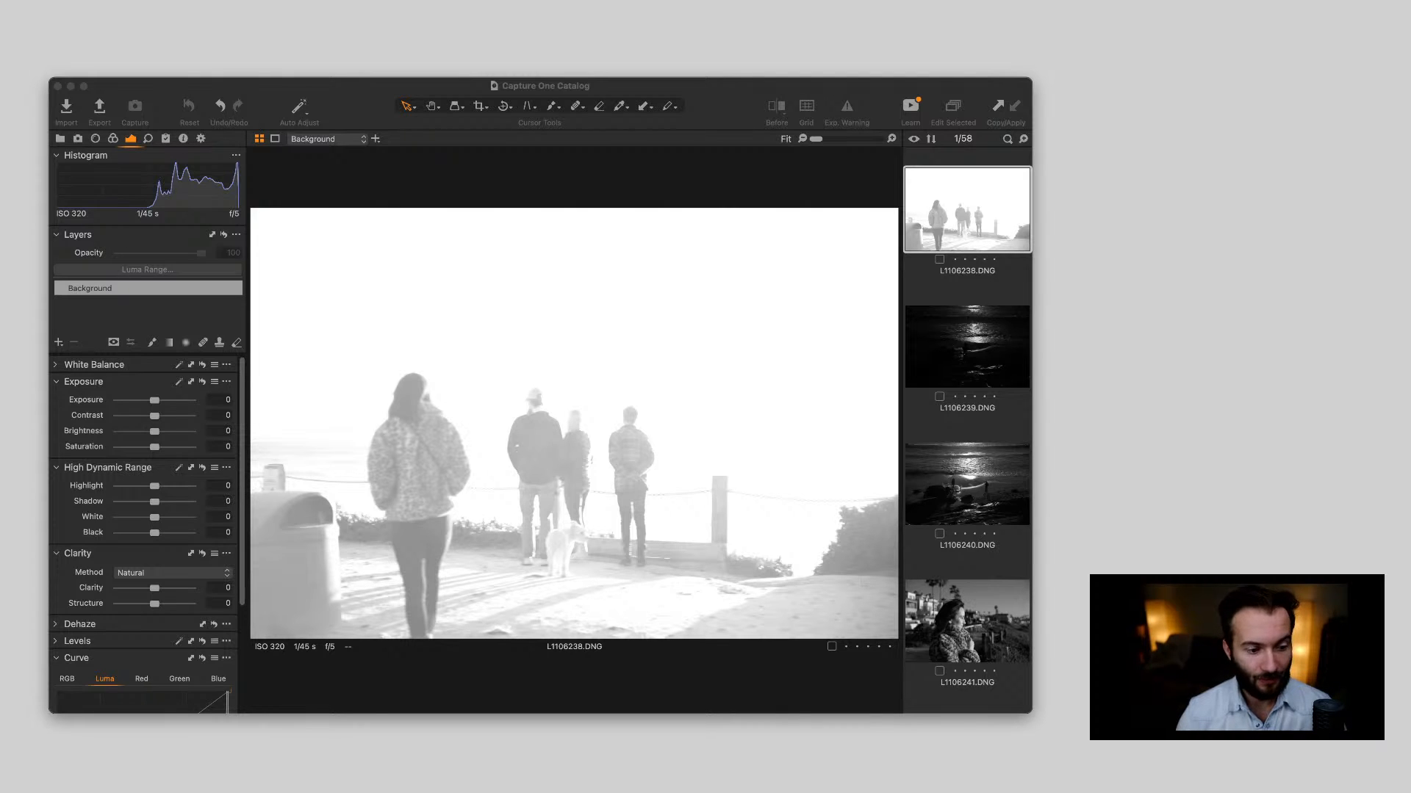
Switch to Capture One and review photos L1106238.DNG to L1106240.DNG, from the overexposed walkway shot to the dark beach scenes
key(super+Tab)
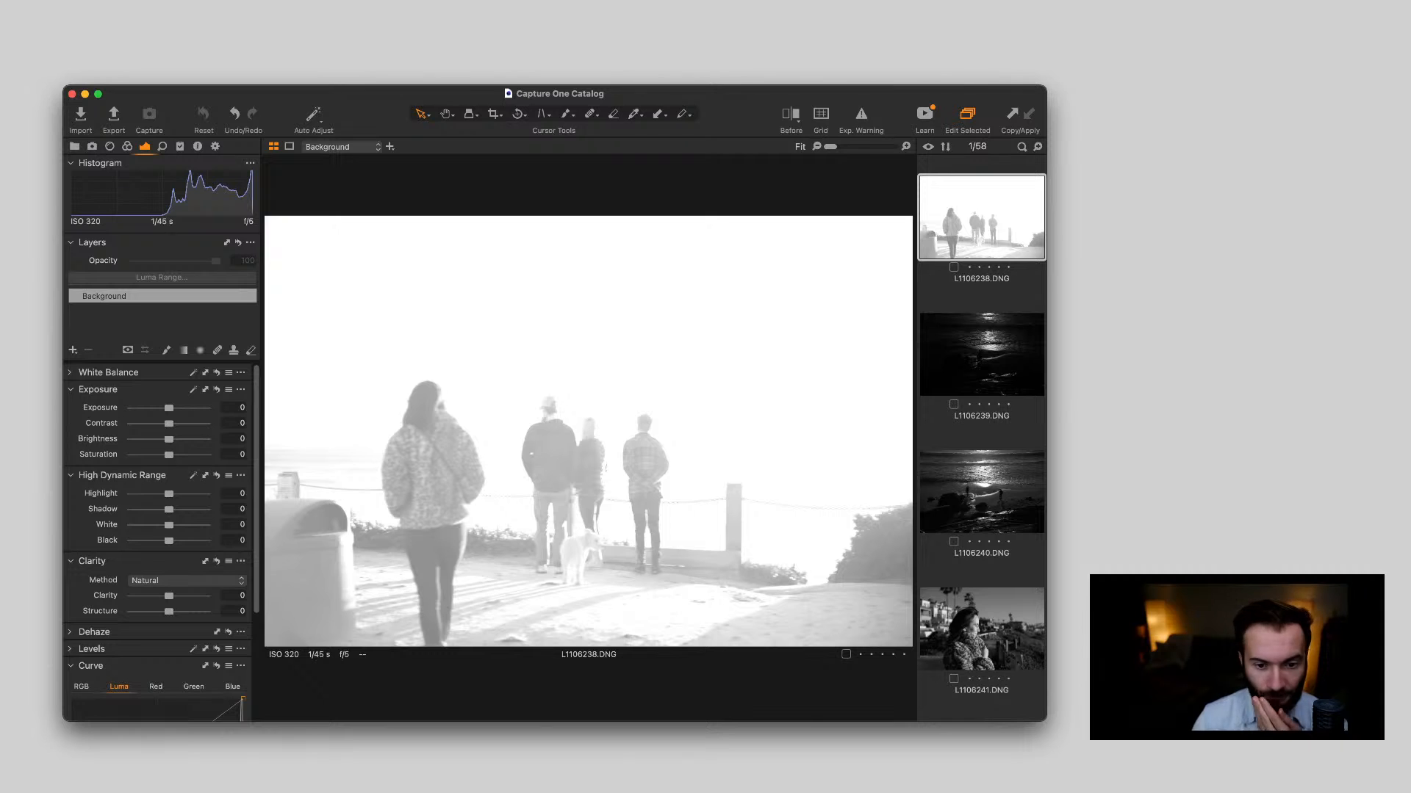
click(982, 296)
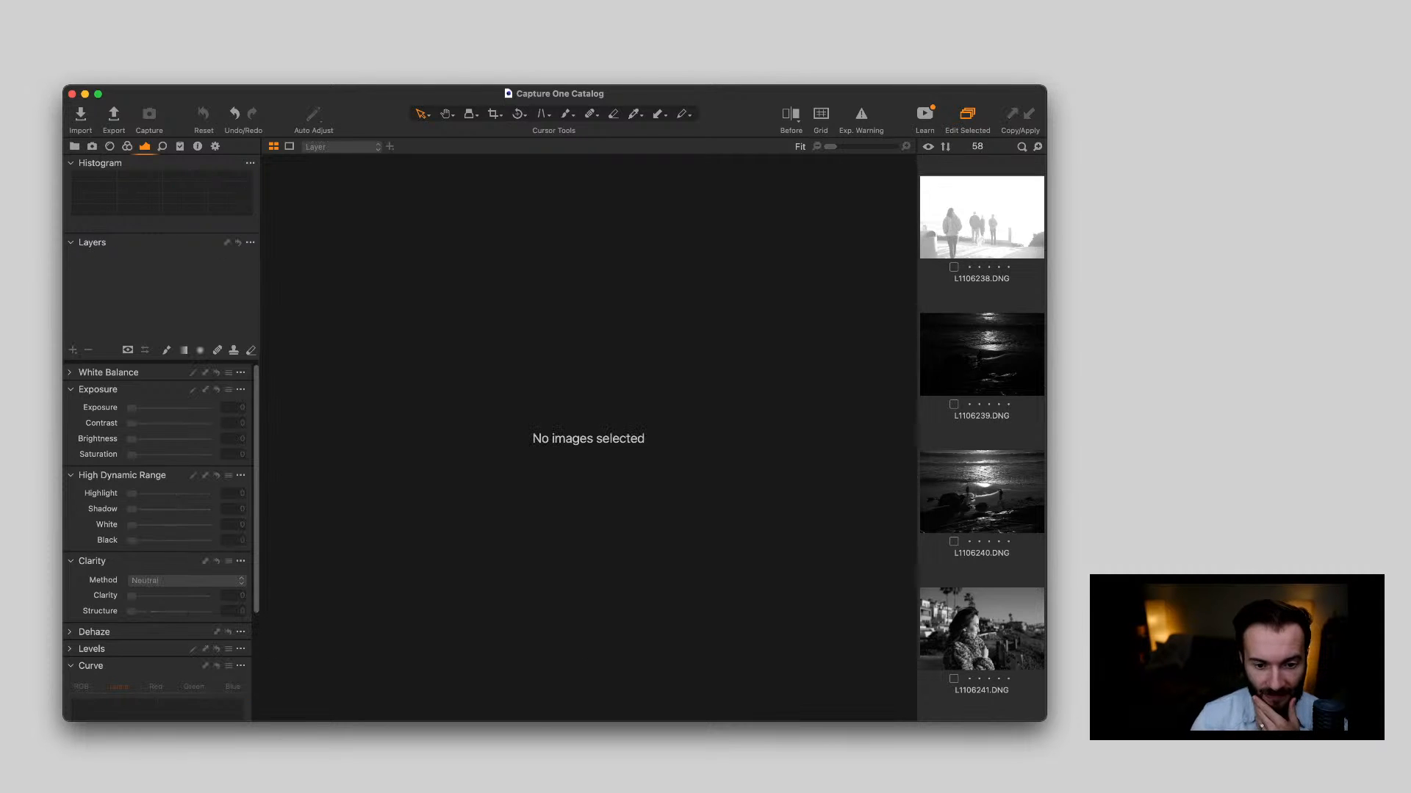
click(982, 218)
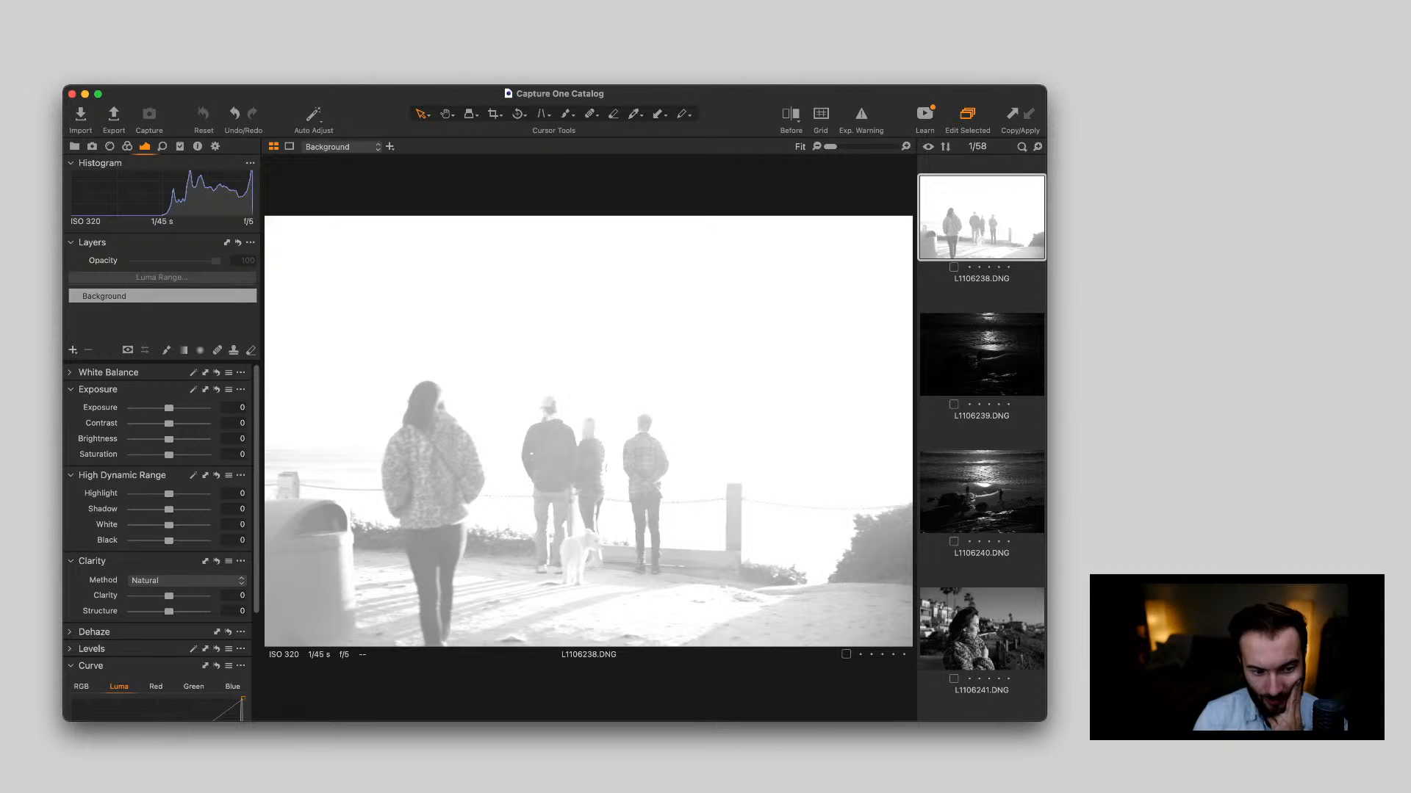
key(Down)
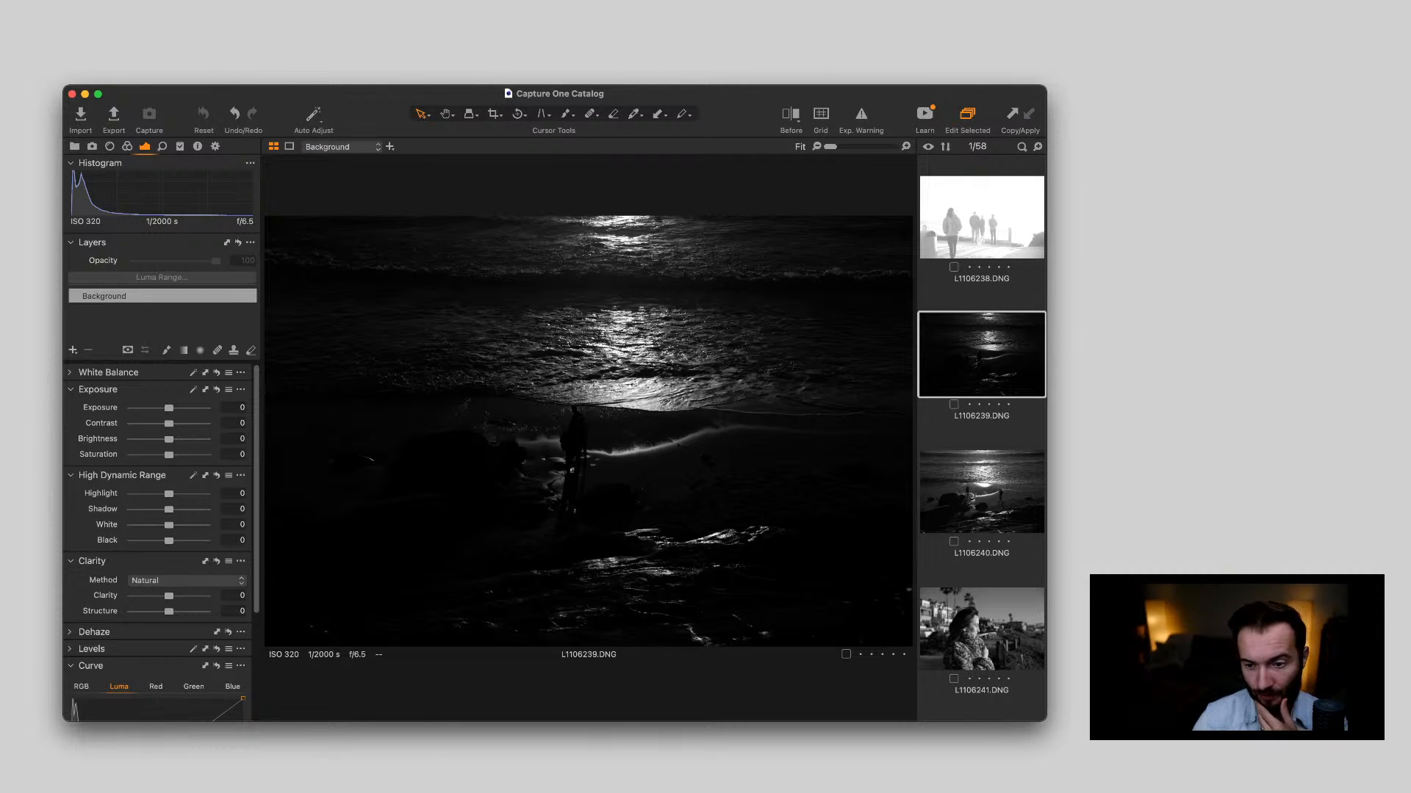
key(Up)
key(Down)
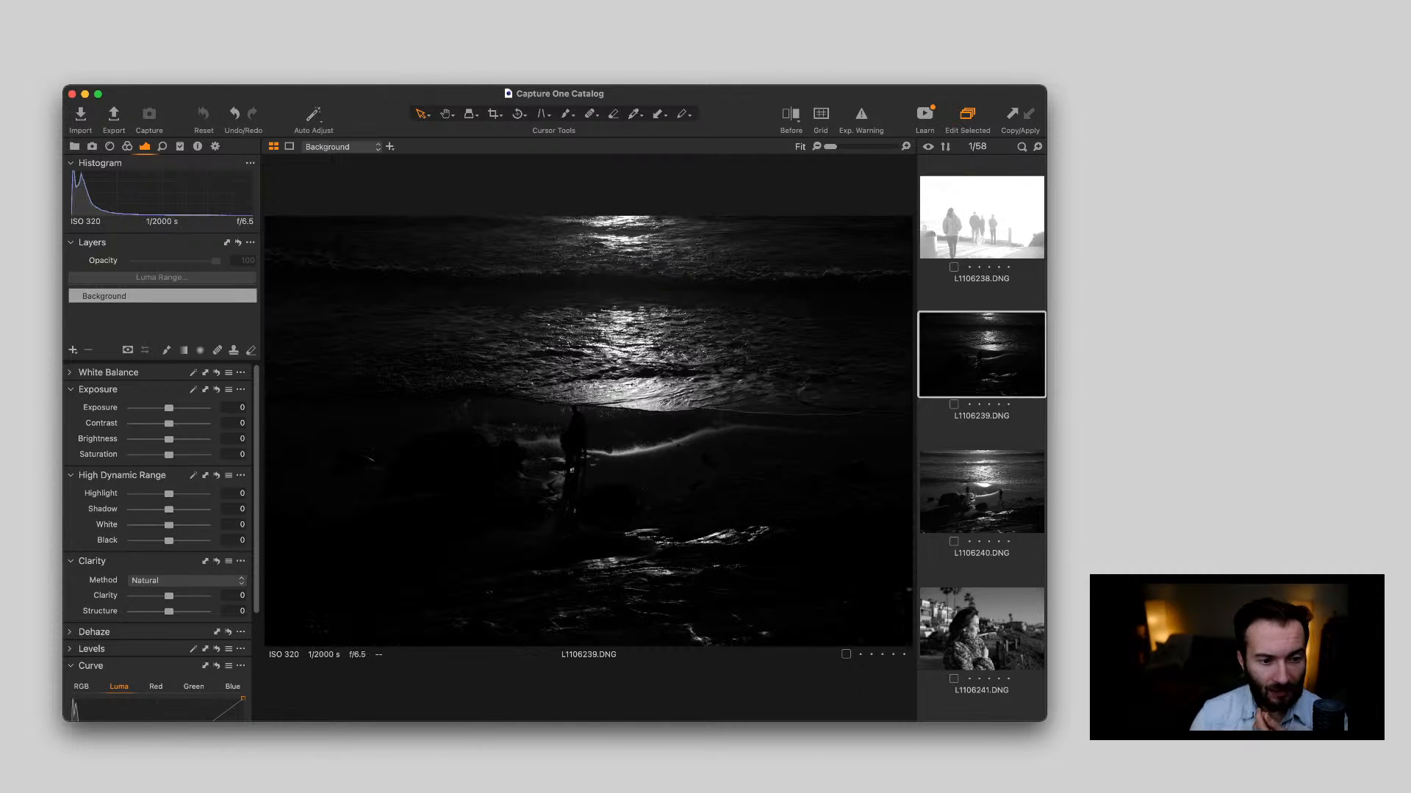
key(Down)
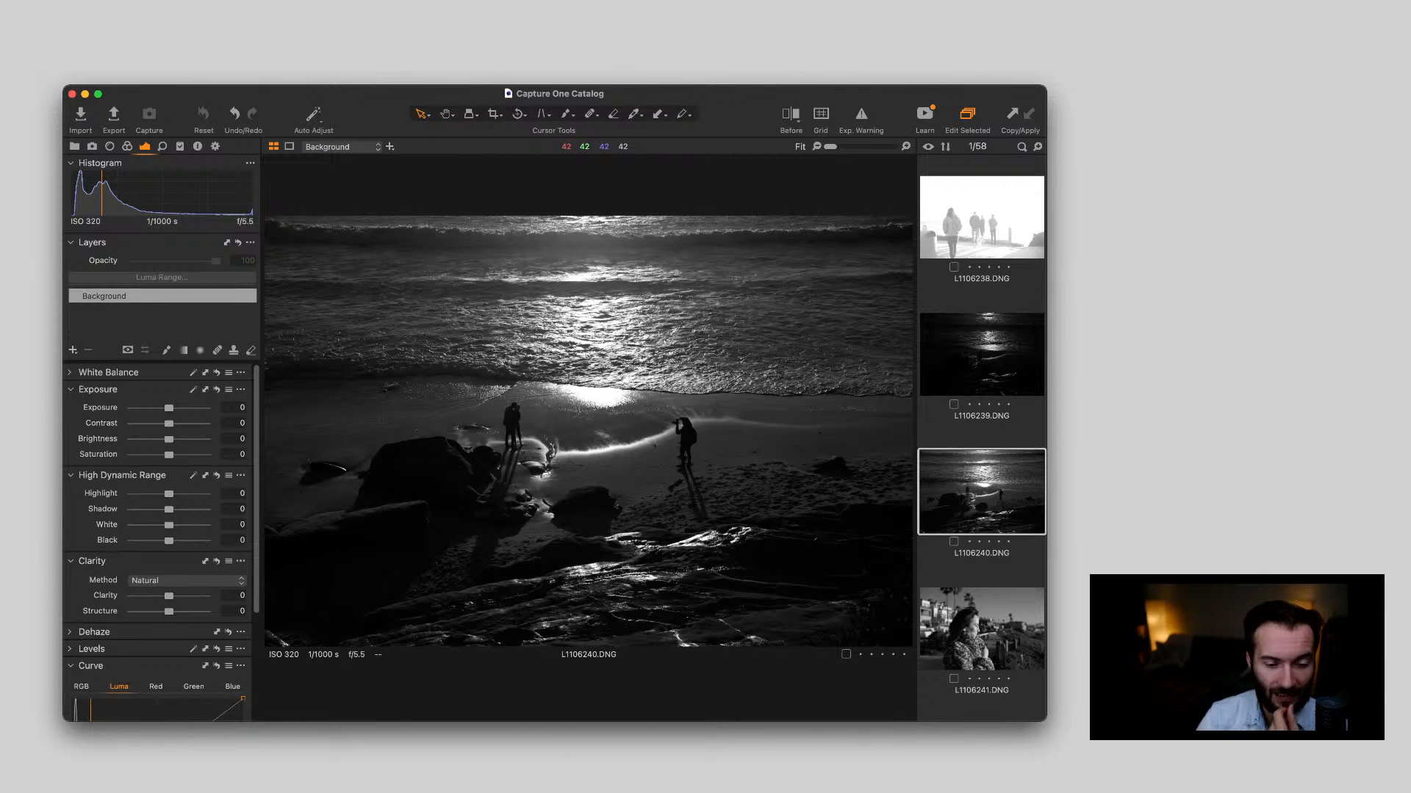
Review photos L1106241.DNG to L1106245.DNG, covering the coat portrait, the rocky coast and the beach stairway
key(Down)
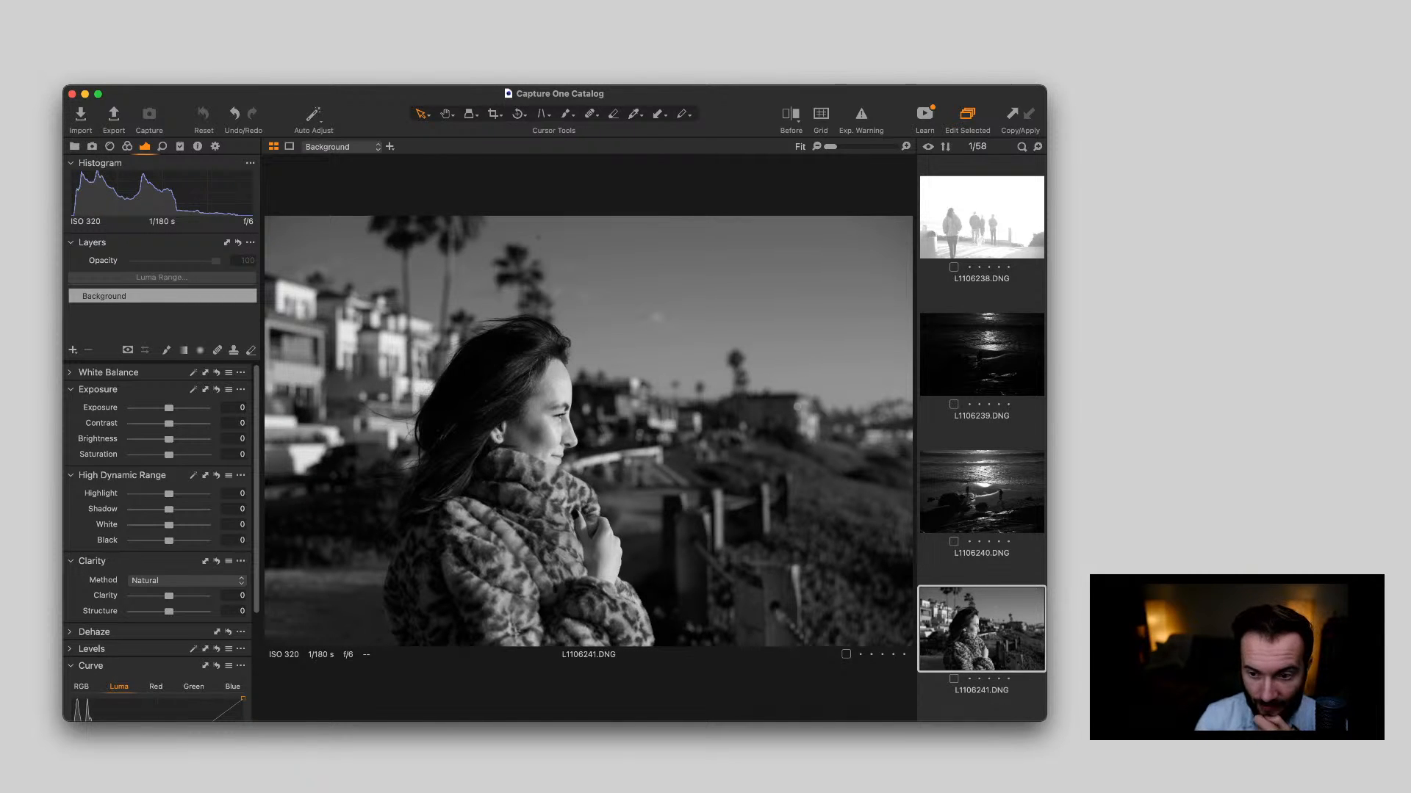
key(Down)
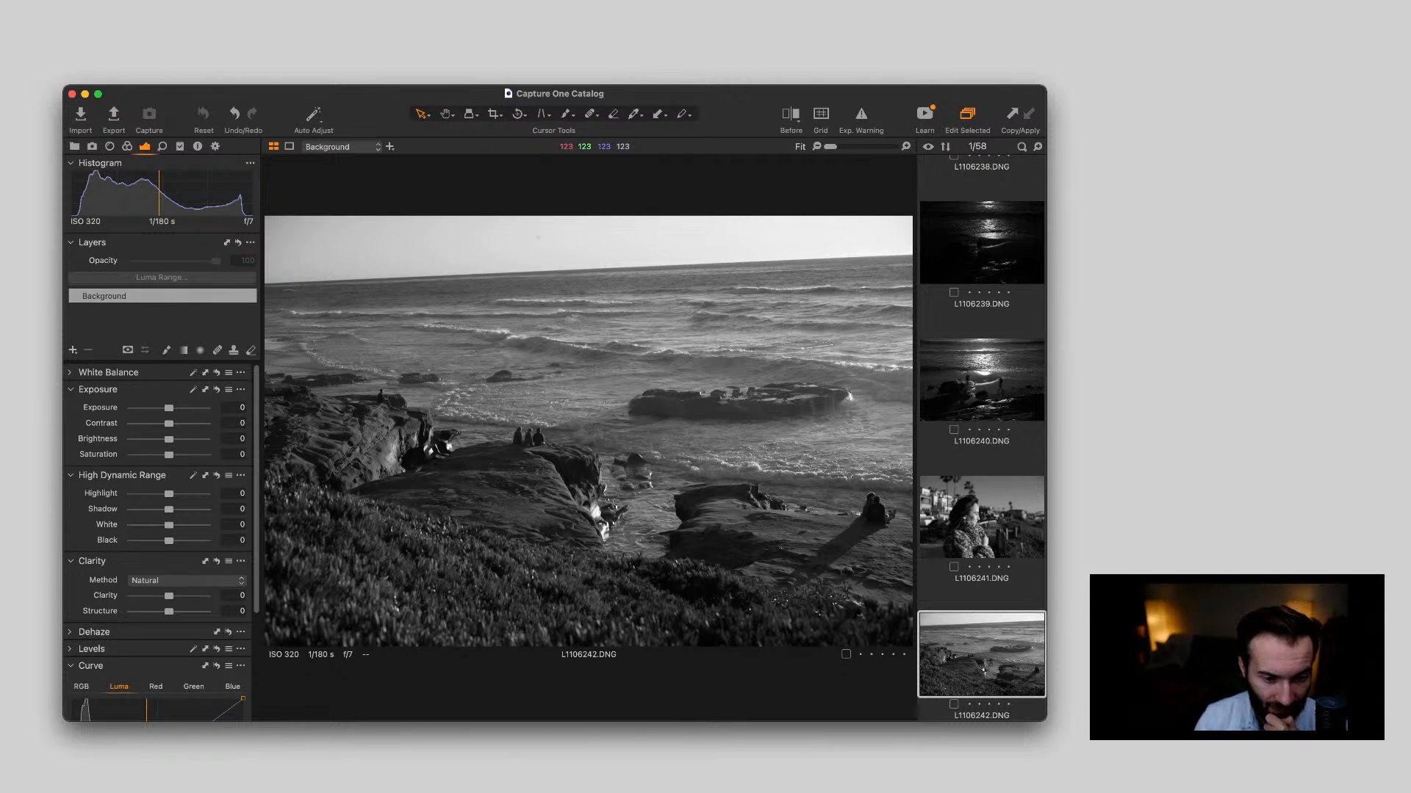
key(Down)
key(Up)
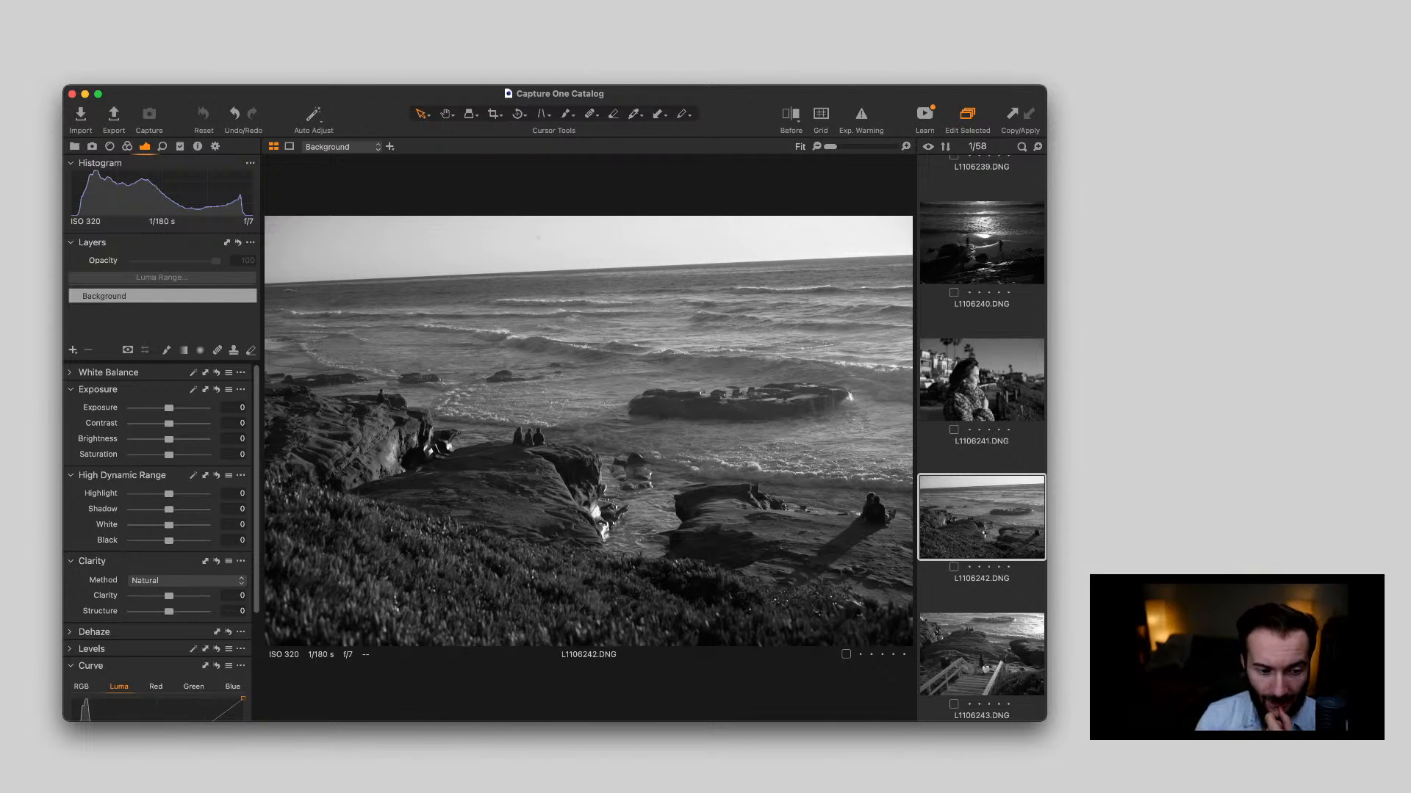
key(Down)
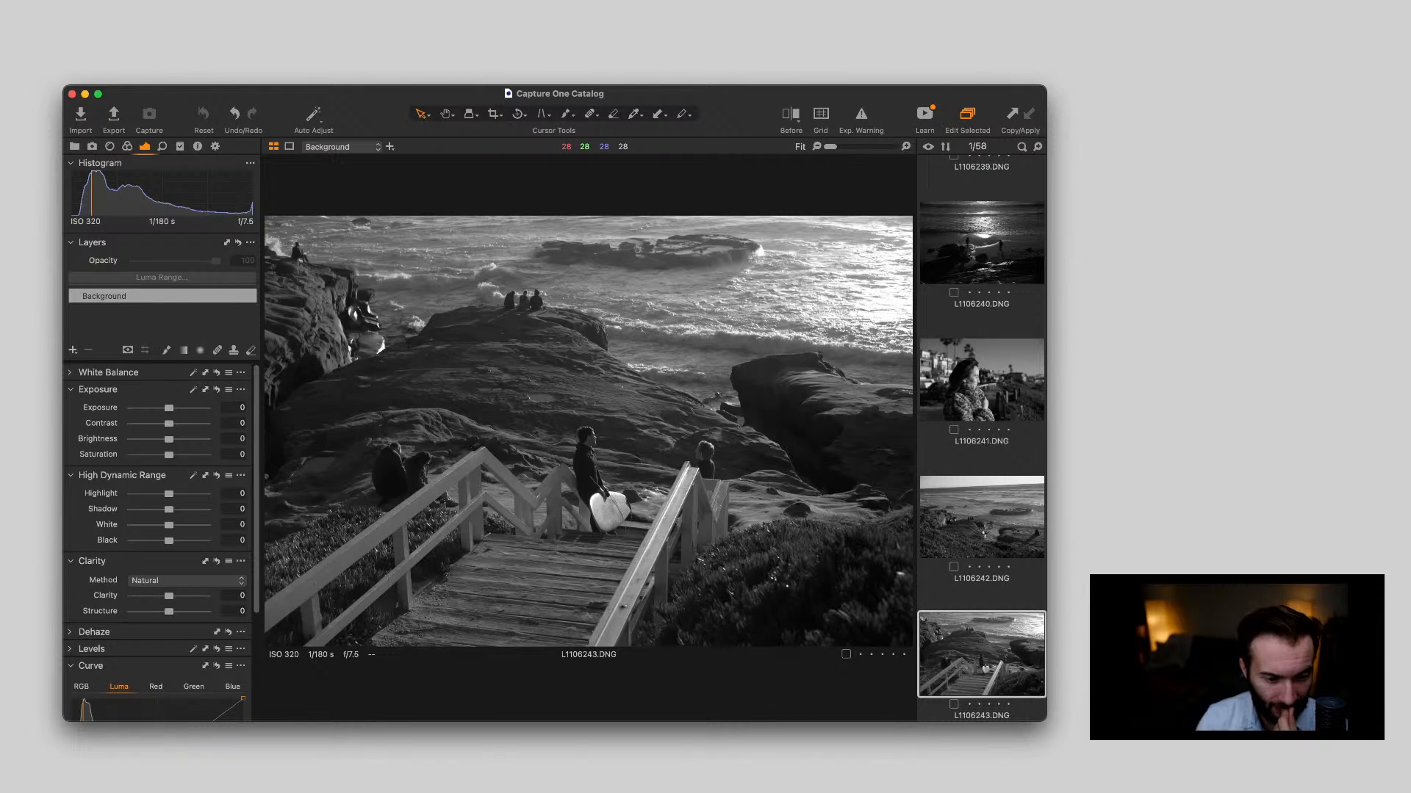
key(Down)
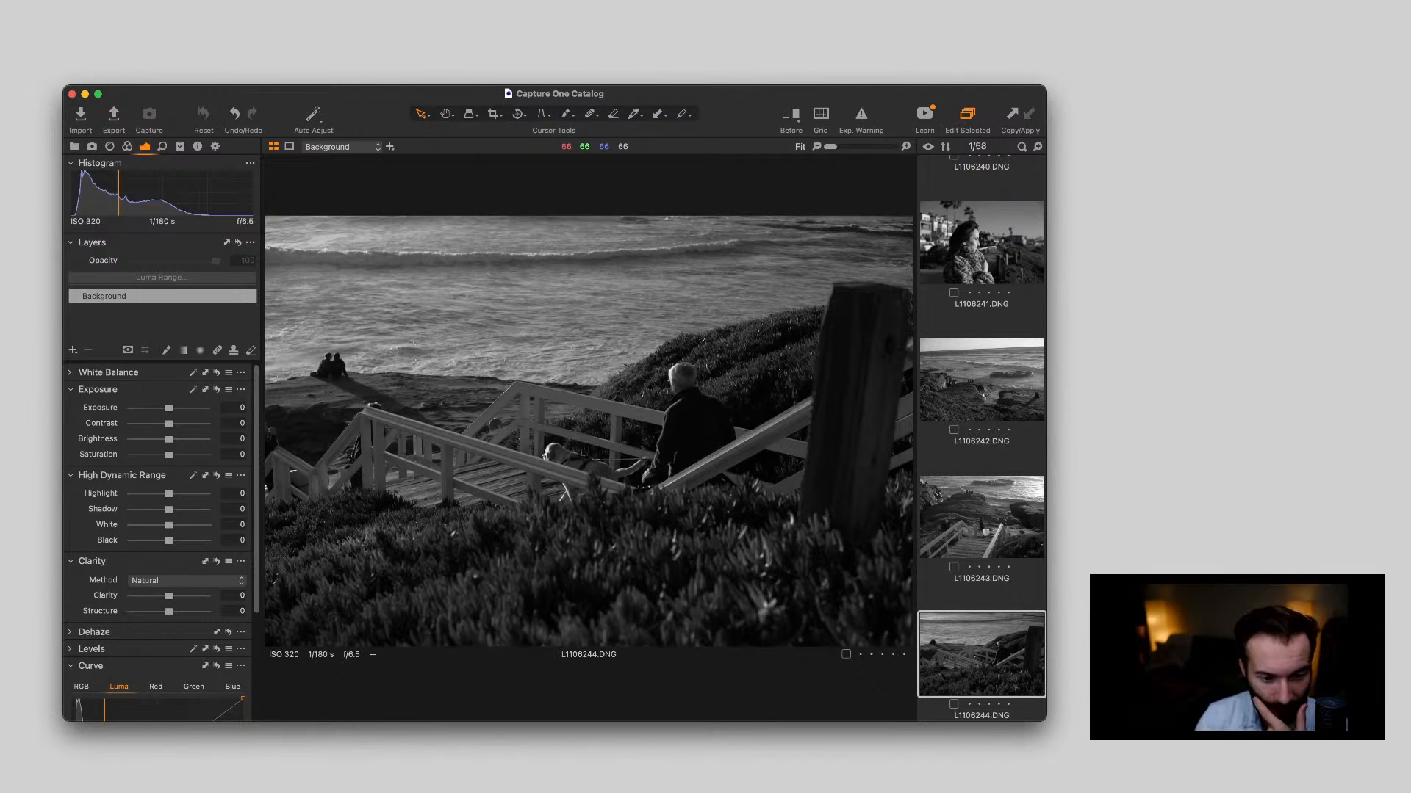
key(Down)
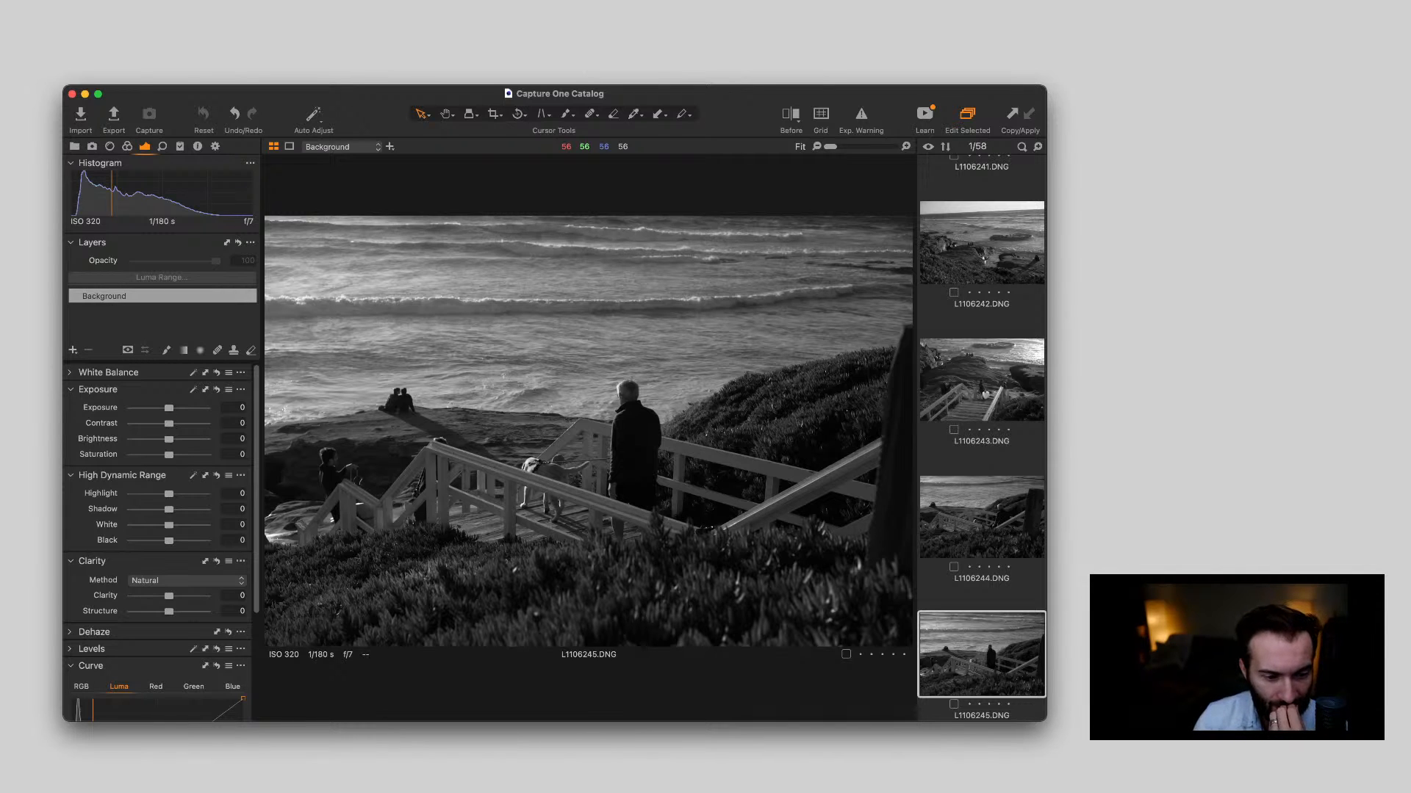
Compare the portraits of the woman beside the railing by the ocean, L1106246.DNG to L1106250.DNG
key(Down)
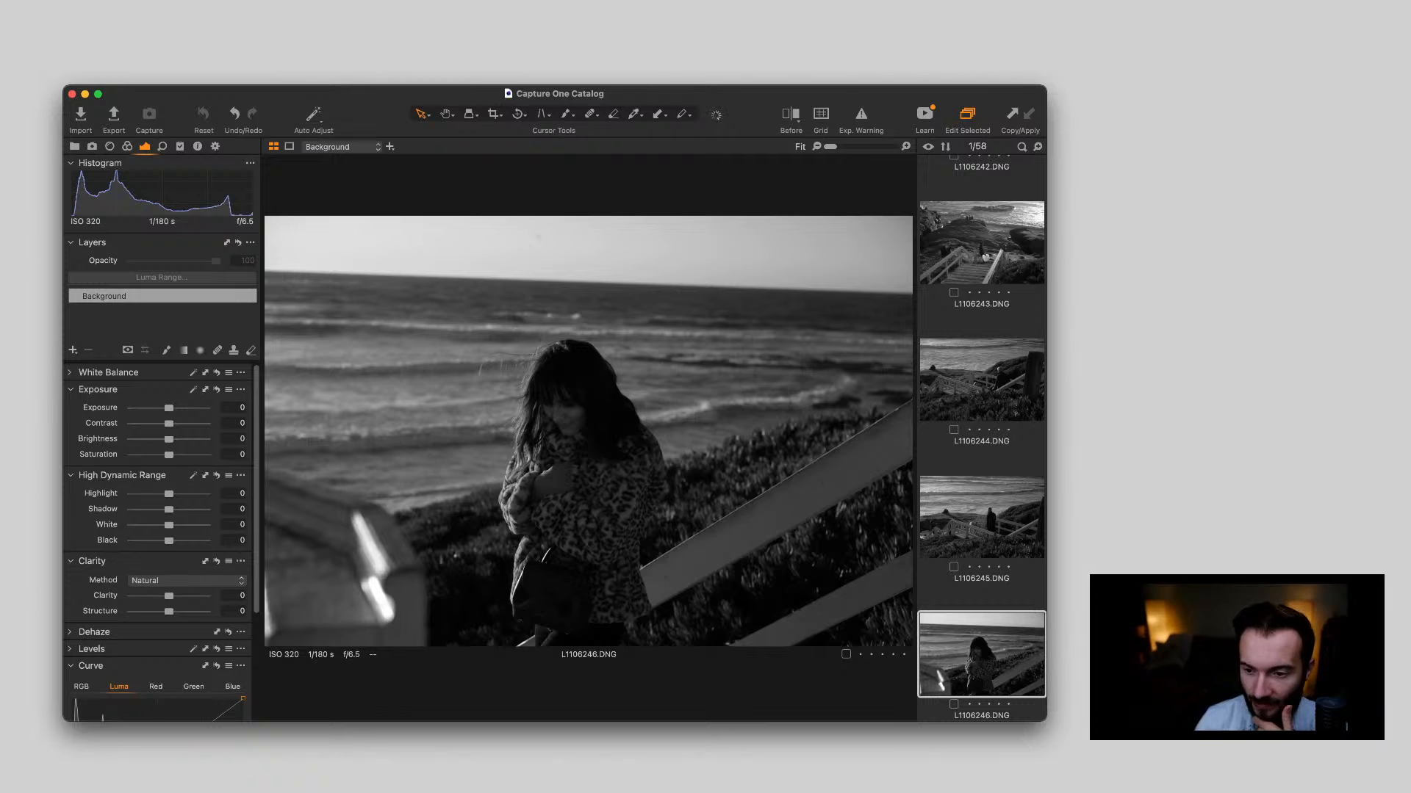
key(Down)
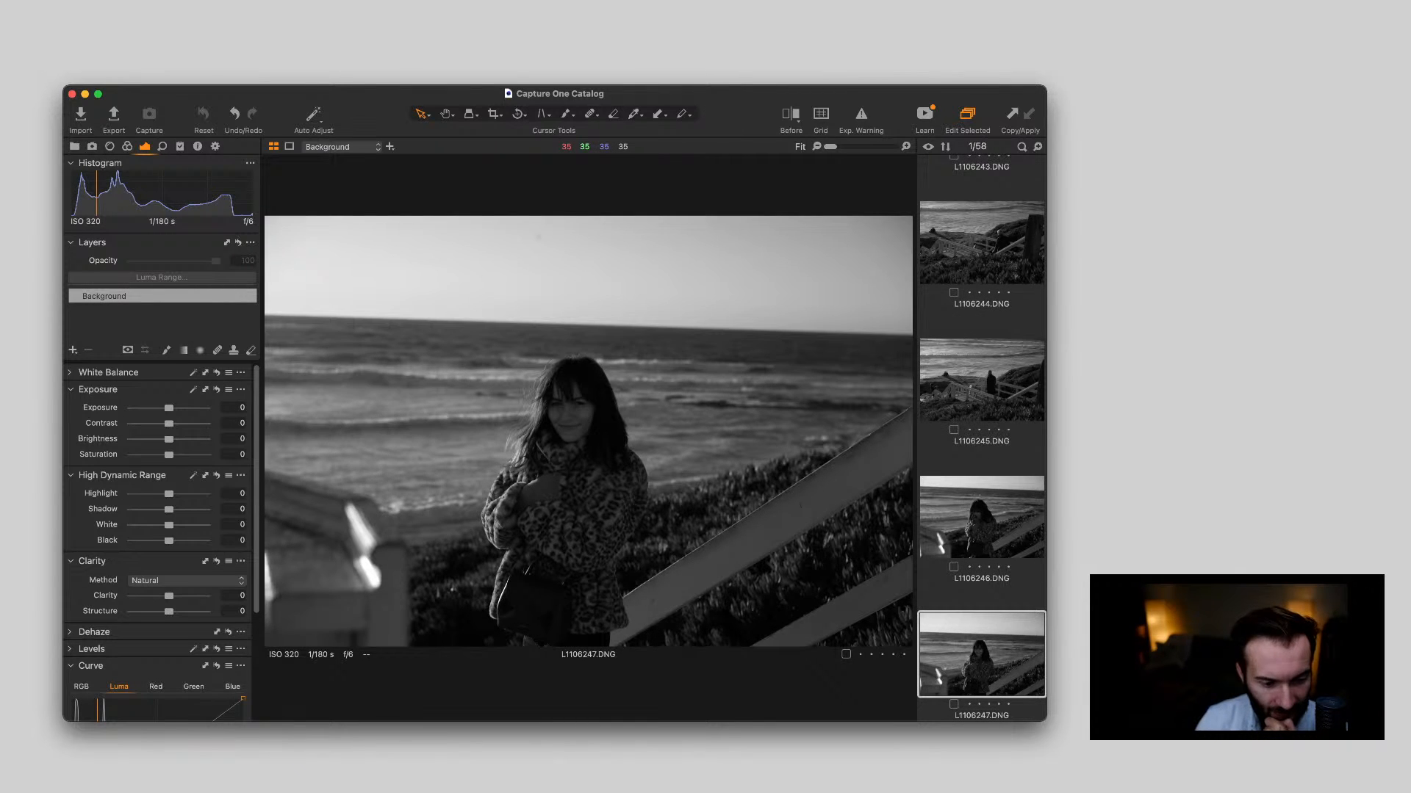
key(Down)
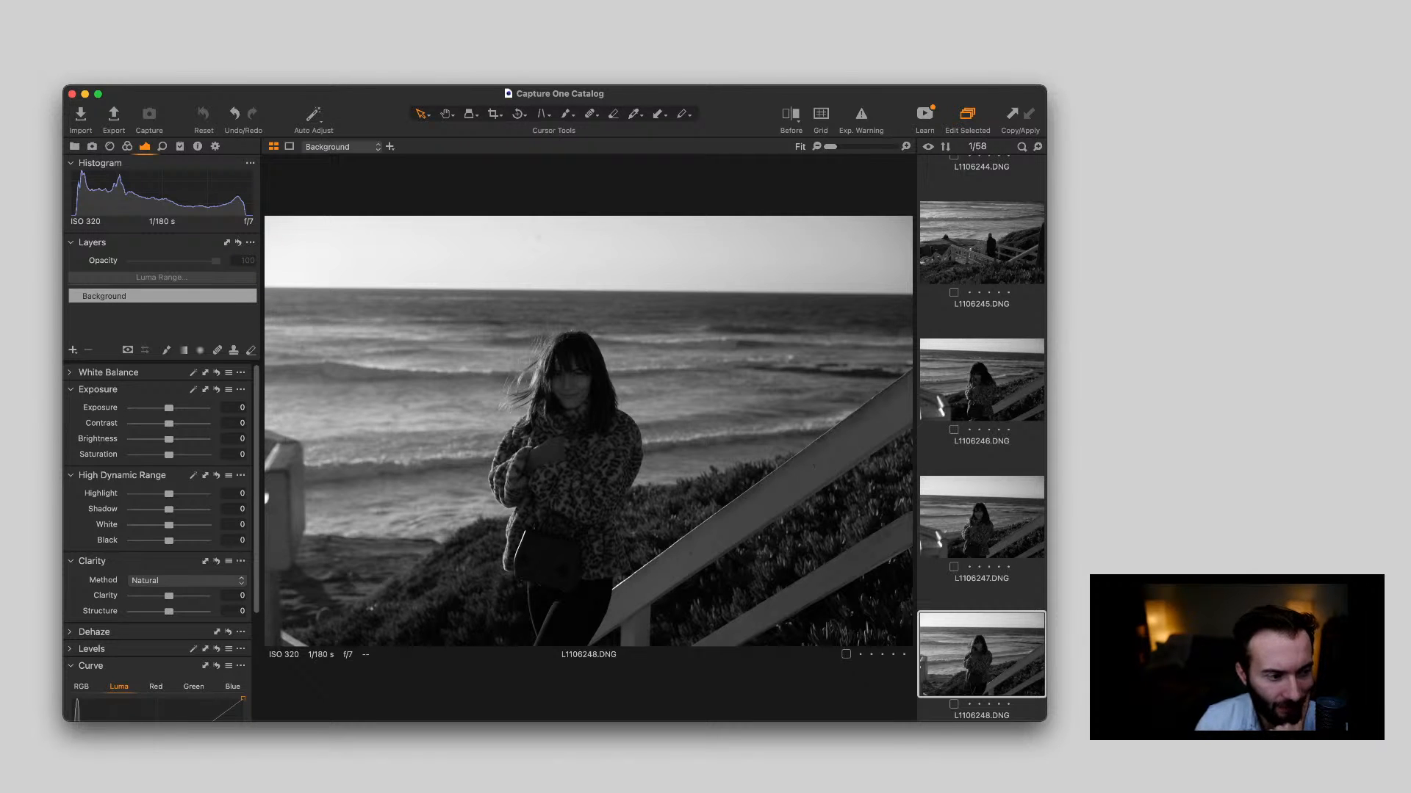
key(Down)
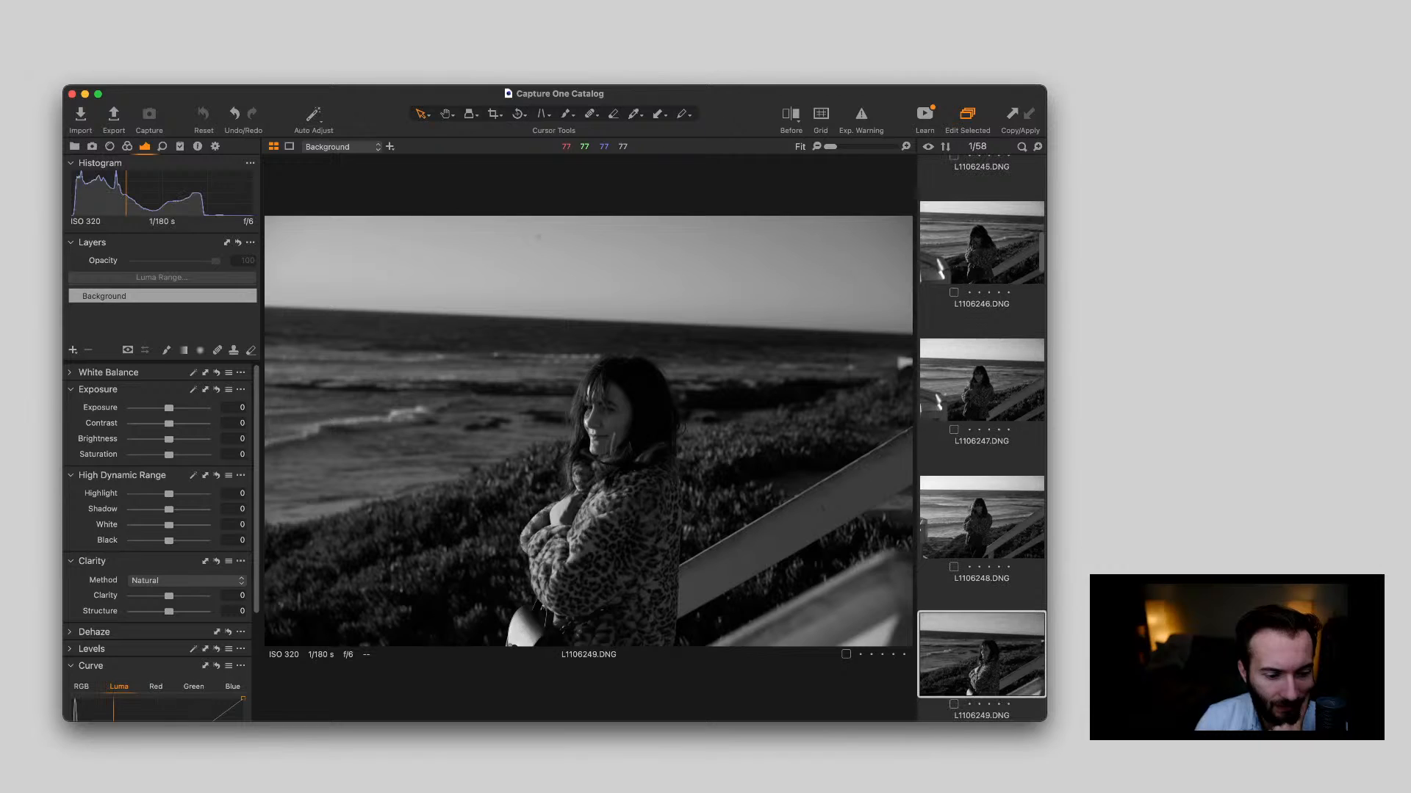
key(Up)
key(Down)
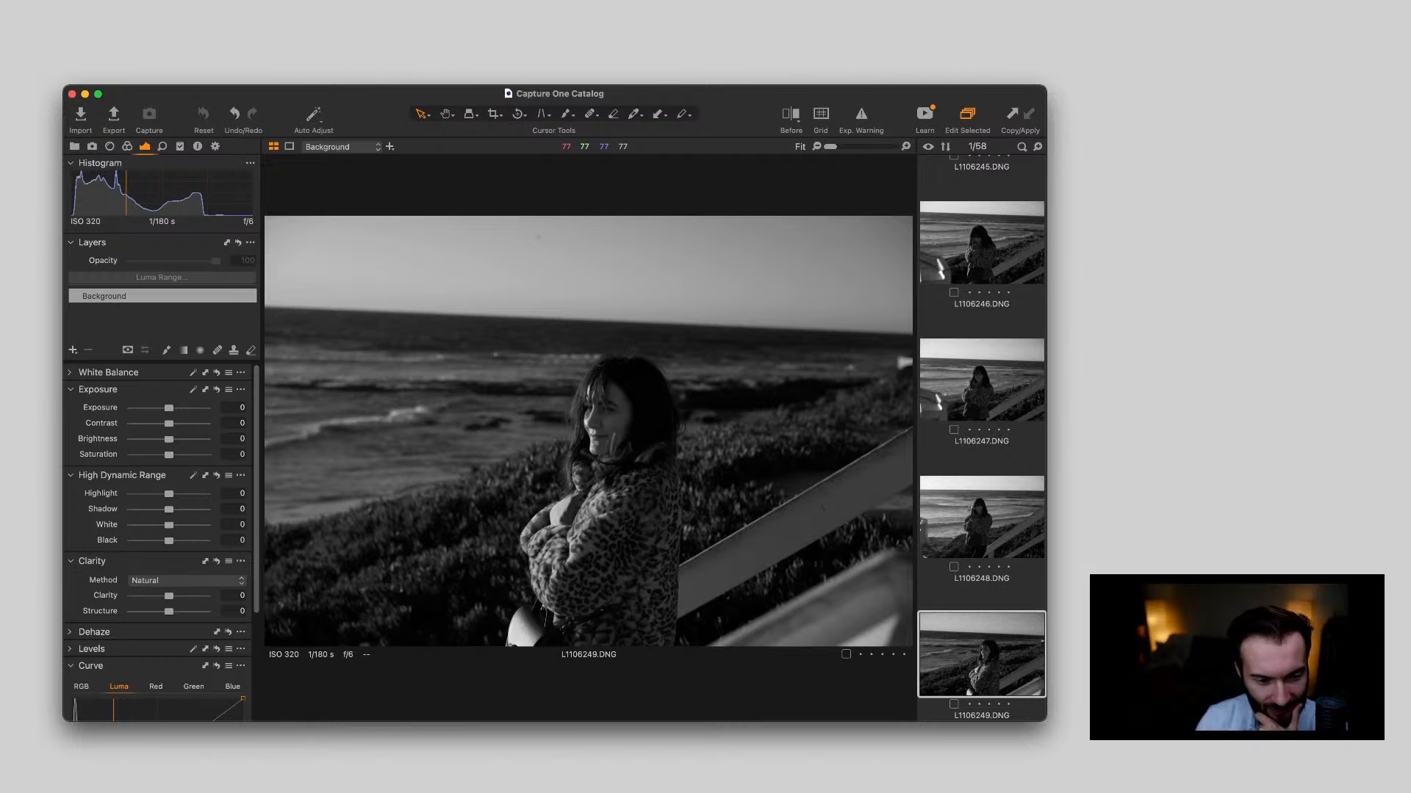
key(Right)
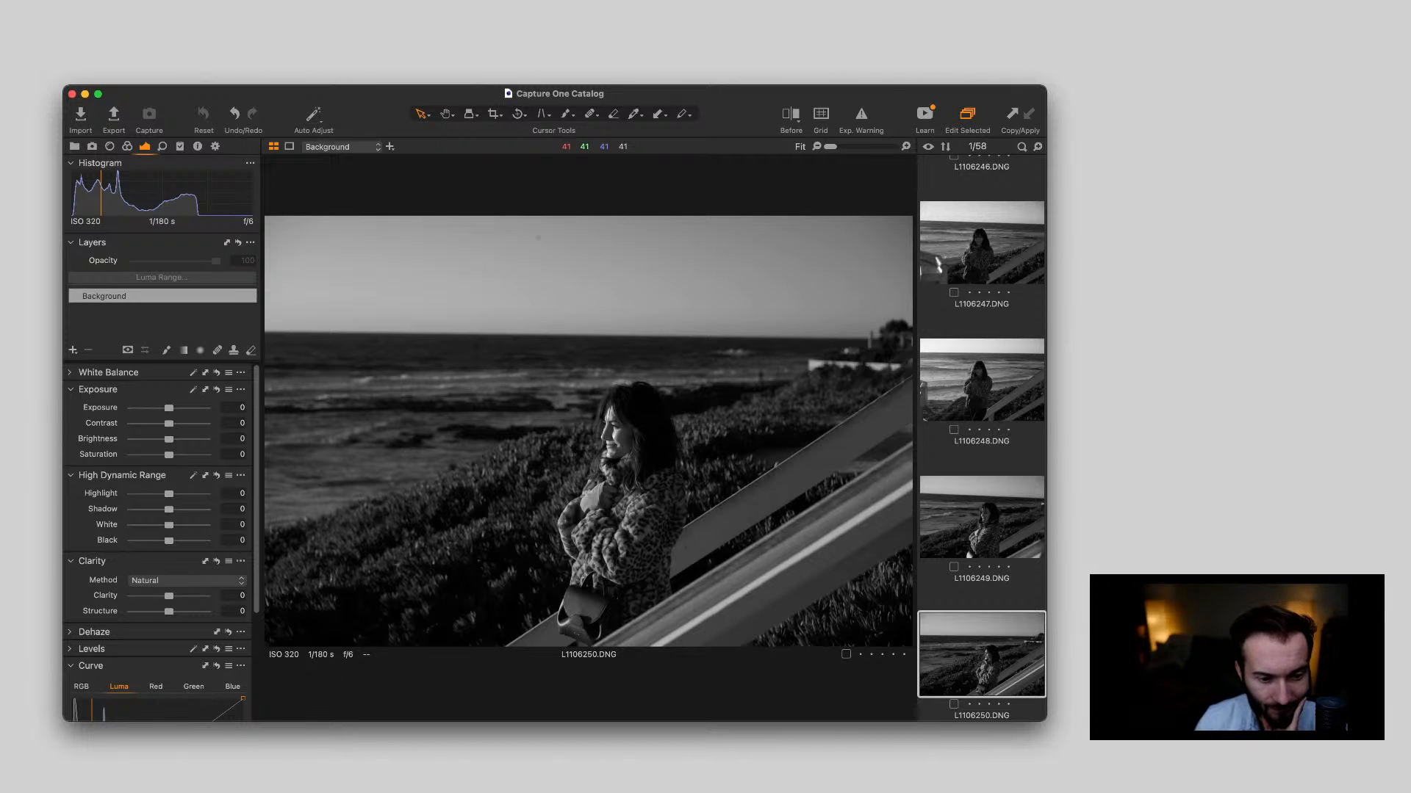
Review photos L1106251.DNG to L1106256.DNG, ending on the surfer carrying a board across the beach
key(Right)
key(Right)
key(Right)
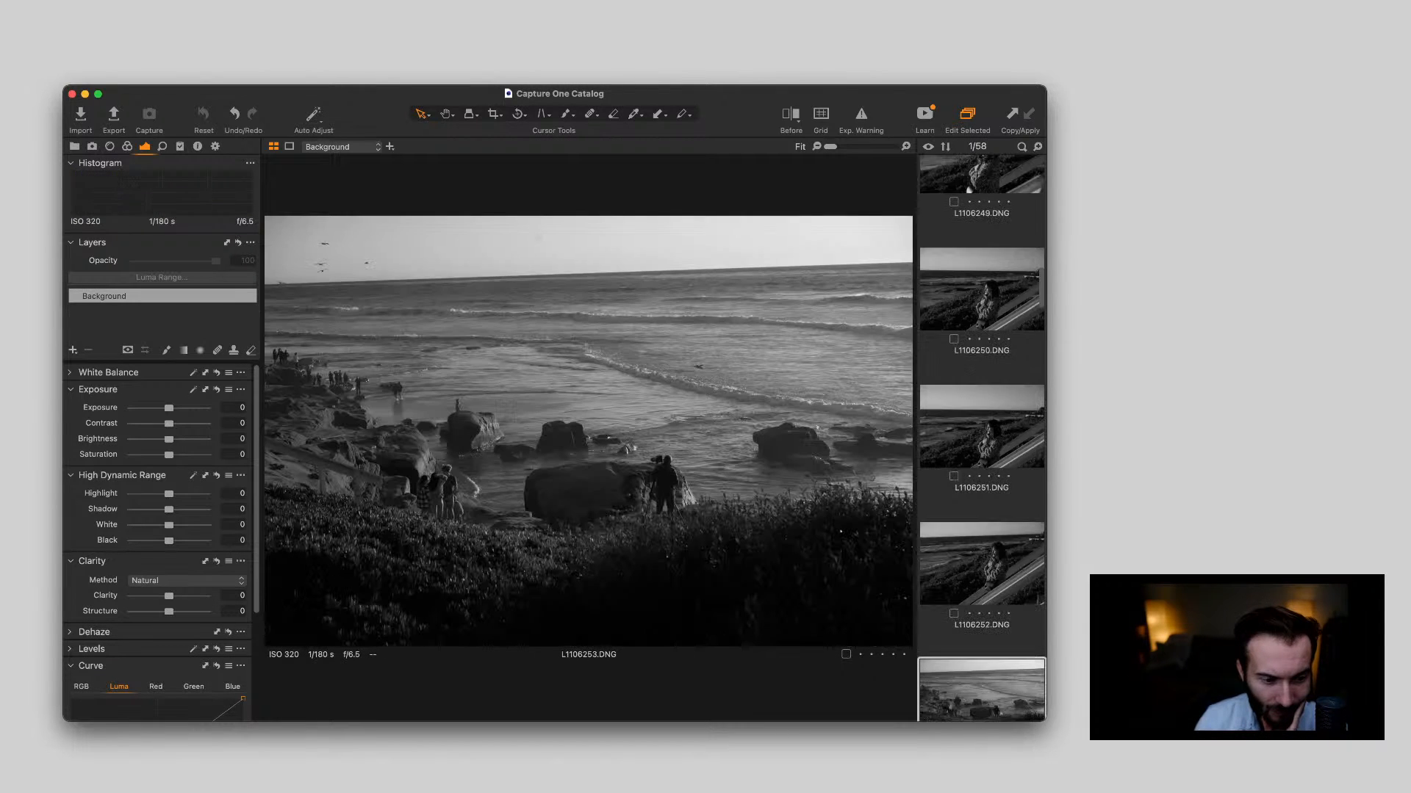
key(Left)
key(Right)
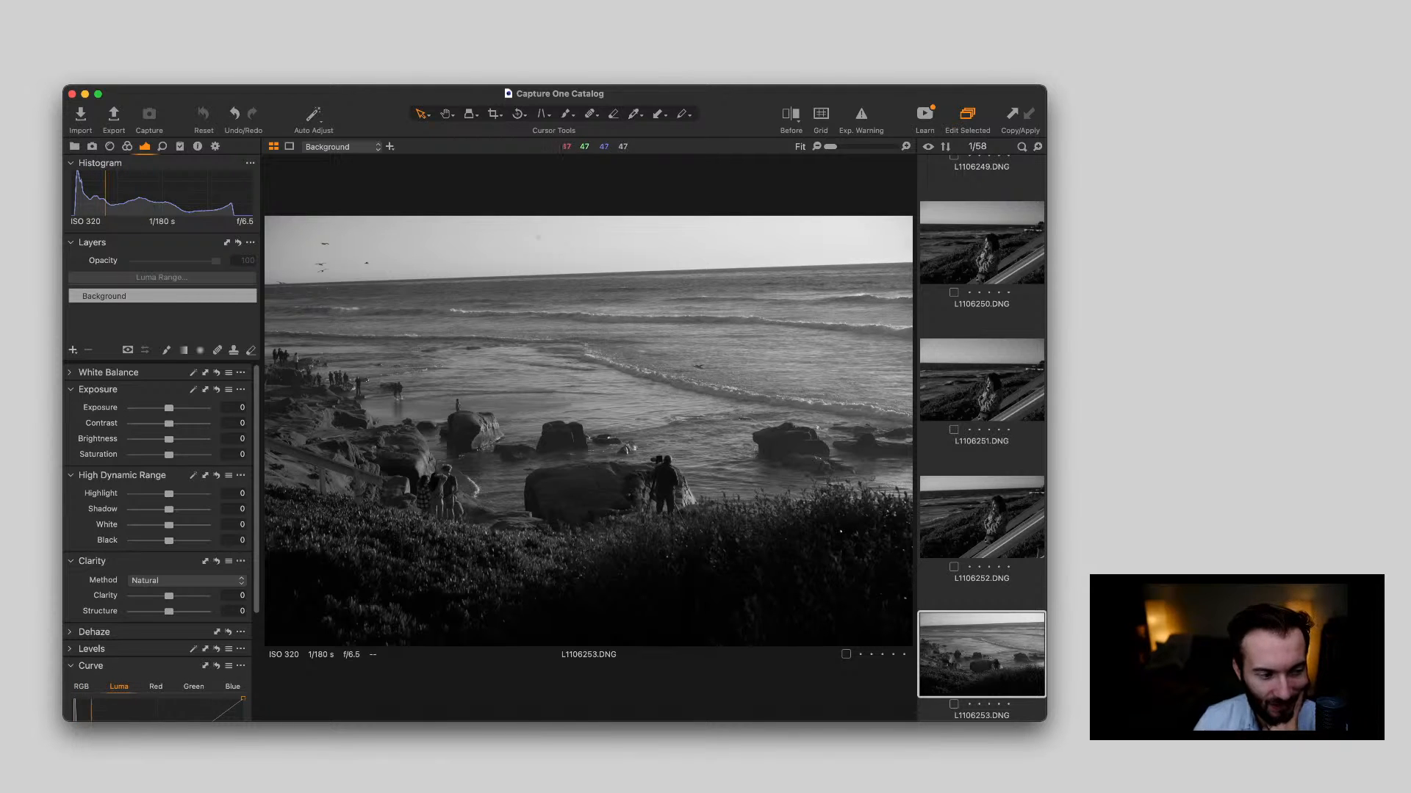
key(Down)
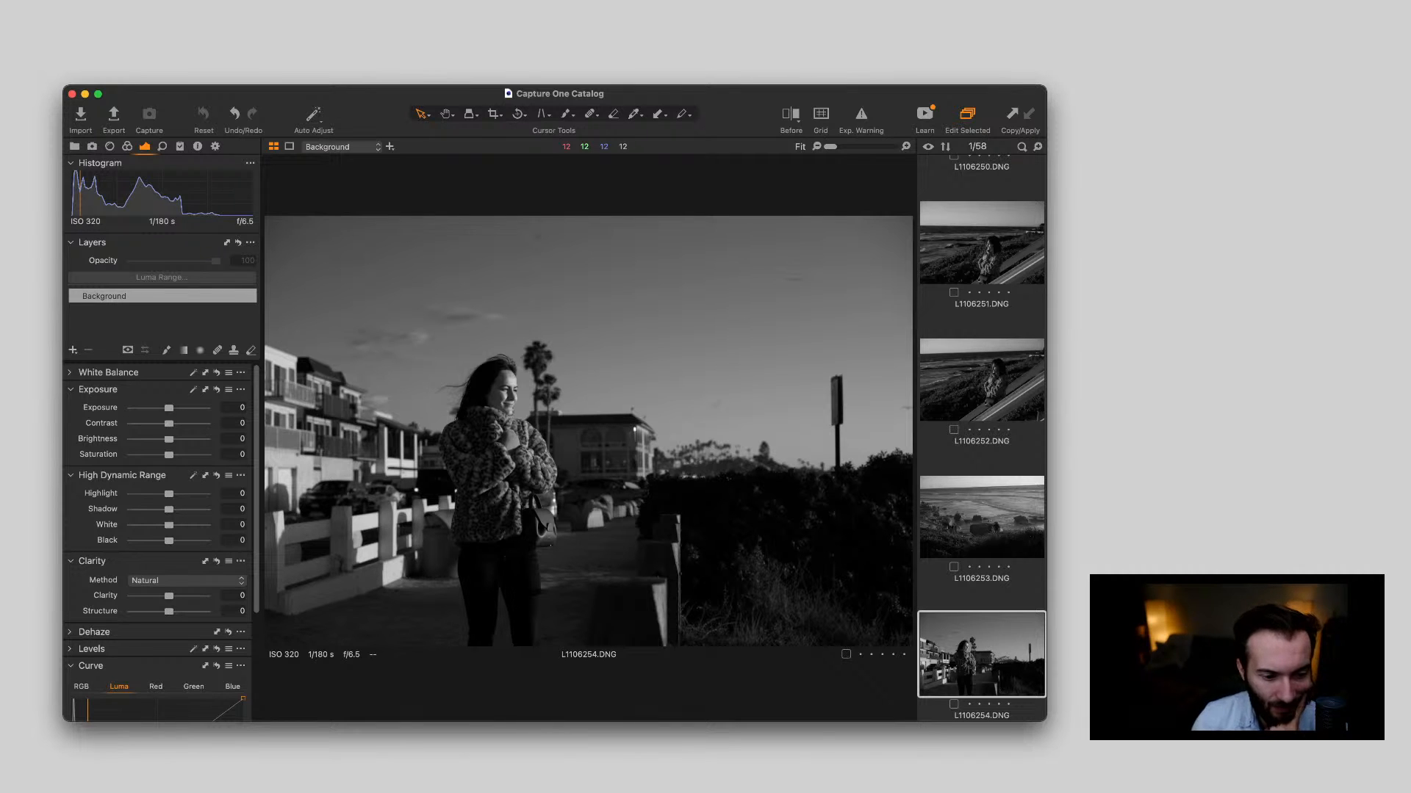
key(Down)
key(Down)
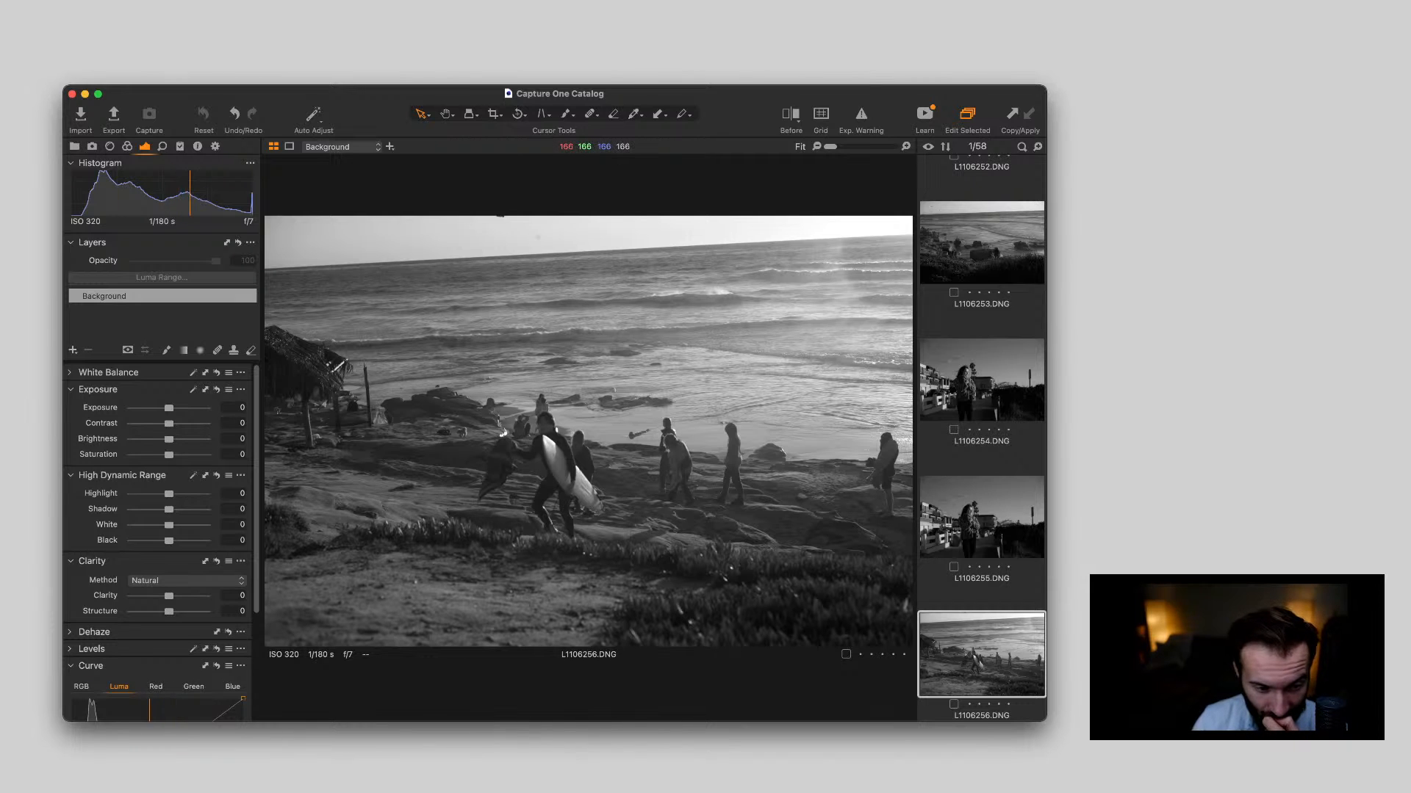
Inspect the surfer in L1106256.DNG close up for sharpness, then return to the fitted view
double_click(558, 443)
scroll(558, 448, up, 3)
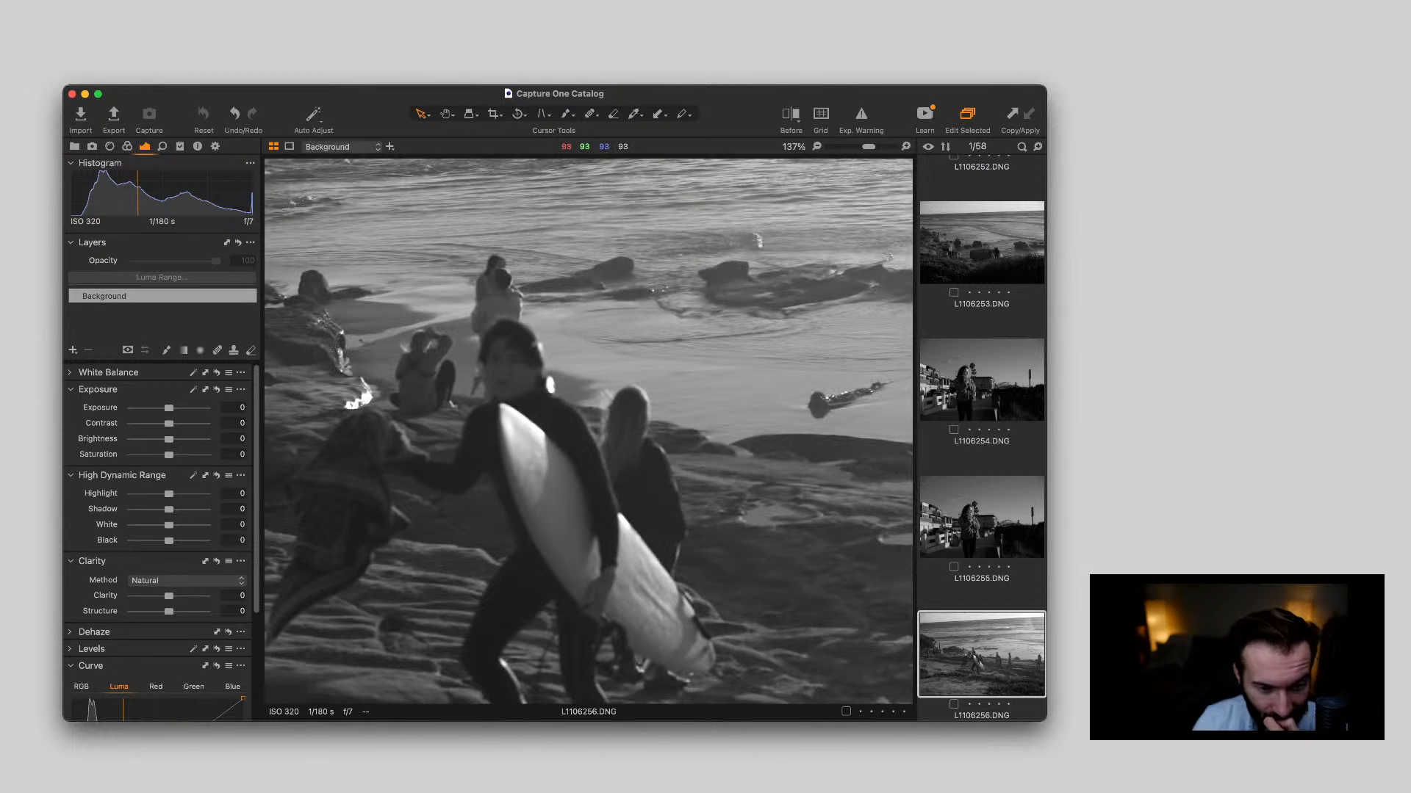
double_click(559, 448)
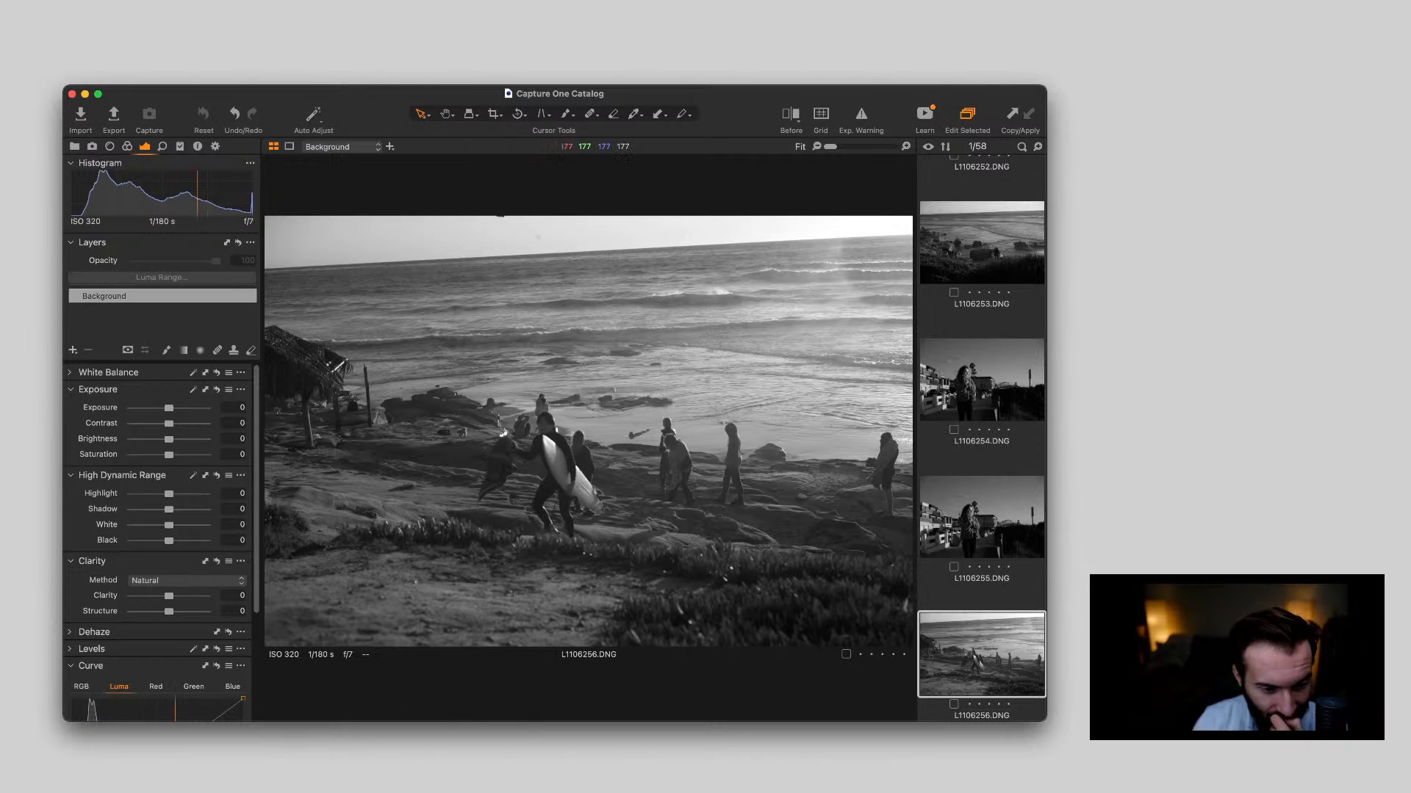
scroll(543, 424, up, 5)
scroll(544, 424, down, 5)
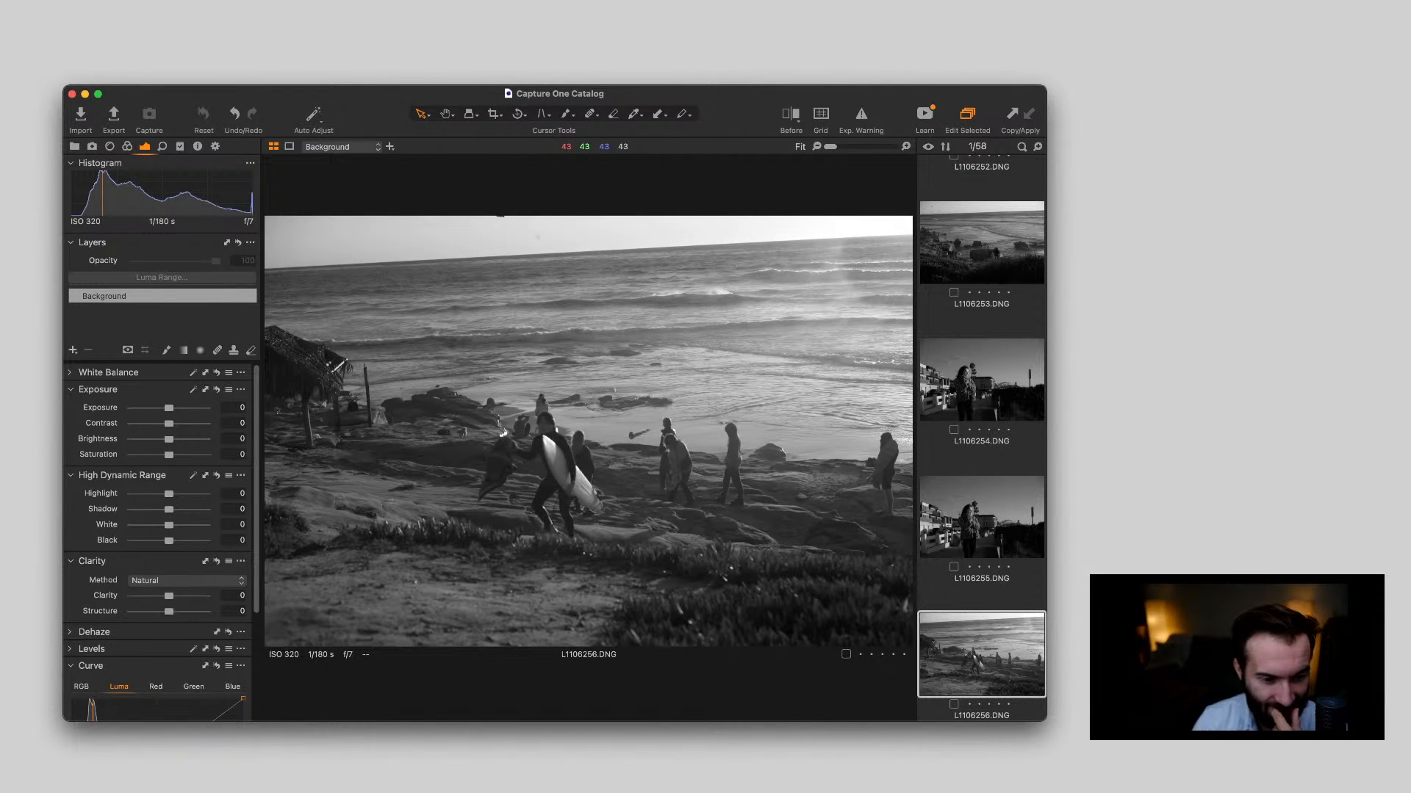
Delete photo L1106257.DNG, the shot between the surfer and the thatched hut
key(Right)
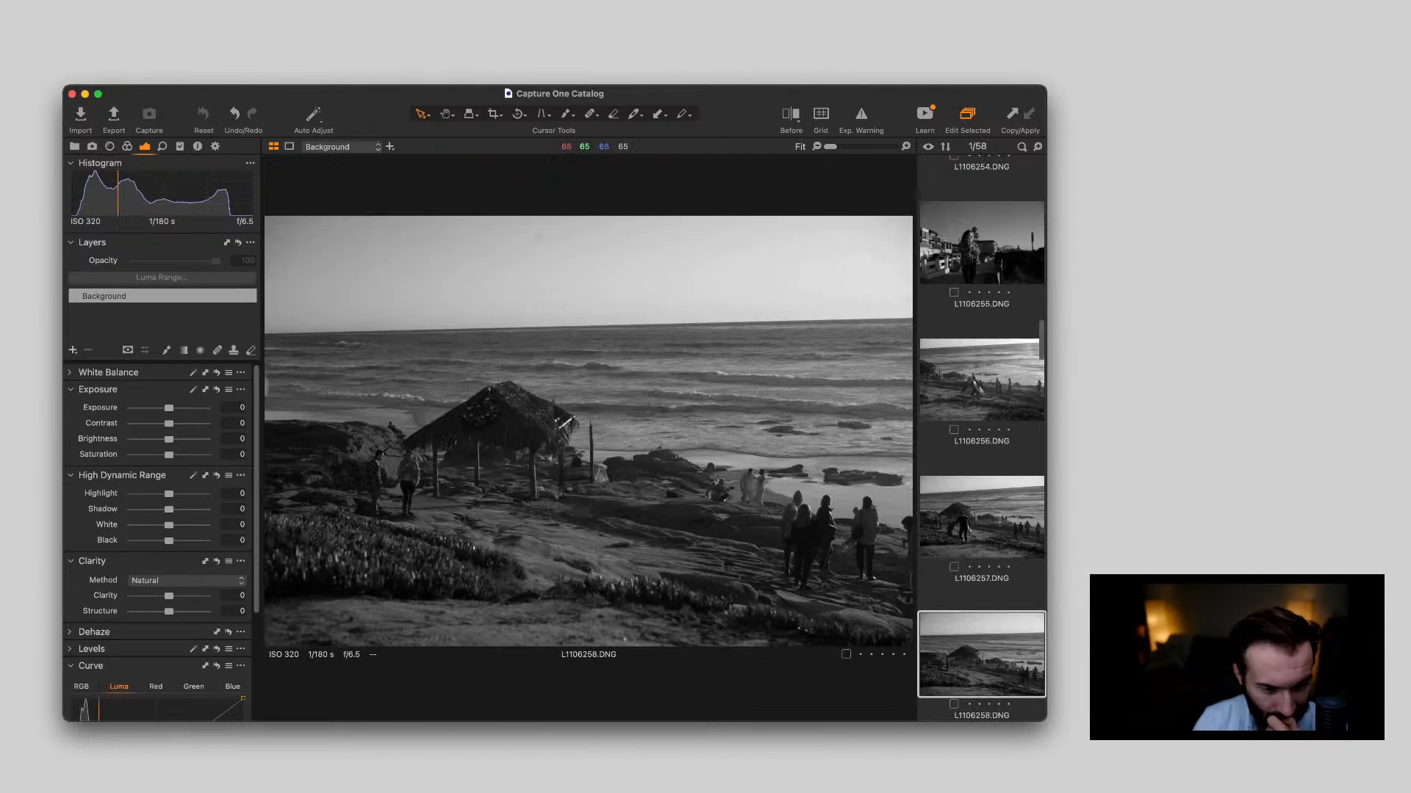
key(Delete)
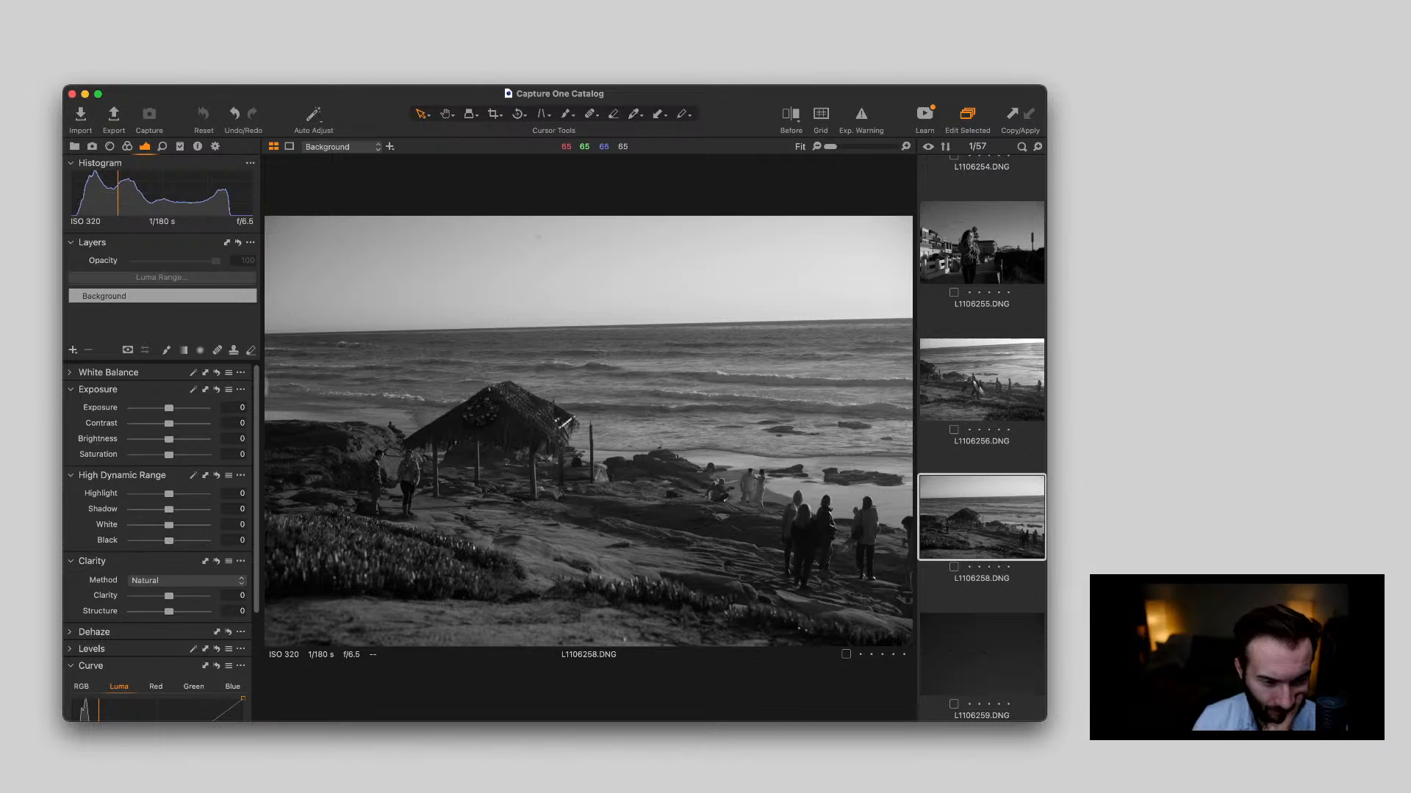
Review the flying birds in L1106259.DNG and the thatched-hut portraits L1106260.DNG and L1106261.DNG
key(Right)
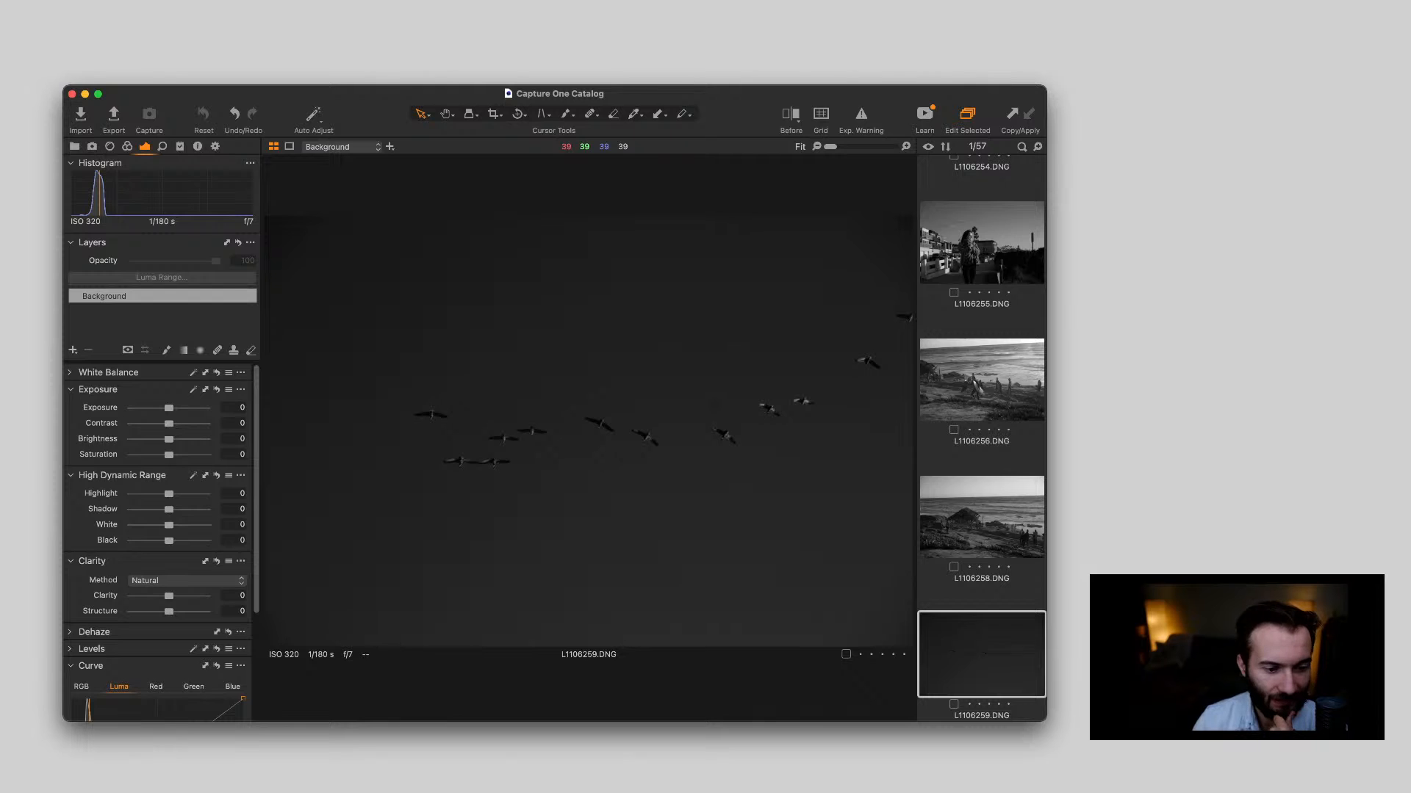
key(Right)
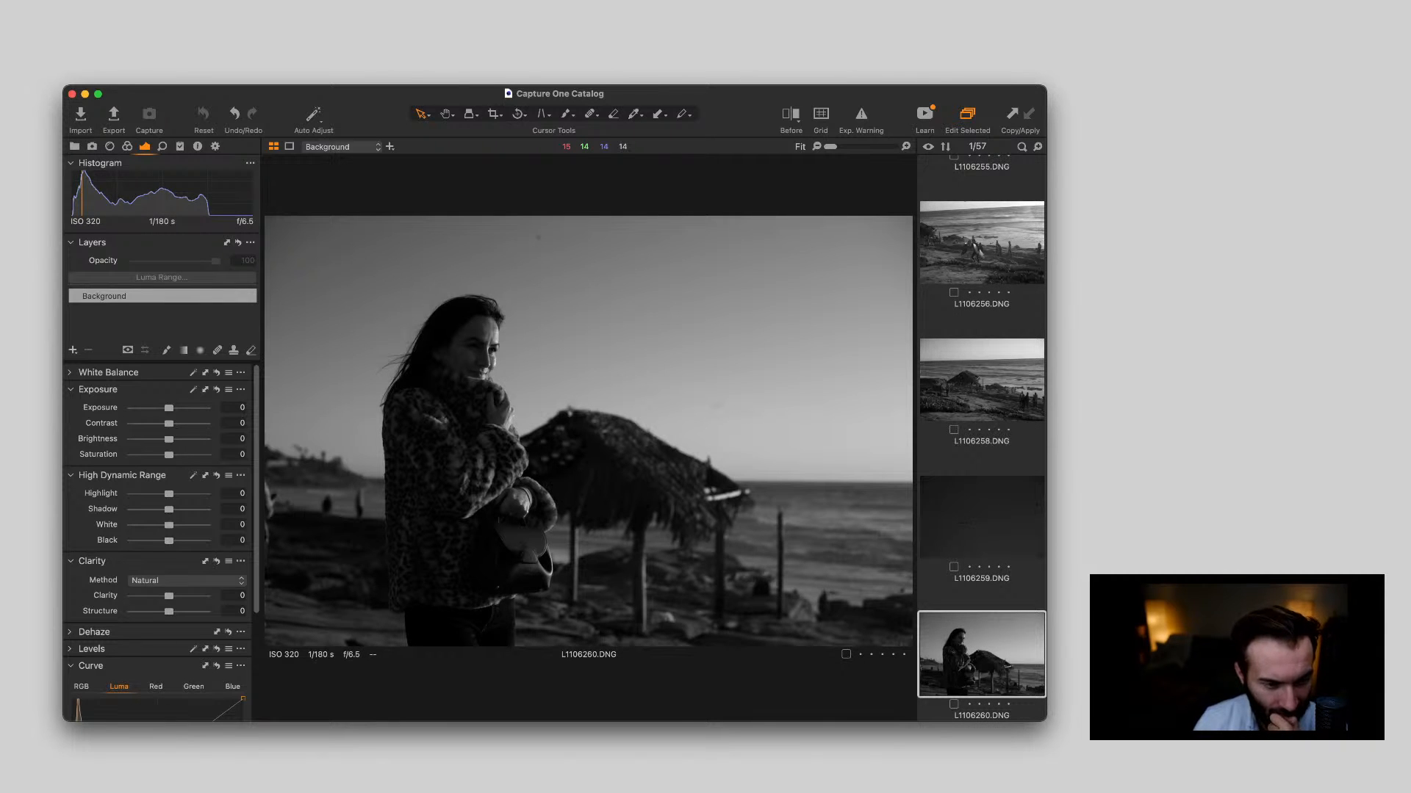
key(Right)
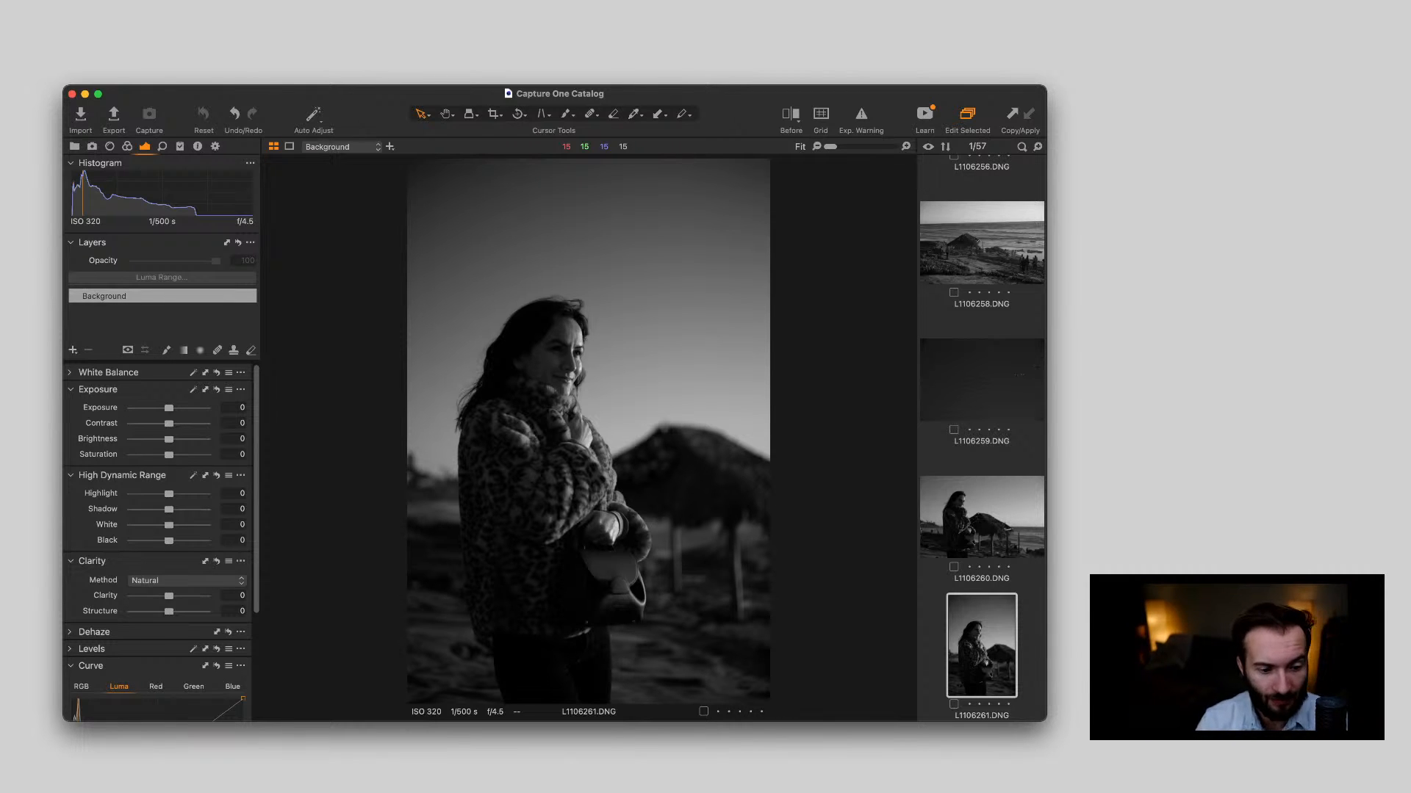
Compare the vertical portraits L1106262.DNG and L1106263.DNG, and inspect the handbag in L1106263.DNG close up
key(Right)
key(Right)
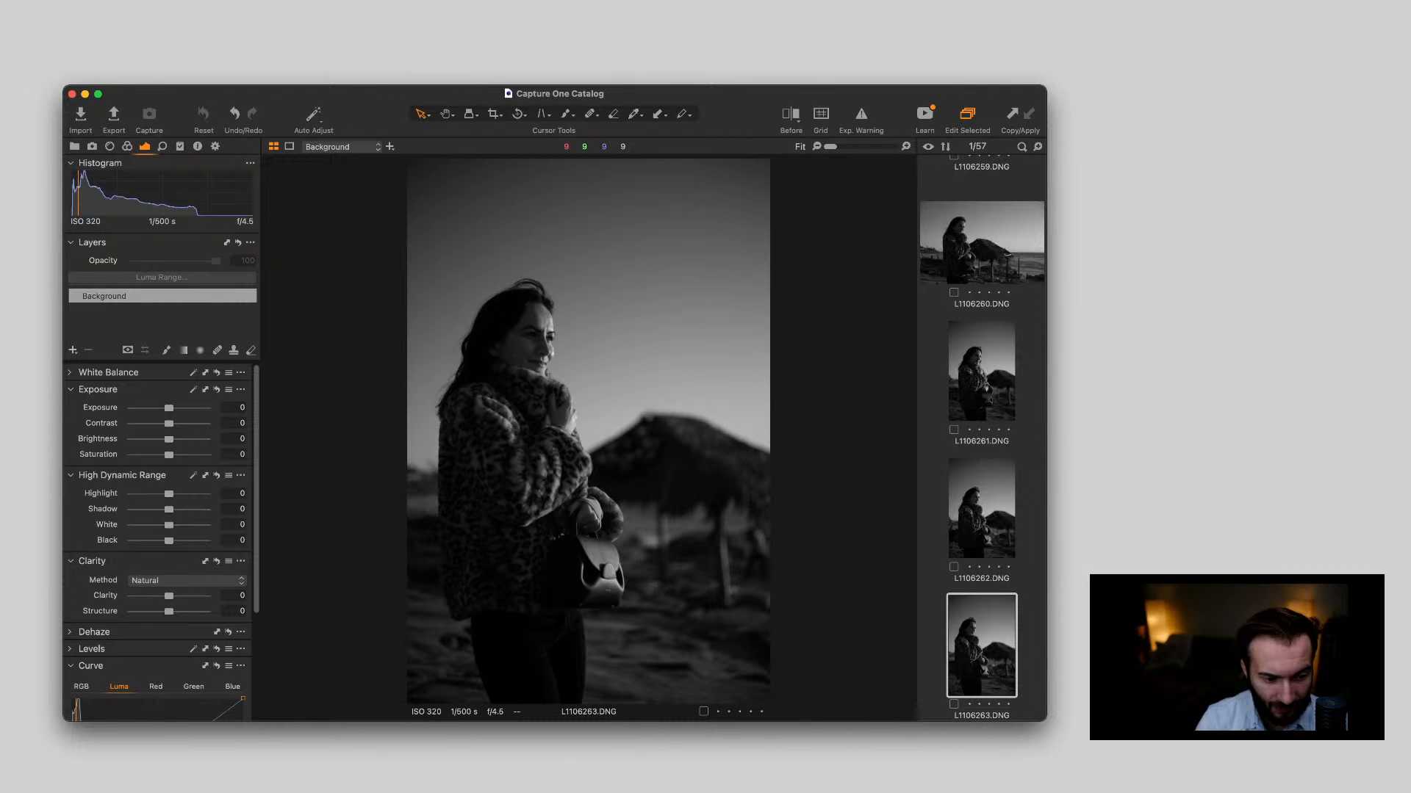
key(Left)
key(Right)
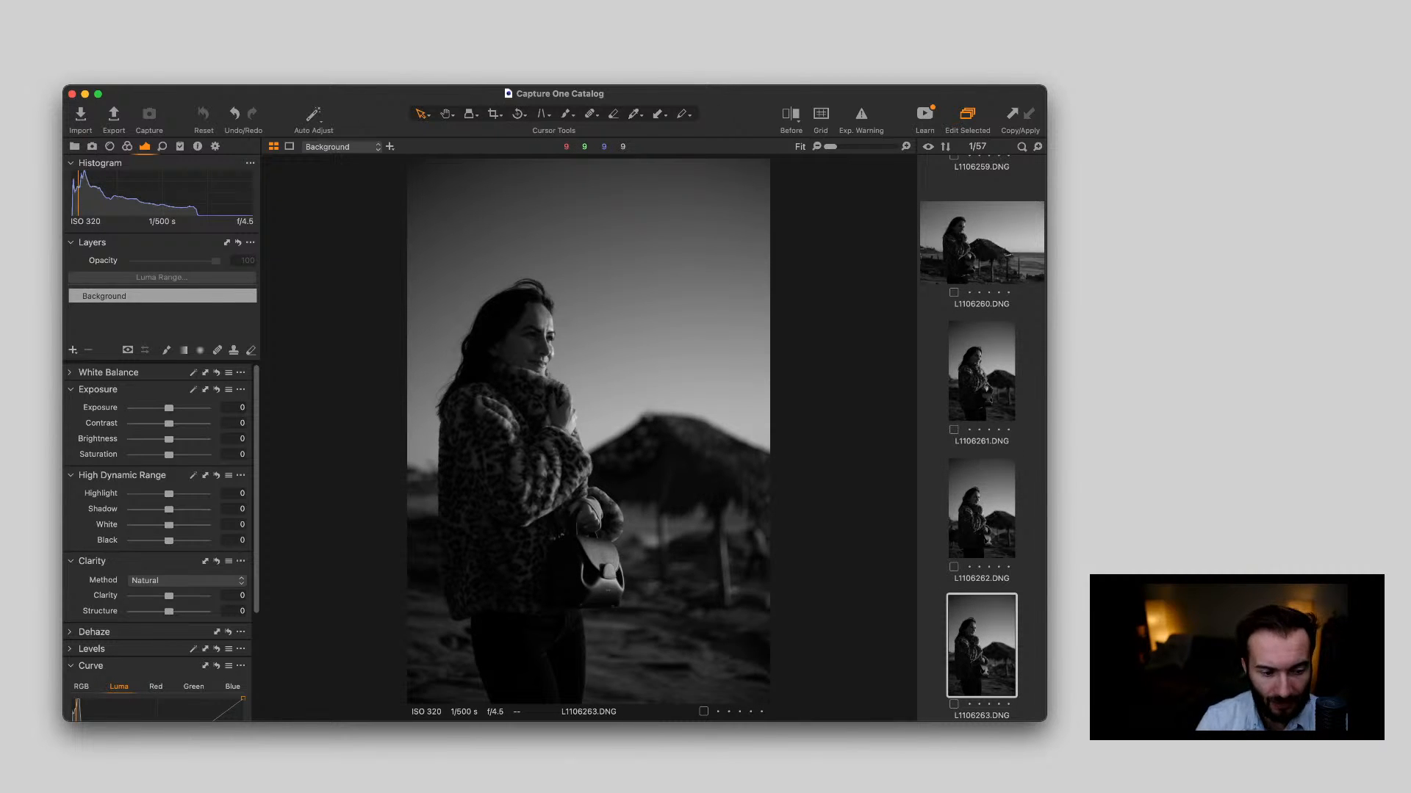
key(Left)
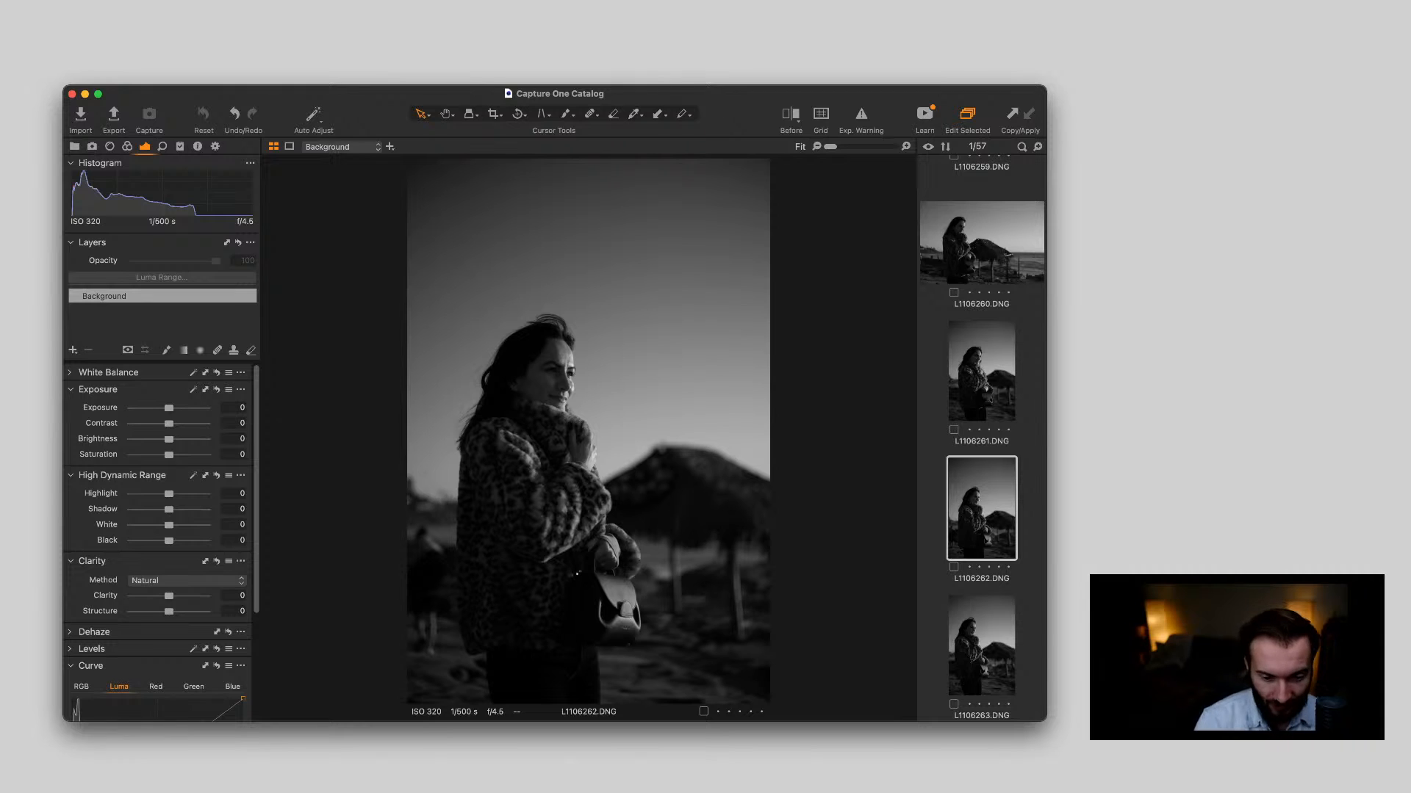
key(Down)
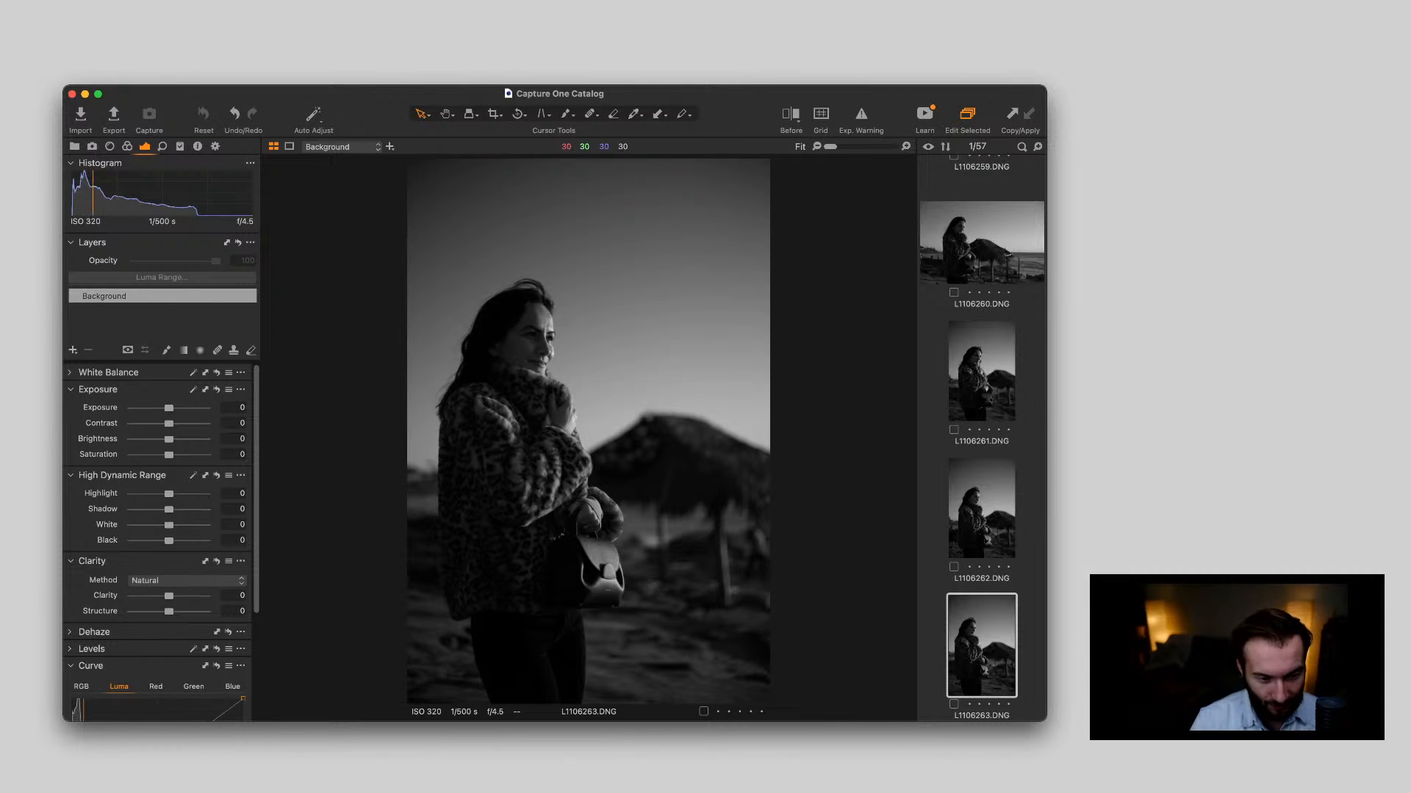
scroll(598, 568, up, 8)
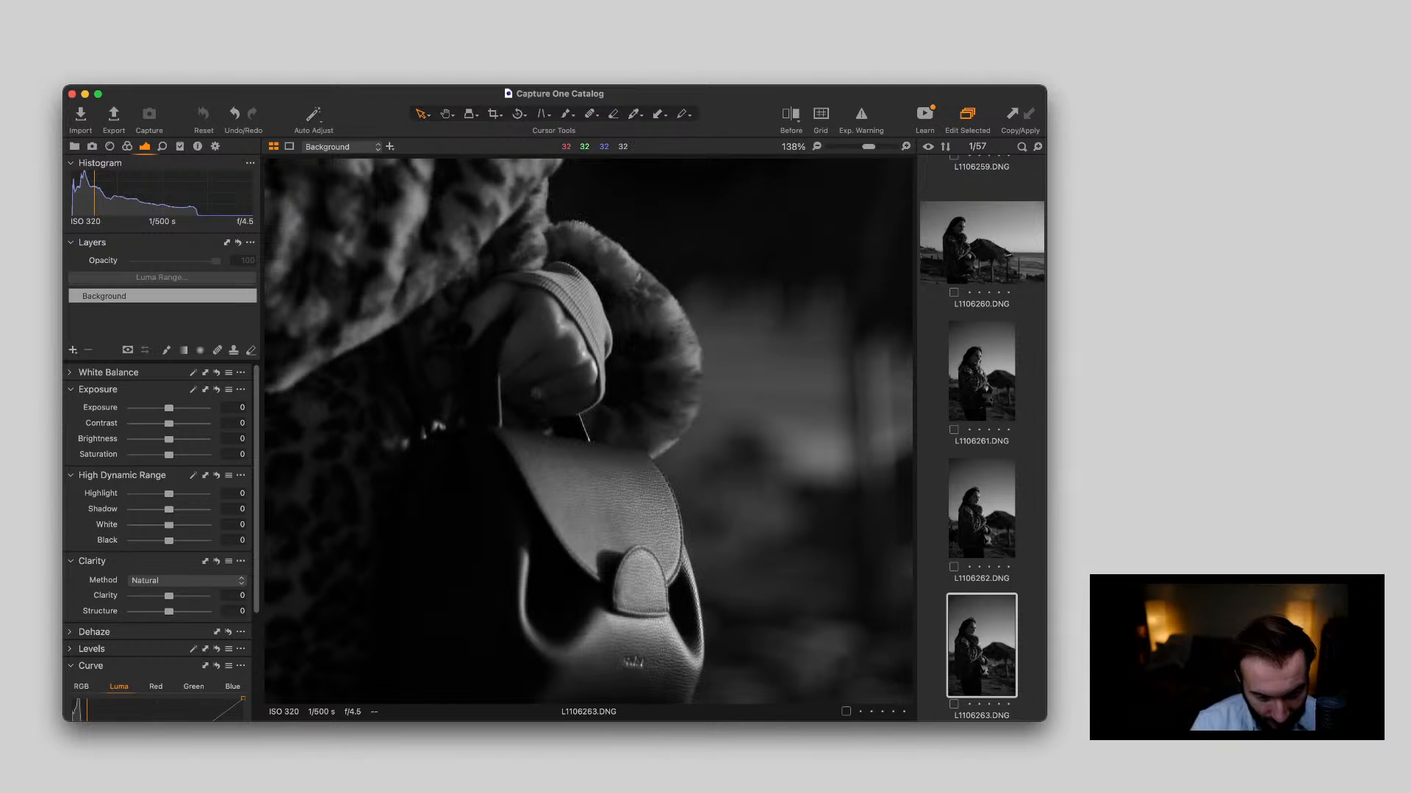
Inspect the woman's face in L1106263.DNG close up for sharpness, returning to the fitted view
scroll(598, 568, down, 8)
scroll(540, 322, up, 9)
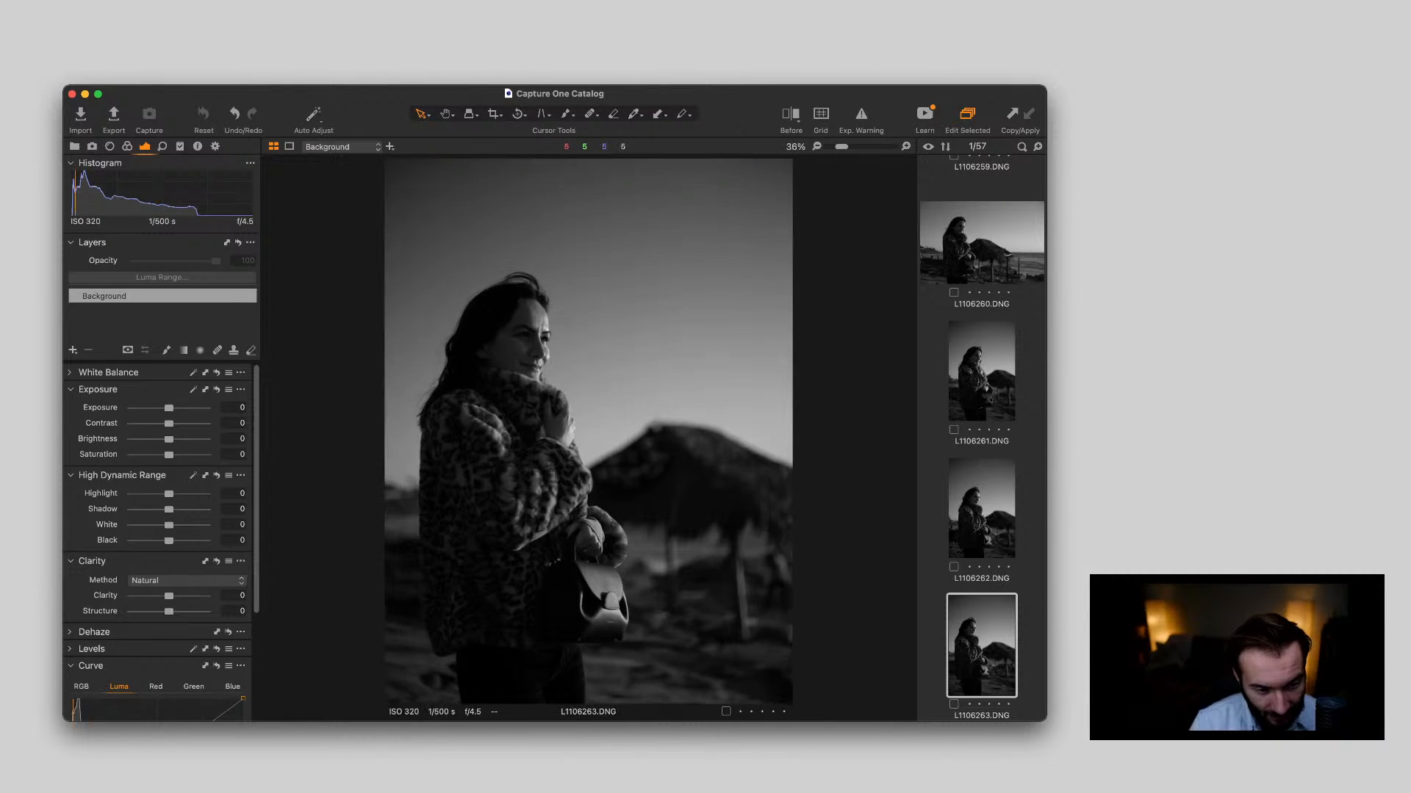
scroll(507, 286, down, 4)
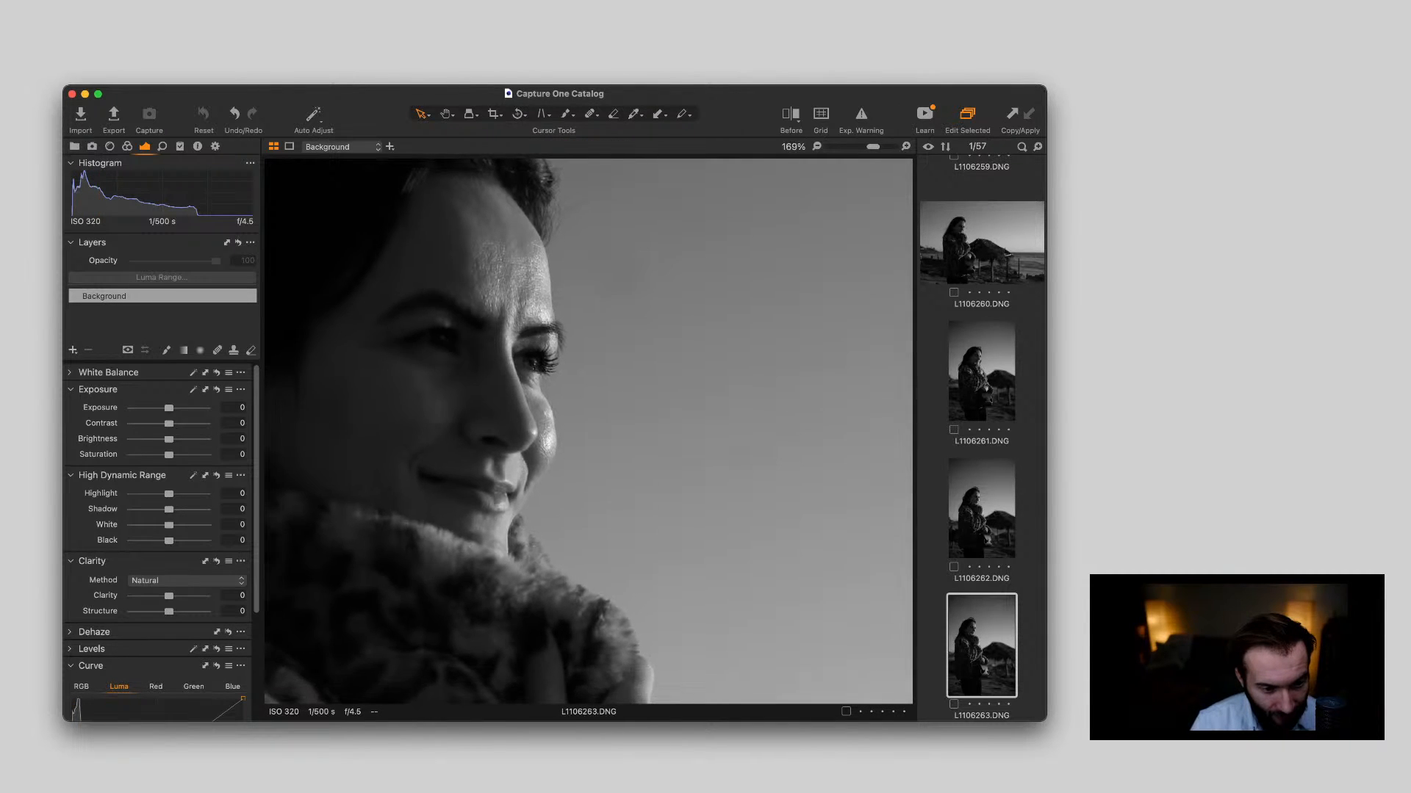
scroll(507, 286, up, 3)
scroll(470, 368, up, 1)
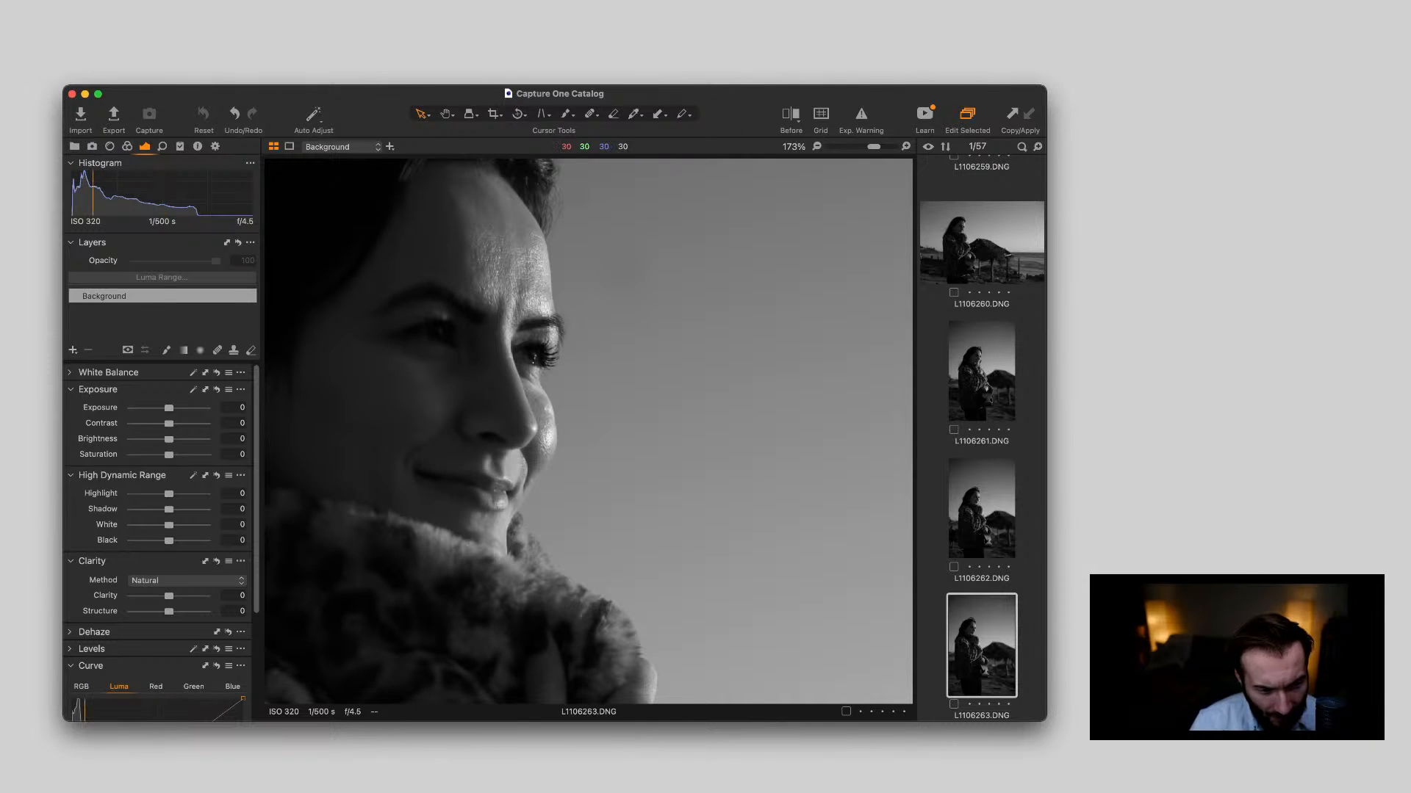
scroll(460, 316, down, 5)
scroll(514, 316, up, 5)
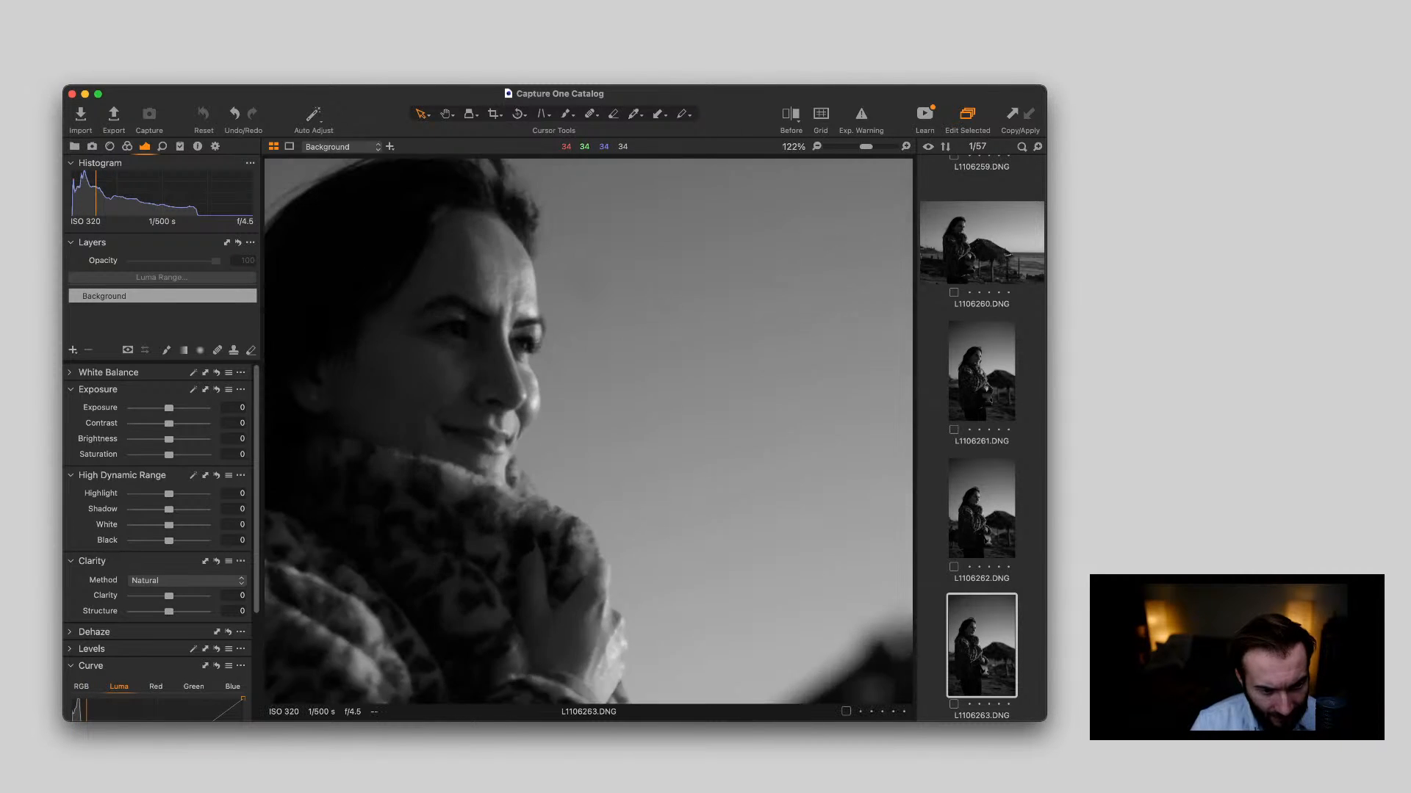
scroll(588, 438, down, 5)
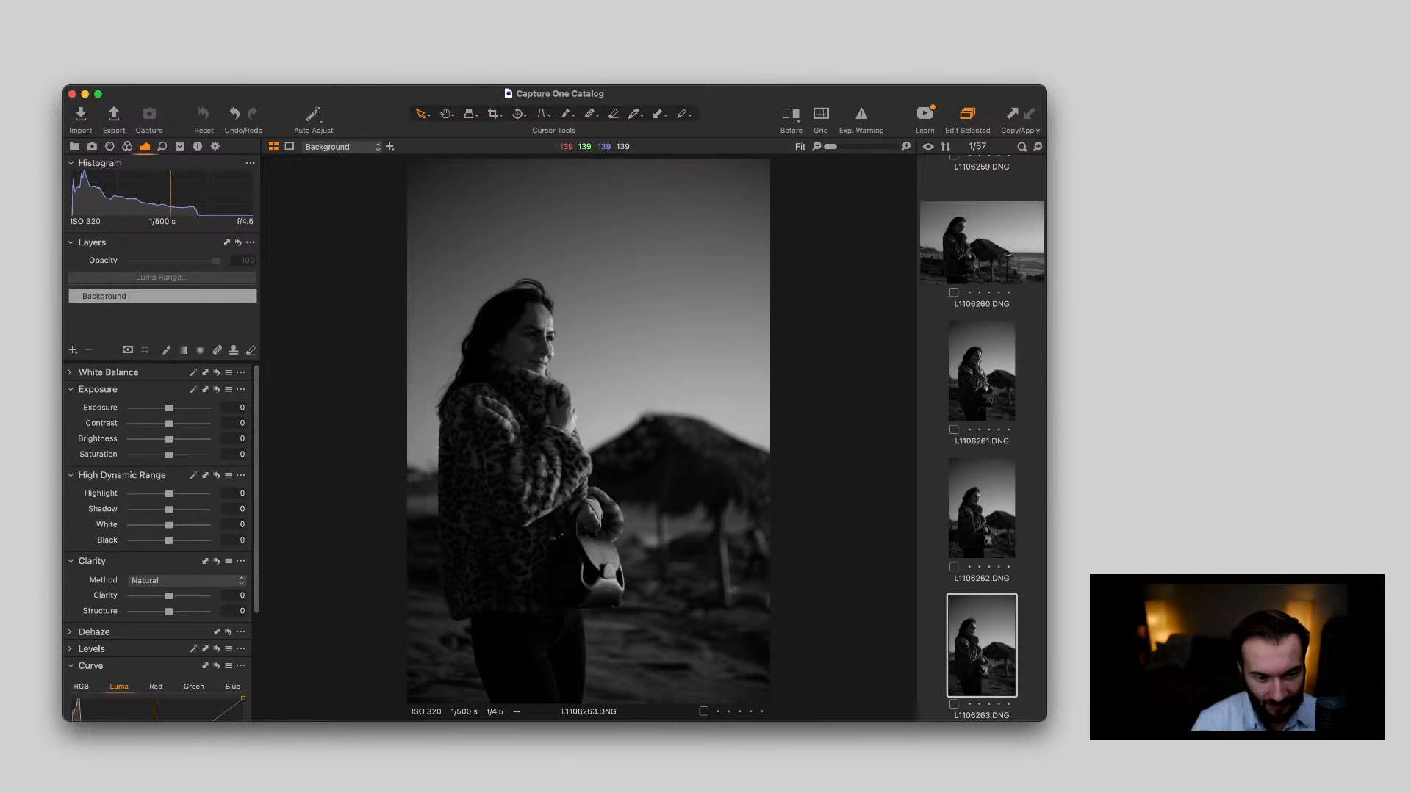
scroll(590, 317, up, 5)
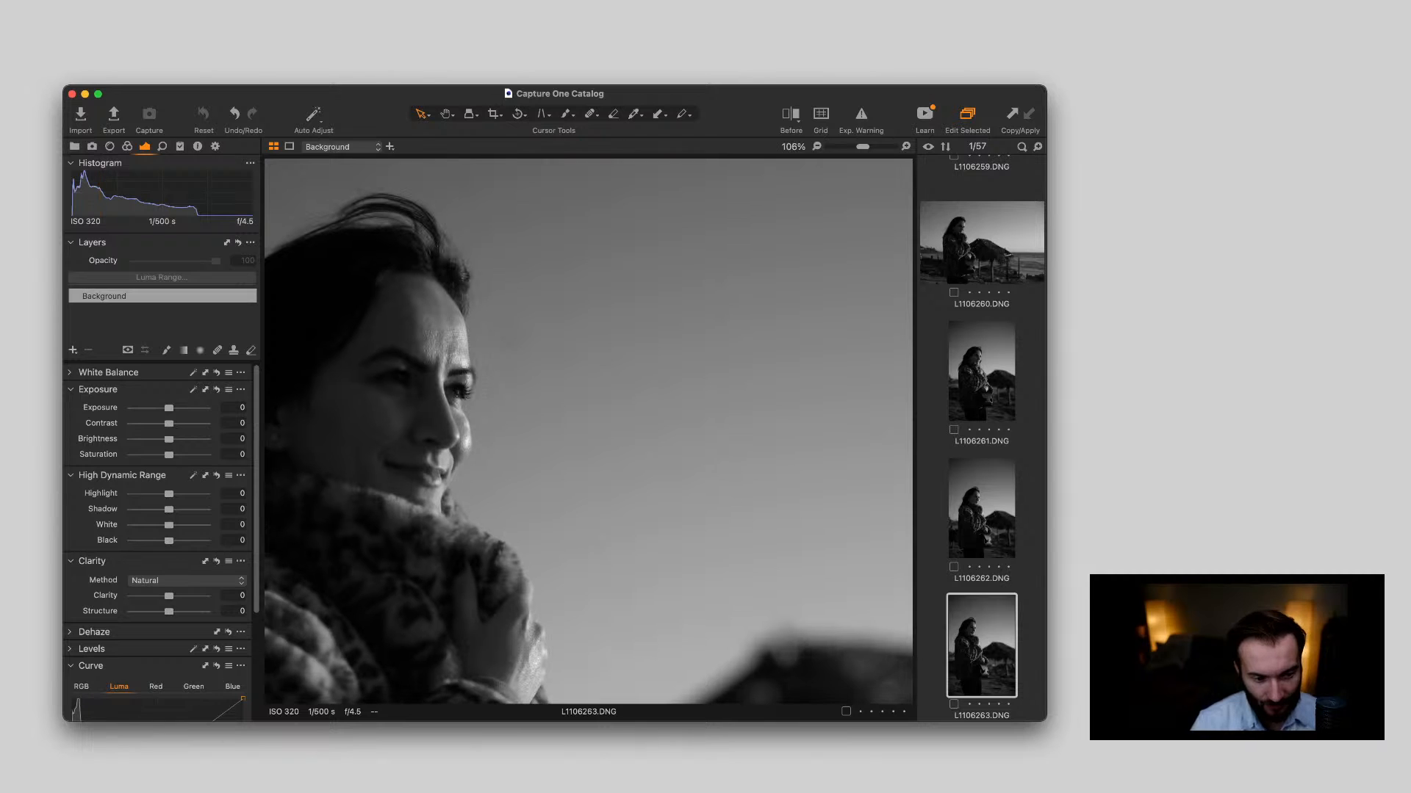
scroll(378, 433, up, 3)
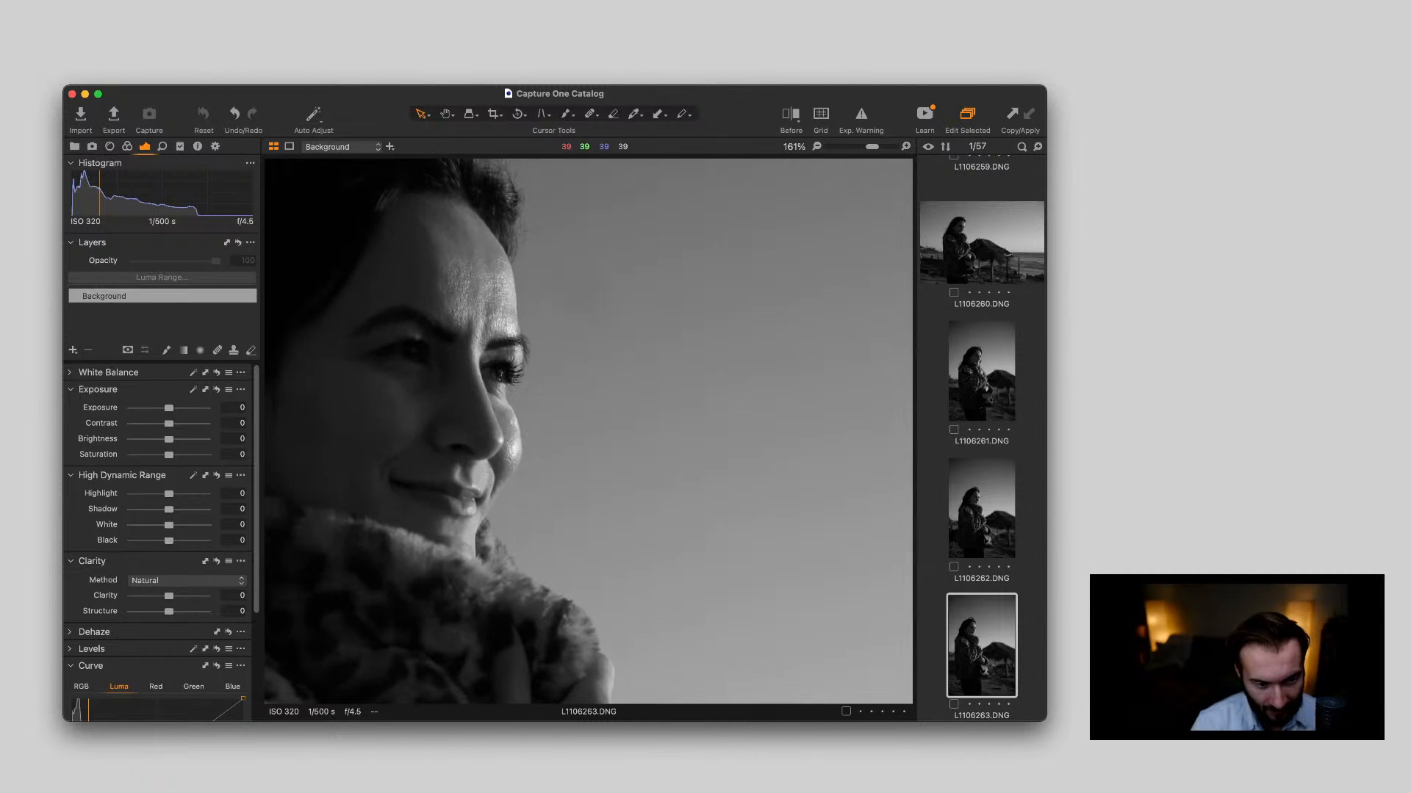
scroll(411, 426, down, 6)
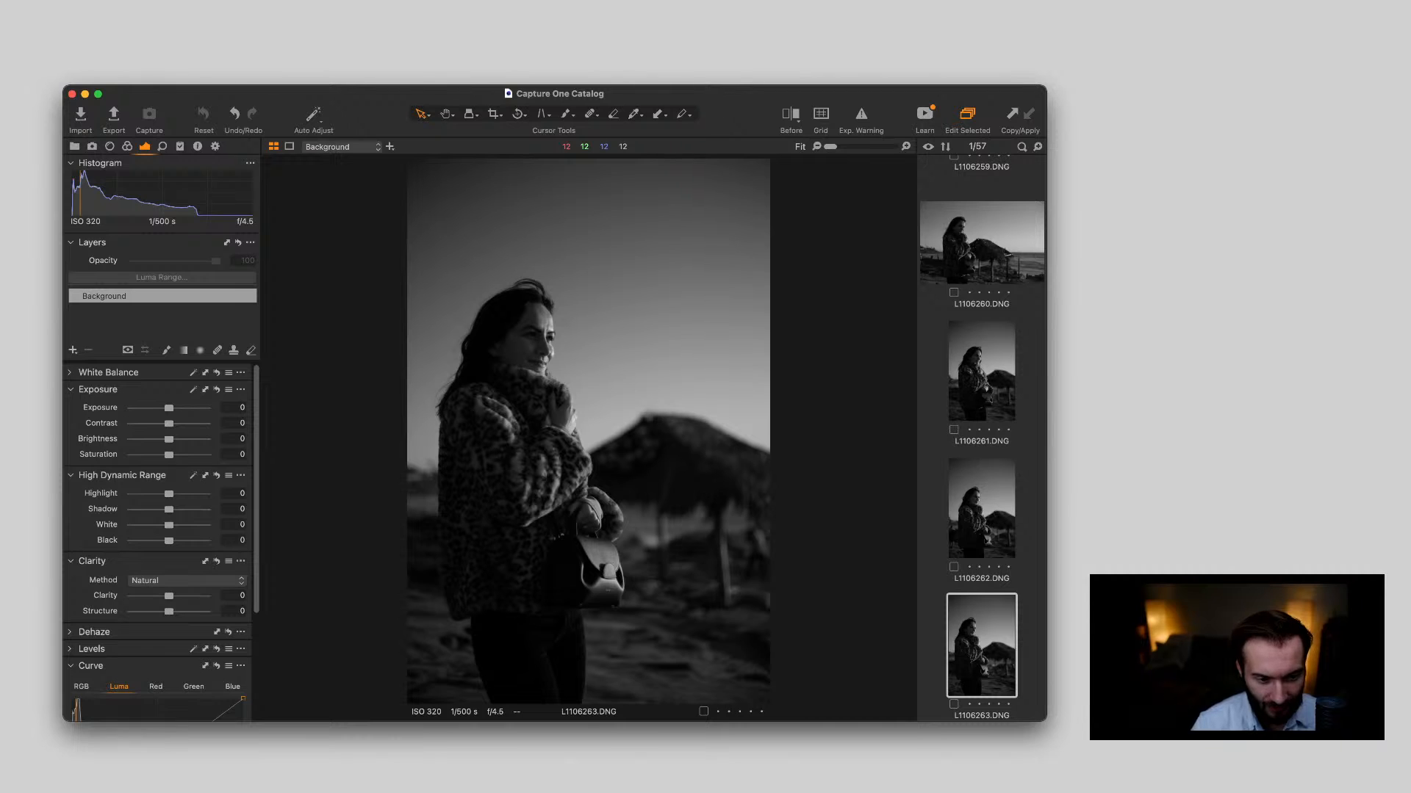
Delete the photo between L1106263.DNG and L1106265.DNG, and display L1106265.DNG
key(Right)
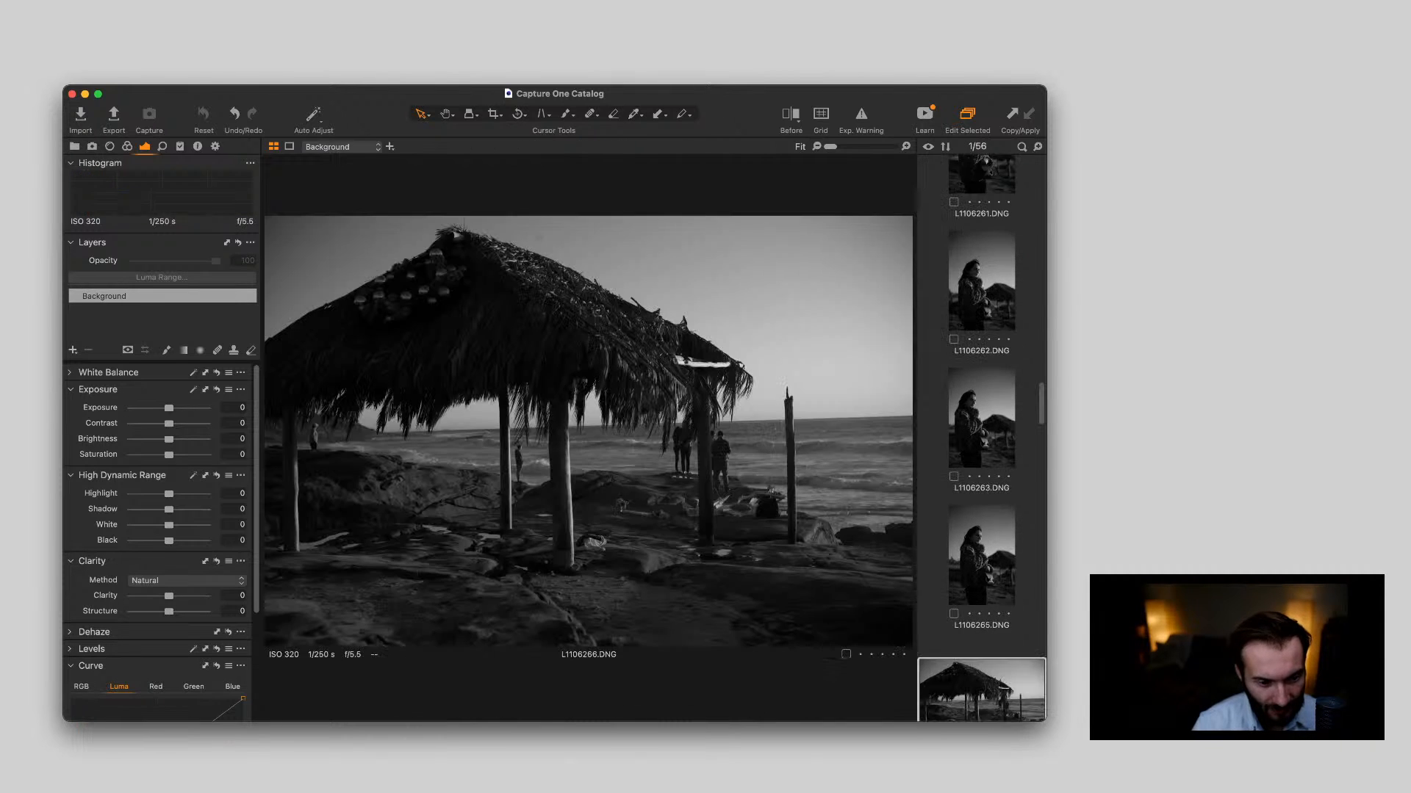
key(Delete)
key(Left)
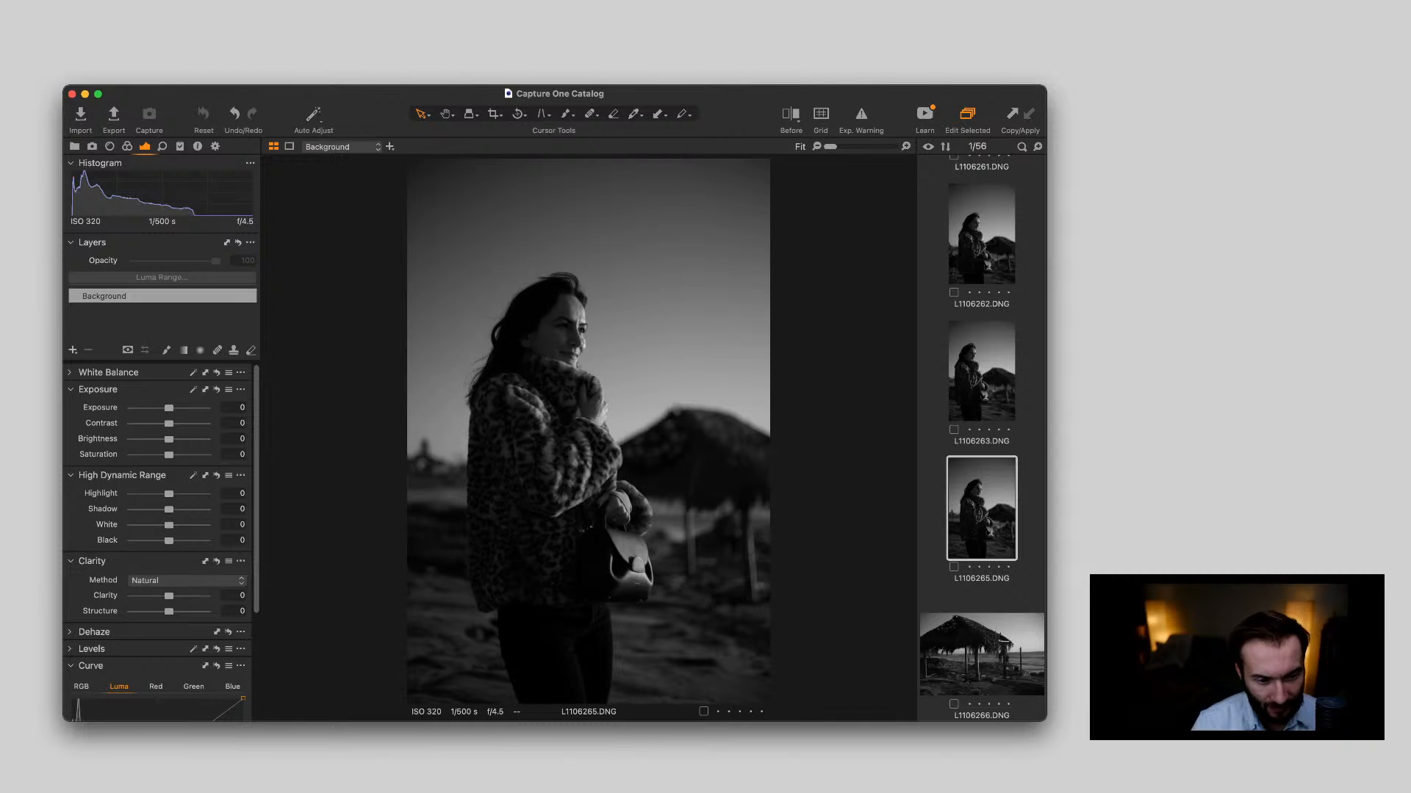
Inspect the woman's face in L1106265.DNG close up, then return to the fitted view
double_click(586, 315)
scroll(573, 305, up, 3)
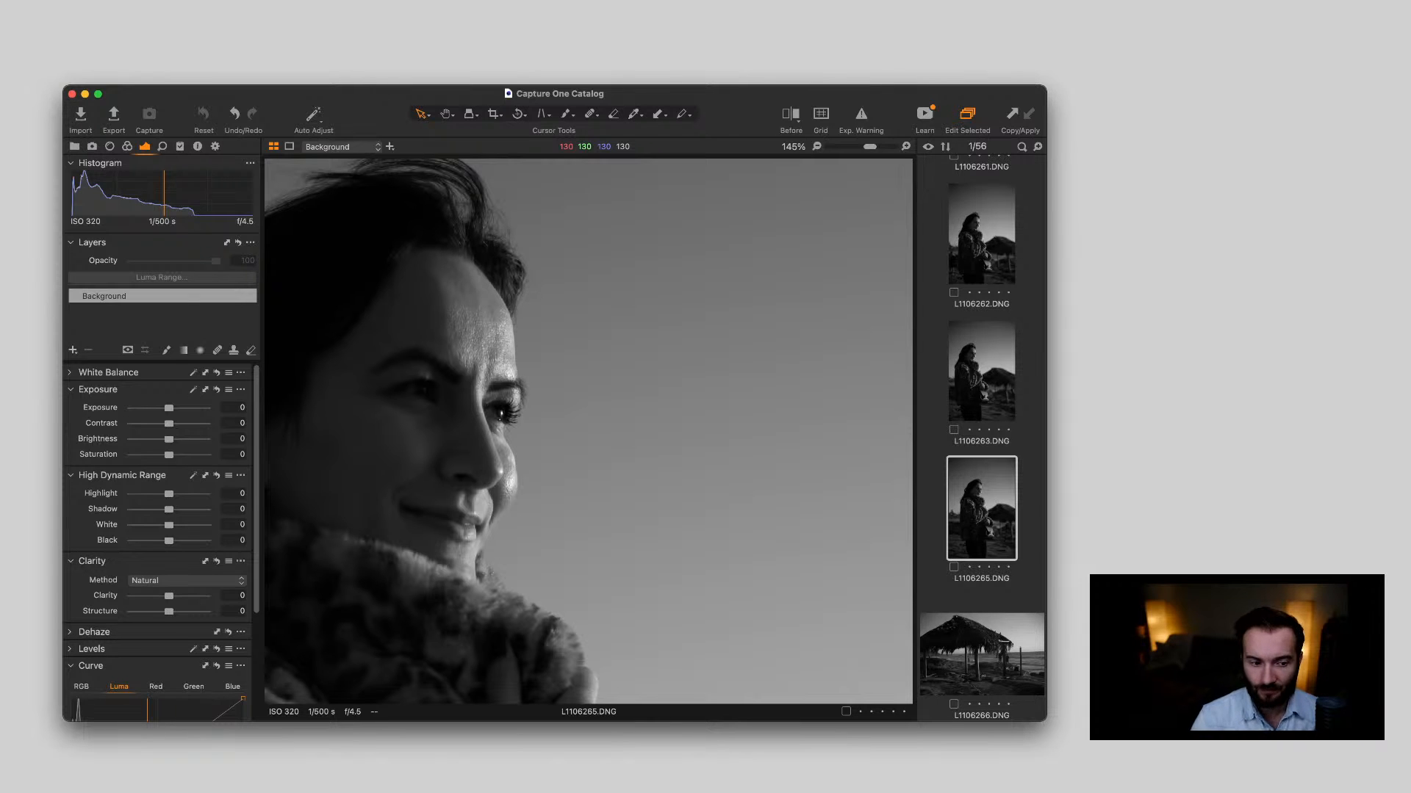
scroll(573, 305, down, 4)
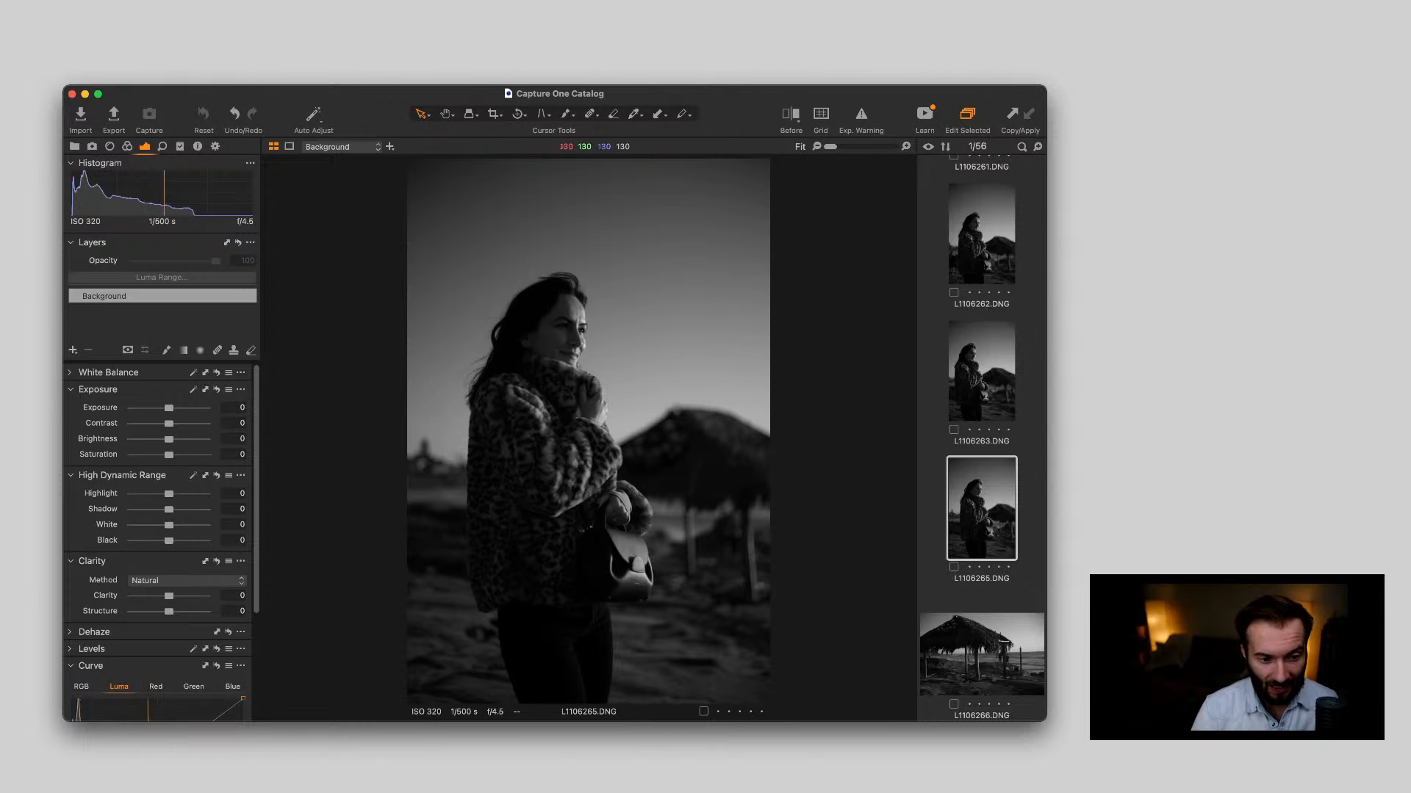
double_click(597, 349)
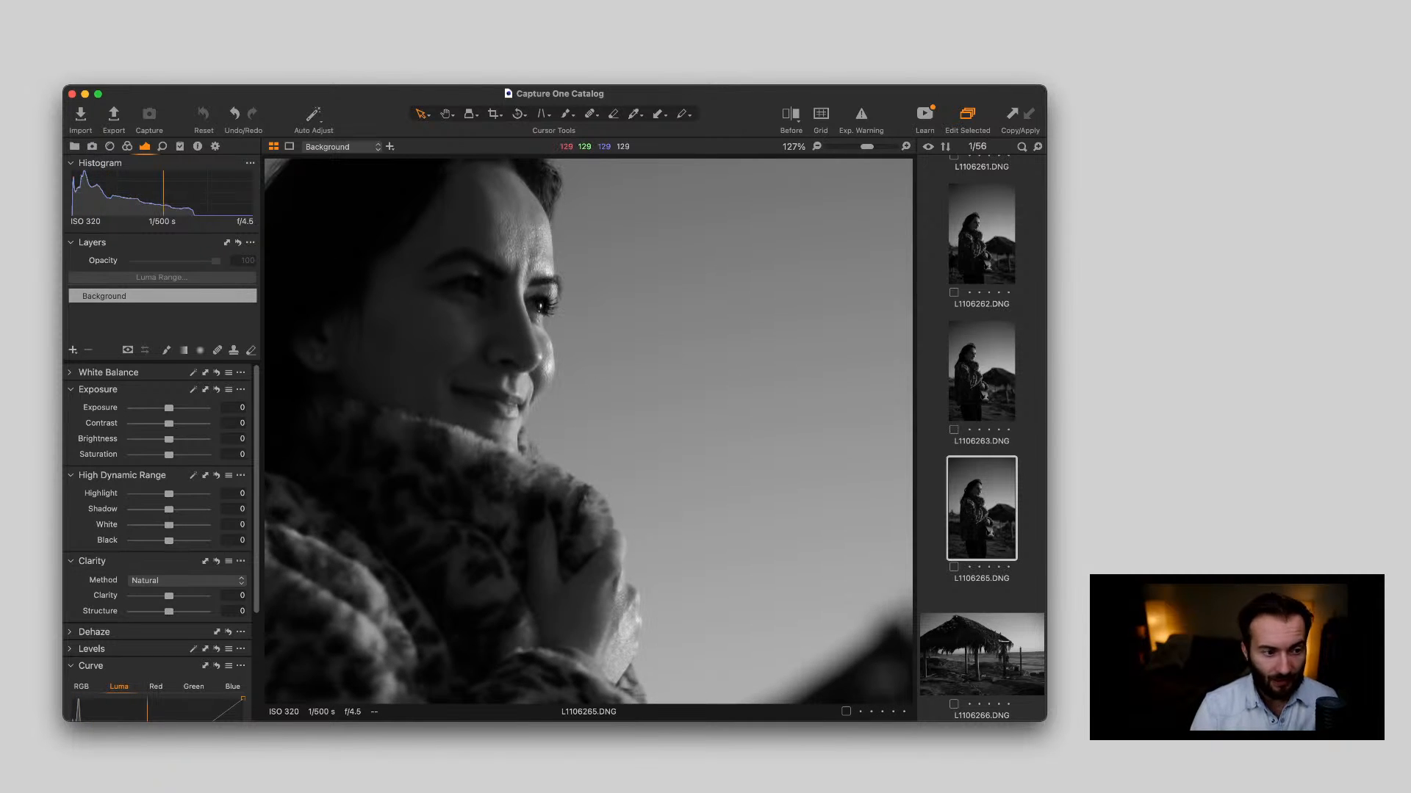
double_click(595, 363)
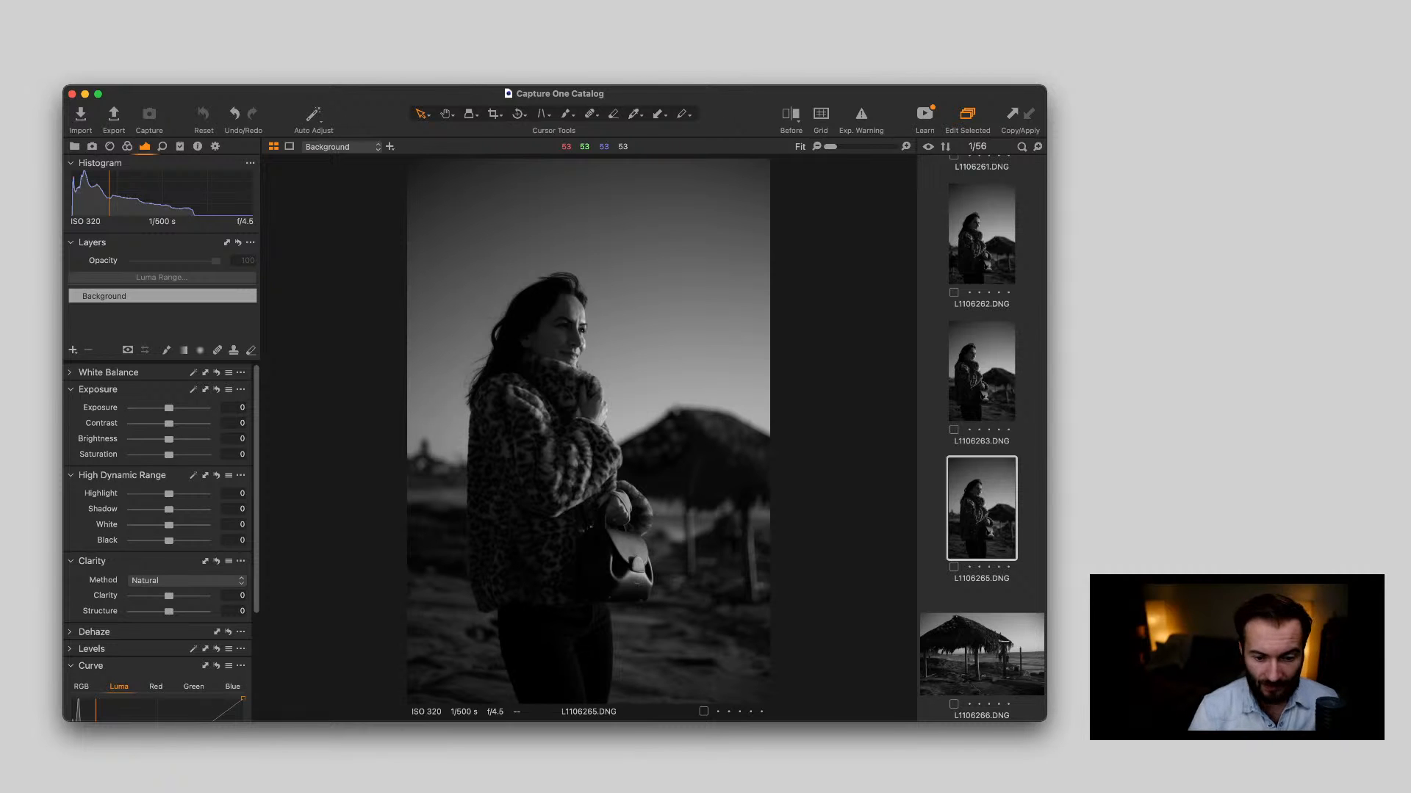
Review the thatched hut in L1106266.DNG and the couple in L1106267.DNG, and inspect the couple in L1106268.DNG close up
key(Down)
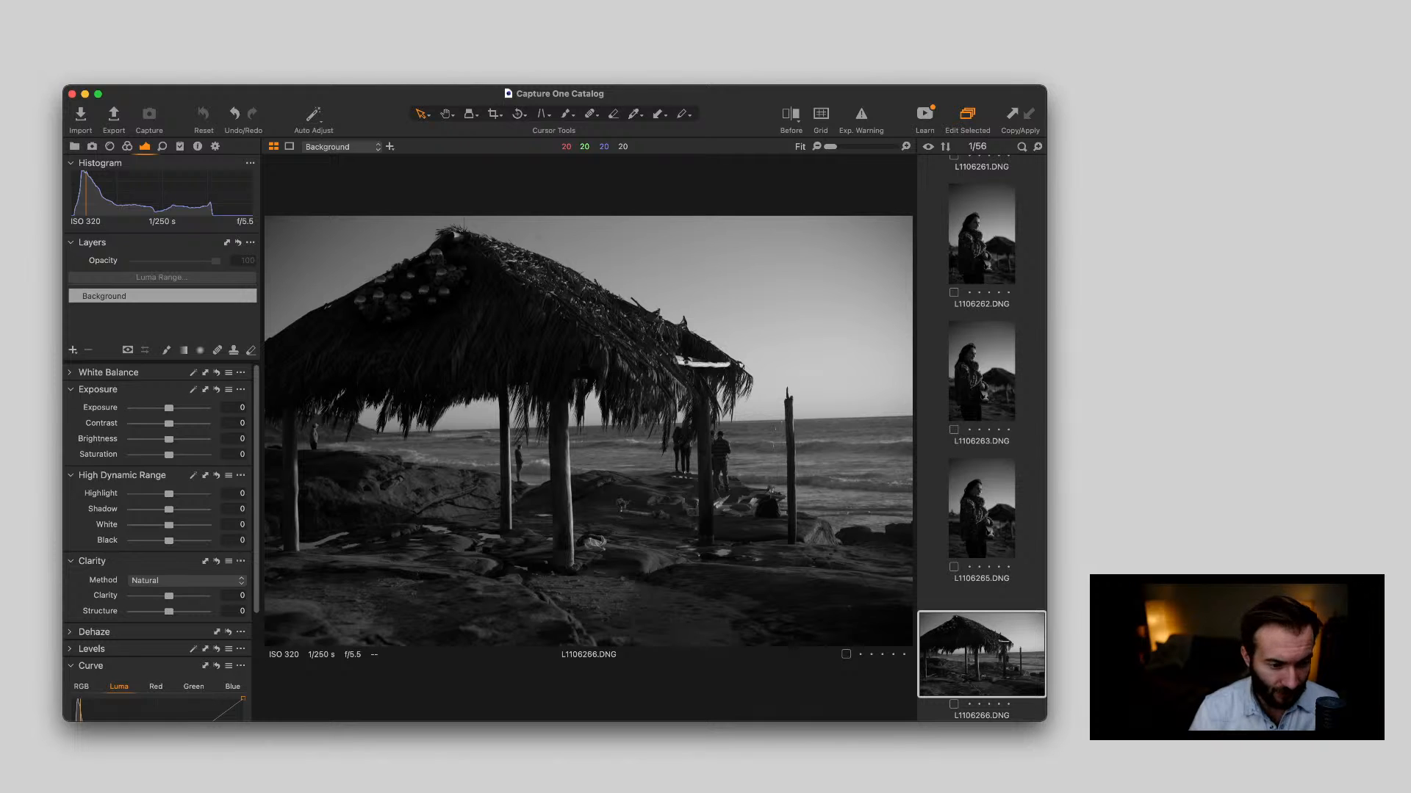
key(Right)
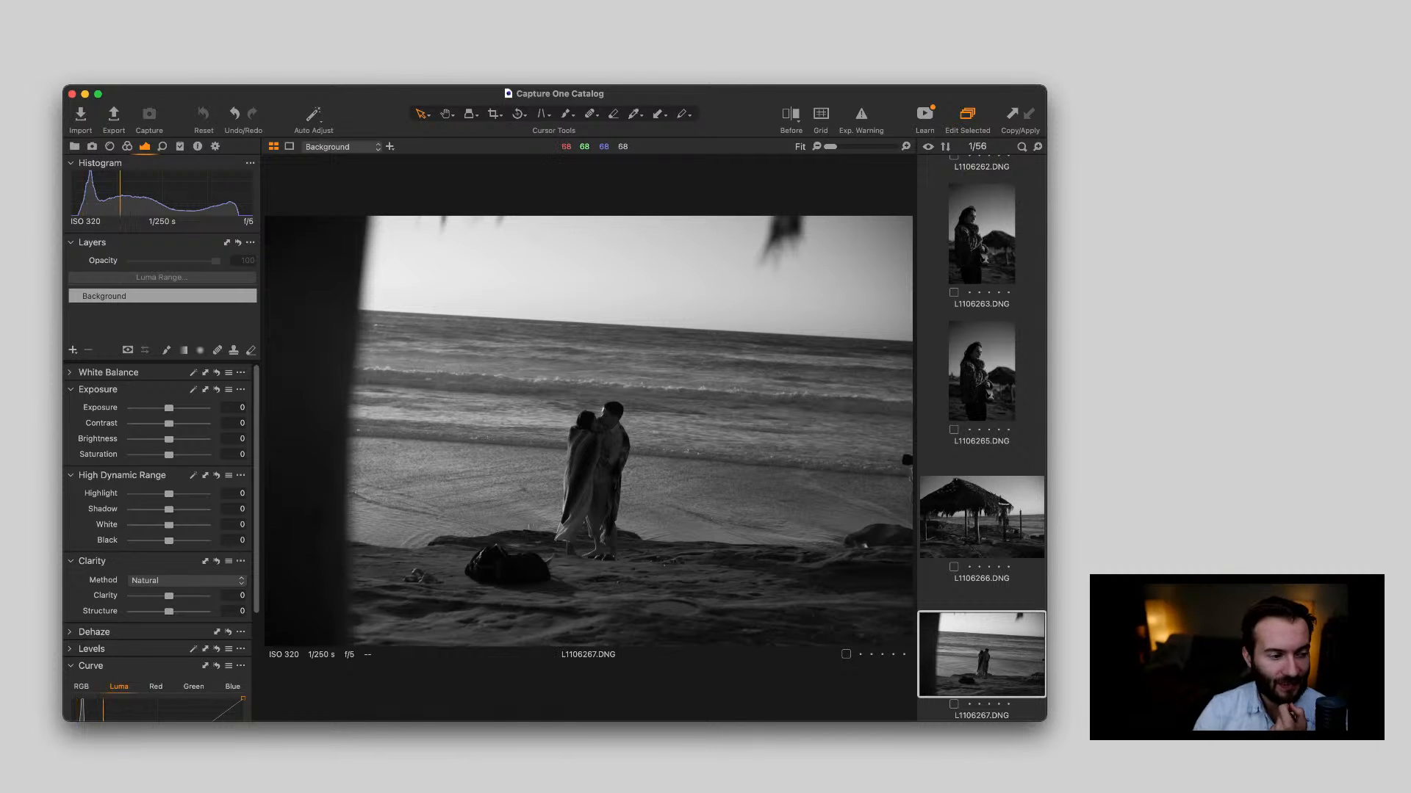
key(Right)
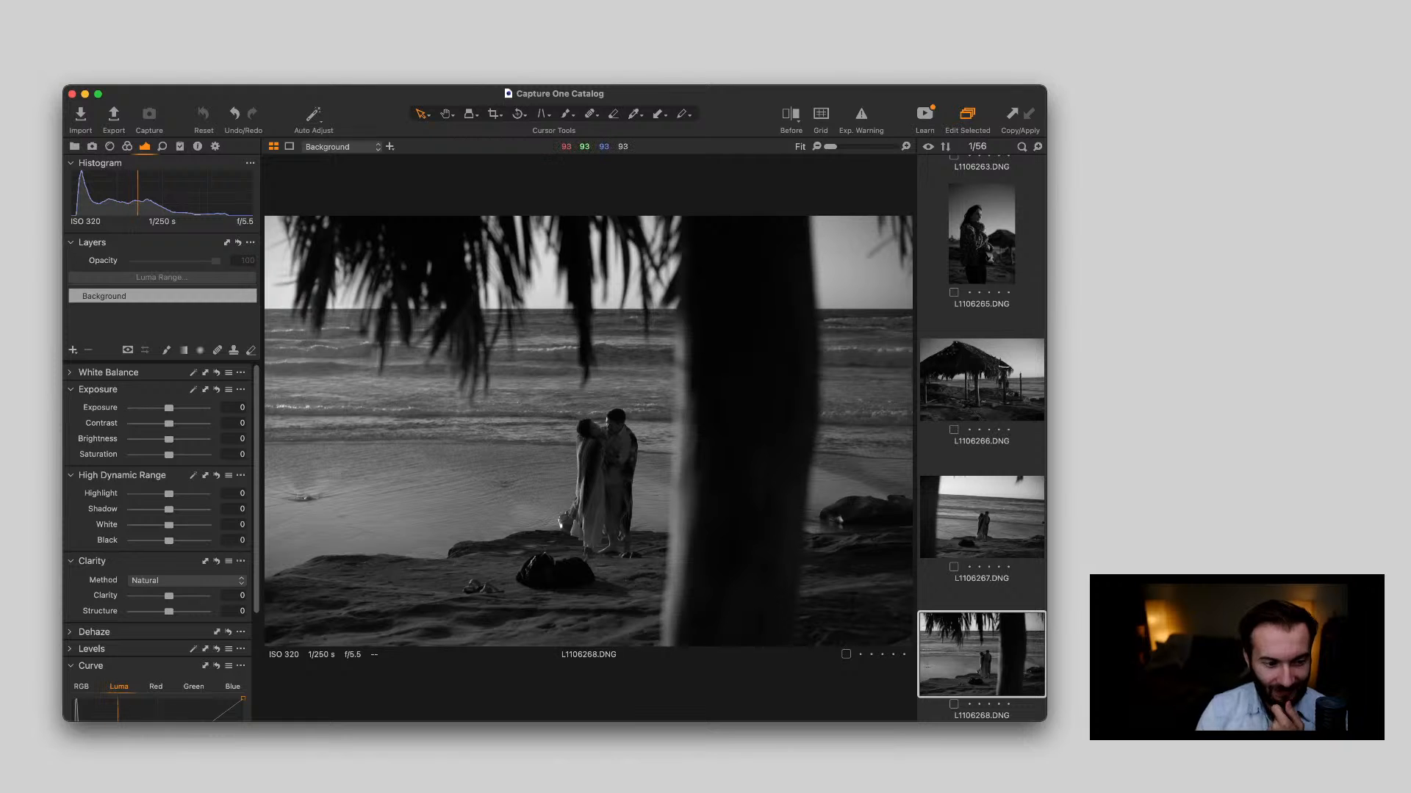
double_click(564, 438)
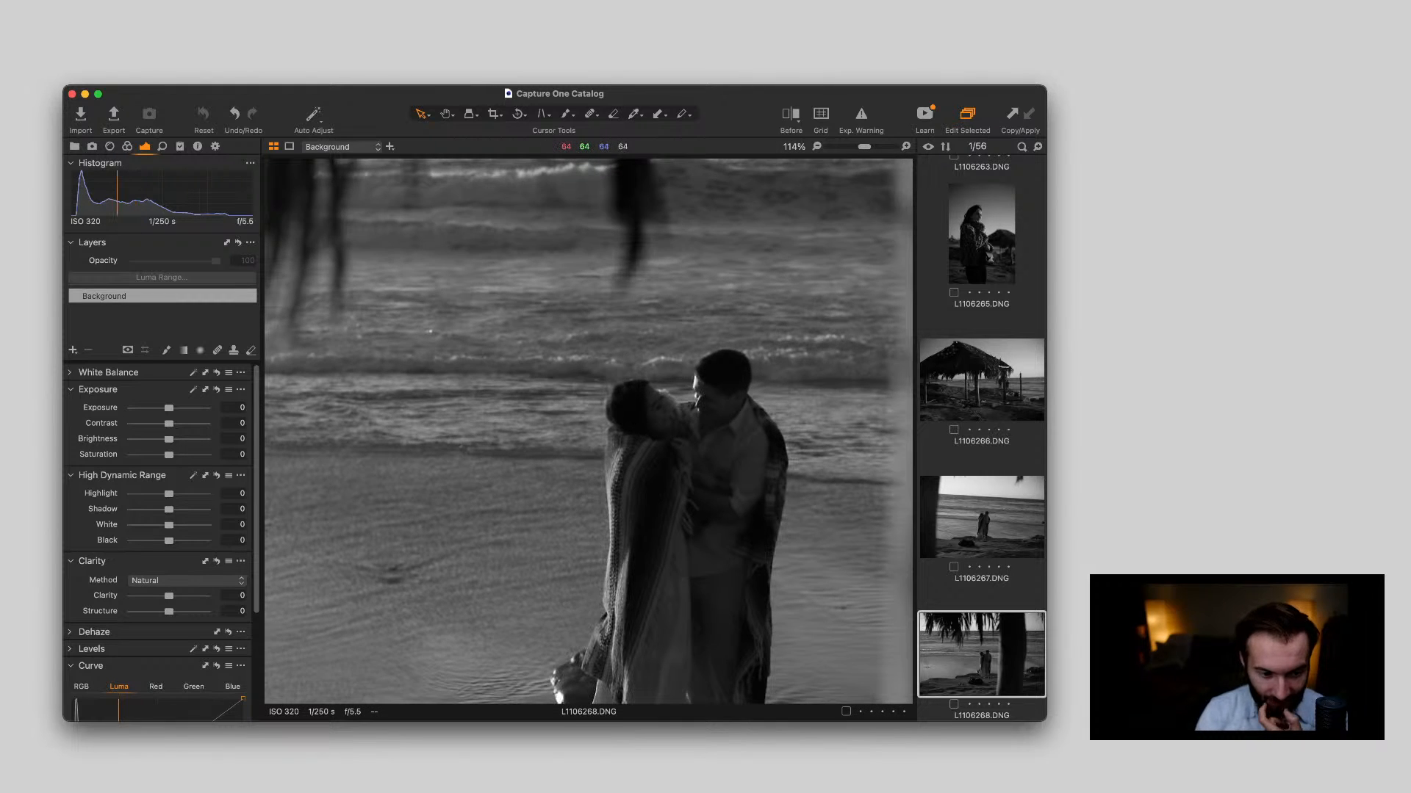
double_click(564, 438)
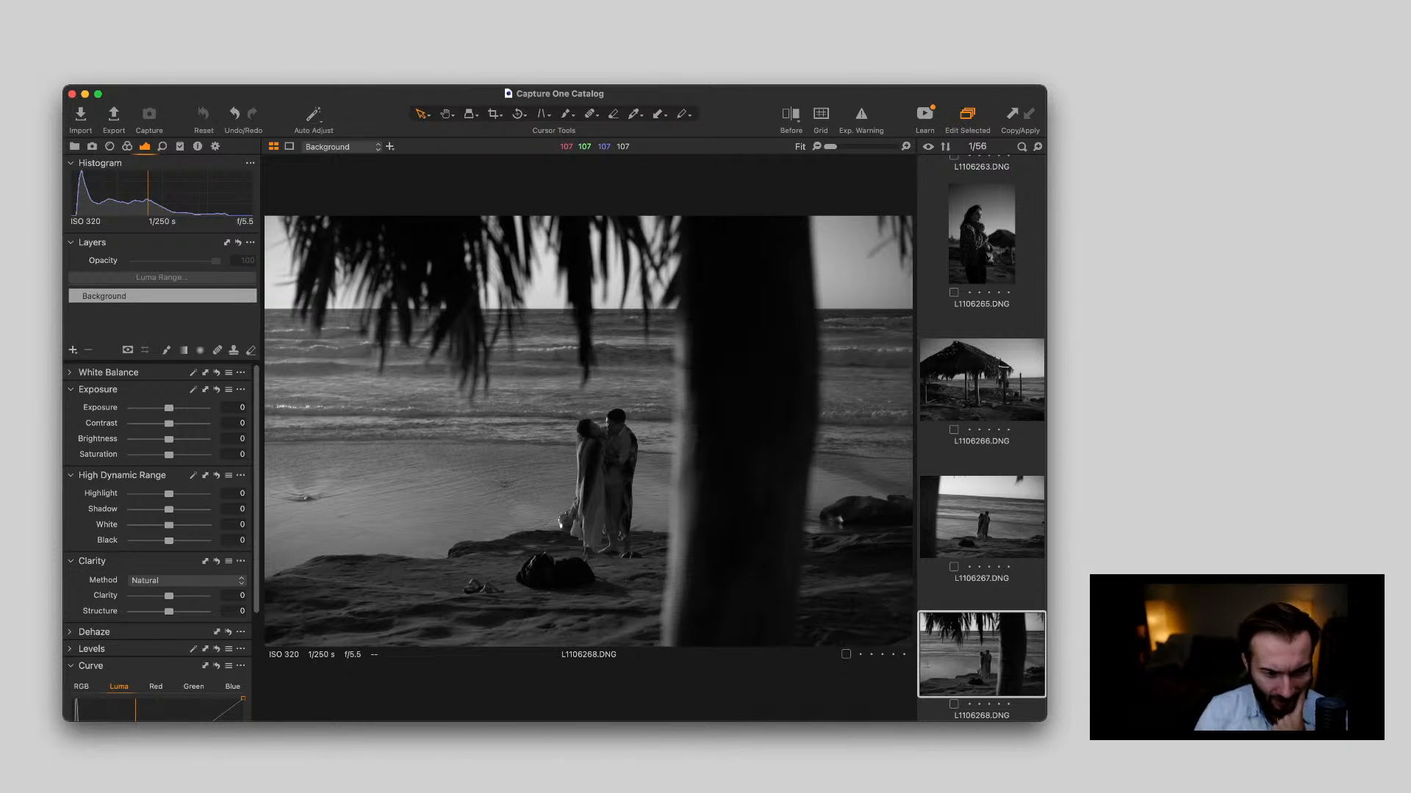
scroll(594, 429, up, 5)
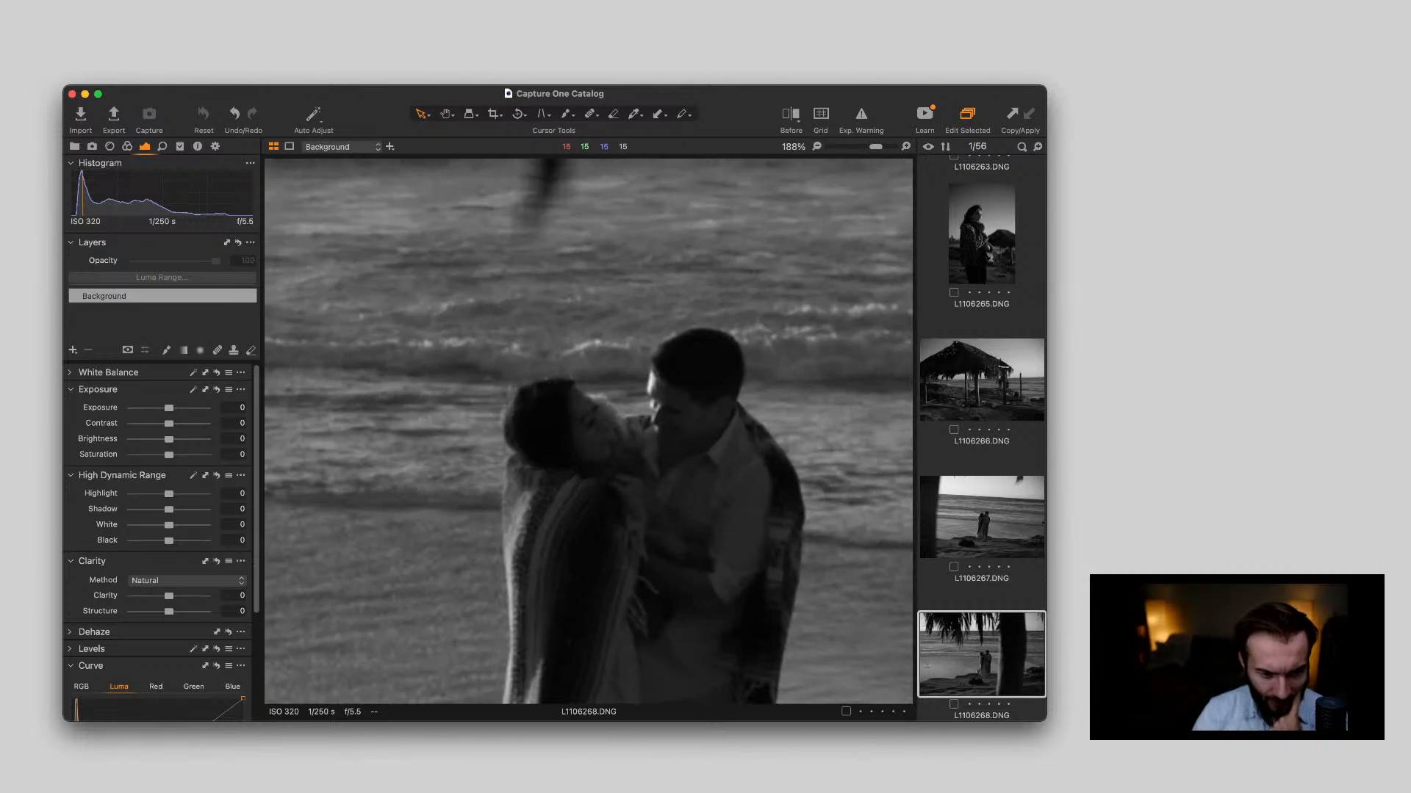
scroll(593, 429, down, 5)
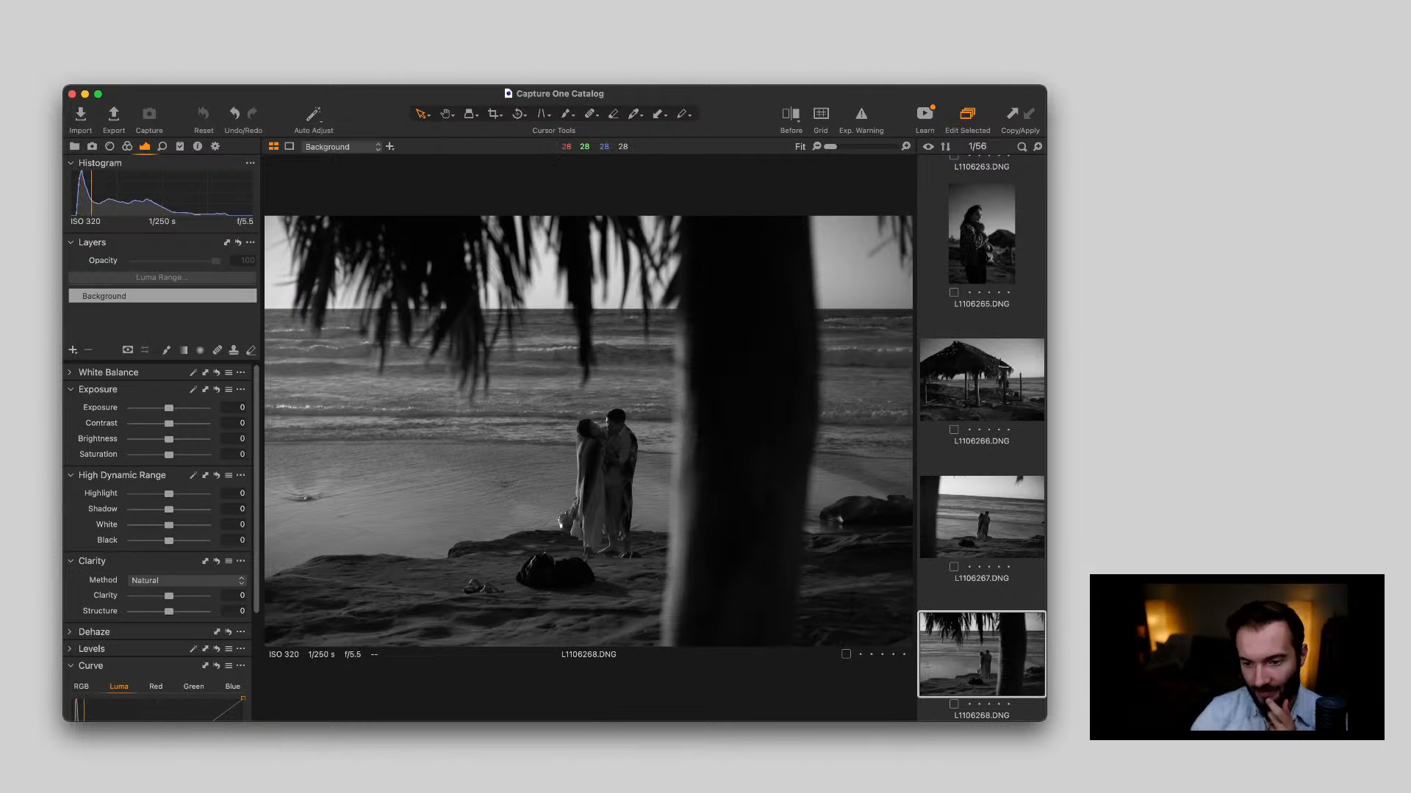
Review the seaside hut shots L1106269.DNG and L1106270.DNG, and inspect the car driver and golf cart passengers in L1106271.DNG close up
key(Right)
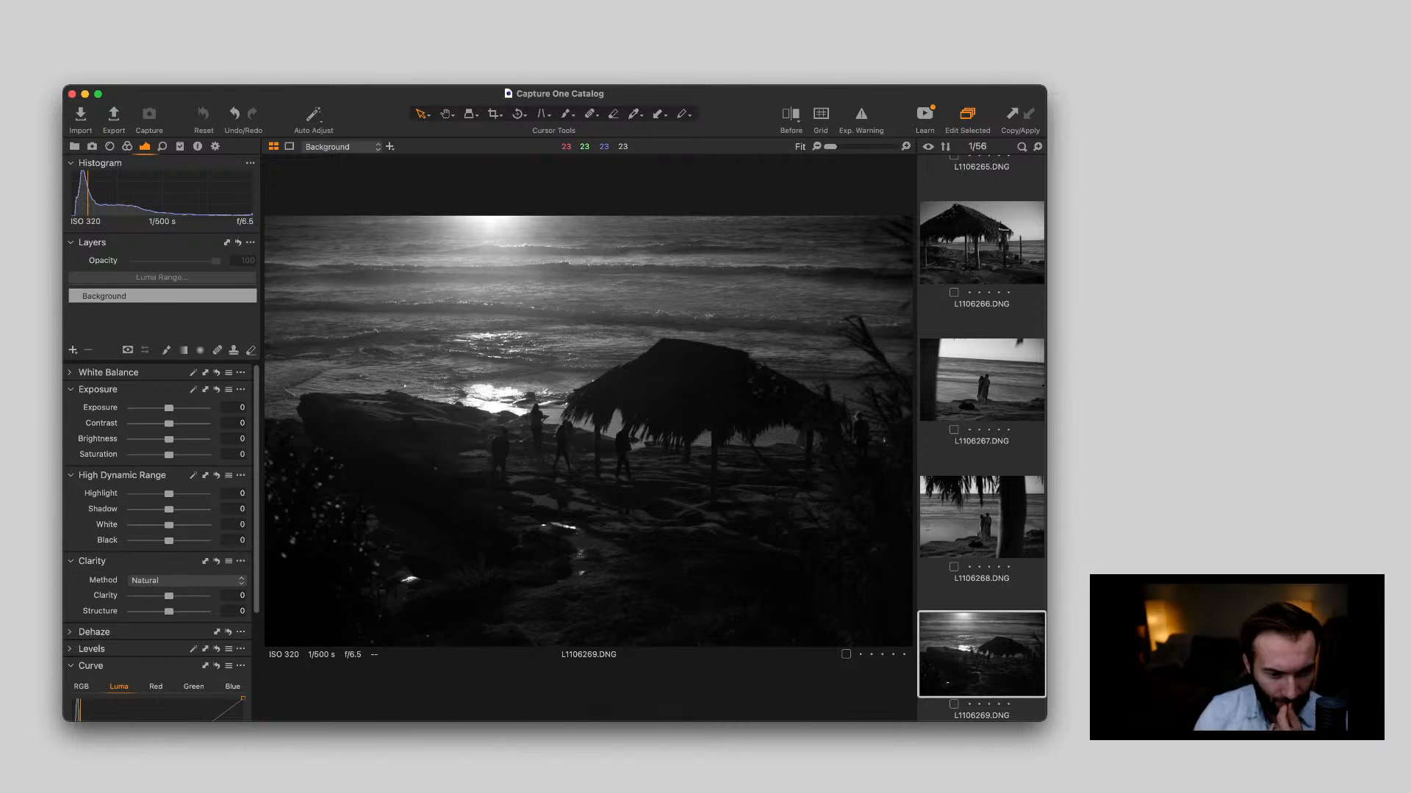
key(Right)
key(Right)
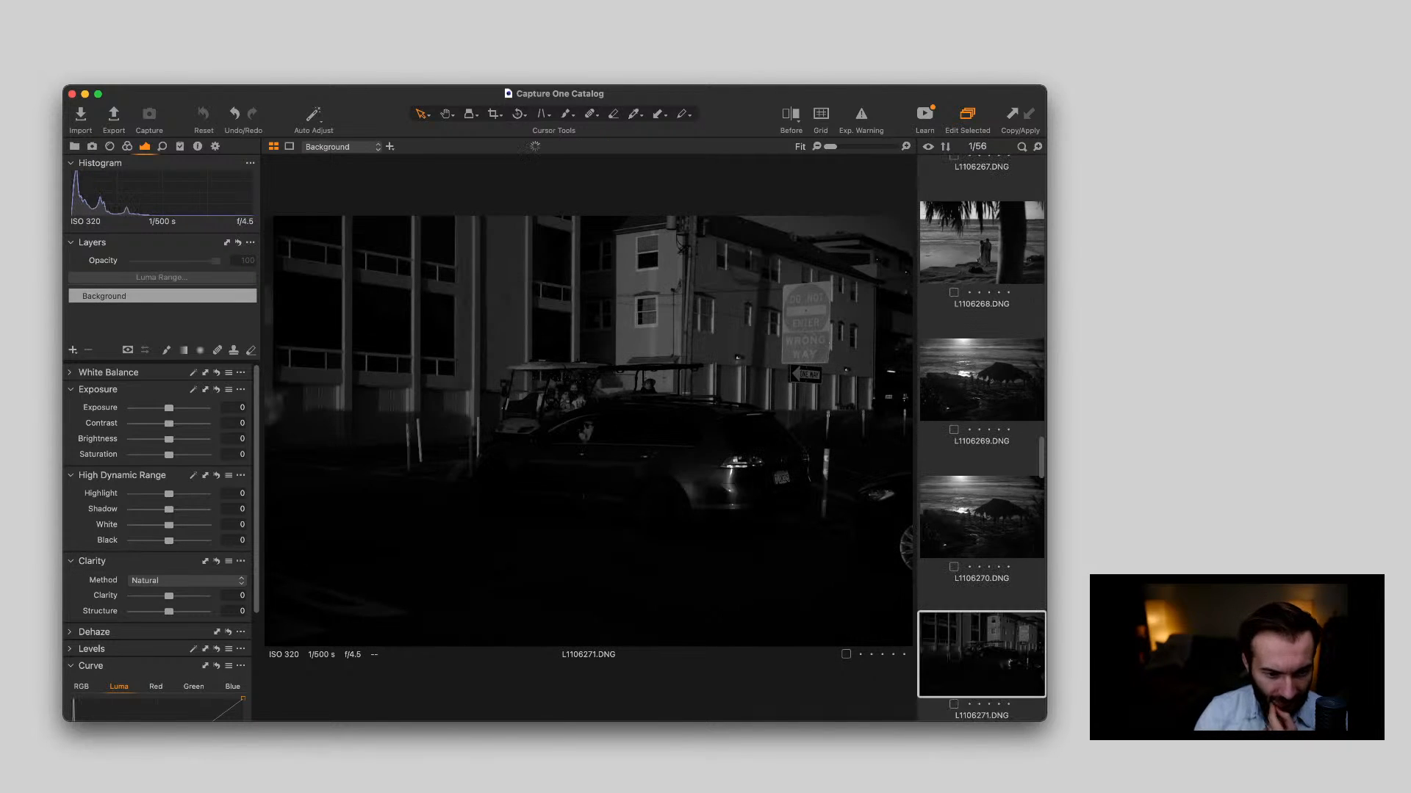
double_click(593, 425)
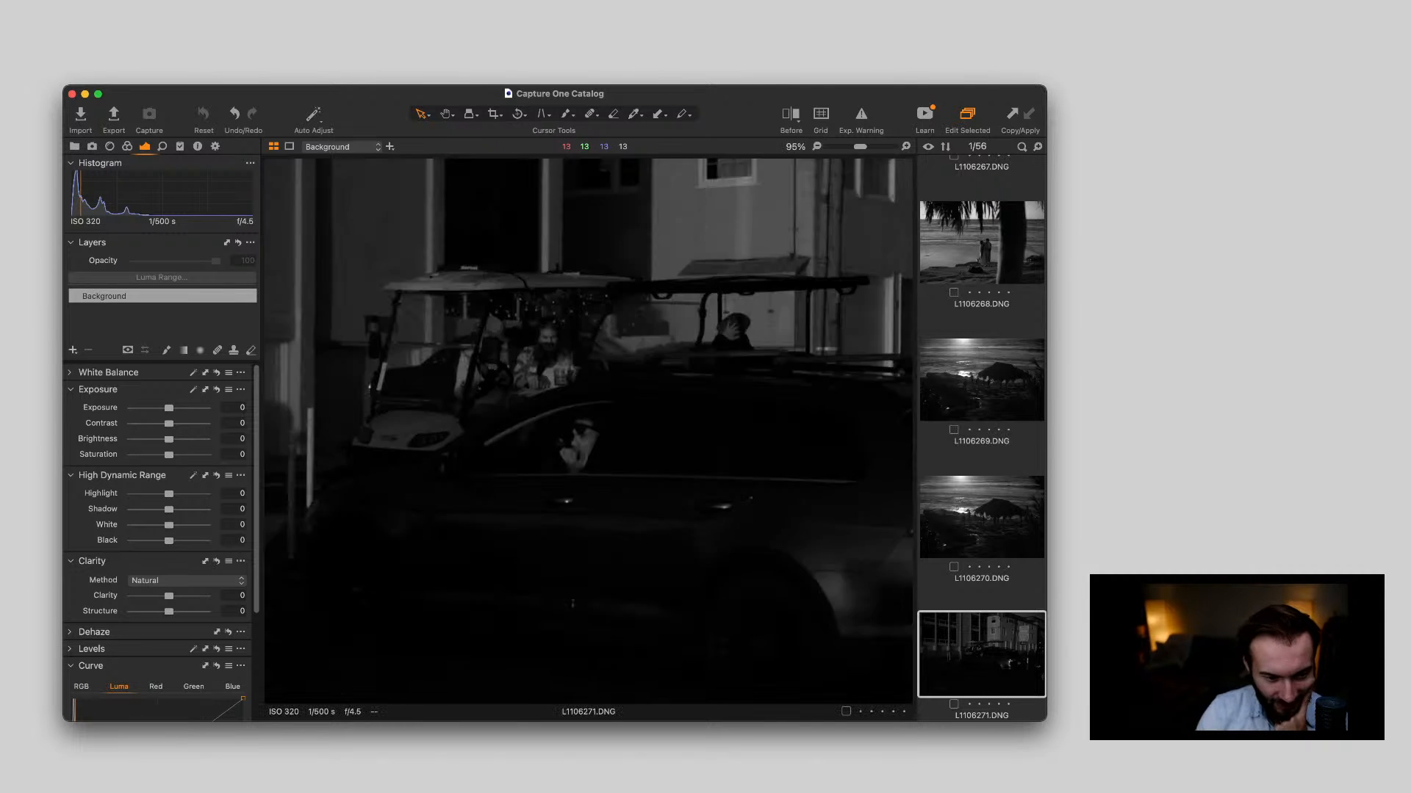
scroll(589, 450, up, 4)
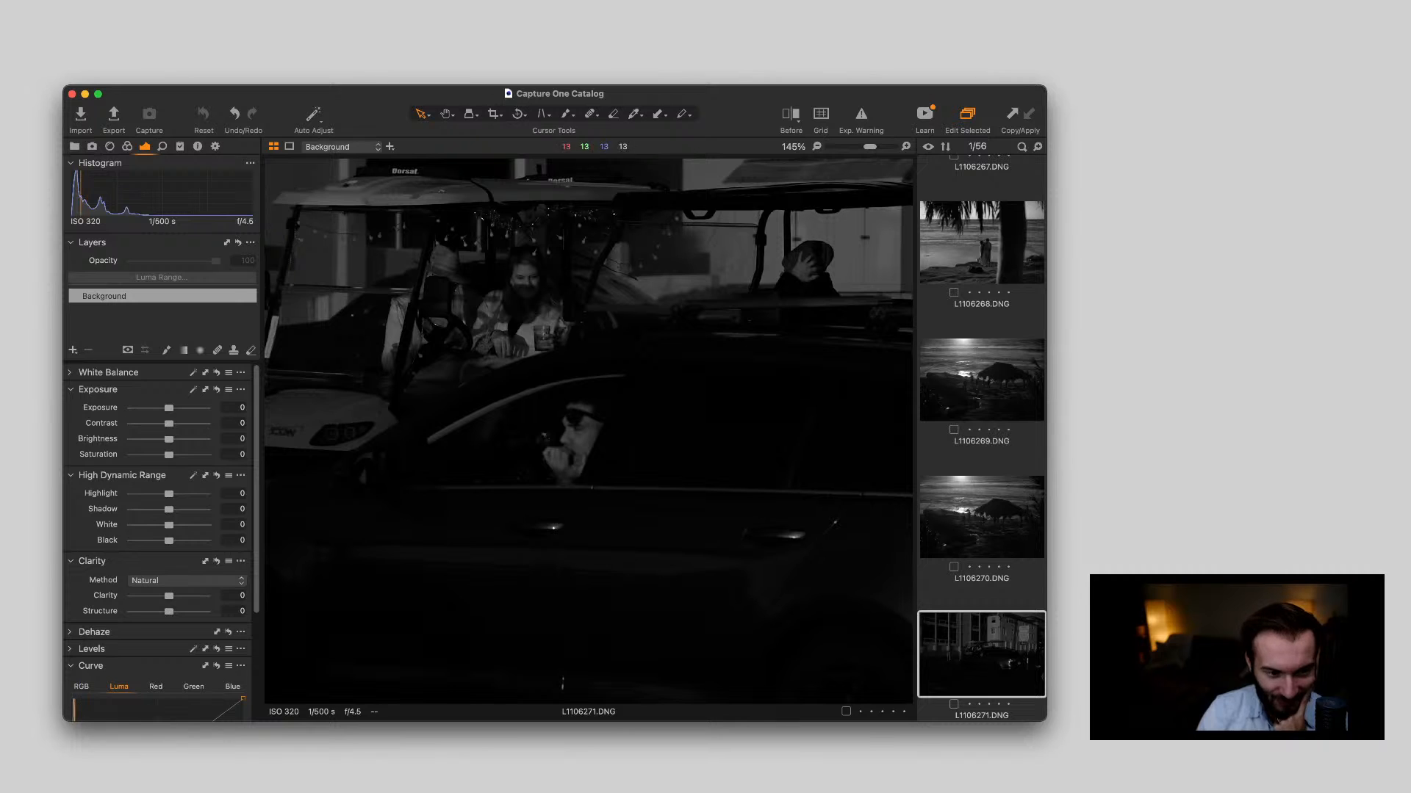
scroll(588, 450, down, 5)
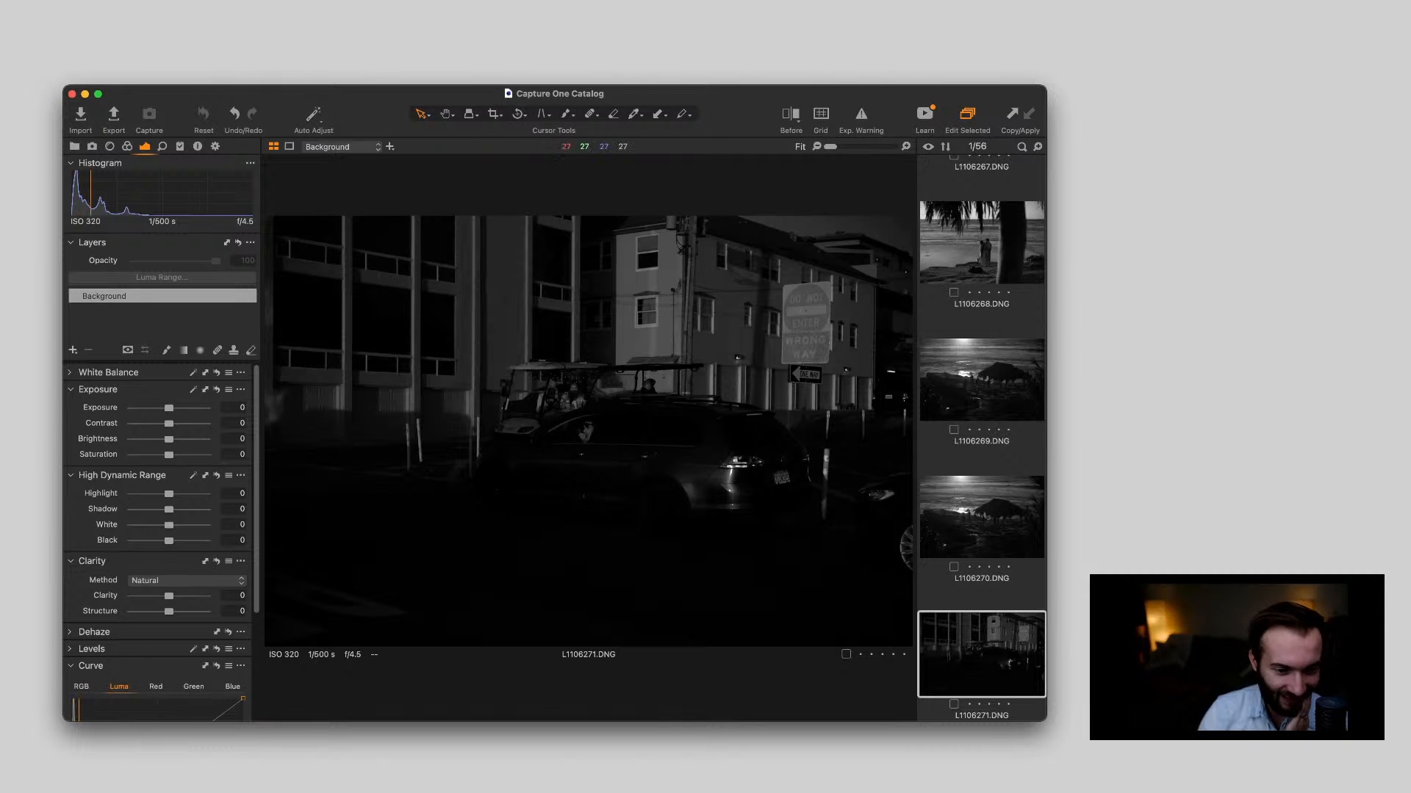
scroll(561, 402, up, 3)
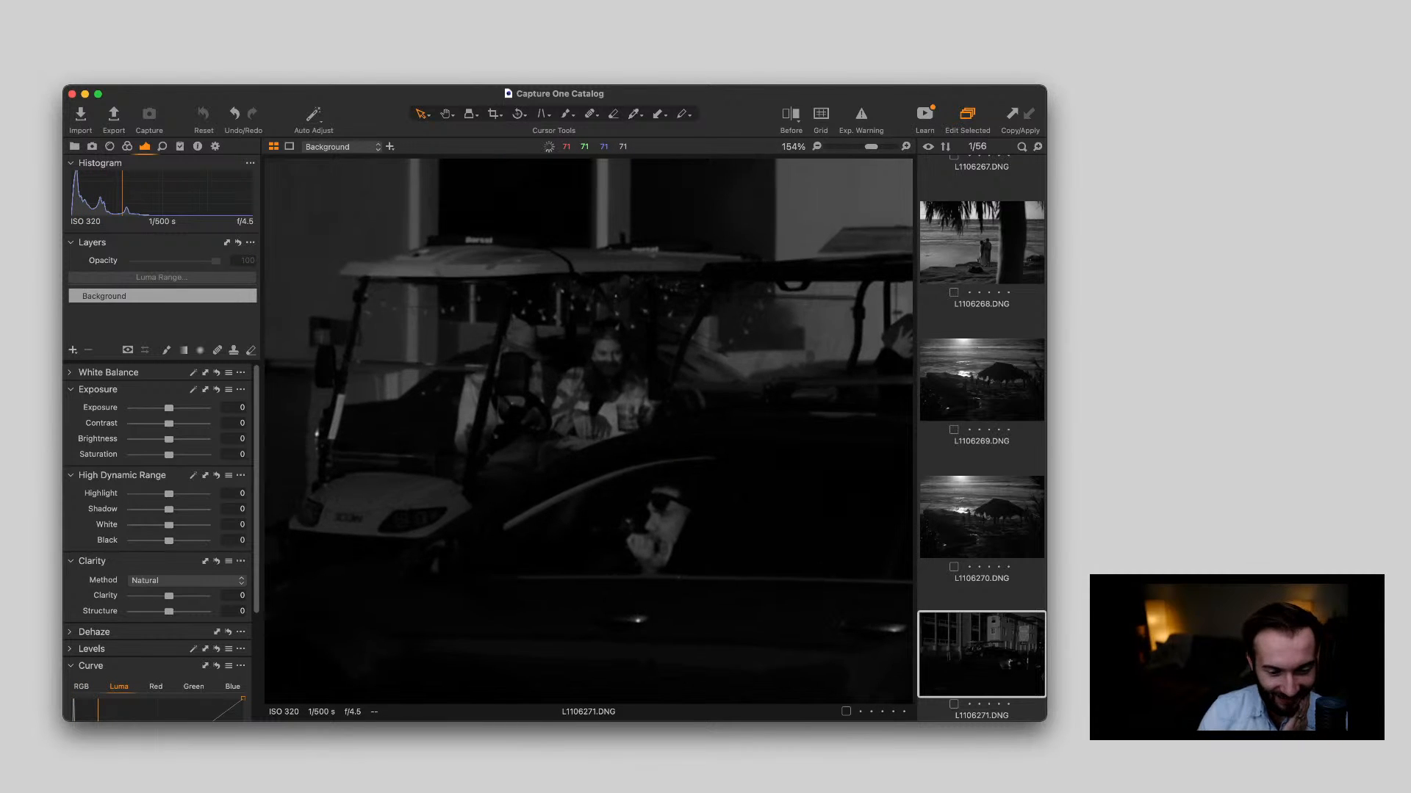
scroll(589, 431, down, 5)
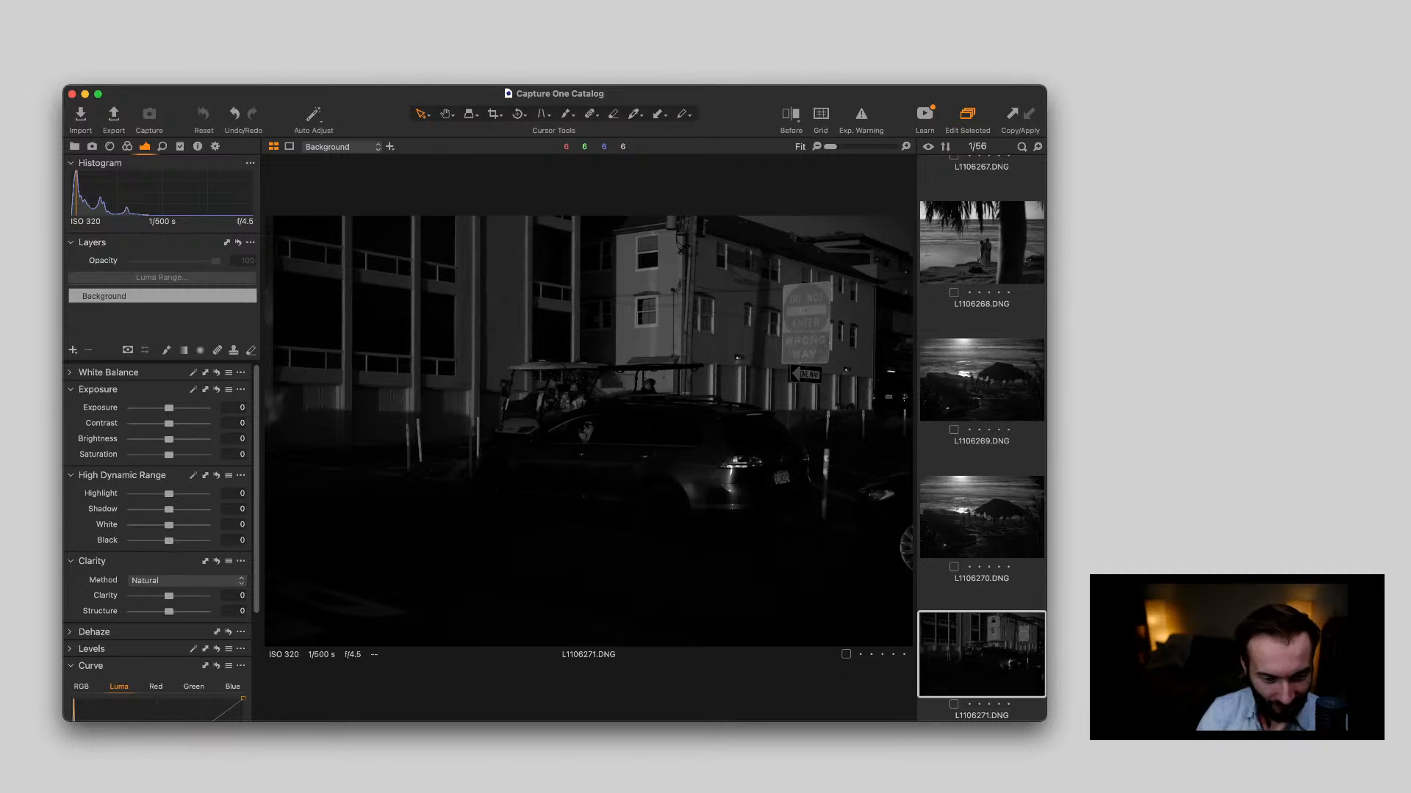
Examine the palm-lined street in L1106272.DNG and view the beach scene with the chair in L1106273.DNG
key(Right)
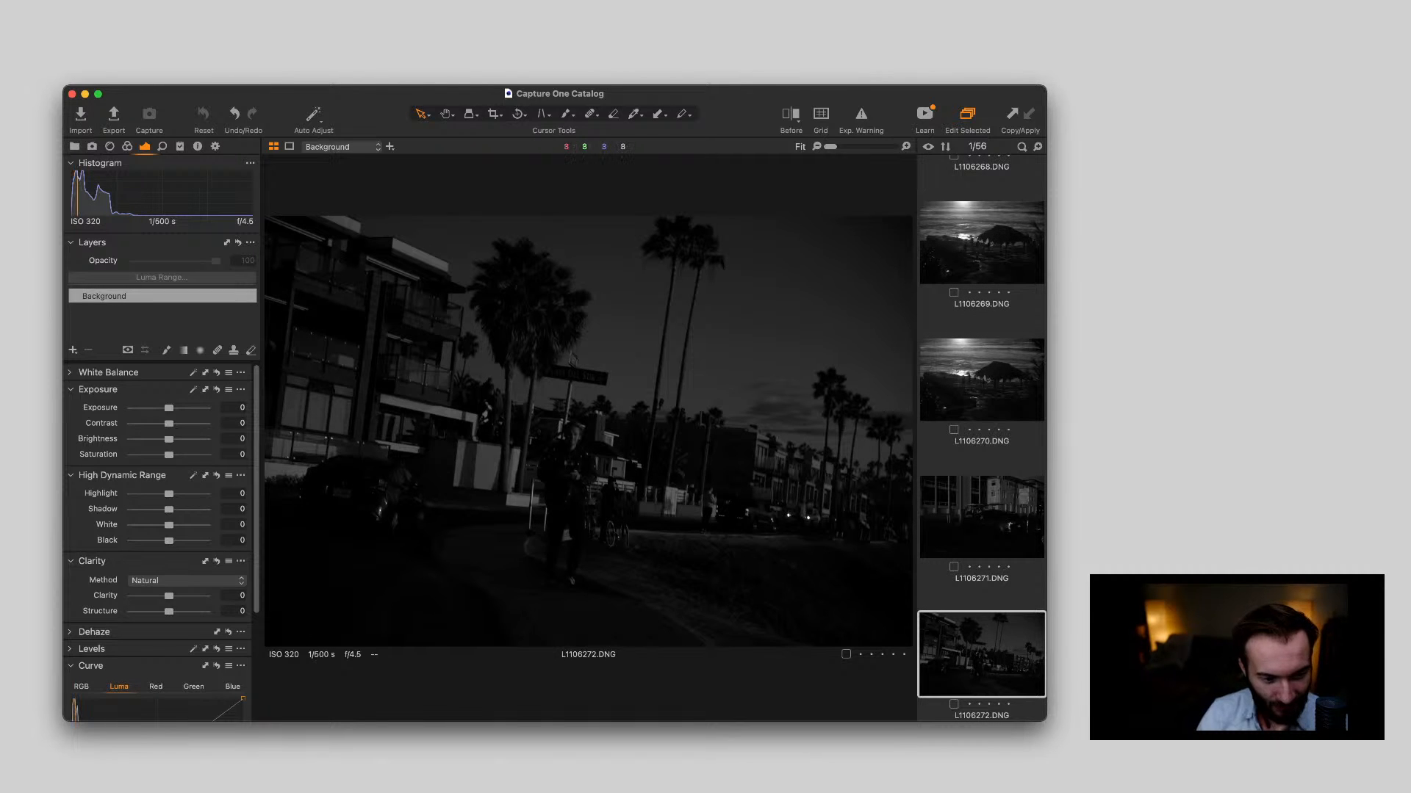
scroll(480, 434, up, 5)
scroll(482, 433, down, 5)
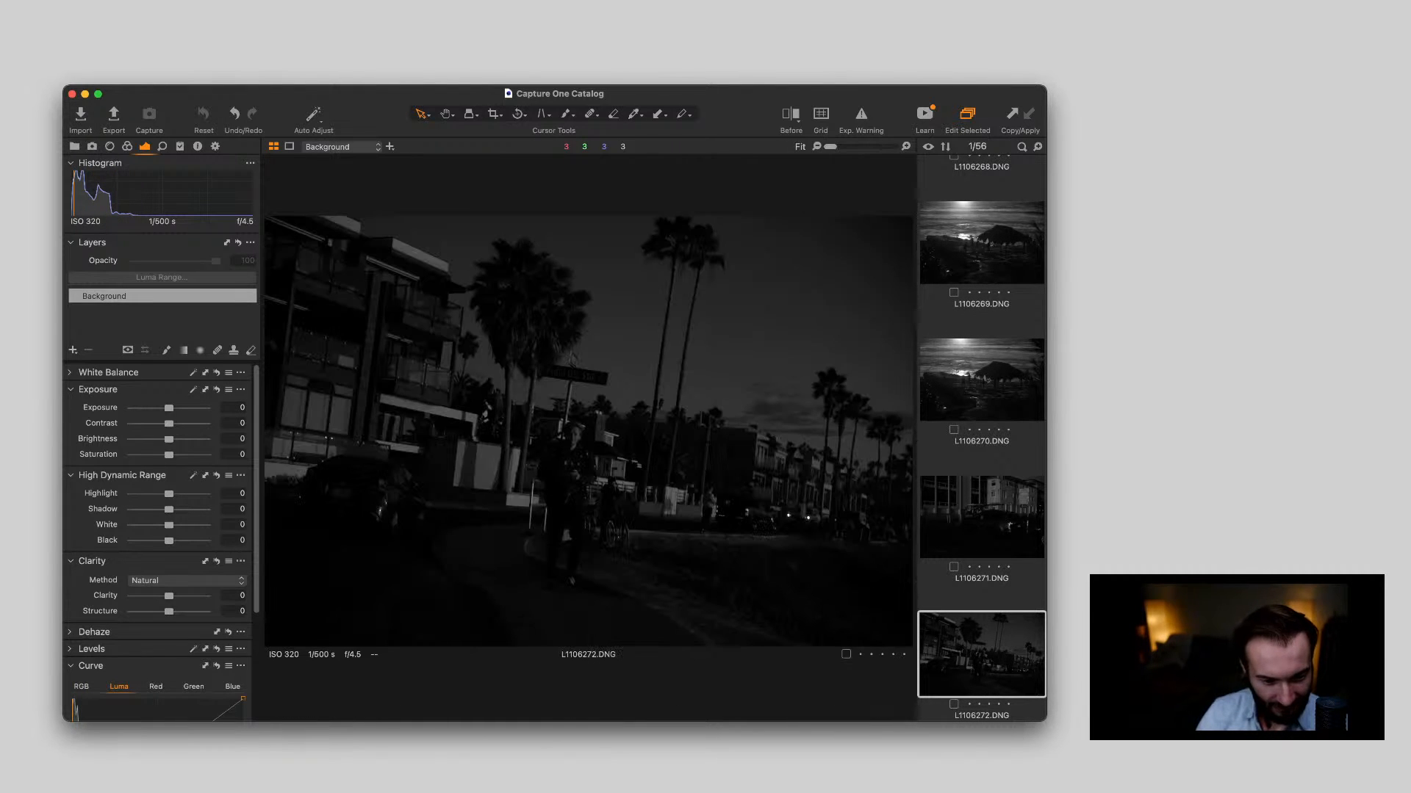
key(Right)
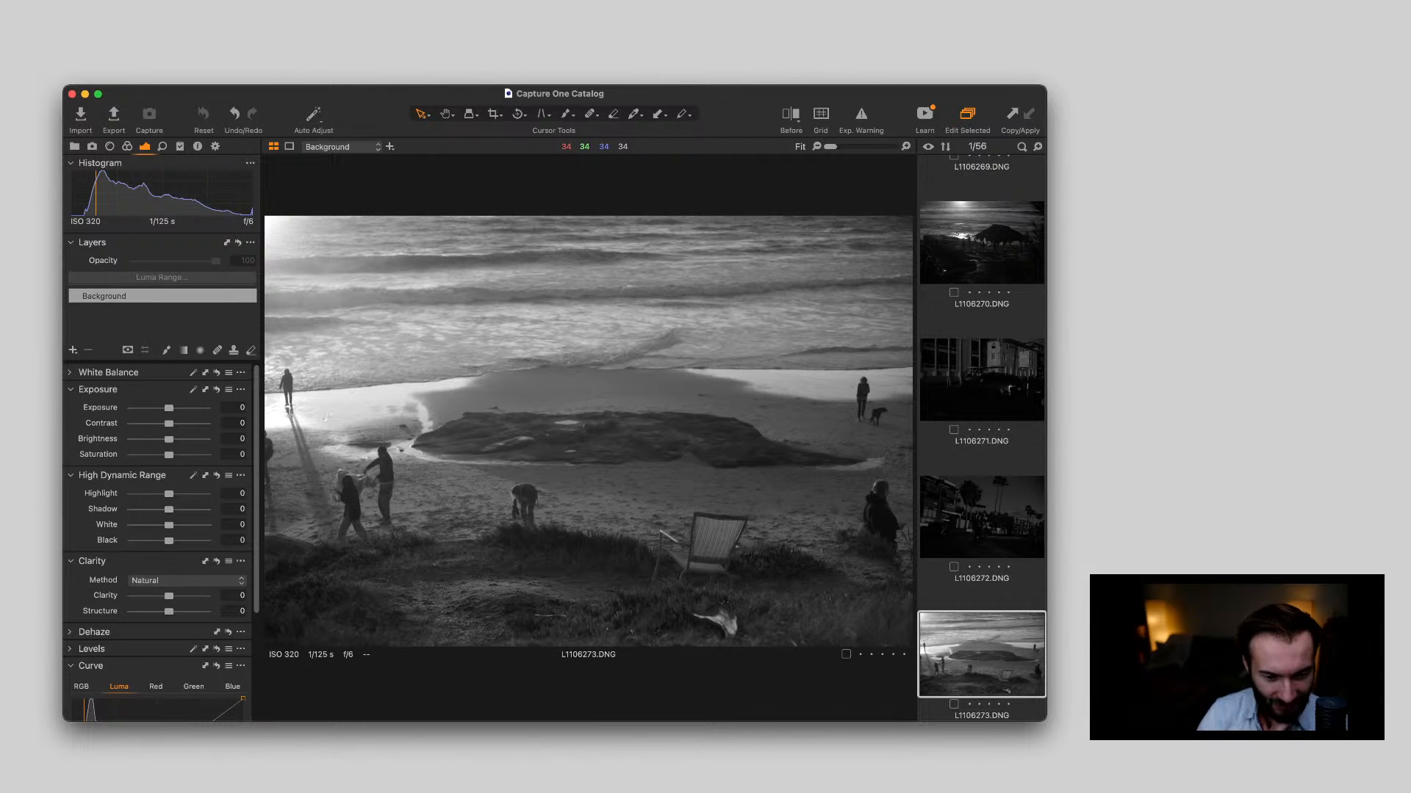
Inspect the group climbing the beach stairs in L1106274.DNG close up, returning to the fitted view
key(Right)
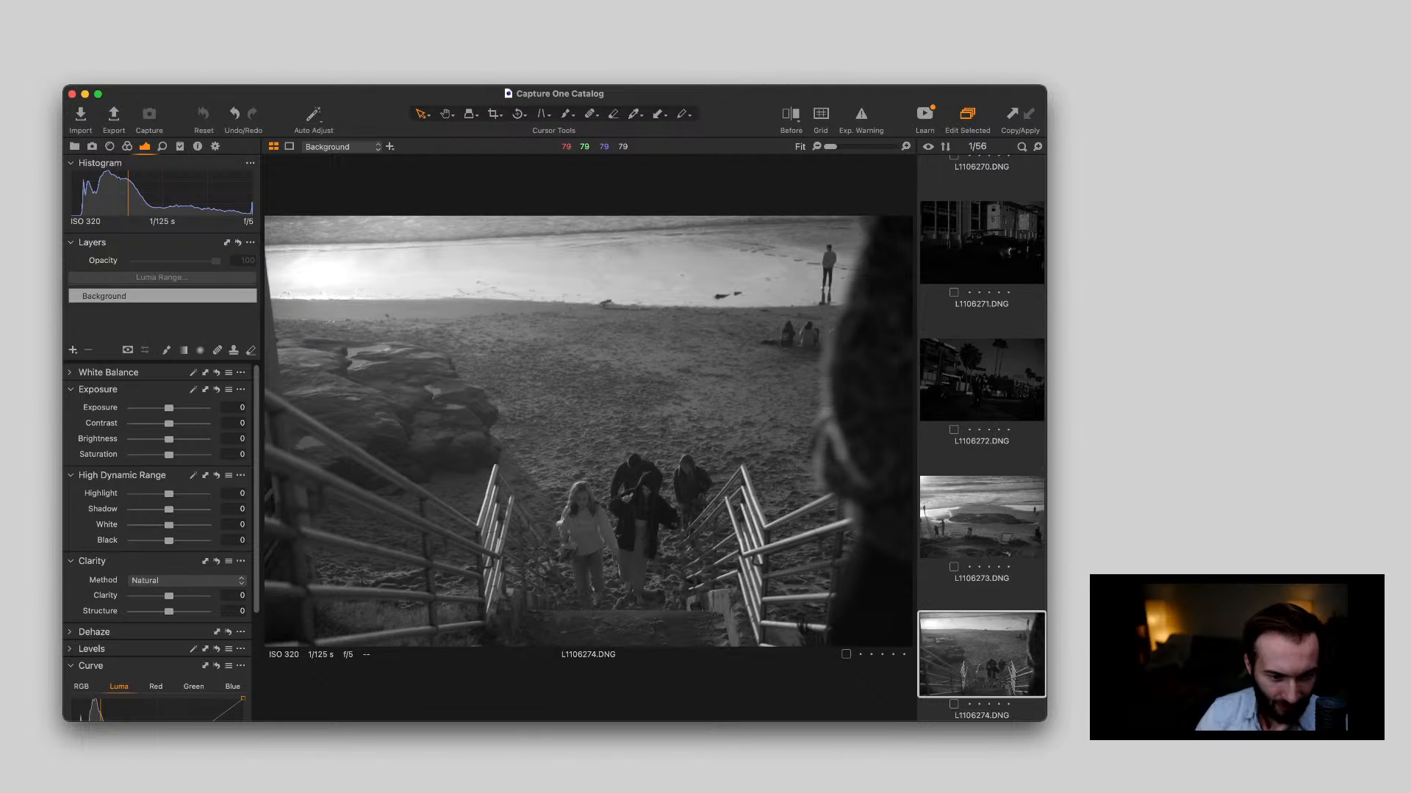
scroll(694, 468, up, 5)
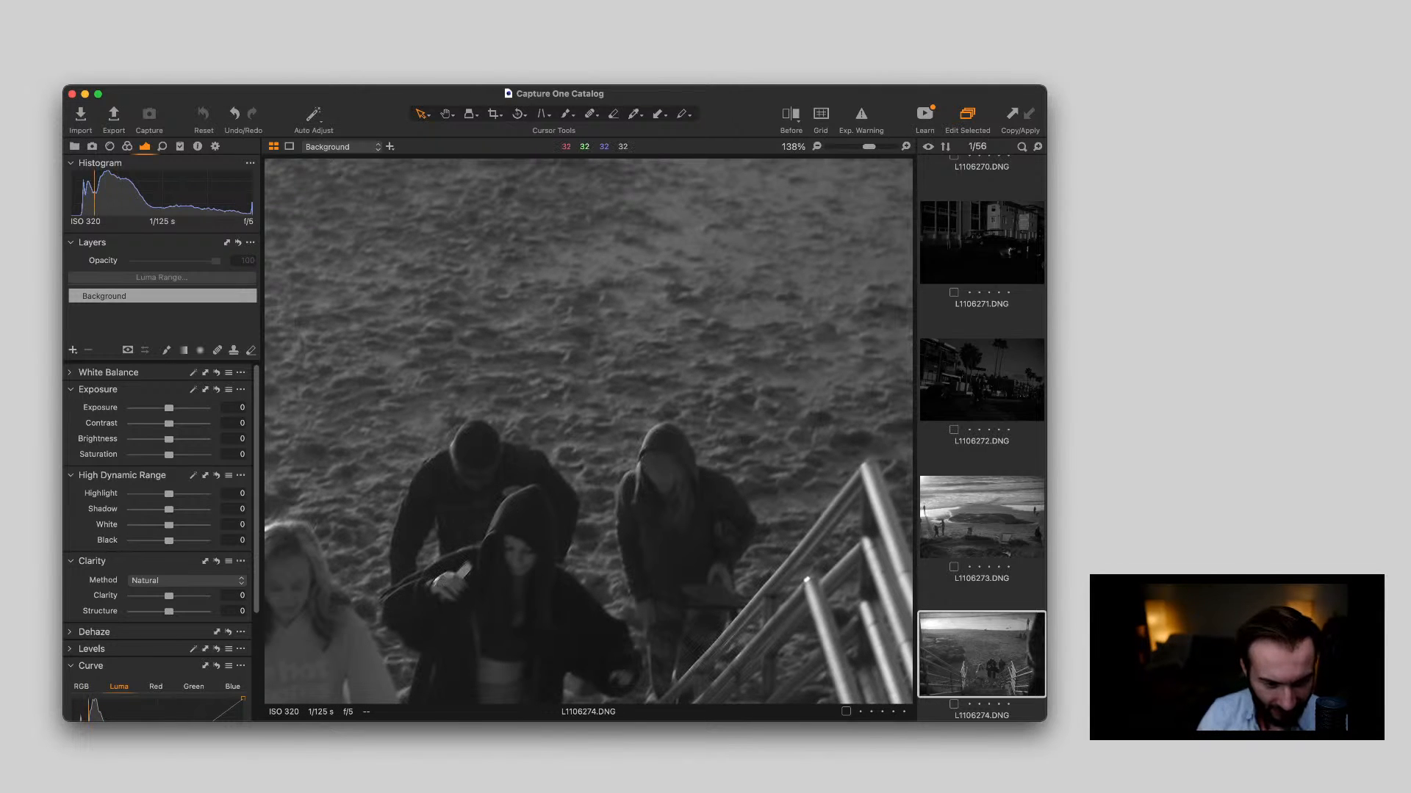
scroll(695, 468, down, 5)
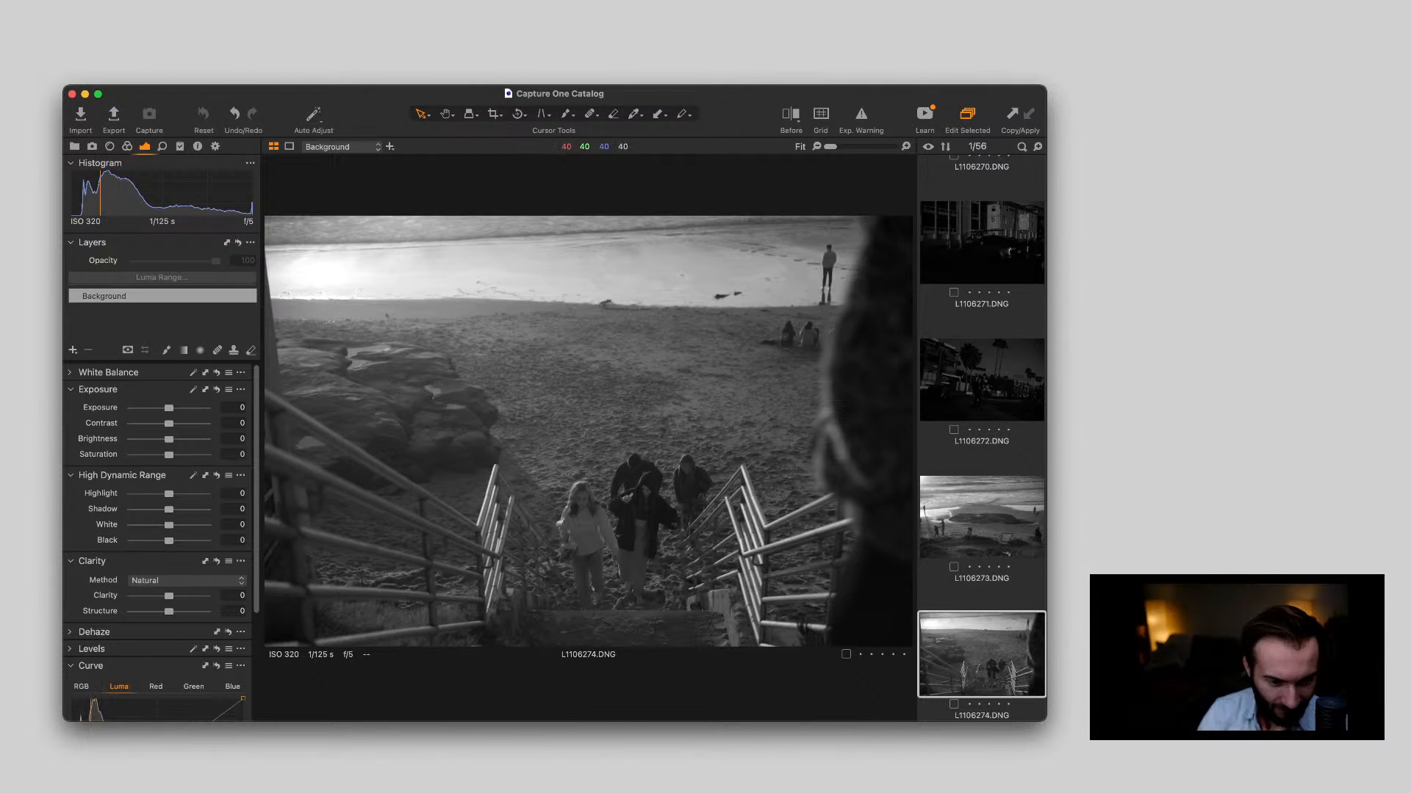
scroll(694, 468, up, 5)
scroll(694, 468, down, 5)
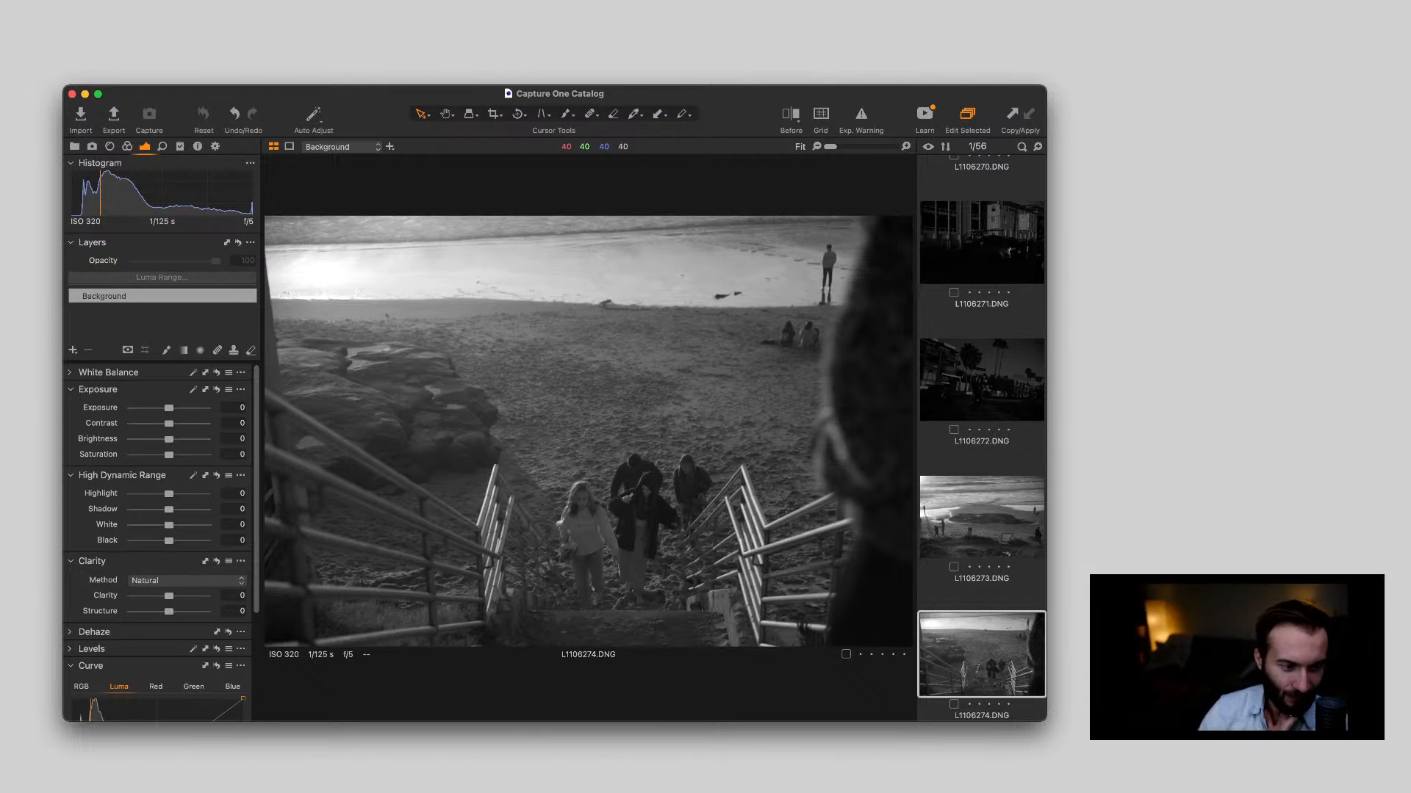
View the woman in L1106275.DNG and inspect her face in L1106277.DNG close up, returning to the fitted view
key(Right)
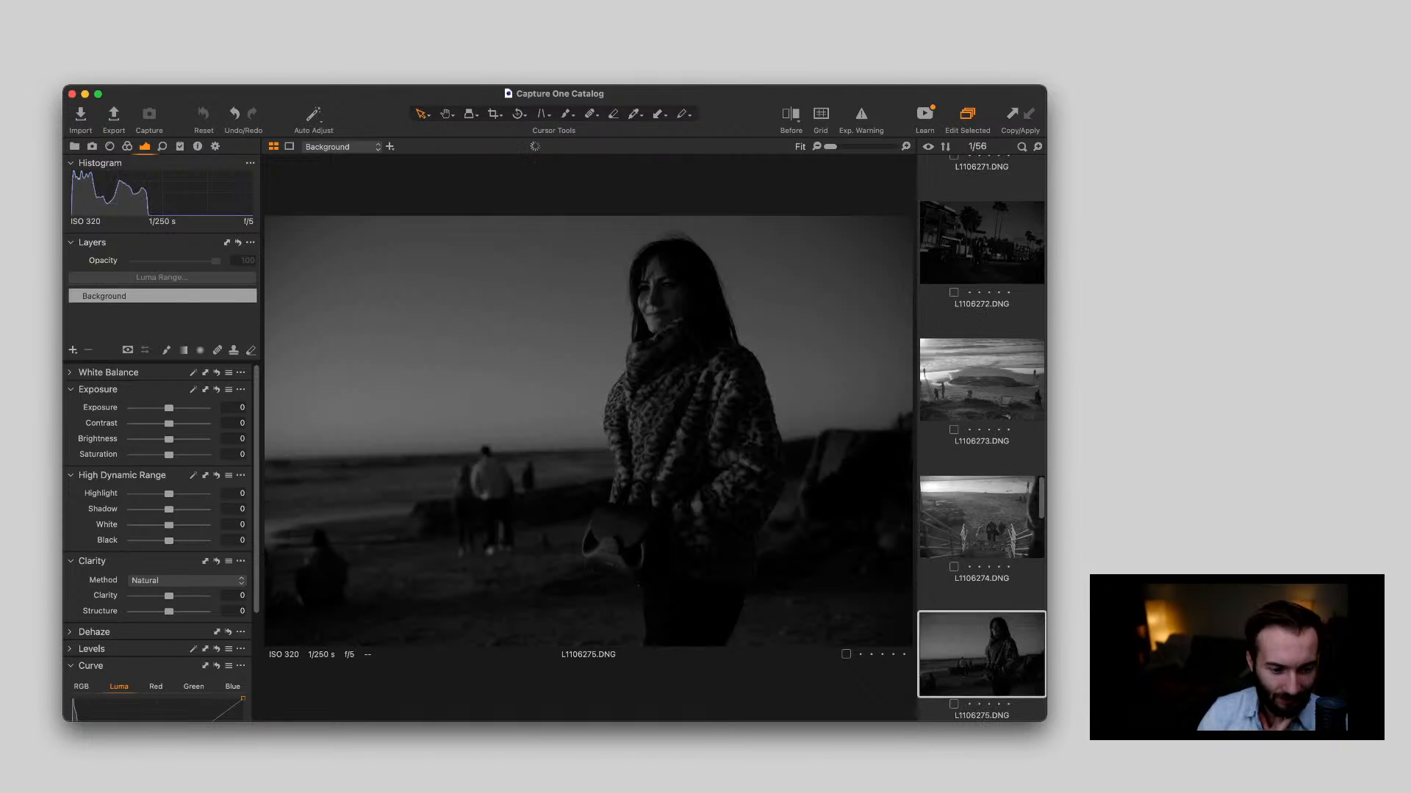
key(Right)
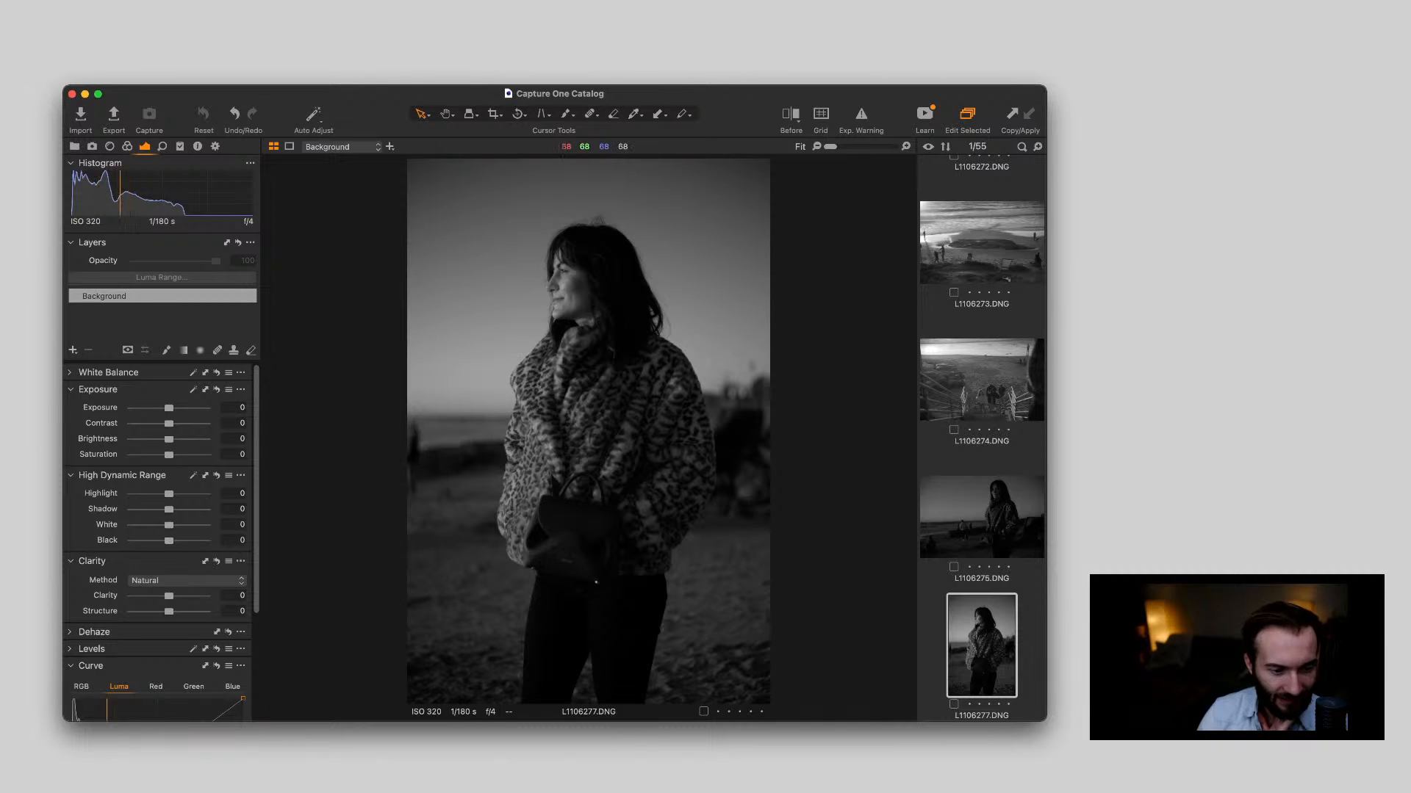
scroll(587, 292, up, 5)
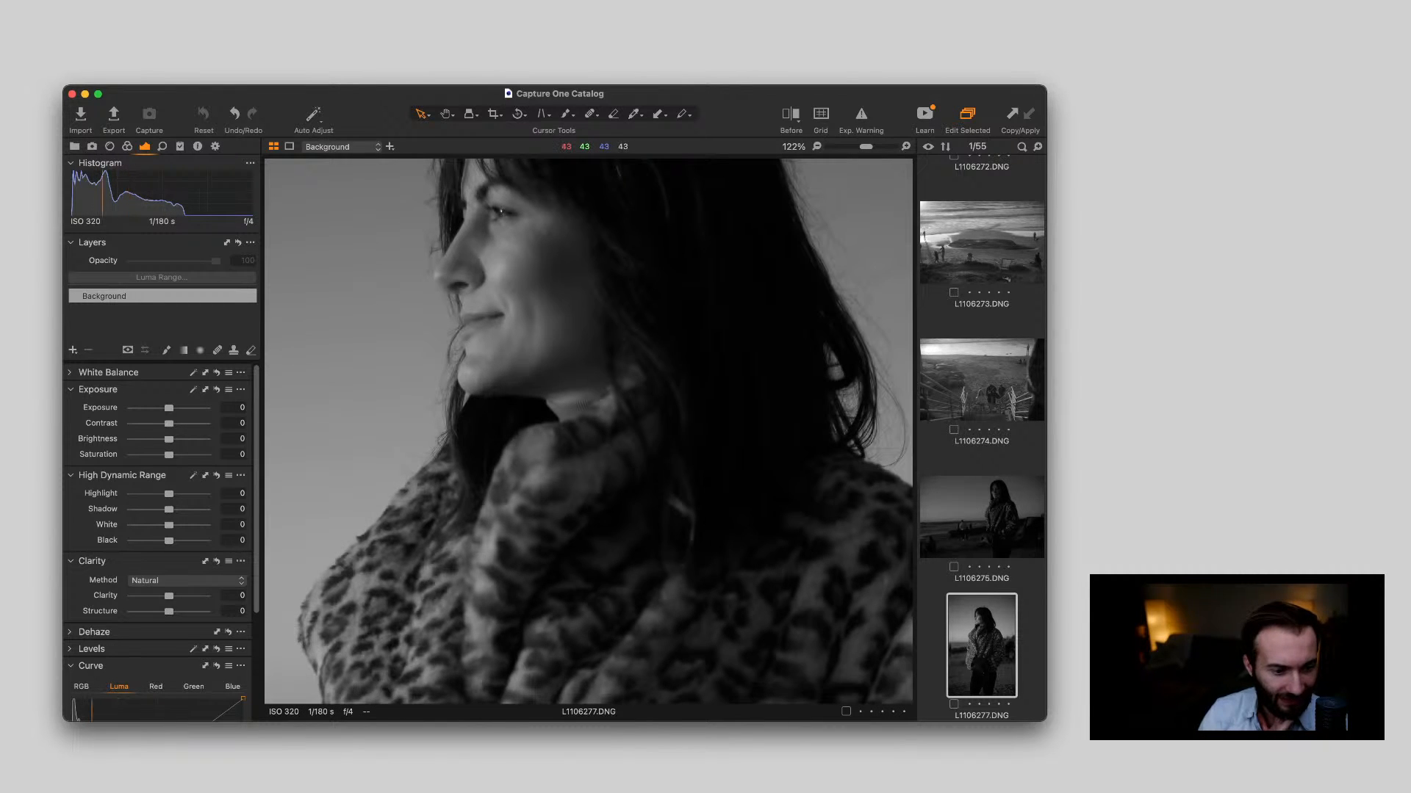
scroll(586, 292, down, 5)
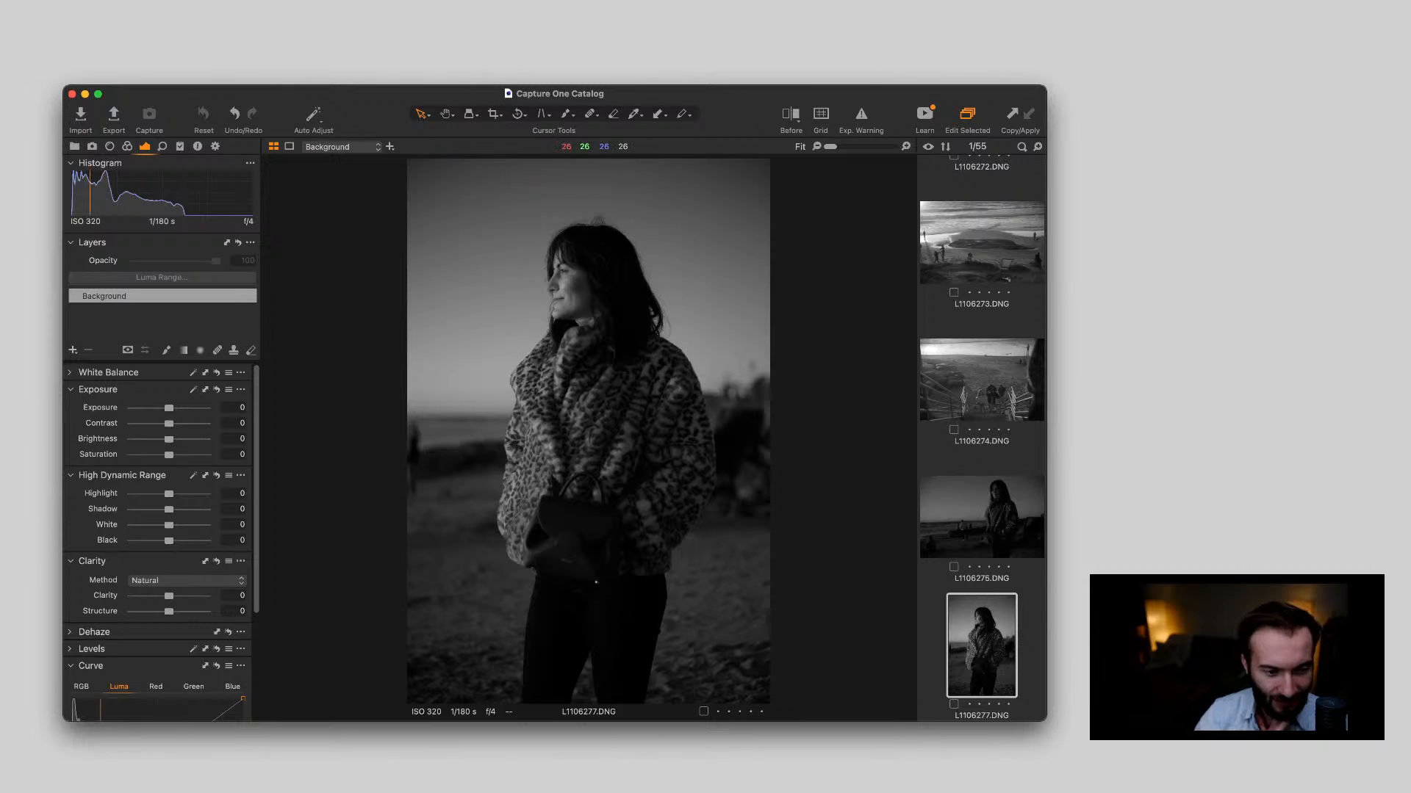
Inspect the woman's face in L1106278.DNG close up and compare the fitted shot with L1106277.DNG
key(Right)
key(Right)
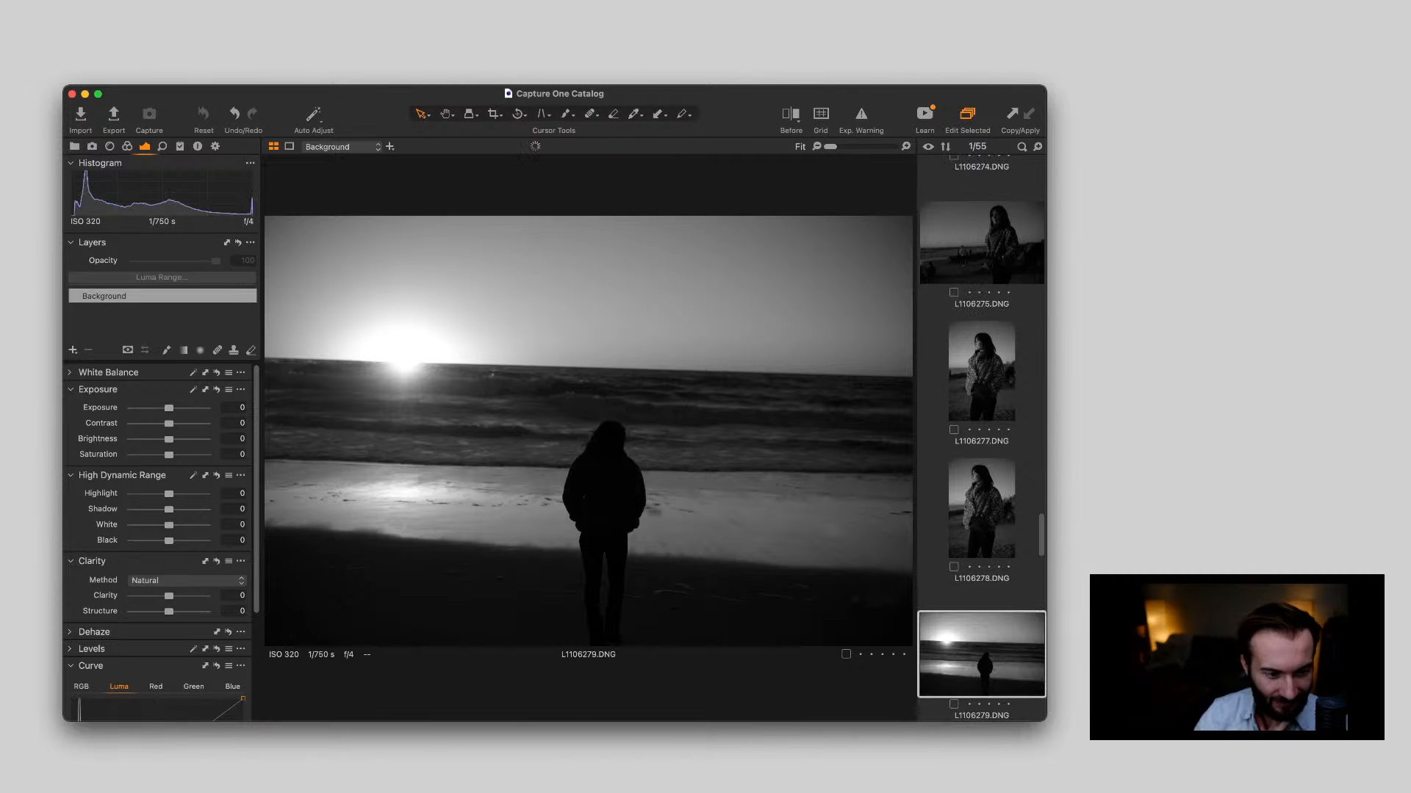
key(Left)
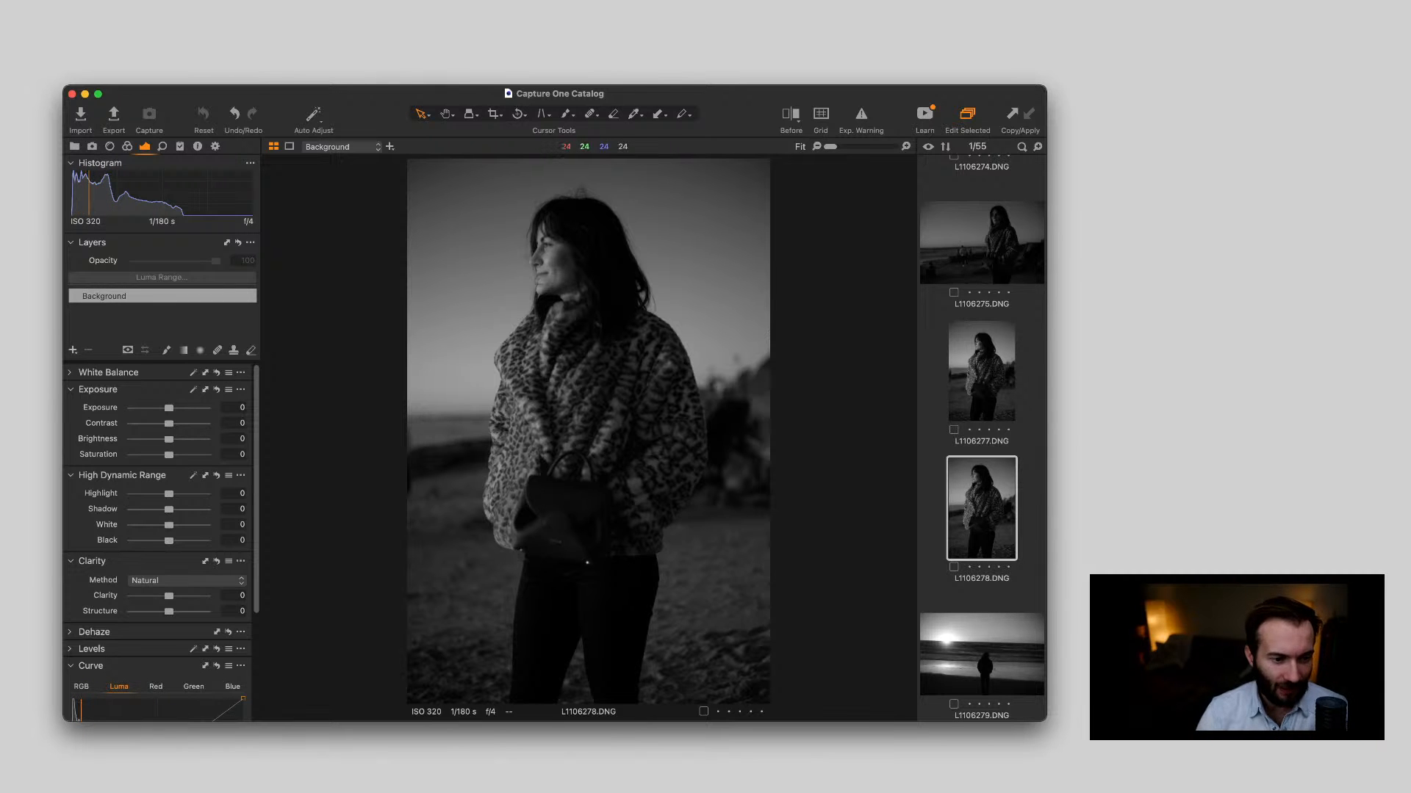
scroll(578, 237, up, 10)
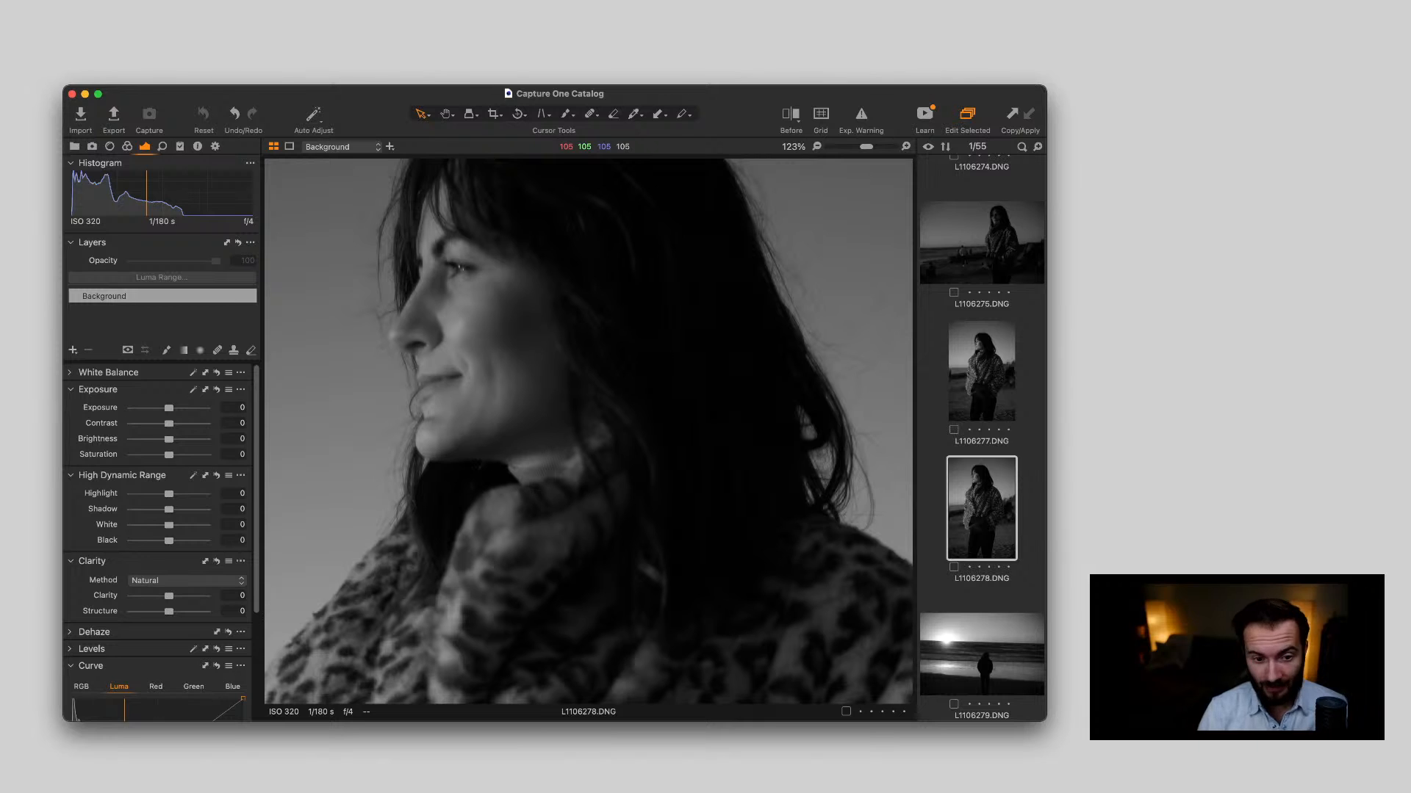
scroll(587, 563, down, 10)
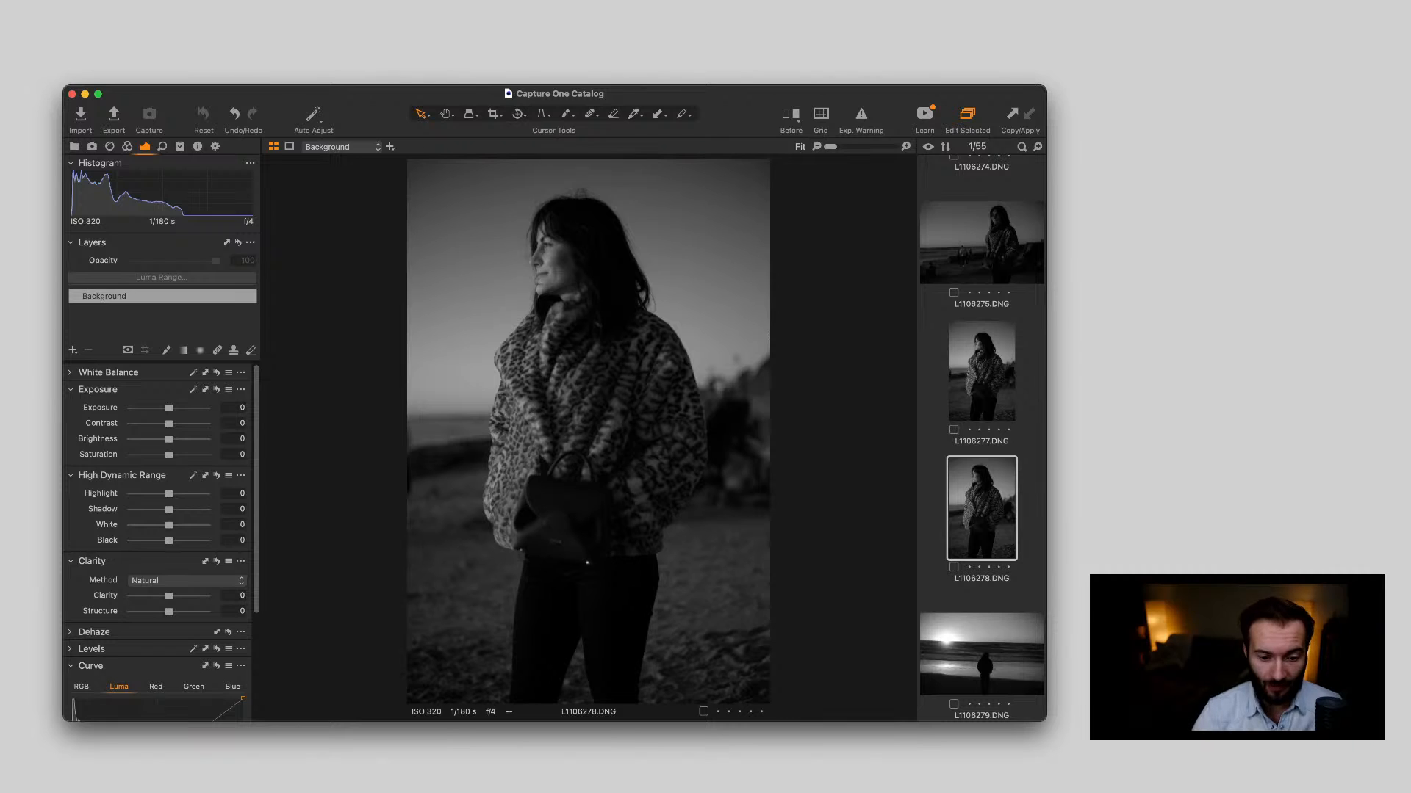
key(Up)
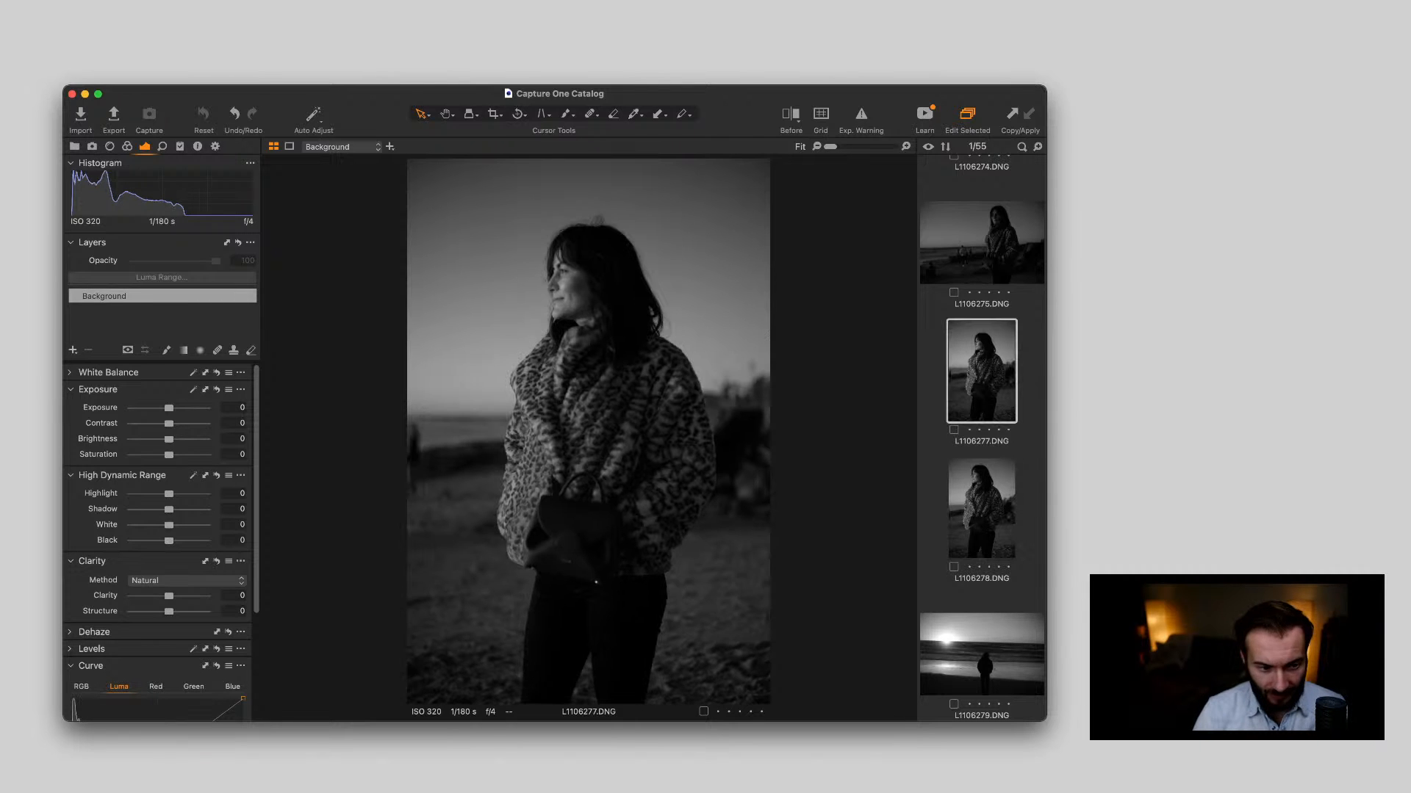
key(Down)
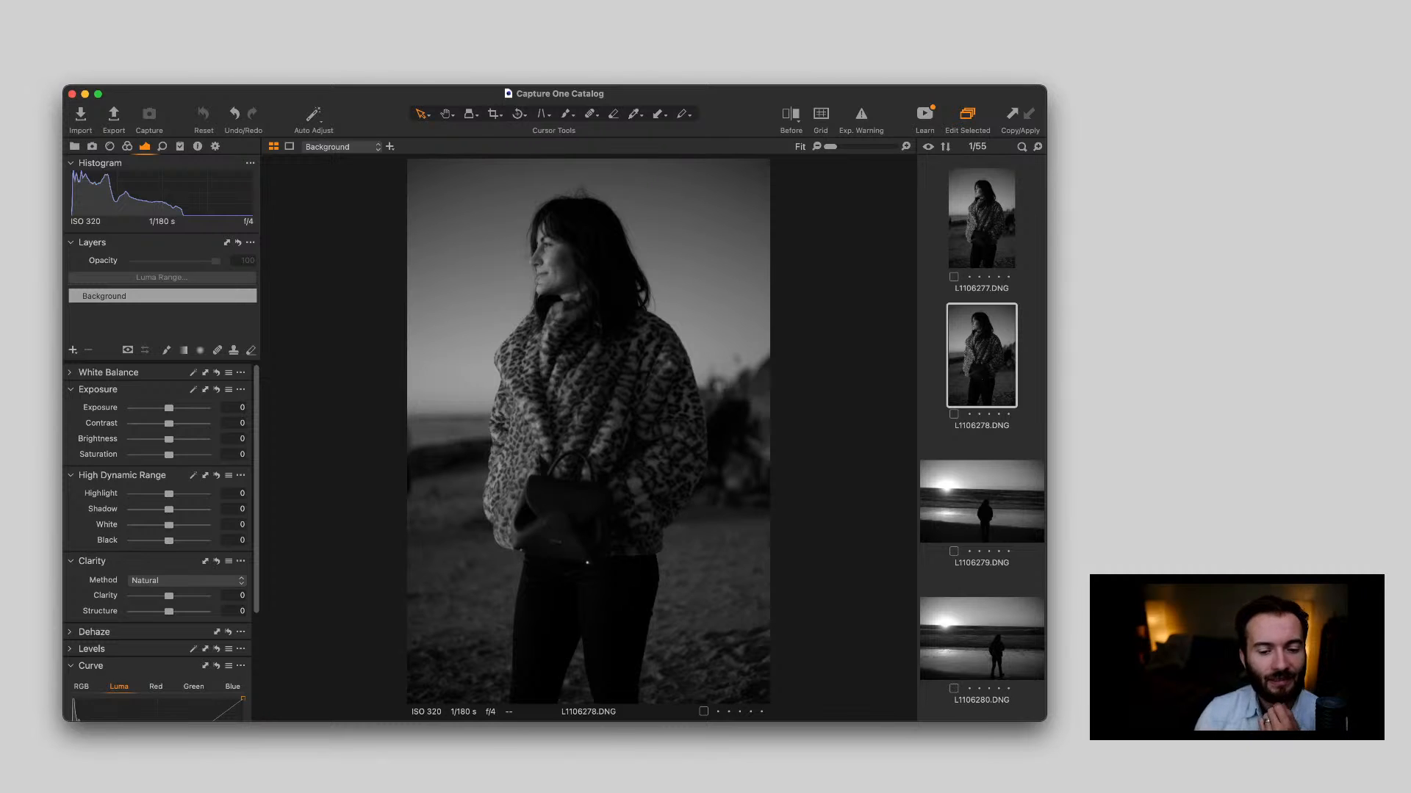
Inspect the sky, horizon and silhouetted figure in L1106279.DNG at several magnifications, returning to the fitted view
key(Down)
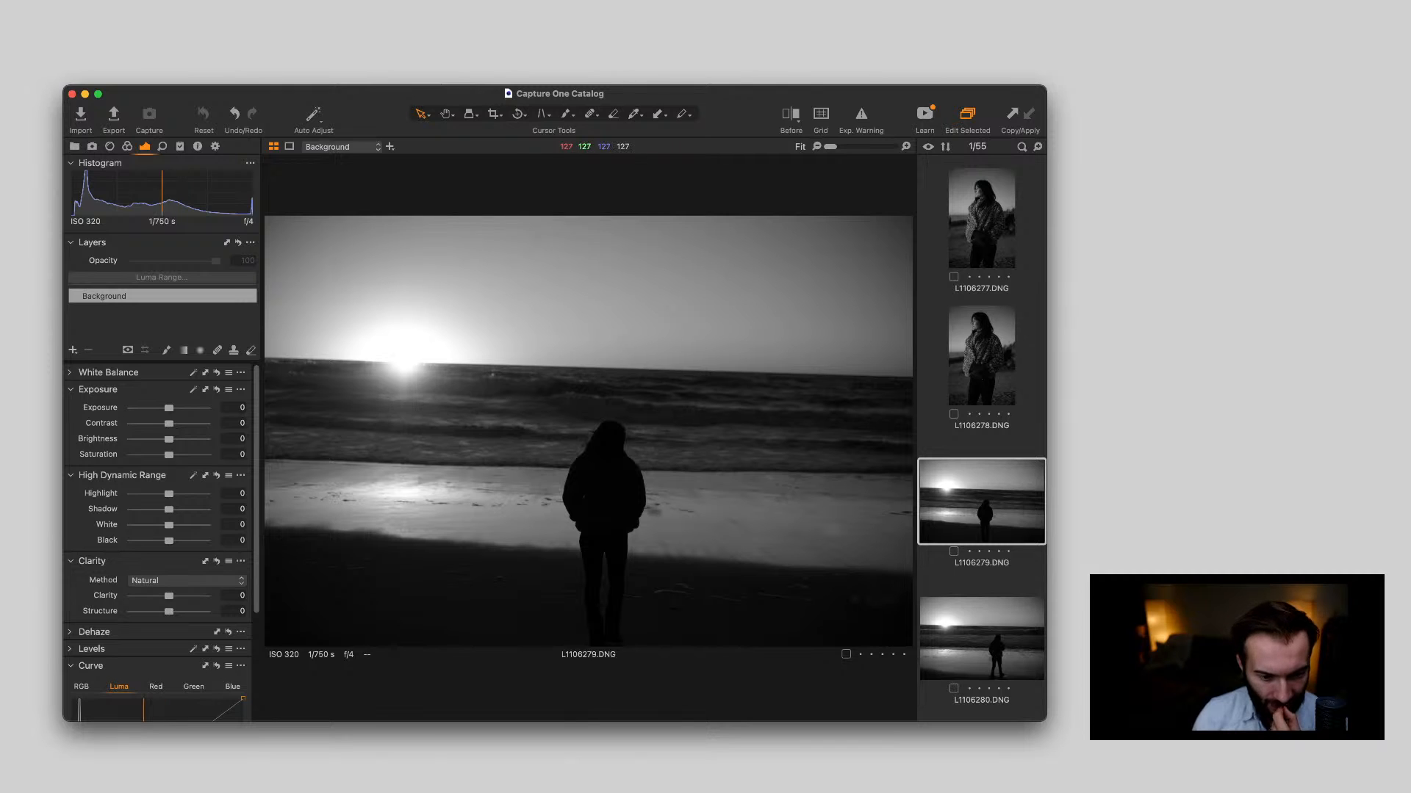
scroll(515, 275, up, 10)
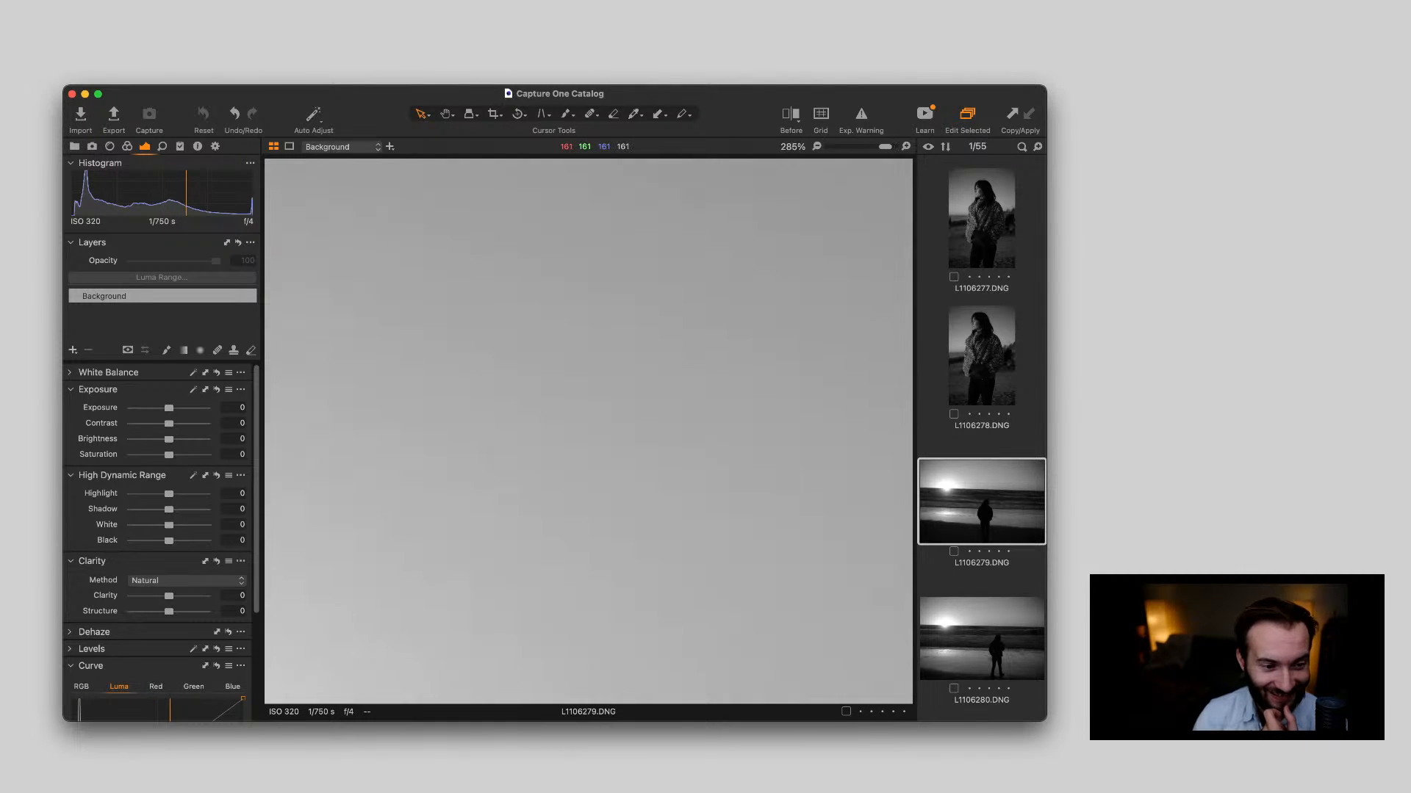
scroll(515, 275, down, 8)
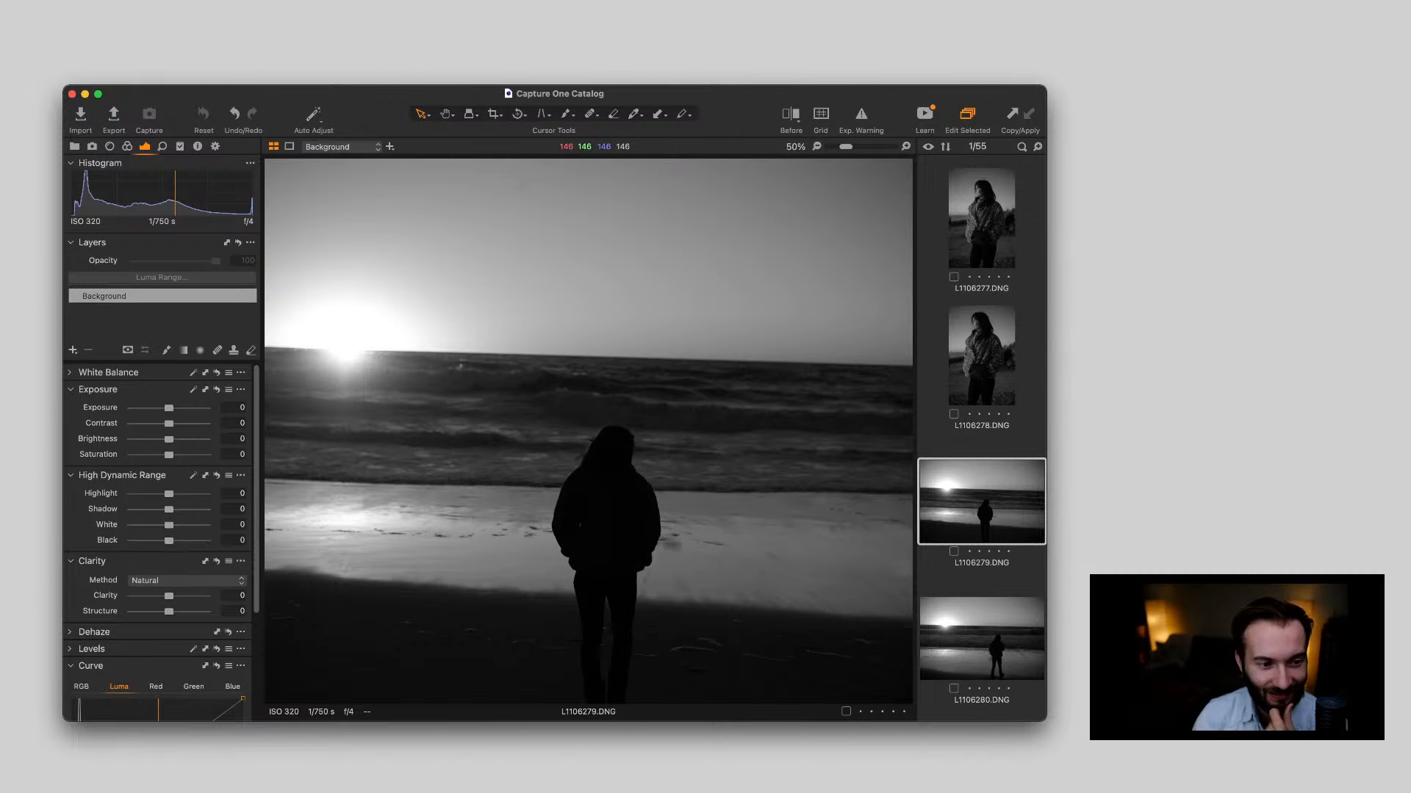
scroll(411, 220, up, 4)
scroll(470, 213, down, 1)
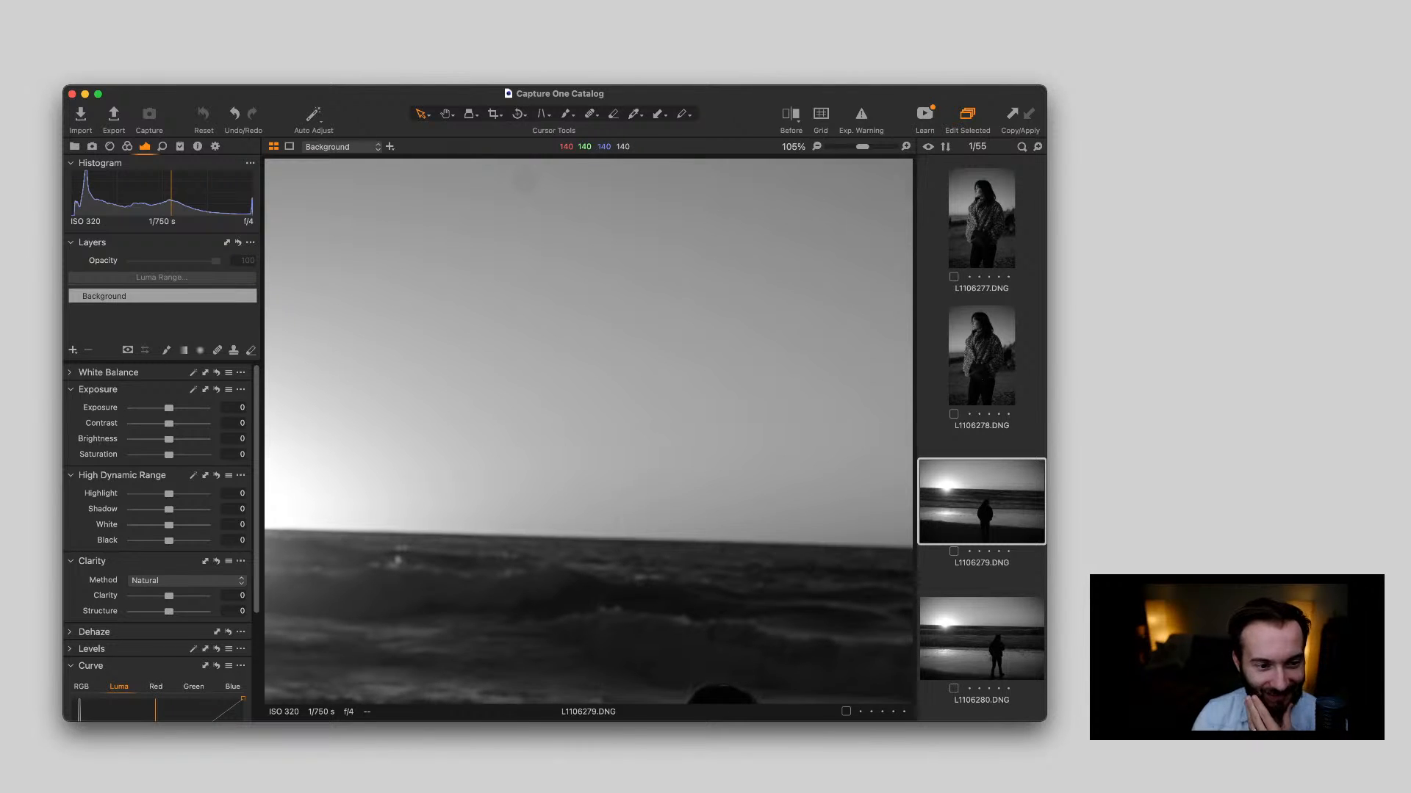
scroll(544, 272, down, 5)
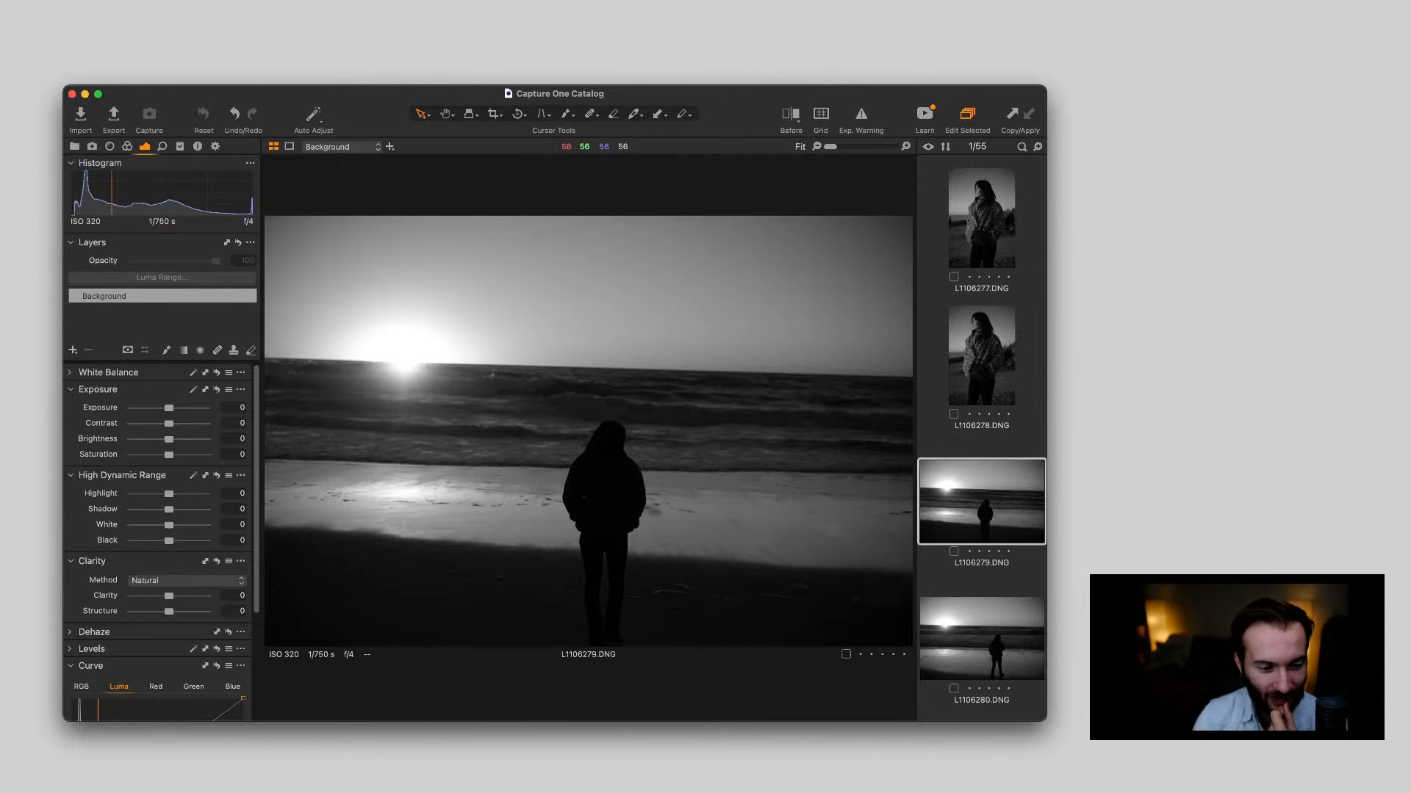
Review the sunset silhouette in L1106280.DNG, checking it against the portrait in L1106281.DNG
key(Down)
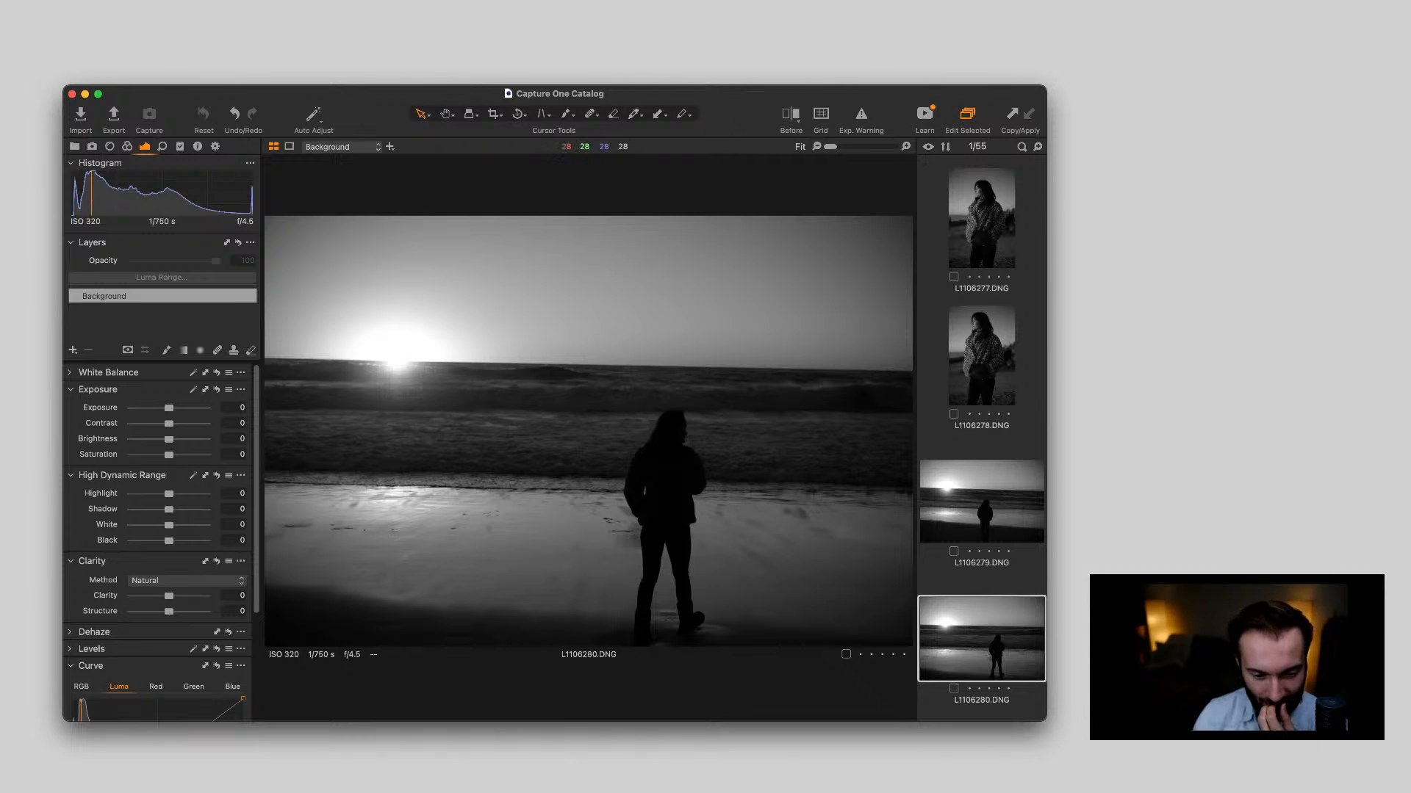
scroll(981, 439, down, 2)
scroll(982, 439, down, 5)
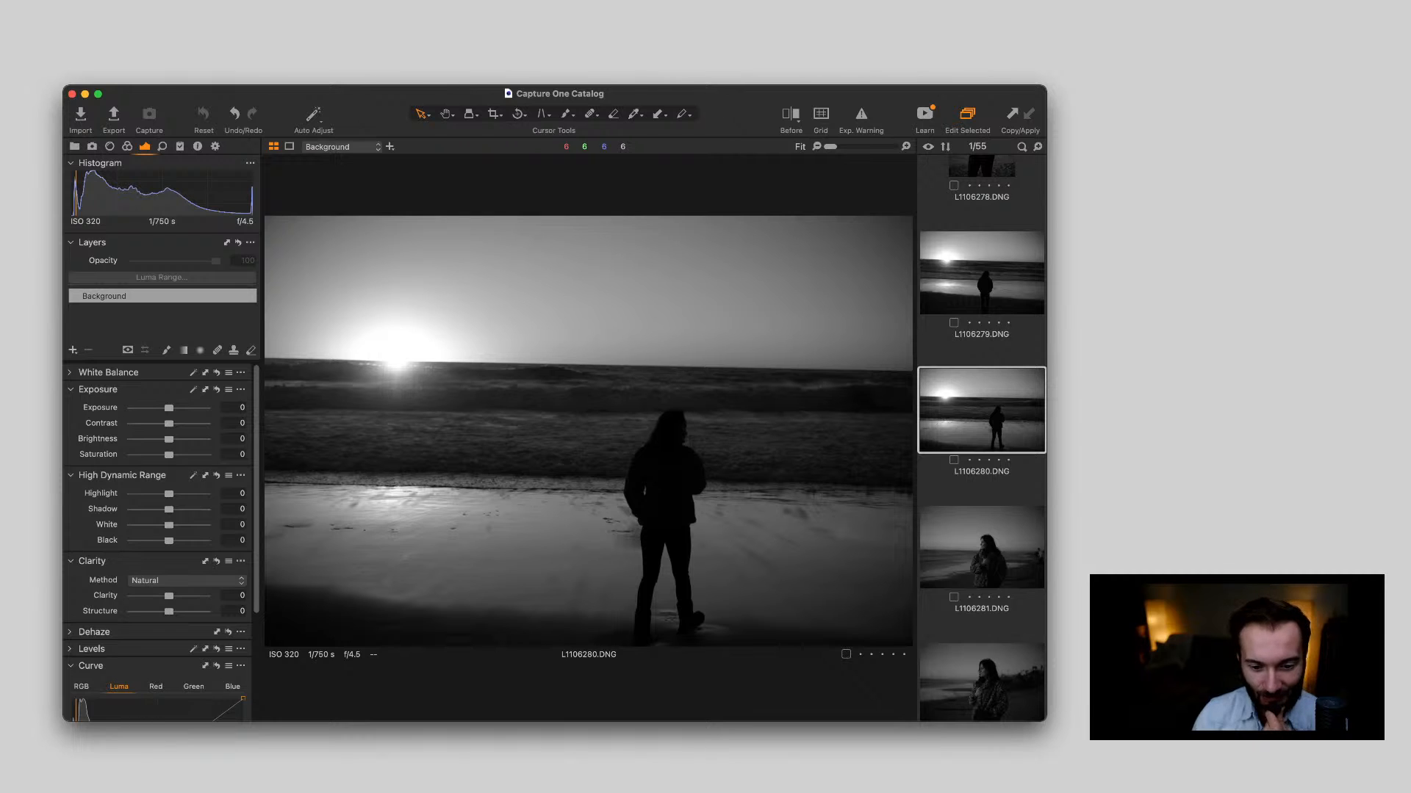
key(Down)
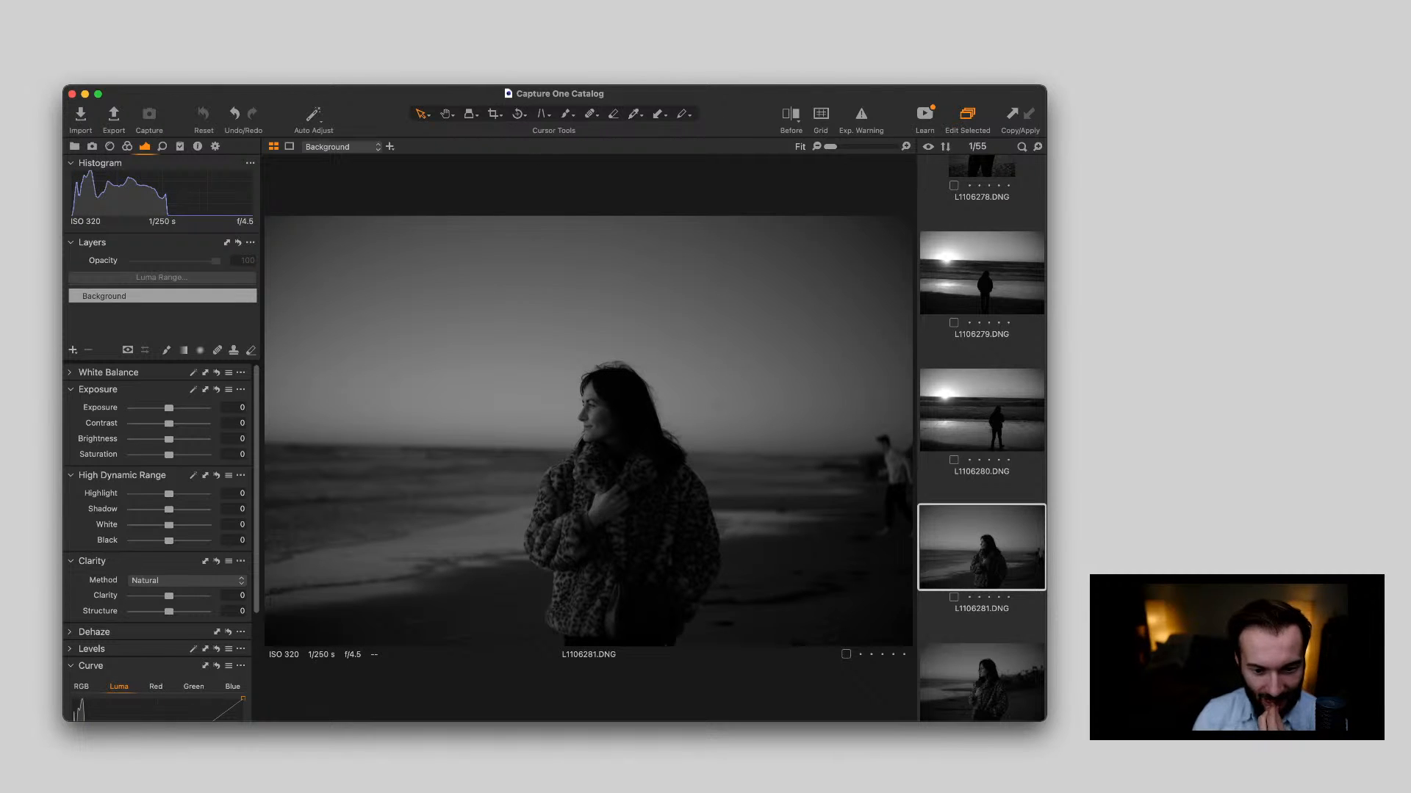
key(Up)
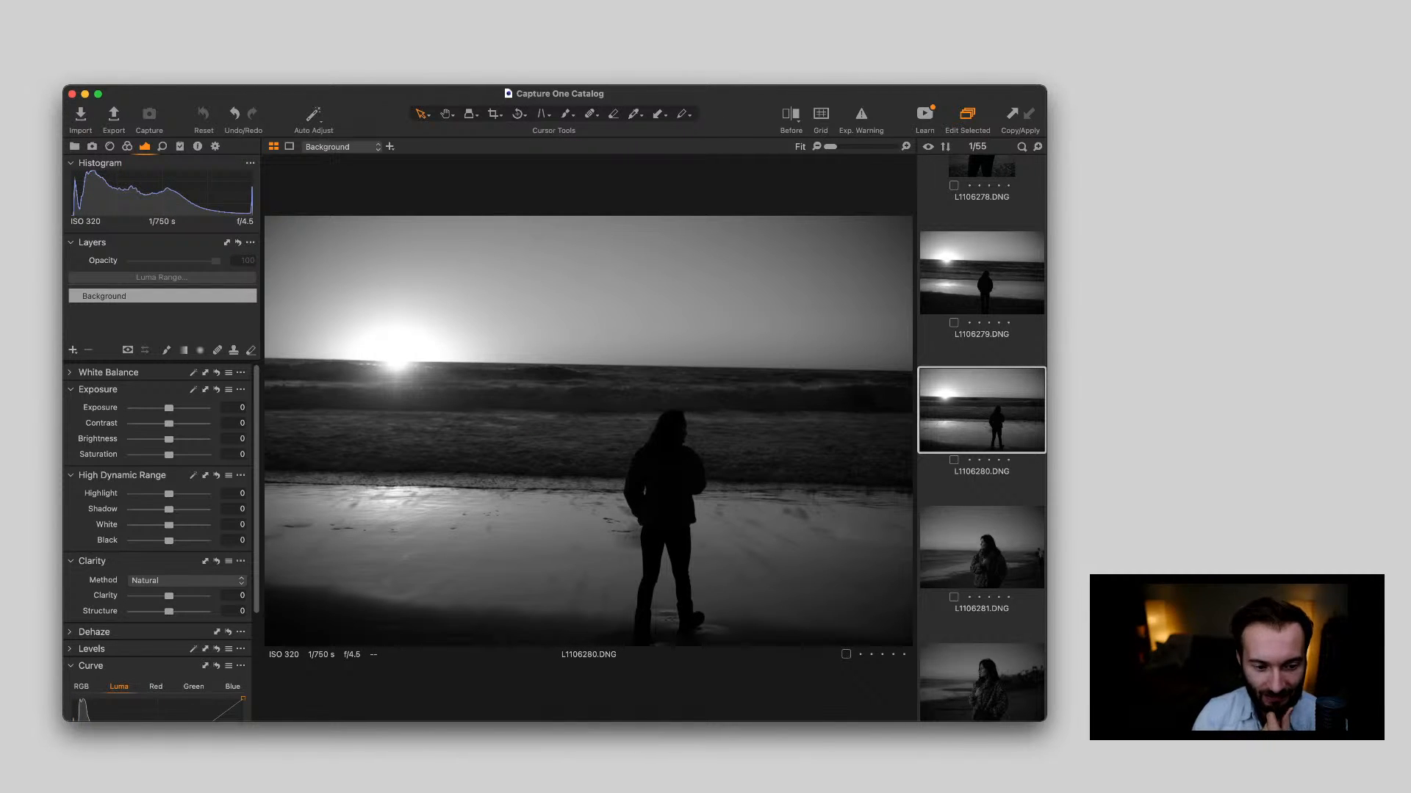
Inspect the woman's face and coat in L1106281.DNG close up
key(Down)
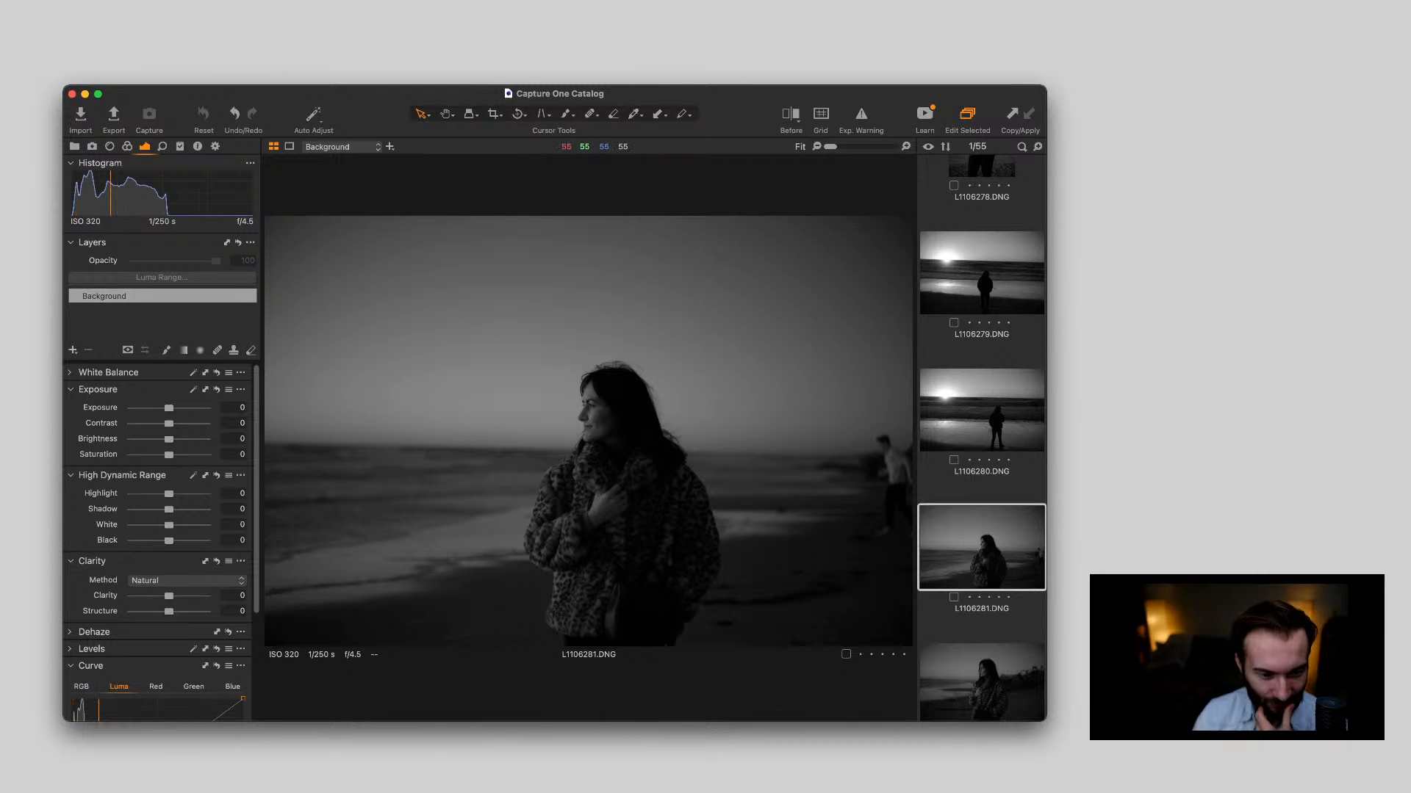
scroll(625, 418, up, 5)
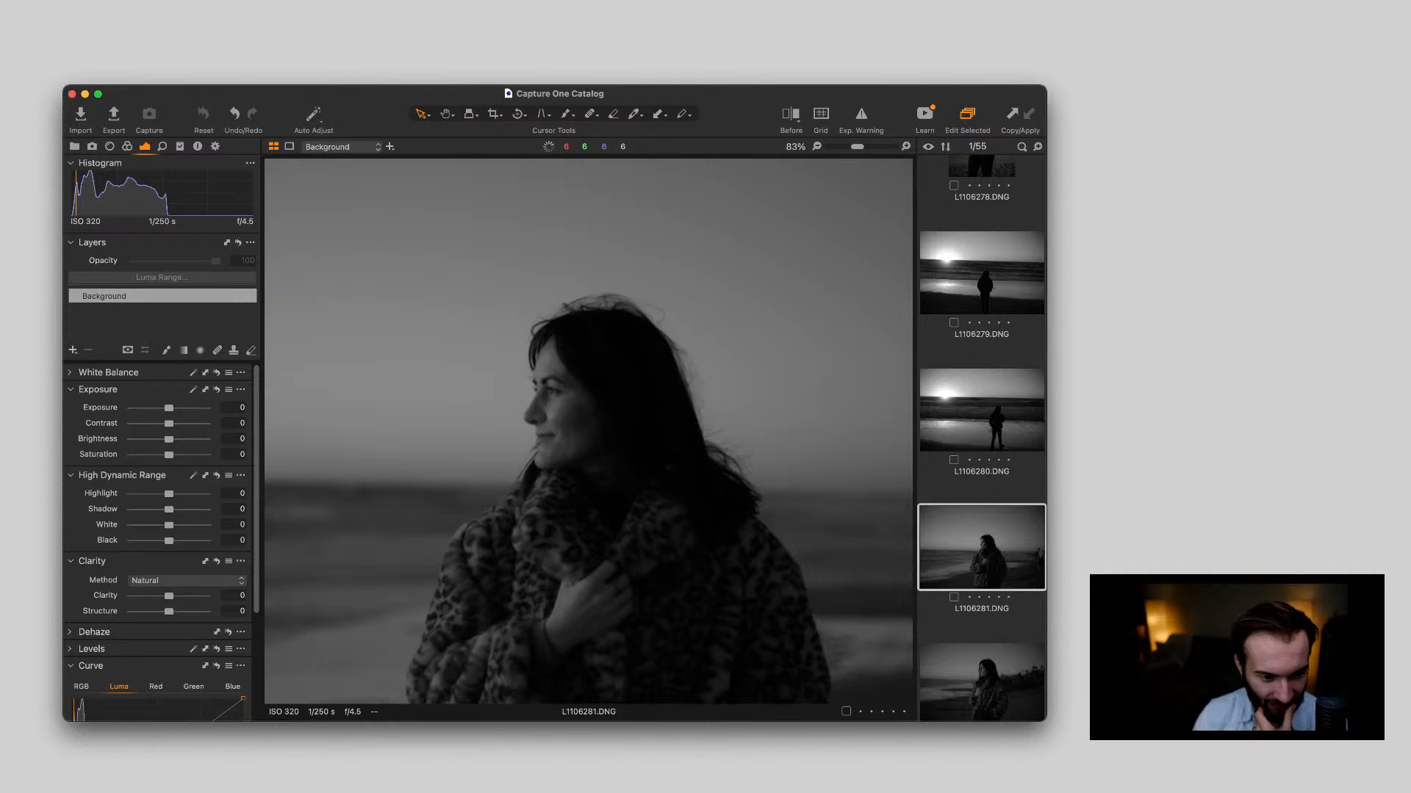
scroll(587, 419, up, 3)
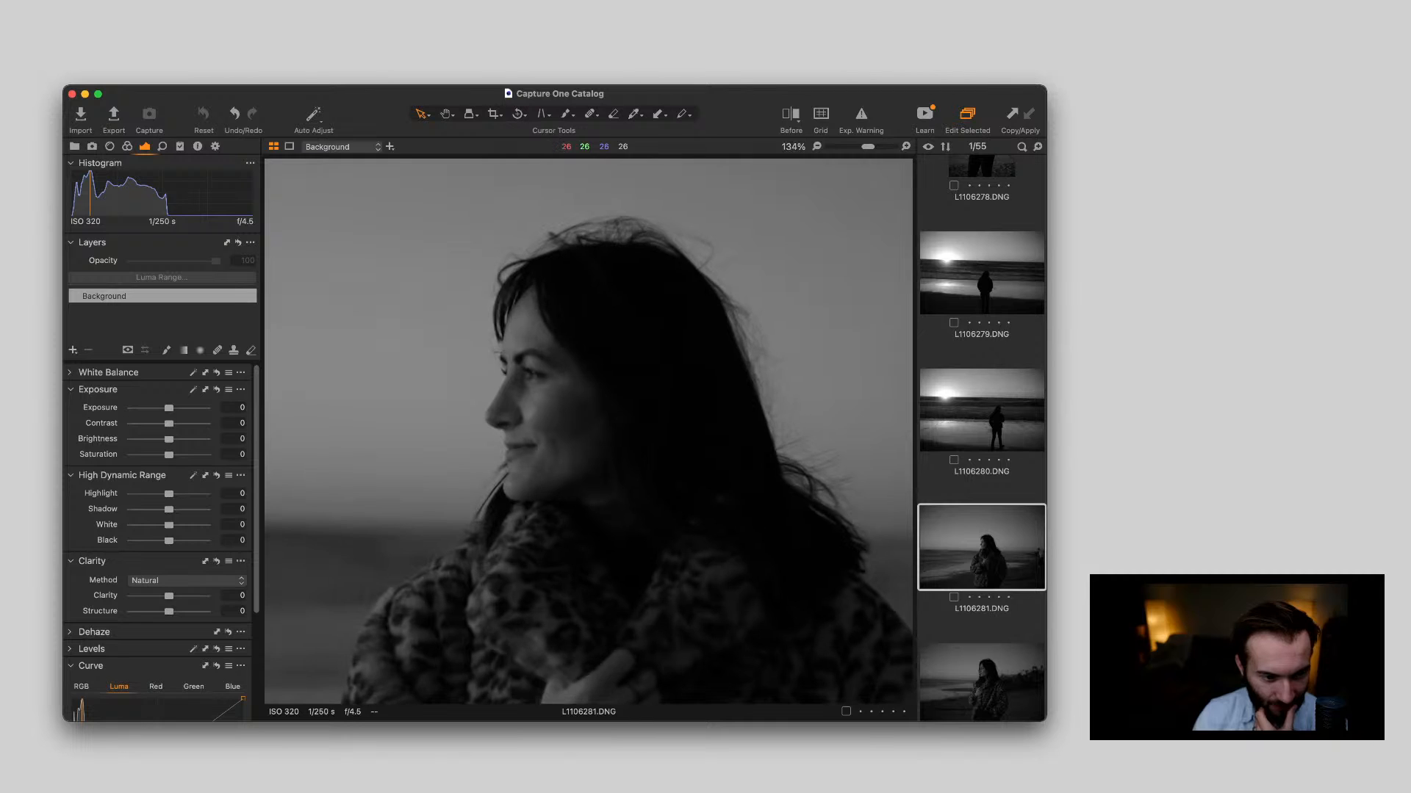
scroll(606, 413, up, 2)
scroll(611, 404, down, 10)
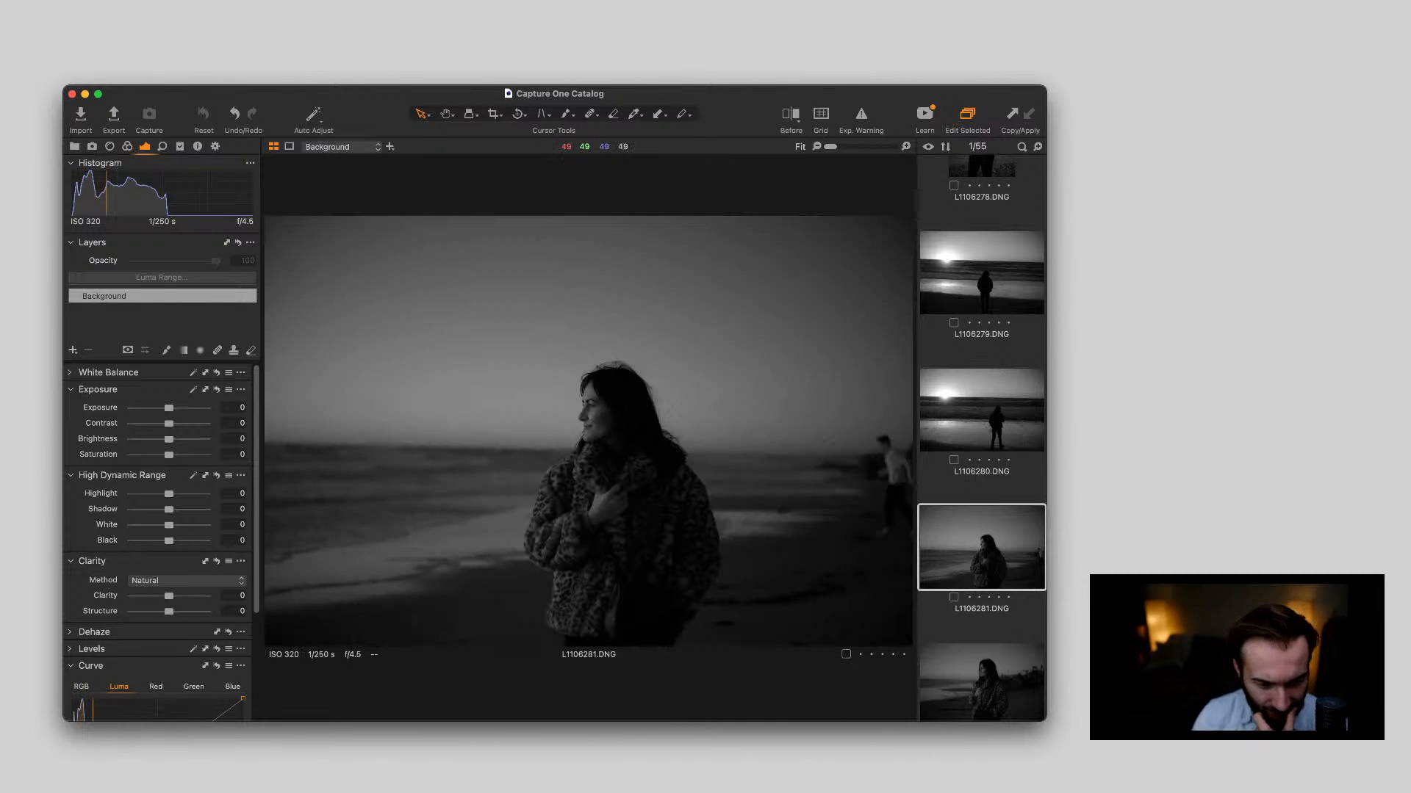
scroll(616, 452, up, 8)
scroll(588, 430, down, 8)
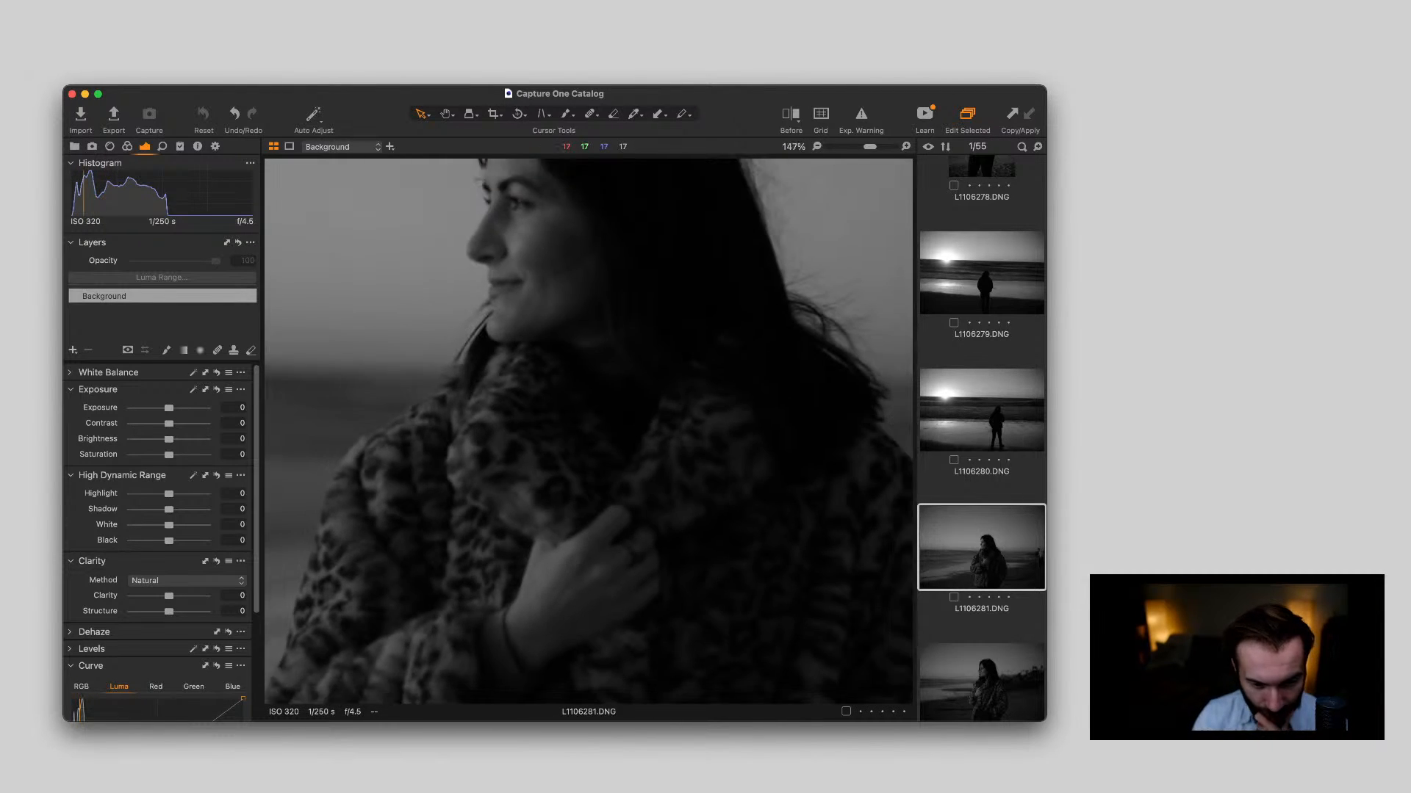
View the portrait in L1106282.DNG and inspect the woman's face in L1106283.DNG at increasing magnification
key(Down)
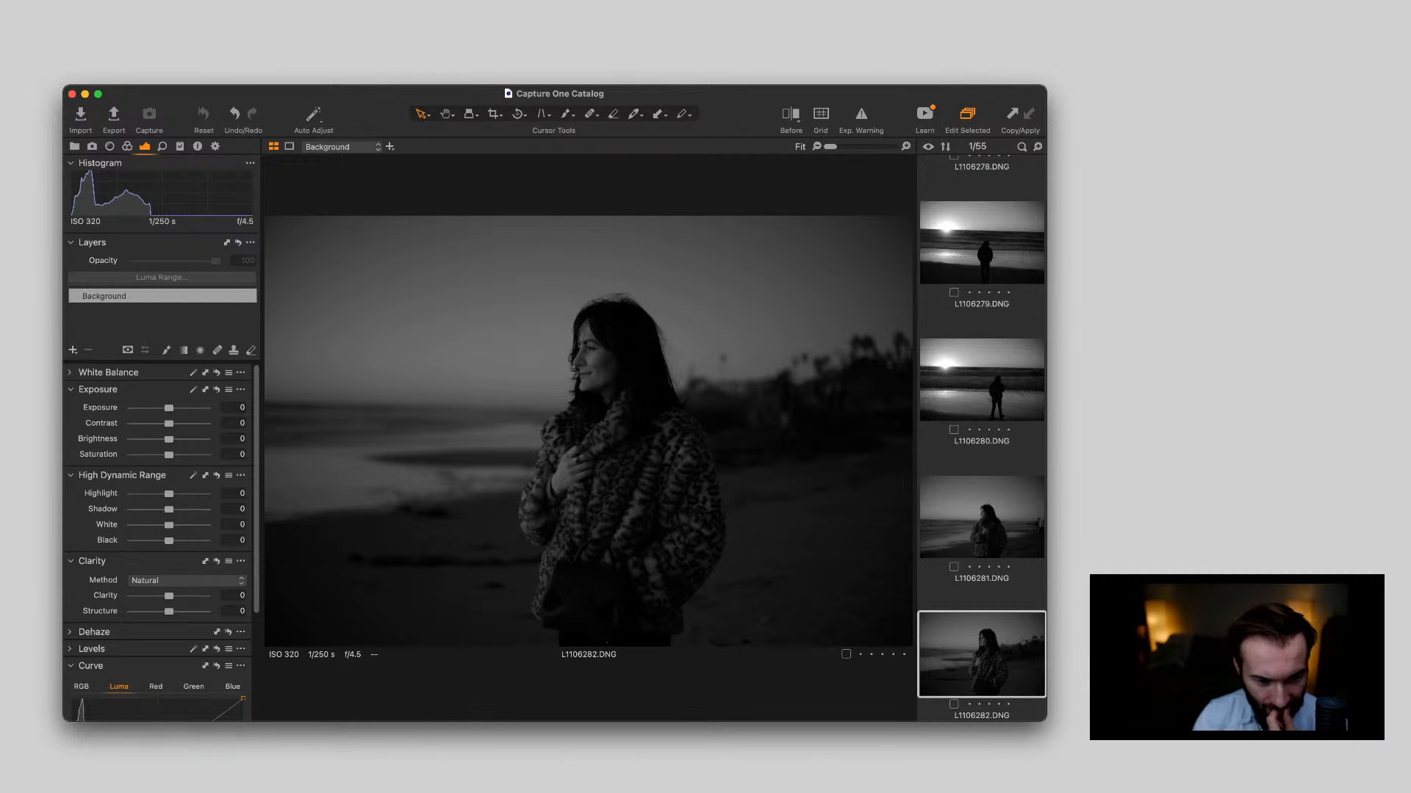
scroll(982, 439, down, 4)
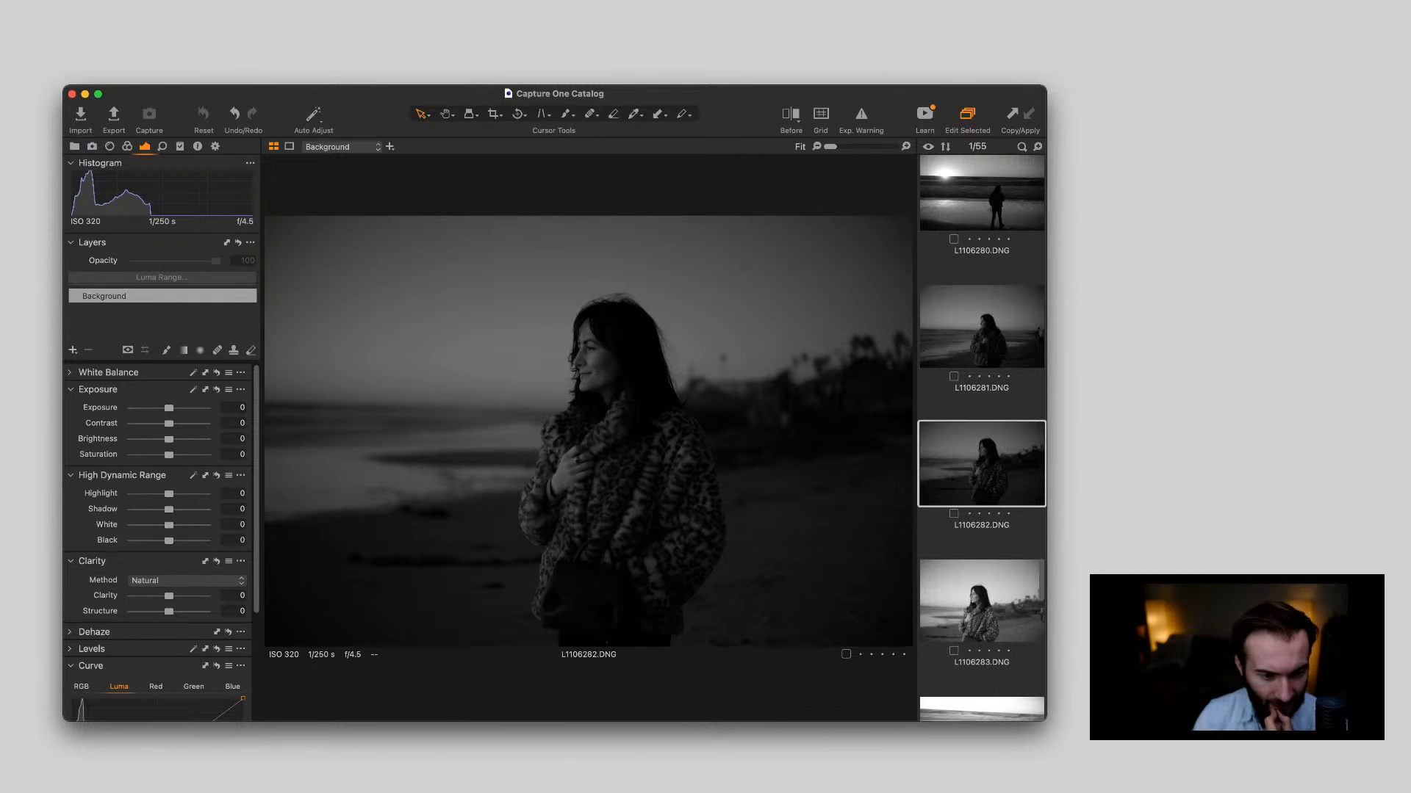
key(Down)
scroll(588, 430, up, 3)
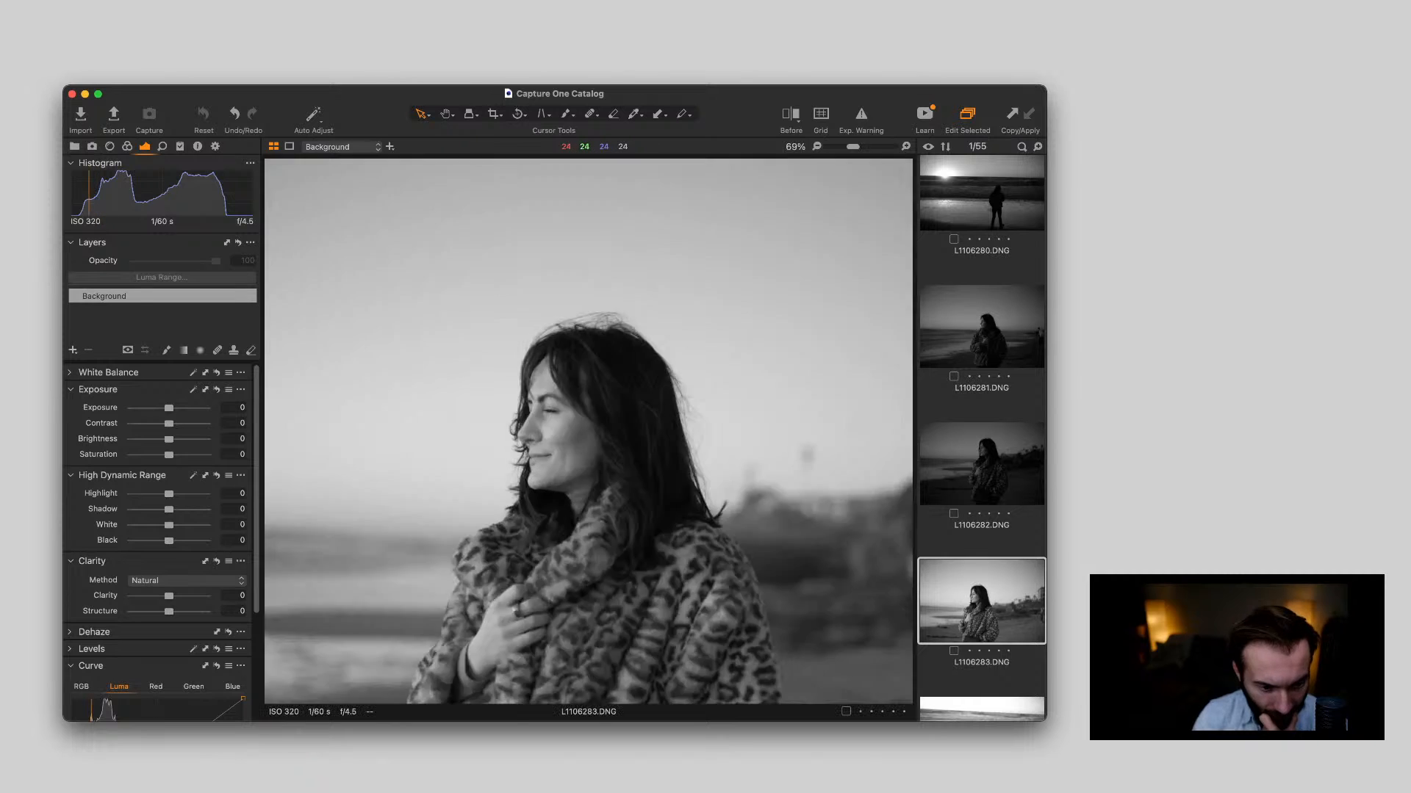
scroll(540, 354, up, 3)
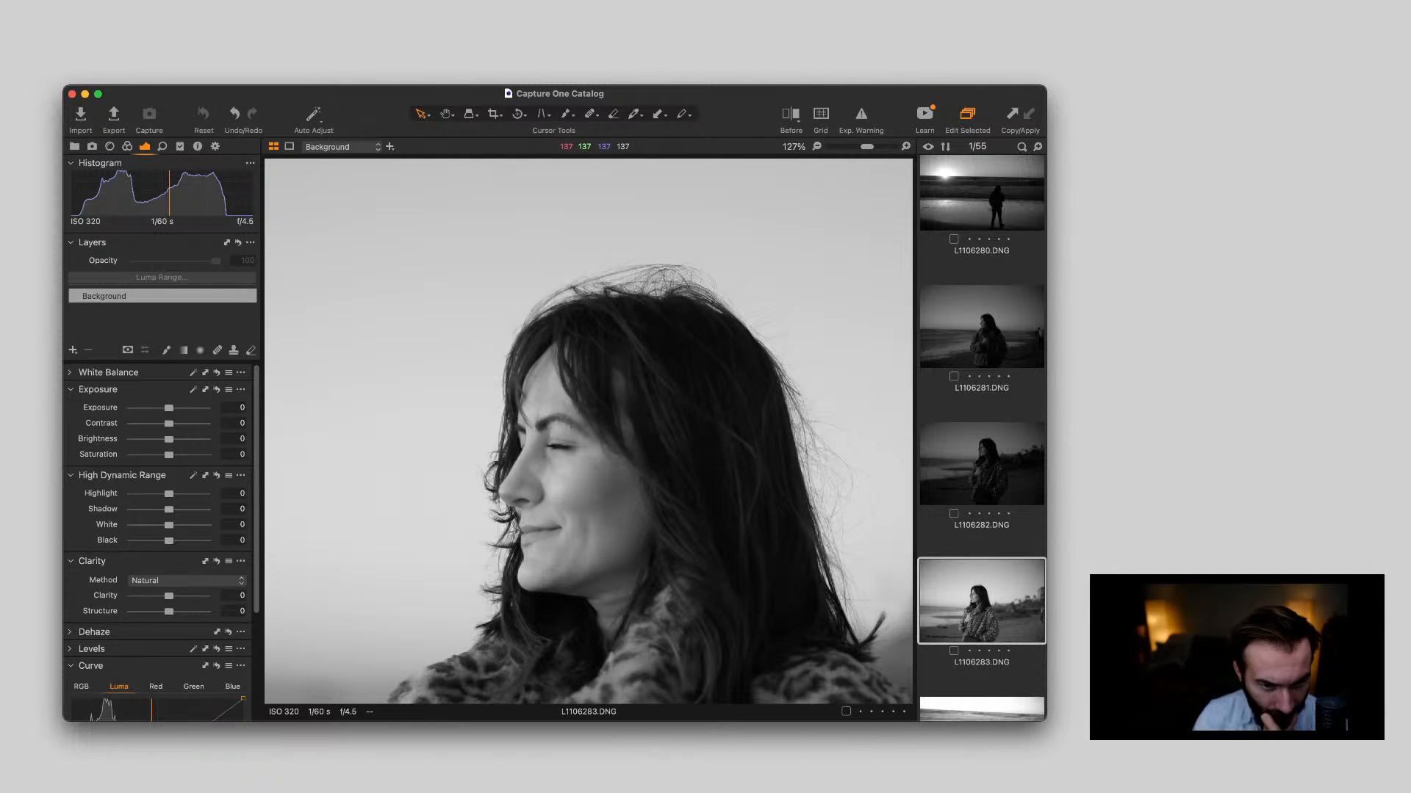
scroll(544, 411, down, 2)
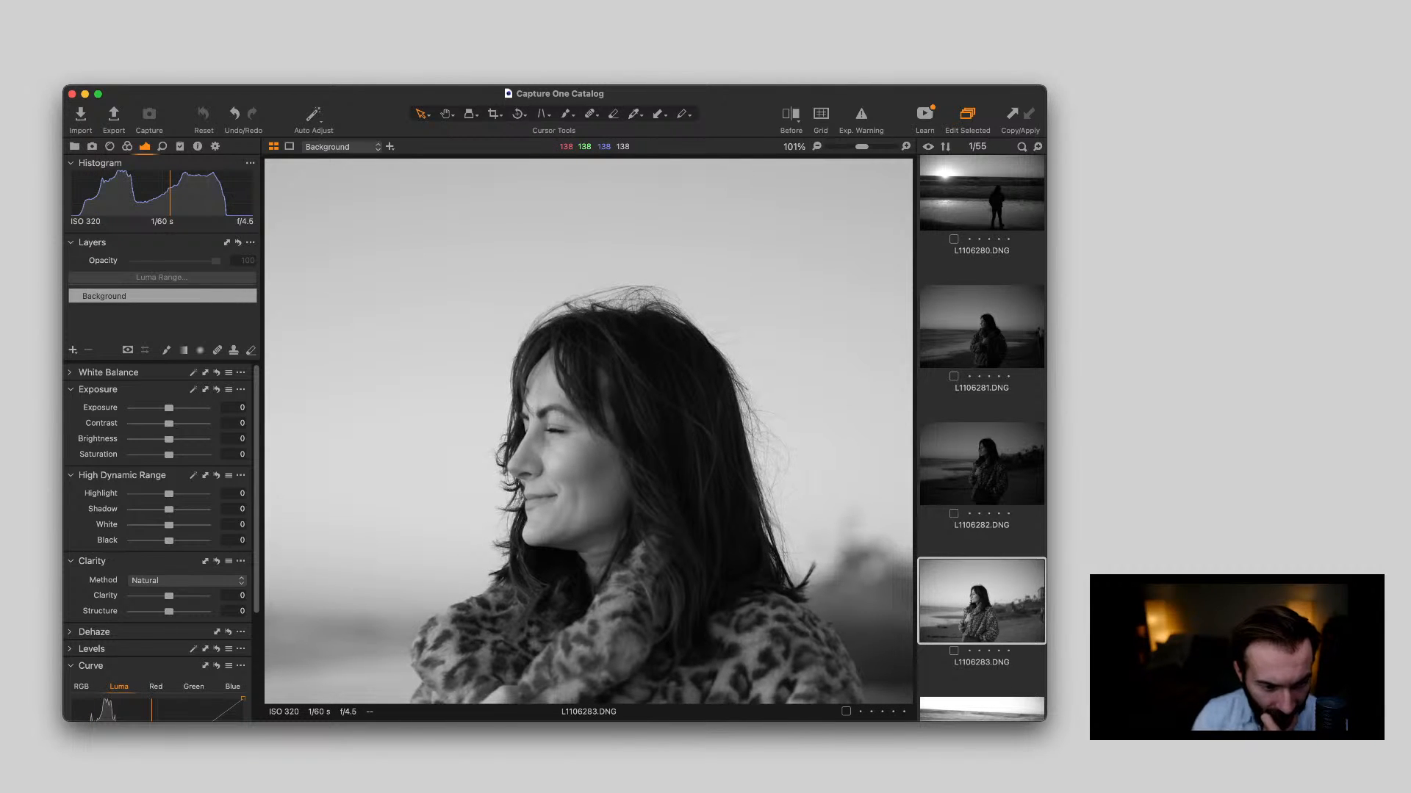
scroll(499, 481, up, 3)
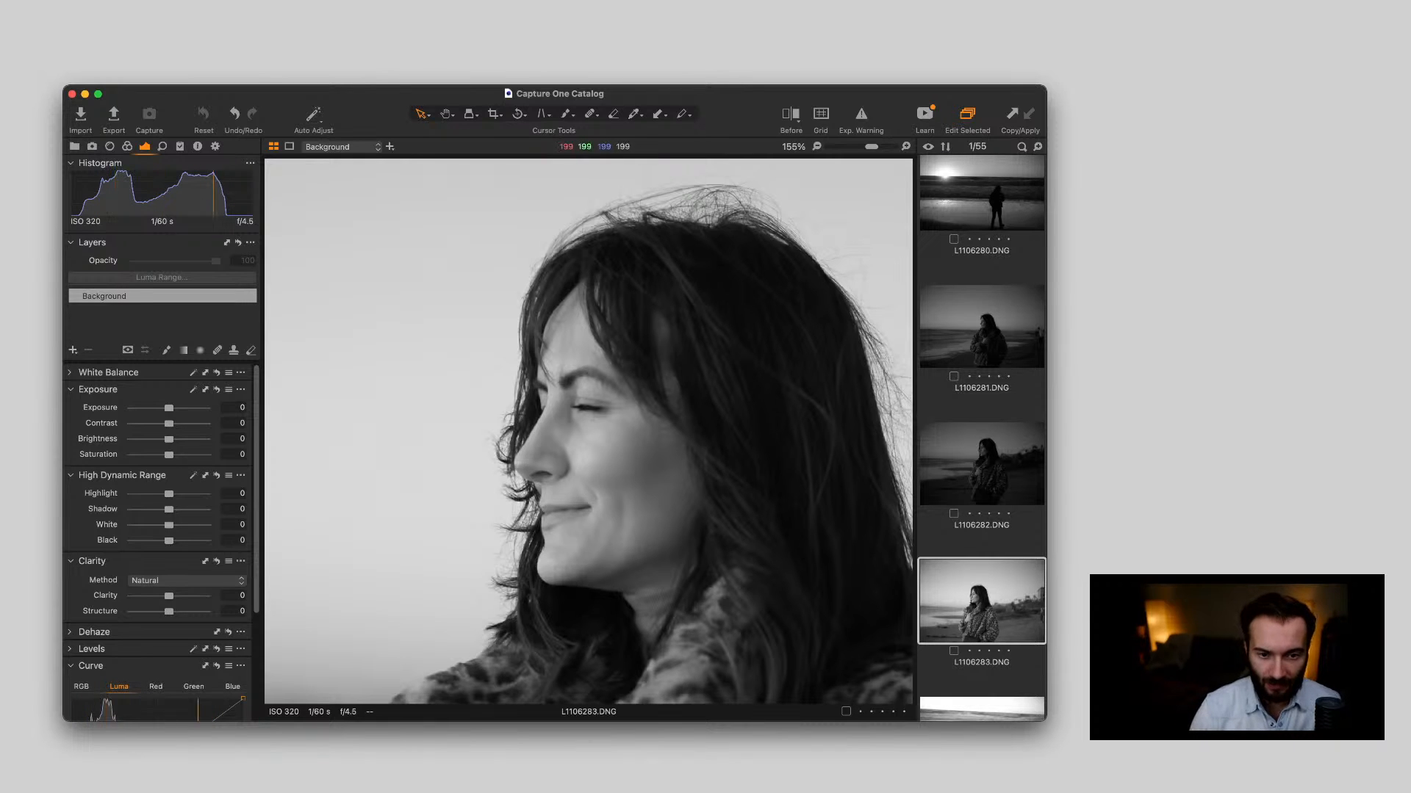
key(super+Tab)
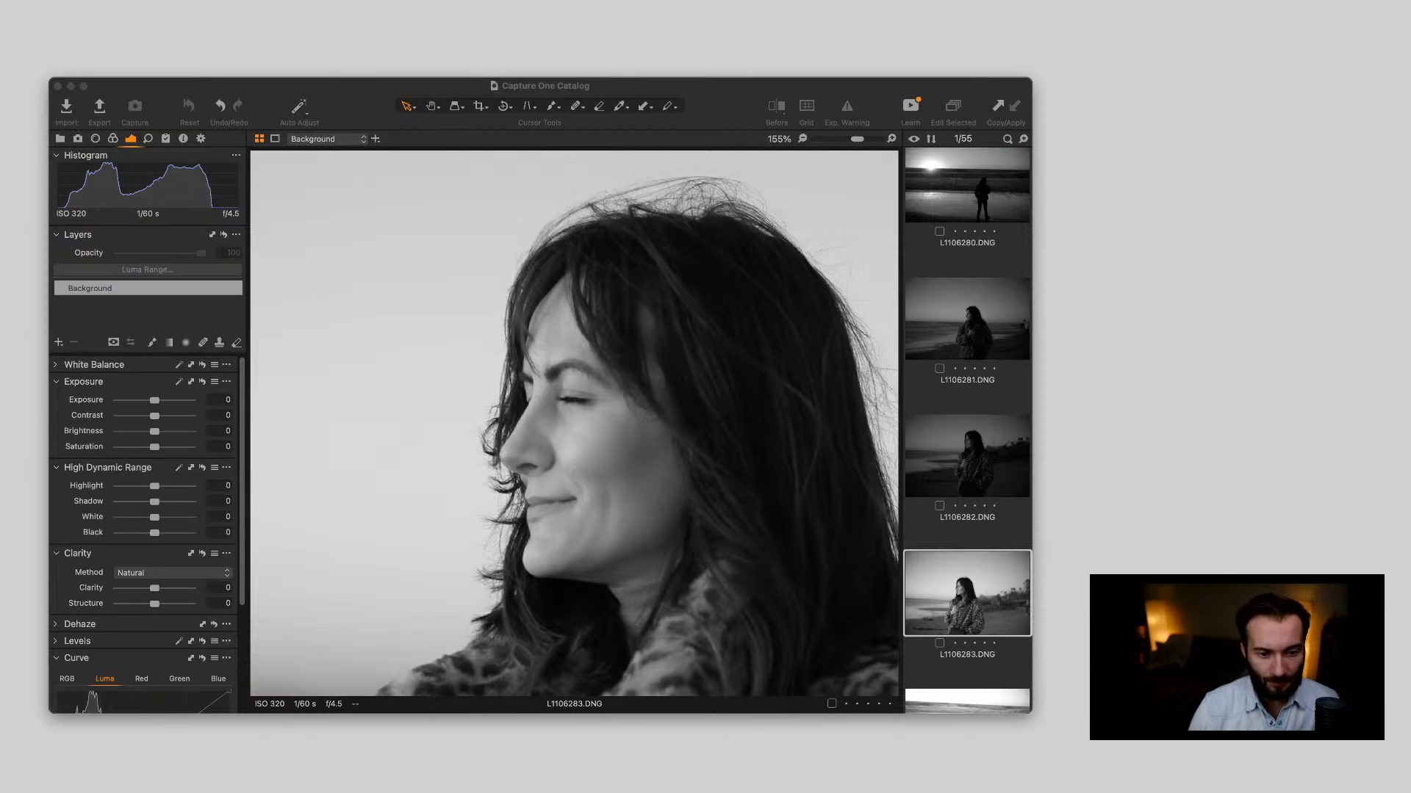
key(super+Tab)
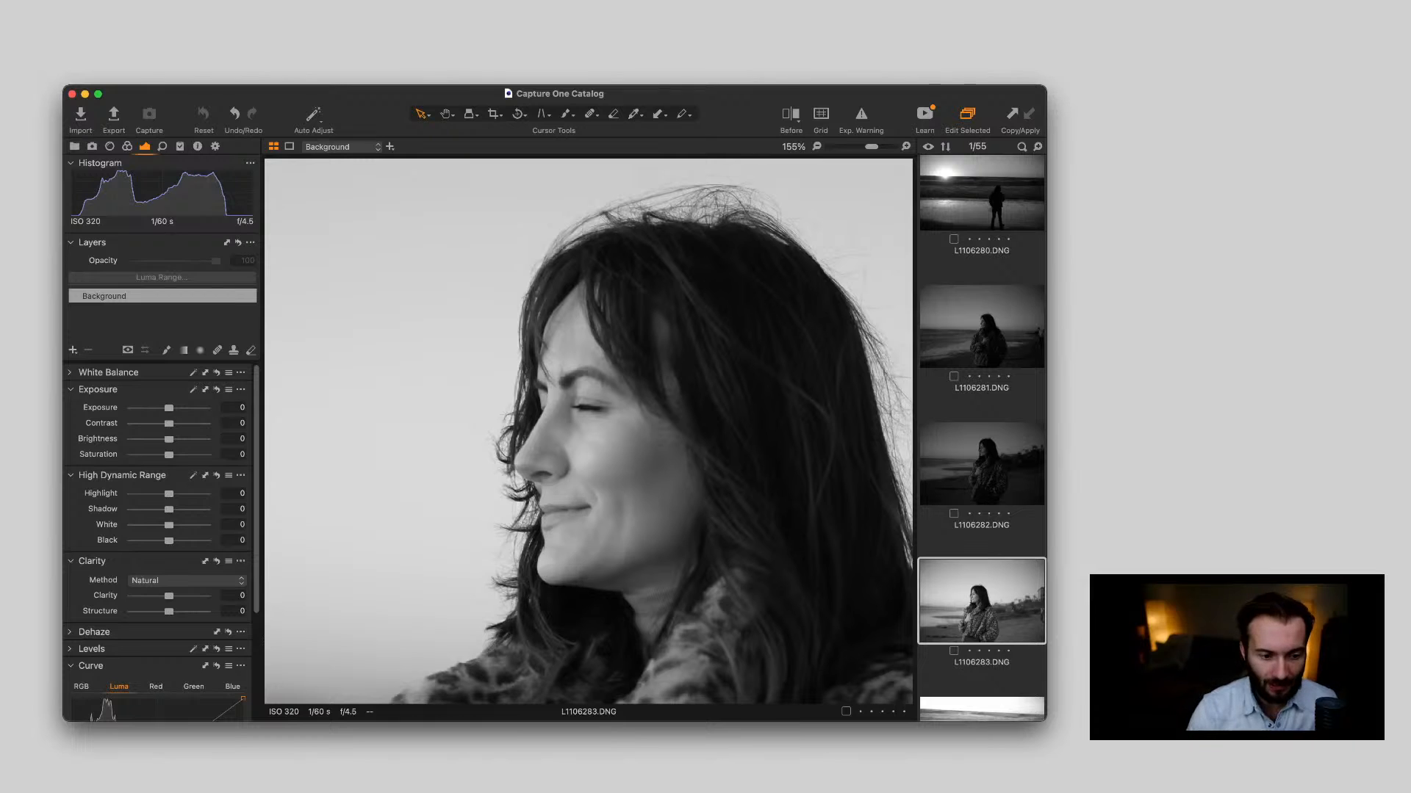
Return L1106283.DNG to the fitted view and examine the dog on the beach in L1106284.DNG
key(super+0)
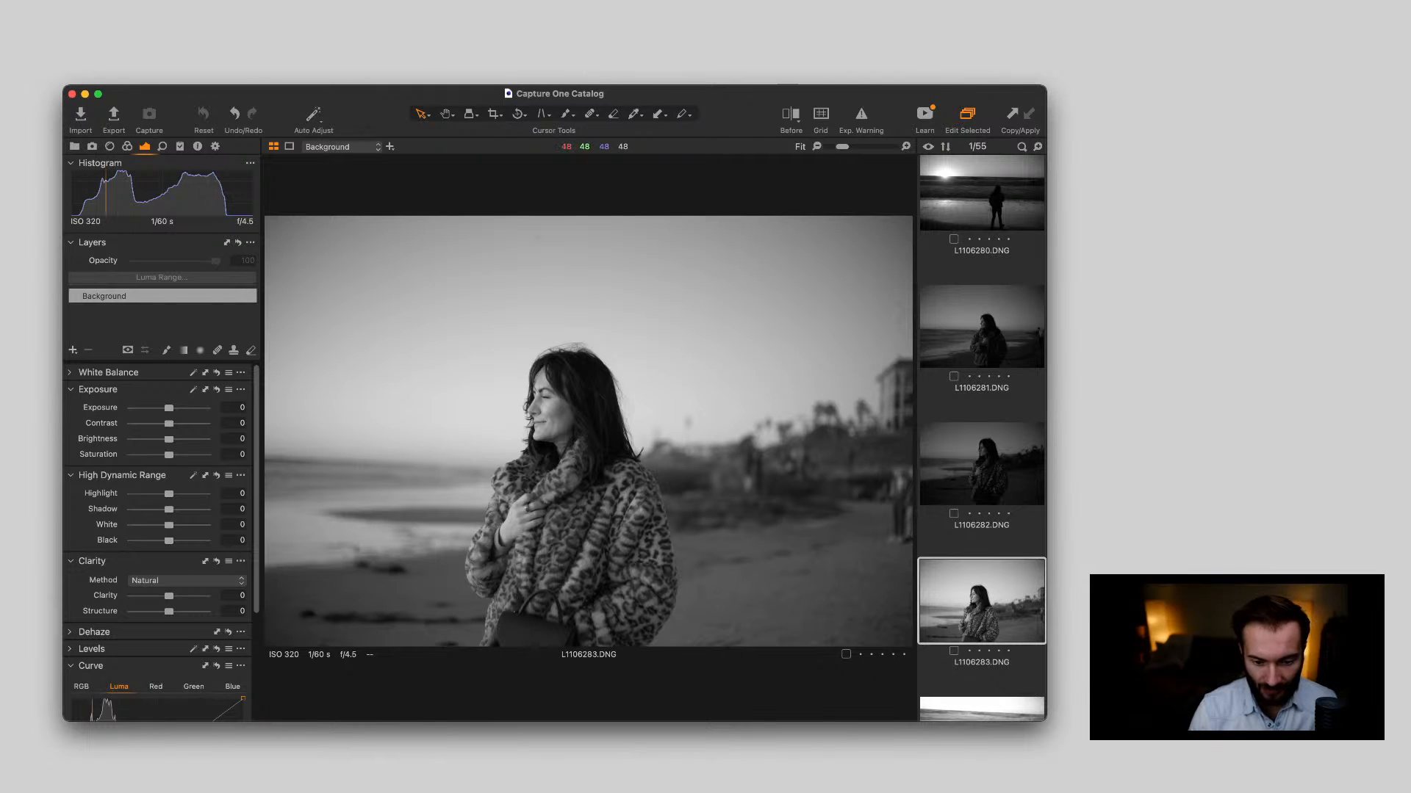
scroll(981, 439, down, 4)
click(982, 594)
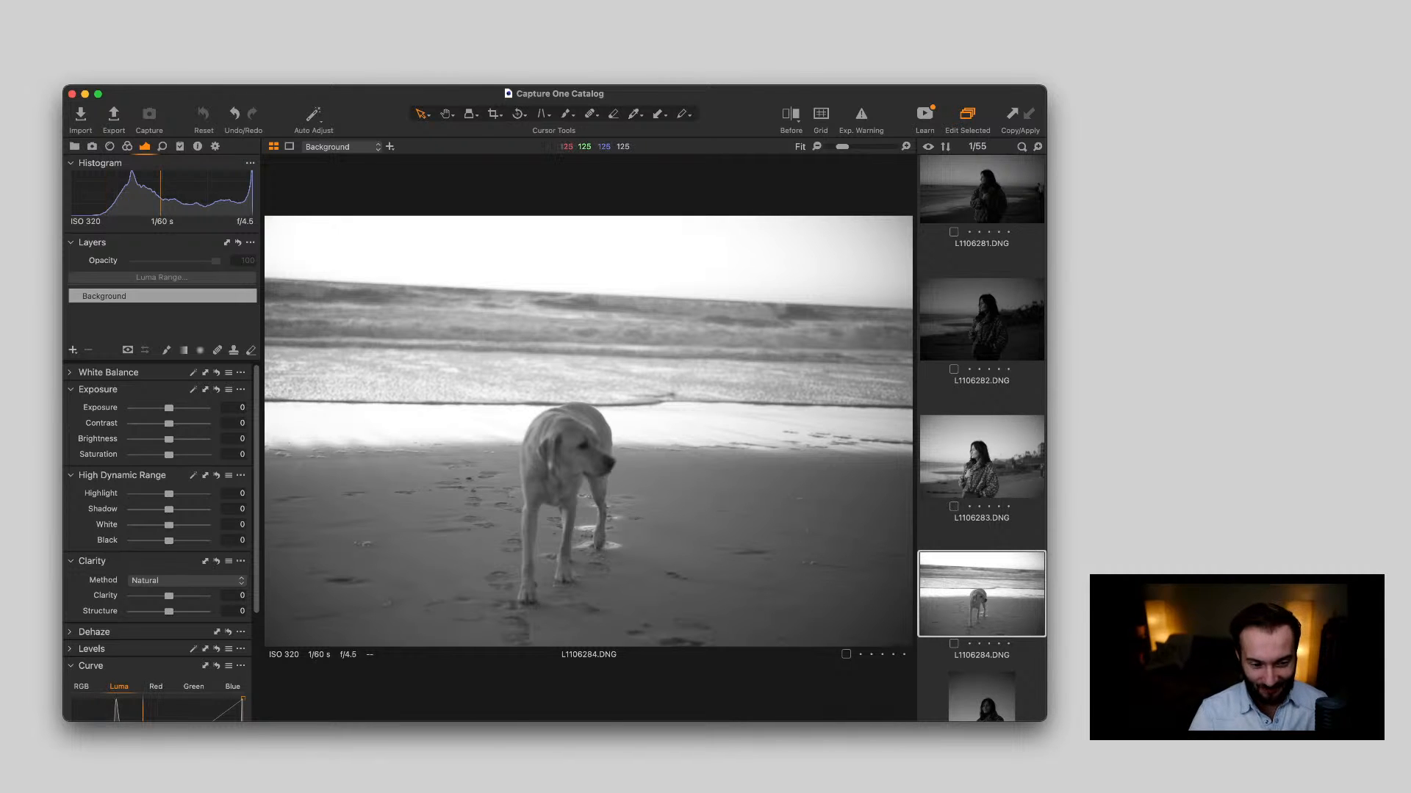
scroll(538, 433, up, 5)
scroll(537, 434, down, 5)
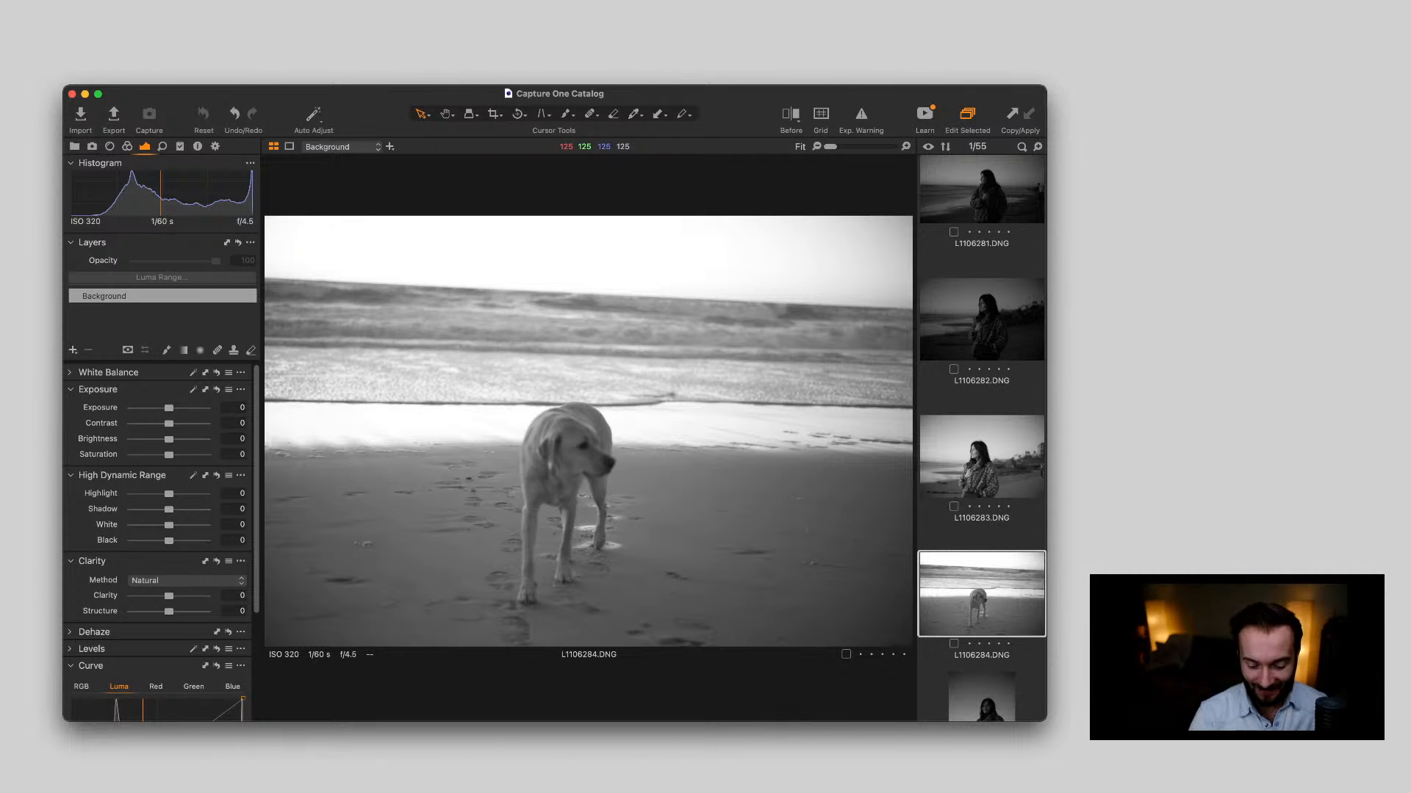
Inspect the woman's face in L1106285.DNG close up and set the photo's exposure to 0.68
key(Down)
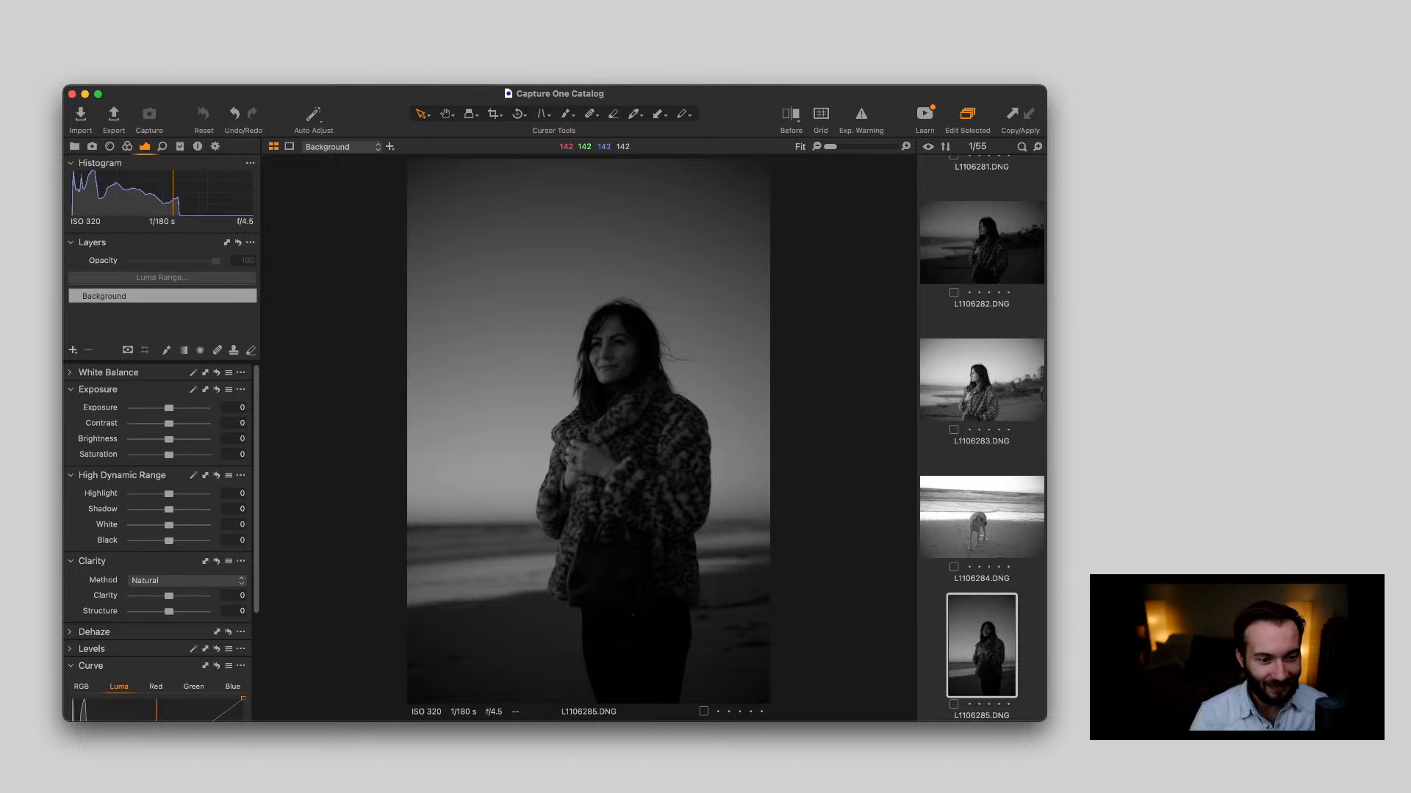
scroll(624, 358, up, 5)
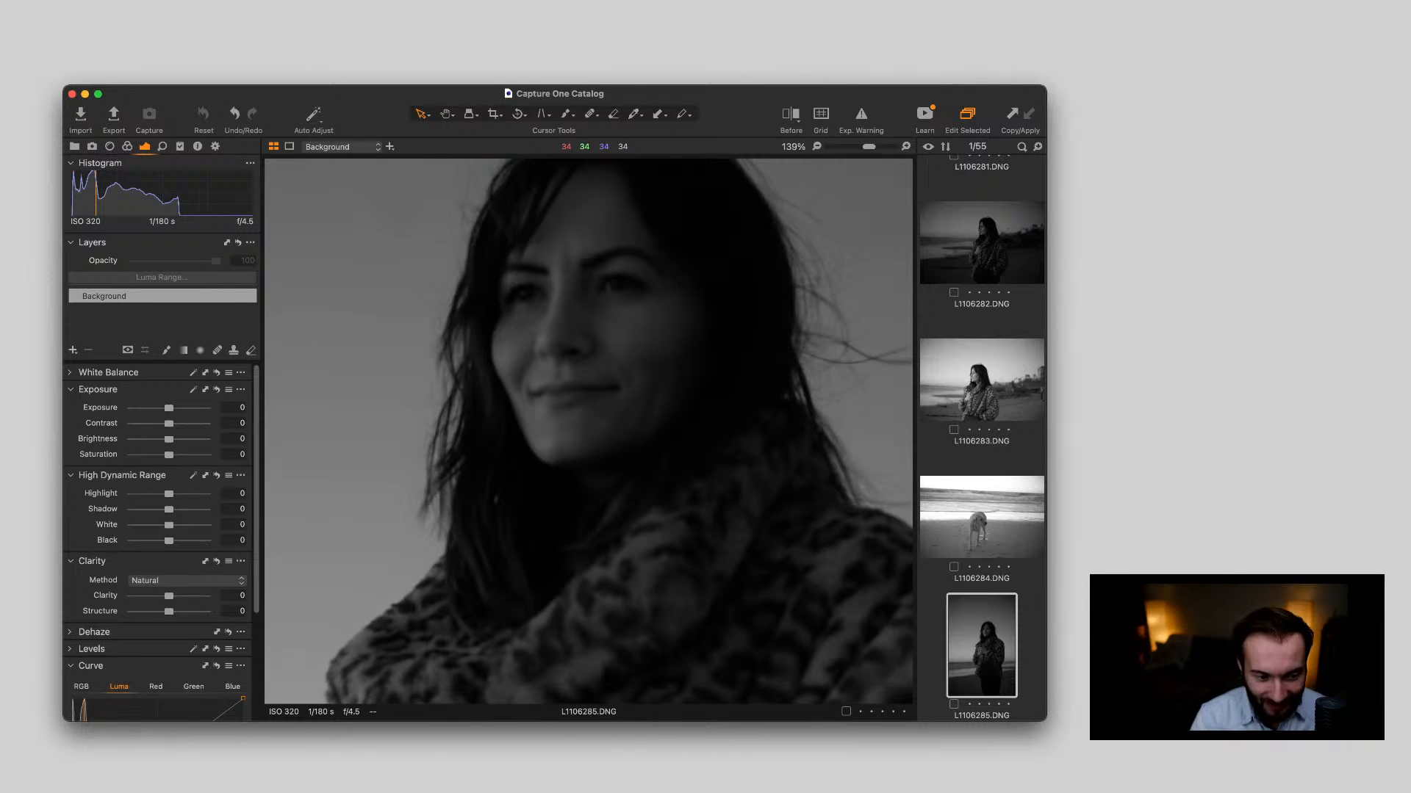
scroll(625, 358, down, 5)
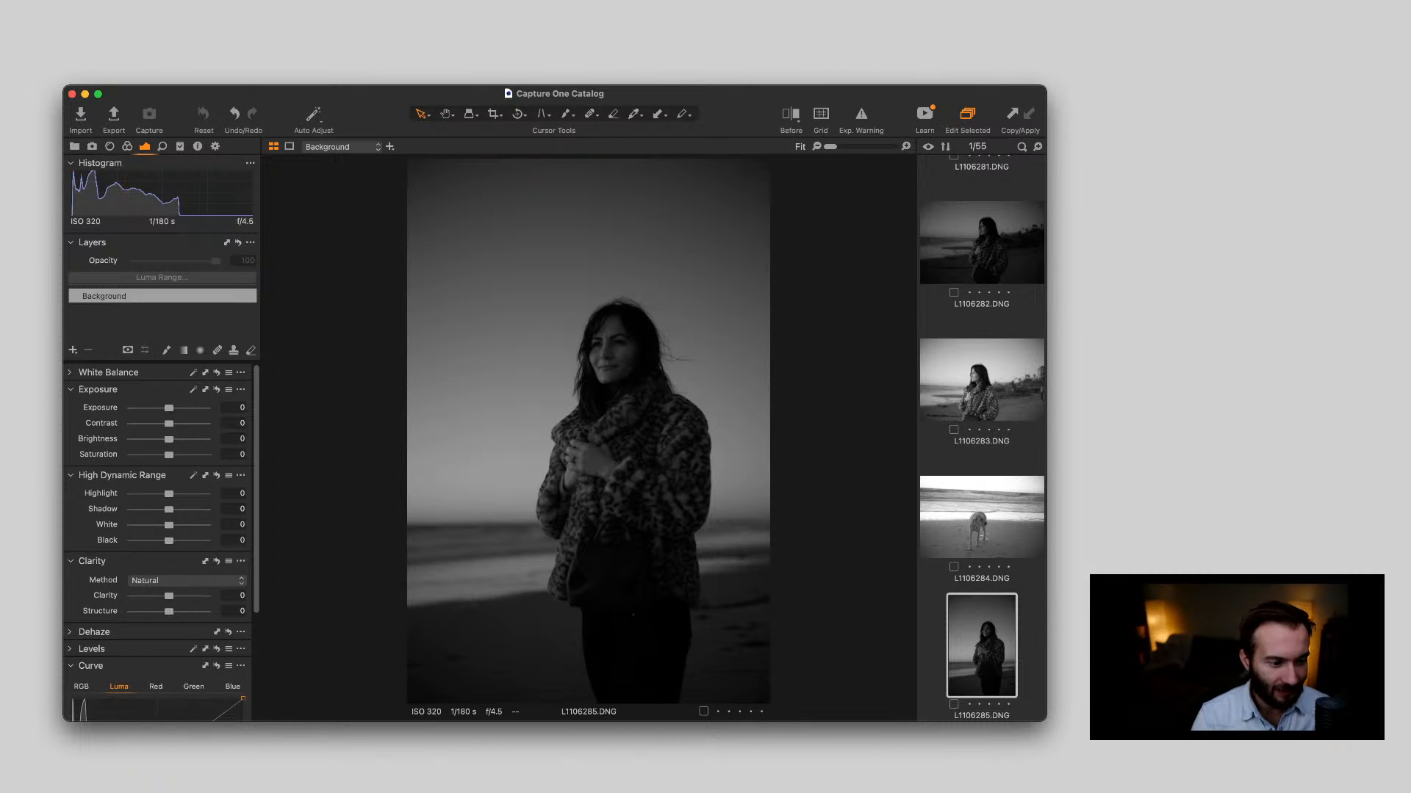
drag(169, 408, 184, 407)
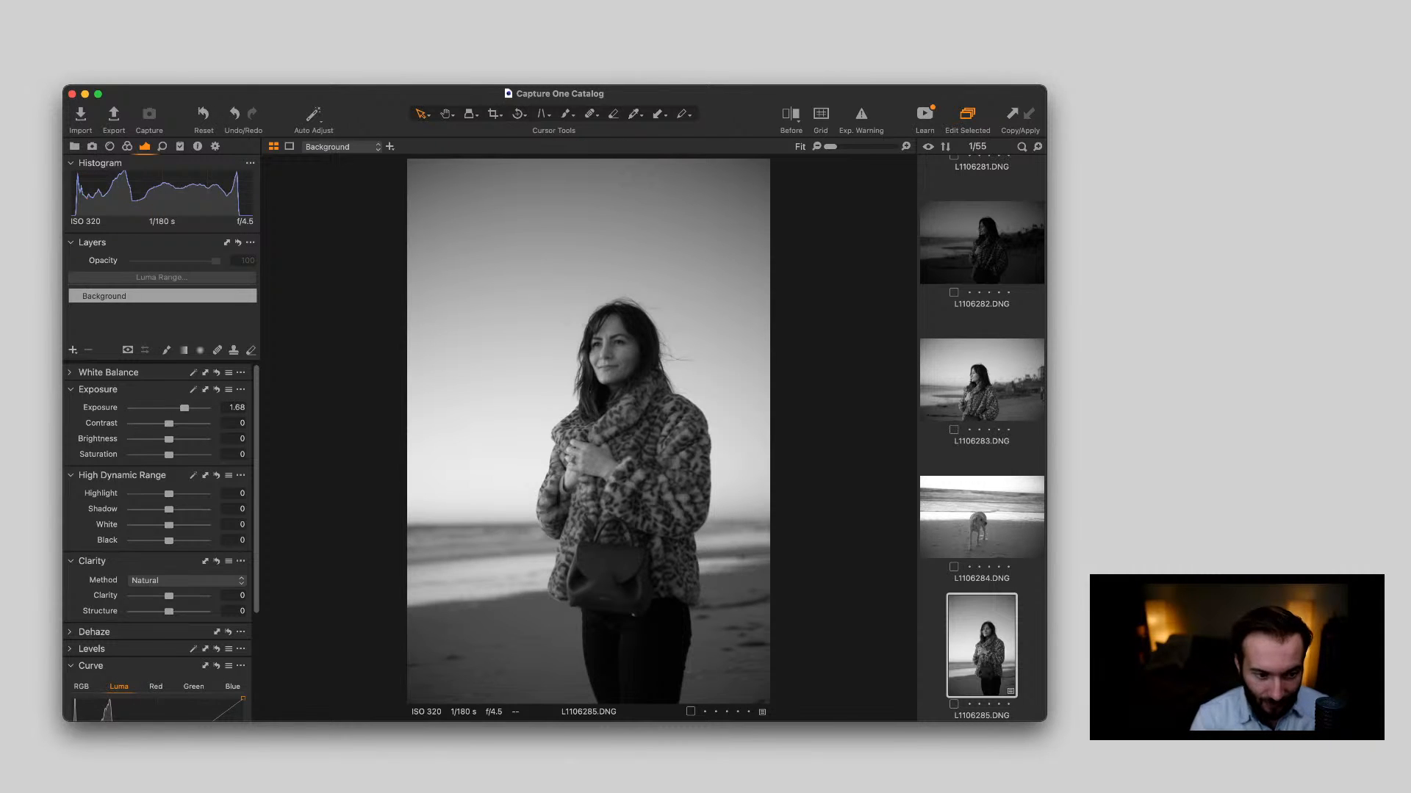
drag(184, 408, 175, 408)
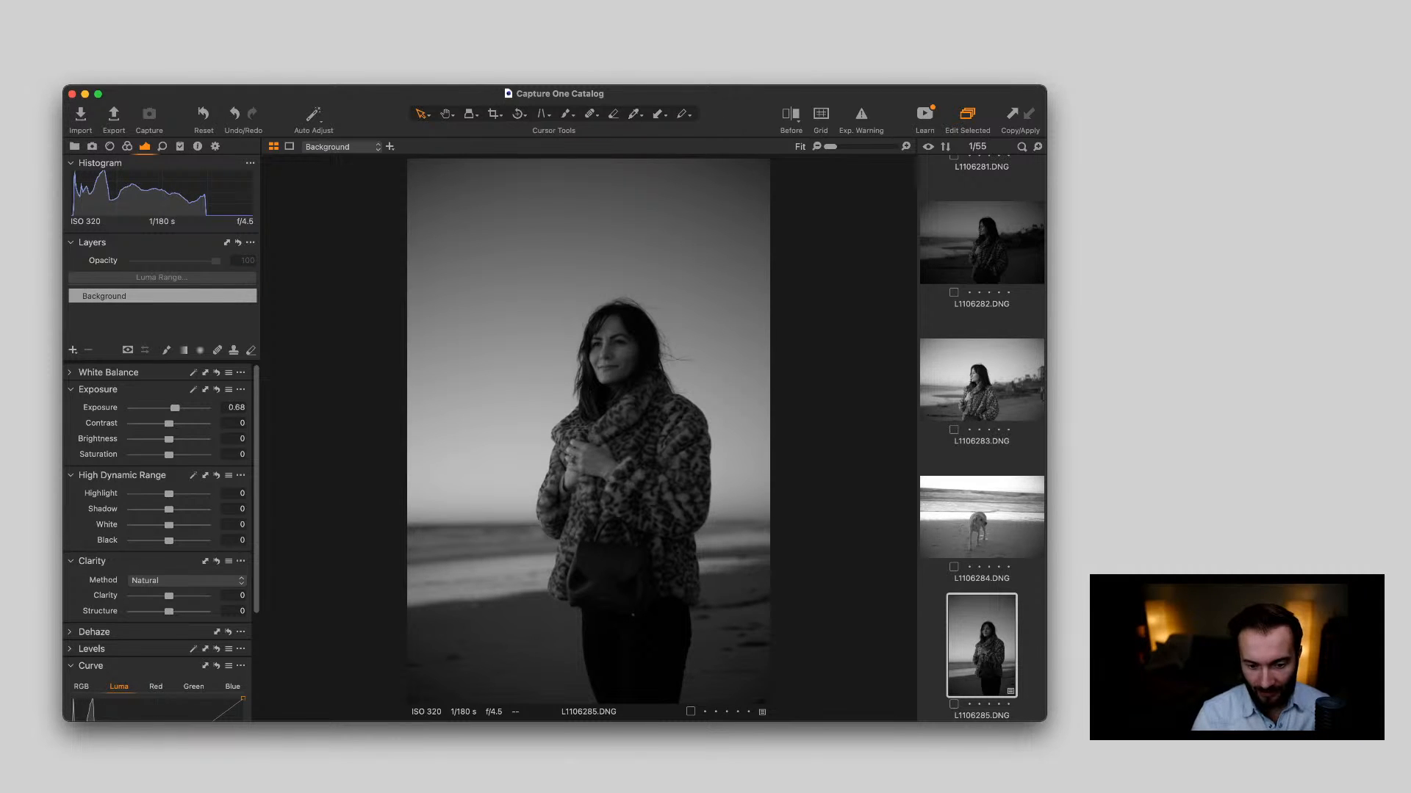
Check the woman's face in L1106286.DNG close up and set the photo's exposure to 1.27
key(Down)
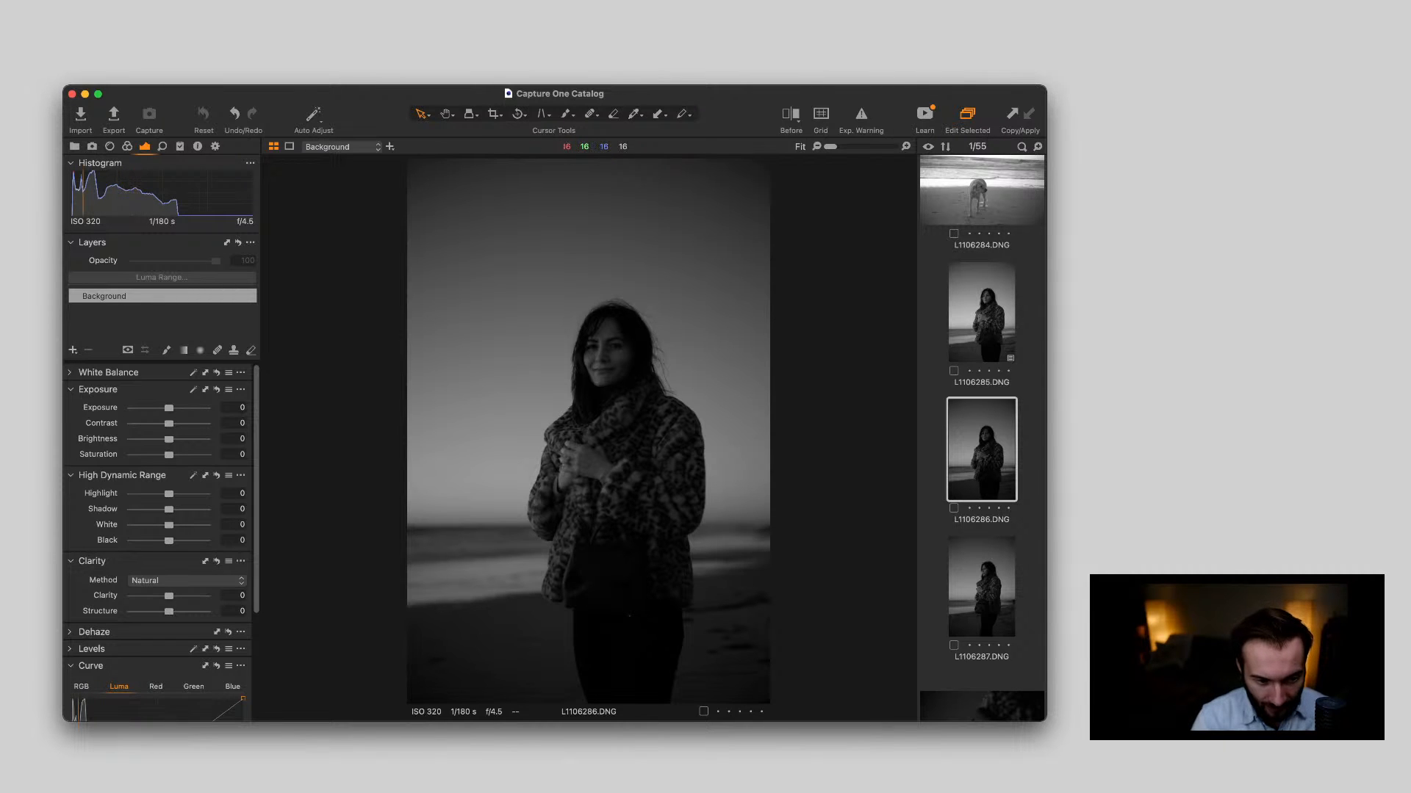
scroll(619, 337, up, 5)
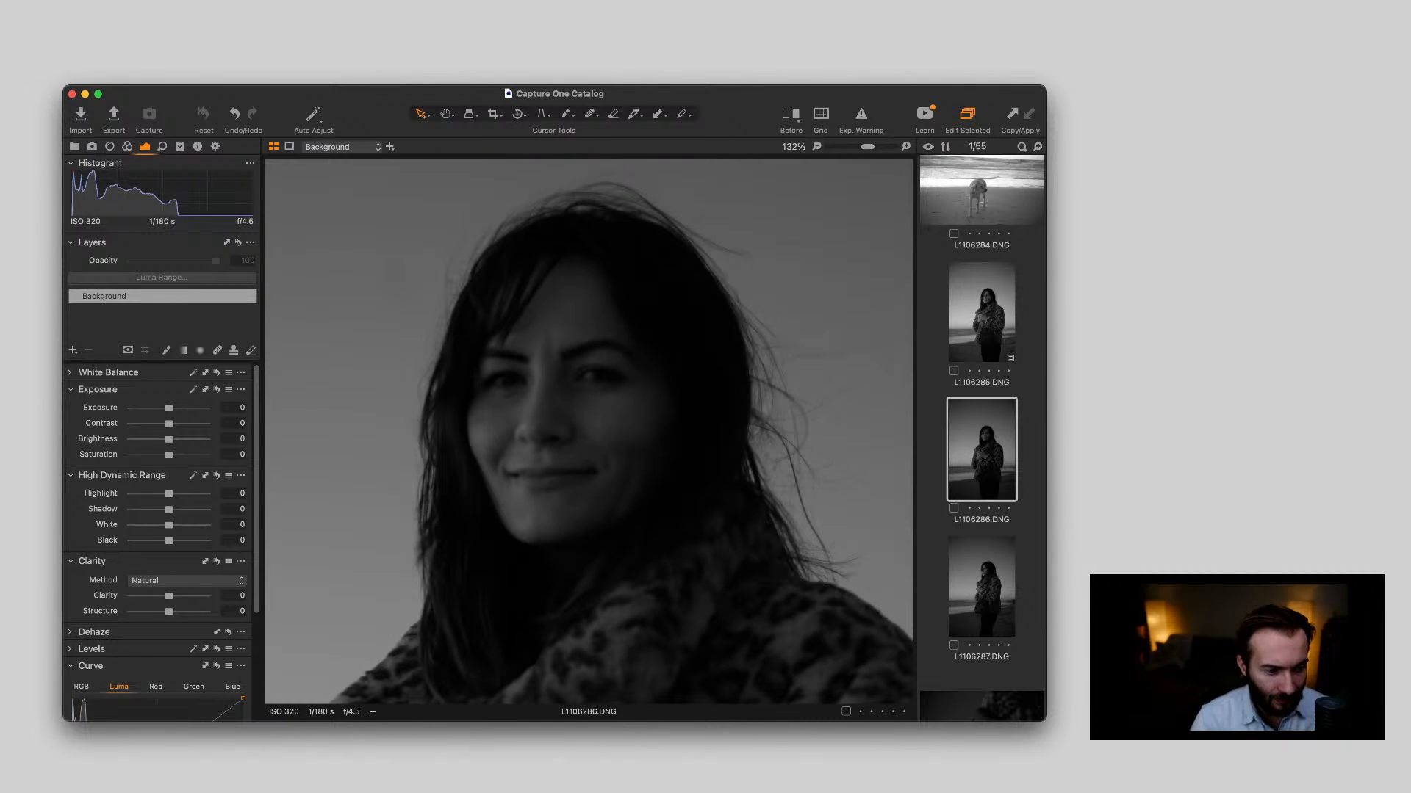
drag(169, 408, 181, 408)
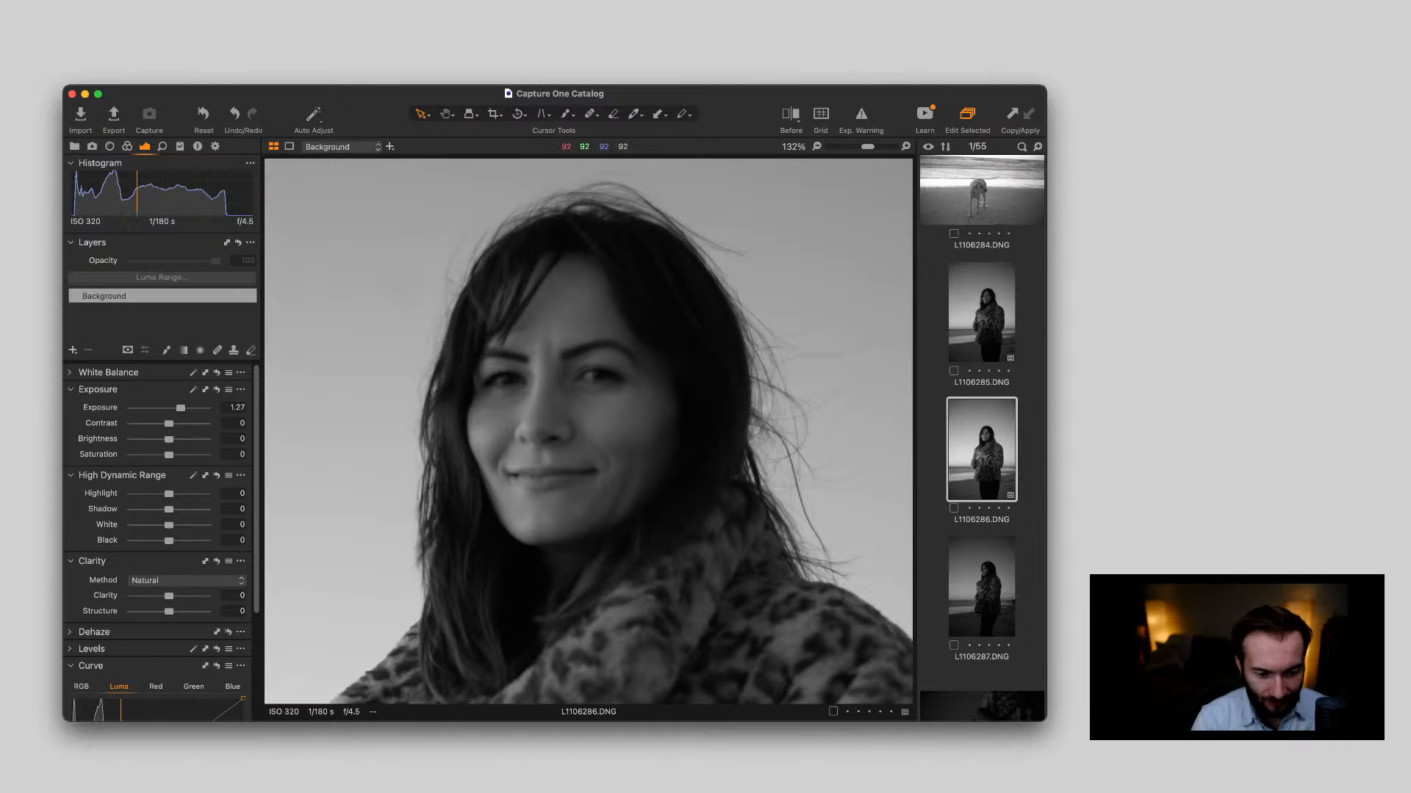
scroll(588, 437, down, 5)
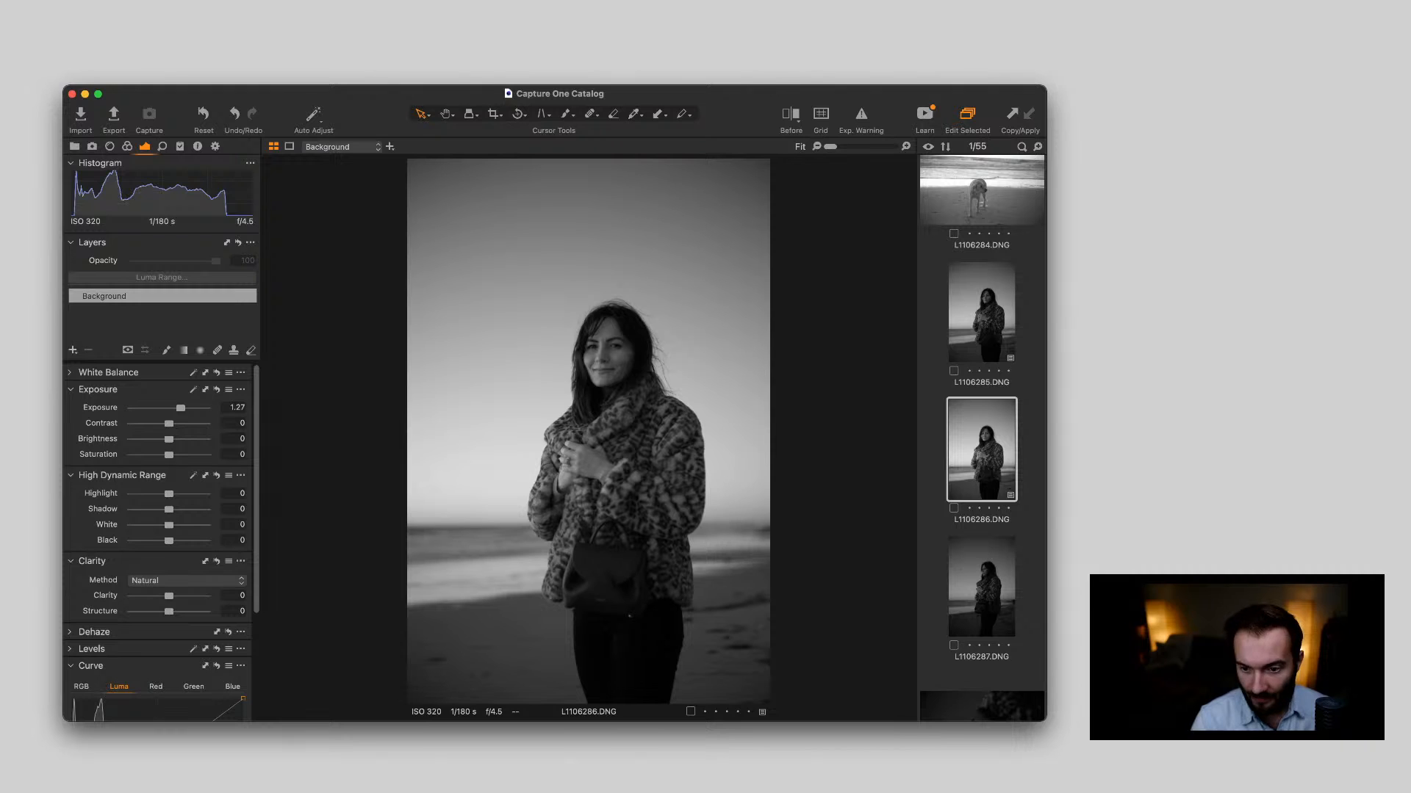
Set the exposure of the profile portrait L1106287.DNG to 0.9, inspecting the woman's face before and after the change
click(982, 586)
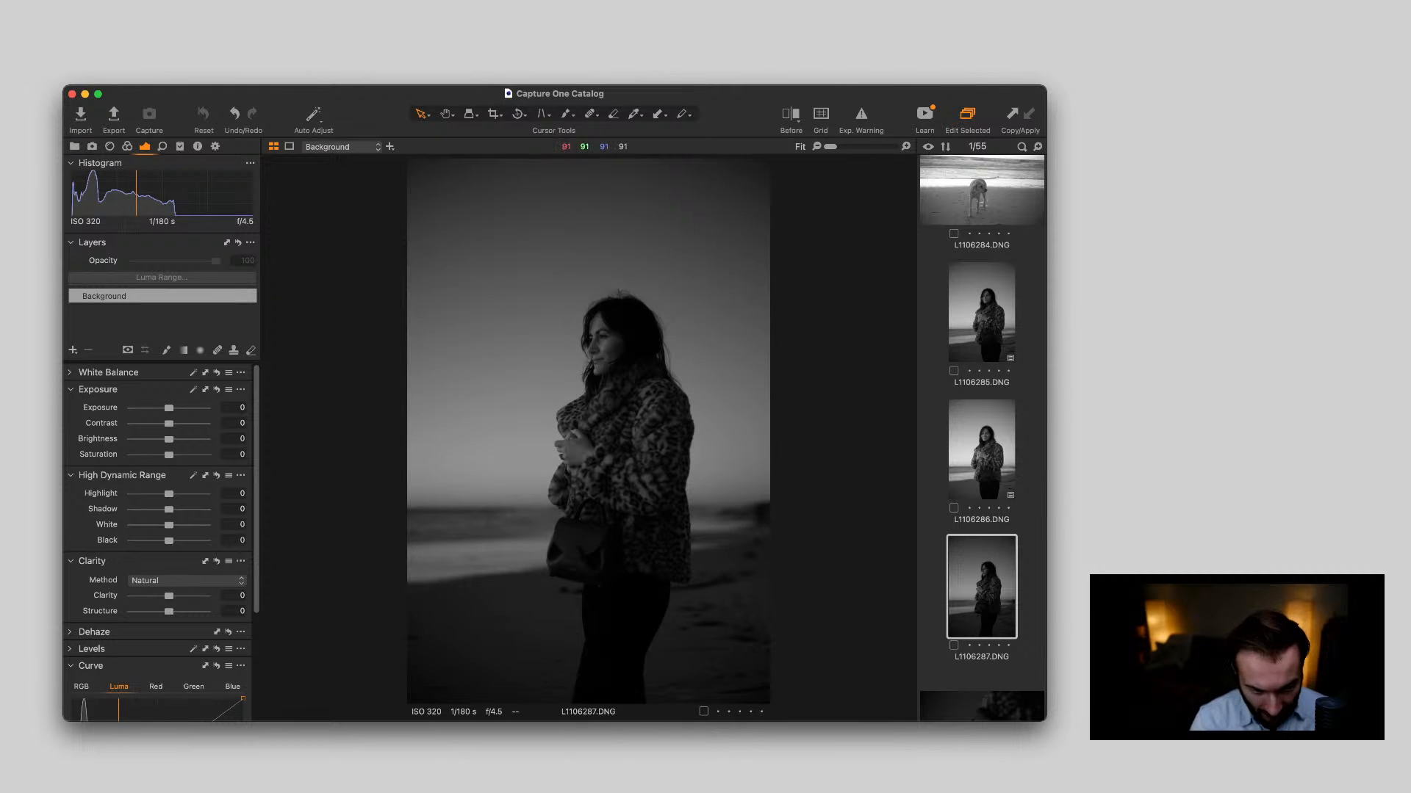
scroll(592, 302, up, 5)
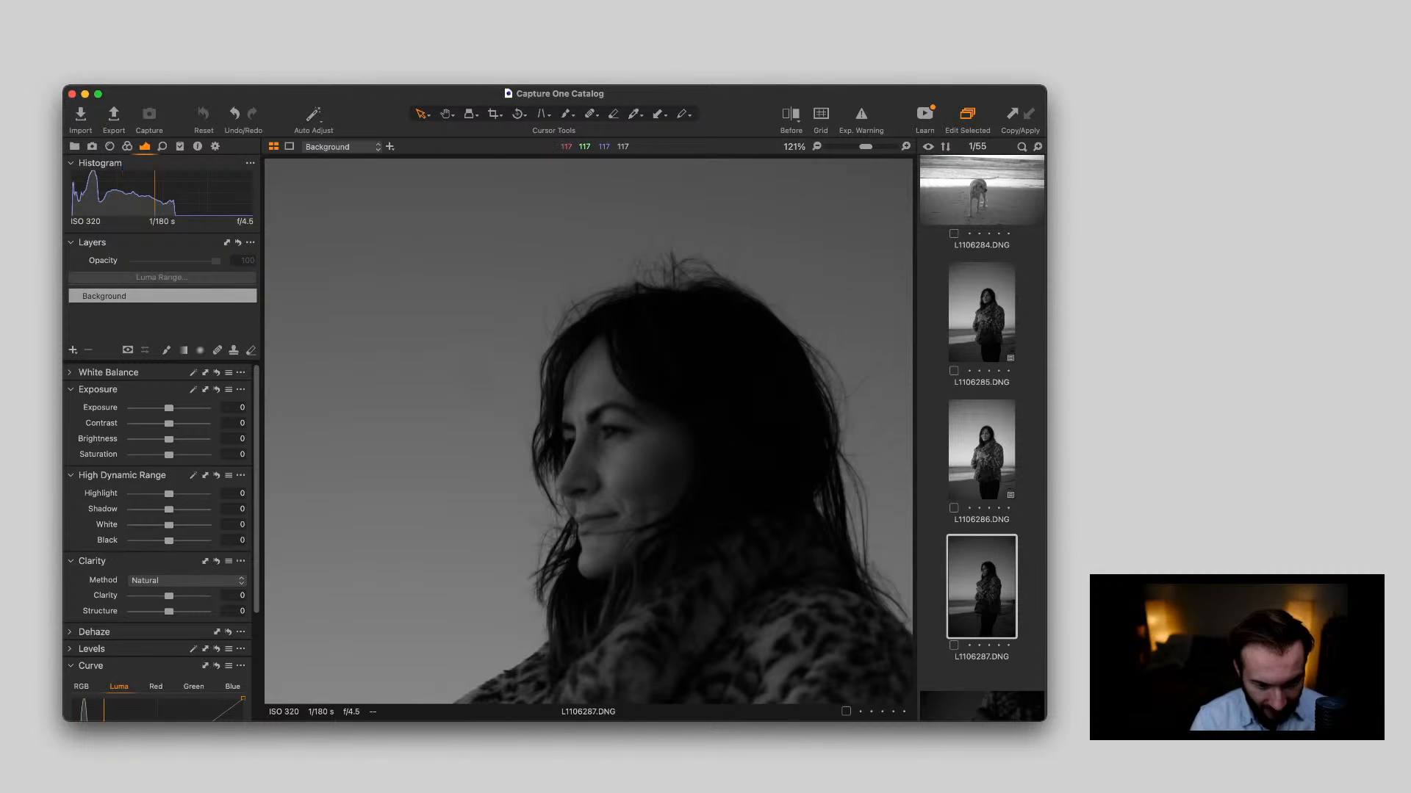
scroll(564, 573, down, 5)
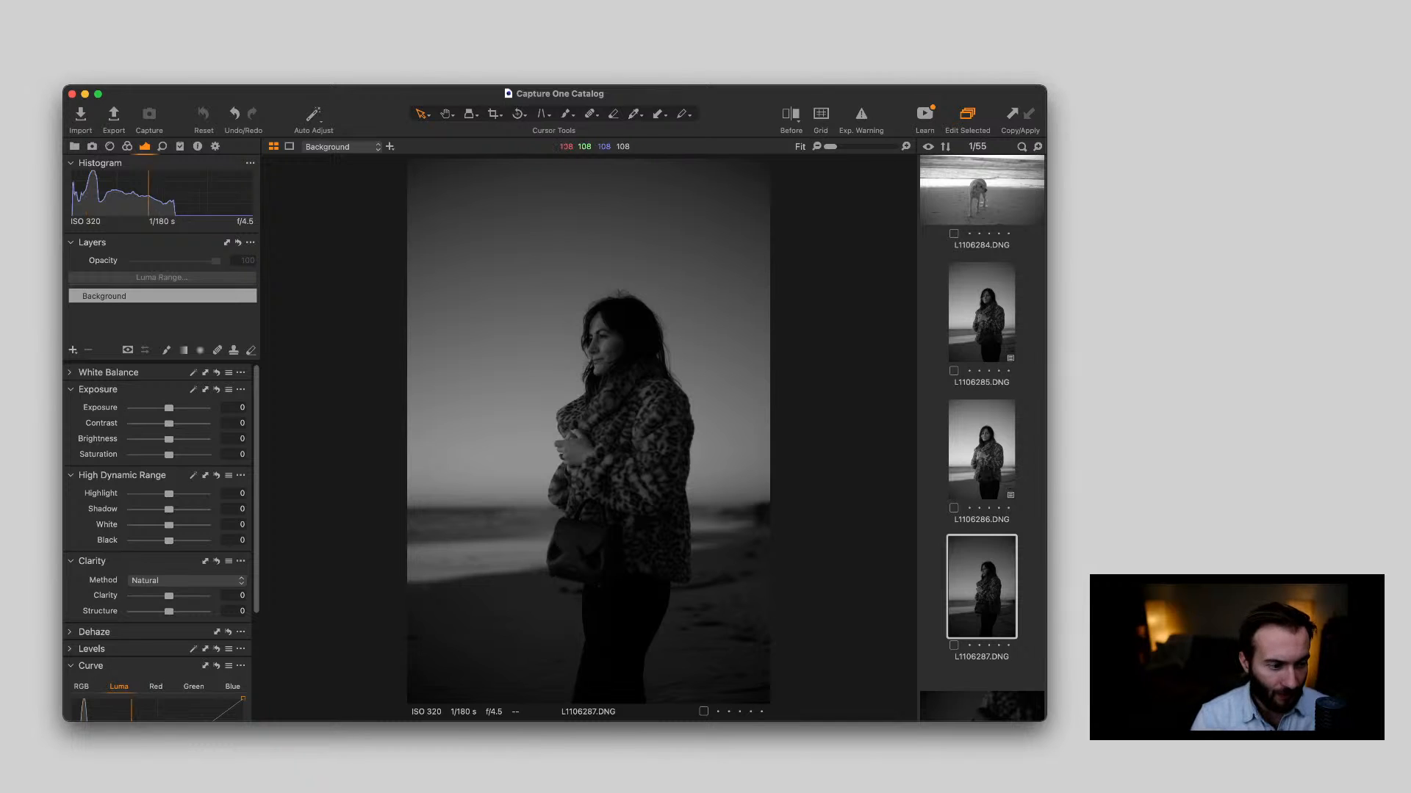
drag(169, 408, 177, 408)
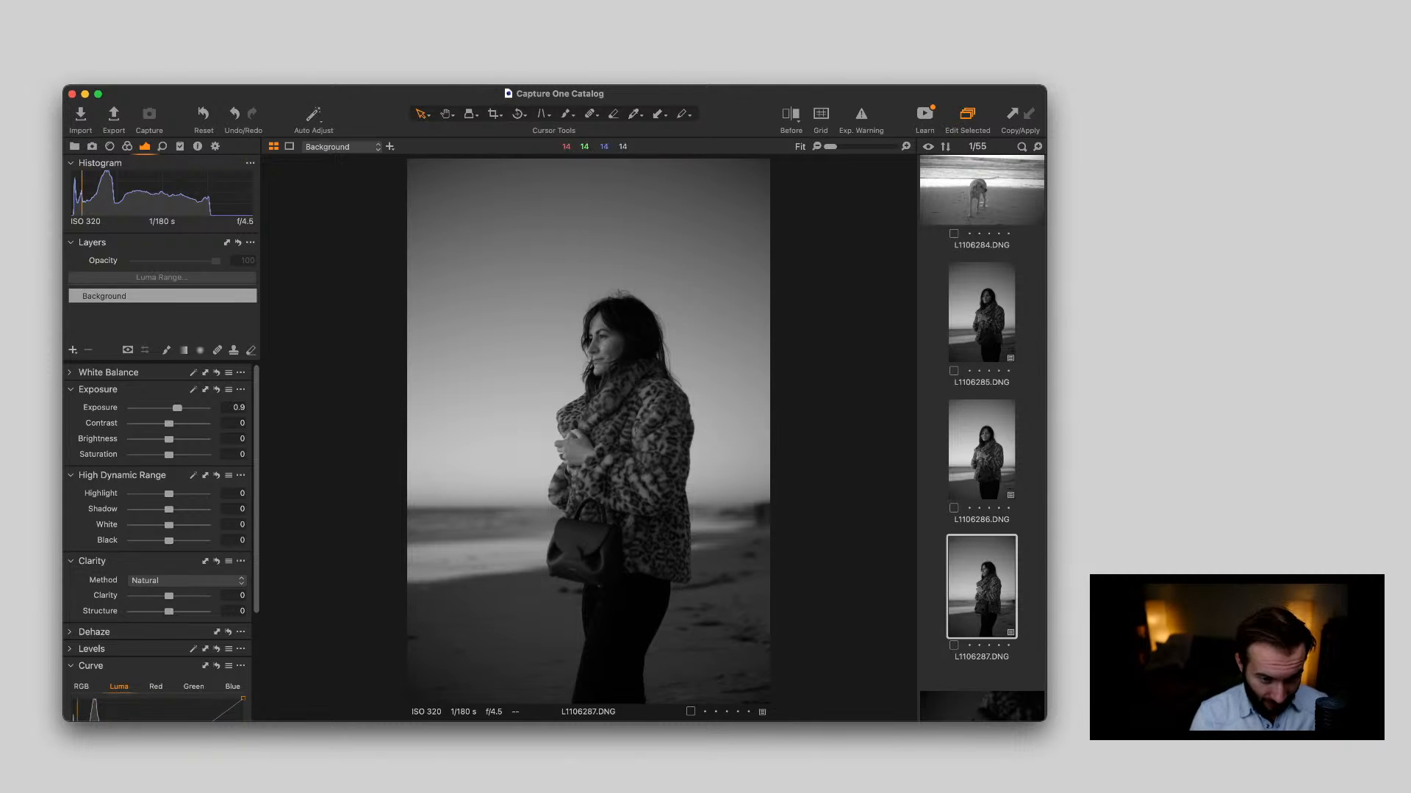
scroll(597, 348, up, 5)
scroll(596, 348, up, 2)
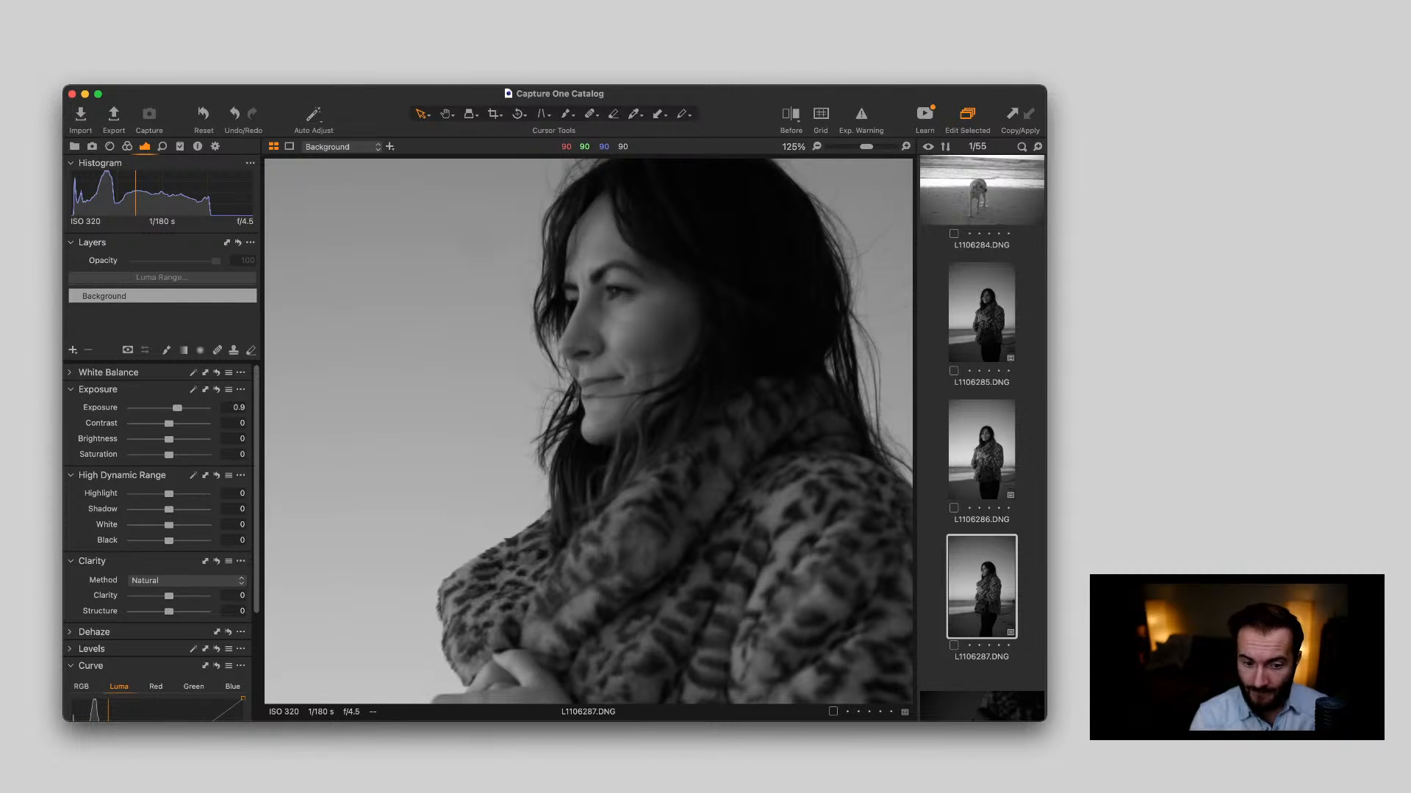
scroll(597, 347, down, 7)
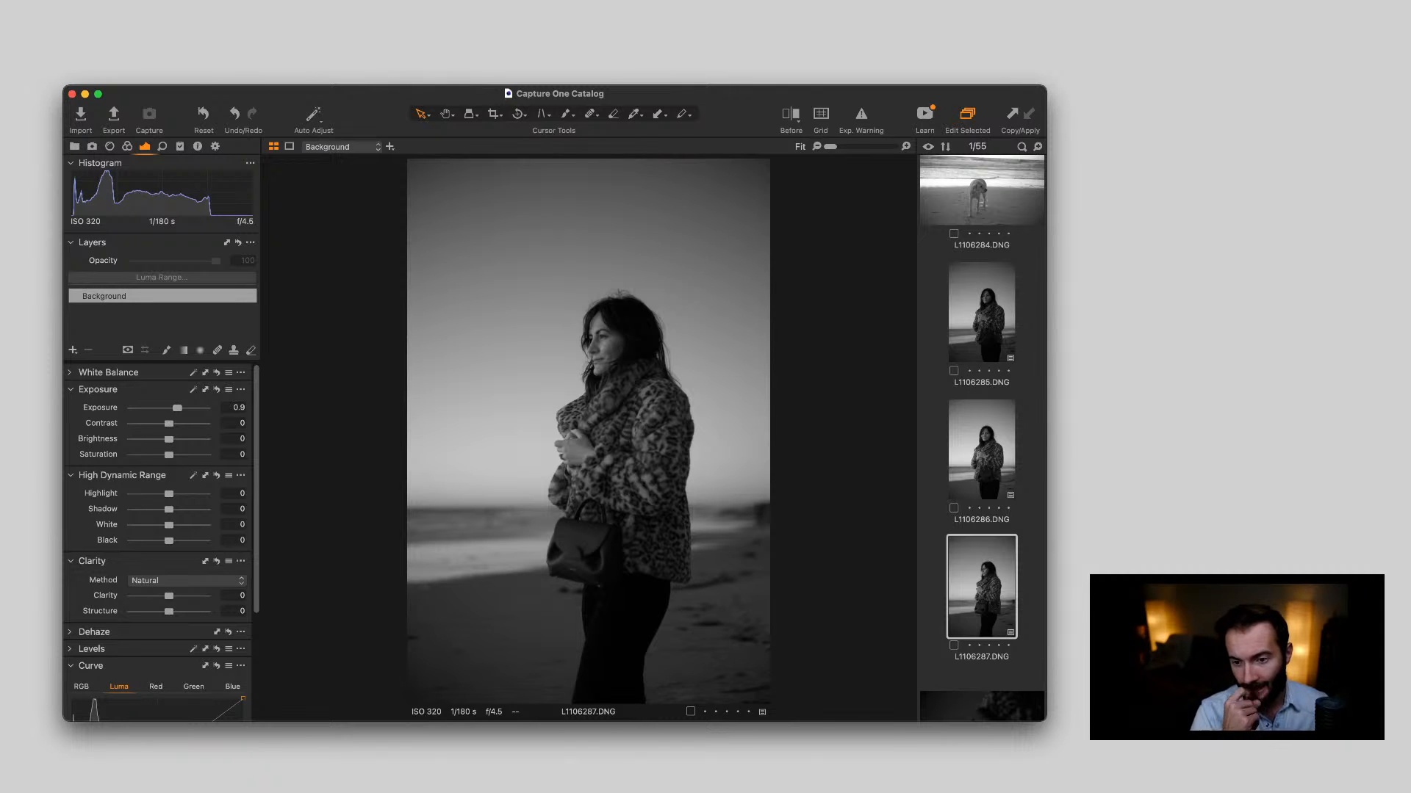
Delete the handbag photos L1106288.DNG and L1106289.DNG, checking the bag in L1106289.DNG close up before removing it
scroll(982, 438, down, 5)
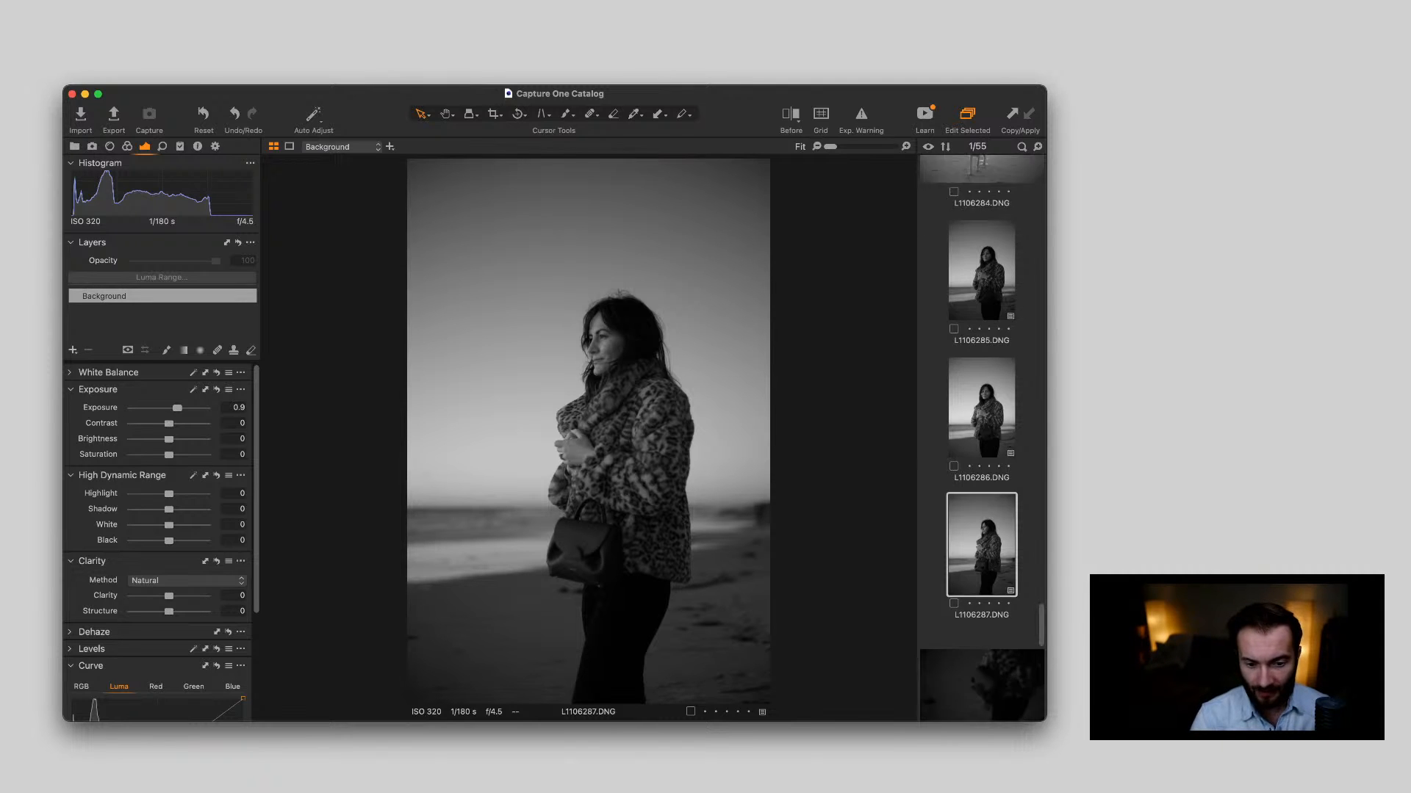
click(981, 466)
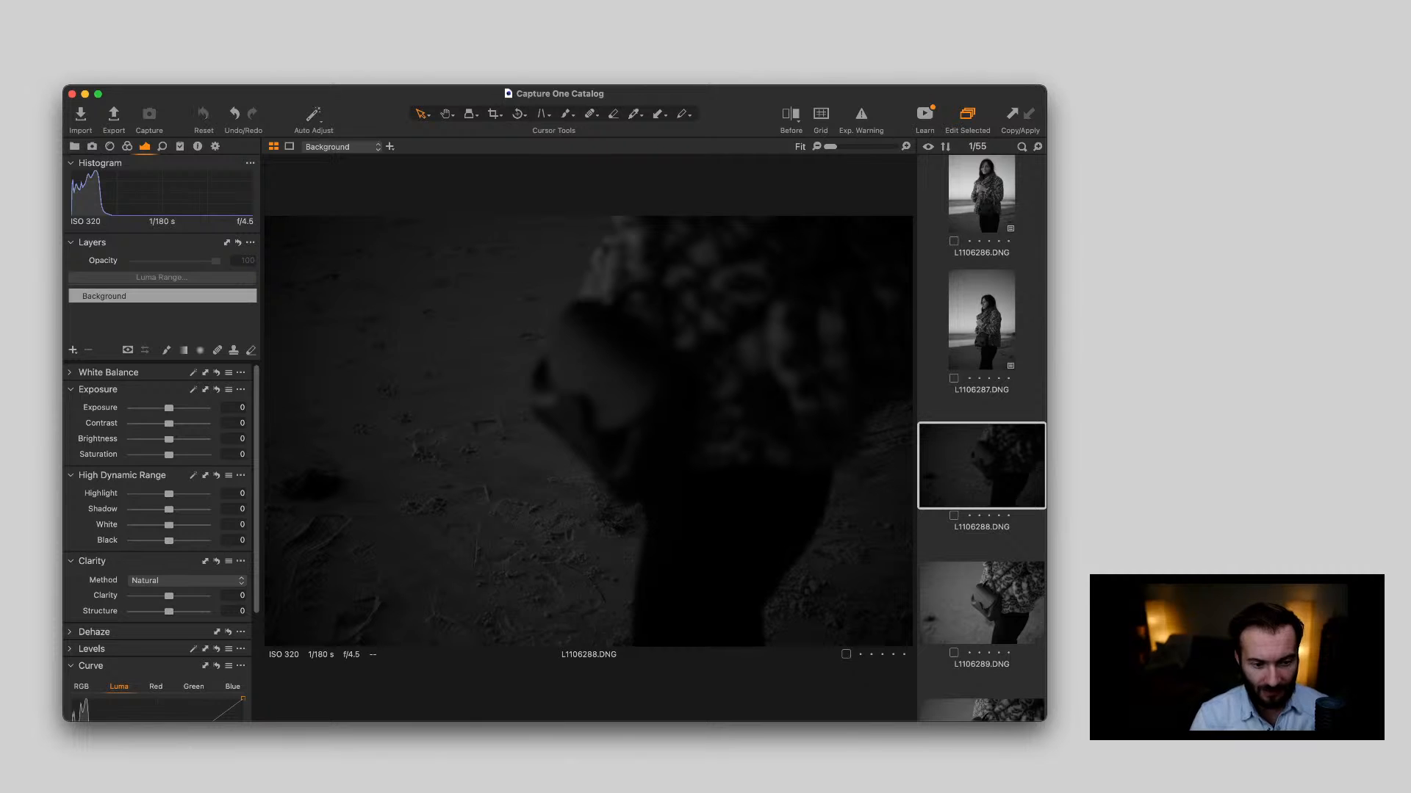
key(BackSpace)
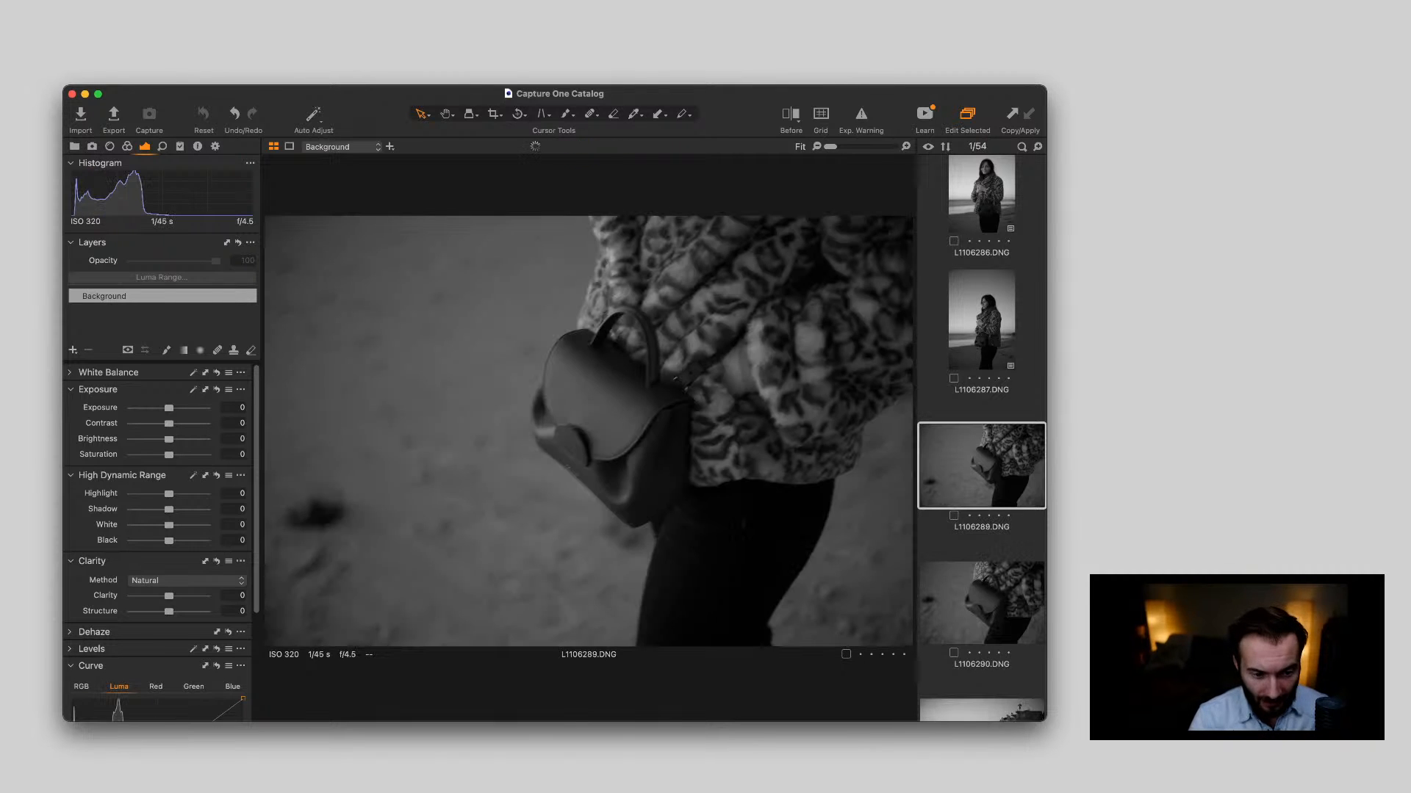
double_click(677, 443)
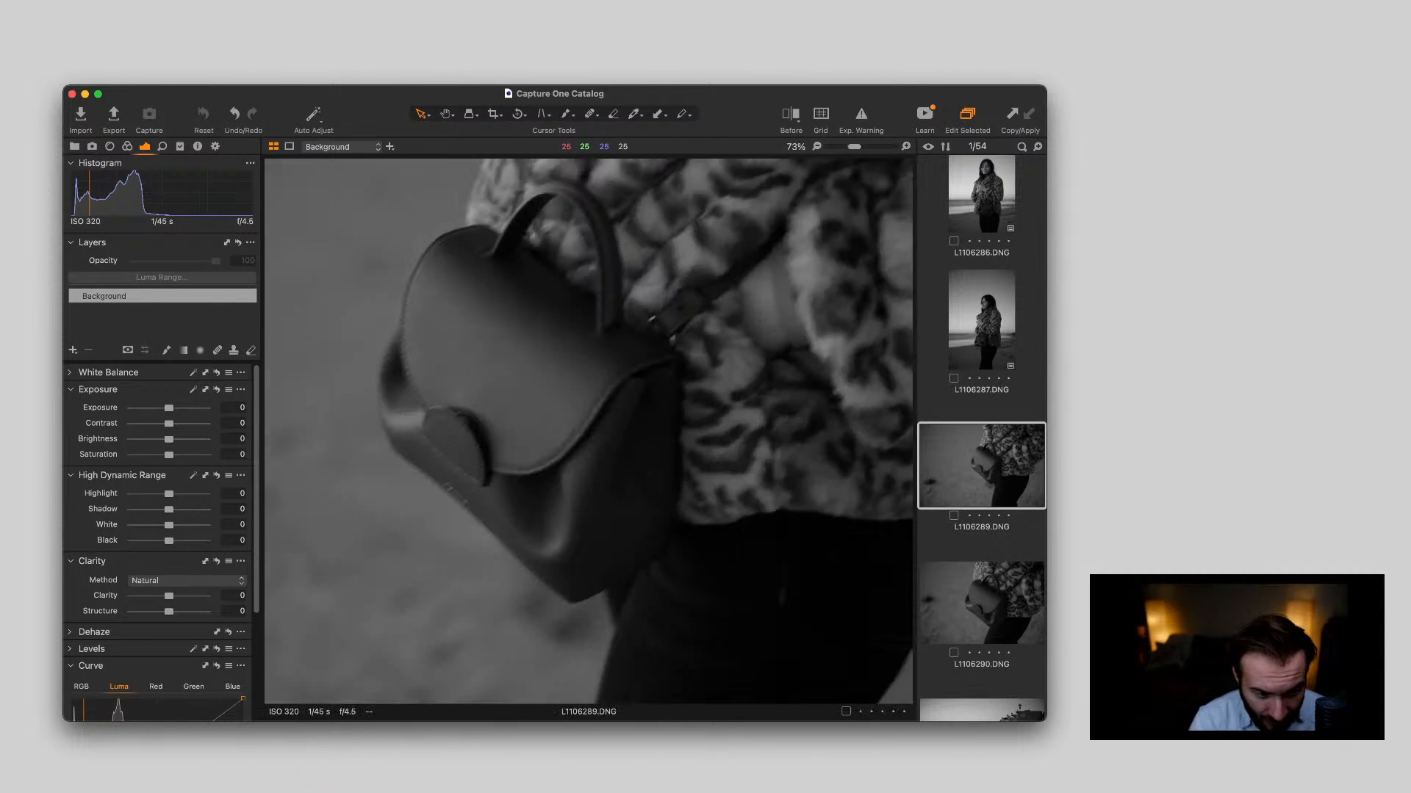
double_click(678, 443)
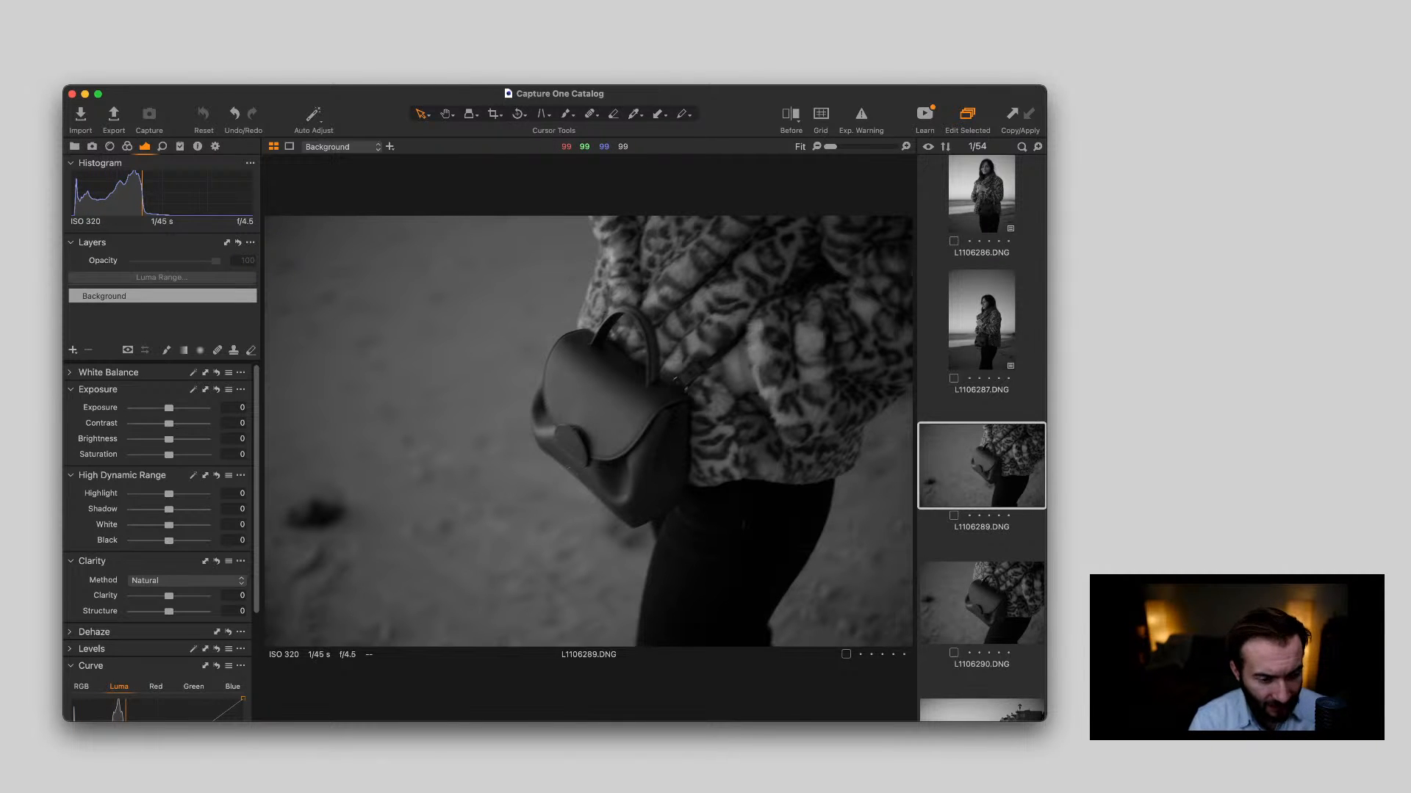
key(BackSpace)
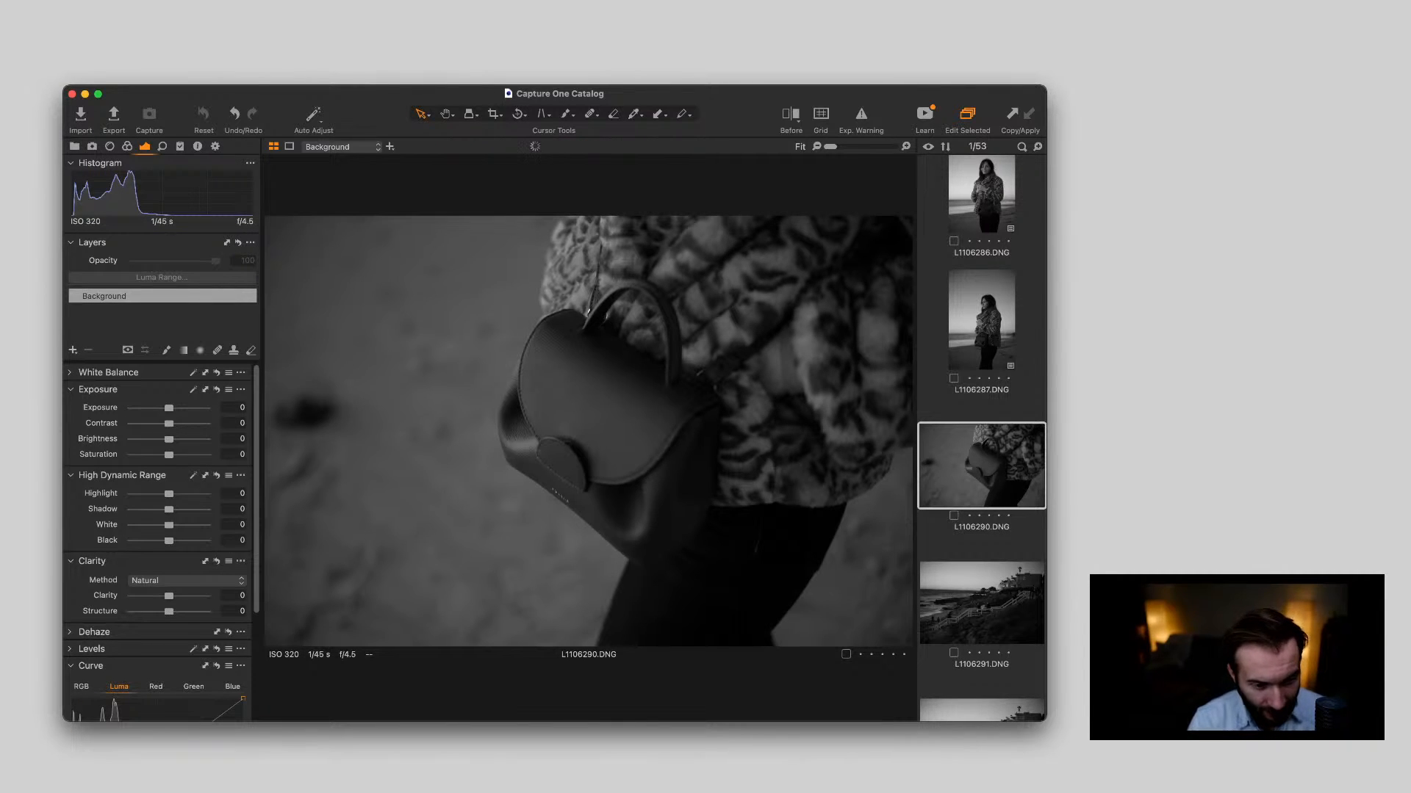
Inspect the handbag's stitching in L1106290.DNG close up, glance at L1106291.DNG and return to the handbag photo
double_click(576, 442)
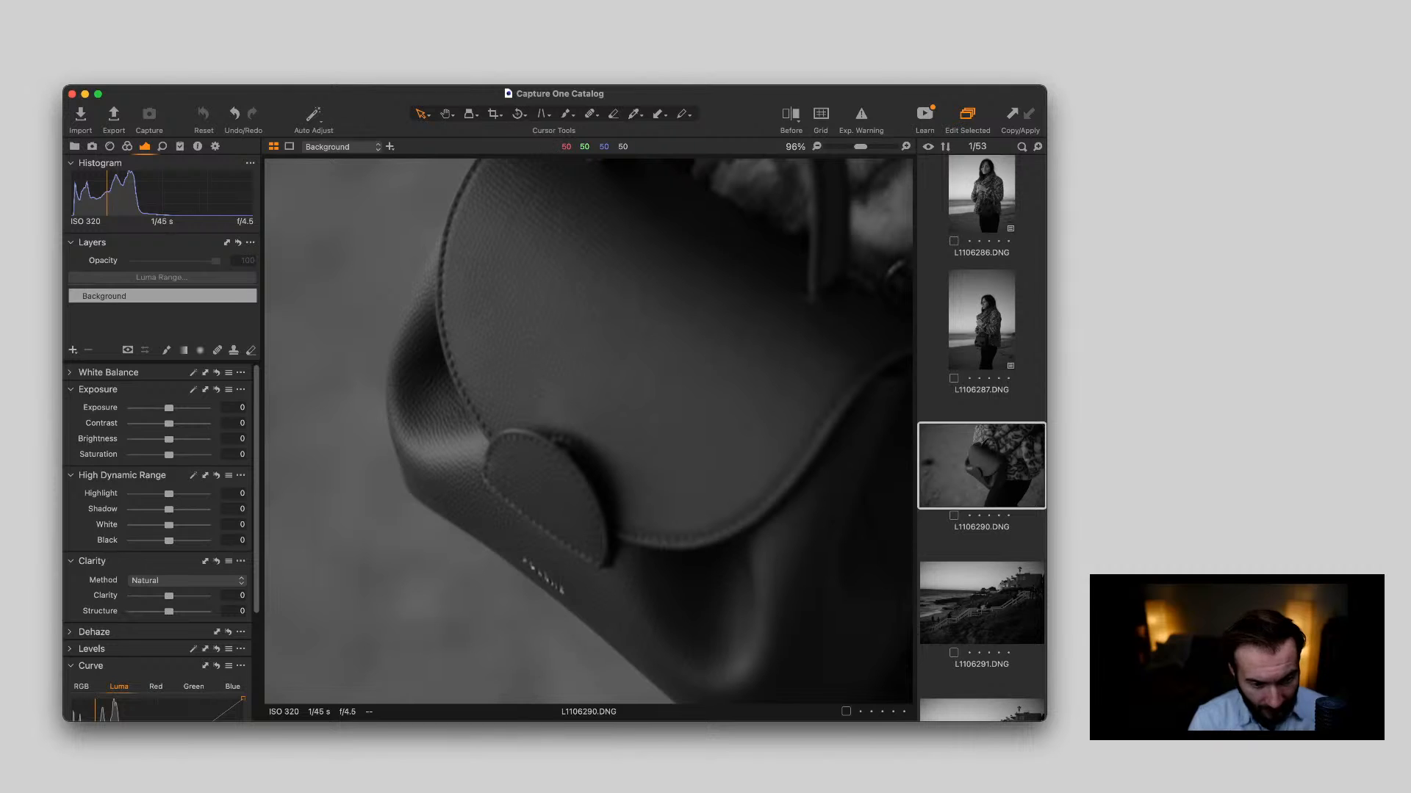
double_click(576, 441)
key(Down)
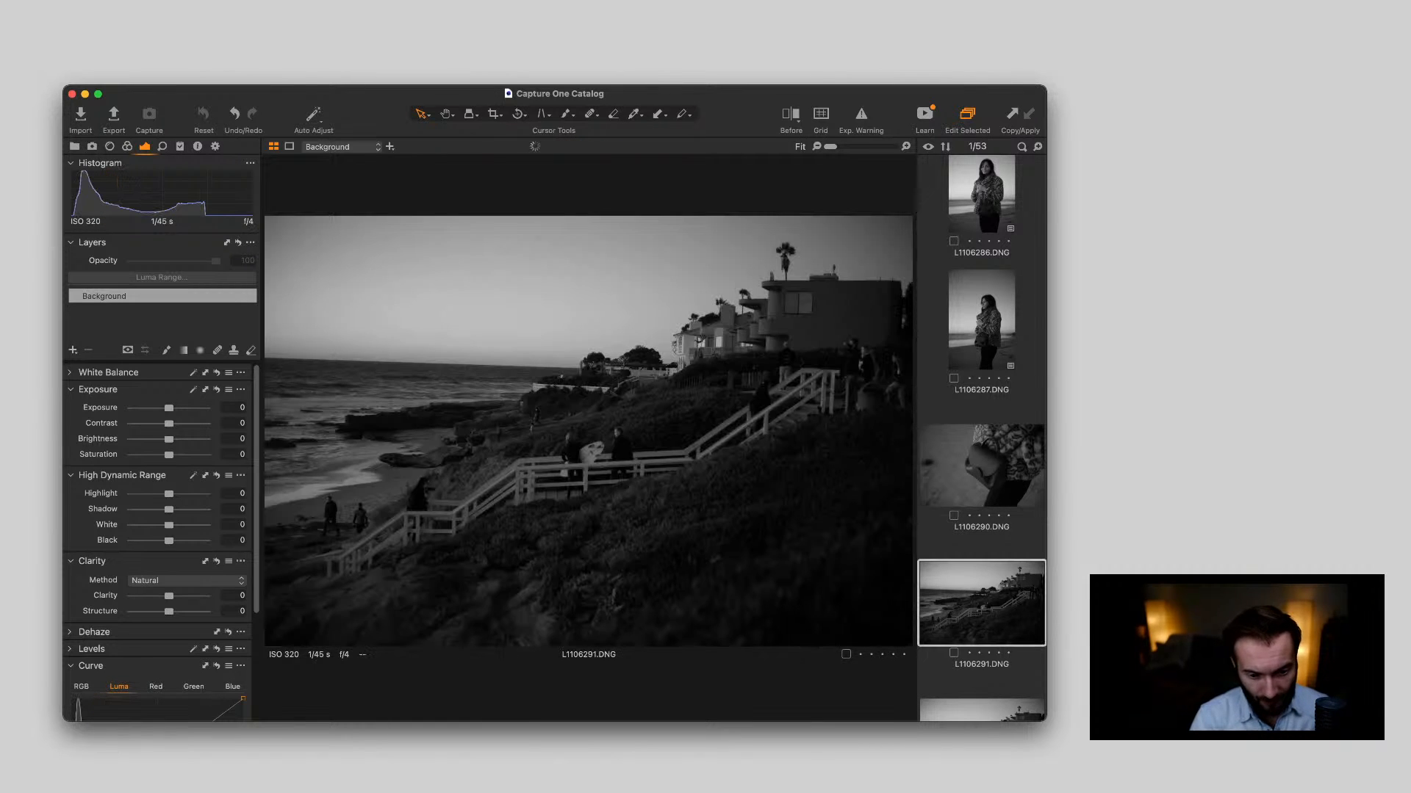
key(Up)
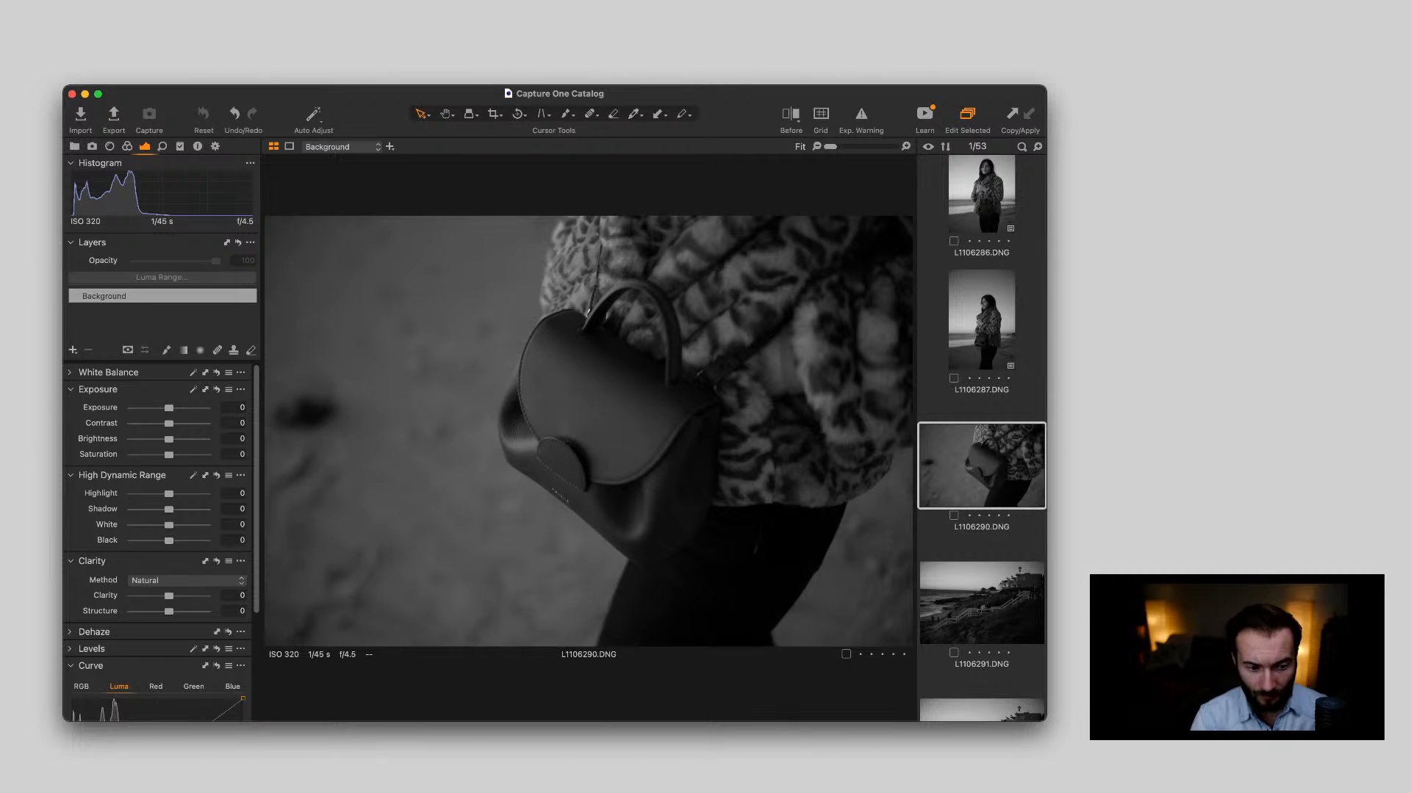
Review the coastal photos through L1106294.DNG and examine the photographer and surfers in L1106294.DNG close up
key(Down)
key(Down)
key(Down)
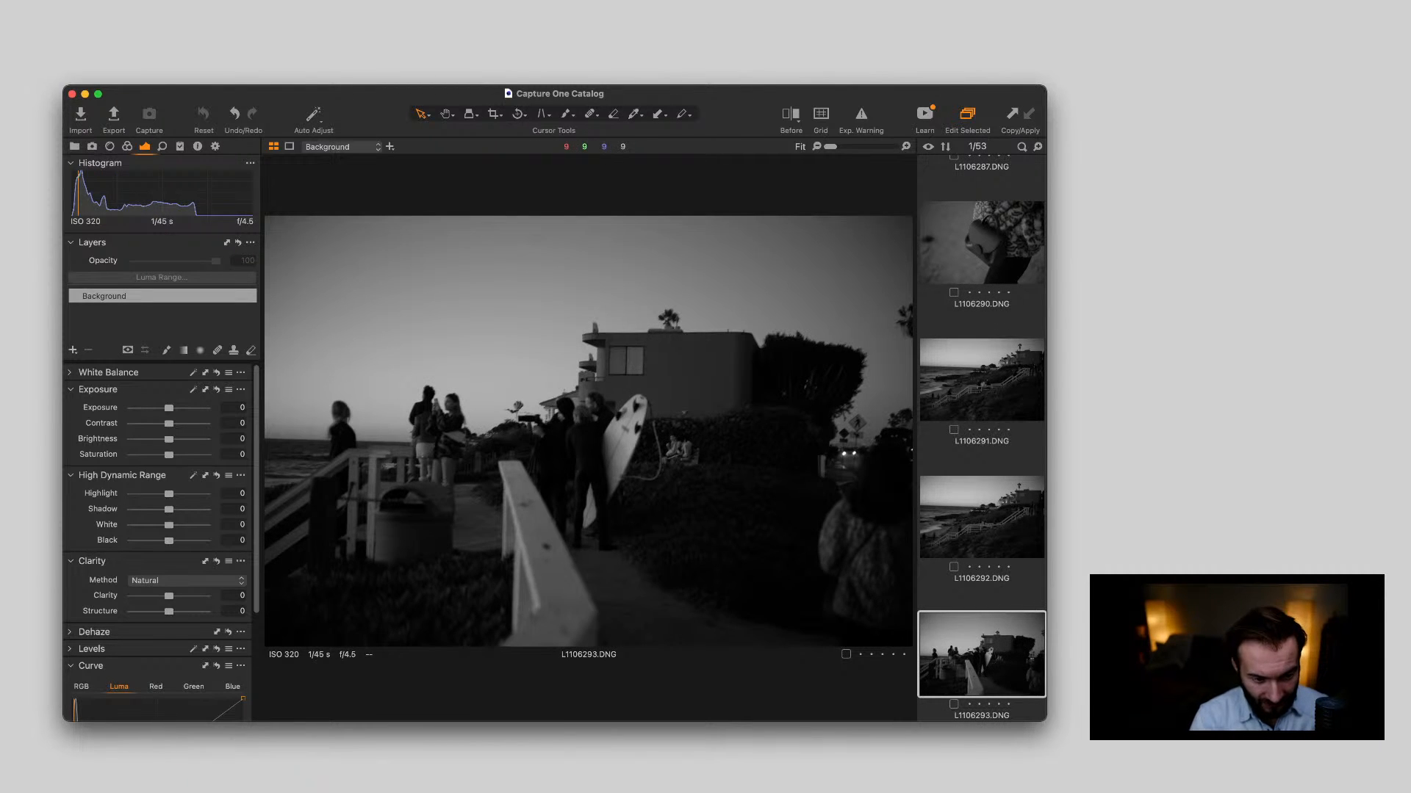
key(Down)
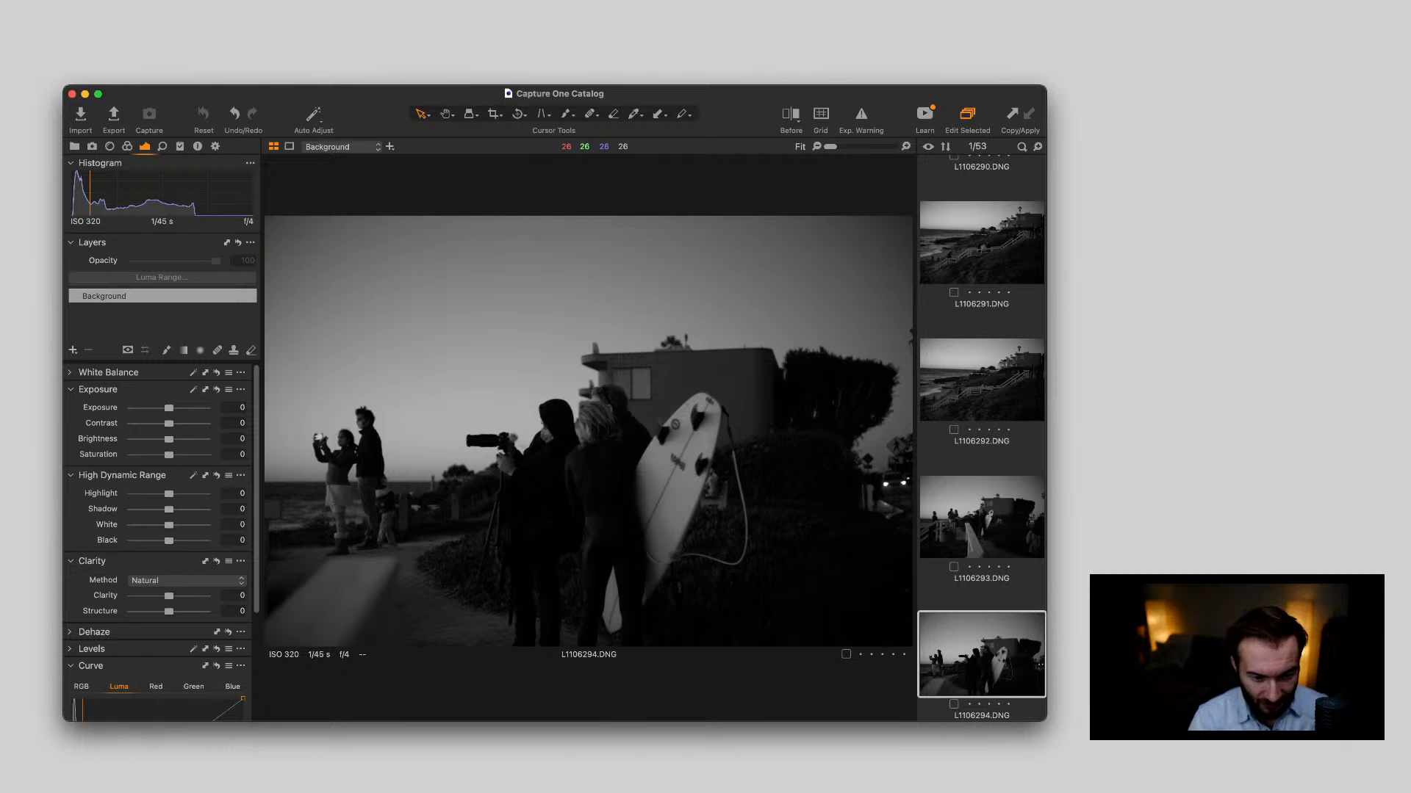
scroll(549, 429, up, 5)
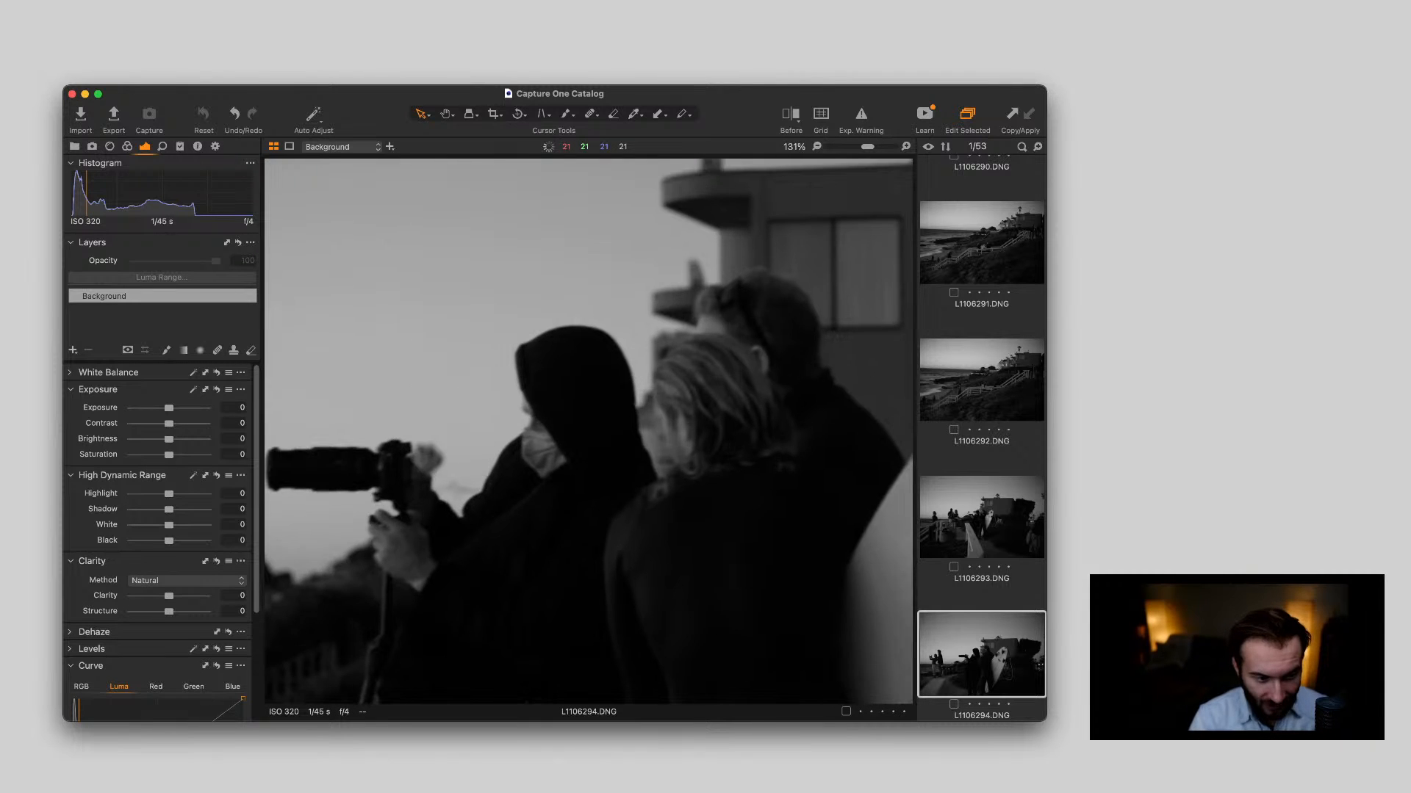
scroll(549, 429, down, 1)
scroll(549, 429, down, 5)
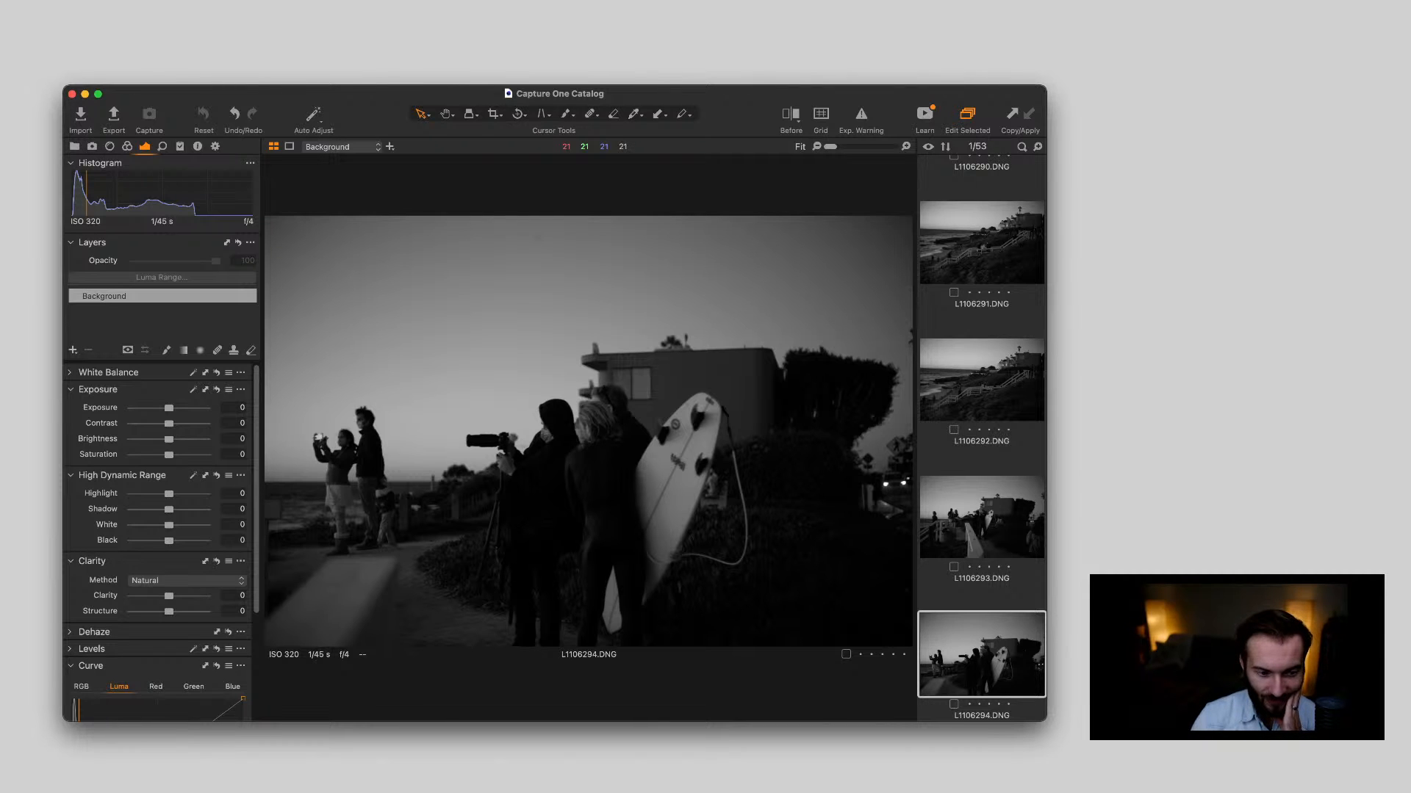
View L1106295.DNG and browse back through the earlier beach photos to the overexposed group shot L1106238.DNG
key(Right)
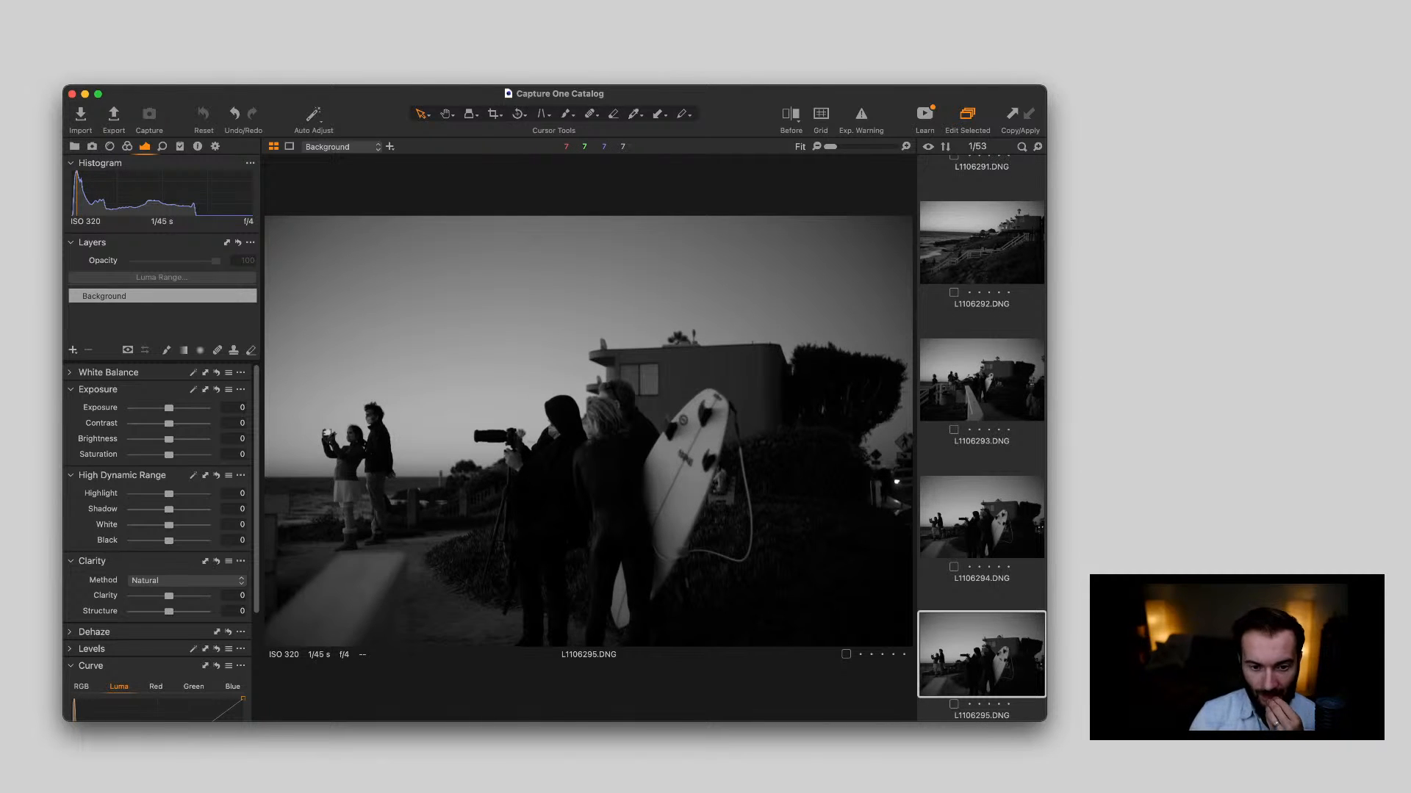
key(Left)
key(Left)
key(Left)
key(Left)
key(Left)
key(Left)
key(Left)
key(Left)
key(Left)
key(Left)
key(Left)
key(Left)
key(Left)
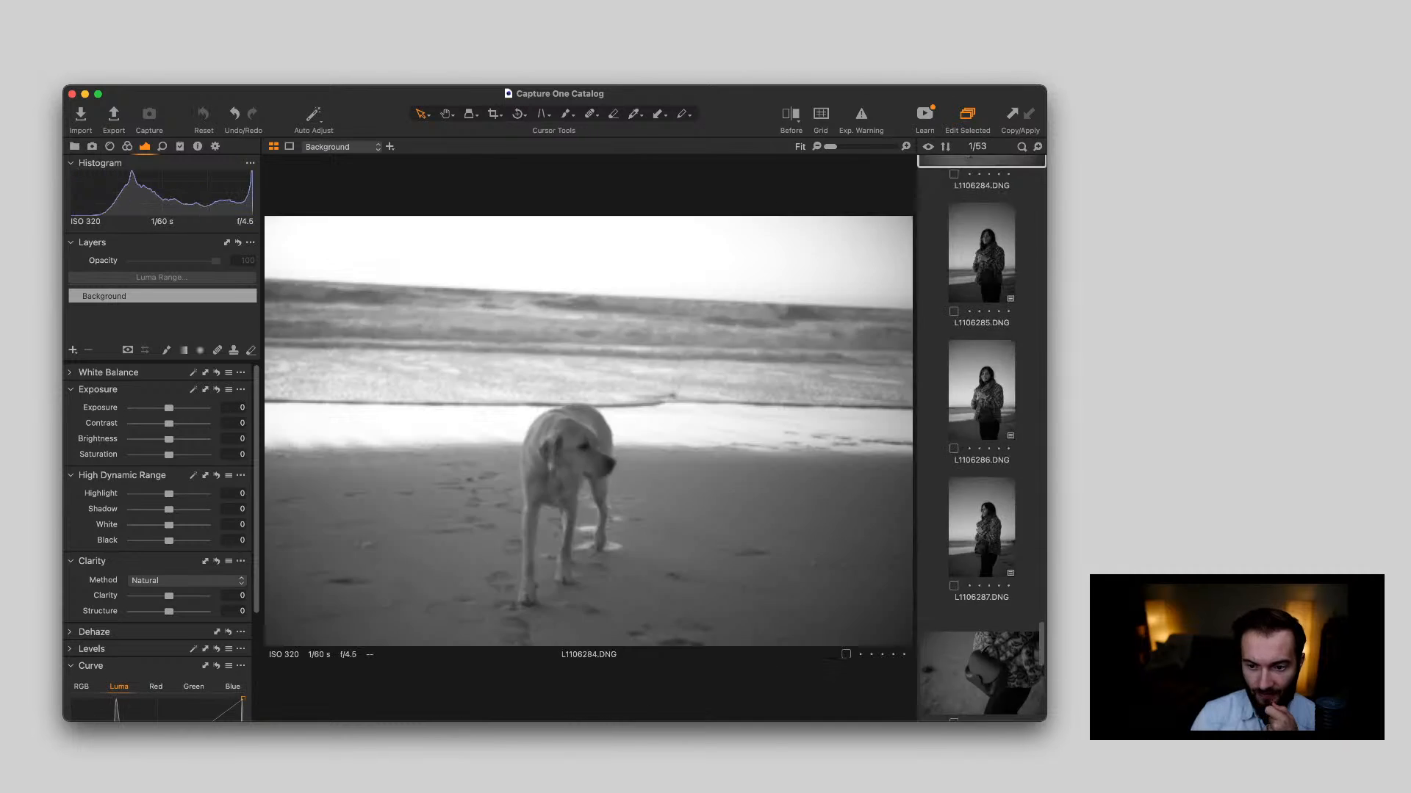
key(Left)
key(Left)
key(Left)
key(Left)
key(Left)
key(Left)
key(Left)
key(Left)
key(Left)
key(Left)
key(Left)
key(Left)
key(Left)
key(Left)
key(Left)
key(Left)
key(Left)
key(Left)
key(Left)
key(Left)
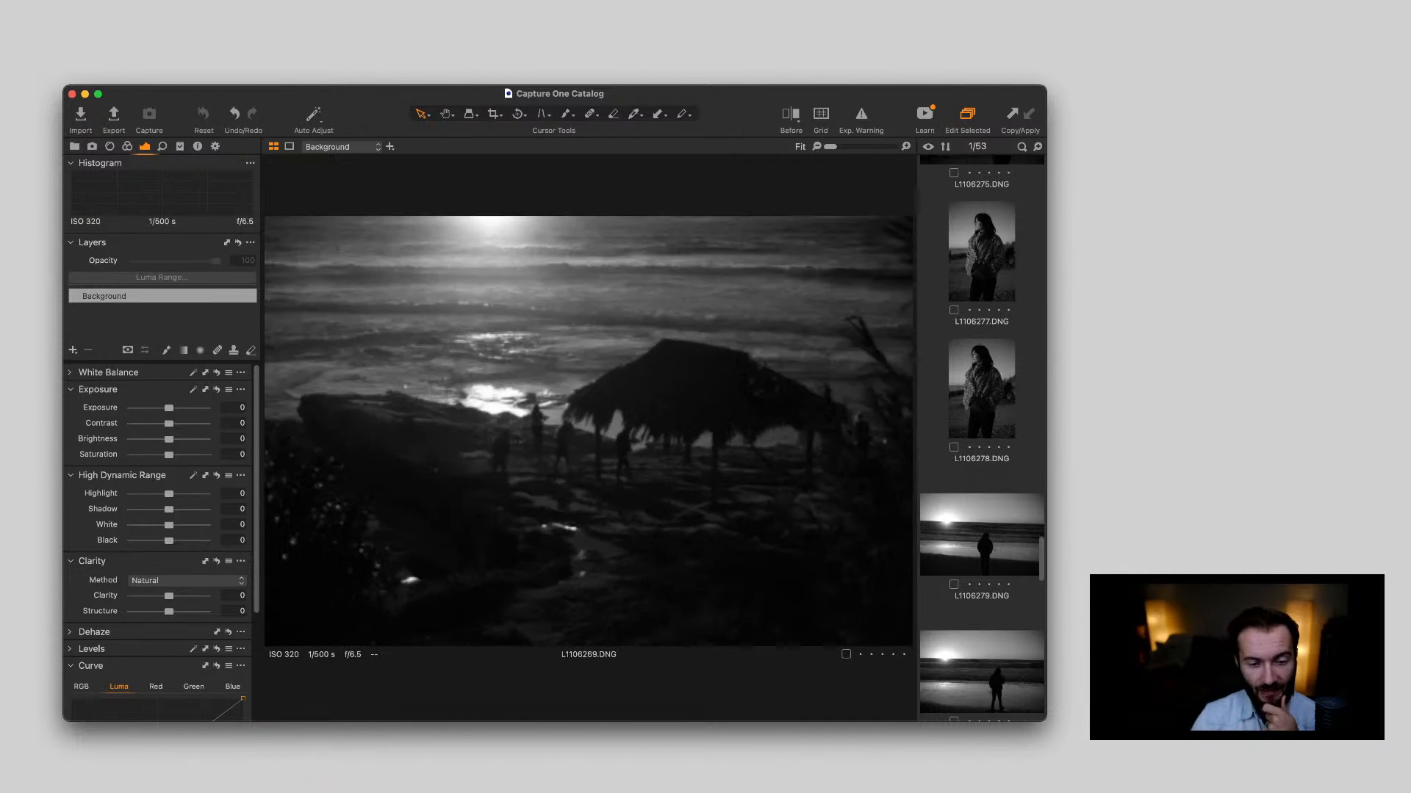
key(Left)
key(Left)
key(Left)
key(Left)
key(Left)
key(Left)
key(Left)
key(Left)
key(Left)
key(Left)
key(Left)
key(Left)
key(Left)
key(Left)
key(Left)
key(Left)
key(Left)
key(Left)
key(Left)
key(Left)
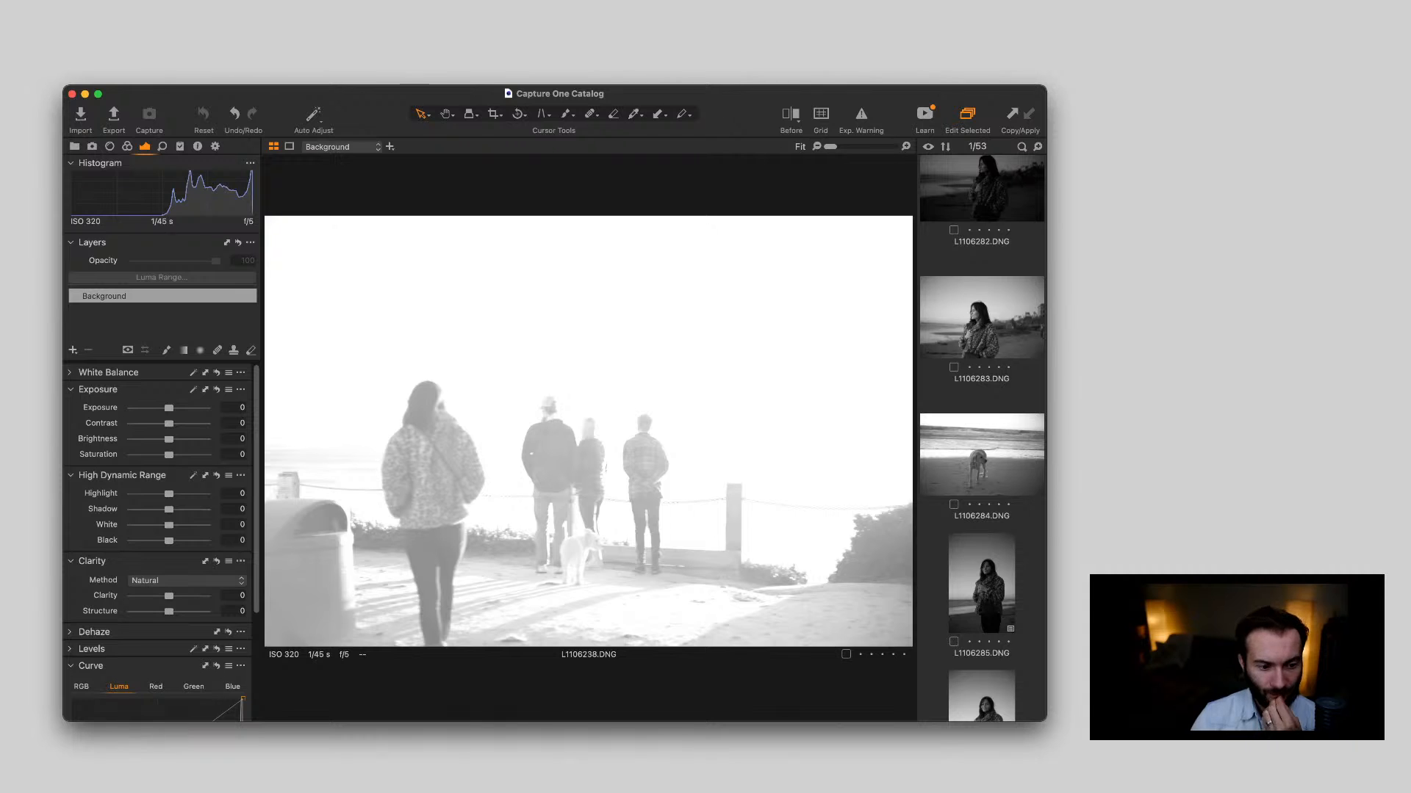
key(super+Tab)
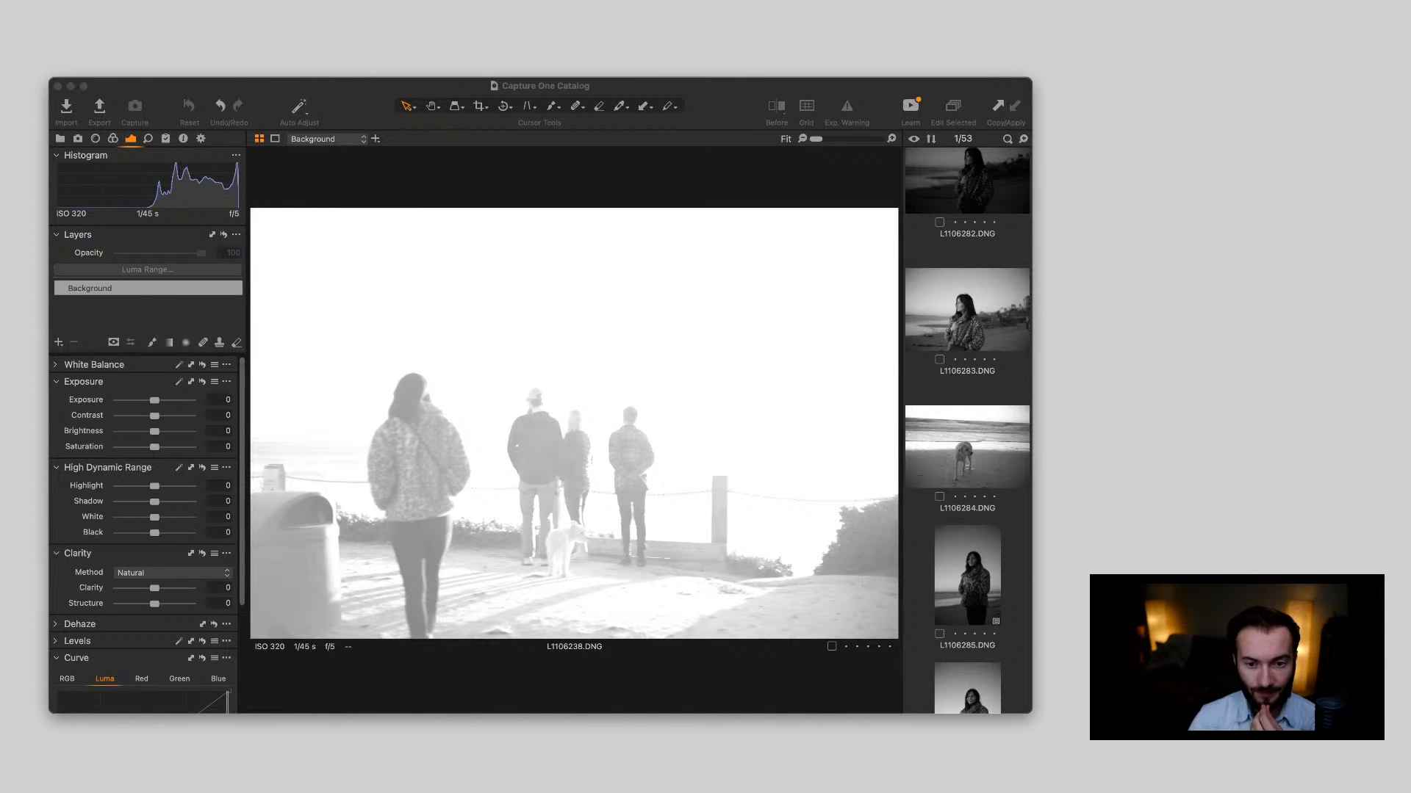
key(super+Tab)
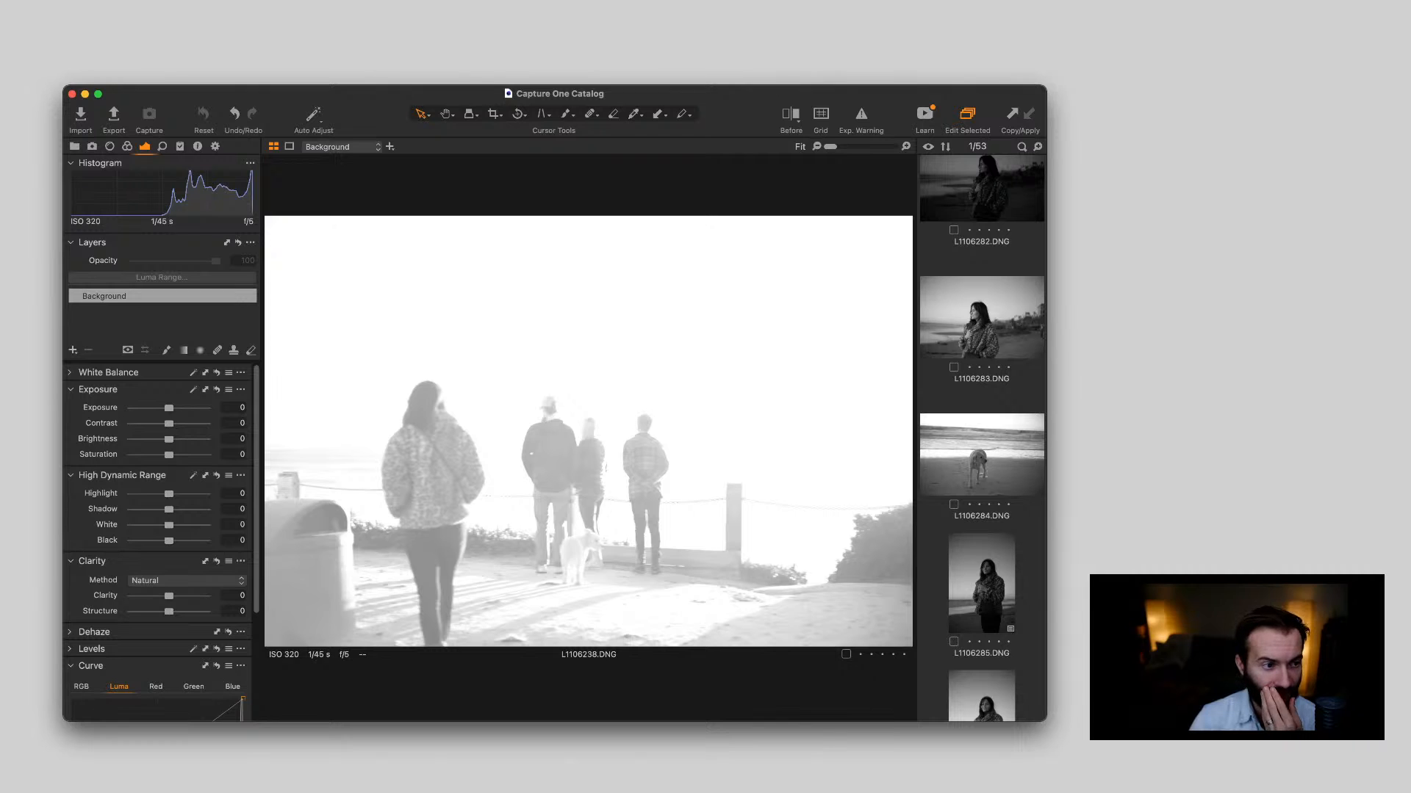
key(super+Tab)
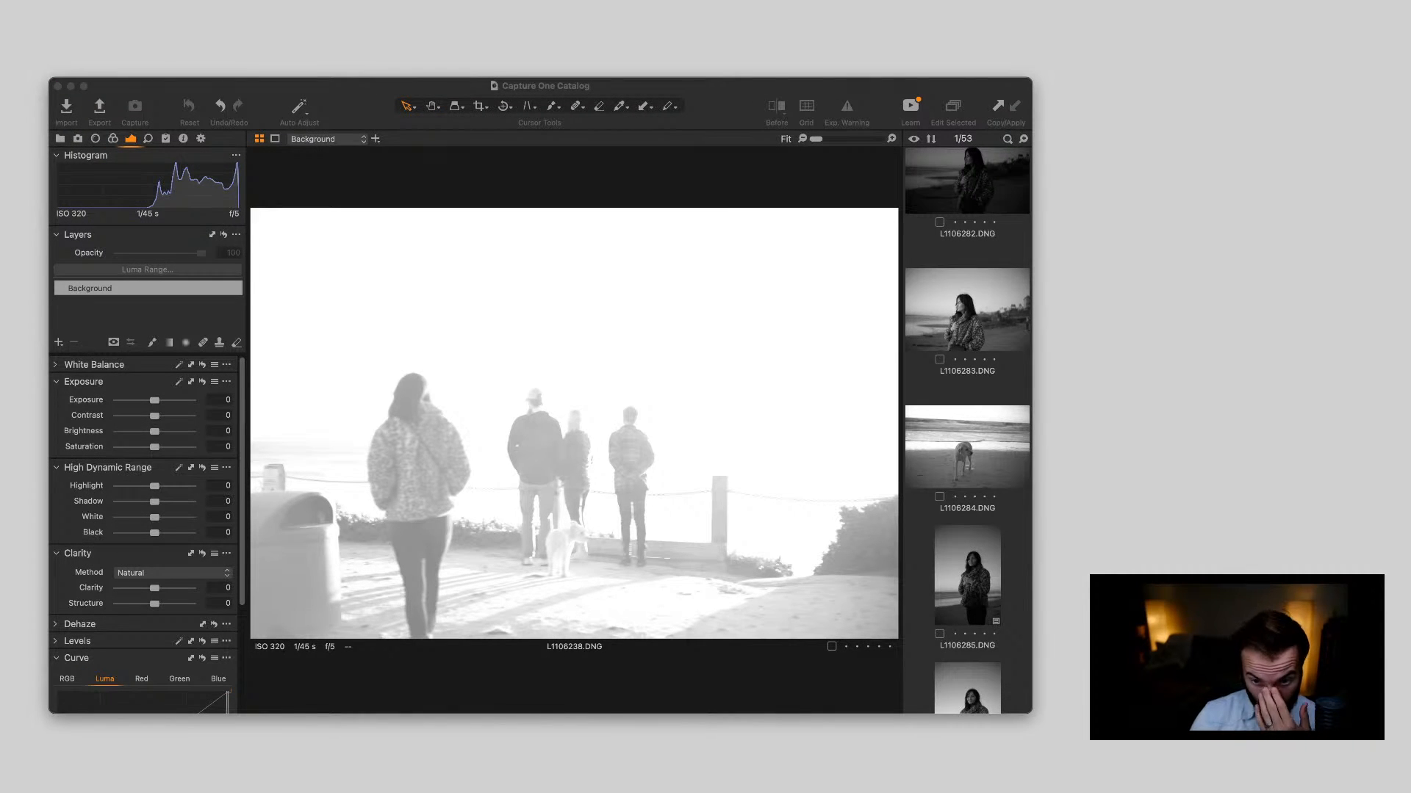
Switch back to Capture One, test L1106238.DNG at an exposure of -4 and bring its exposure back to -0.02
key(super+Tab)
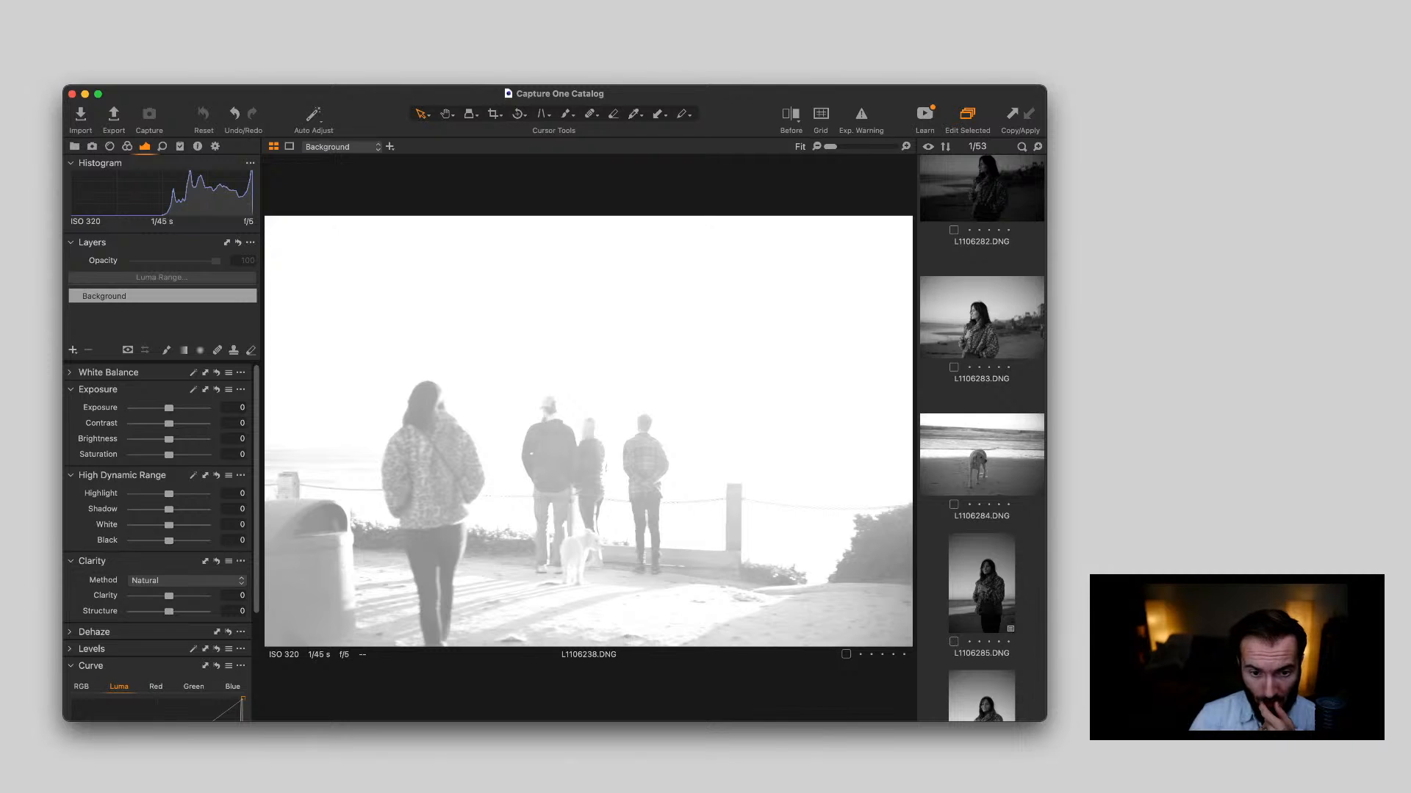
scroll(982, 438, up, 20)
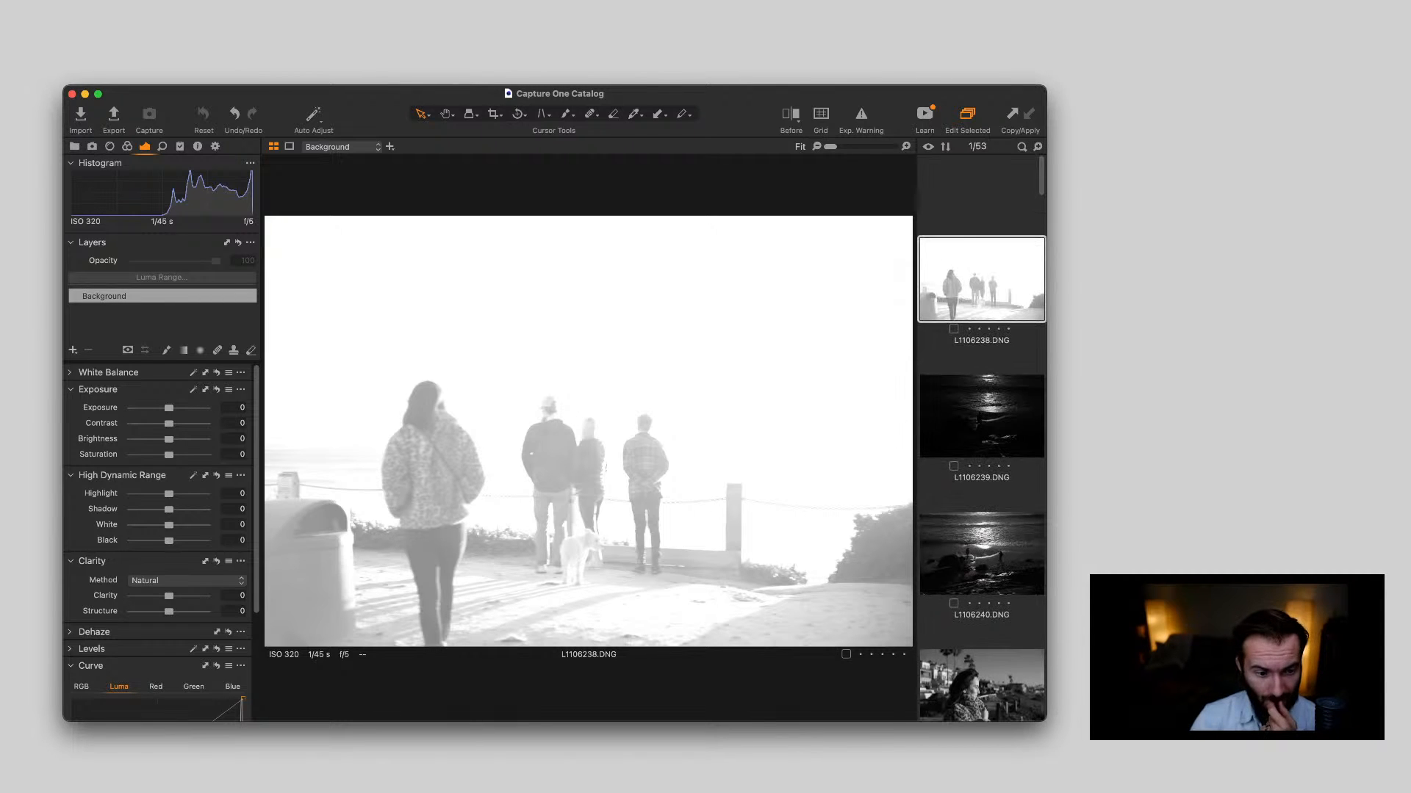
click(982, 355)
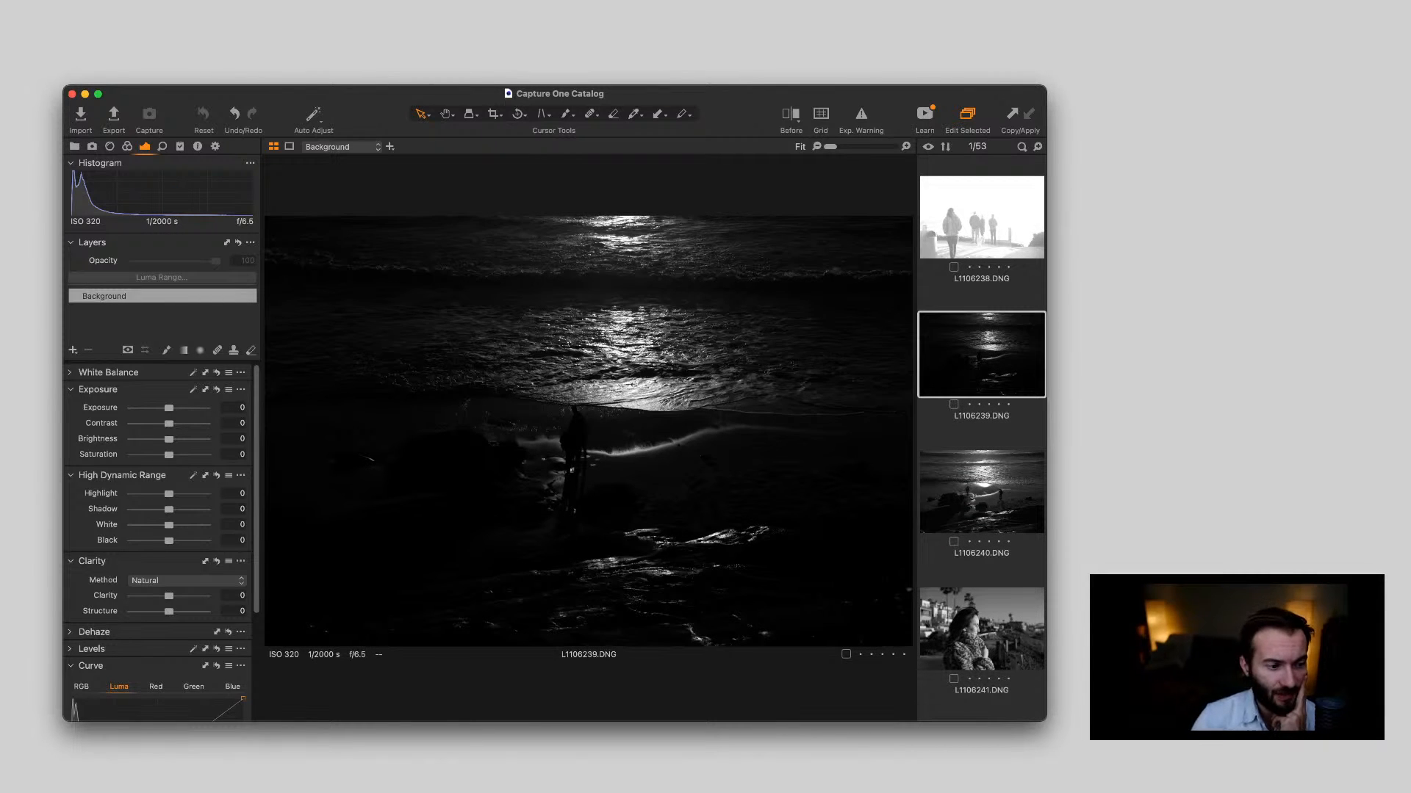
key(Up)
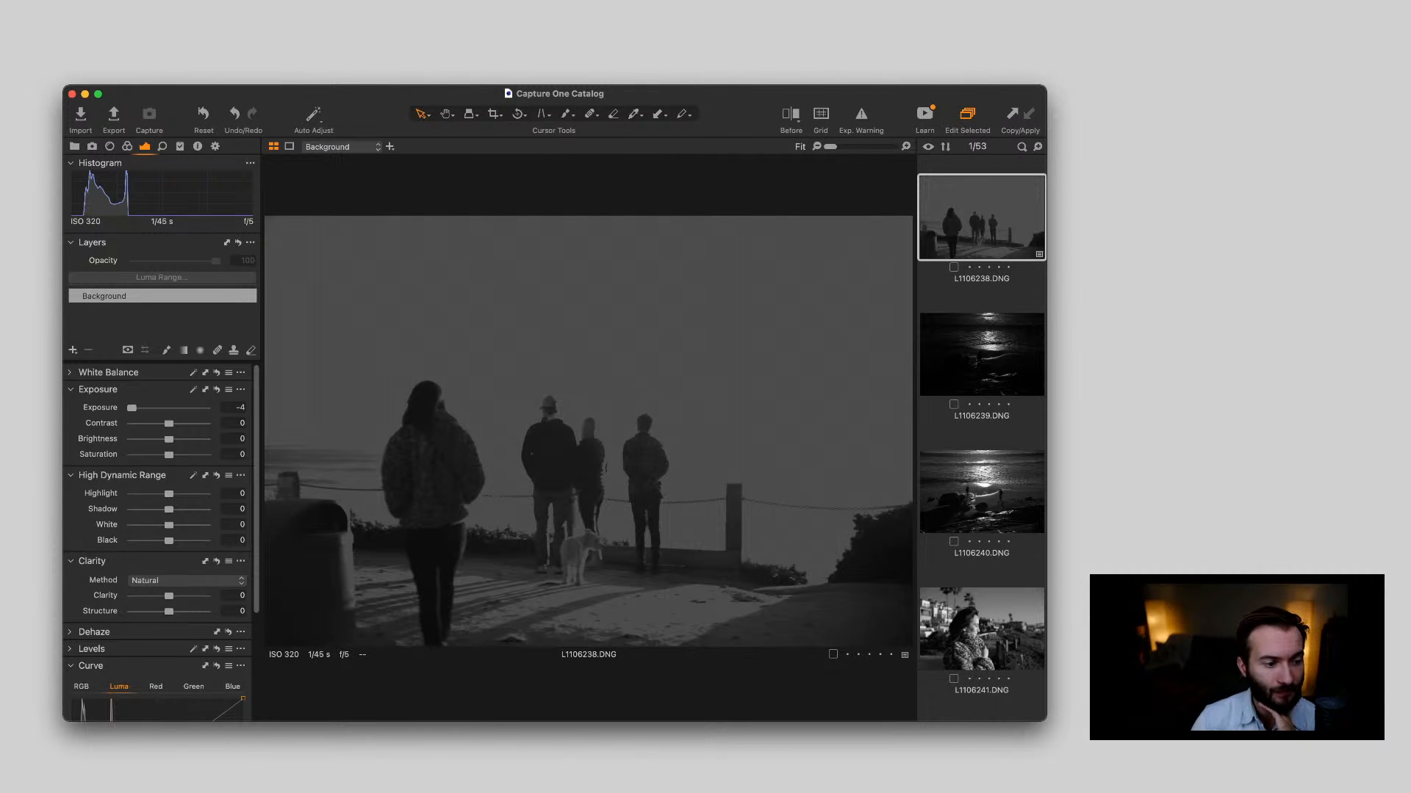
drag(132, 408, 169, 408)
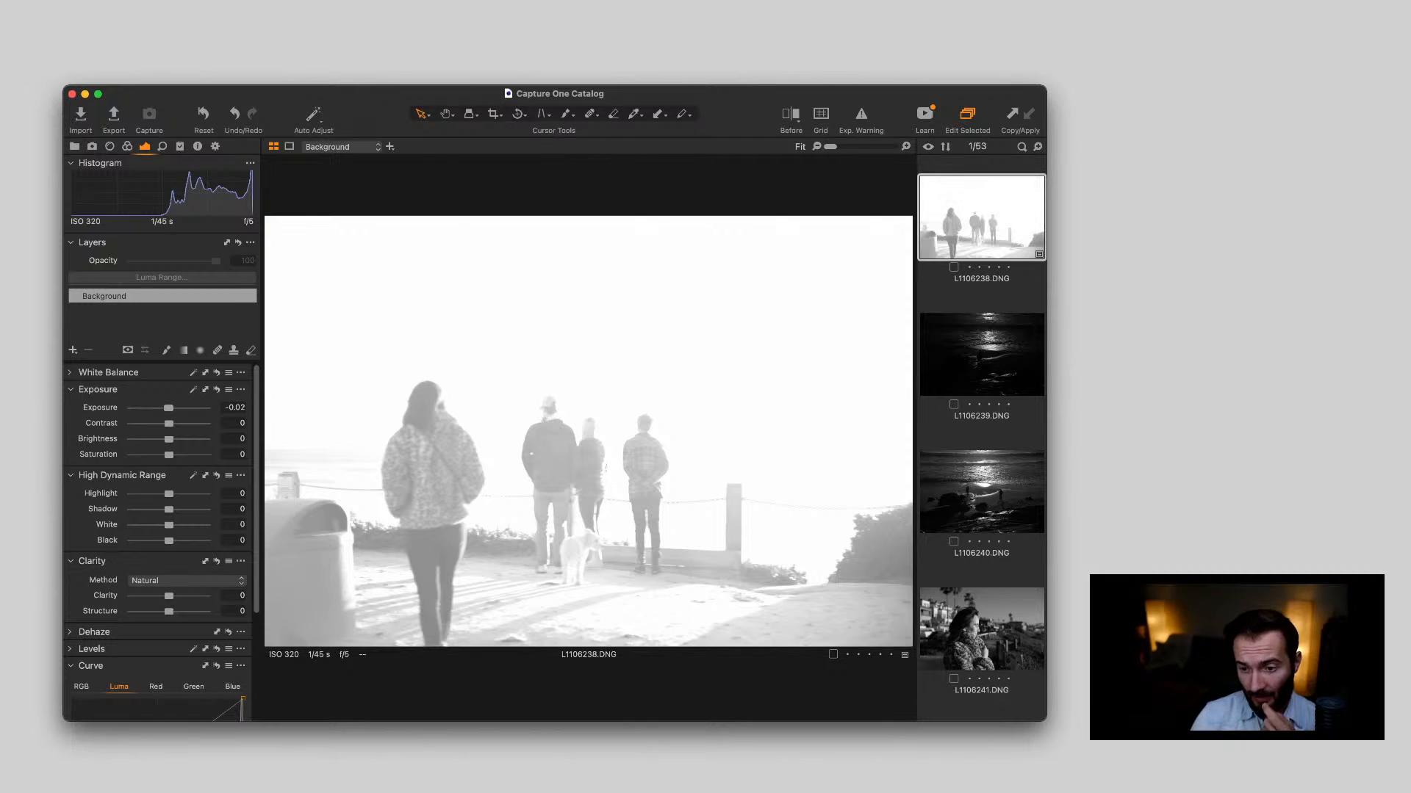
Brighten the dark beach photo L1106239.DNG to an exposure of 1.9 to judge it, and delete it
key(Down)
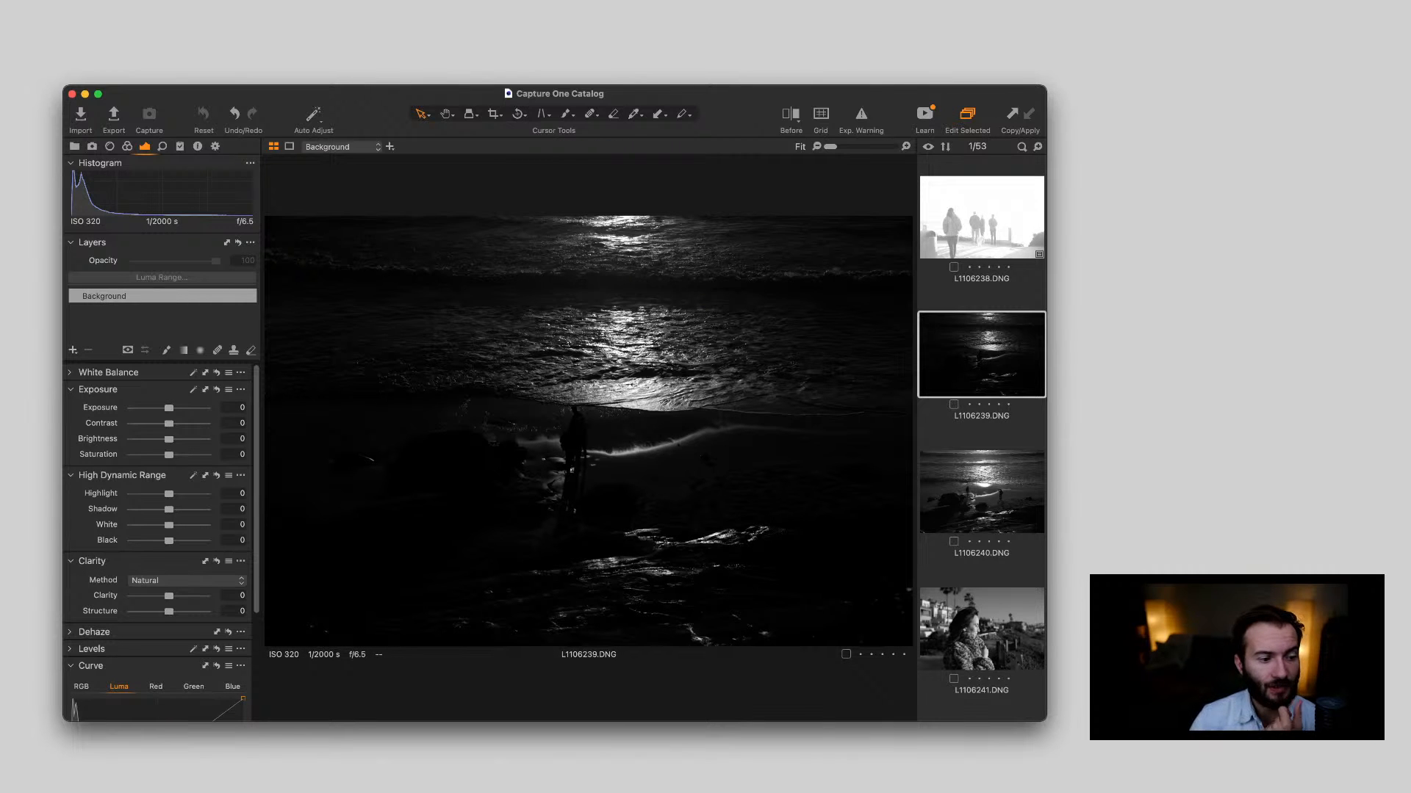
drag(169, 407, 187, 408)
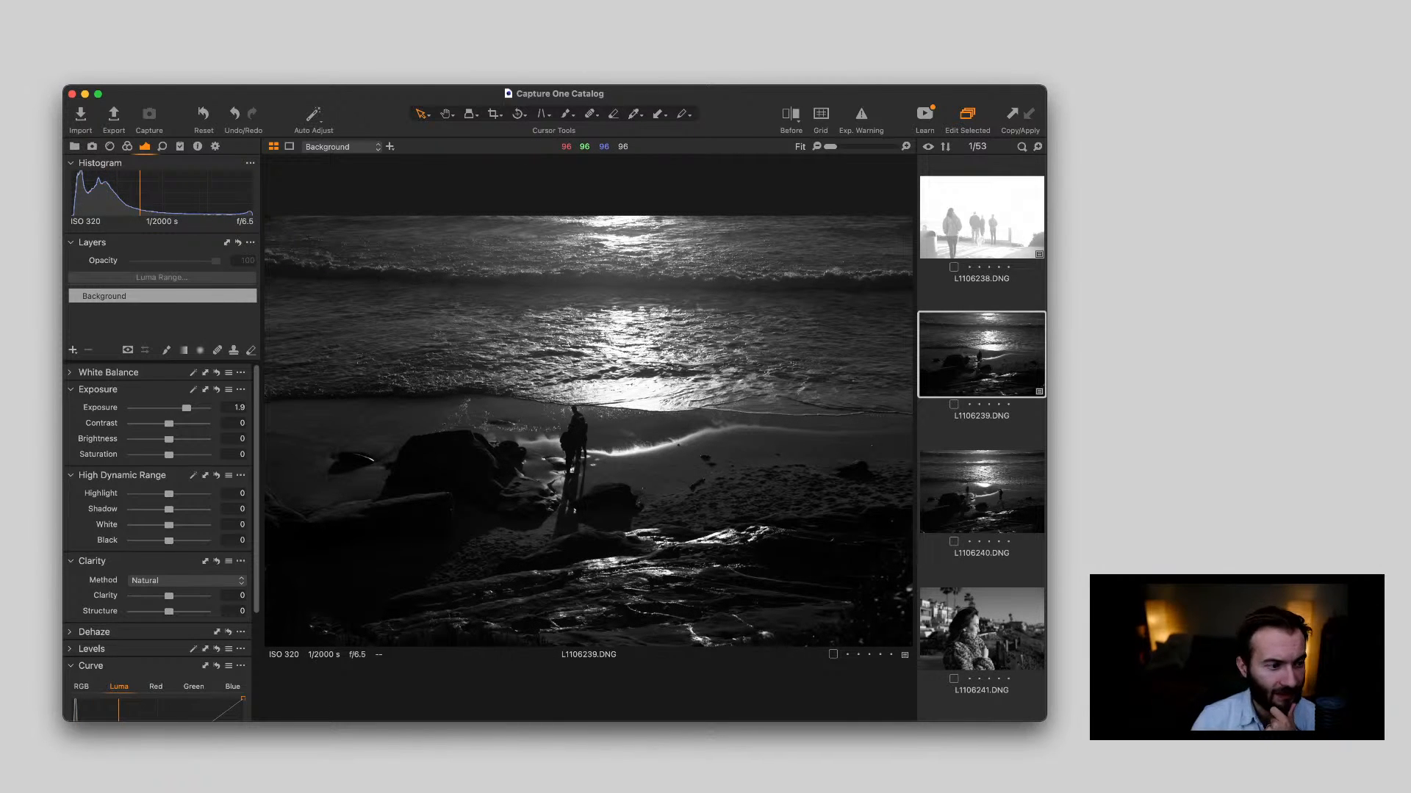
key(Delete)
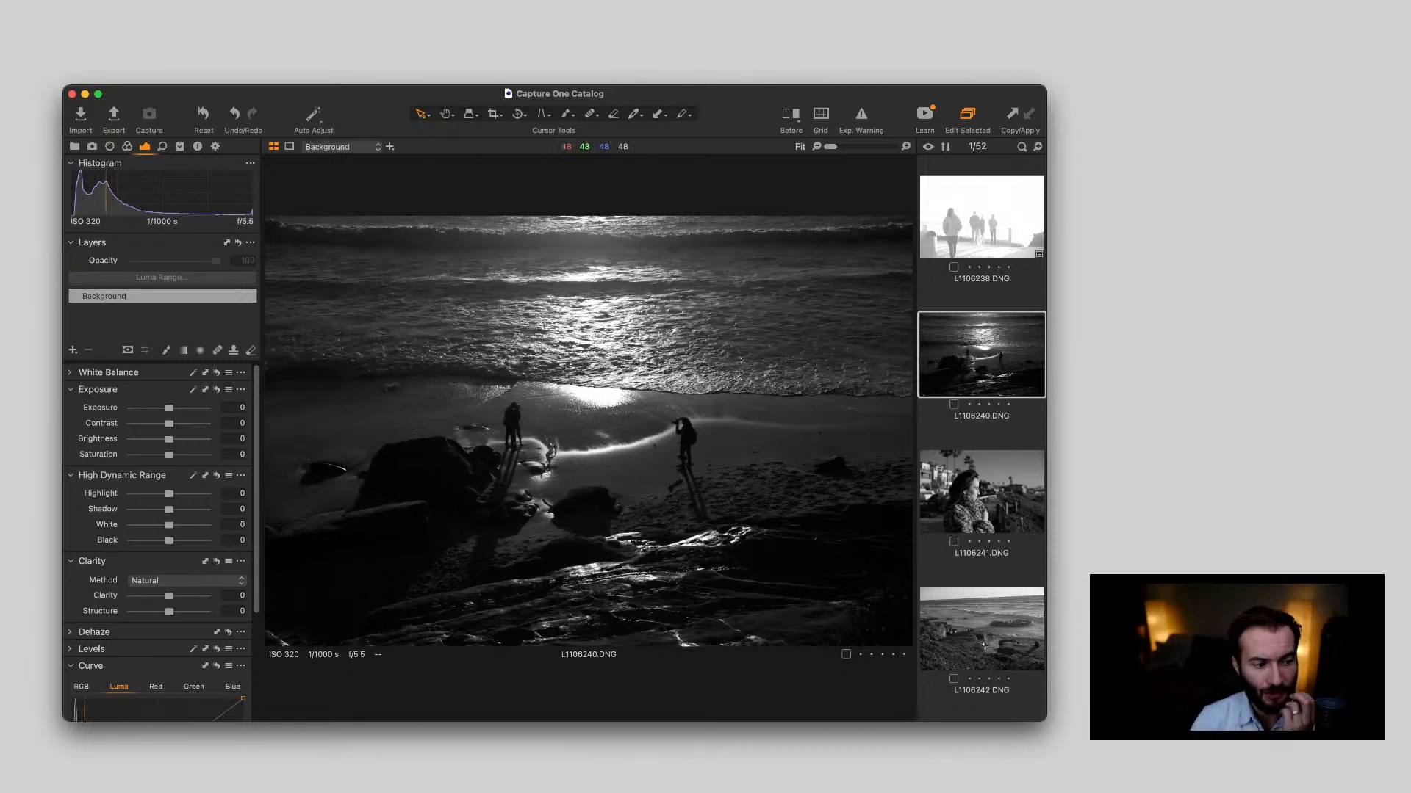
Set the exposure of L1106240.DNG to 0.64 and examine the photographer on the beach close up
drag(169, 407, 175, 408)
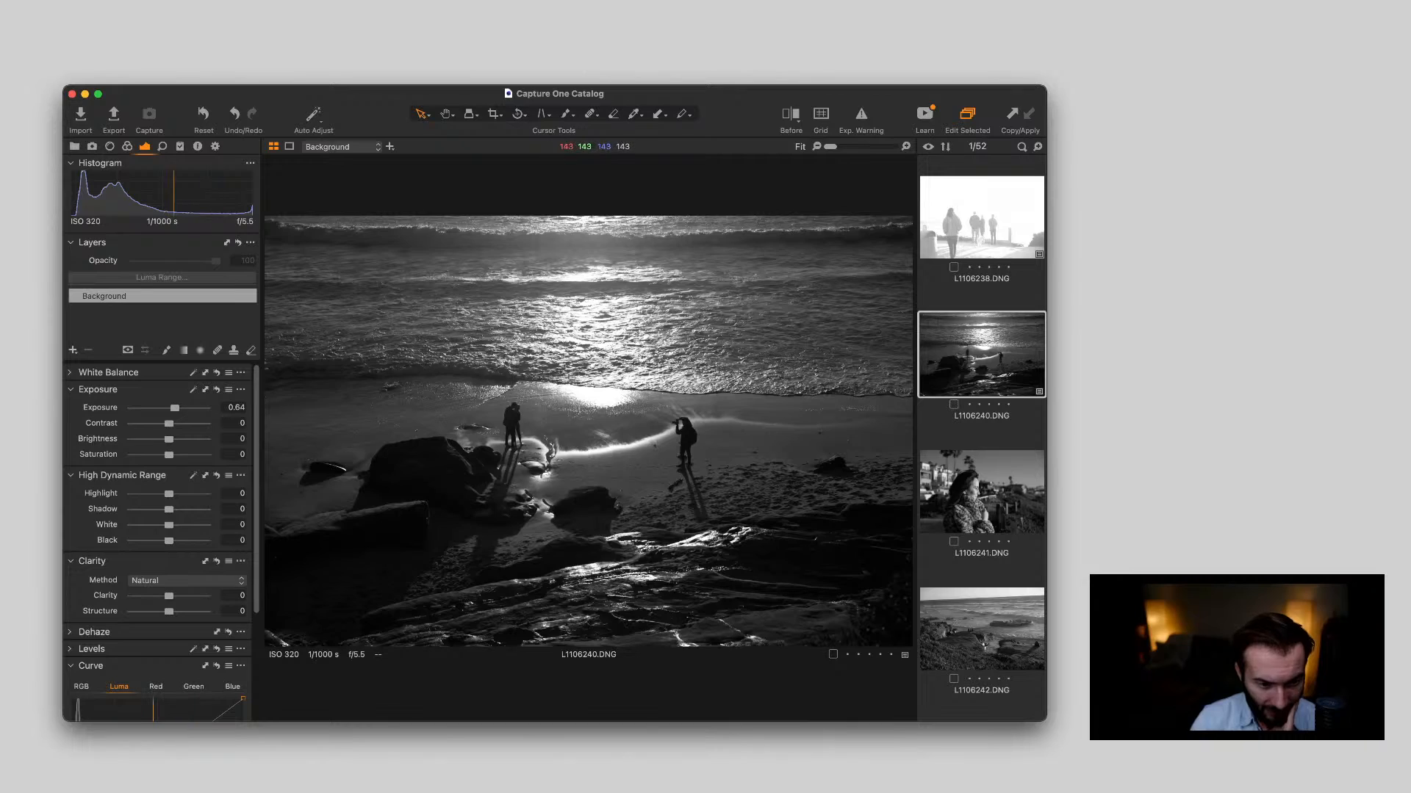
scroll(693, 430, up, 3)
scroll(684, 433, up, 5)
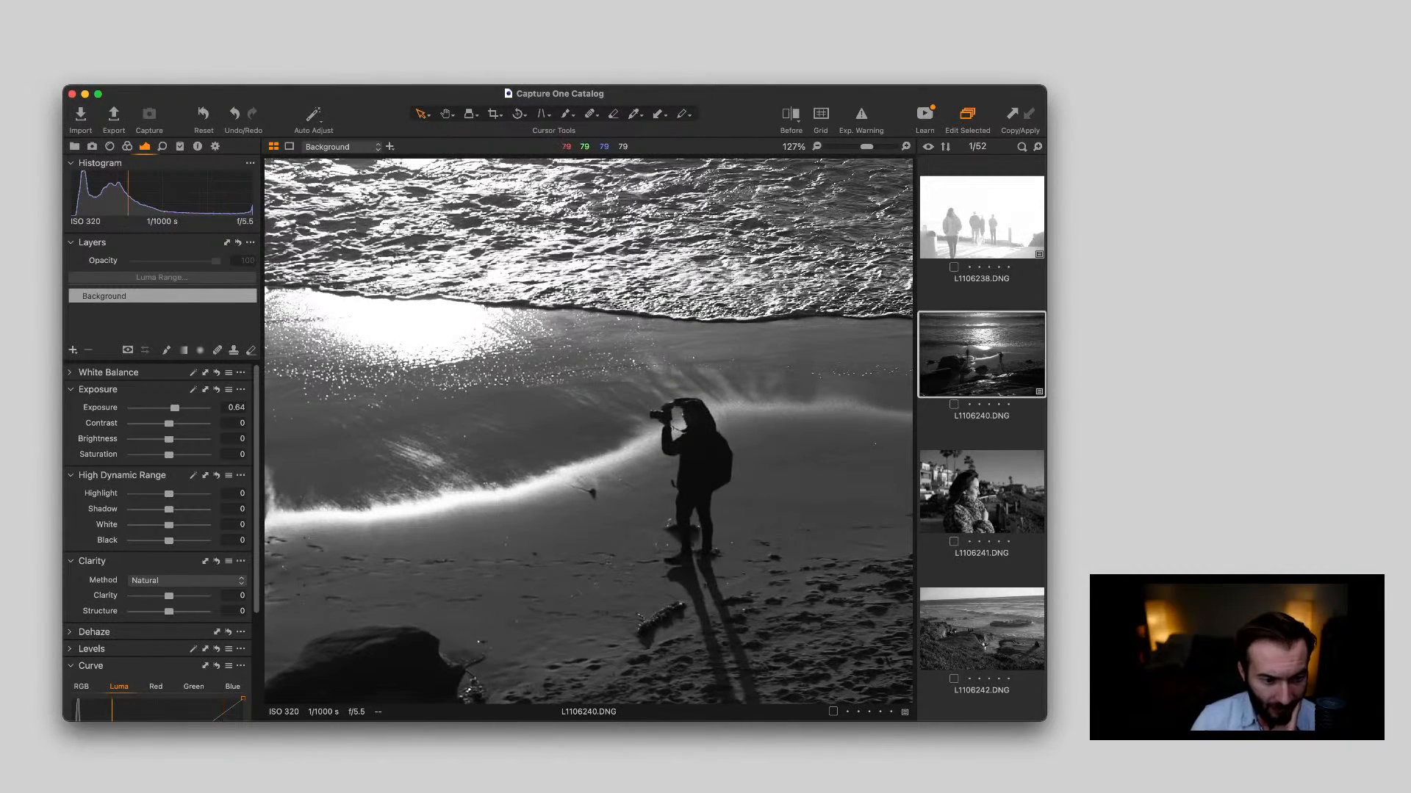
scroll(683, 424, down, 8)
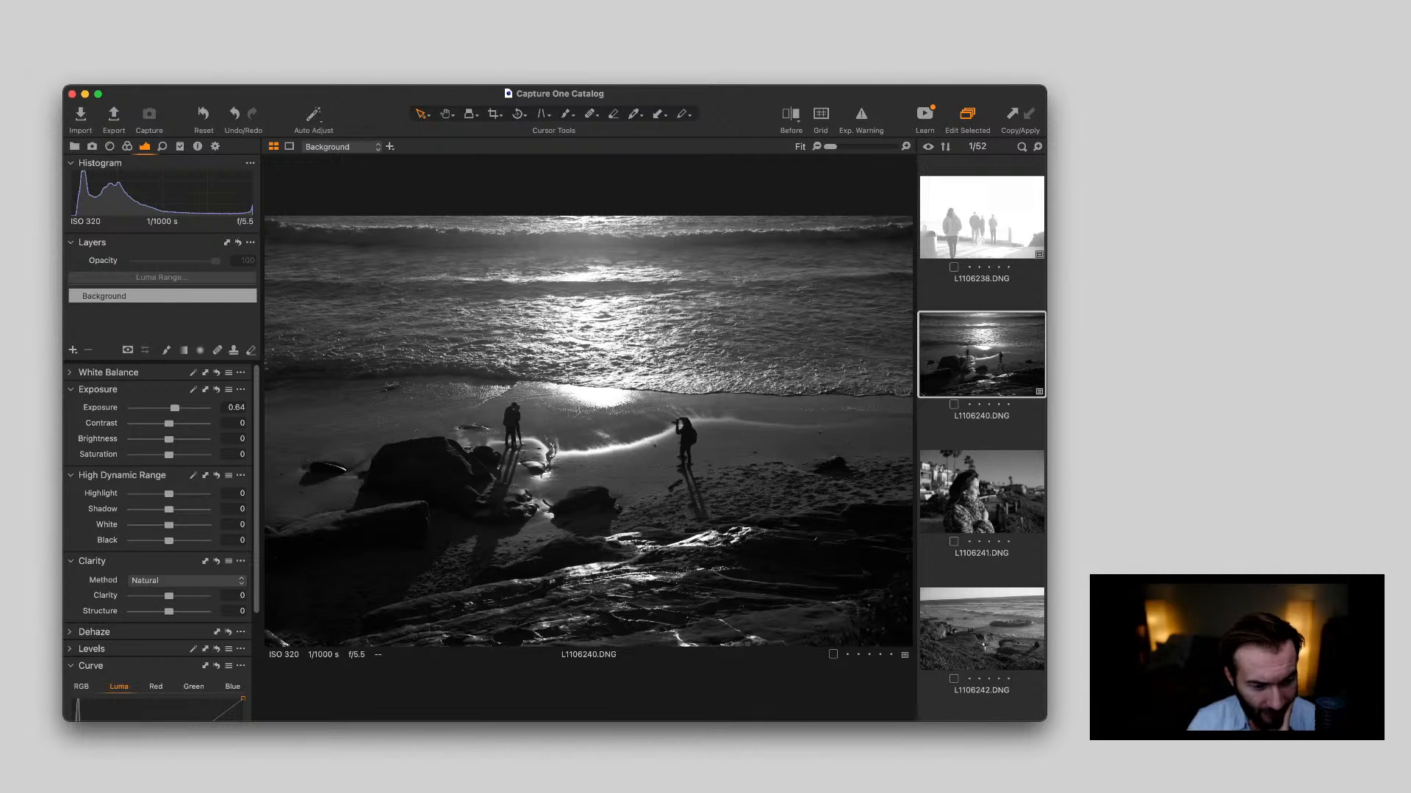
Set L1106240.DNG to Shadow 16, White 28 and Black -29, with Clarity 21 and Structure 20
drag(169, 540, 175, 509)
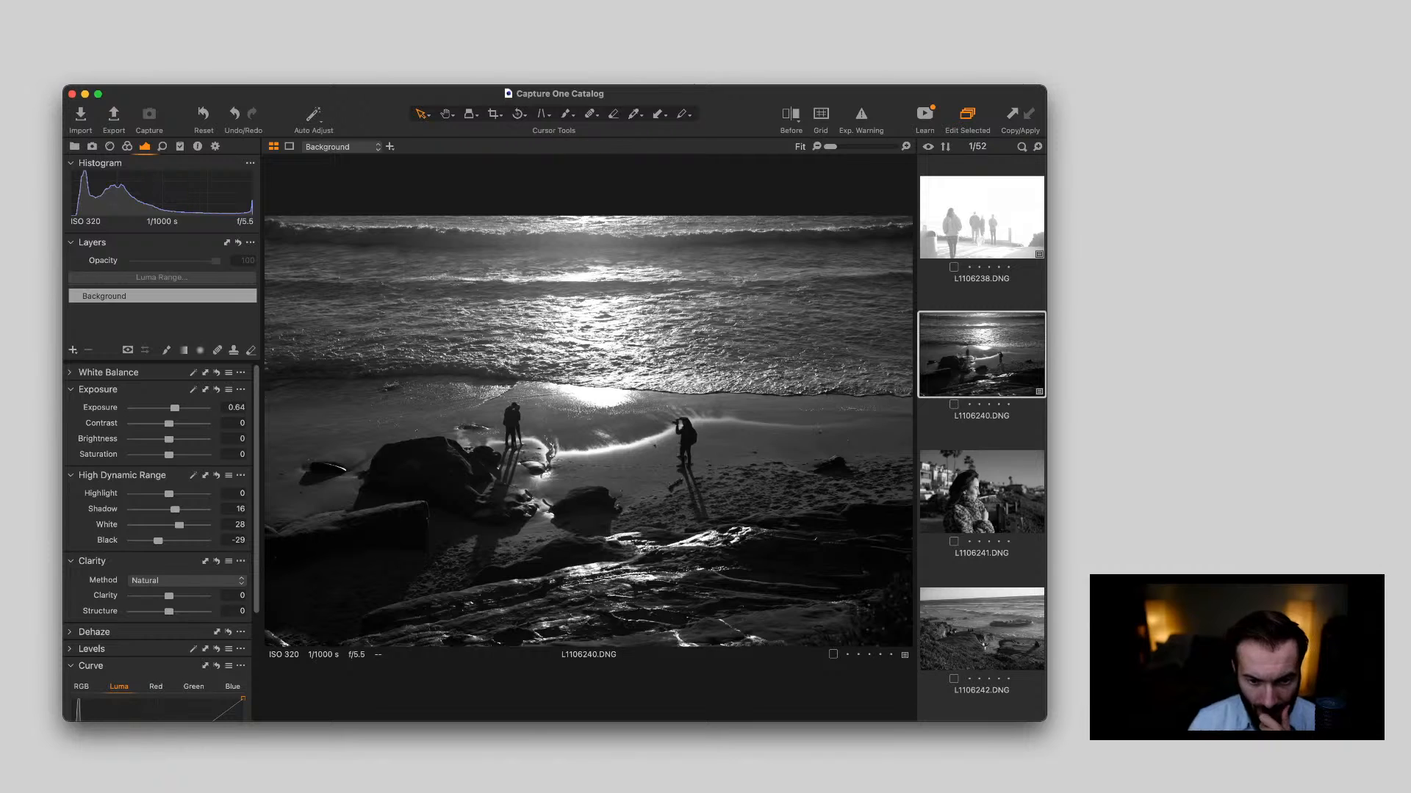
scroll(982, 433, down, 3)
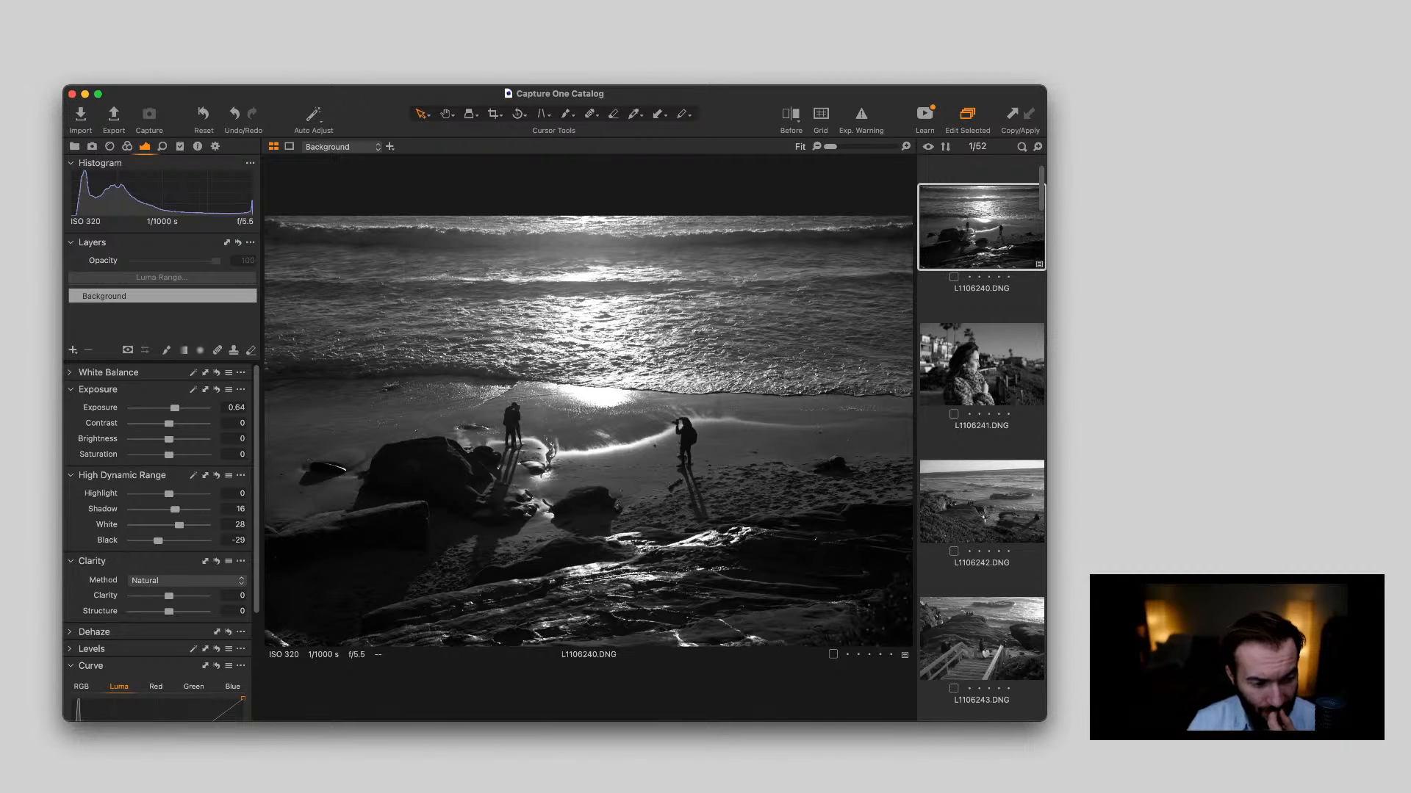
scroll(169, 548, down, 2)
drag(169, 551, 176, 551)
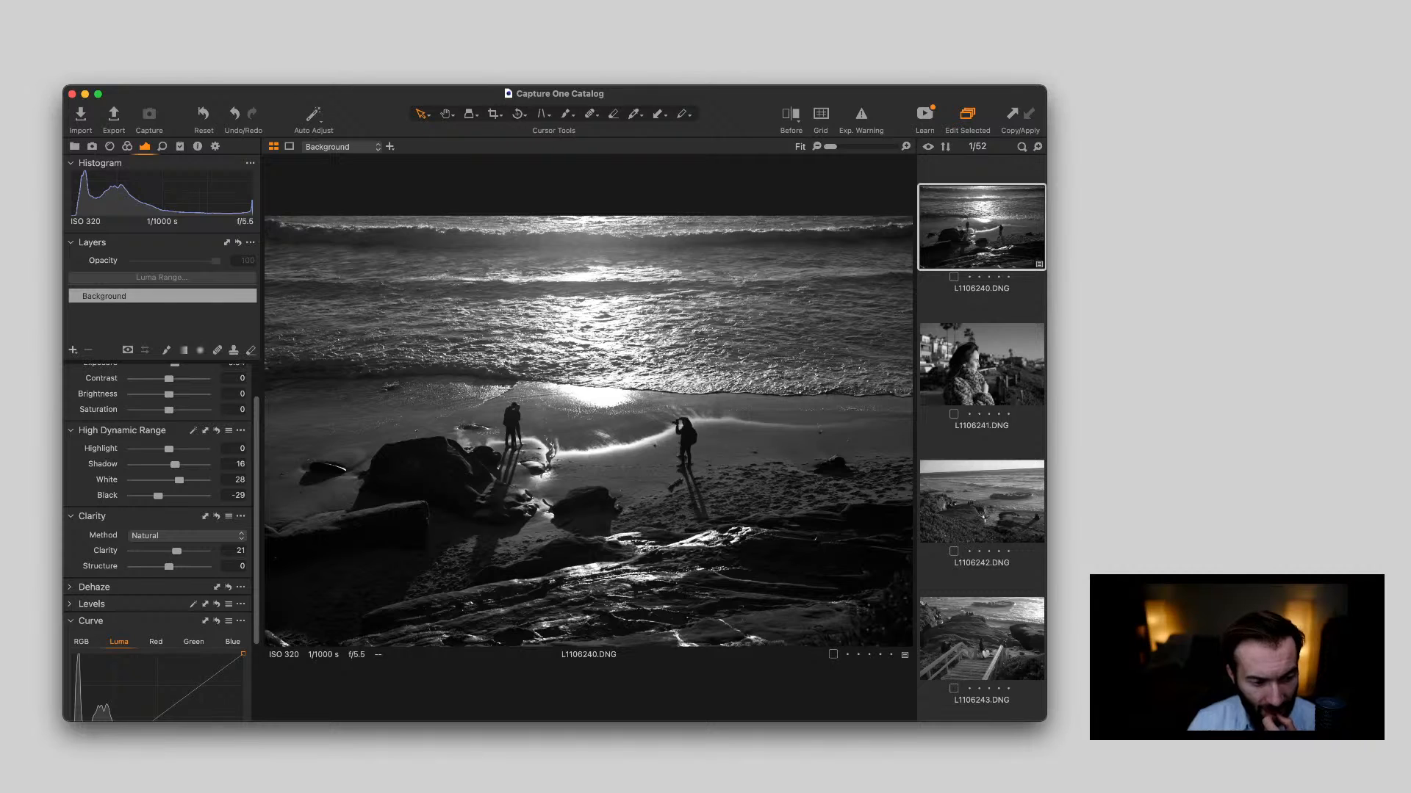
drag(169, 567, 178, 567)
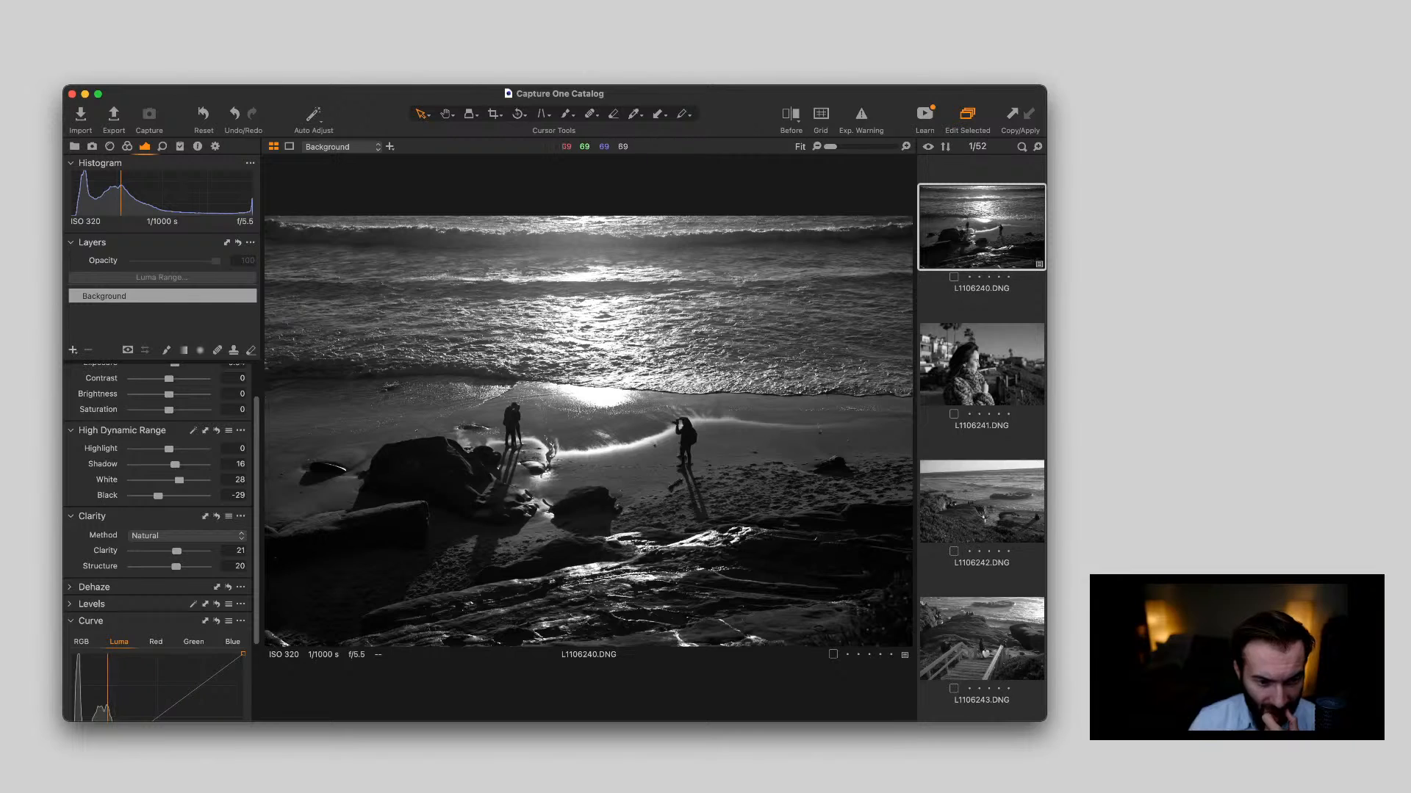
scroll(628, 426, up, 5)
scroll(628, 426, down, 5)
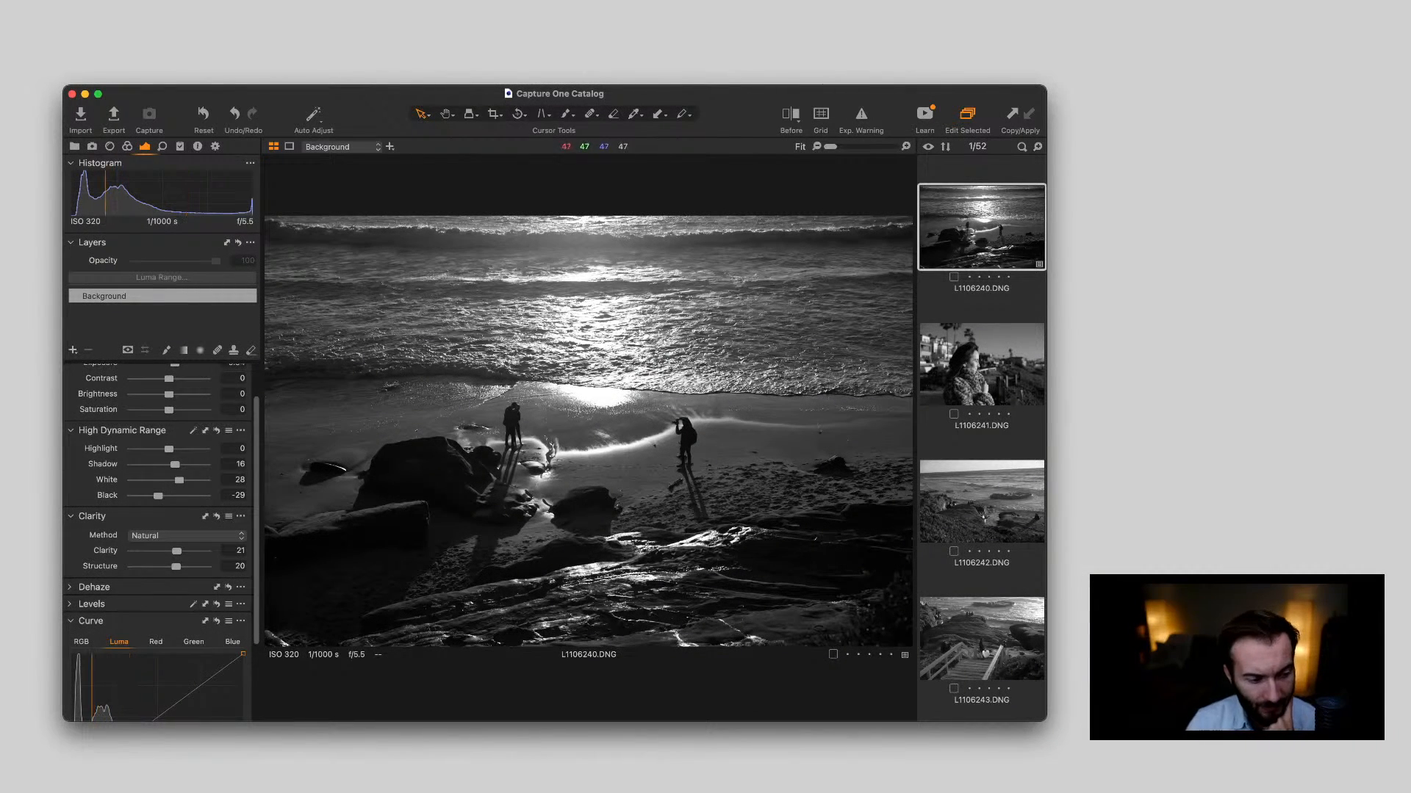
Lift the Luma curve of L1106240.DNG from input 86 to output 109 and anchor the shadows with a lower point
scroll(161, 544, down, 3)
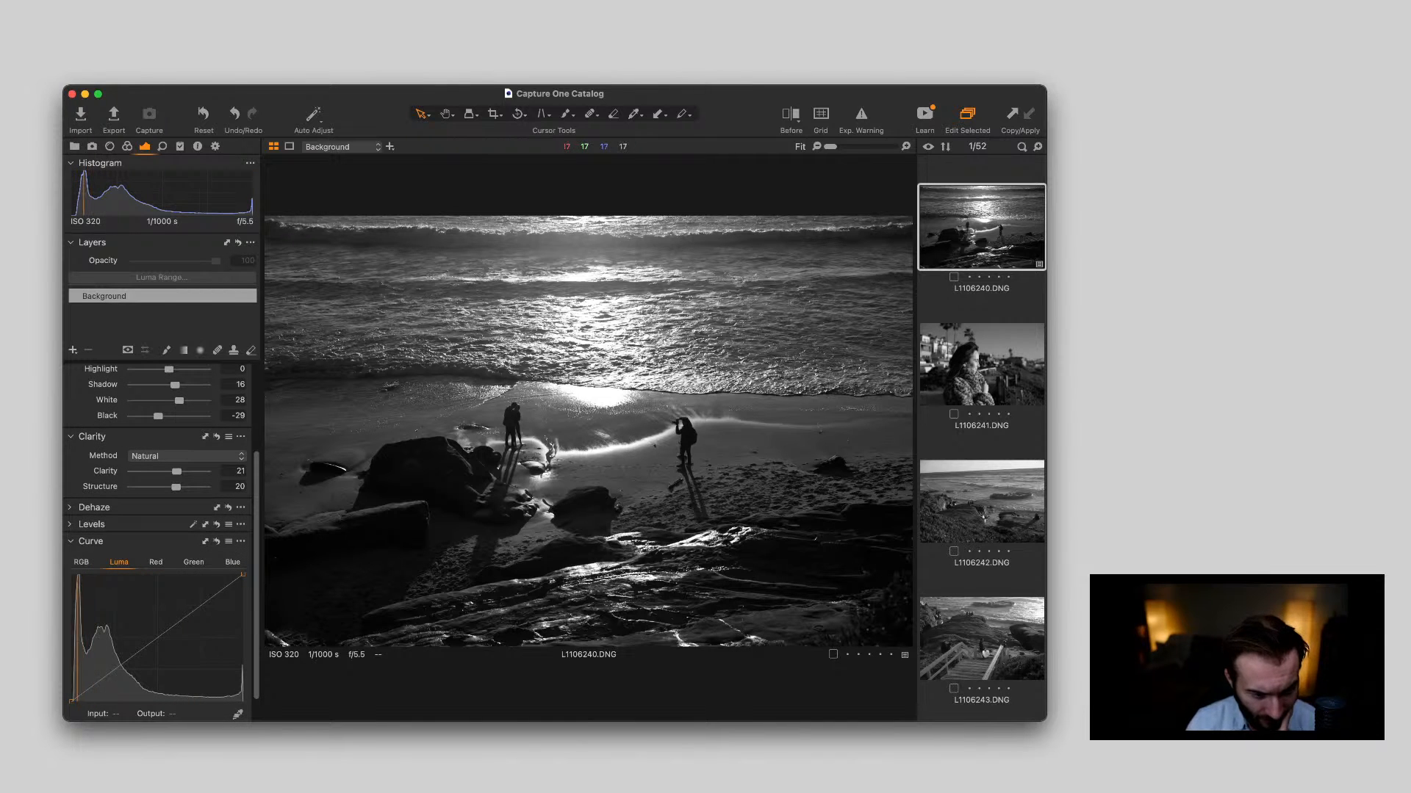
scroll(162, 543, down, 1)
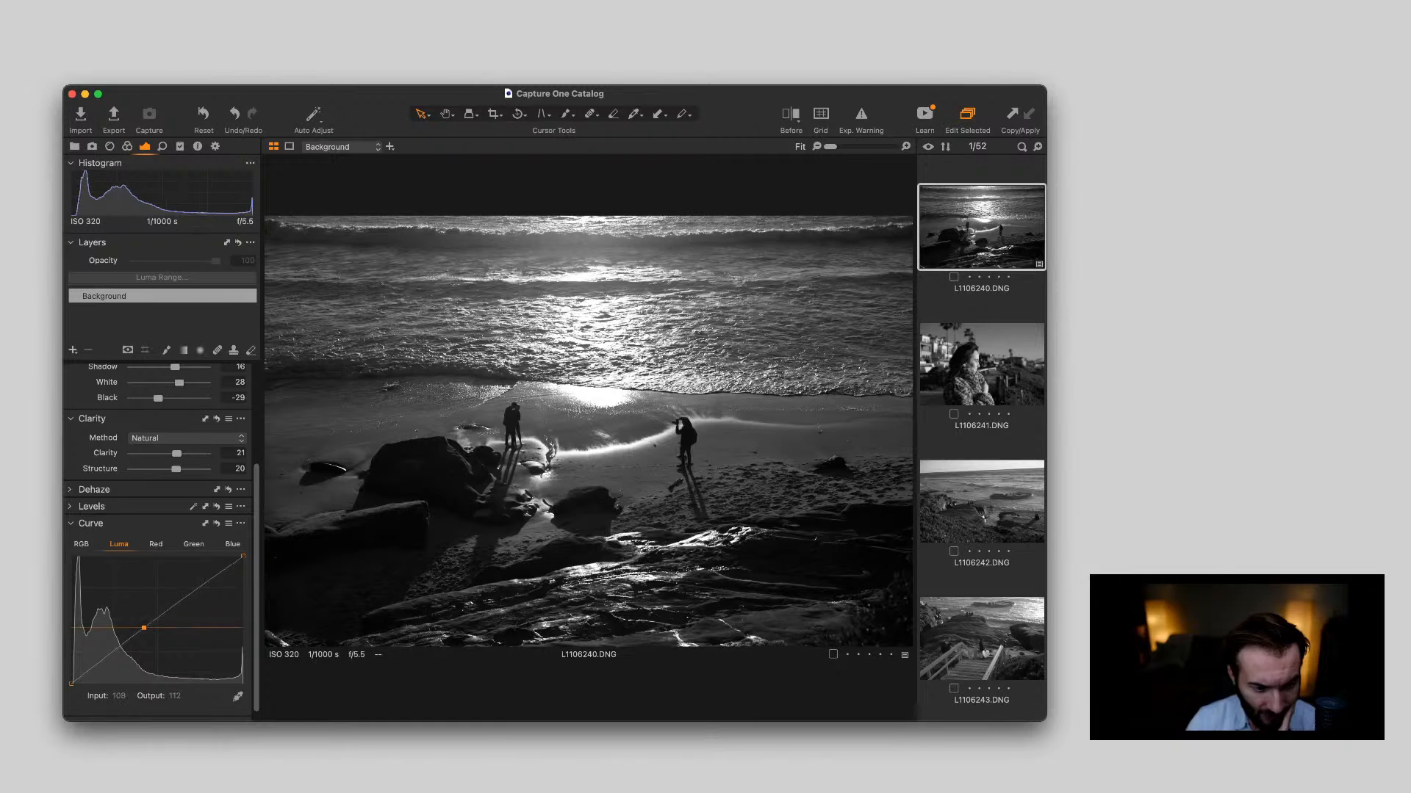
drag(129, 640, 129, 629)
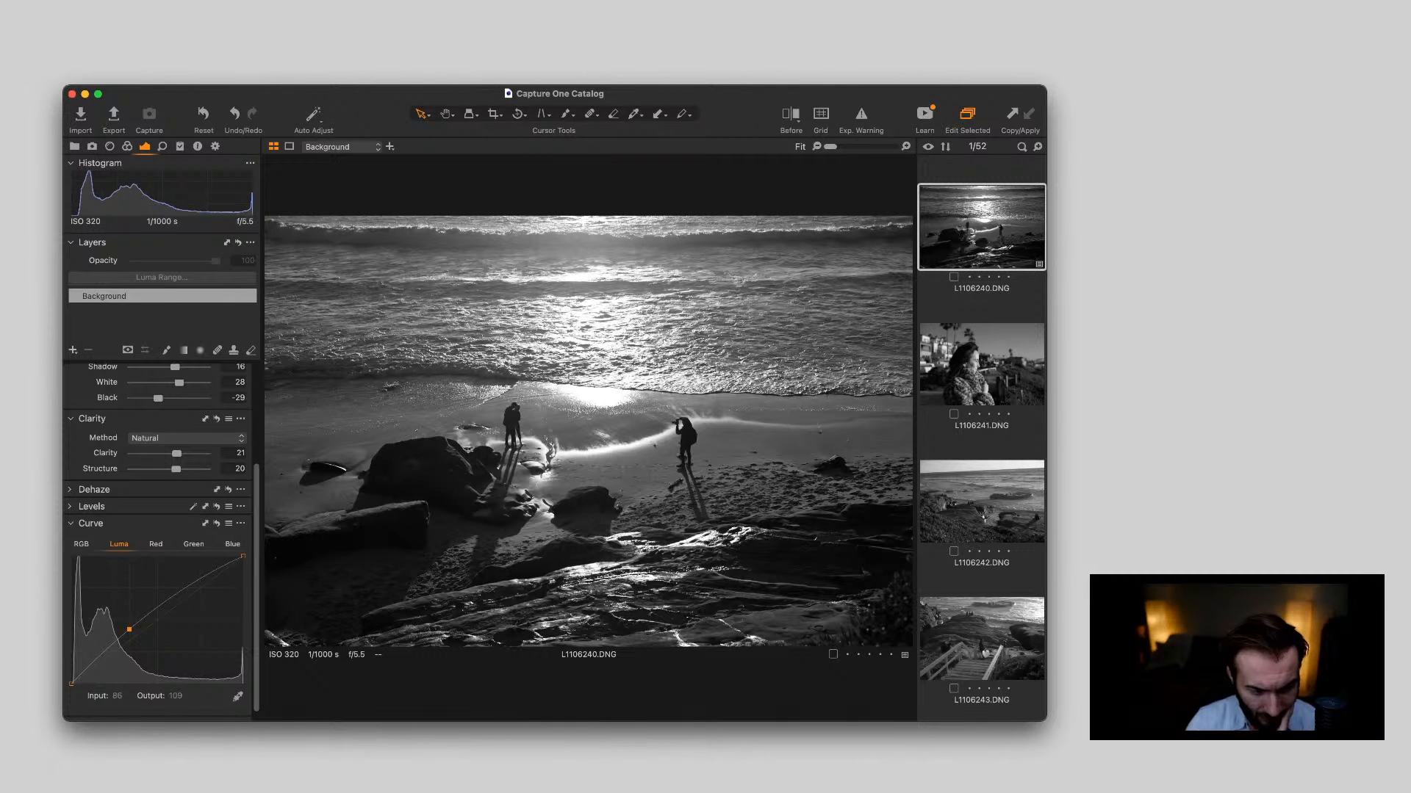
drag(98, 657, 98, 659)
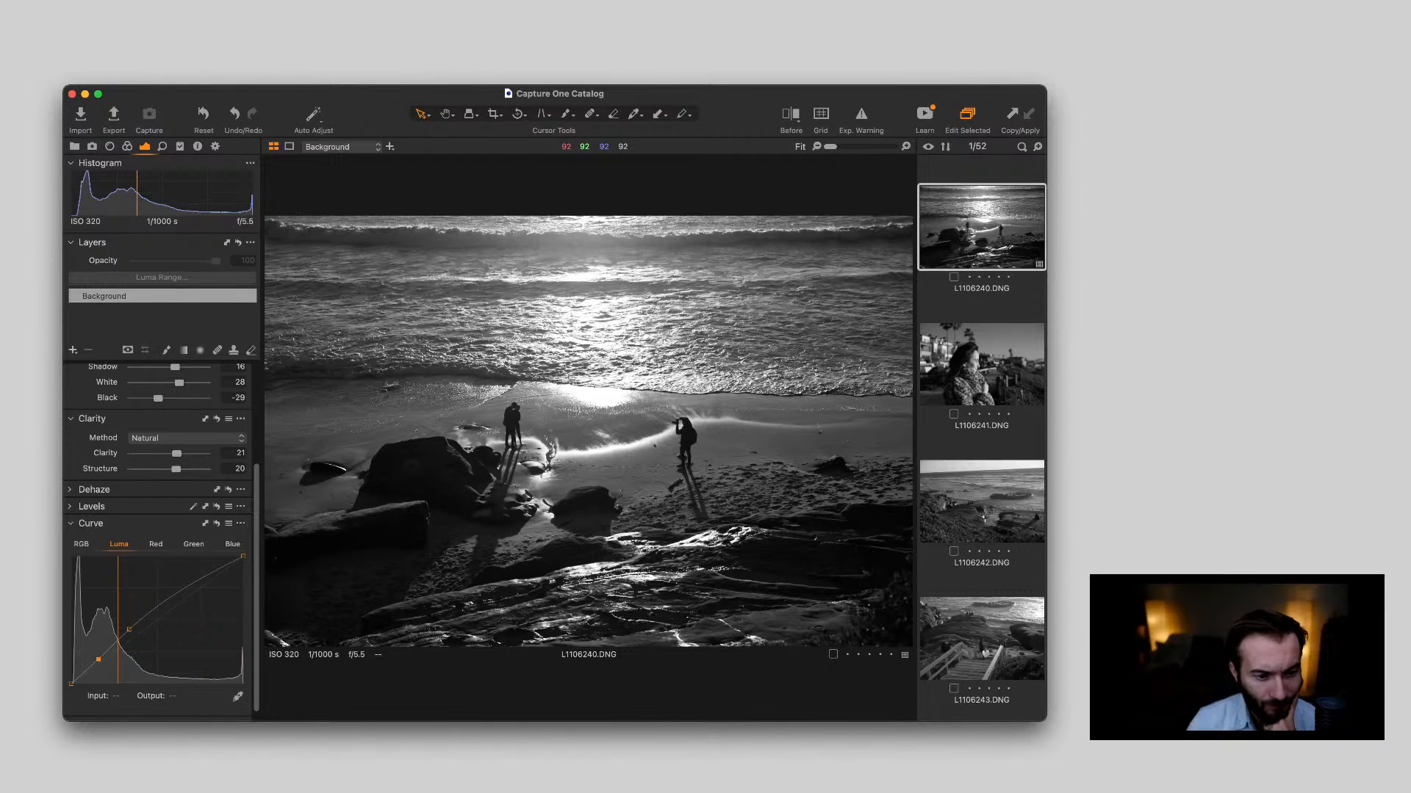
Remove the dust spot in the sky above the palm trees in portrait L1106241.DNG and return to the full view
click(981, 365)
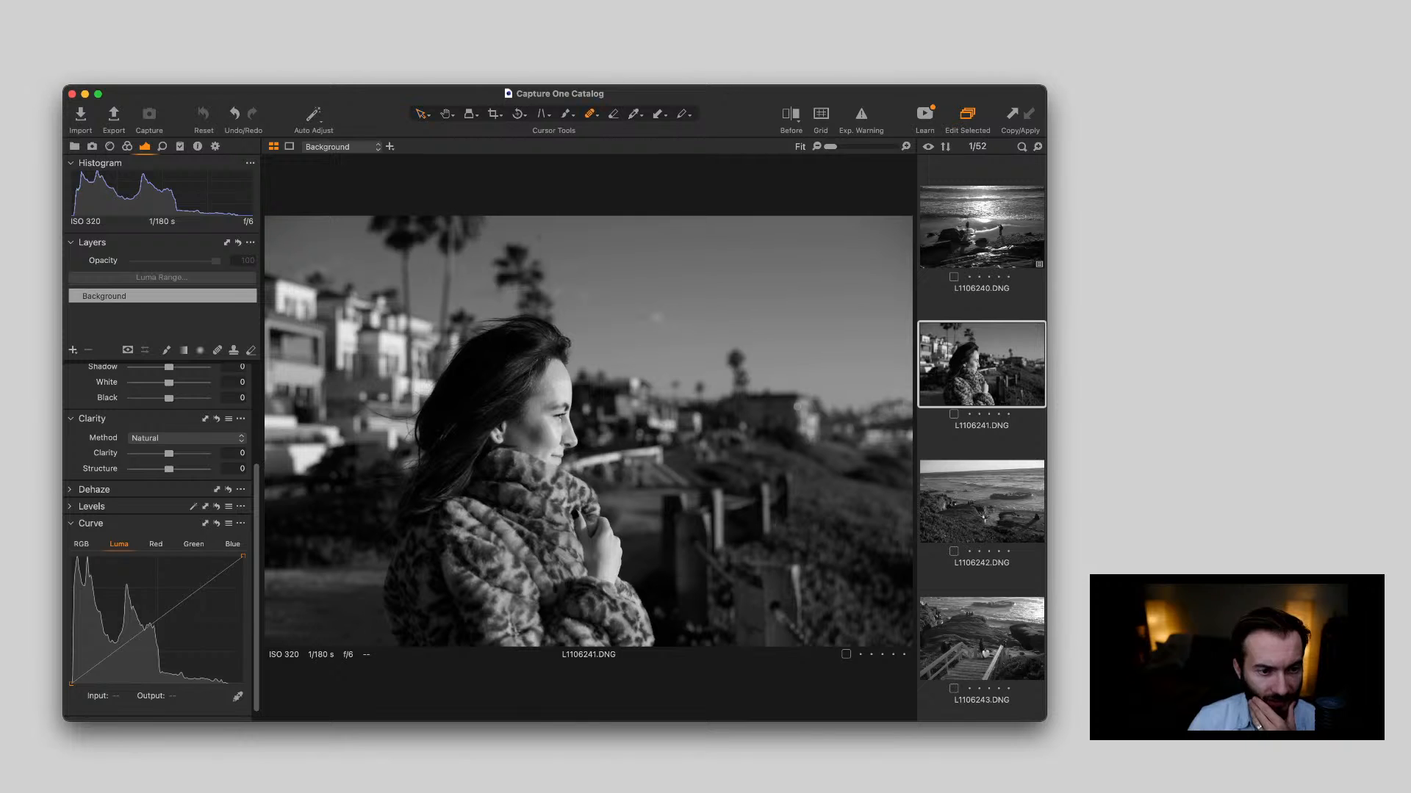
key(o)
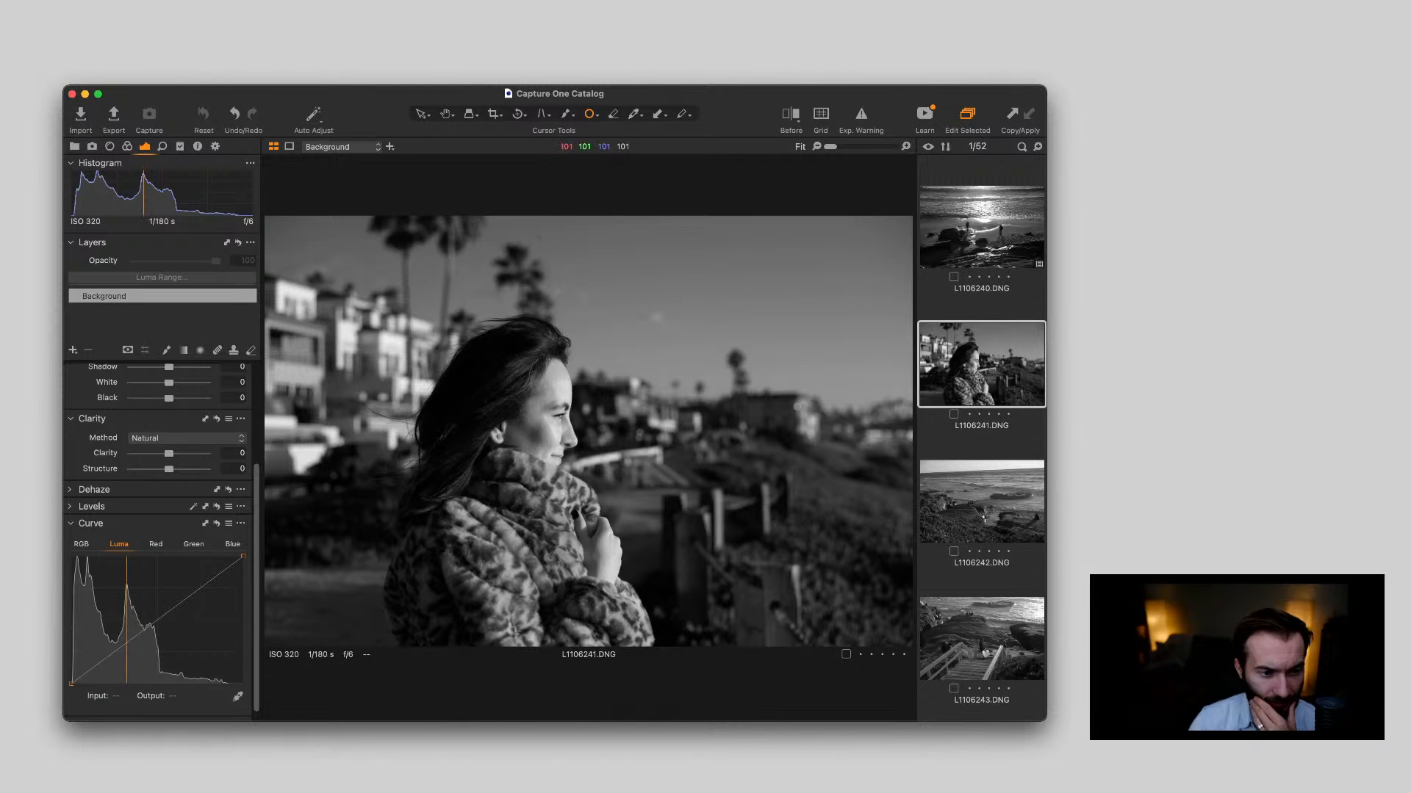
scroll(532, 298, up, 5)
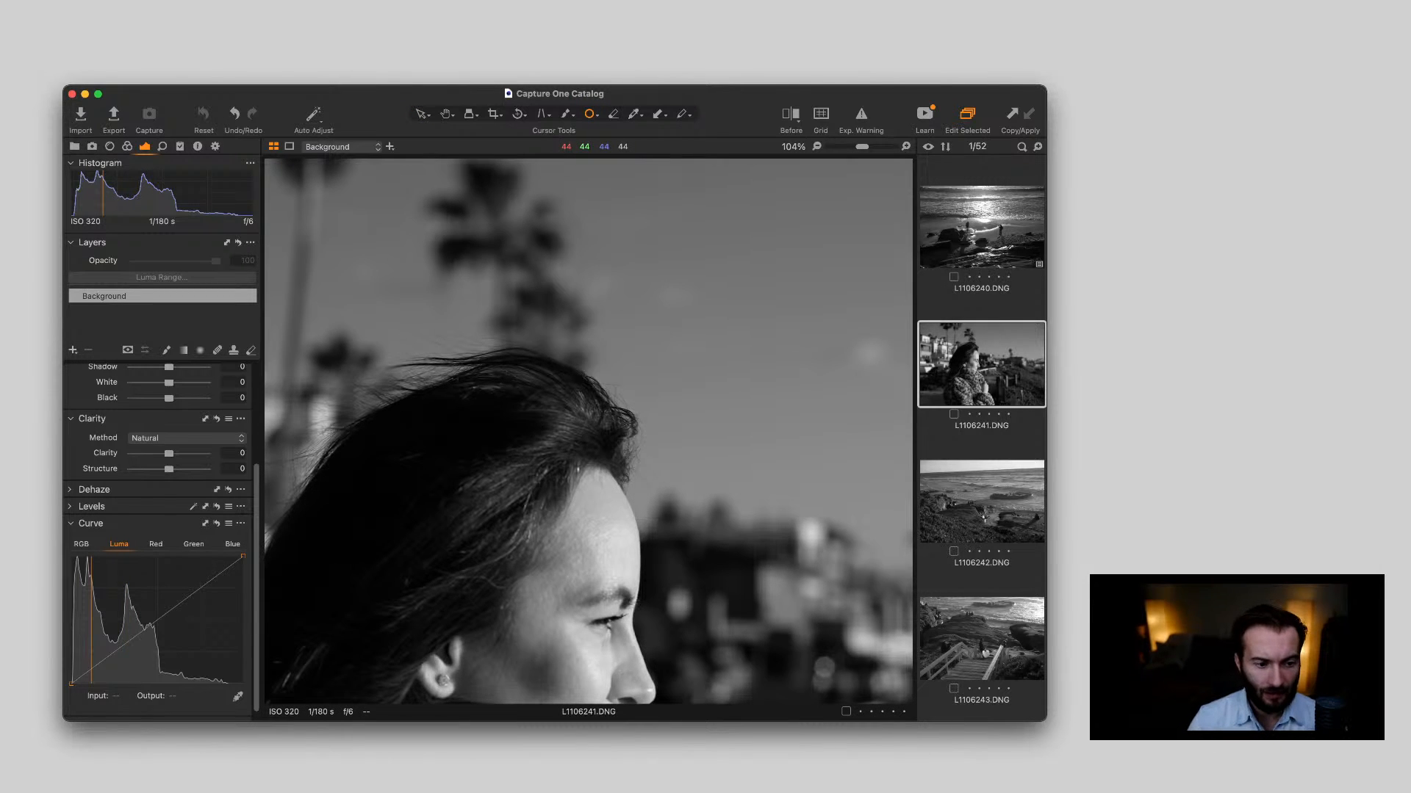
scroll(589, 432, up, 2)
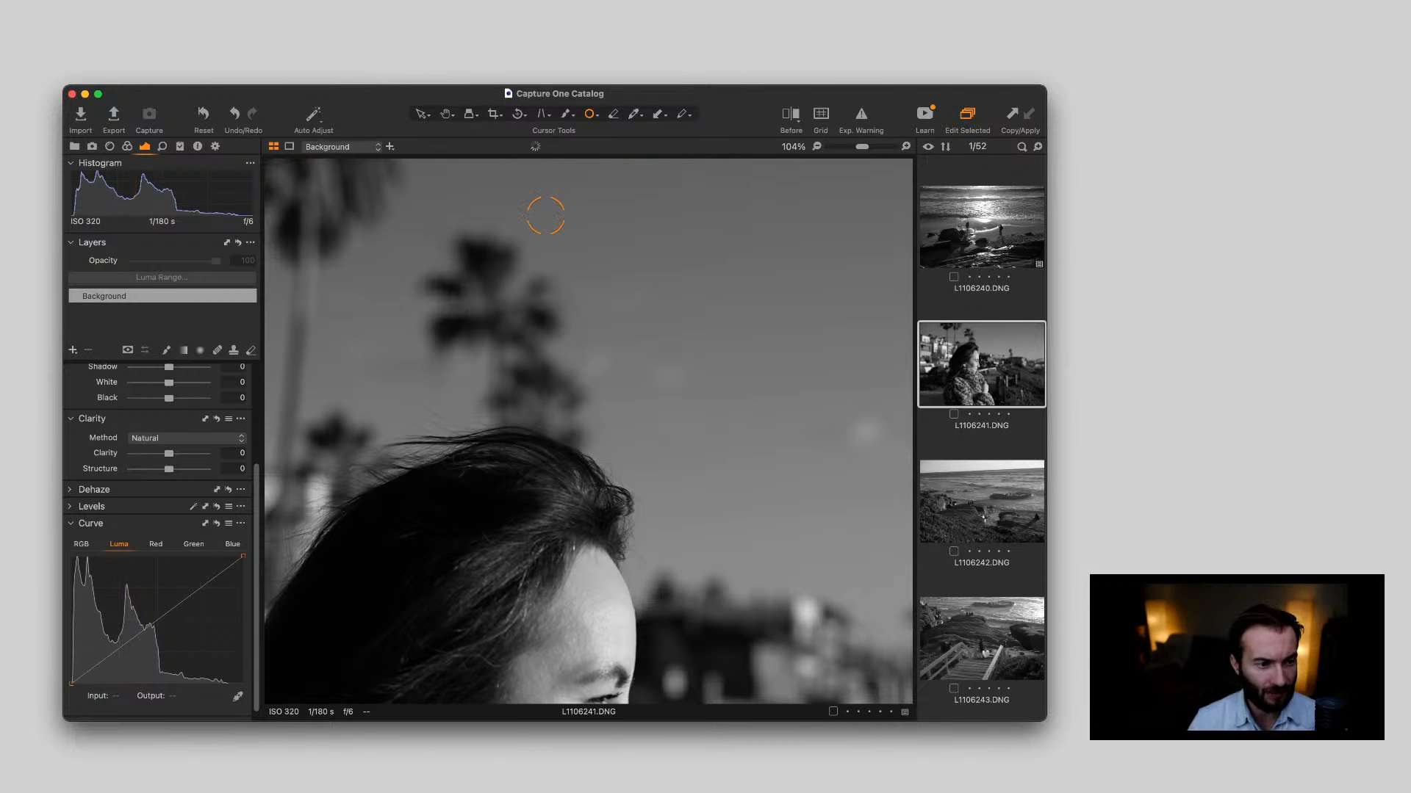
click(545, 215)
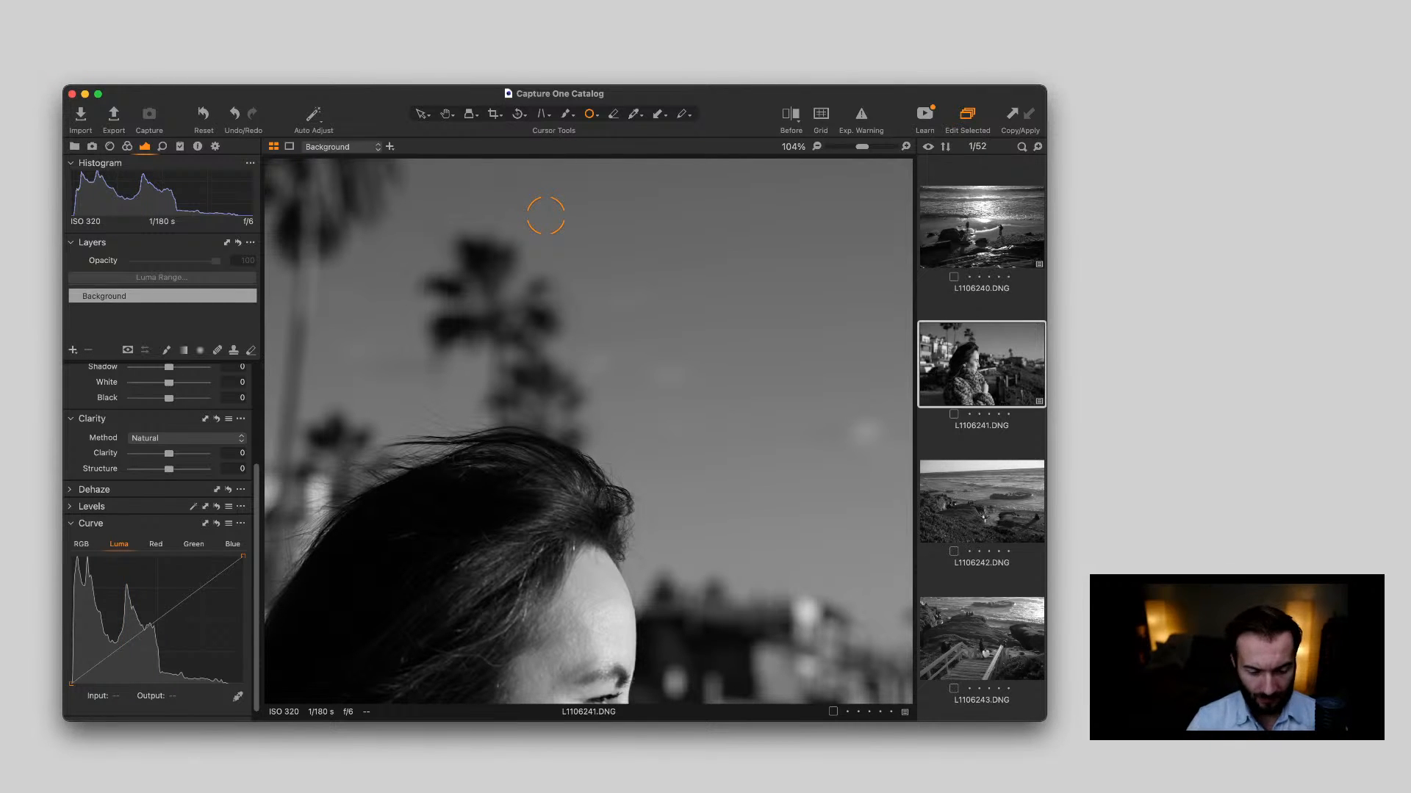
key(v)
scroll(525, 254, down, 10)
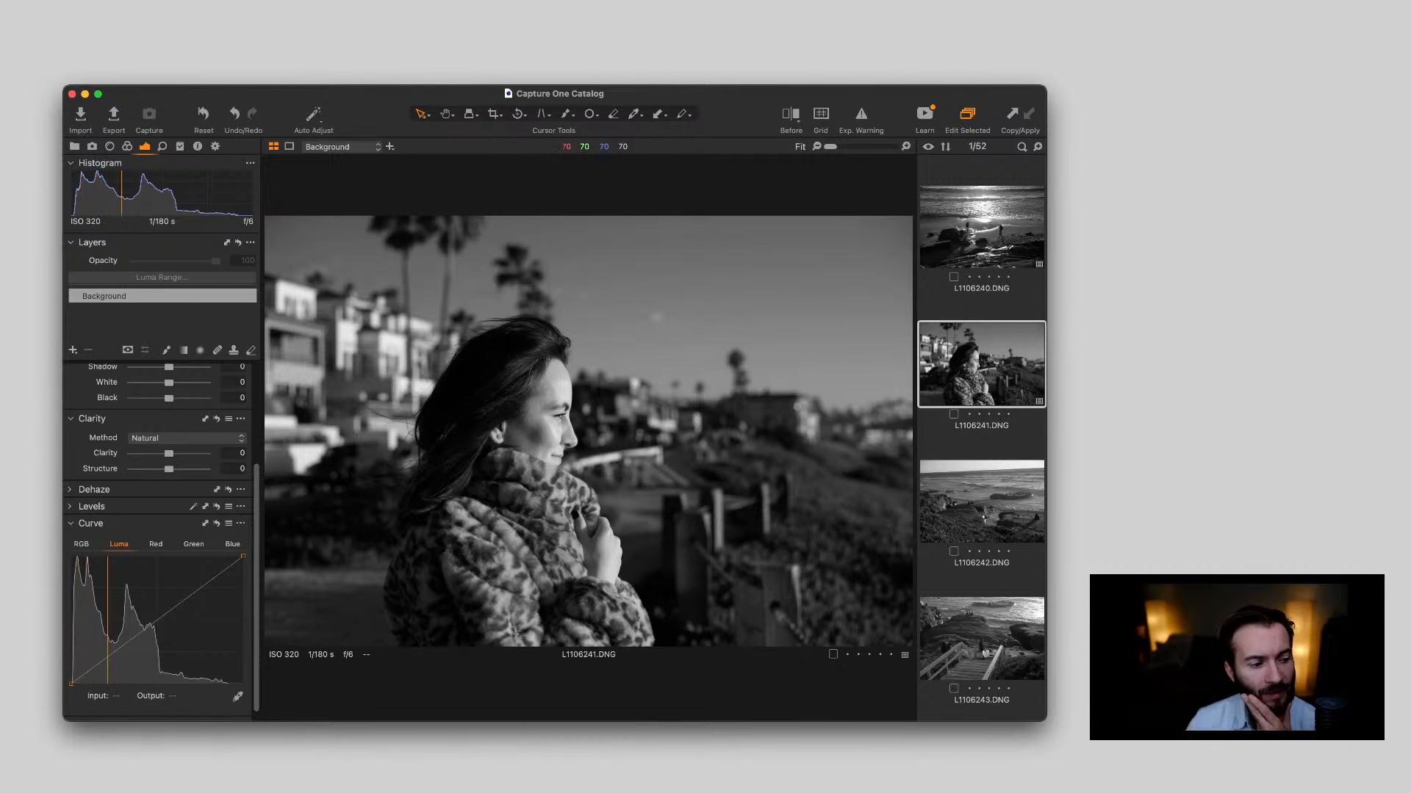
Set L1106241.DNG to Exposure -0.9, White 47, Black -20, Clarity 10 and Structure 12
scroll(162, 540, up, 3)
scroll(161, 540, up, 4)
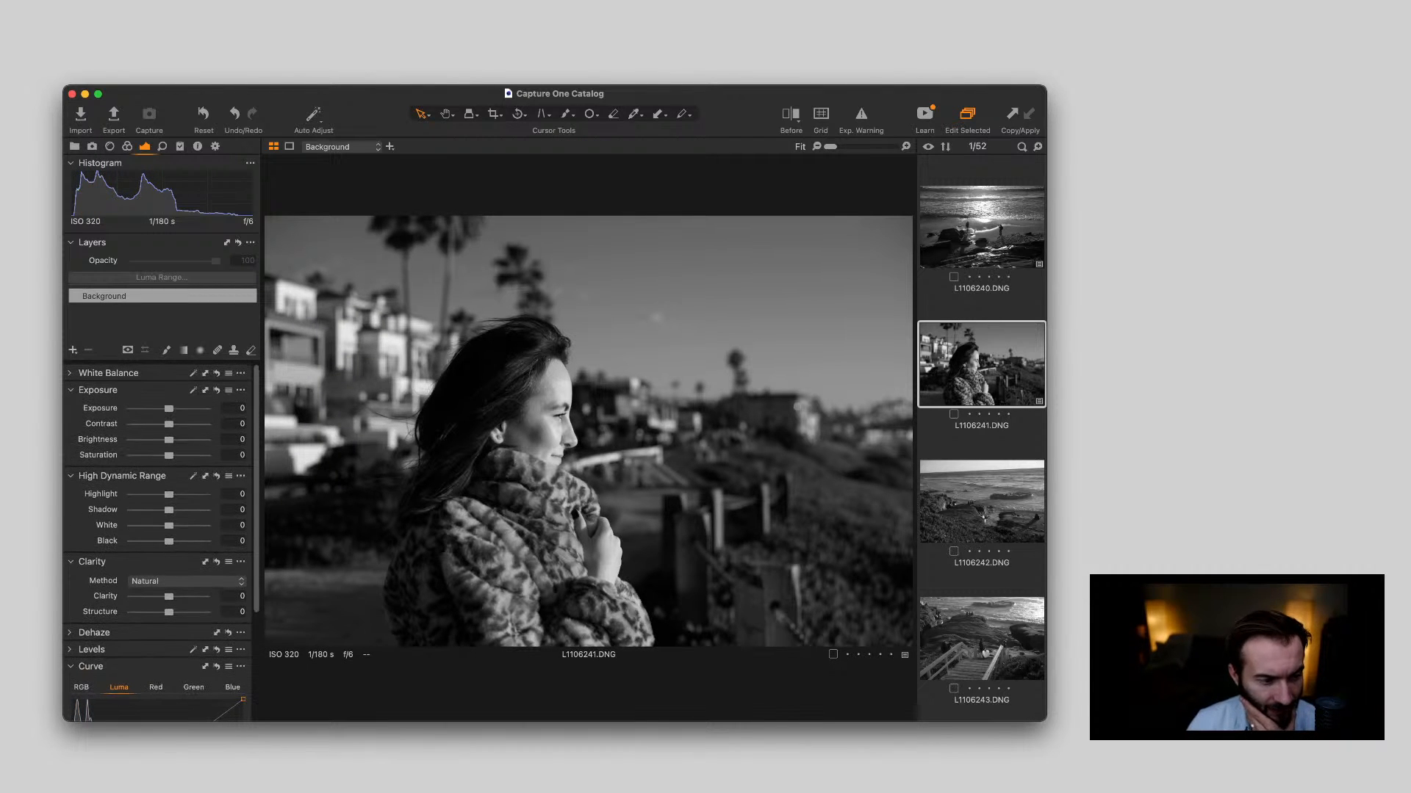
drag(169, 408, 161, 408)
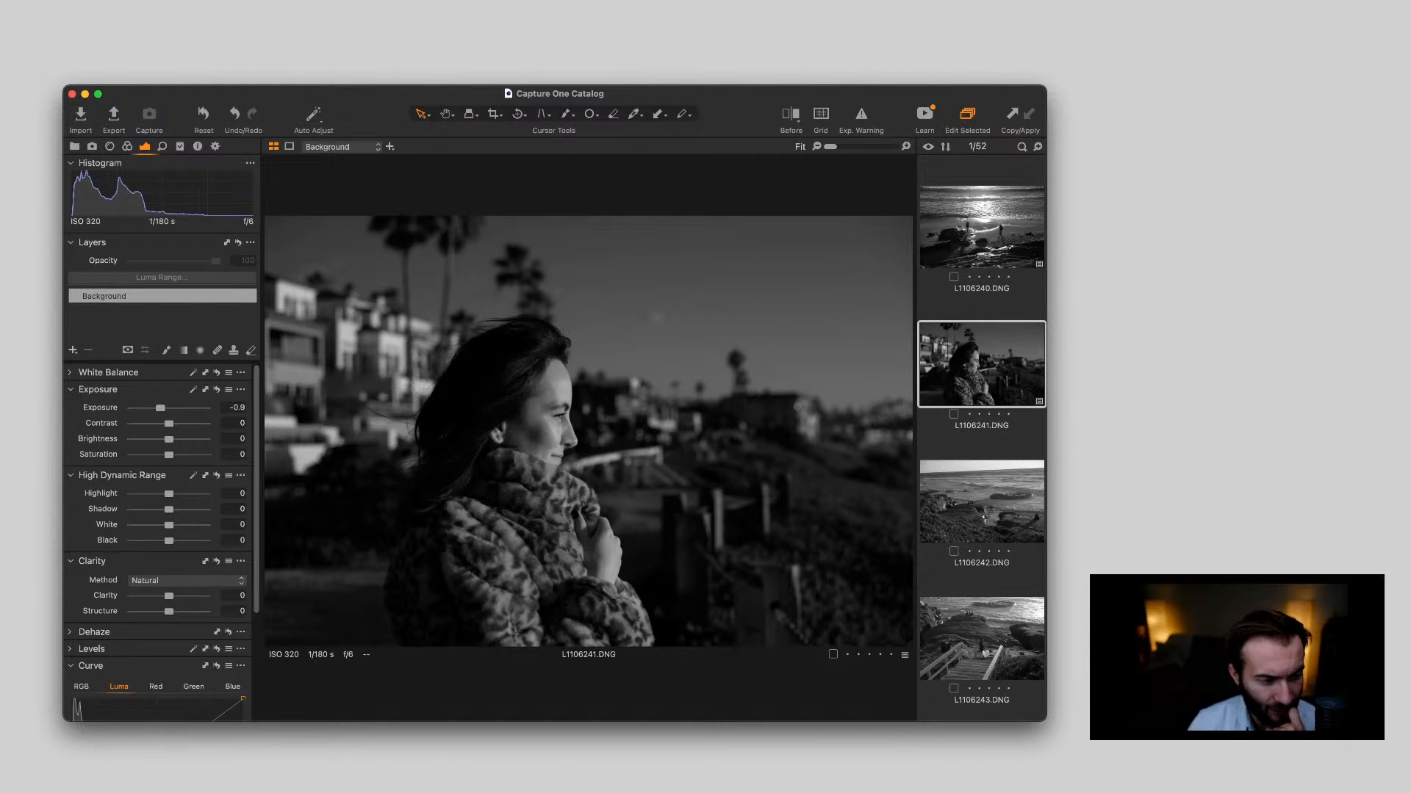
scroll(161, 515, down, 1)
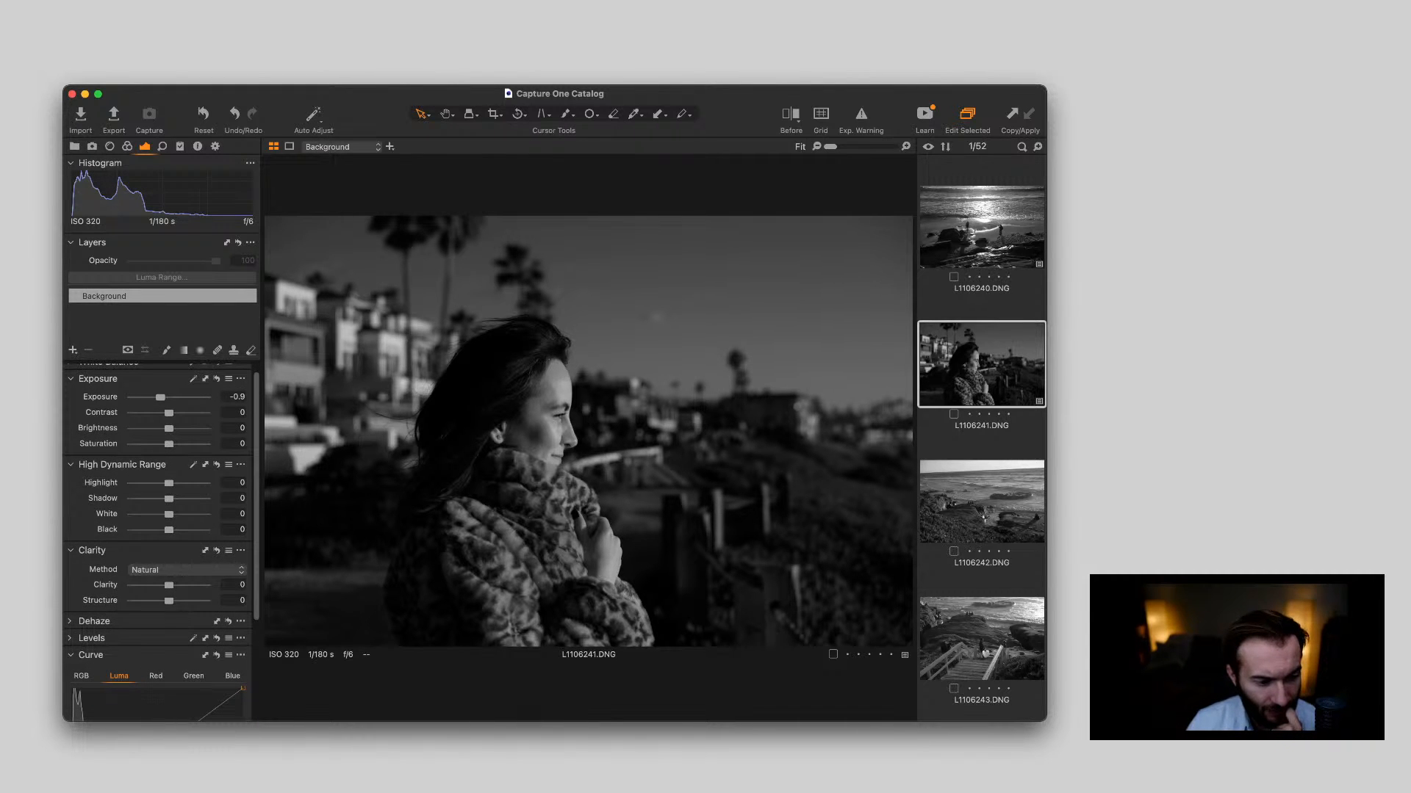
mouse_move(169, 529)
mouse_down()
mouse_move(185, 514)
mouse_move(171, 546)
mouse_up()
scroll(162, 544, down, 3)
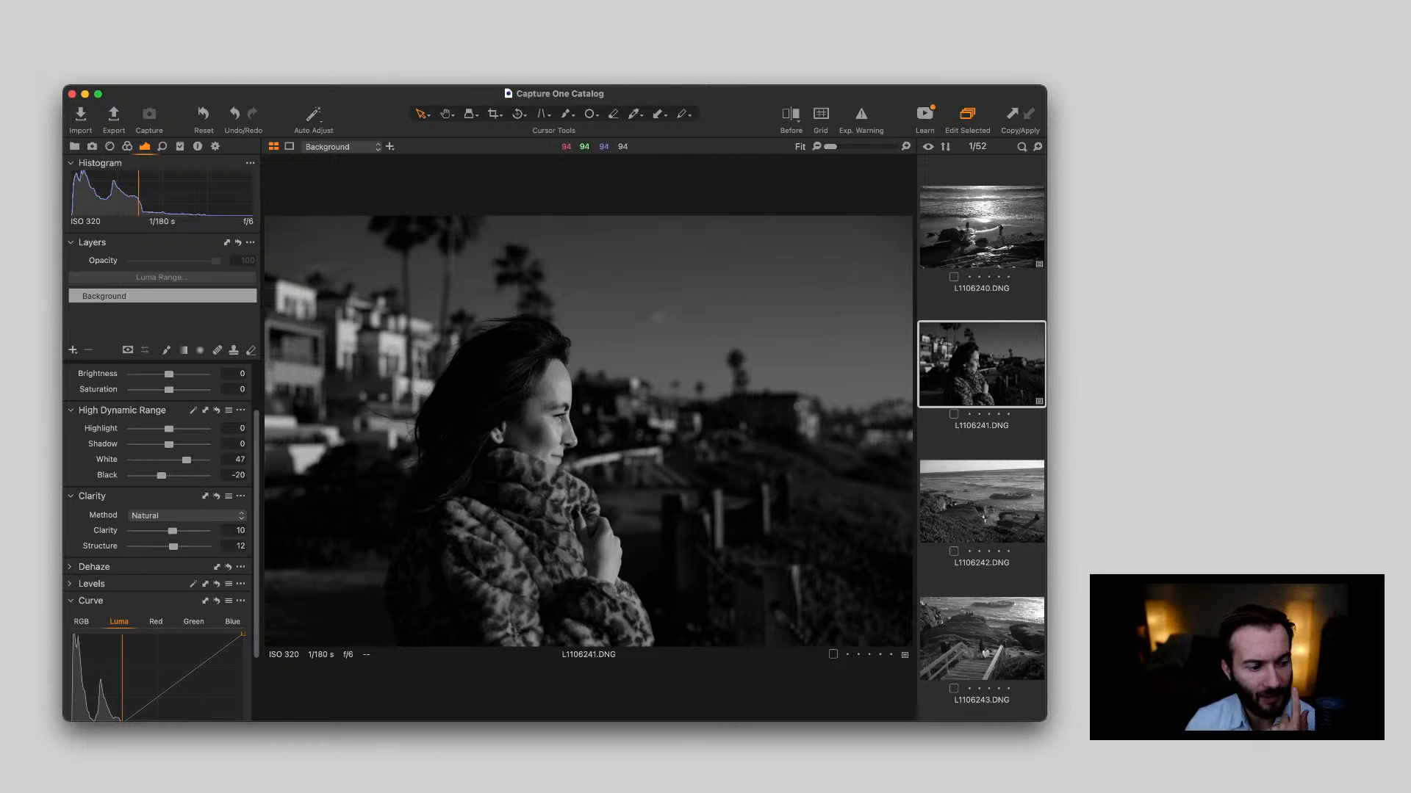
Shape the Luma curve of L1106241.DNG with shadow, midtone and highlight points, slightly lifting the shadows and midtones
scroll(161, 544, down, 2)
scroll(161, 544, down, 2)
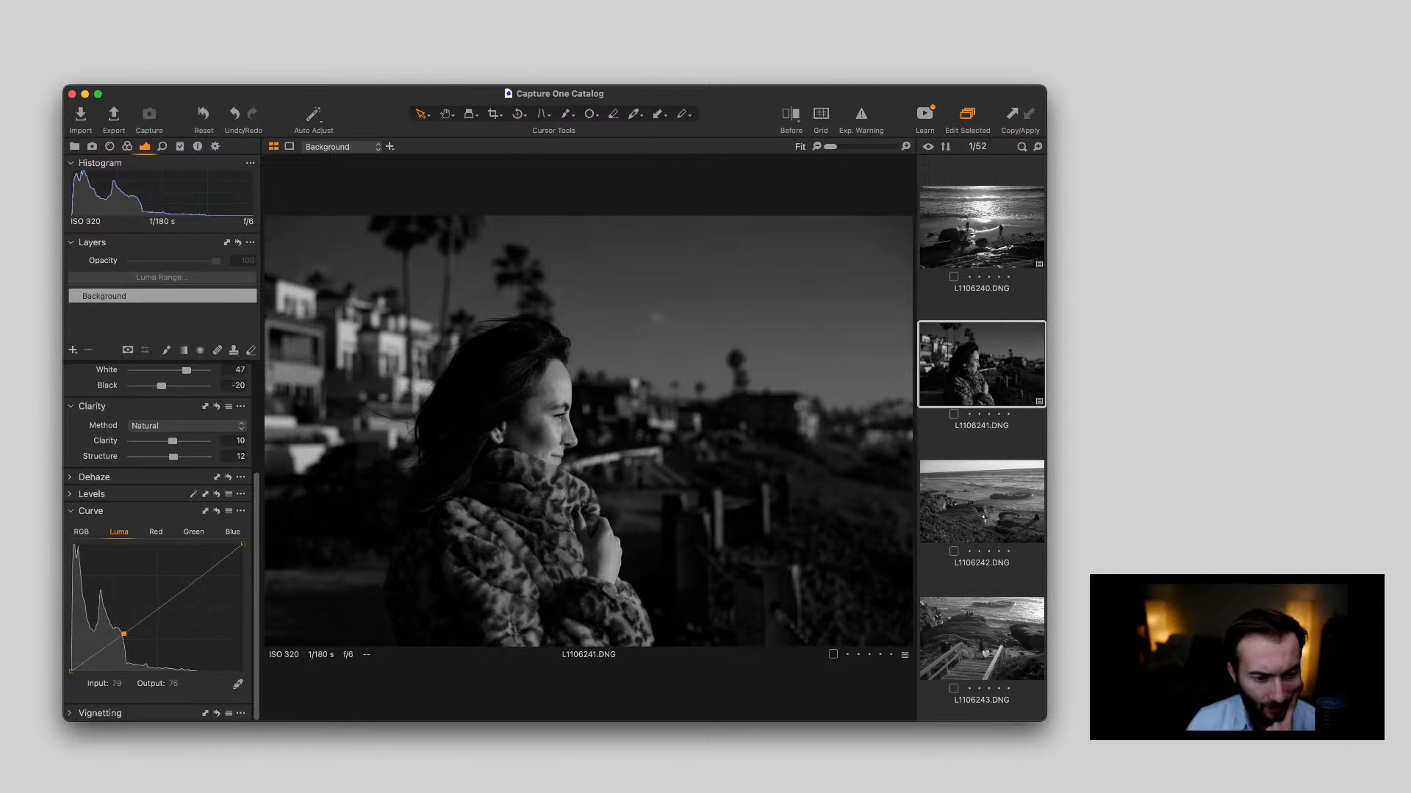
click(124, 631)
drag(125, 631, 124, 626)
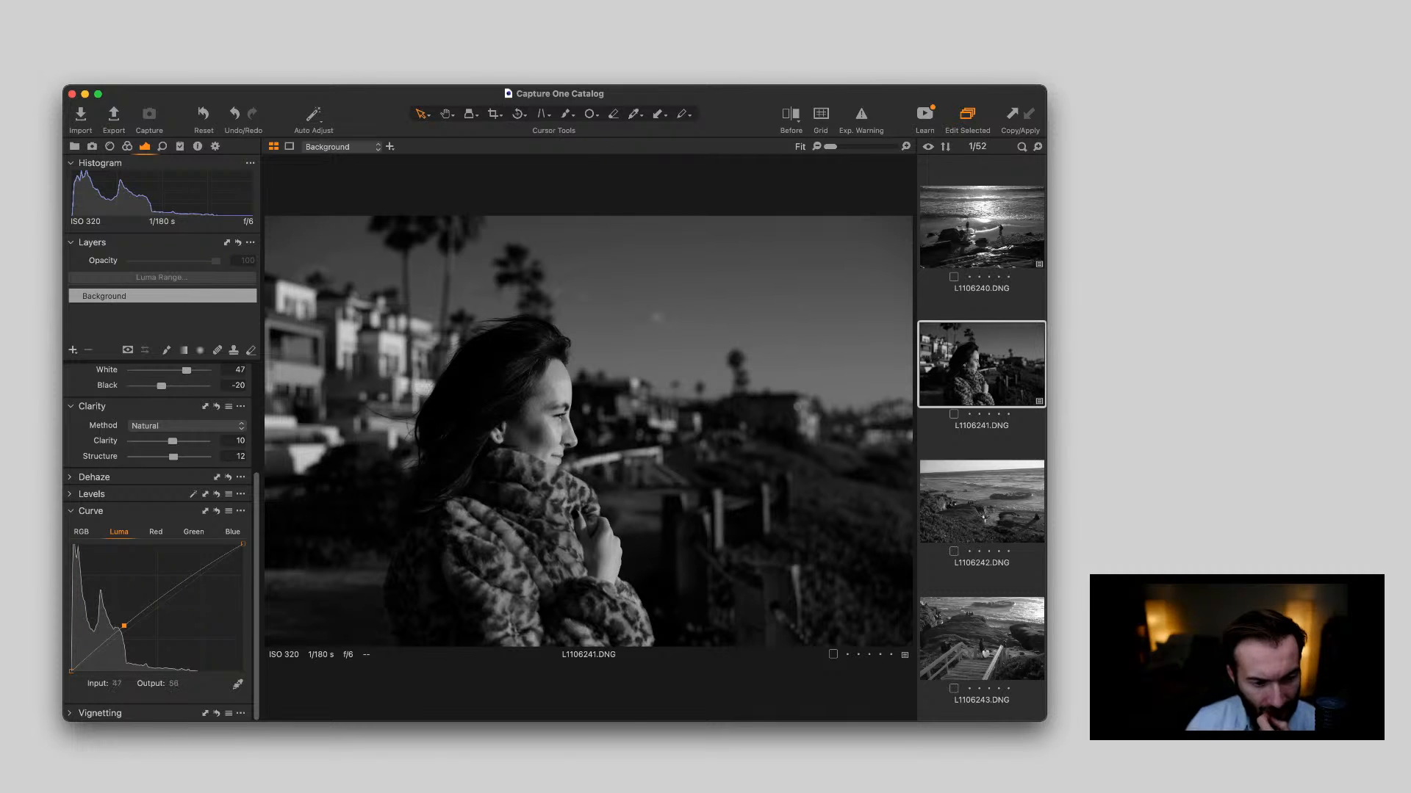
click(94, 653)
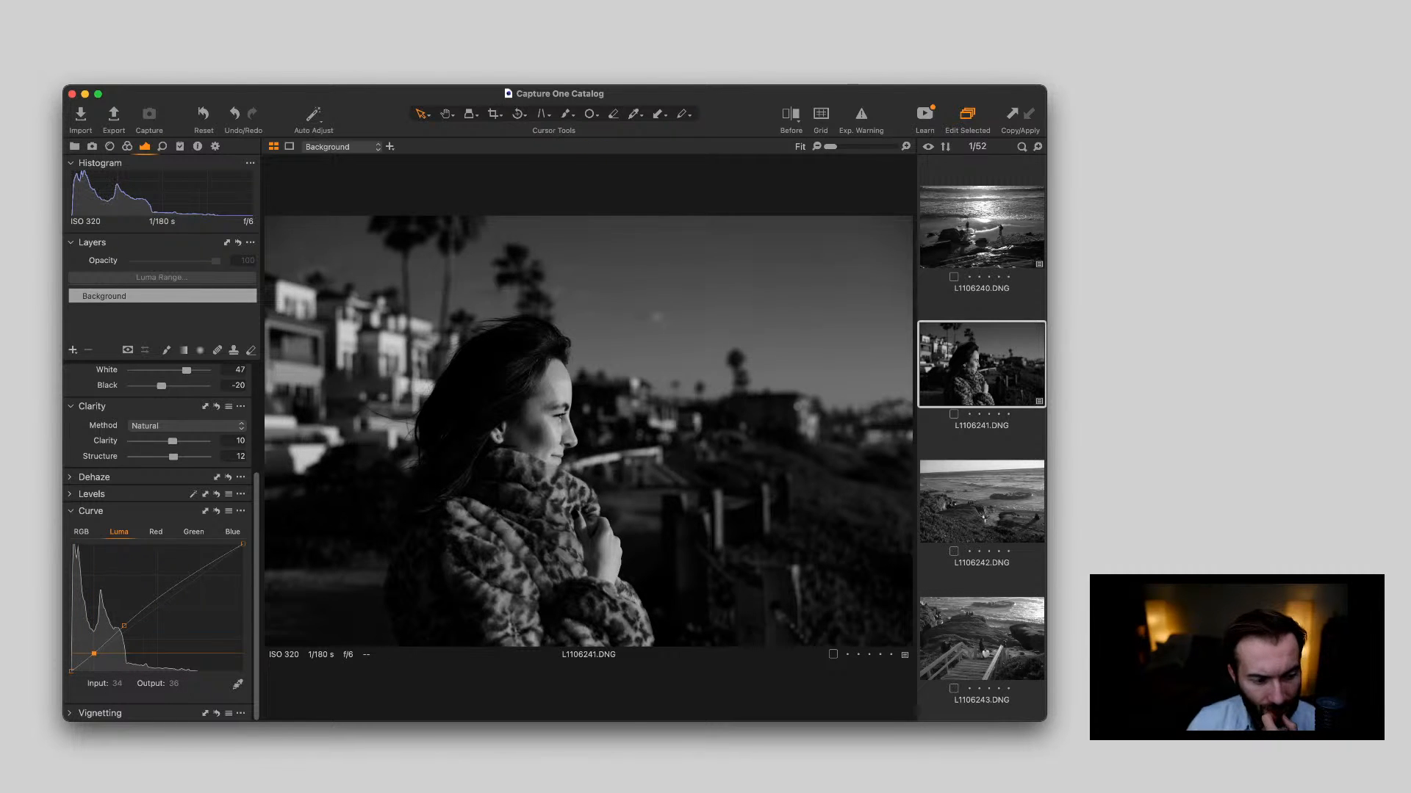
drag(94, 653, 94, 649)
drag(95, 650, 128, 625)
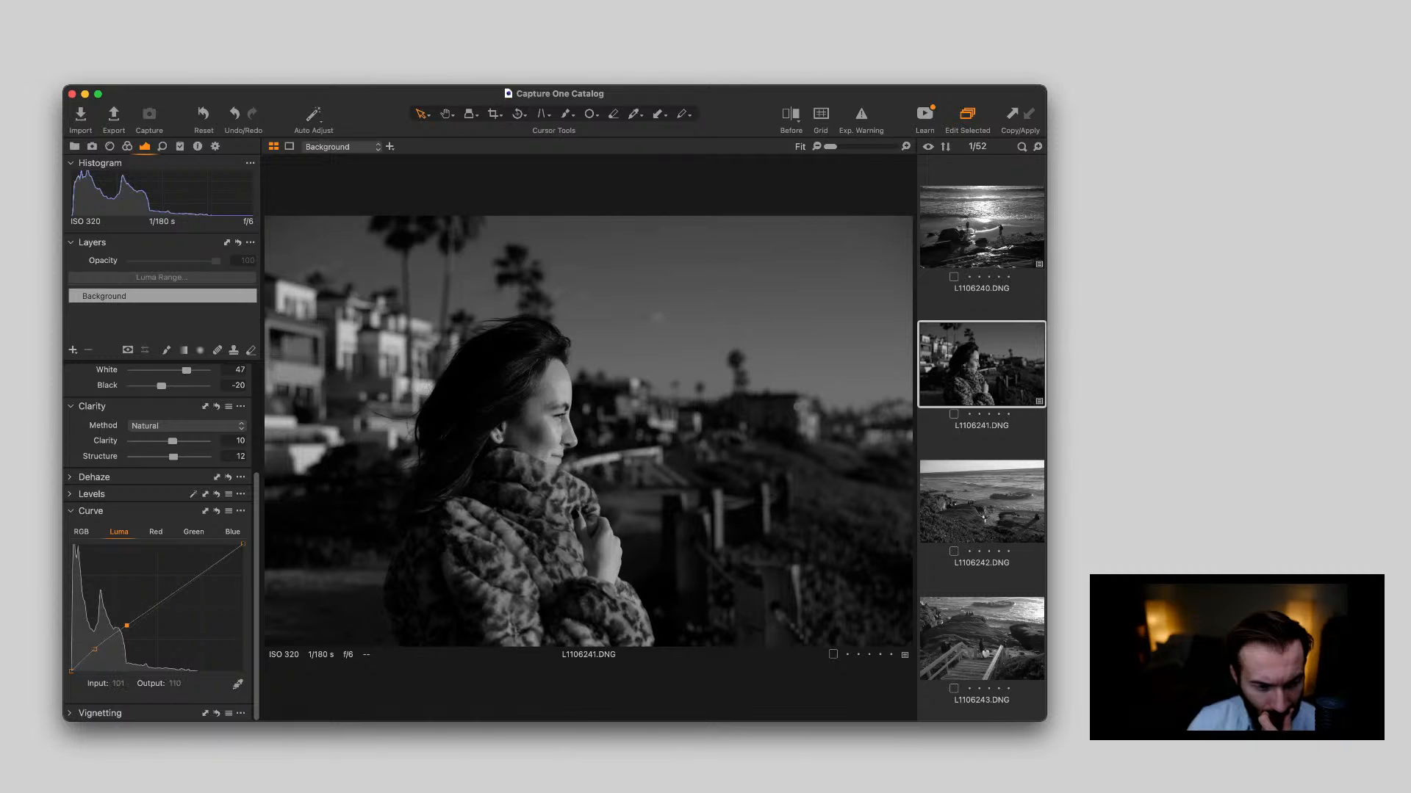
drag(197, 577, 196, 575)
click(127, 626)
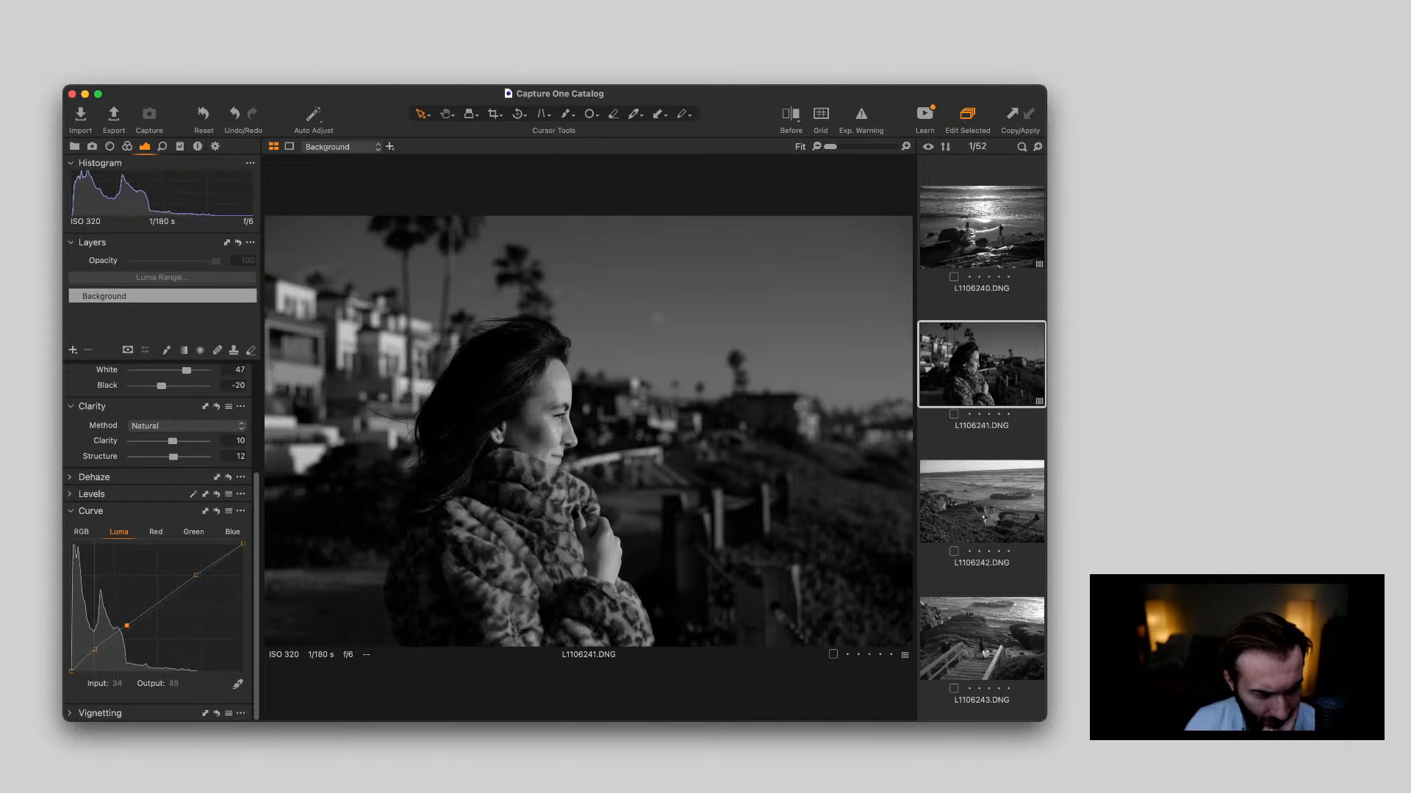
Refine the Luma curve of L1106241.DNG by nudging the shadow point and raising the midtone point to output 99, then check the face up close
drag(94, 650, 95, 648)
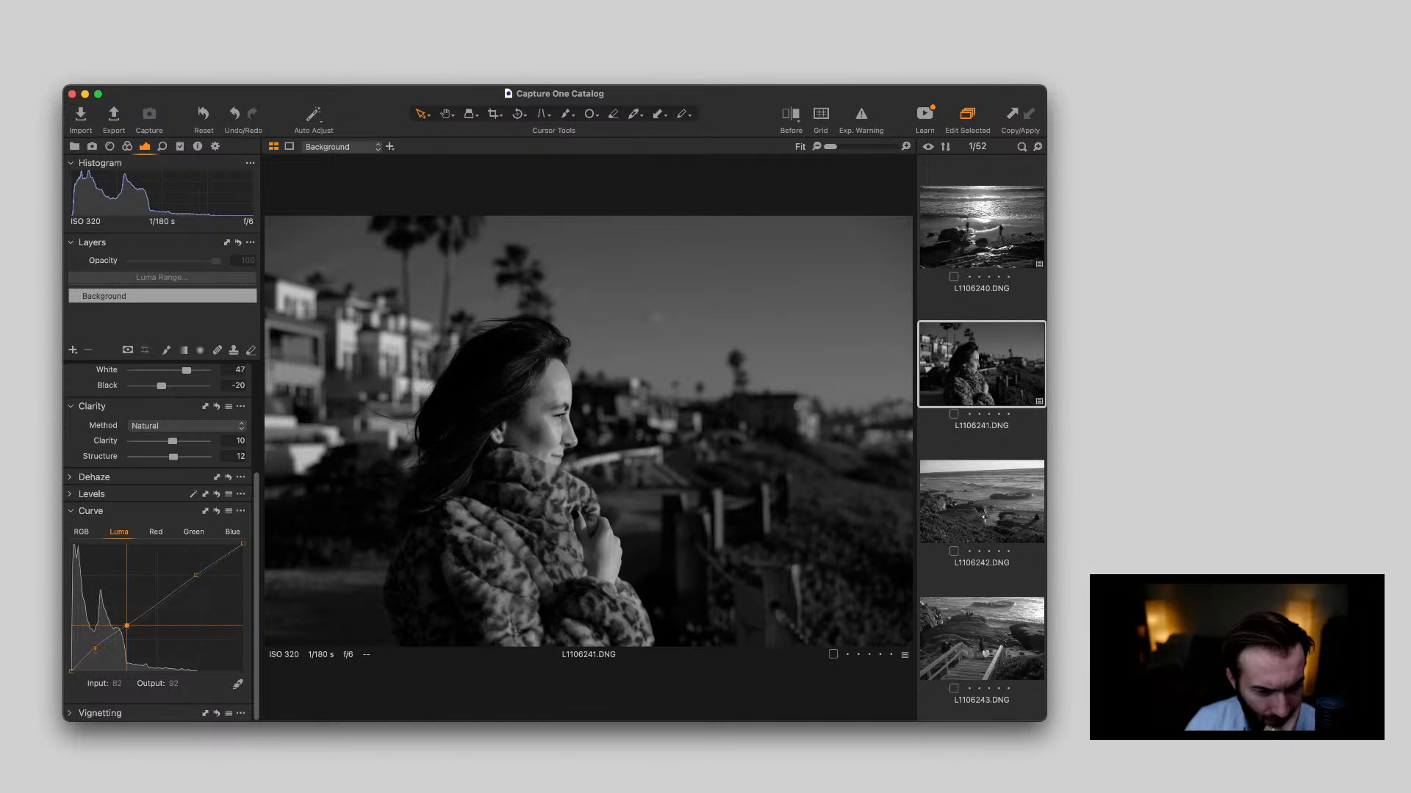
drag(126, 624, 126, 623)
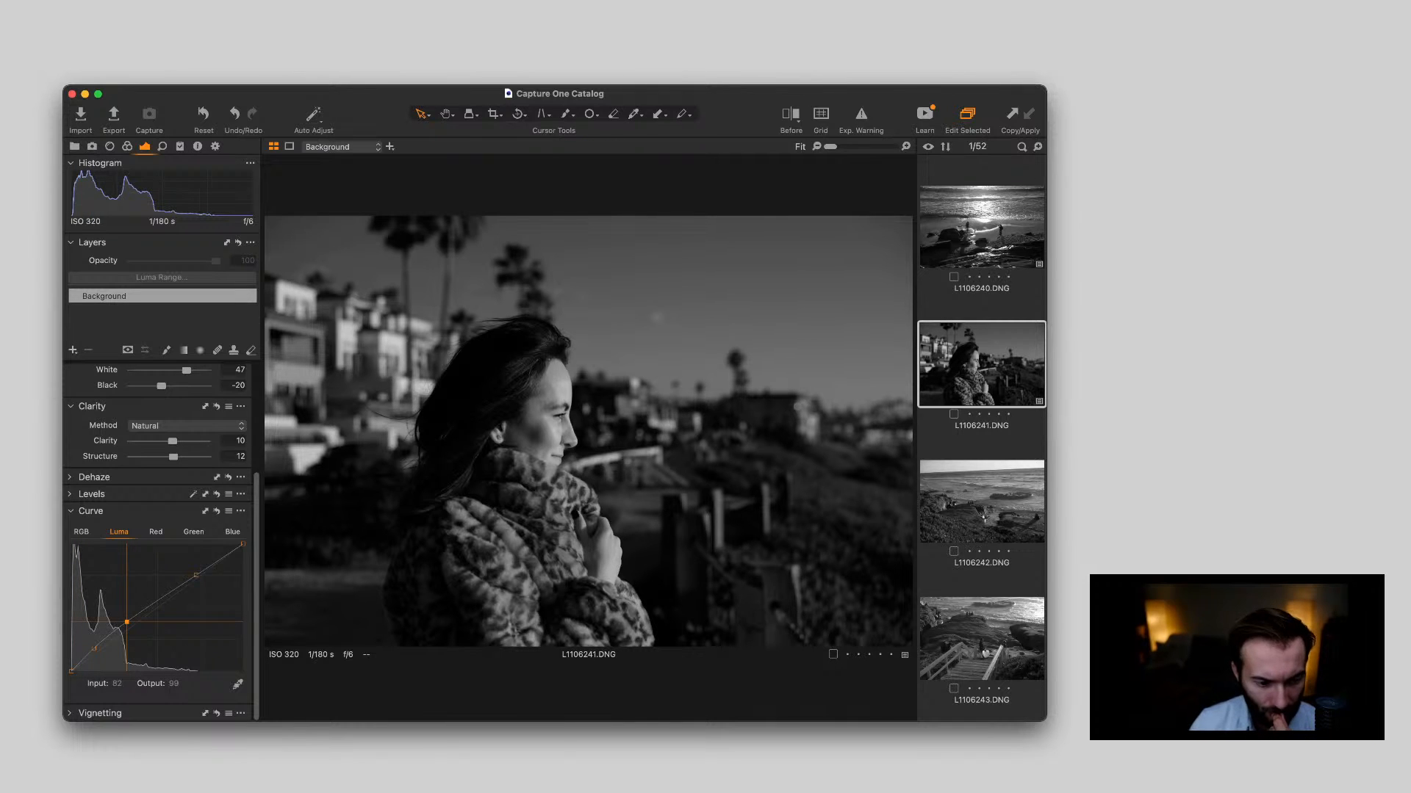
double_click(526, 393)
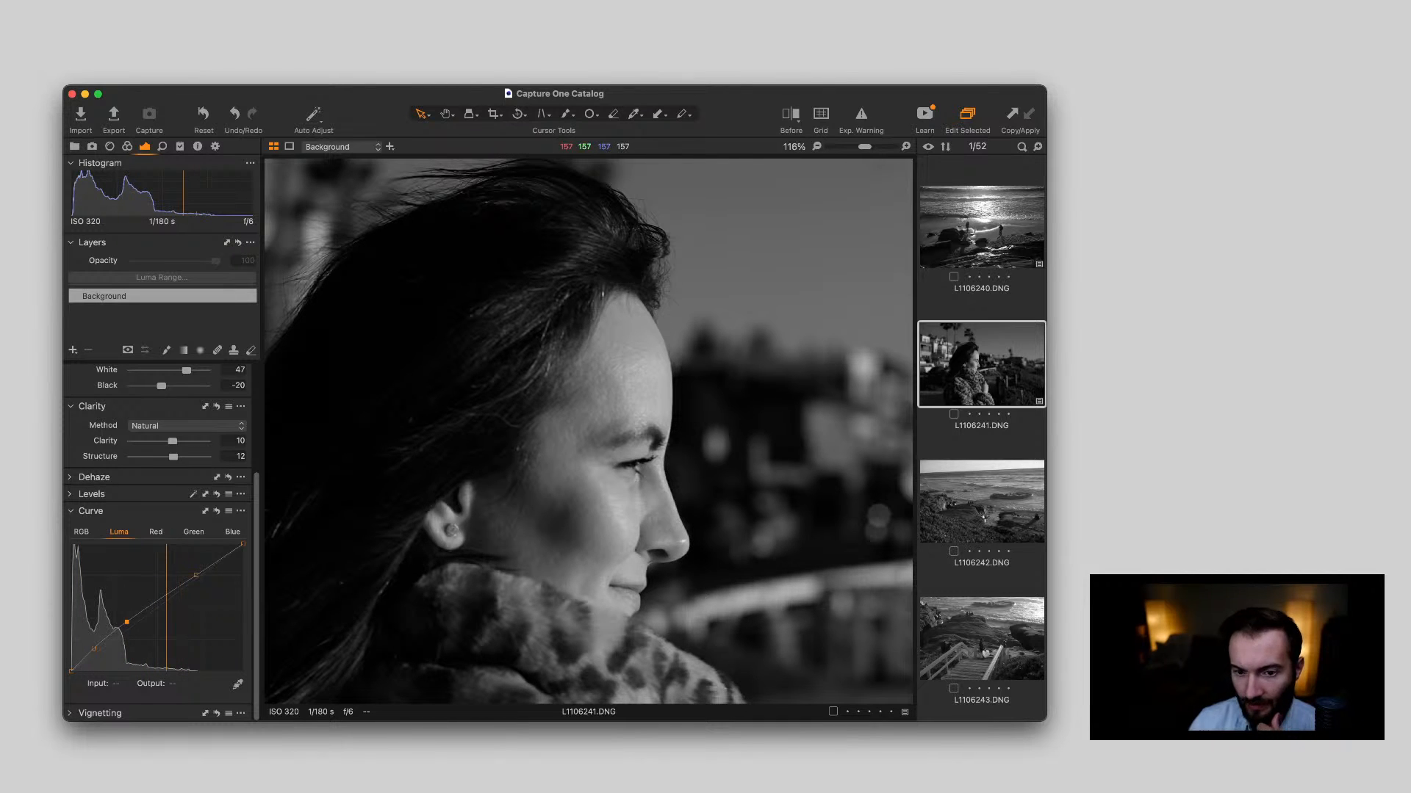
double_click(608, 397)
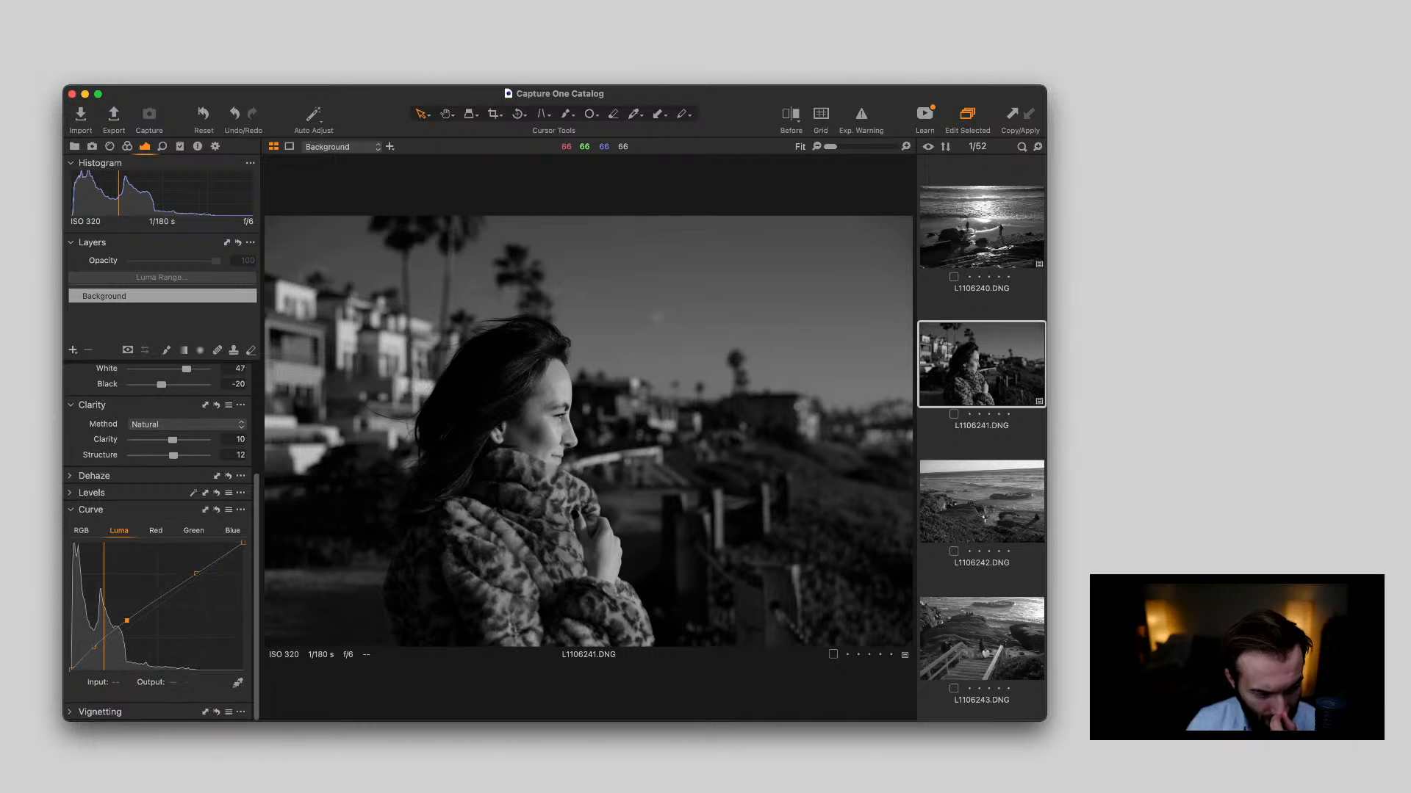
click(71, 493)
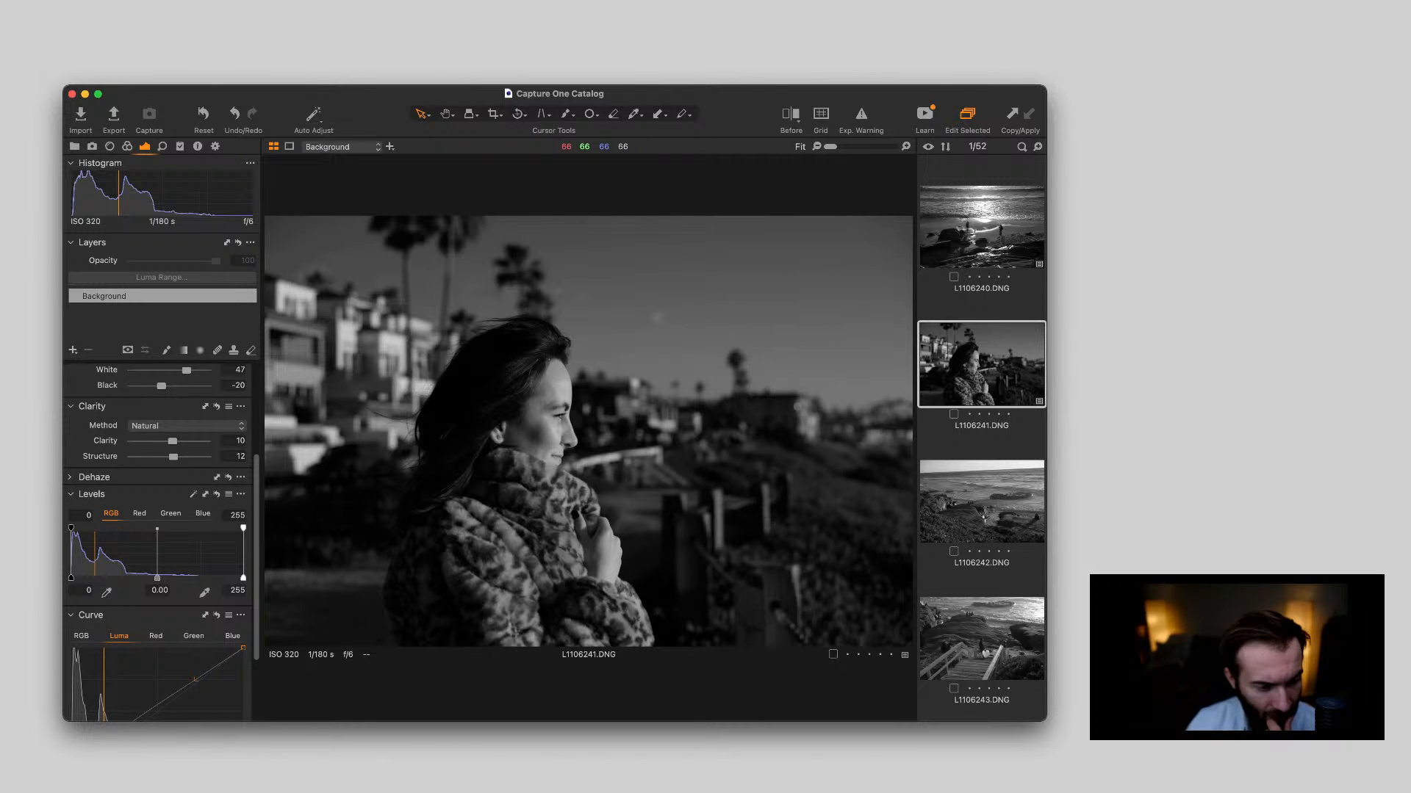
drag(71, 578, 71, 578)
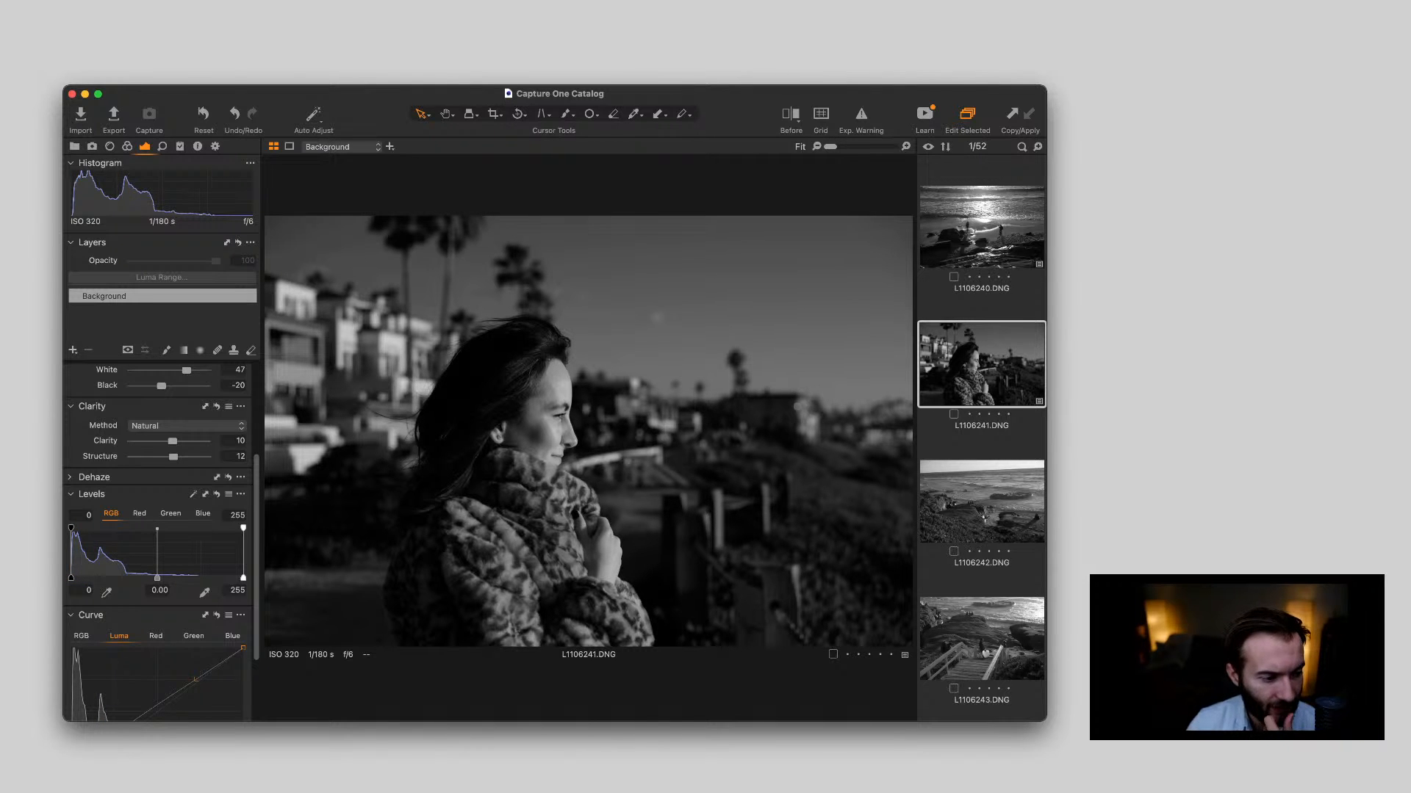
click(71, 494)
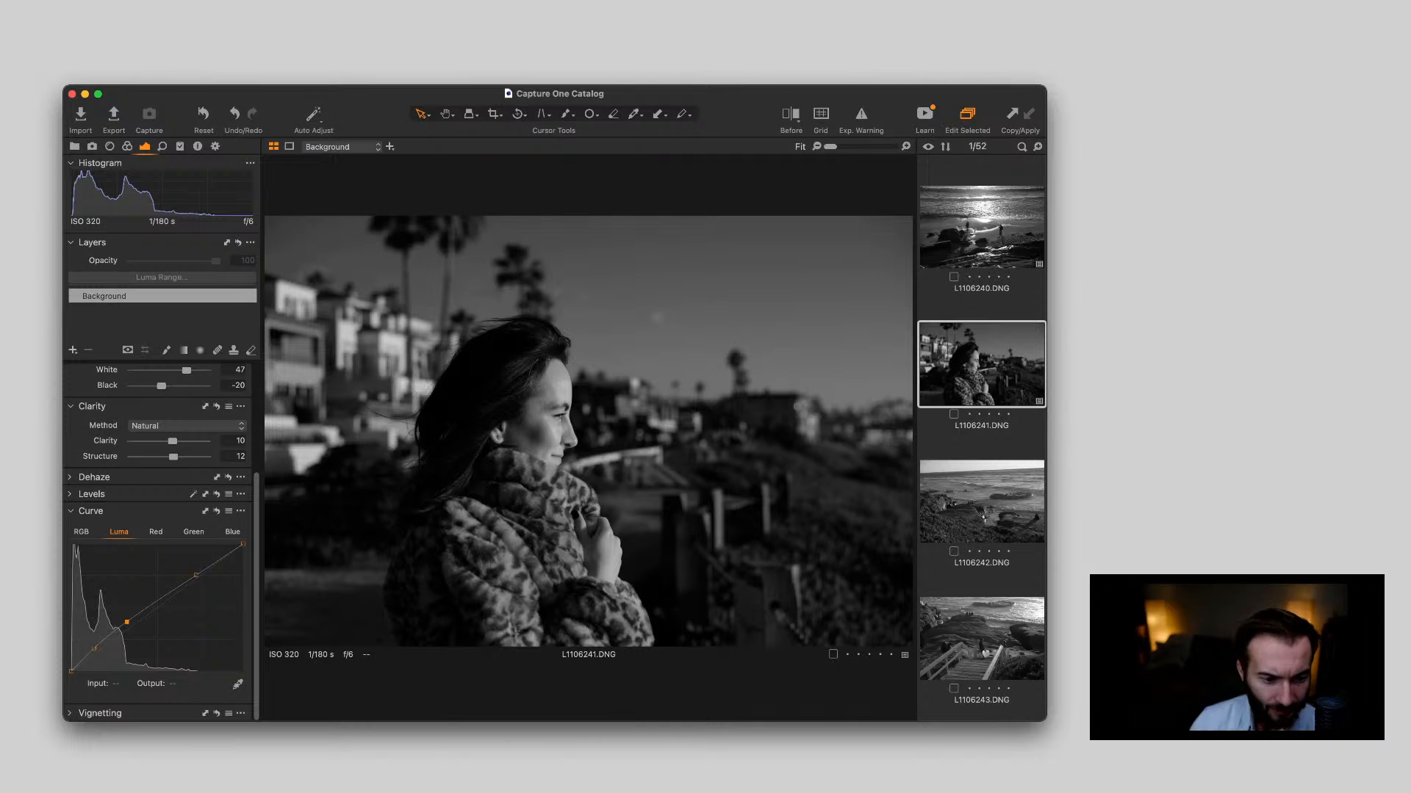
Set L1106243.DNG to Exposure -0.16, White 31, Black -37, Clarity 12 and Structure 25
click(981, 502)
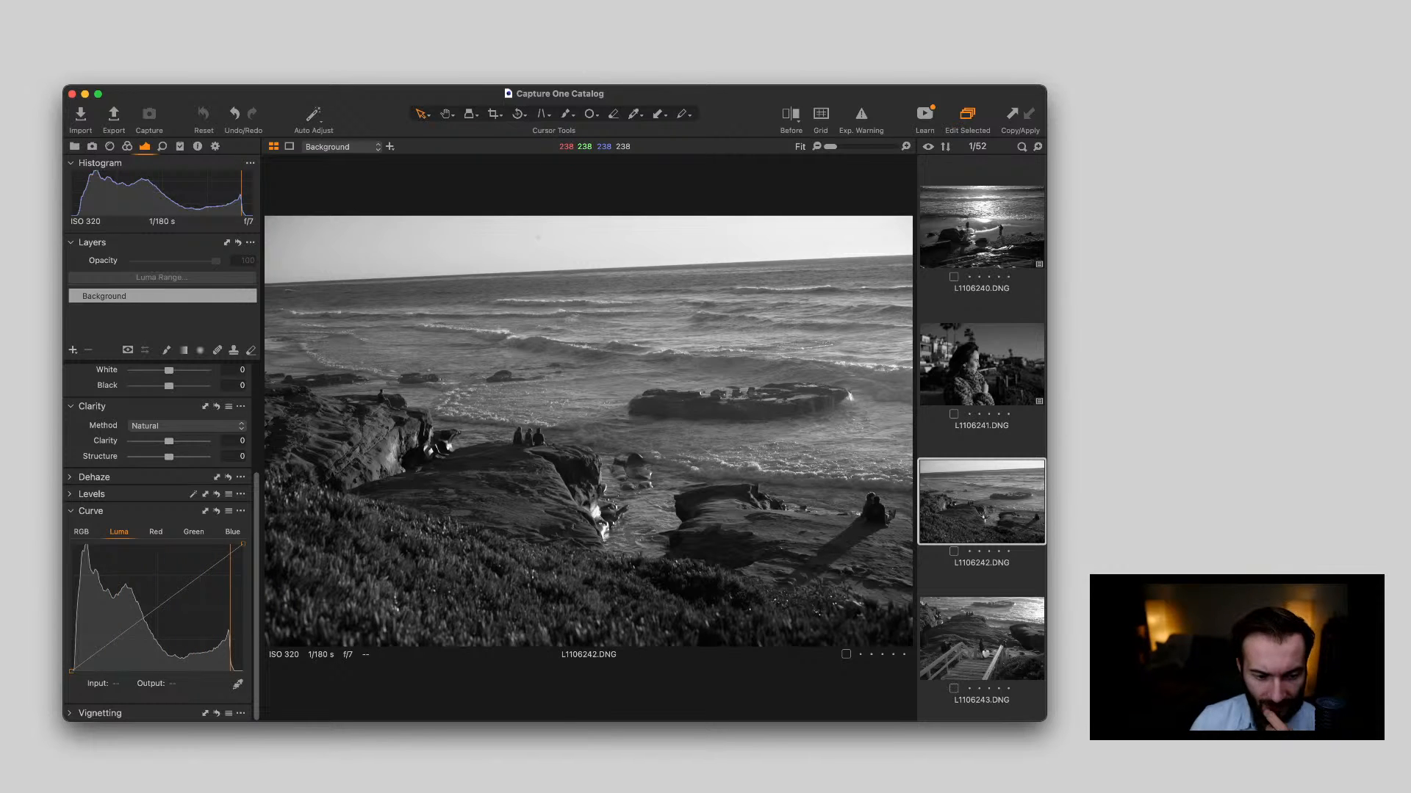
click(983, 640)
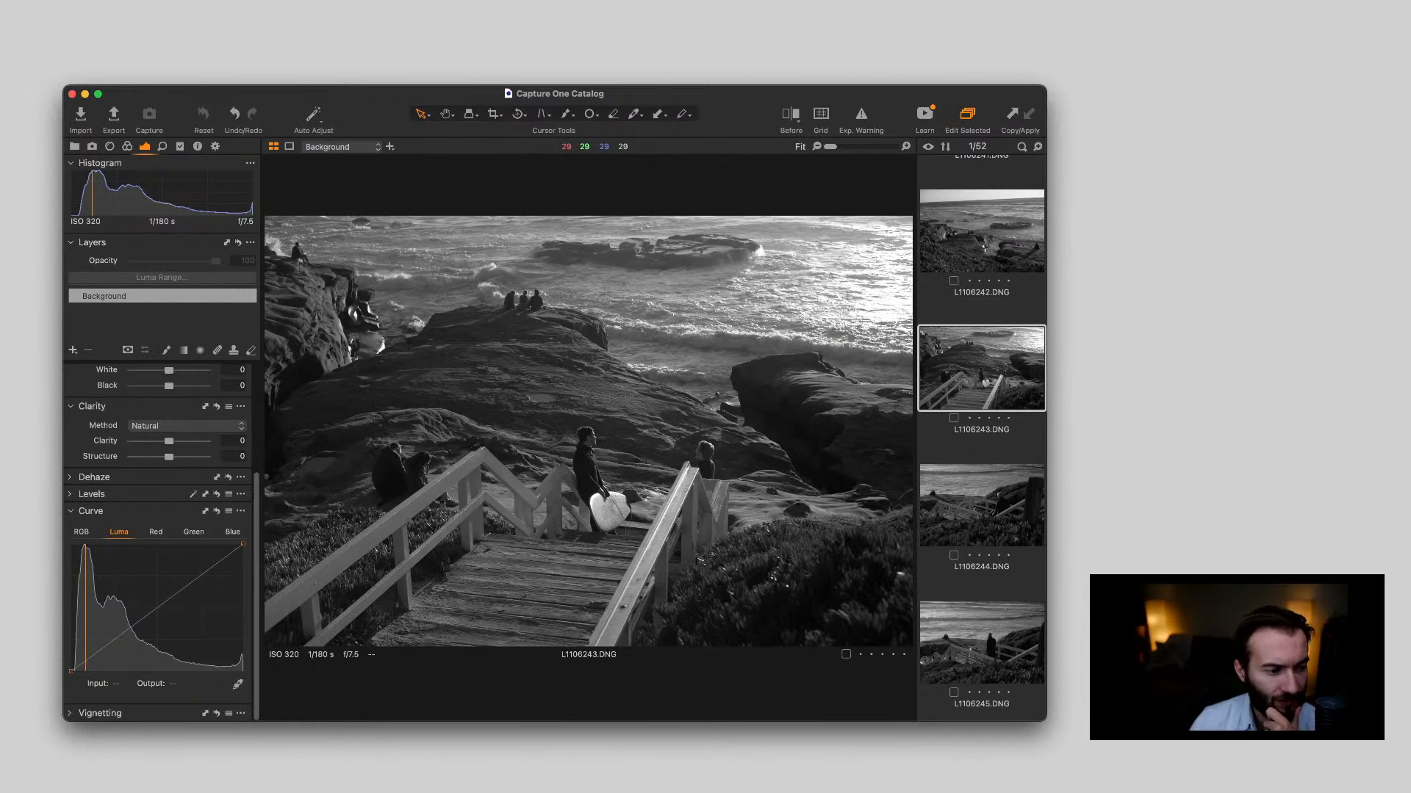
scroll(161, 543, up, 5)
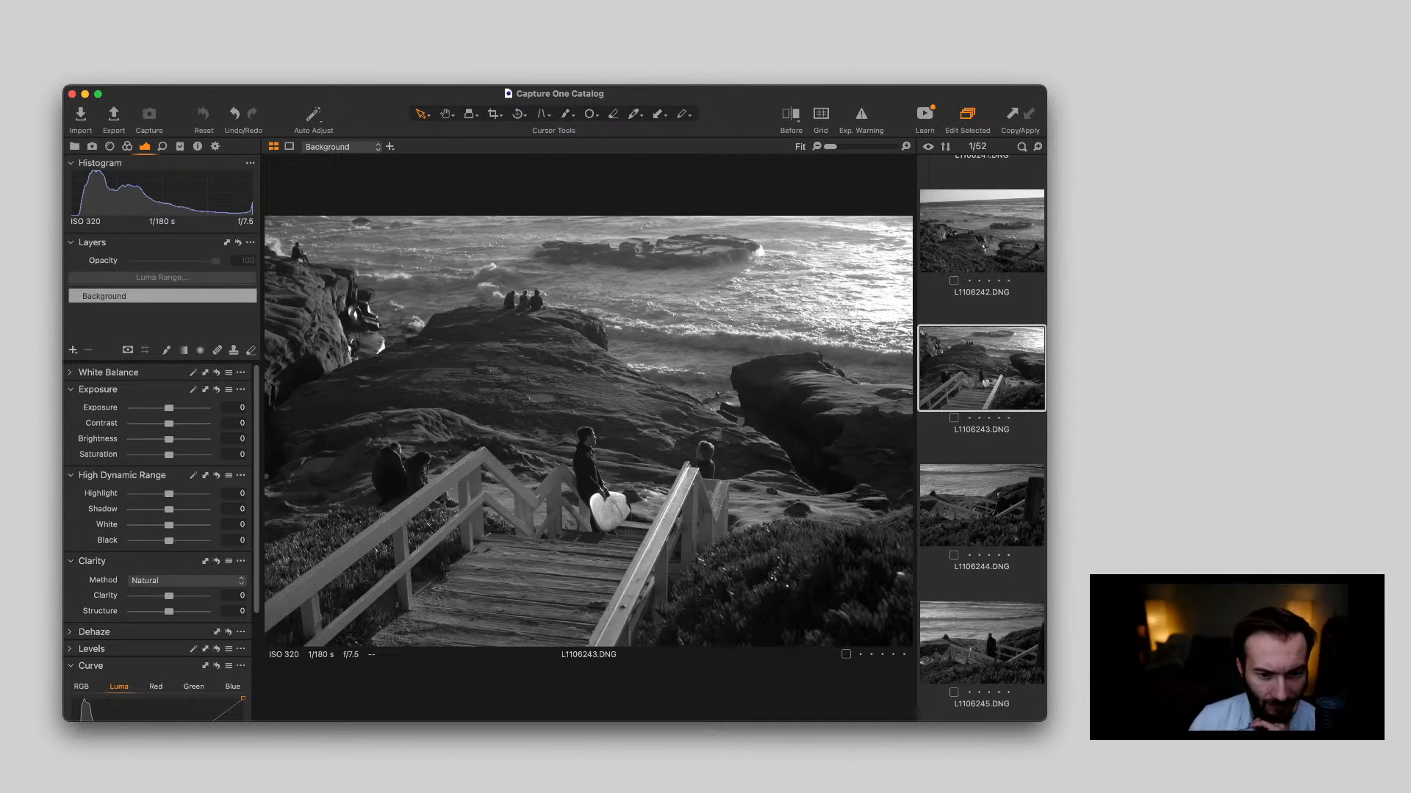
drag(169, 408, 166, 408)
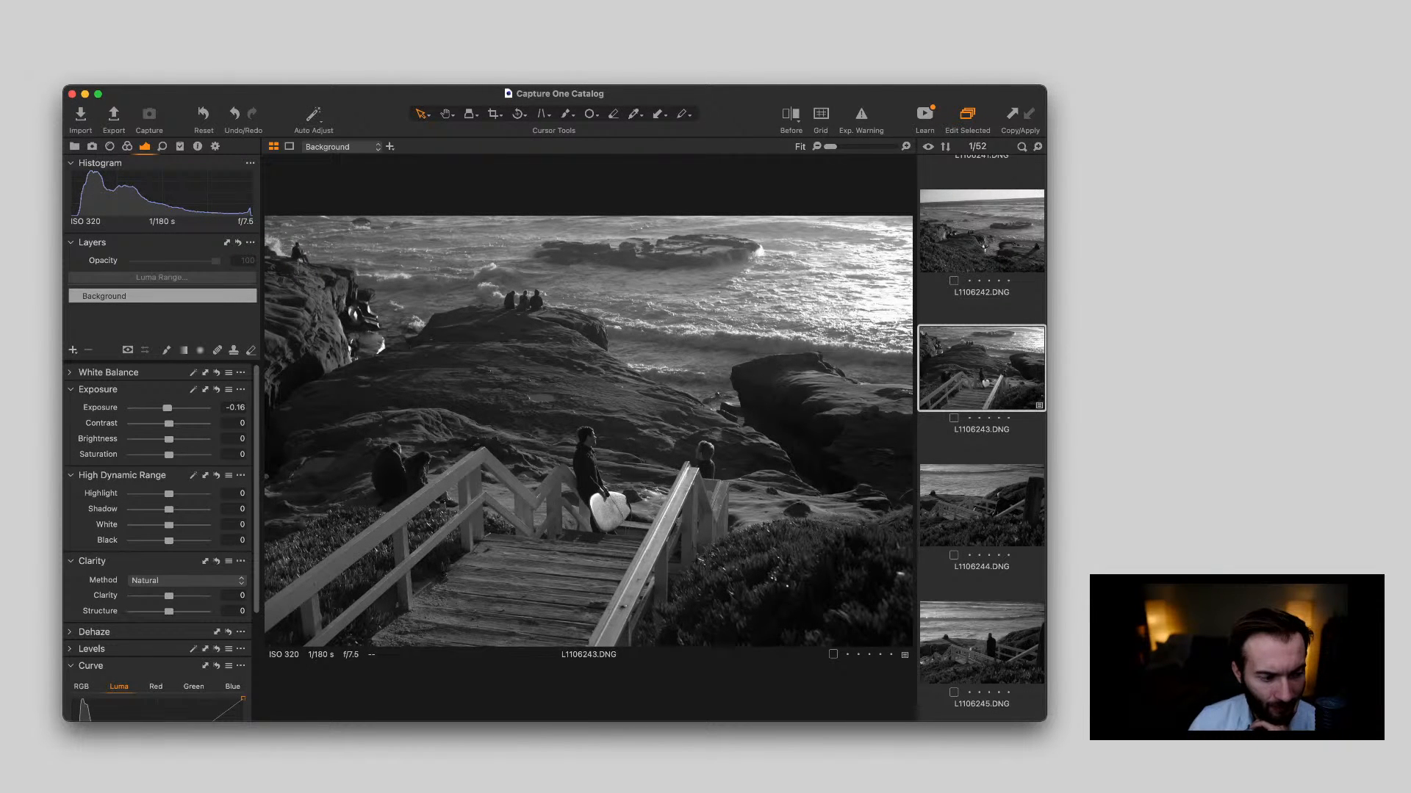
mouse_move(169, 541)
mouse_down()
mouse_move(155, 541)
mouse_move(180, 526)
mouse_up()
scroll(162, 543, down, 3)
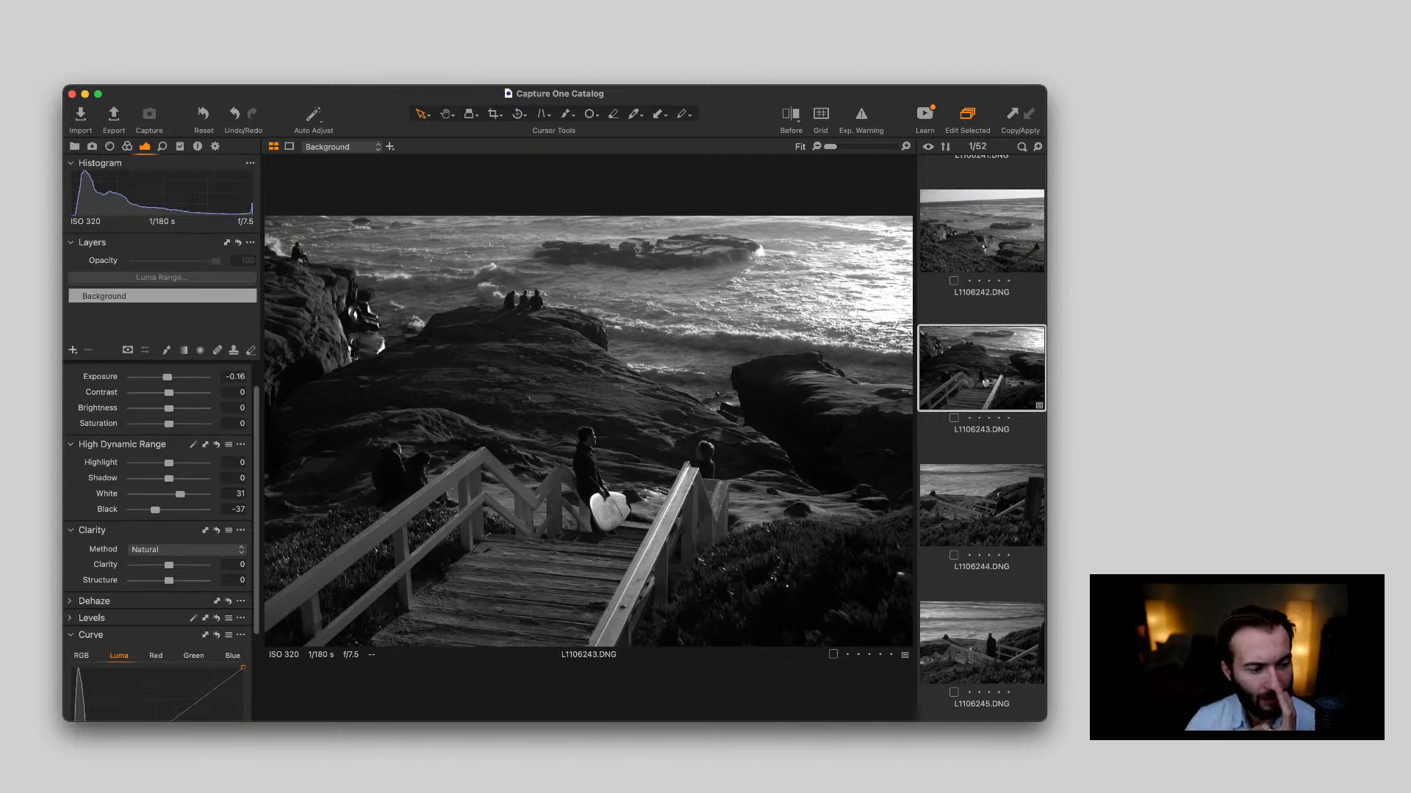
drag(169, 541, 178, 556)
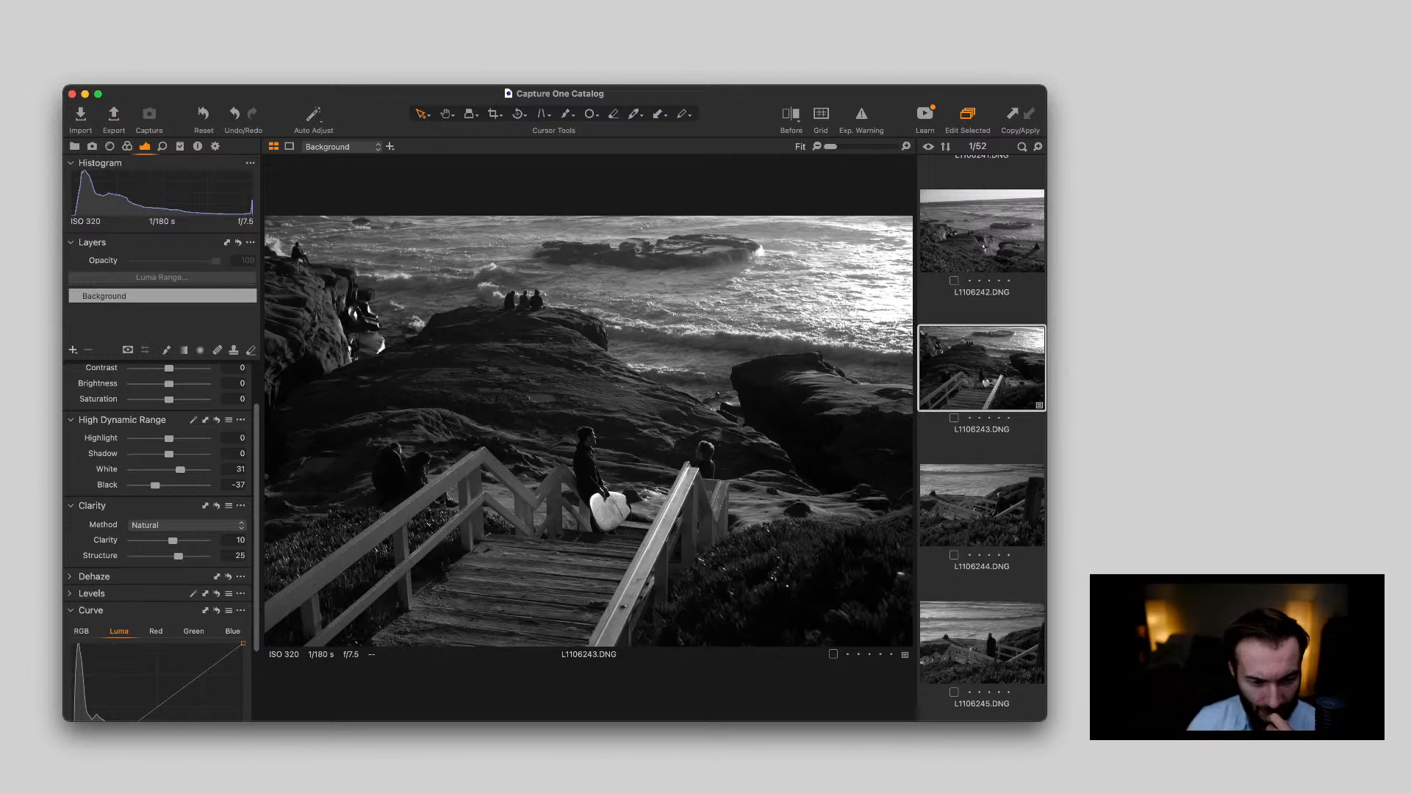
scroll(161, 544, down, 1)
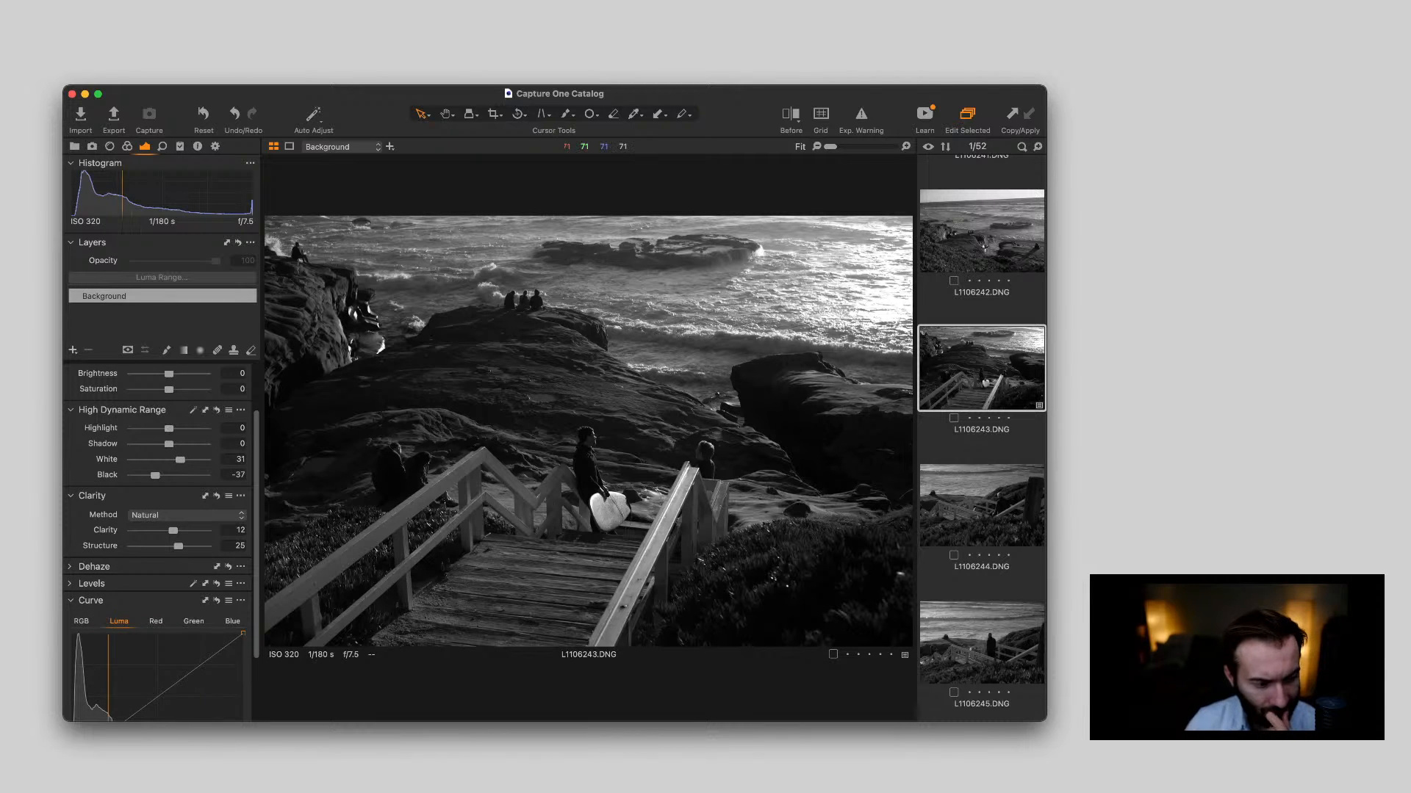
Shape the Luma curve of L1106243.DNG with a raised midtone point, a shadow anchor and a highlight point that holds back the brightest tones
scroll(162, 543, down, 3)
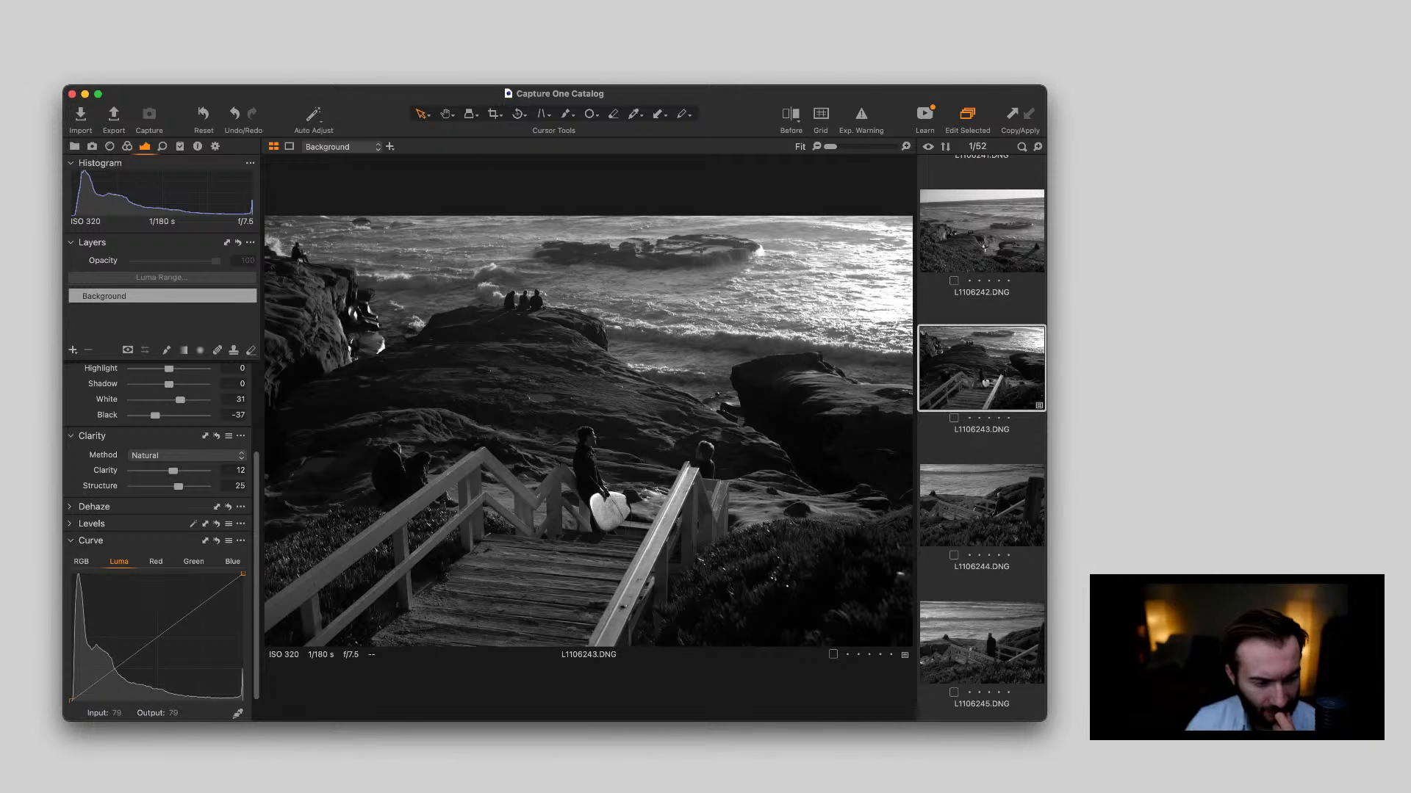
mouse_move(125, 660)
mouse_down()
mouse_move(125, 641)
mouse_move(99, 671)
mouse_move(132, 631)
mouse_move(103, 666)
mouse_up()
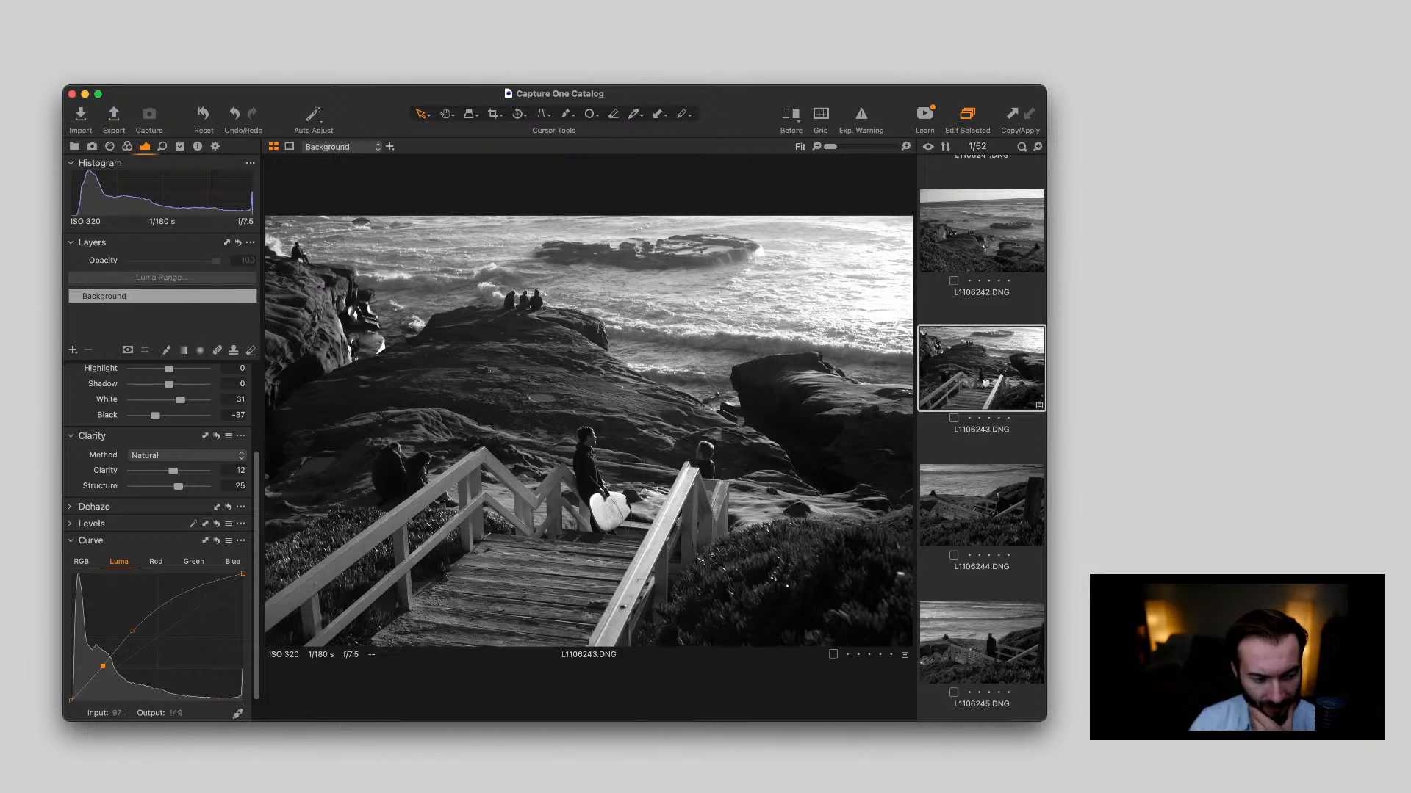
drag(197, 584, 201, 596)
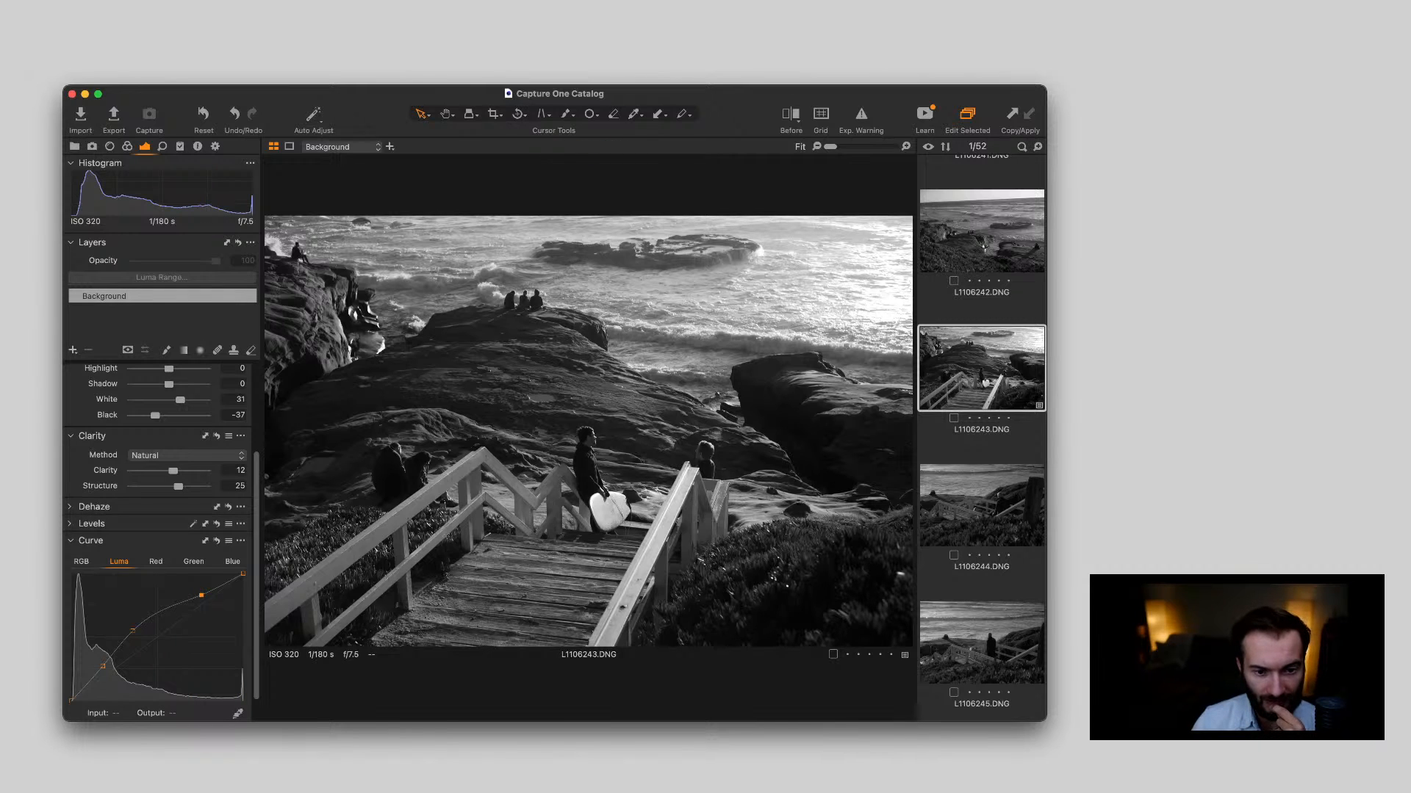
Compare L1106243.DNG before and after the edits and examine the man with the surfboard up close
key(super+e)
key(super+e)
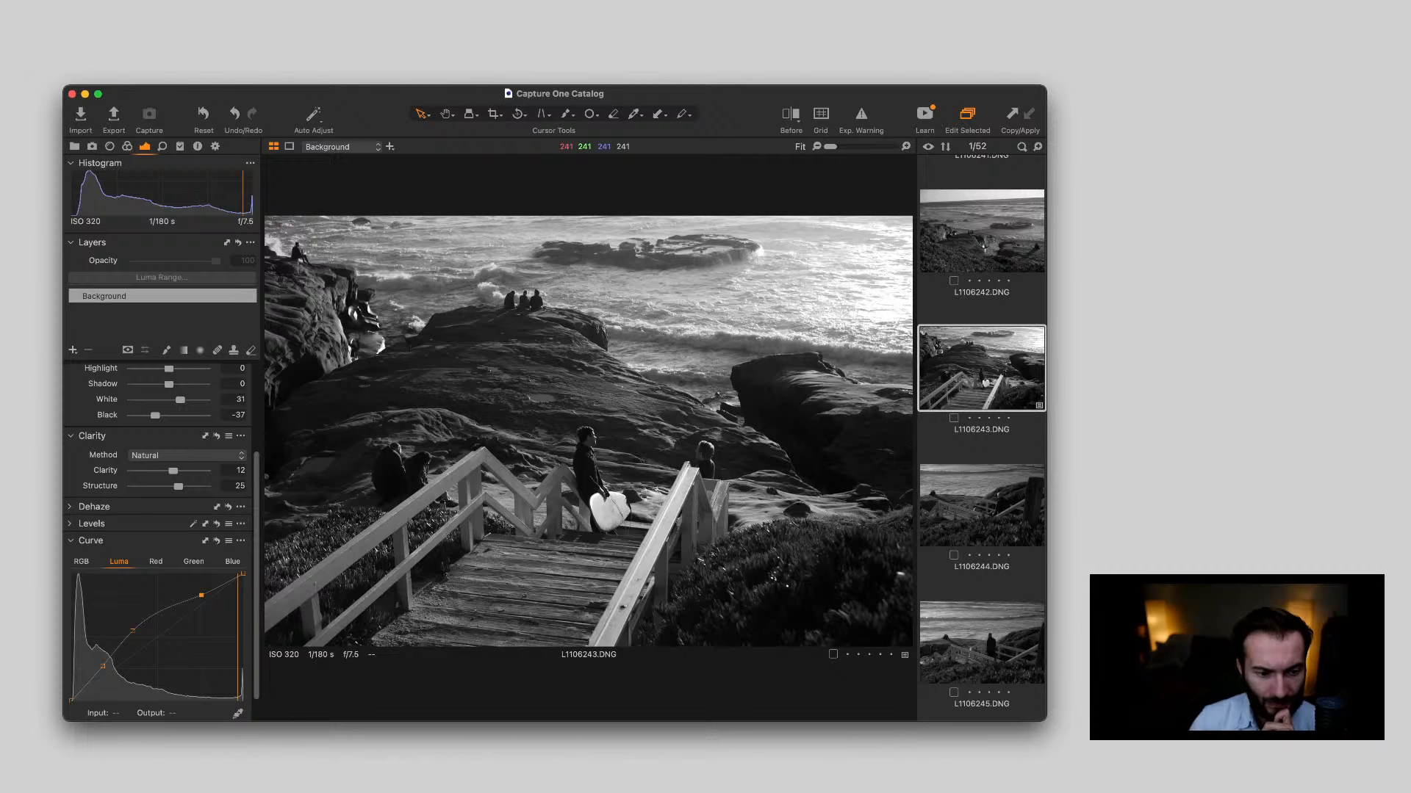
key(shift+y)
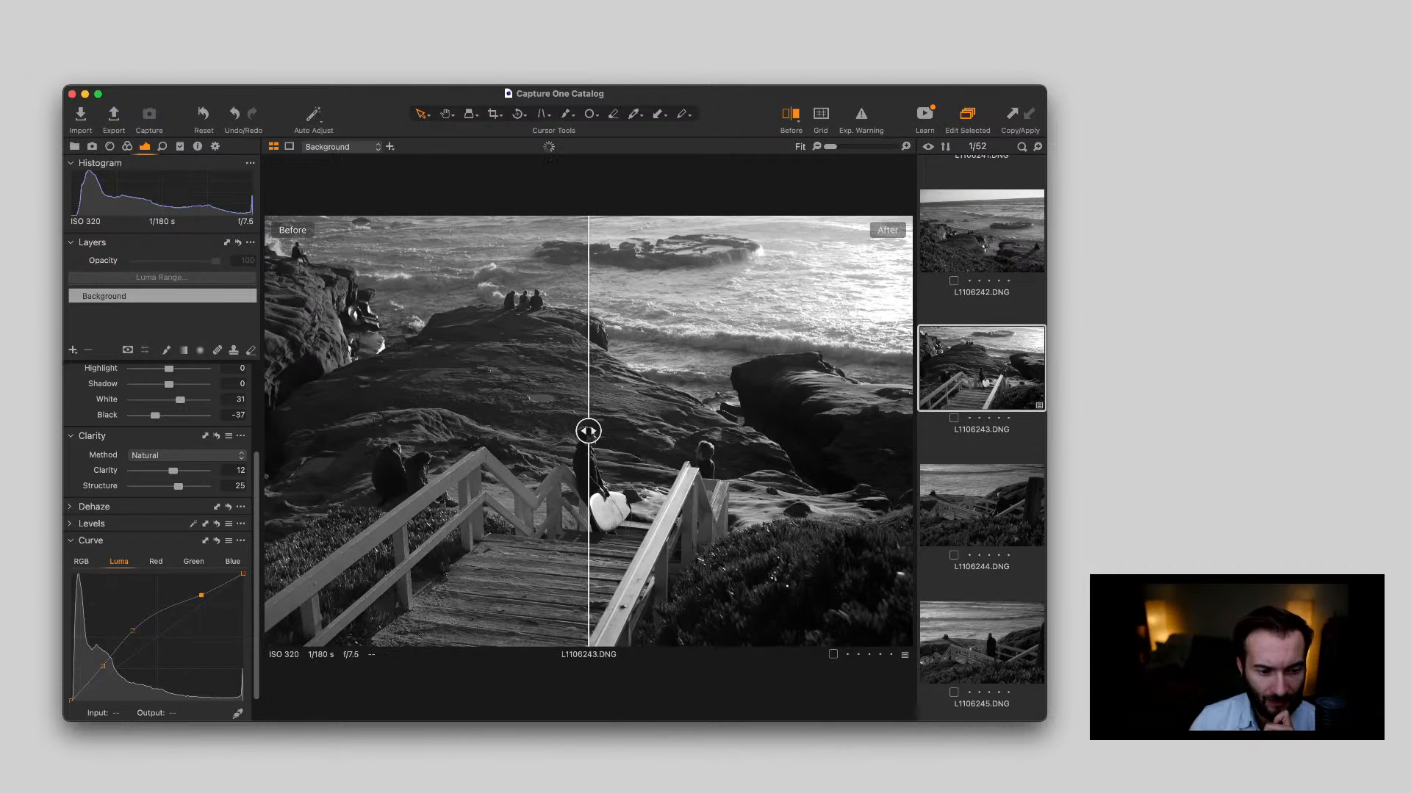
drag(589, 432, 265, 431)
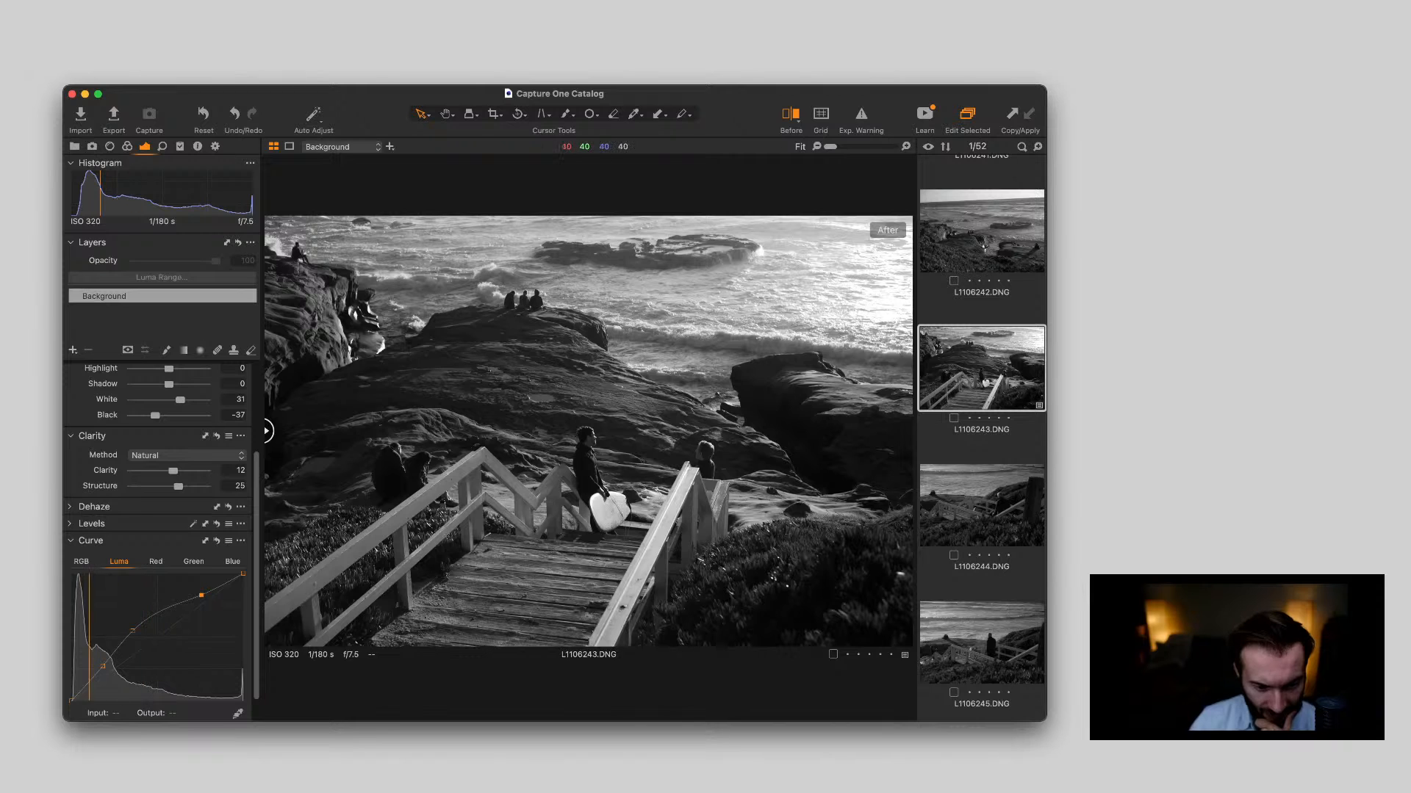
scroll(619, 492, up, 5)
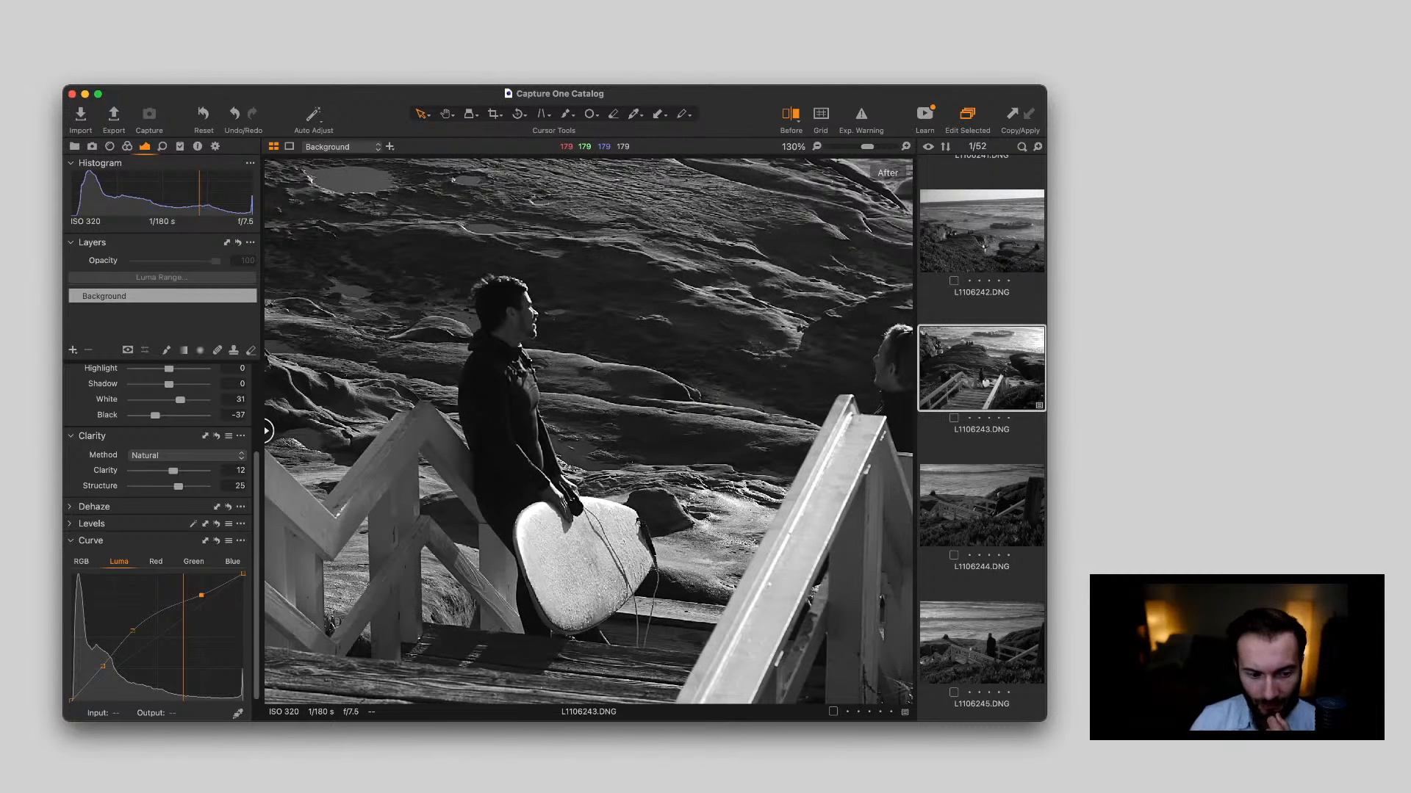
scroll(620, 507, down, 5)
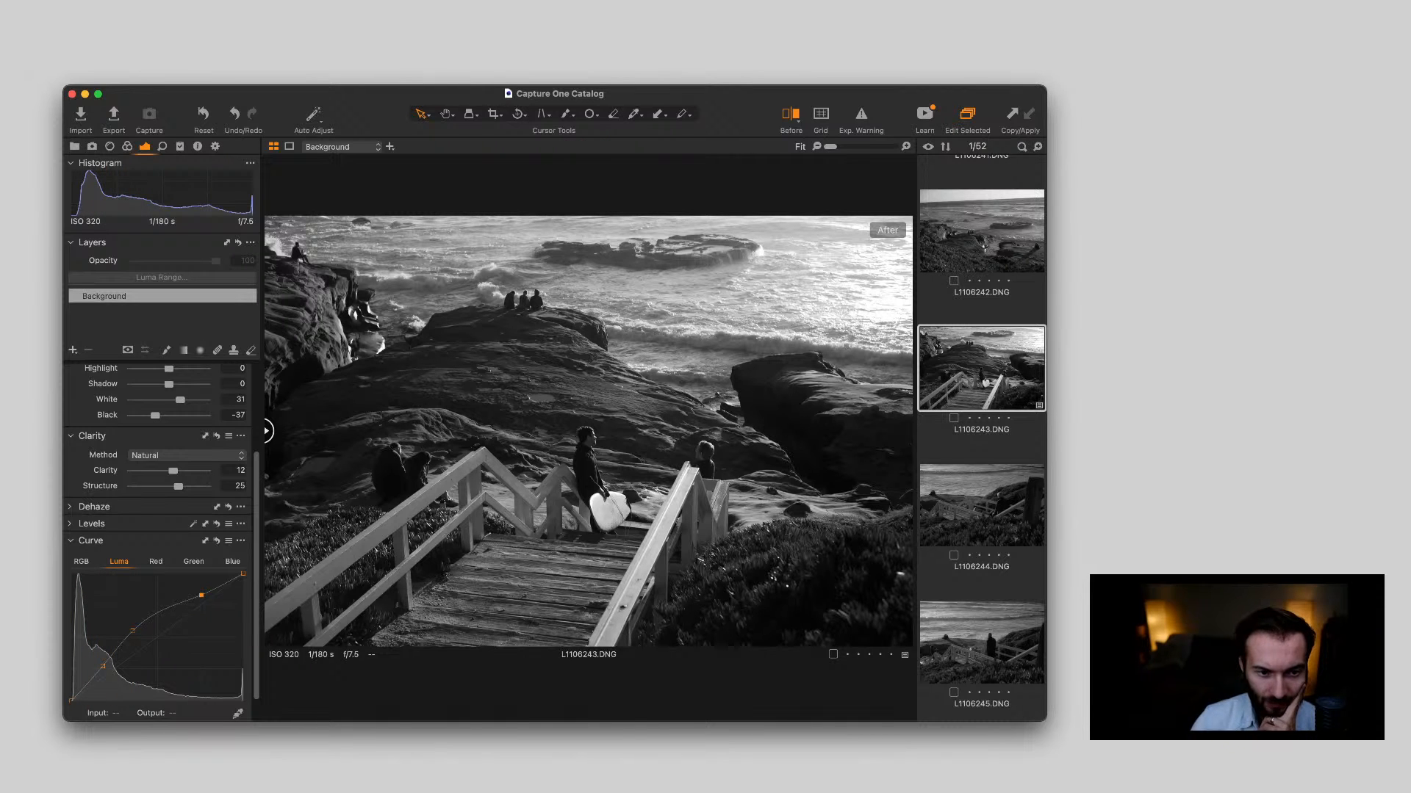
key(y)
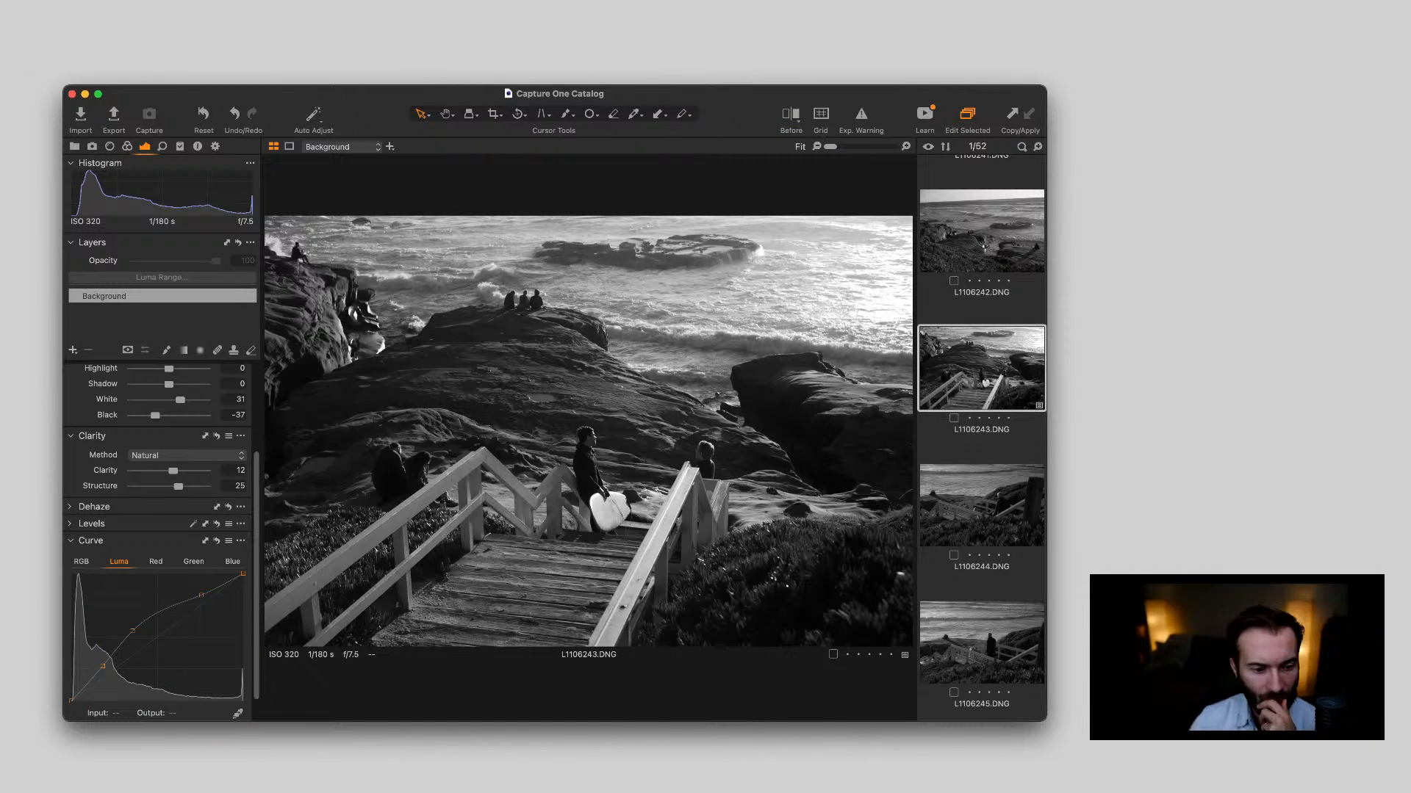
Compare the similar staircase photos L1106244.DNG and L1106245.DNG, and delete L1106244.DNG
key(Down)
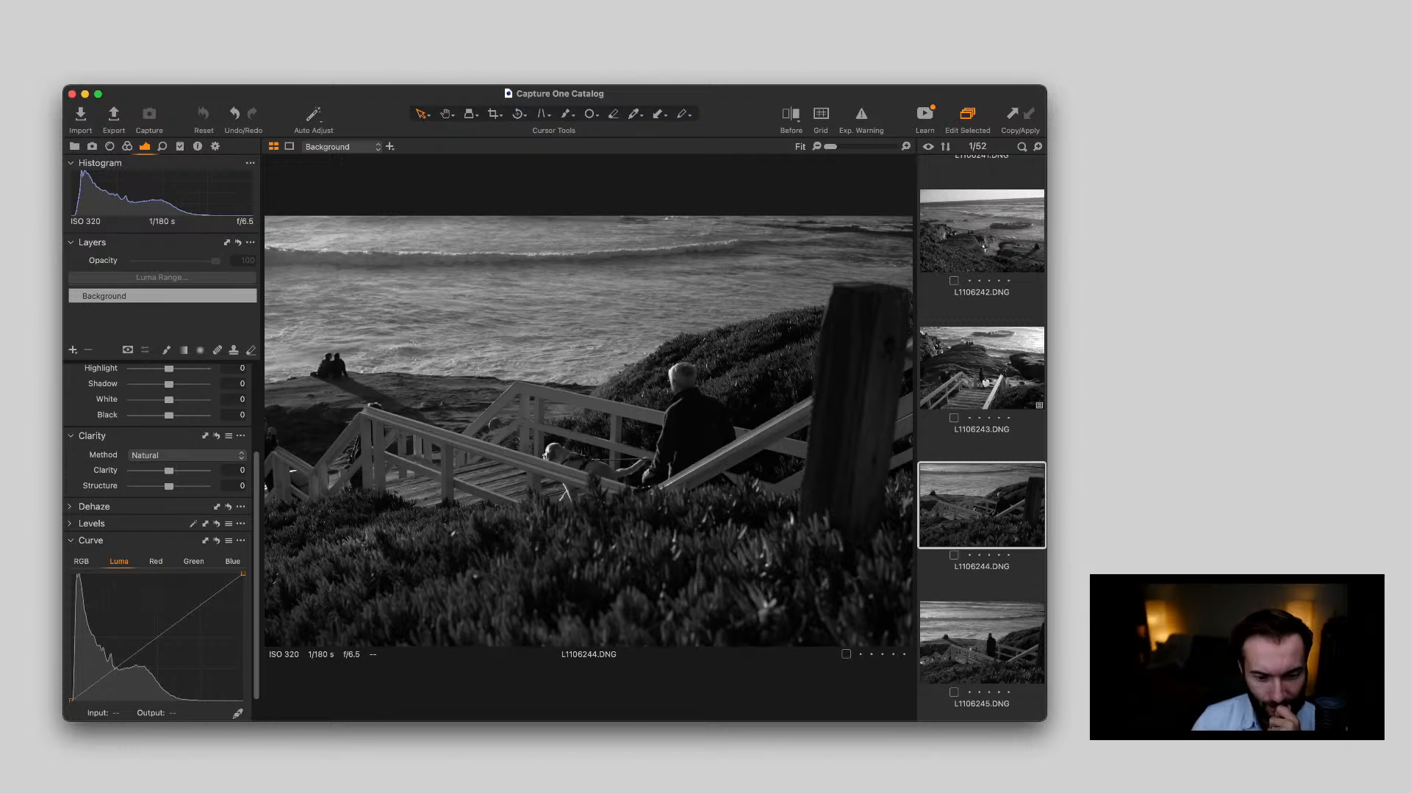
key(Down)
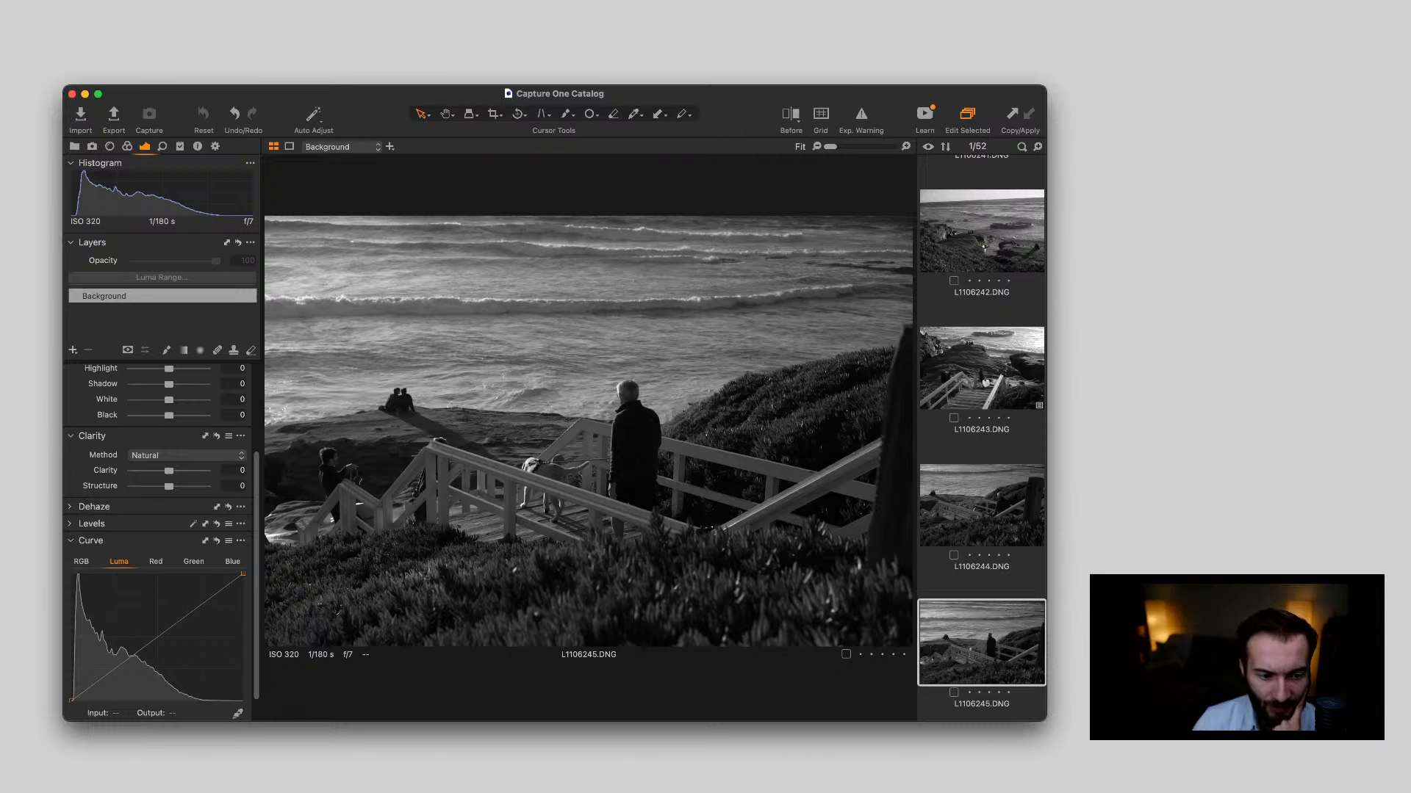
key(Up)
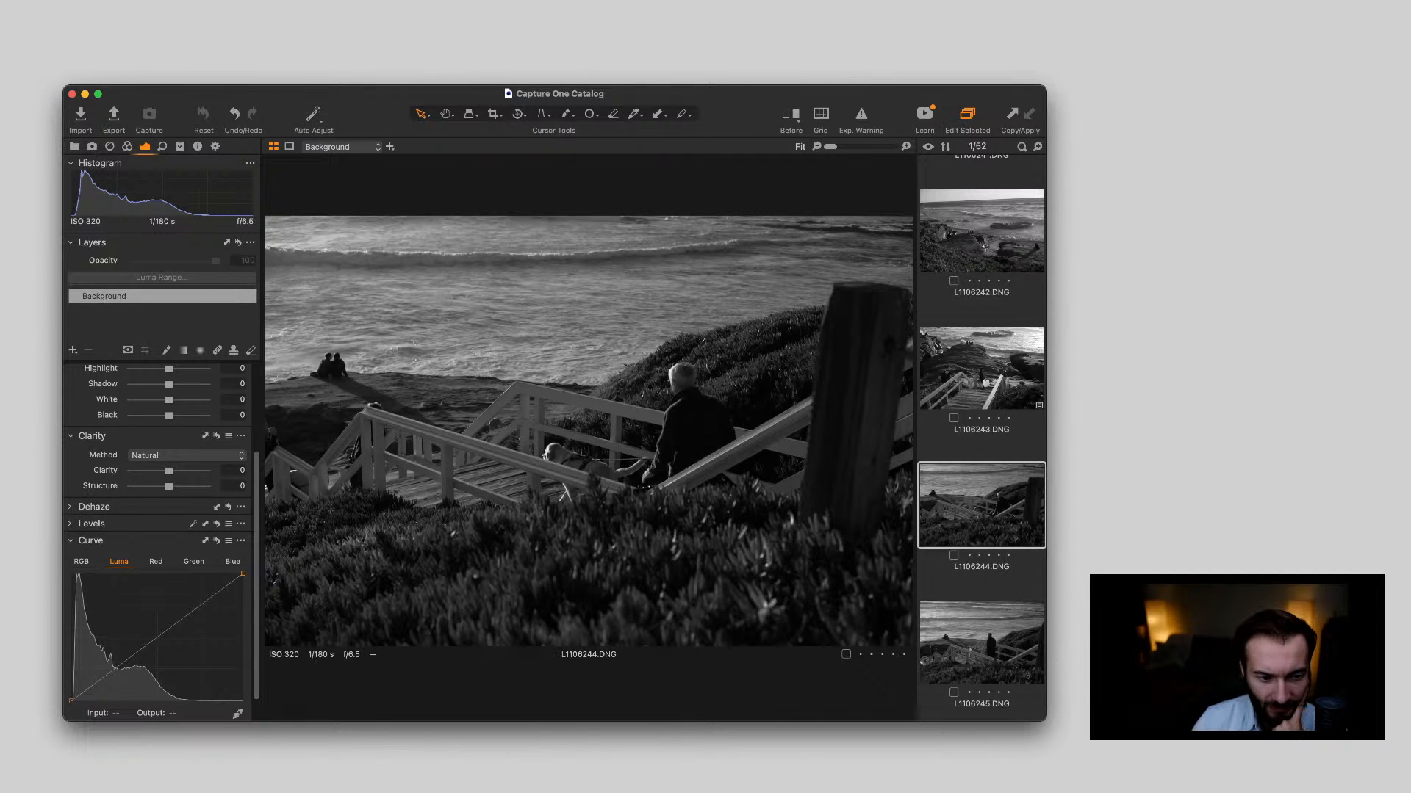
key(Down)
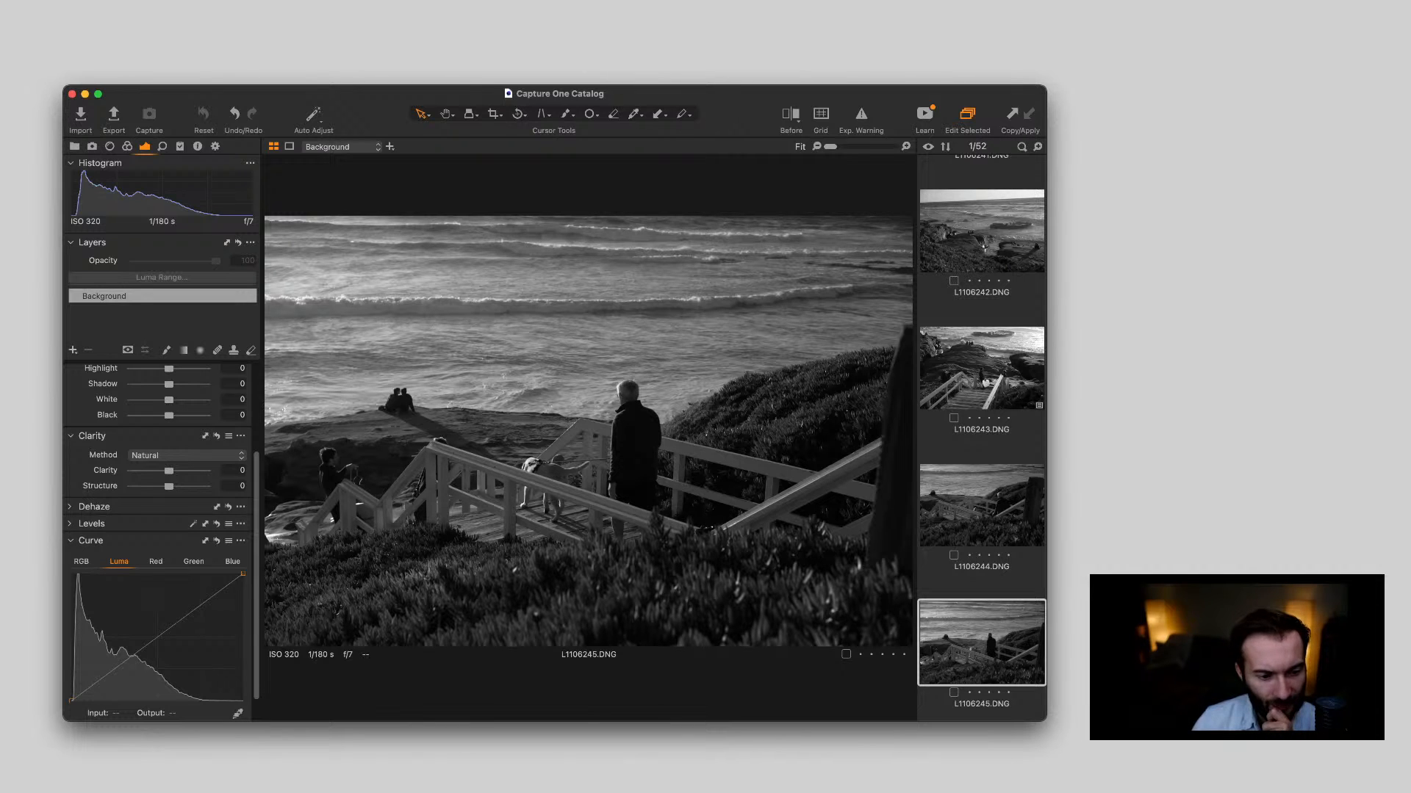
key(Up)
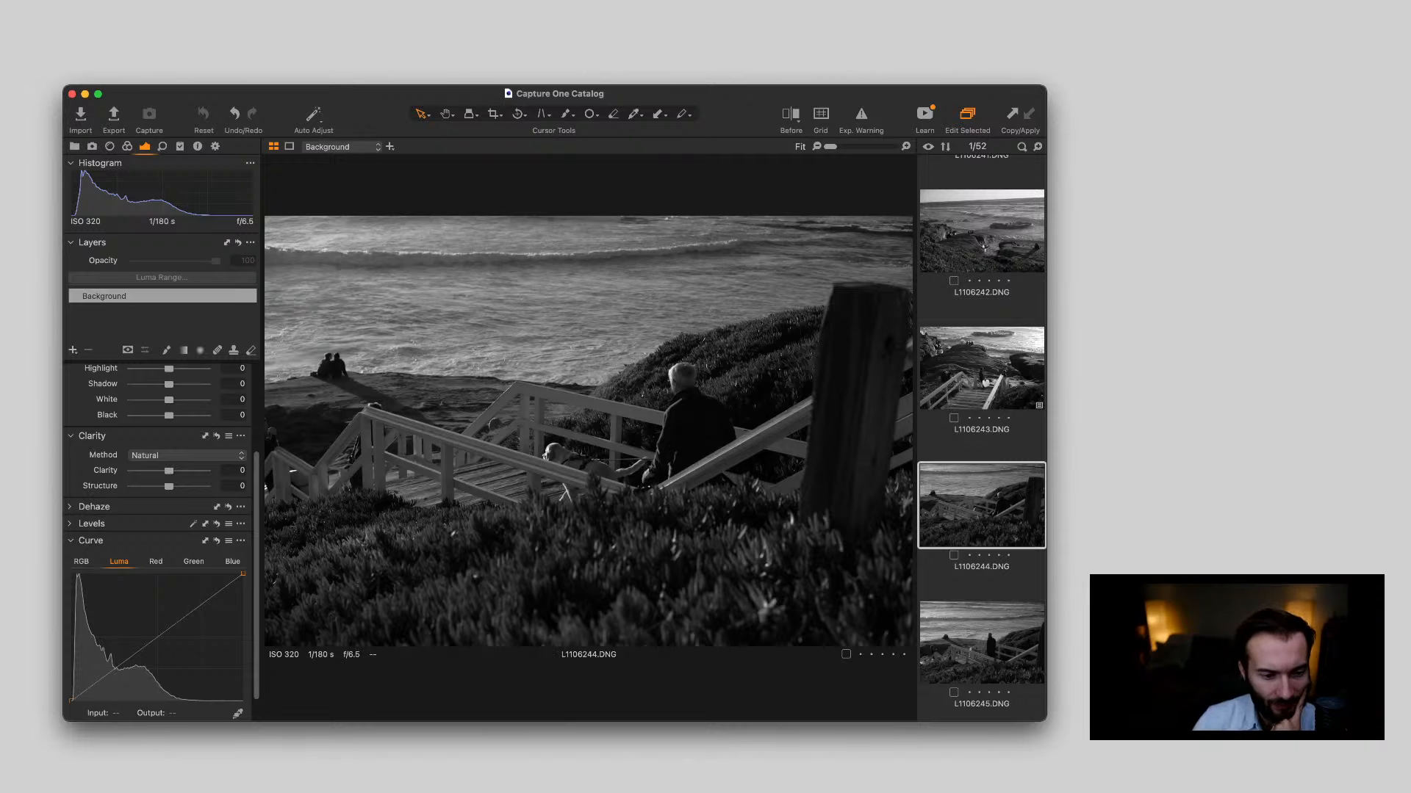
key(Delete)
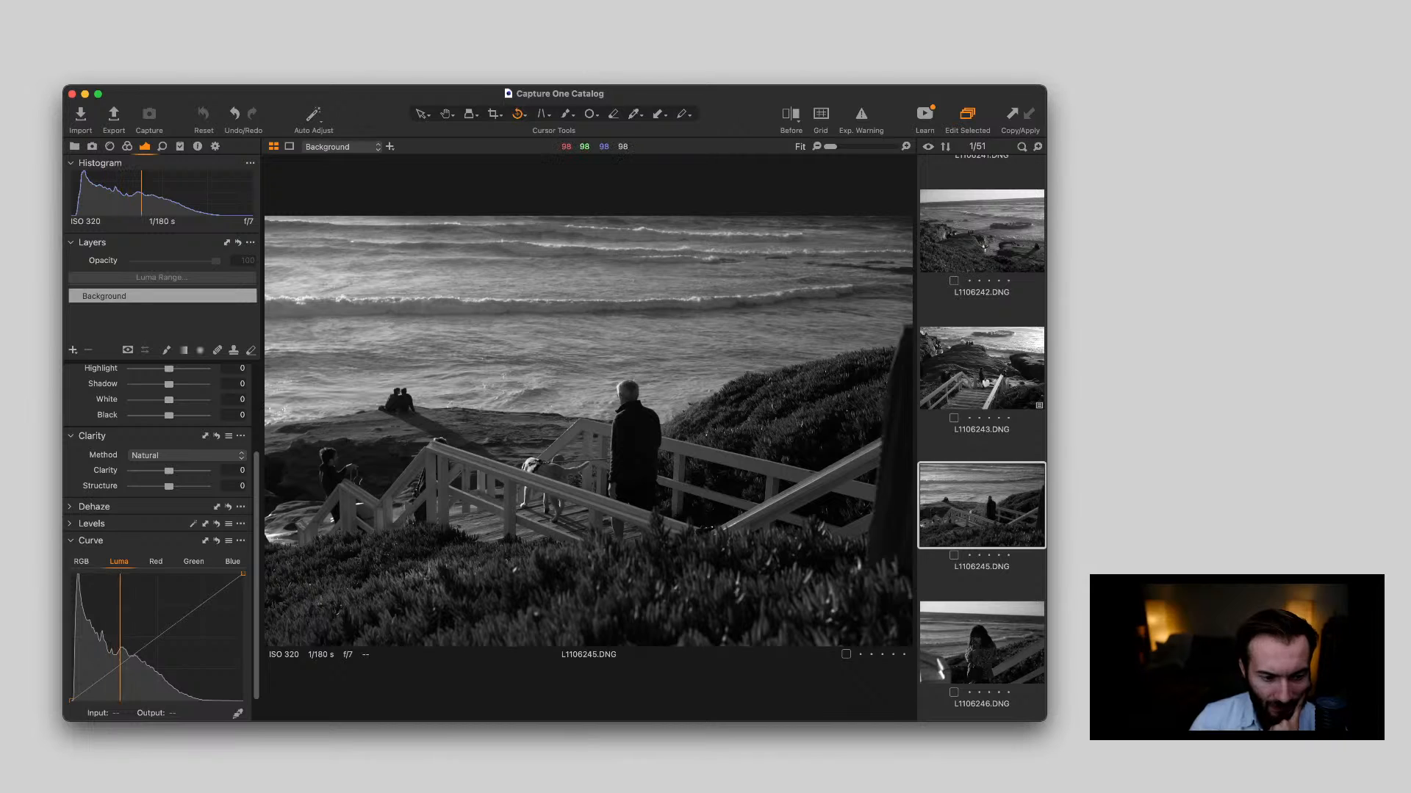
Straighten L1106245.DNG and crop it tighter from the lower-right corner to cut out the dark post
drag(509, 478, 507, 645)
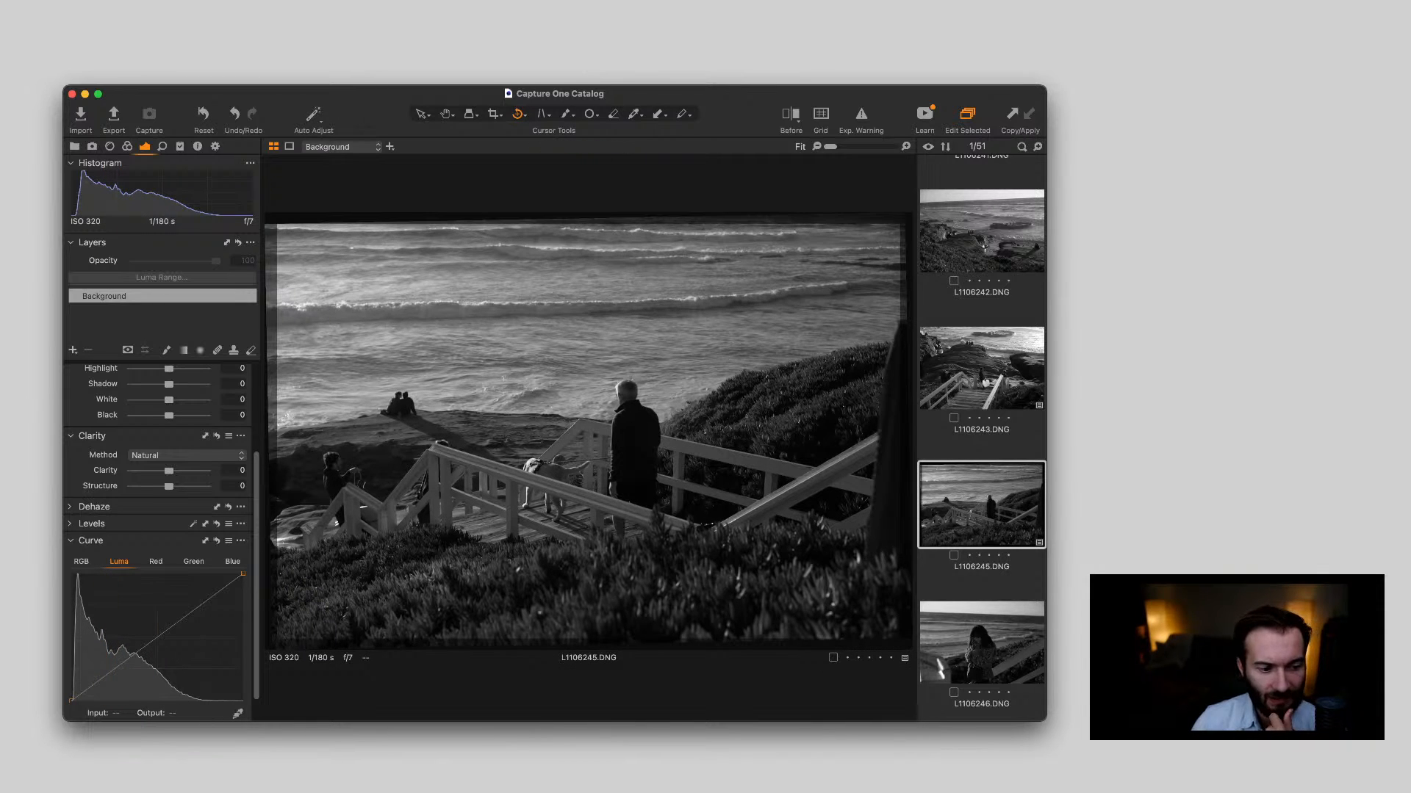
key(v)
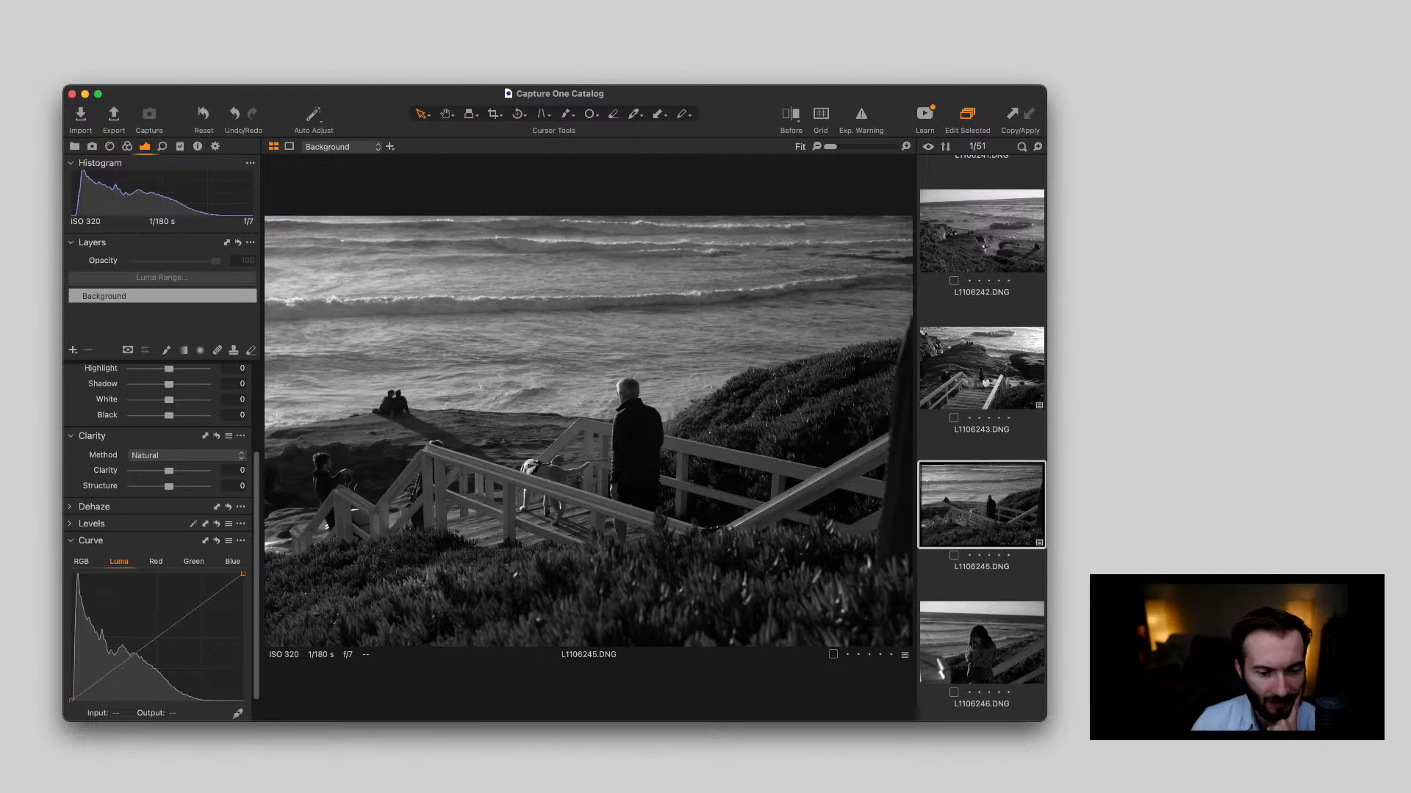
key(c)
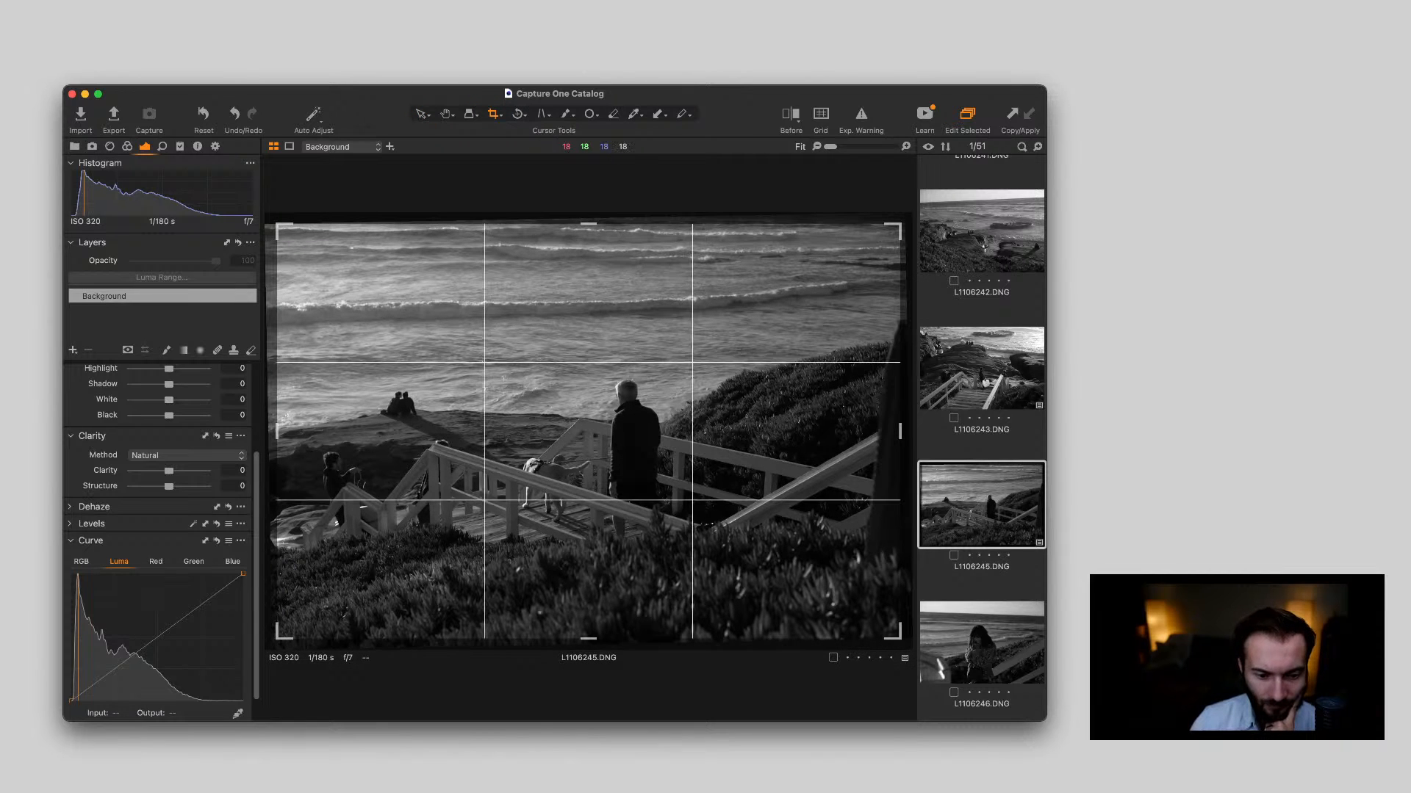
drag(883, 628, 811, 578)
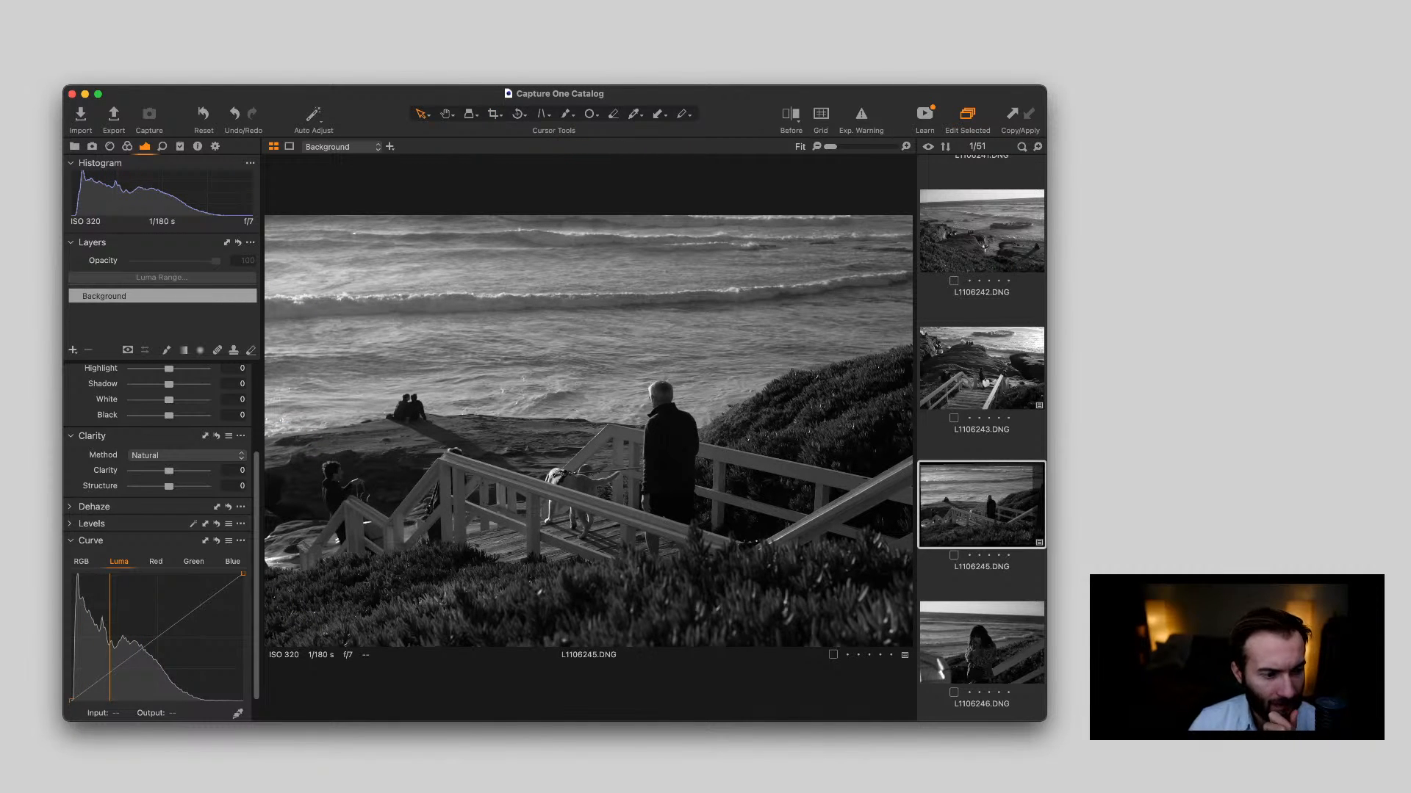
Set the exposure of L1106245.DNG to 0.29, with White at 25 and Black at -31
scroll(162, 544, up, 5)
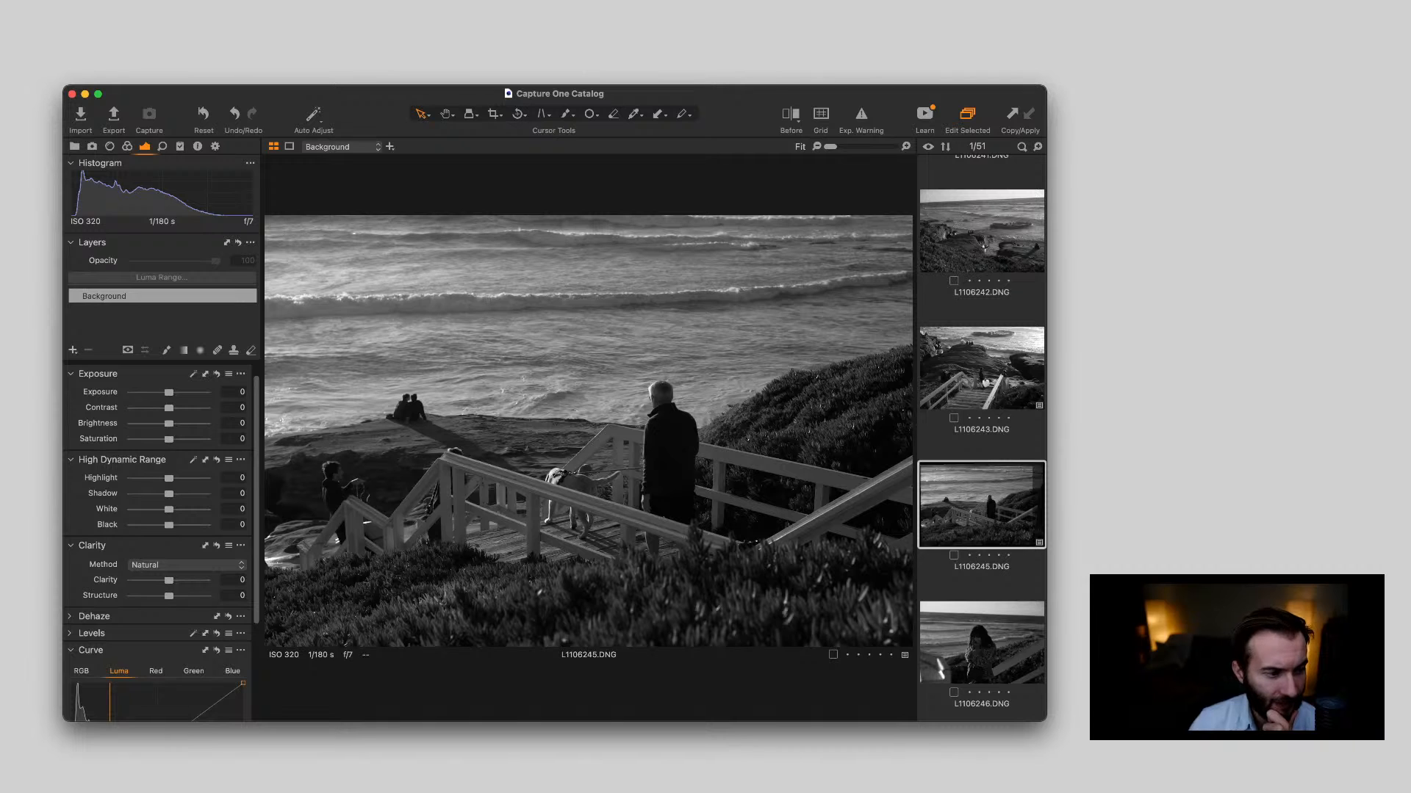
drag(169, 393, 171, 392)
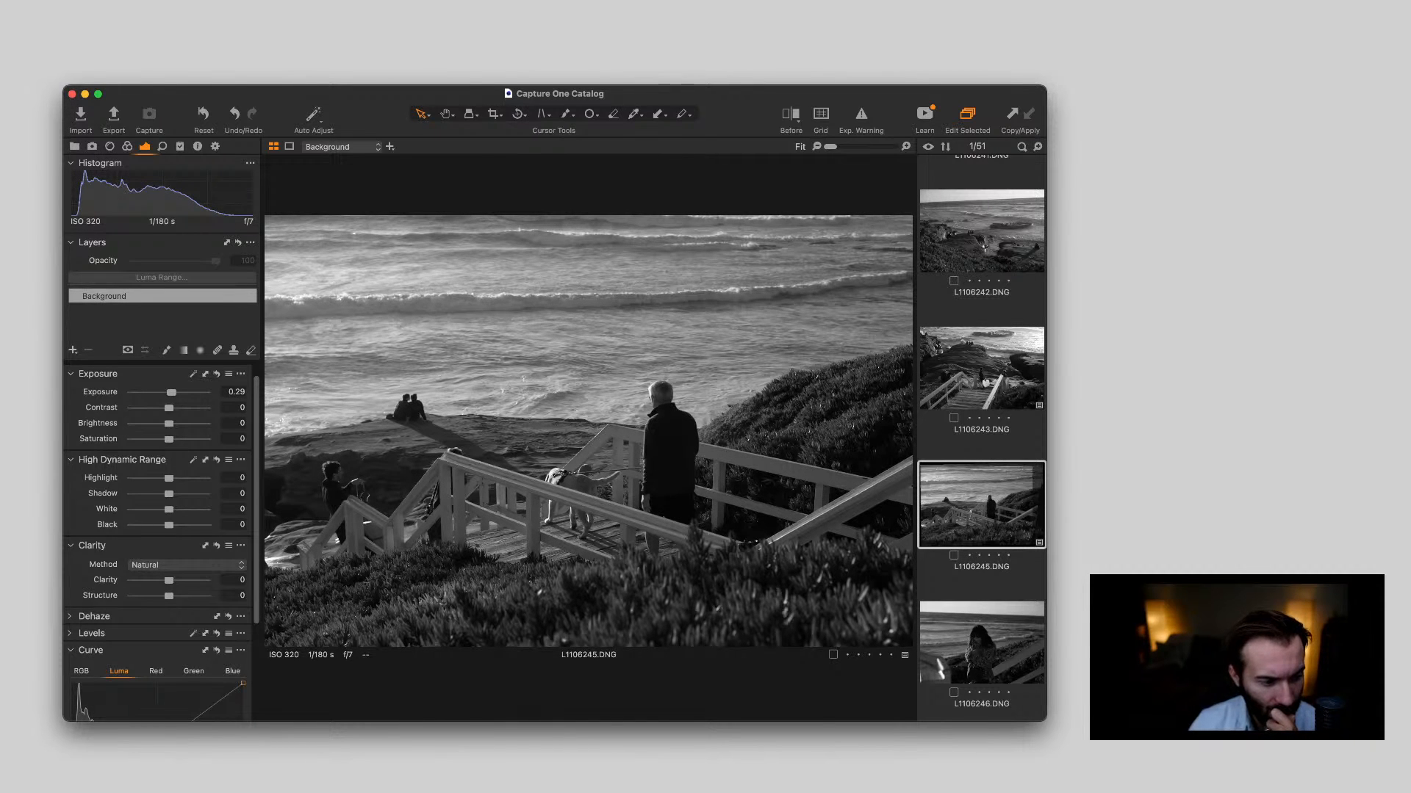
scroll(161, 514, down, 1)
drag(169, 513, 155, 513)
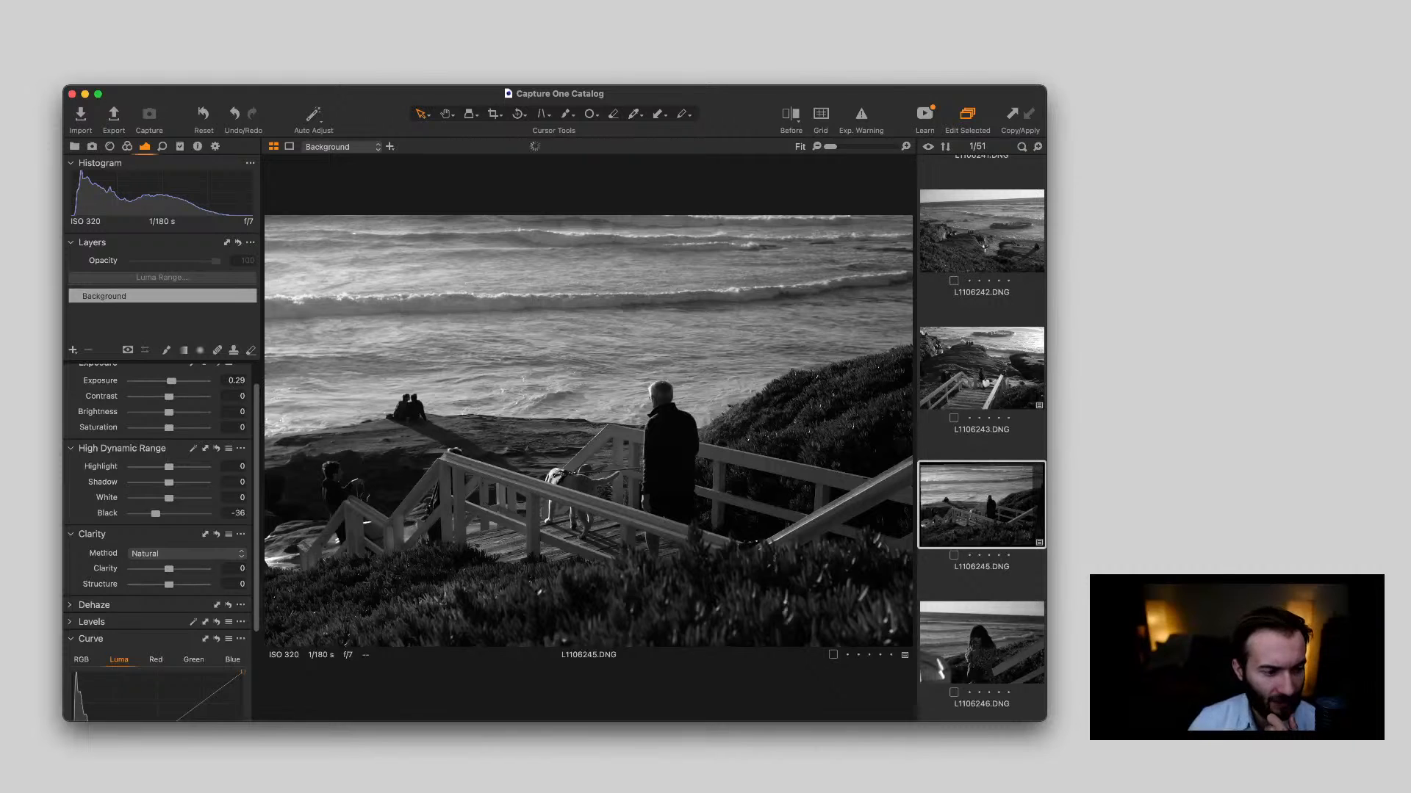
mouse_move(169, 498)
mouse_down()
mouse_move(158, 513)
mouse_move(178, 497)
mouse_up()
Set Clarity to 18 and Structure to 20 on L1106245.DNG, checking the railing and dog up close
scroll(160, 514, down, 2)
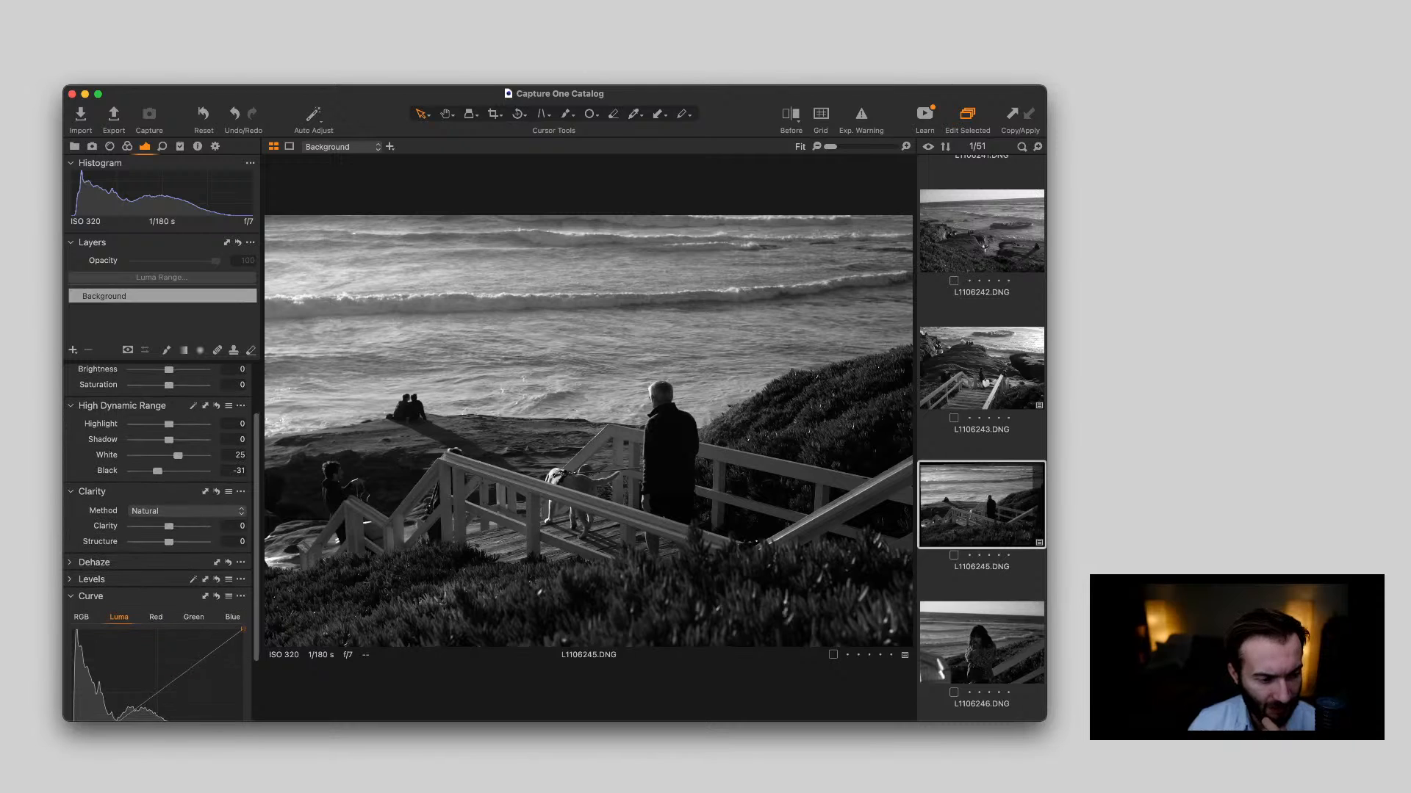
drag(169, 526, 179, 542)
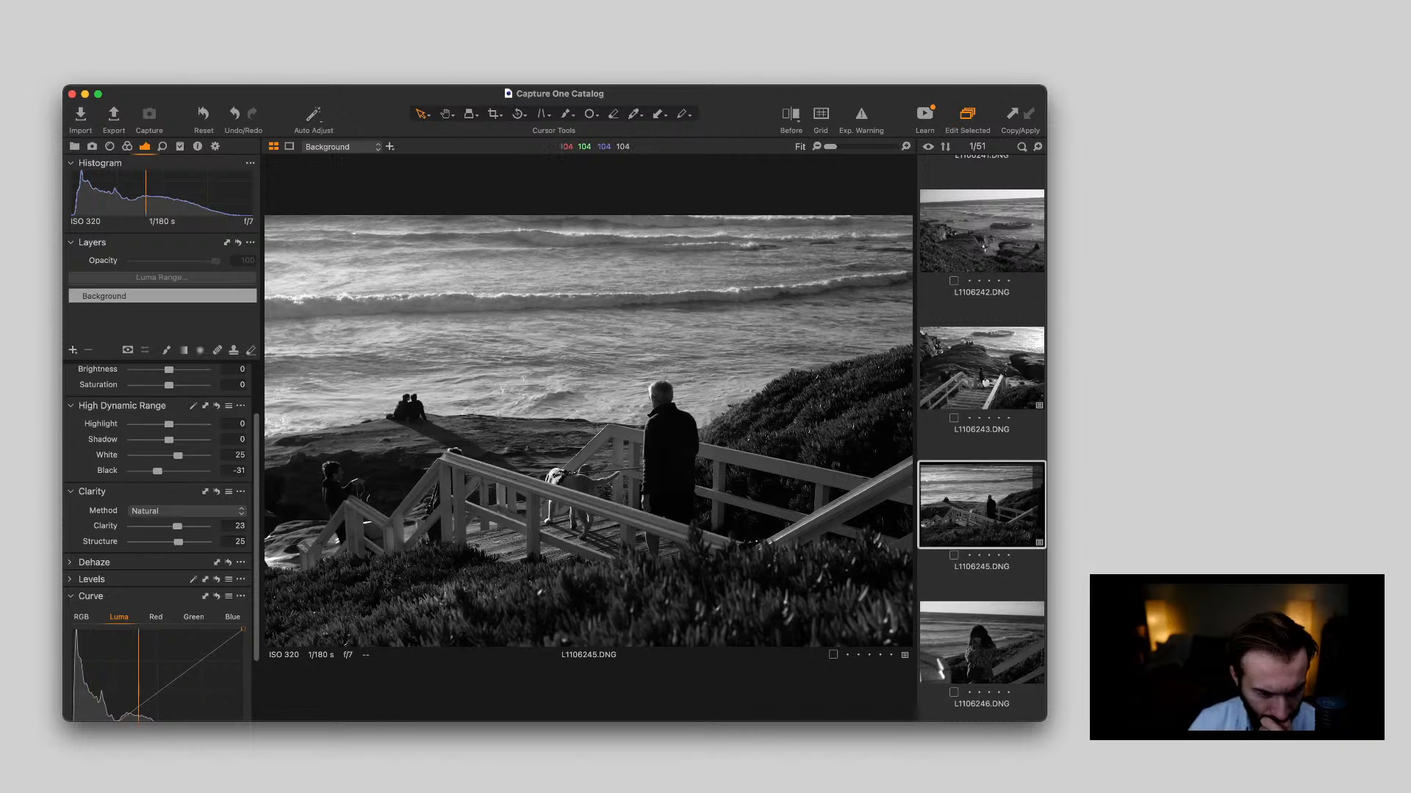
scroll(551, 478, up, 5)
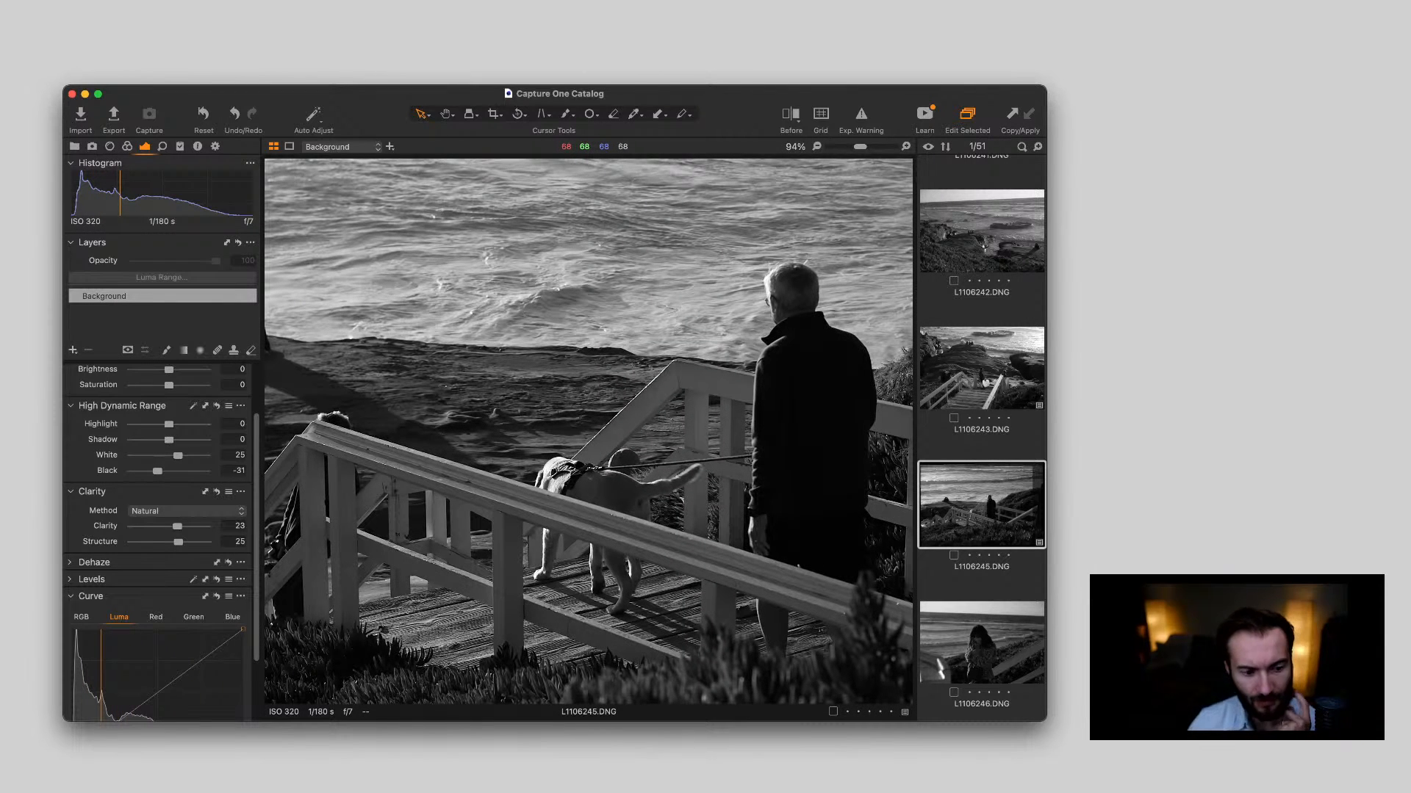
scroll(551, 480, down, 5)
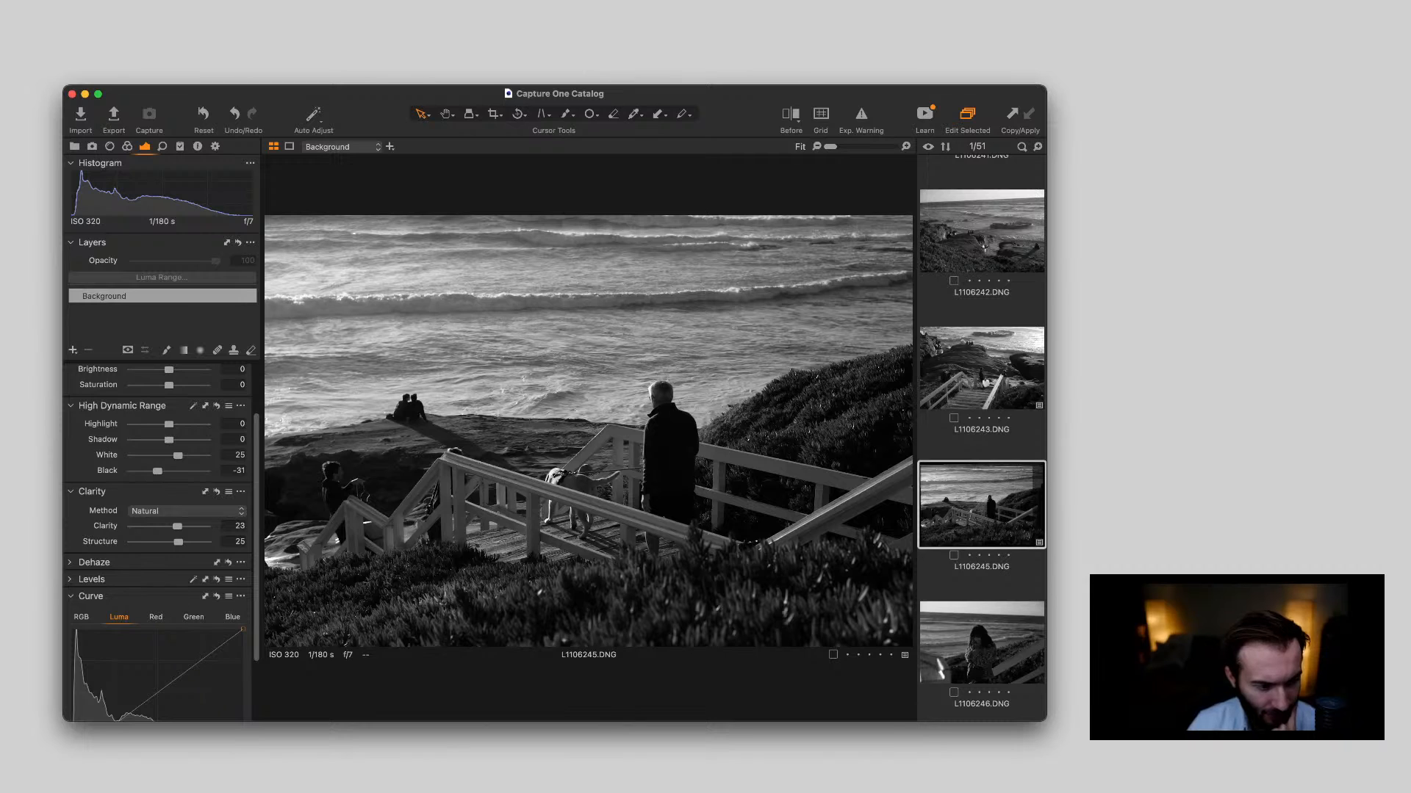
mouse_move(177, 527)
mouse_down()
mouse_move(176, 543)
mouse_move(176, 527)
mouse_up()
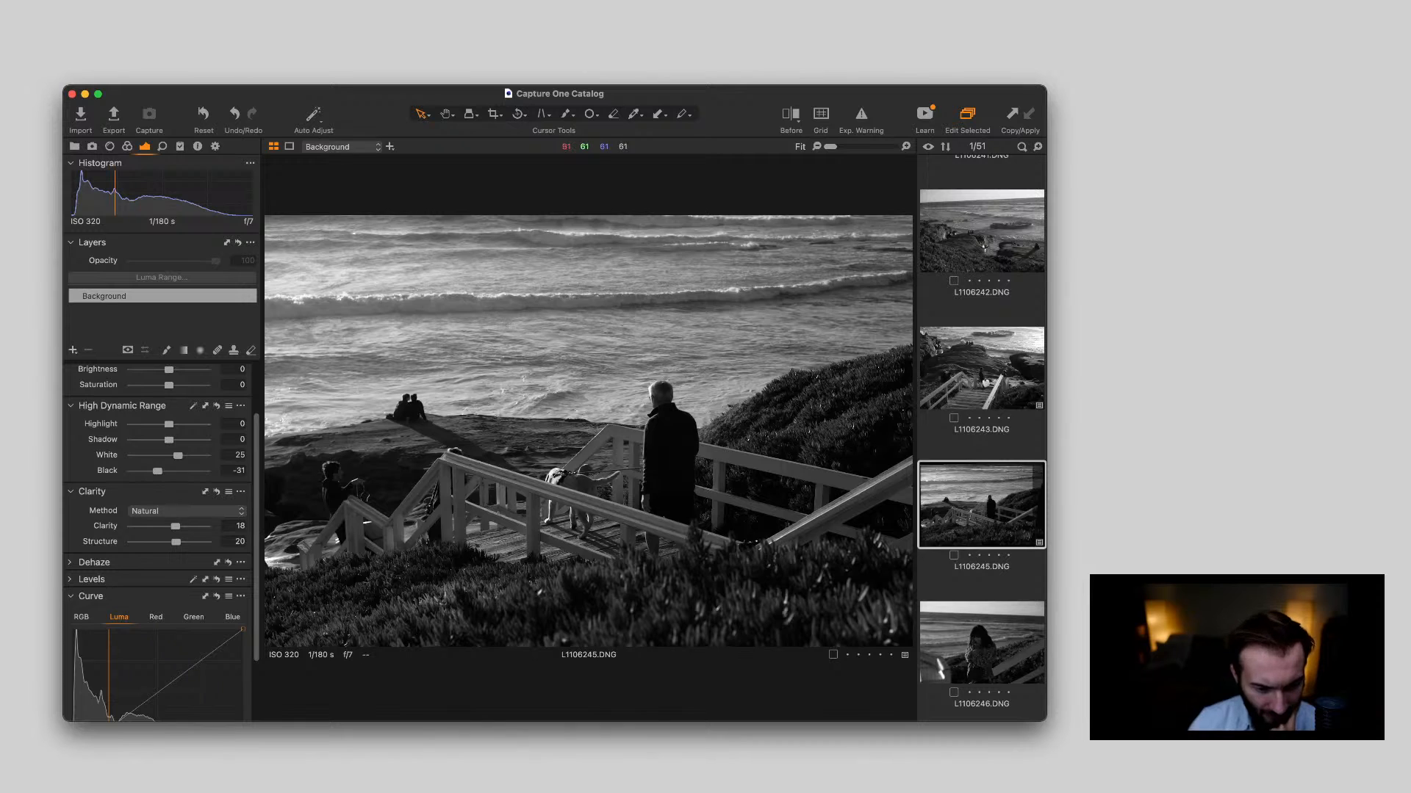
scroll(490, 487, up, 6)
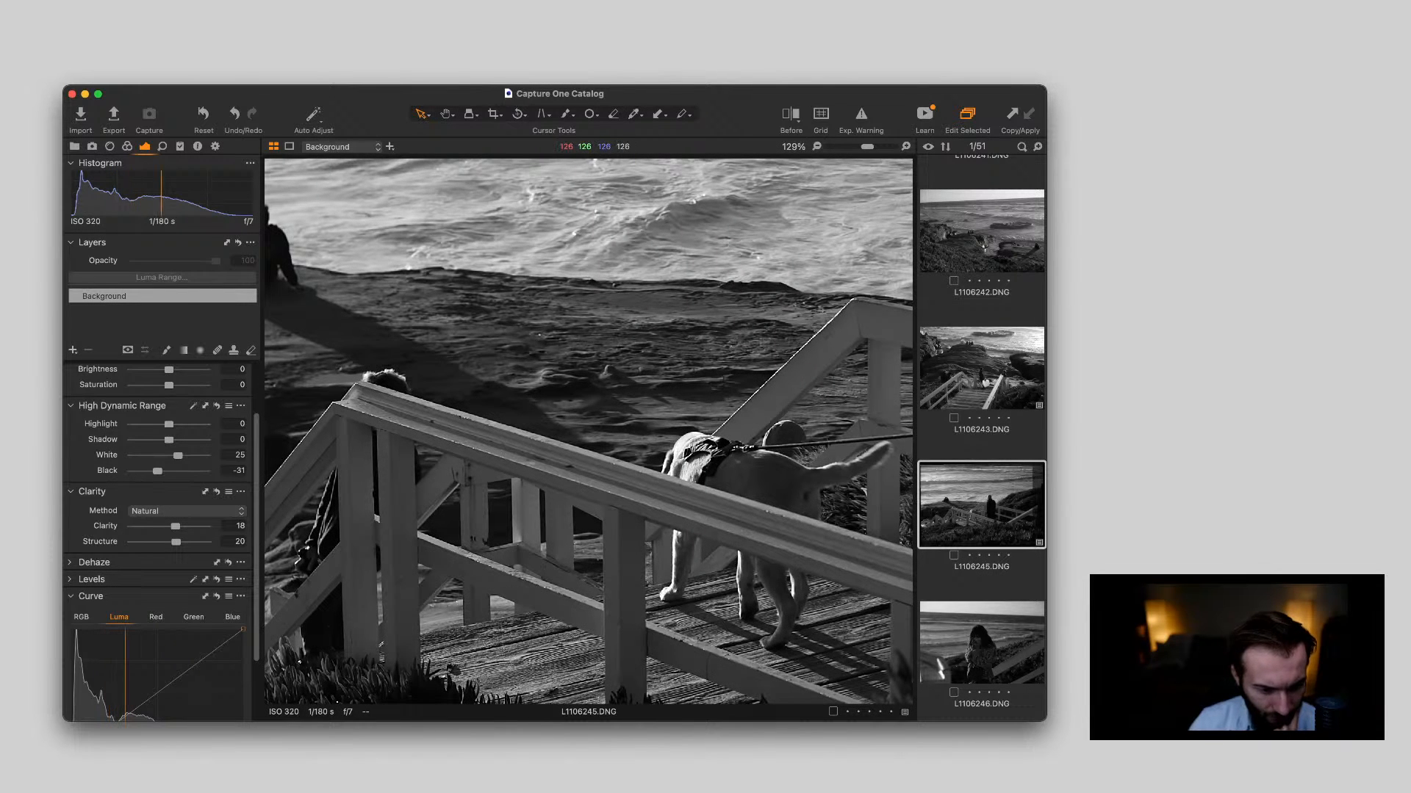
scroll(490, 488, down, 6)
Shape the Luma curve of L1106245.DNG with a slightly raised lower-midtone point, a shadow anchor and a lifted highlight point
scroll(162, 544, down, 3)
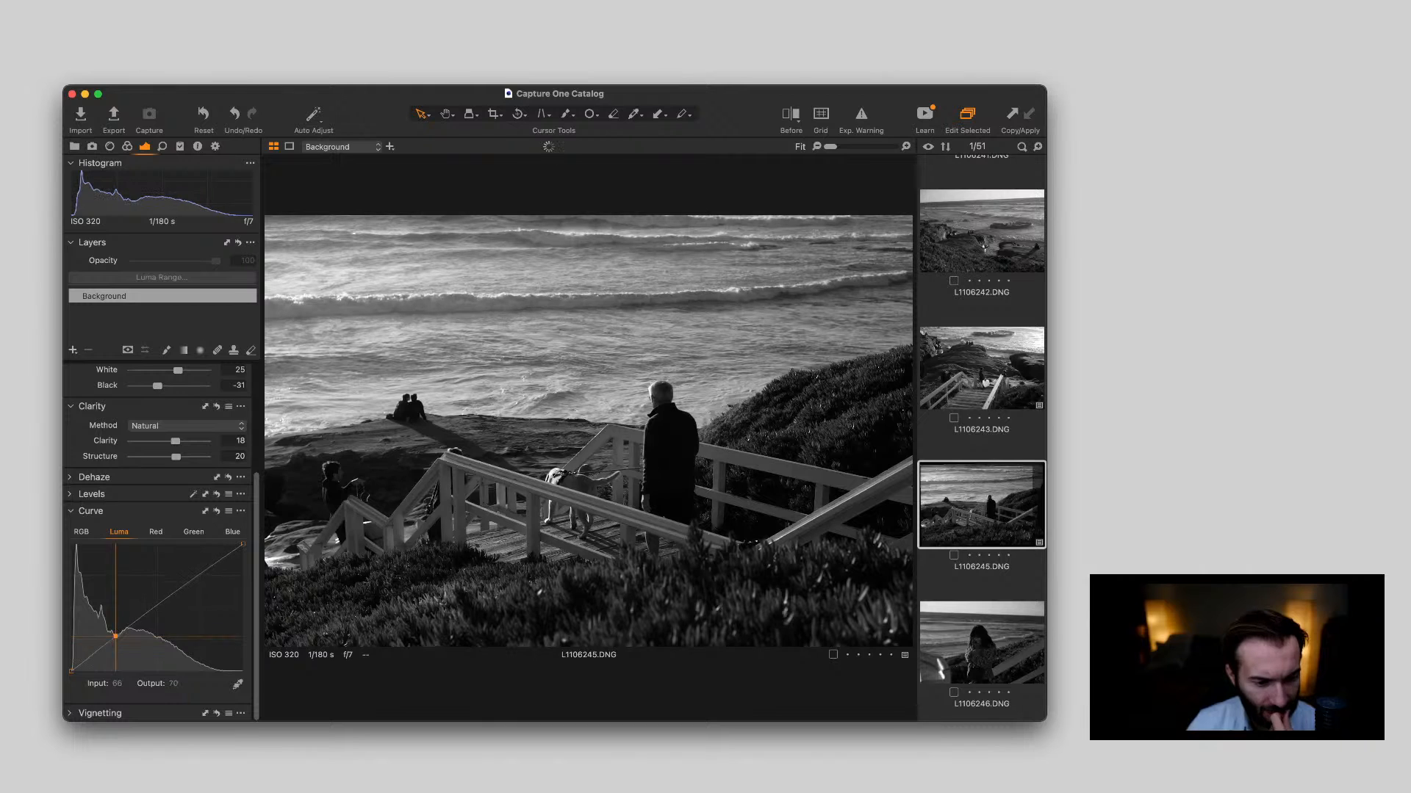
drag(117, 637, 98, 649)
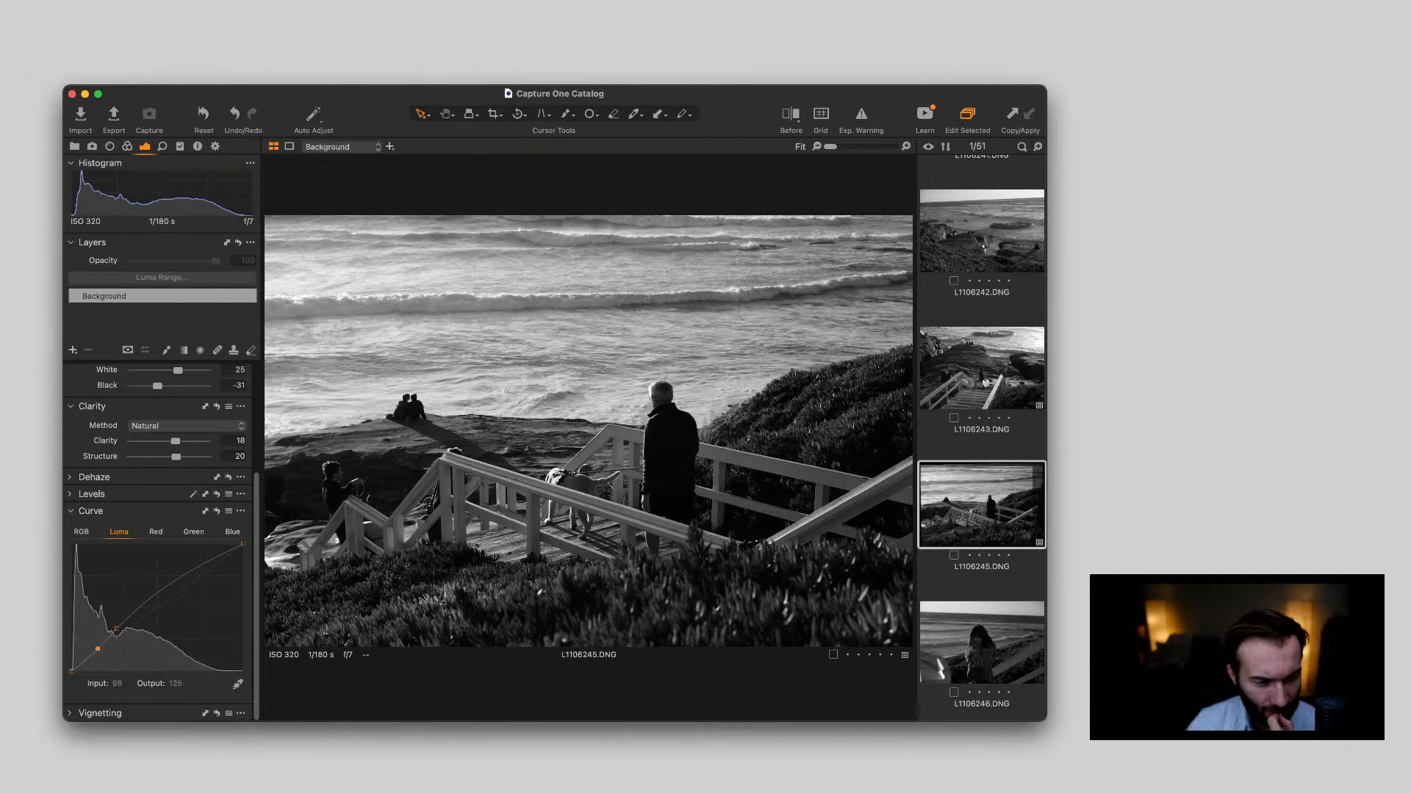
drag(178, 587, 179, 582)
drag(117, 629, 117, 631)
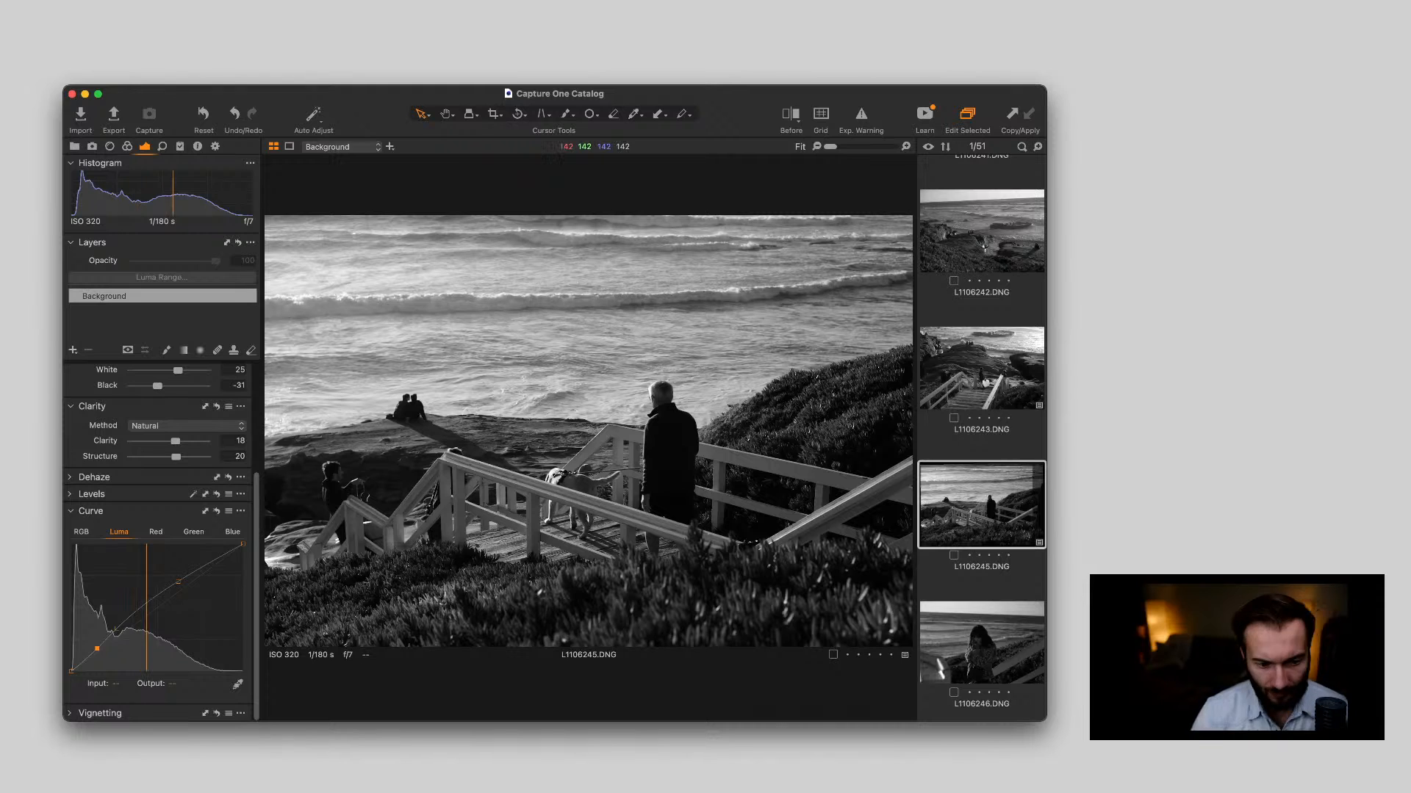
Compare the portraits L1106246.DNG and L1106247.DNG of the woman in the leopard coat, and return to L1106246.DNG
scroll(981, 438, down, 2)
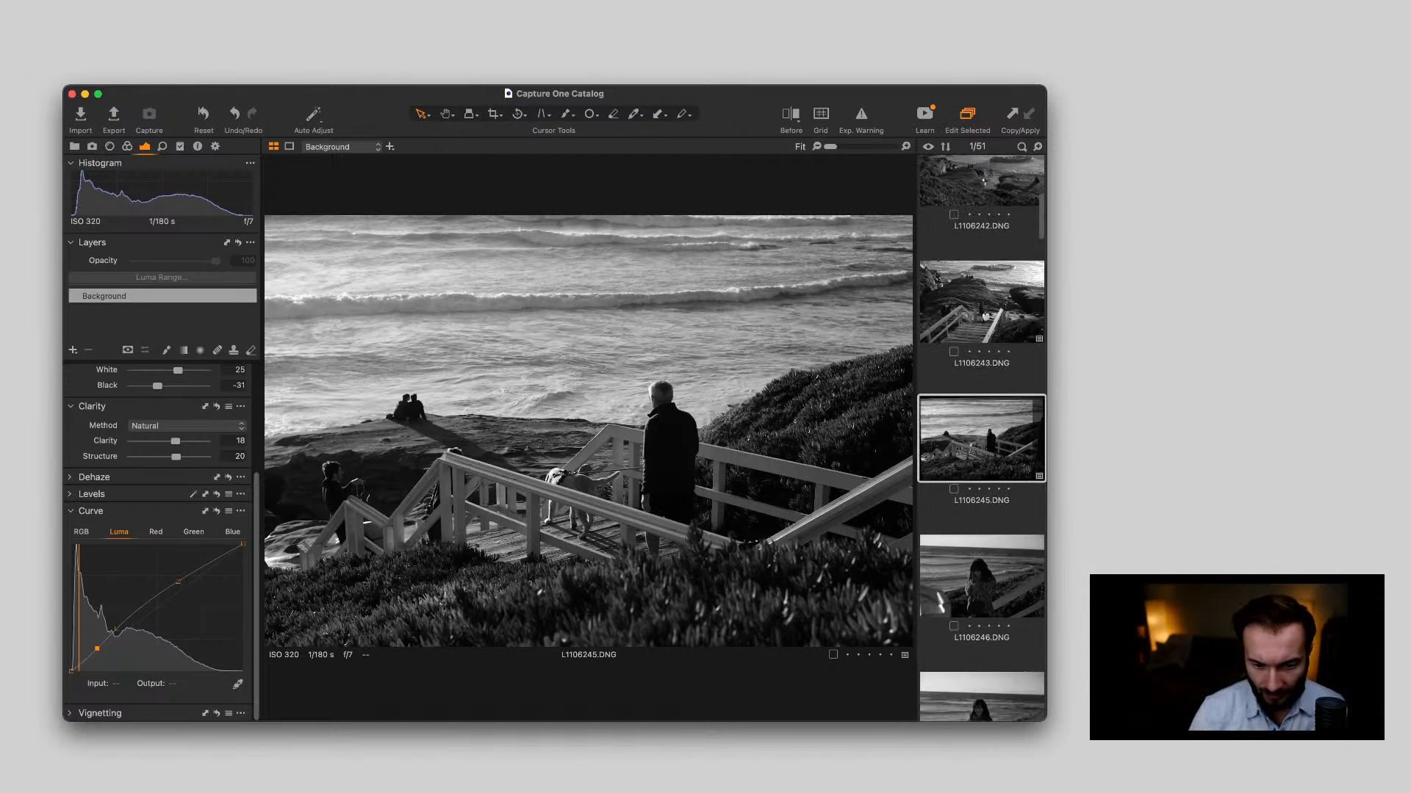
click(982, 503)
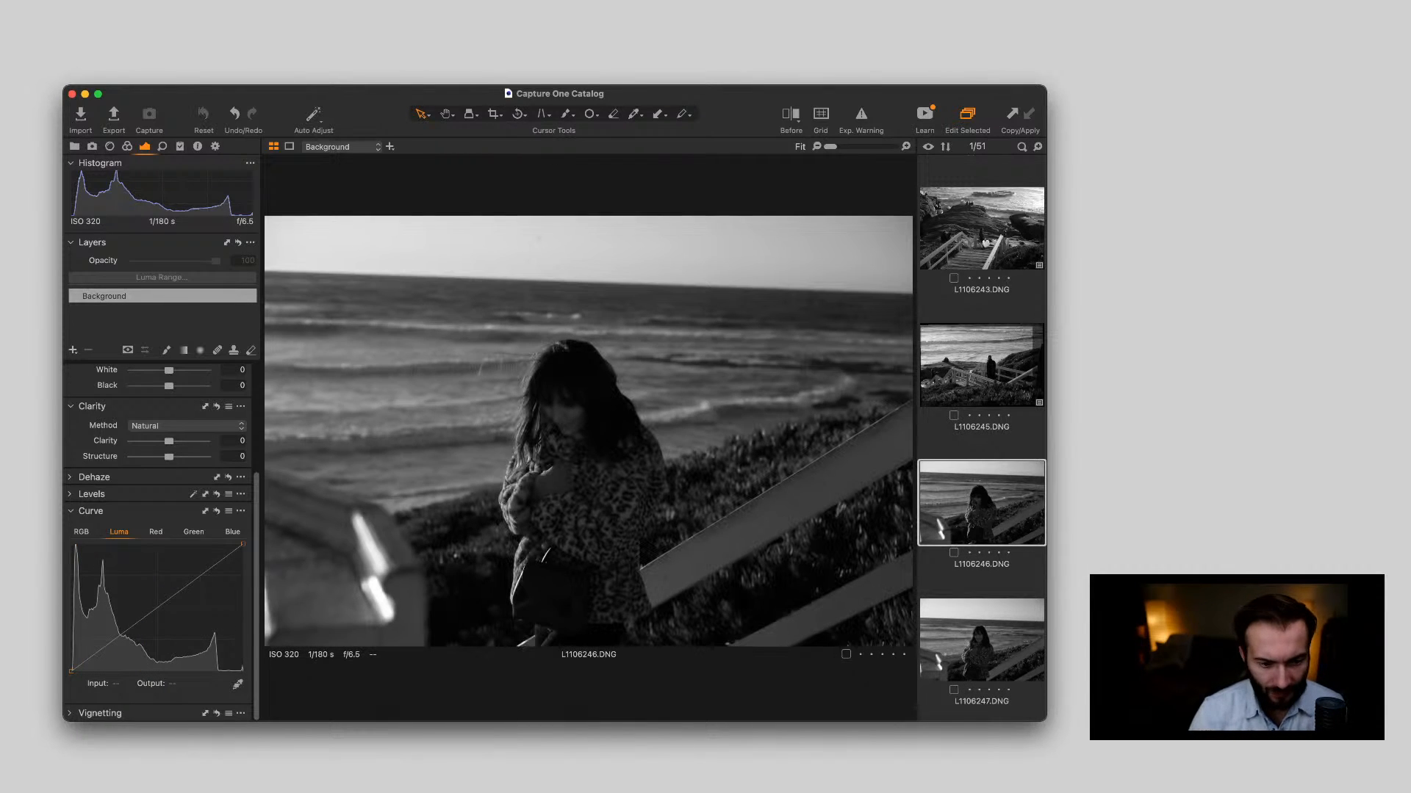
key(Down)
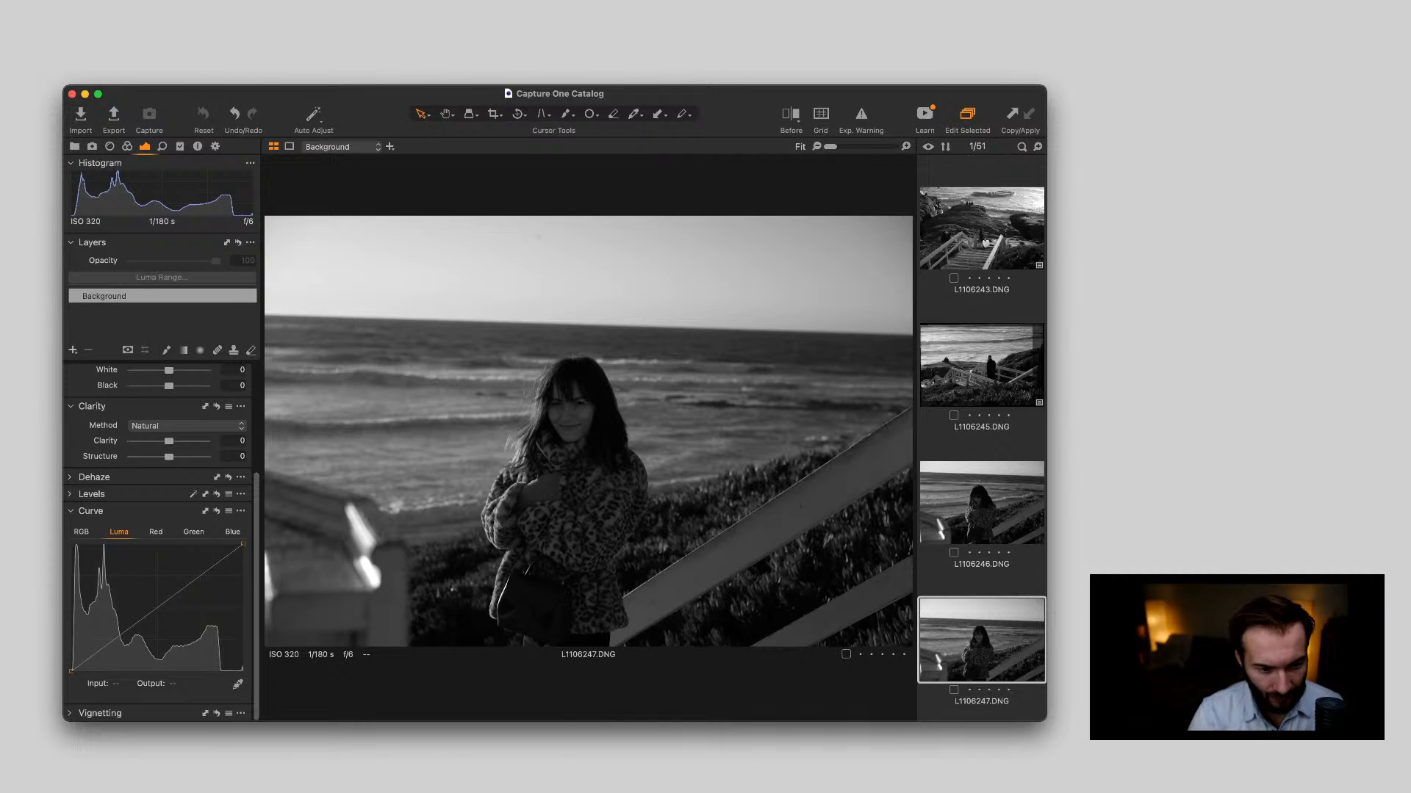
key(Up)
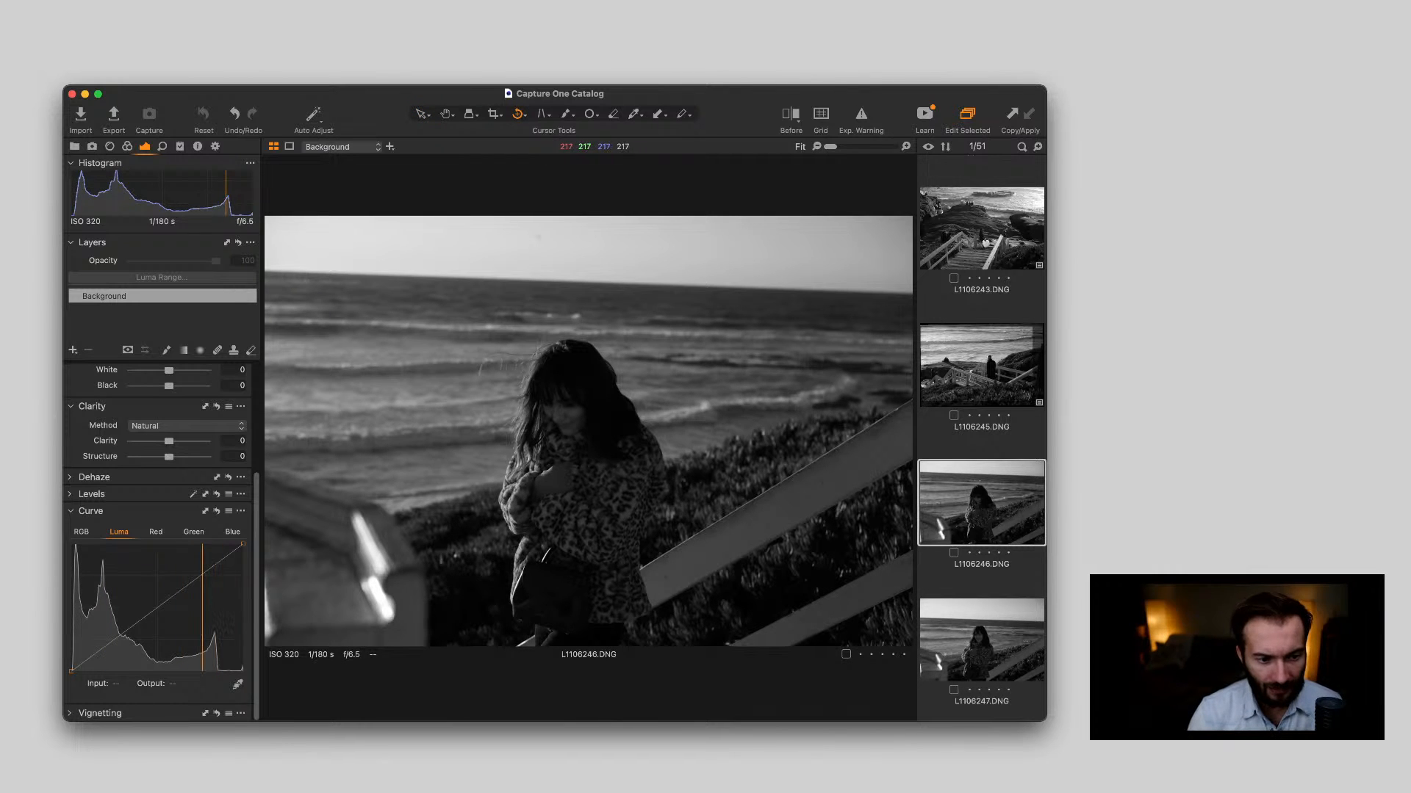
Straighten L1106246.DNG along the sea horizon and remove the dust spot in the sky above the woman
drag(323, 270, 840, 288)
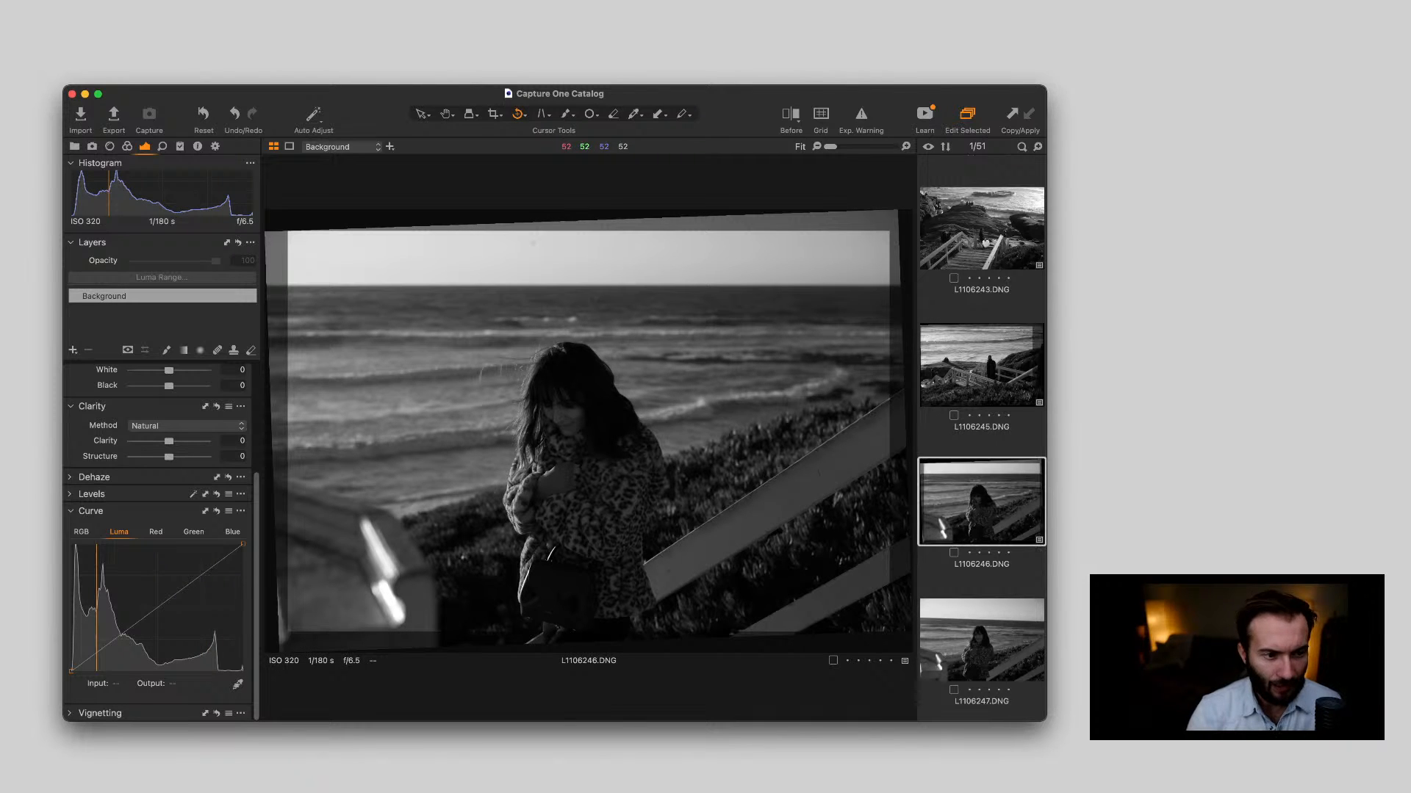
key(v)
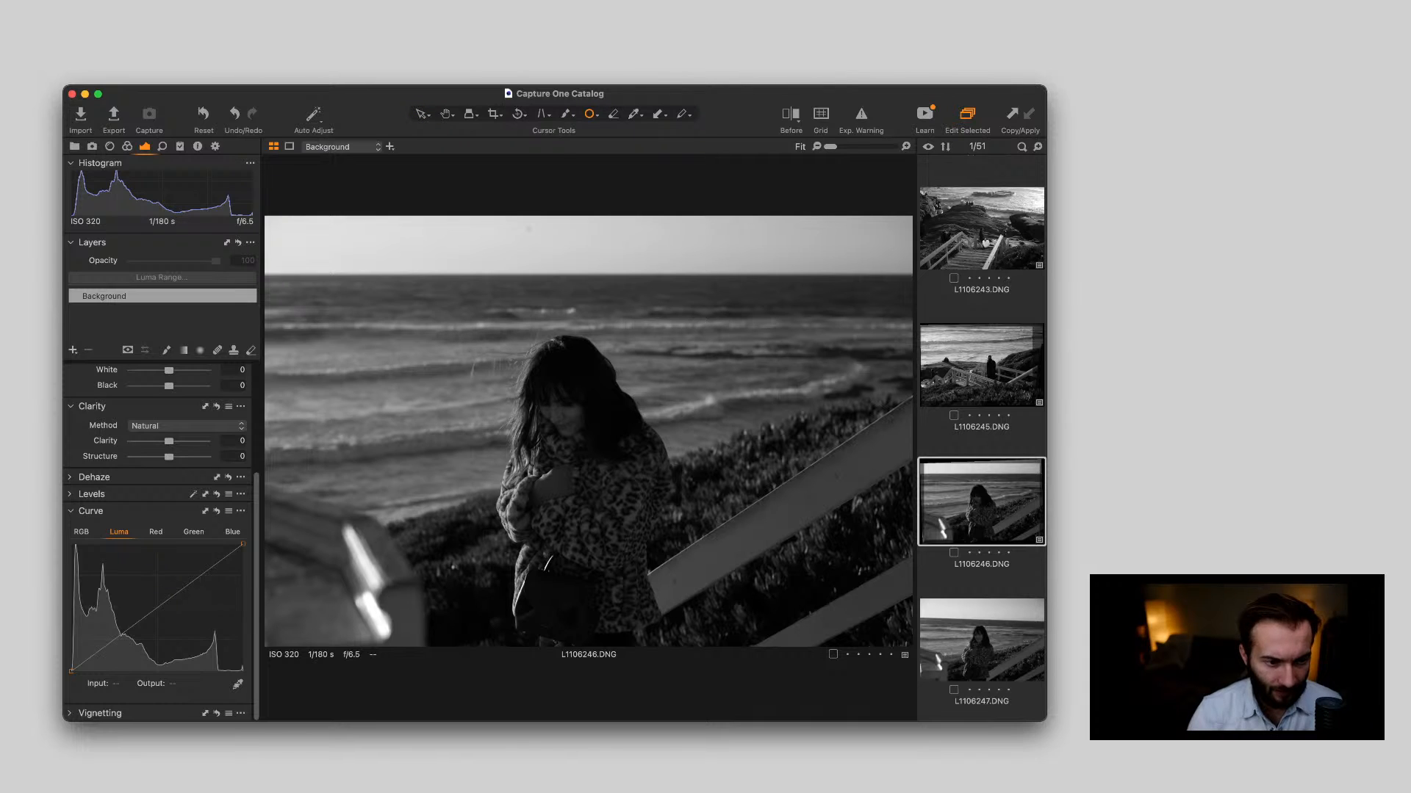
click(528, 227)
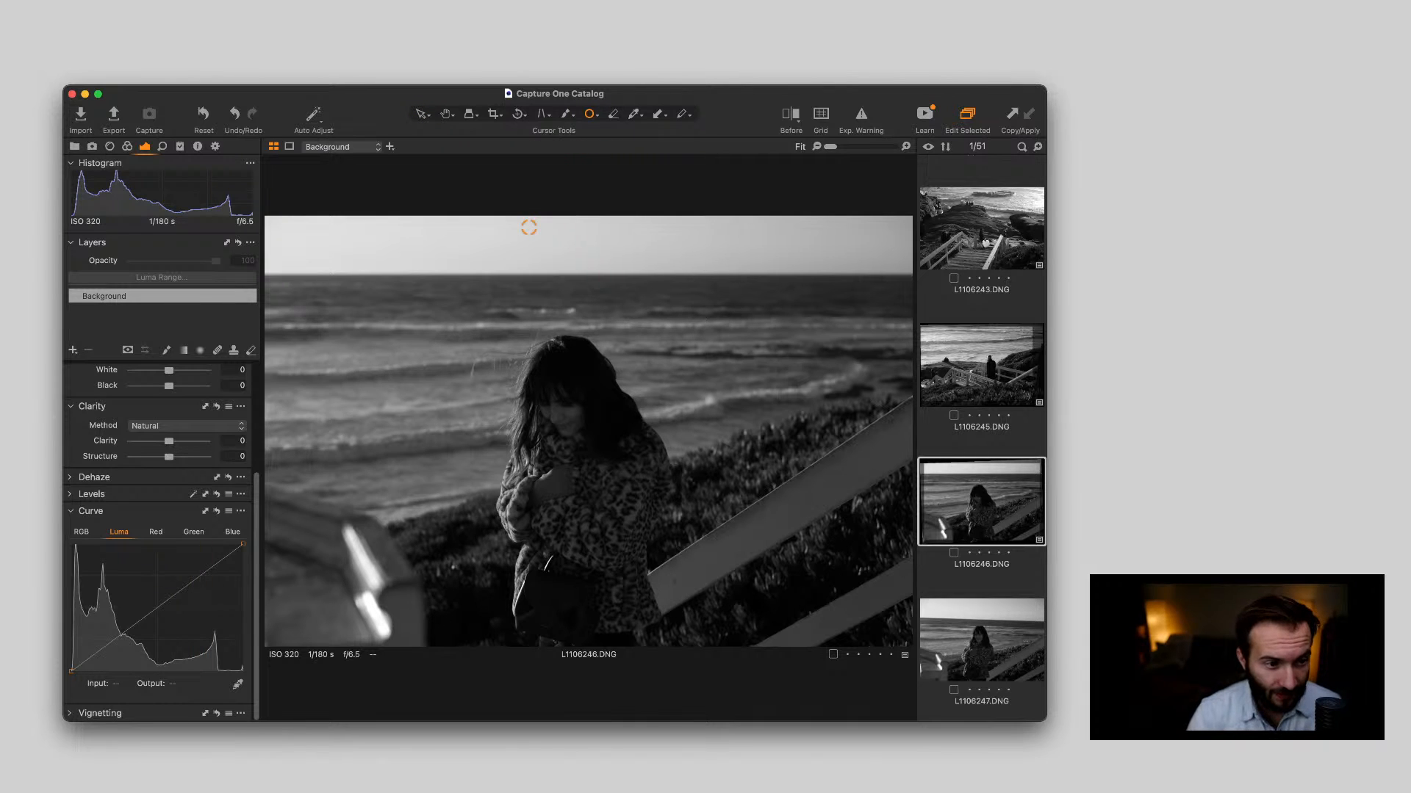
key(v)
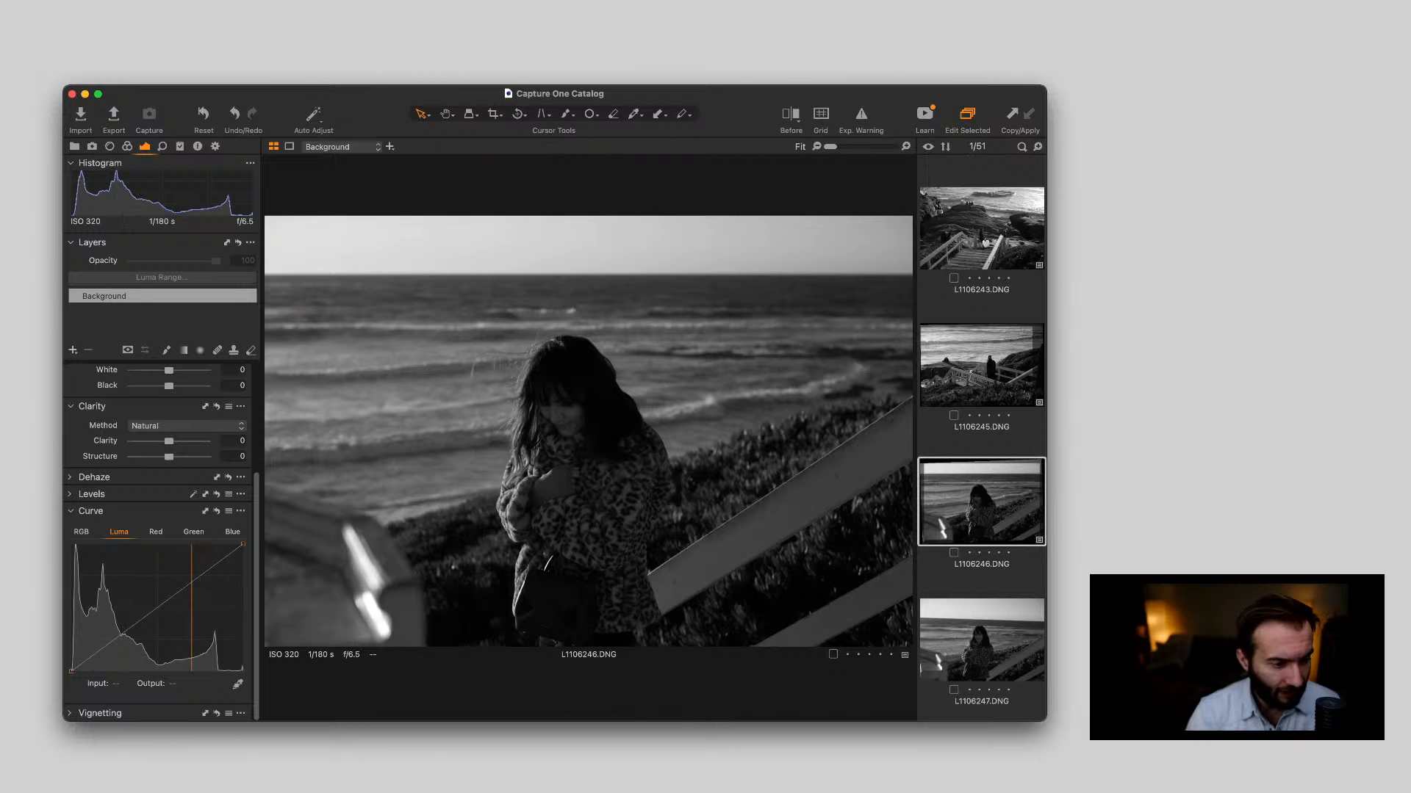
Set the High Dynamic Range values of L1106246.DNG to Shadow 22, White 16 and Black -23
scroll(162, 543, up, 3)
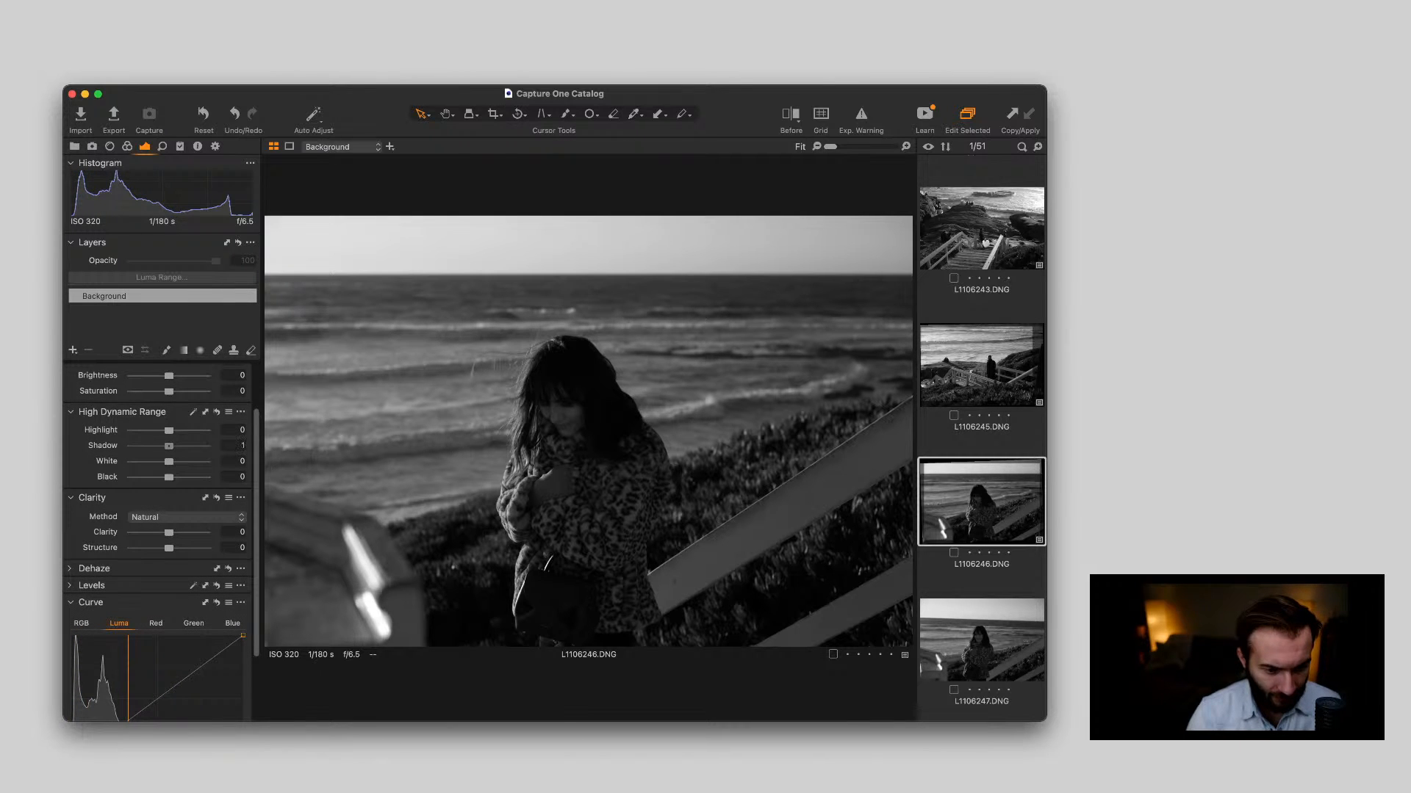
drag(169, 446, 175, 446)
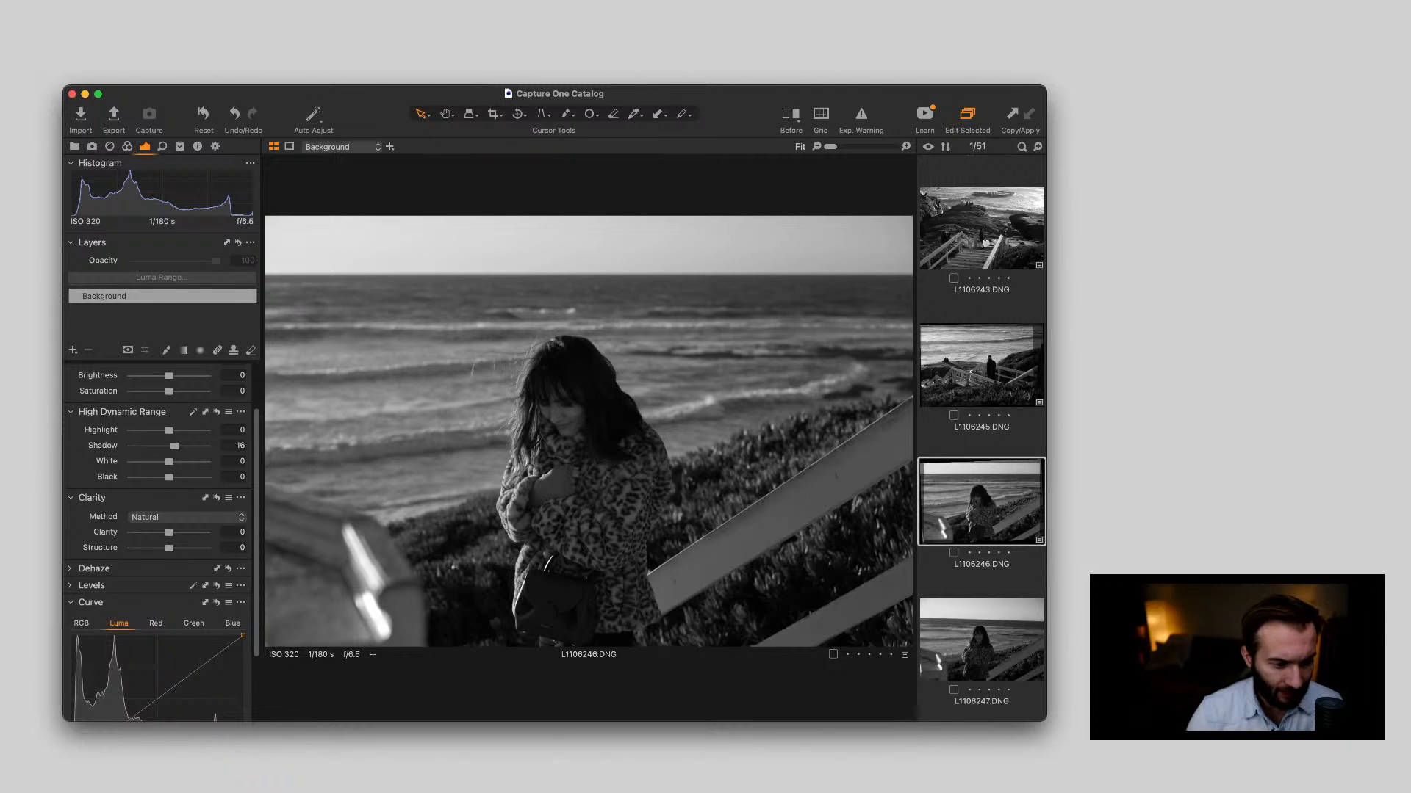
drag(169, 477, 177, 446)
scroll(161, 543, up, 3)
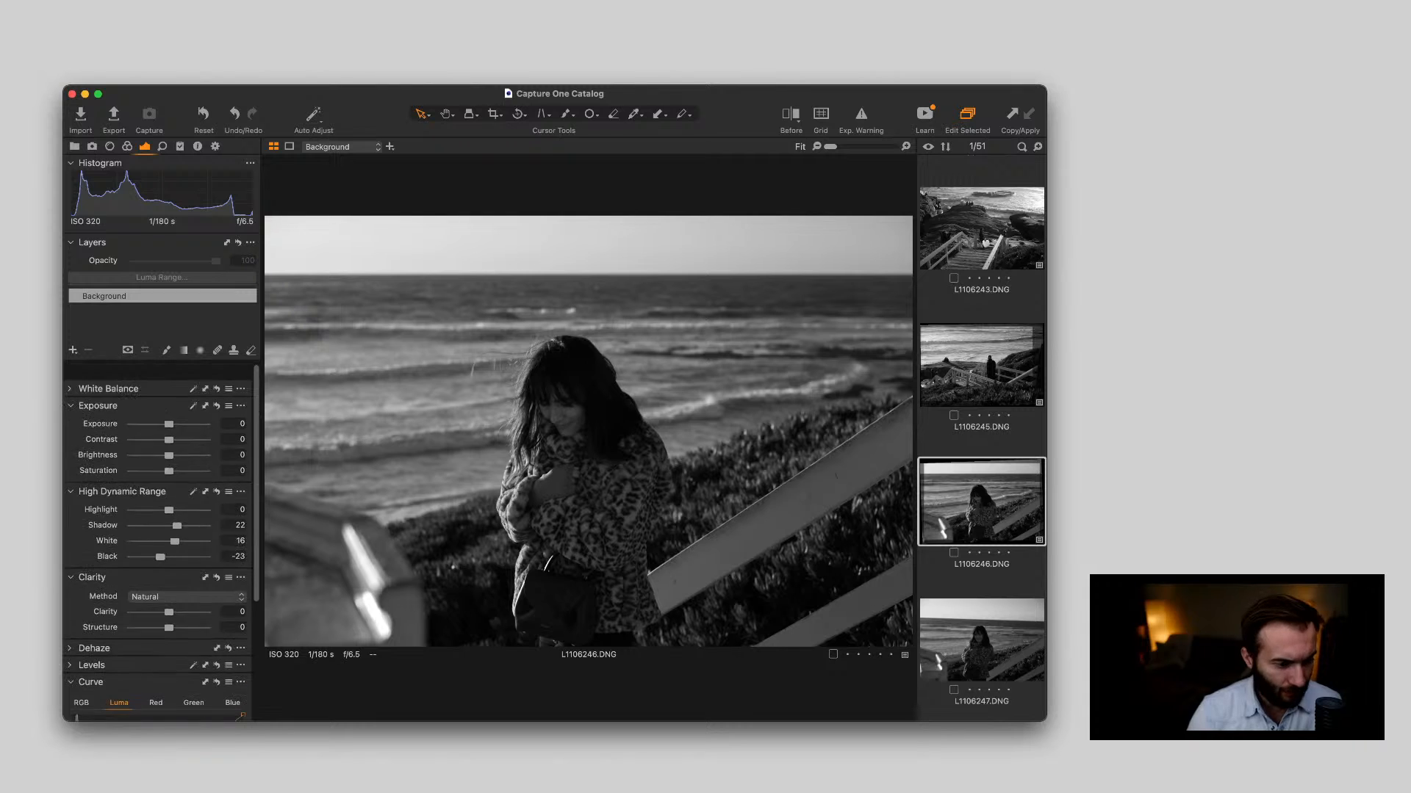
scroll(162, 543, down, 4)
scroll(161, 544, down, 2)
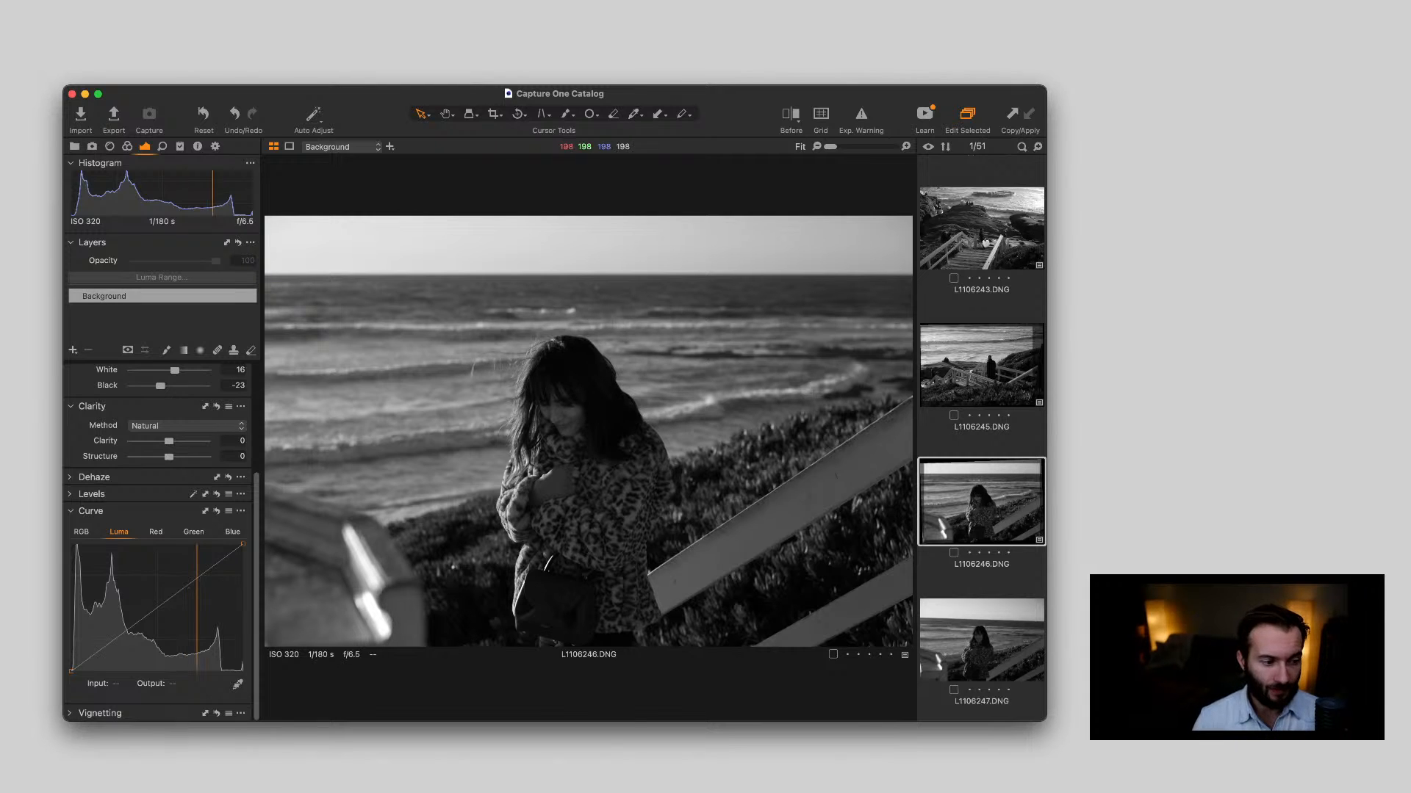
scroll(162, 543, up, 2)
scroll(161, 544, up, 1)
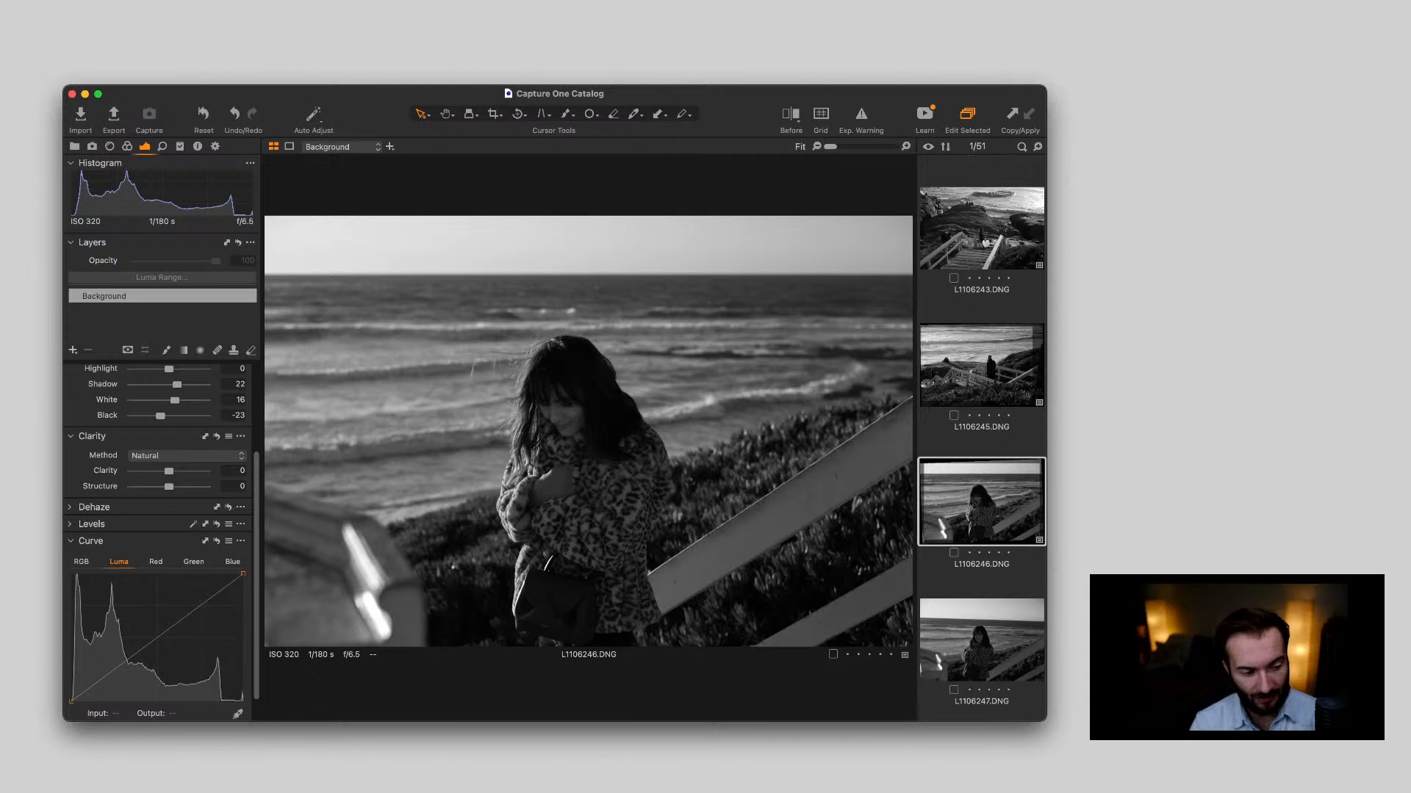
scroll(147, 603, down, 3)
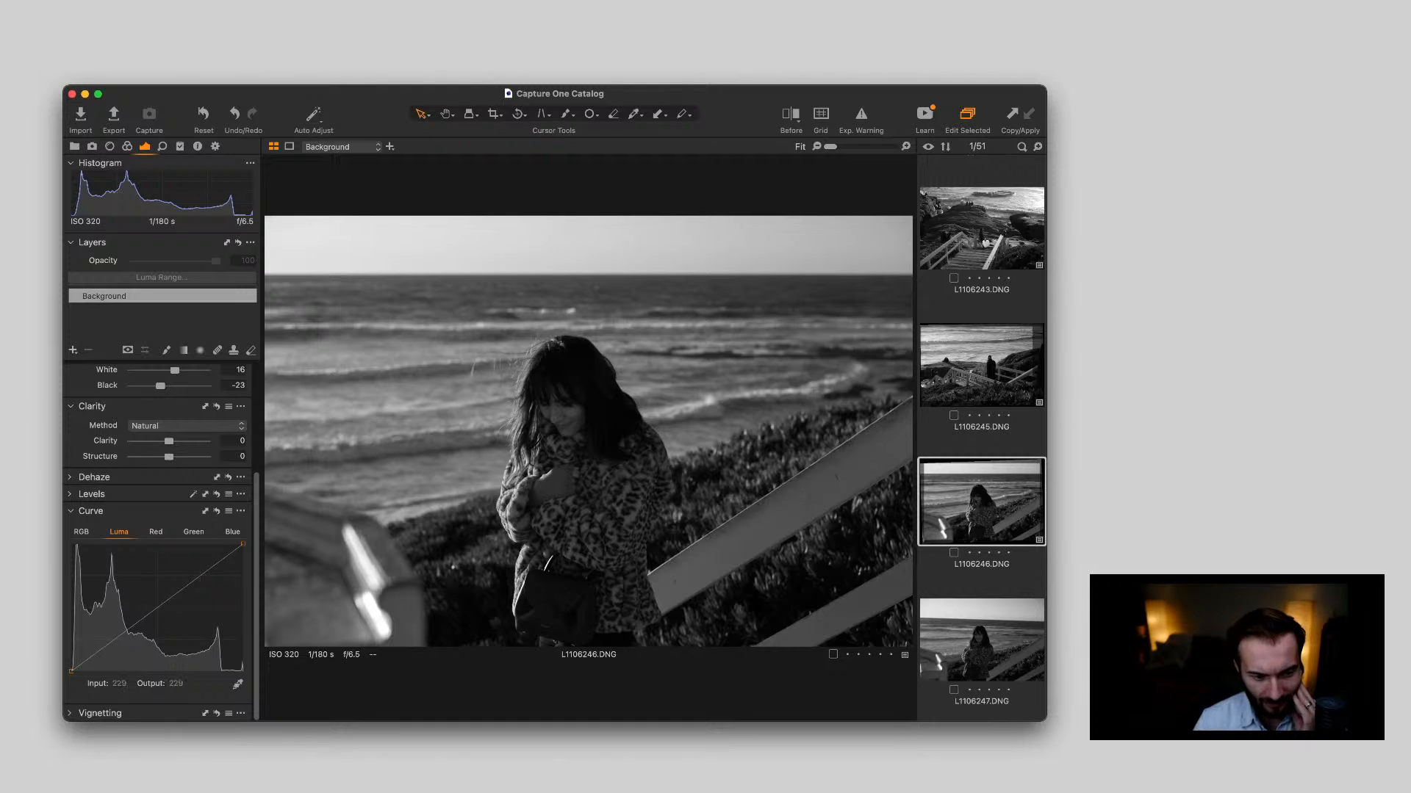
Shape the Luma curve of L1106246.DNG with a raised lower-midtone point and a shadow point at input 30, output 35, checking the woman up close
scroll(560, 409, up, 5)
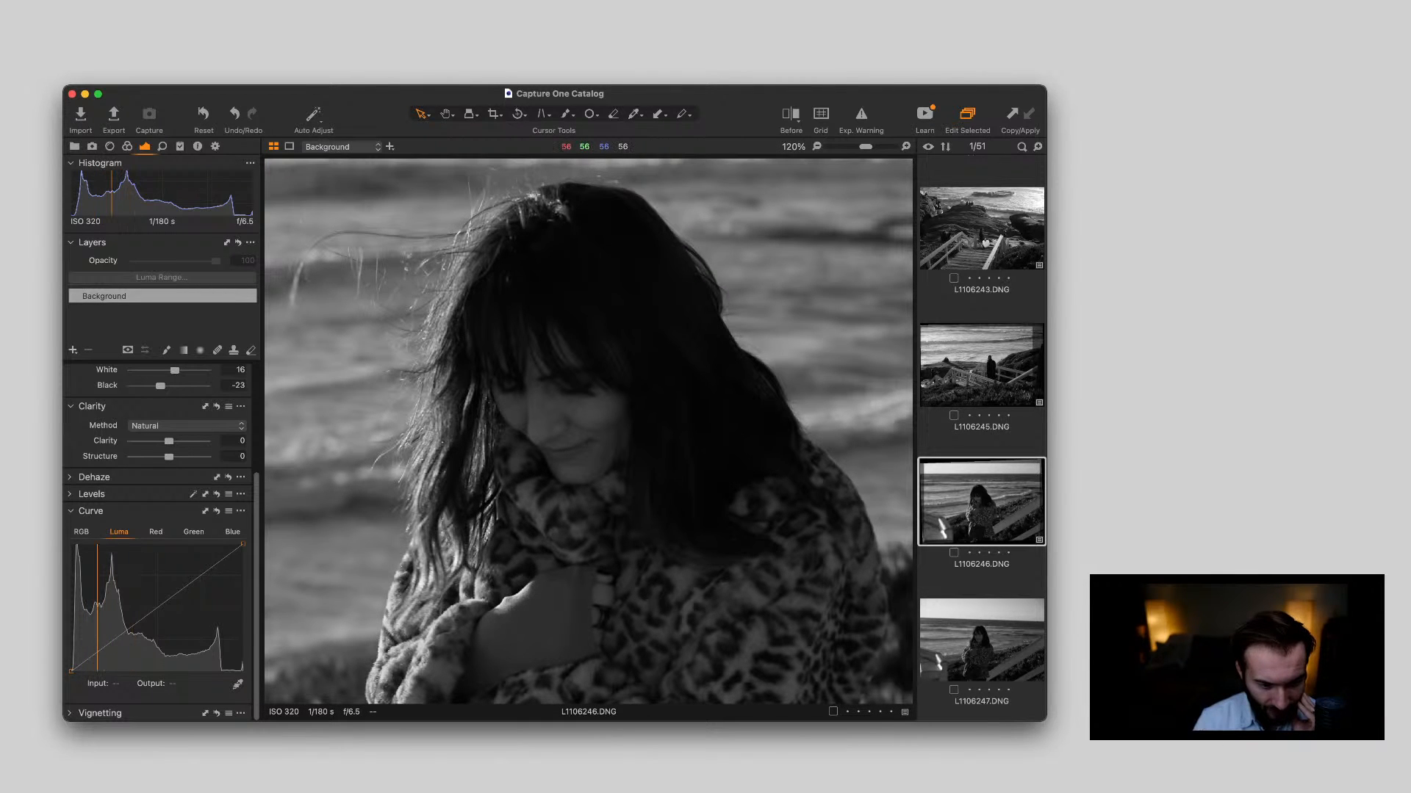
scroll(588, 434, down, 5)
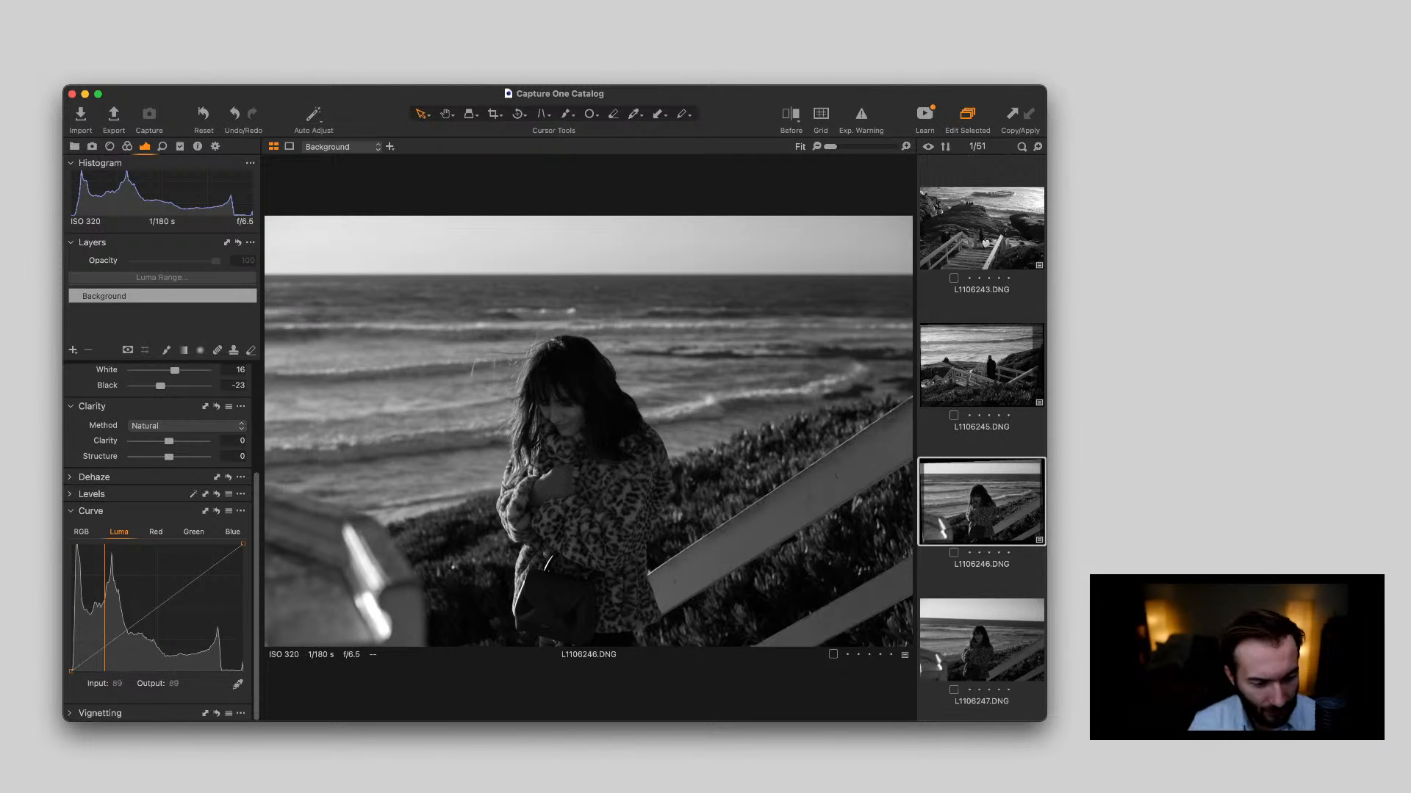
drag(107, 646, 110, 637)
click(91, 654)
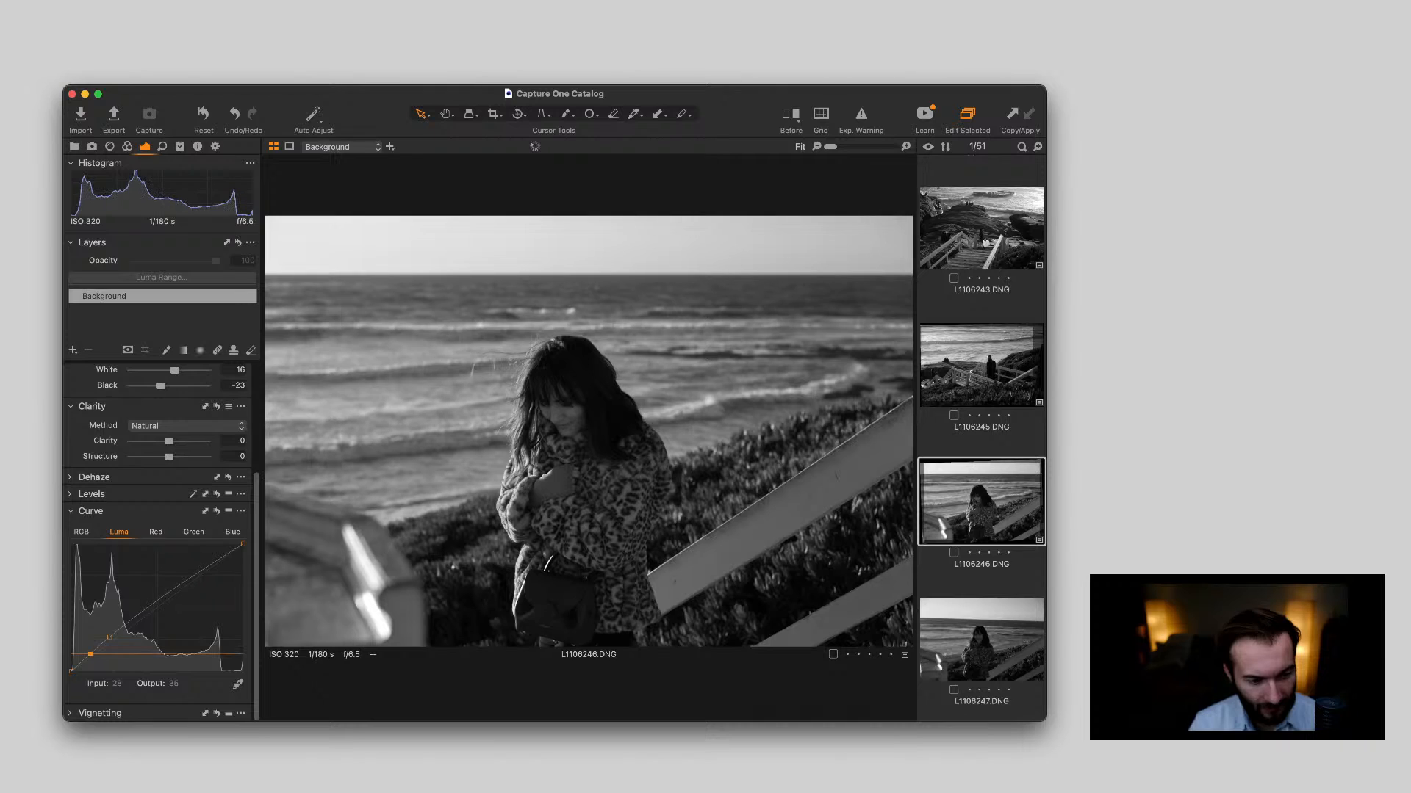
drag(91, 655, 91, 653)
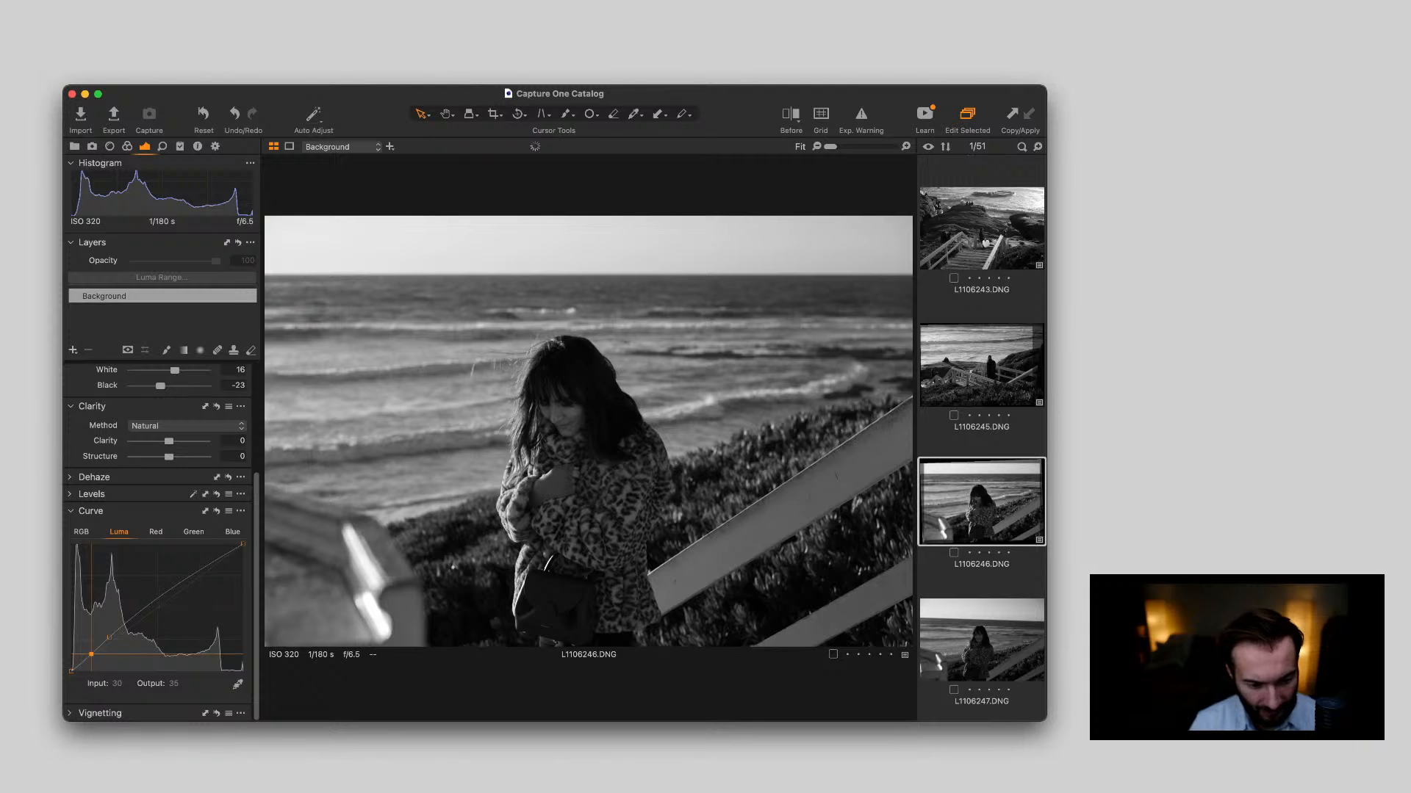
scroll(568, 580, up, 5)
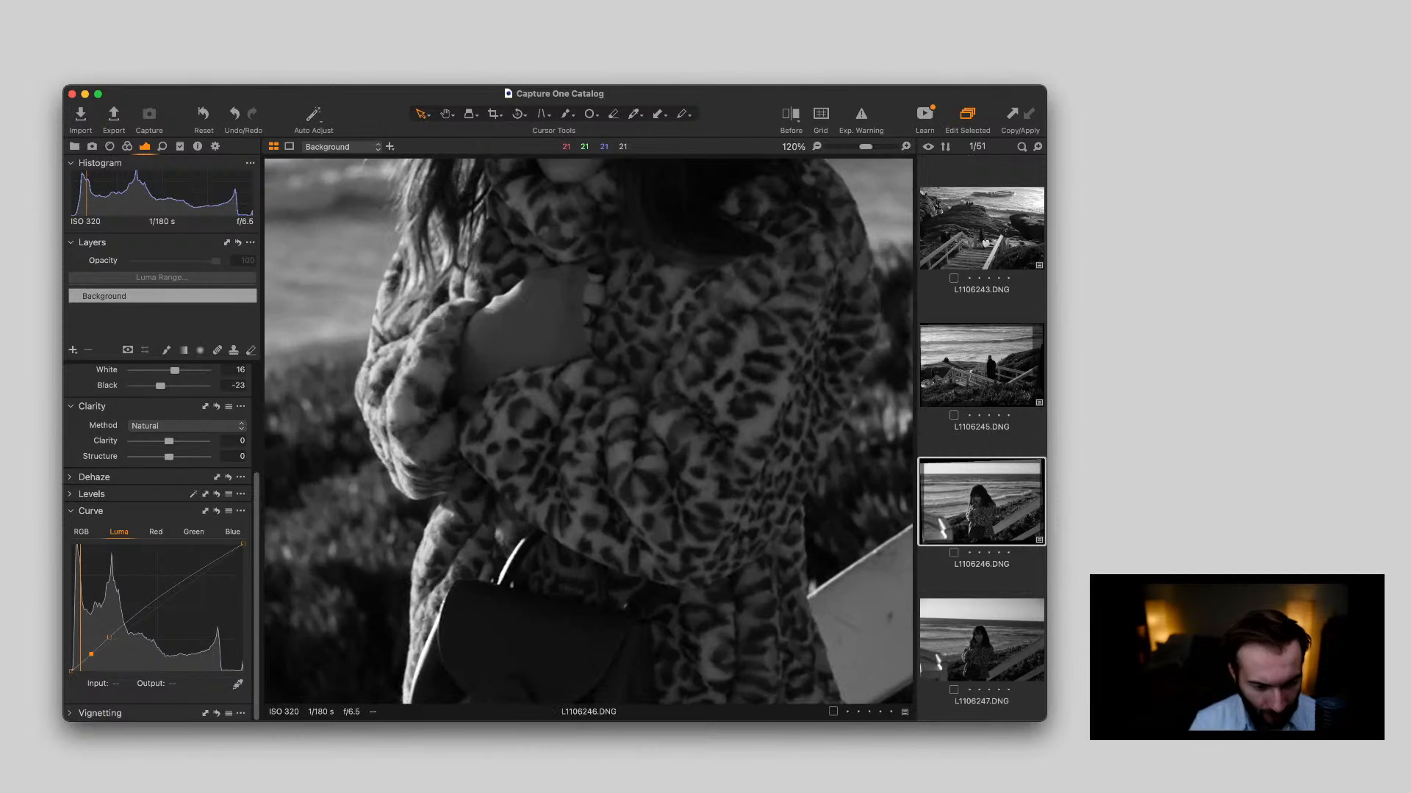
scroll(567, 565, down, 5)
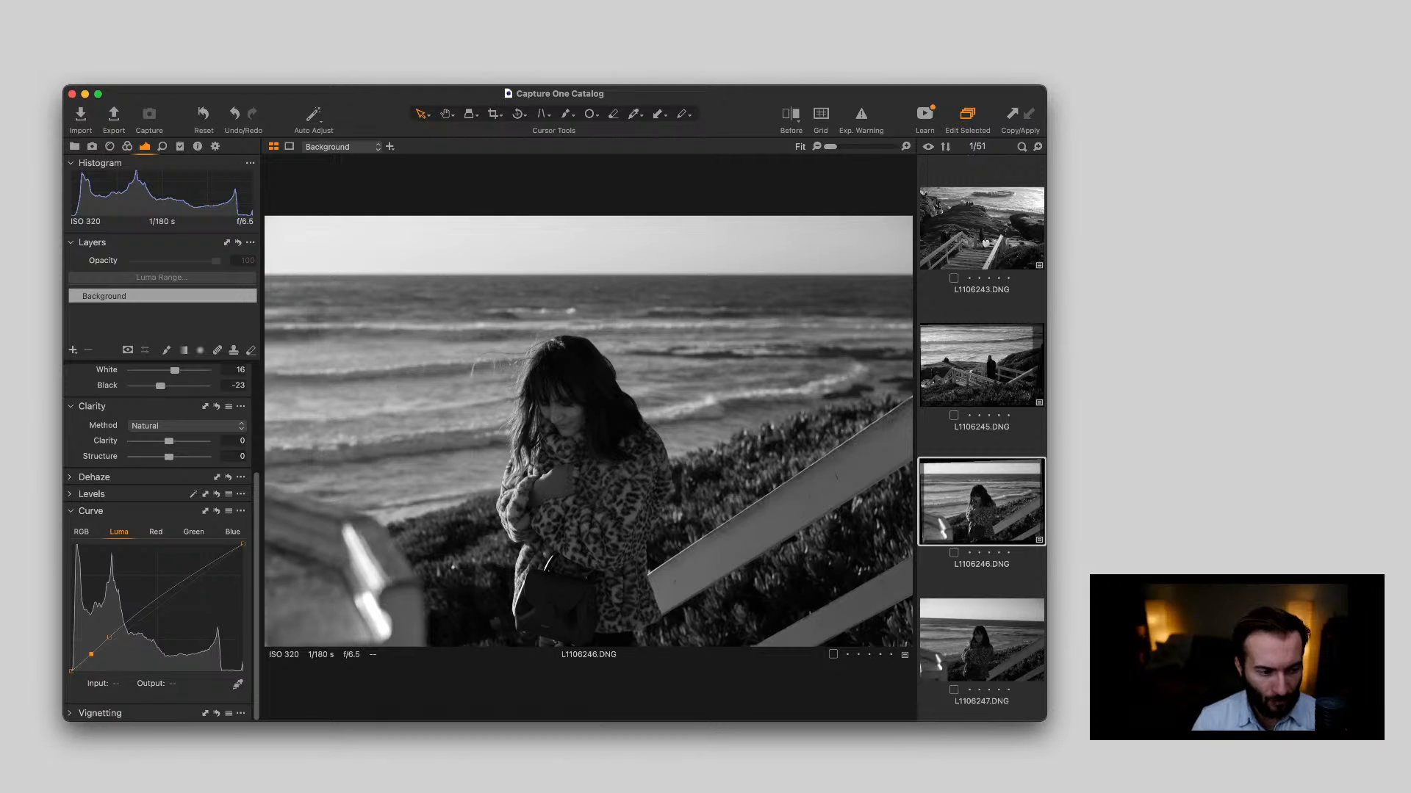
Set Clarity to 8 and Structure to 12 on L1106246.DNG and check the result up close
drag(169, 442, 170, 441)
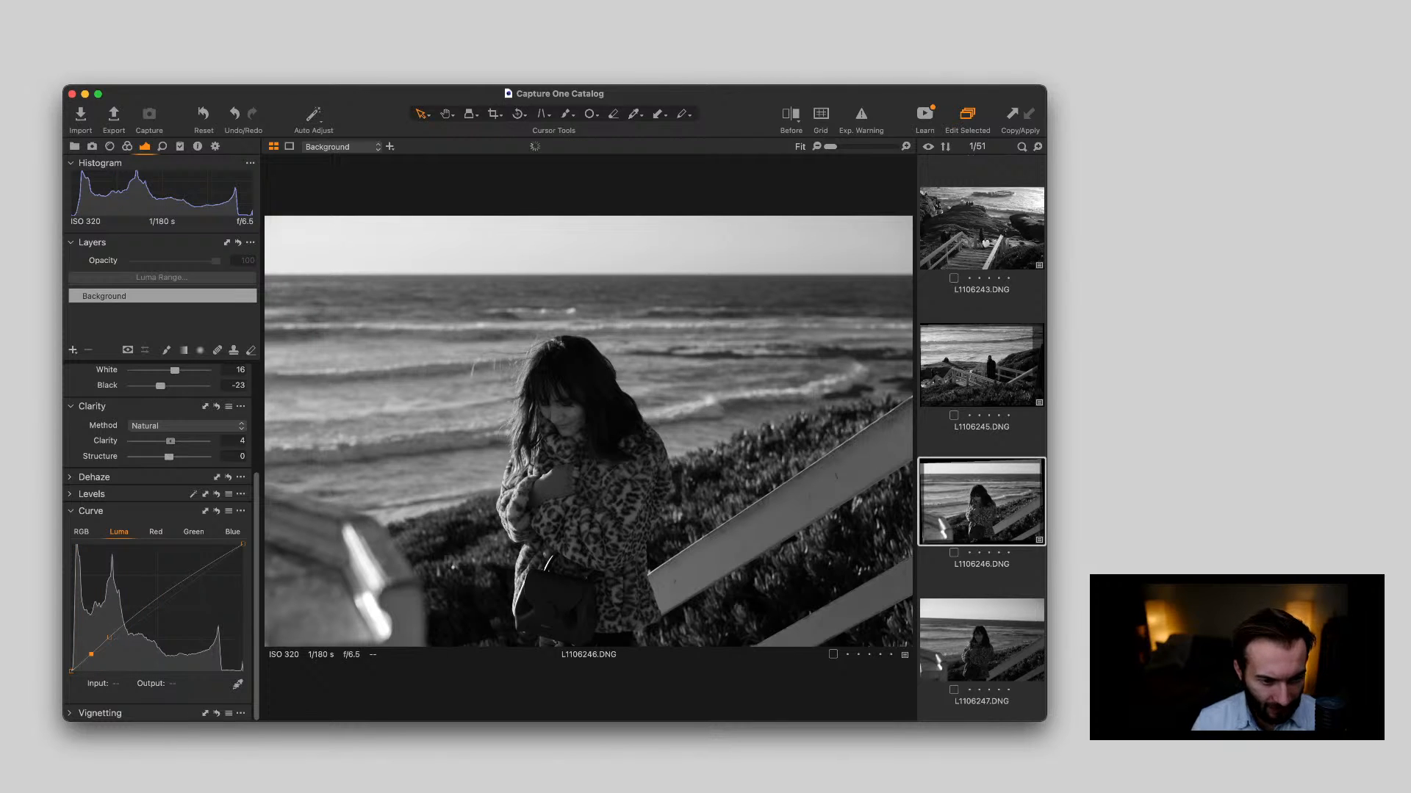
drag(171, 441, 171, 457)
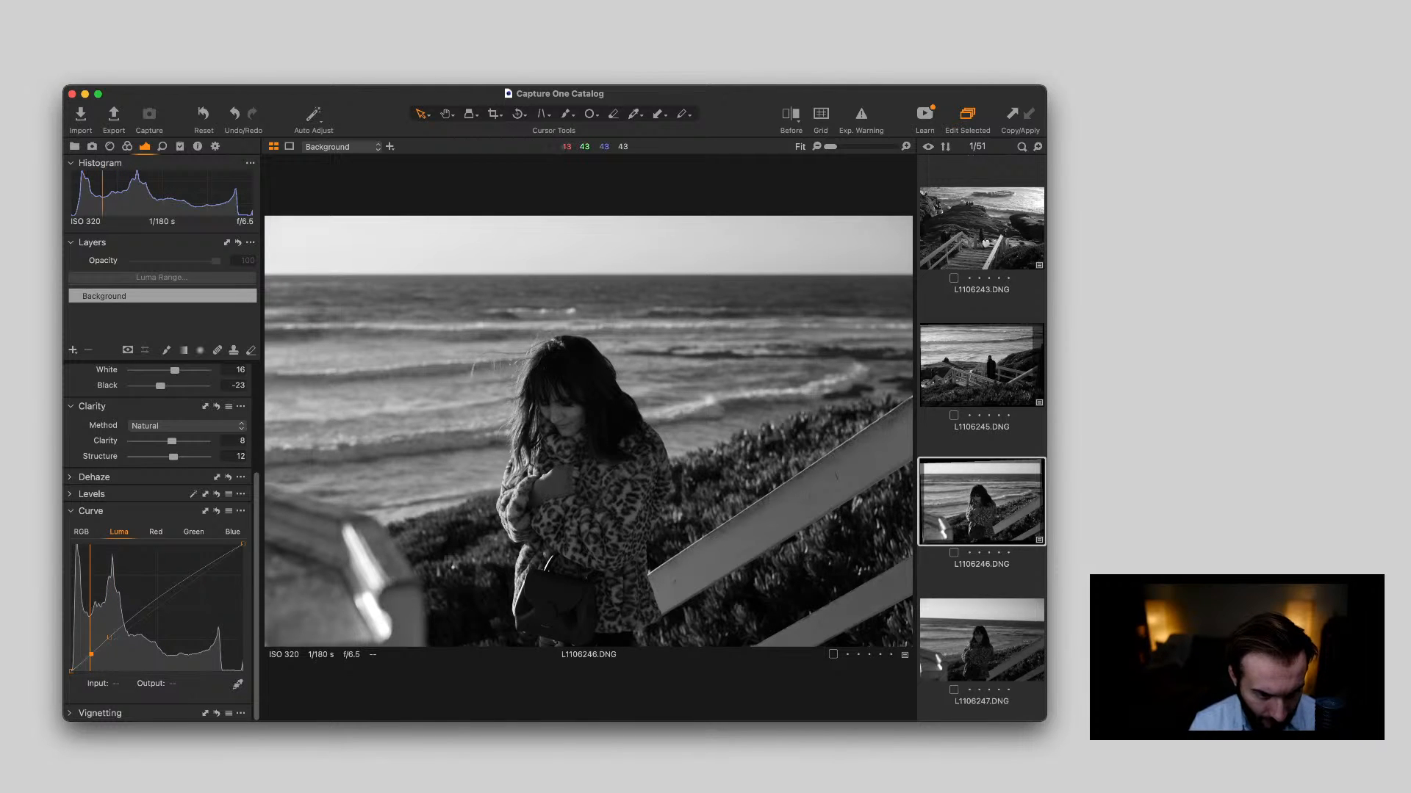
scroll(588, 432, up, 5)
scroll(588, 432, down, 5)
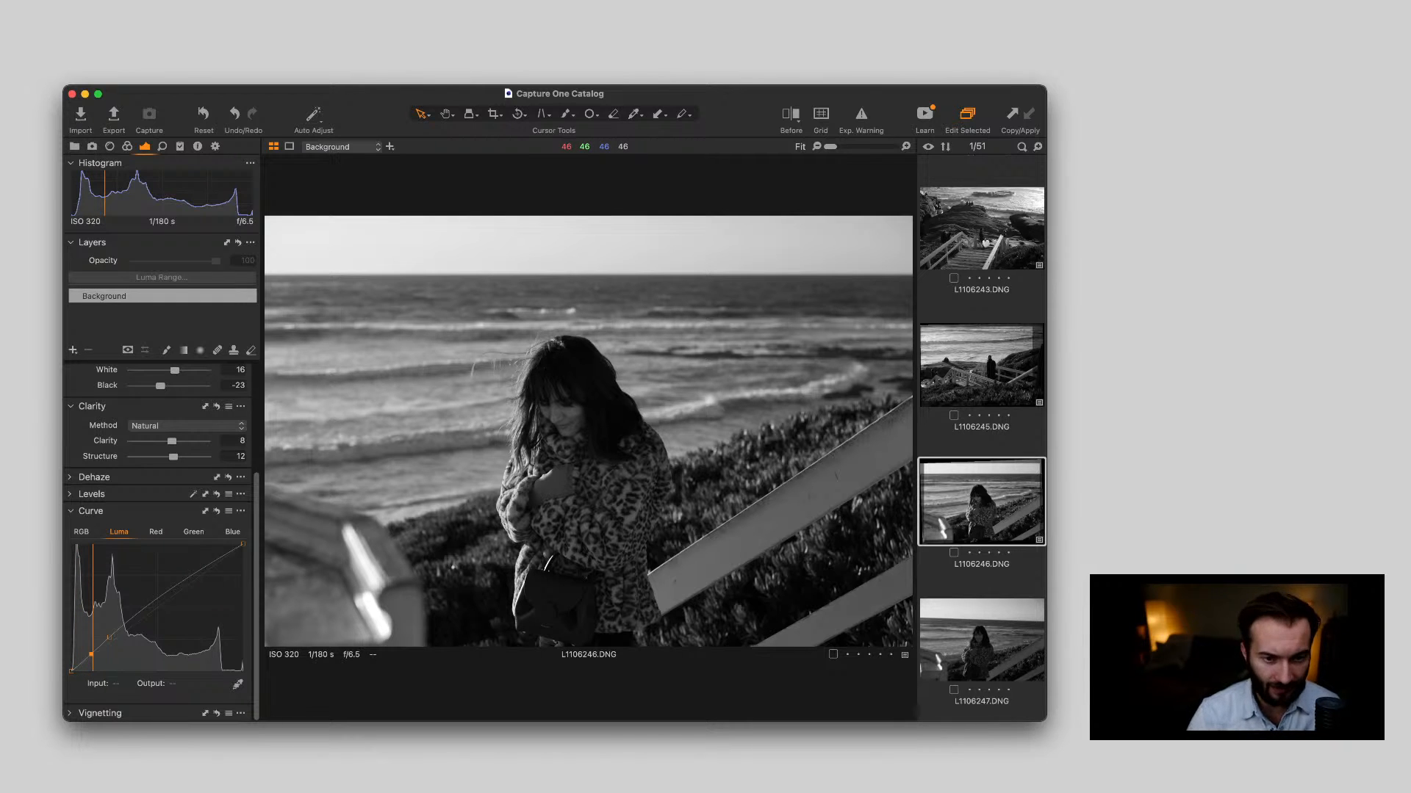
Compare the before and after versions of L1106246.DNG across the whole frame
key(y)
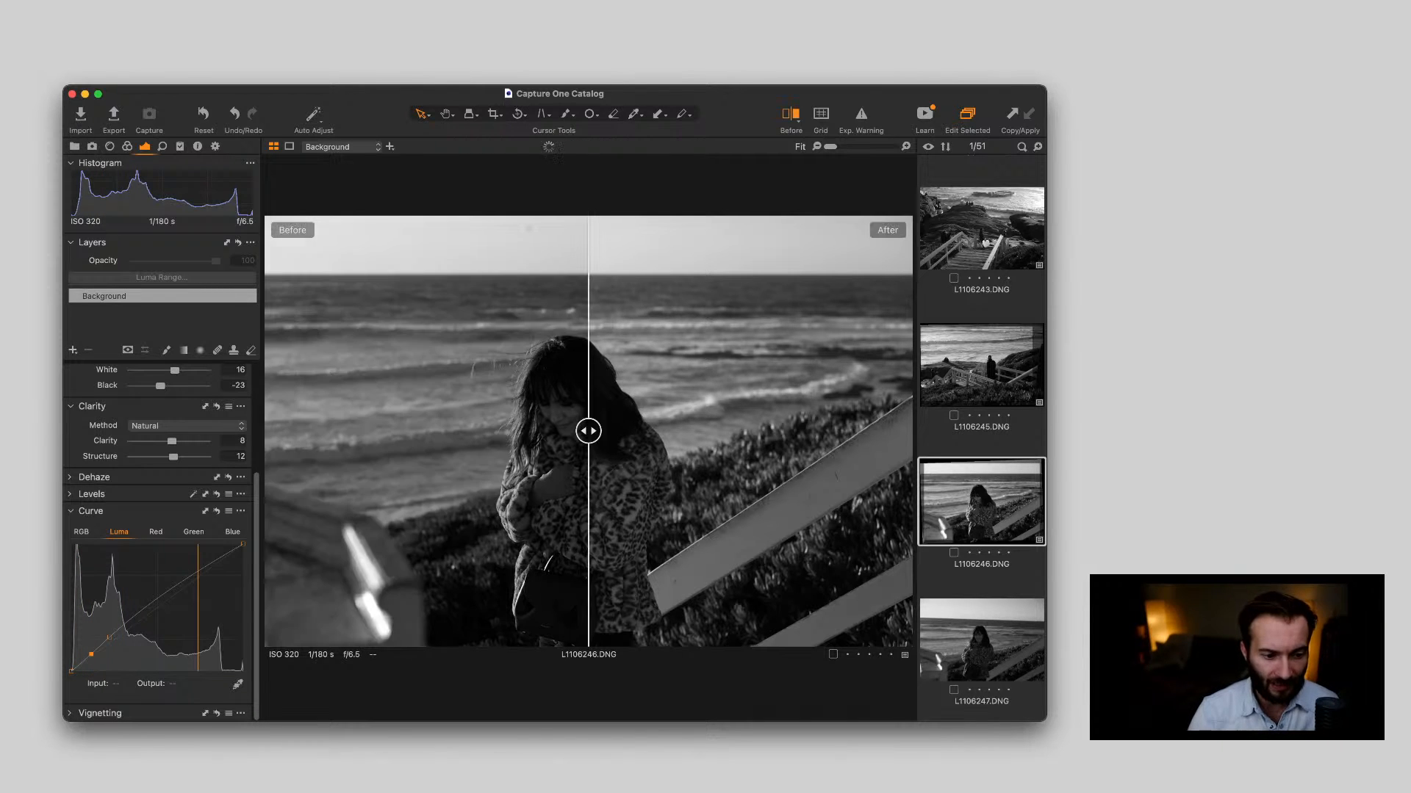
drag(588, 431, 909, 431)
drag(908, 431, 266, 431)
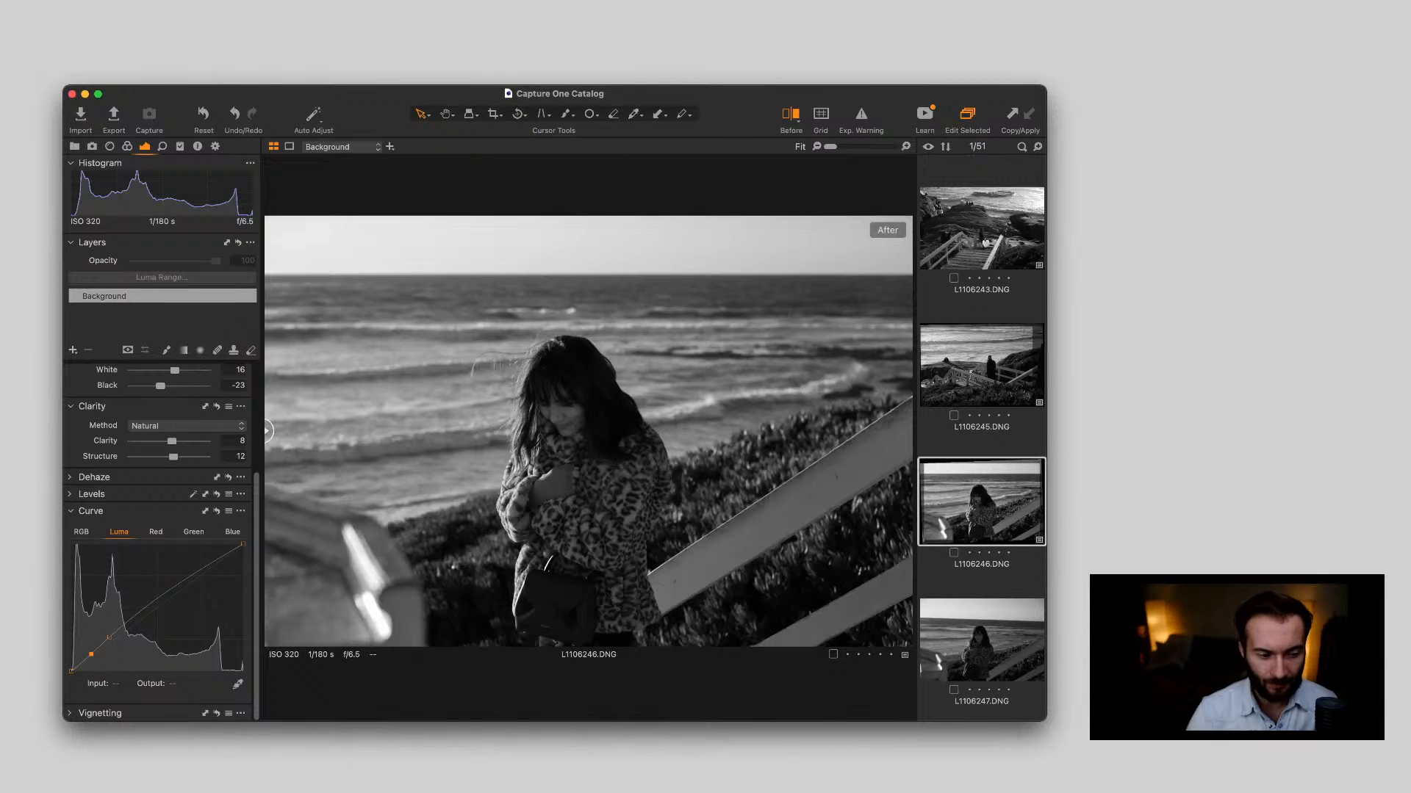
Copy the adjustments of L1106246.DNG to the neighbouring portraits L1106247.DNG and L1106248.DNG
click(981, 640)
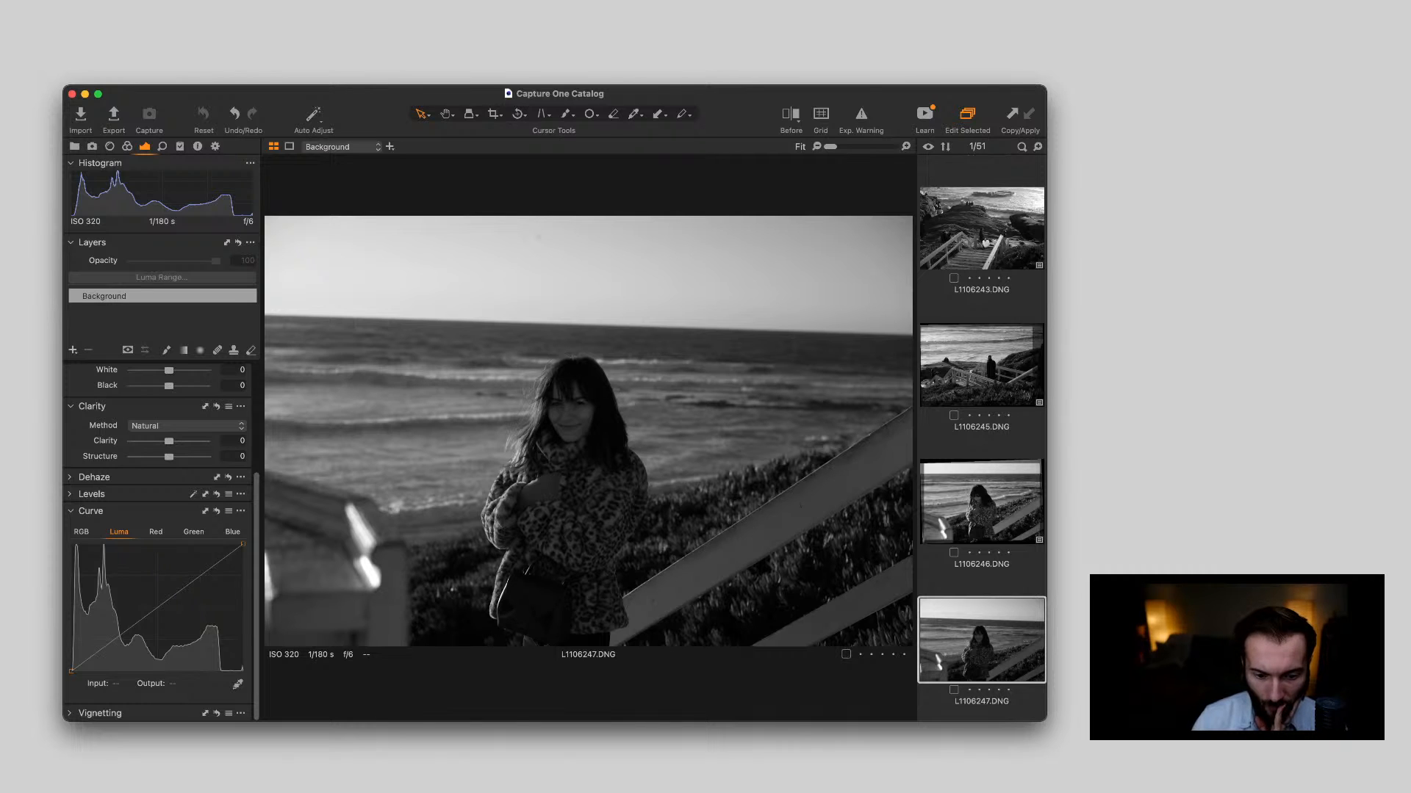
scroll(981, 441, down, 3)
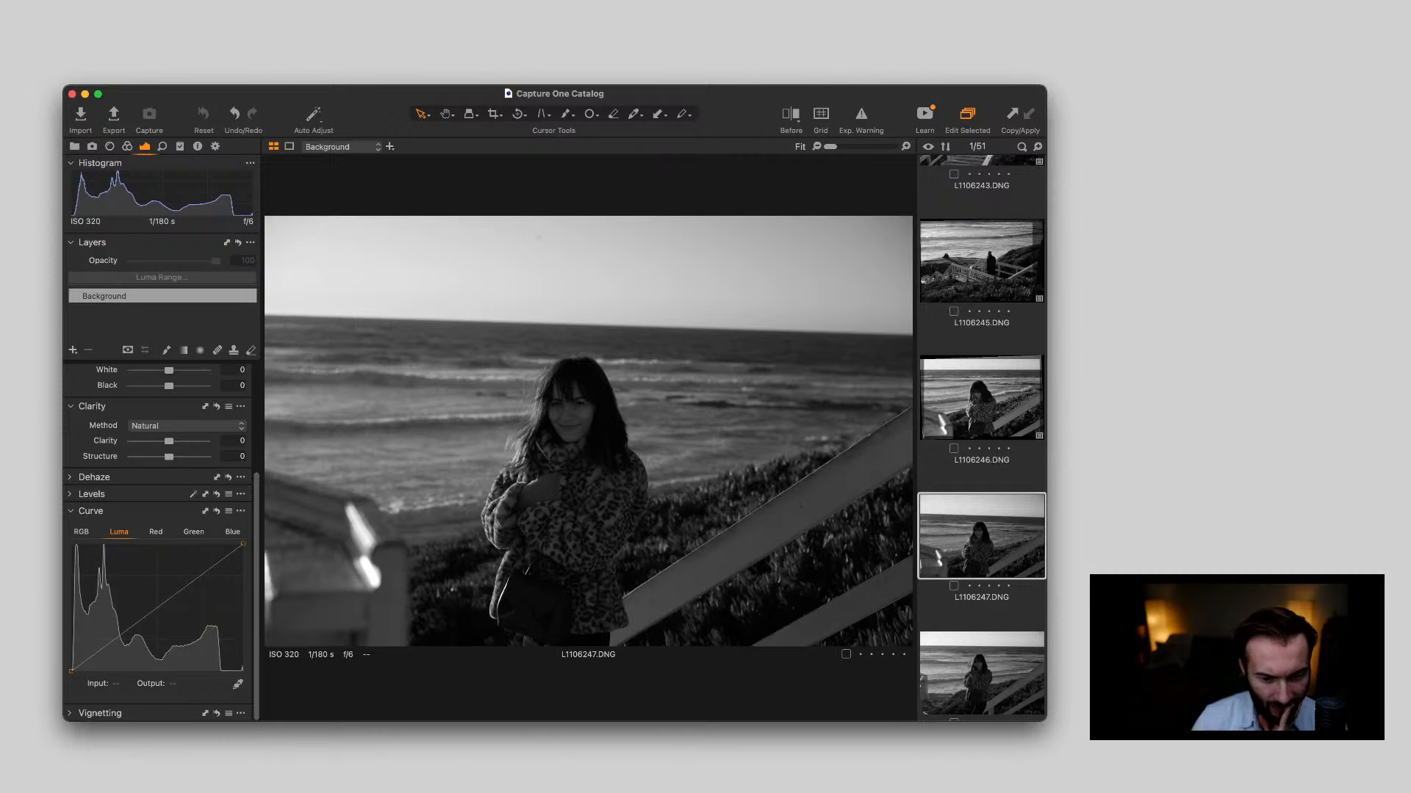
key(Down)
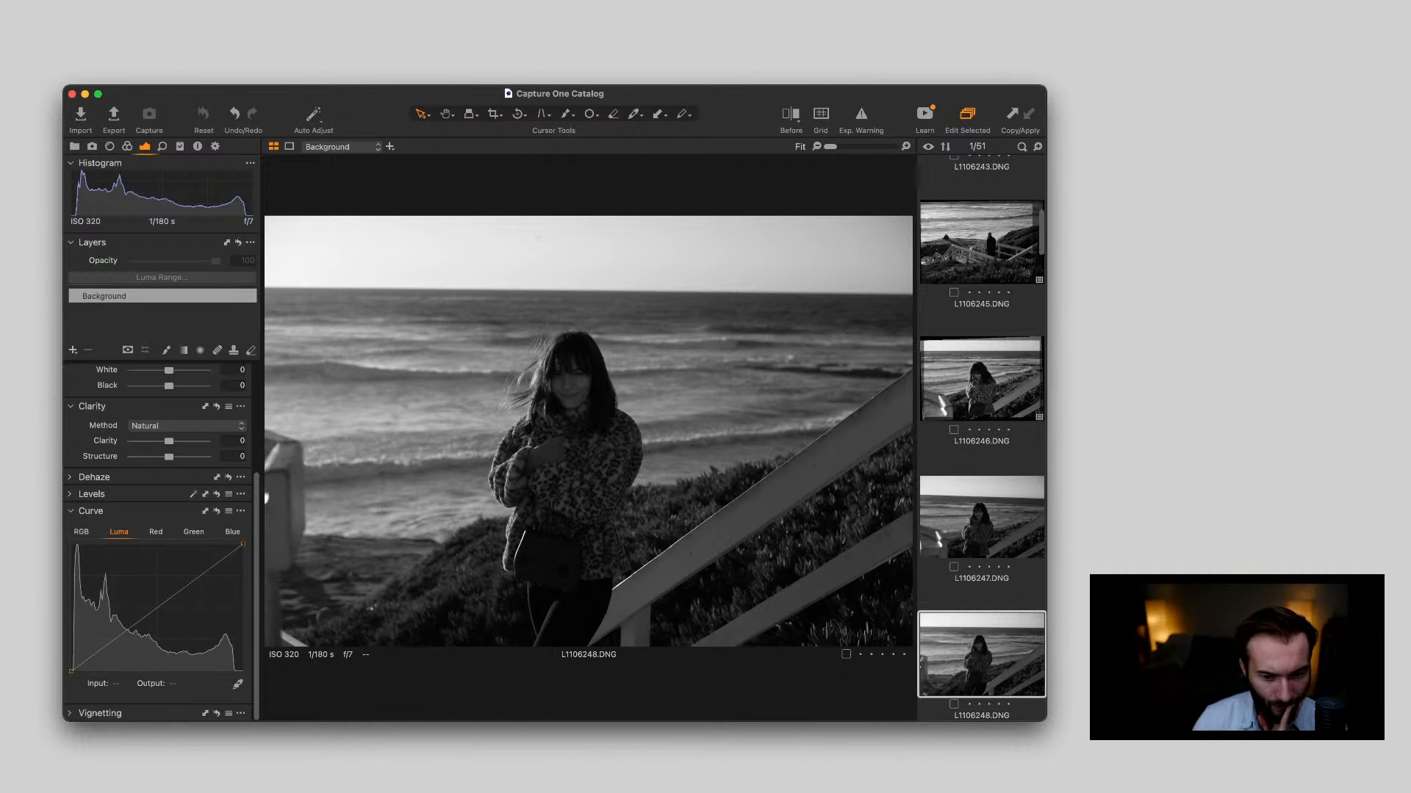
key(Up)
key(Up)
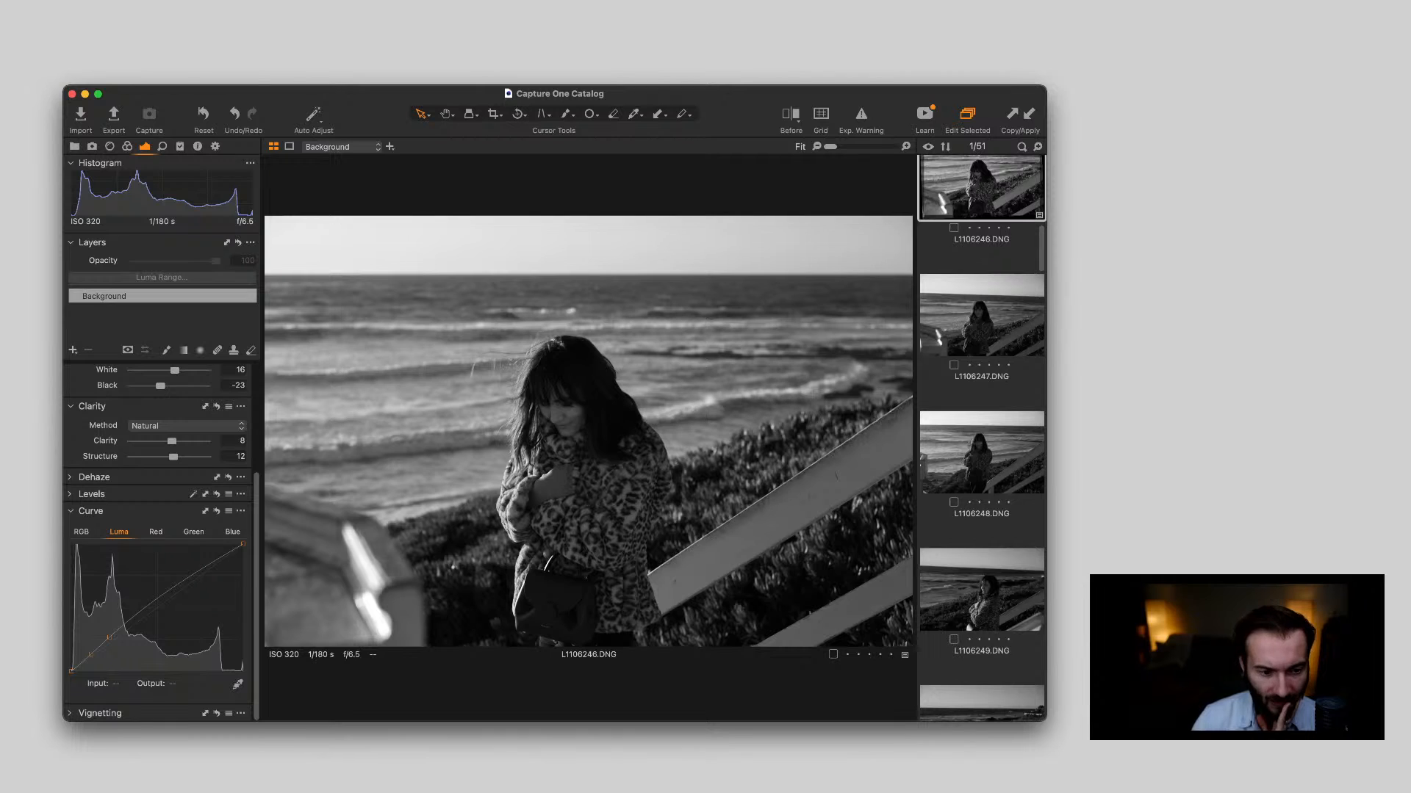
key(Down)
key(Down)
key(Up)
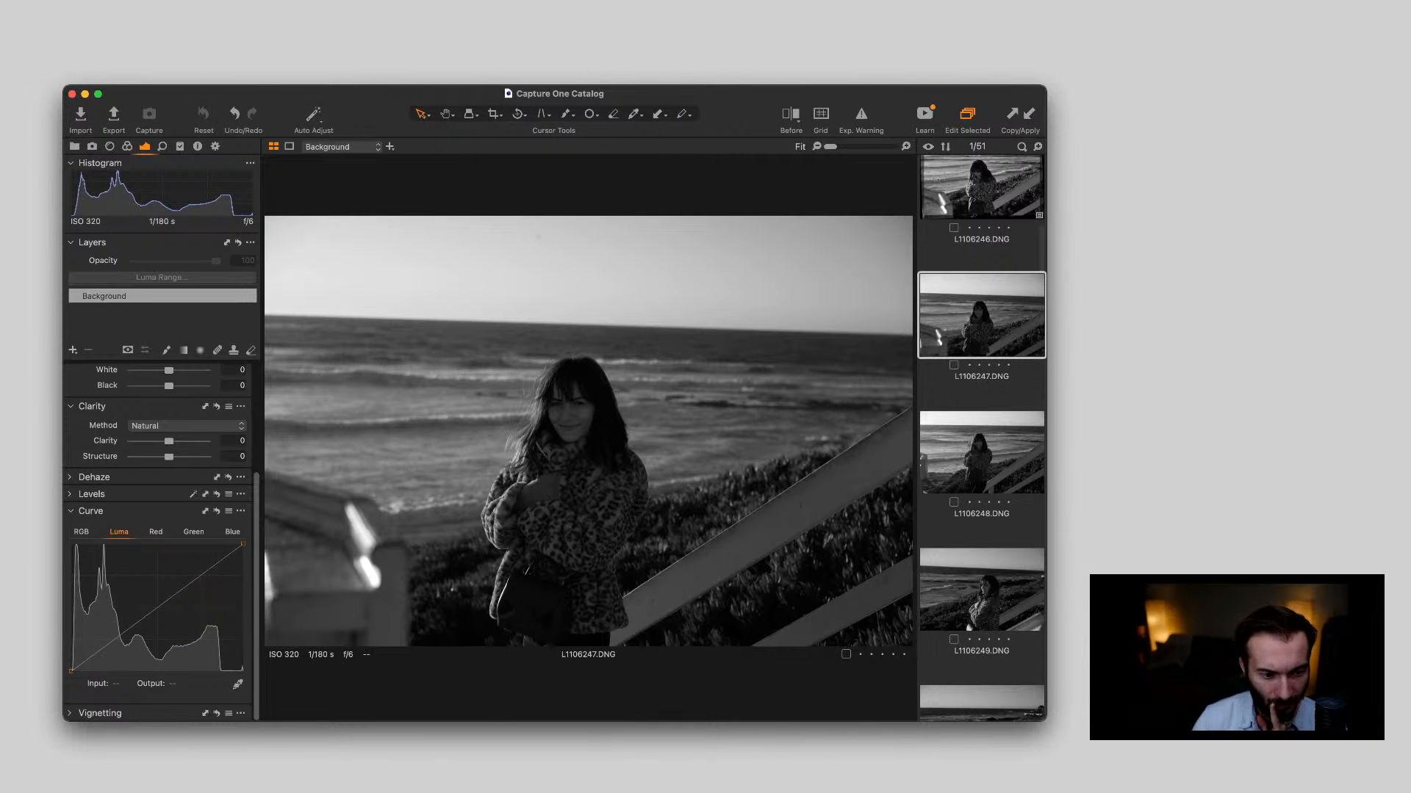
key(super+shift+v)
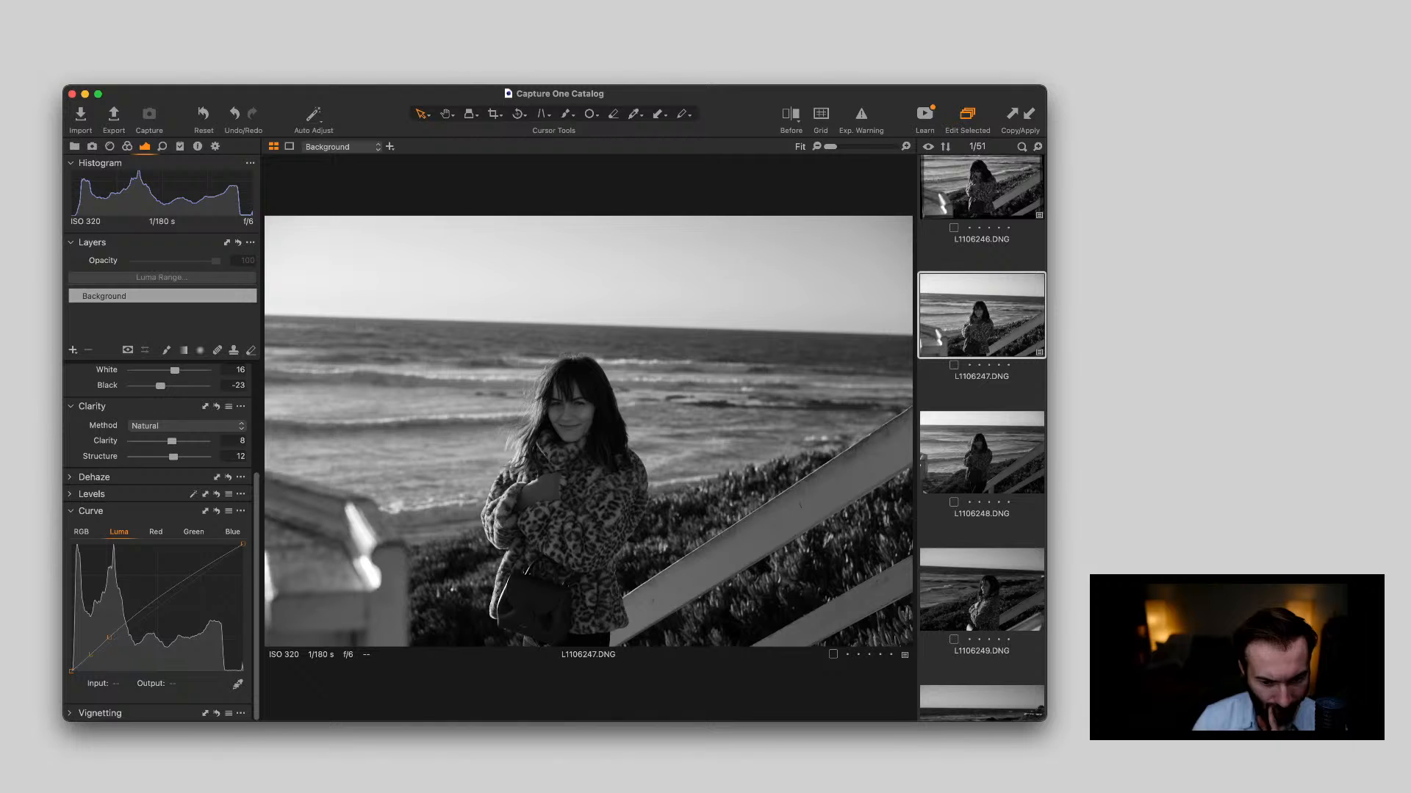
key(Down)
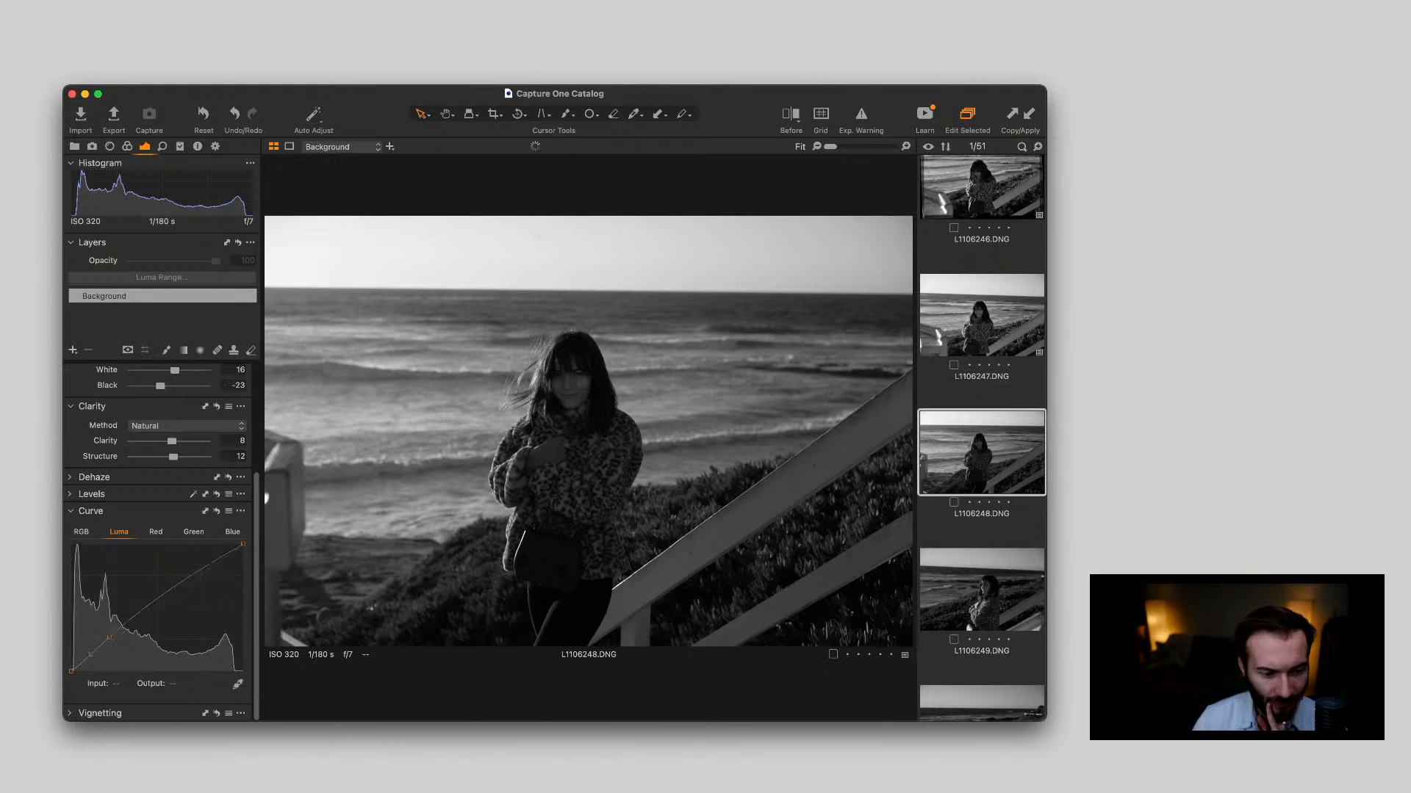
key(super+shift+v)
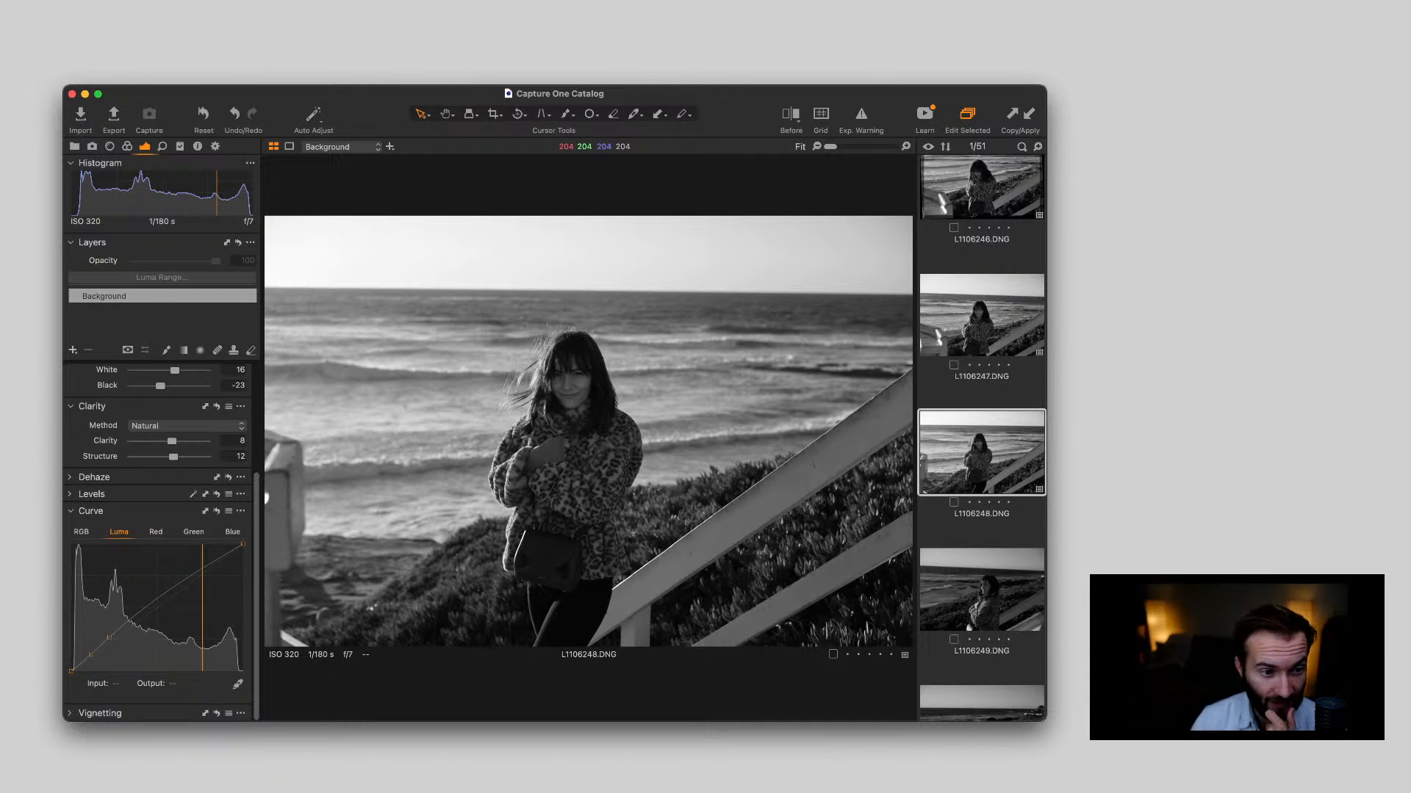
Straighten L1106248.DNG along the sea horizon and check the woman's face and coat up close
key(r)
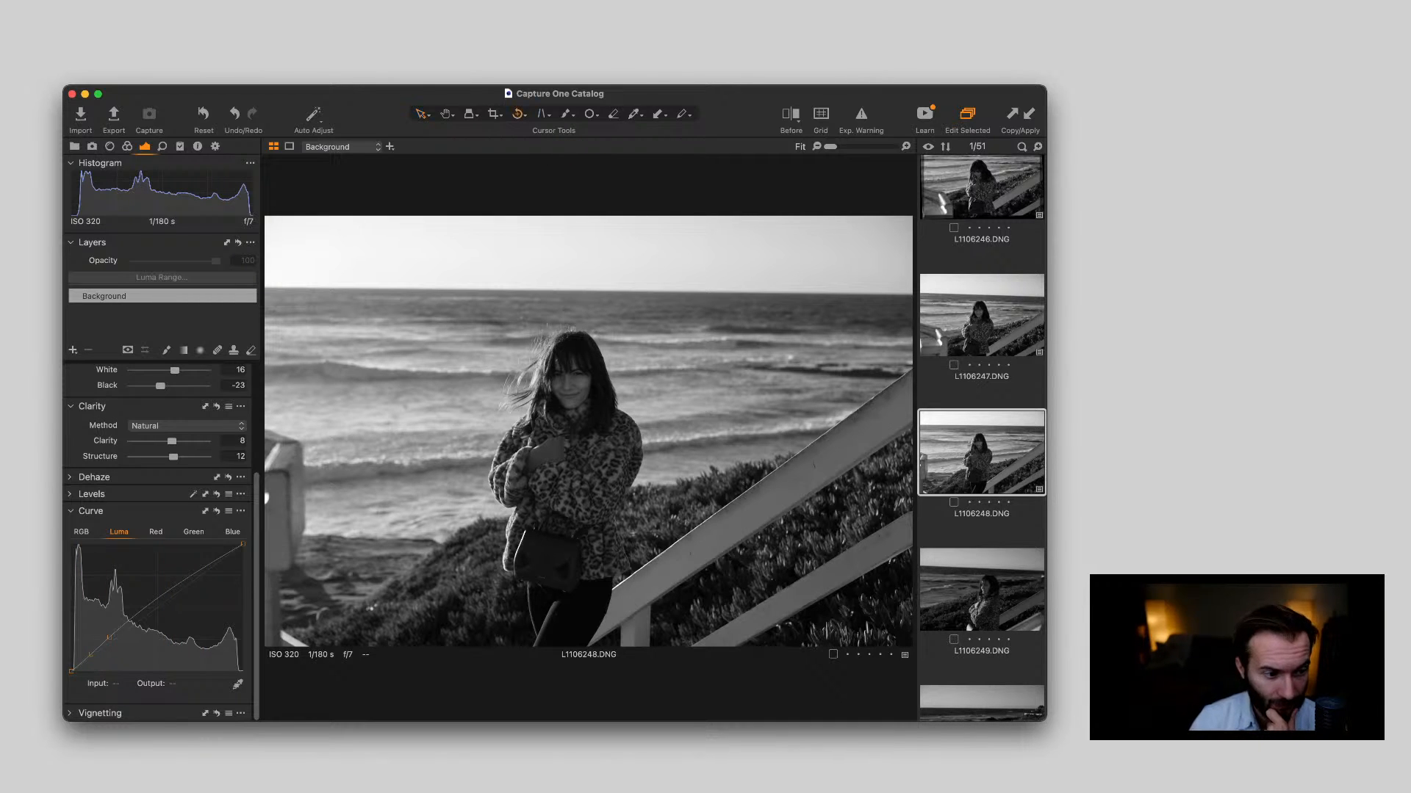
mouse_move(292, 287)
mouse_down()
mouse_move(903, 271)
mouse_move(913, 294)
mouse_up()
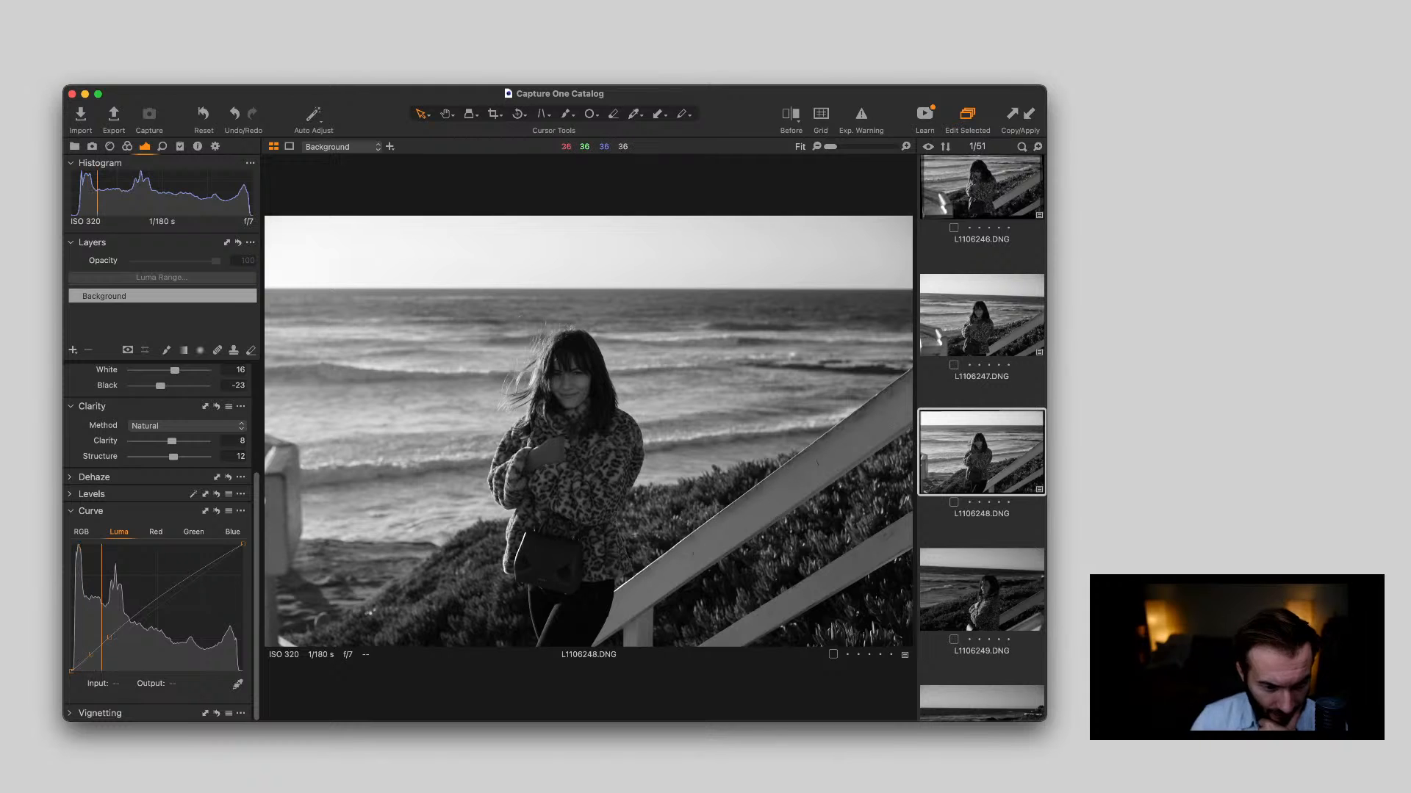
scroll(557, 481, up, 5)
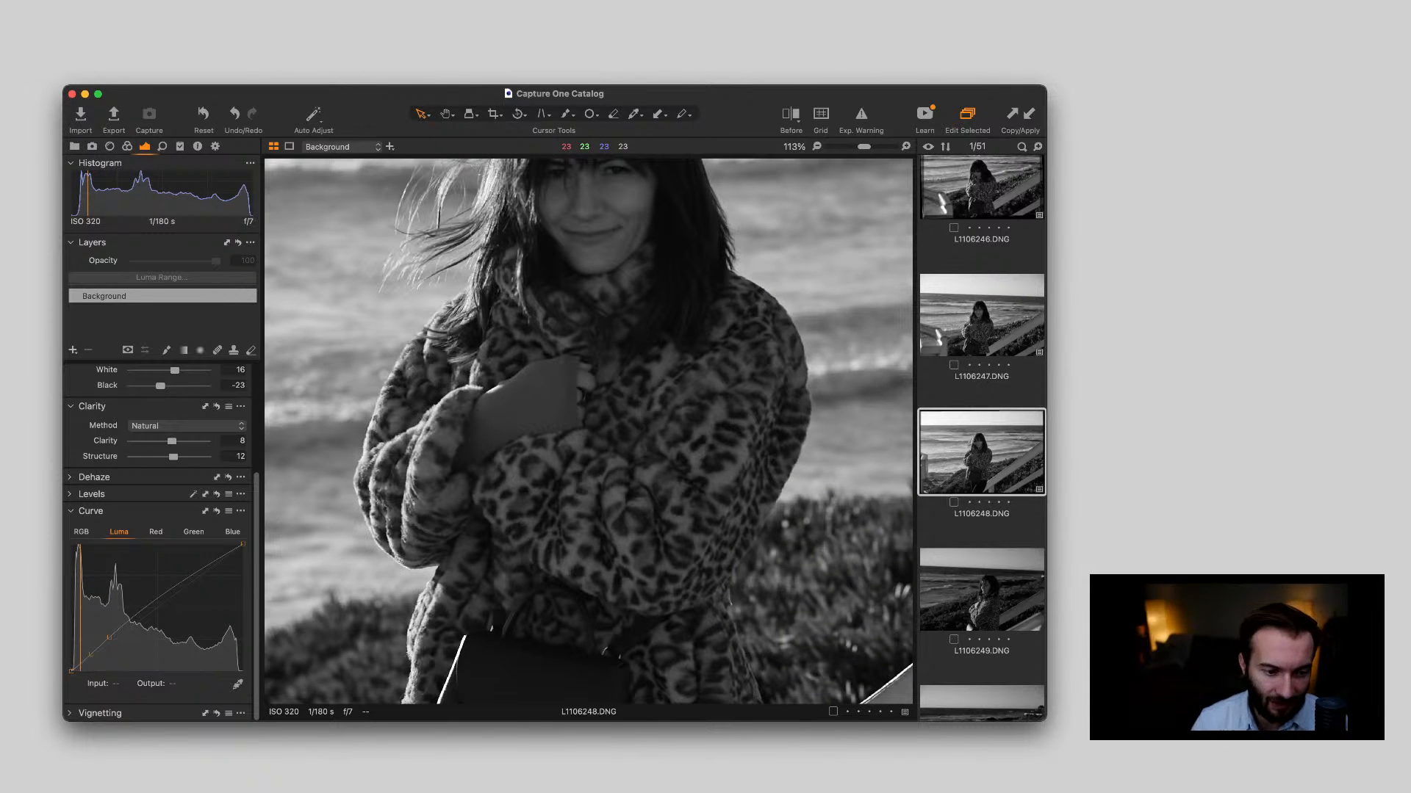
scroll(588, 432, up, 10)
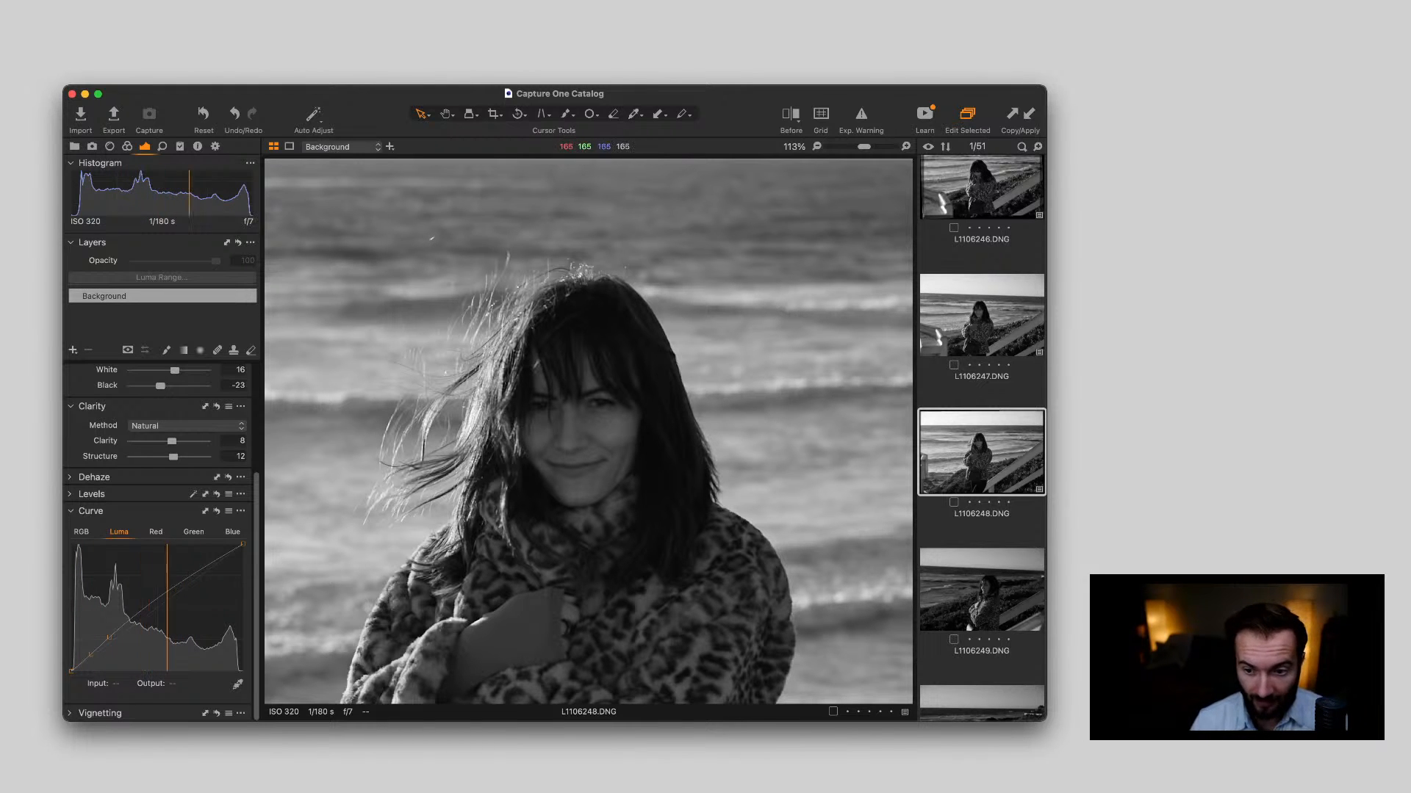
double_click(581, 433)
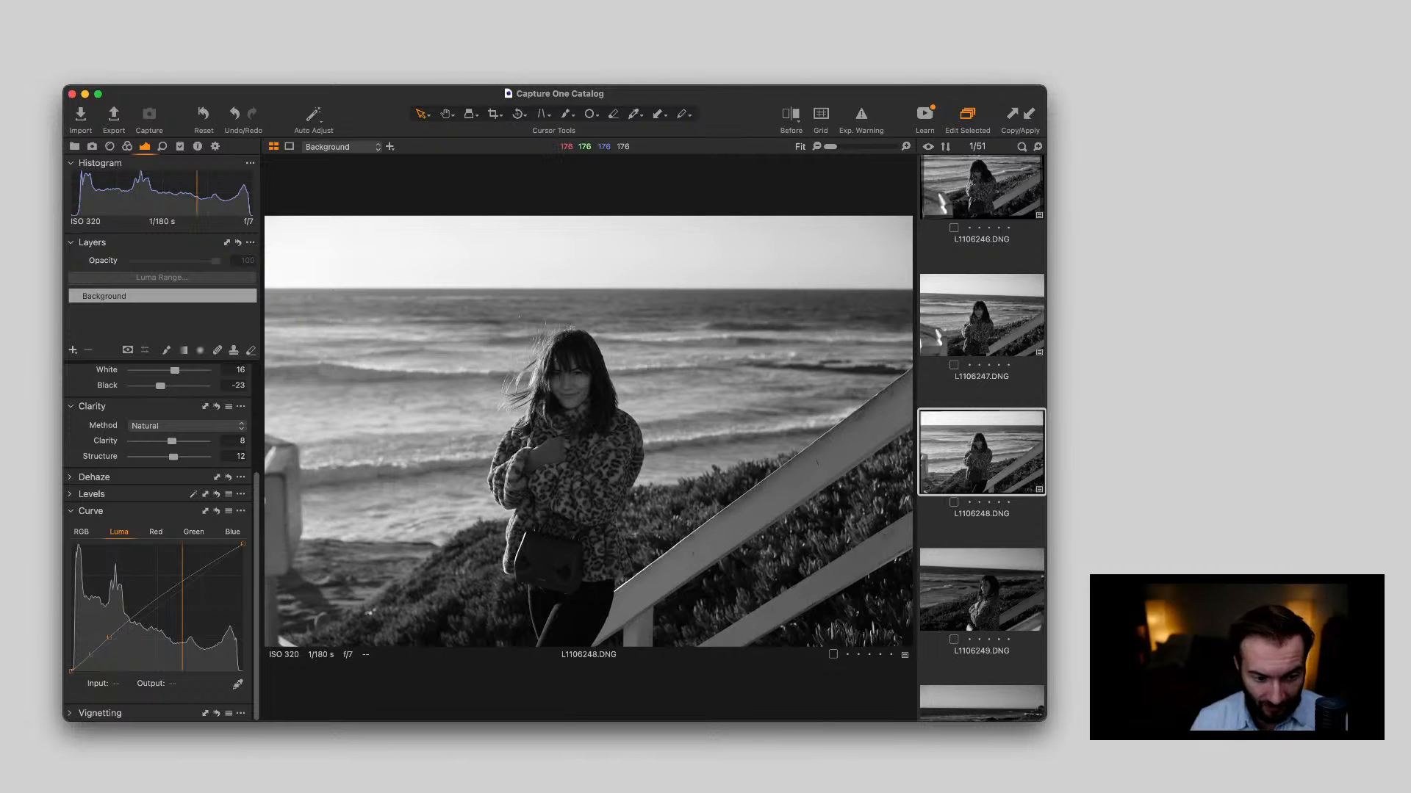
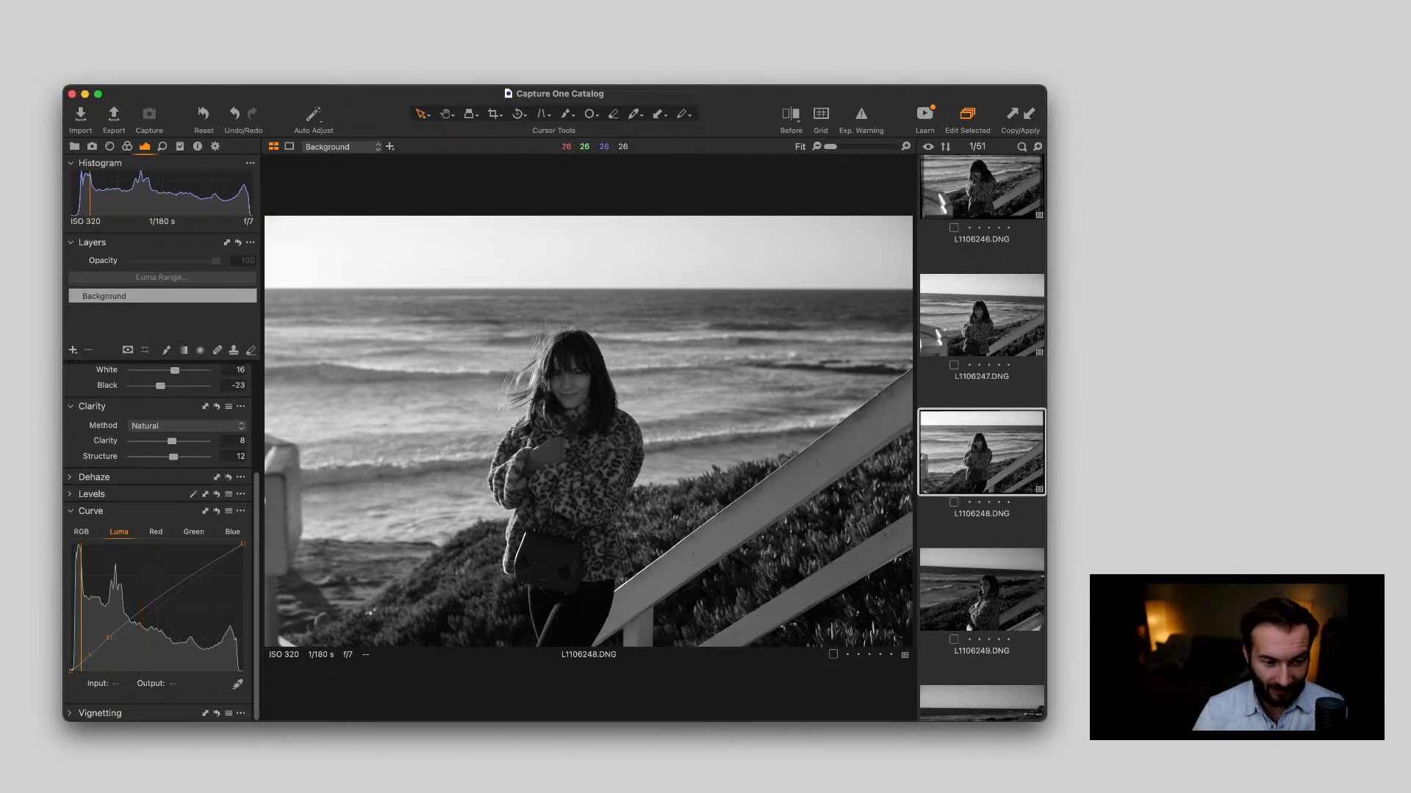
Check the woman and the overall tone of L1106248.DNG up close and set its Background Exposure to 0.03
scroll(551, 384, up, 5)
scroll(553, 390, down, 5)
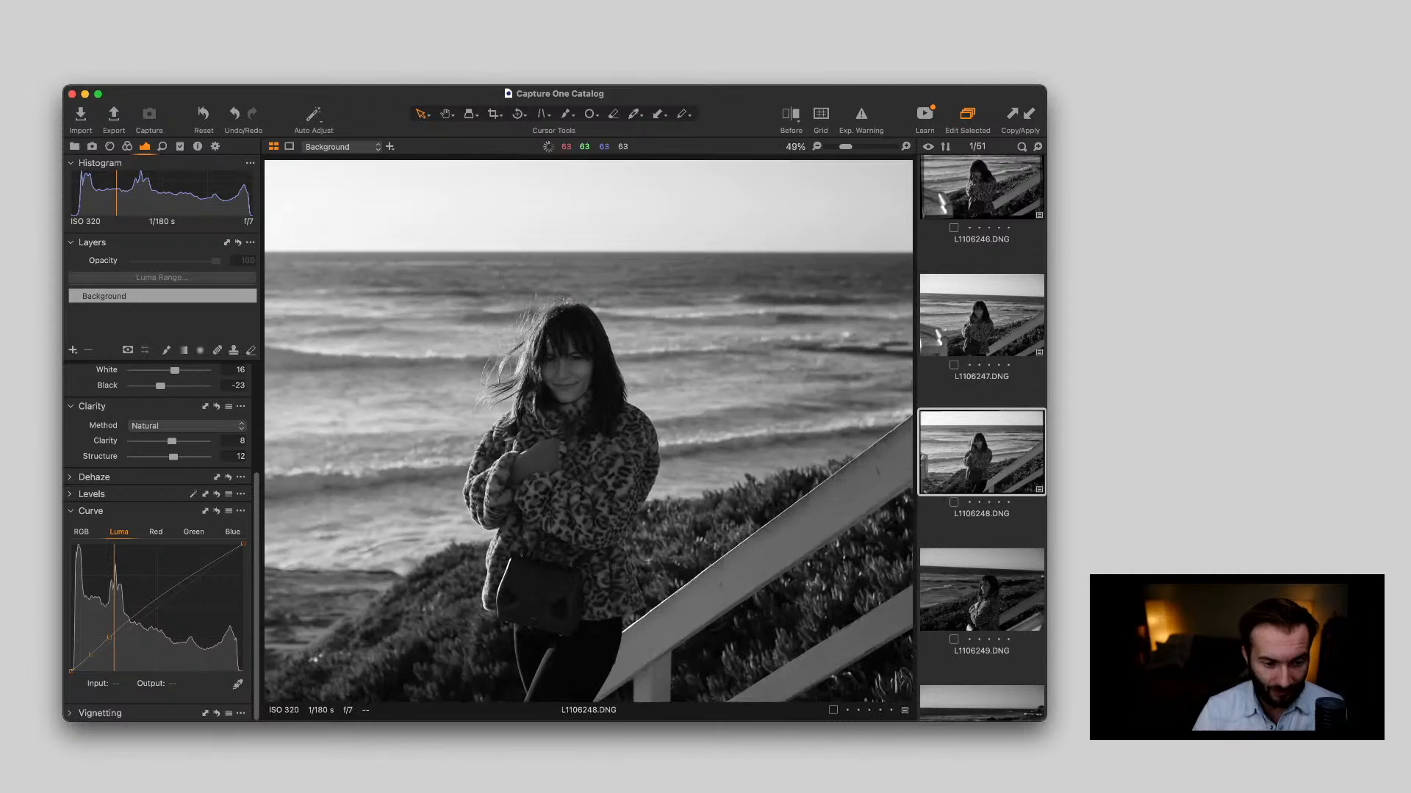
scroll(553, 389, up, 2)
scroll(553, 389, down, 2)
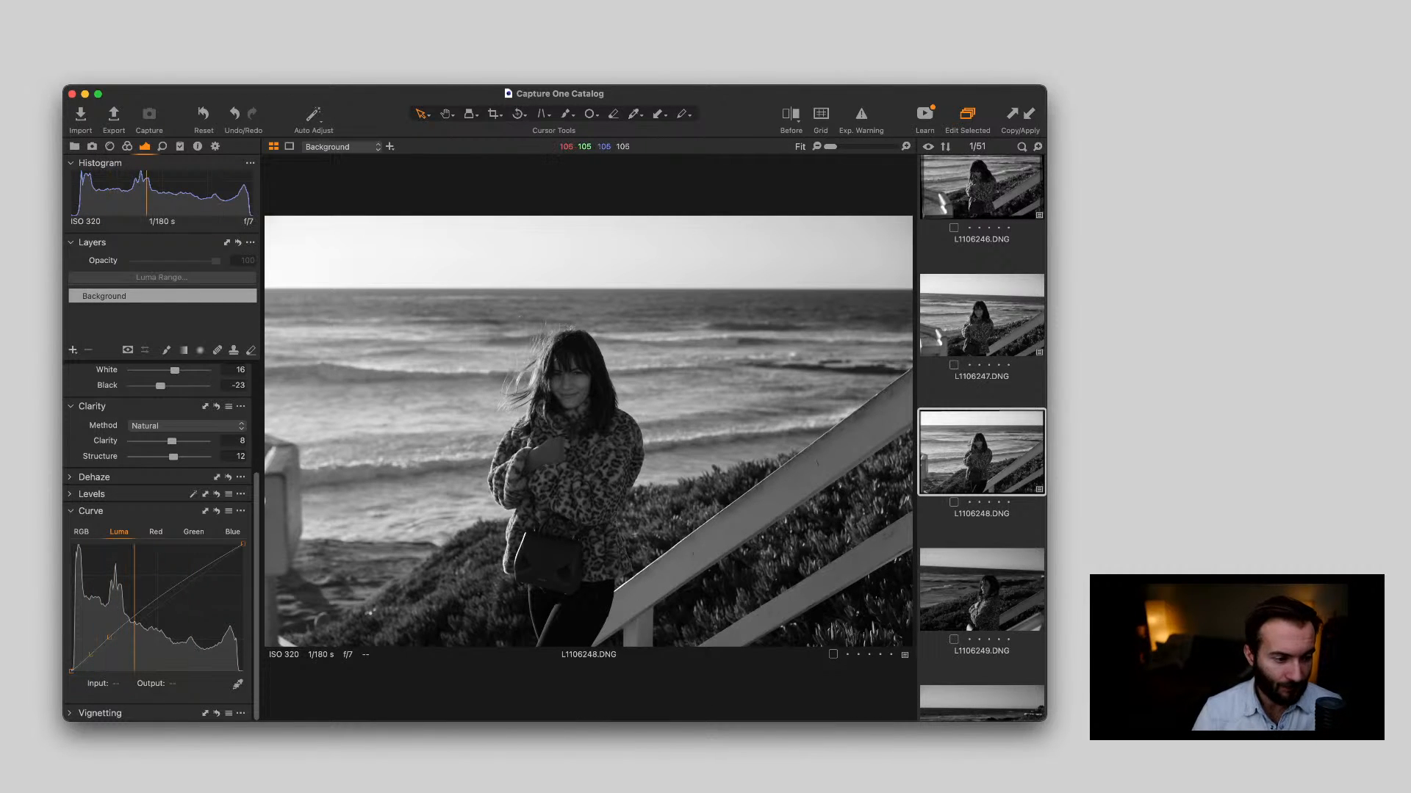
scroll(162, 543, up, 2)
scroll(161, 544, up, 5)
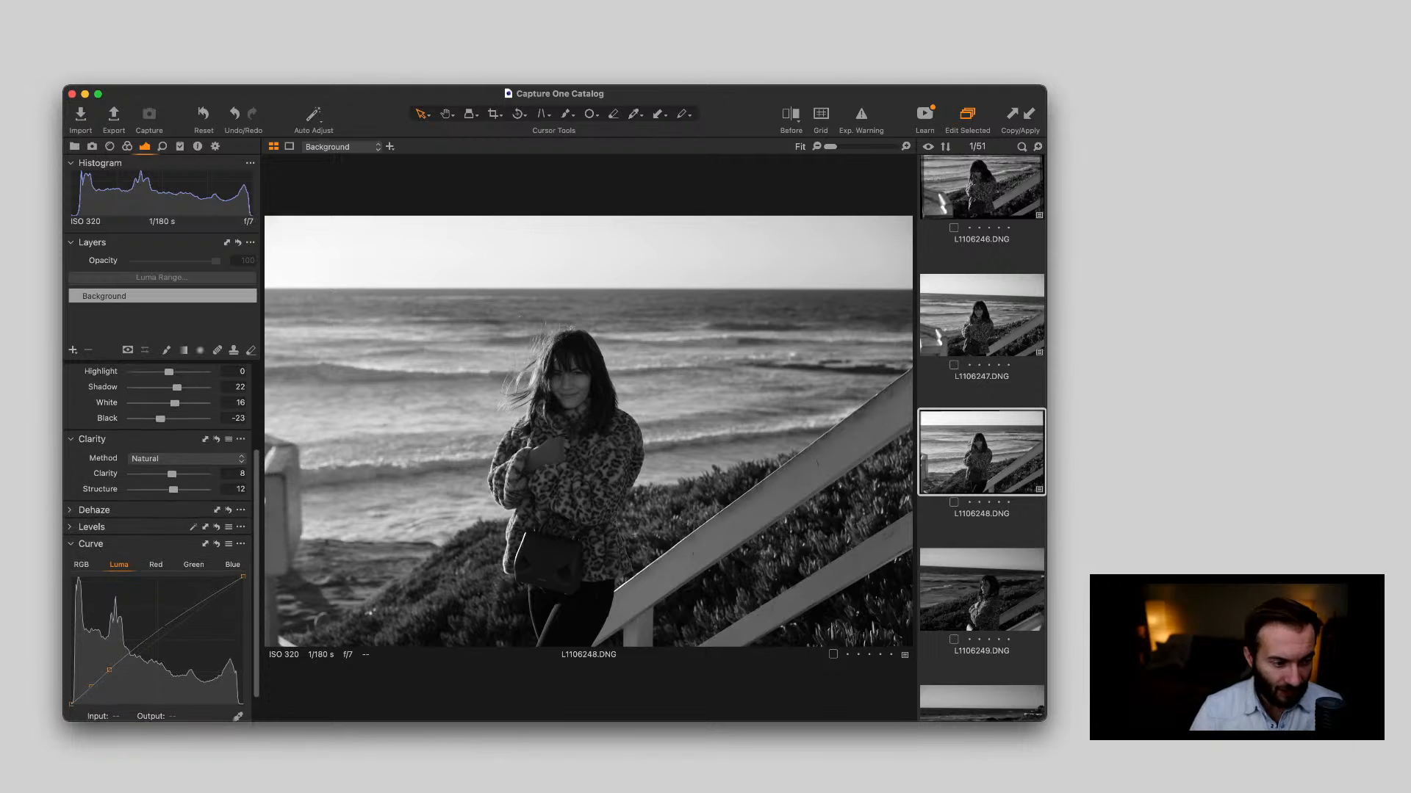
scroll(161, 543, up, 2)
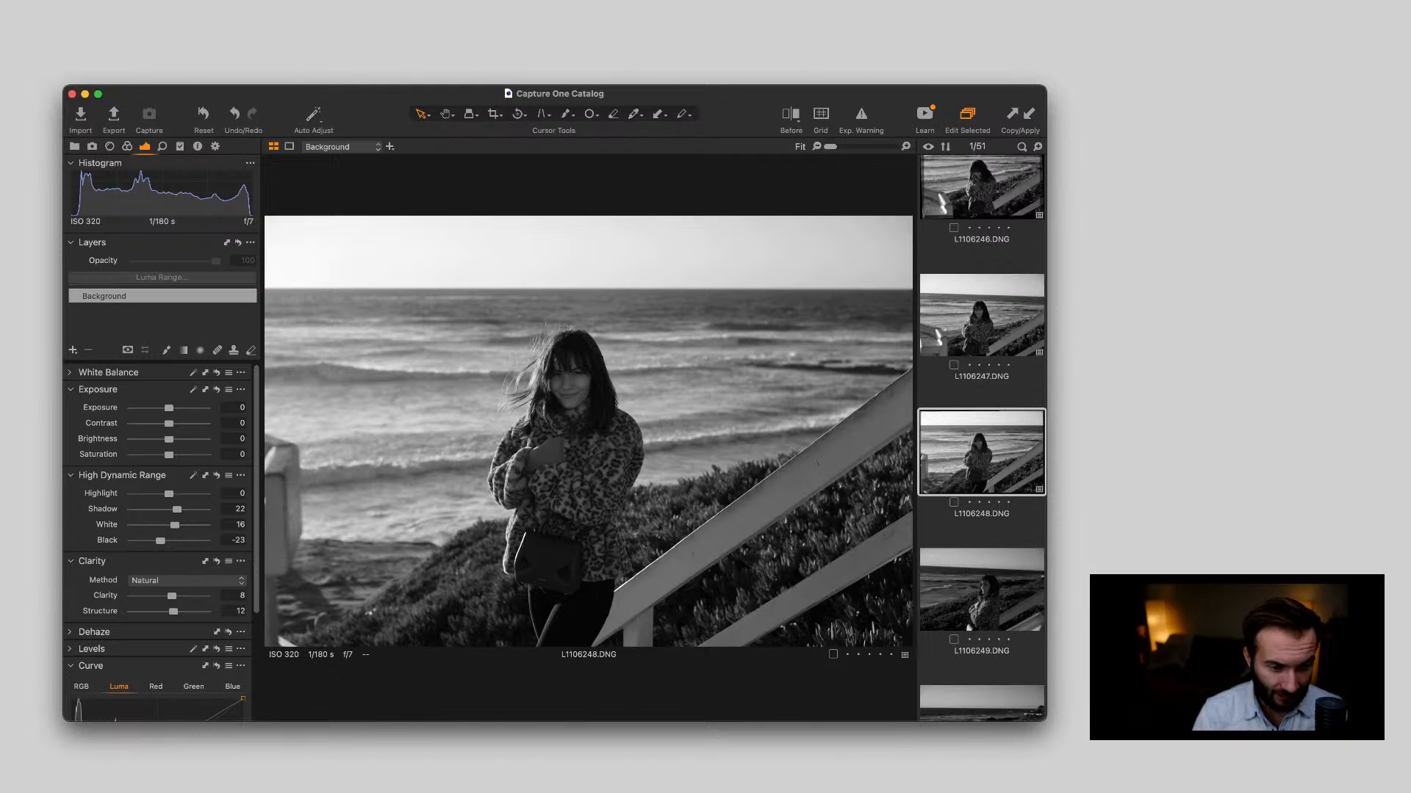
drag(169, 408, 169, 408)
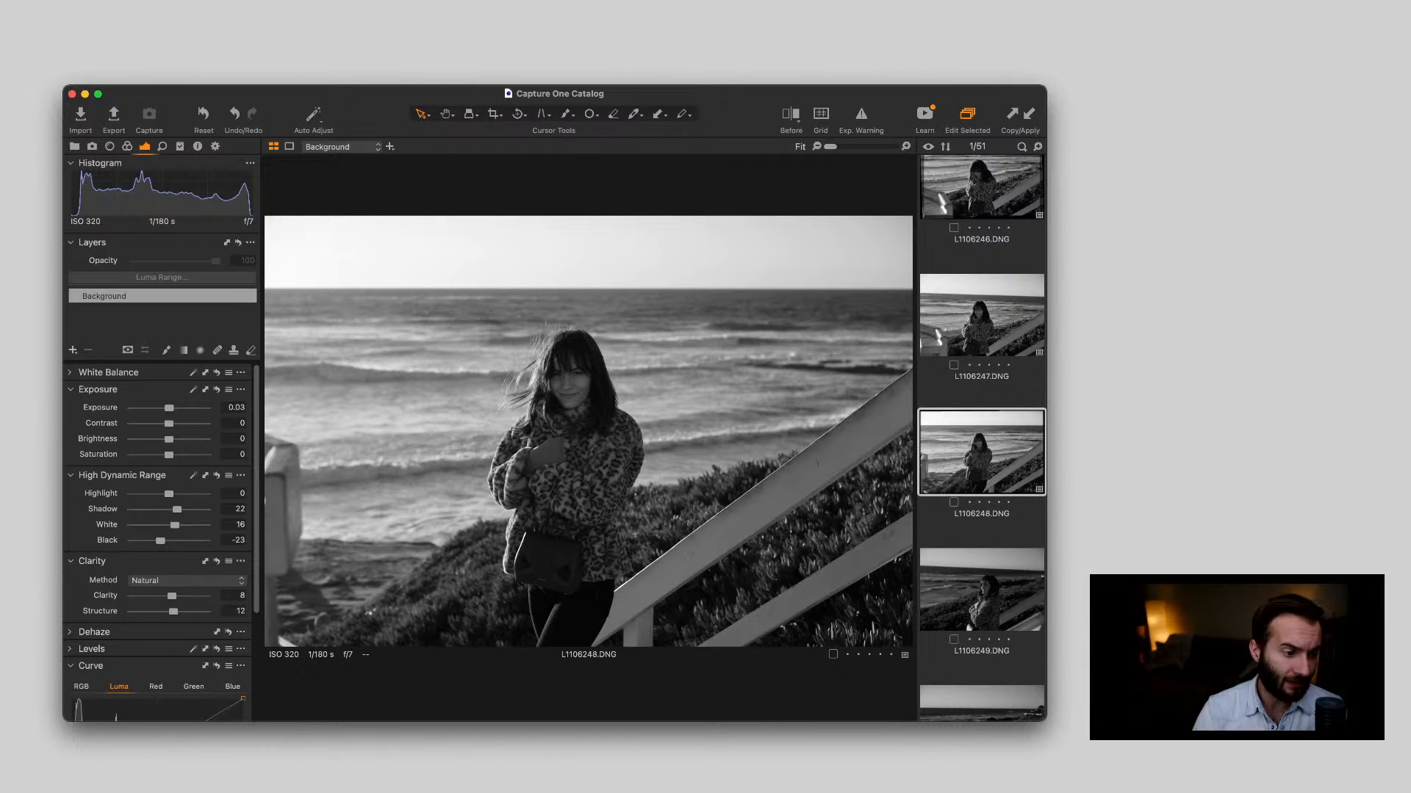
Add an adjustment layer and draw a radial gradient mask centred on the photo's upper-left sky corner, reaching the woman
click(73, 351)
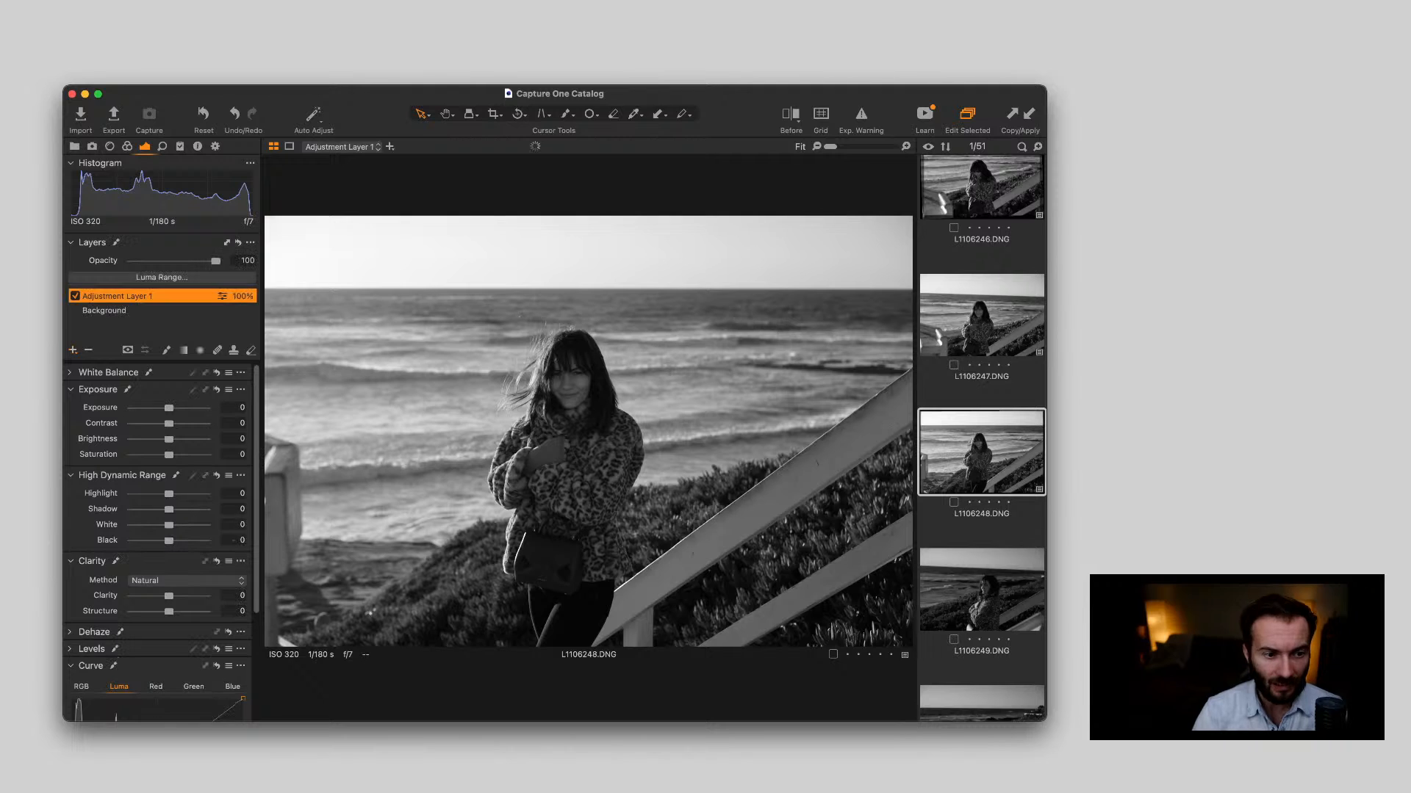
key(o)
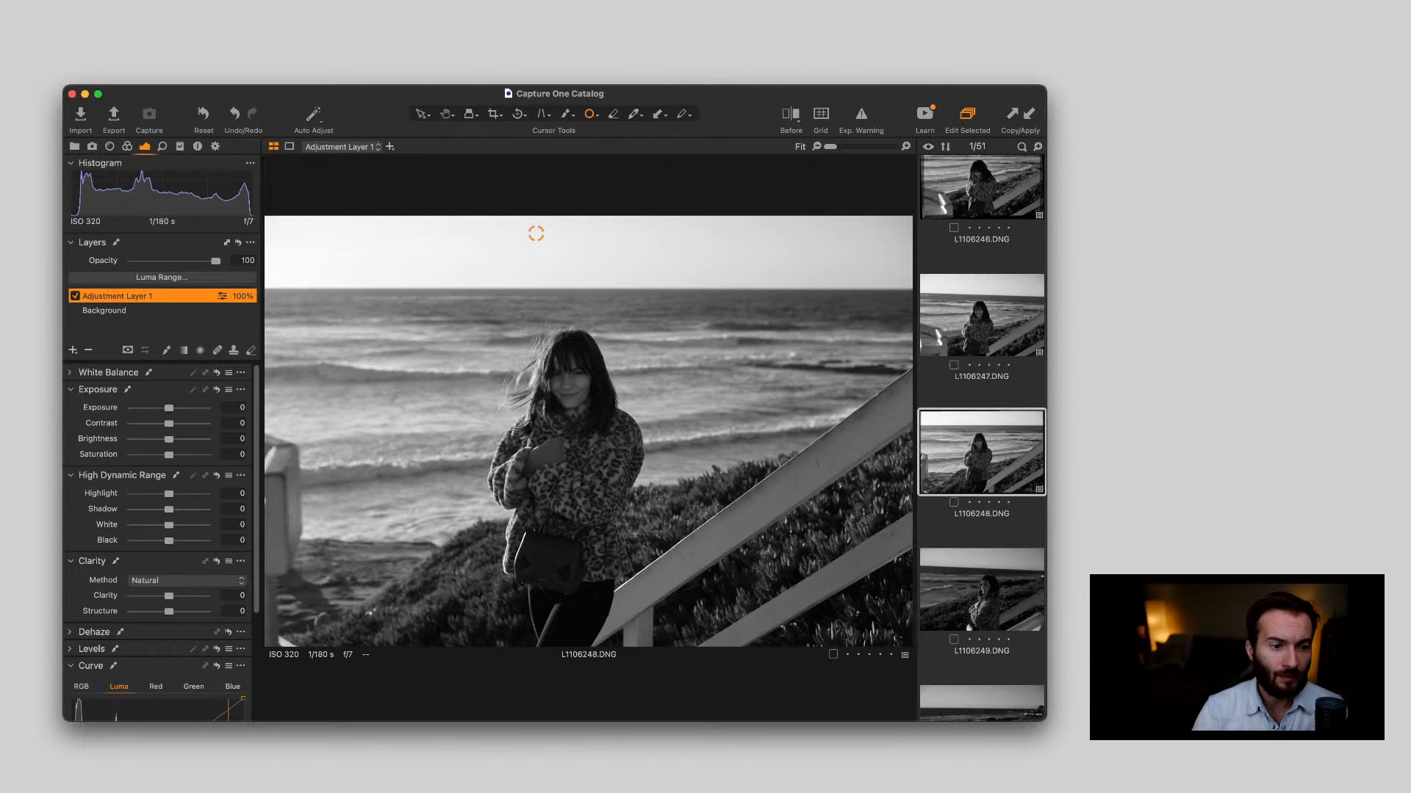
key(b)
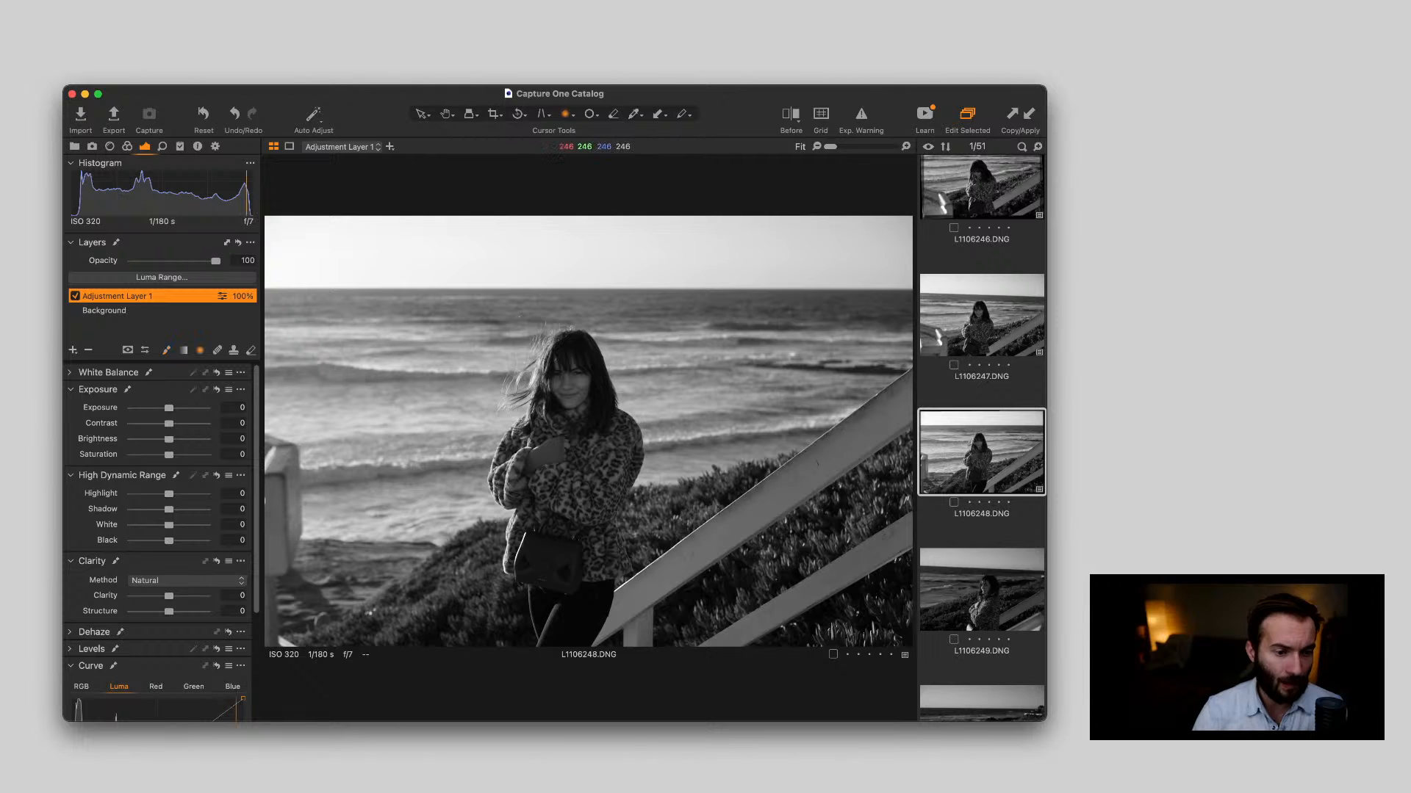
key(t)
drag(269, 220, 556, 437)
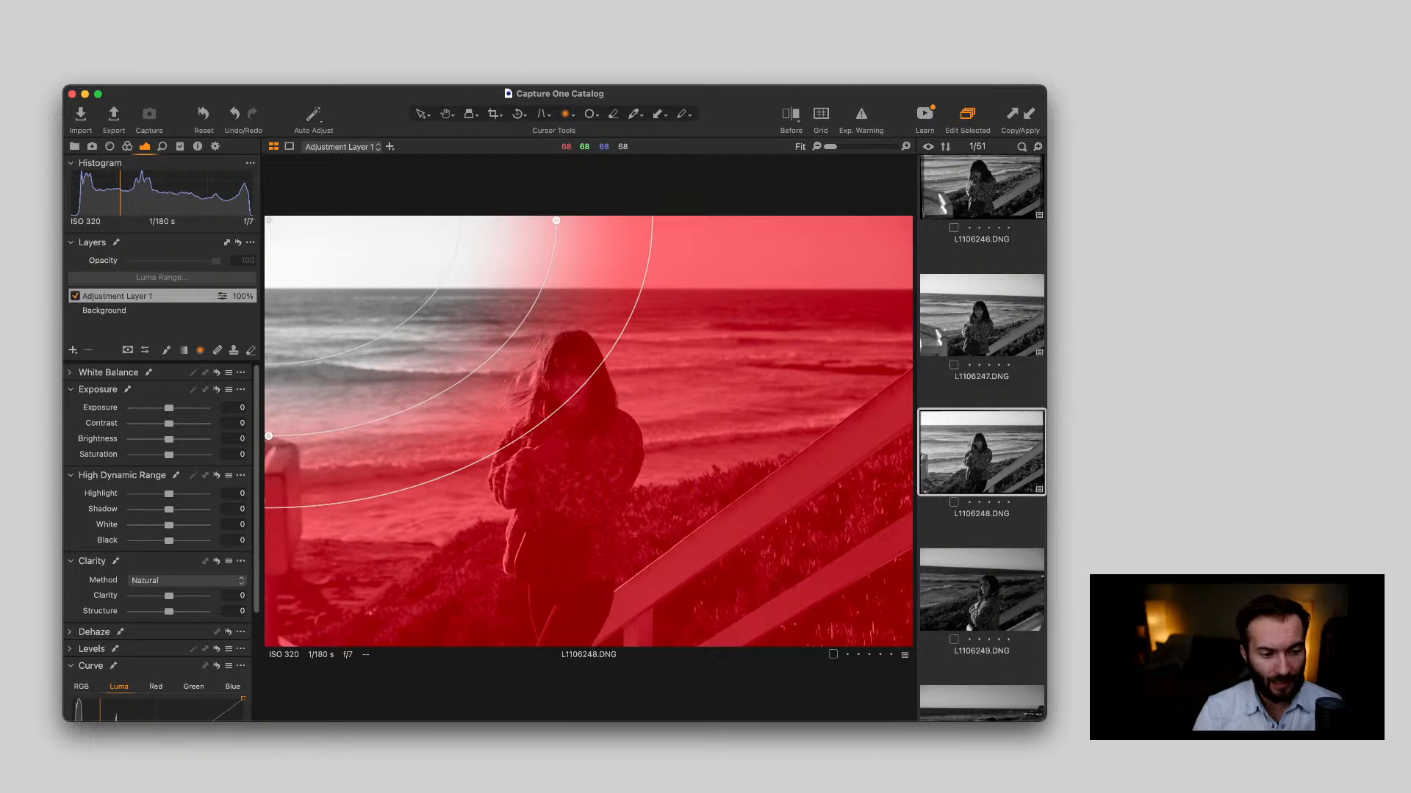
drag(556, 436, 549, 454)
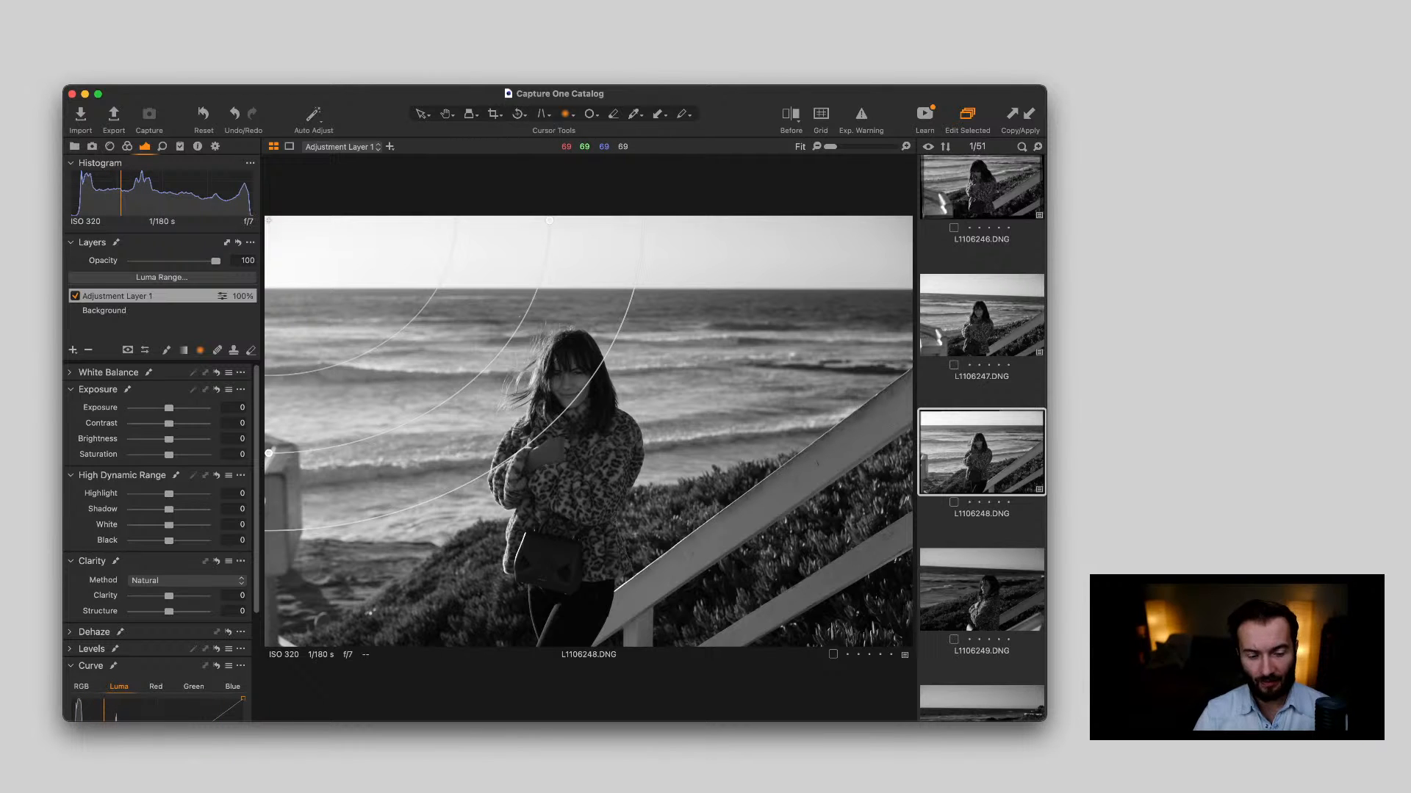
Show and hide the mask overlay repeatedly to examine which parts of the photo the radial gradient covers
key(m)
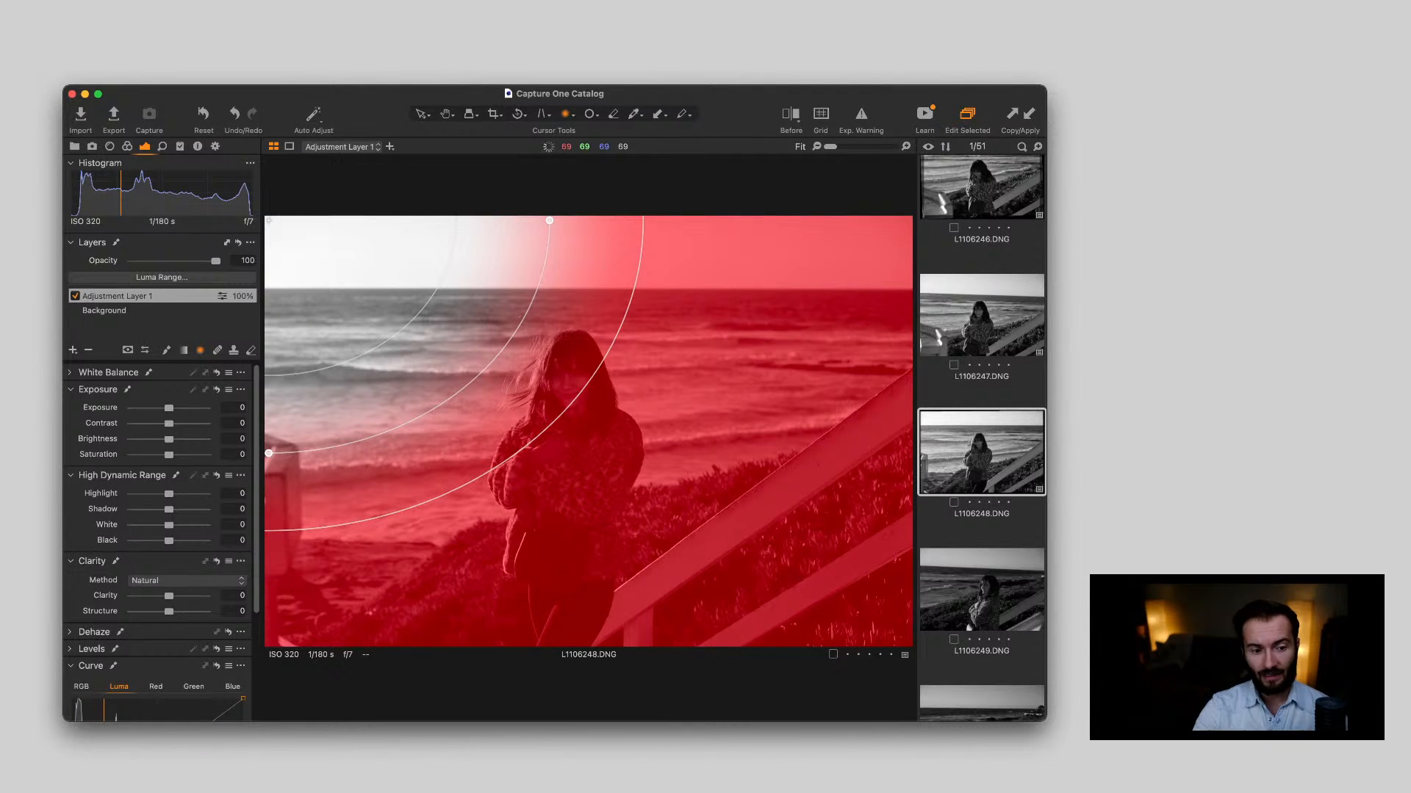
key(m)
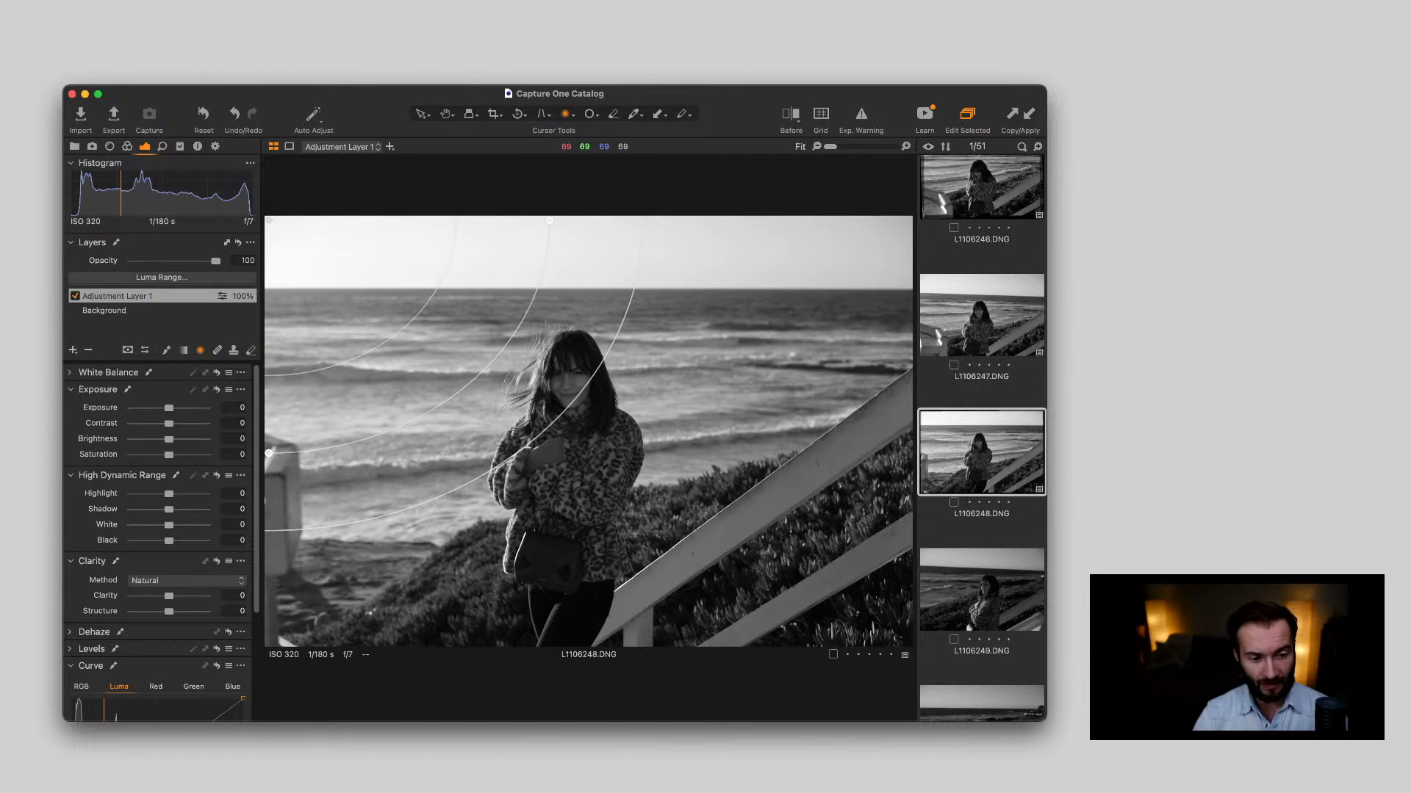
key(m)
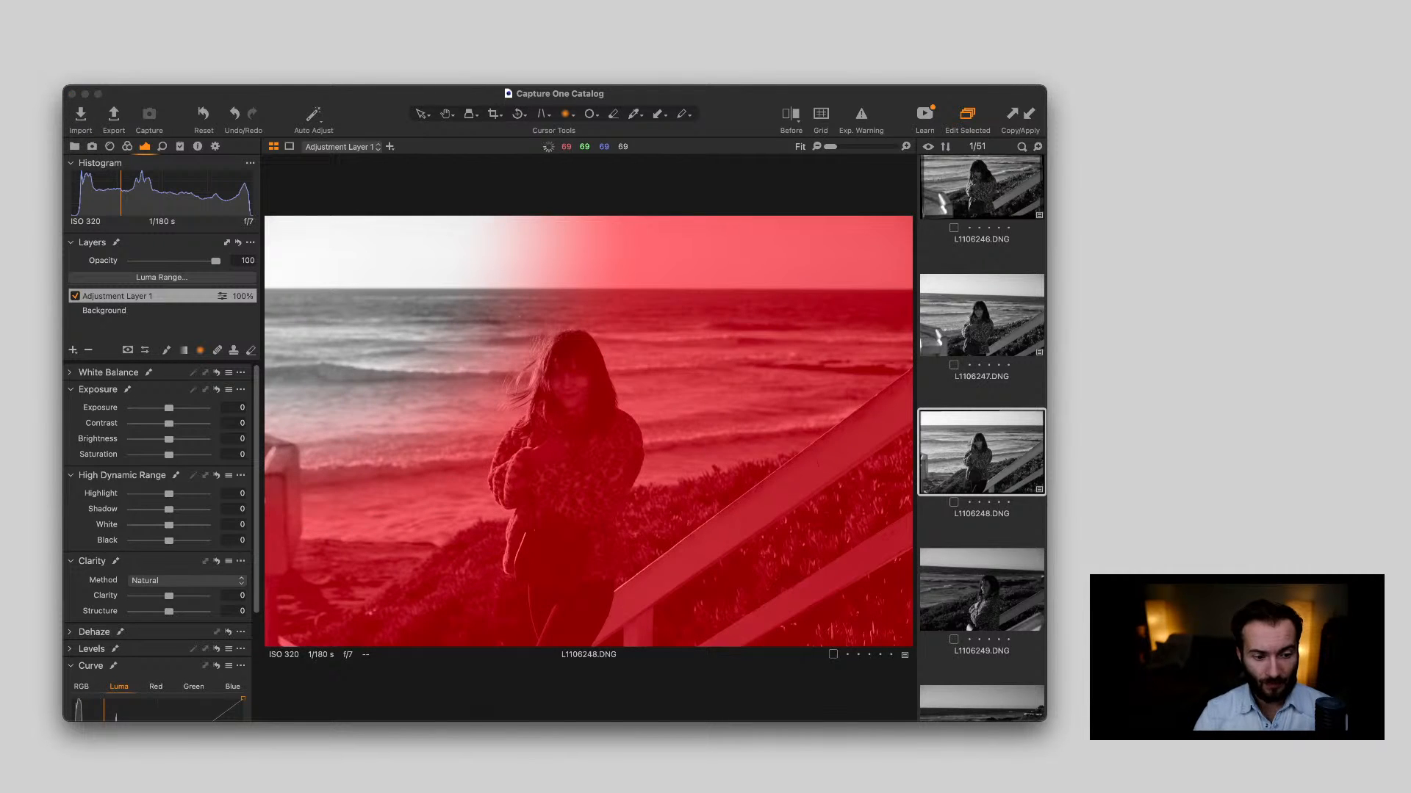
key(m)
key(super+Tab)
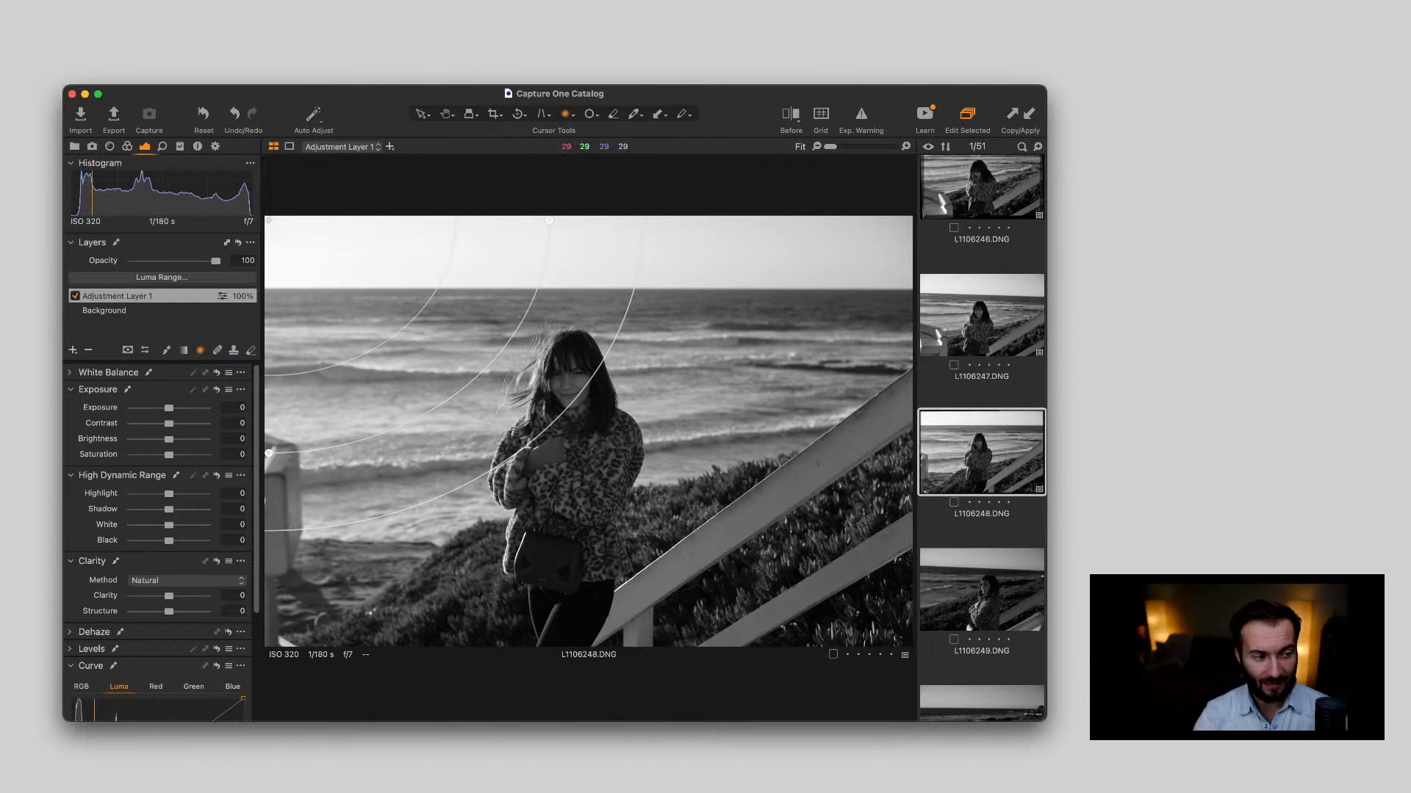
key(m)
key(m)
key(m)
key(m)
key(m)
key(m)
key(super+Tab)
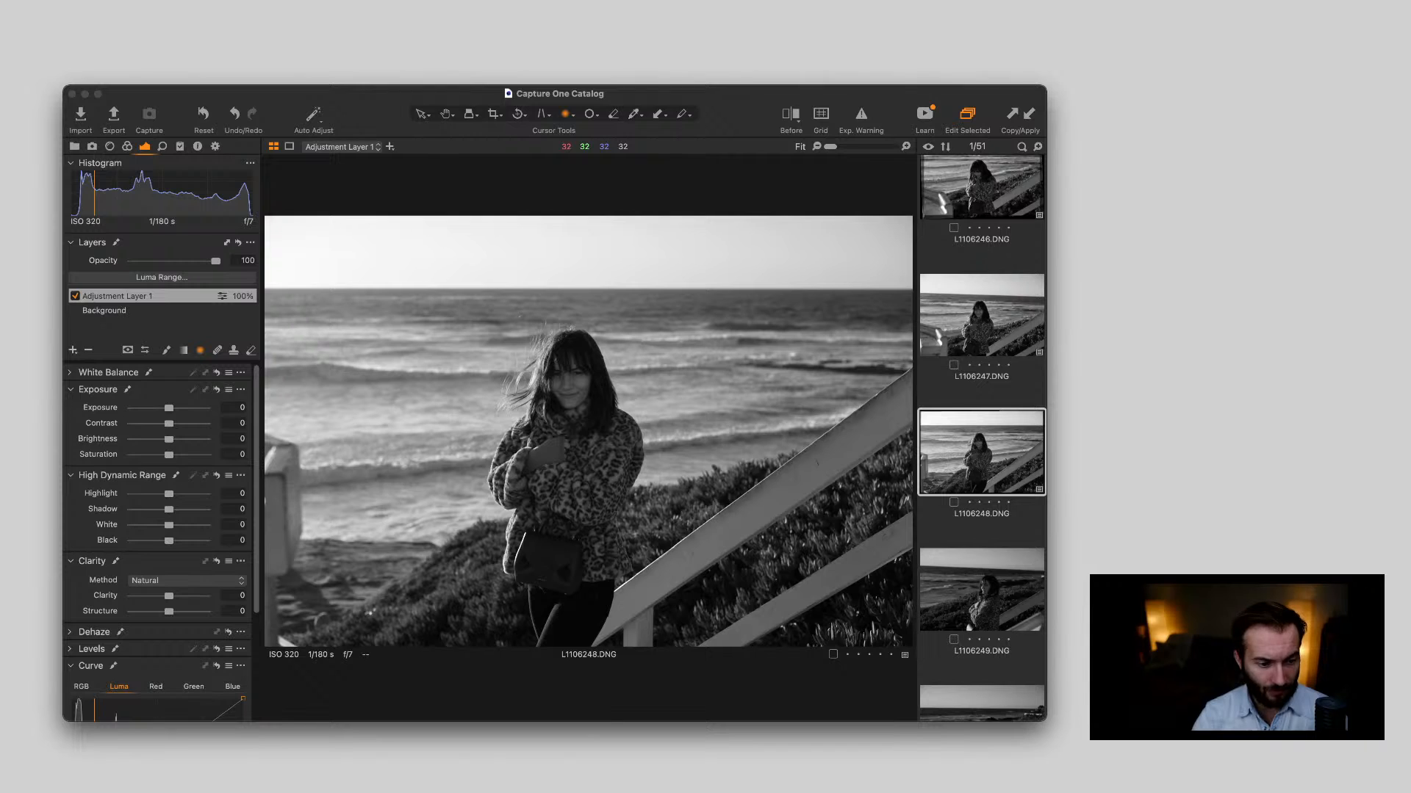
key(super+Tab)
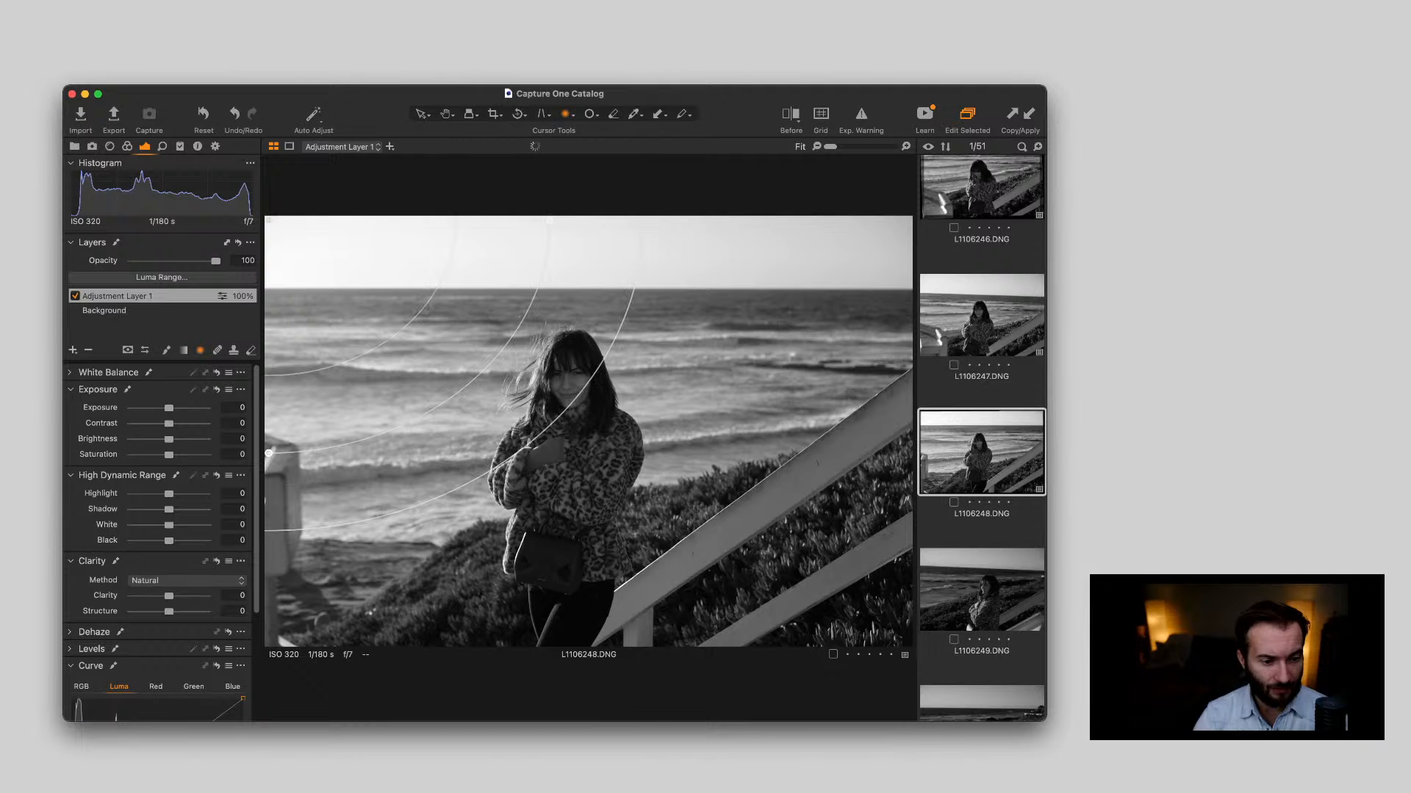
key(m)
key(m)
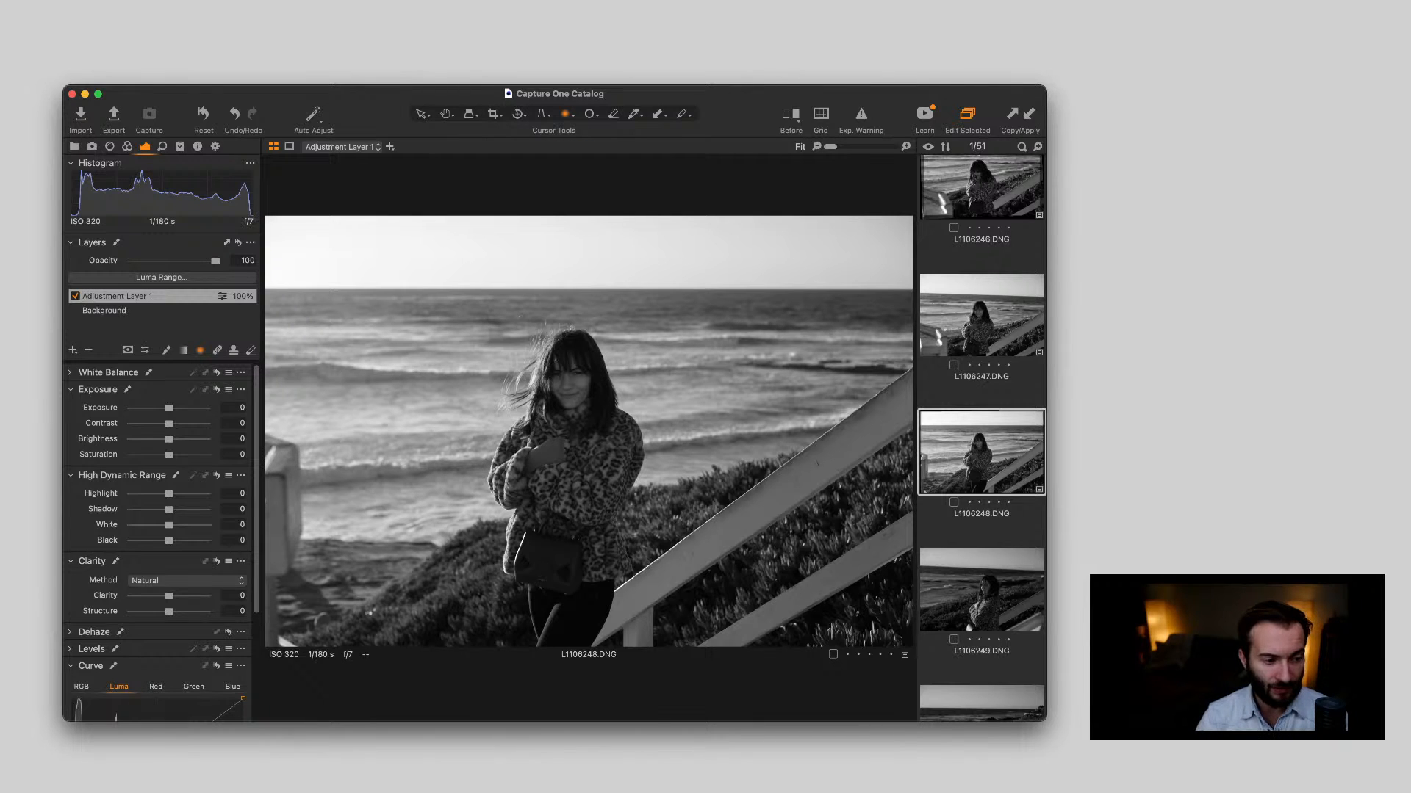
Widen the radial gradient's outer falloff past the woman to the railing and set the adjustment layer's Exposure to 0.77
drag(169, 408, 183, 407)
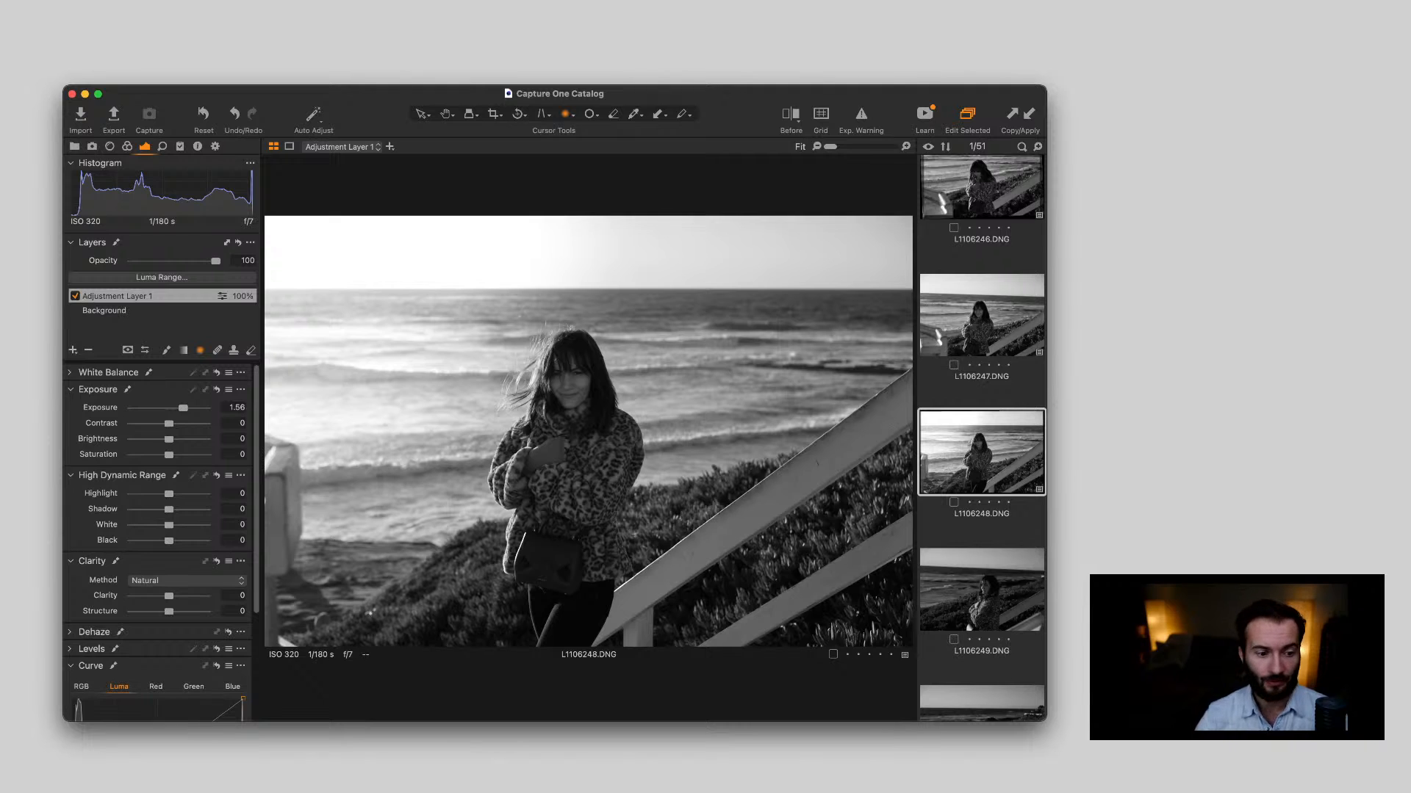
drag(183, 407, 176, 408)
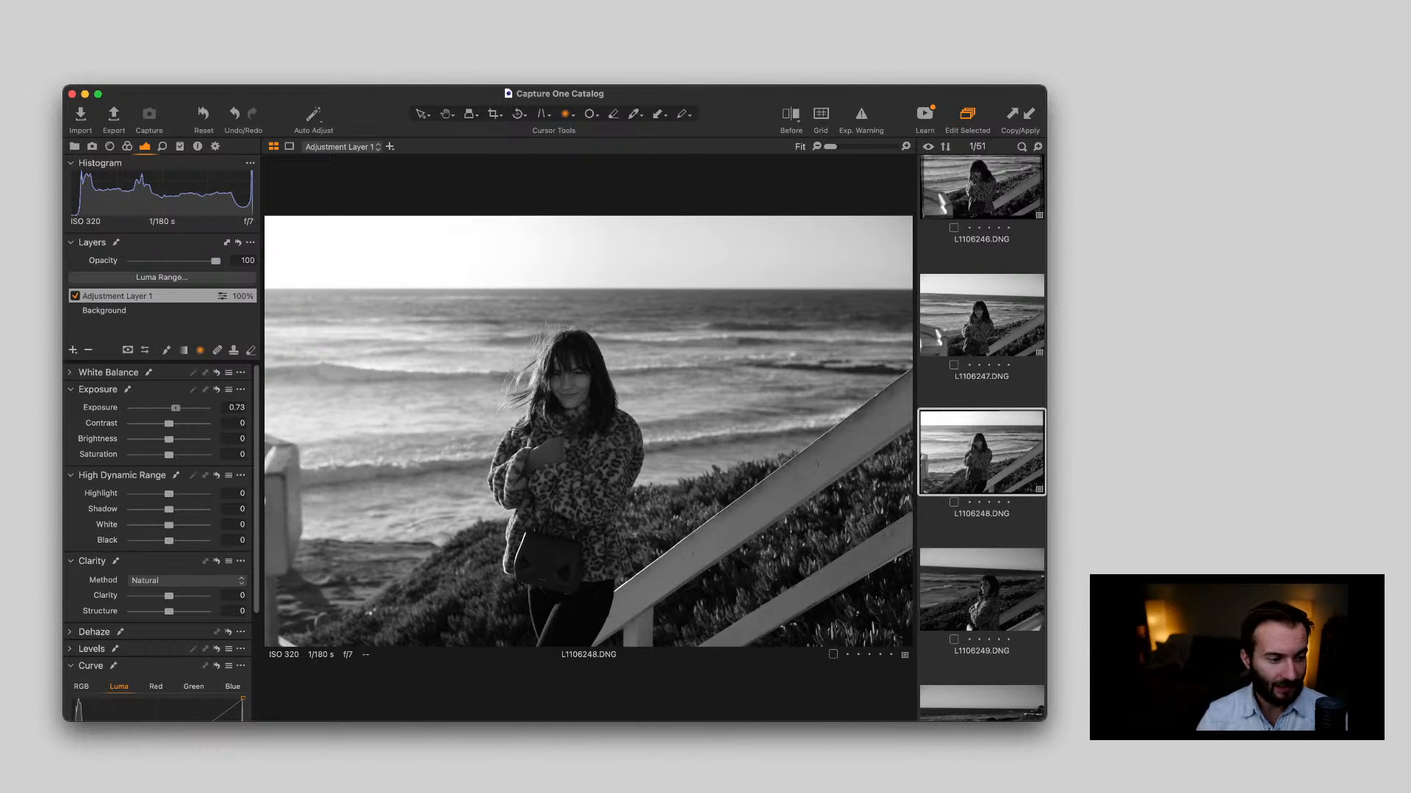
drag(176, 407, 172, 408)
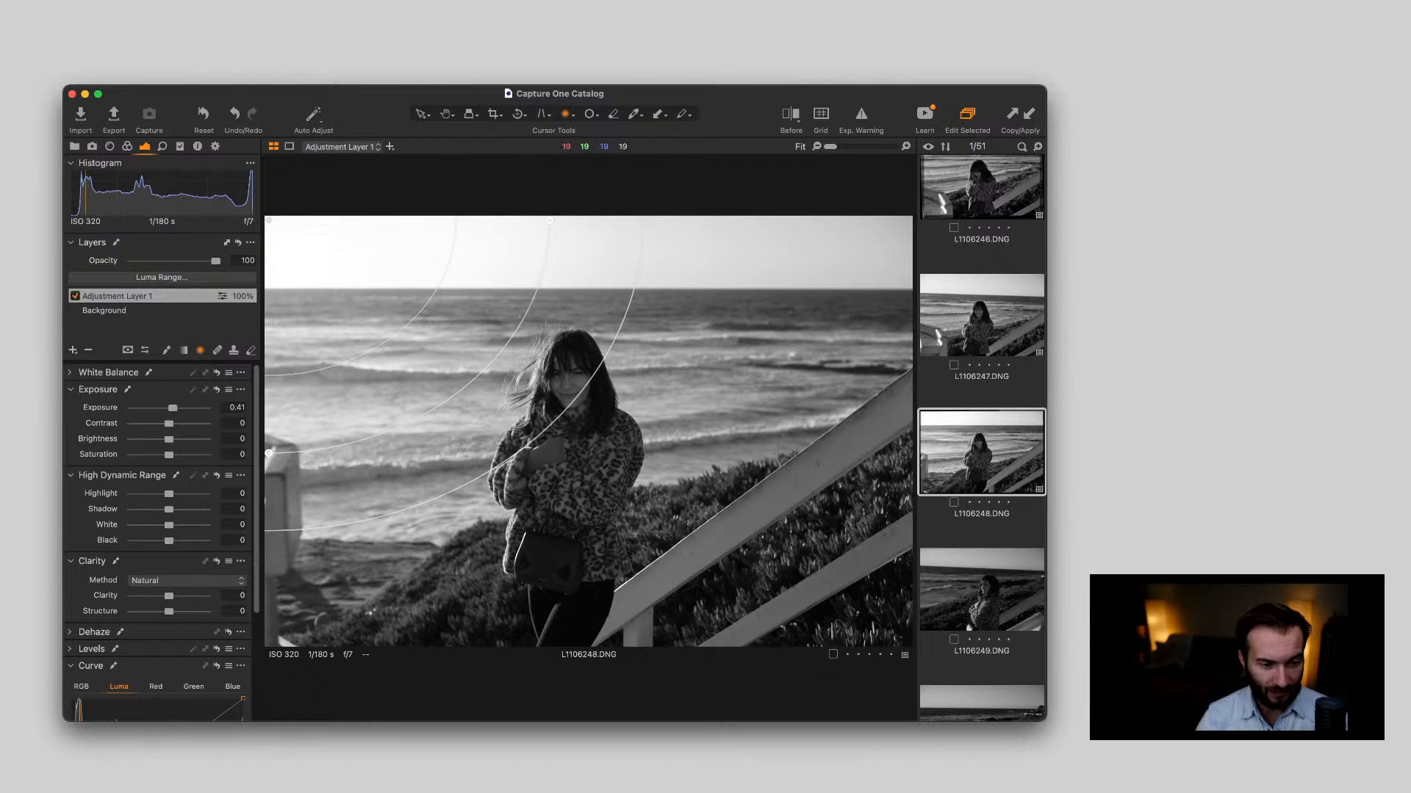
drag(547, 430, 717, 557)
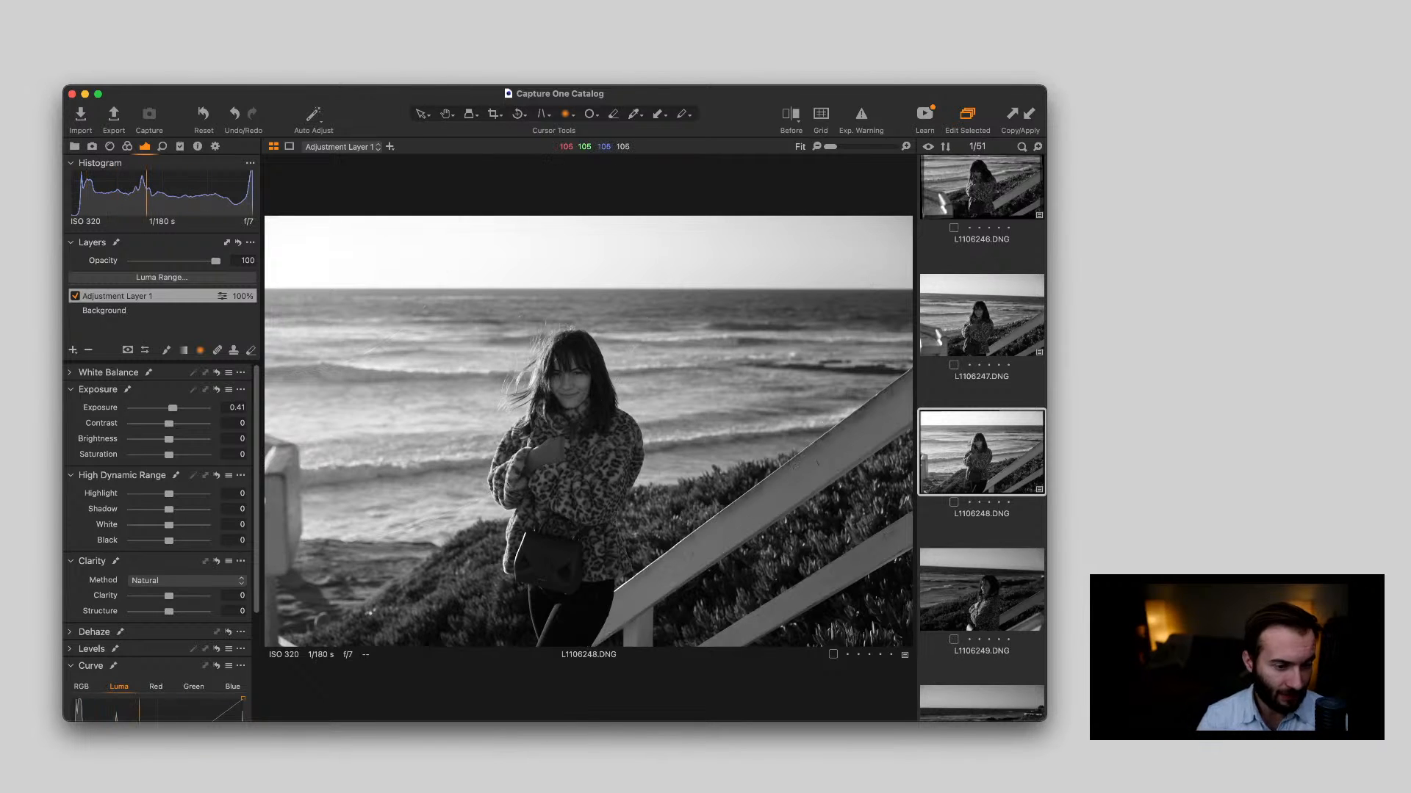
drag(172, 408, 176, 408)
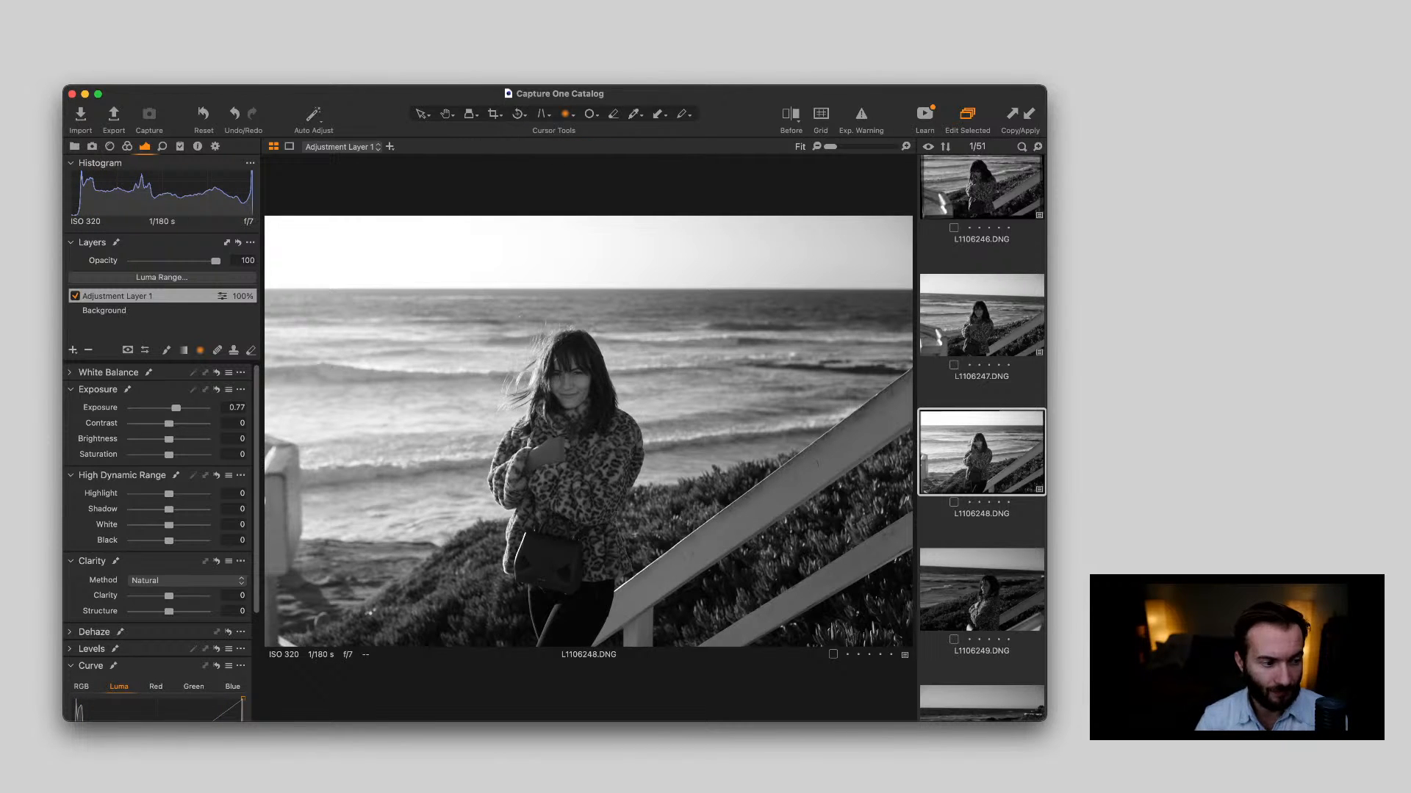
click(117, 310)
click(118, 296)
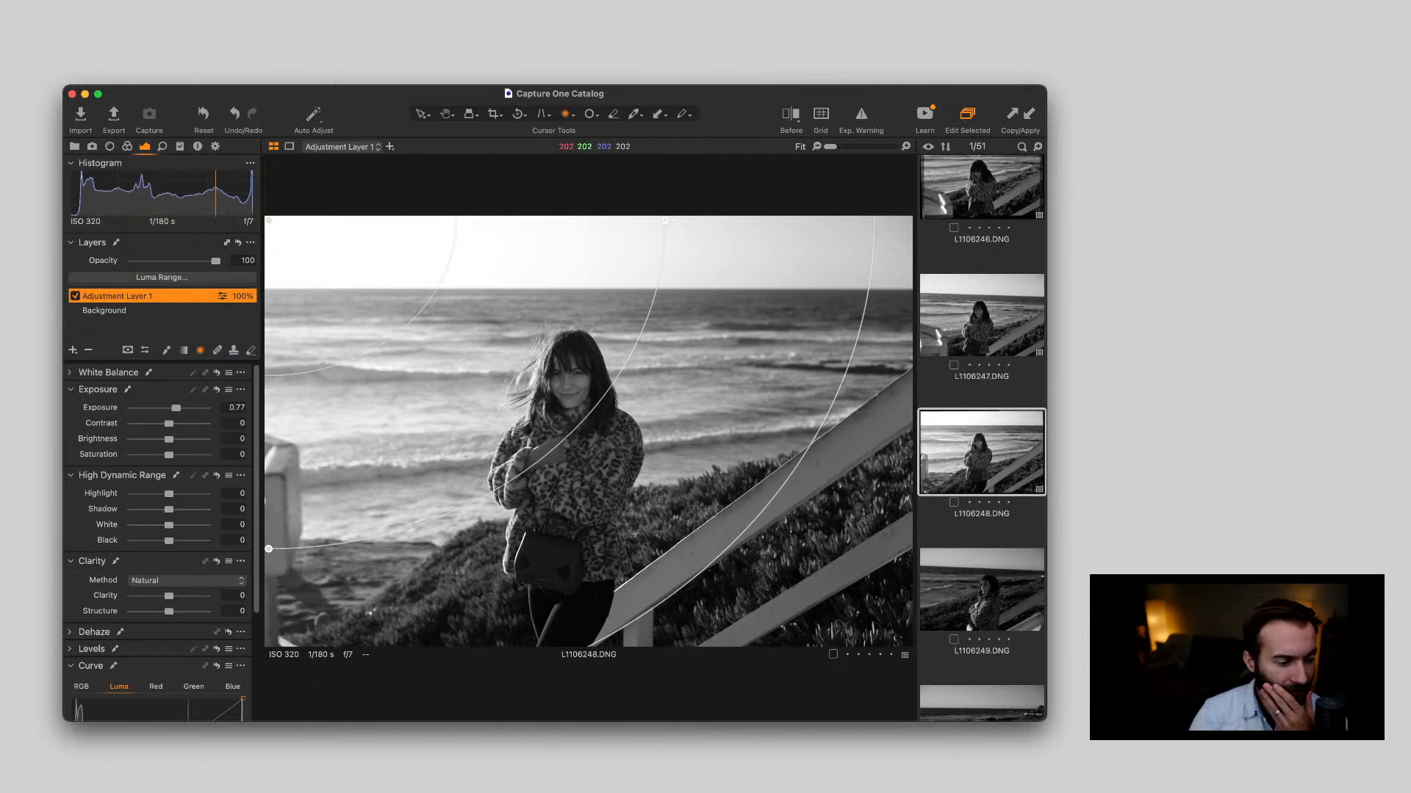
Set Clarity to 16 on the Background layer and check the woman's face and coat up close
scroll(160, 544, down, 1)
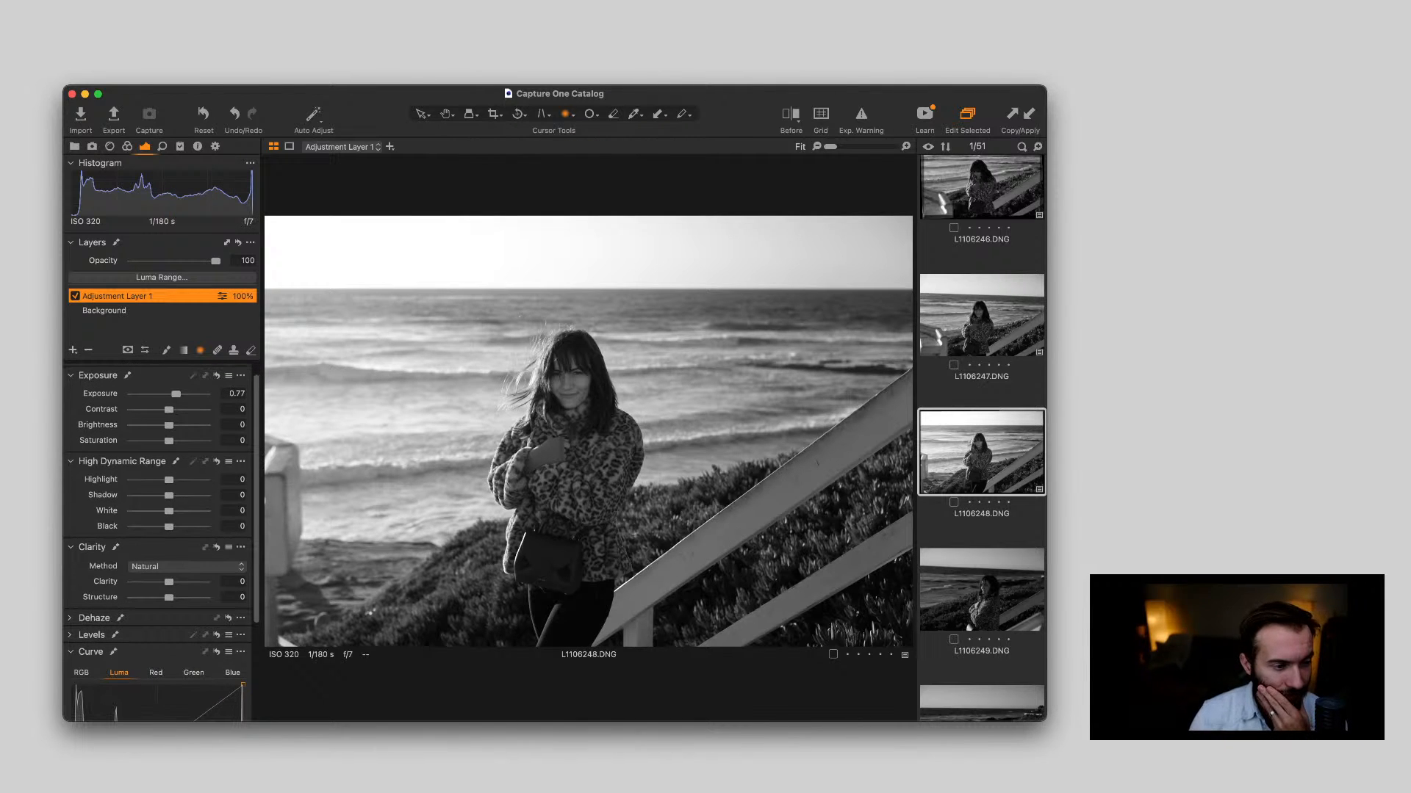
click(104, 310)
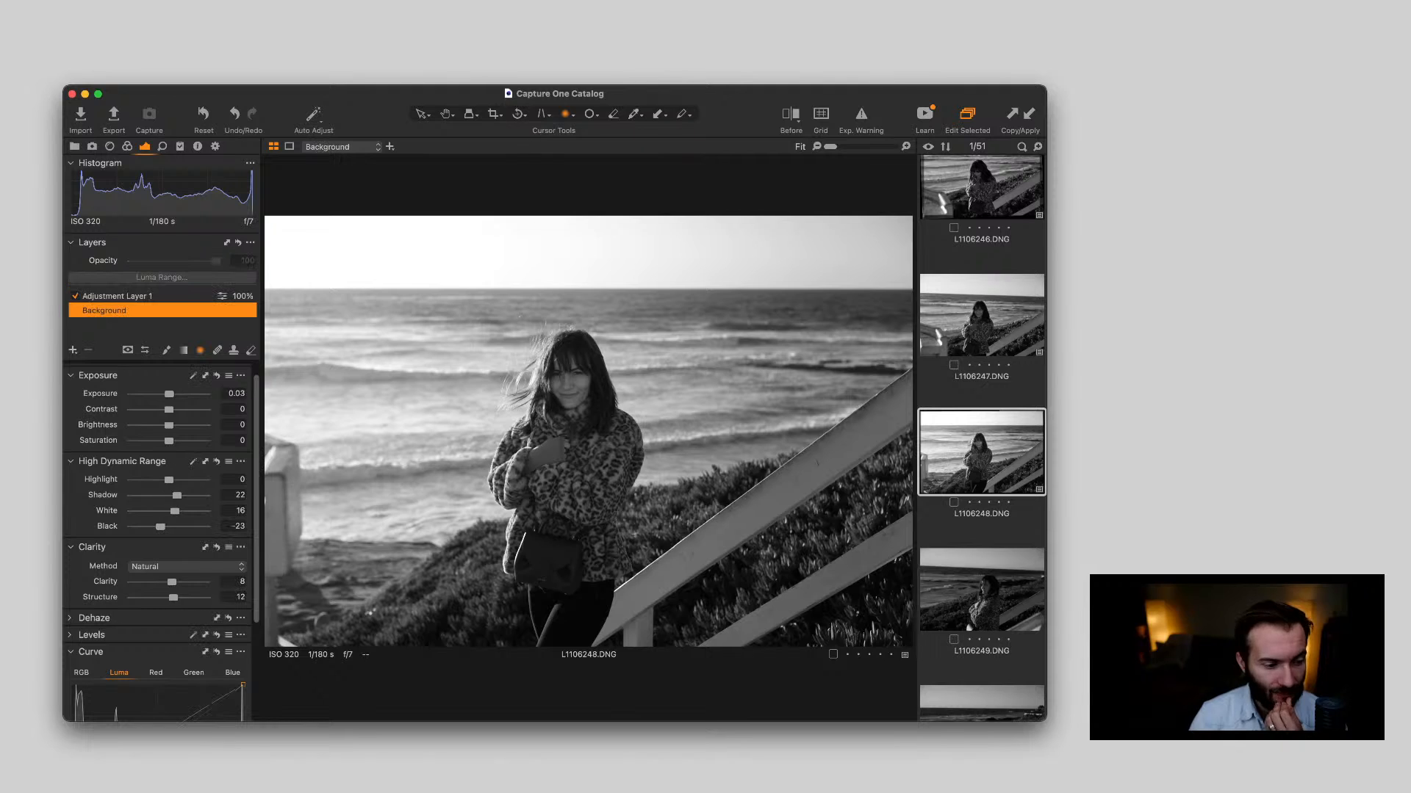
scroll(161, 543, down, 1)
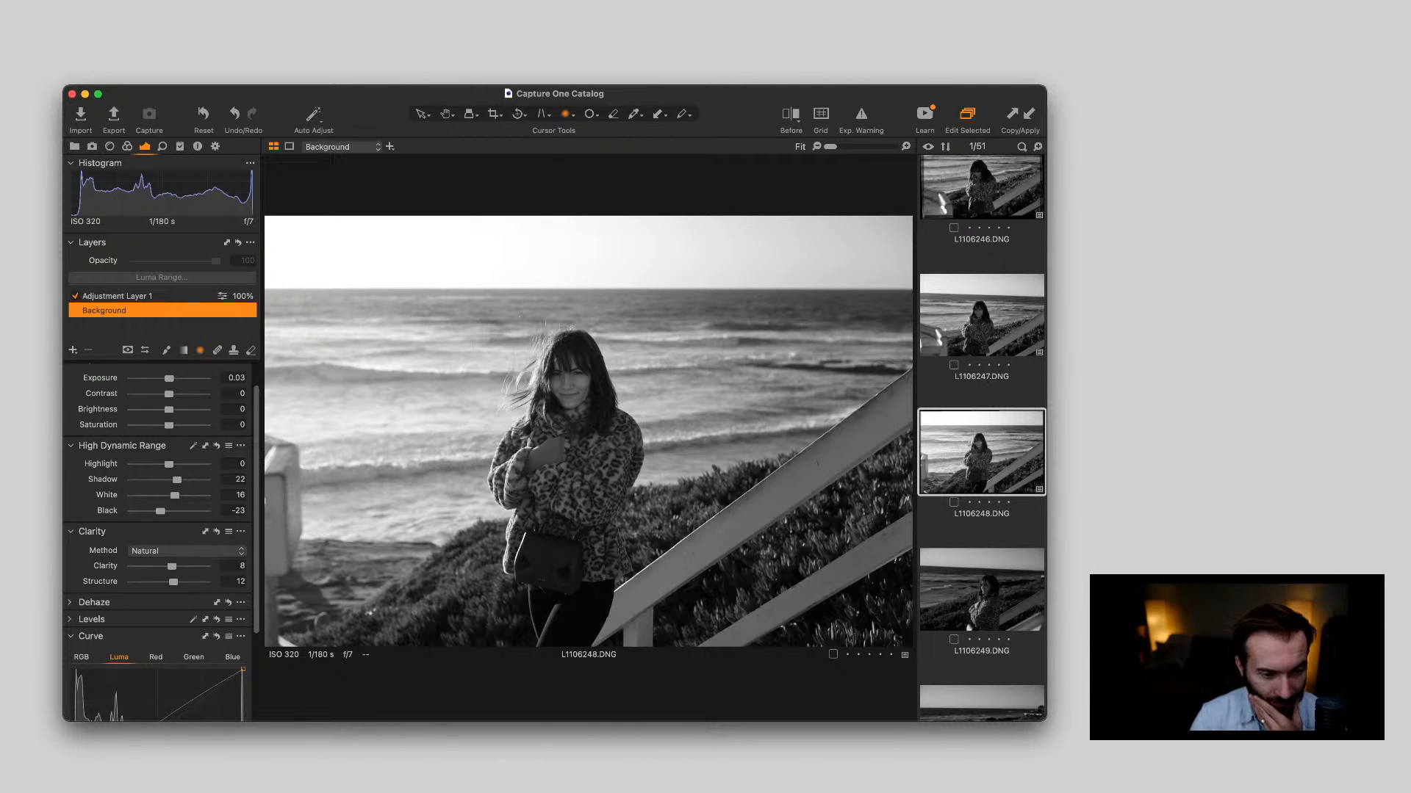
drag(172, 567, 175, 567)
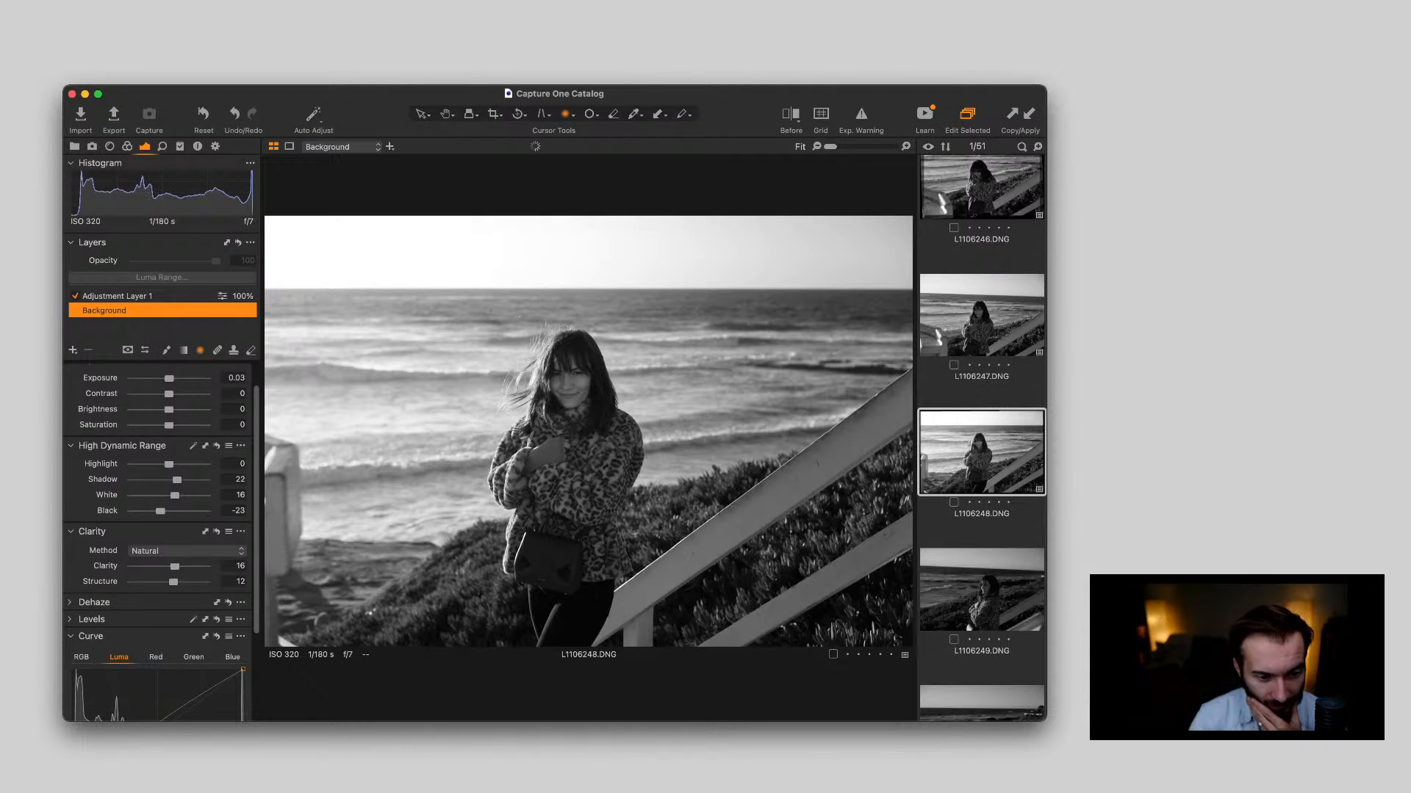
scroll(568, 402, up, 5)
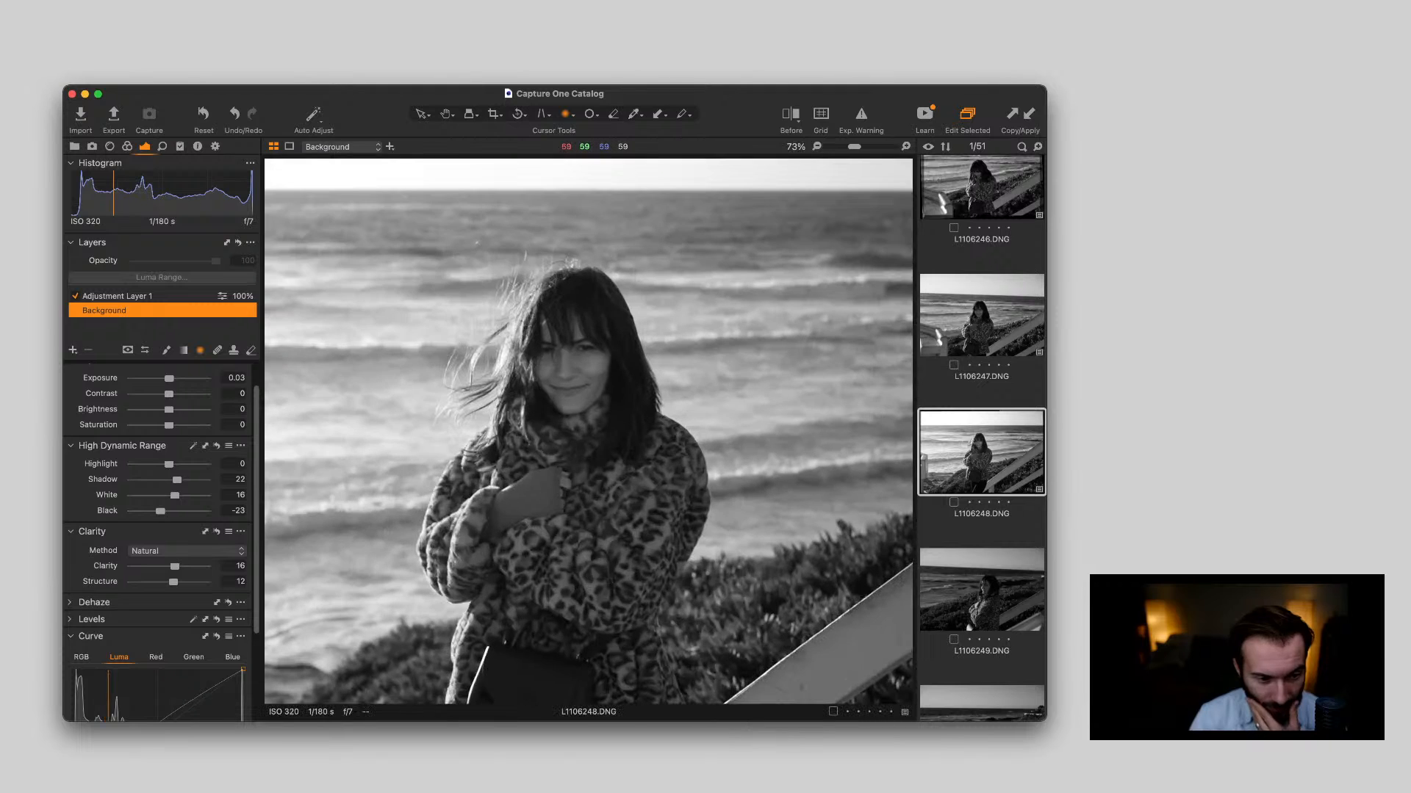
scroll(568, 402, down, 5)
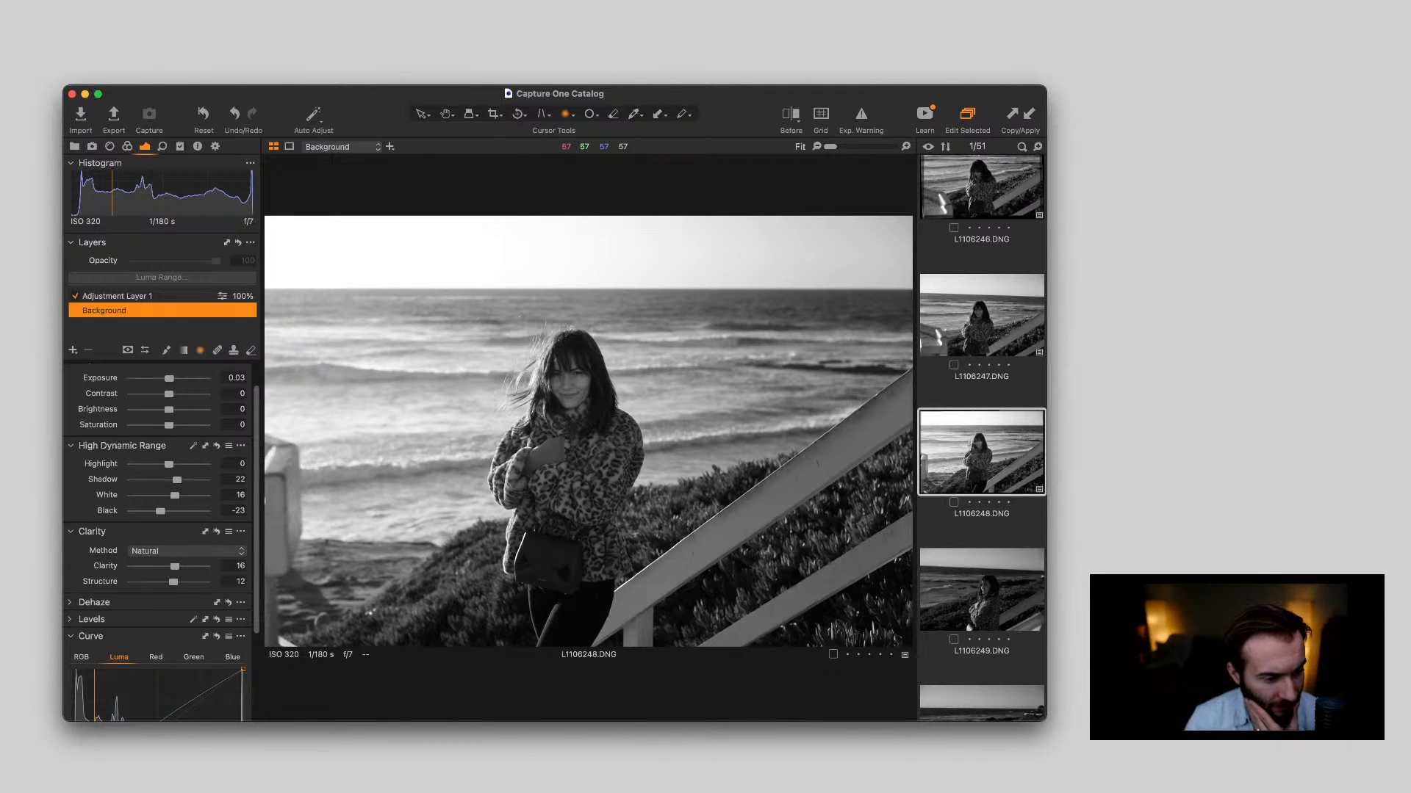
Reshape the shadow end of the Background's Luma curve to lift the darker tones slightly
scroll(161, 514, down, 3)
scroll(161, 514, down, 1)
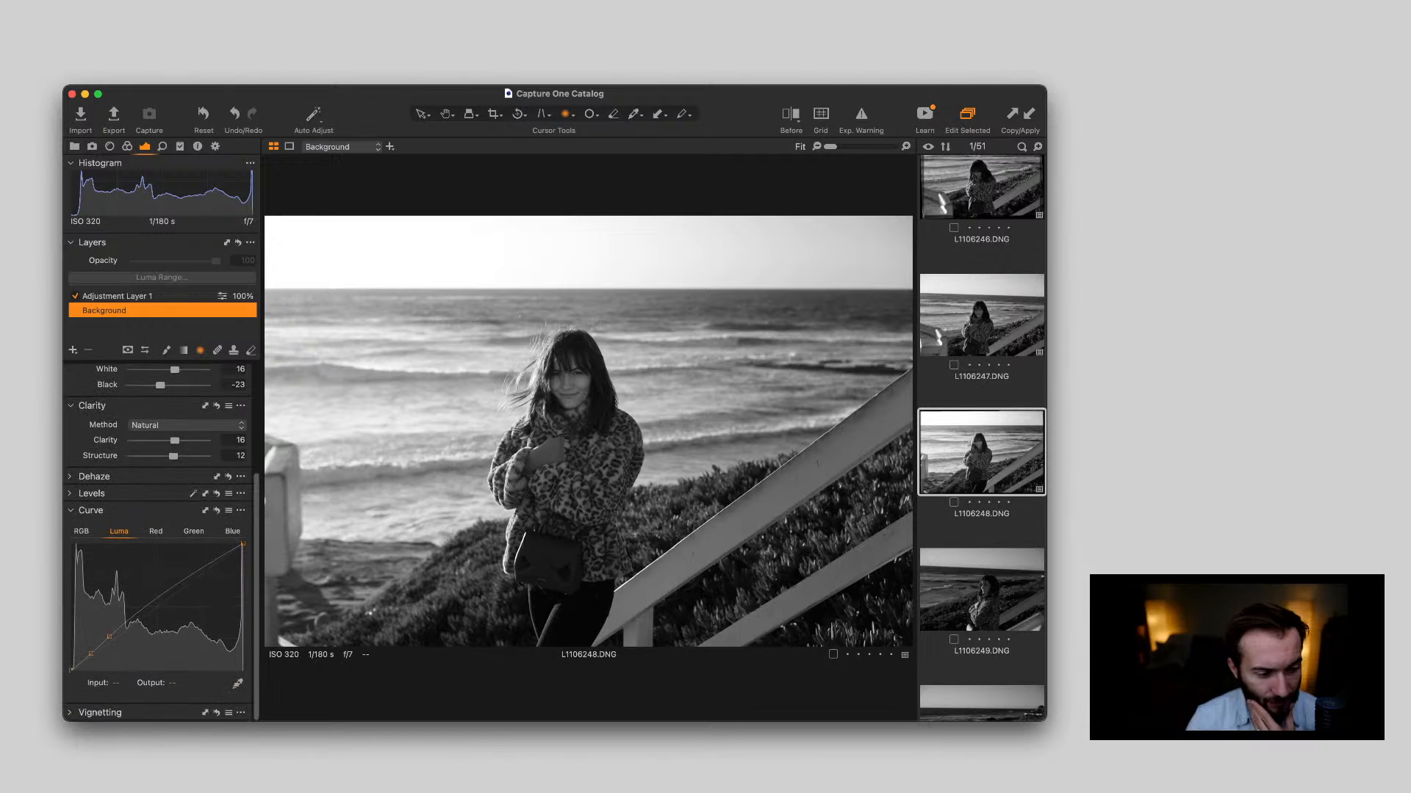
drag(109, 638, 92, 651)
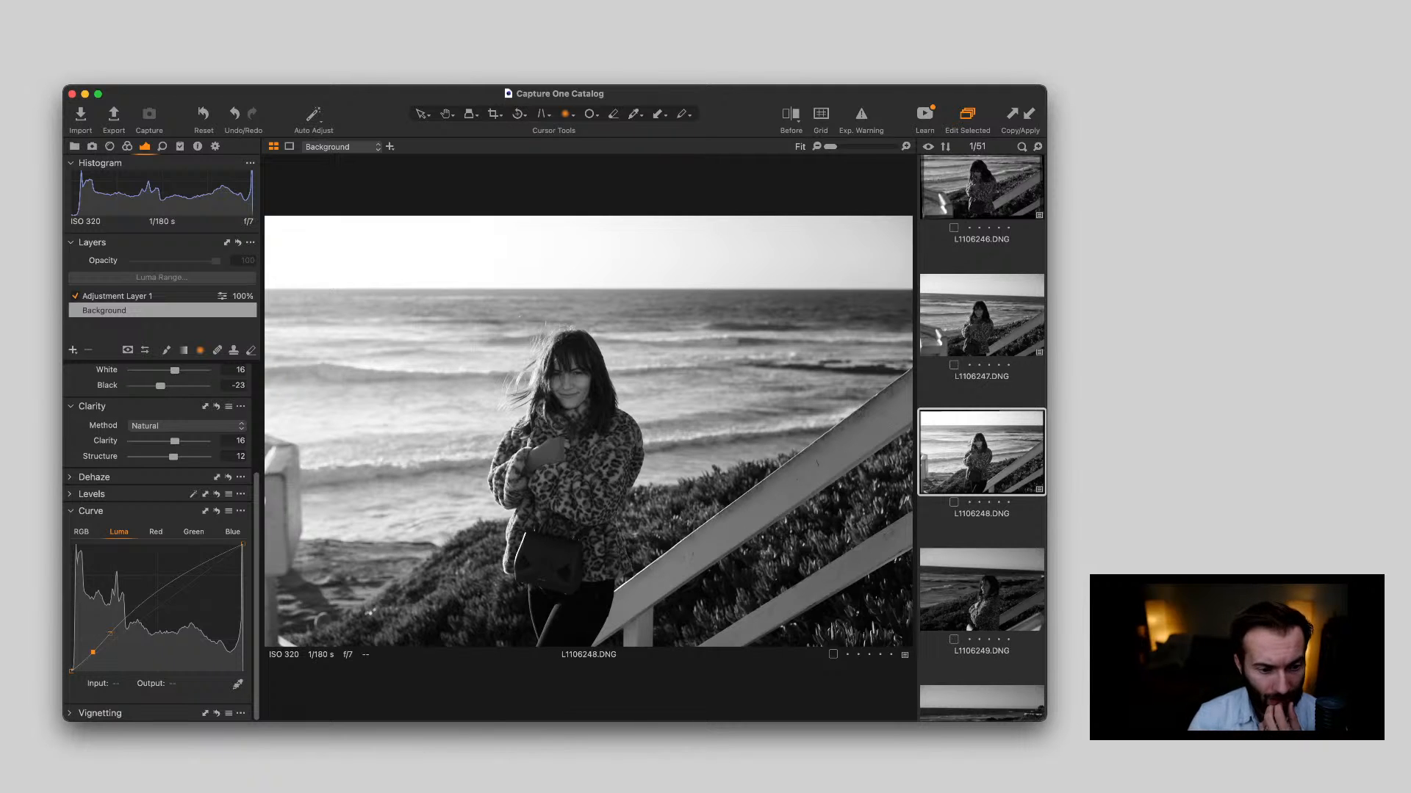
Go past L1106249.DNG to L1106250.DNG and check the woman's face up close
key(Right)
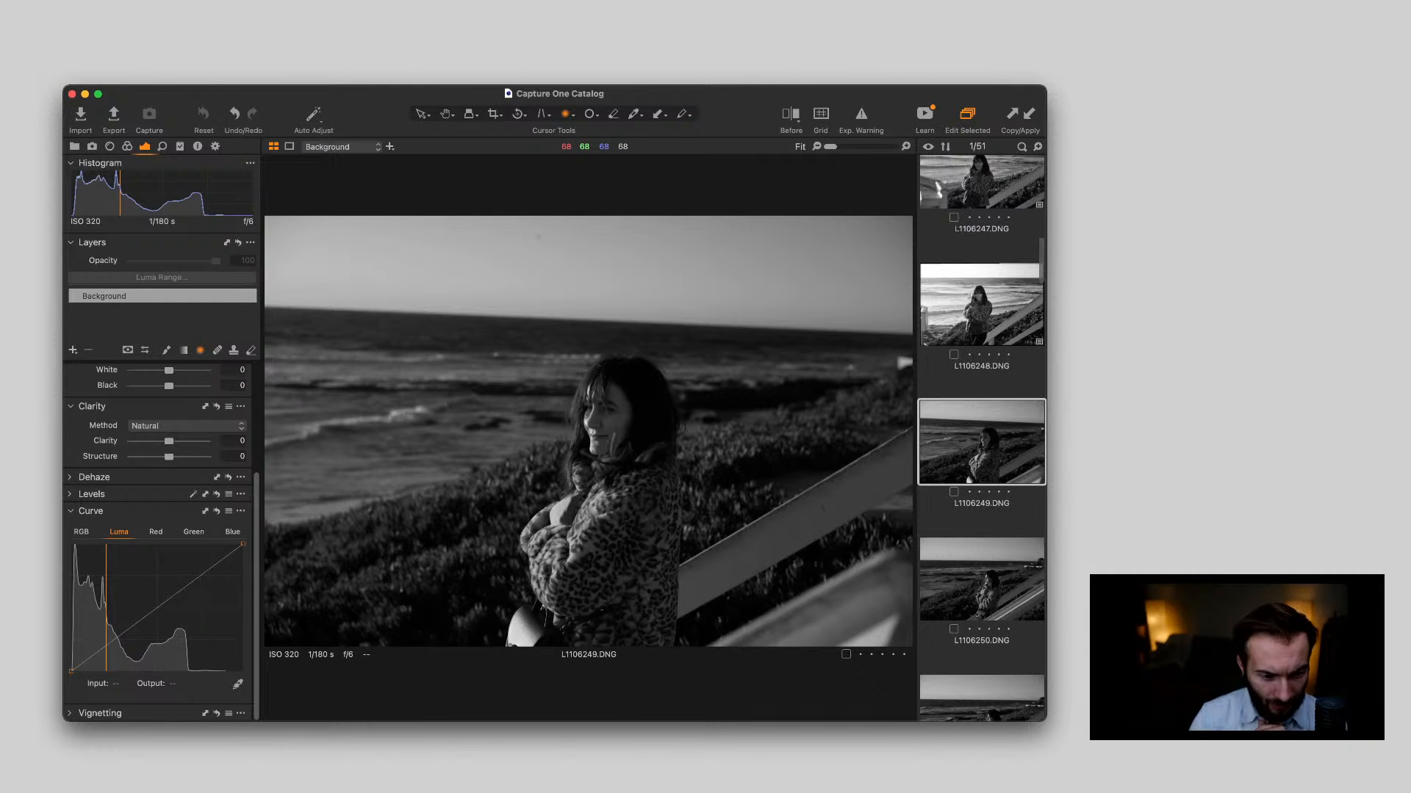
key(Right)
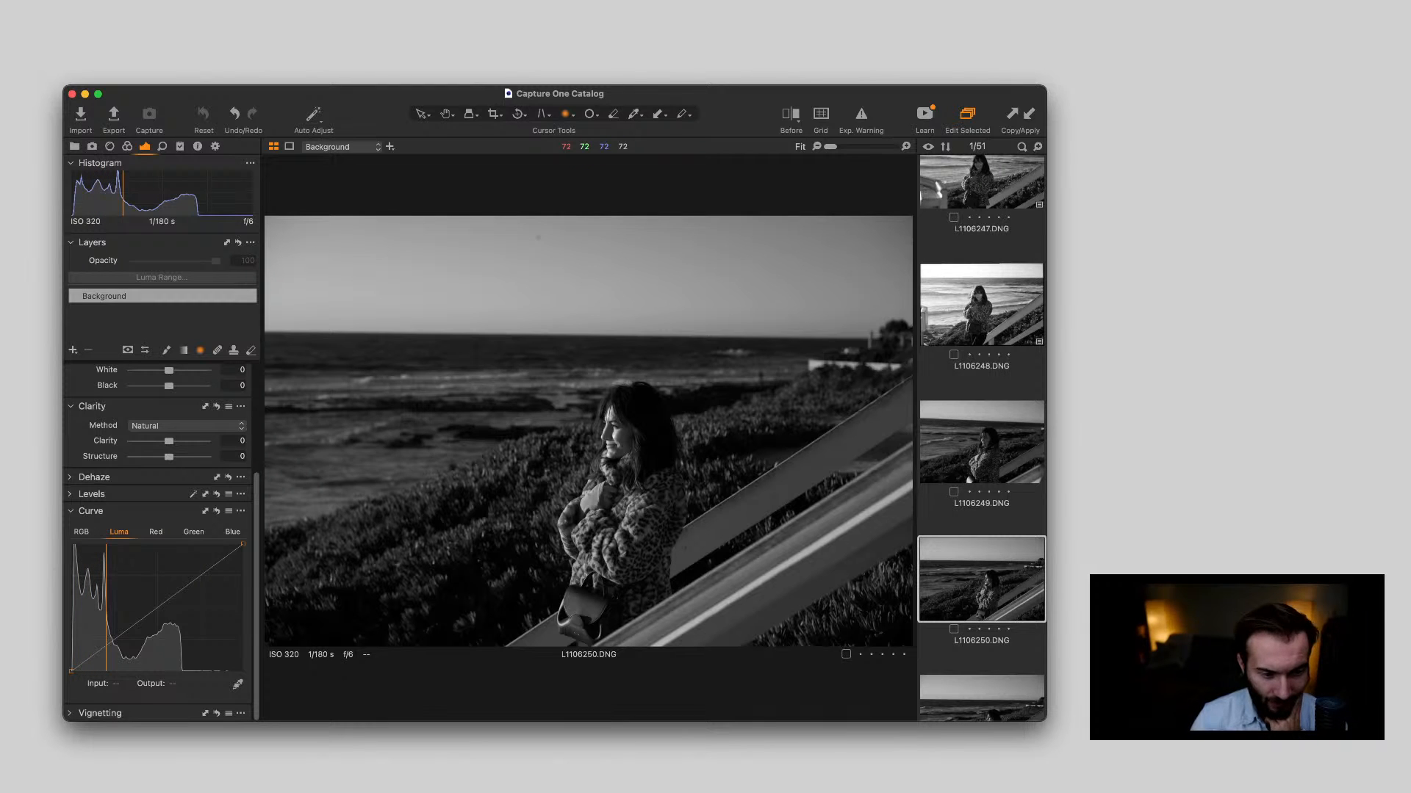
scroll(611, 428, up, 5)
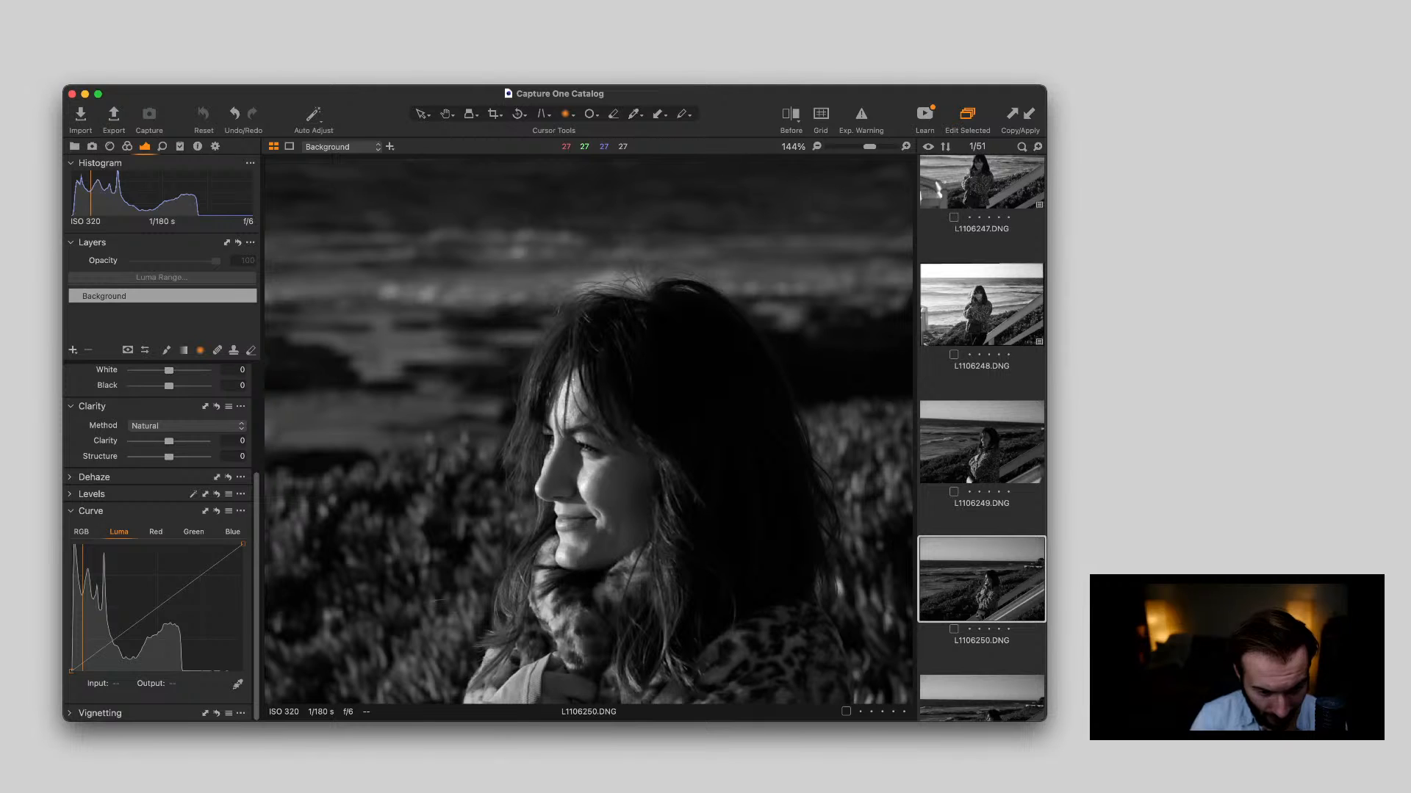
scroll(588, 432, down, 3)
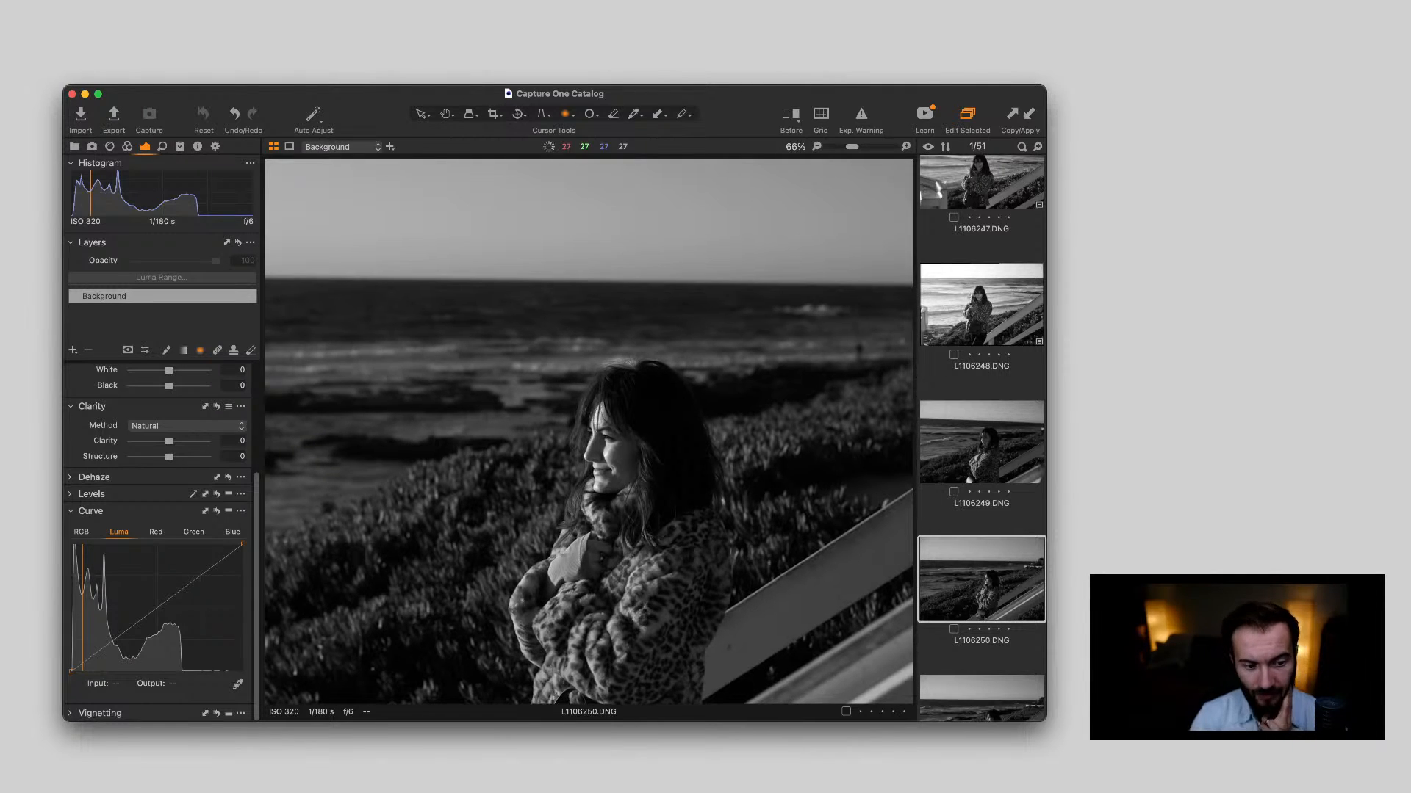
Check the woman's face, leopard-print coat and handbag up close in L1106250.DNG, returning to the full frame
scroll(630, 411, down, 5)
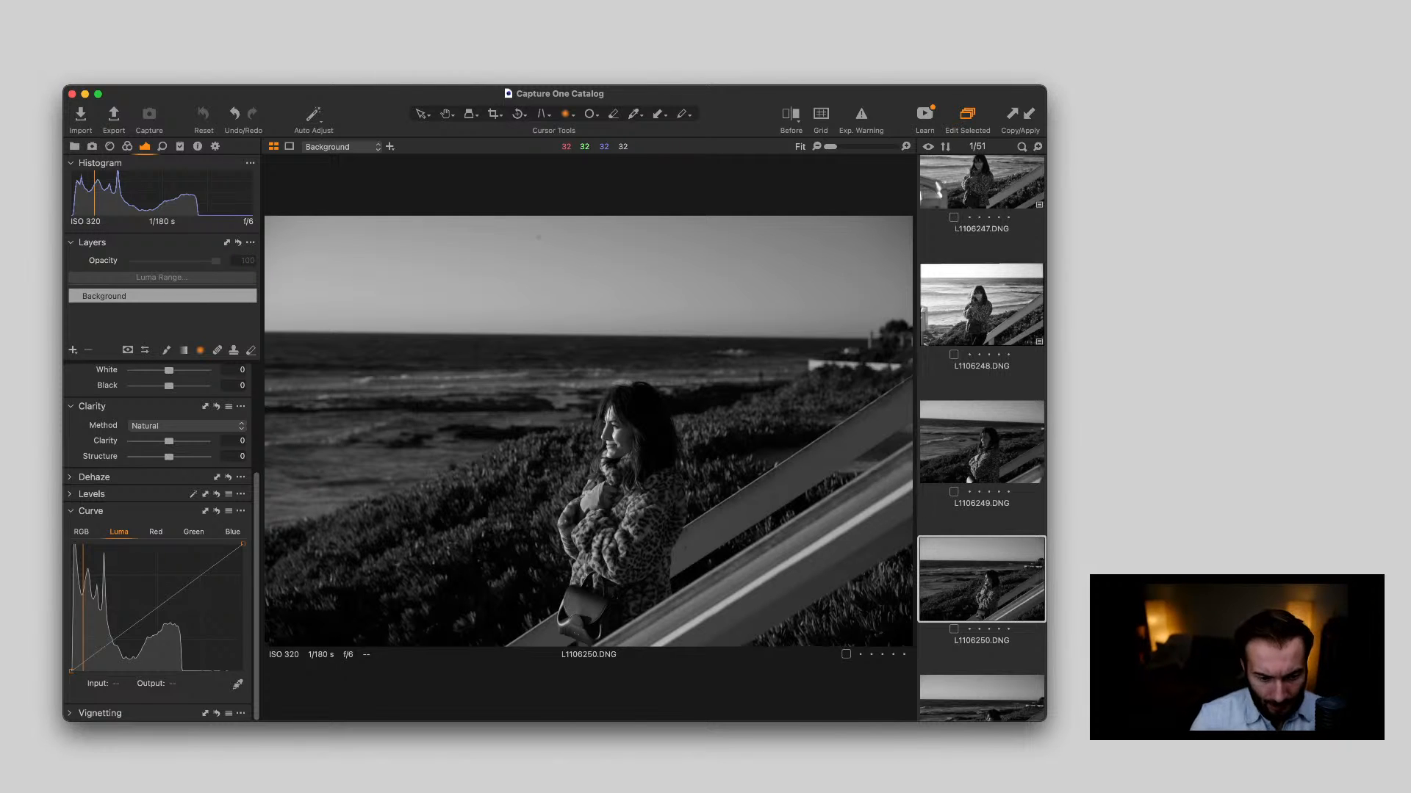
scroll(625, 433, up, 1)
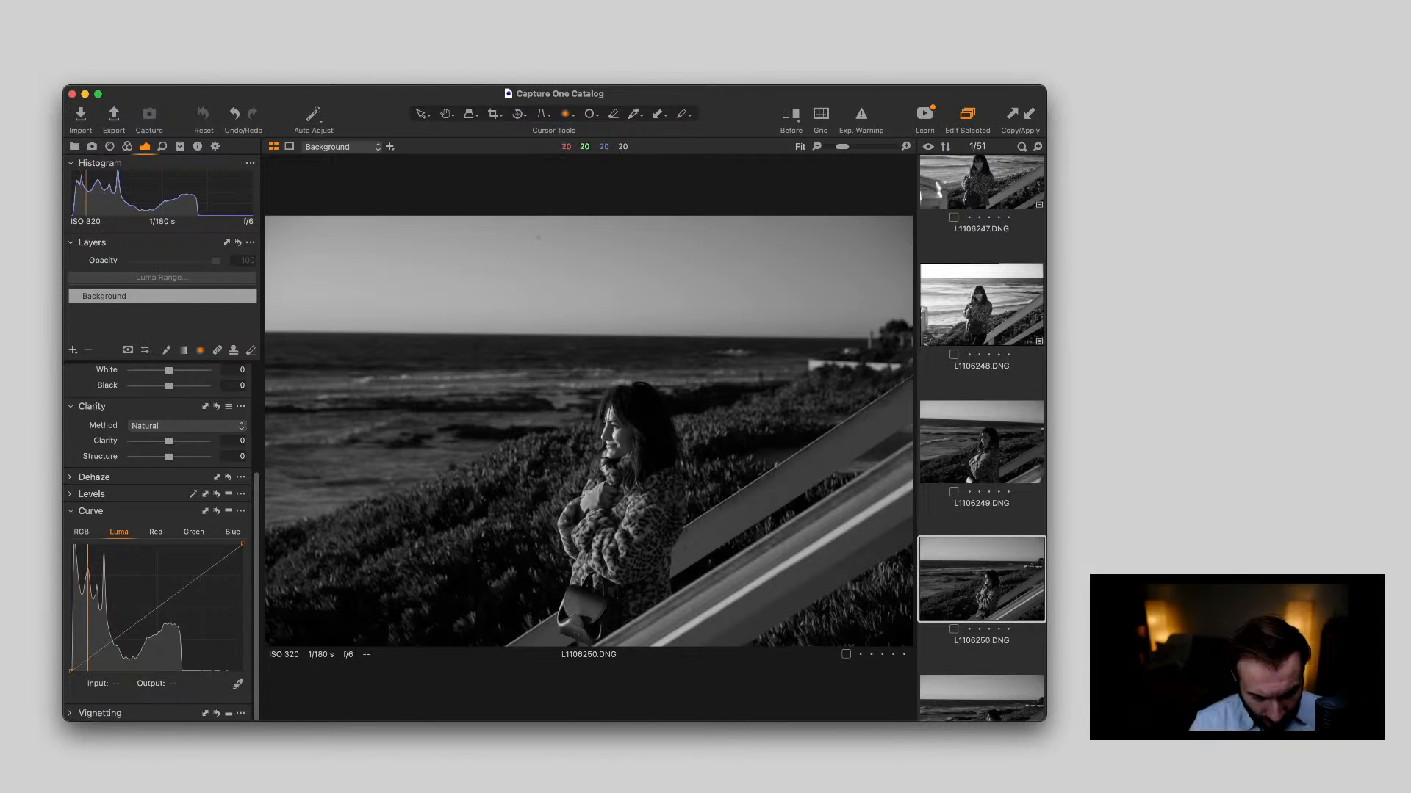
scroll(586, 575, up, 5)
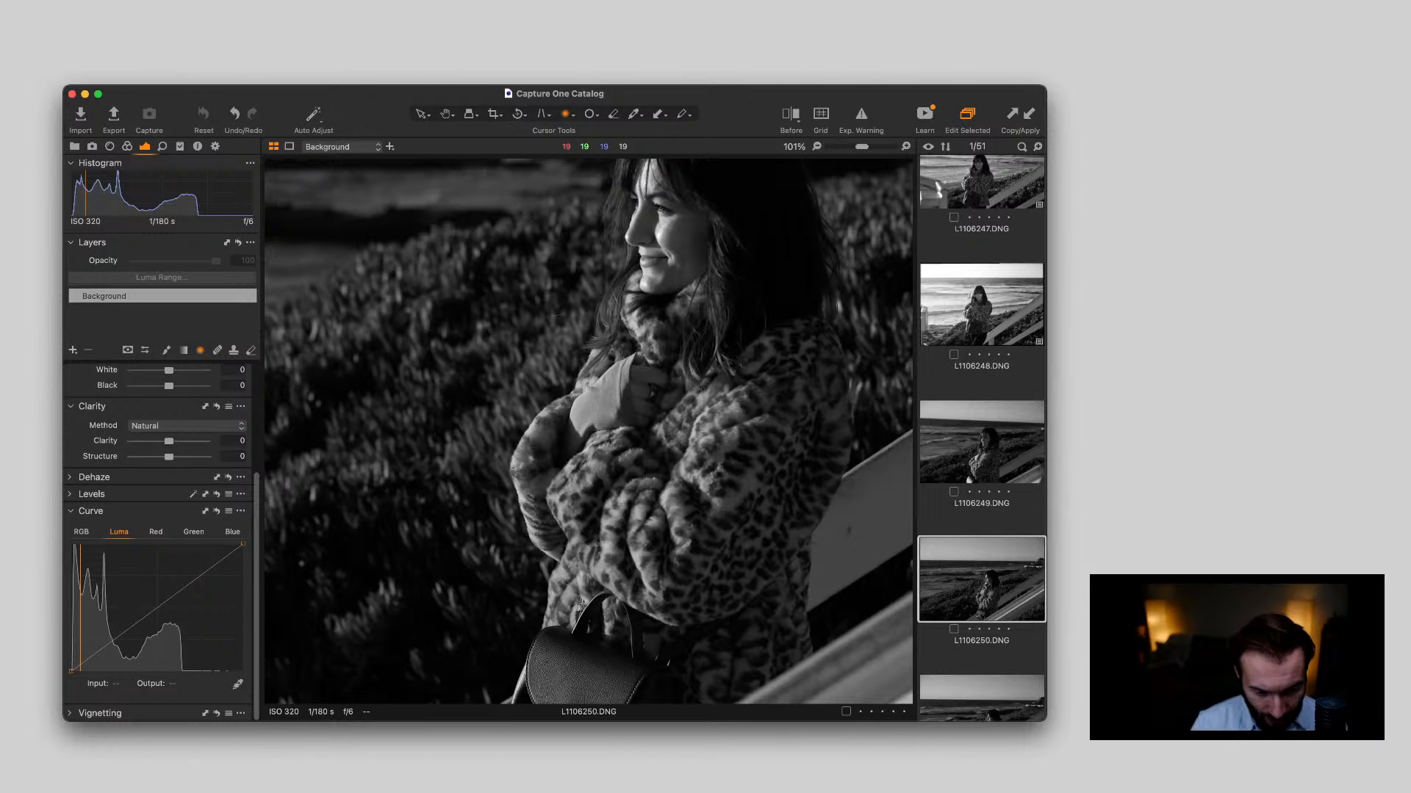
scroll(587, 432, down, 3)
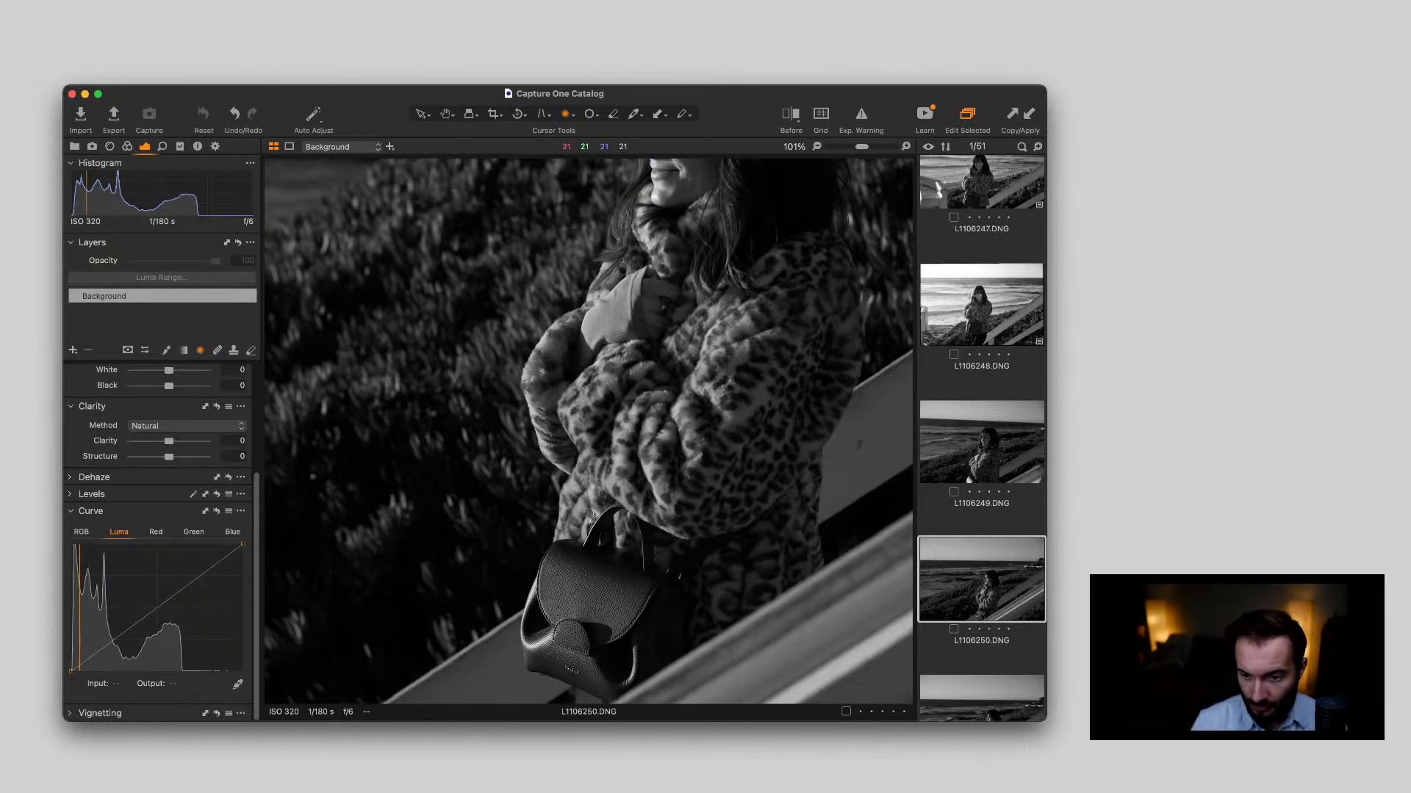
scroll(588, 432, up, 4)
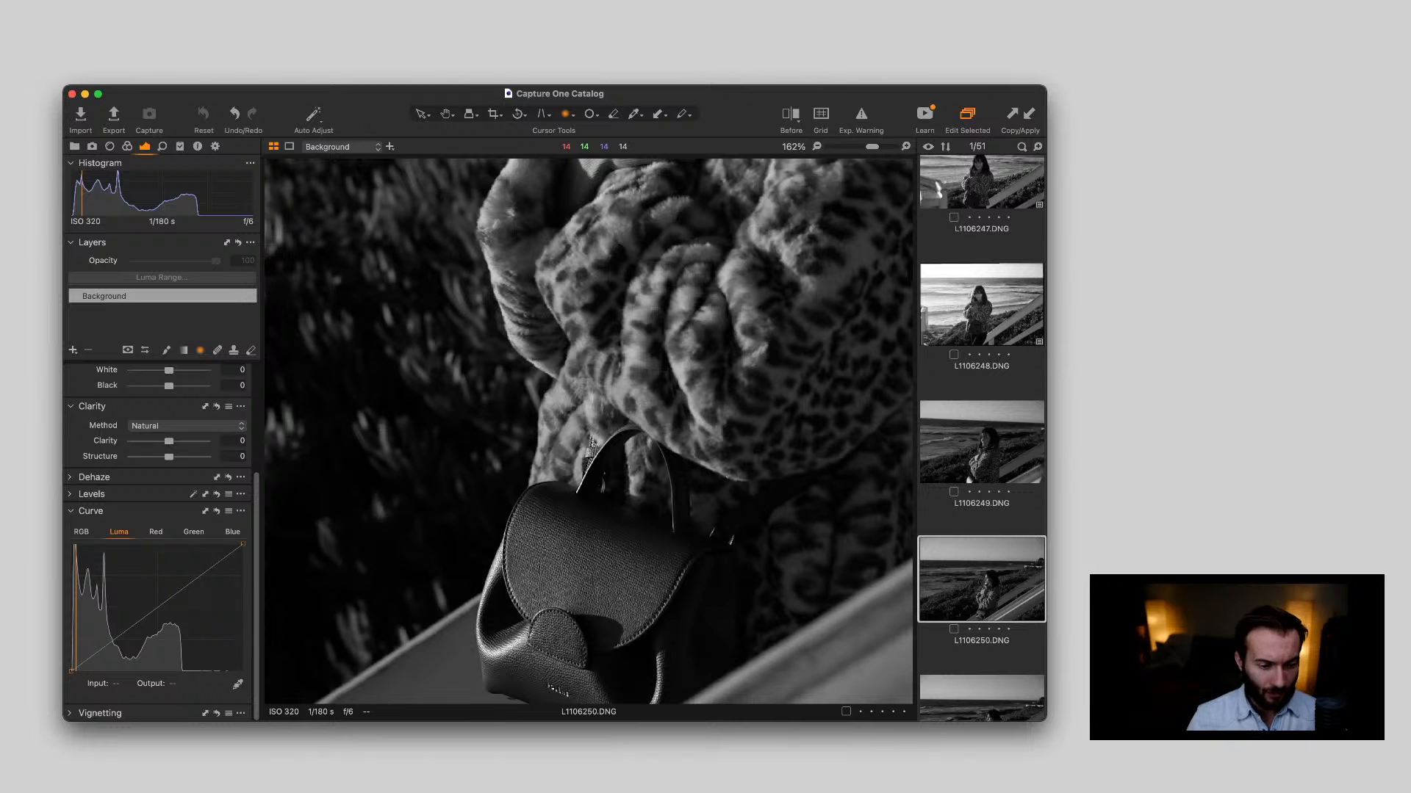
scroll(587, 432, down, 8)
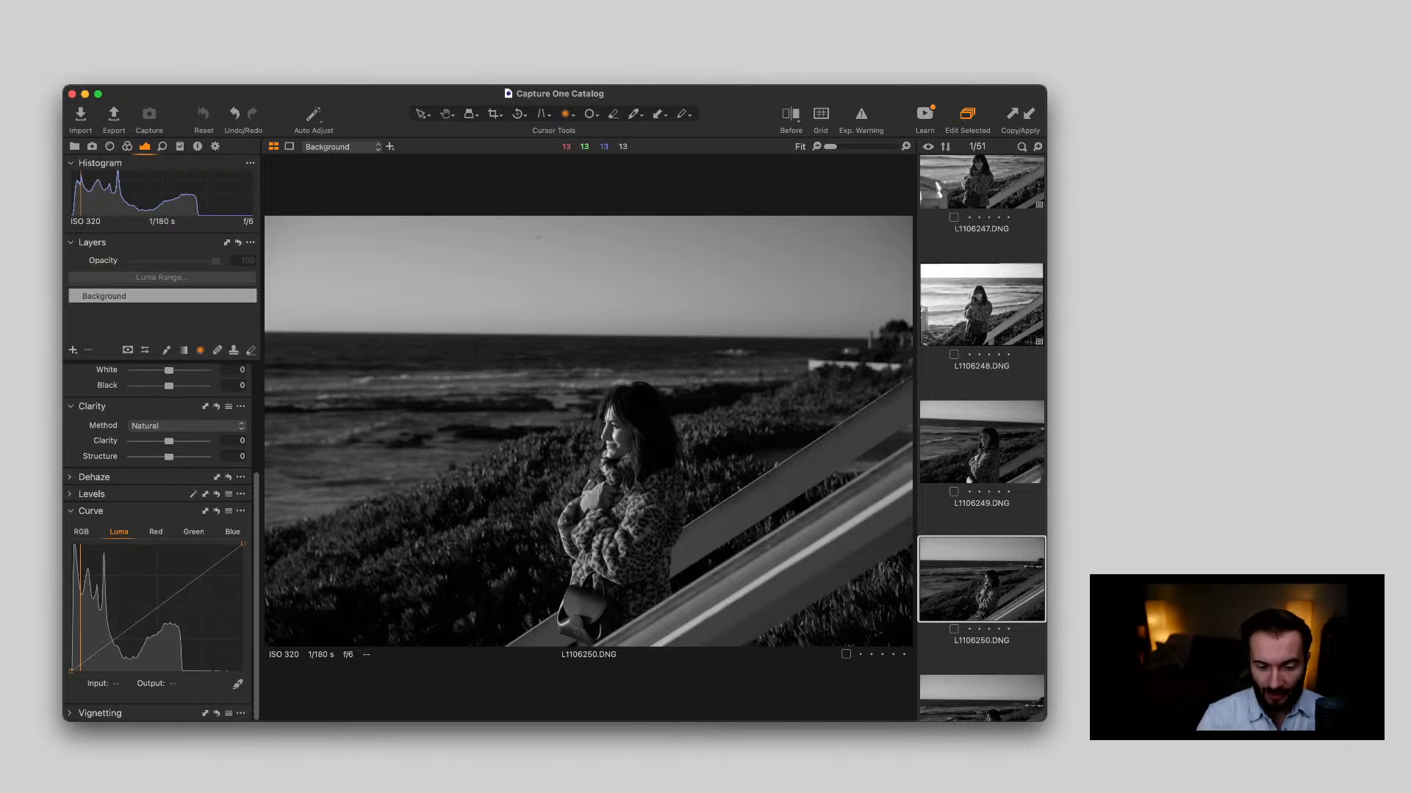
Compare the similar frames L1106249.DNG to L1106252.DNG of the woman by the railing and return to L1106250.DNG
scroll(981, 438, down, 4)
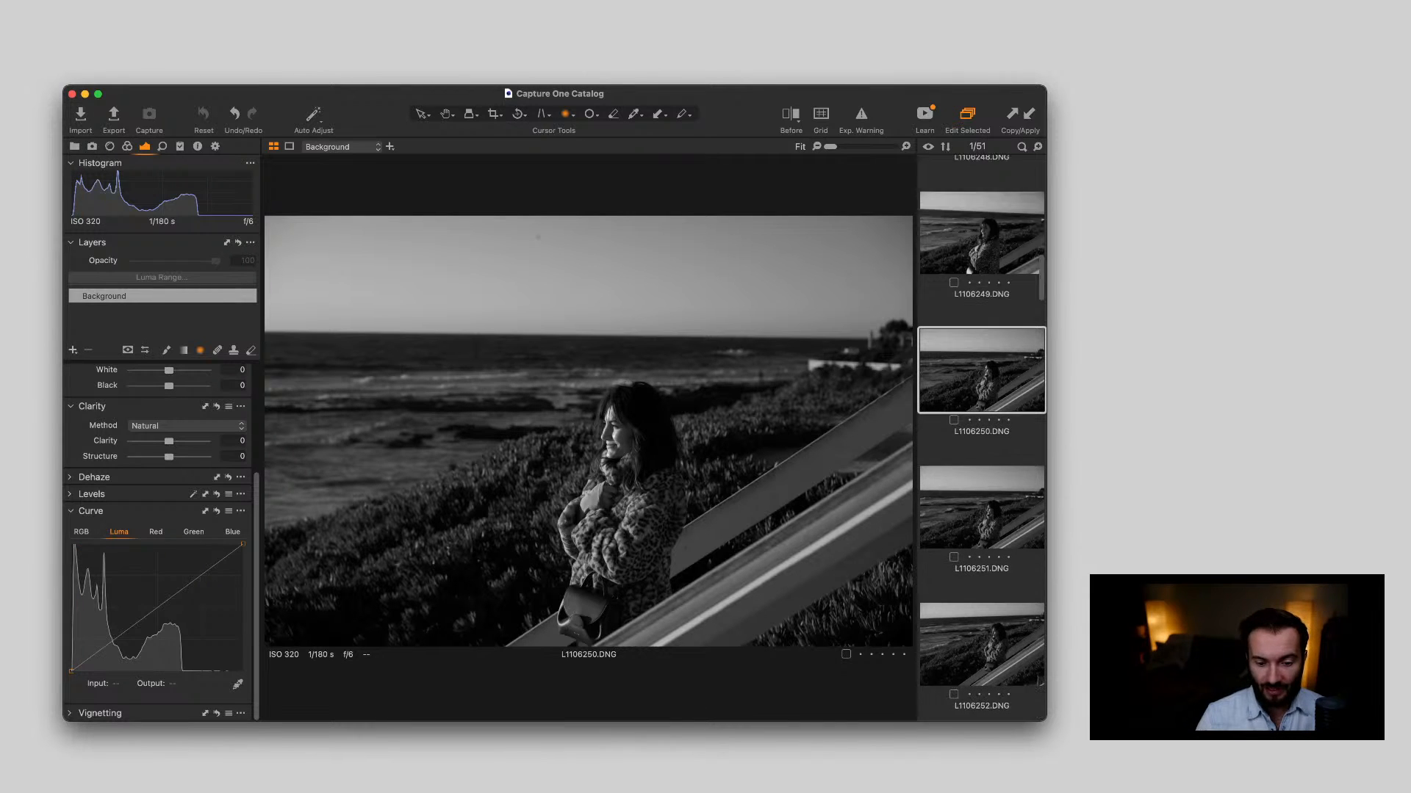
scroll(981, 438, down, 2)
click(982, 567)
click(982, 431)
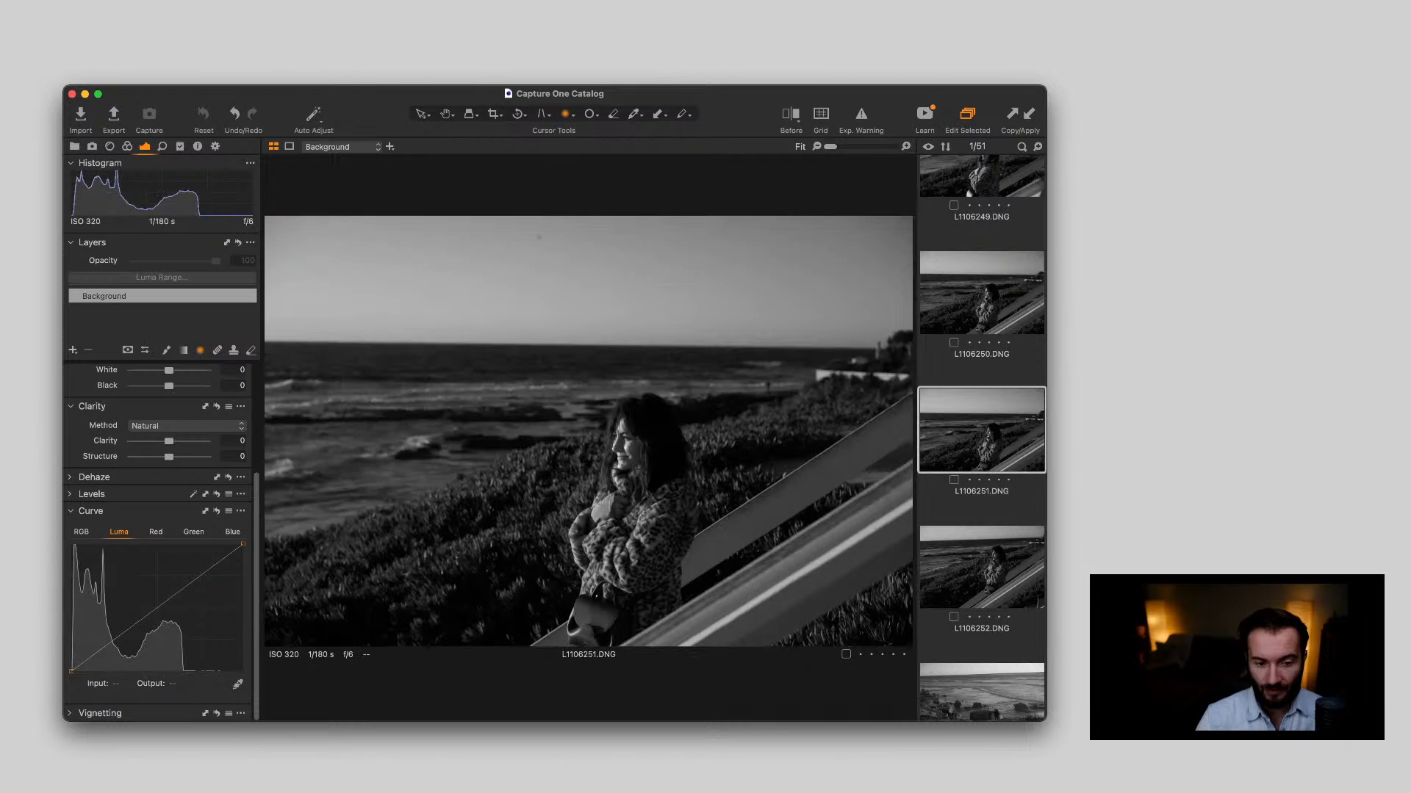
click(982, 293)
click(981, 567)
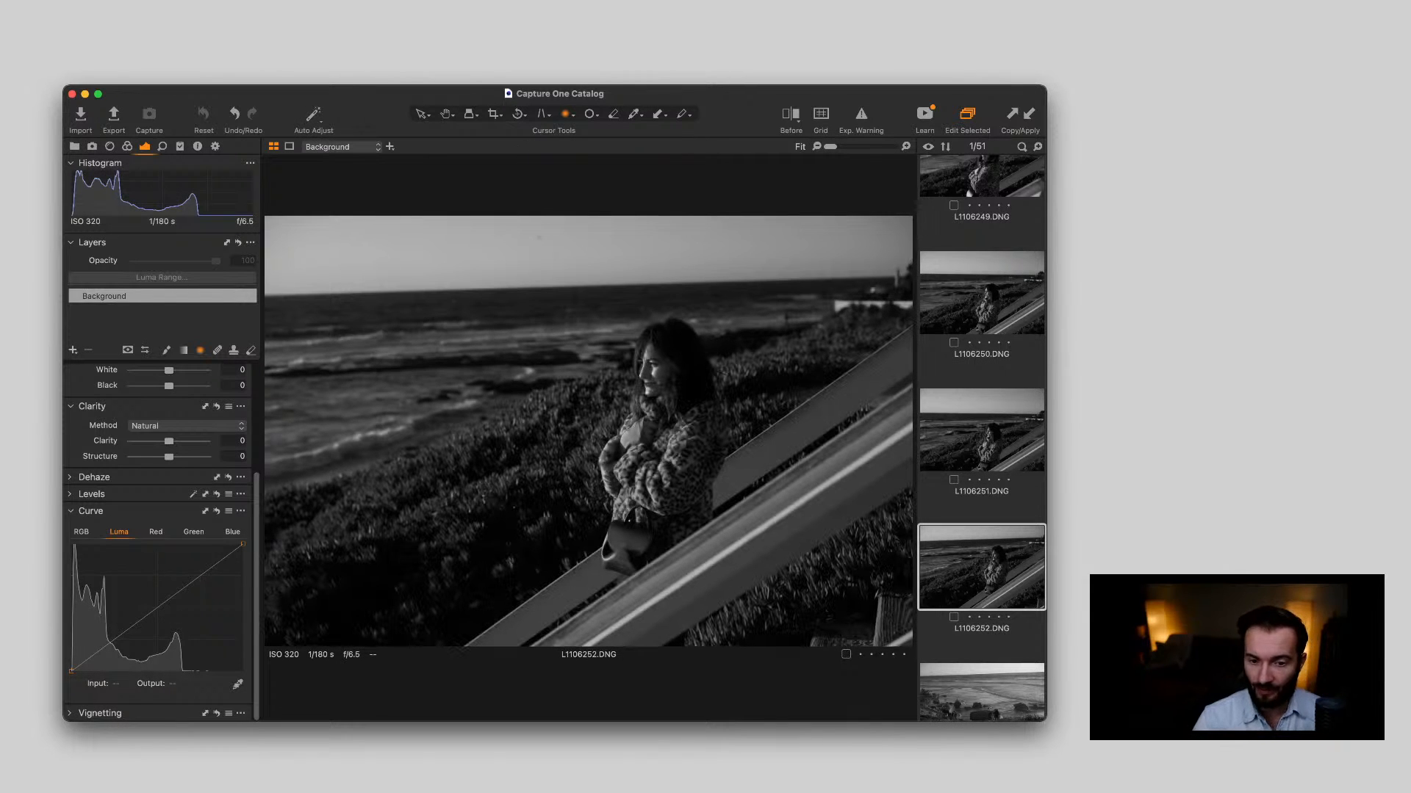
scroll(982, 438, up, 7)
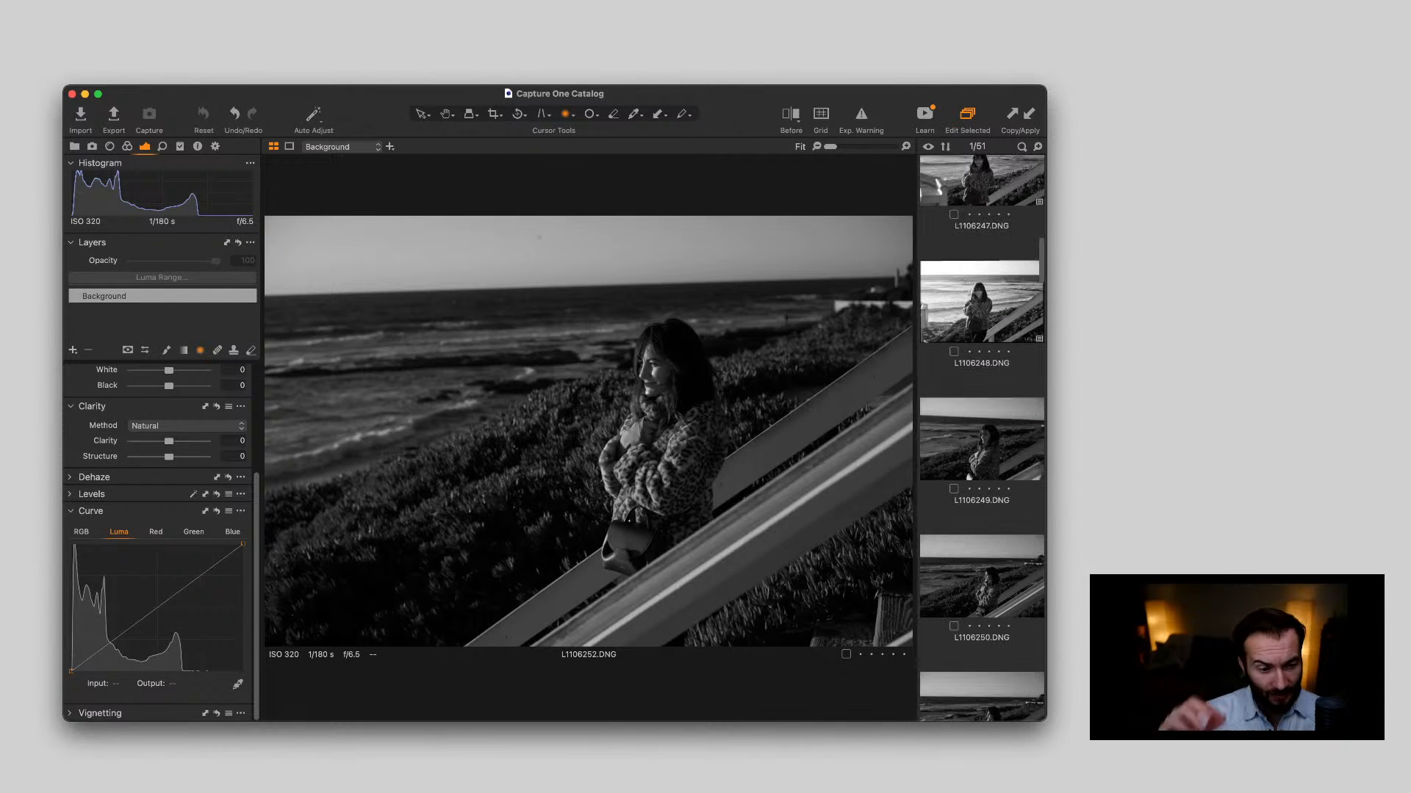
click(982, 439)
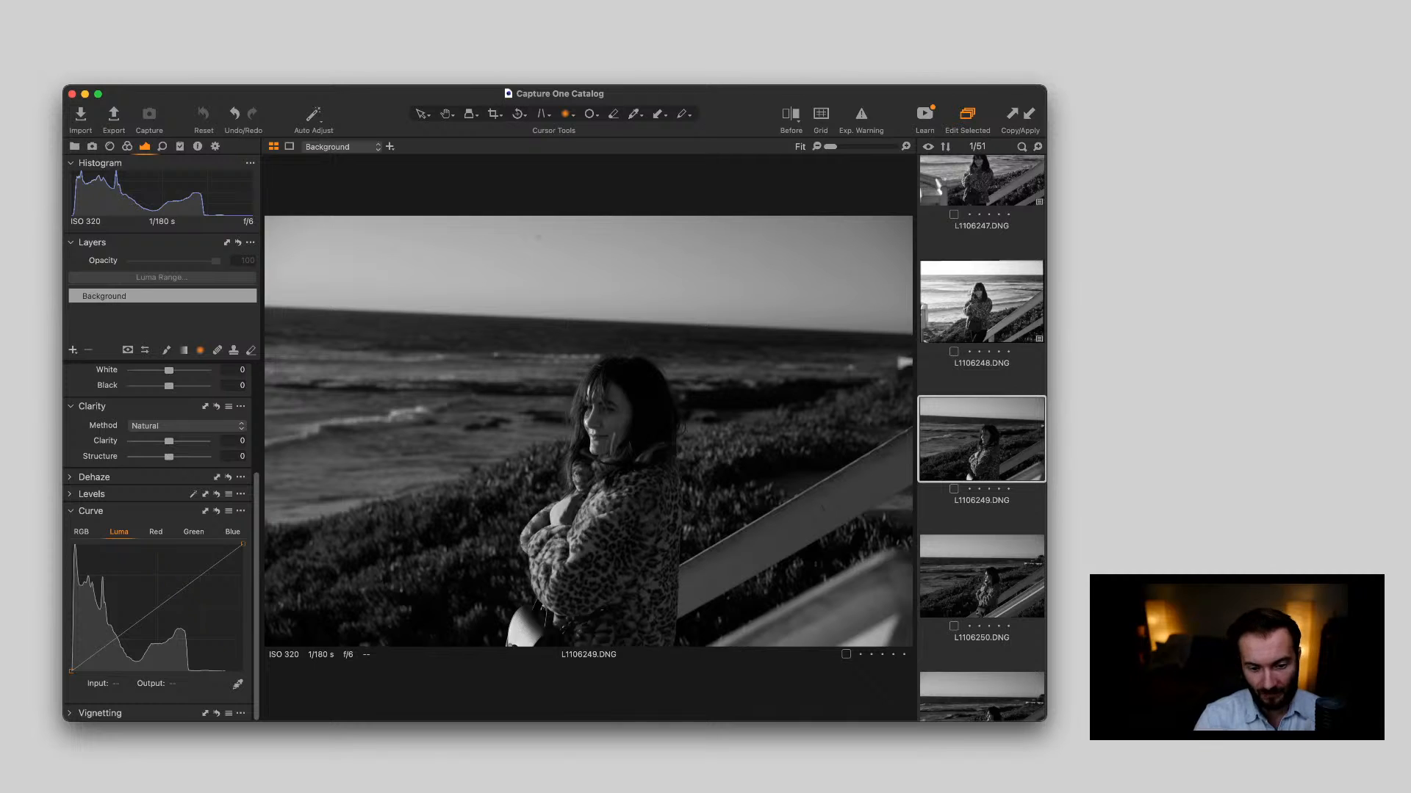
scroll(981, 441, down, 3)
click(981, 464)
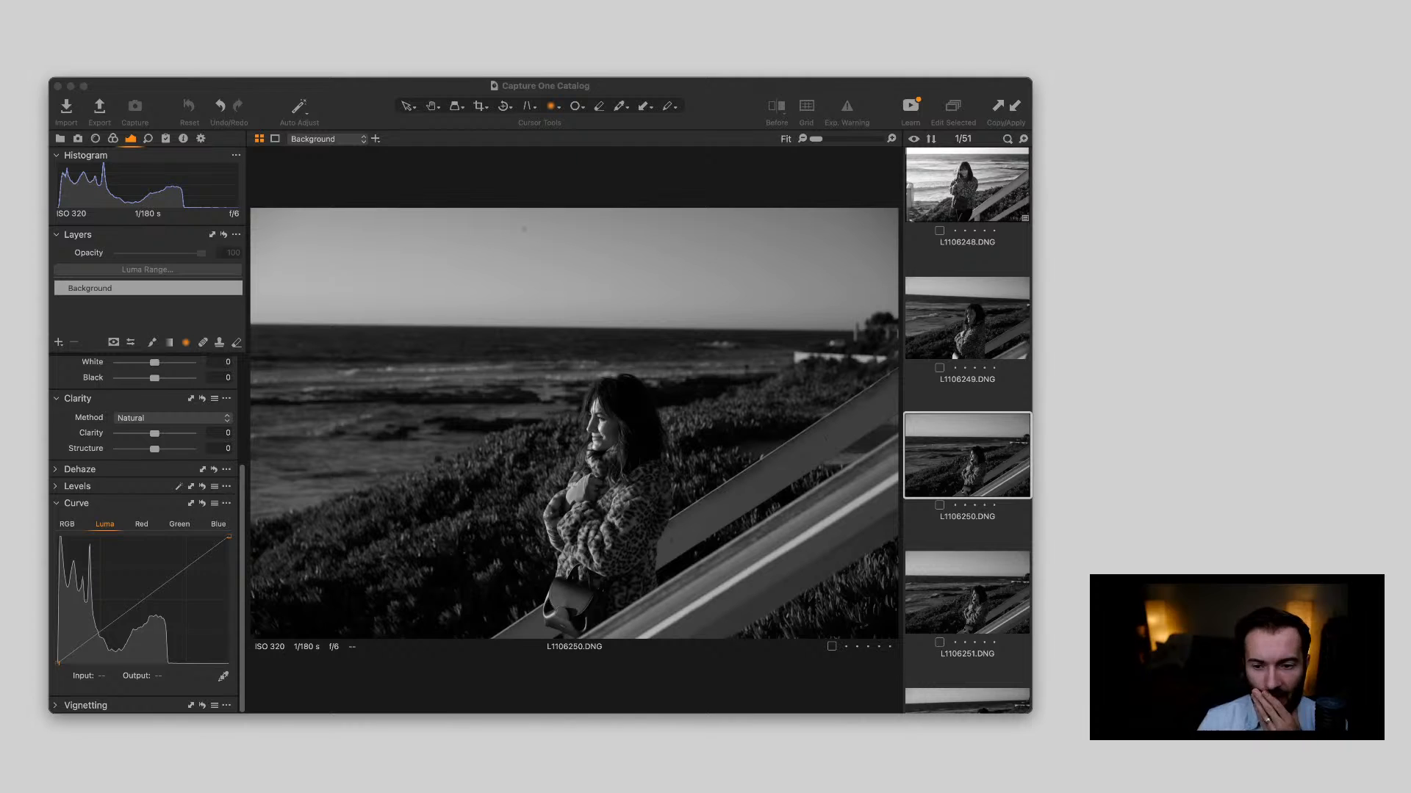
Apply the copied adjustments to L1106250.DNG and straighten the photo along the sea horizon
key(super+Tab)
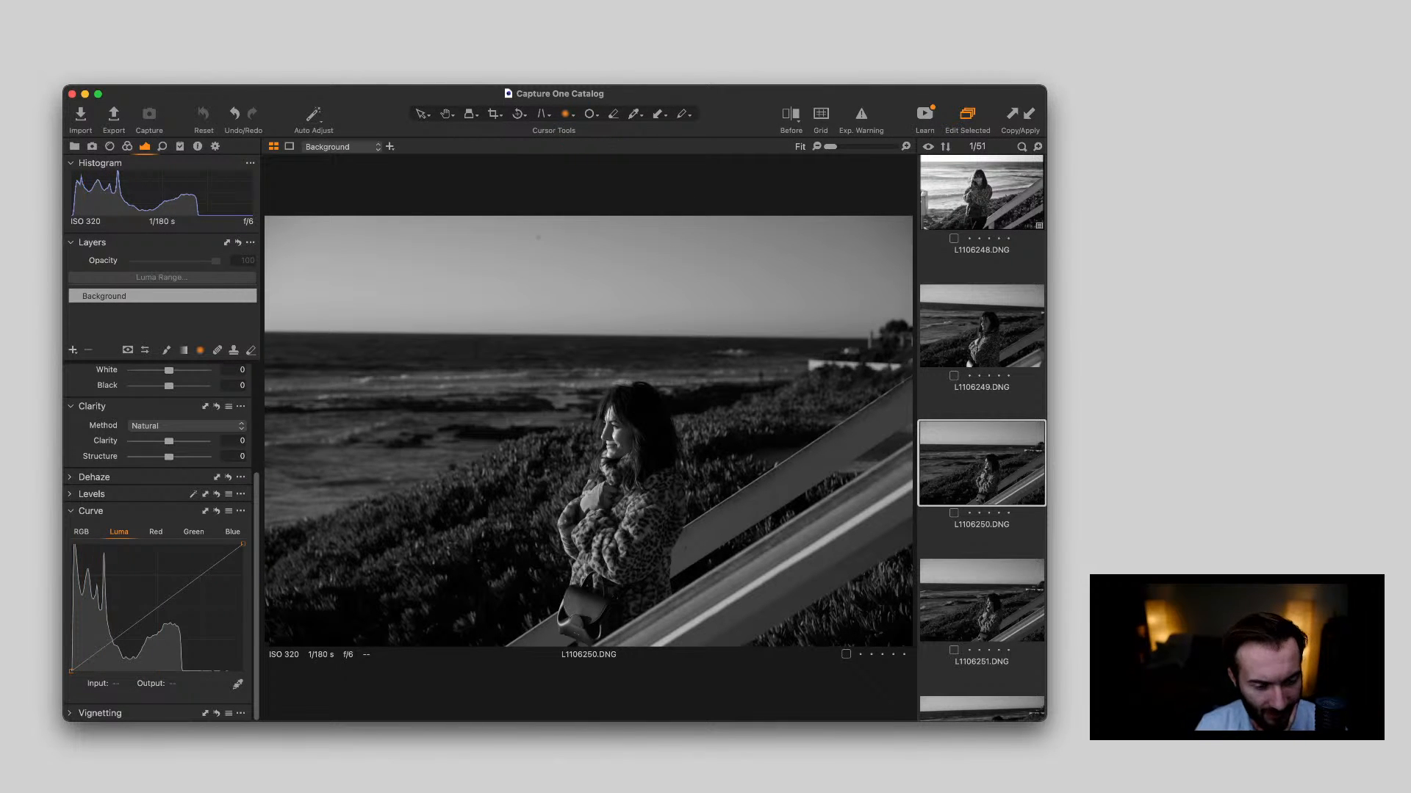
scroll(161, 544, up, 5)
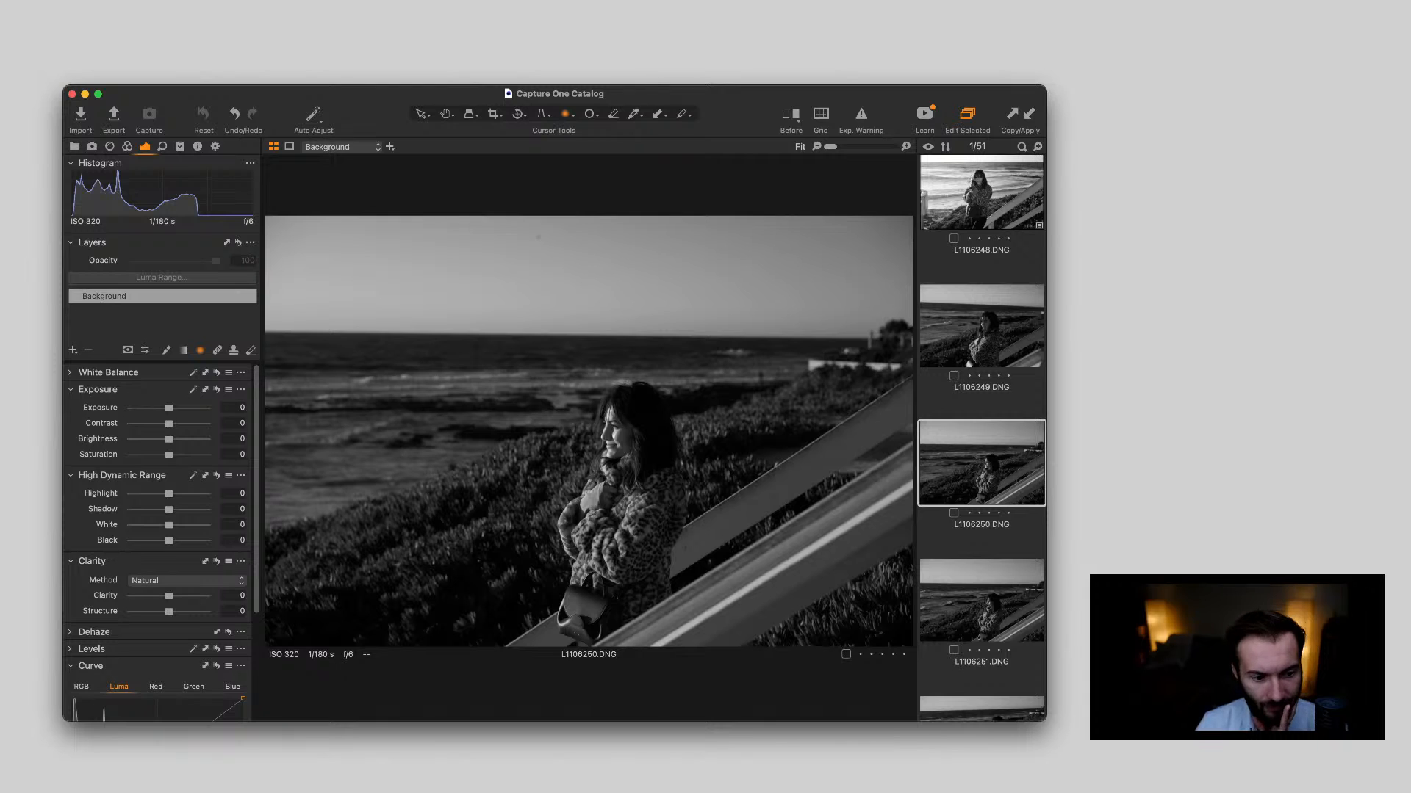
click(1029, 114)
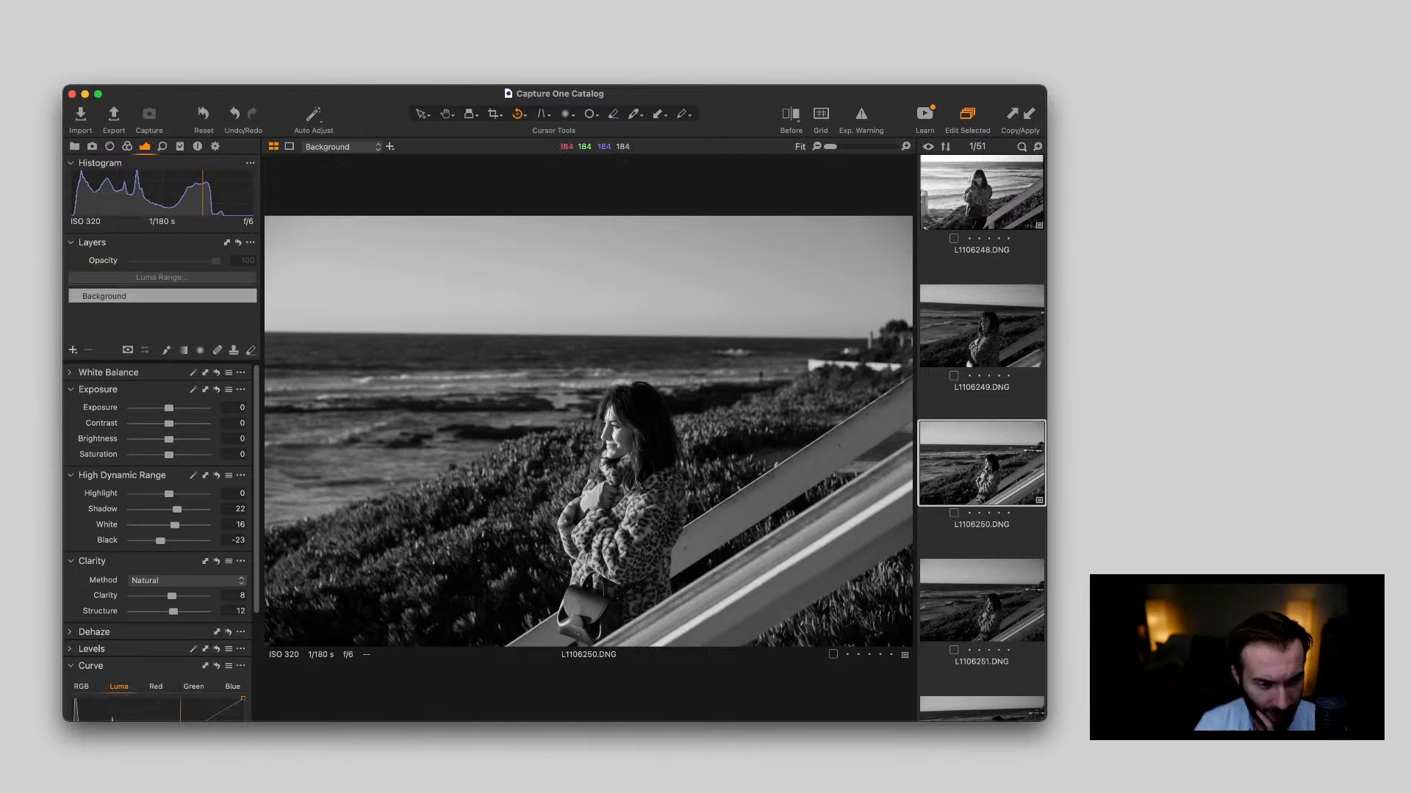
drag(379, 329, 732, 334)
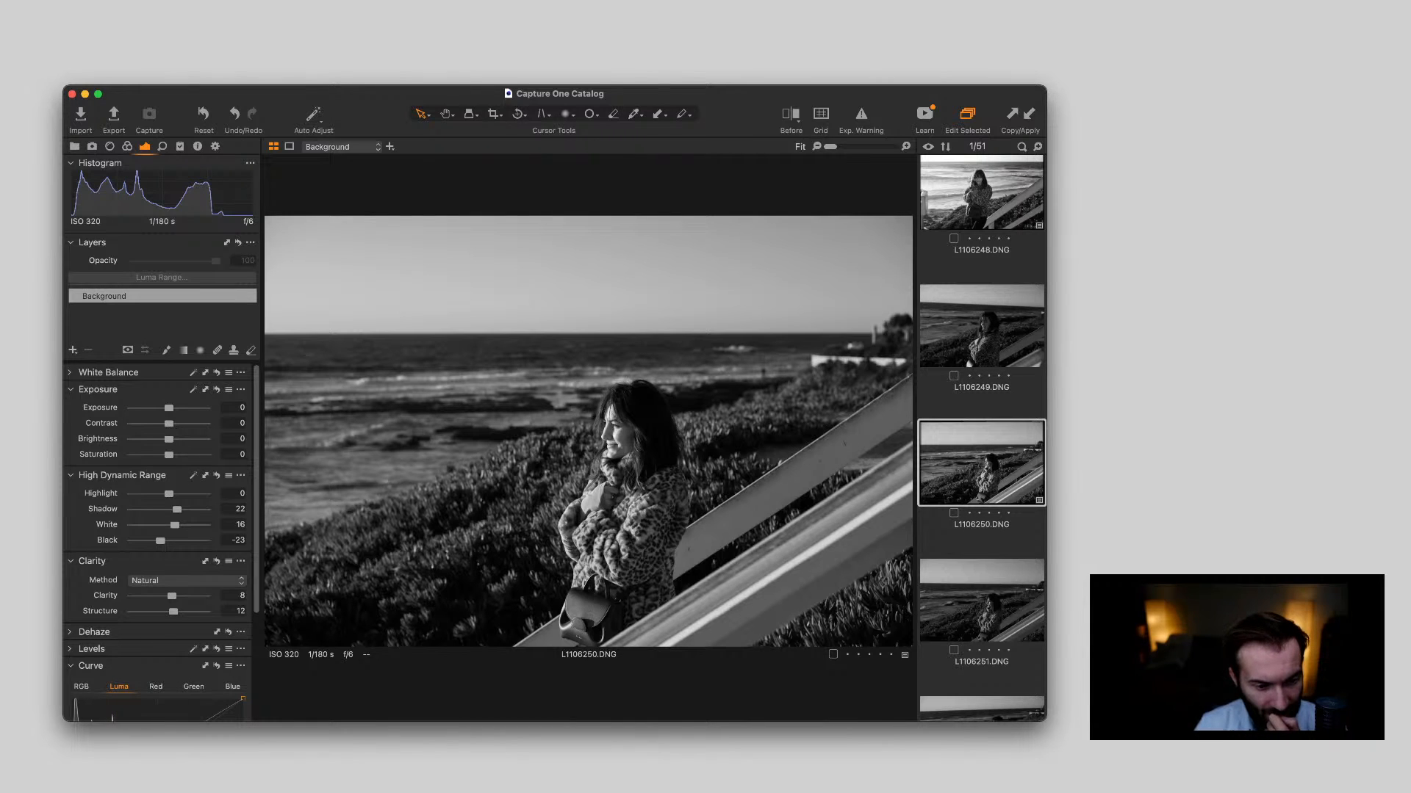
Set White to 9 and pull the Luma curve's upper shadow point down slightly on L1106250.DNG
drag(175, 526, 172, 525)
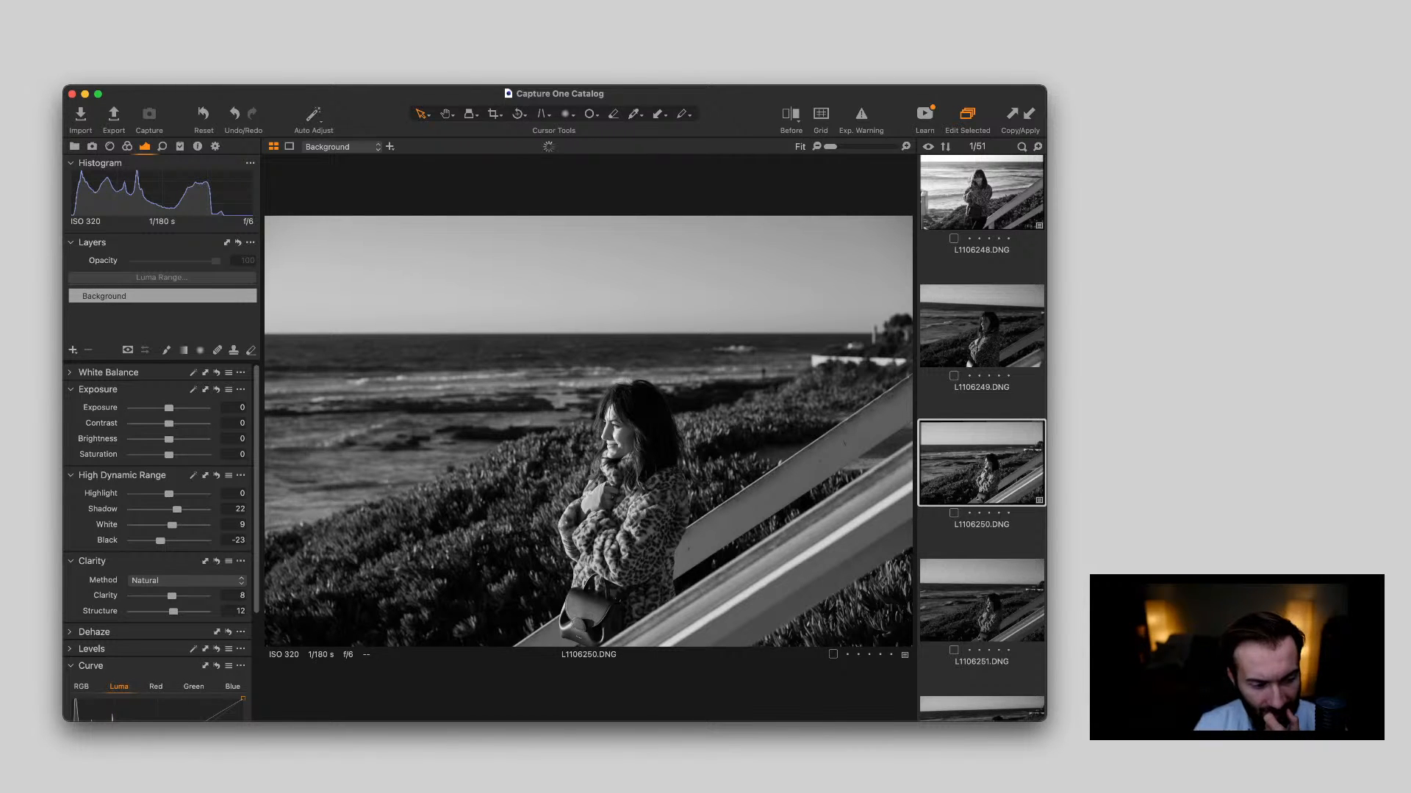
scroll(109, 637, down, 5)
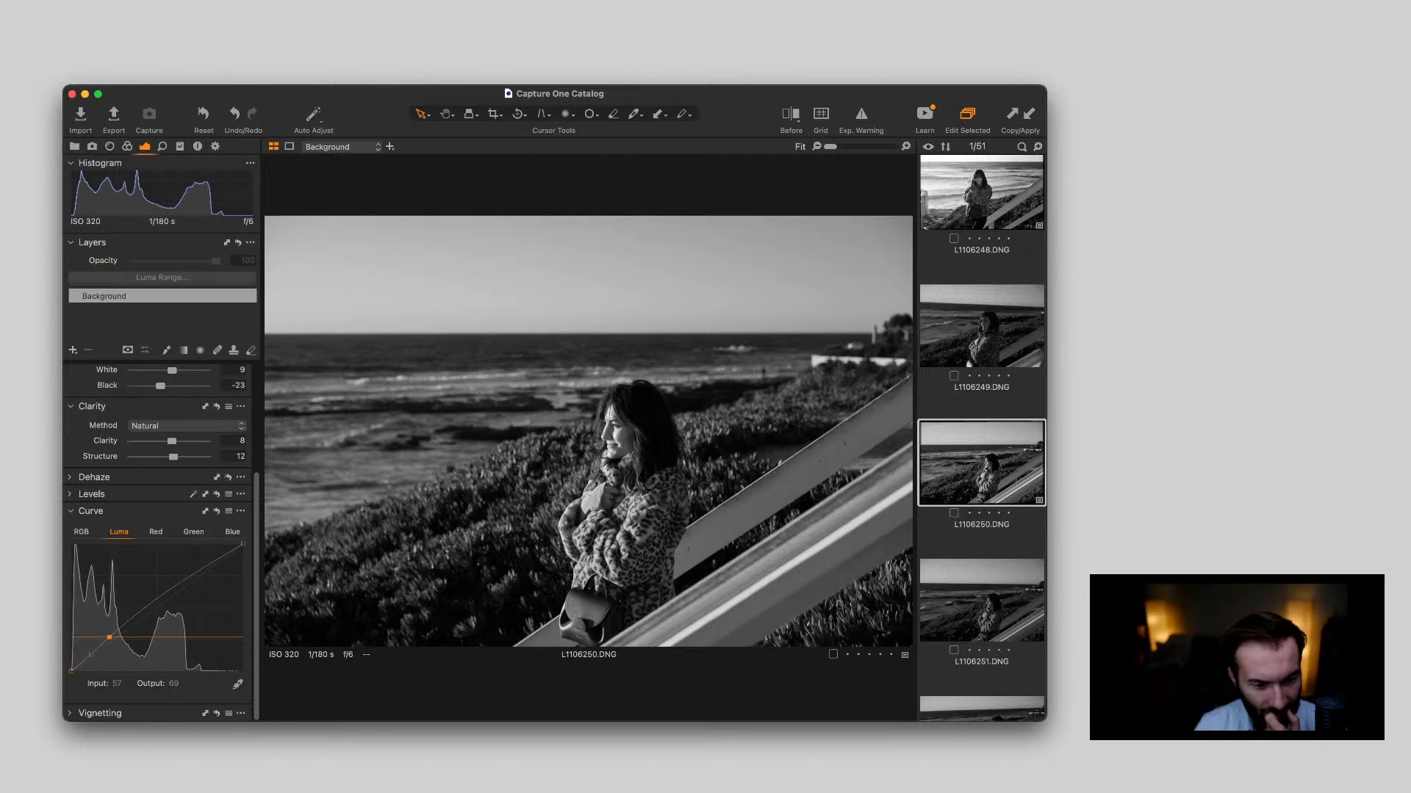
drag(109, 637, 110, 638)
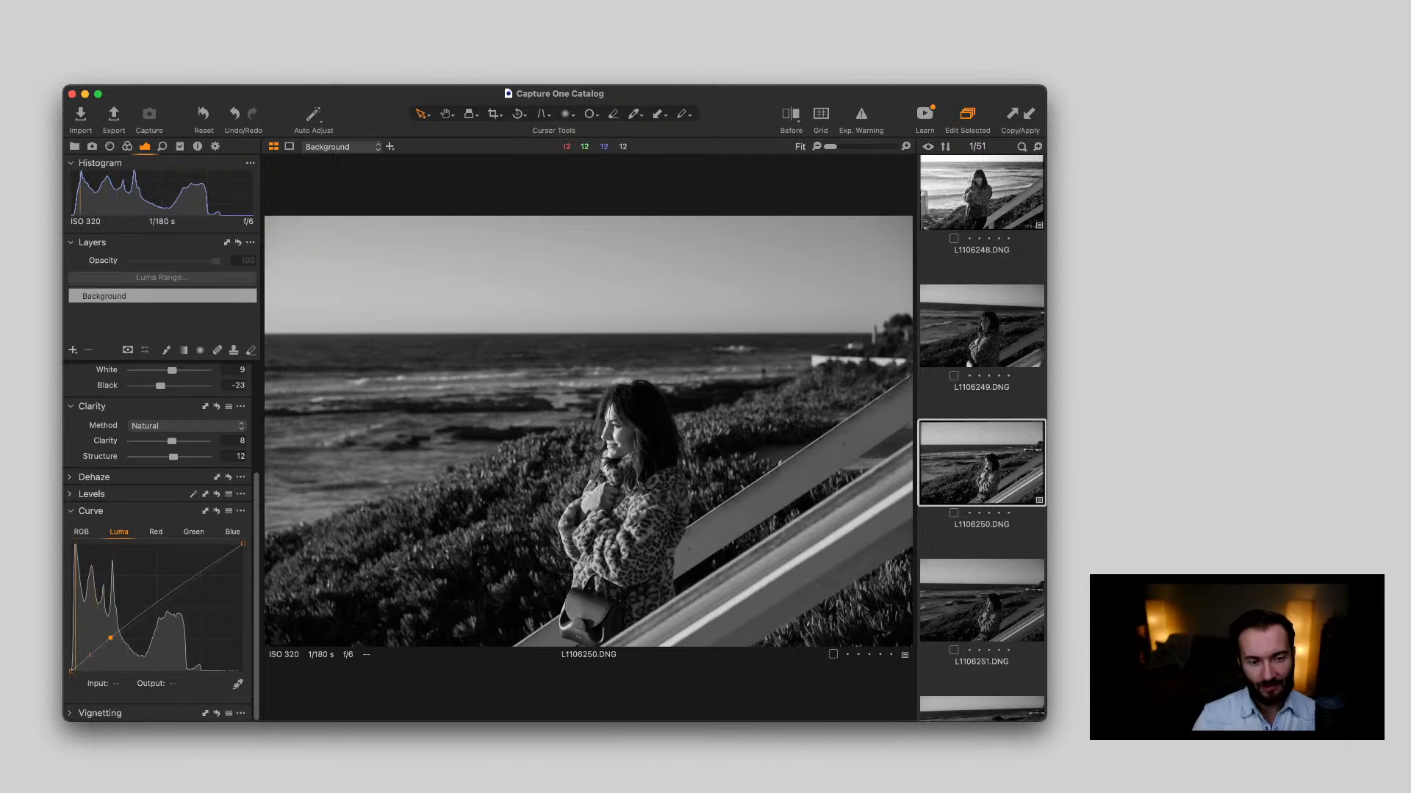
Compare L1106250.DNG before and after its edits in the split view, sweeping the divider across the woman
key(y)
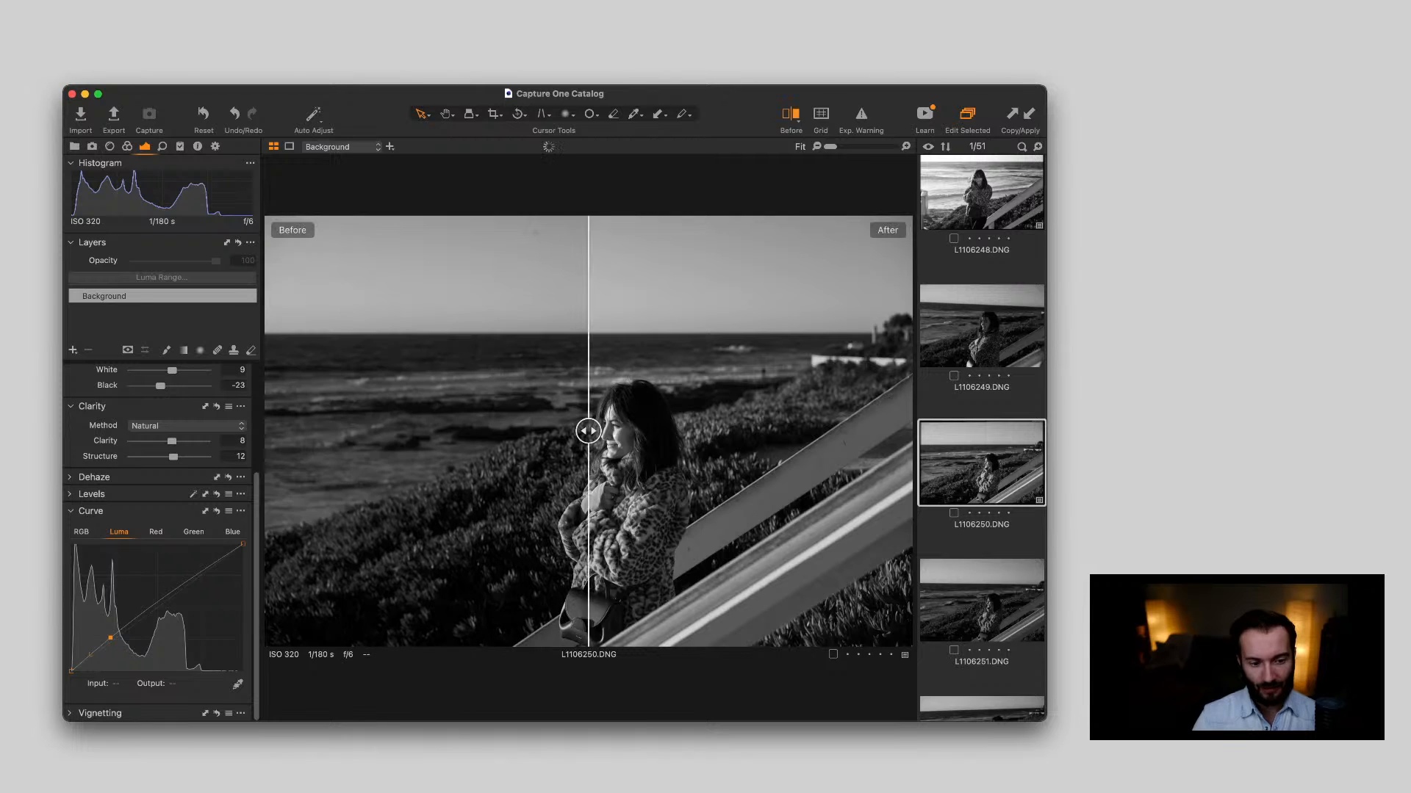
drag(588, 430, 266, 431)
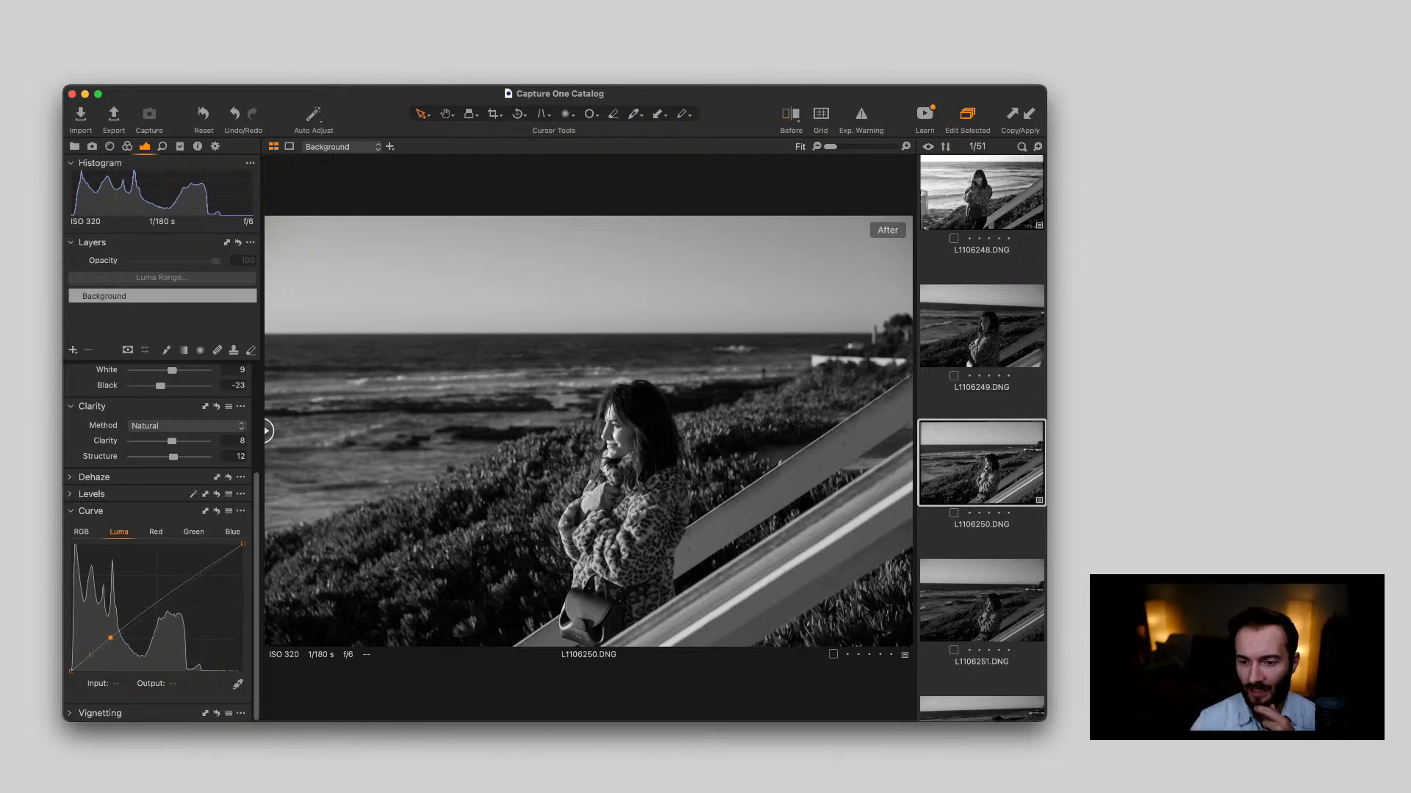
key(y)
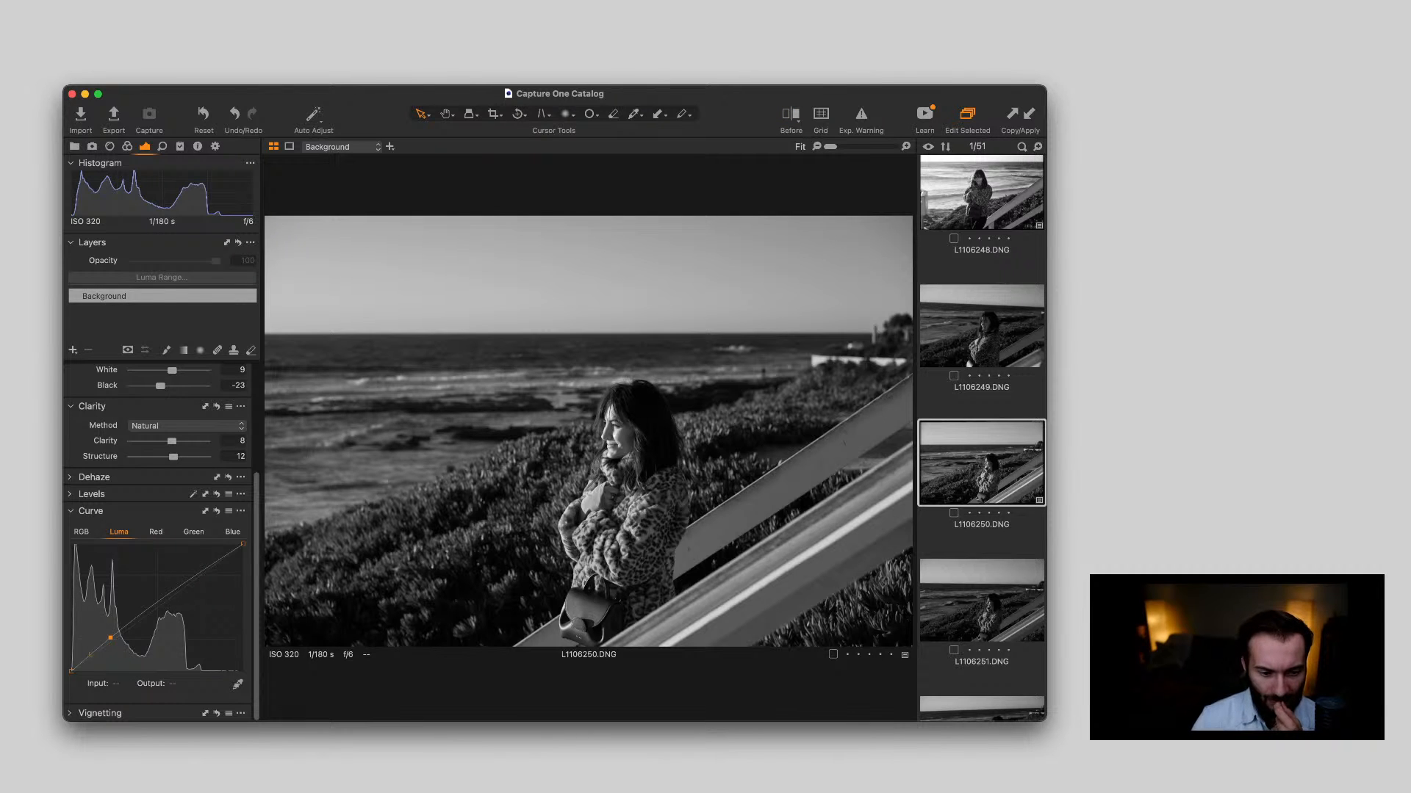
Compare L1106251.DNG with the edited L1106250.DNG
scroll(982, 438, down, 3)
click(981, 476)
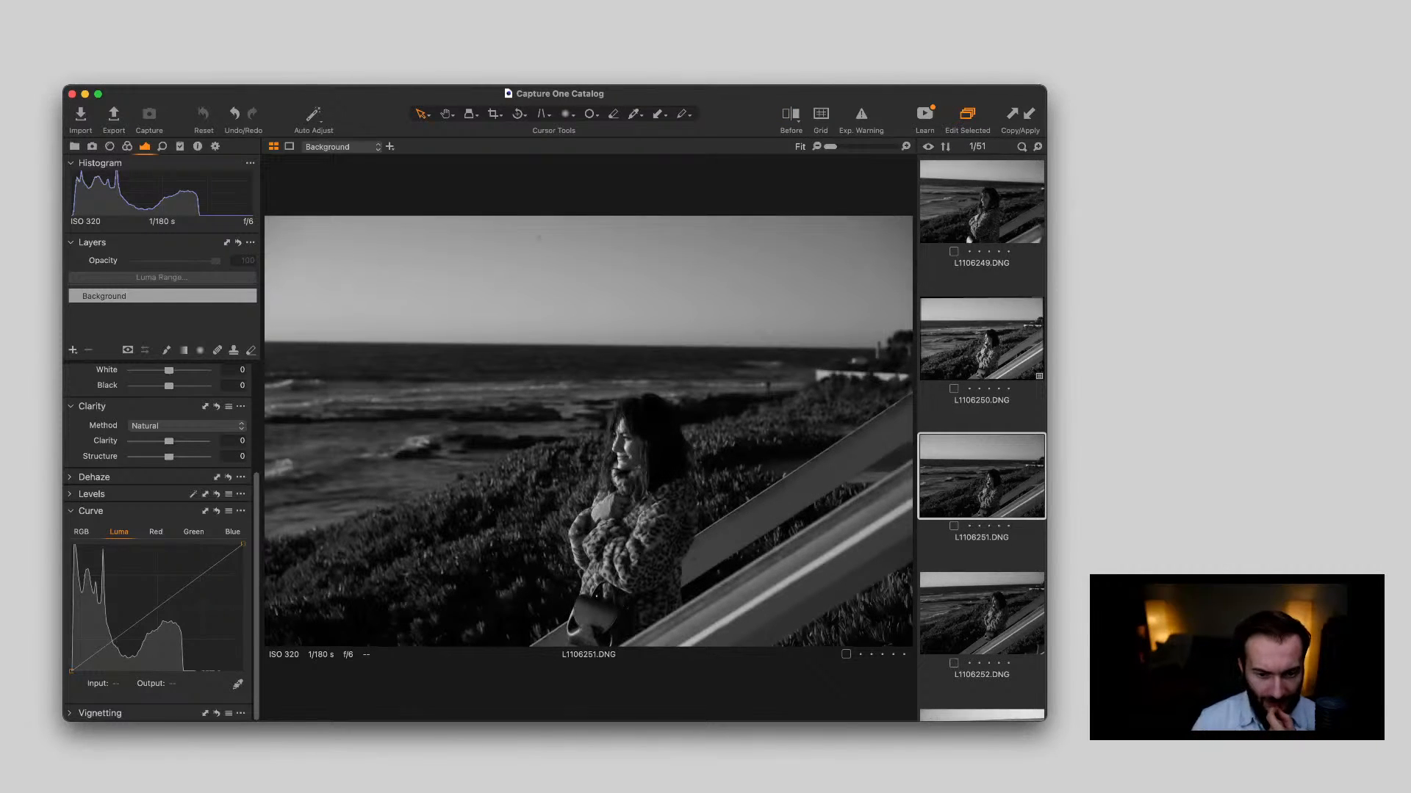
key(Up)
key(Down)
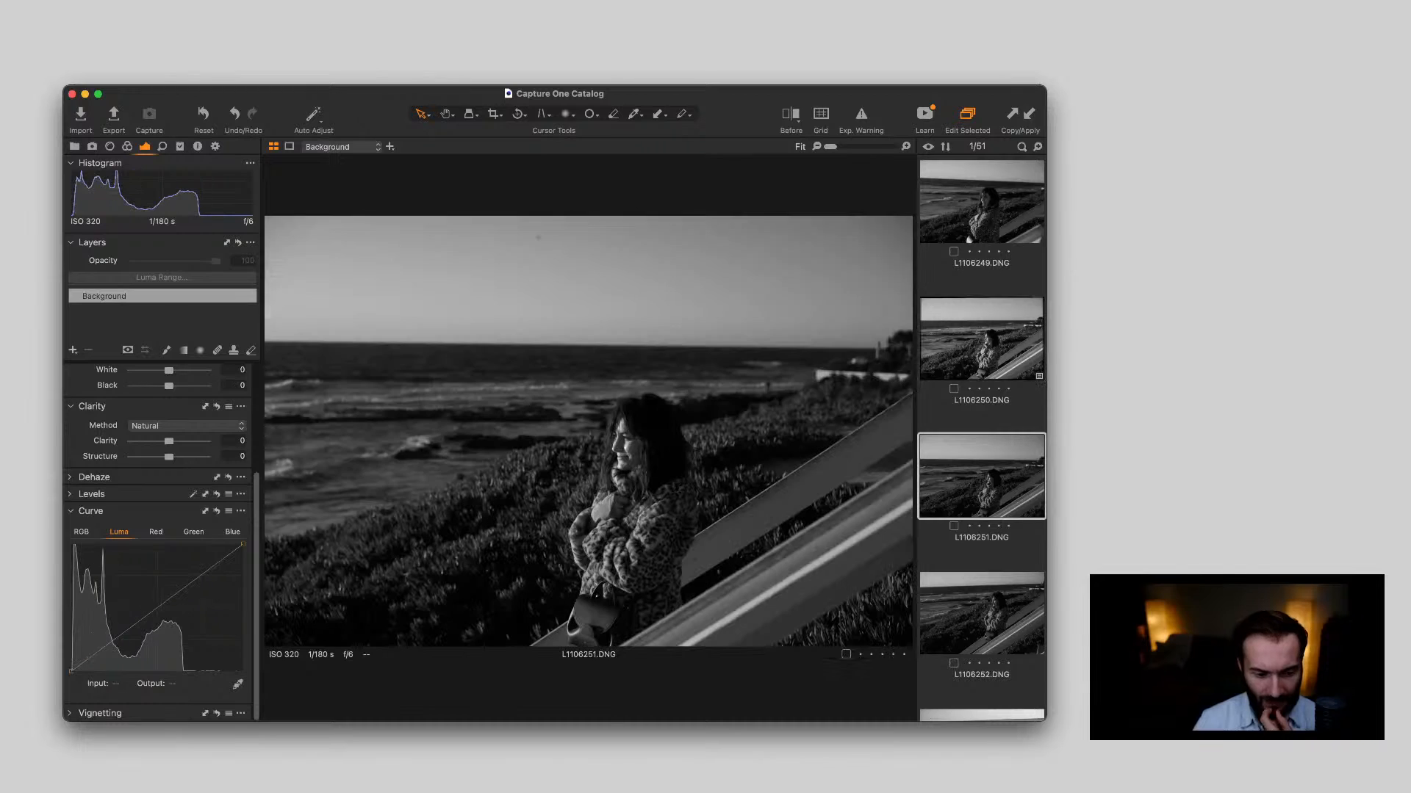
scroll(981, 439, down, 3)
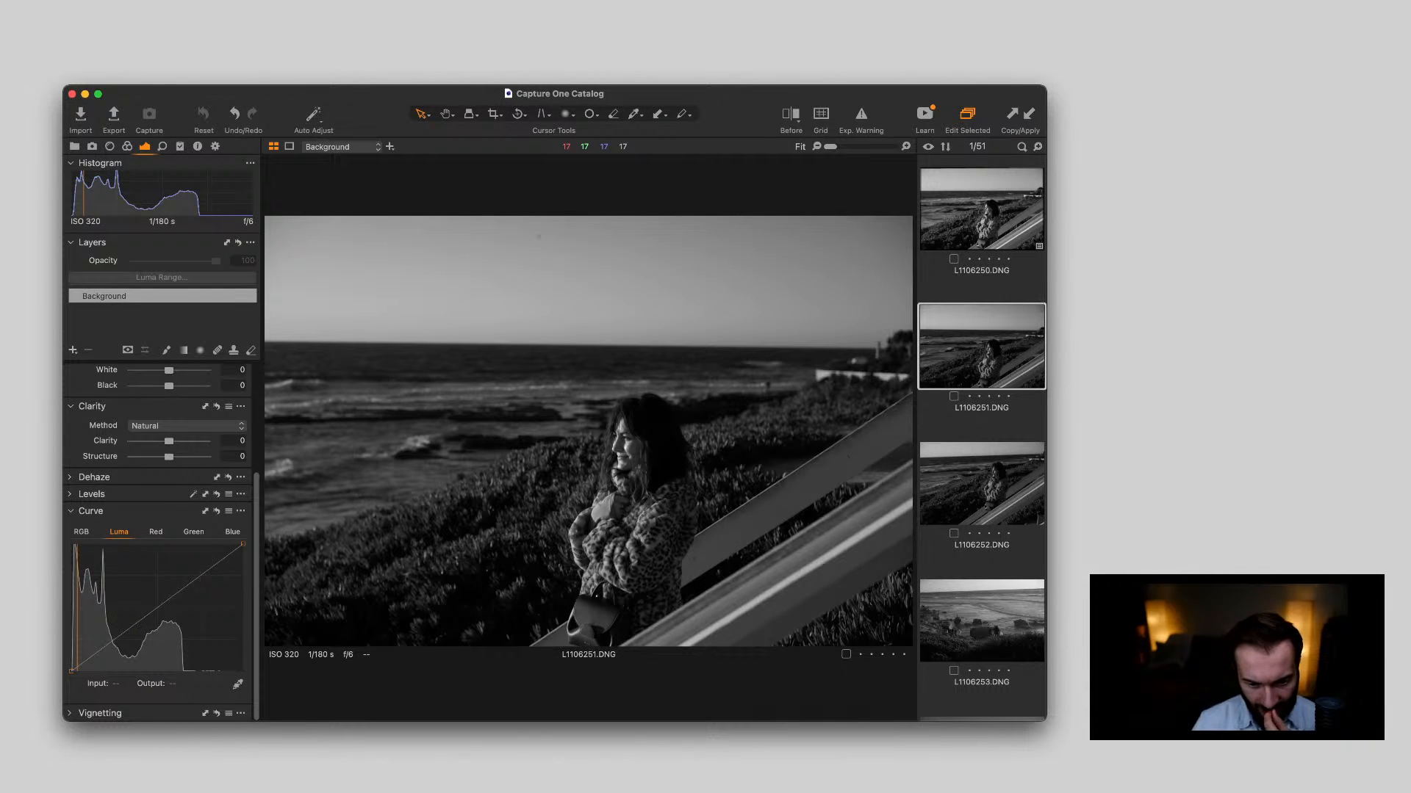
Apply the copied adjustments to L1106252.DNG and check the woman's face up close
key(Down)
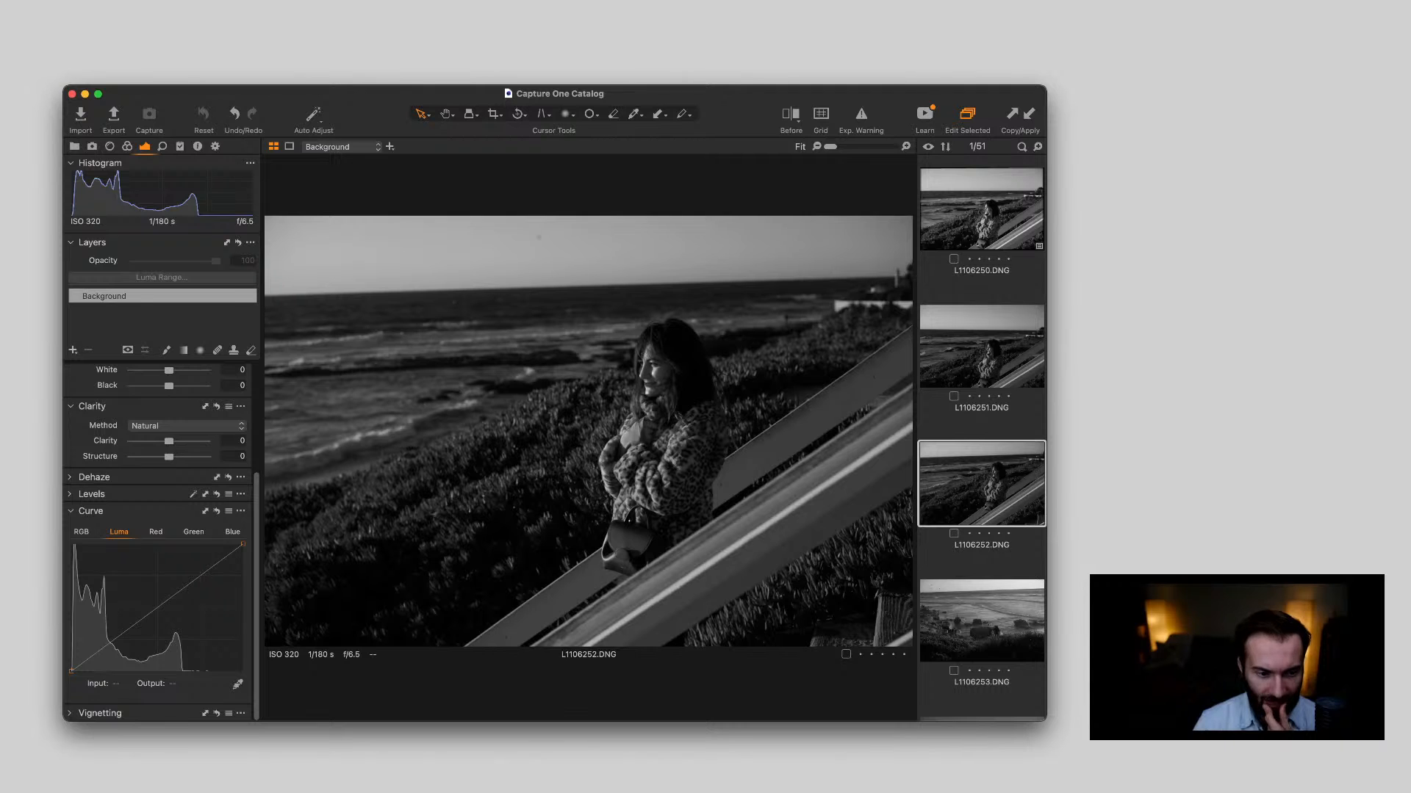
key(super+shift+v)
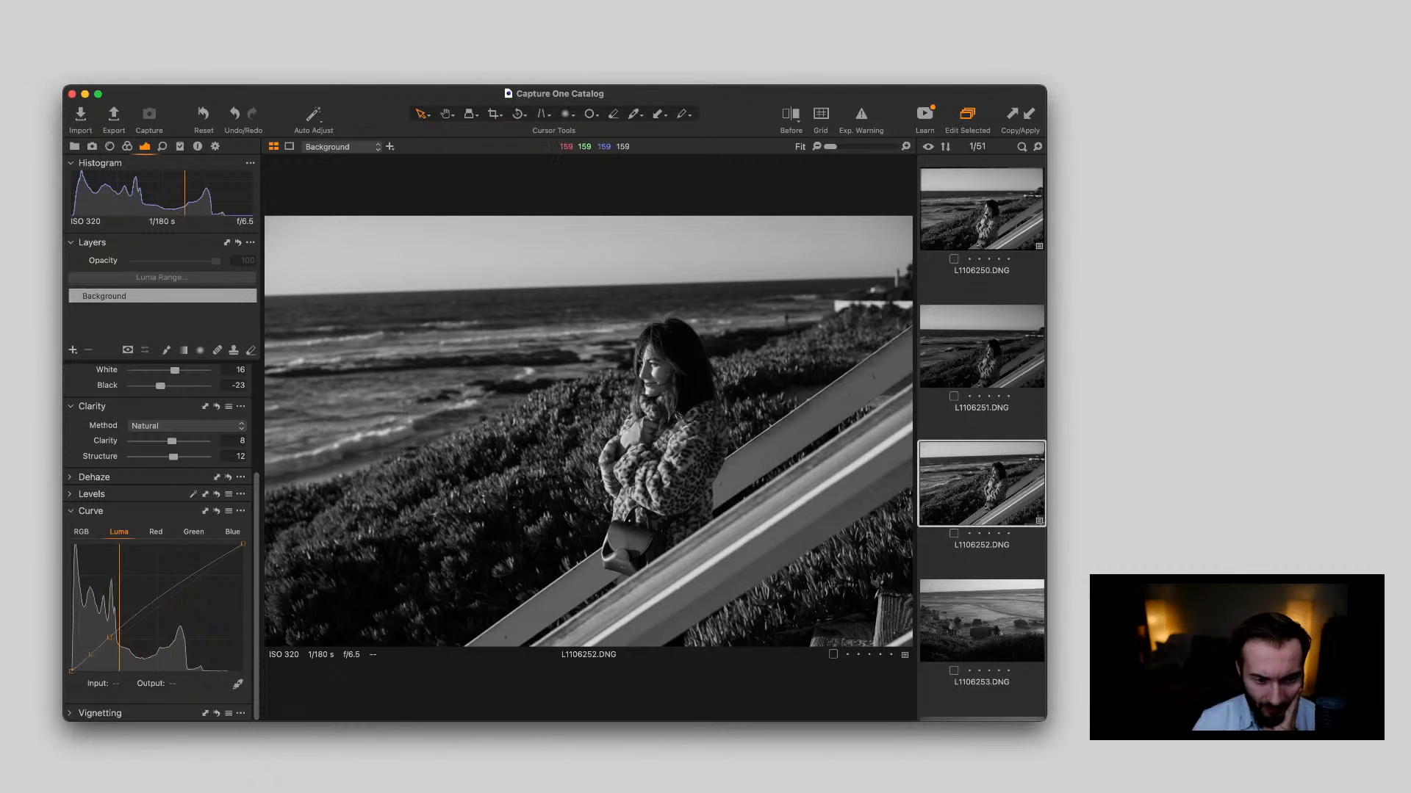
double_click(620, 390)
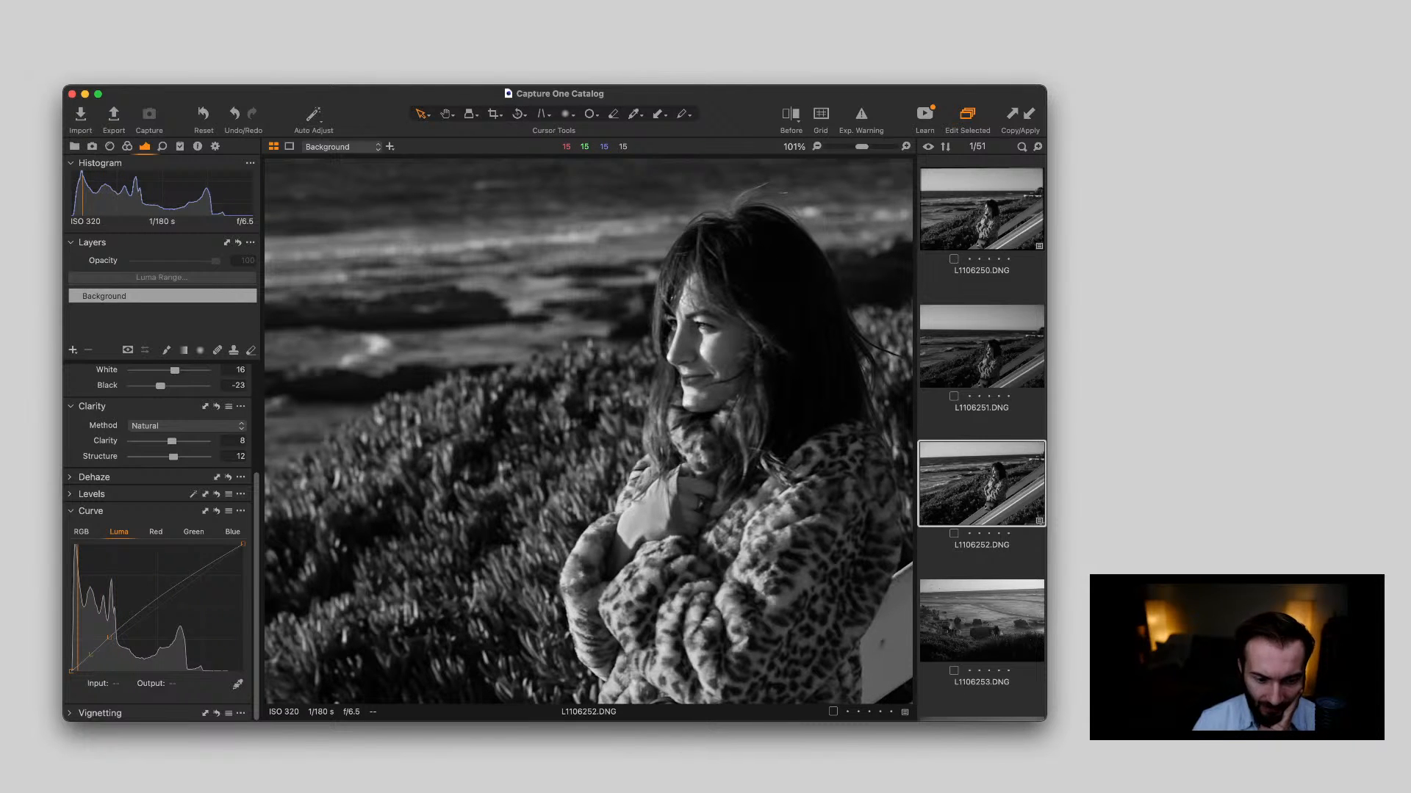
double_click(622, 388)
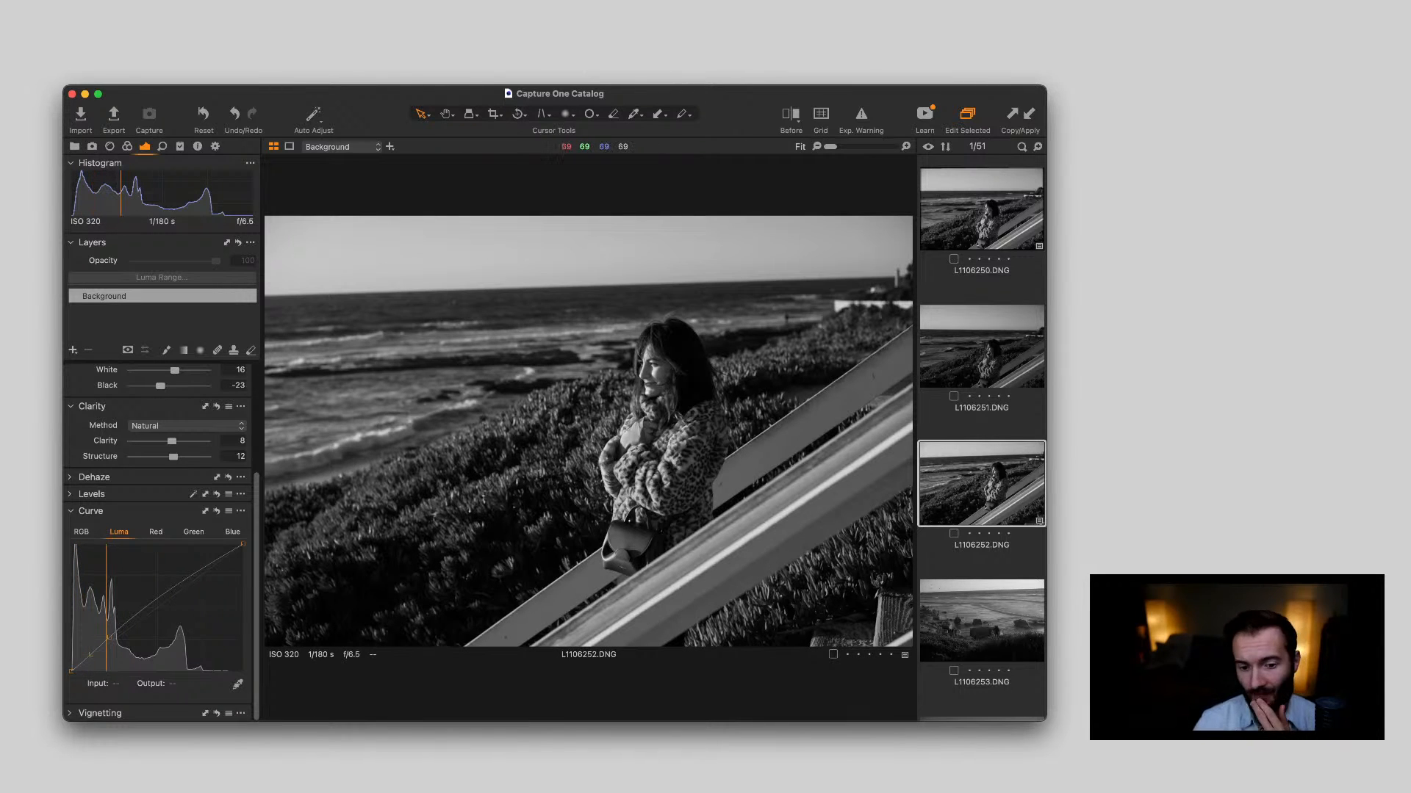
Apply the copied adjustments to L1106253.DNG, straighten it along the sea horizon and check the photographer by the rocks
scroll(981, 441, down, 3)
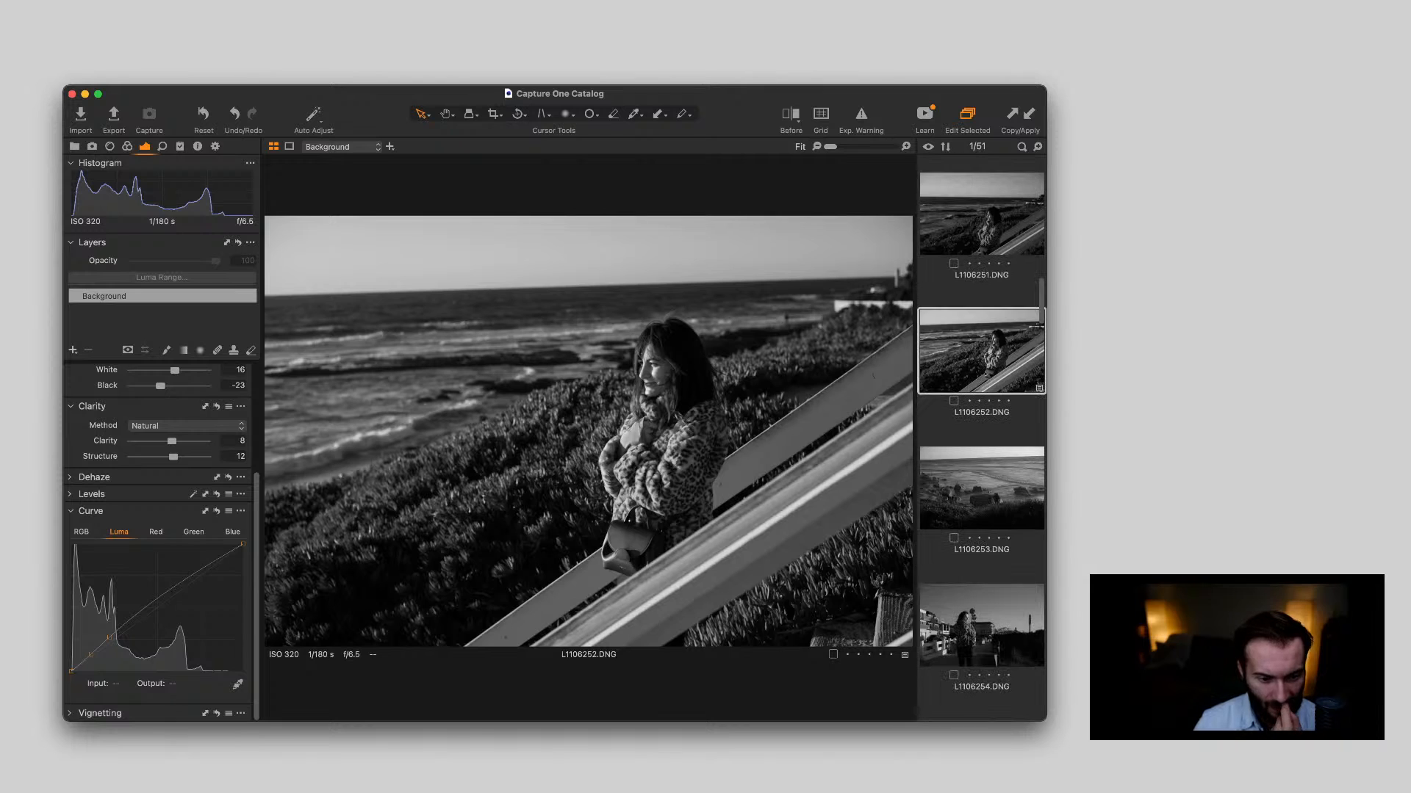
click(981, 488)
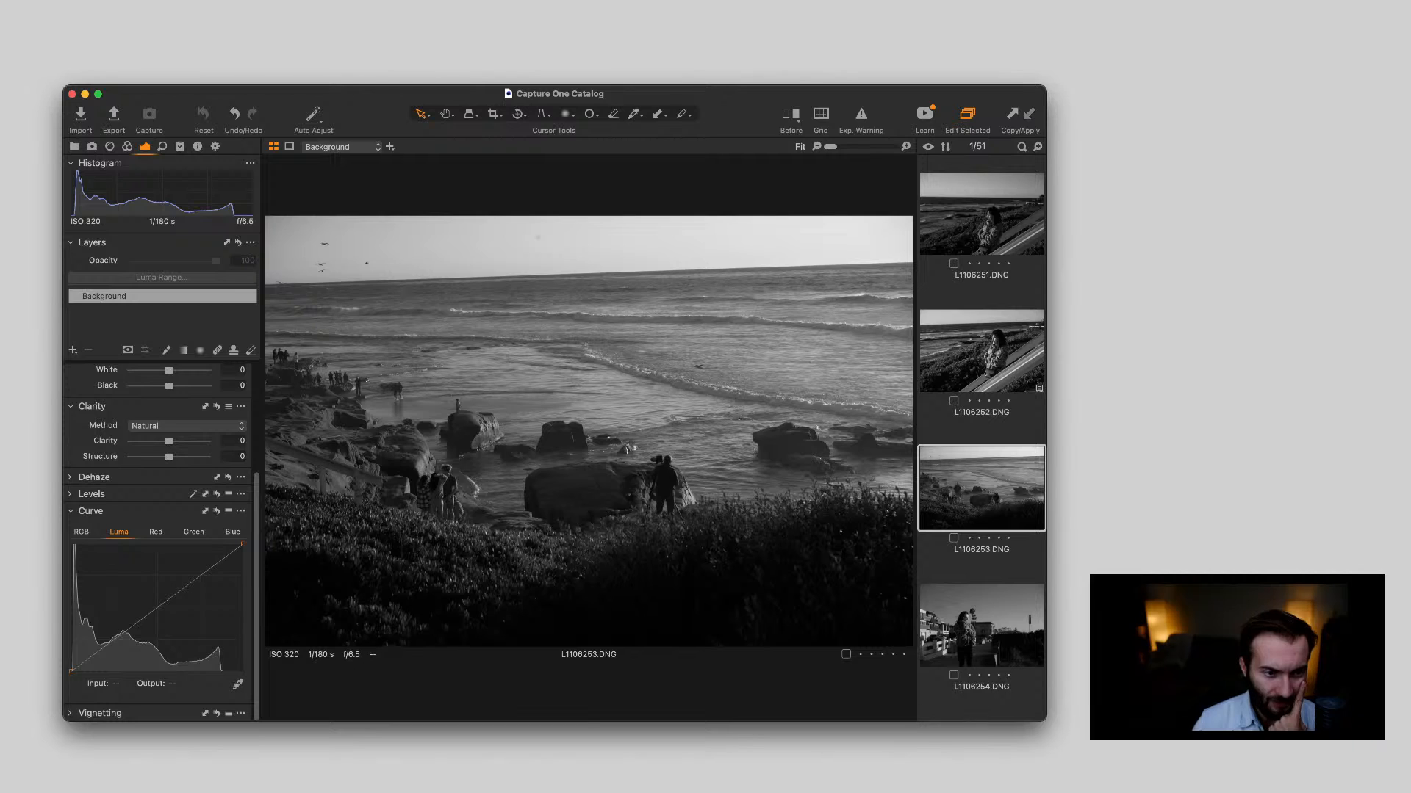
key(super+shift+v)
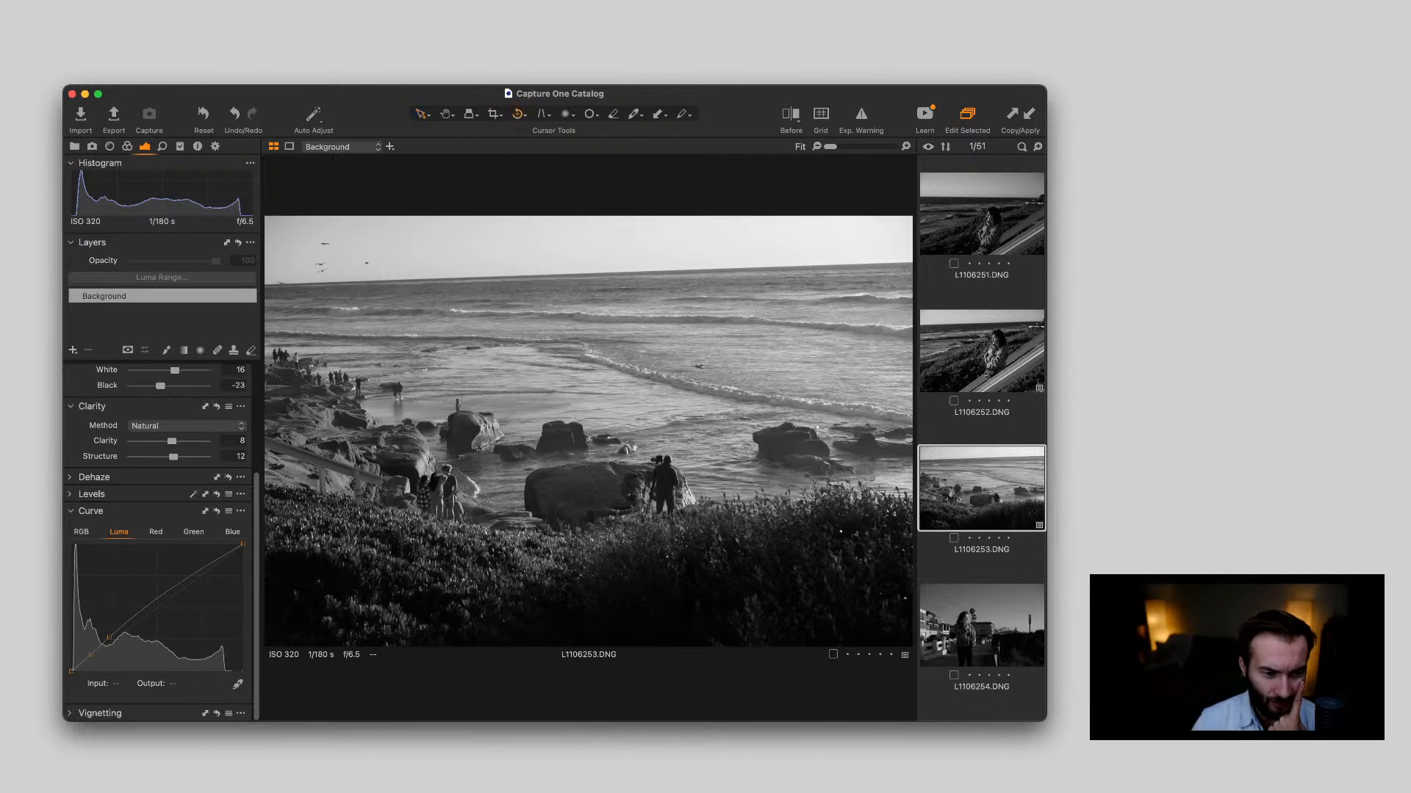
mouse_move(390, 279)
mouse_down()
mouse_move(825, 242)
mouse_move(911, 262)
mouse_up()
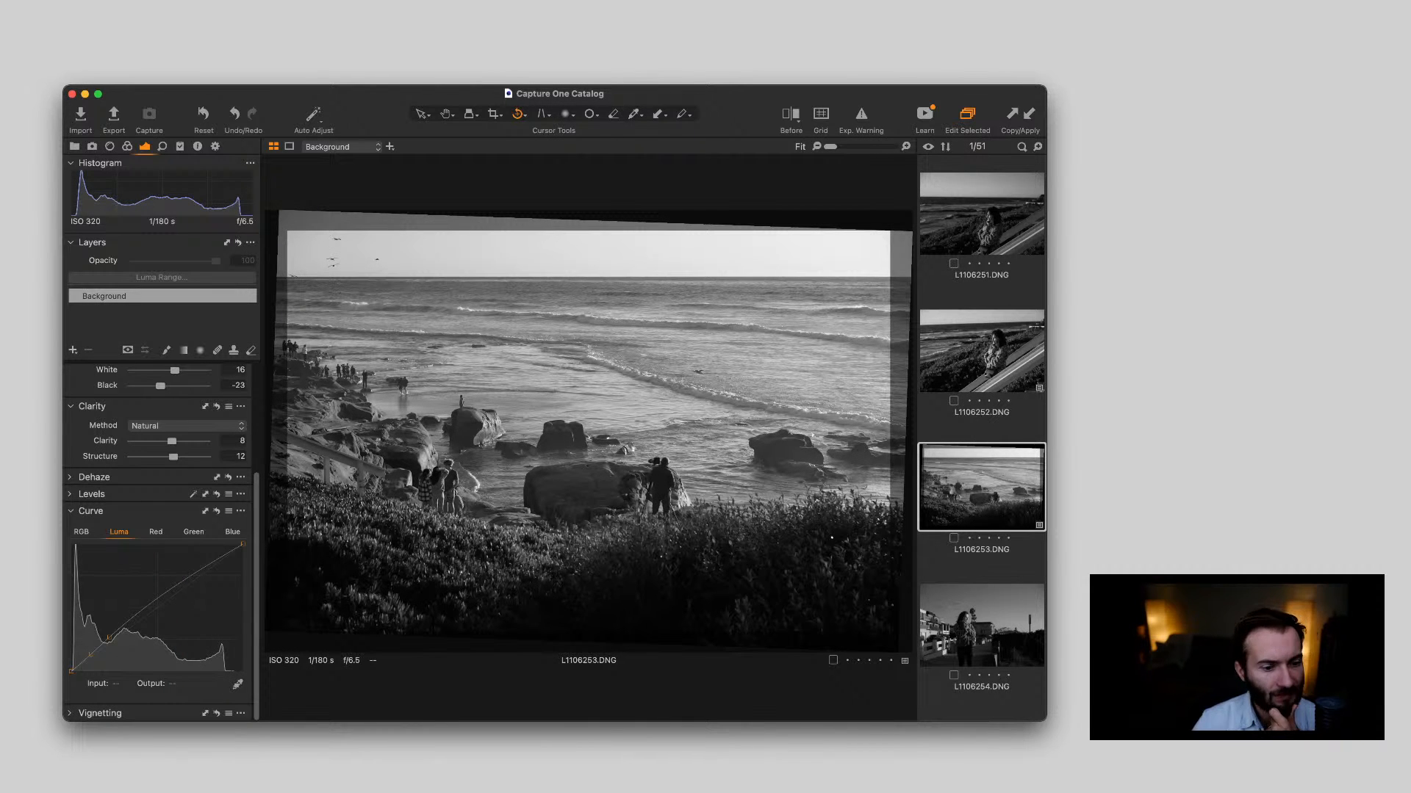
key(v)
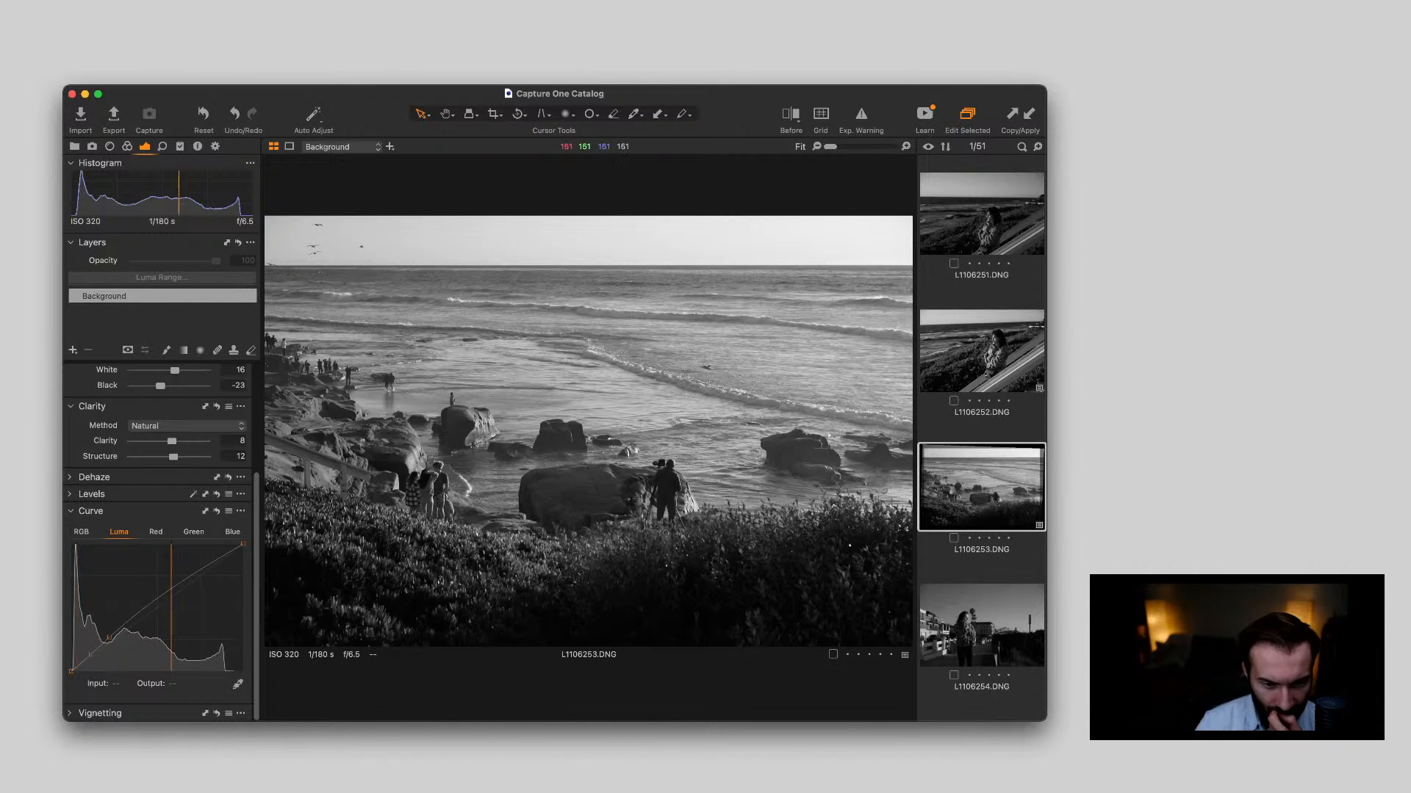
scroll(661, 454, up, 5)
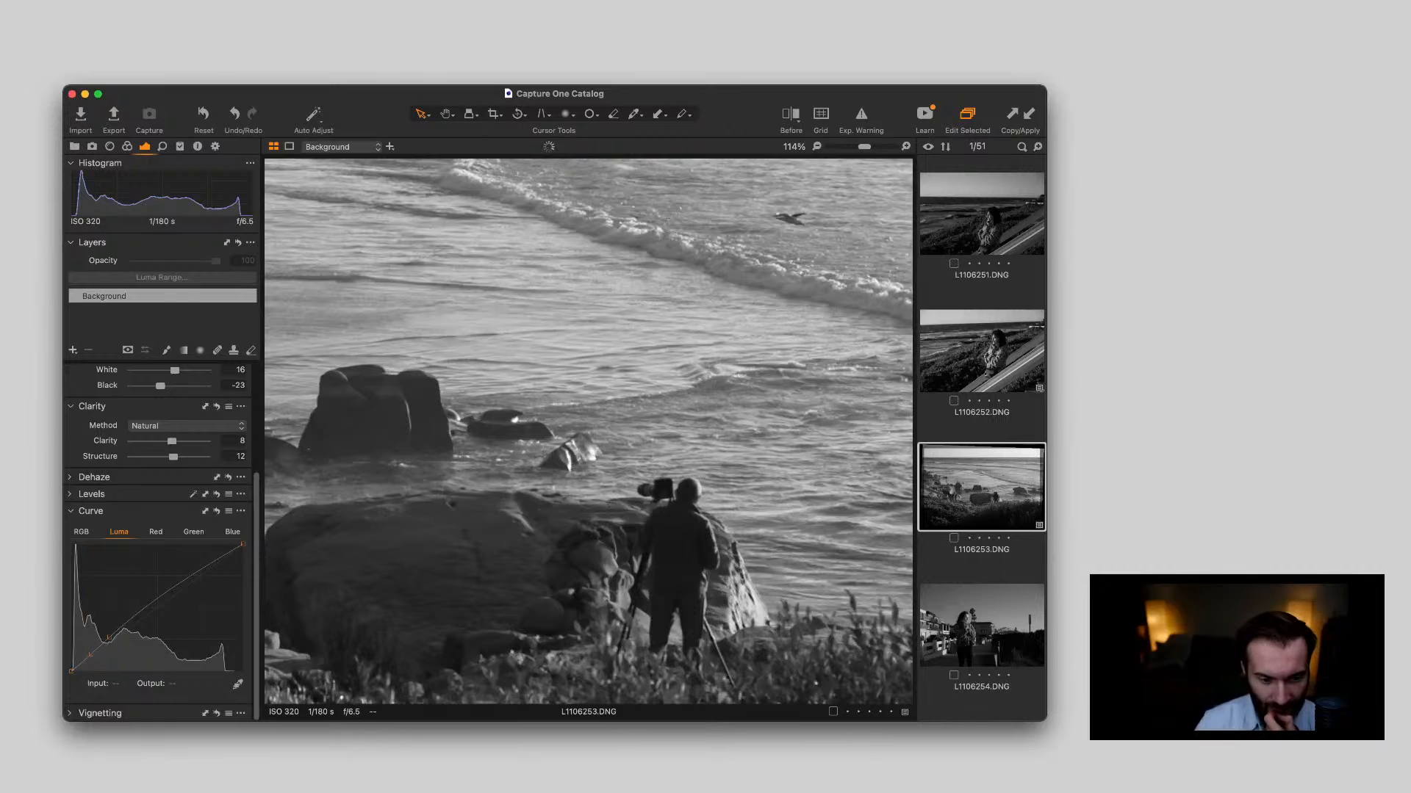
Apply the copied adjustments to L1106254.DNG and check the woman and her patterned coat up close
scroll(659, 450, down, 5)
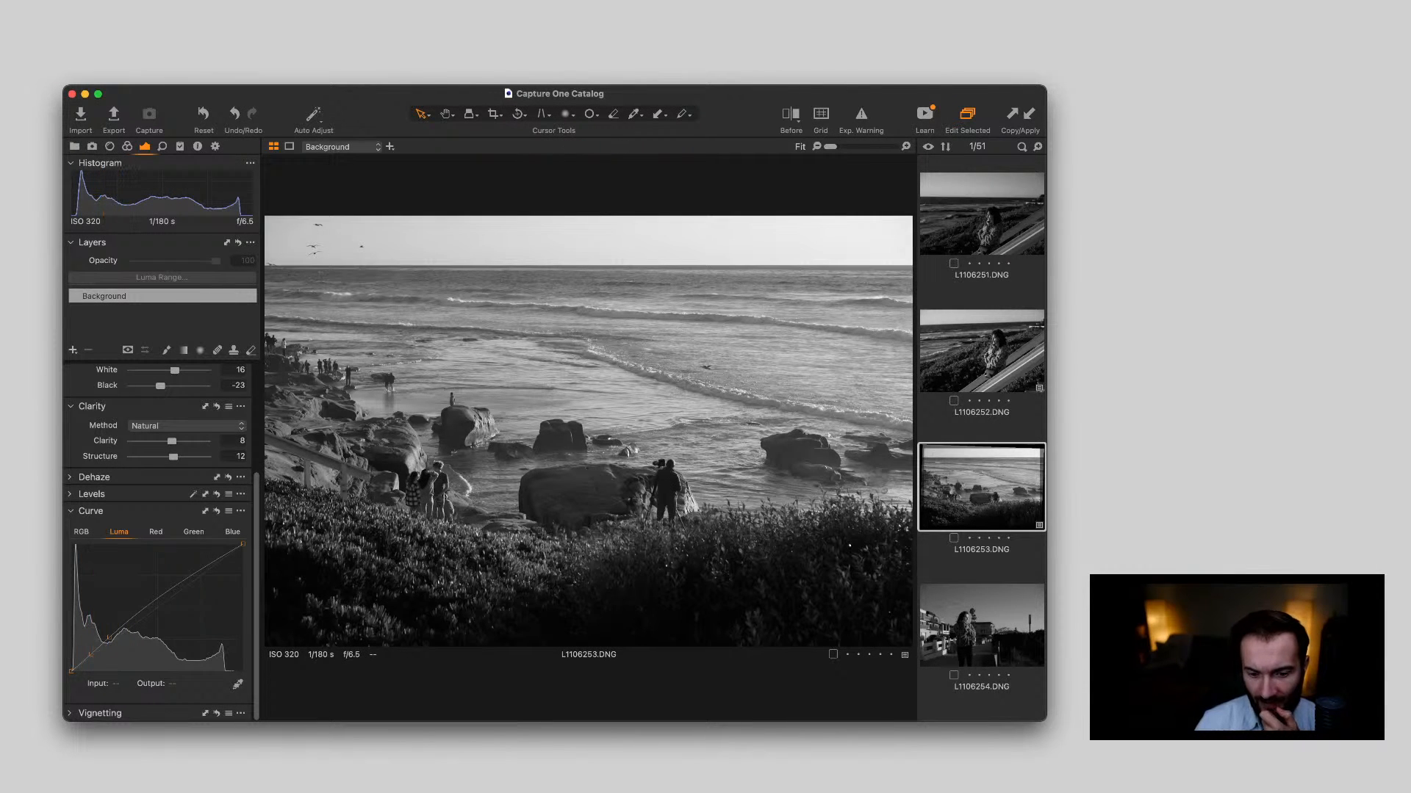
click(982, 625)
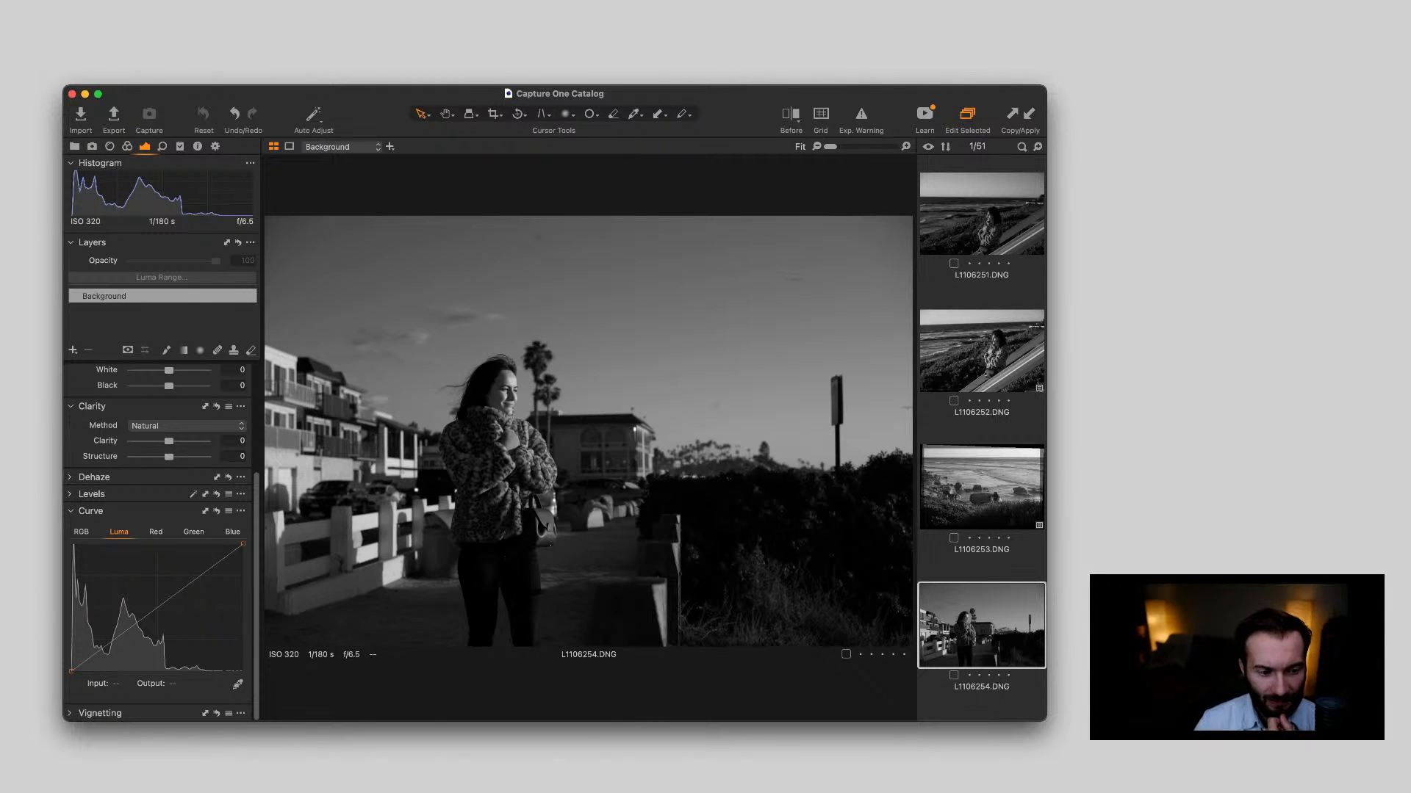
key(super+shift+v)
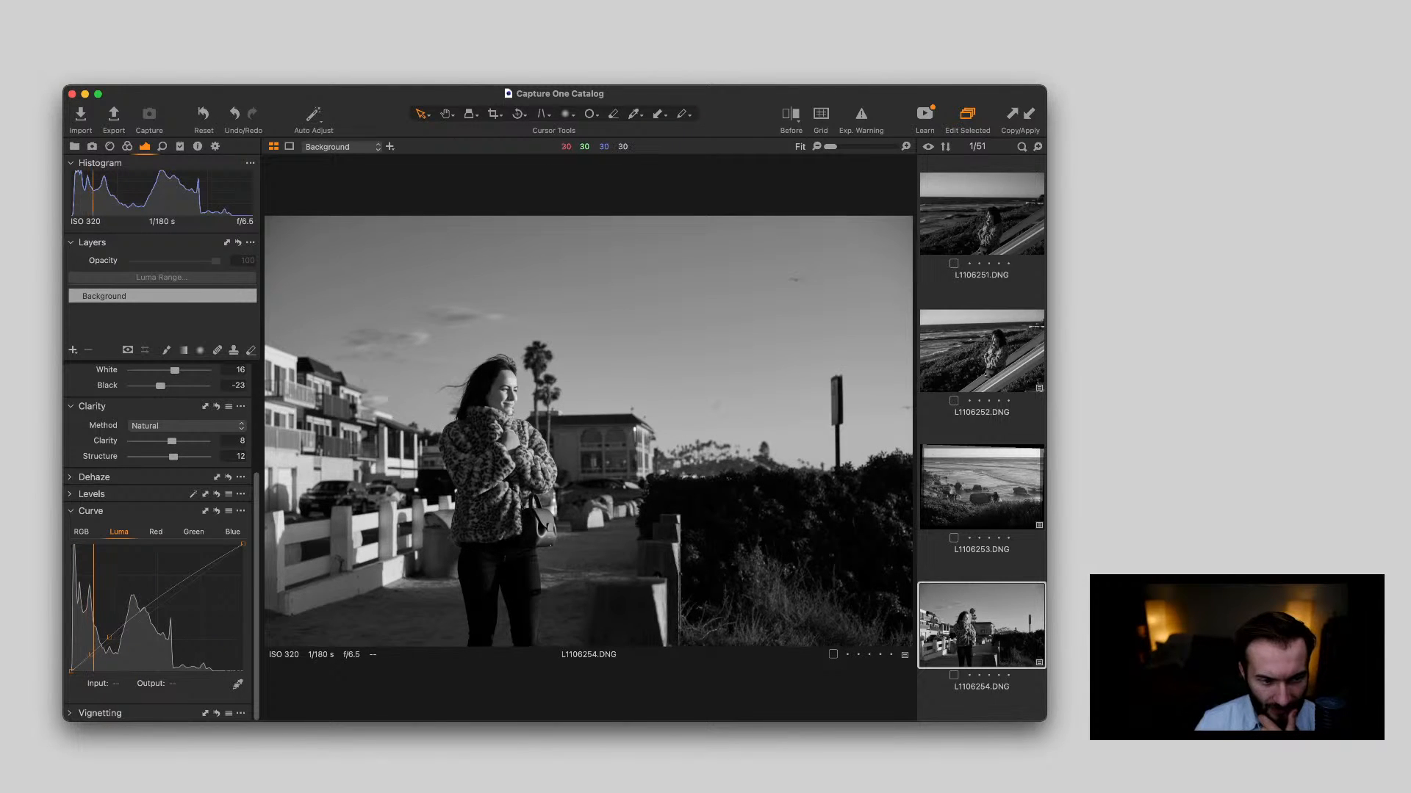
scroll(517, 468, up, 5)
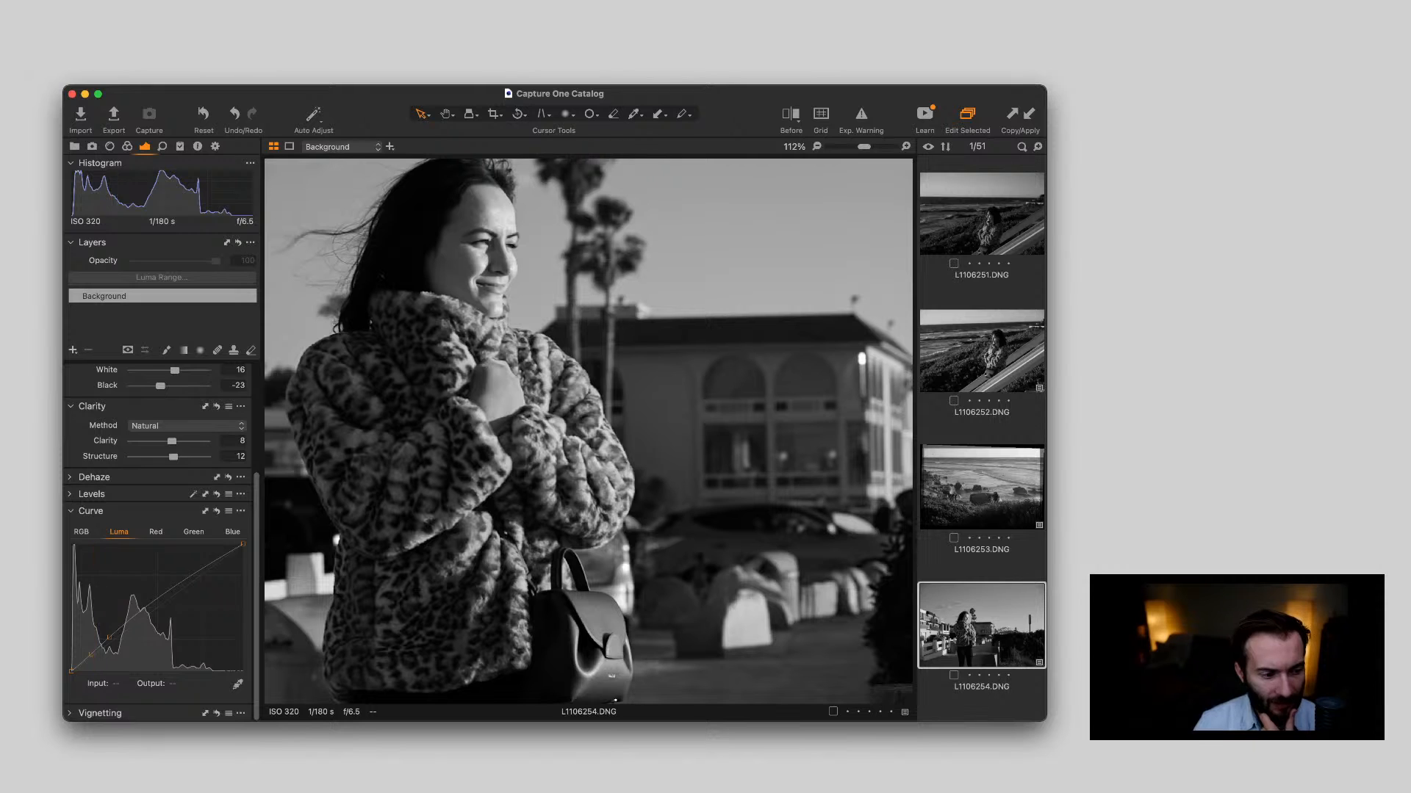
Lower the exposure of L1106254.DNG to -0.31 and check the woman up close
scroll(161, 544, up, 4)
drag(169, 408, 166, 407)
scroll(544, 455, down, 5)
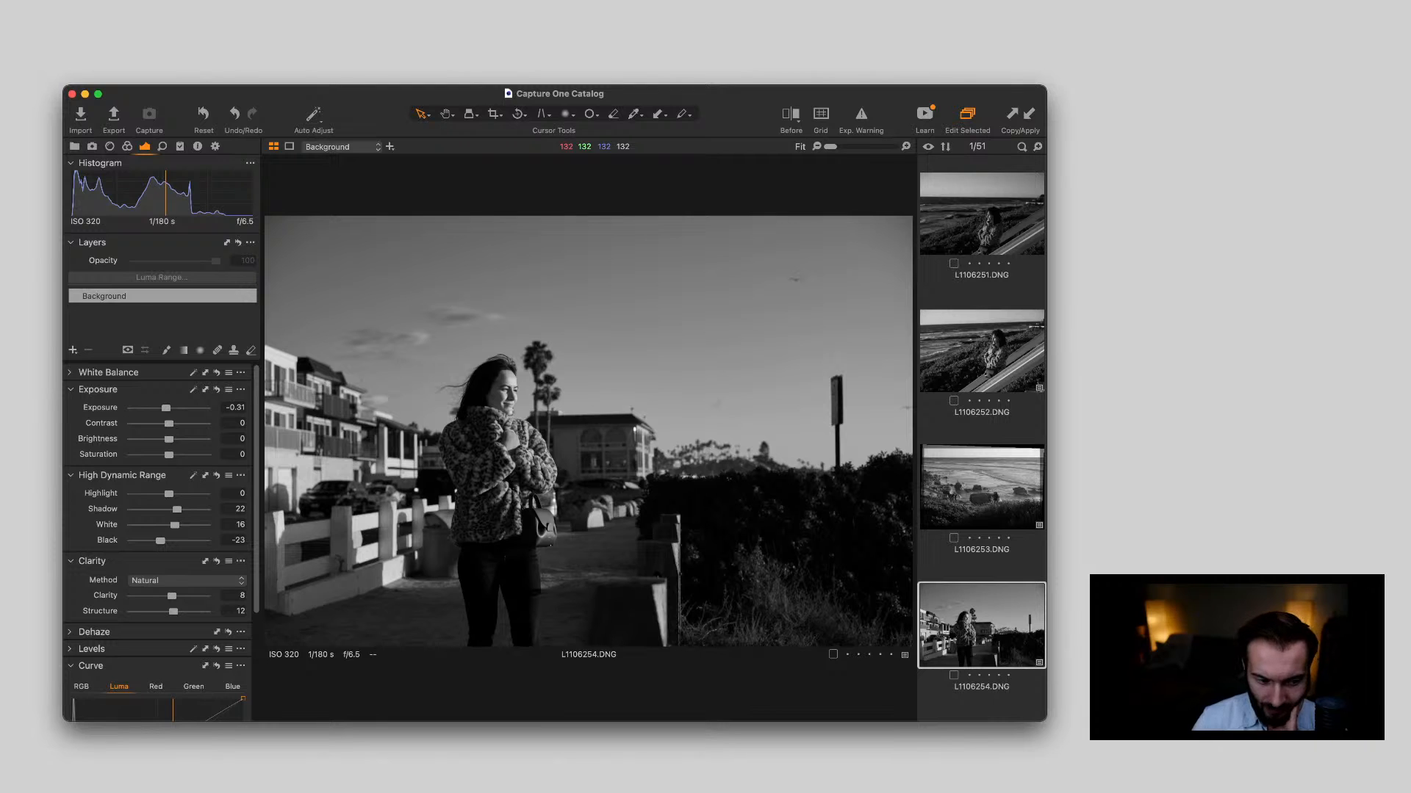
scroll(481, 482, up, 5)
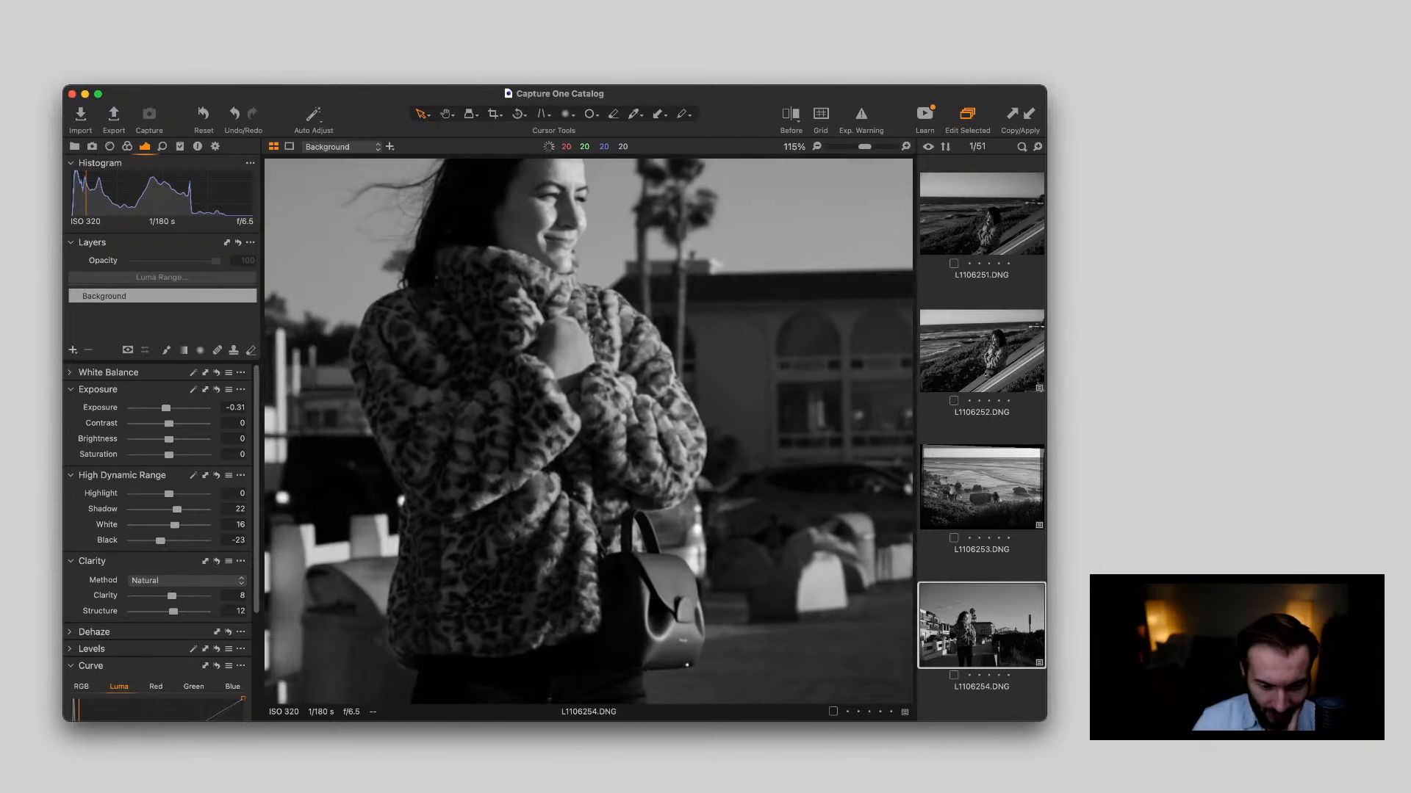
scroll(481, 483, down, 5)
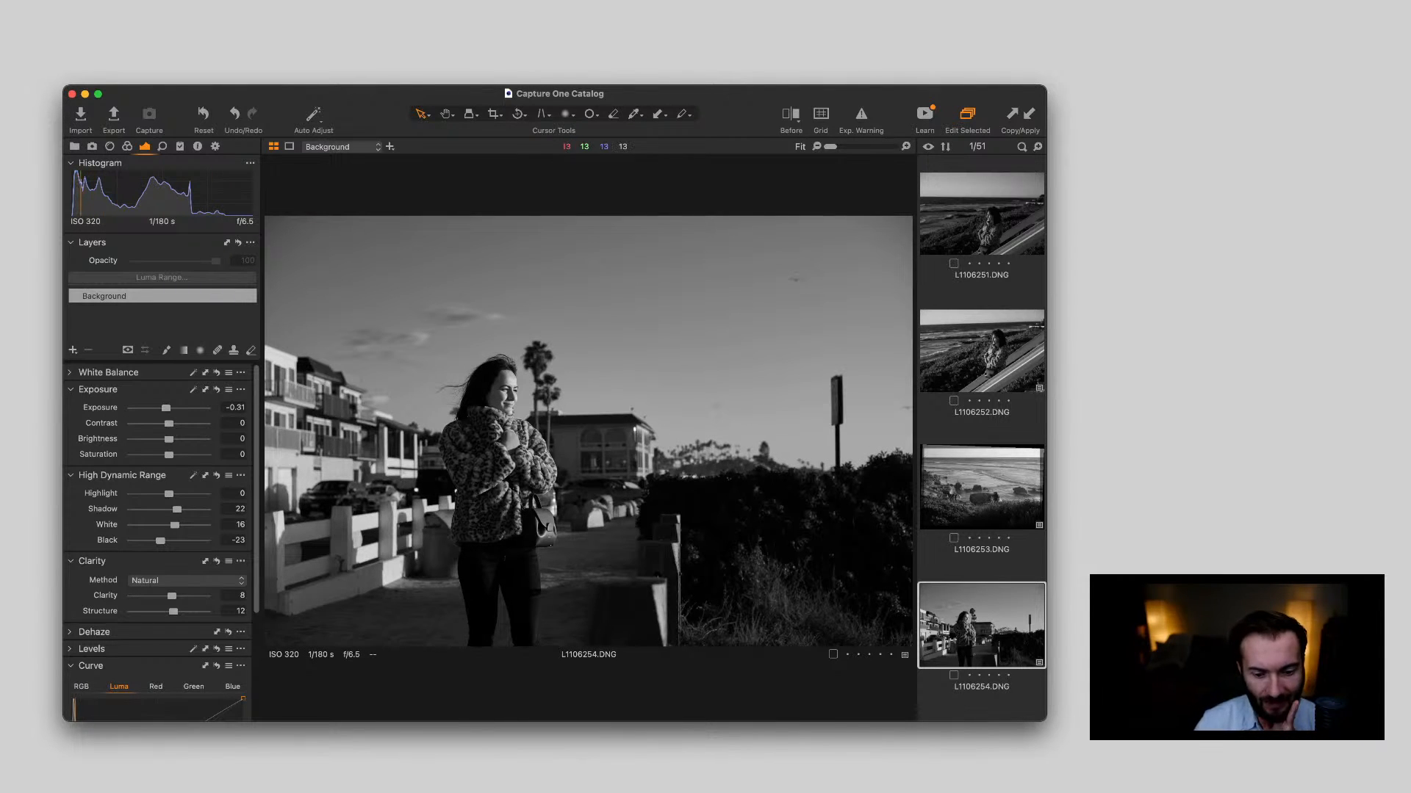
Compare L1106255.DNG with L1106254.DNG, then apply the copied adjustments to L1106255.DNG and set its exposure to -0.2
key(Right)
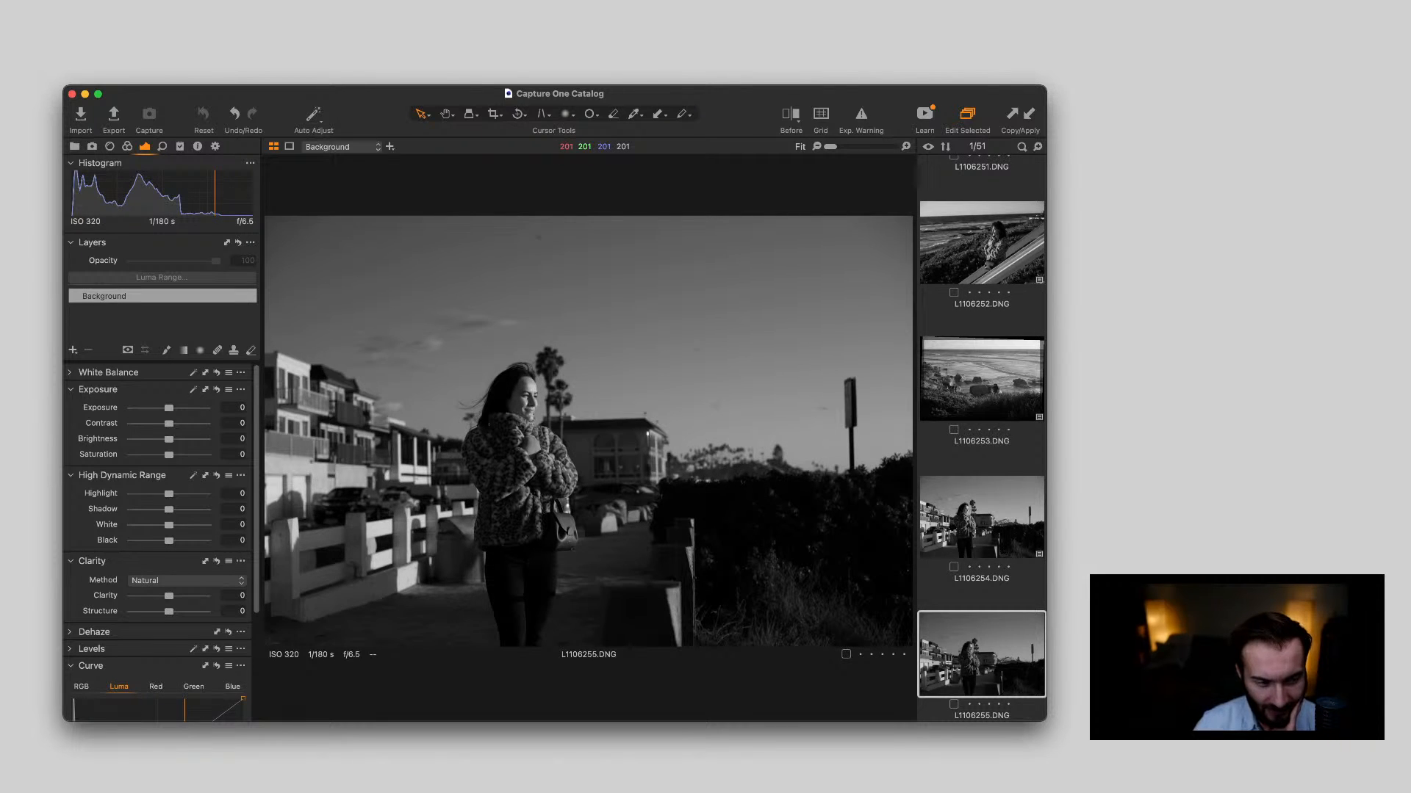
key(Left)
key(Right)
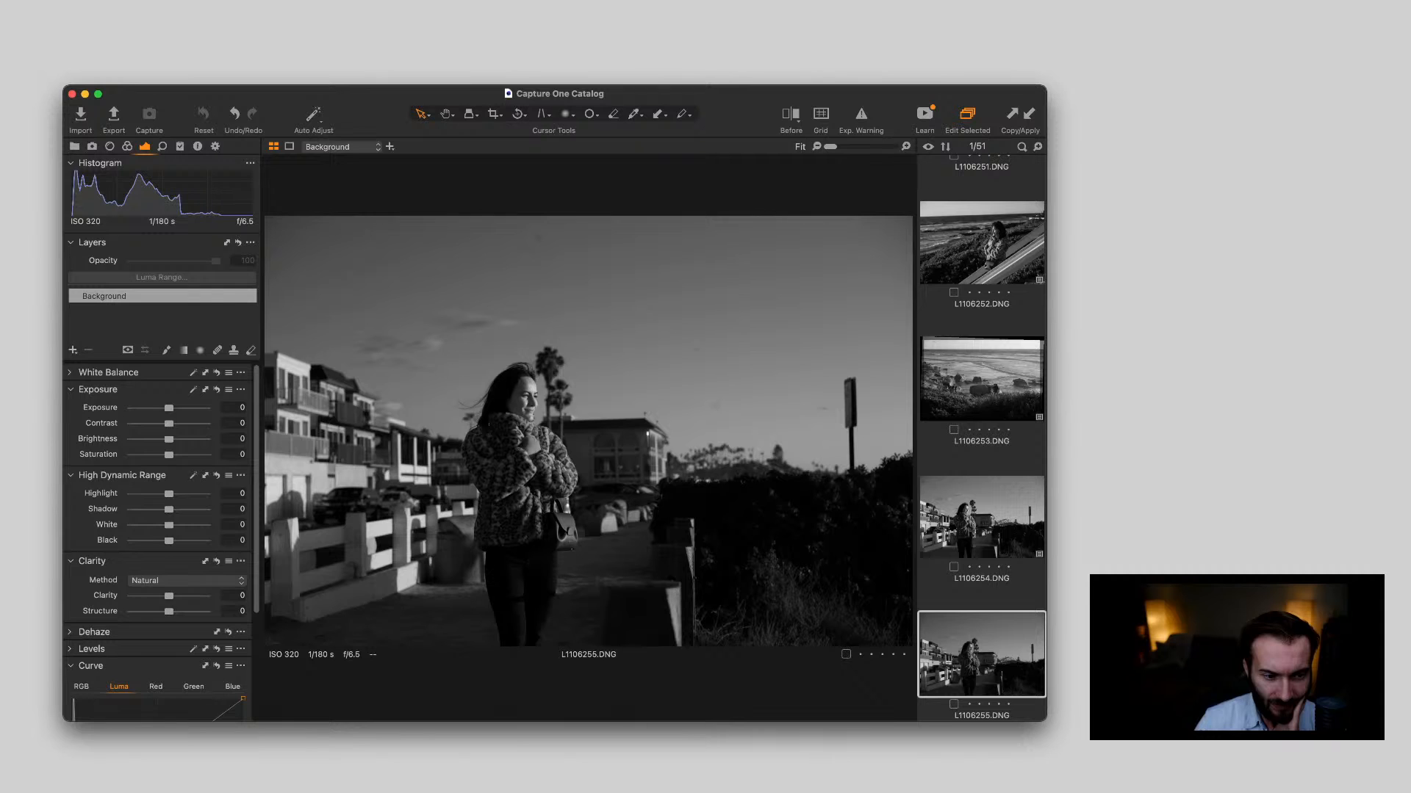
key(super+shift+v)
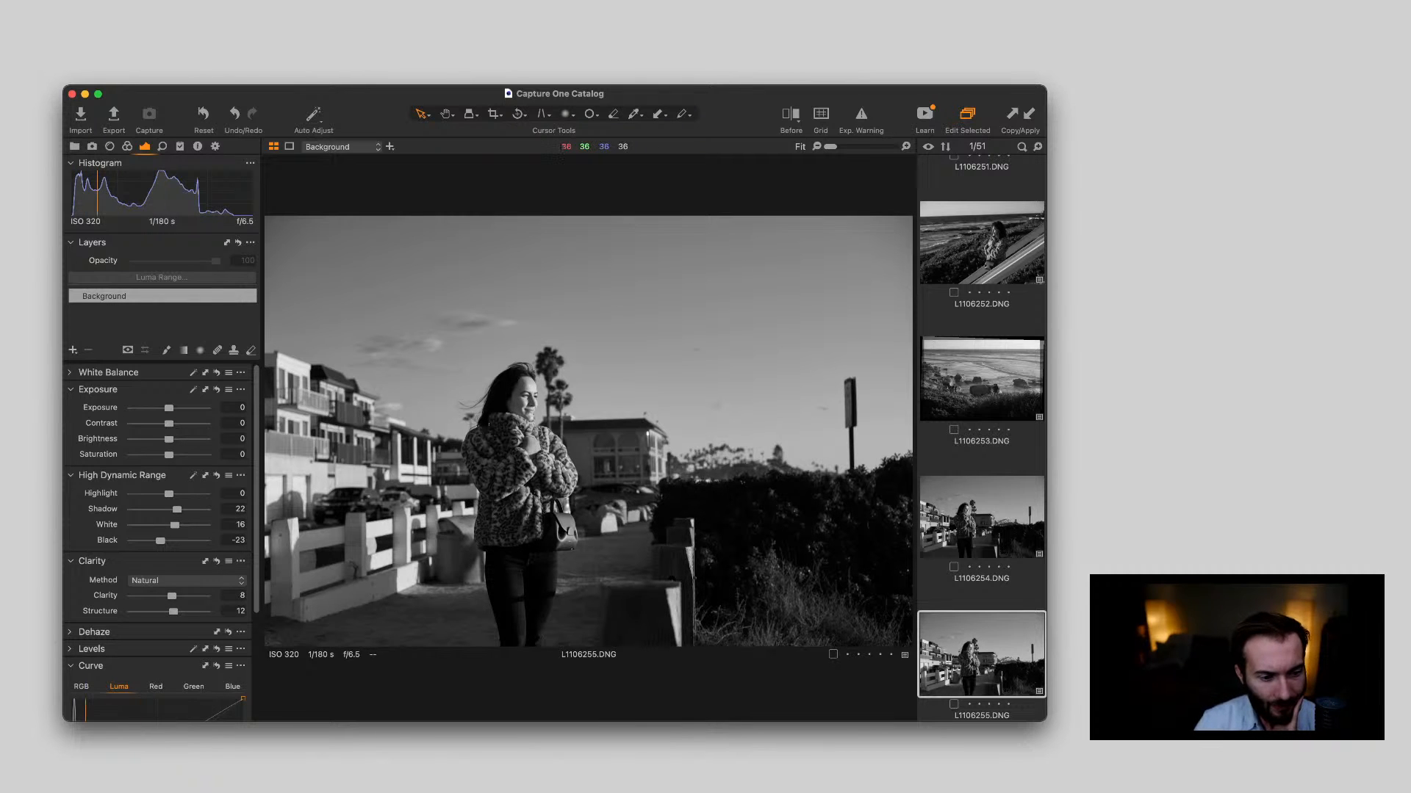
drag(169, 408, 167, 408)
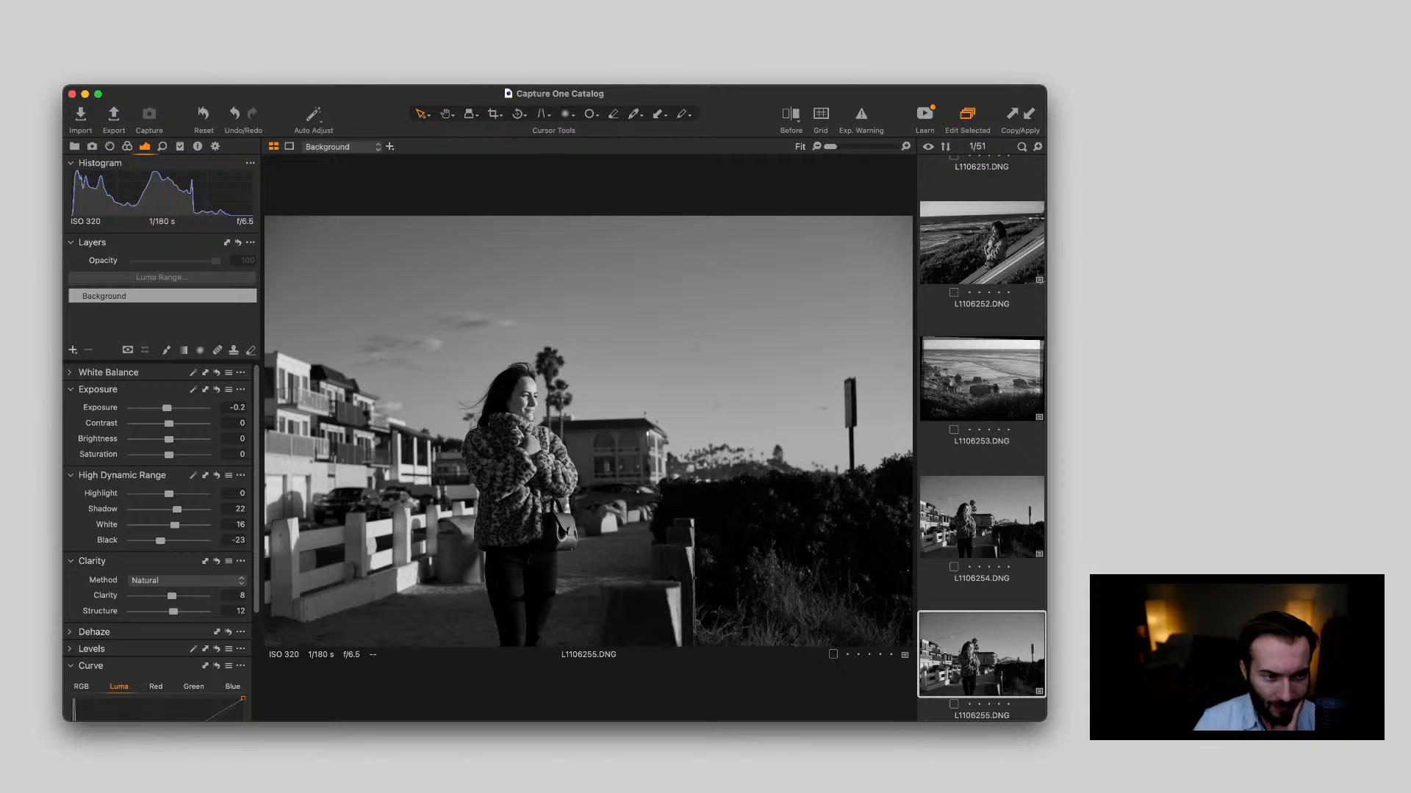
Straighten L1106255.DNG along a vertical guide beside the woman and check her coat and handbag up close
key(r)
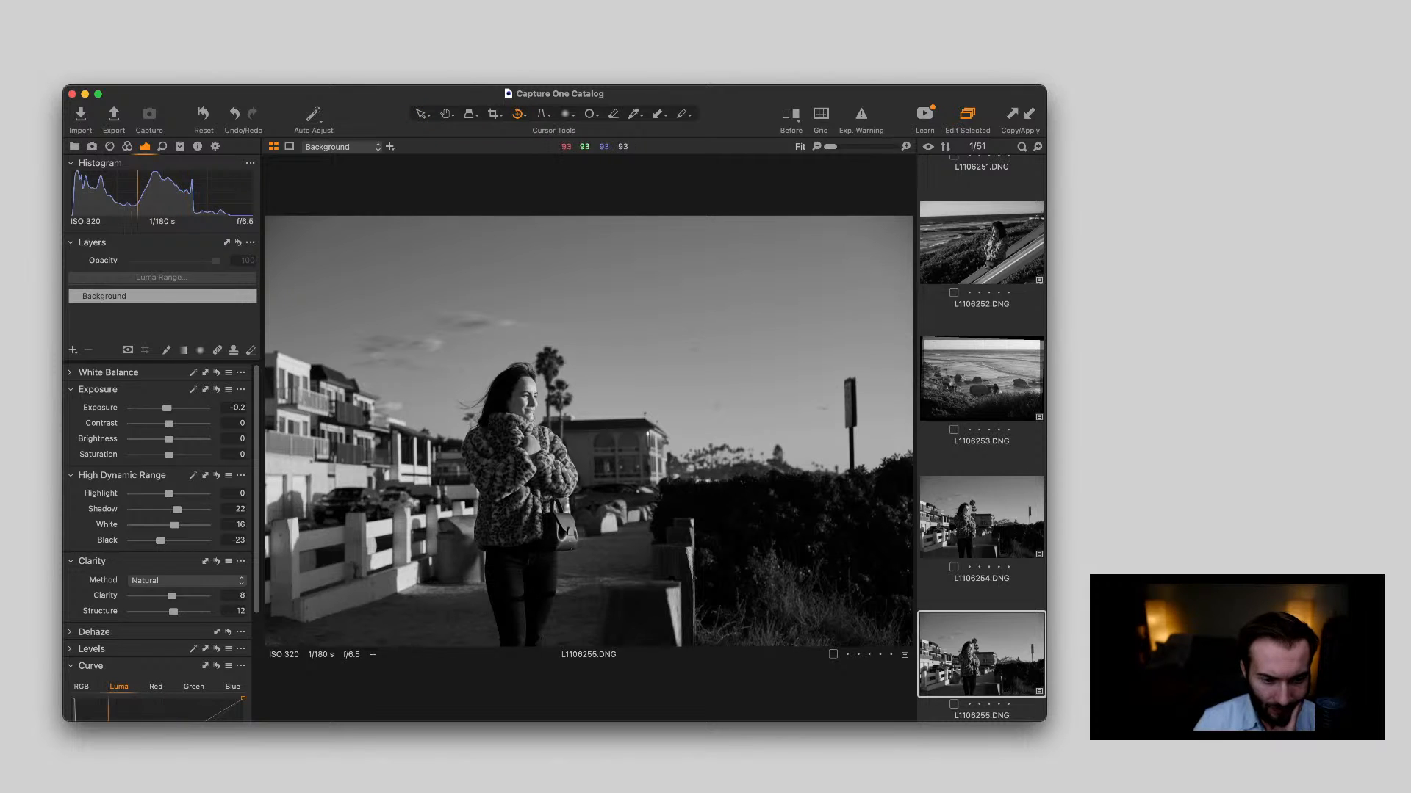
drag(592, 437, 595, 609)
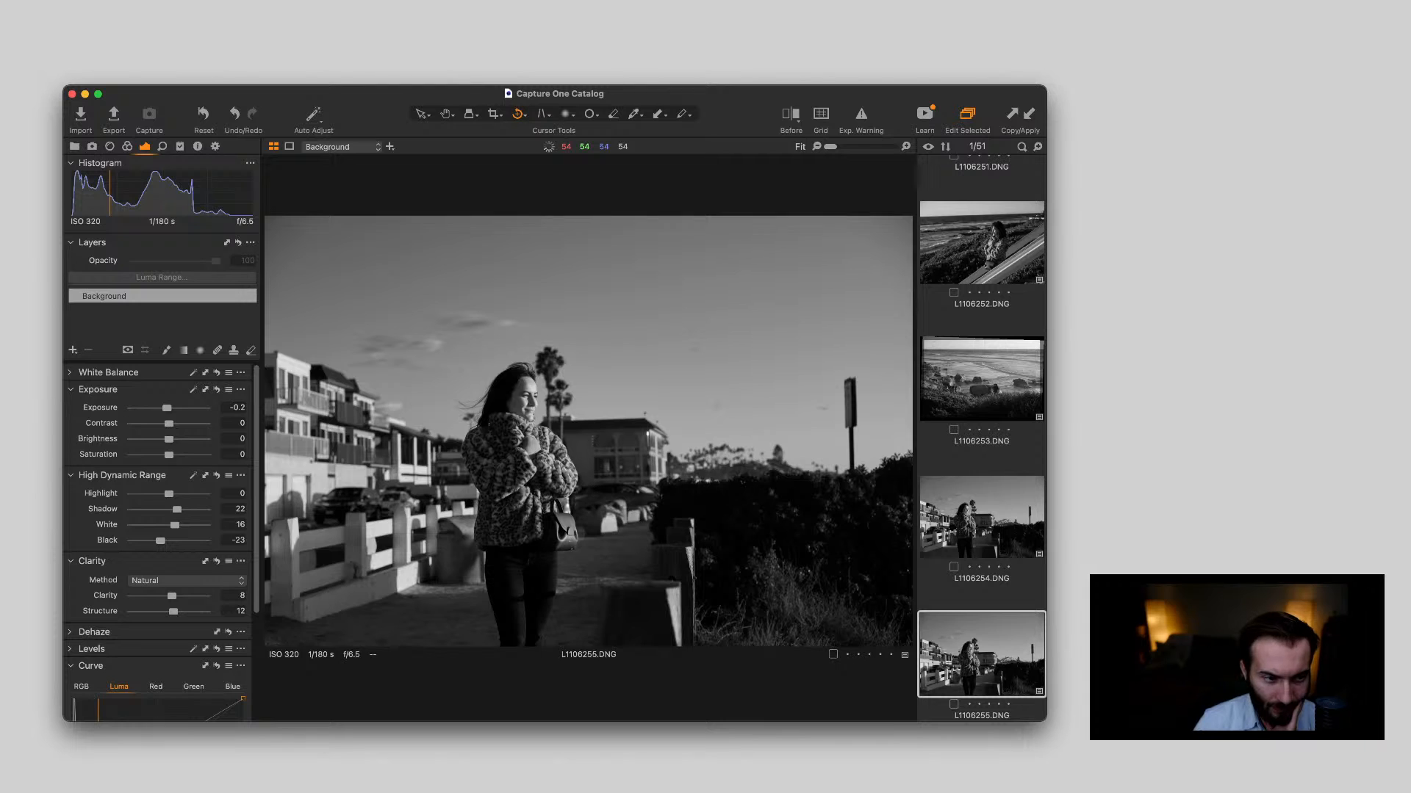
key(v)
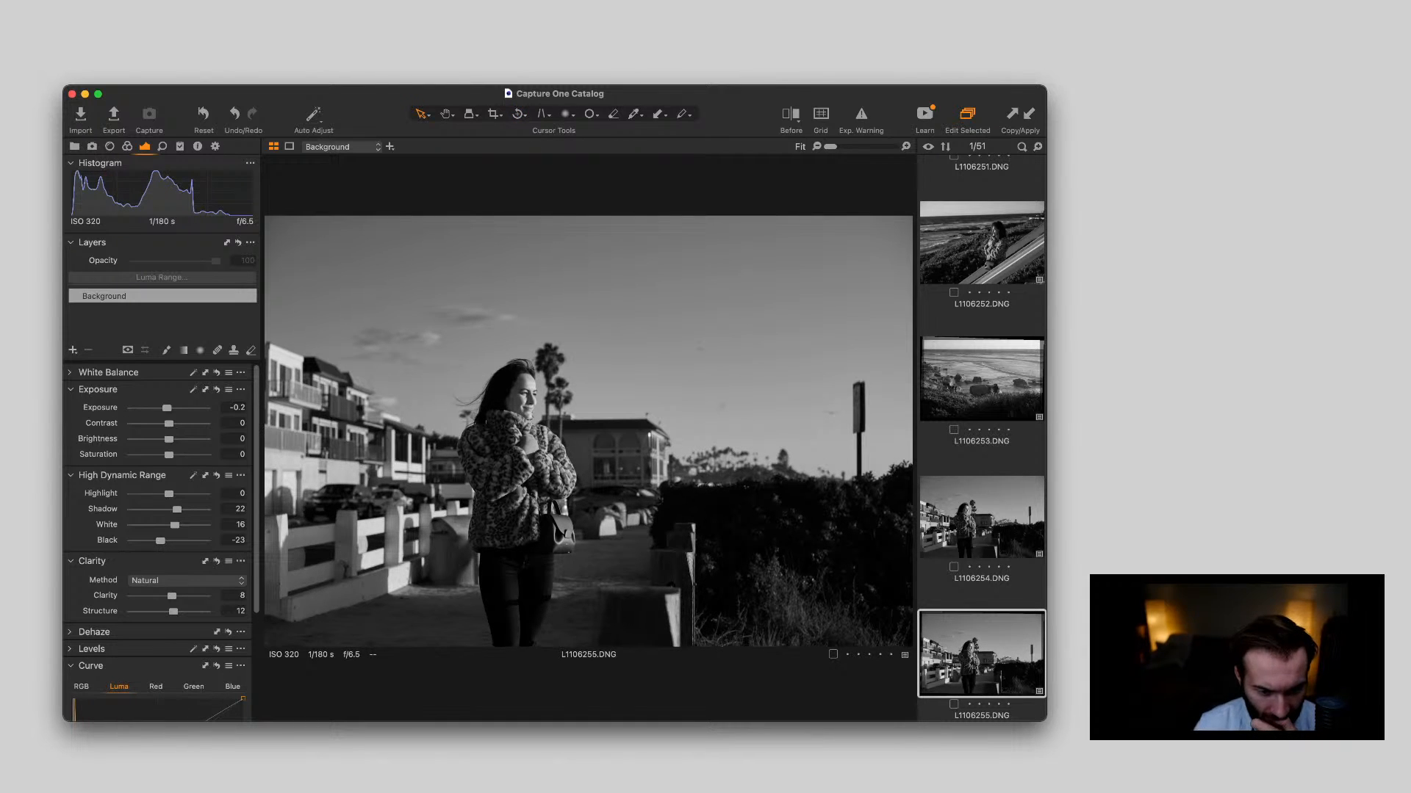
scroll(539, 481, up, 5)
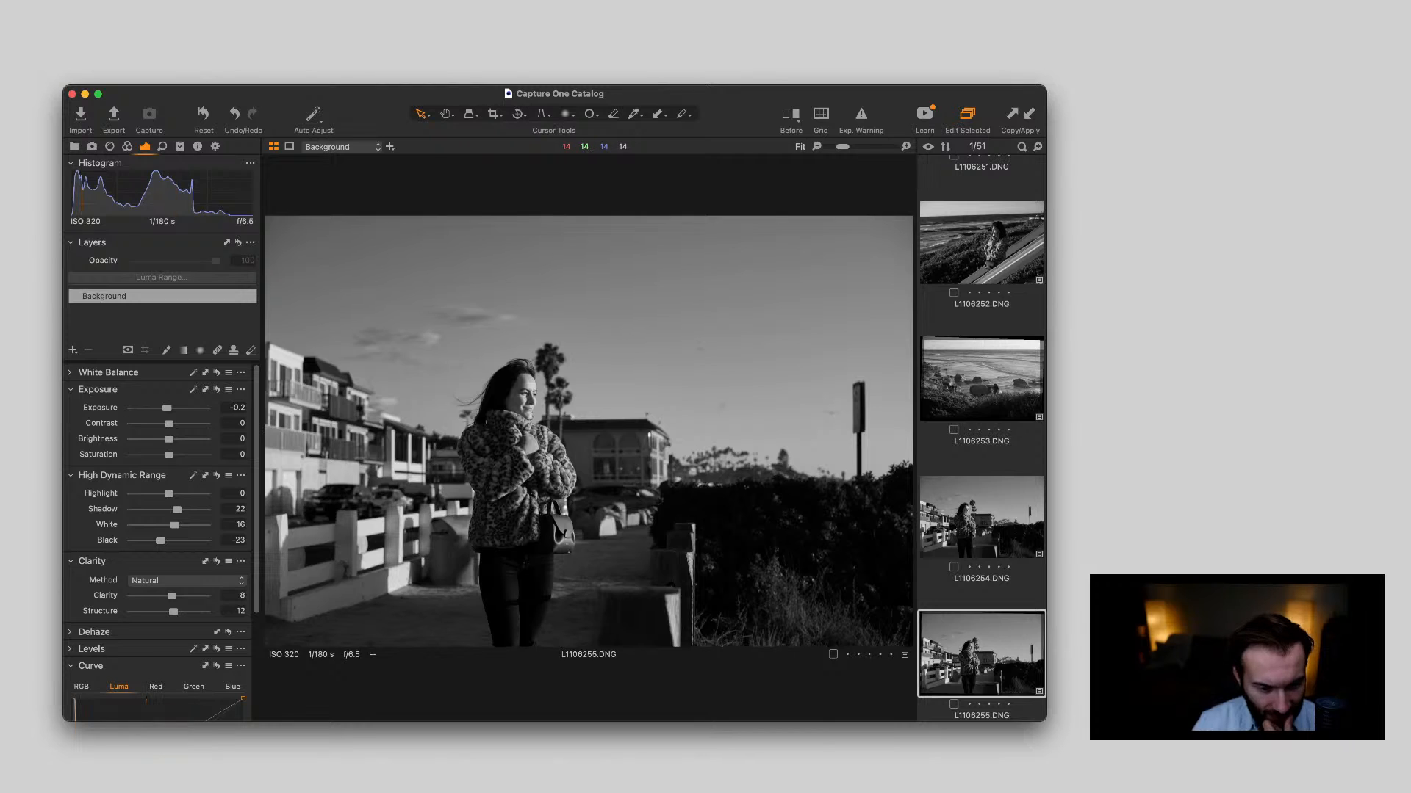
scroll(542, 480, down, 5)
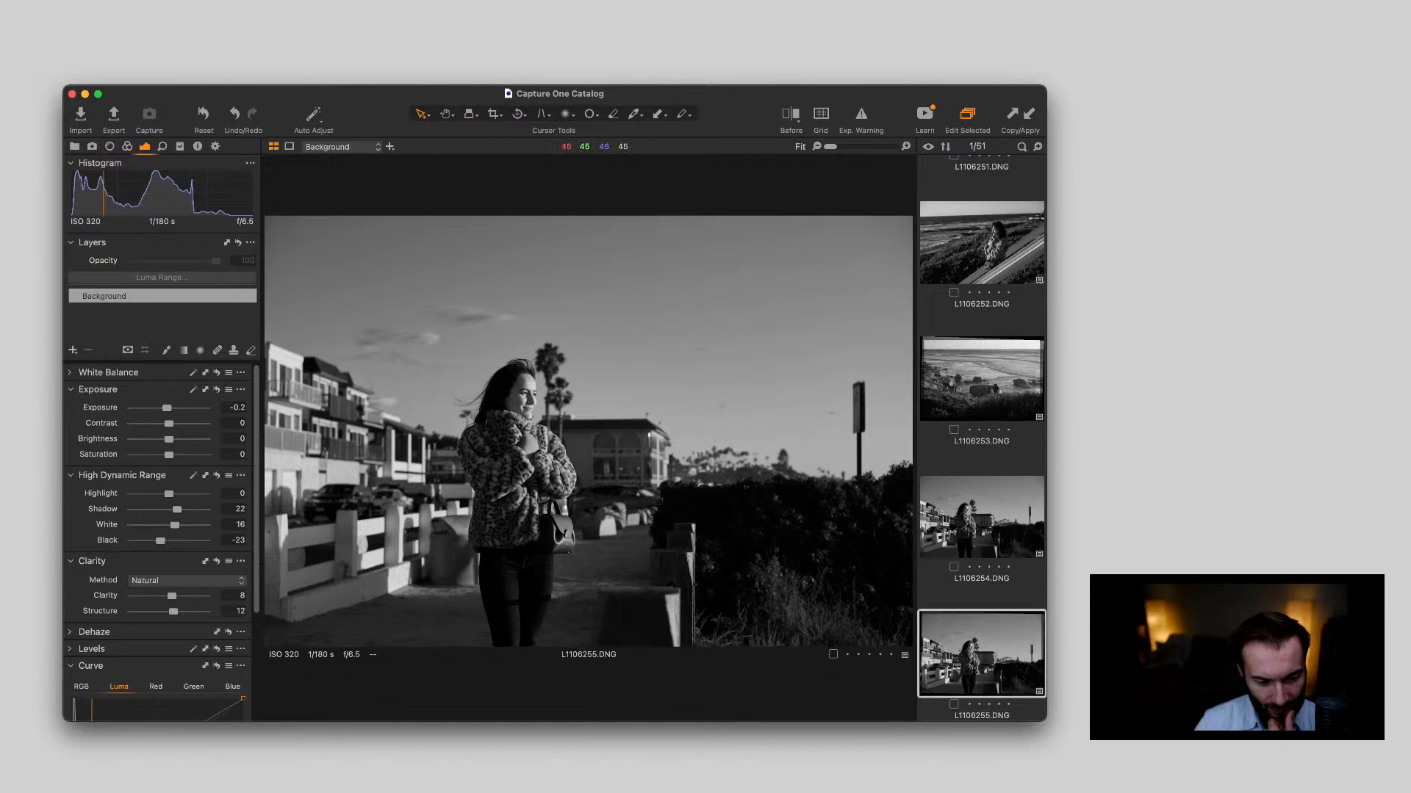
scroll(574, 506, up, 5)
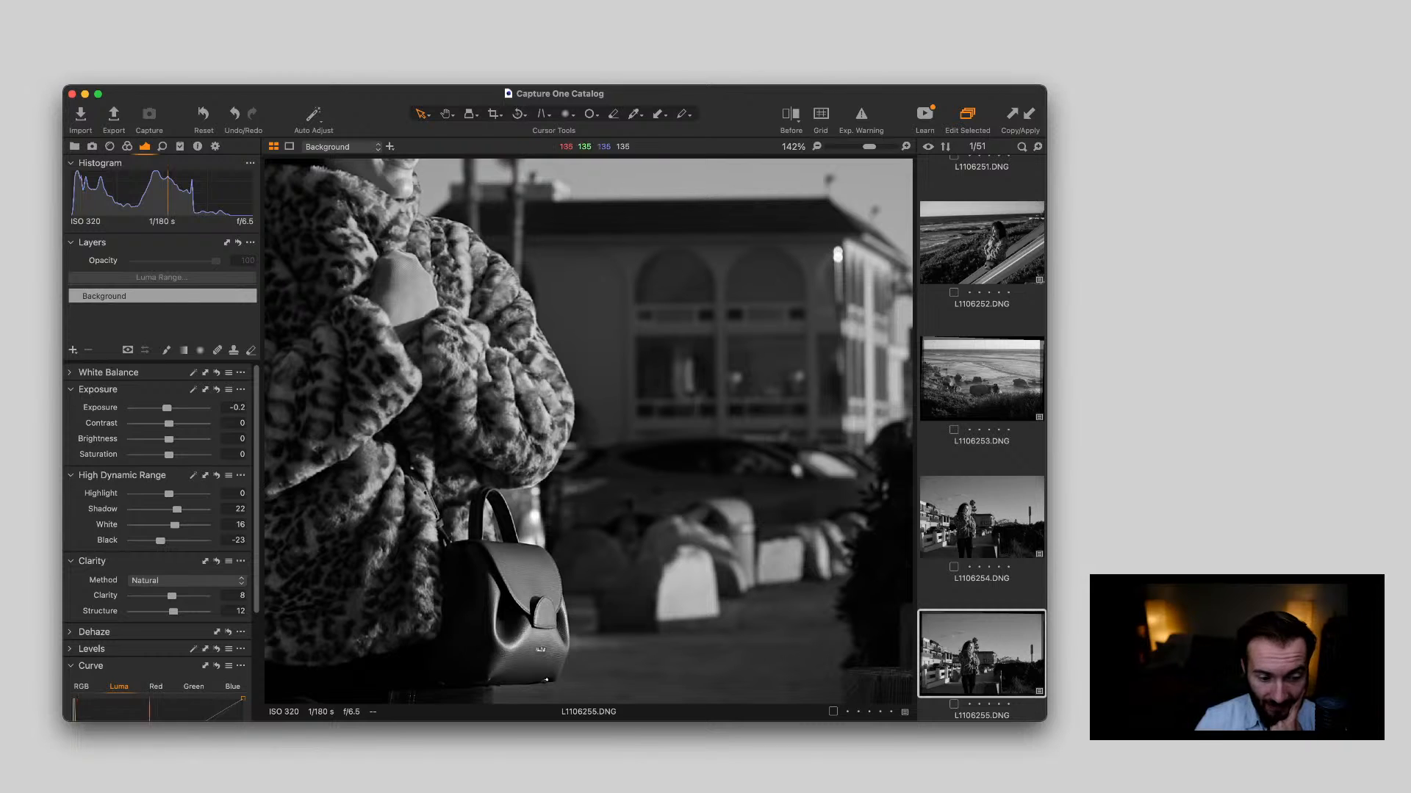
scroll(574, 506, down, 5)
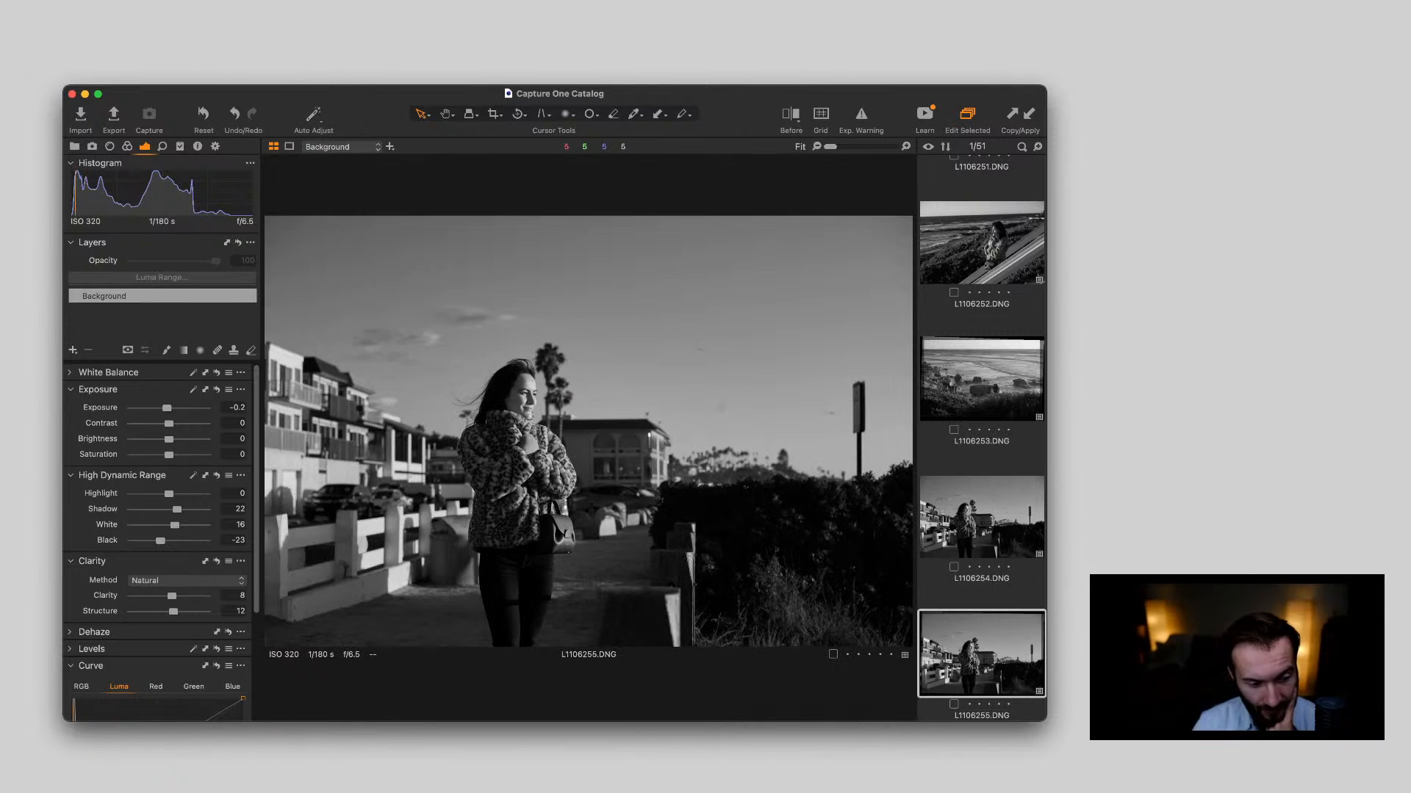
Raise the shadow point of the Luma curve slightly on L1106255.DNG and check the woman up close
scroll(158, 543, down, 3)
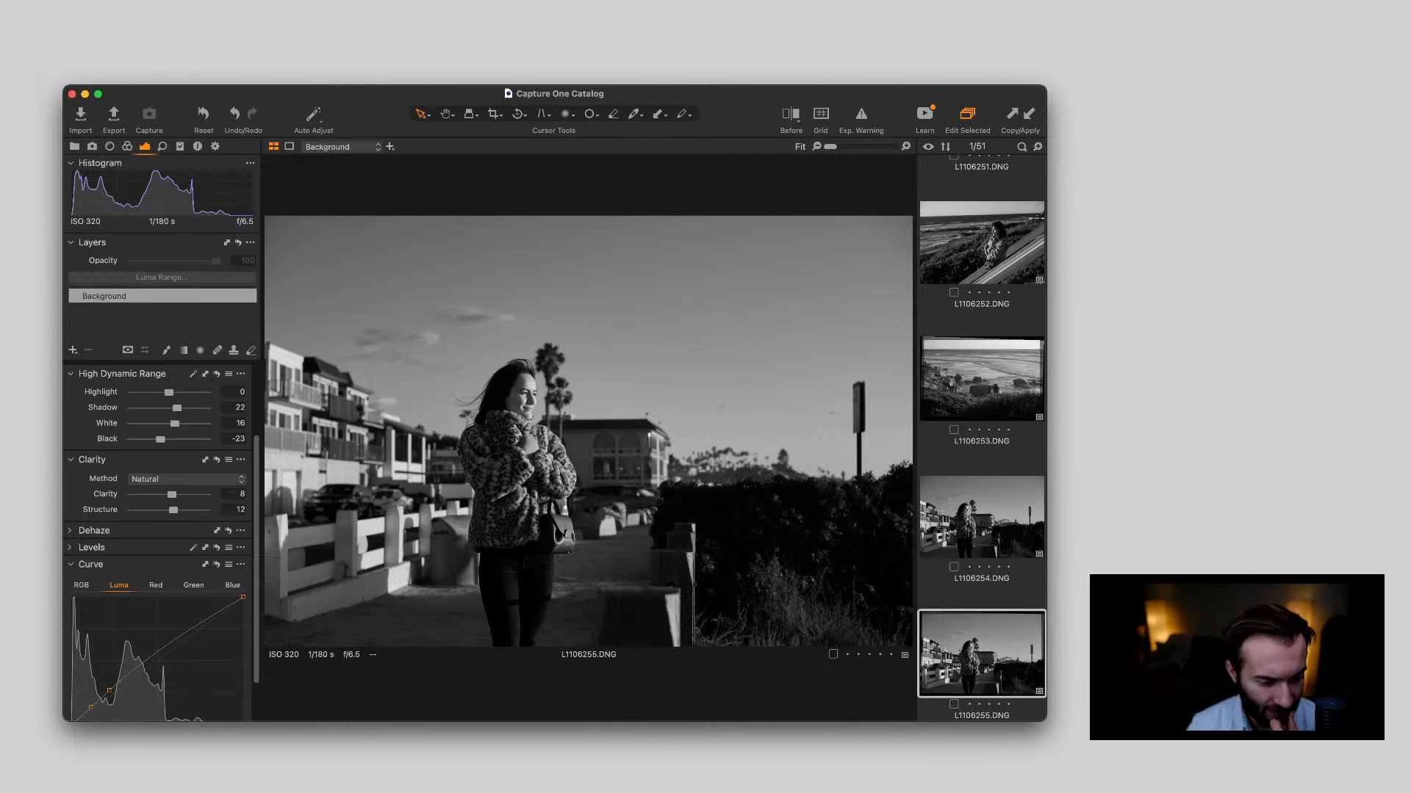
scroll(90, 662, down, 1)
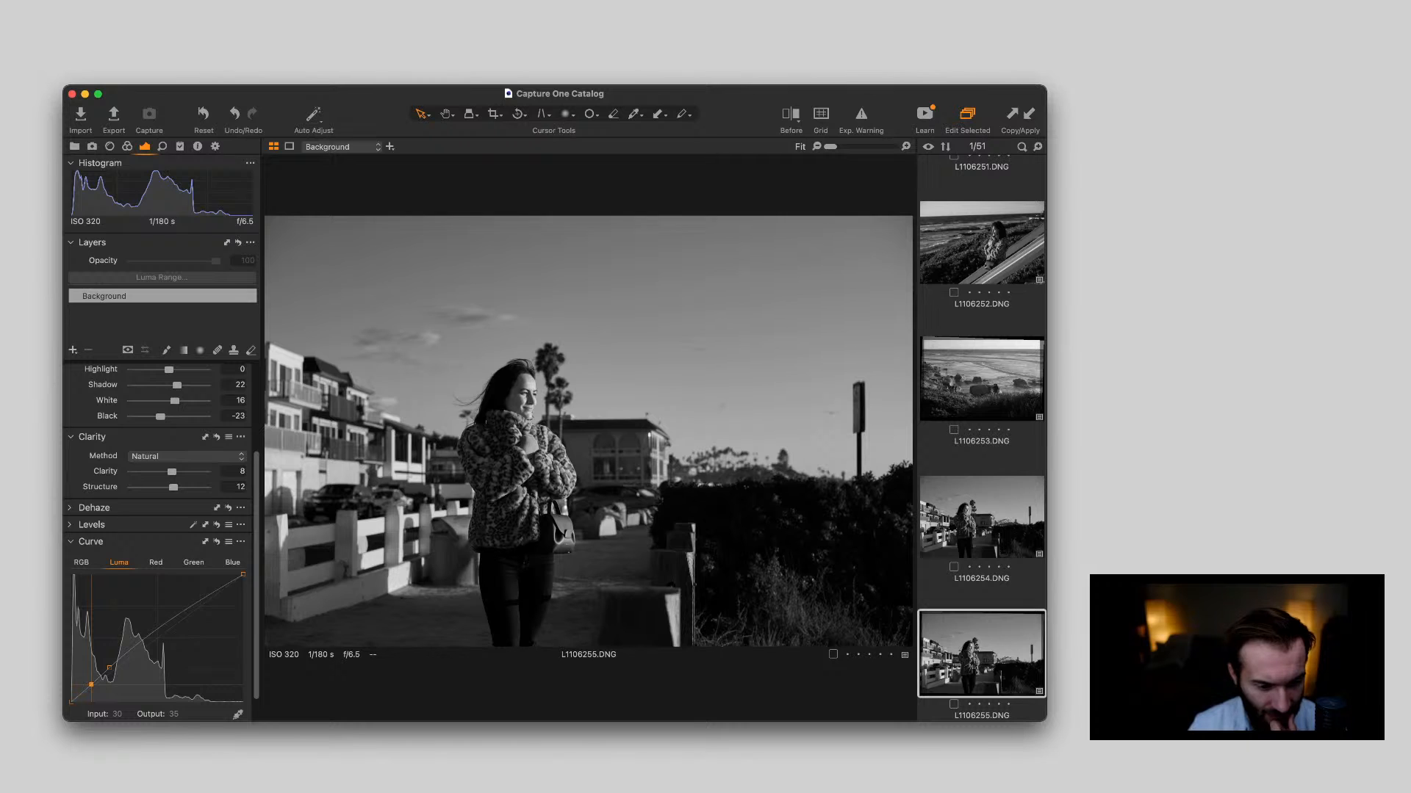
mouse_move(91, 684)
mouse_down()
mouse_move(121, 656)
mouse_move(91, 683)
mouse_up()
click(91, 682)
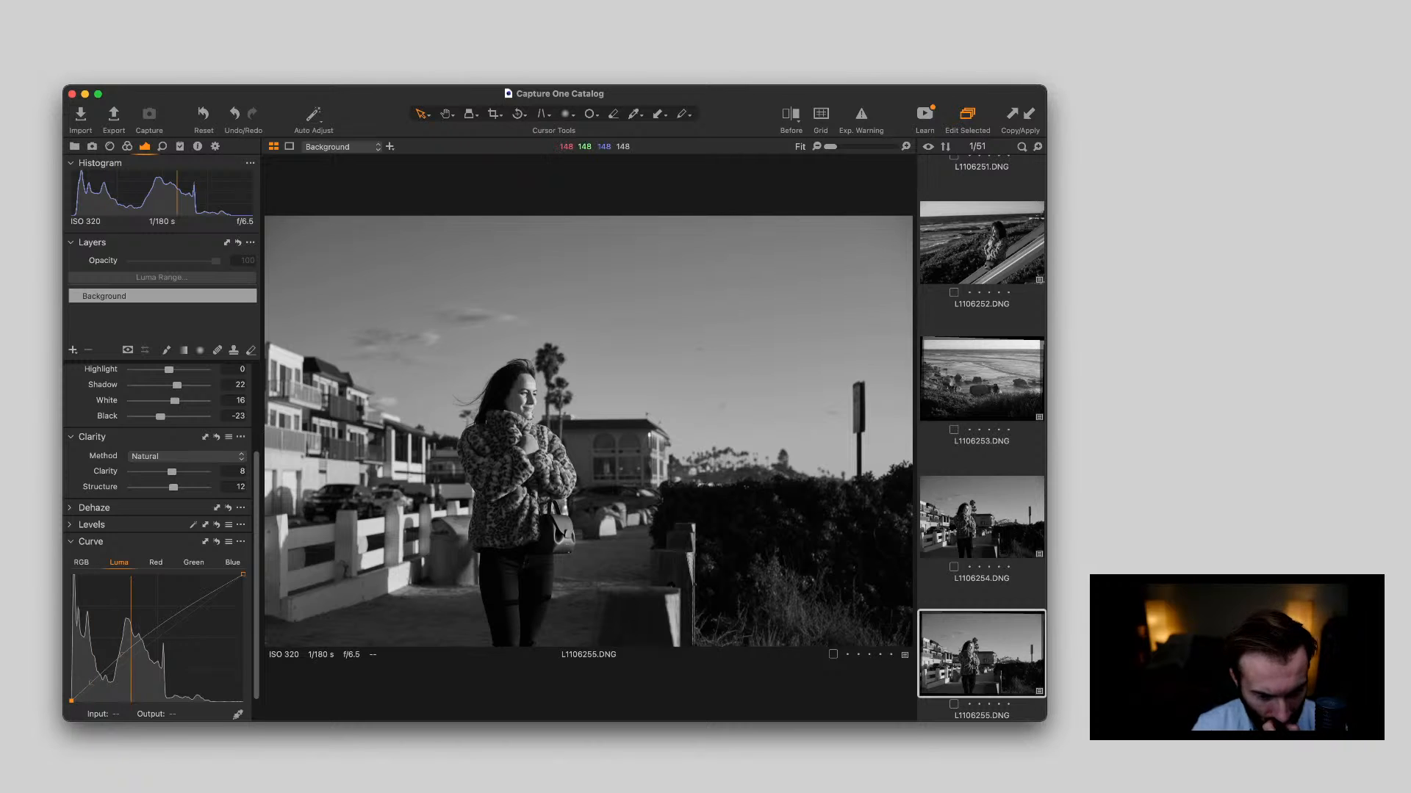
double_click(565, 505)
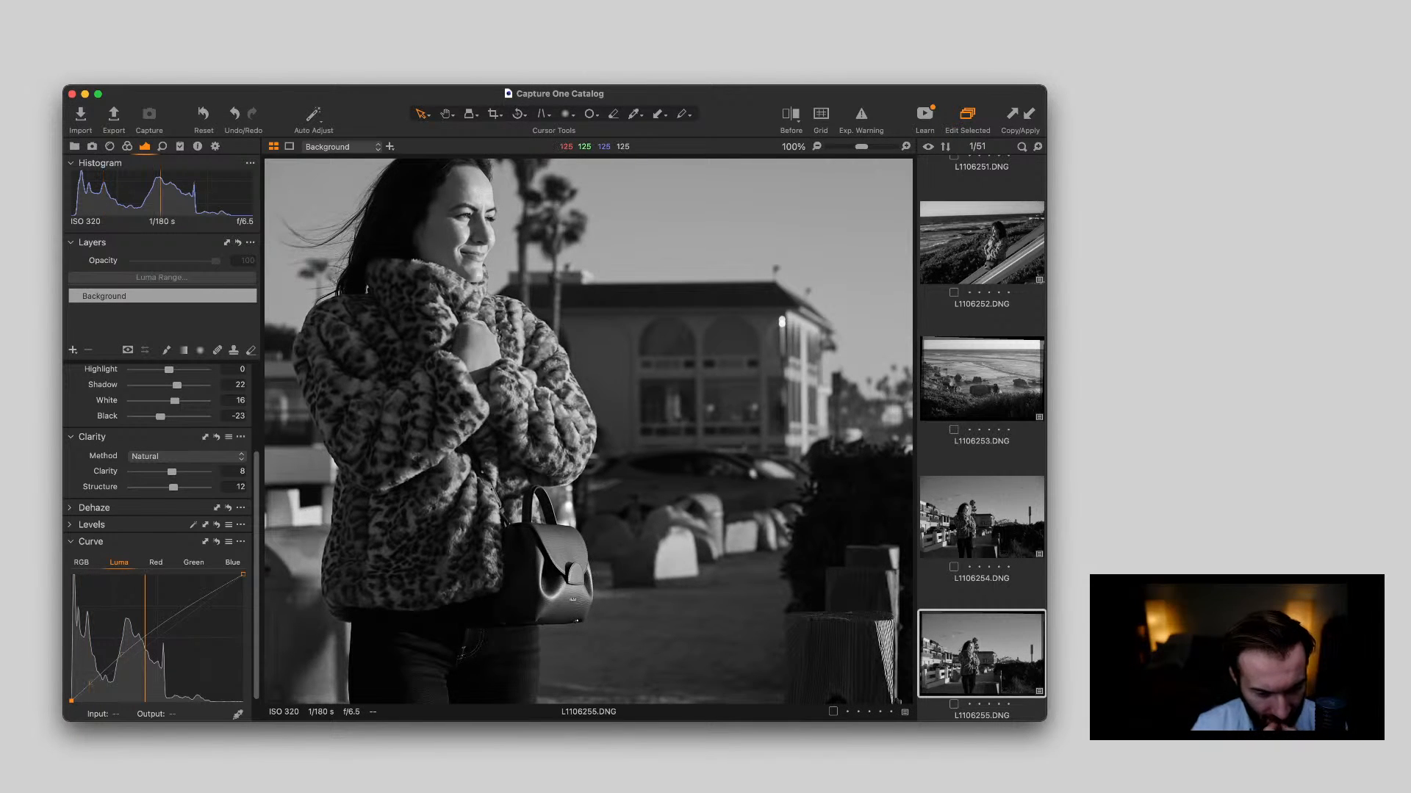
double_click(565, 506)
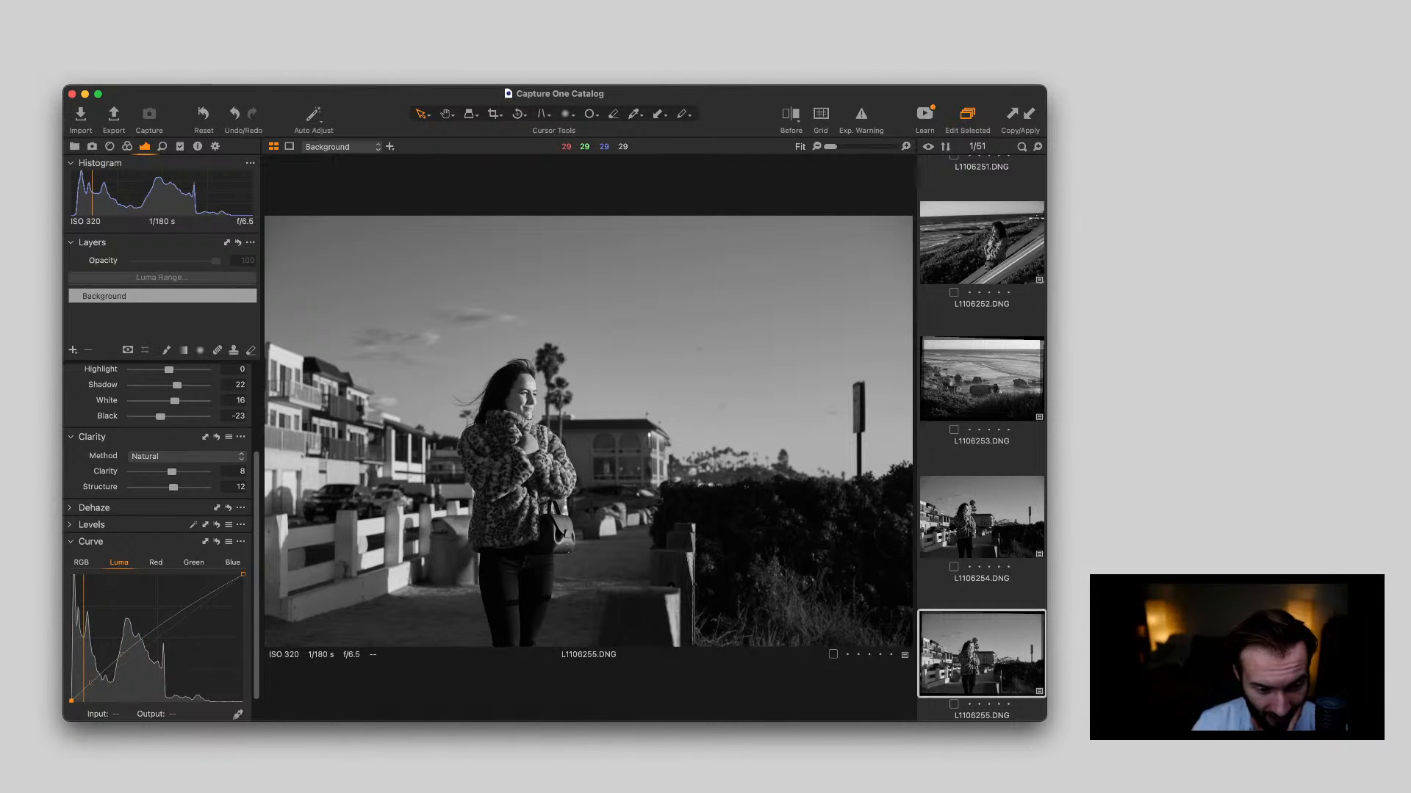
double_click(569, 482)
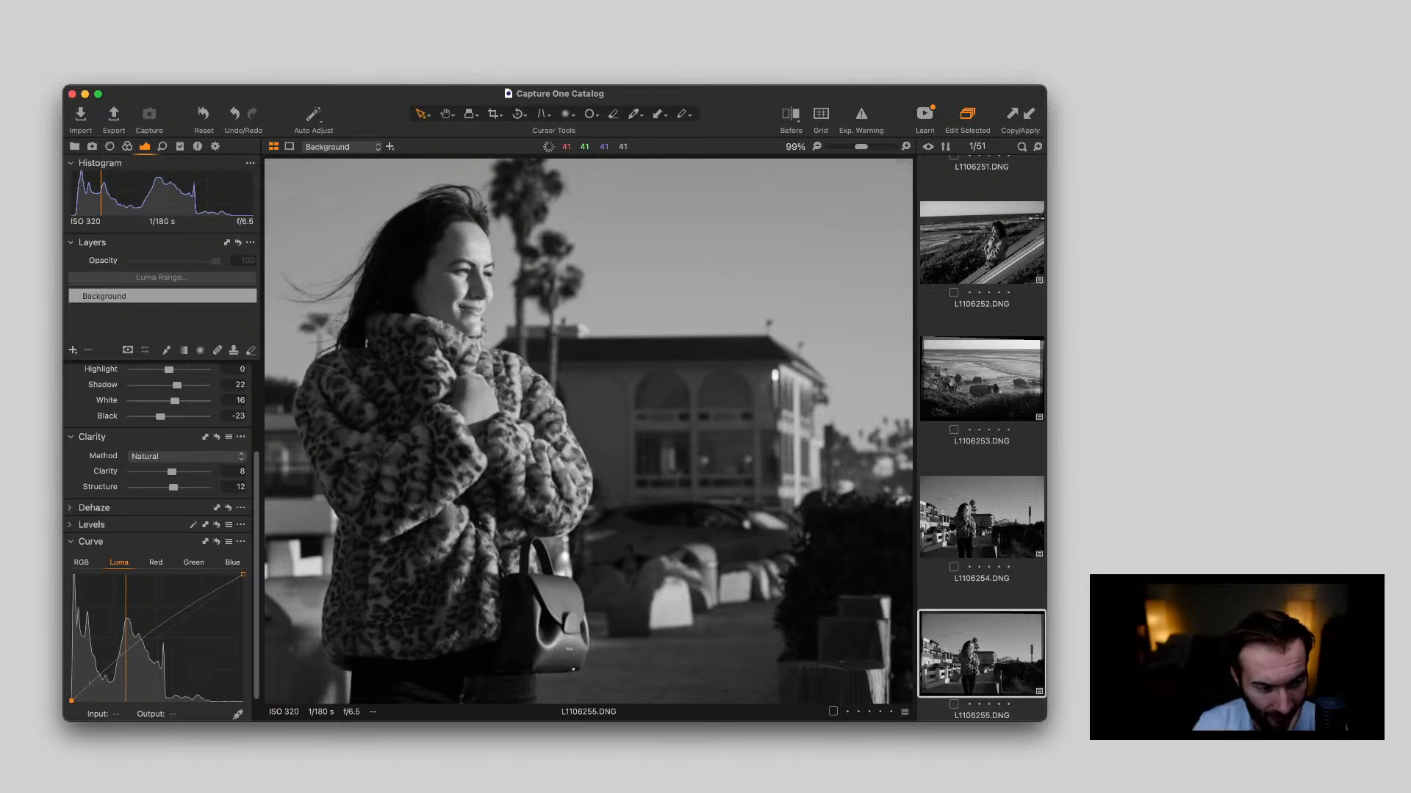
double_click(568, 484)
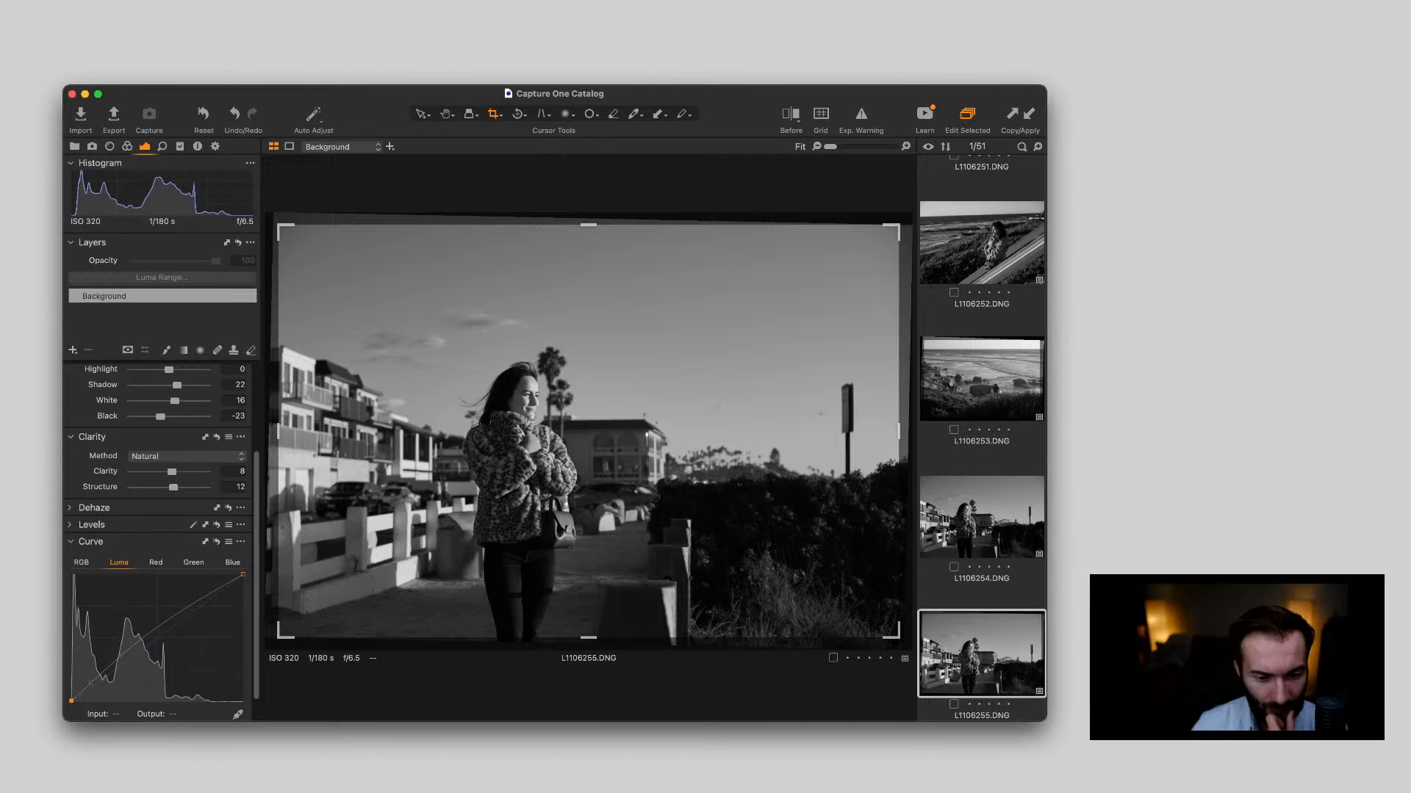
Crop L1106255.DNG to about 14.47 by 9.64 in around the woman, leaving out the signpost beyond the hedge
drag(897, 637, 836, 598)
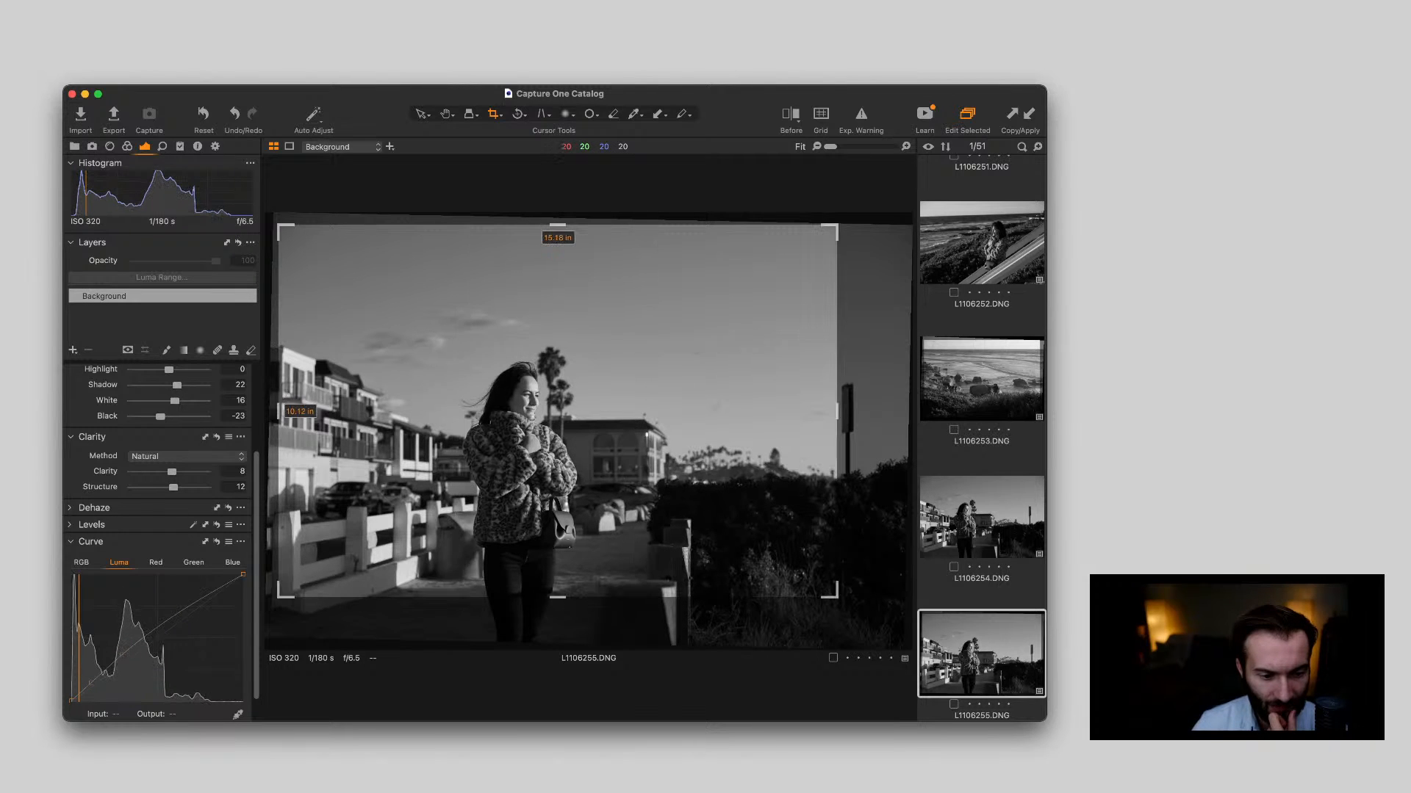
drag(757, 532, 763, 572)
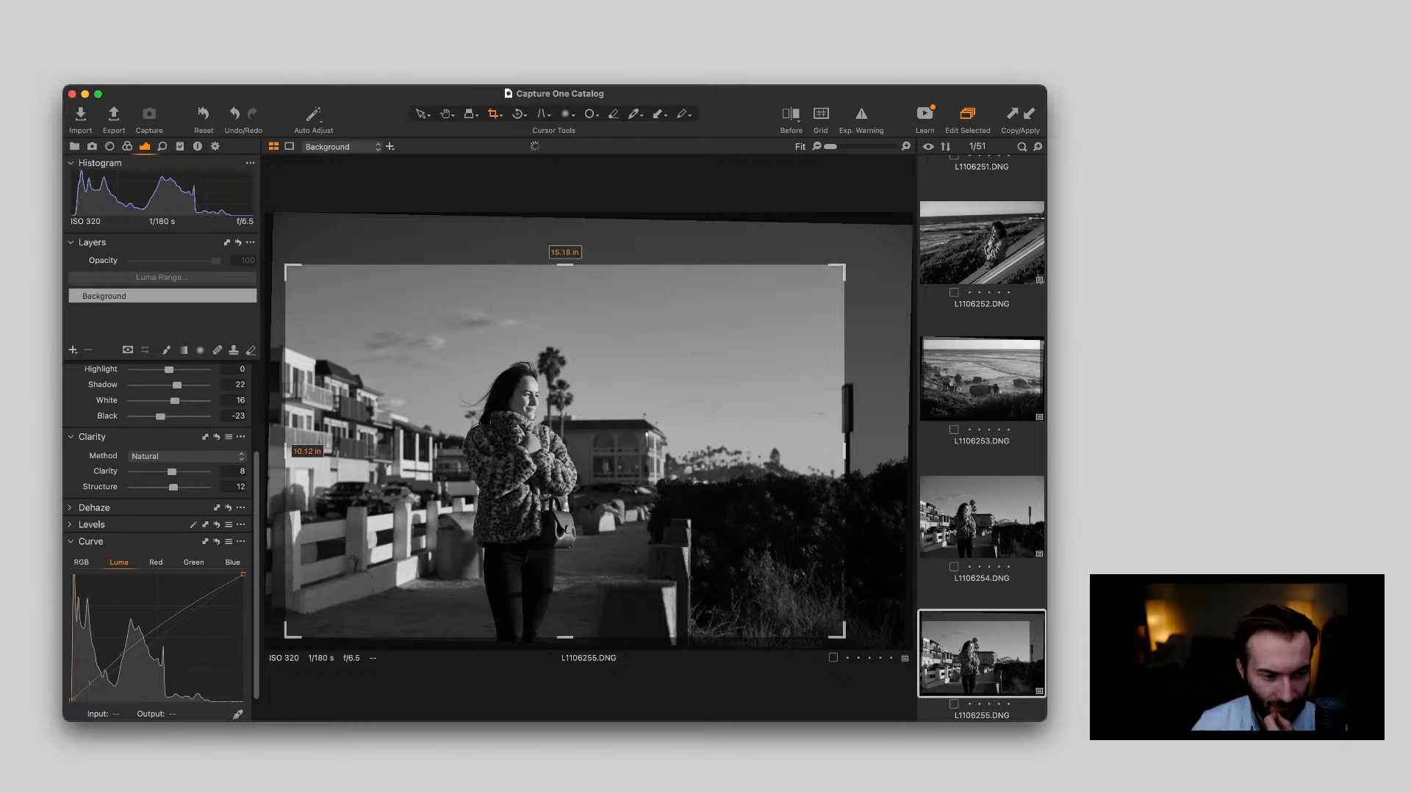
drag(285, 265, 312, 283)
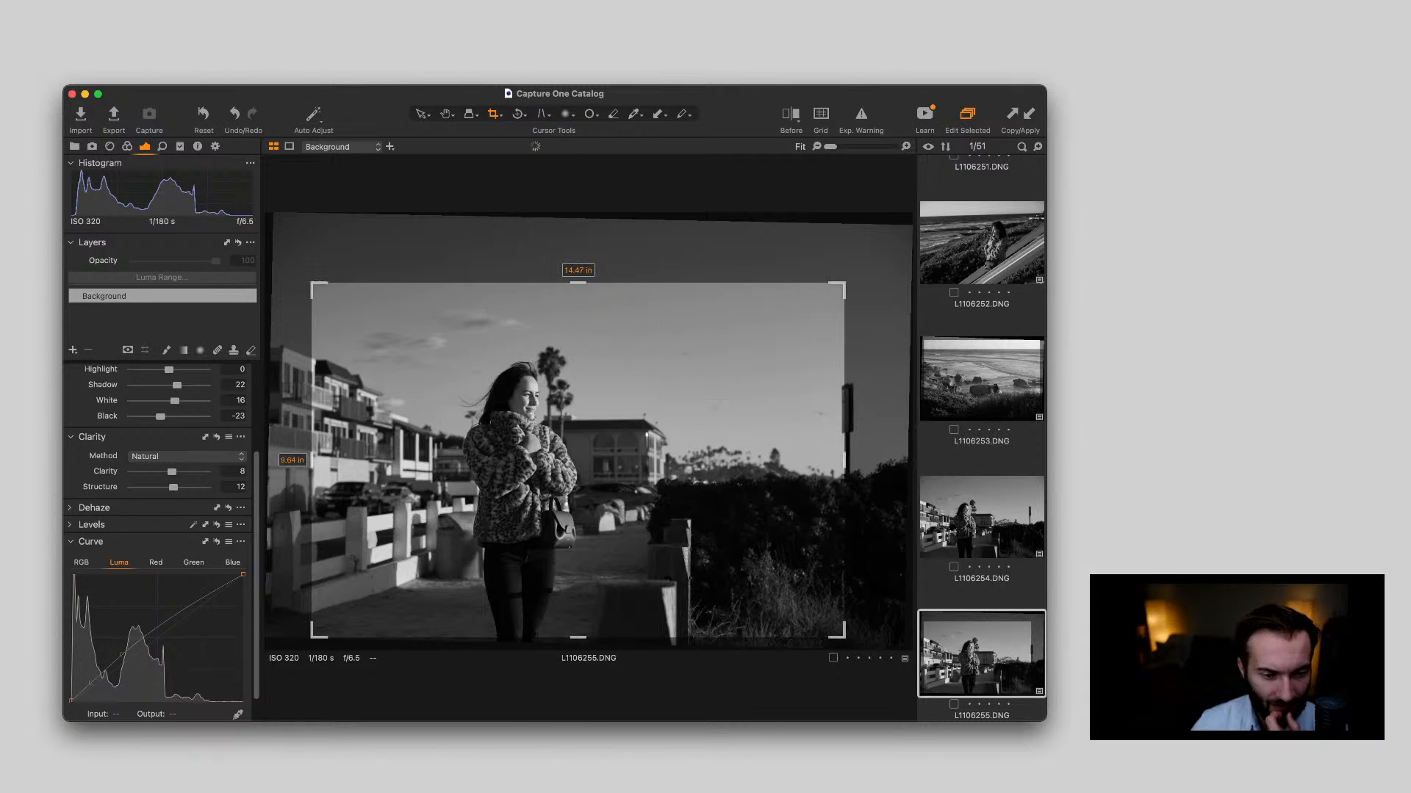
drag(441, 367, 433, 364)
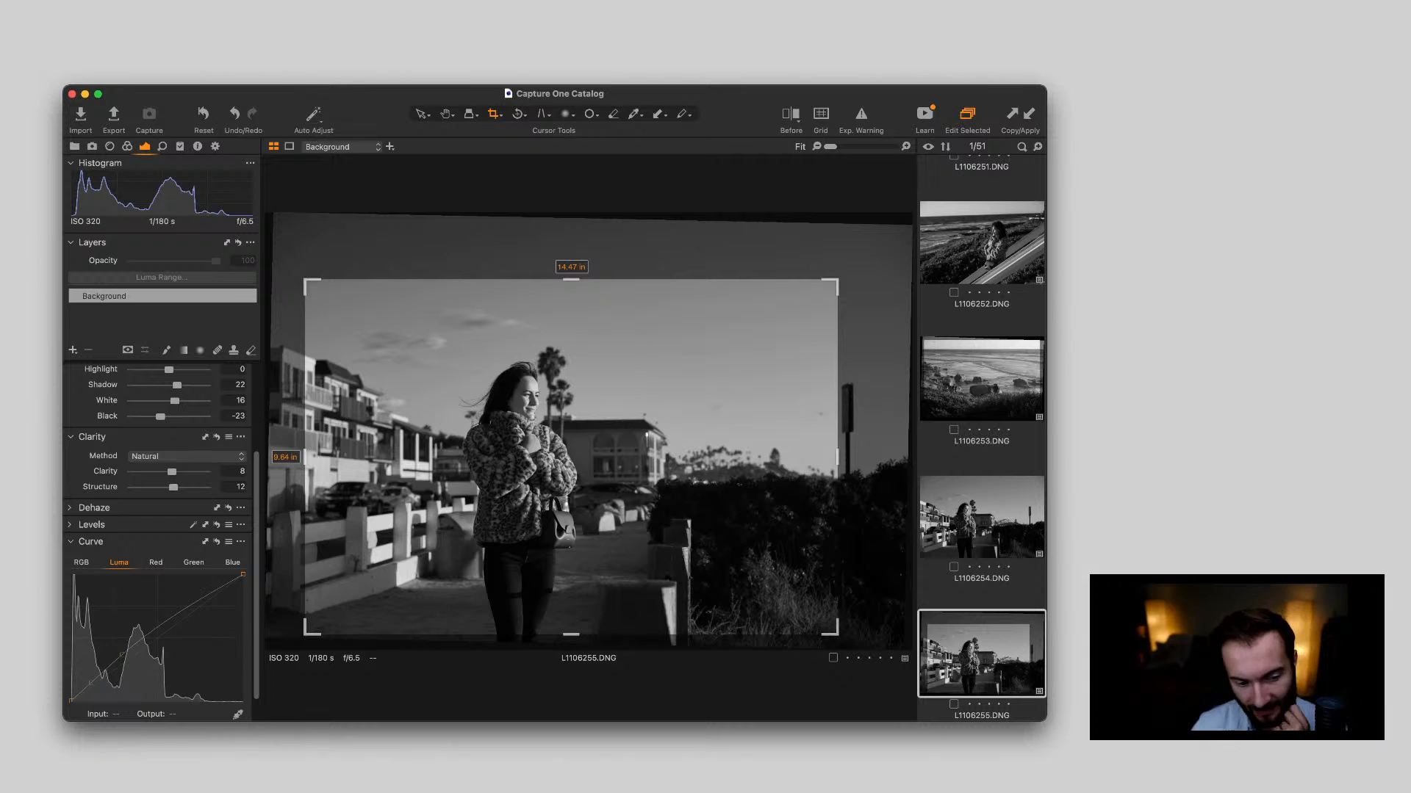
key(v)
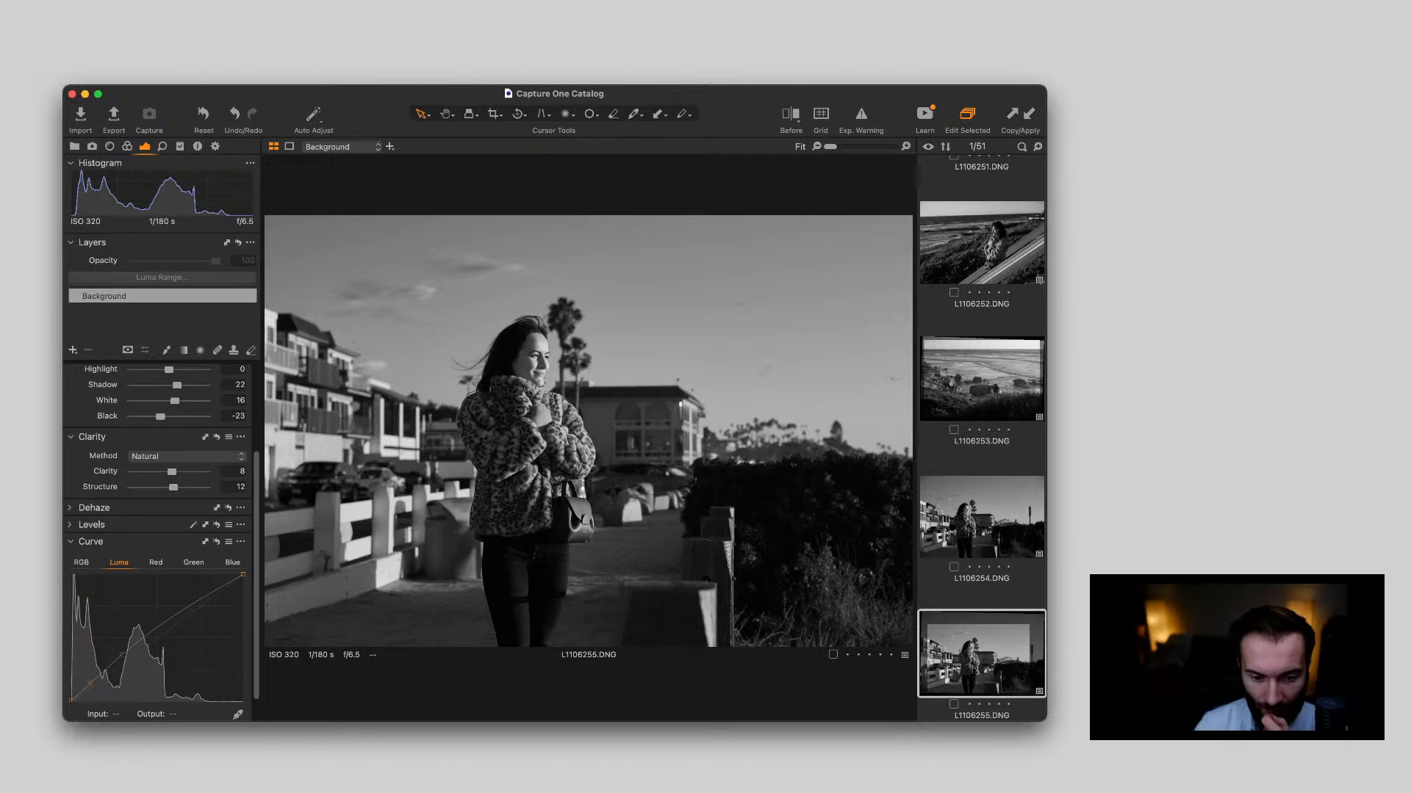
Compare the surfer photo L1106256.DNG with the beach hut photo L1106258.DNG
scroll(982, 438, down, 4)
click(981, 521)
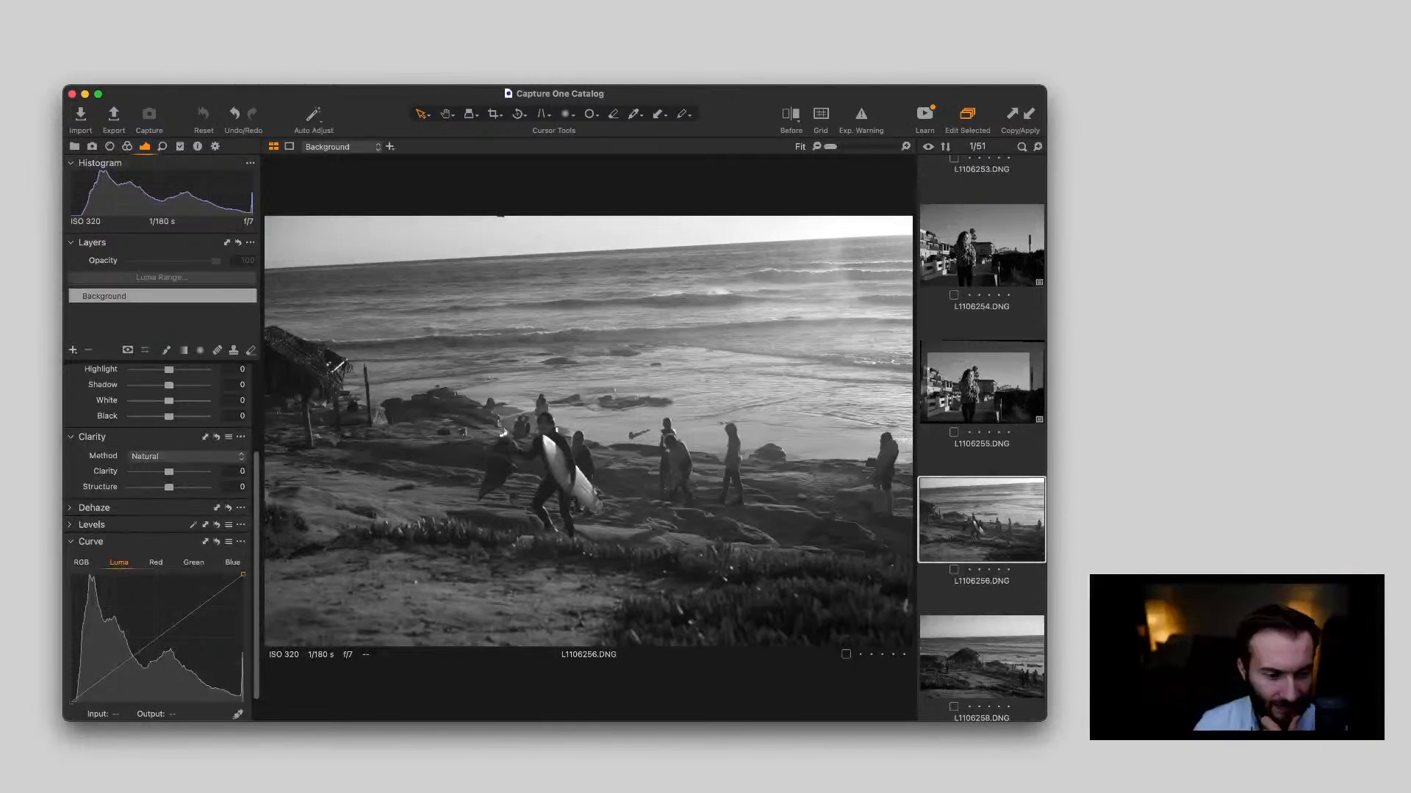
scroll(981, 507, down, 1)
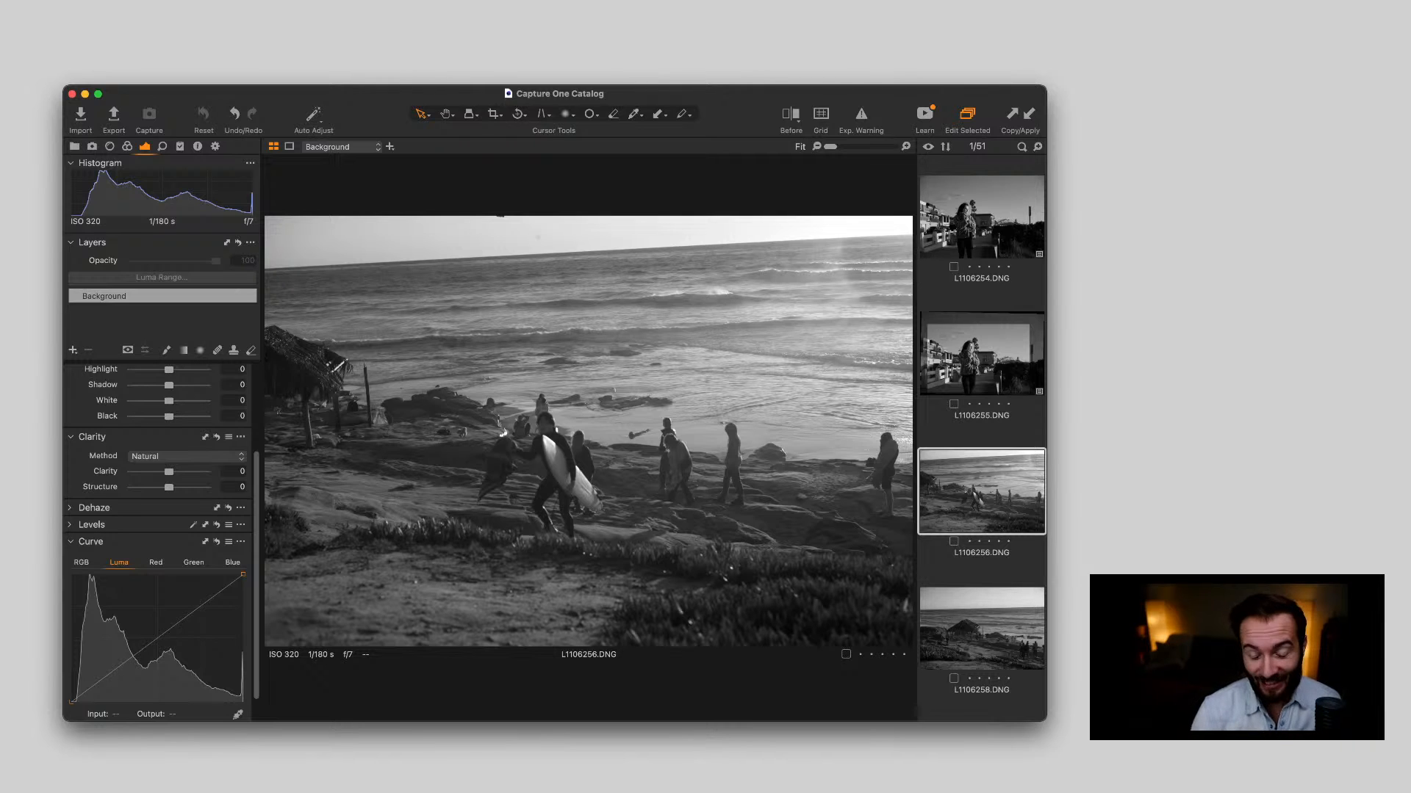
key(Down)
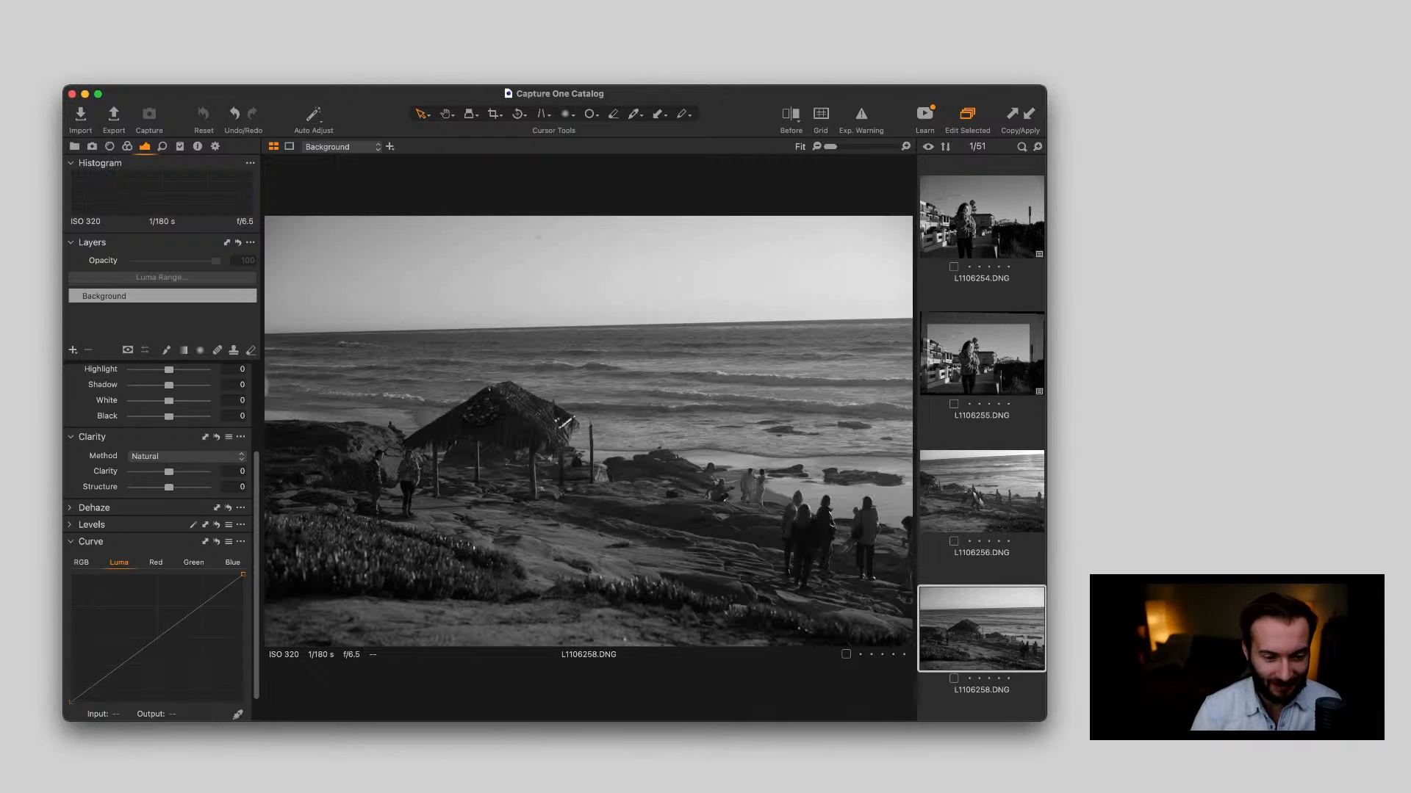
key(Up)
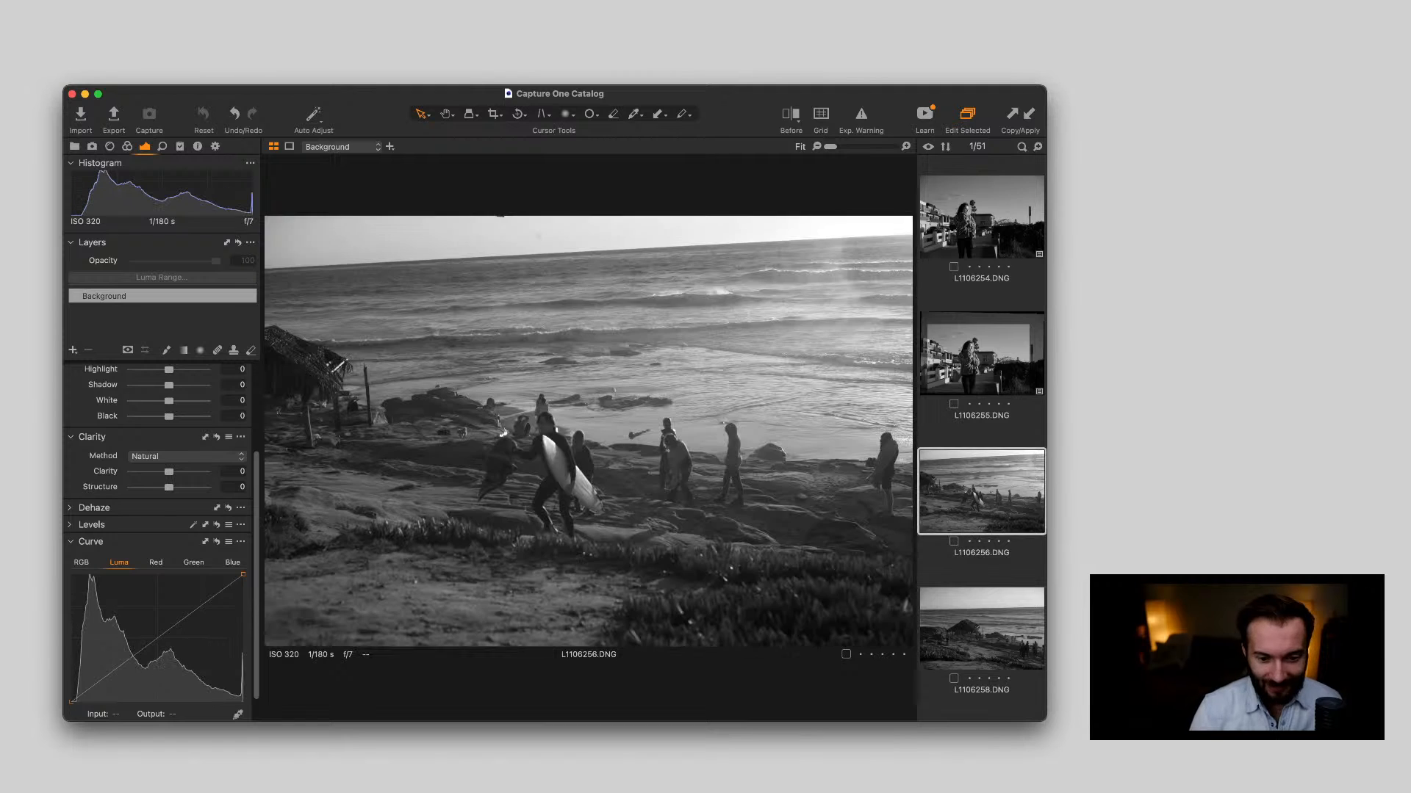
key(Down)
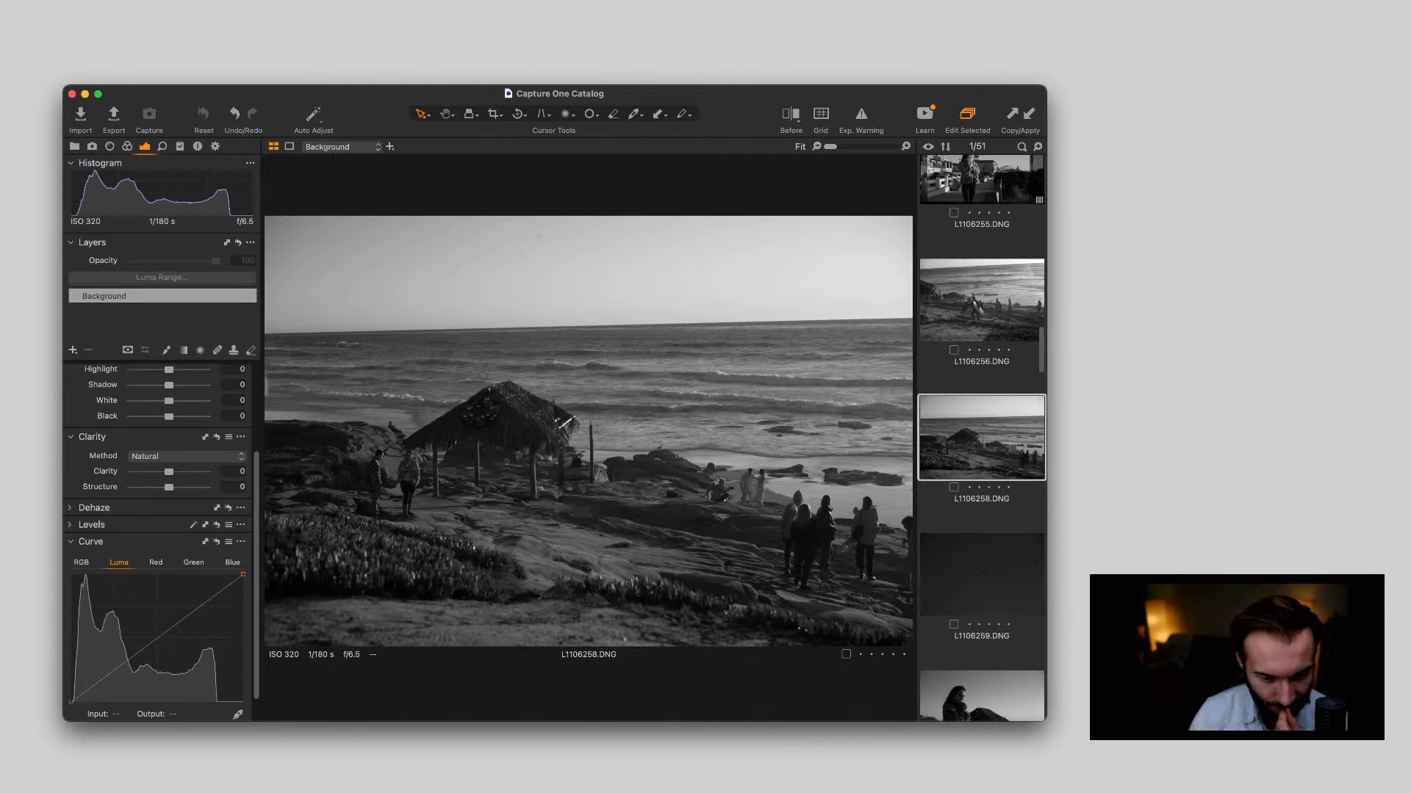
Check the people by the shoreline in the beach hut photo L1106258.DNG up close
scroll(981, 471, down, 1)
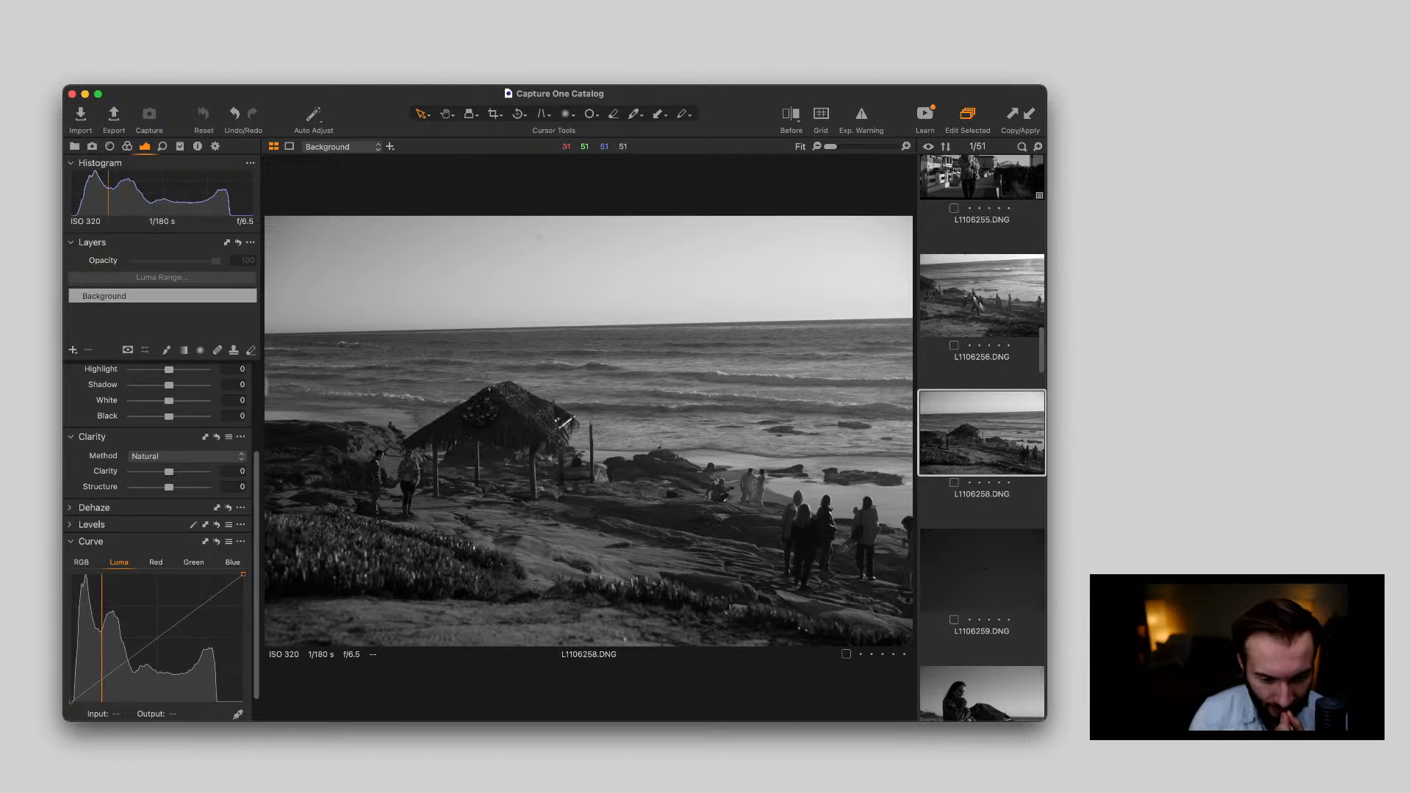
scroll(750, 461, up, 10)
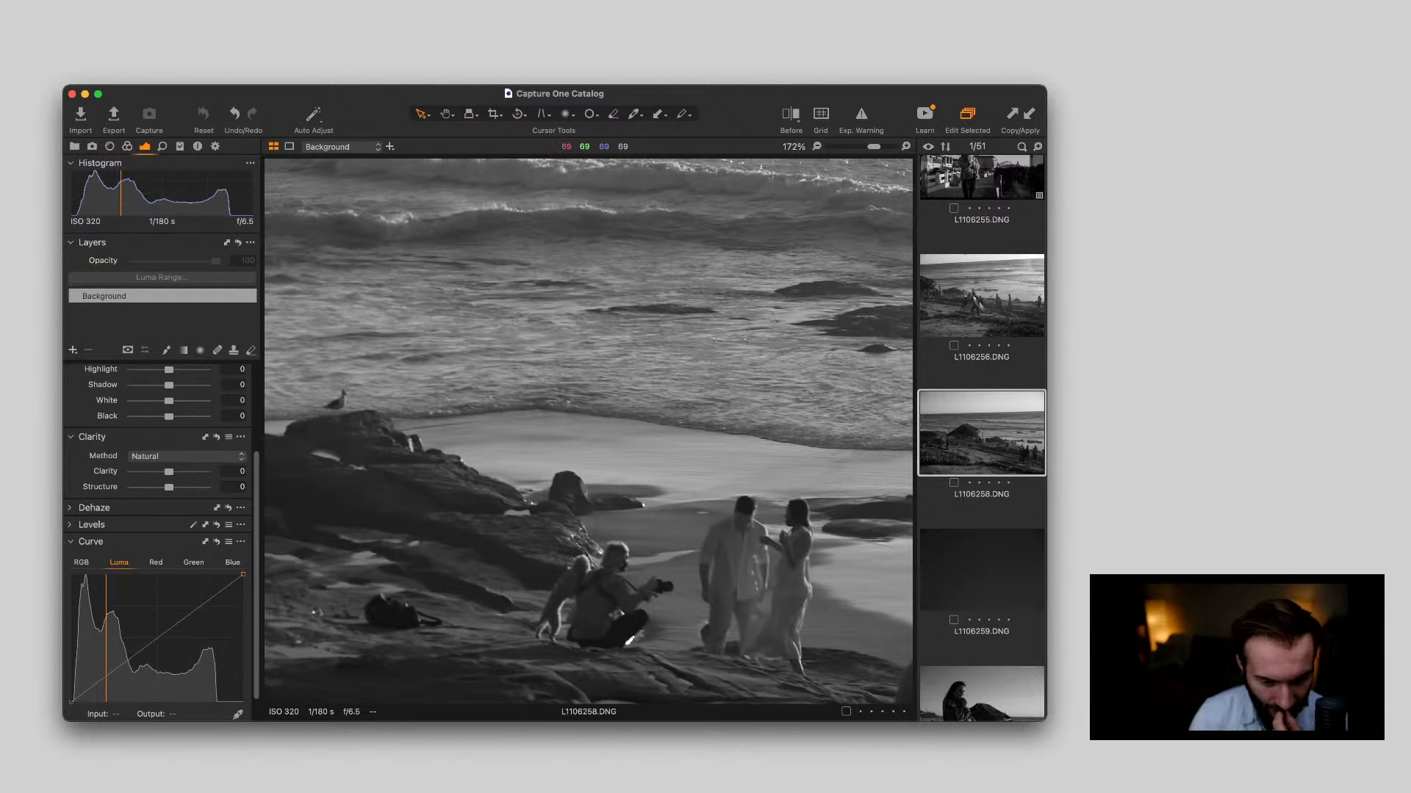
scroll(750, 461, down, 10)
scroll(982, 441, down, 4)
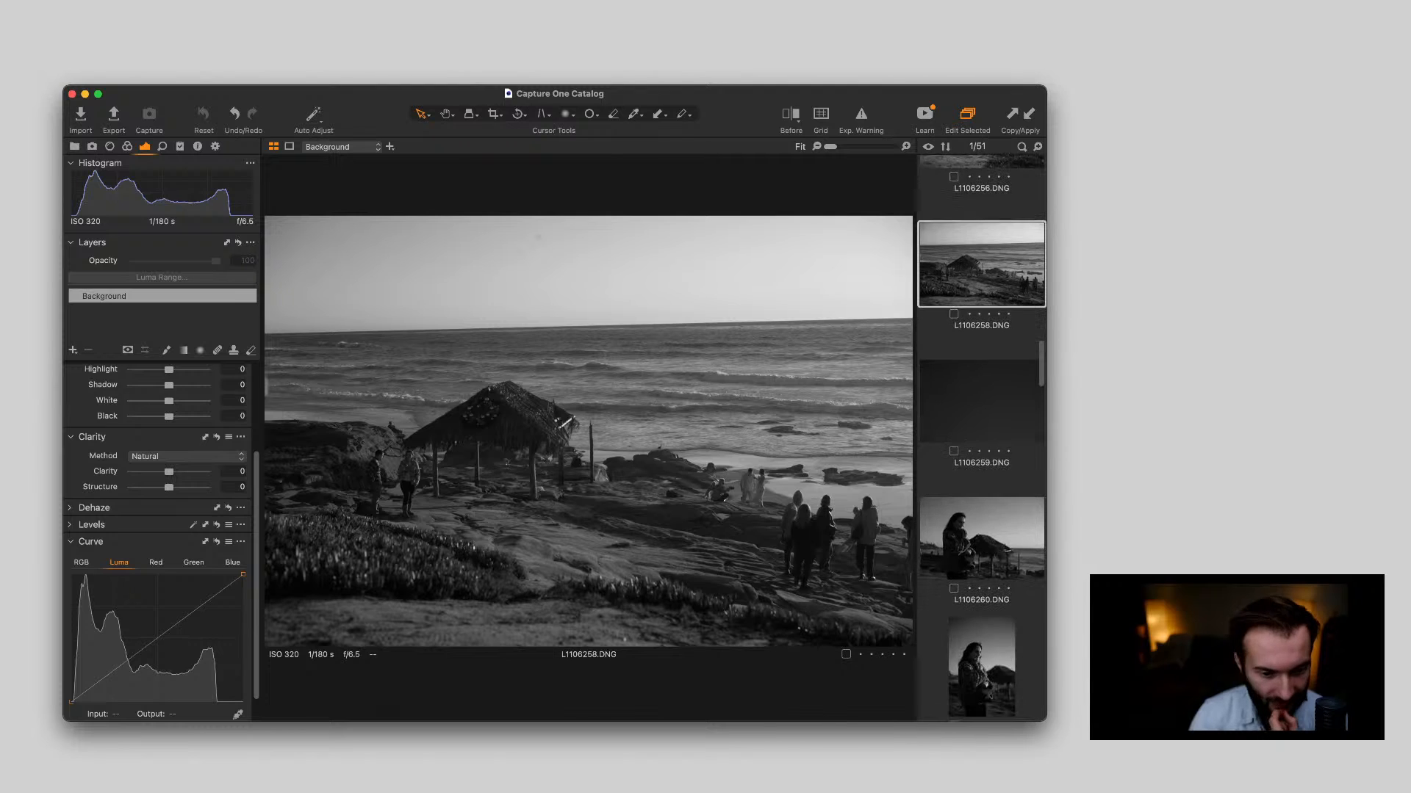
Apply the copied adjustments to the flying birds photo L1106259.DNG and remove the dust spot high in its sky
click(982, 401)
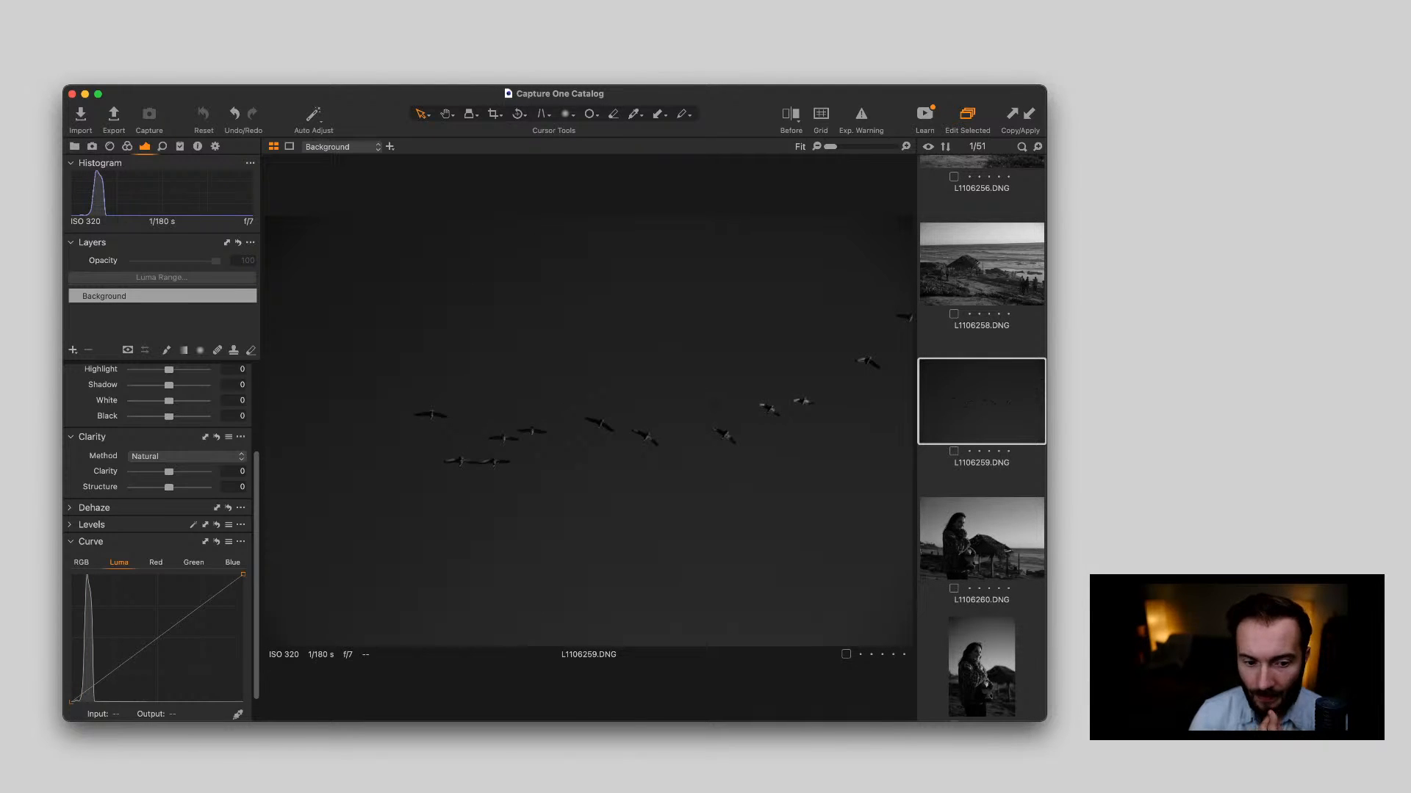
key(super+shift+v)
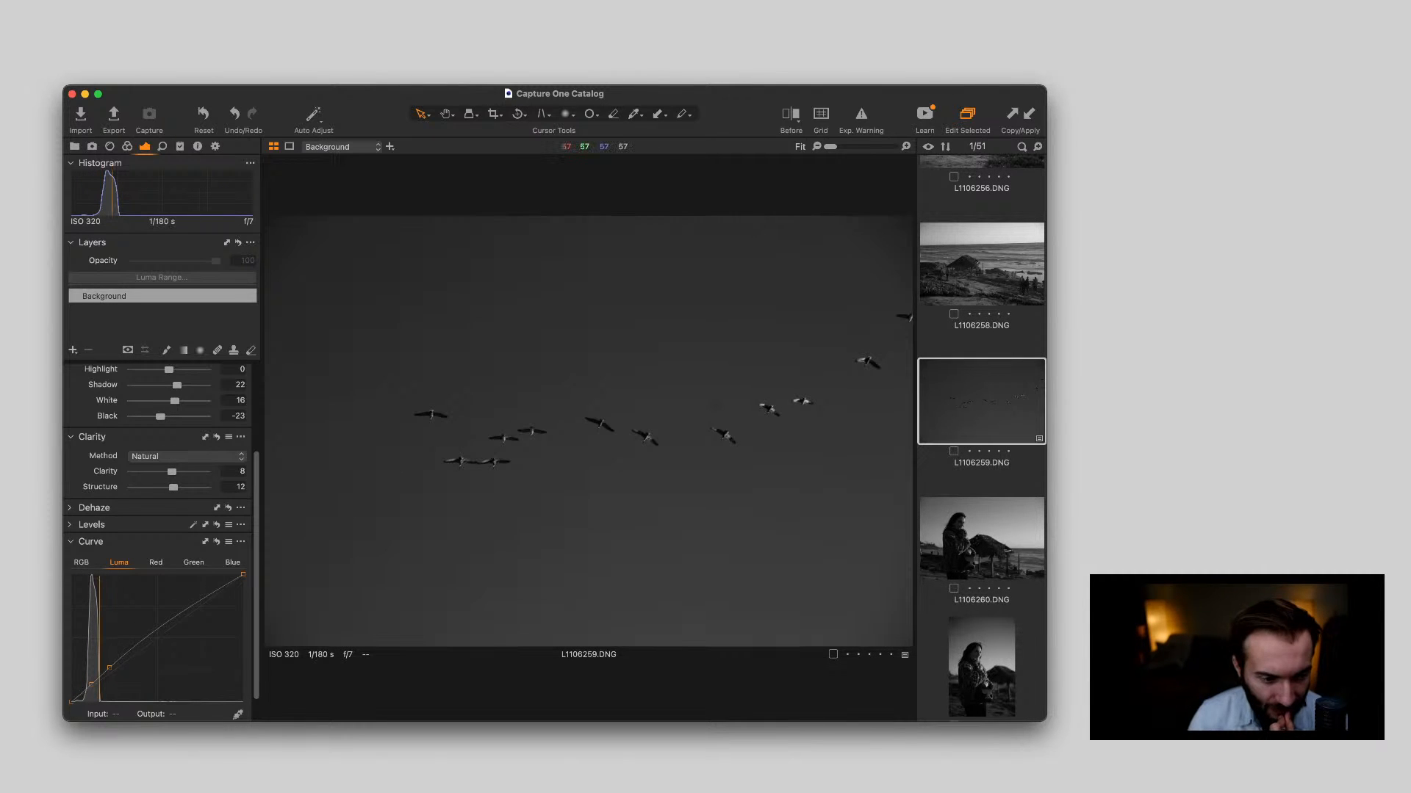
scroll(558, 445, up, 5)
scroll(574, 452, up, 2)
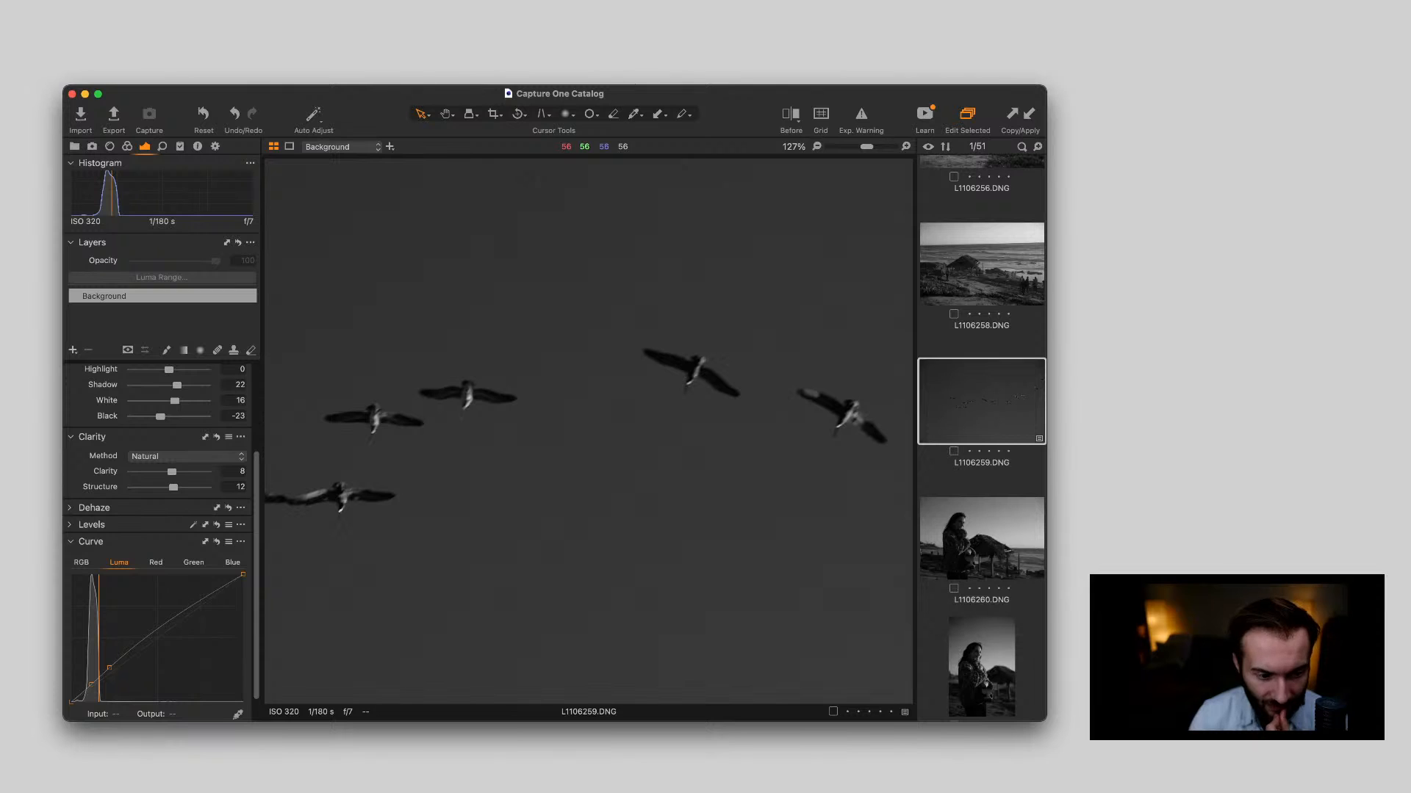
scroll(566, 465, down, 7)
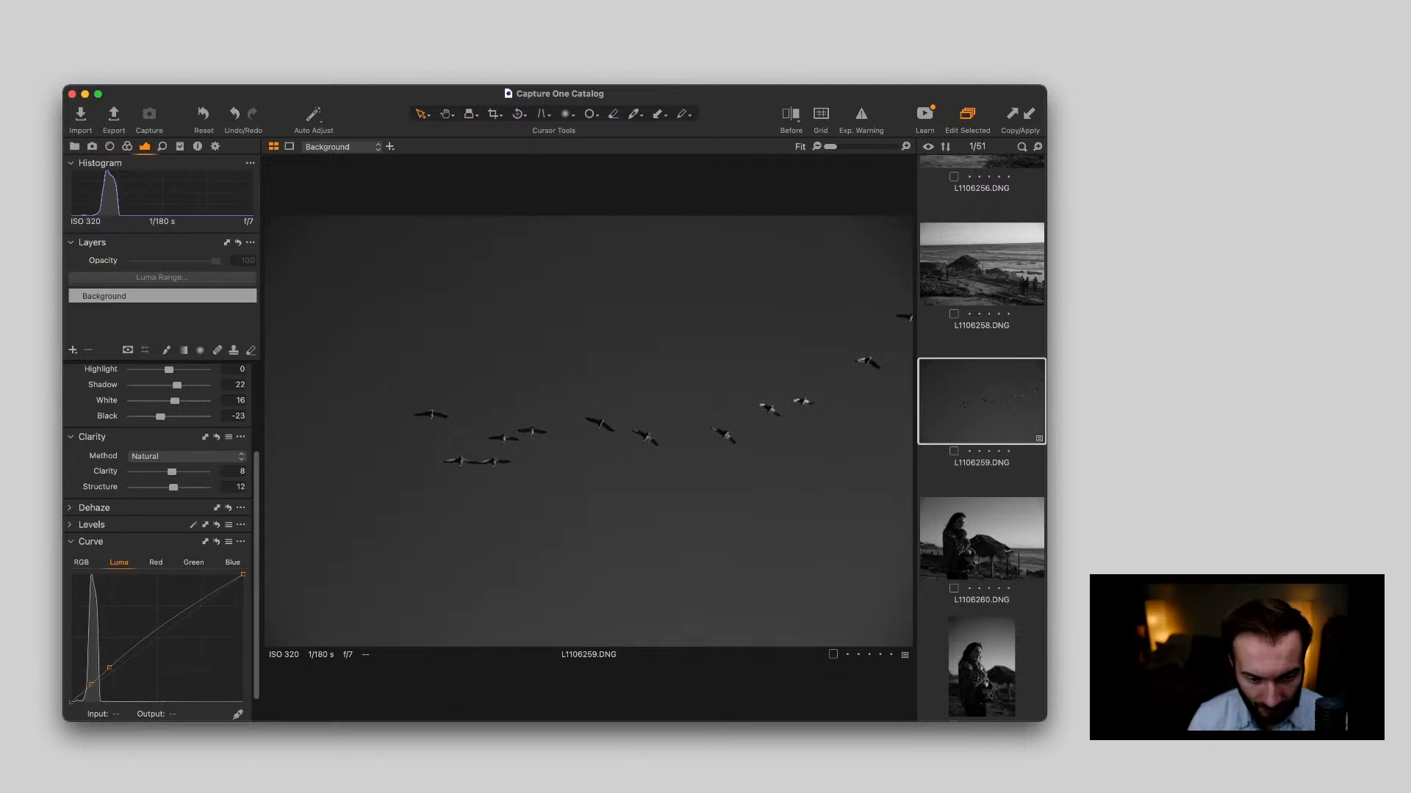
key(n)
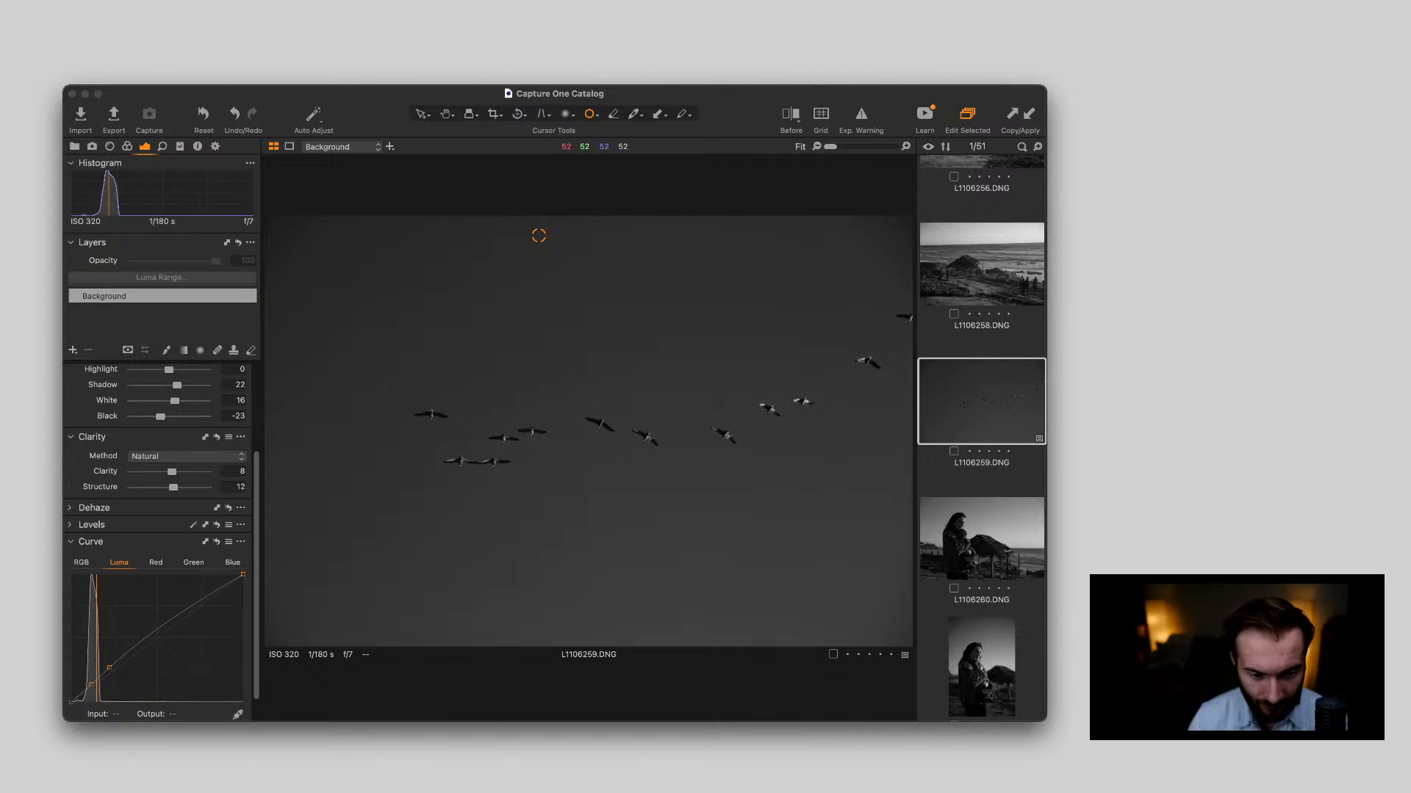
click(538, 235)
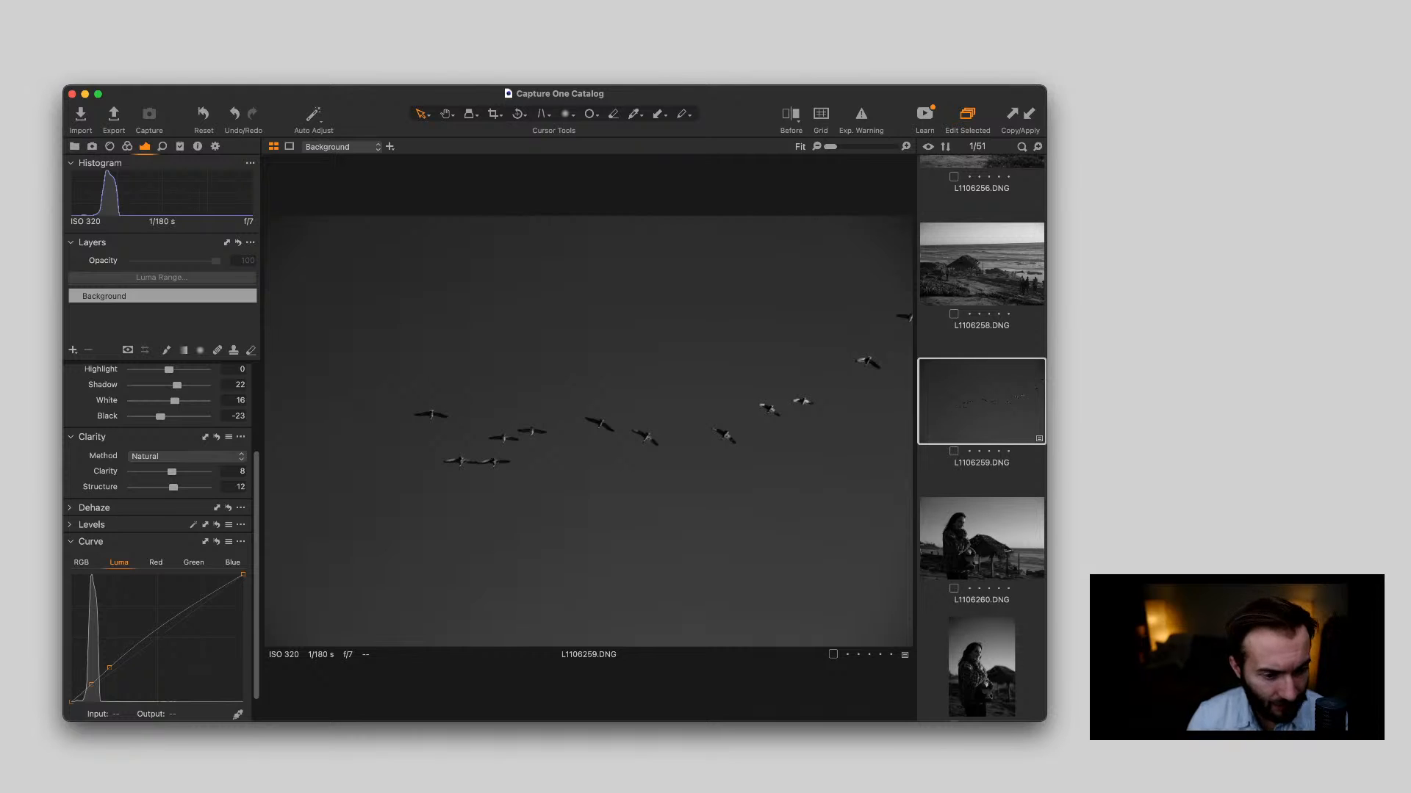
Check the woman's face in L1106260.DNG up close and compare the photo with the upright portrait L1106261.DNG
key(Down)
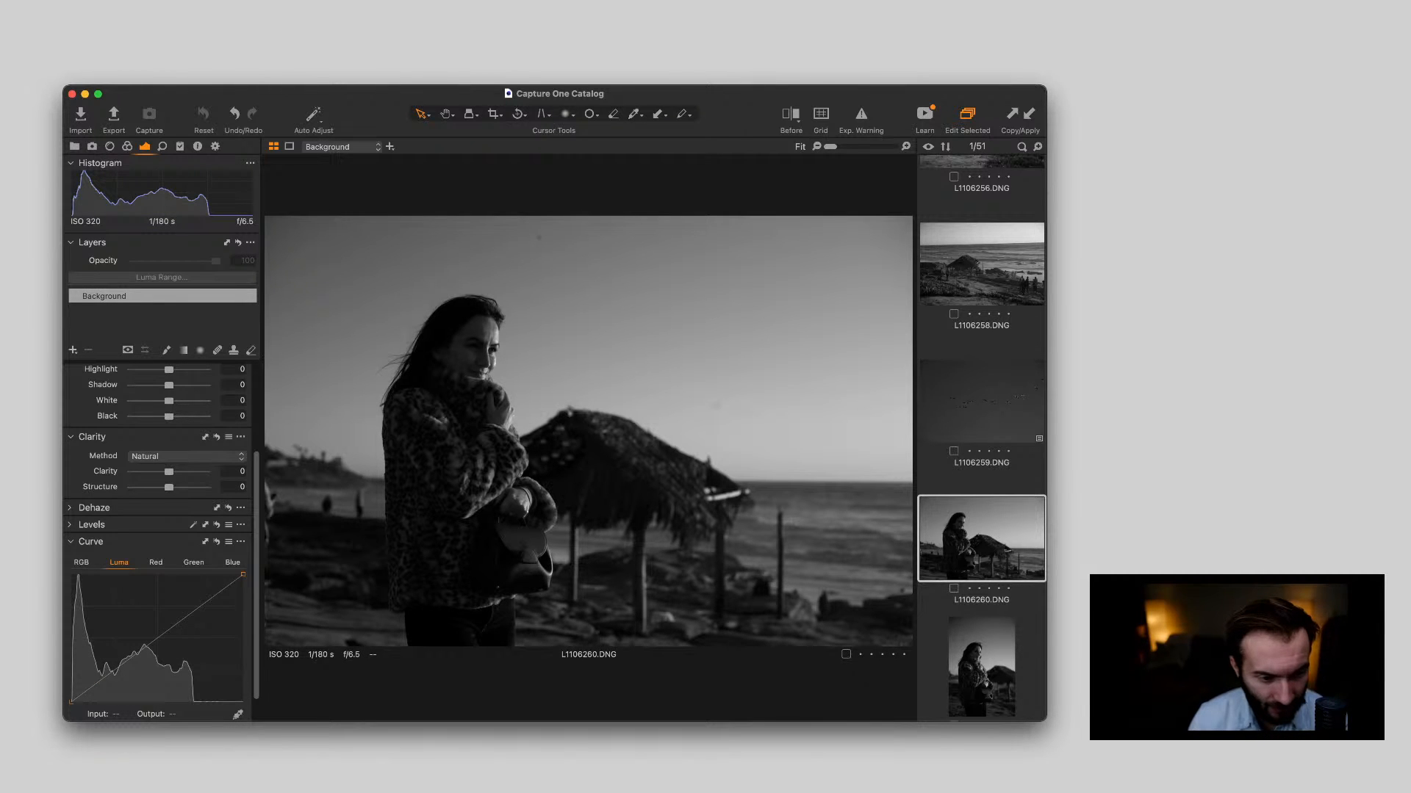
scroll(464, 353, up, 5)
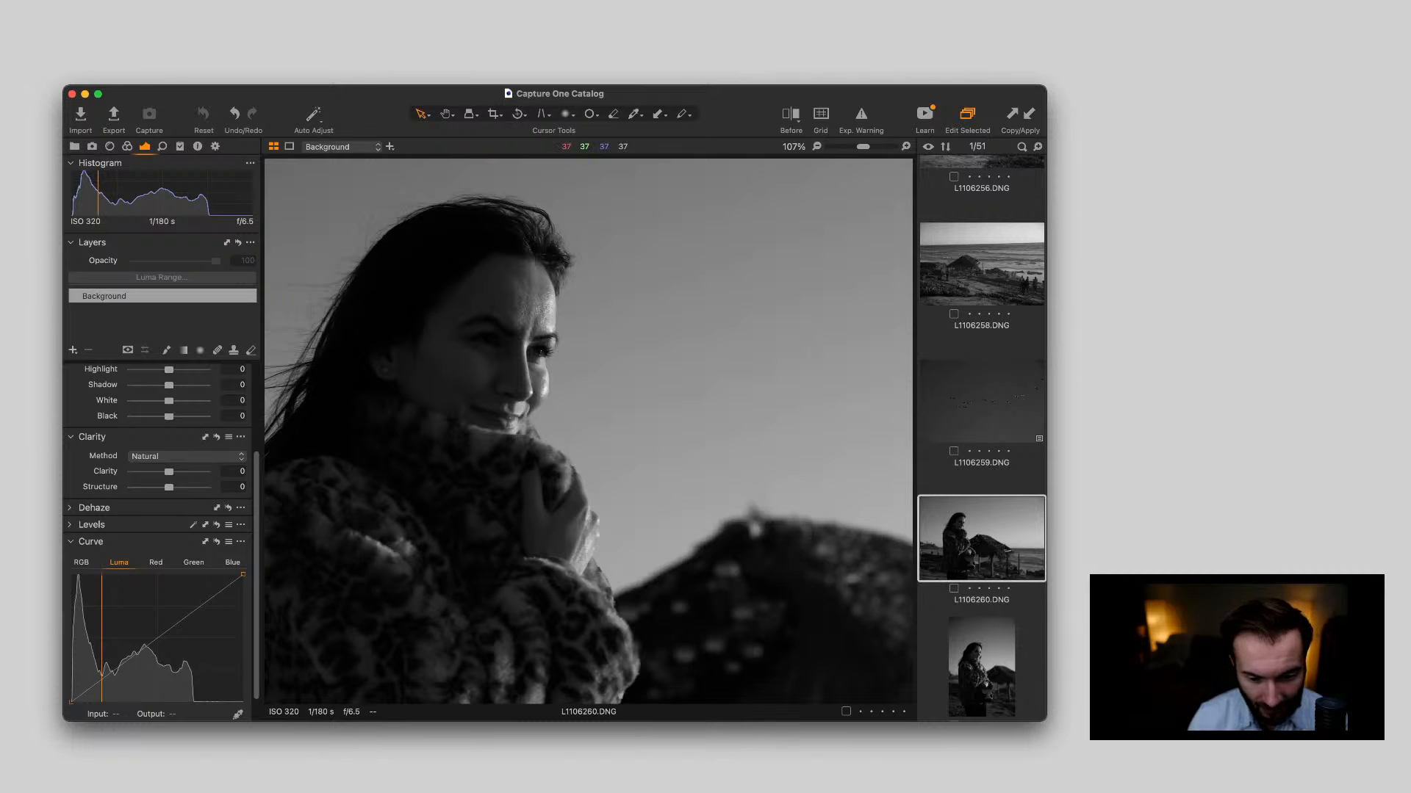
double_click(464, 352)
key(Down)
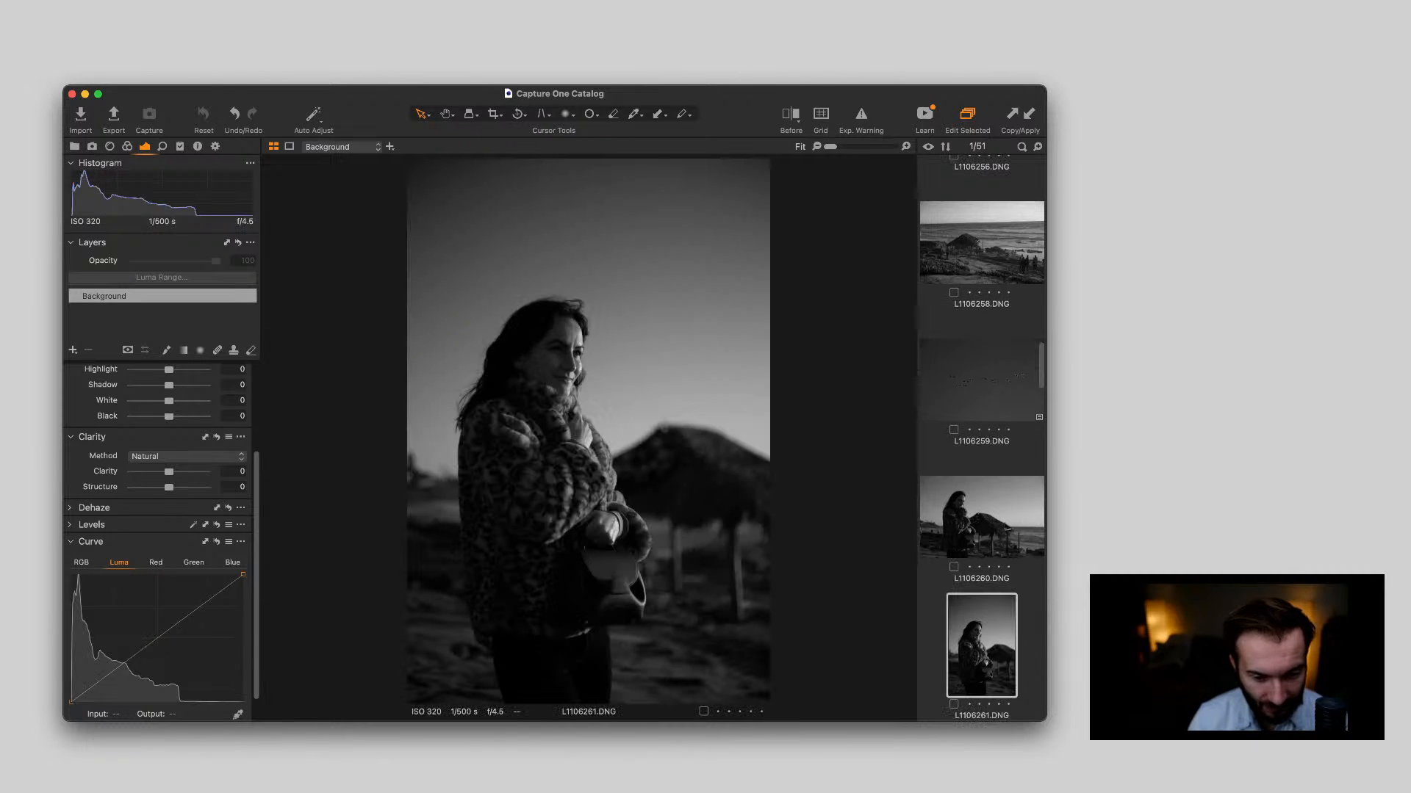
key(Up)
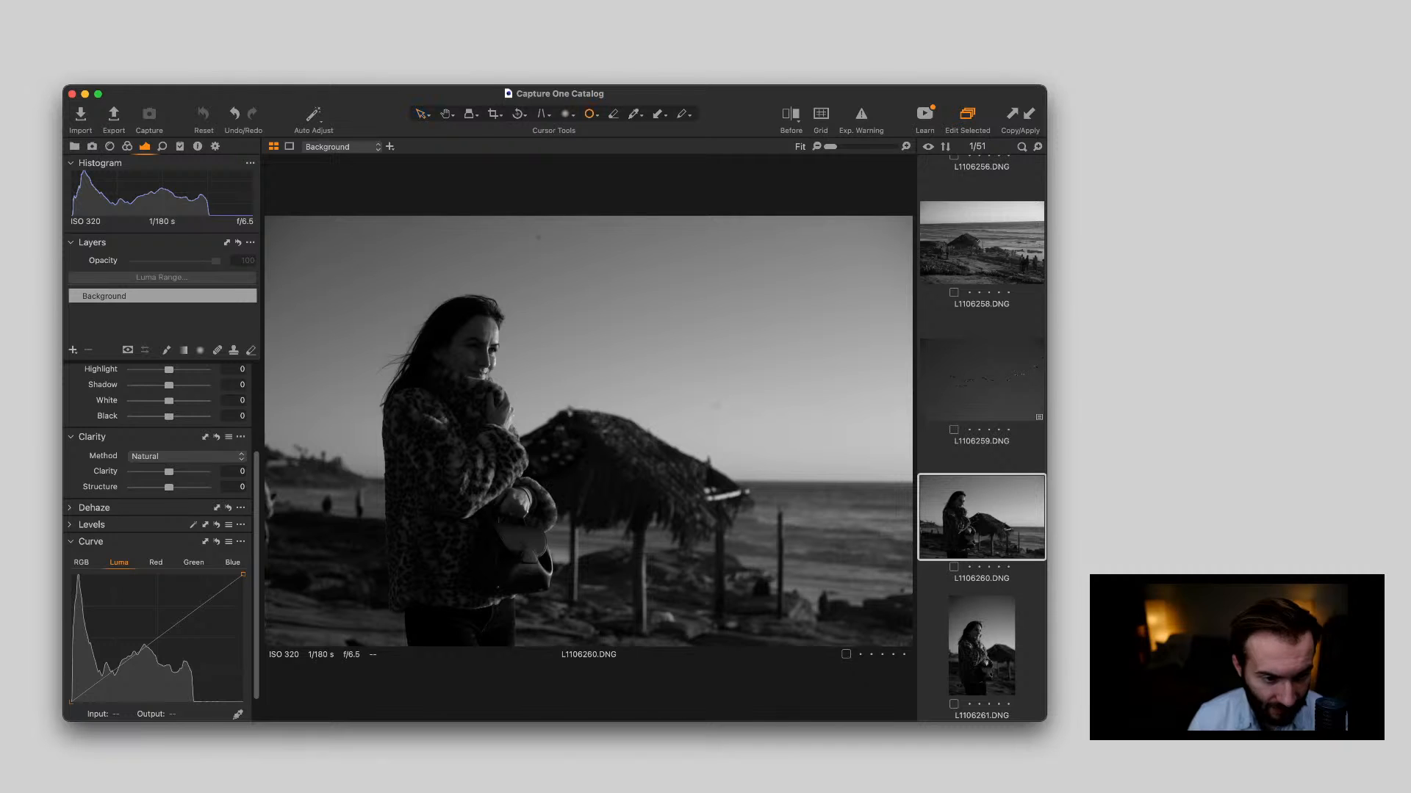
Remove the two dust spots from the sky of L1106260.DNG and apply the copied adjustments to it
click(538, 237)
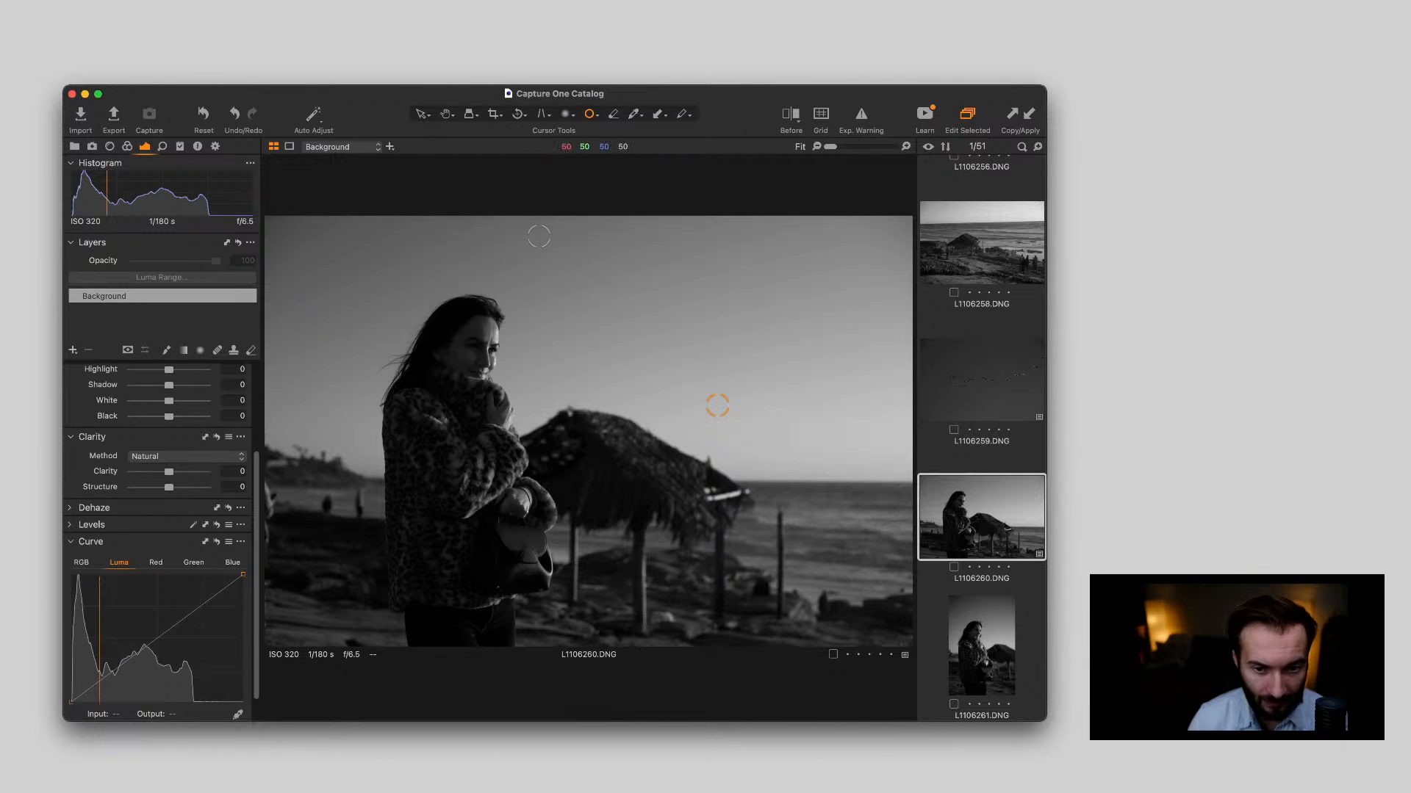
key(super+shift+v)
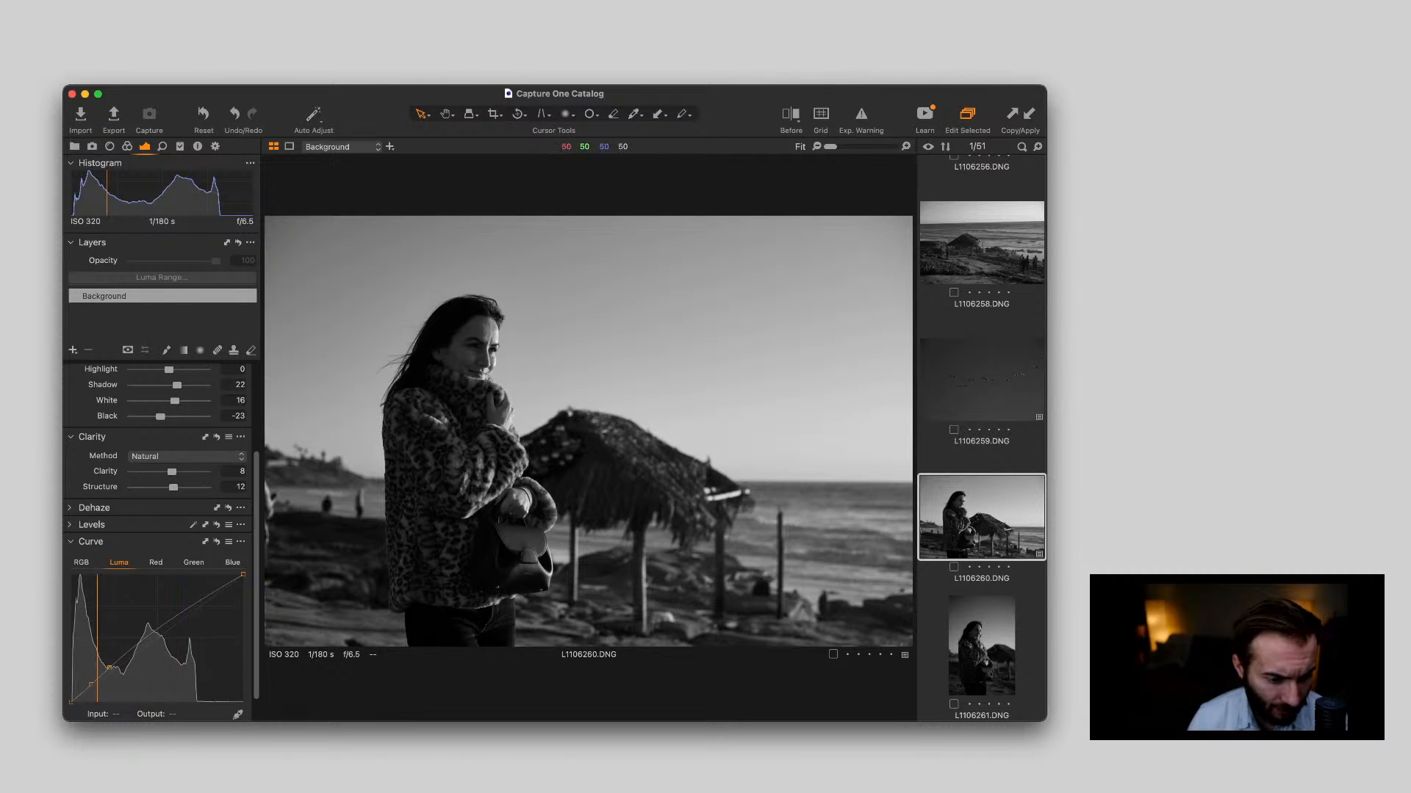
Set exposure to 0.34, contrast to 4 and highlight to -90 on L1106260.DNG and check the woman up close
scroll(161, 544, up, 5)
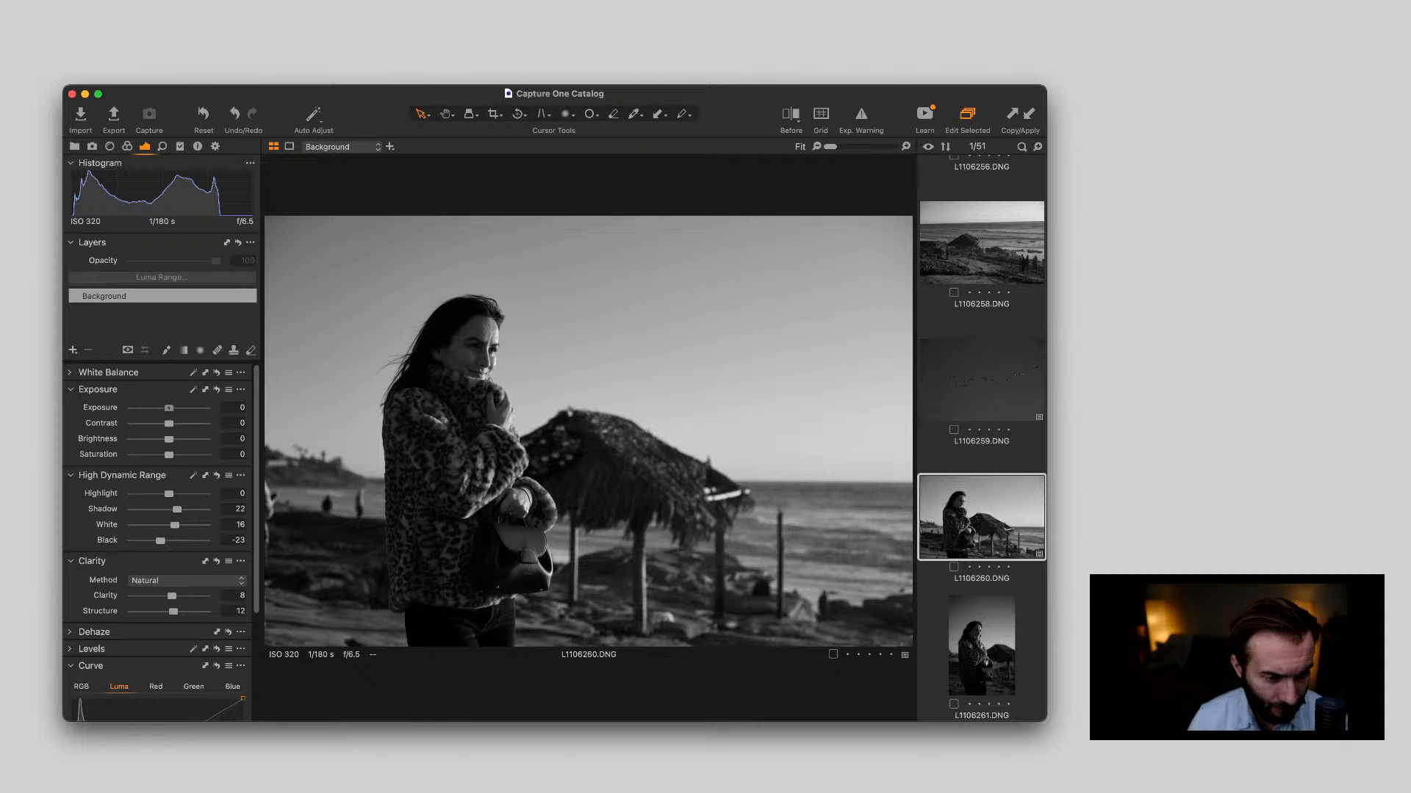
drag(169, 408, 172, 408)
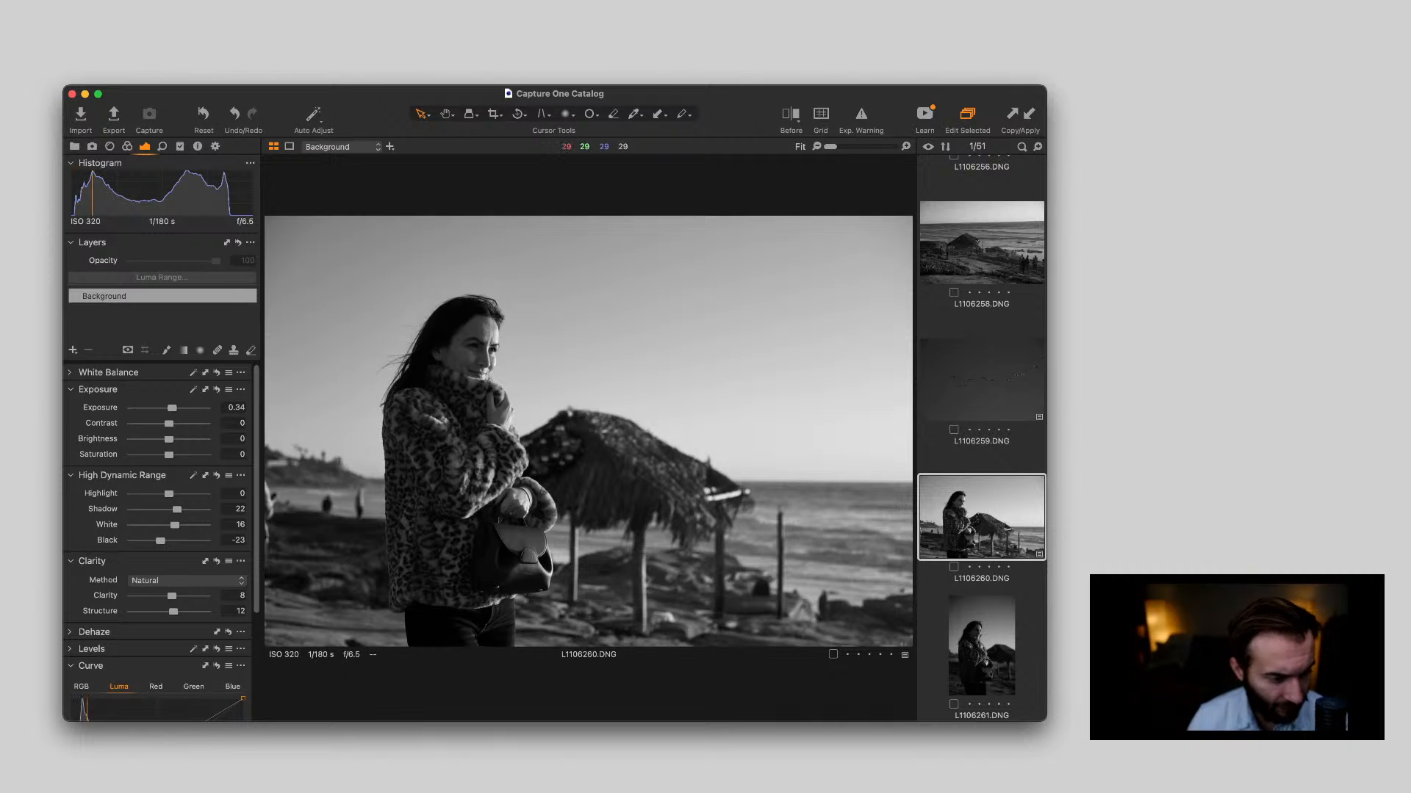
scroll(158, 544, down, 2)
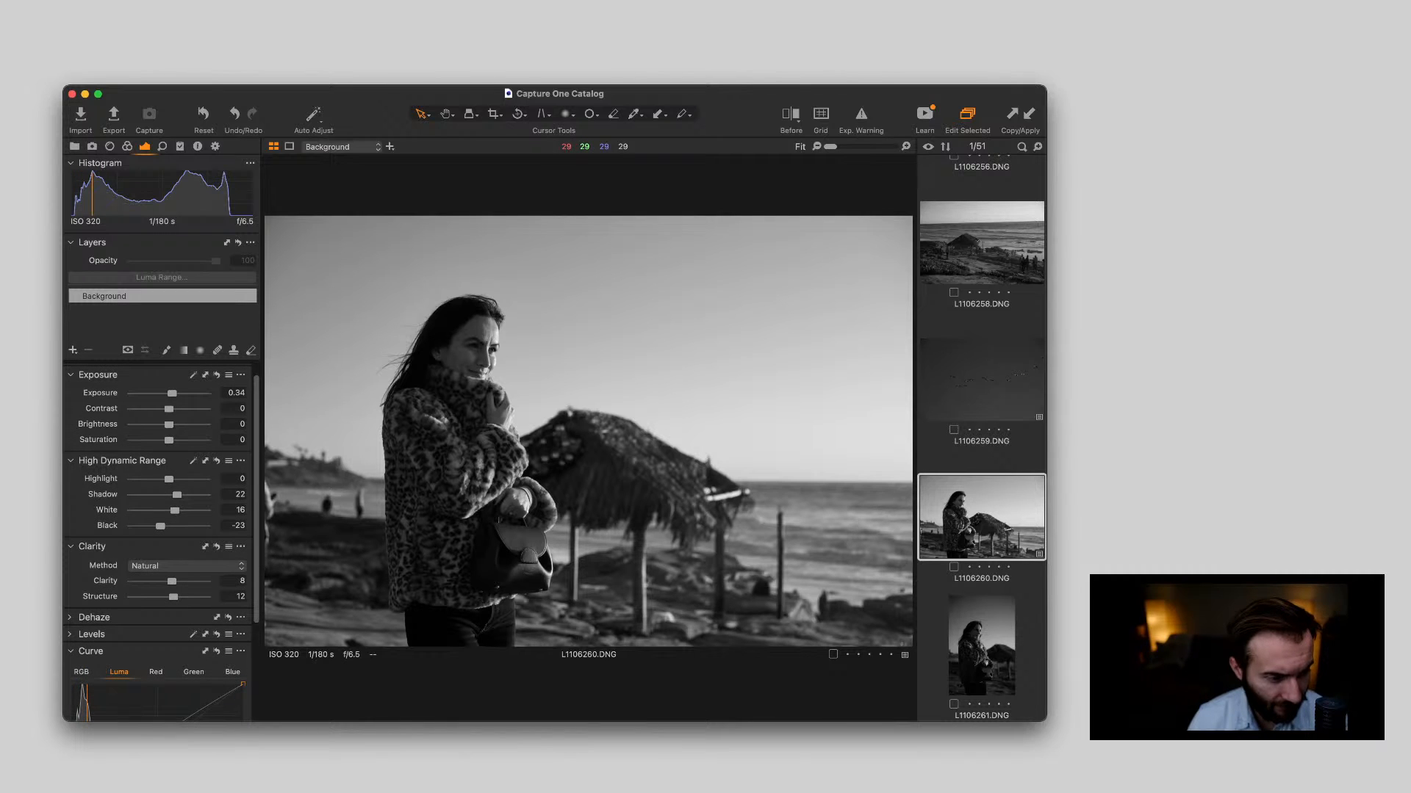
drag(169, 408, 171, 409)
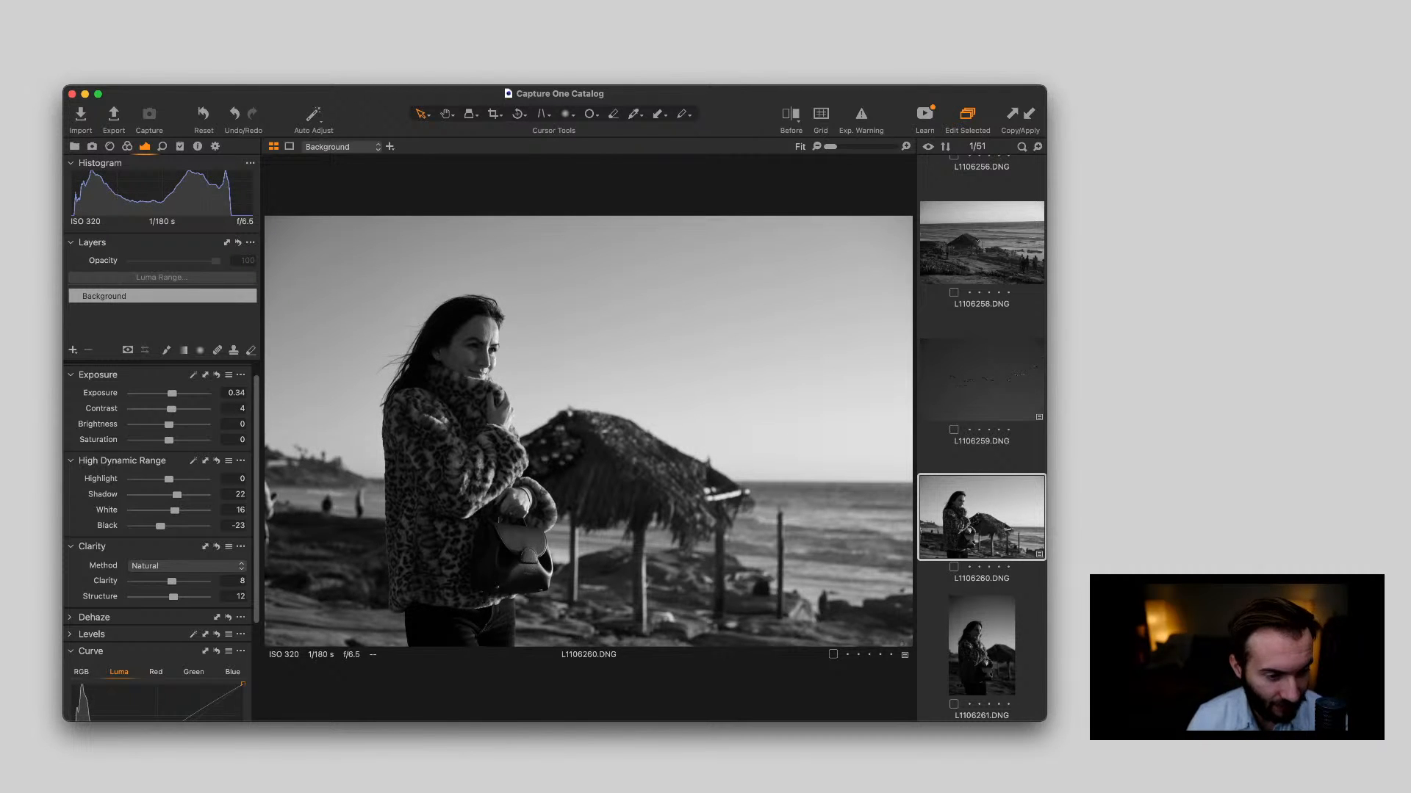
drag(169, 478, 135, 478)
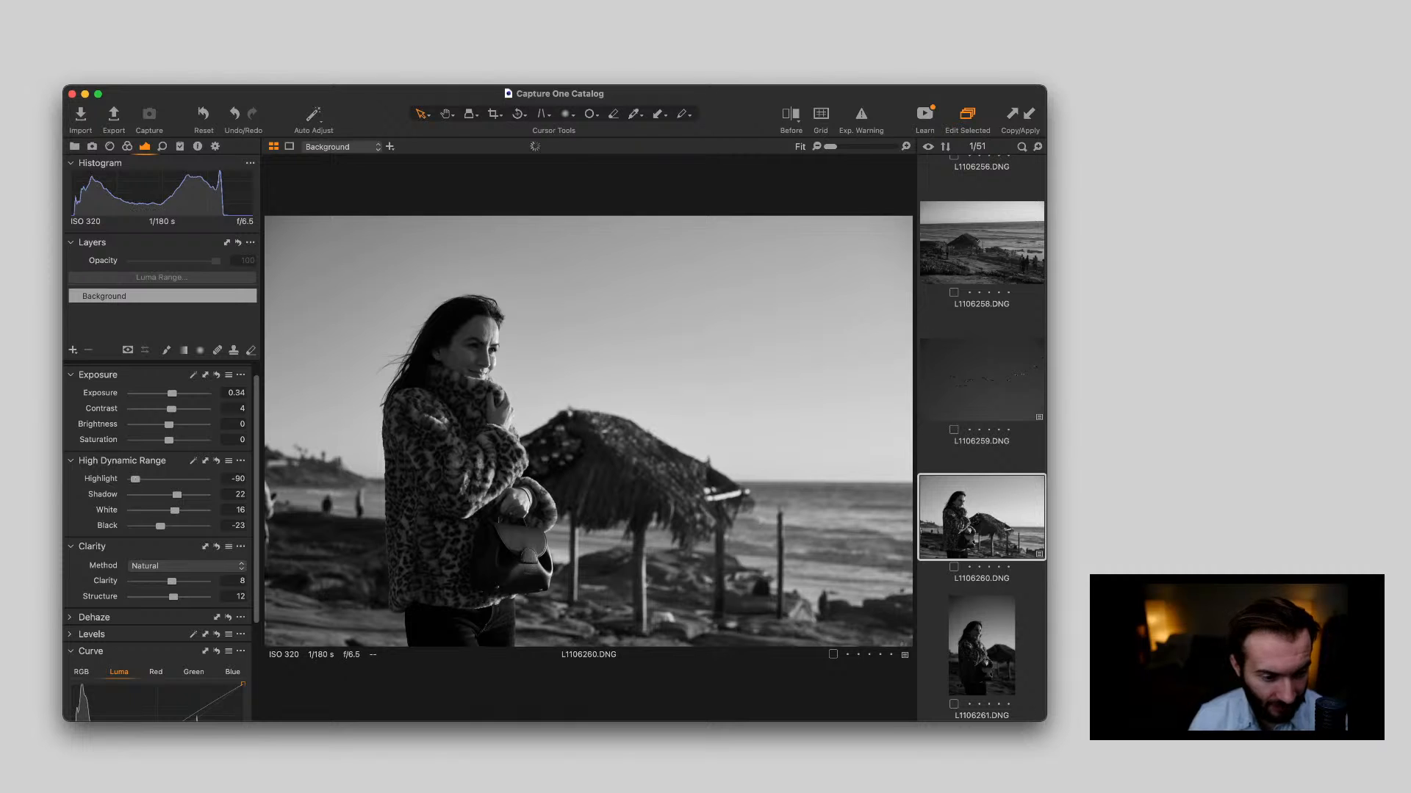
scroll(462, 393, up, 4)
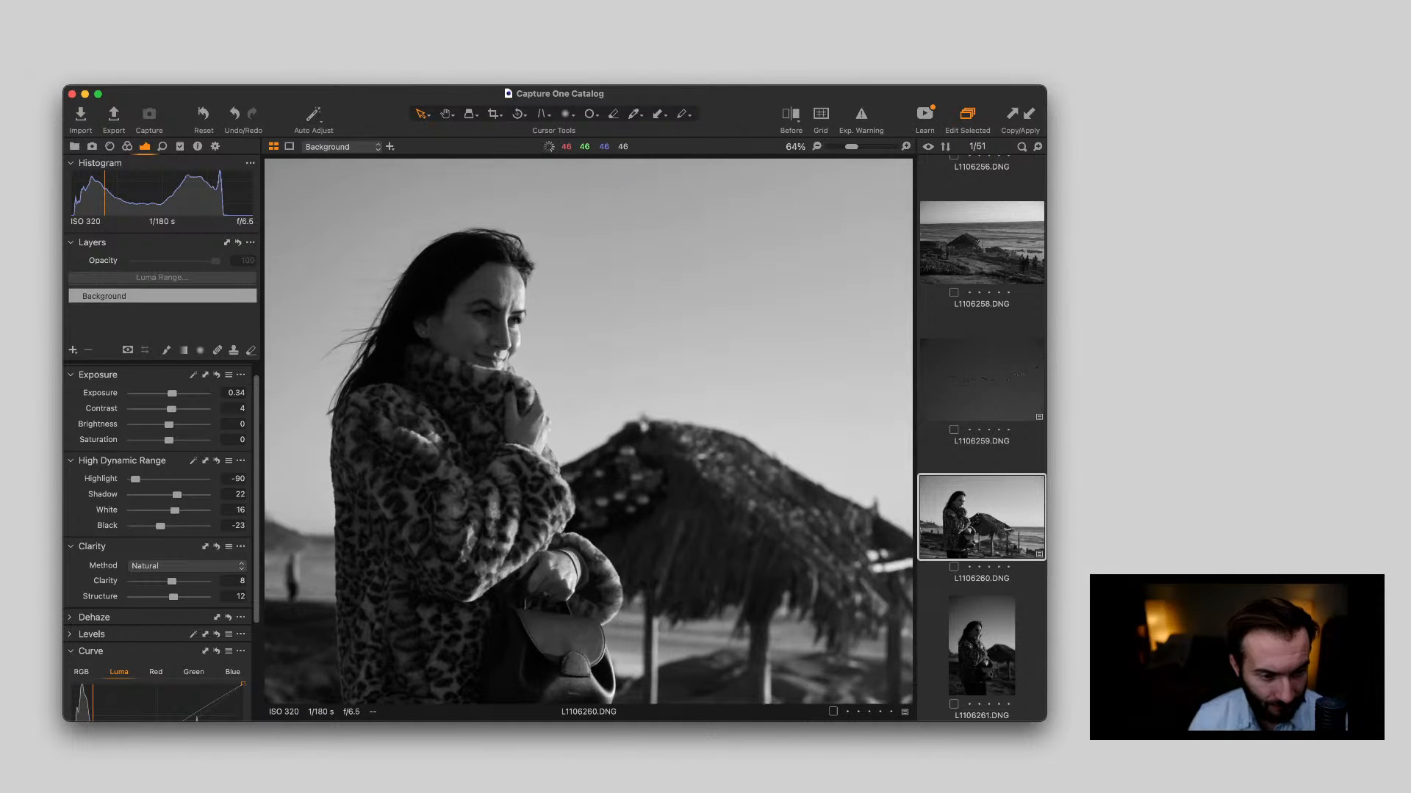
scroll(458, 395, up, 3)
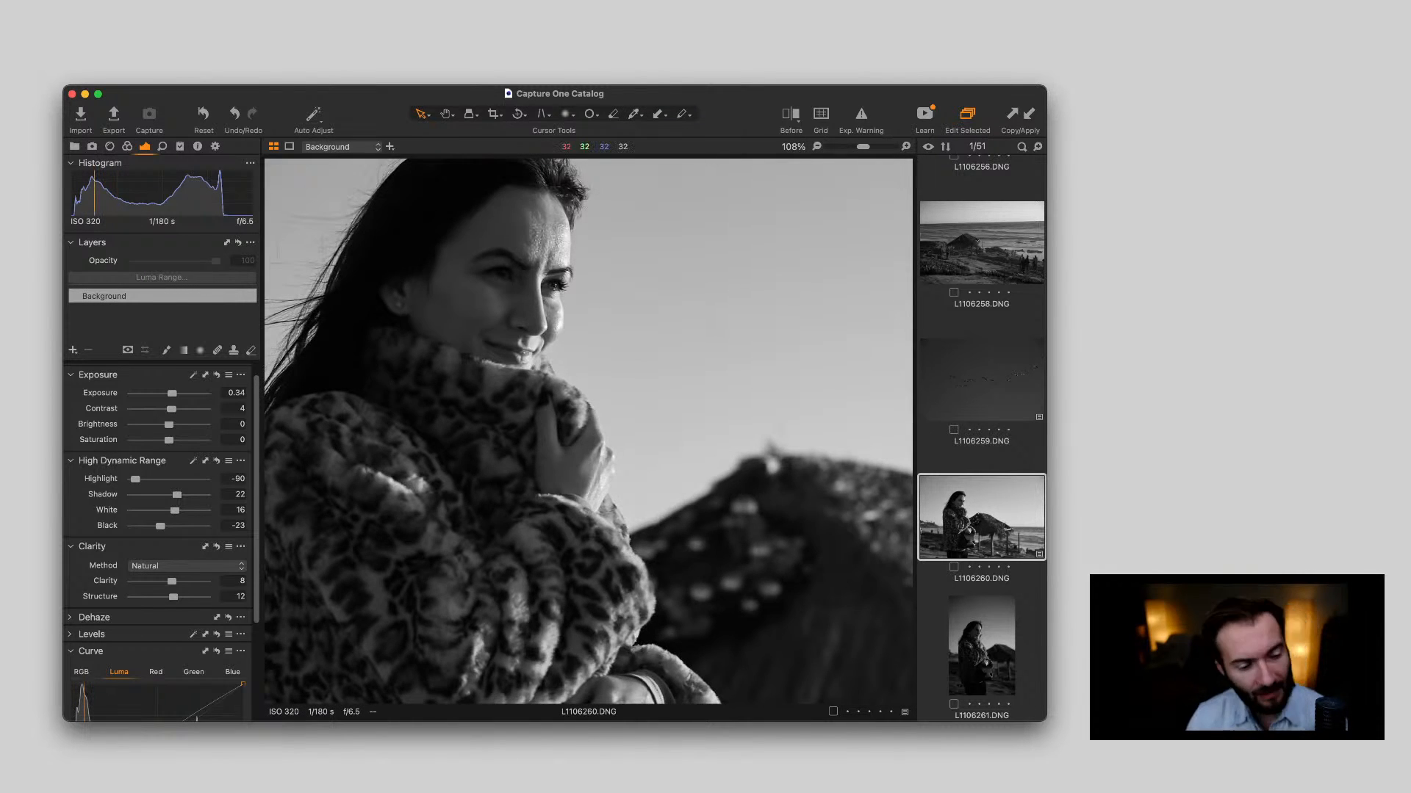
scroll(459, 394, down, 7)
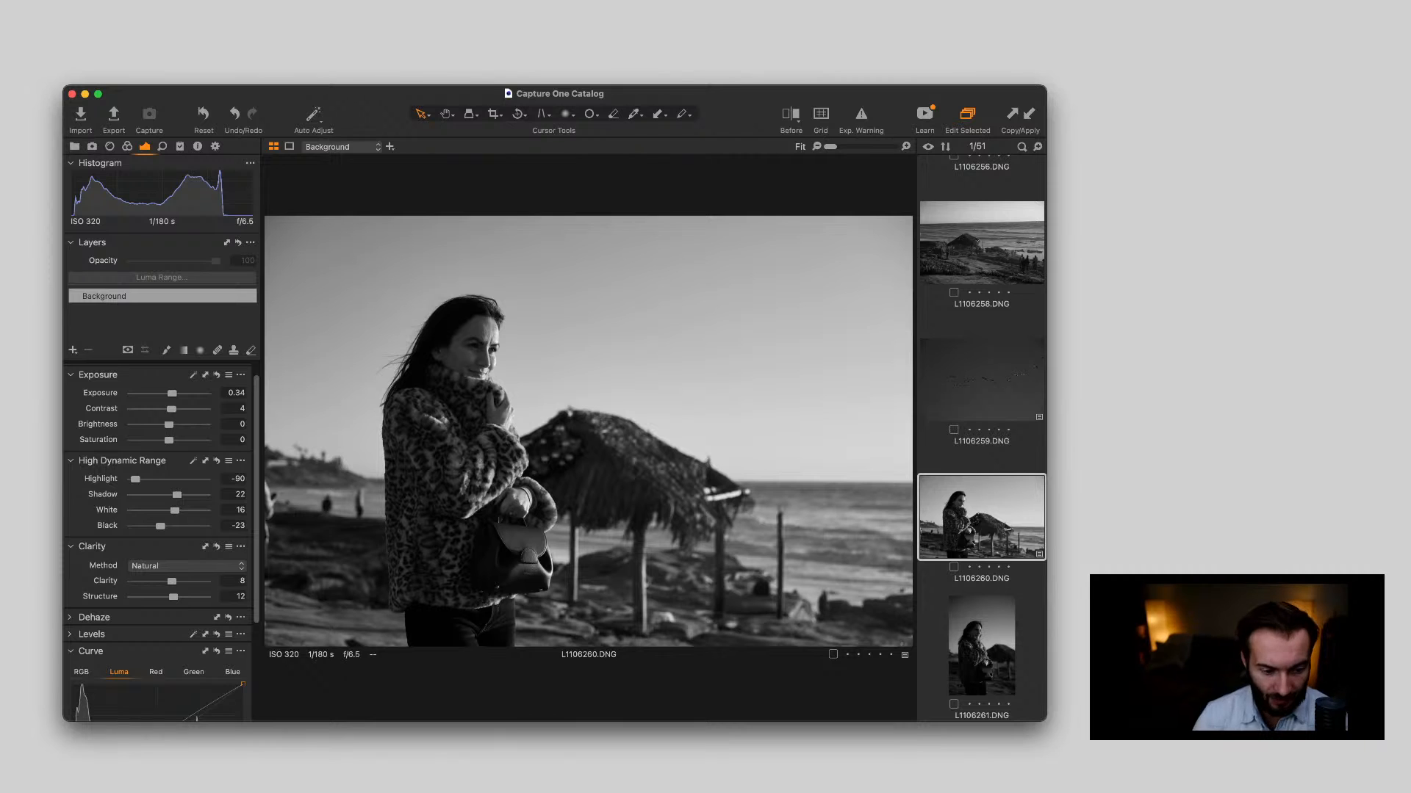
Refine the Luma curve of L1106260.DNG with slightly raised shadow points and a new highlight point, and compare before and after
scroll(158, 543, down, 3)
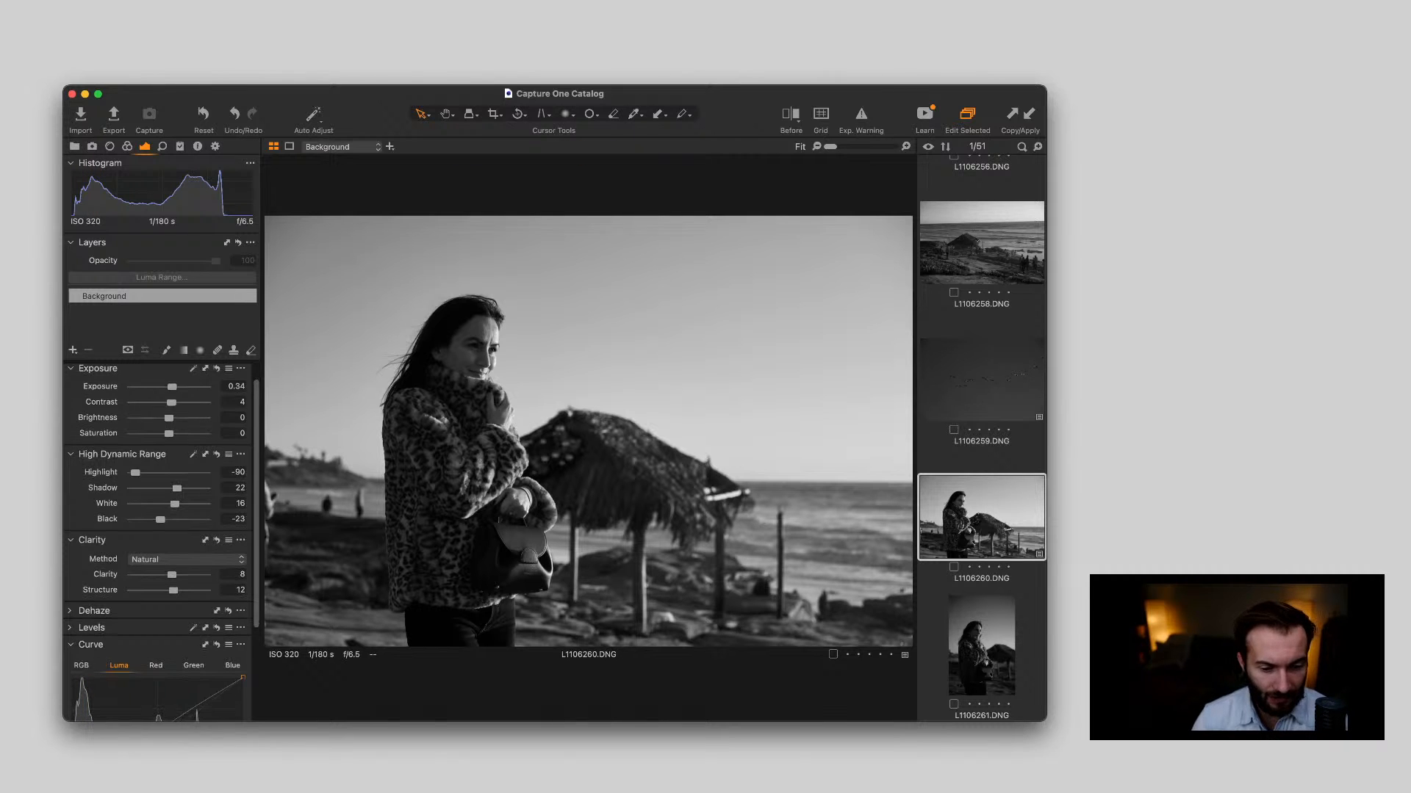
scroll(158, 544, down, 1)
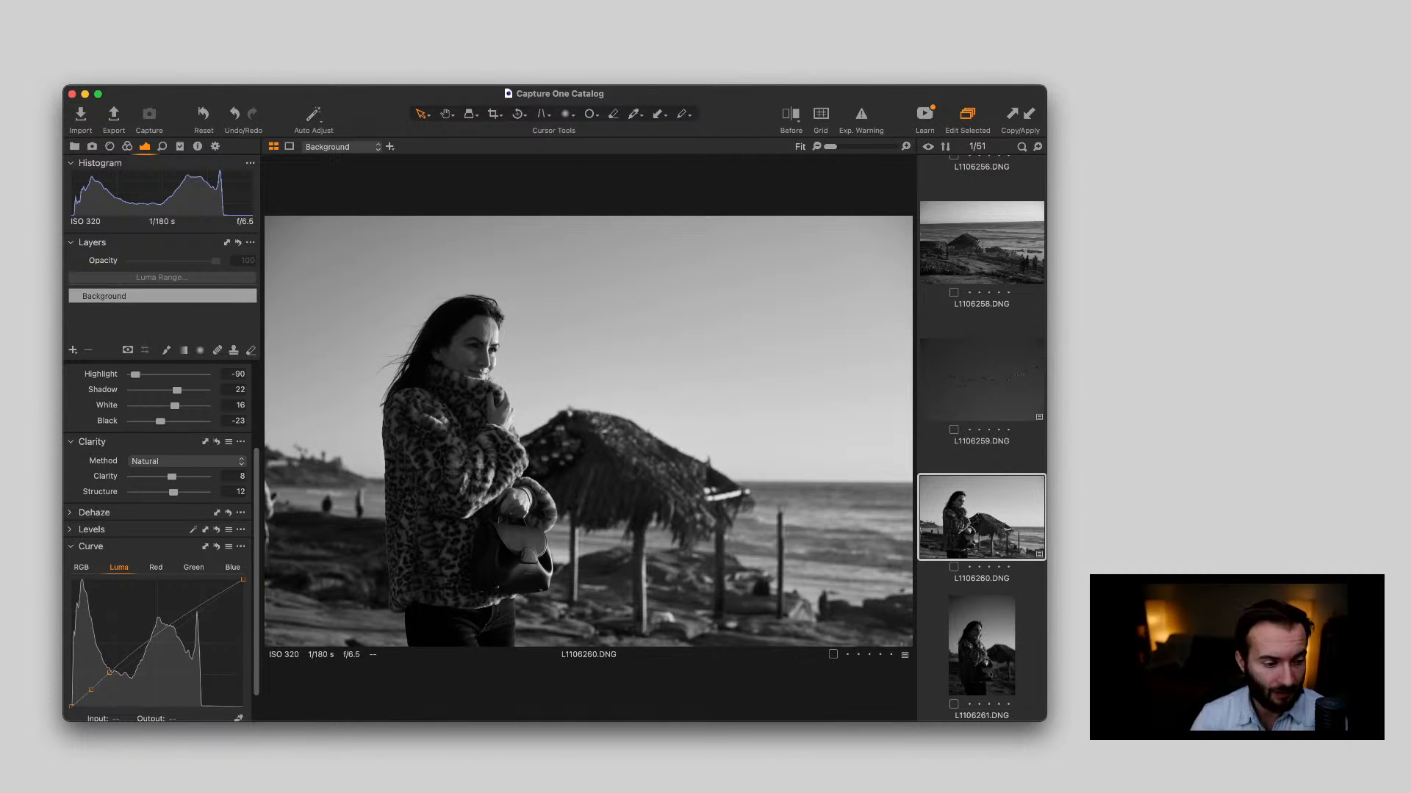
scroll(110, 632, down, 1)
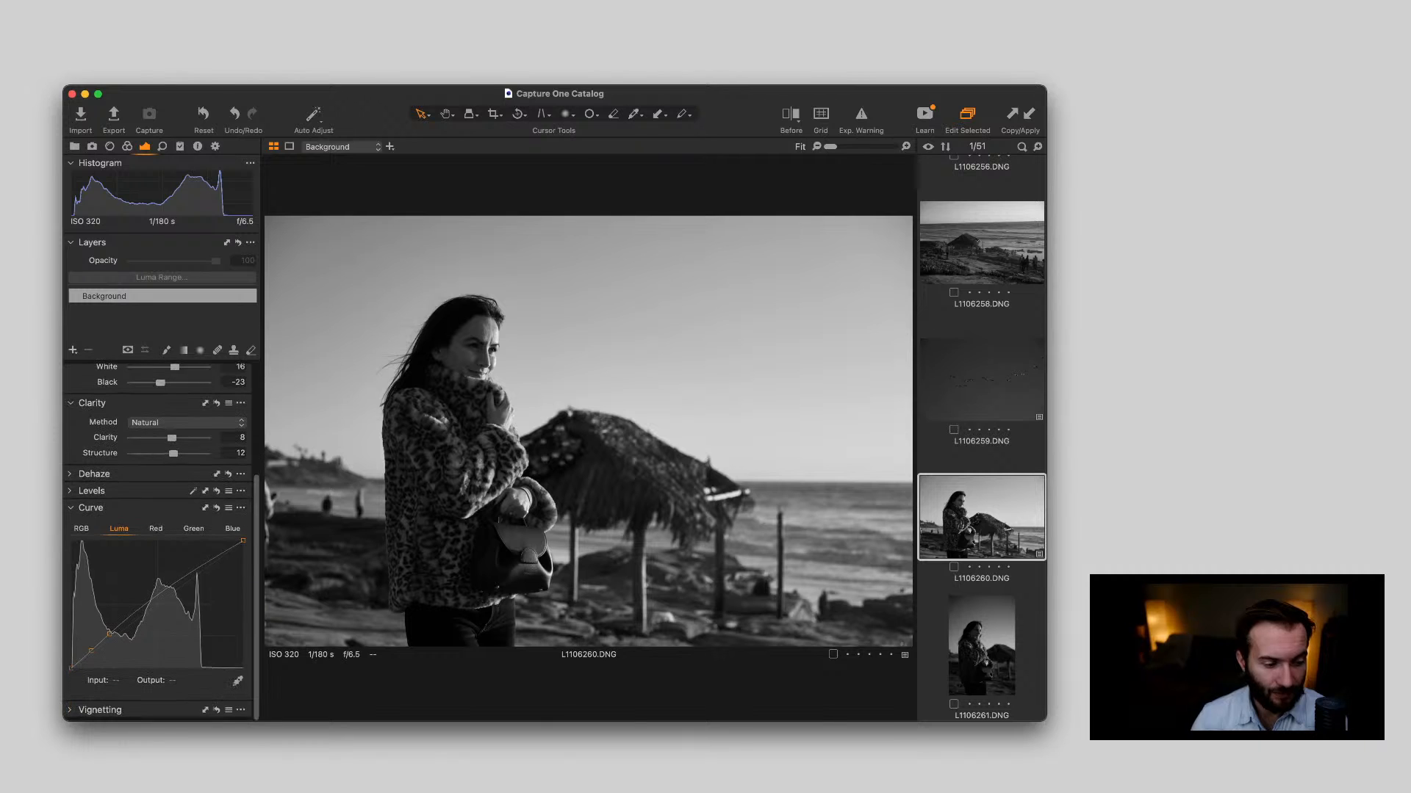
drag(109, 637, 110, 635)
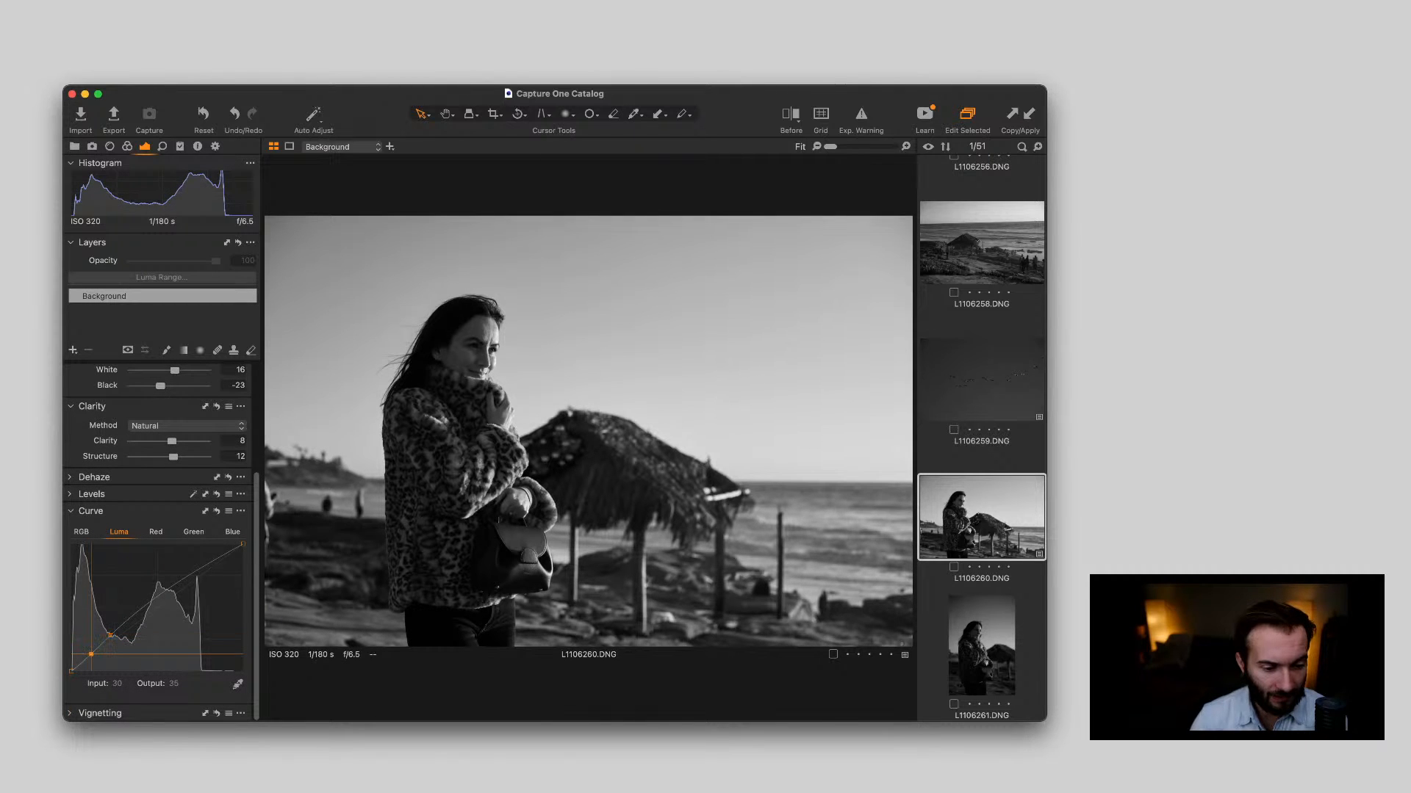
click(91, 653)
drag(92, 653, 111, 632)
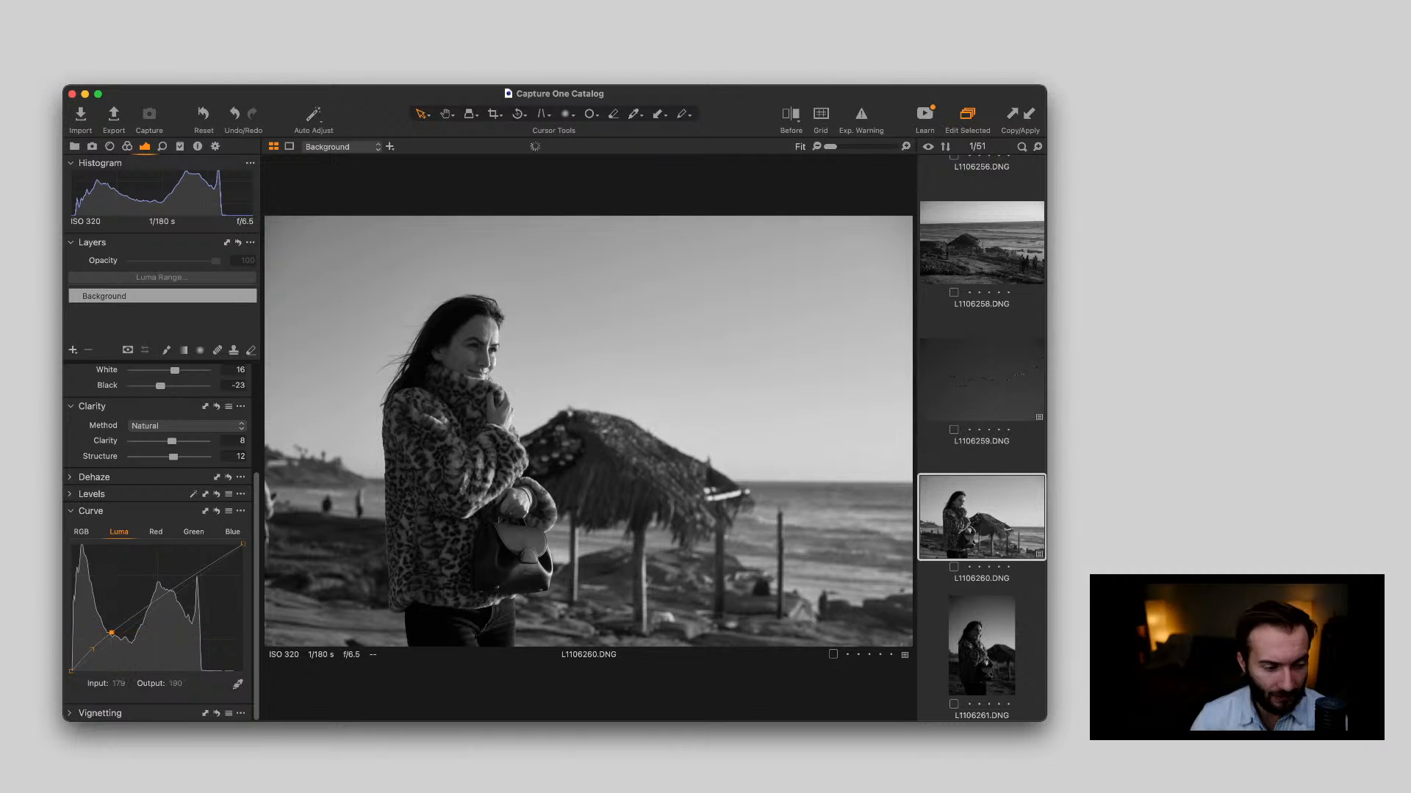
click(193, 576)
drag(193, 576, 195, 579)
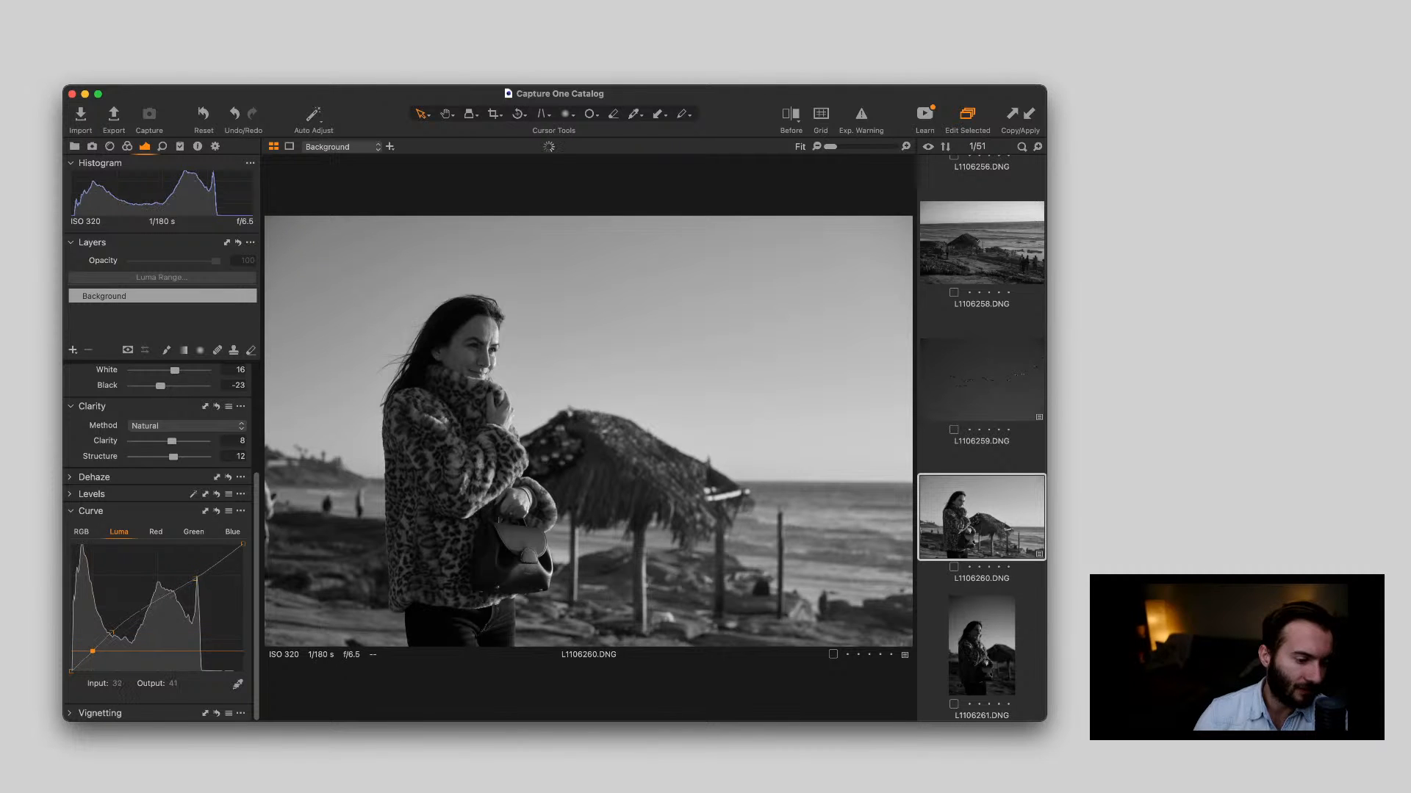
drag(196, 580, 195, 572)
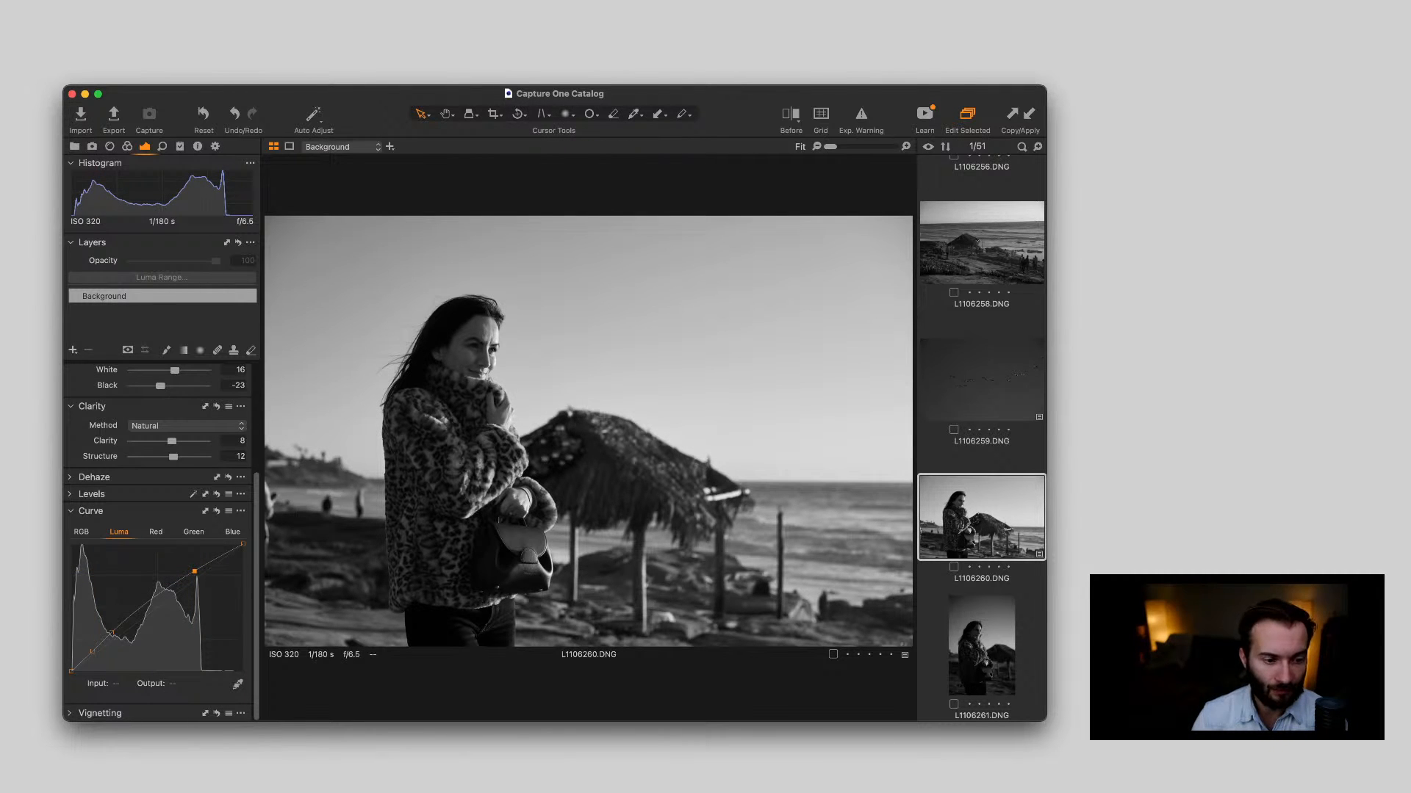
key(y)
drag(588, 425, 266, 431)
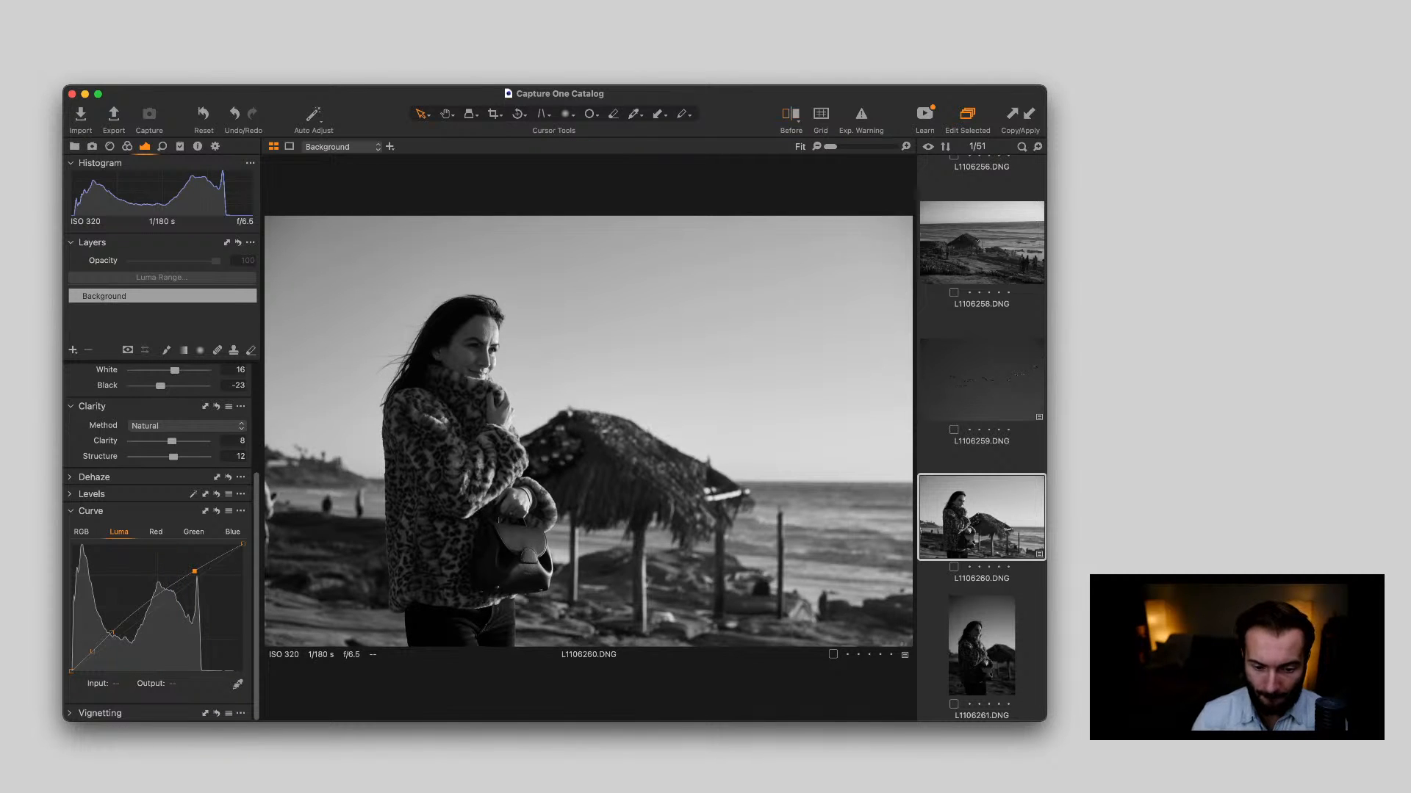
Compare the upright portraits L1106261.DNG to L1106263.DNG and delete L1106262.DNG
click(982, 645)
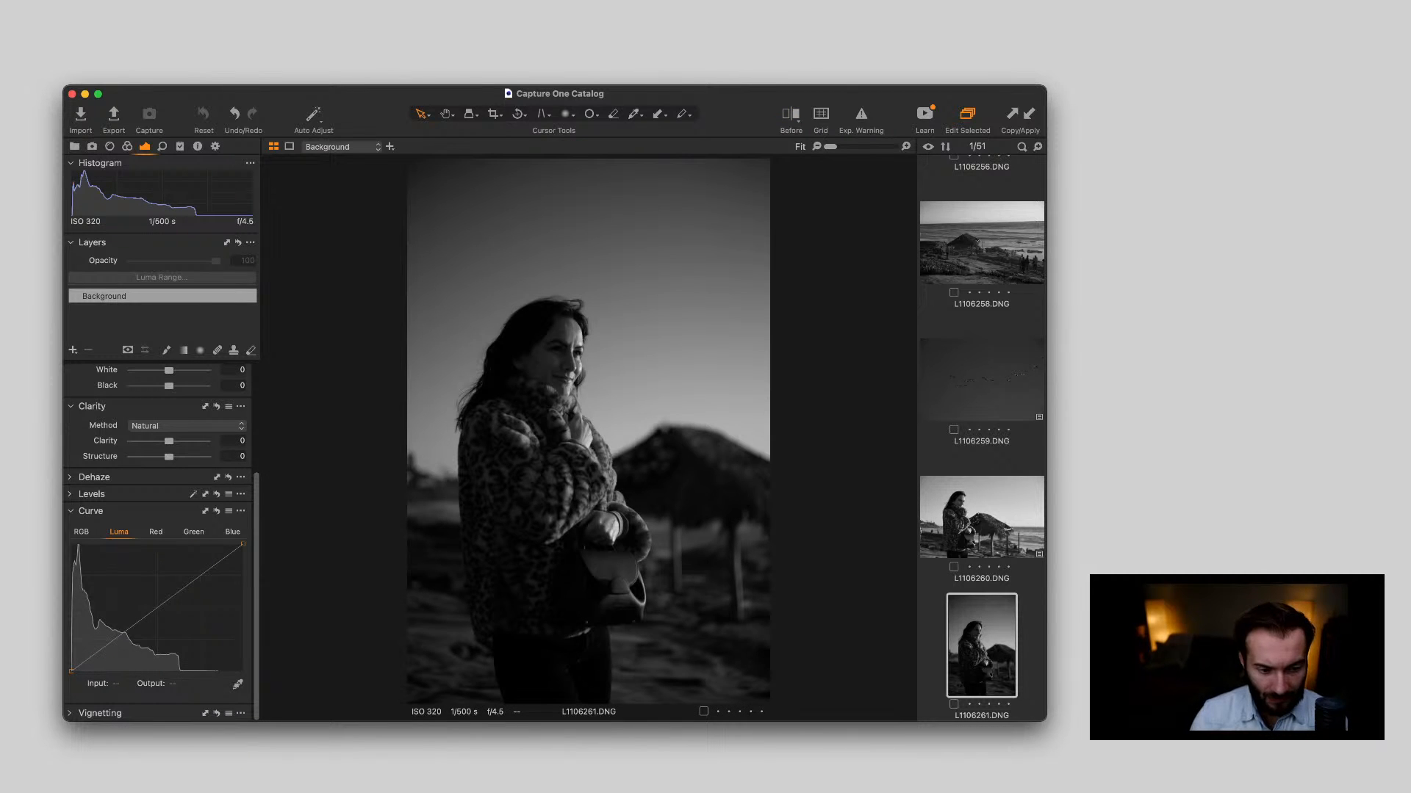
key(Right)
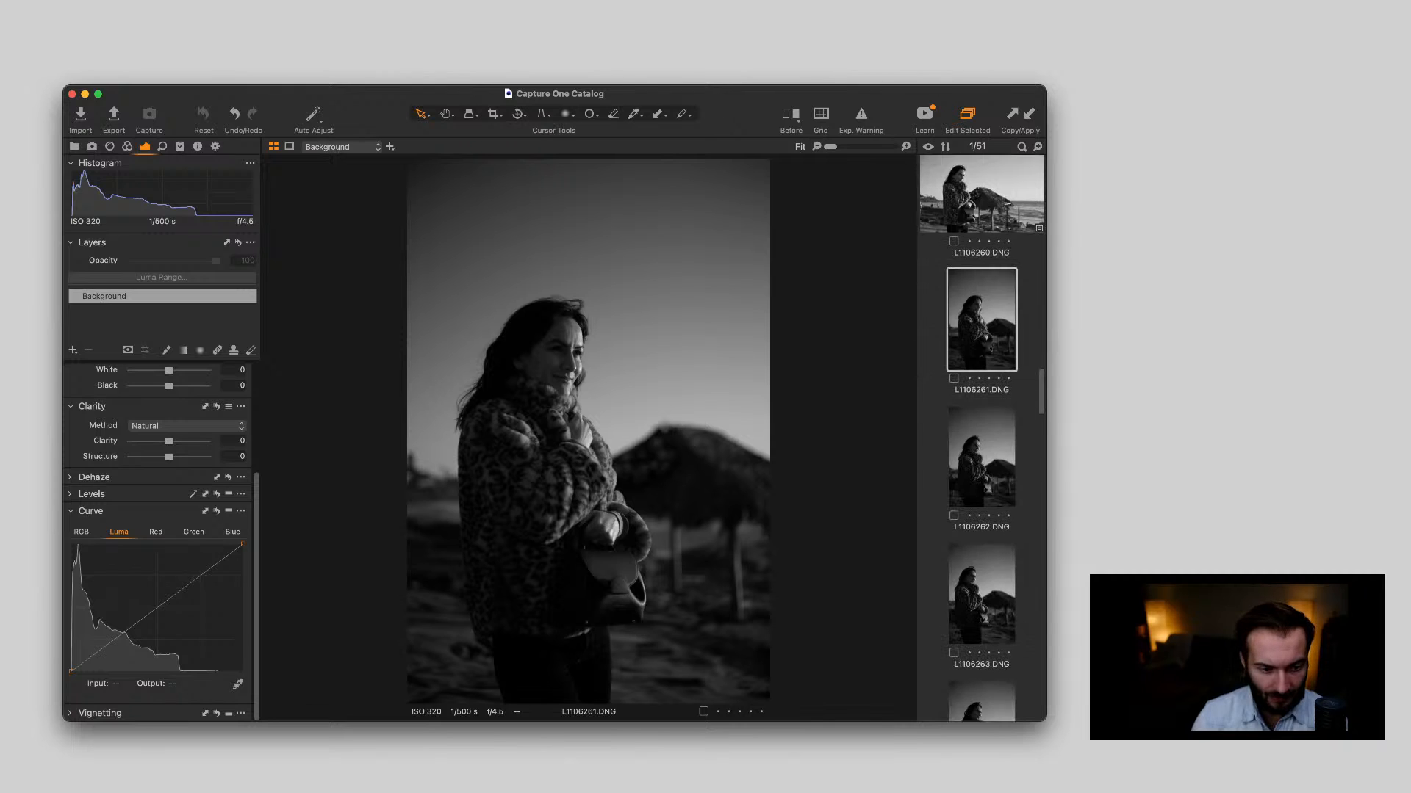
key(Right)
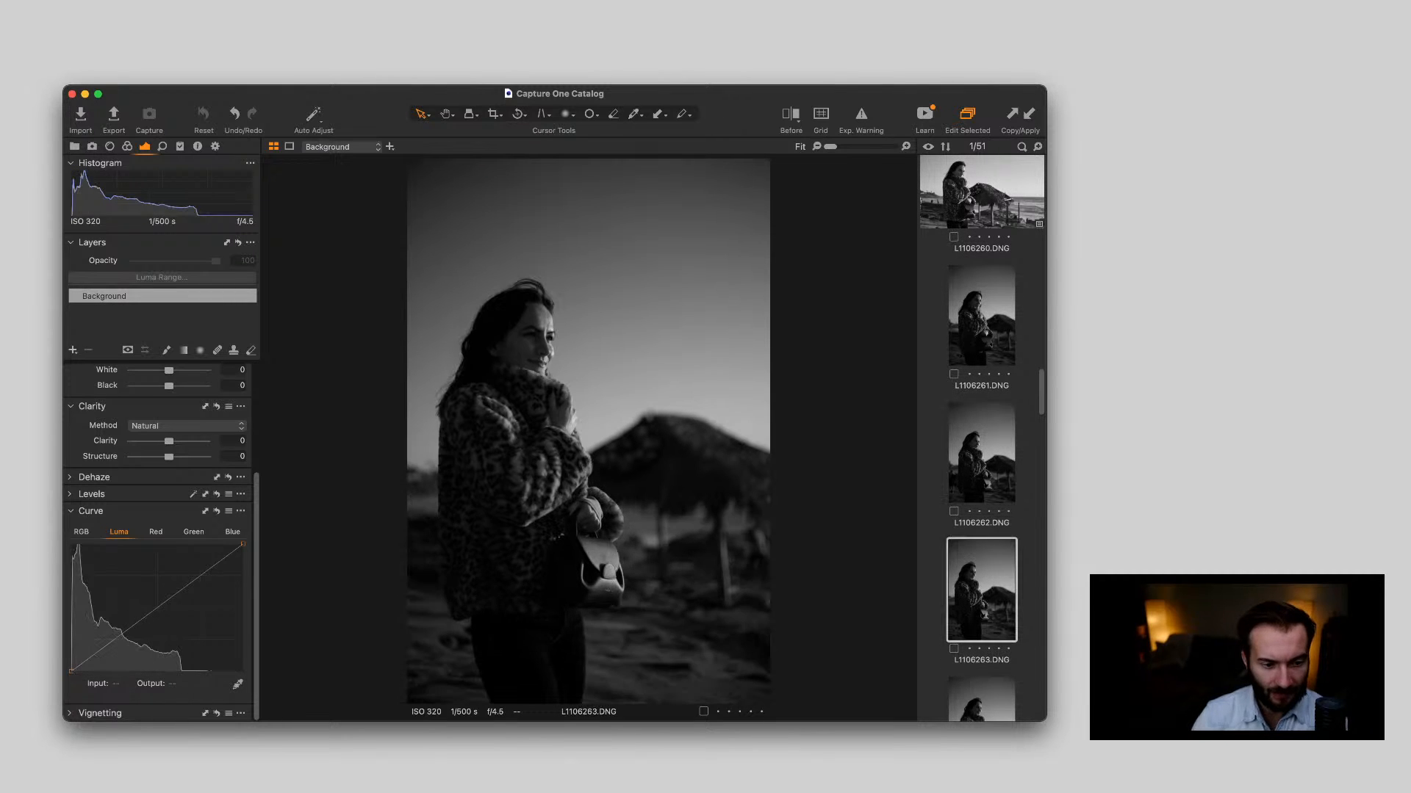
key(Left)
key(BackSpace)
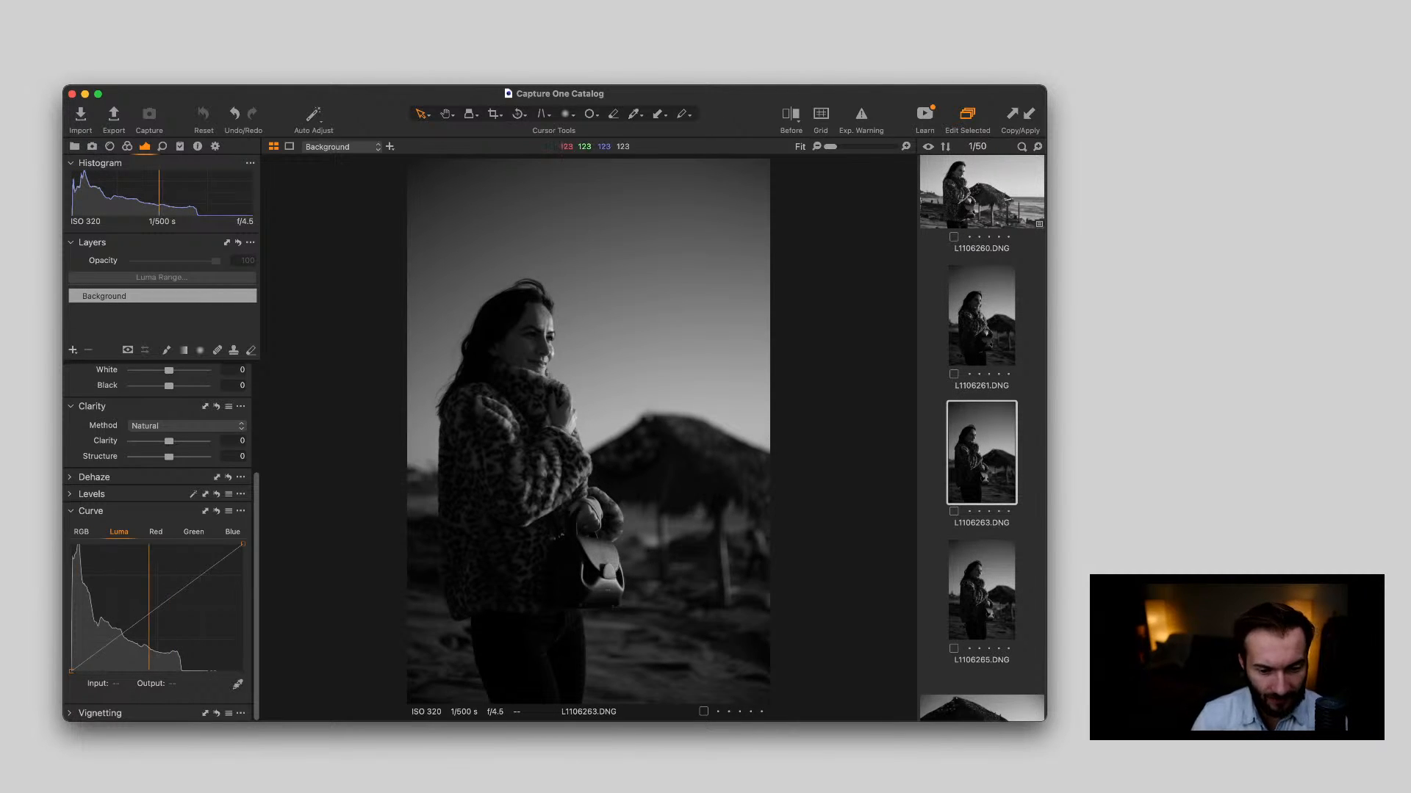
Compare L1106263.DNG with L1106265.DNG, apply the copied adjustments to L1106263.DNG and check the woman's face up close
key(Right)
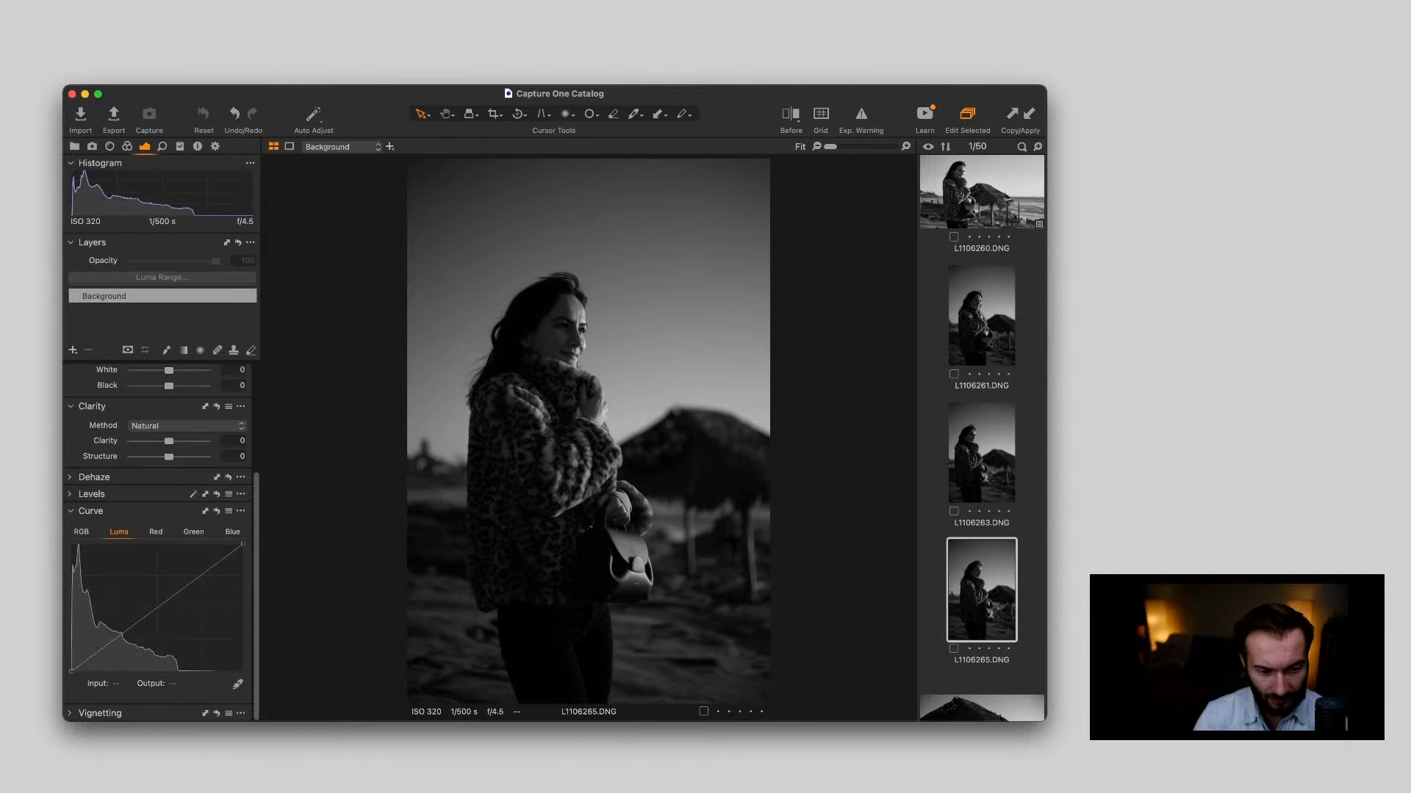
key(Left)
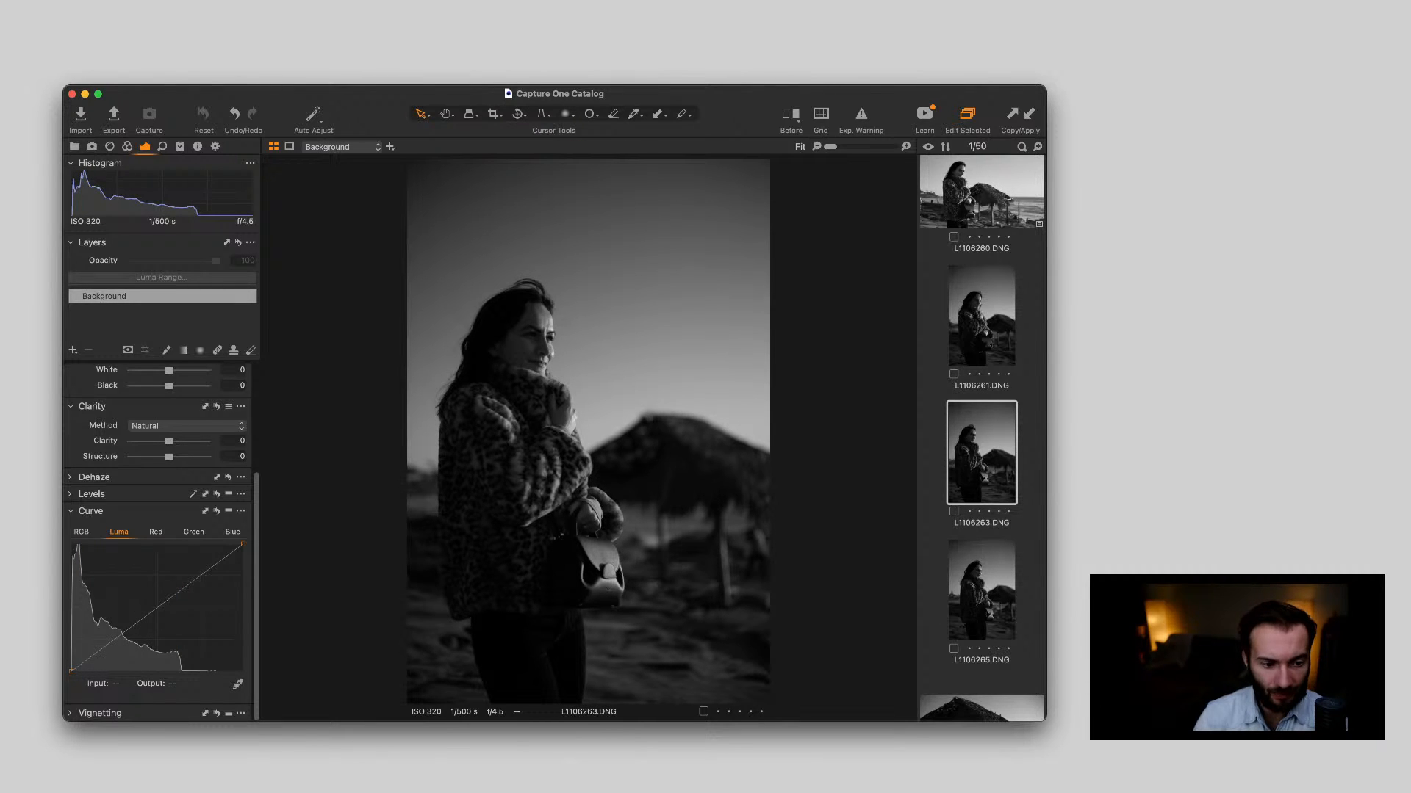
click(1029, 114)
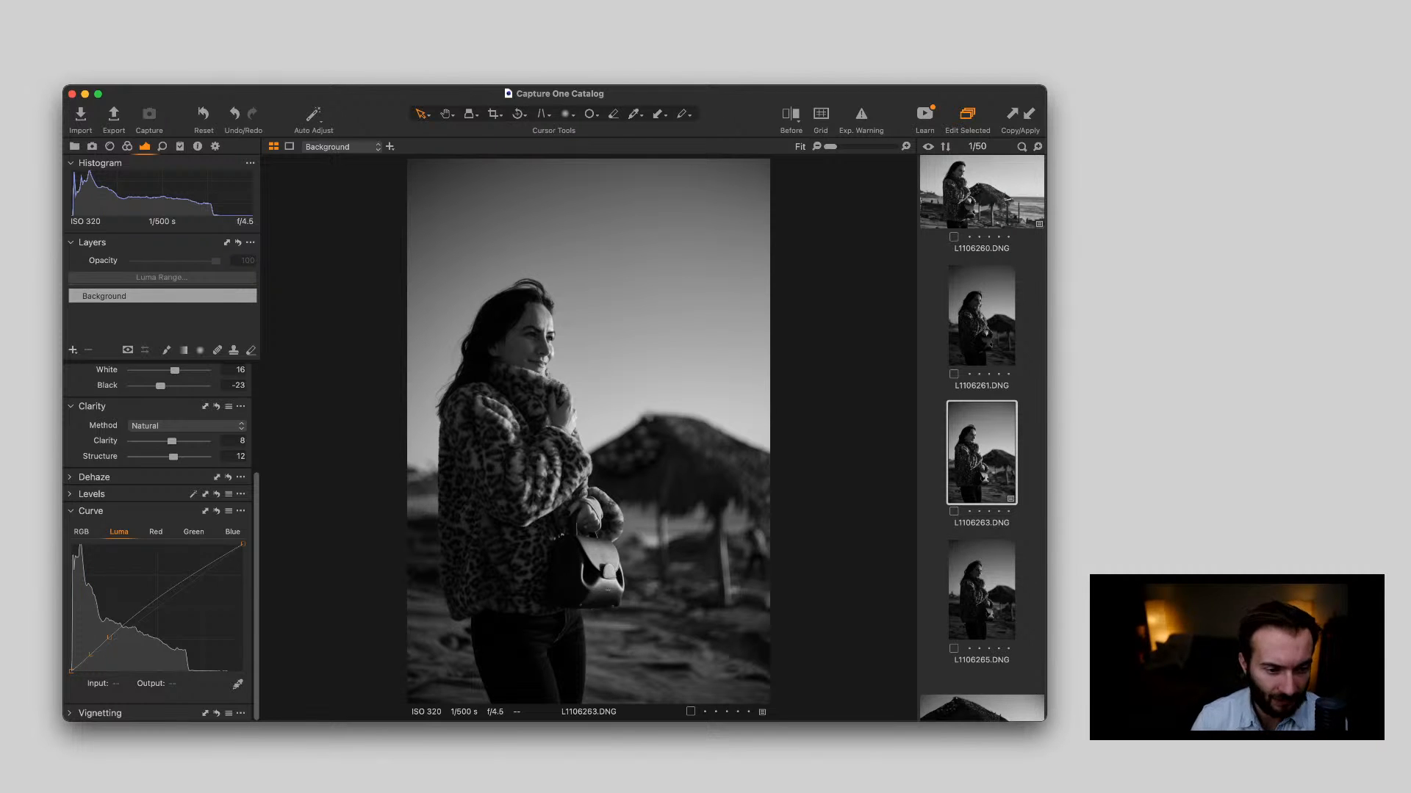
scroll(609, 327, up, 5)
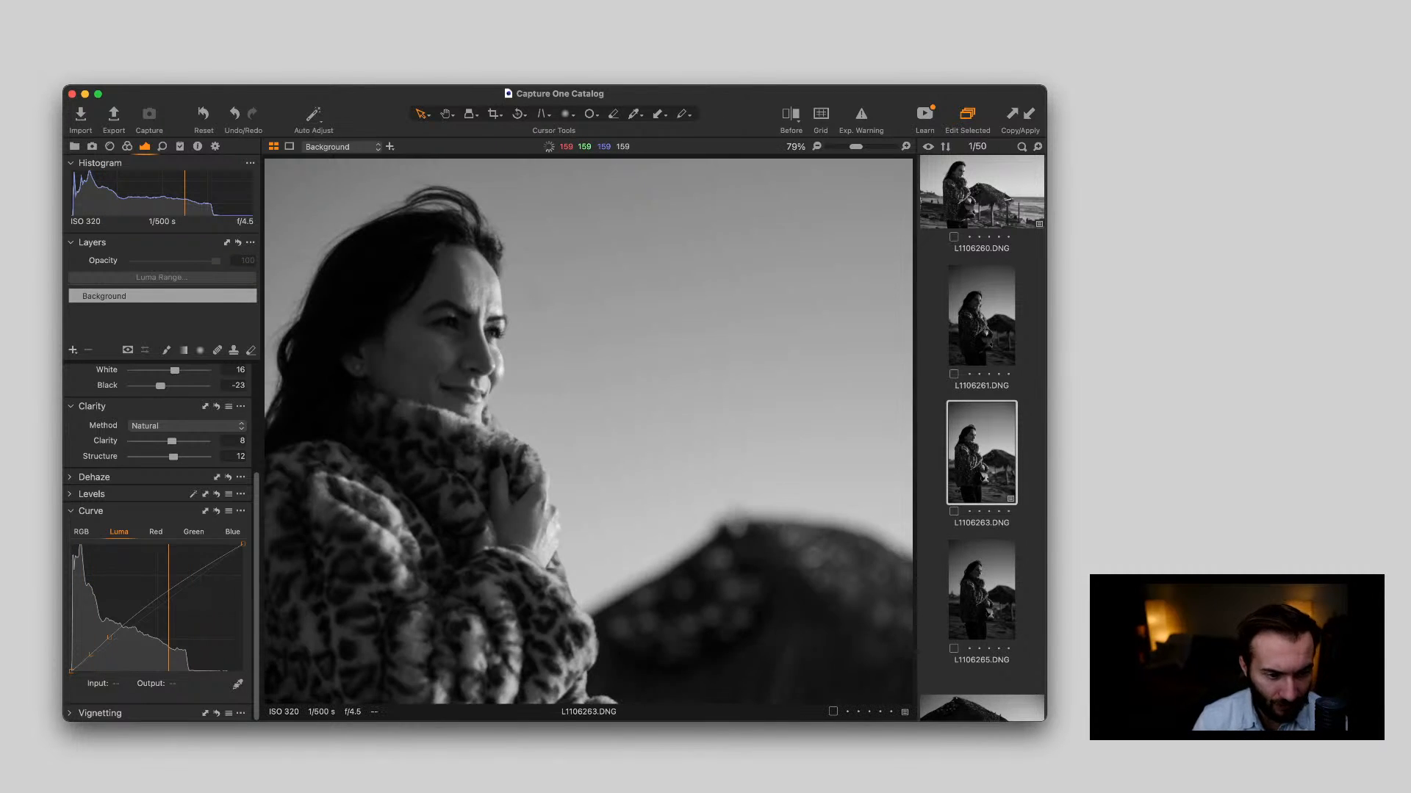
scroll(610, 327, down, 5)
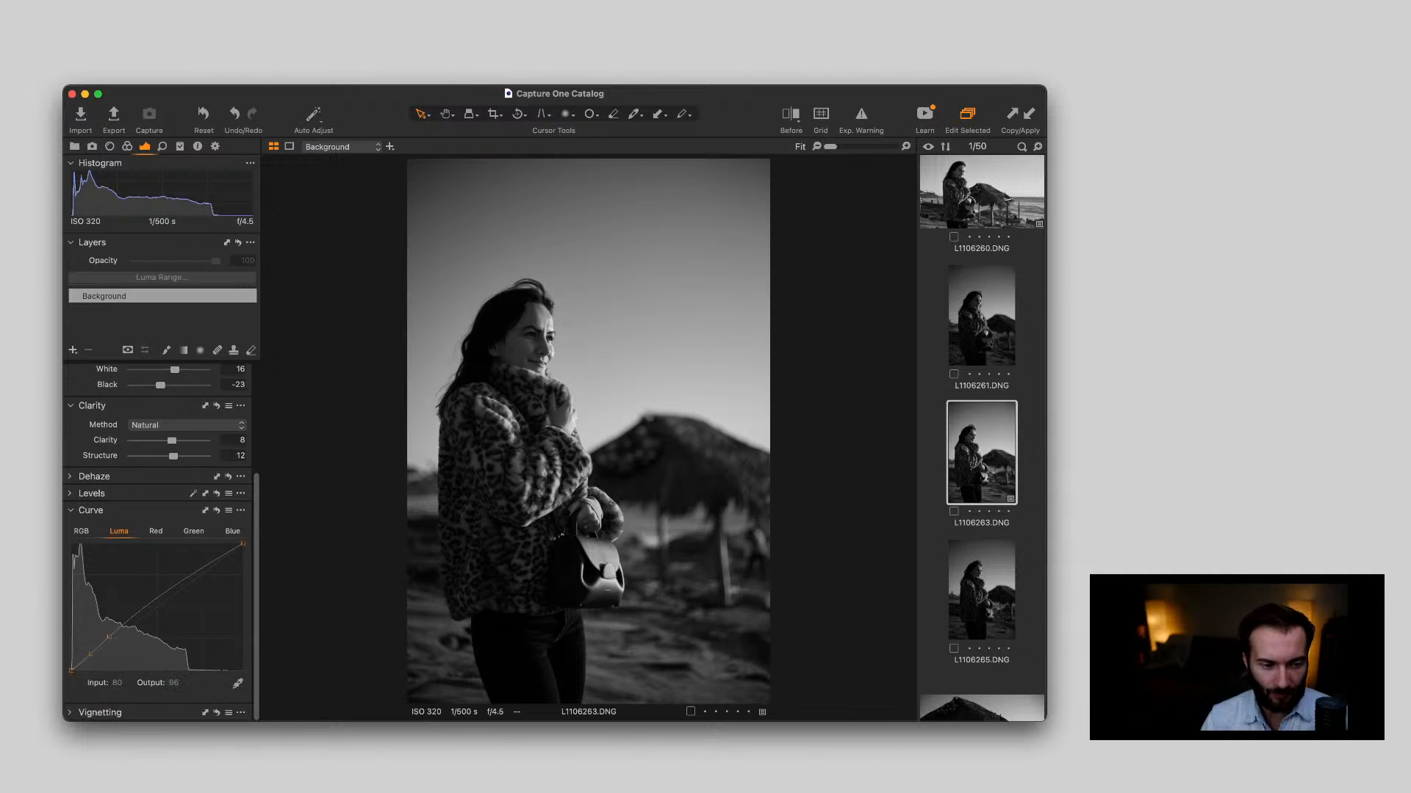
Check L1106263.DNG at different magnifications and set its exposure to 0.37
scroll(552, 354, up, 10)
scroll(553, 355, down, 10)
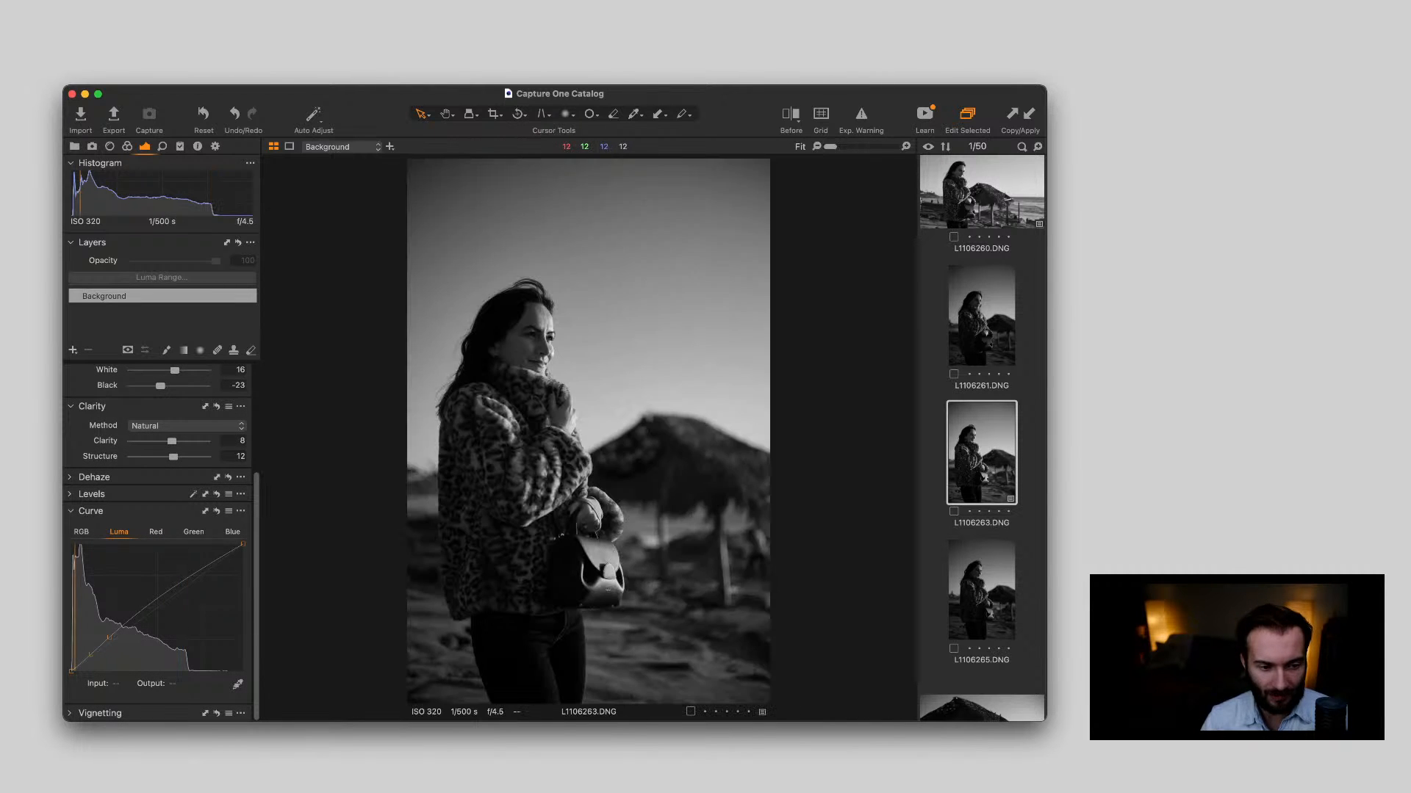
scroll(553, 354, up, 1)
scroll(552, 354, down, 1)
scroll(162, 544, up, 5)
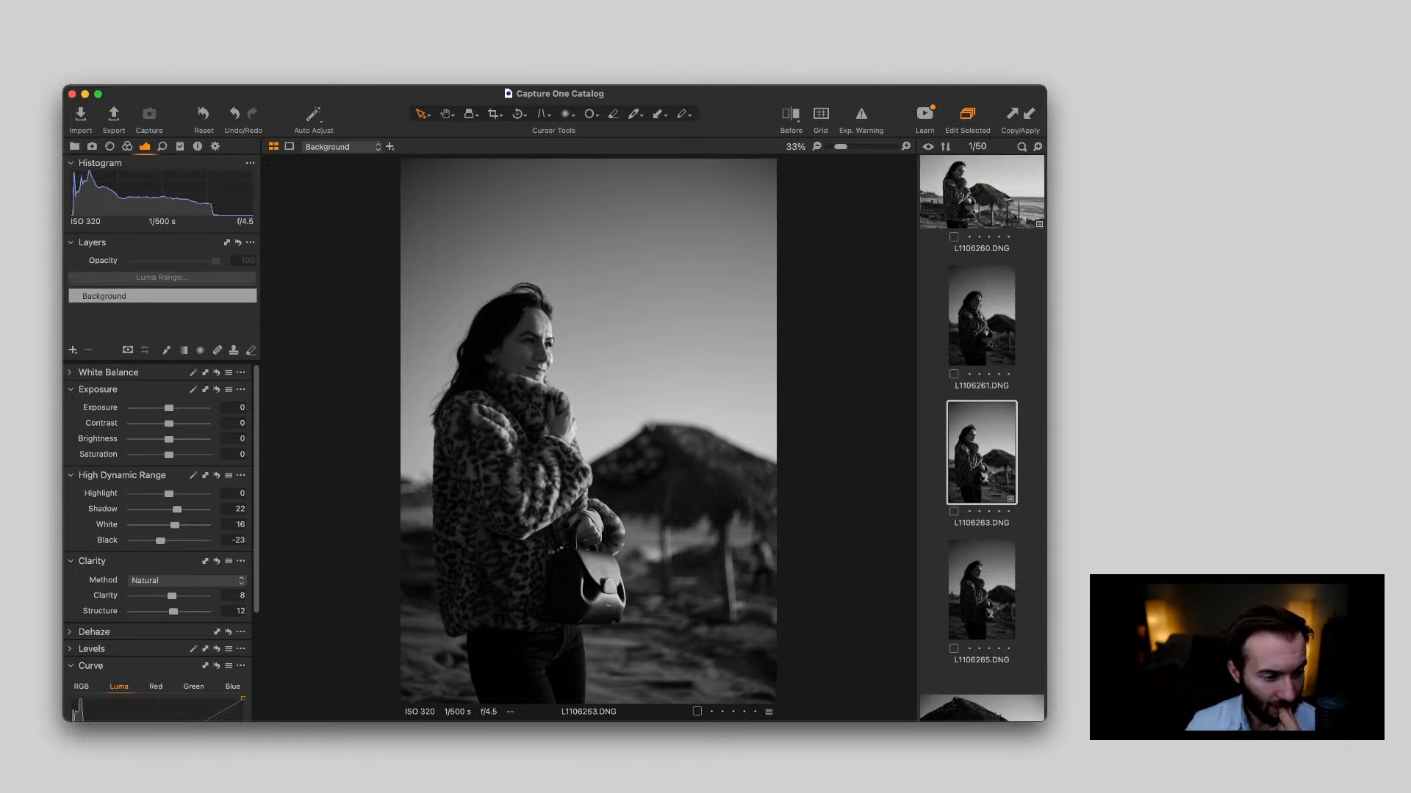
drag(169, 408, 172, 408)
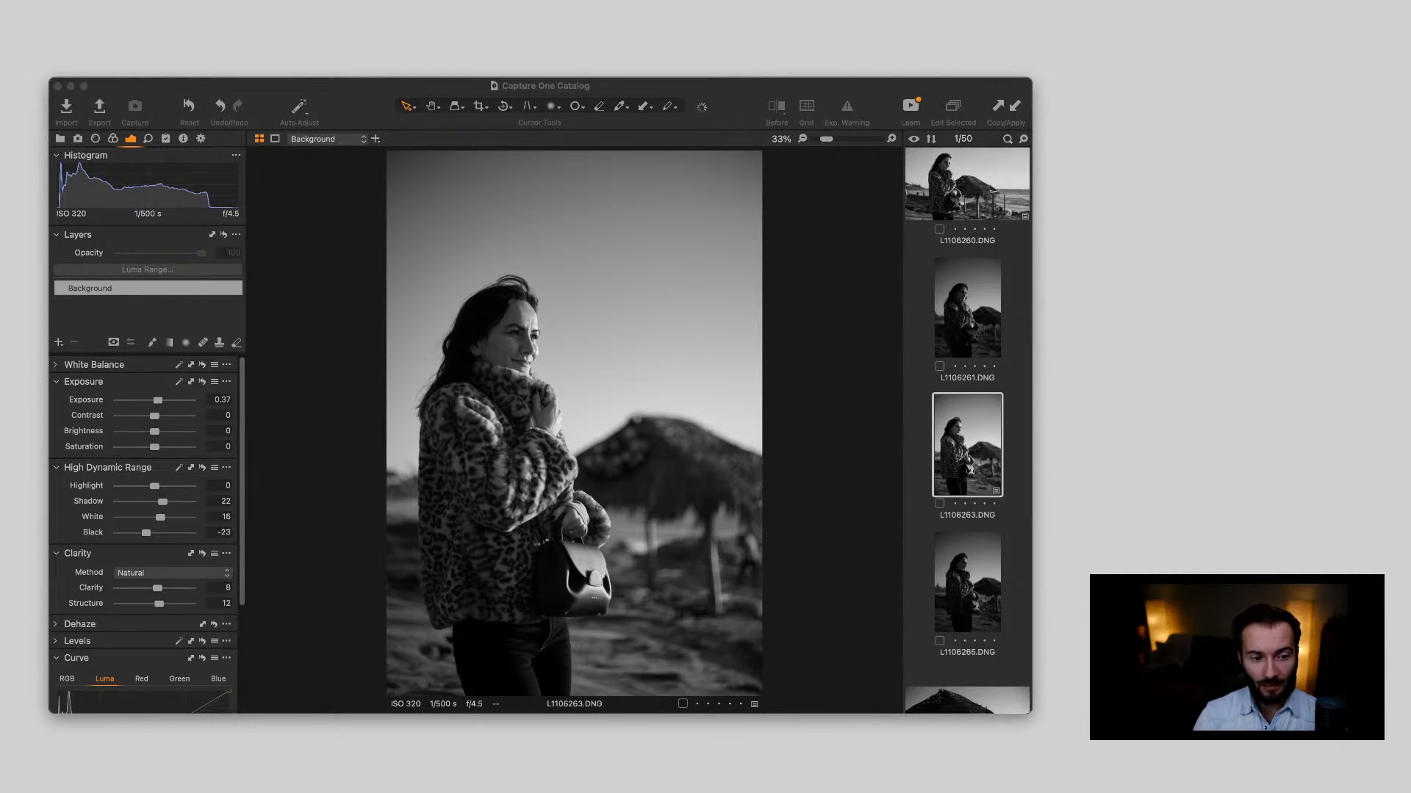
key(super+Tab)
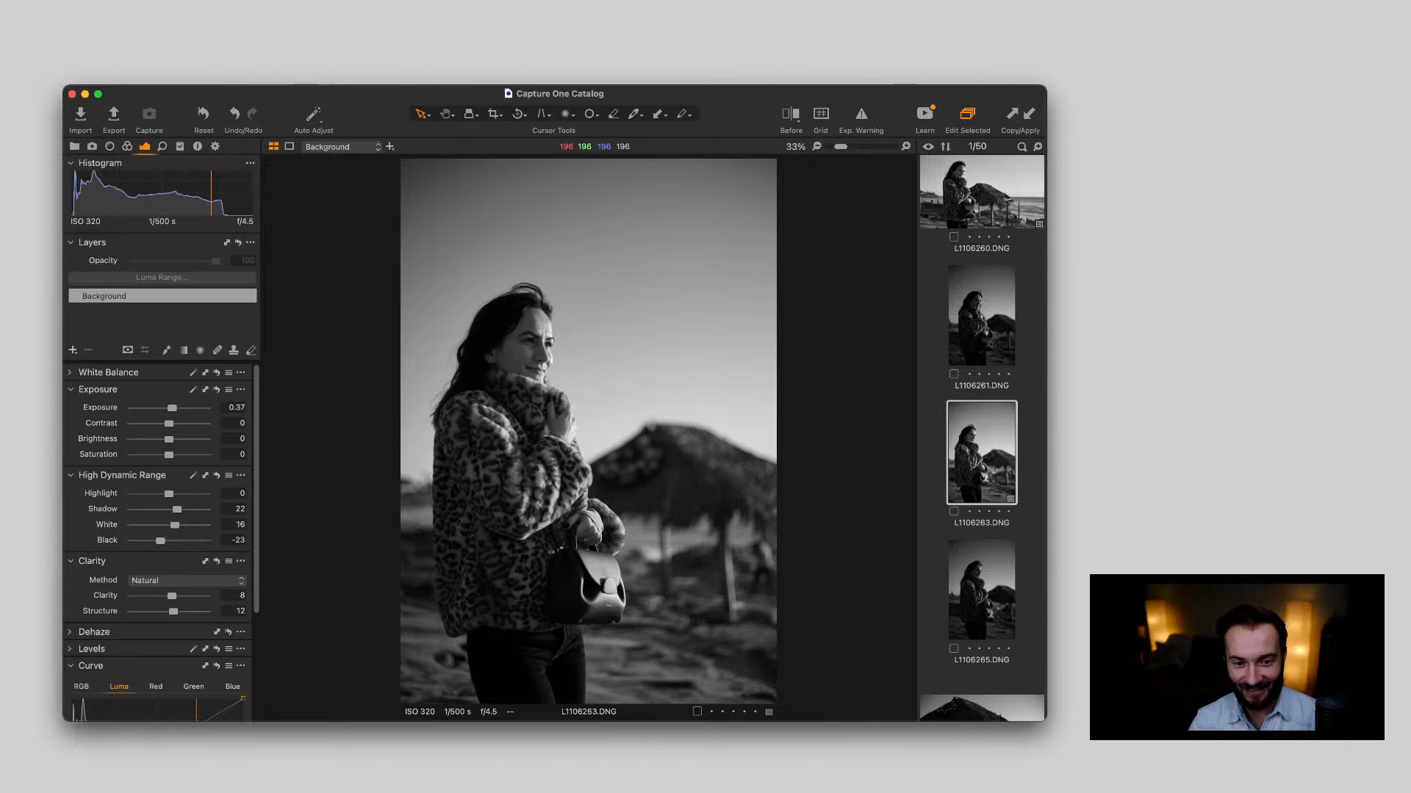
key(super+Tab)
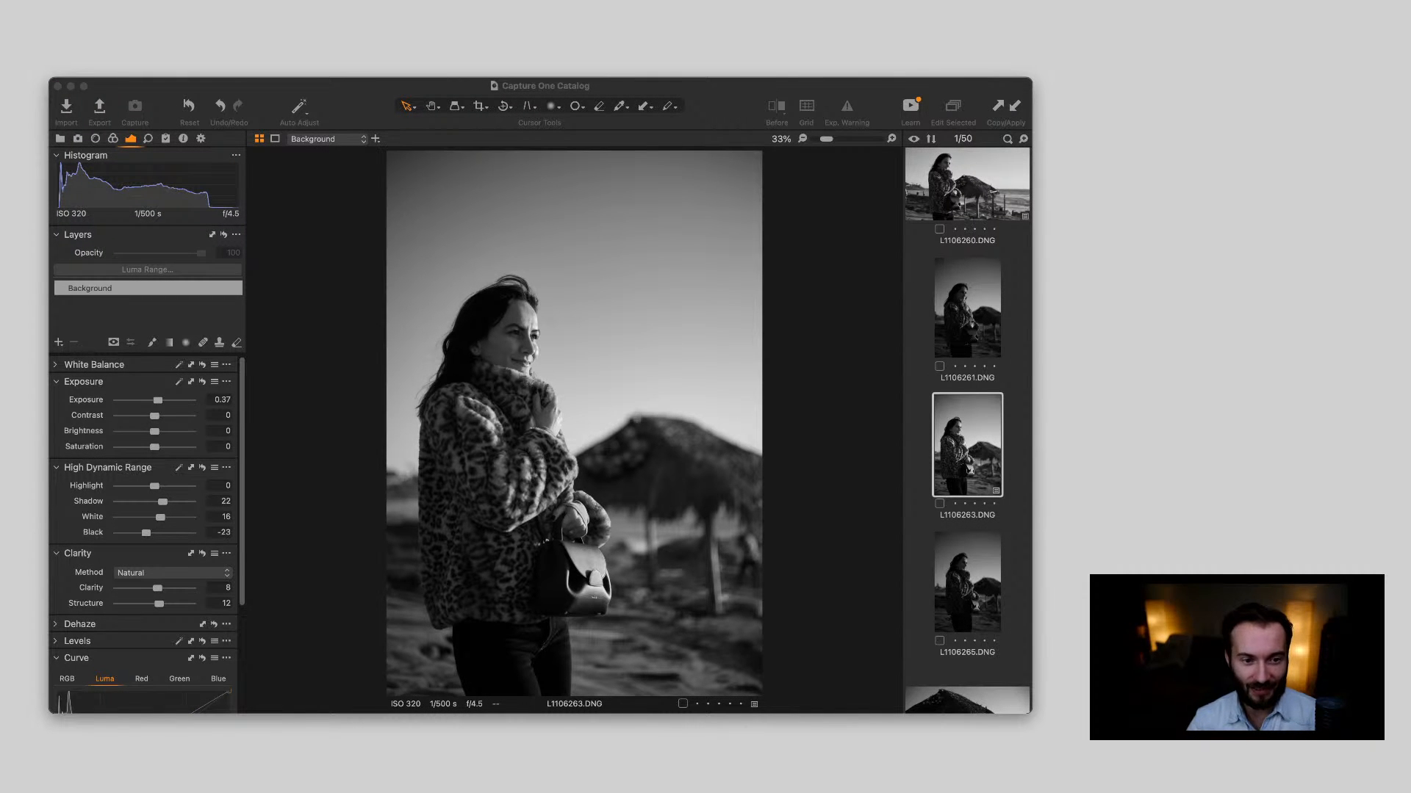
key(super+Tab)
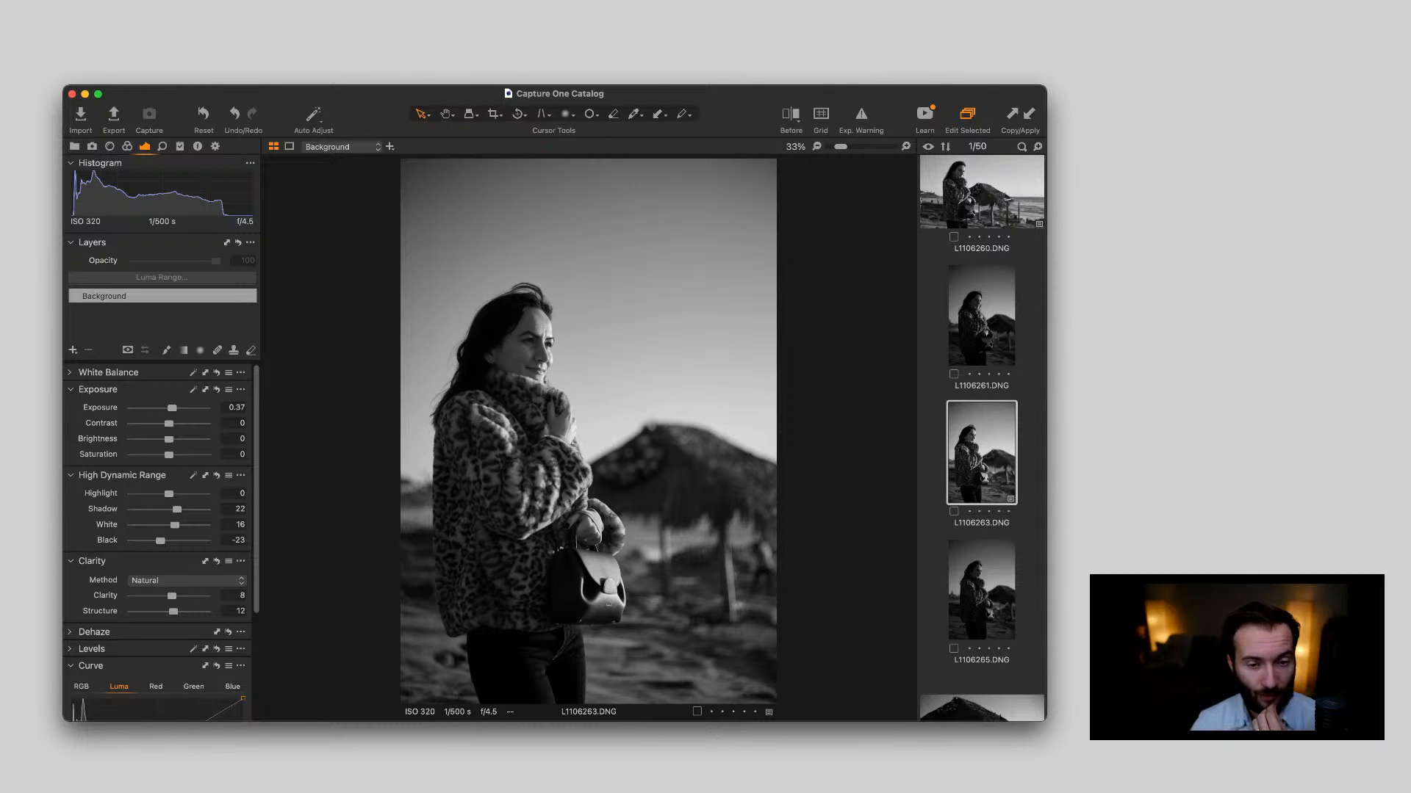
scroll(157, 544, down, 1)
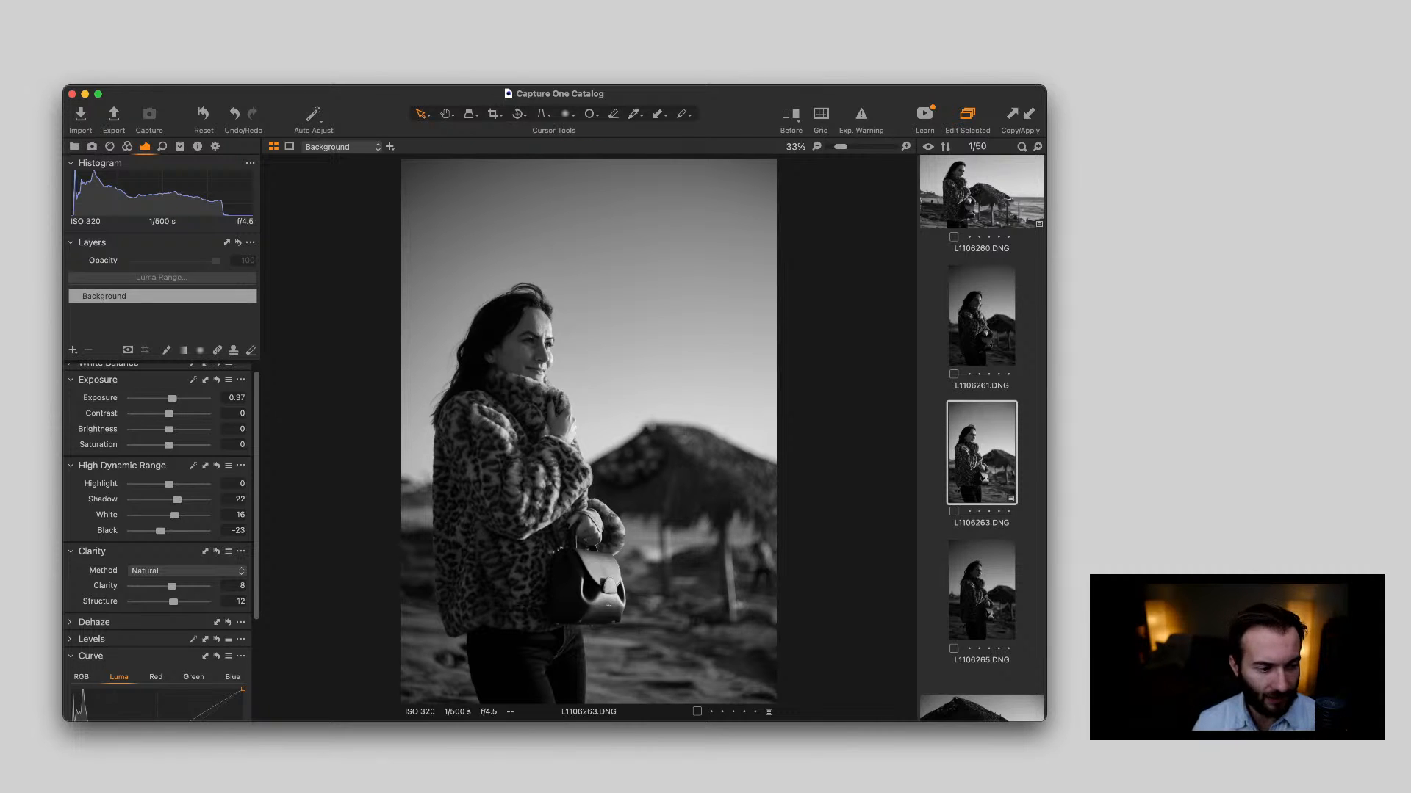
scroll(158, 544, down, 5)
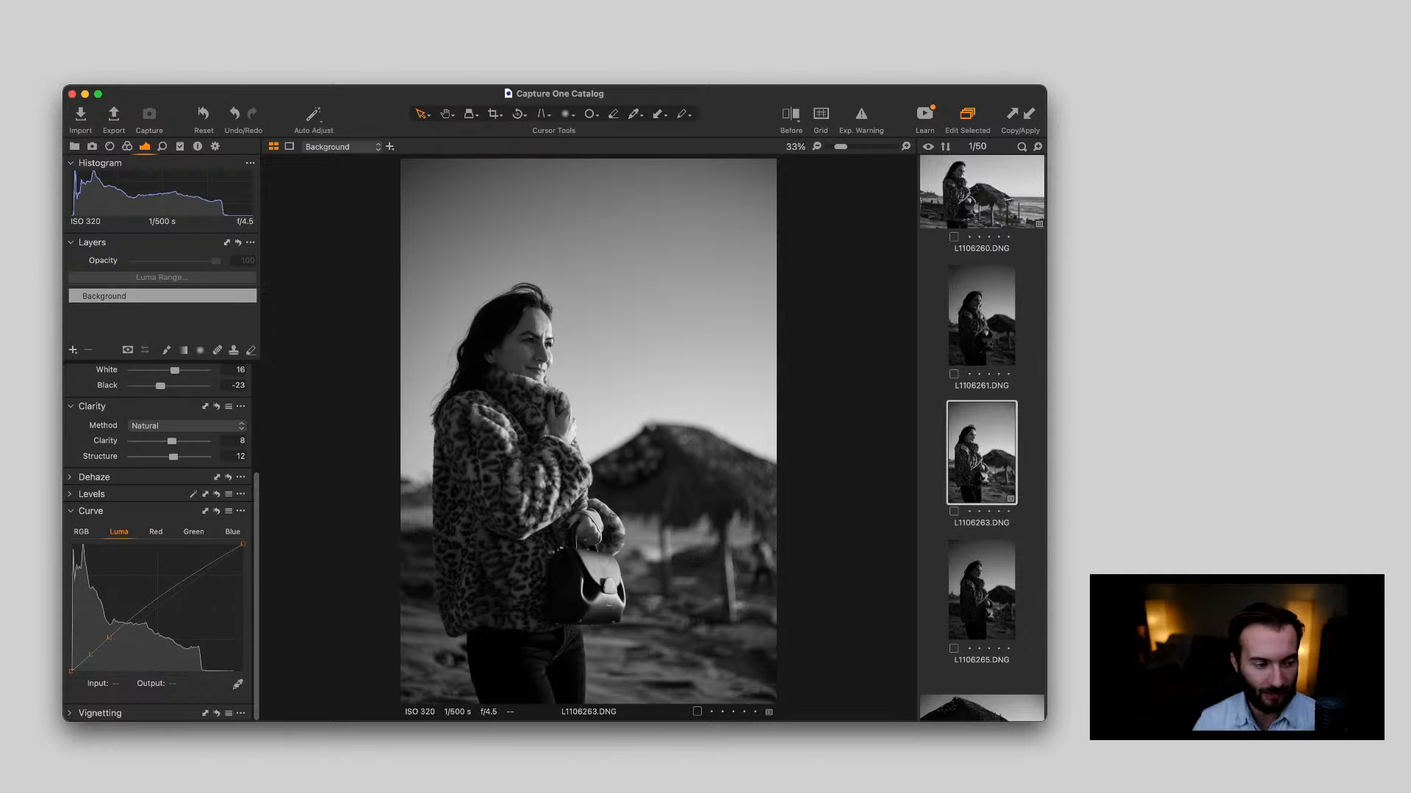
scroll(158, 544, up, 5)
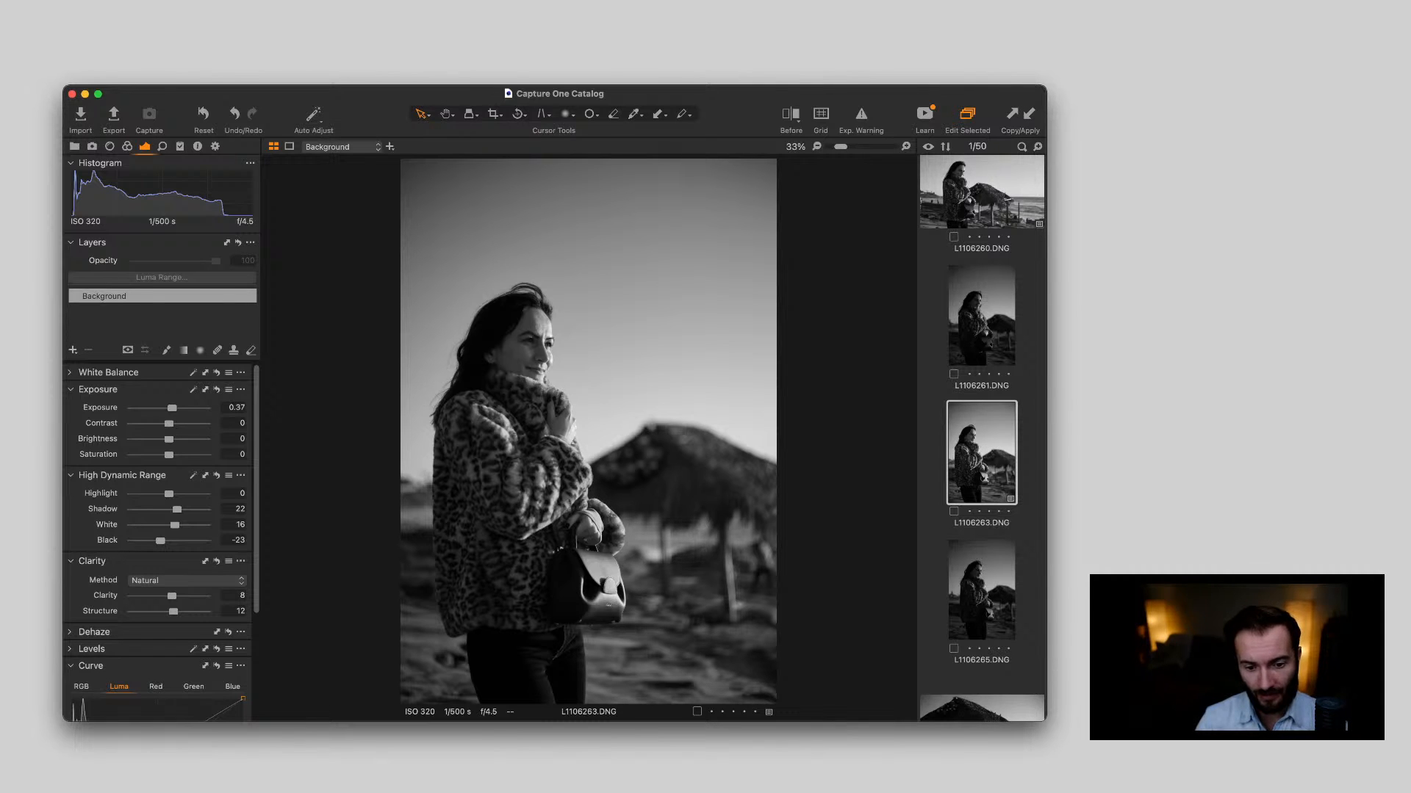
Review L1106246.DNG, L1106247.DNG, L1106243.DNG and the unedited portrait L1106278.DNG against the edited portrait L1106263.DNG
scroll(981, 441, up, 10)
click(981, 475)
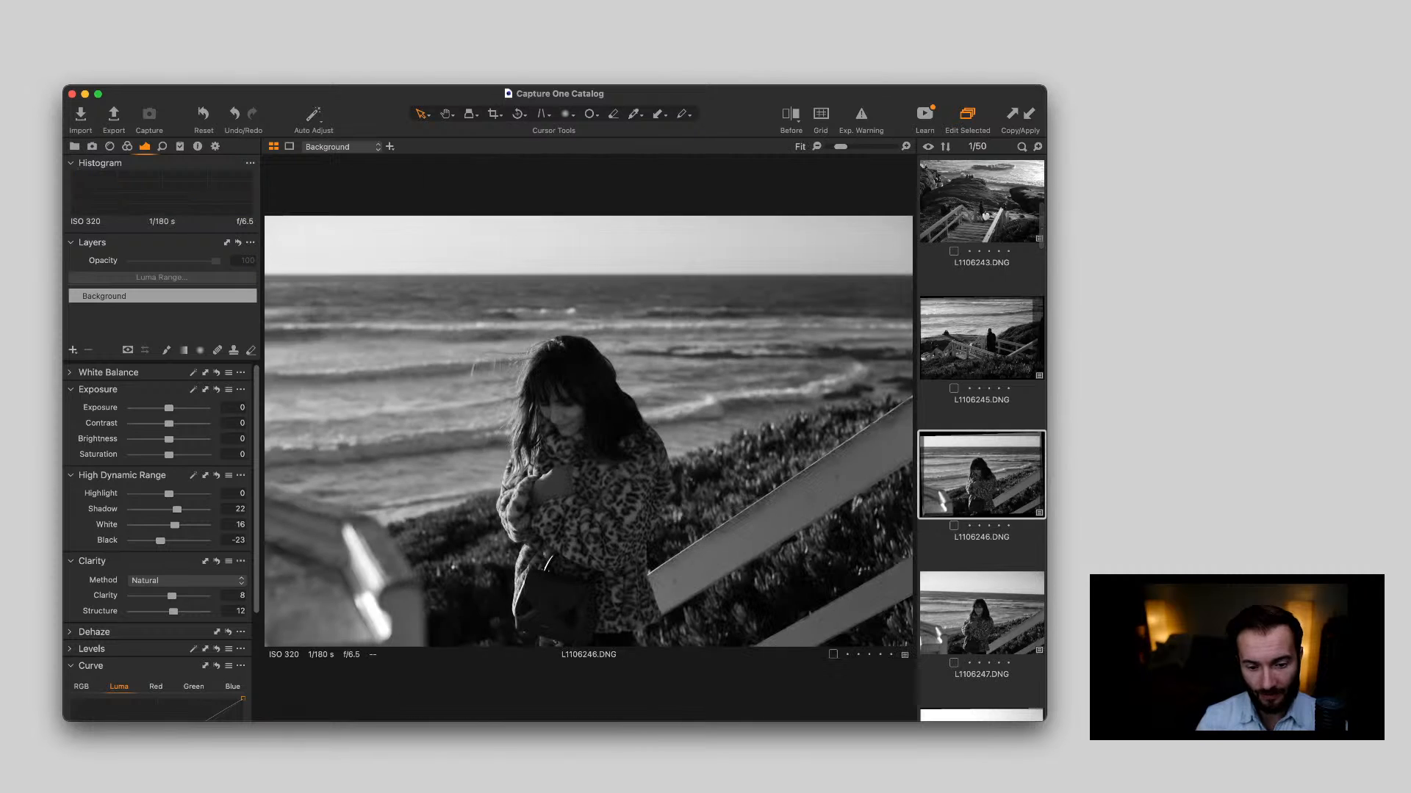
key(Down)
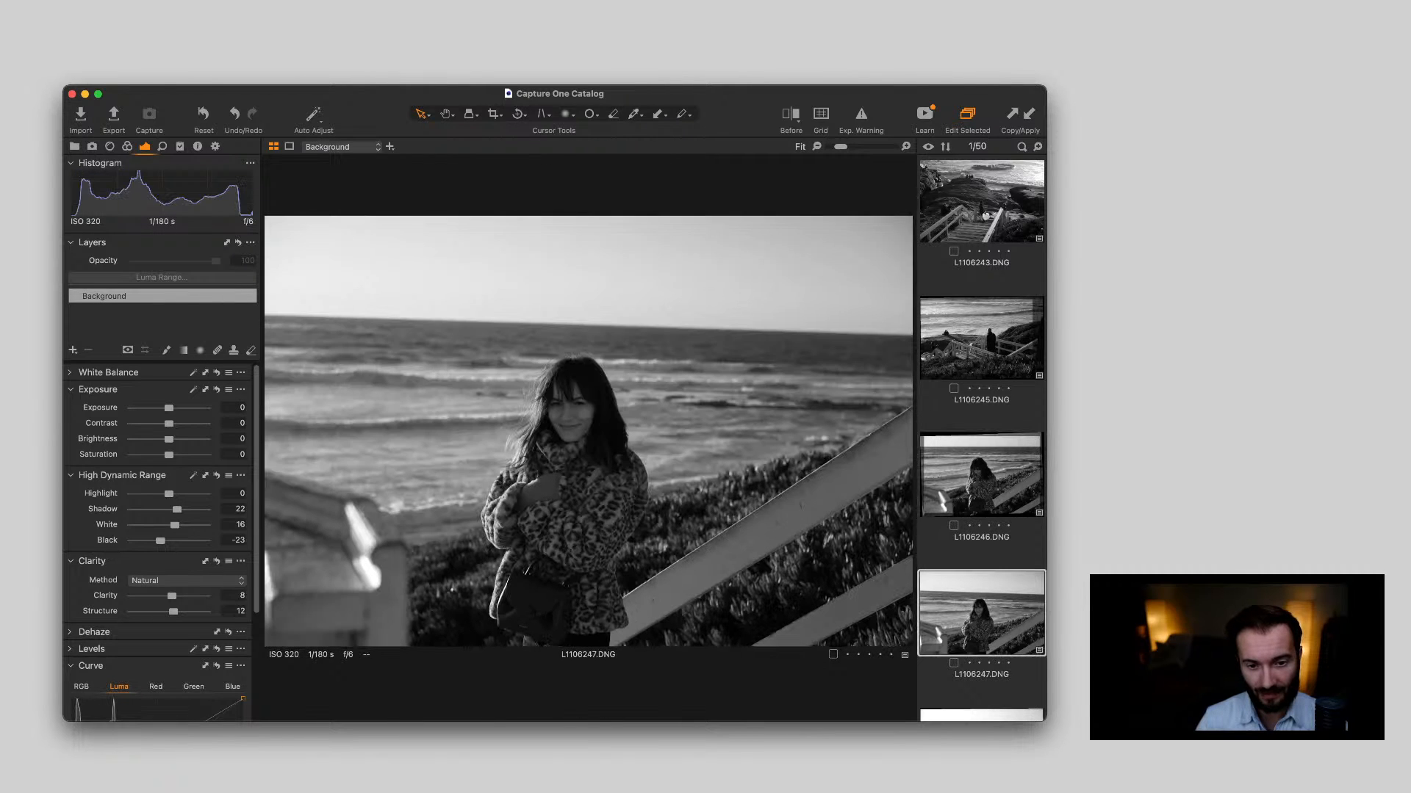
click(981, 206)
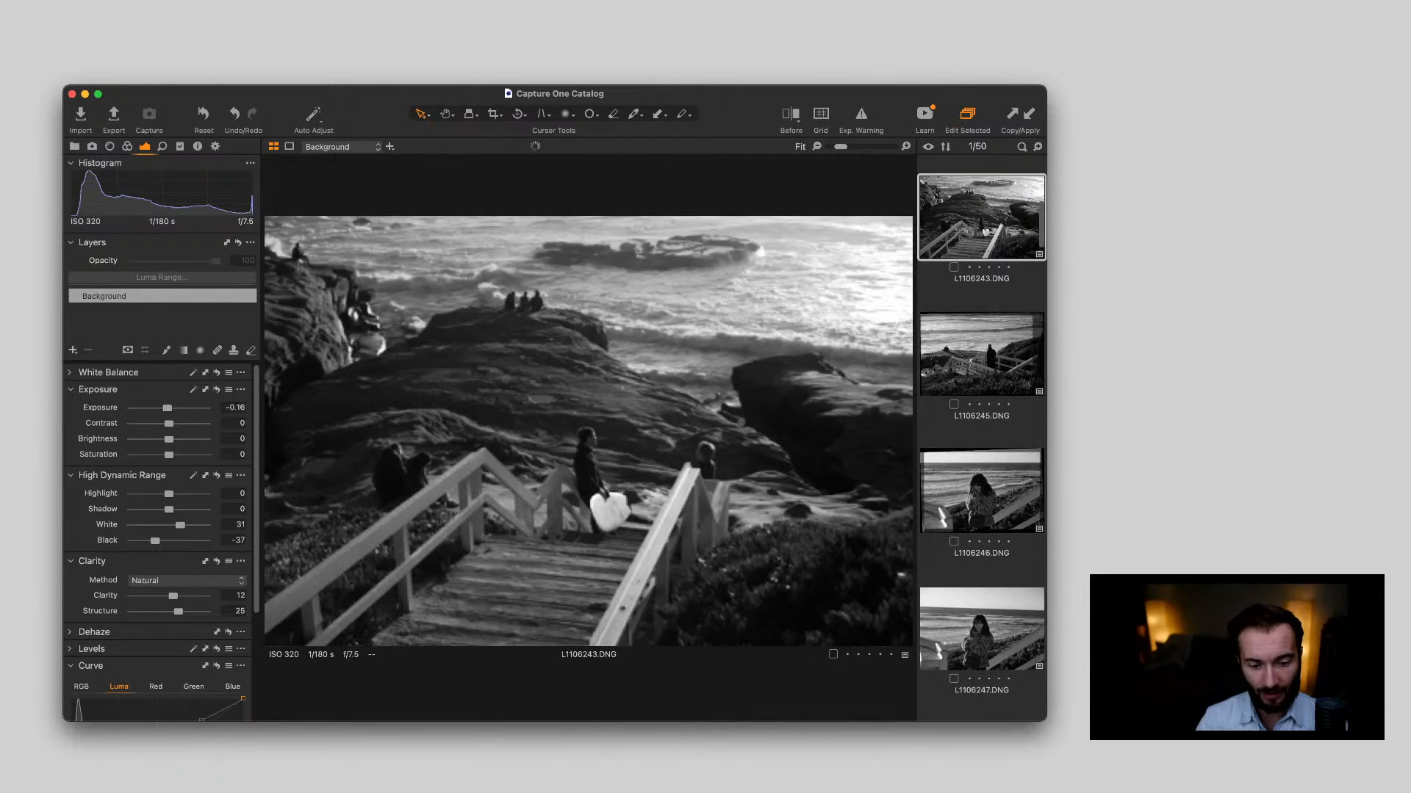
scroll(982, 440, down, 10)
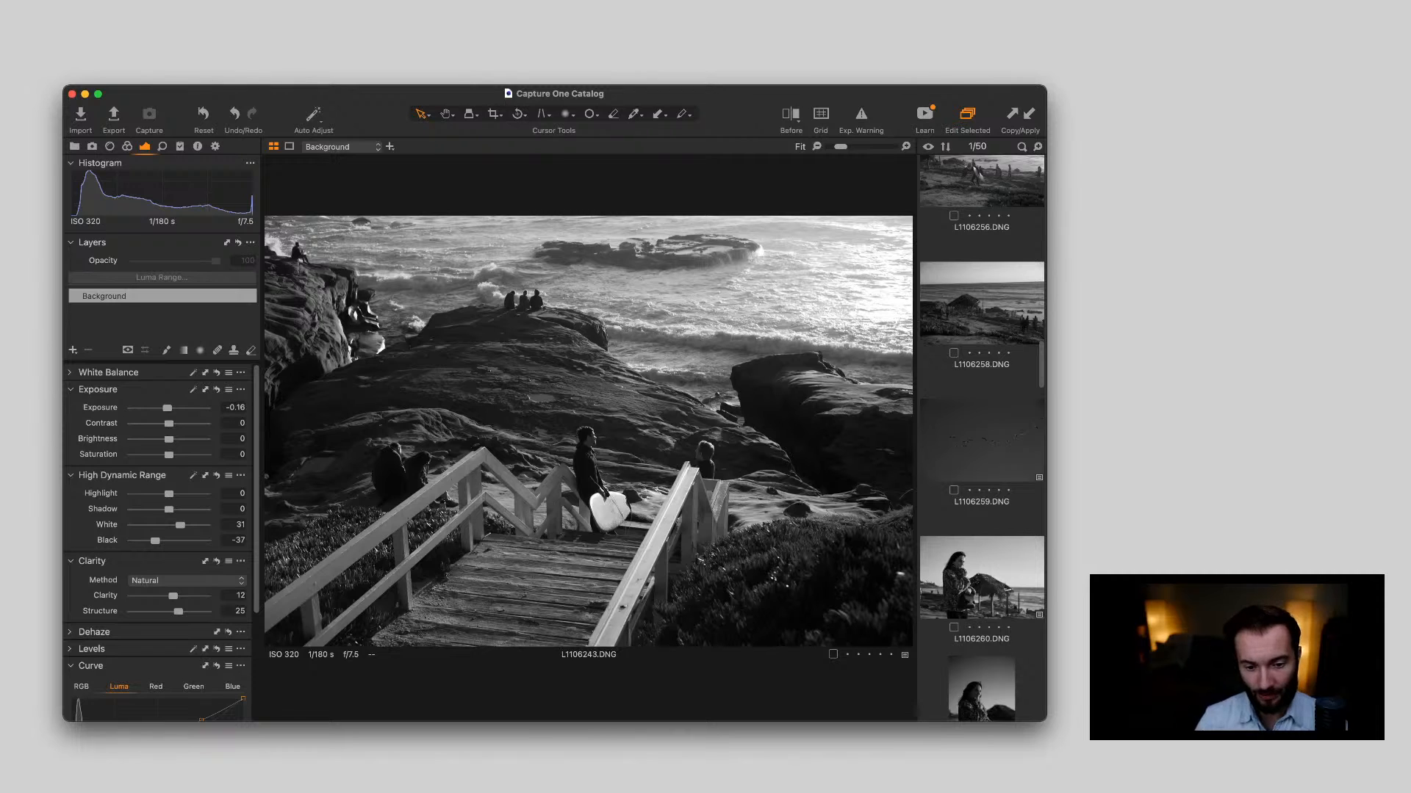
scroll(982, 441, down, 6)
click(981, 436)
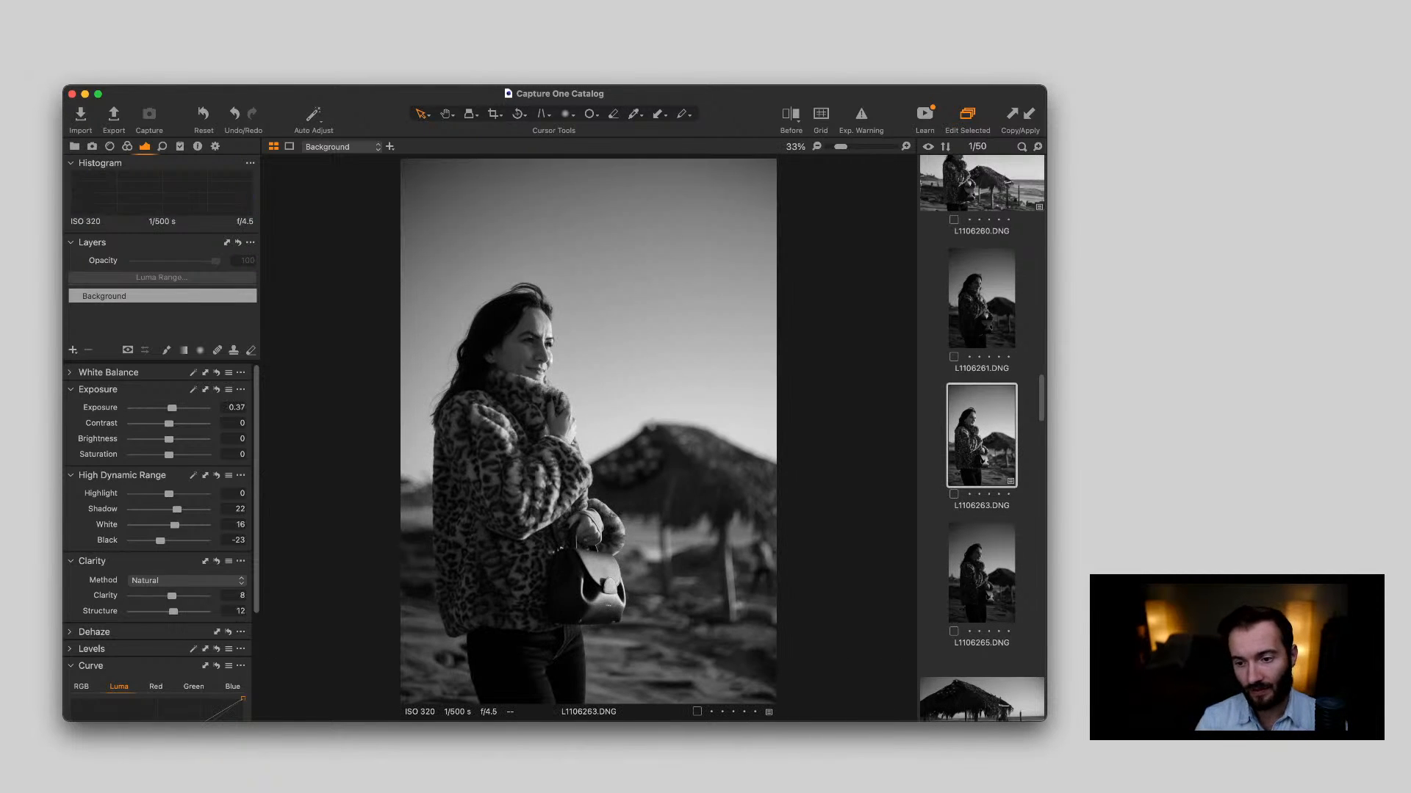
scroll(981, 441, down, 10)
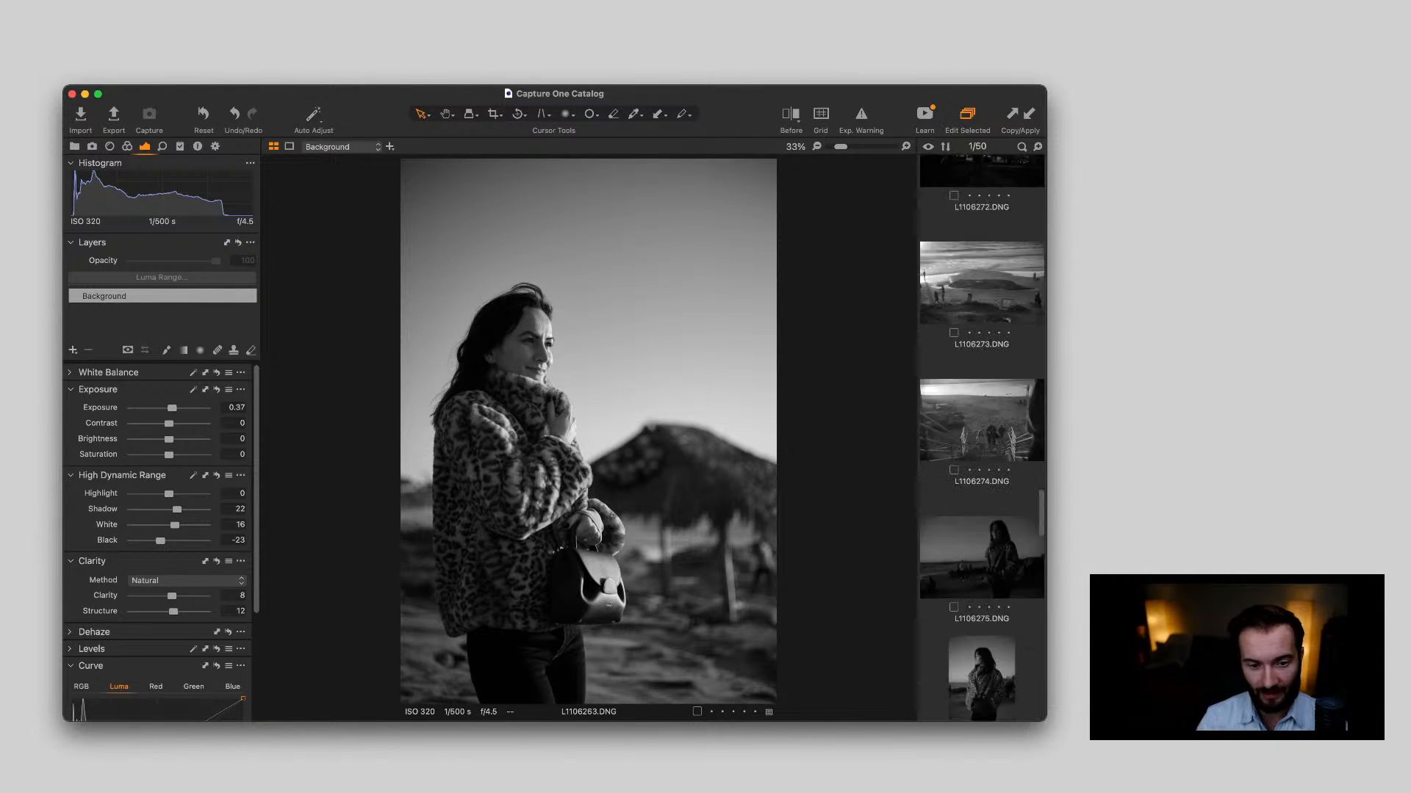
scroll(981, 441, down, 5)
click(982, 454)
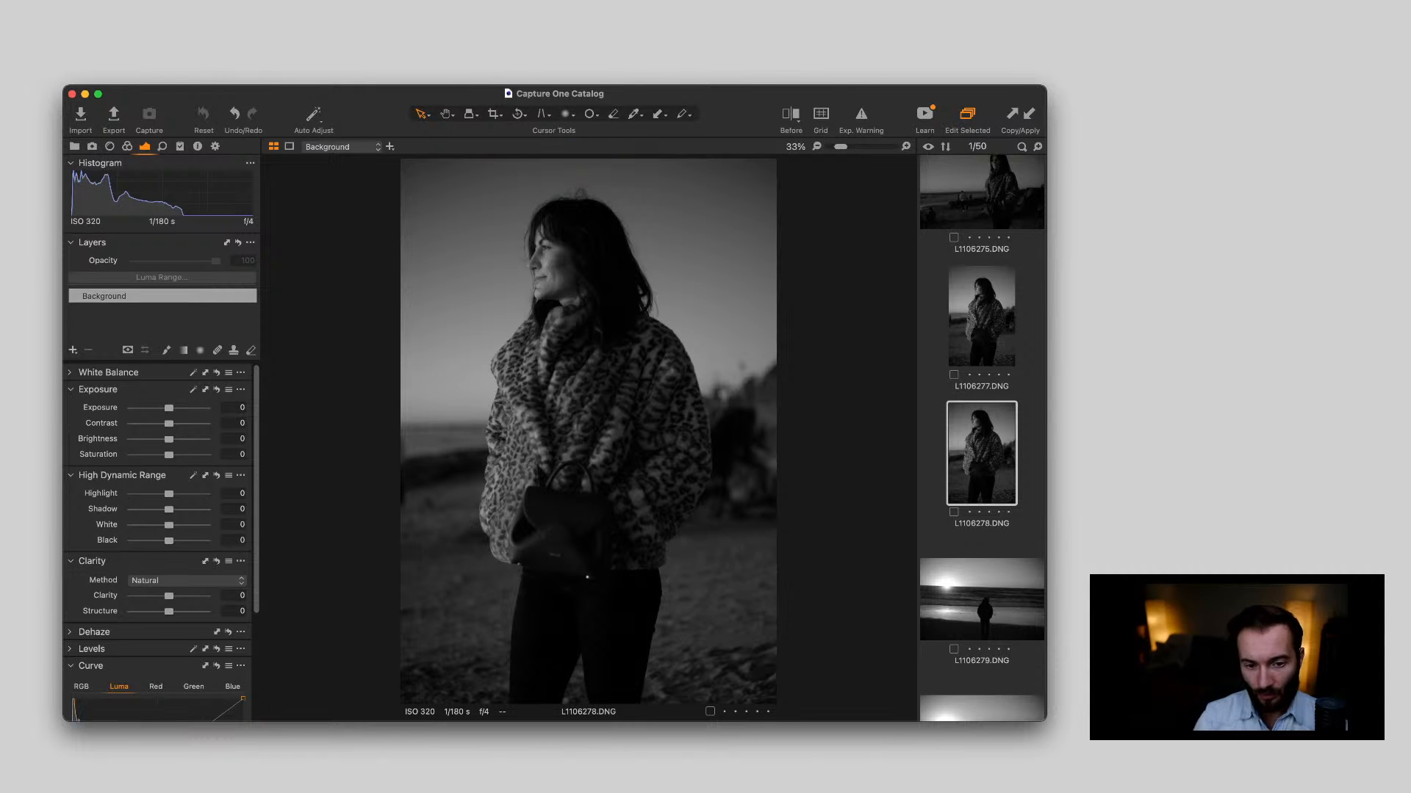
scroll(981, 438, up, 10)
scroll(982, 439, up, 5)
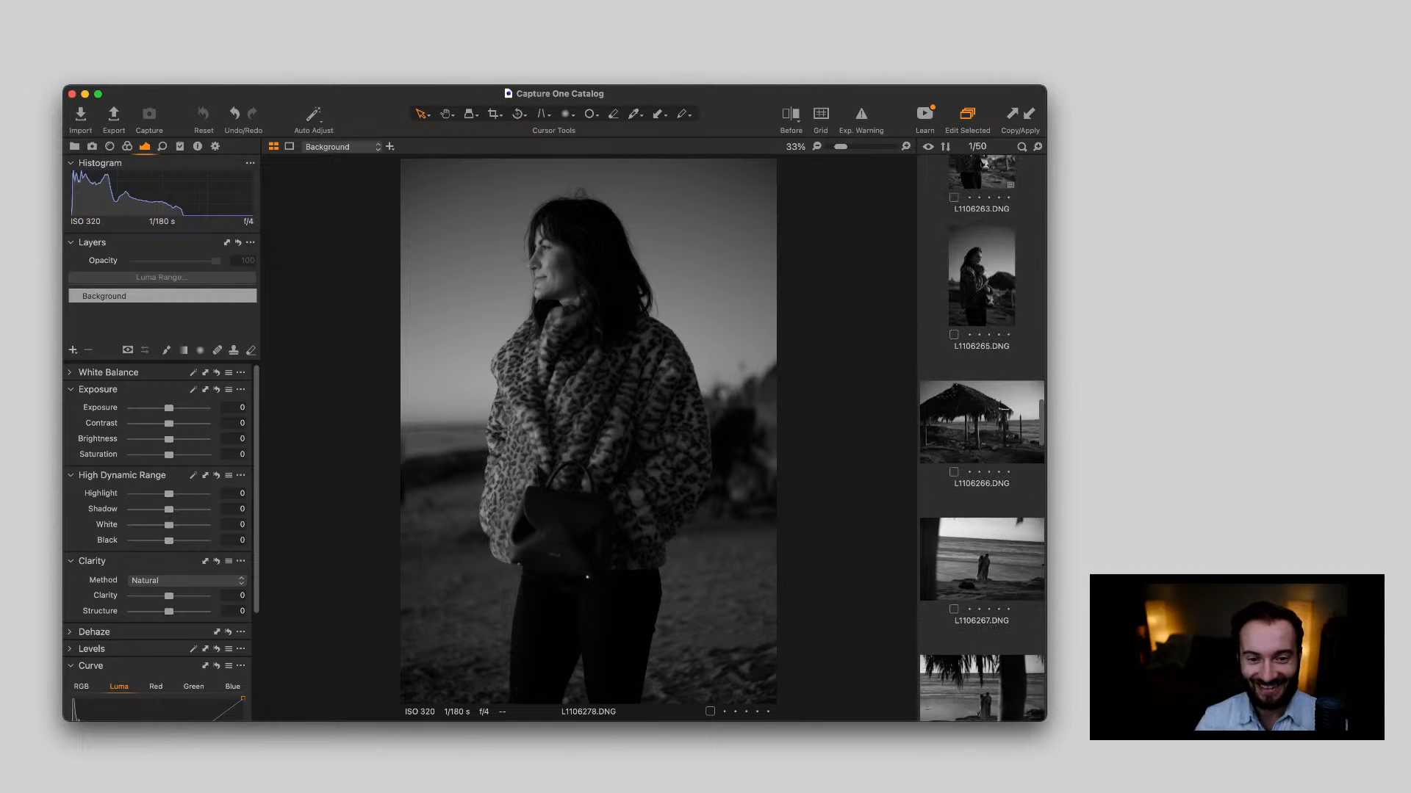
click(982, 302)
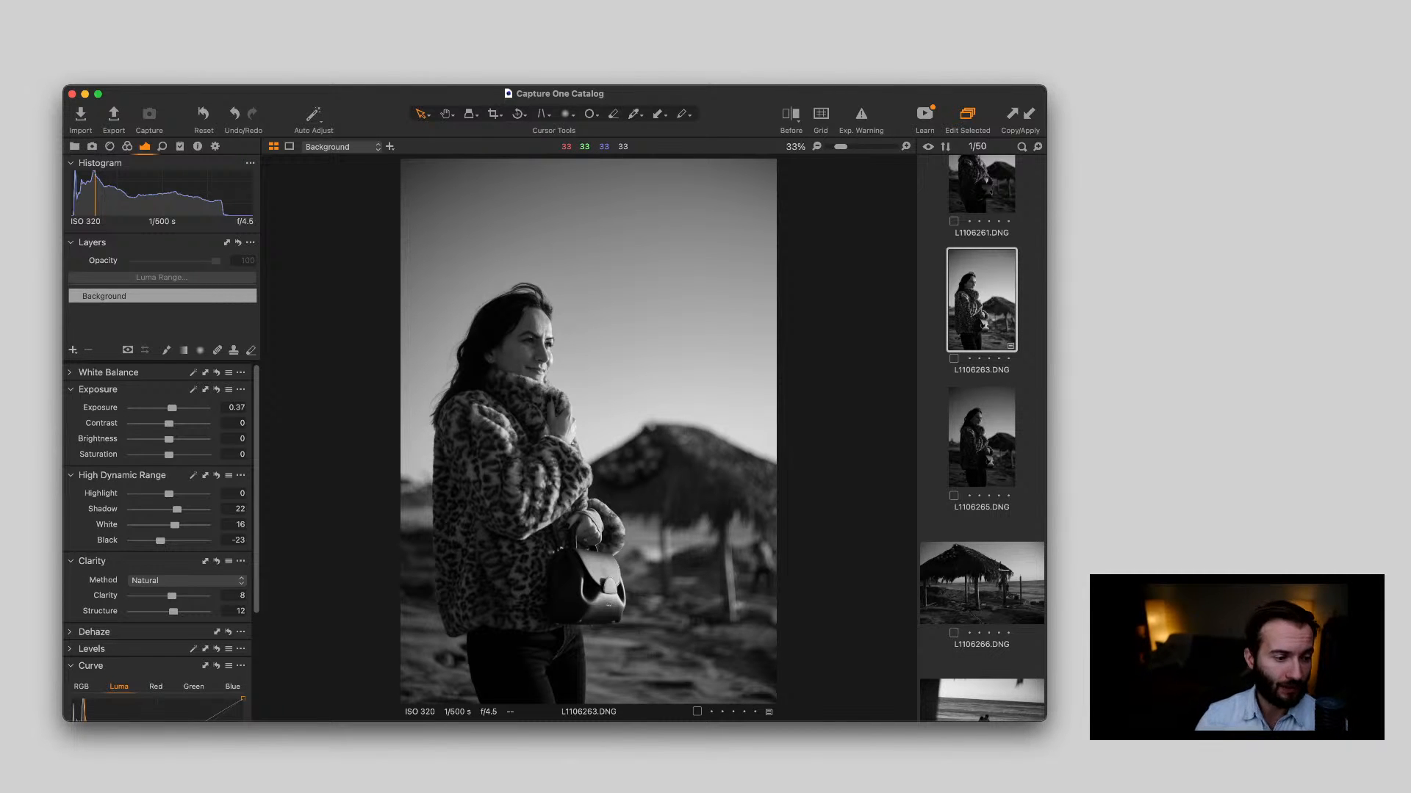
Copy the adjustments of L1106263.DNG to L1106265.DNG and compare the two portraits
scroll(162, 544, down, 2)
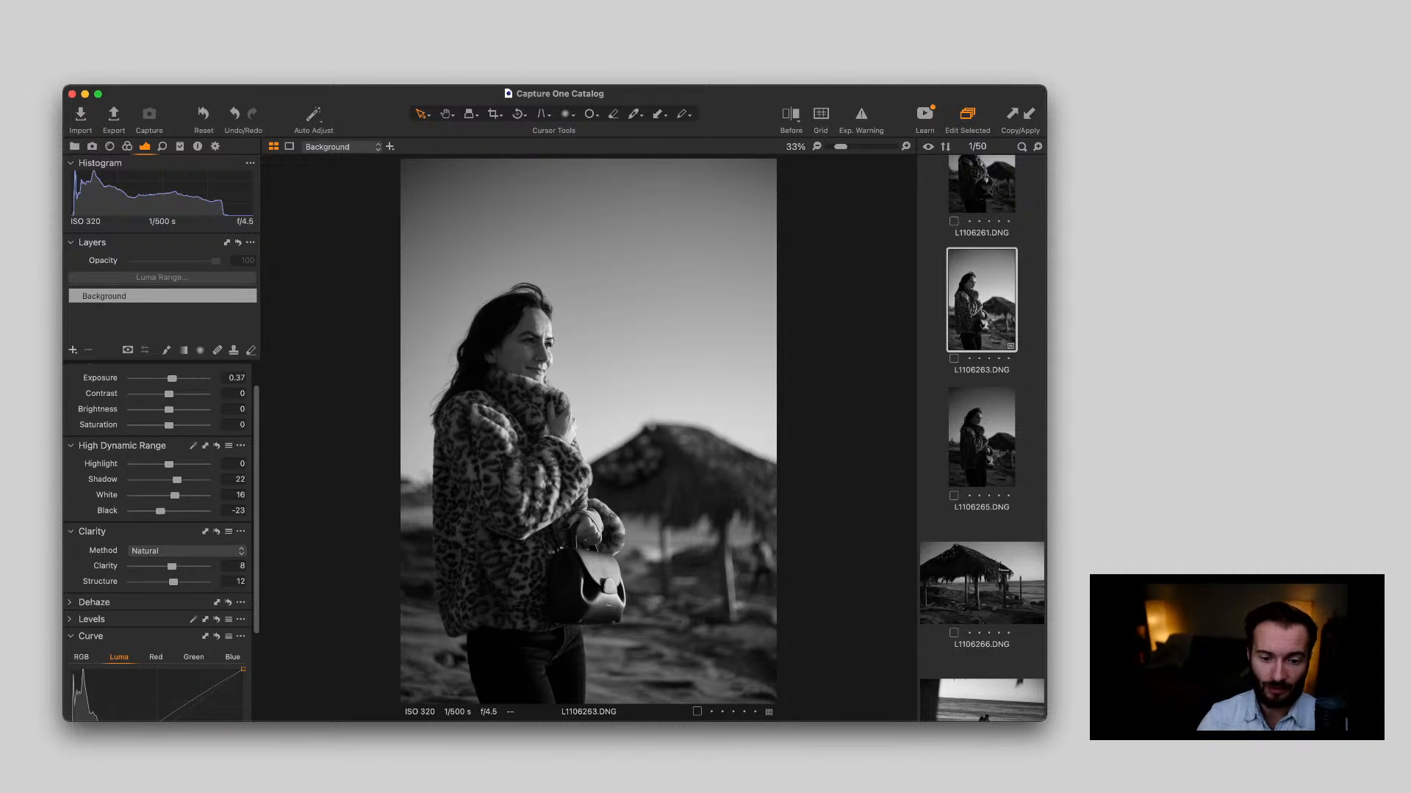
key(Down)
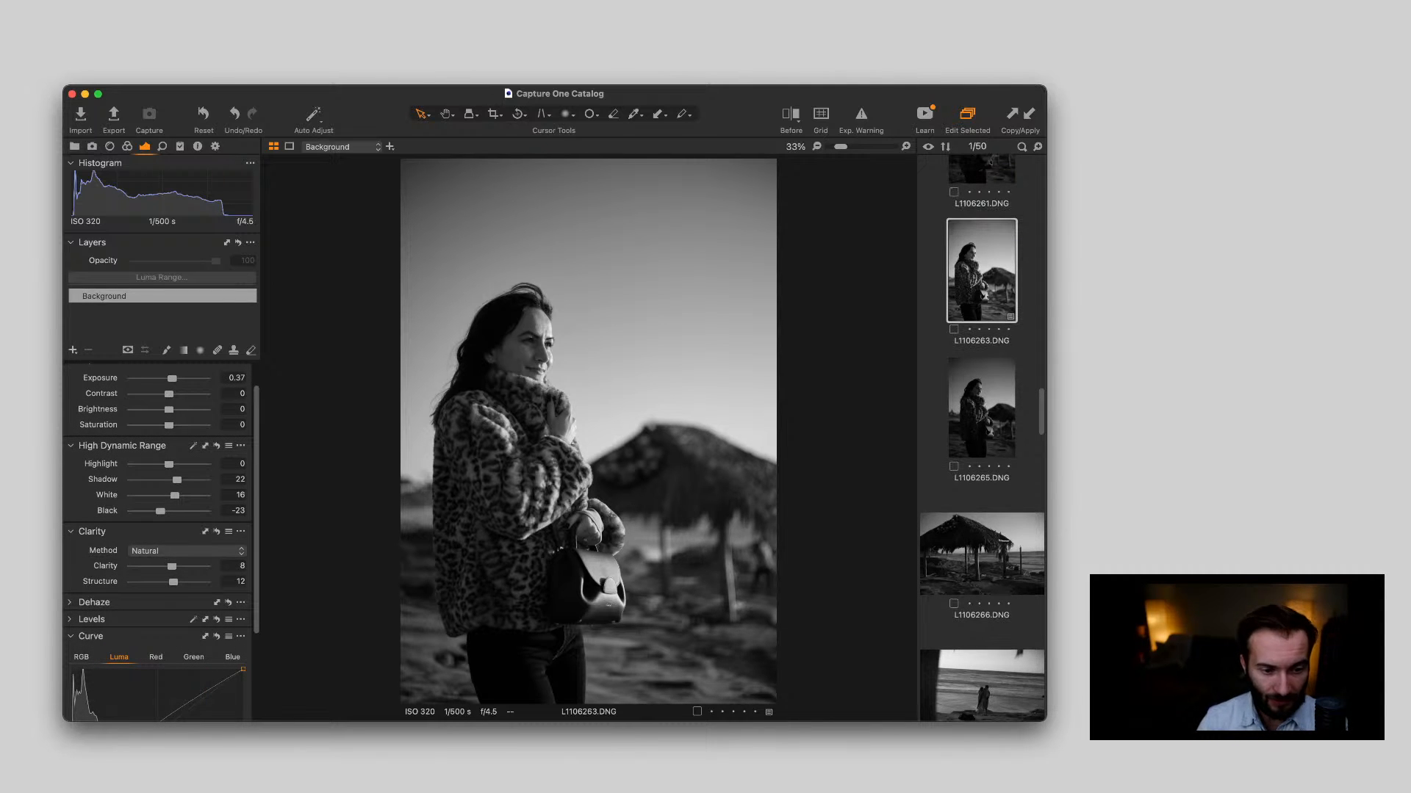
key(Up)
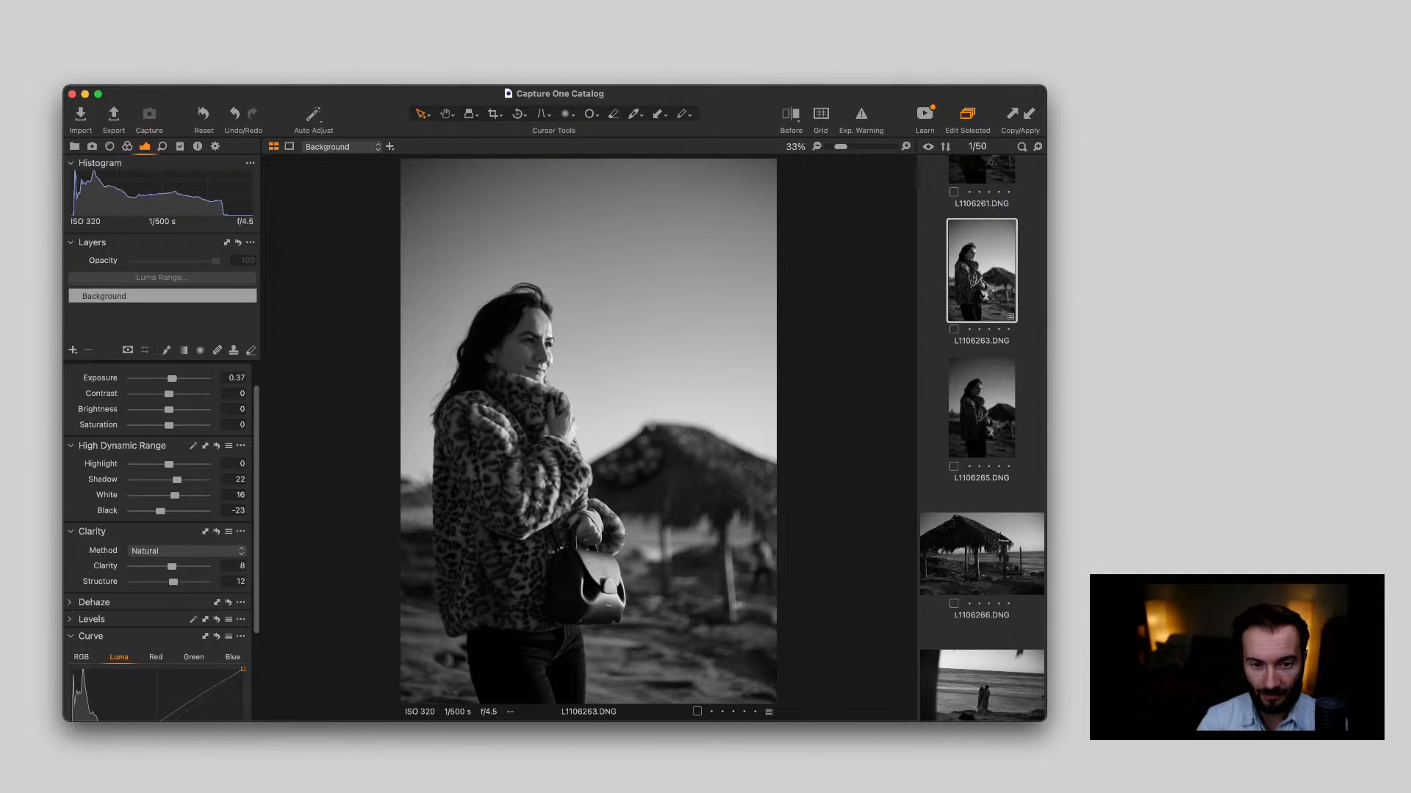
key(Down)
key(super+shift+v)
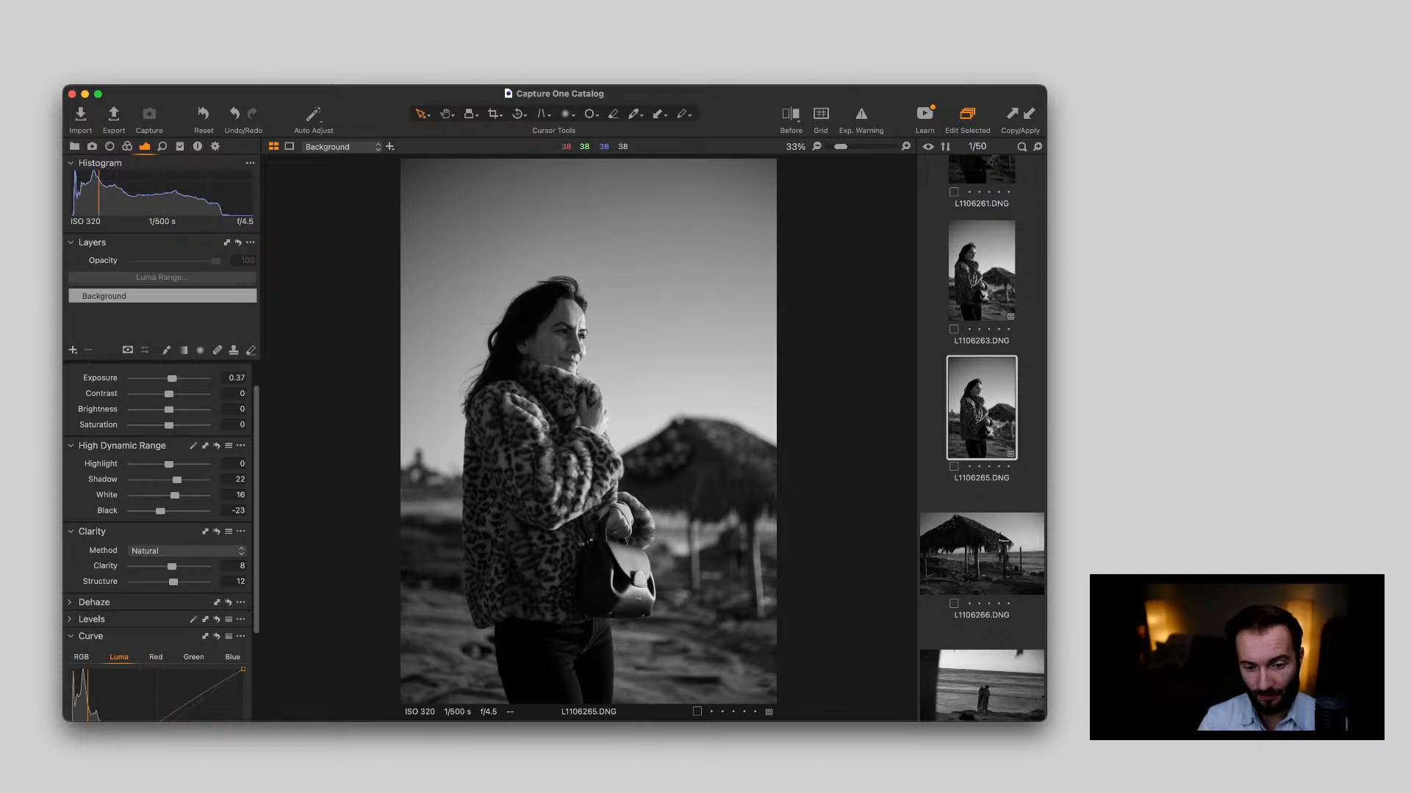
key(Up)
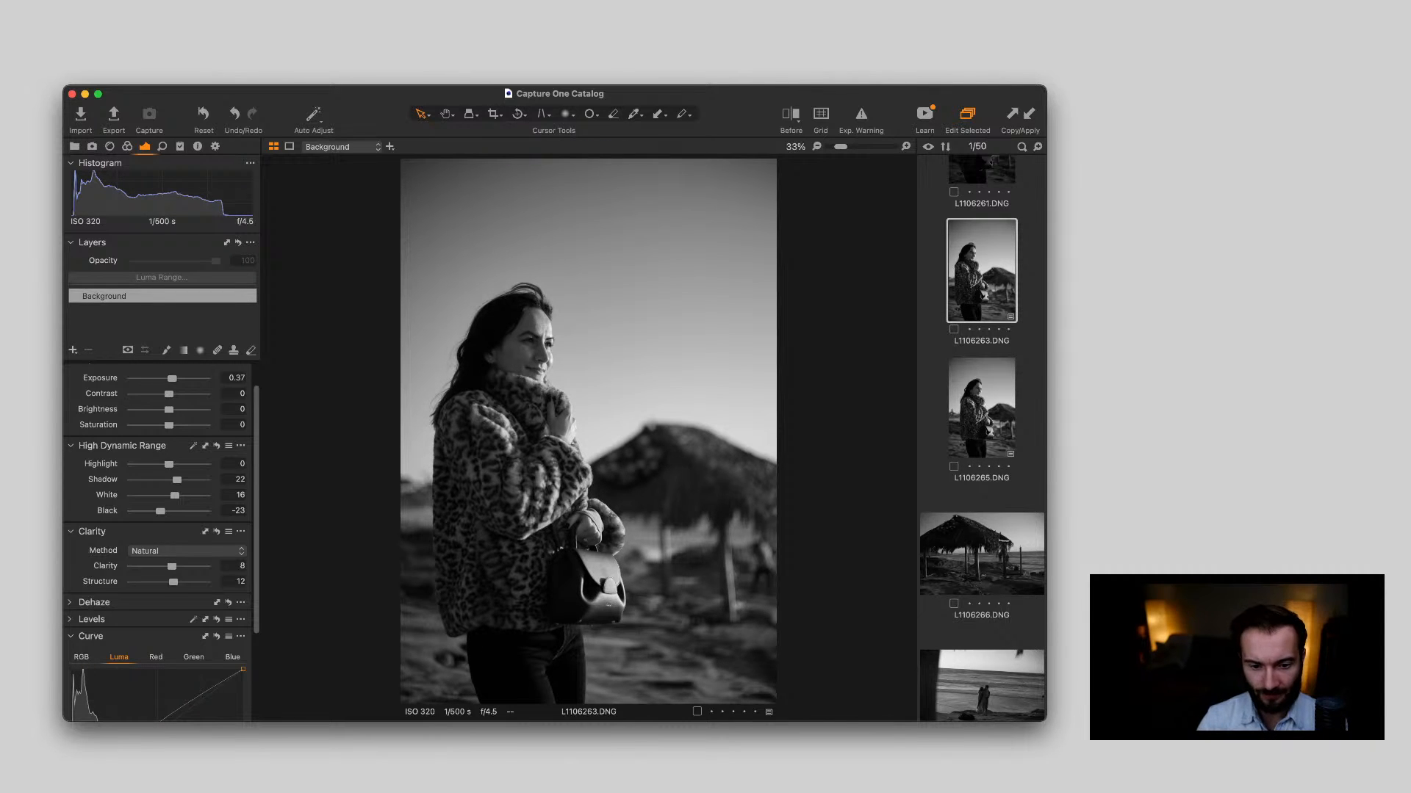
key(Down)
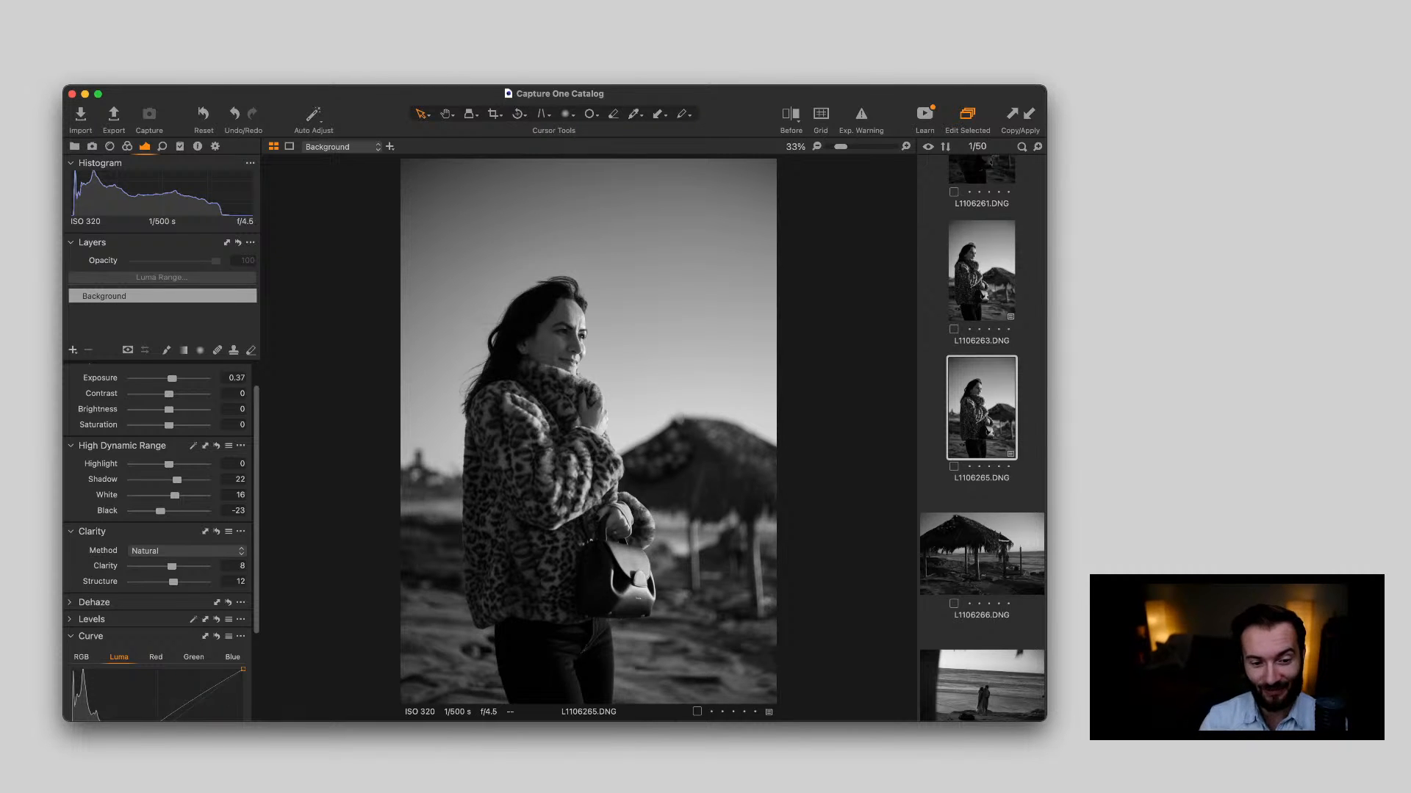
Examine the people and rocks under the thatched hut in L1106266.DNG up close, and view the high-key group photo L1106238.DNG
key(Down)
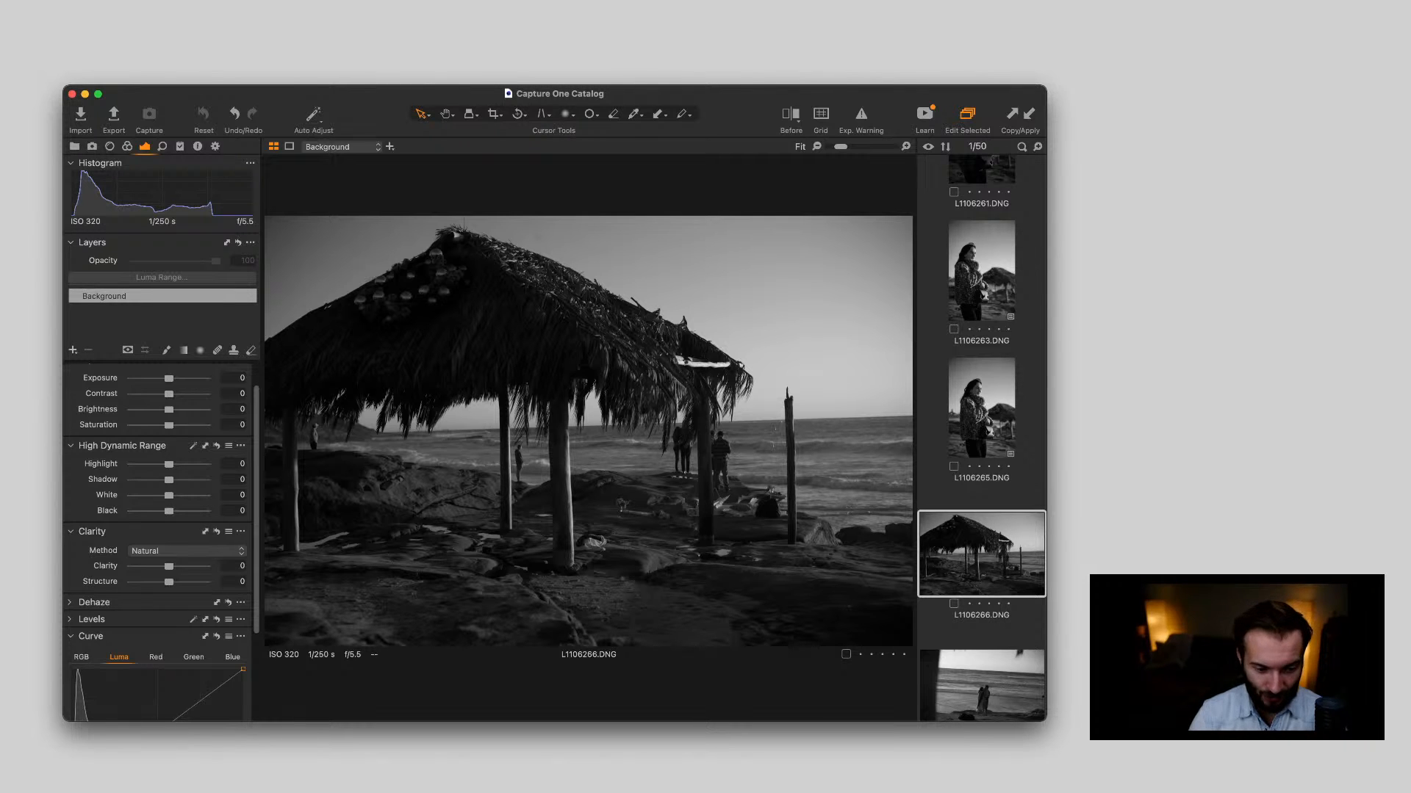
scroll(588, 489, up, 5)
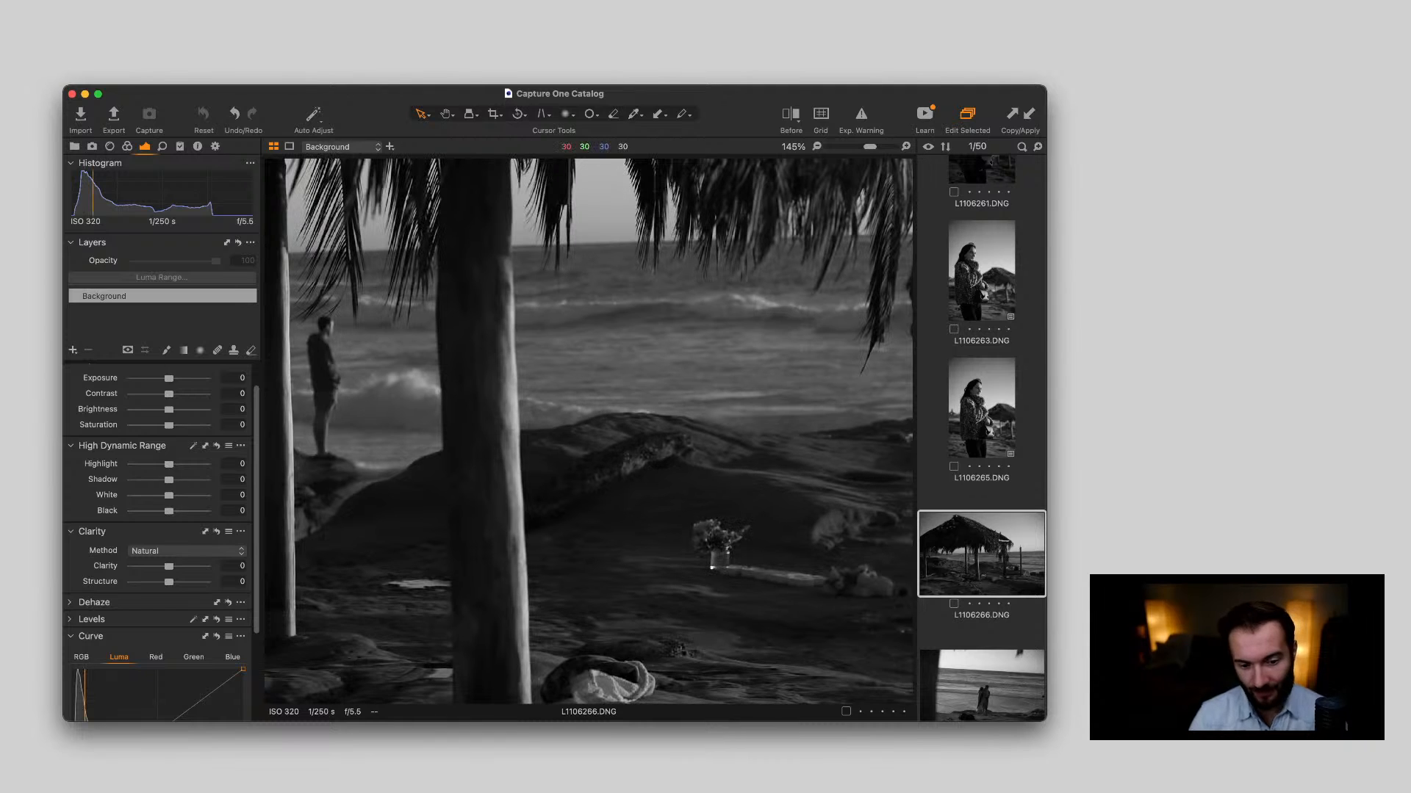
scroll(658, 529, down, 5)
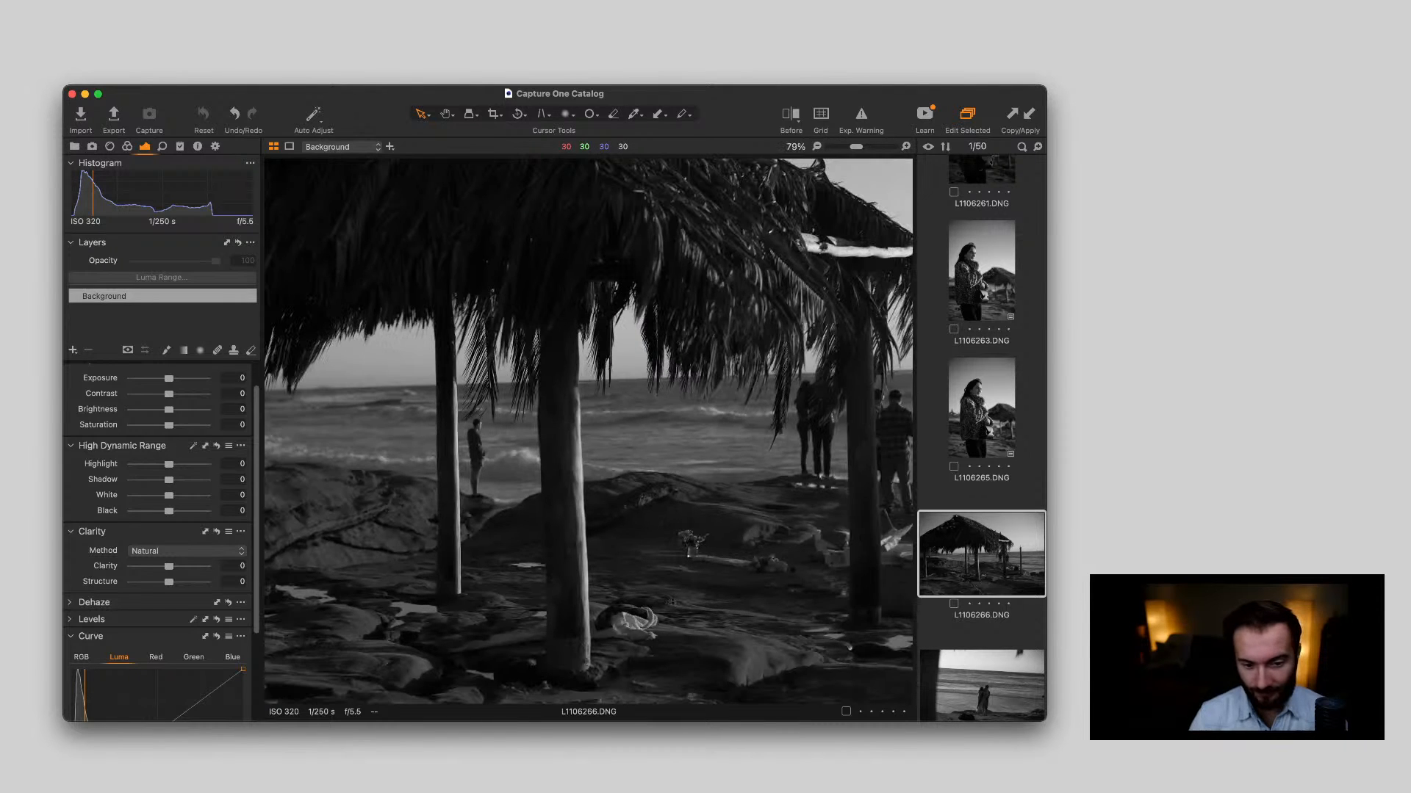
scroll(588, 432, down, 2)
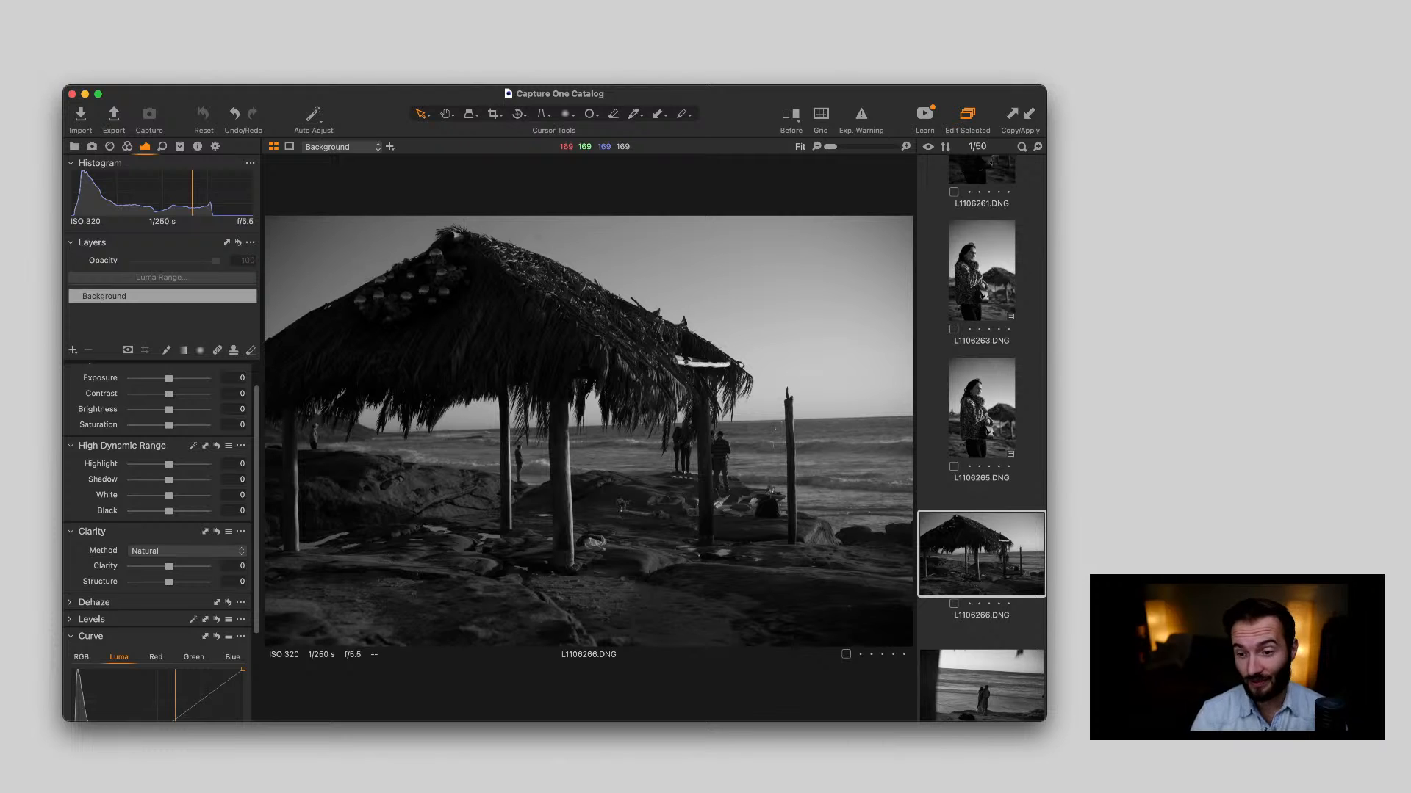
scroll(981, 294, up, 20)
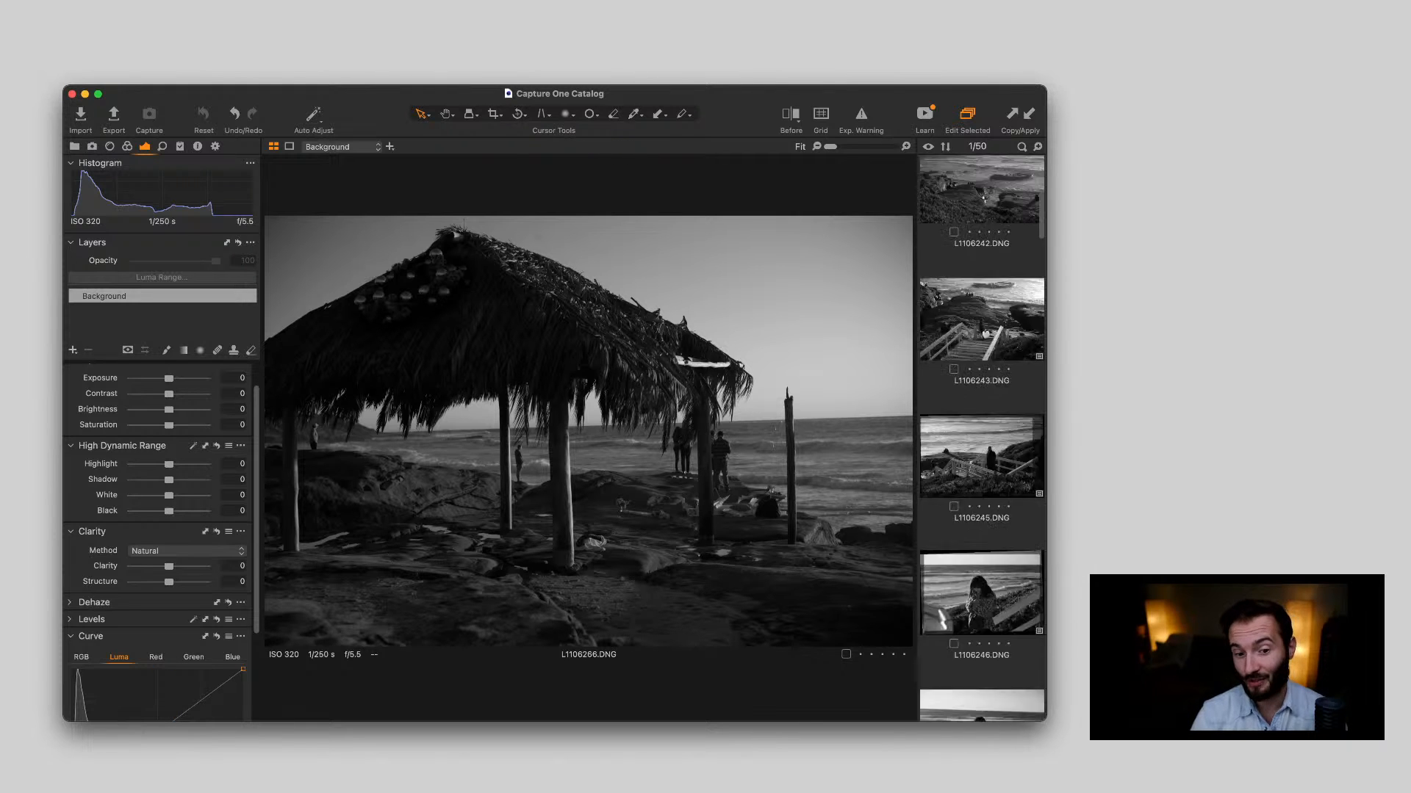
click(981, 218)
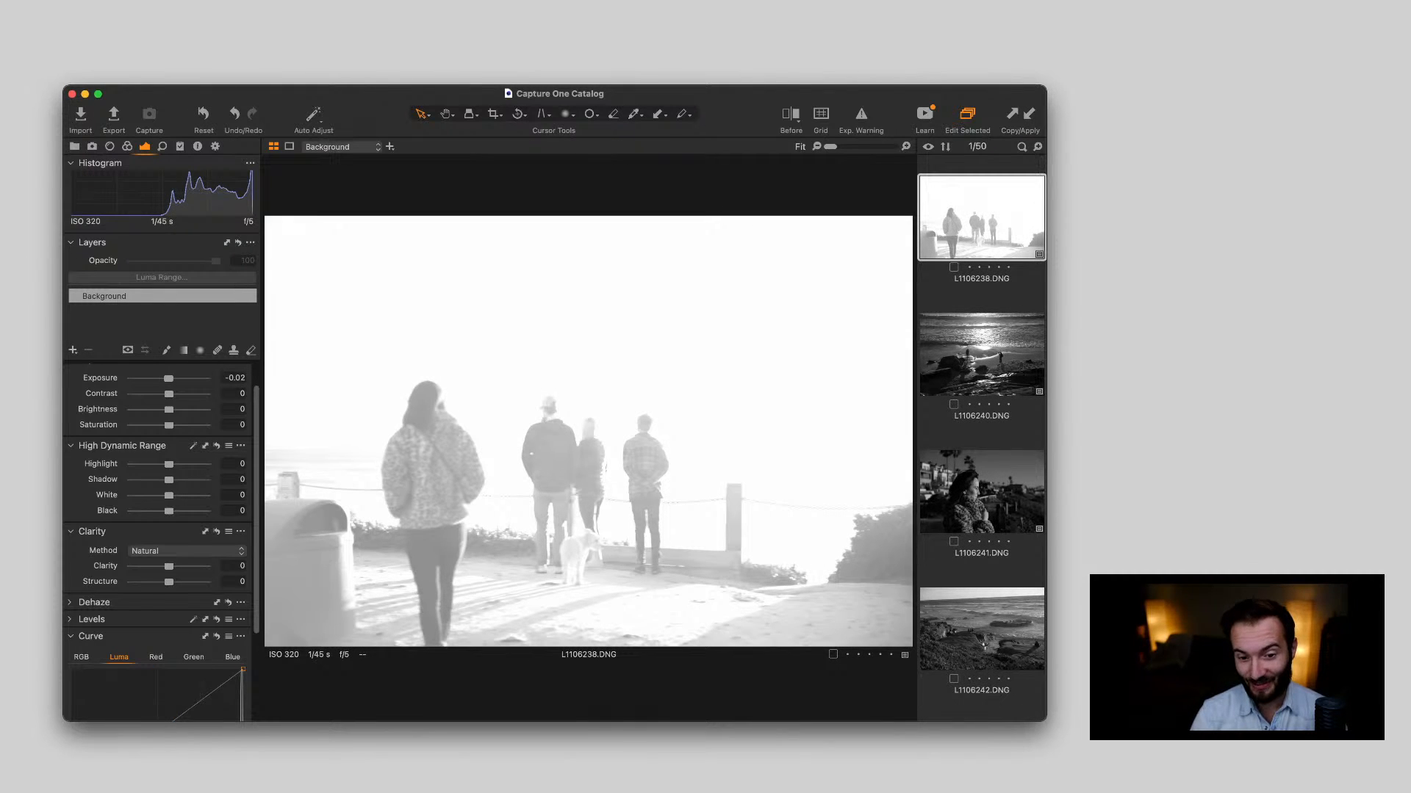
Open the thatched hut photo L1106266.DNG and set its exposure to 0.67
scroll(981, 441, down, 15)
scroll(981, 441, down, 4)
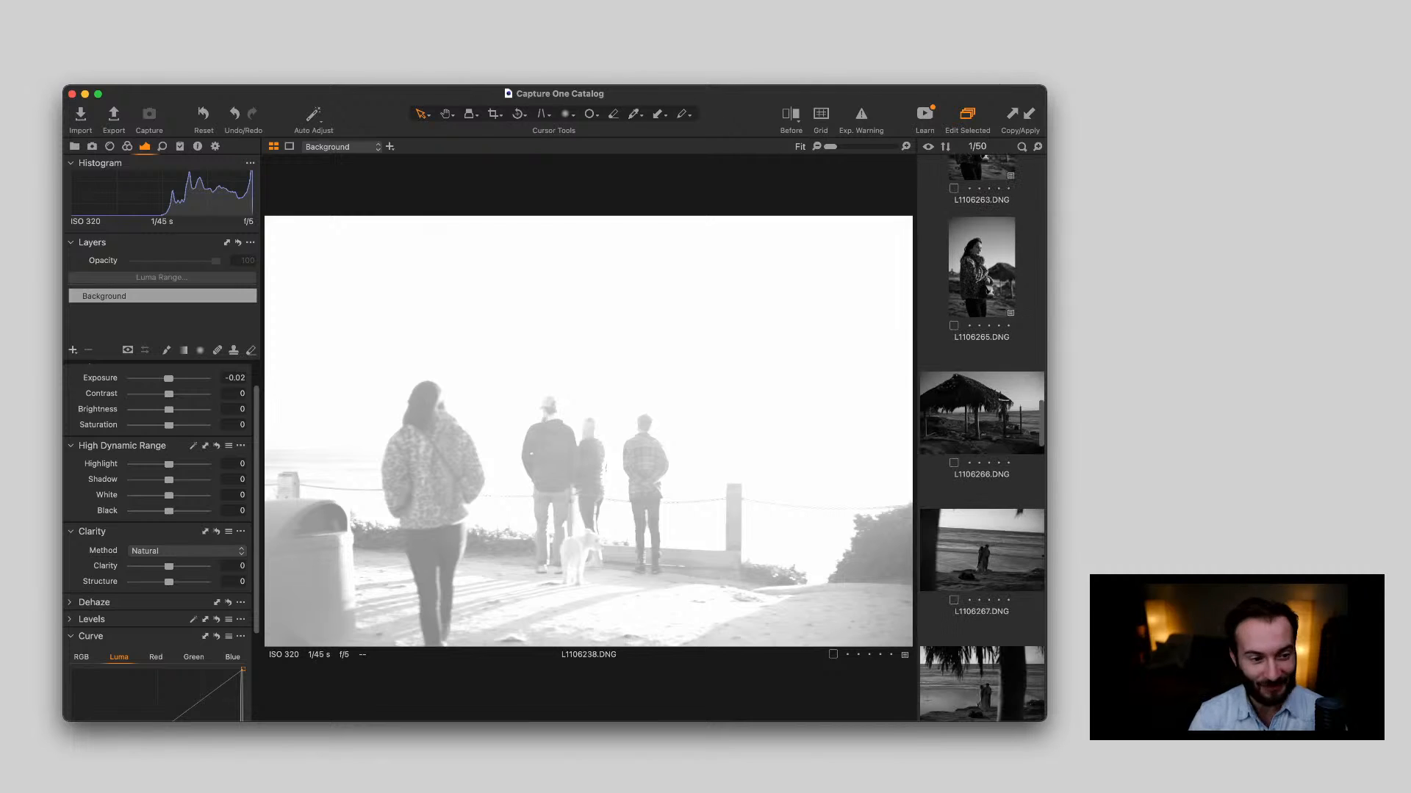
click(981, 413)
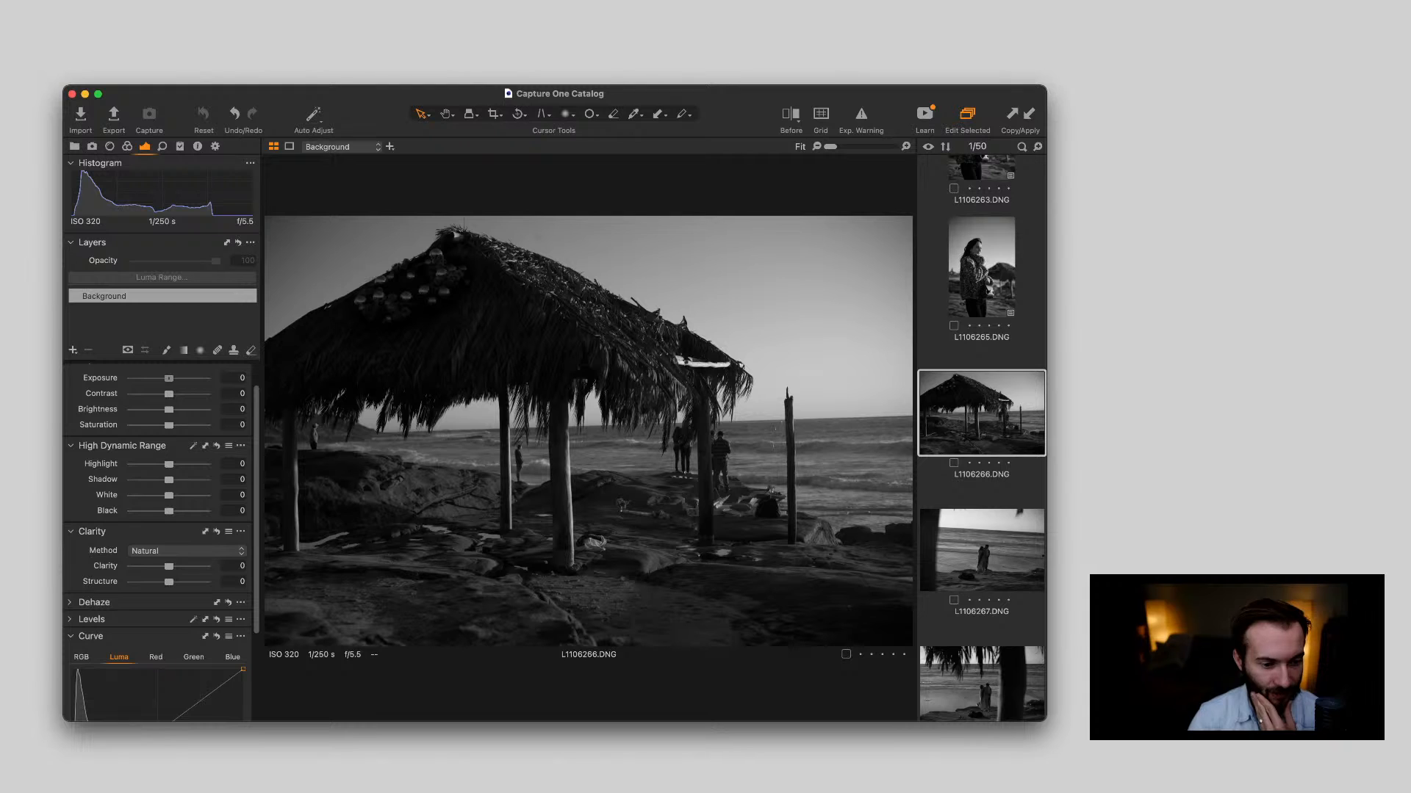
drag(169, 378, 175, 379)
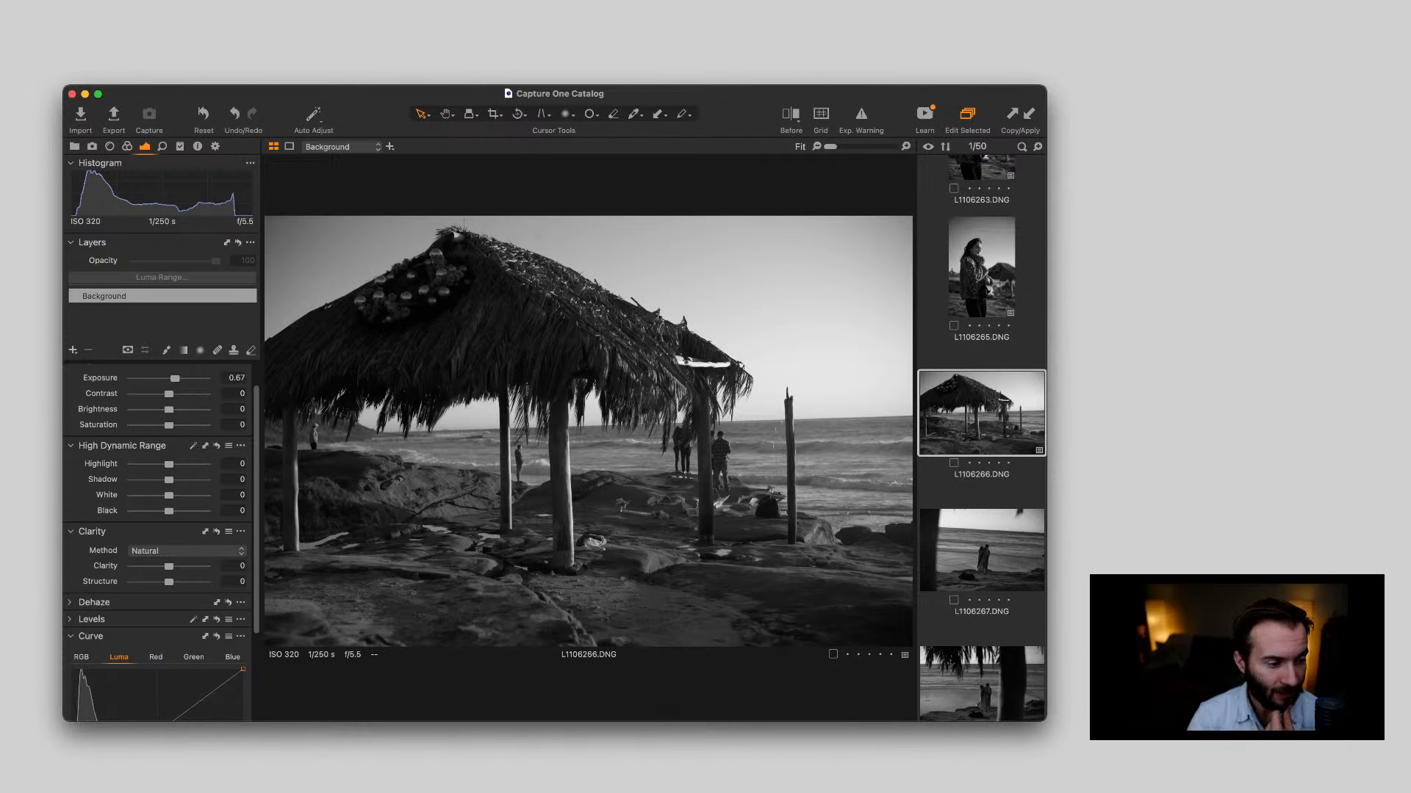
Try the highlights of L1106266.DNG at -100, and settle on a Highlight value of 3
scroll(162, 544, up, 1)
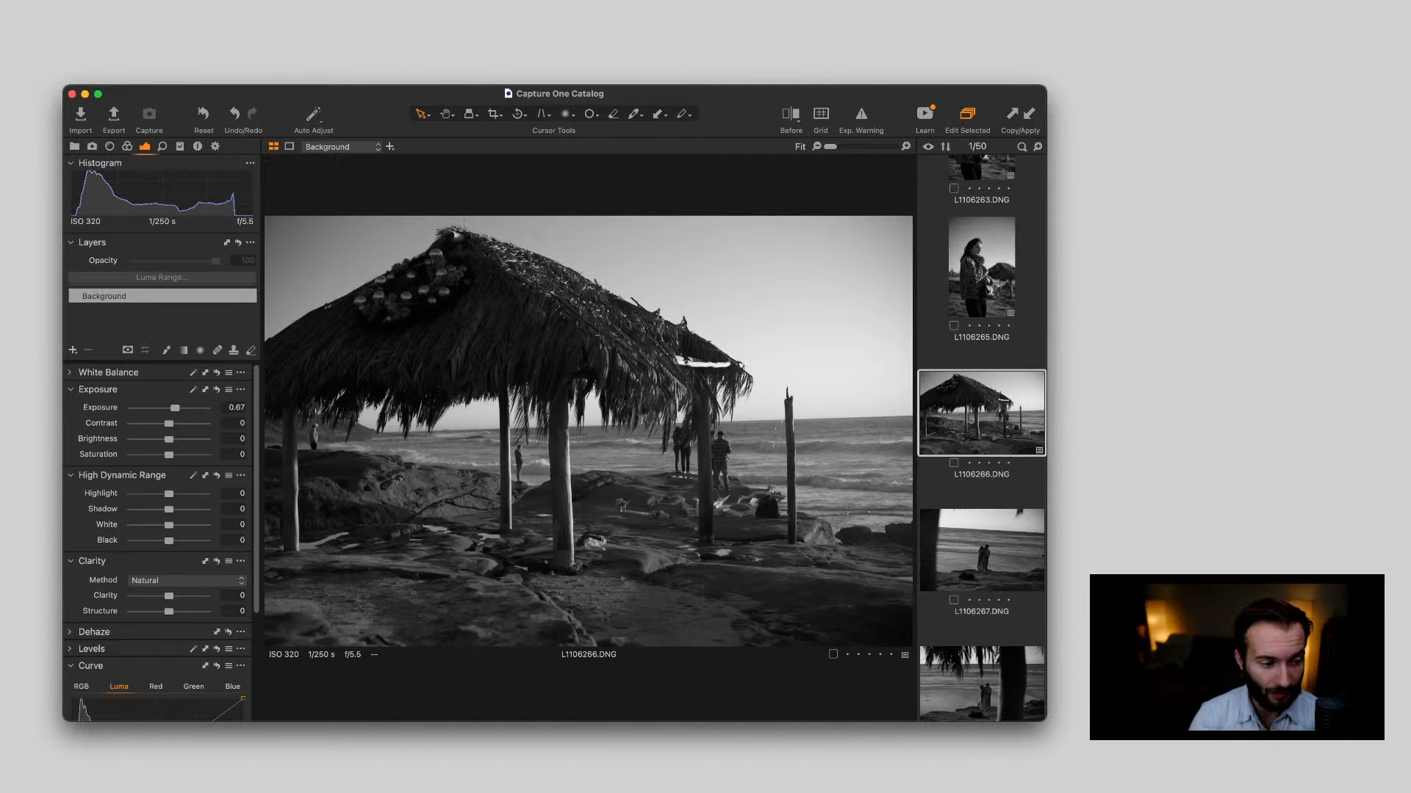
scroll(157, 544, down, 1)
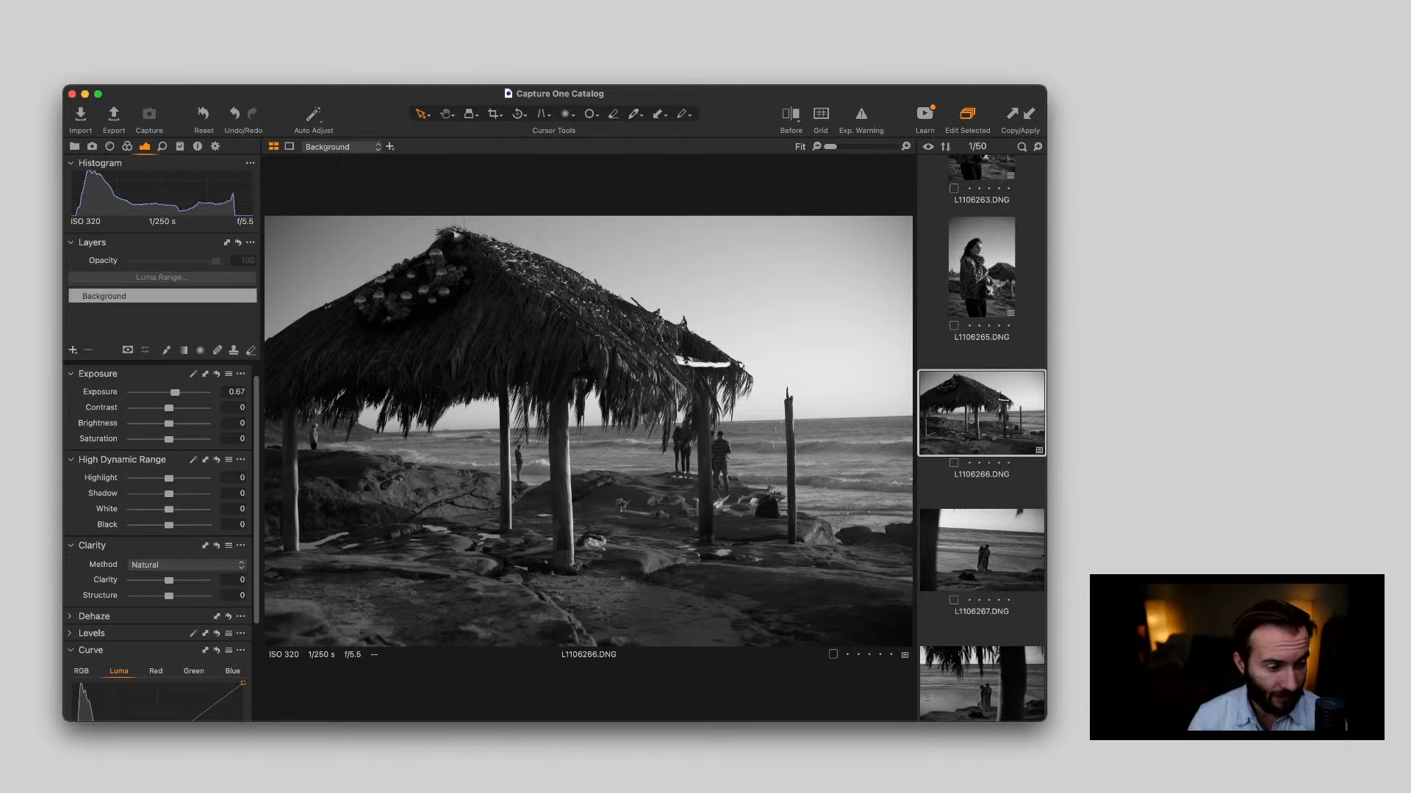
scroll(158, 543, down, 1)
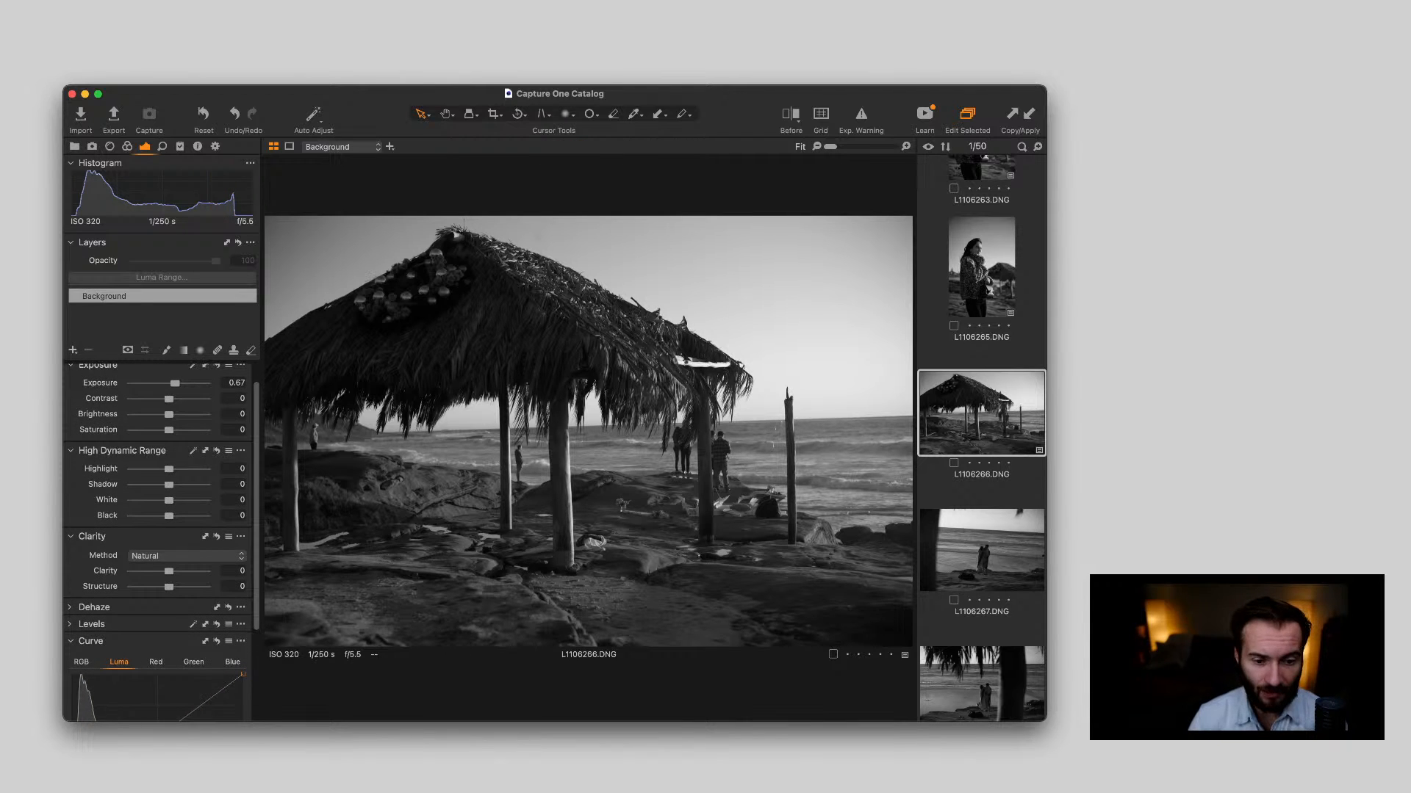
drag(168, 468, 131, 469)
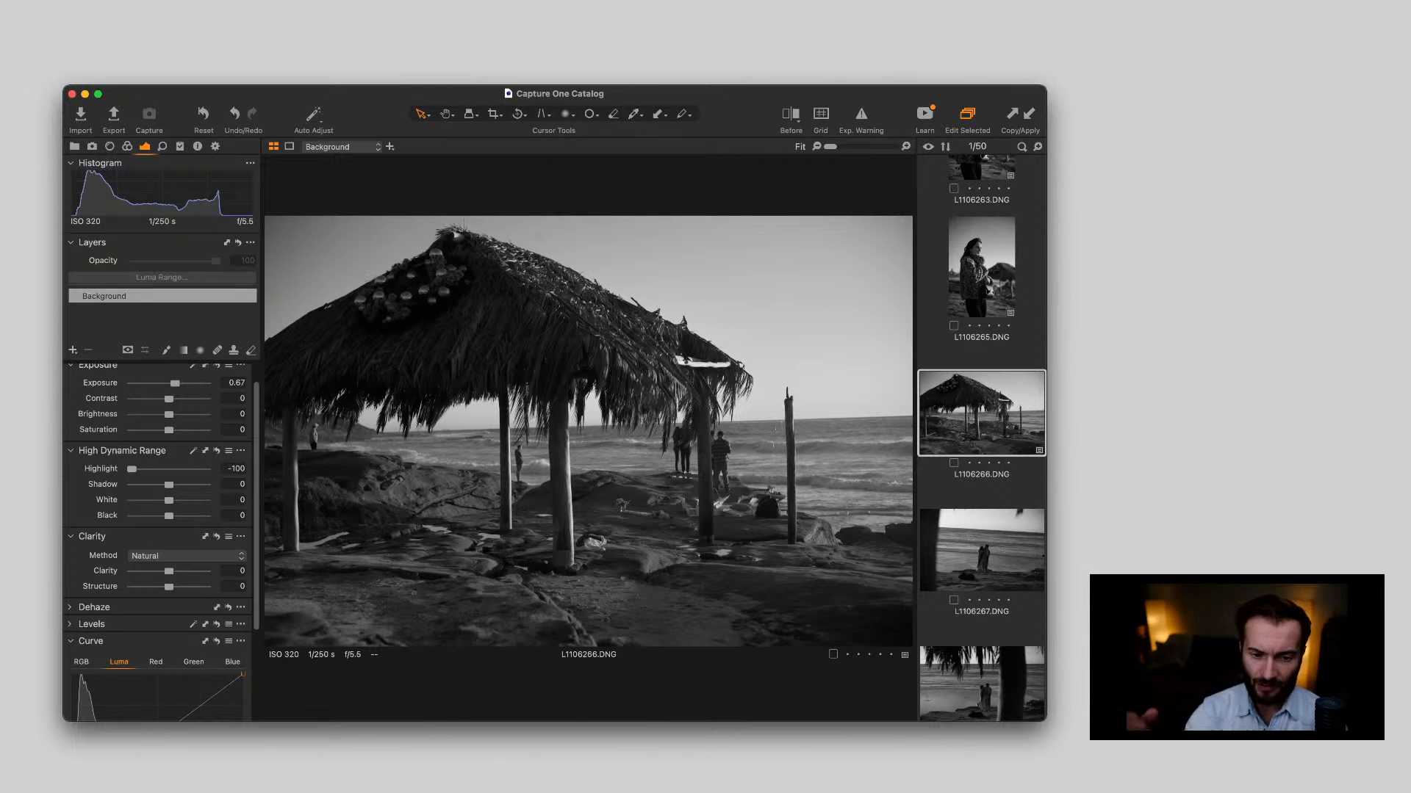
drag(131, 468, 170, 469)
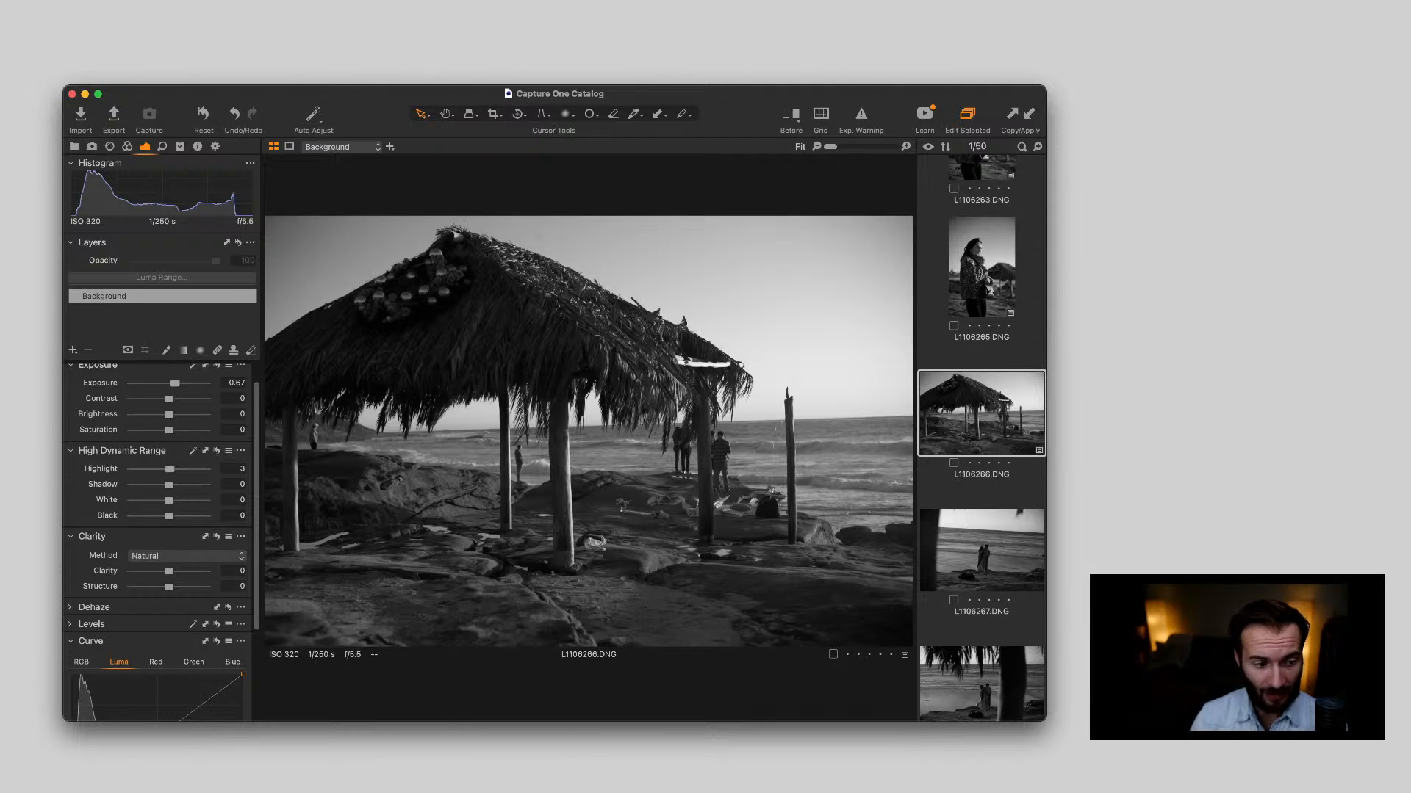
Set the hut photo's High Dynamic Range values to Shadow 5, White 29 and Black -26
scroll(161, 543, down, 1)
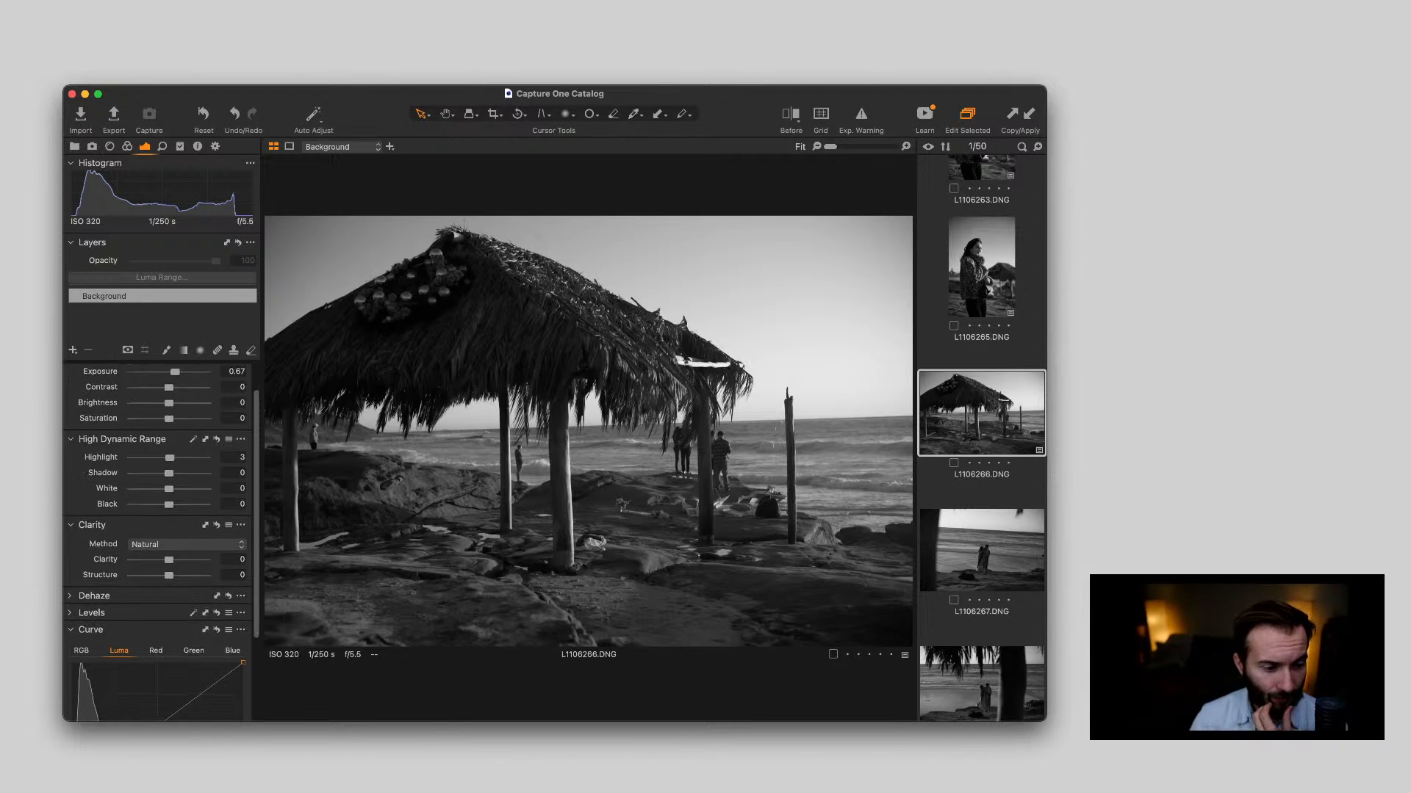
drag(169, 469, 172, 469)
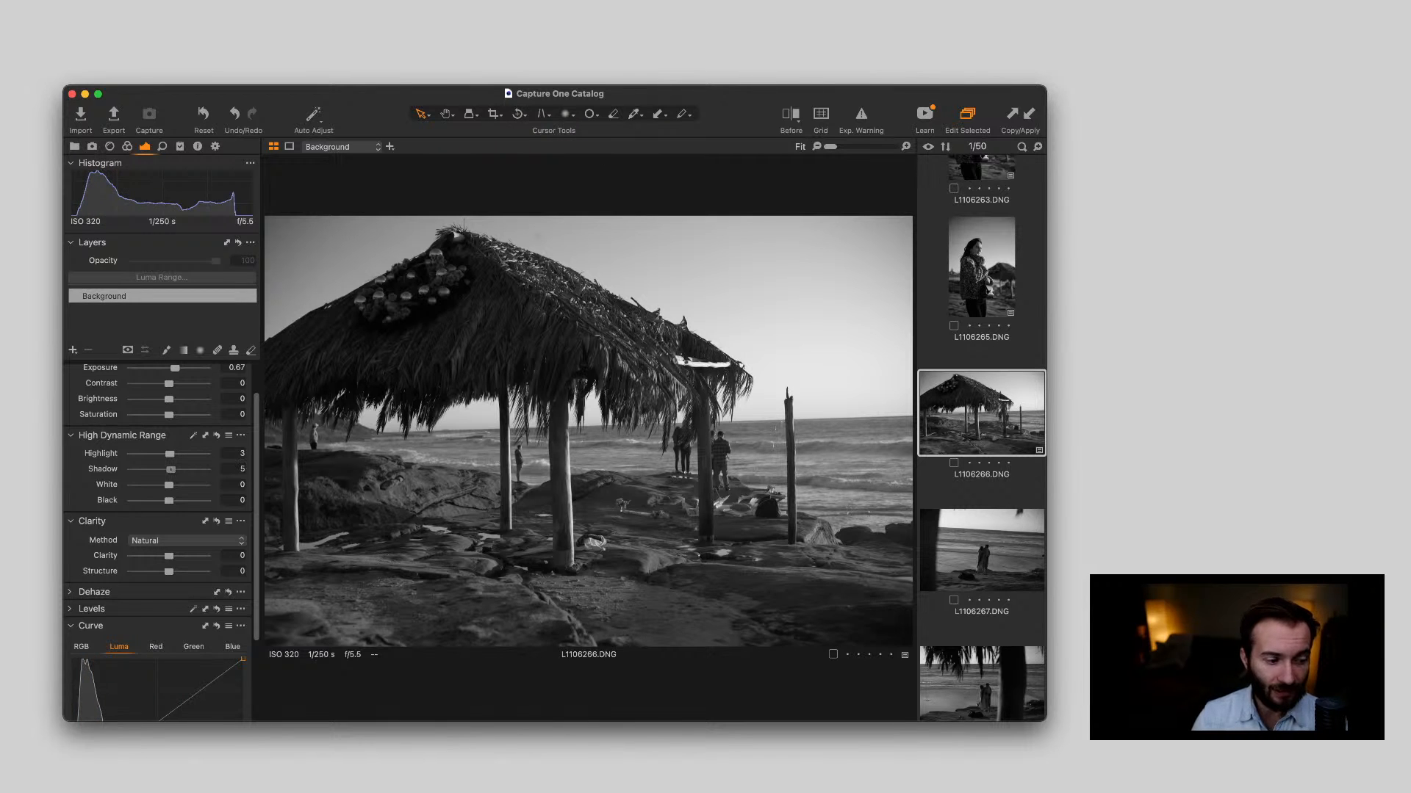
mouse_move(169, 501)
mouse_down()
mouse_move(157, 500)
mouse_move(180, 485)
mouse_up()
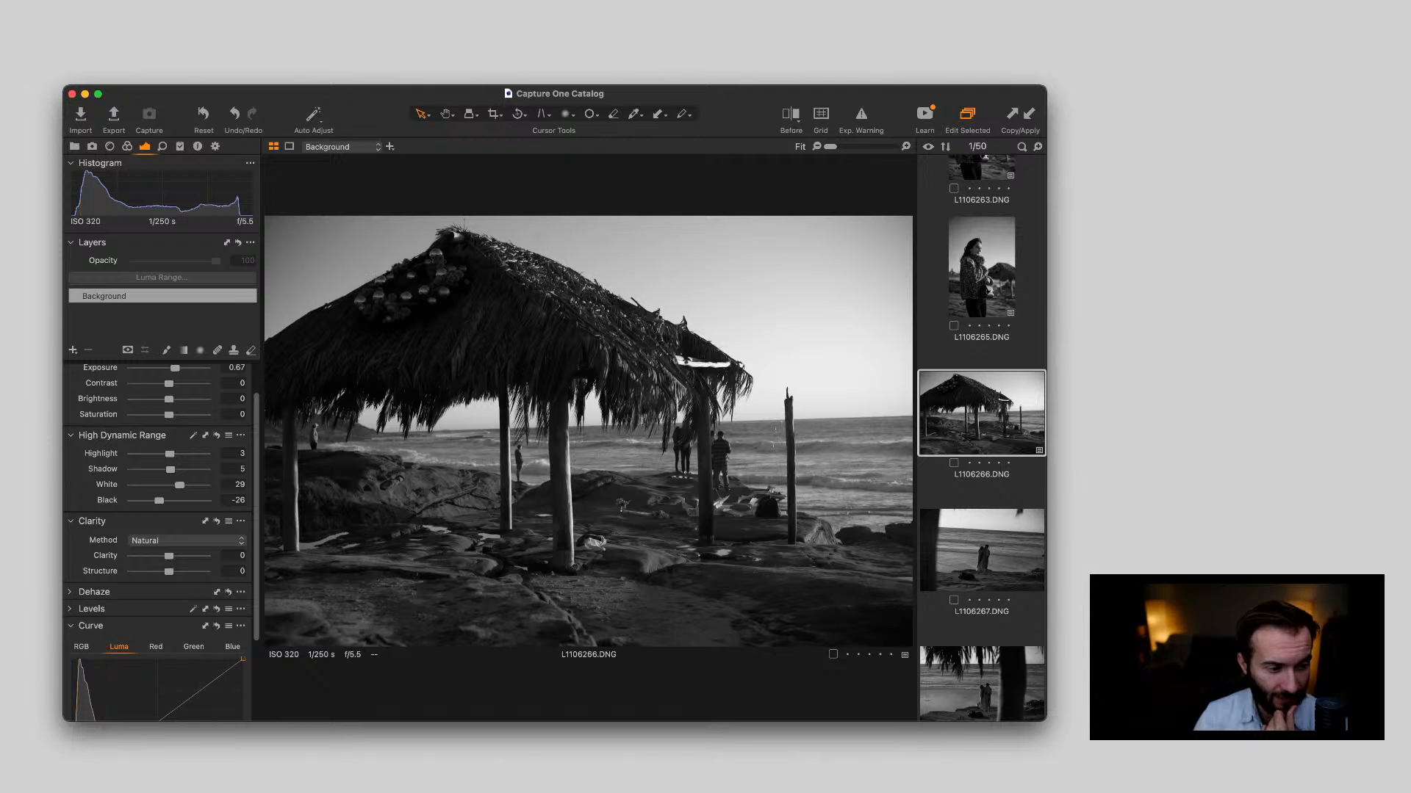
Lift the shadows of L1106266.DNG to 26, and set Clarity to 21 and Structure to 25
scroll(158, 500, up, 1)
drag(171, 477, 176, 477)
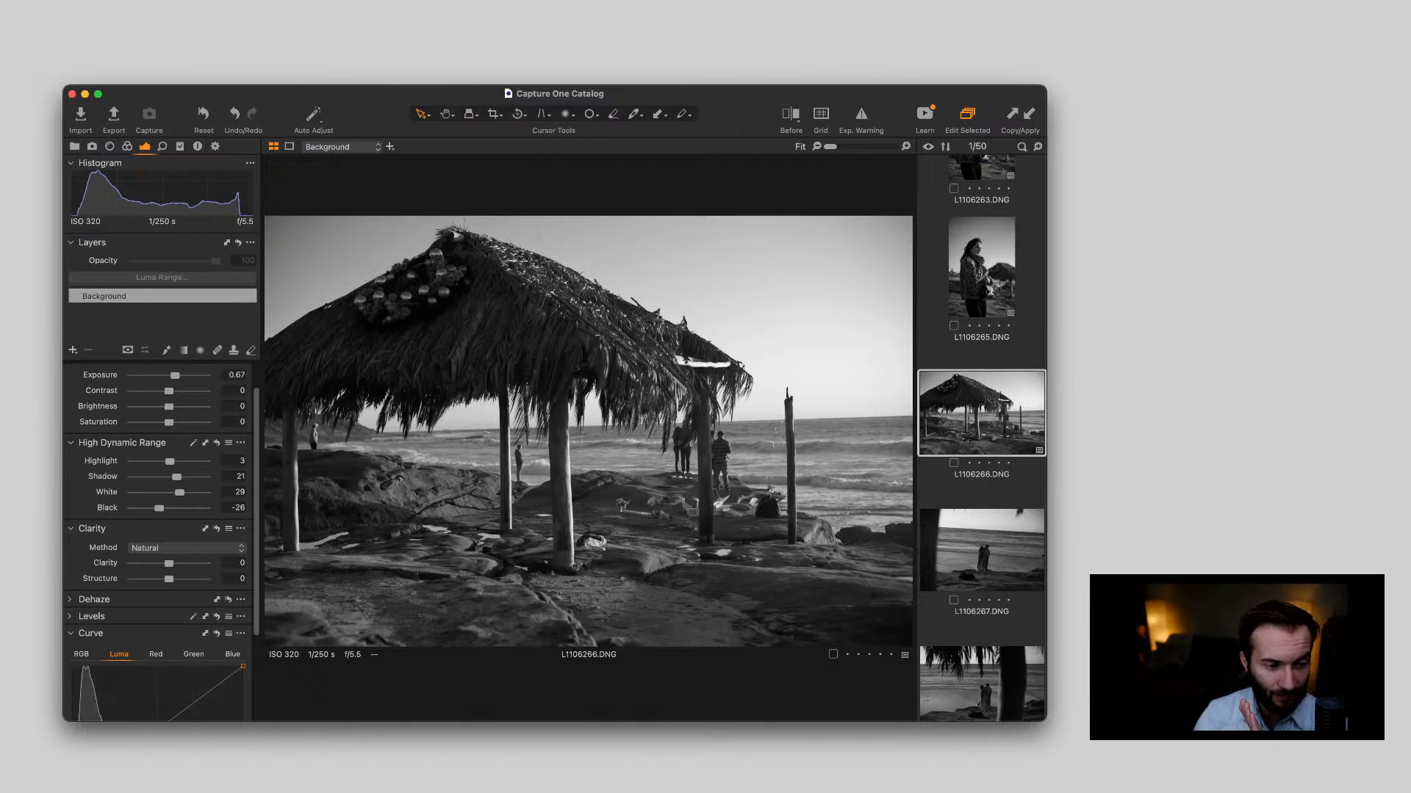
drag(176, 477, 178, 477)
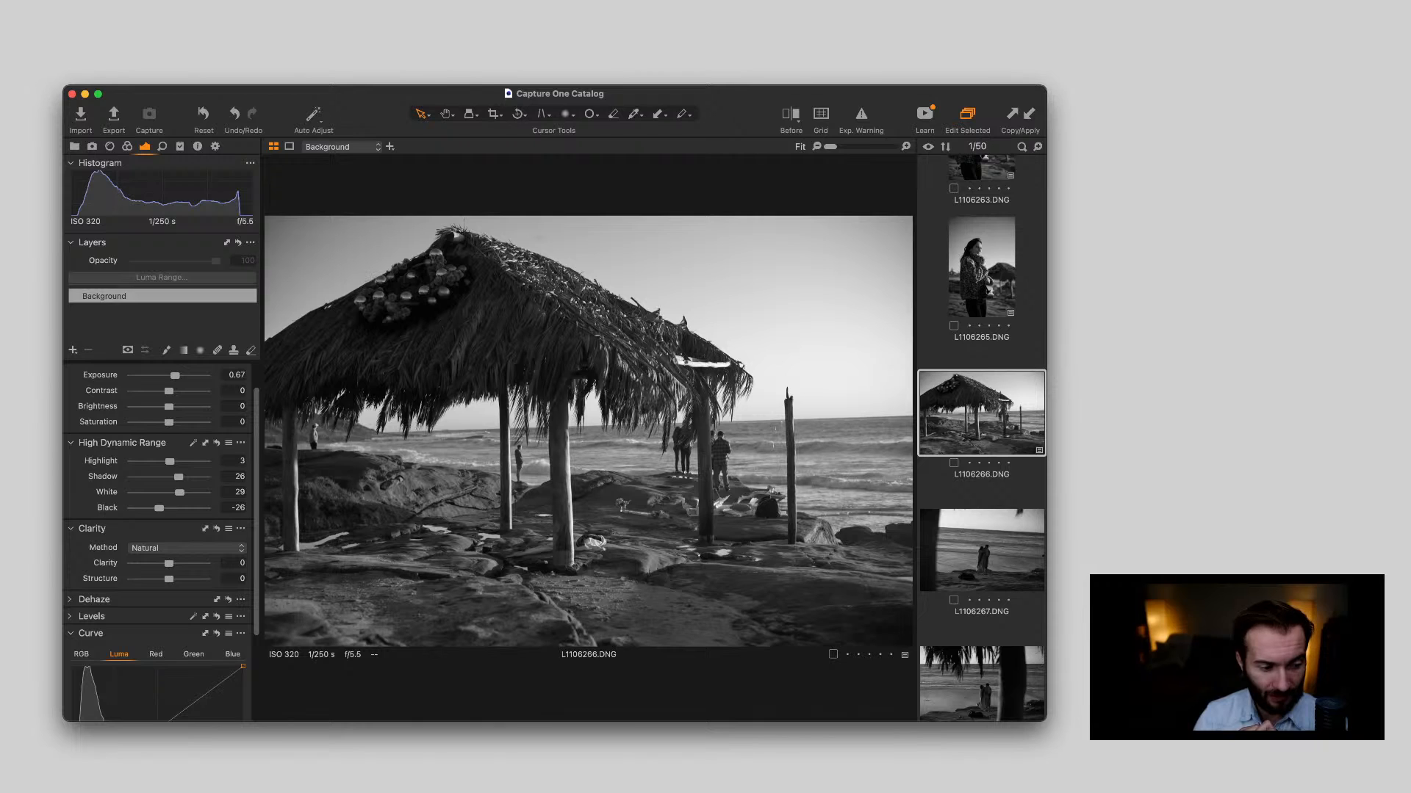
drag(169, 564, 177, 579)
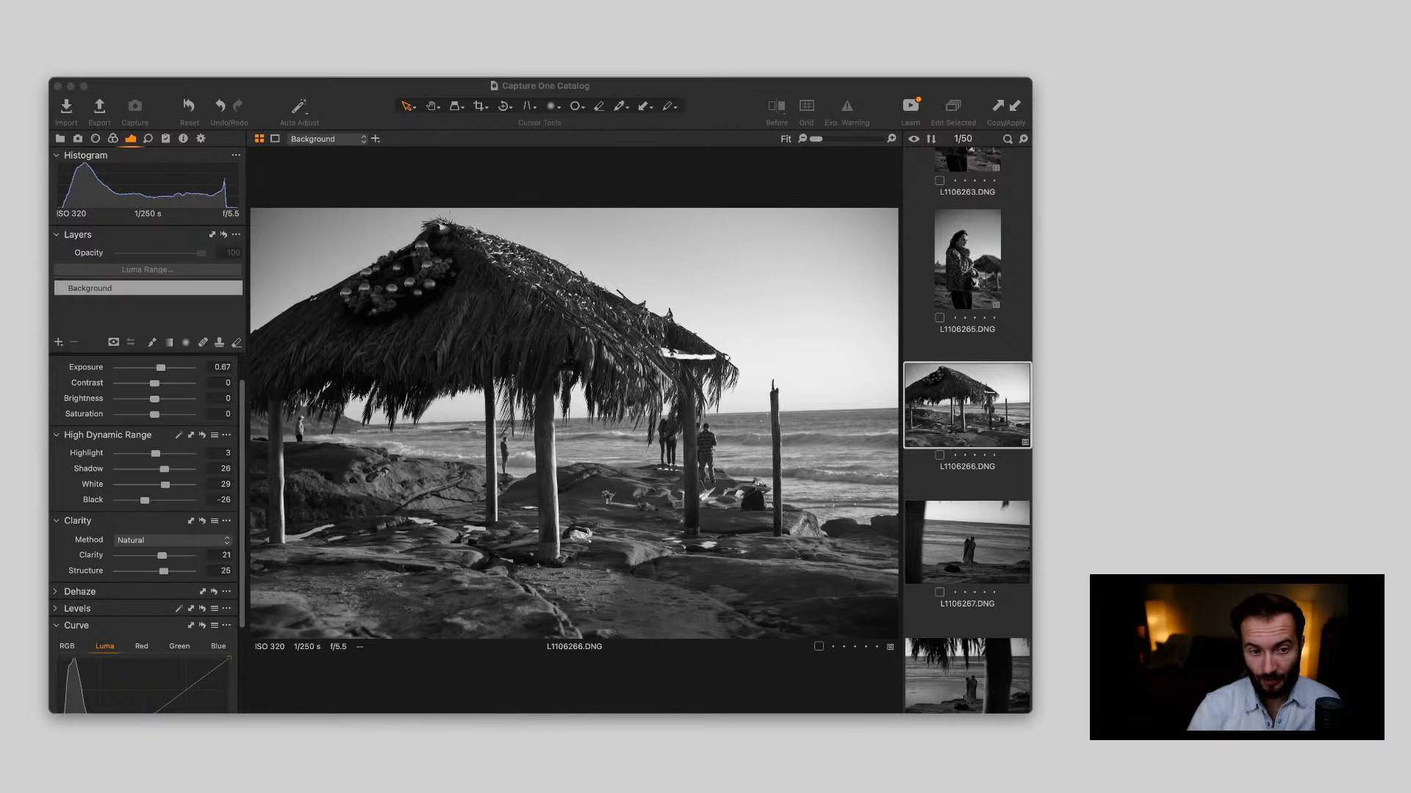
key(super+Tab)
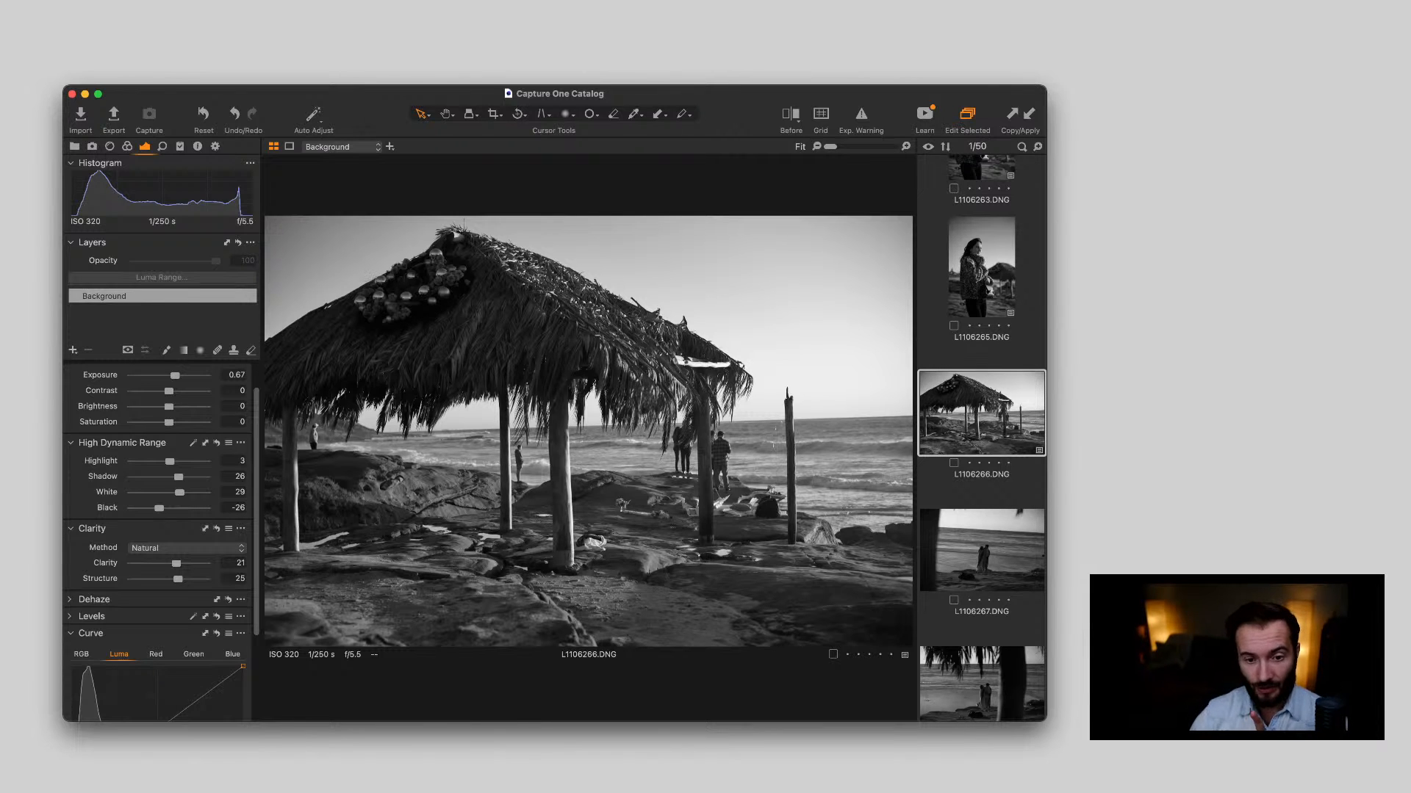
Review the stairway photos L1106243.DNG, L1106245.DNG and L1106246.DNG, and examine the woman's face in L1106247.DNG up close
scroll(982, 438, up, 10)
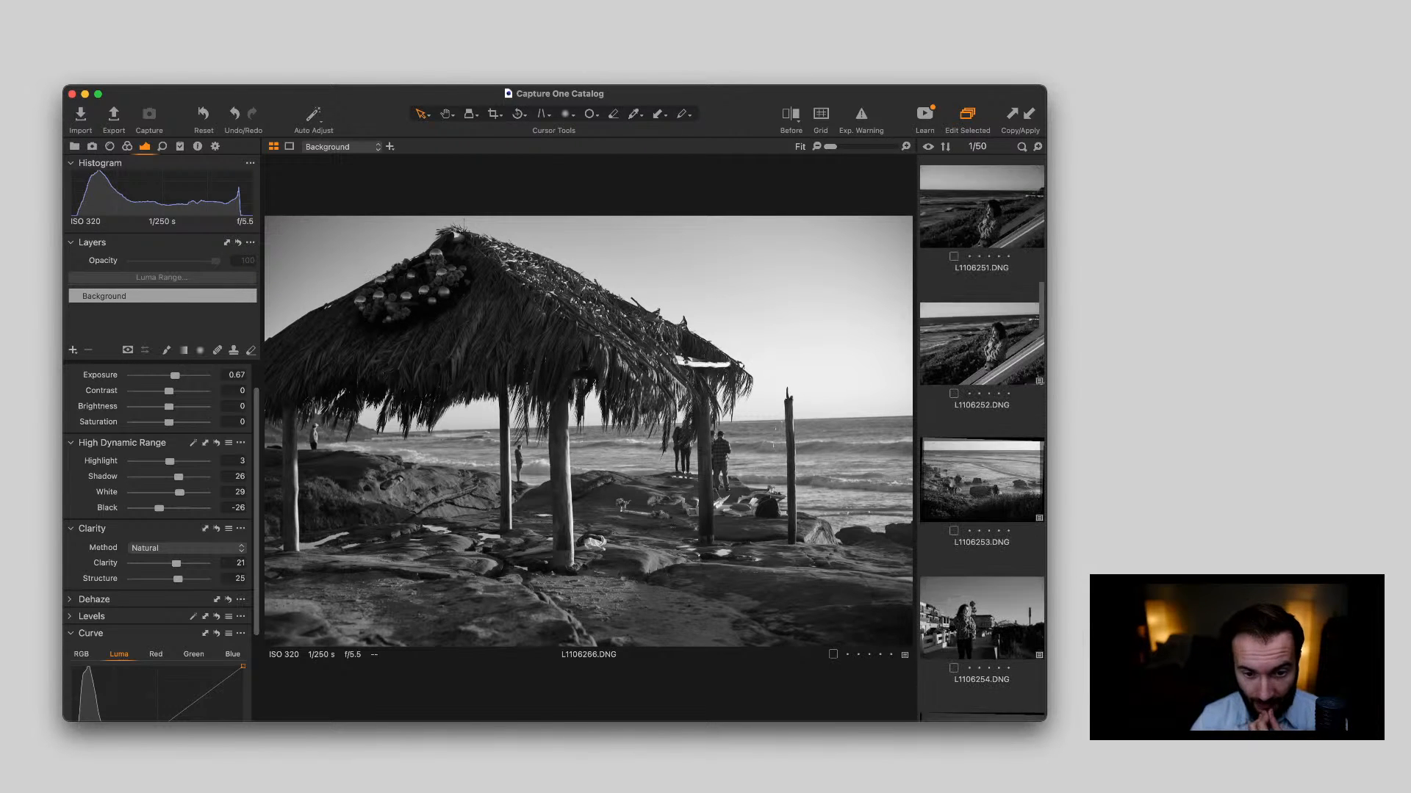
scroll(982, 439, up, 4)
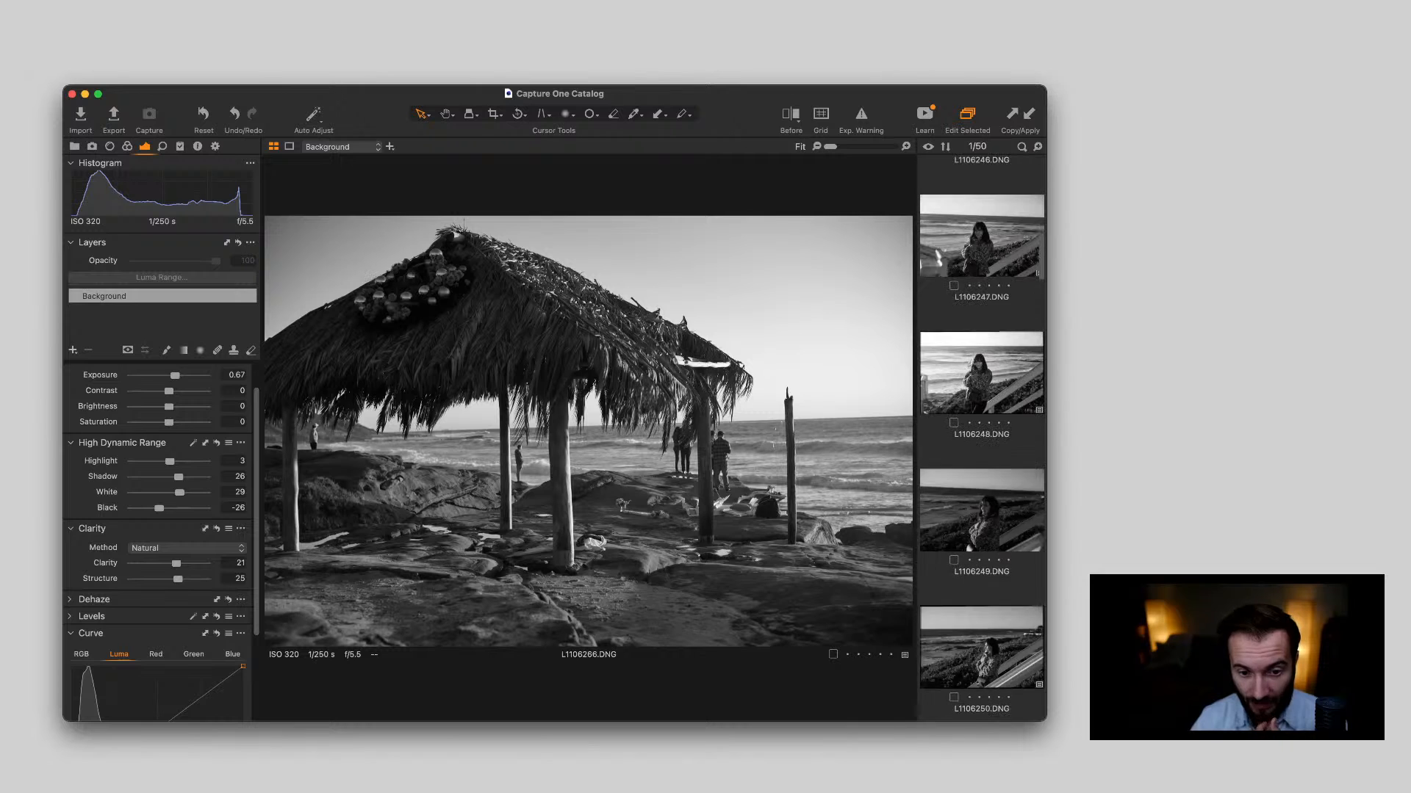
scroll(981, 439, up, 7)
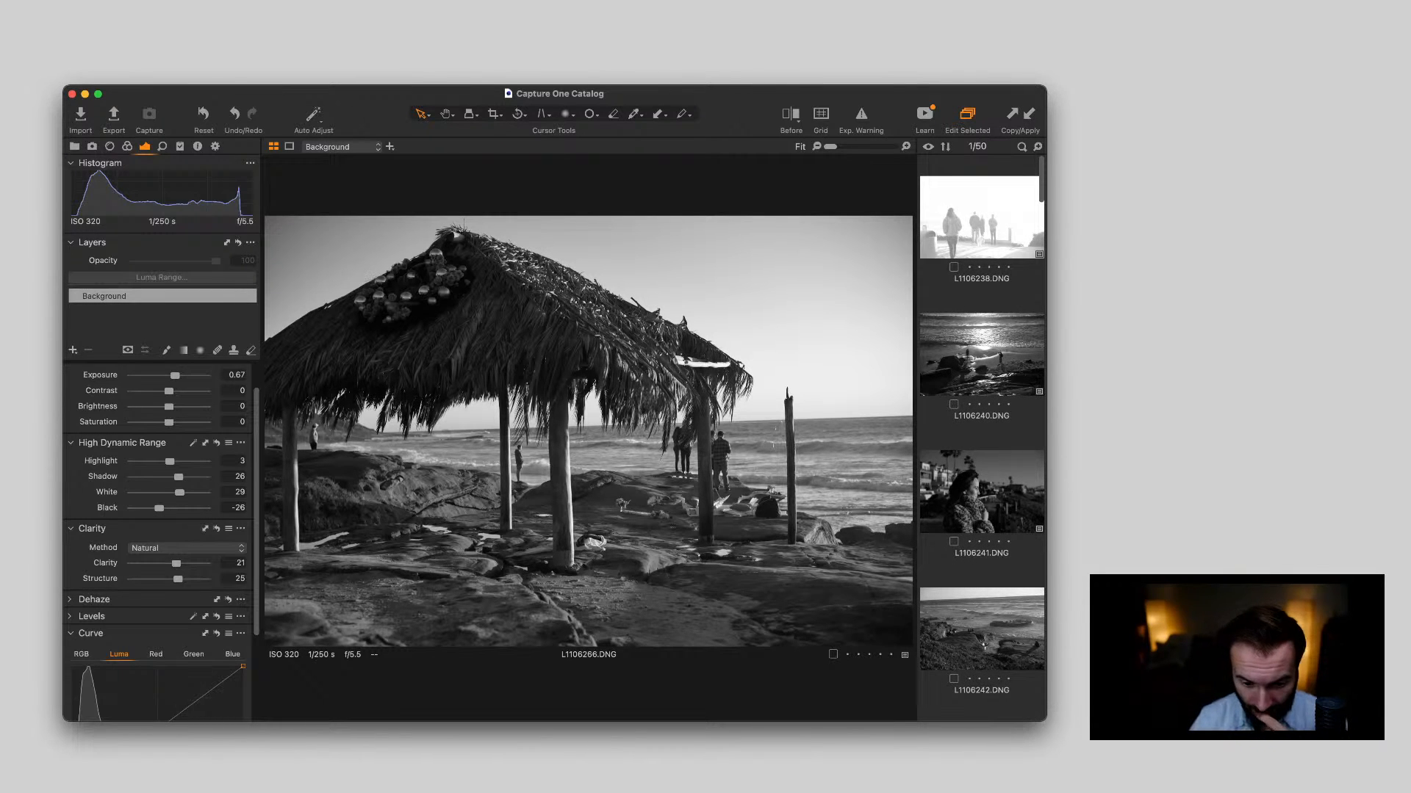
scroll(982, 438, down, 4)
click(981, 482)
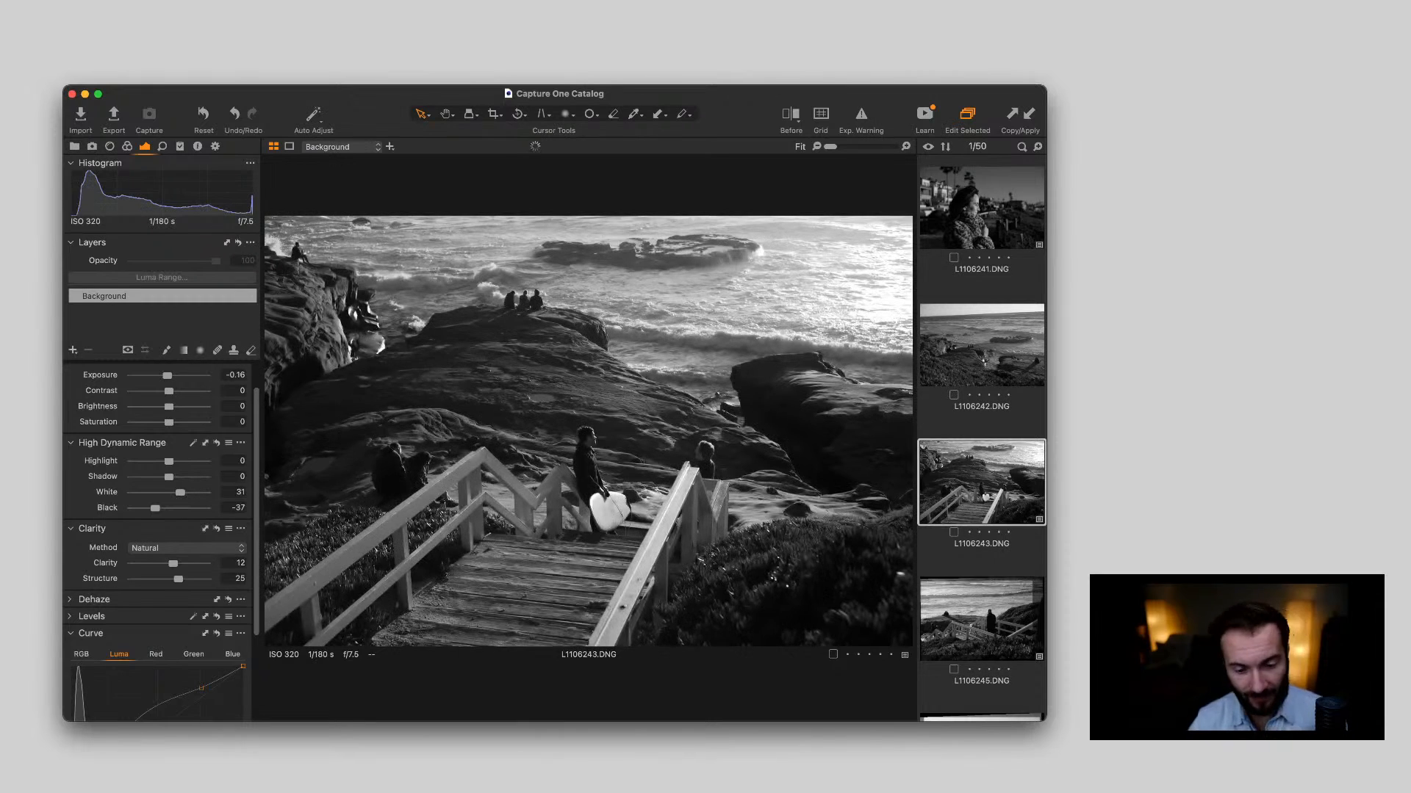
key(Right)
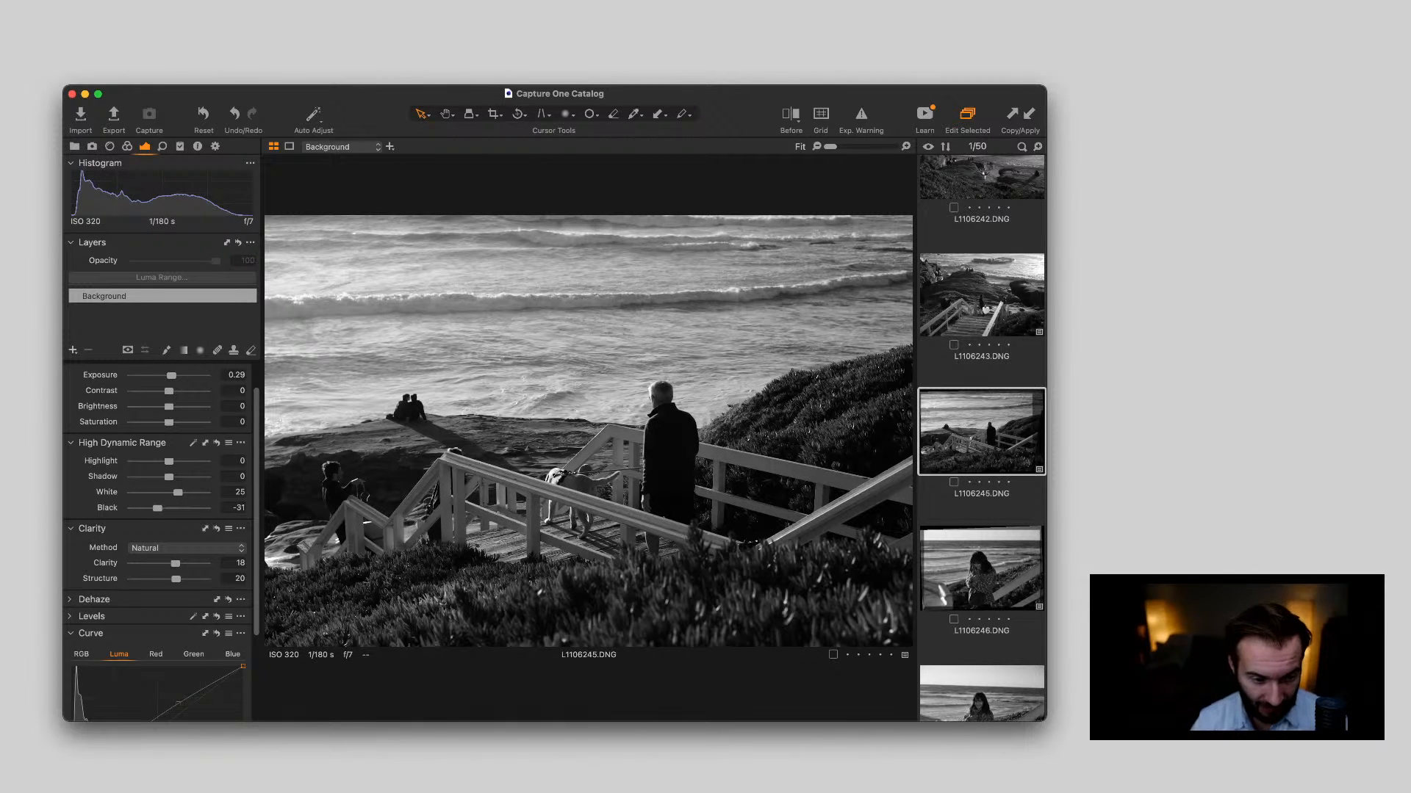
key(Right)
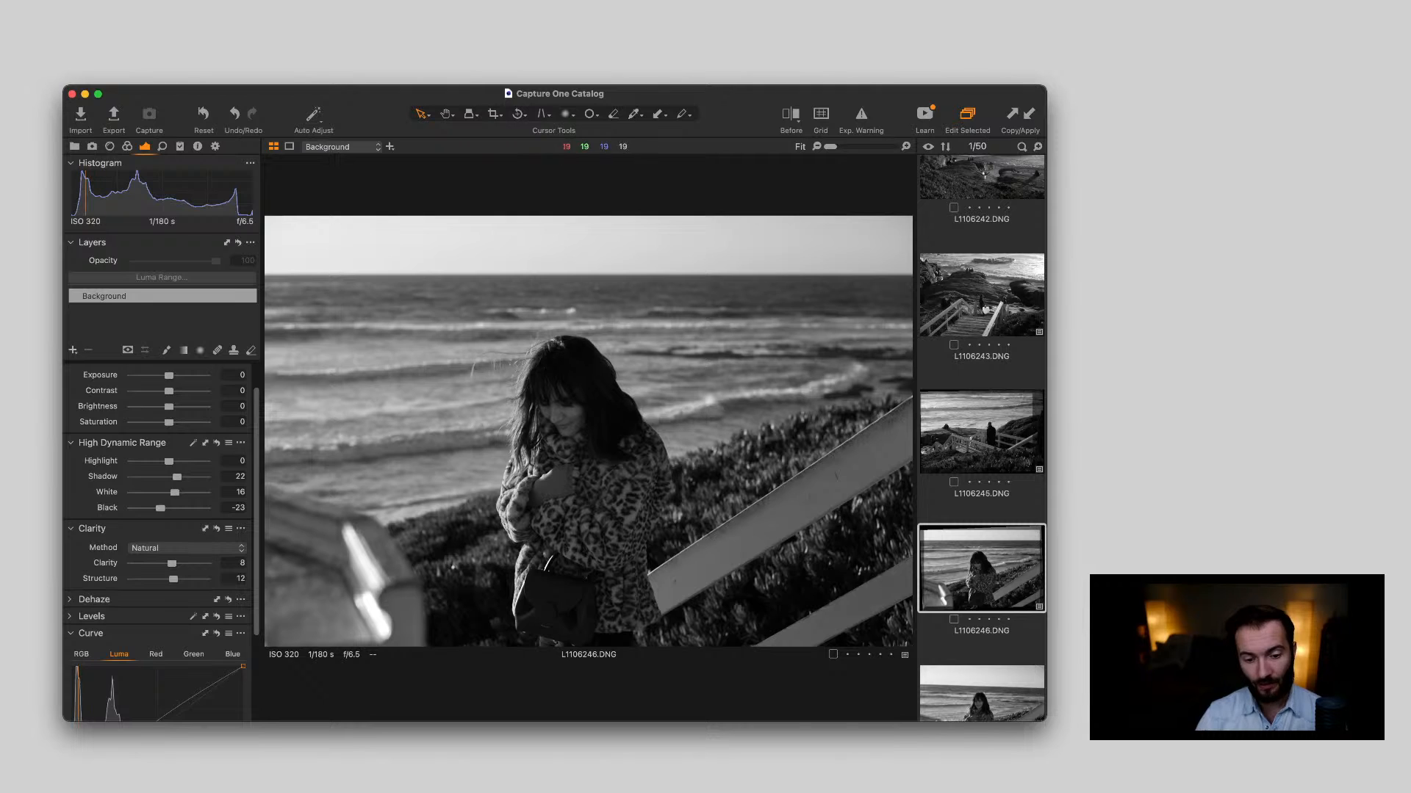
scroll(982, 588, down, 3)
click(982, 611)
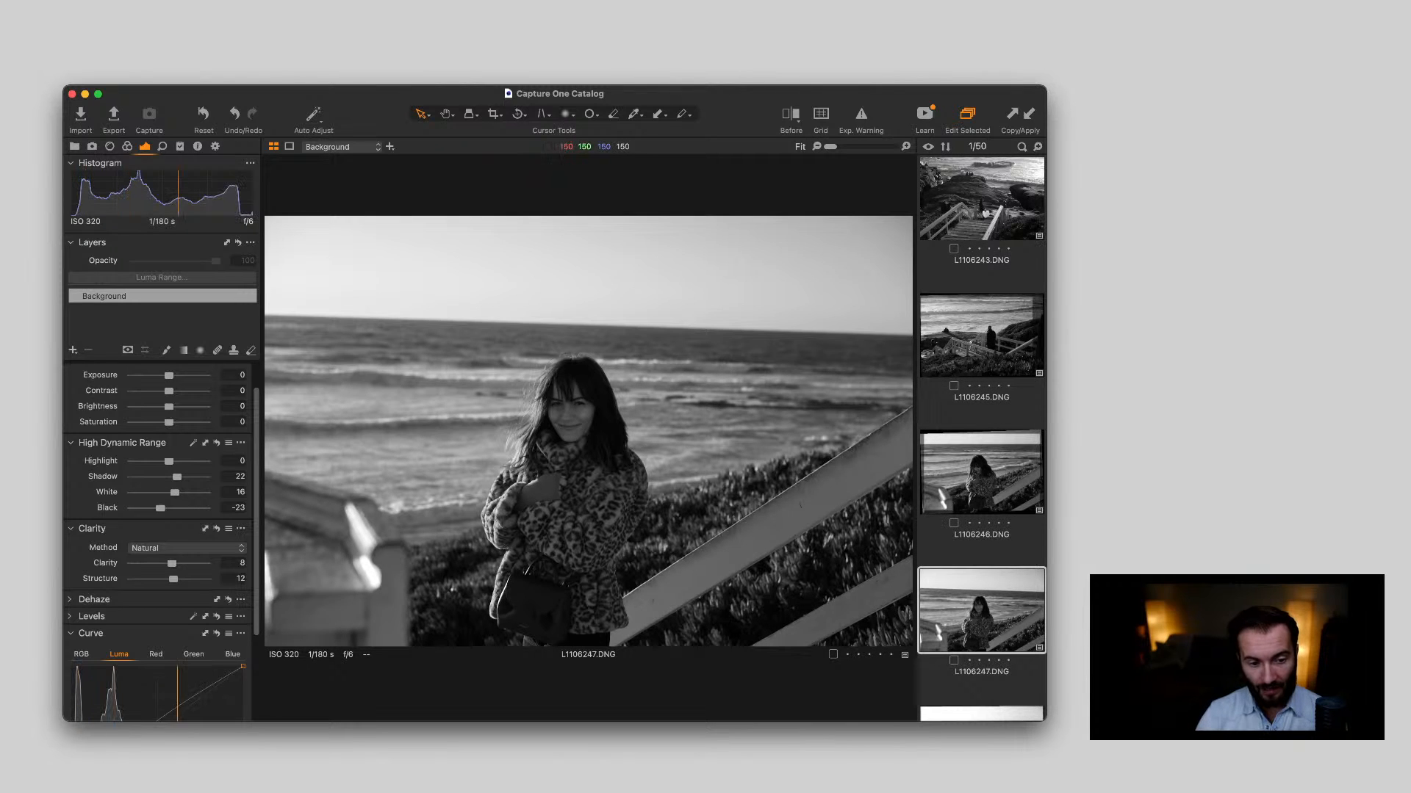
scroll(525, 412, up, 5)
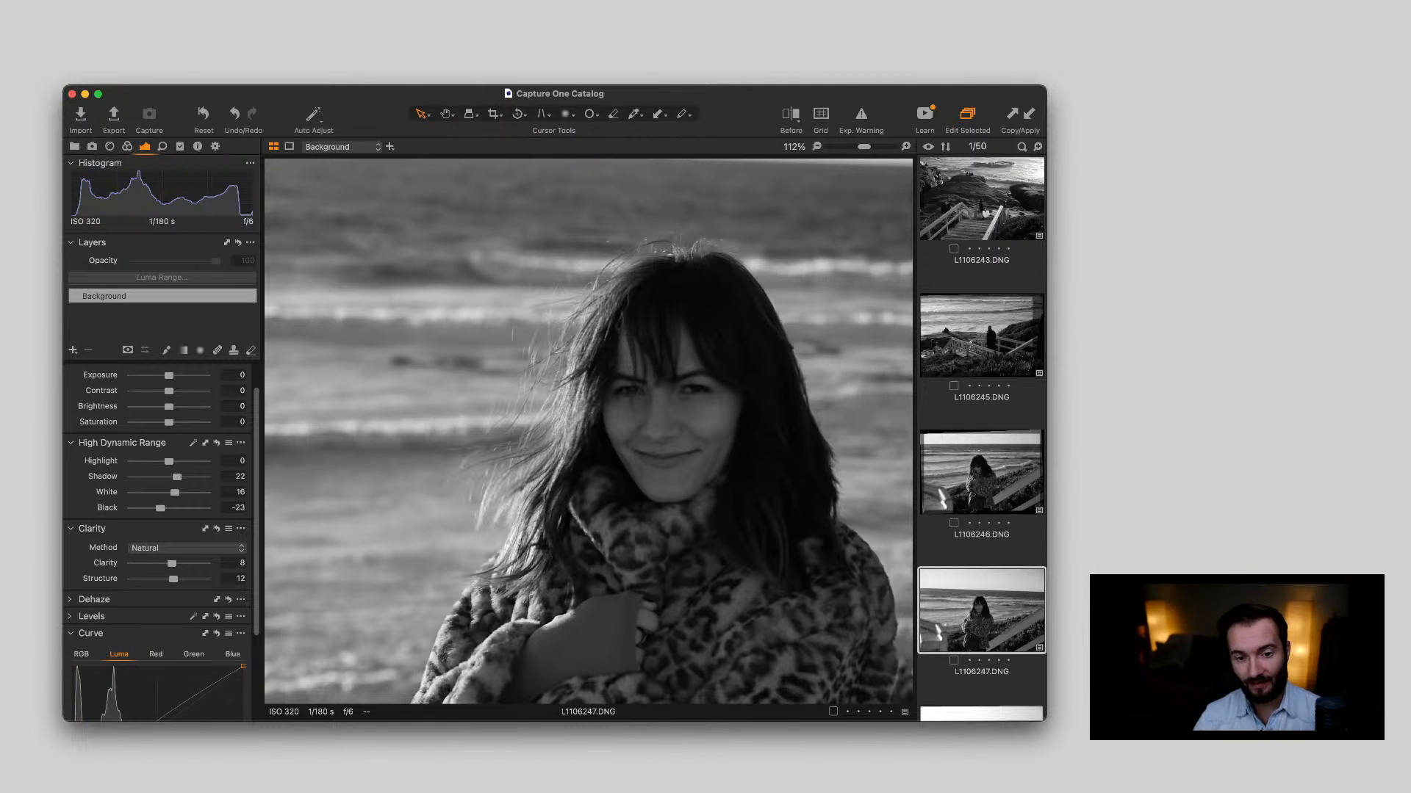
Compare the portraits L1106249.DNG to L1106252.DNG, checking the woman's face up close in L1106249.DNG and L1106250.DNG
scroll(982, 439, down, 10)
click(982, 260)
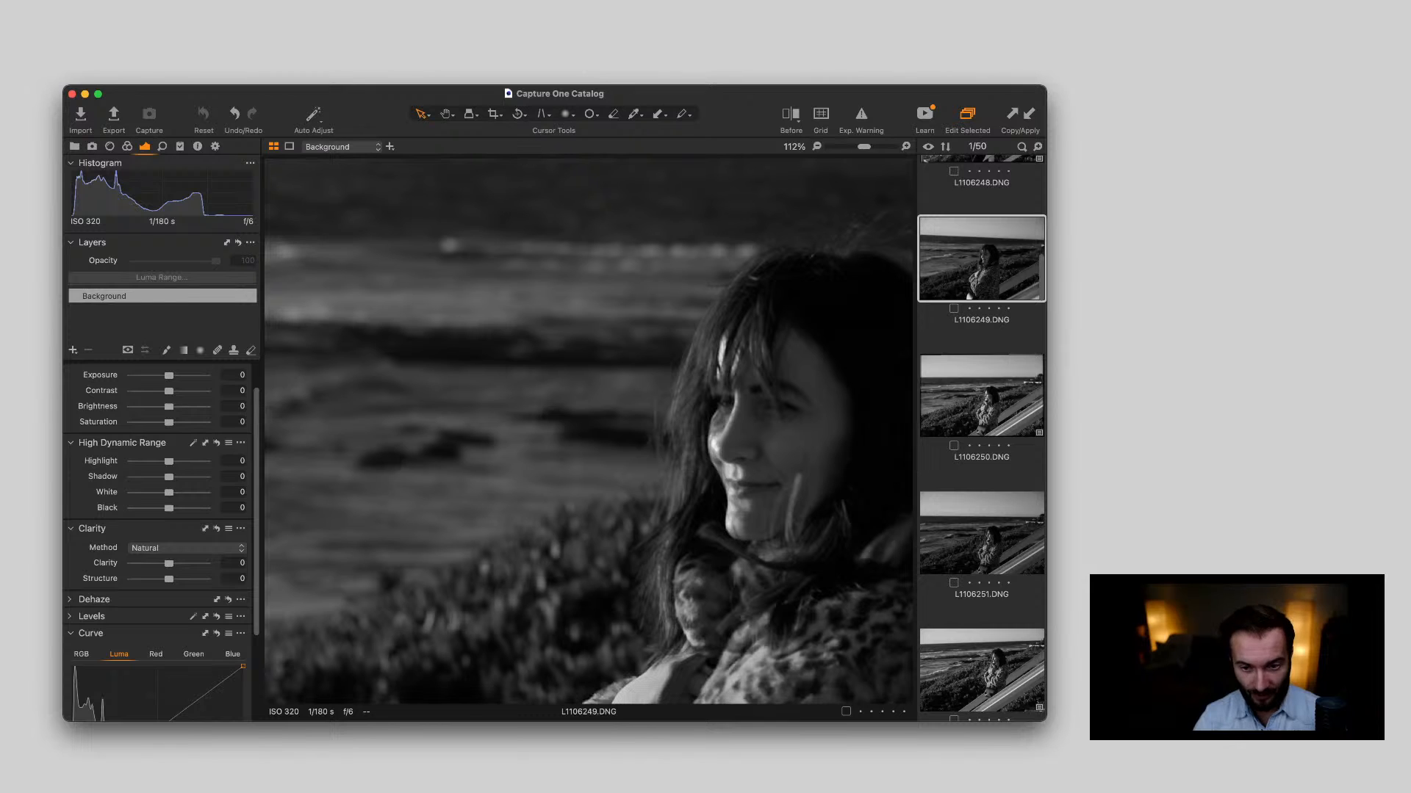
scroll(684, 517, down, 3)
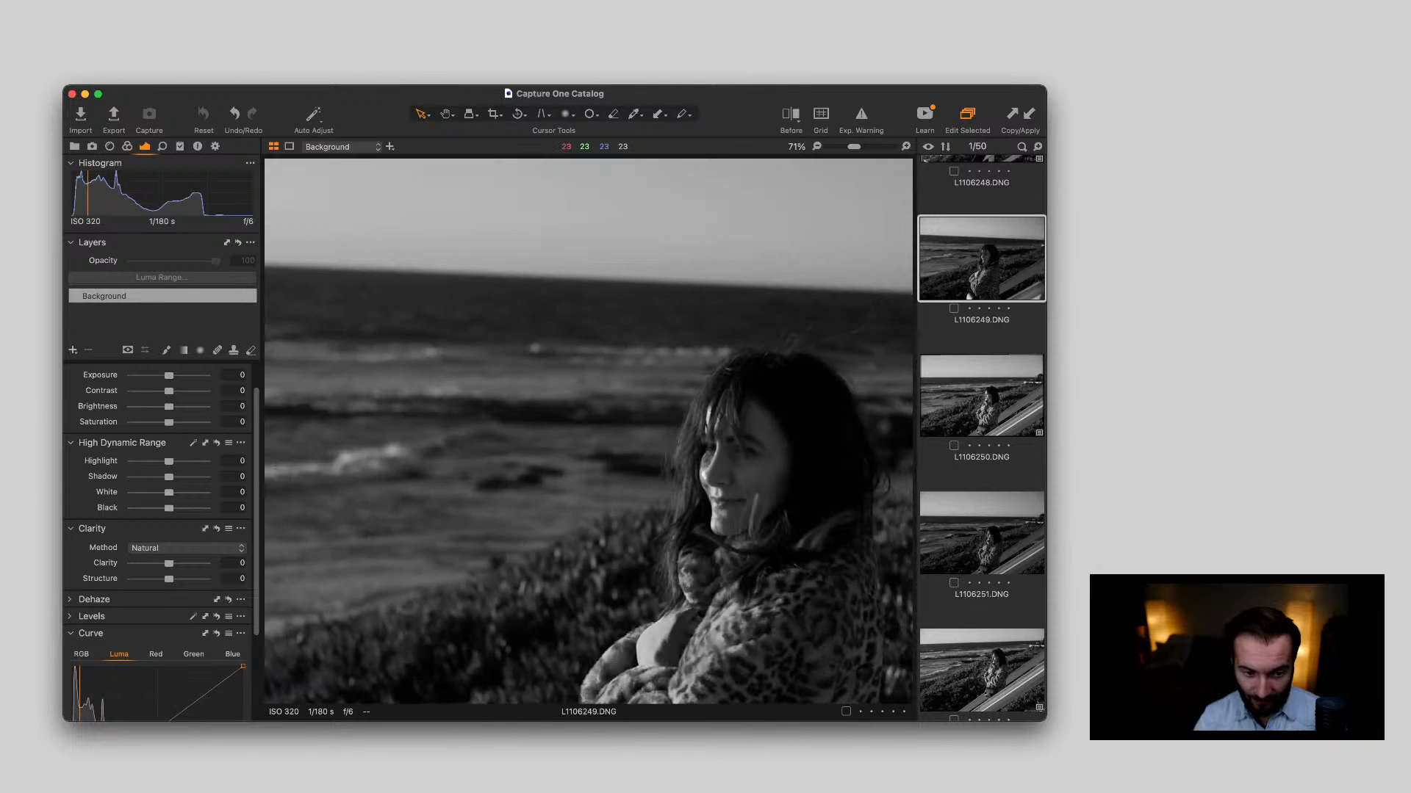
scroll(684, 516, up, 4)
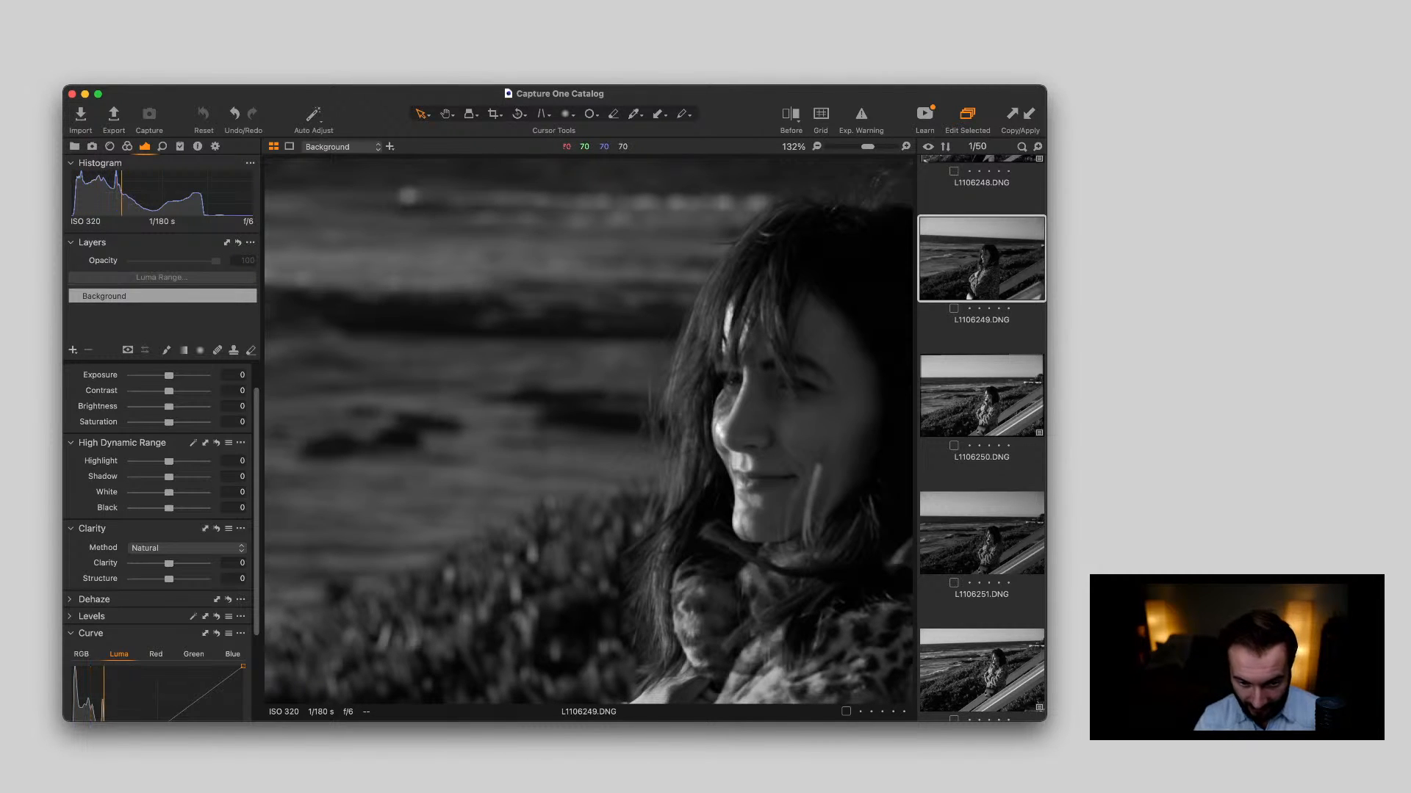
key(super+0)
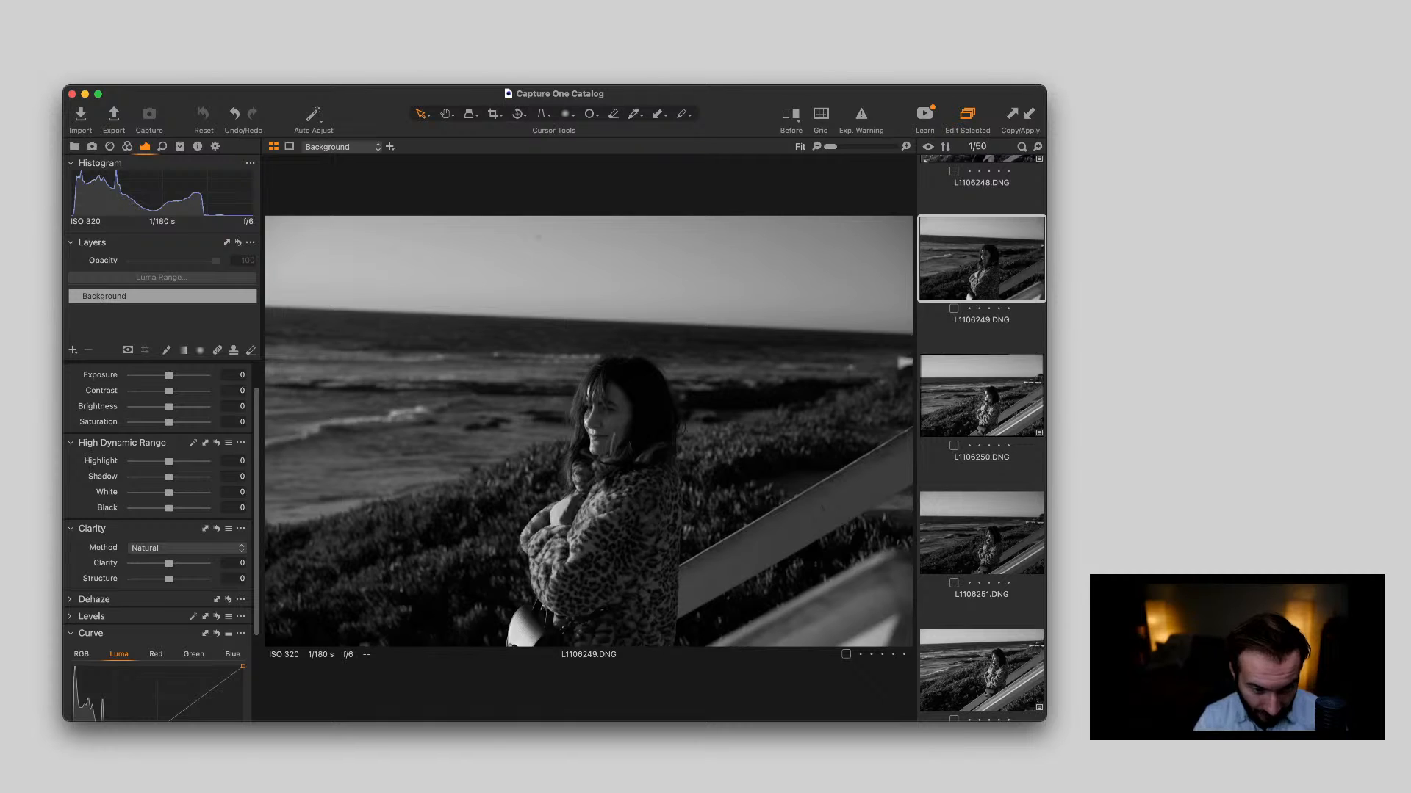
key(Down)
scroll(625, 426, up, 10)
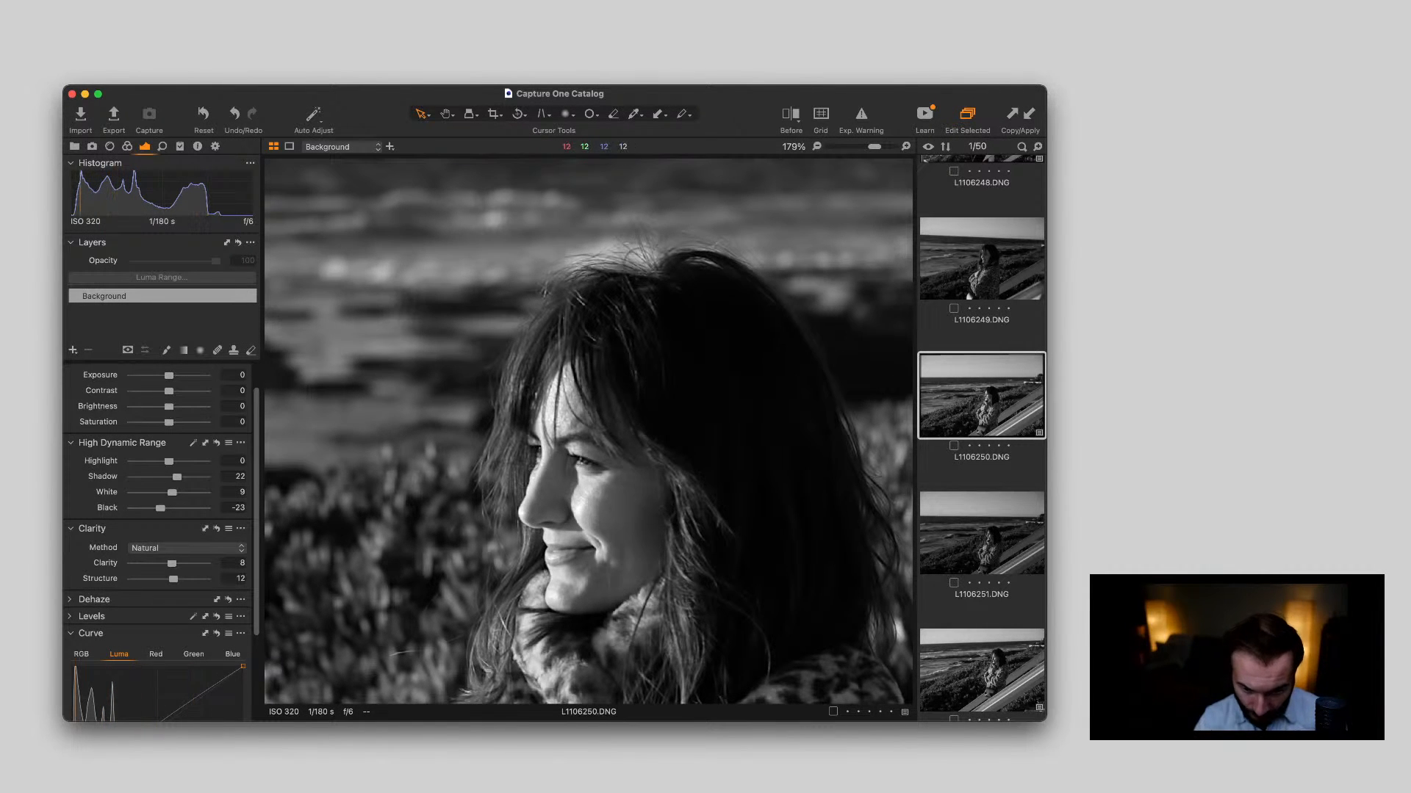
key(Down)
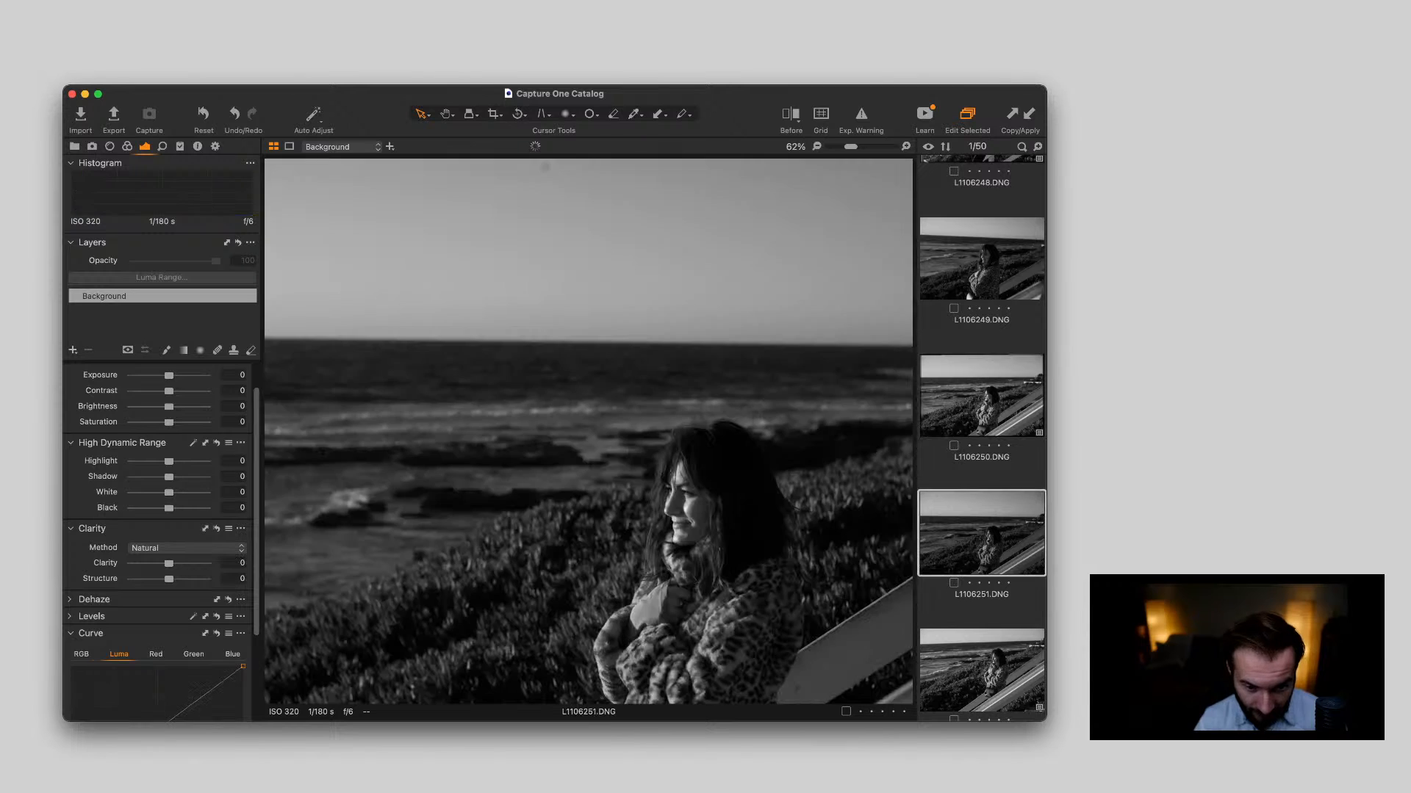
key(Down)
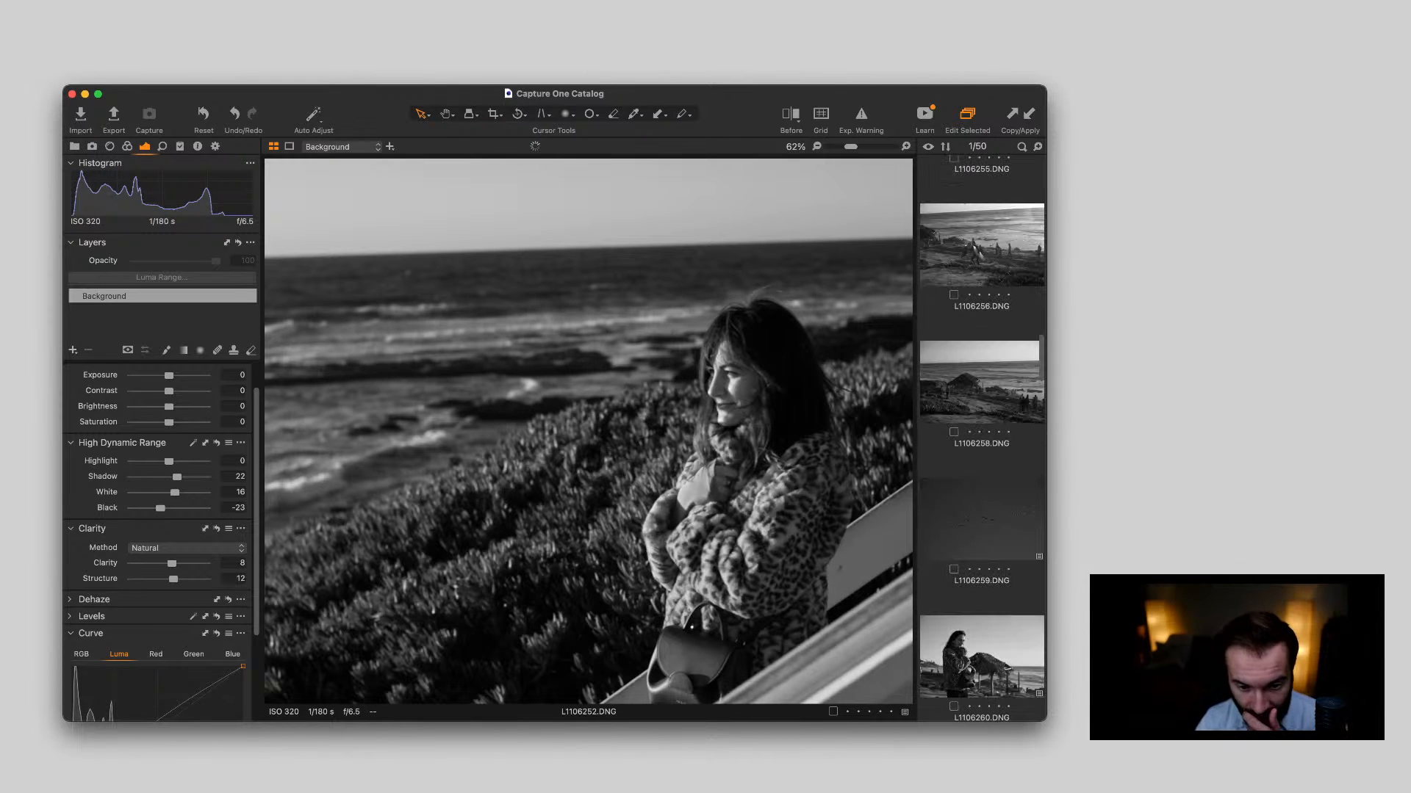
Examine the portrait beside the thatched hut, L1106260.DNG, both as a full frame and close up on the face
scroll(981, 457, down, 4)
click(982, 457)
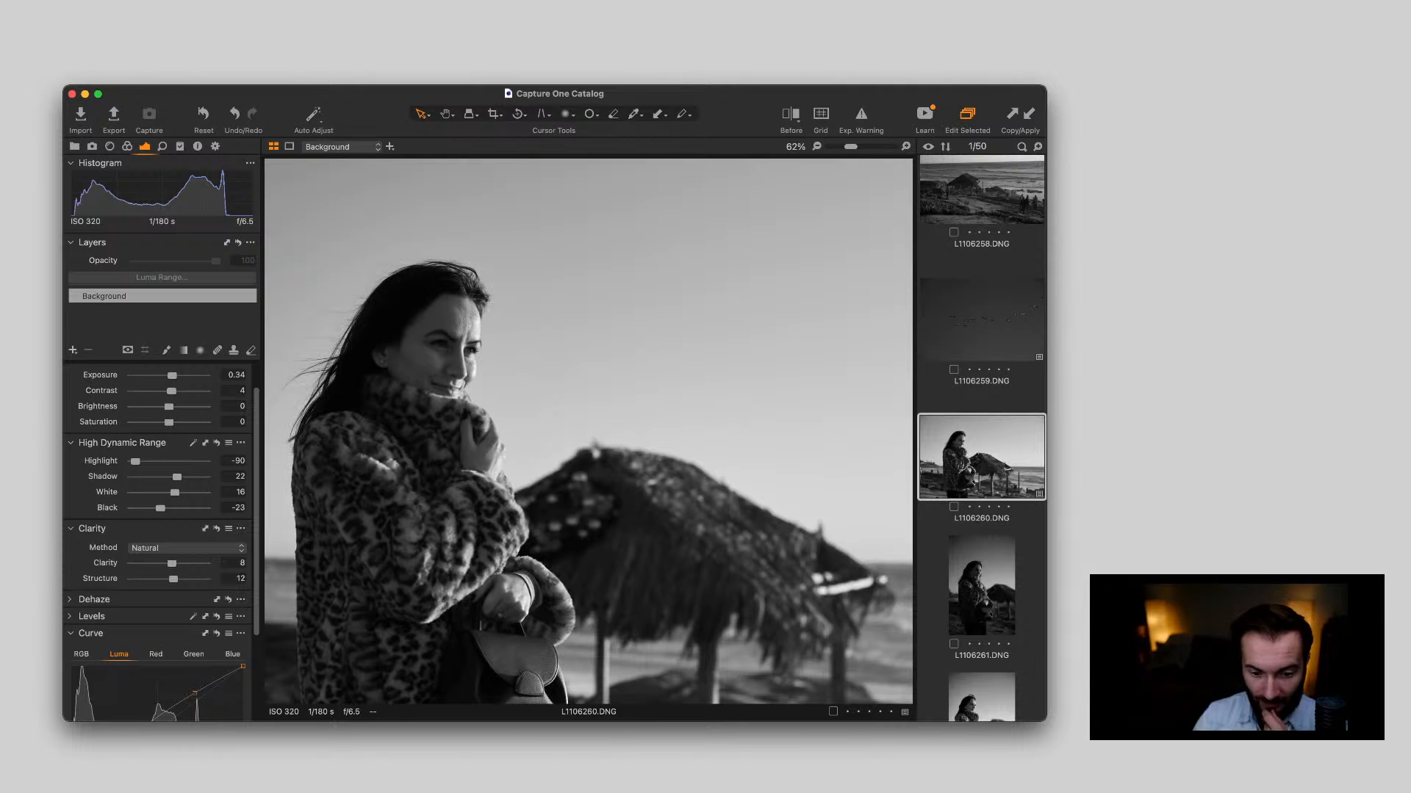
scroll(529, 356, down, 3)
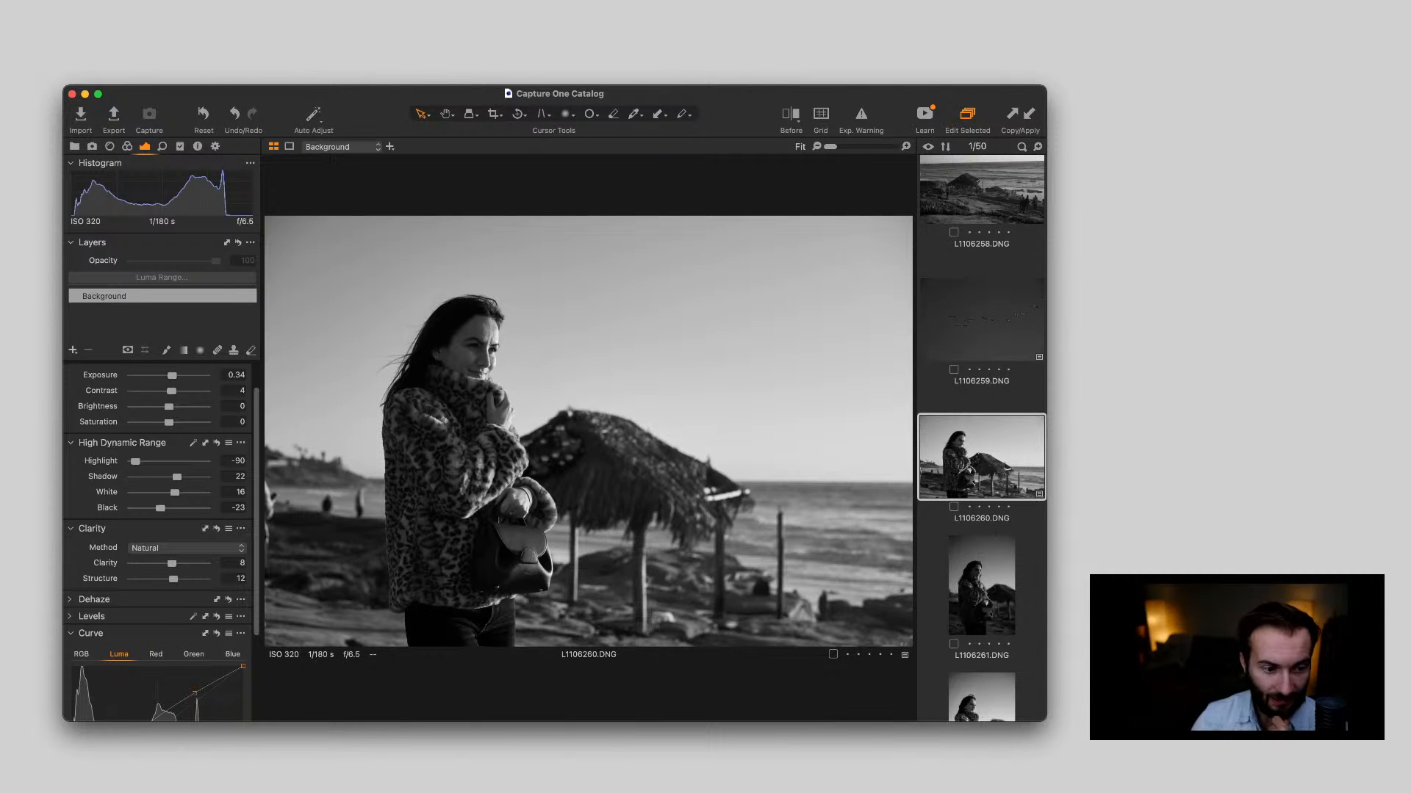
scroll(462, 342, up, 3)
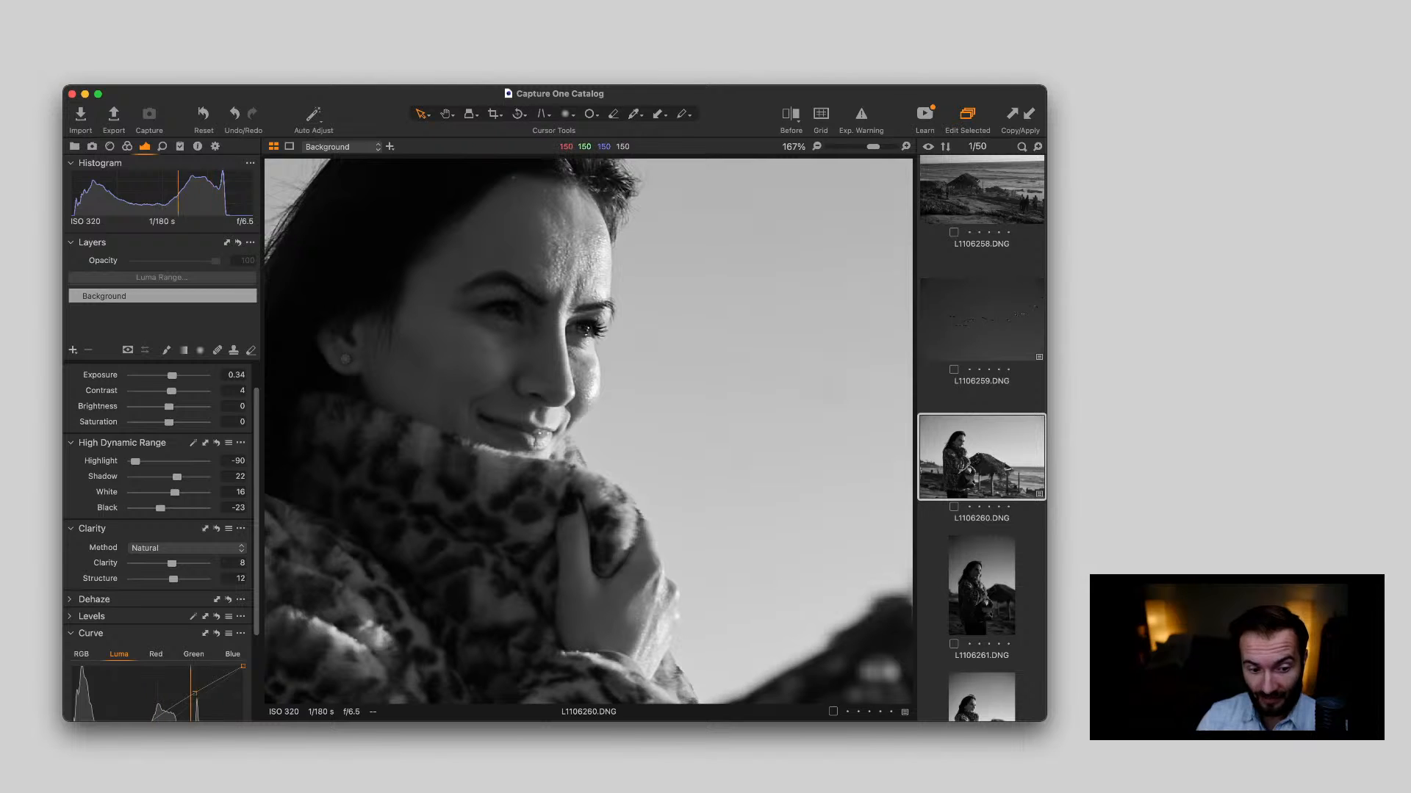
scroll(588, 431, down, 6)
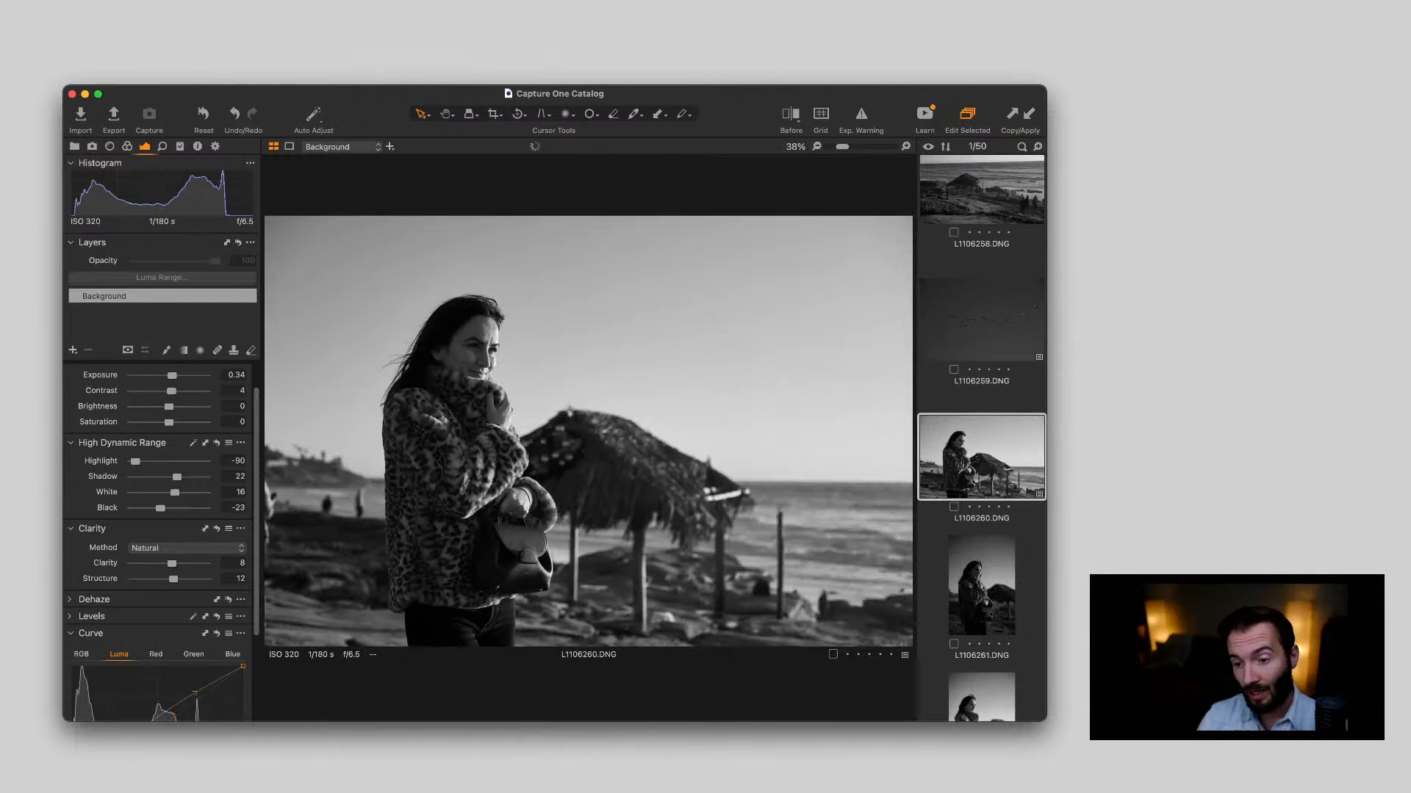
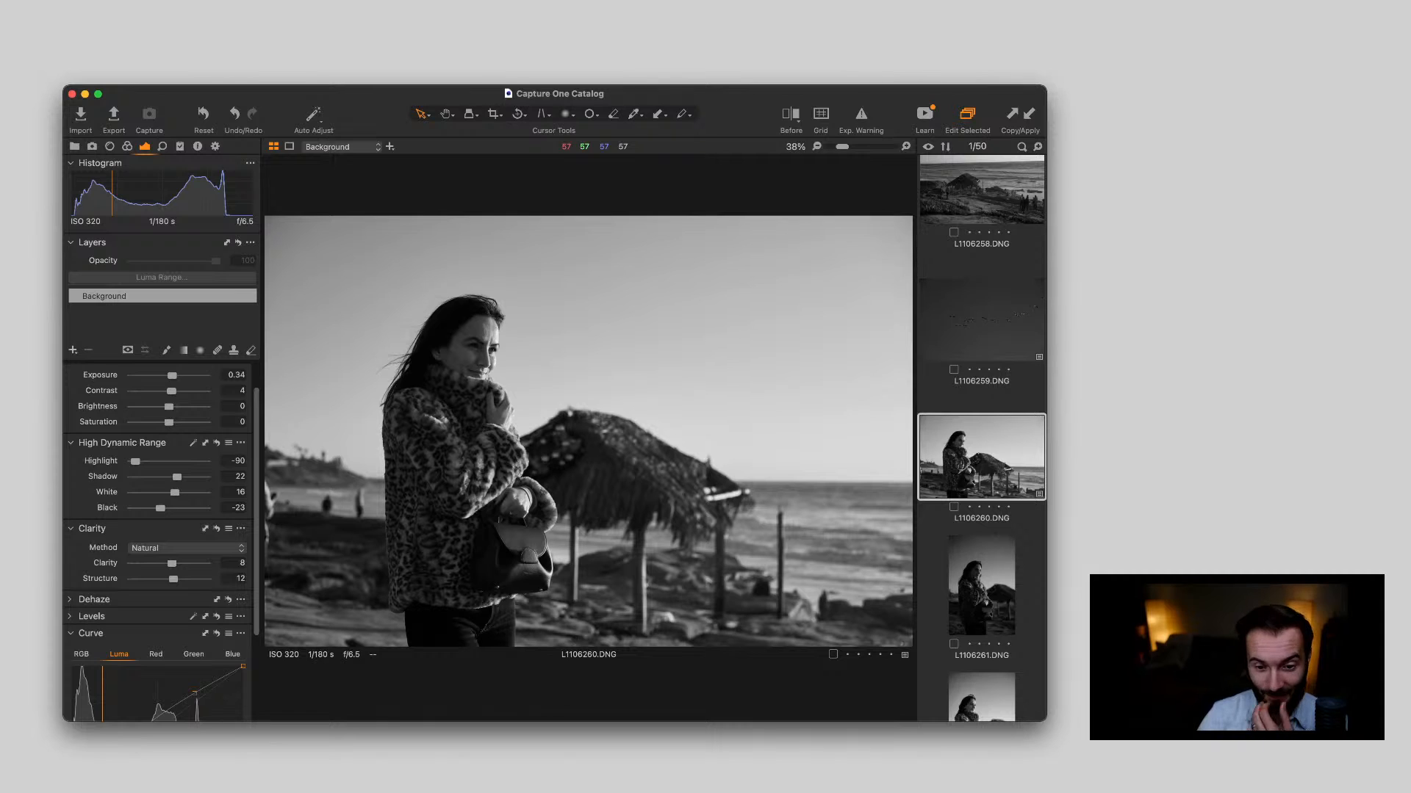
key(super+Tab)
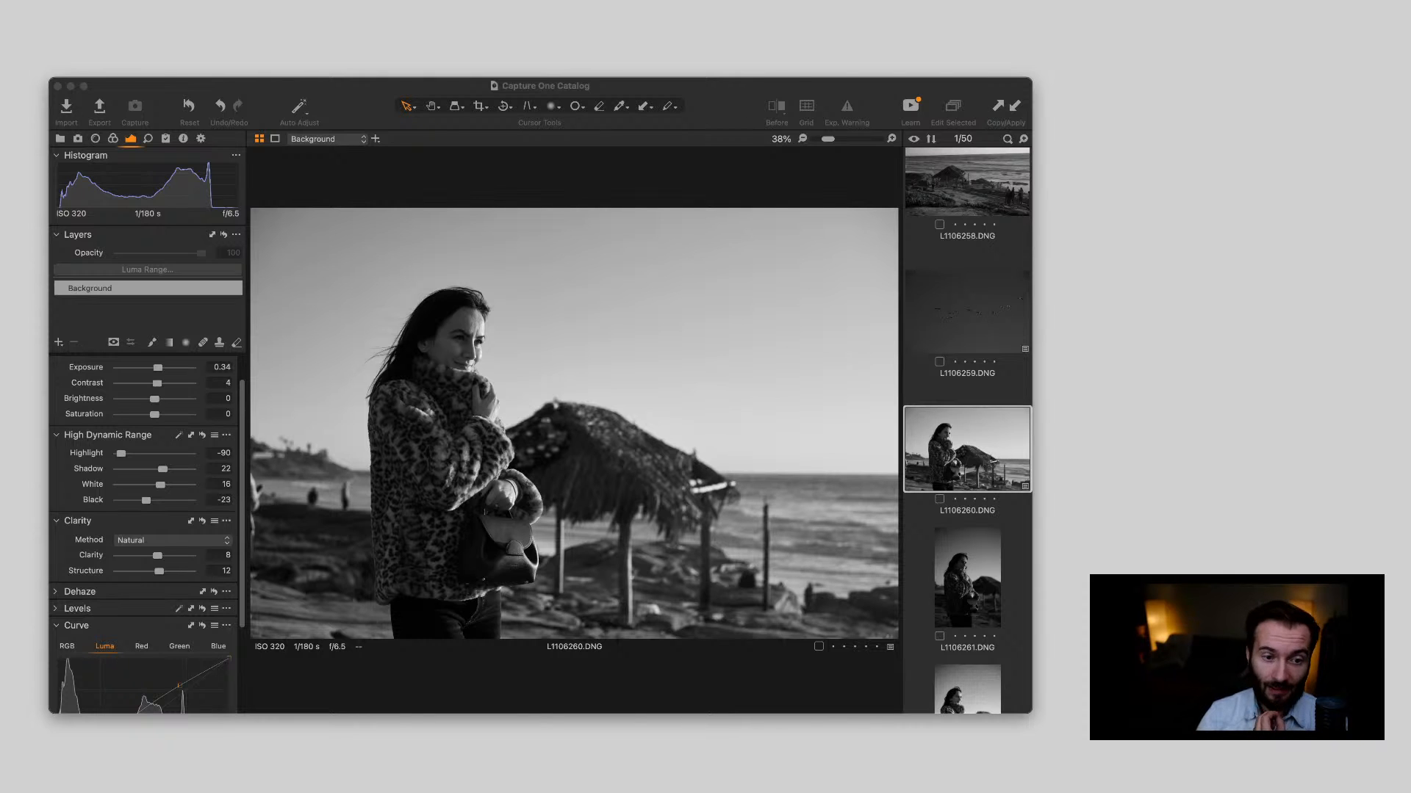
key(super+Tab)
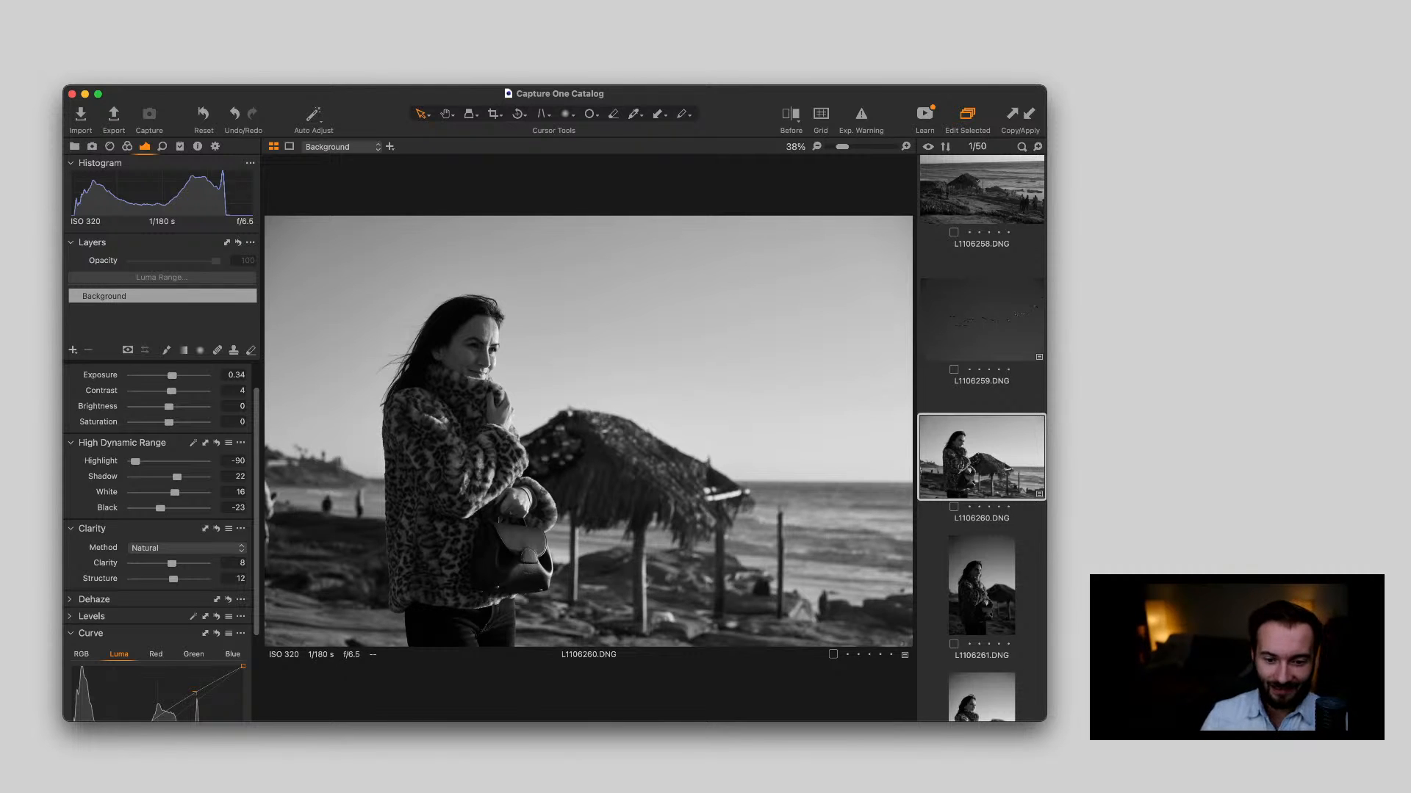
key(super+Tab)
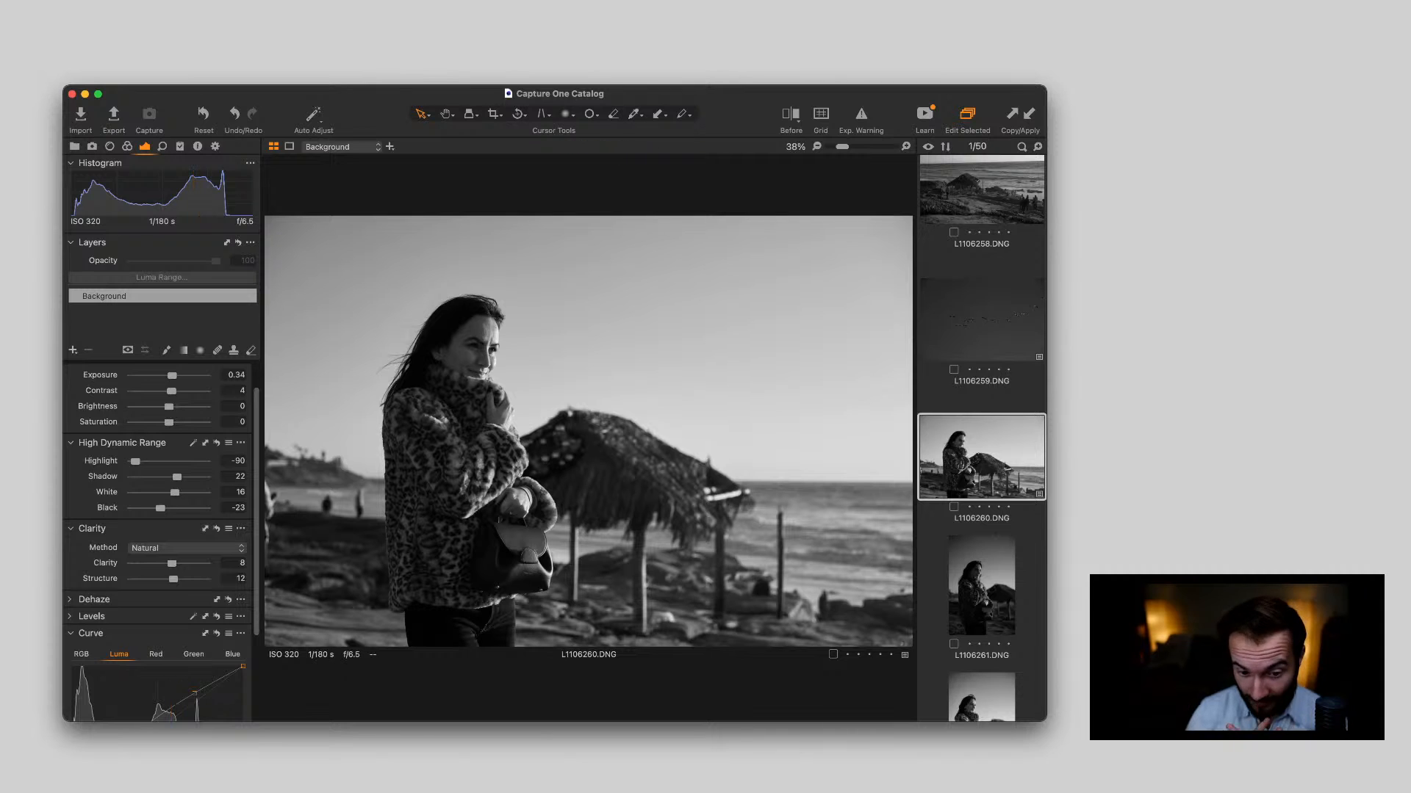
key(super+Tab)
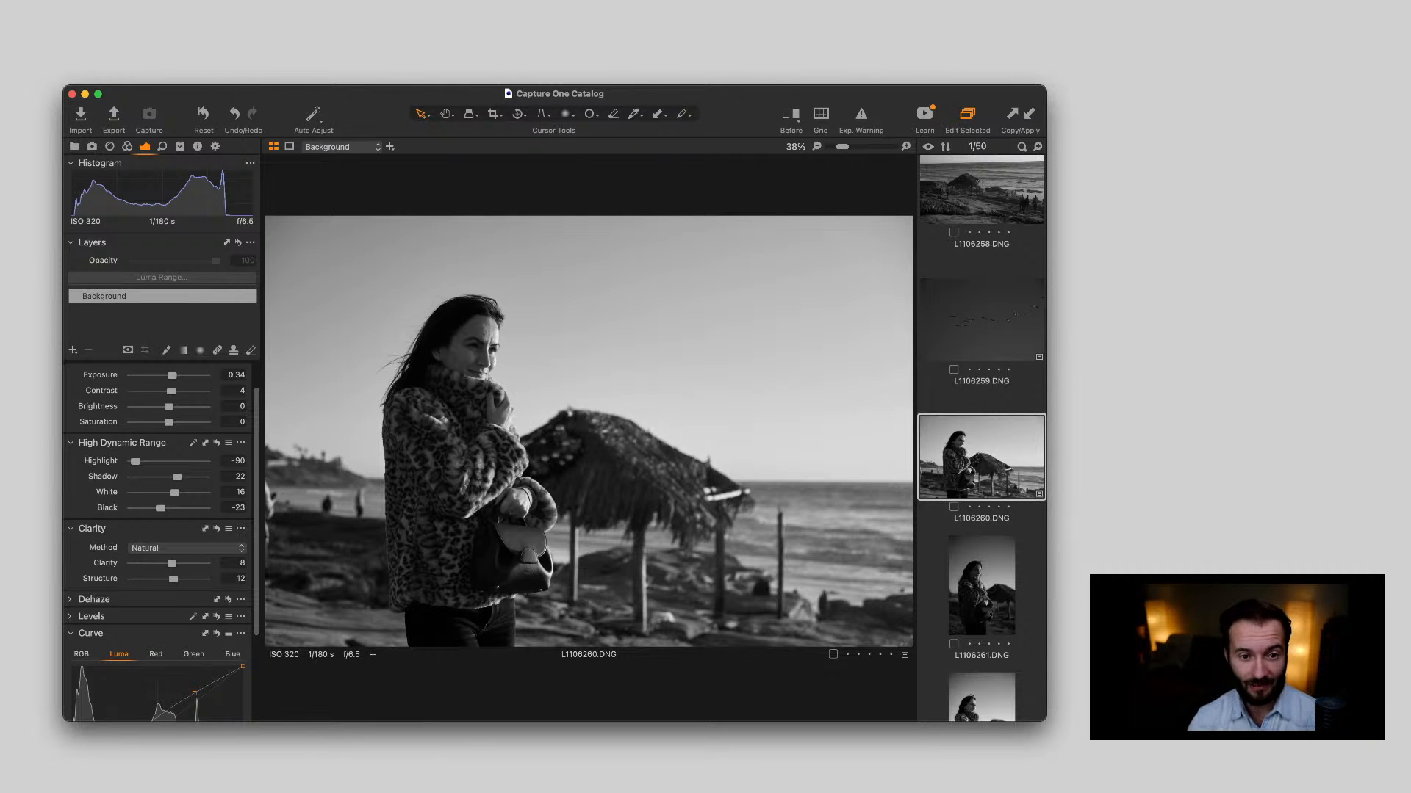
key(super+Tab)
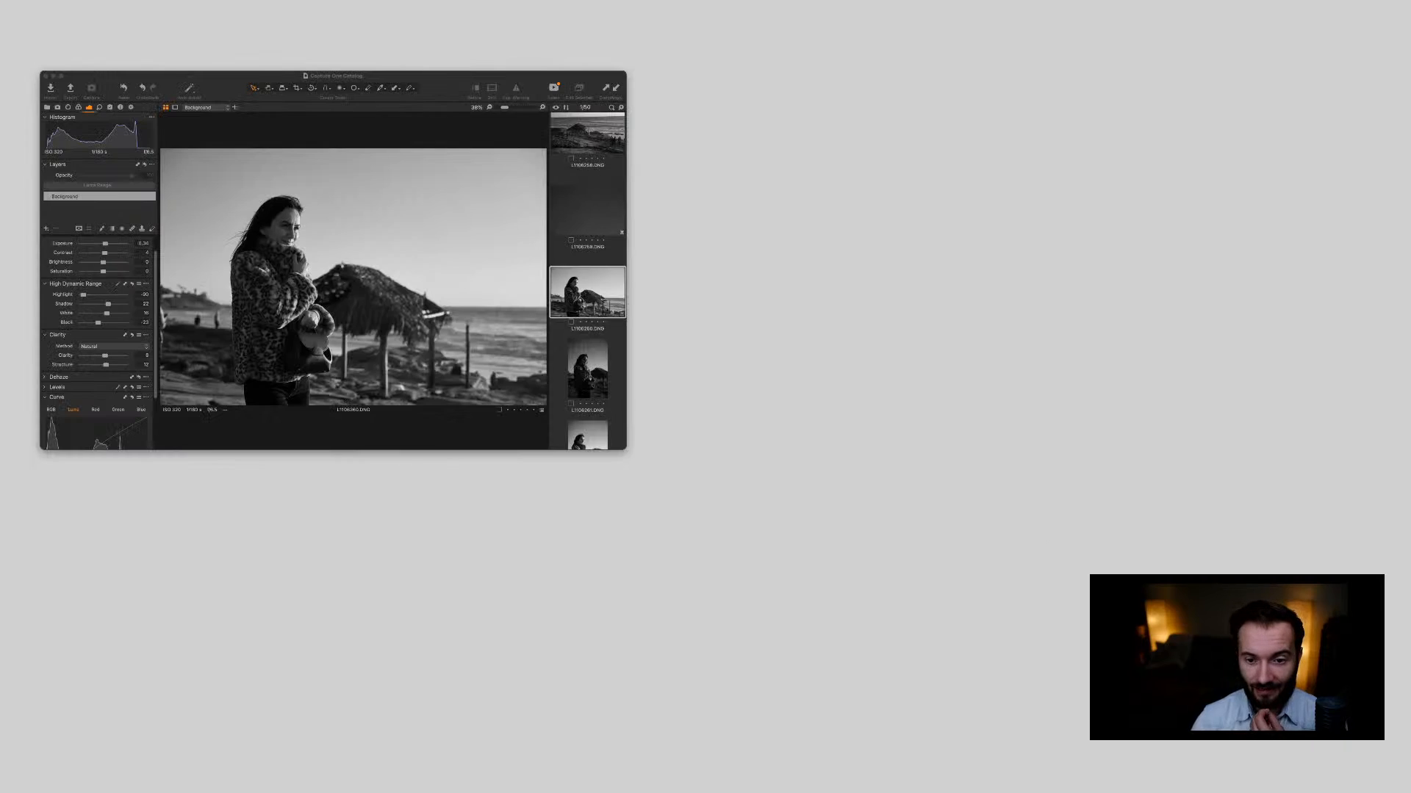
key(super+Tab)
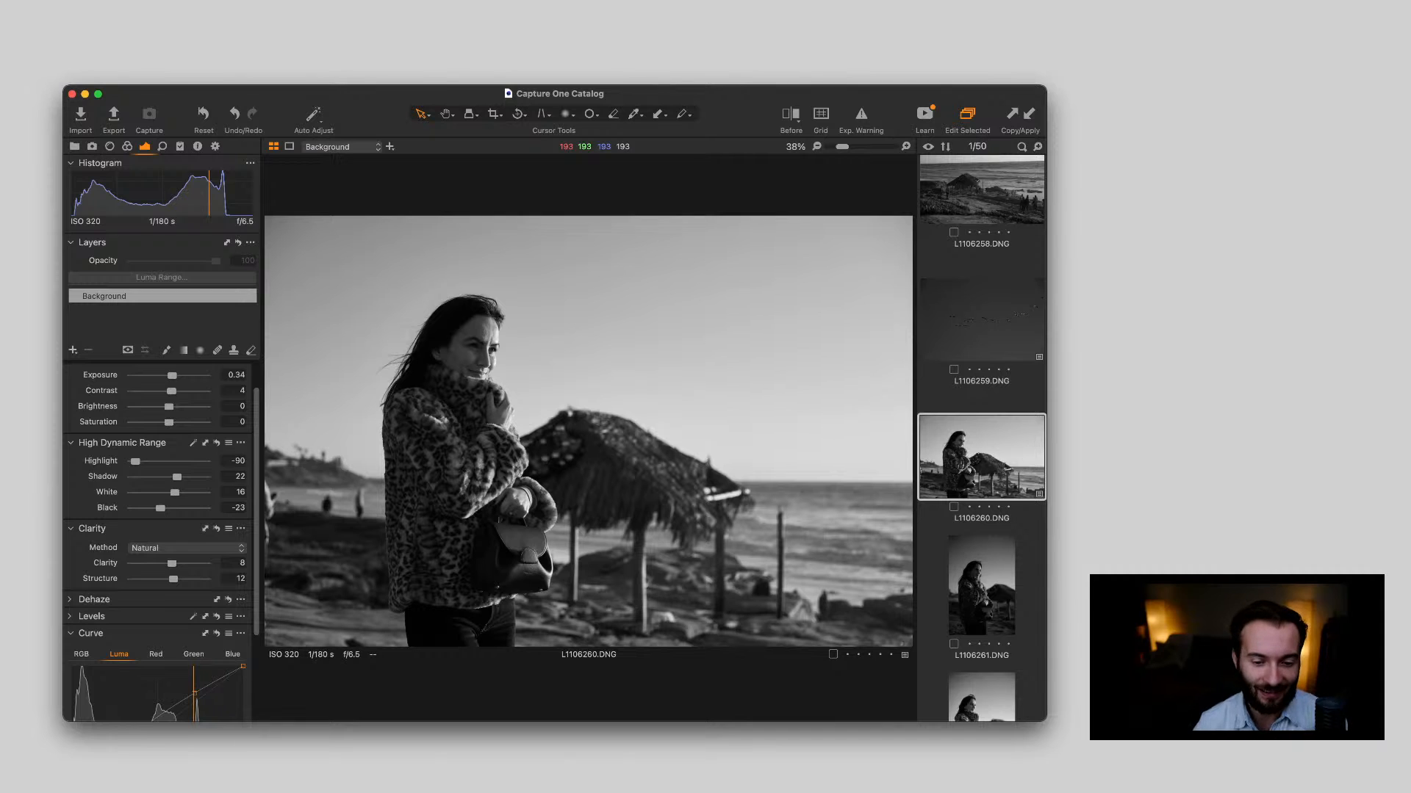
Examine the portrait L1106261.DNG as a full frame and close up on the face, and view the neighbouring portrait L1106263.DNG
scroll(981, 426, down, 3)
click(982, 405)
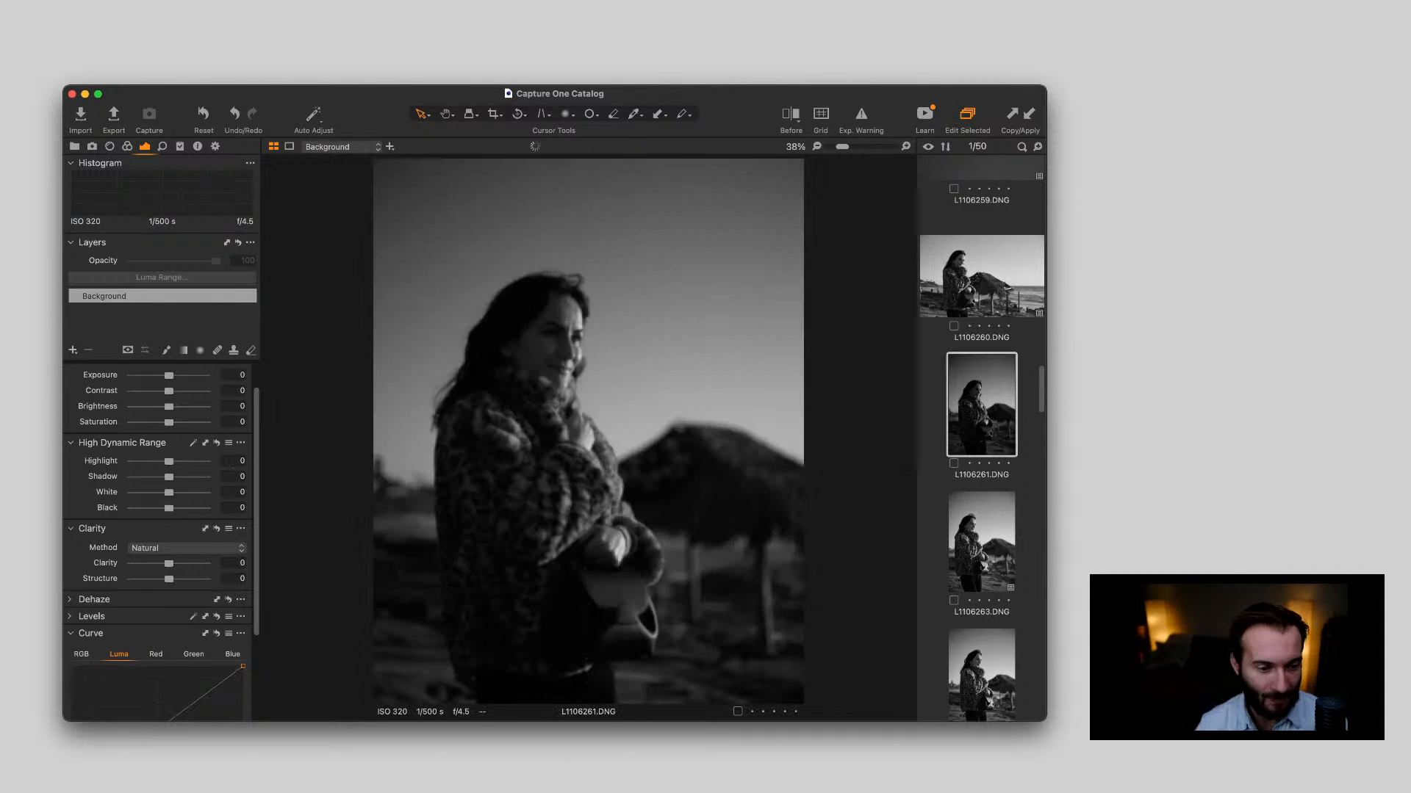
scroll(981, 426, down, 2)
scroll(981, 427, up, 1)
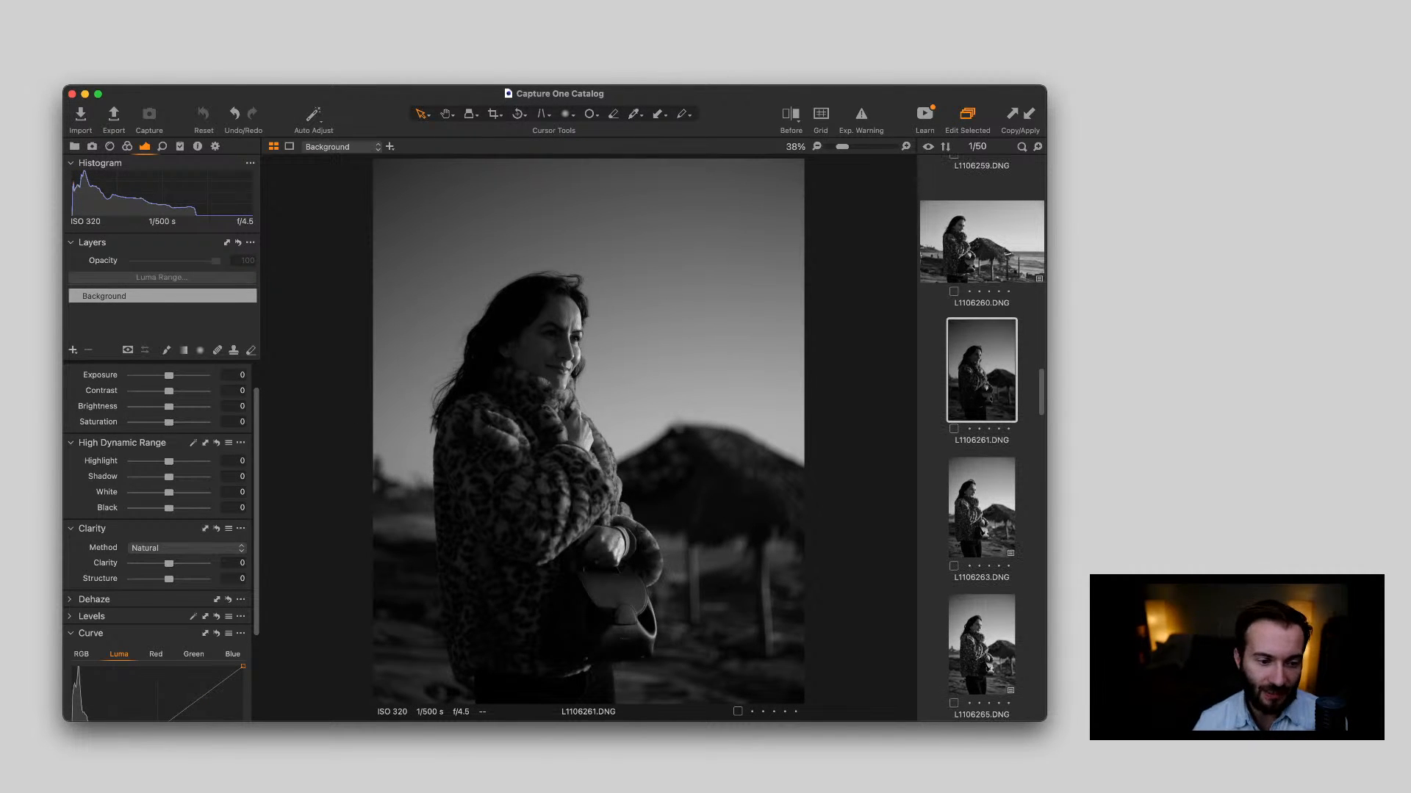
double_click(594, 338)
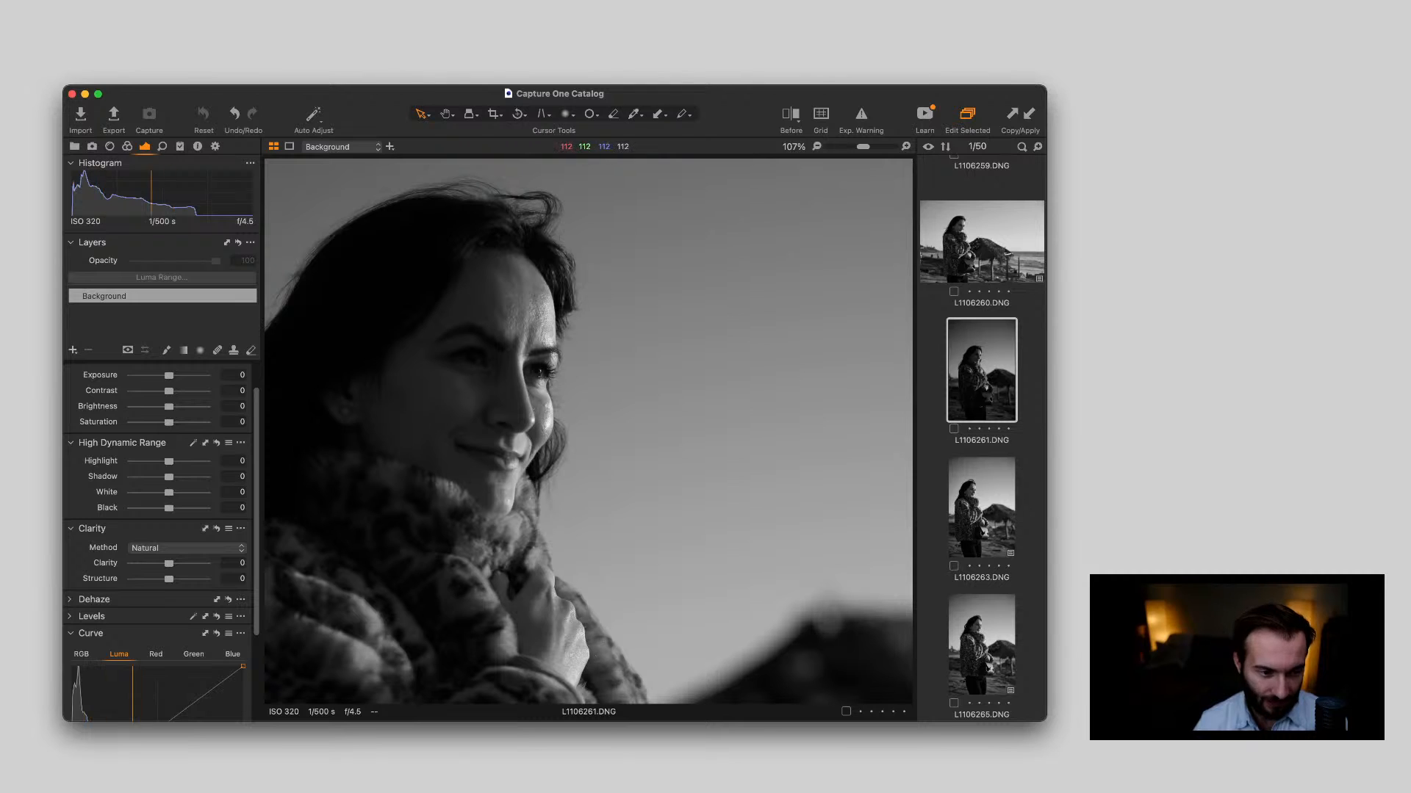
double_click(624, 342)
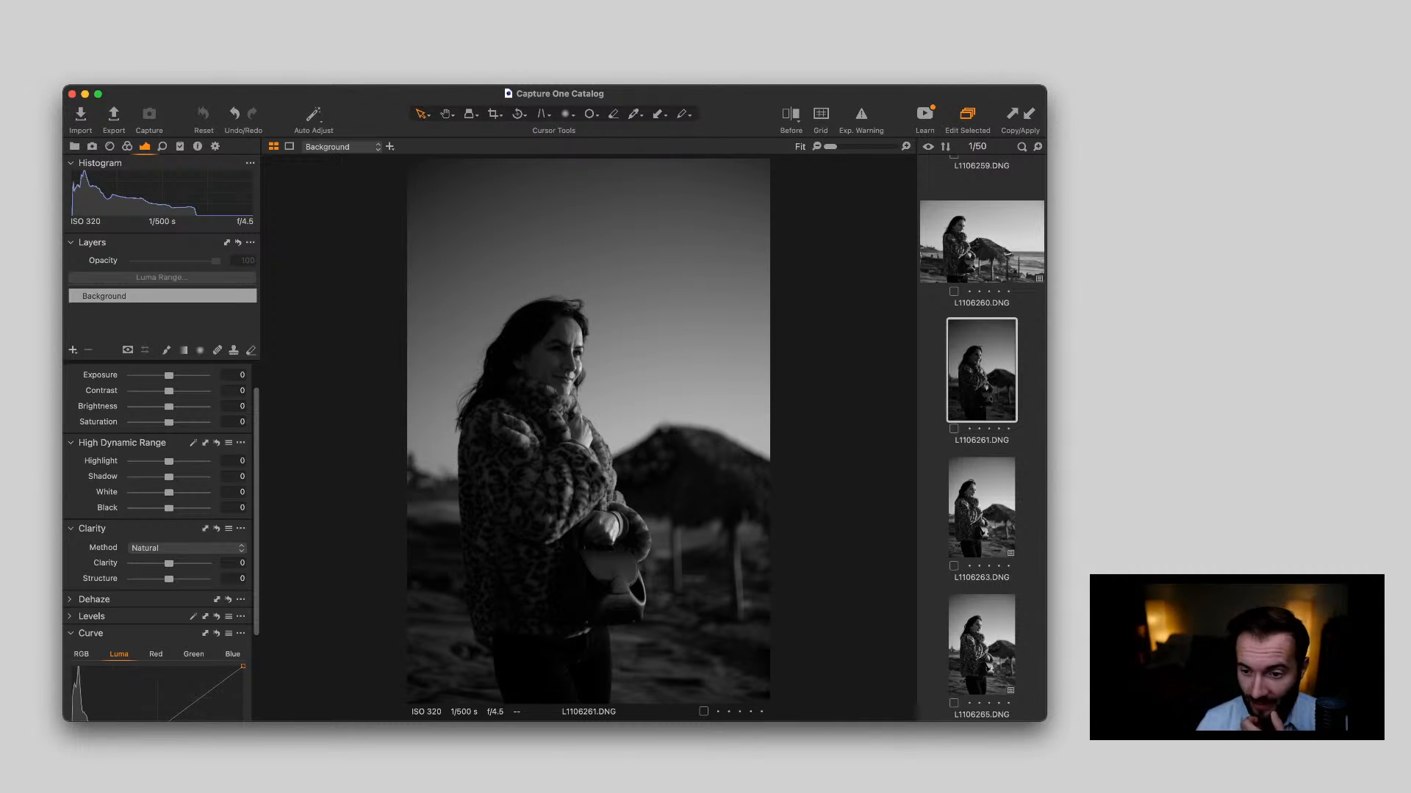
scroll(981, 439, down, 3)
key(Right)
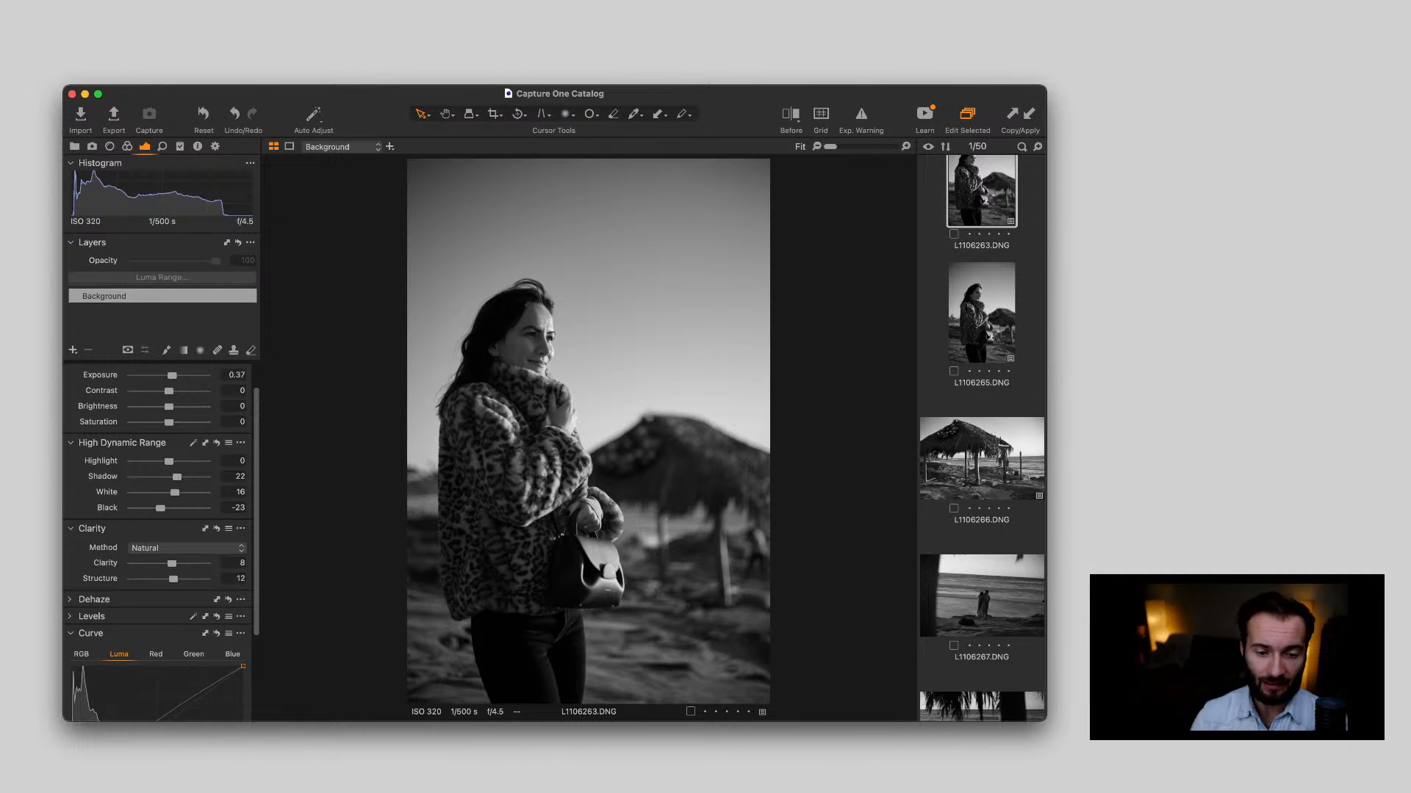
Shape the luma curve of the thatched hut photo L1106266.DNG, lowering the shadows at input 27 to output 23 and lifting the midtones and highlights
scroll(982, 439, down, 6)
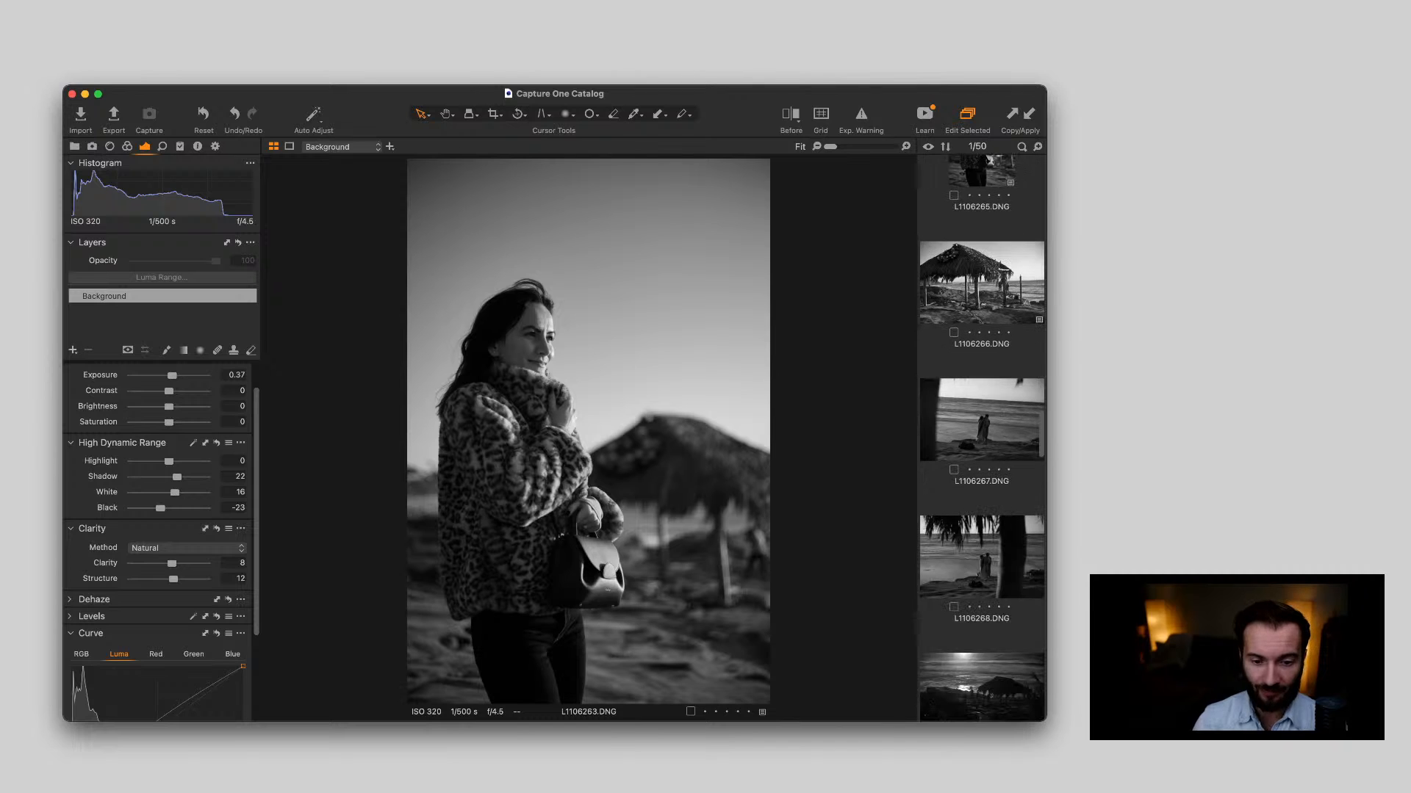
click(982, 255)
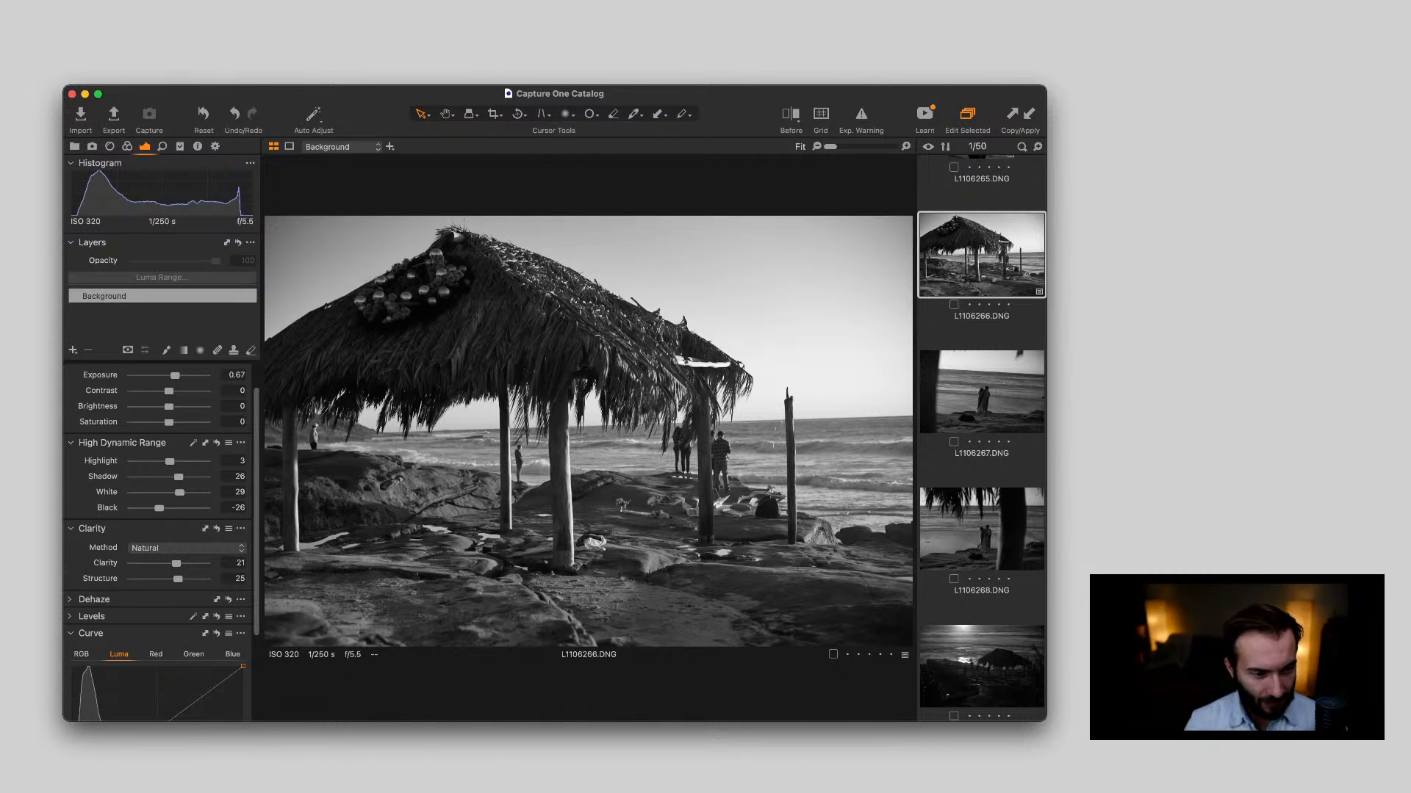
scroll(158, 544, down, 5)
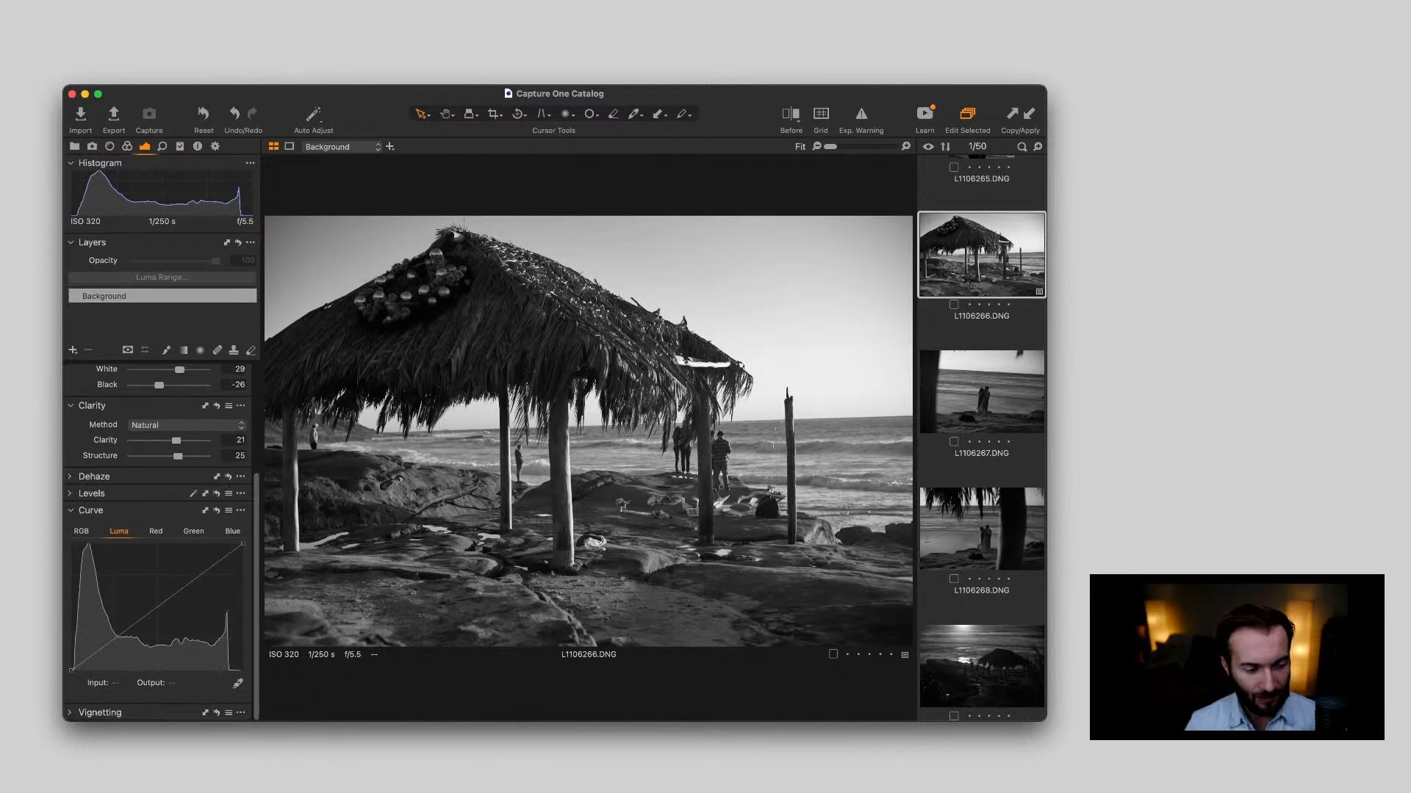
click(89, 659)
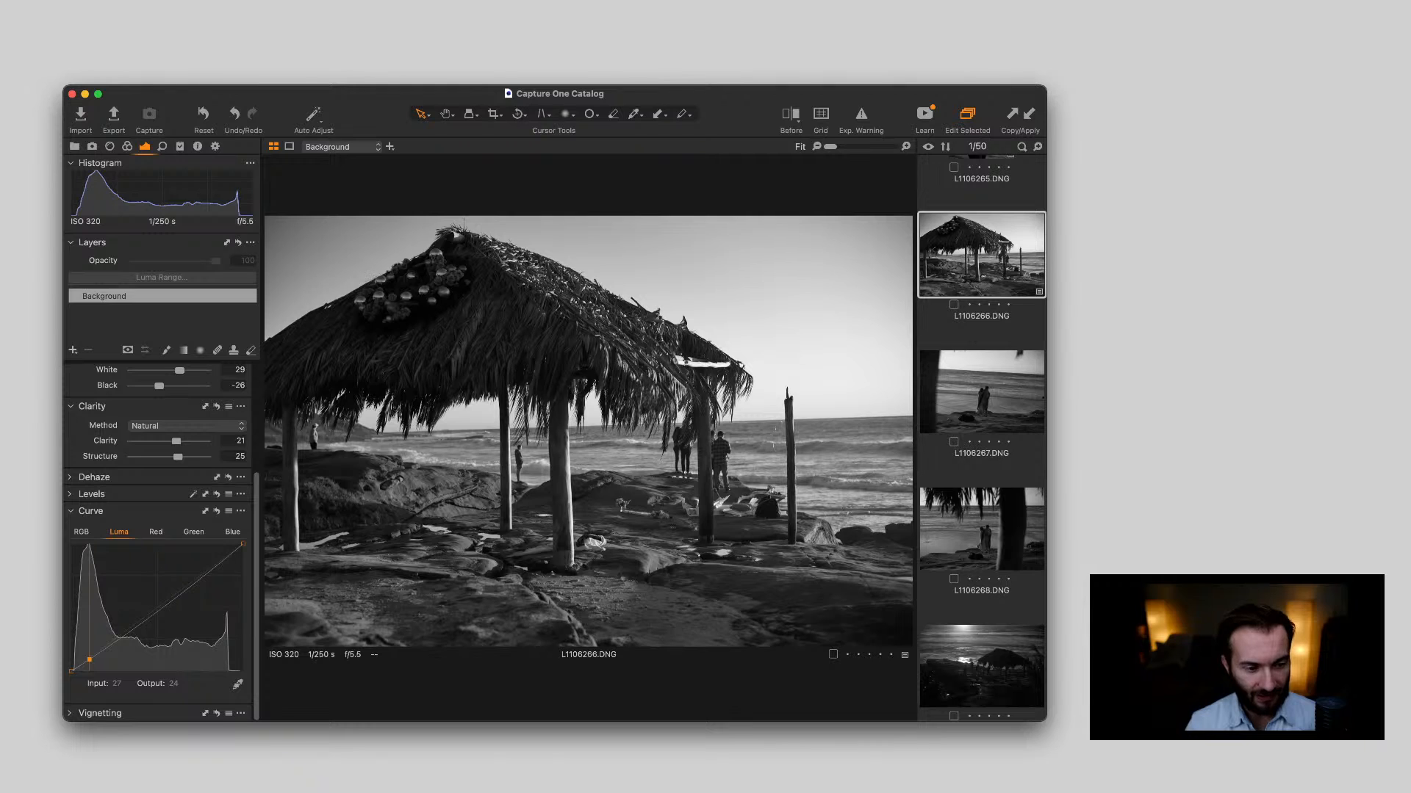
drag(89, 659, 90, 660)
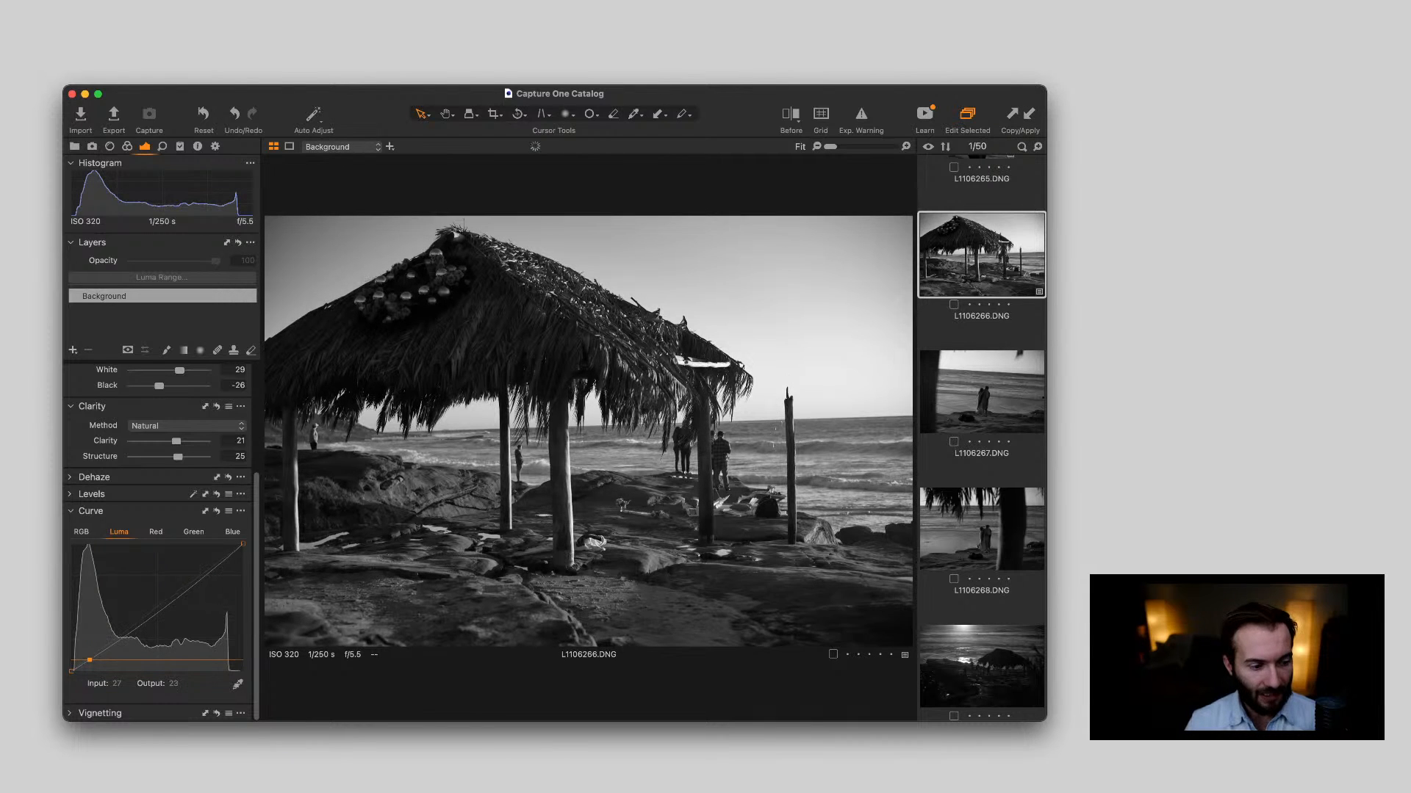
click(137, 625)
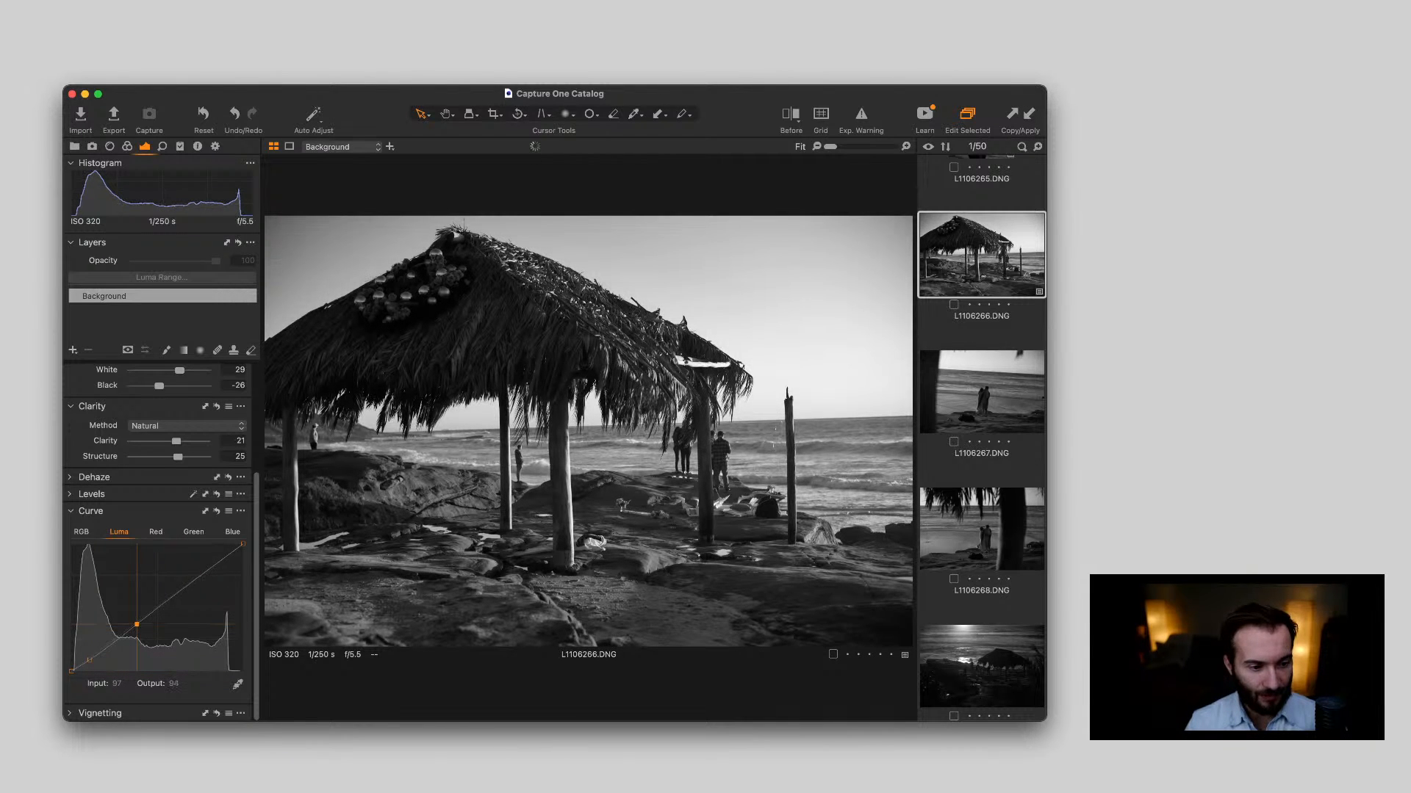
drag(137, 625, 137, 620)
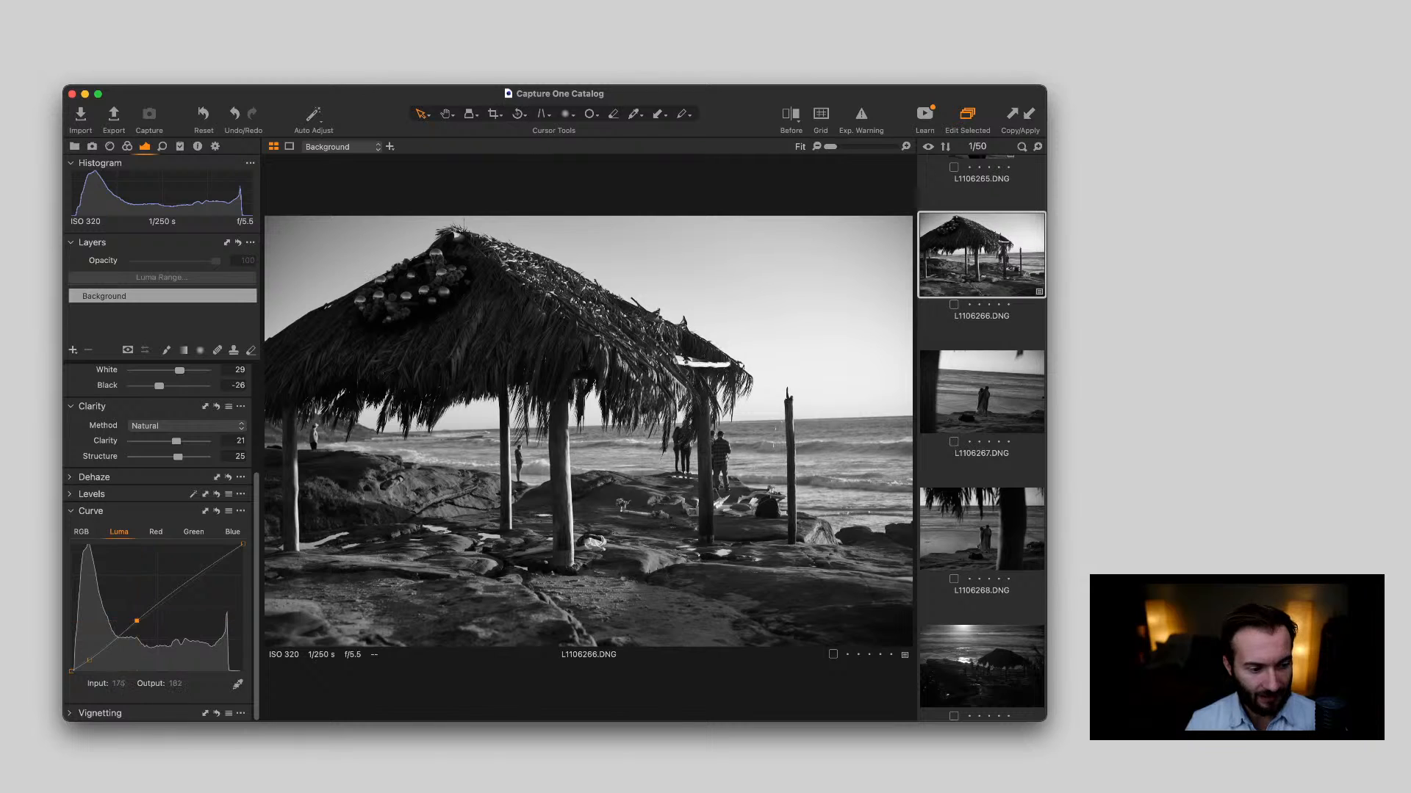
drag(199, 573, 198, 572)
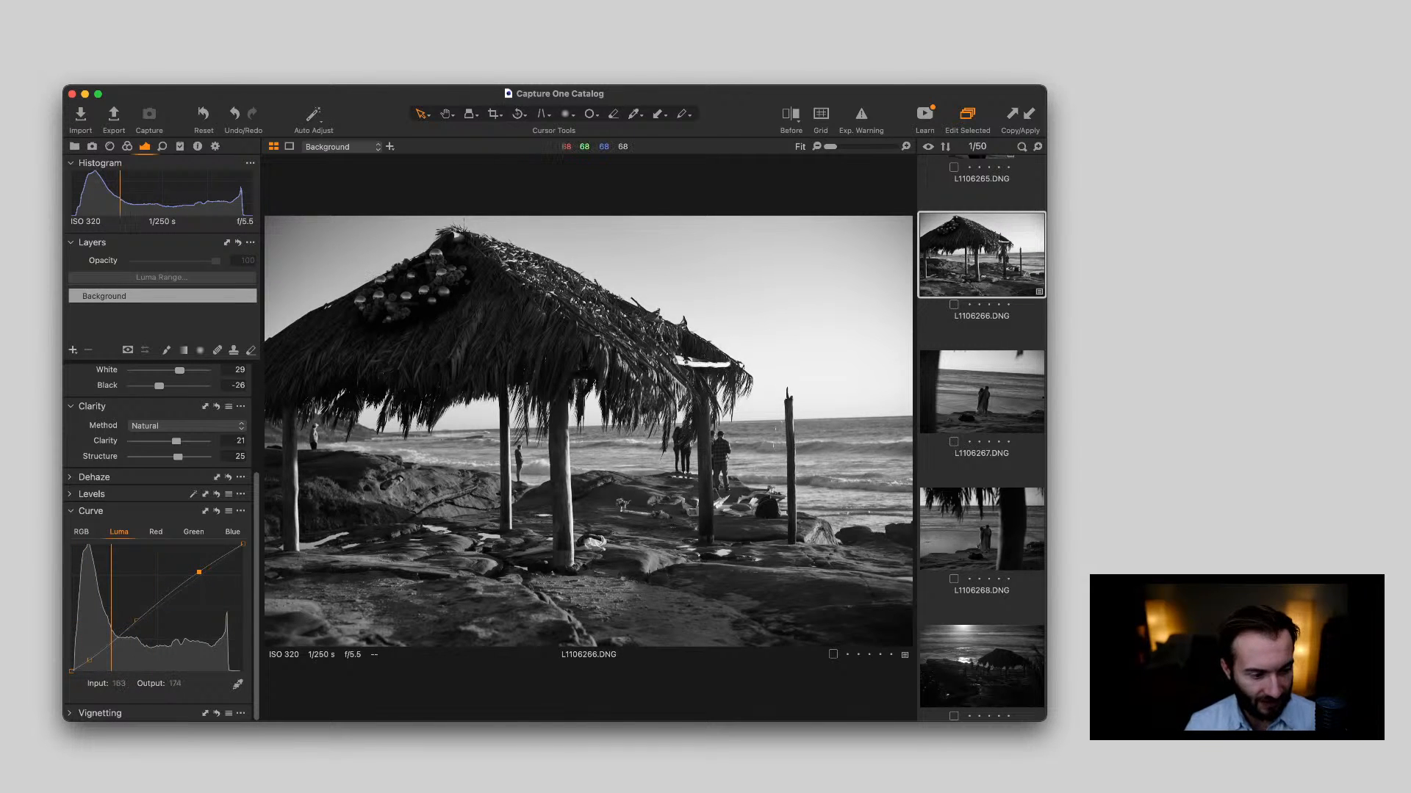
drag(136, 621, 137, 618)
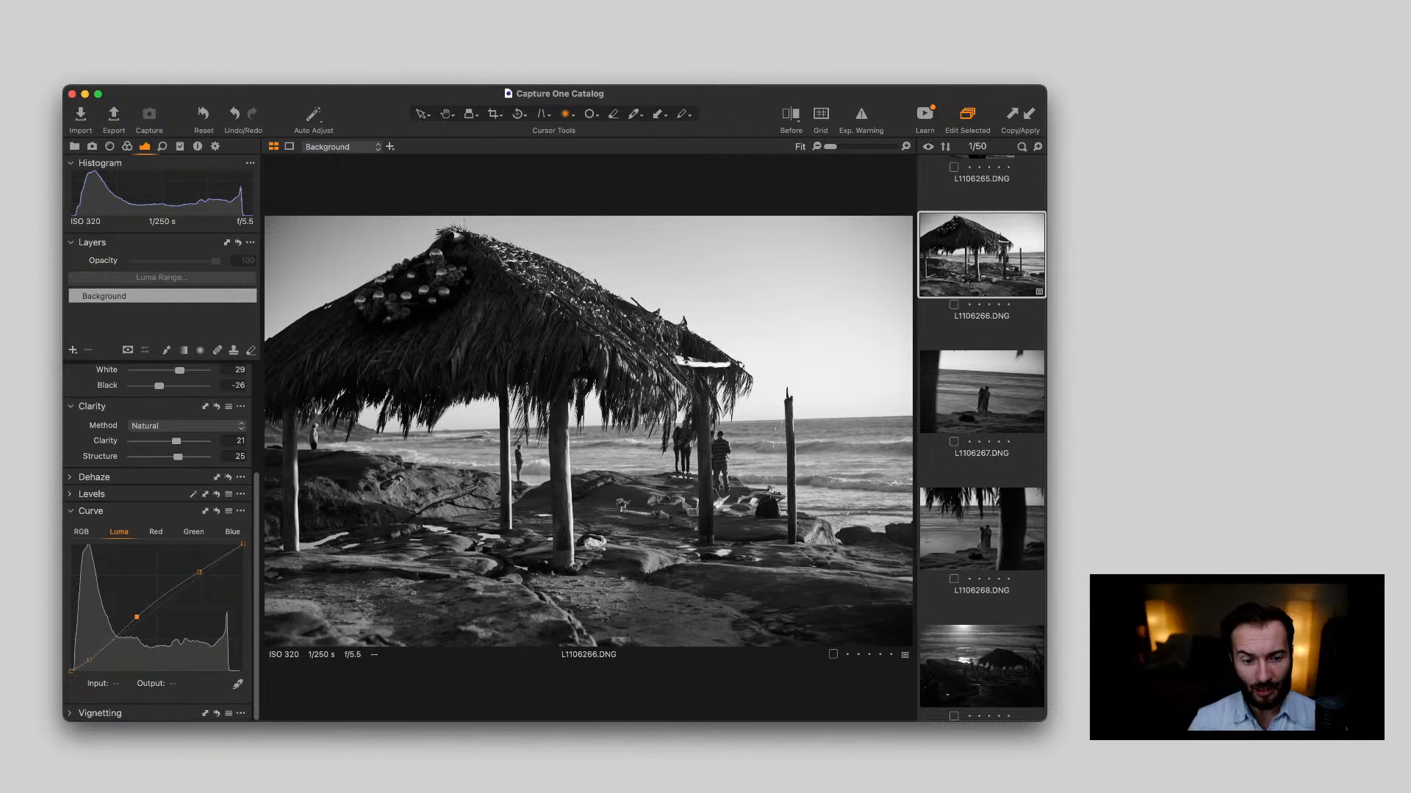
Brush a mask on a new adjustment layer over the foreground rocks and the large boulder beneath the hut in L1106266.DNG
key(b)
key(super+Tab)
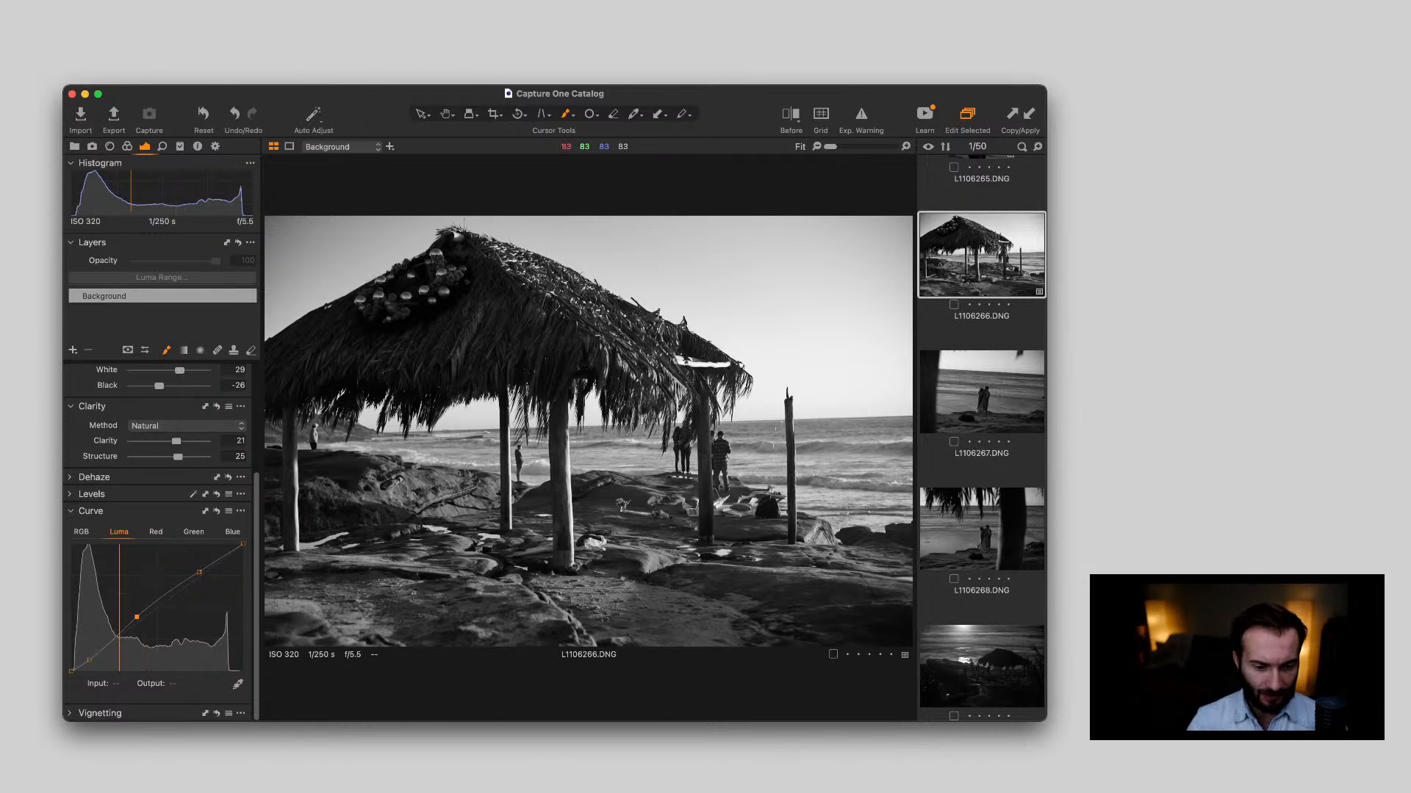
mouse_move(650, 598)
mouse_down()
mouse_move(720, 602)
mouse_move(838, 566)
mouse_up()
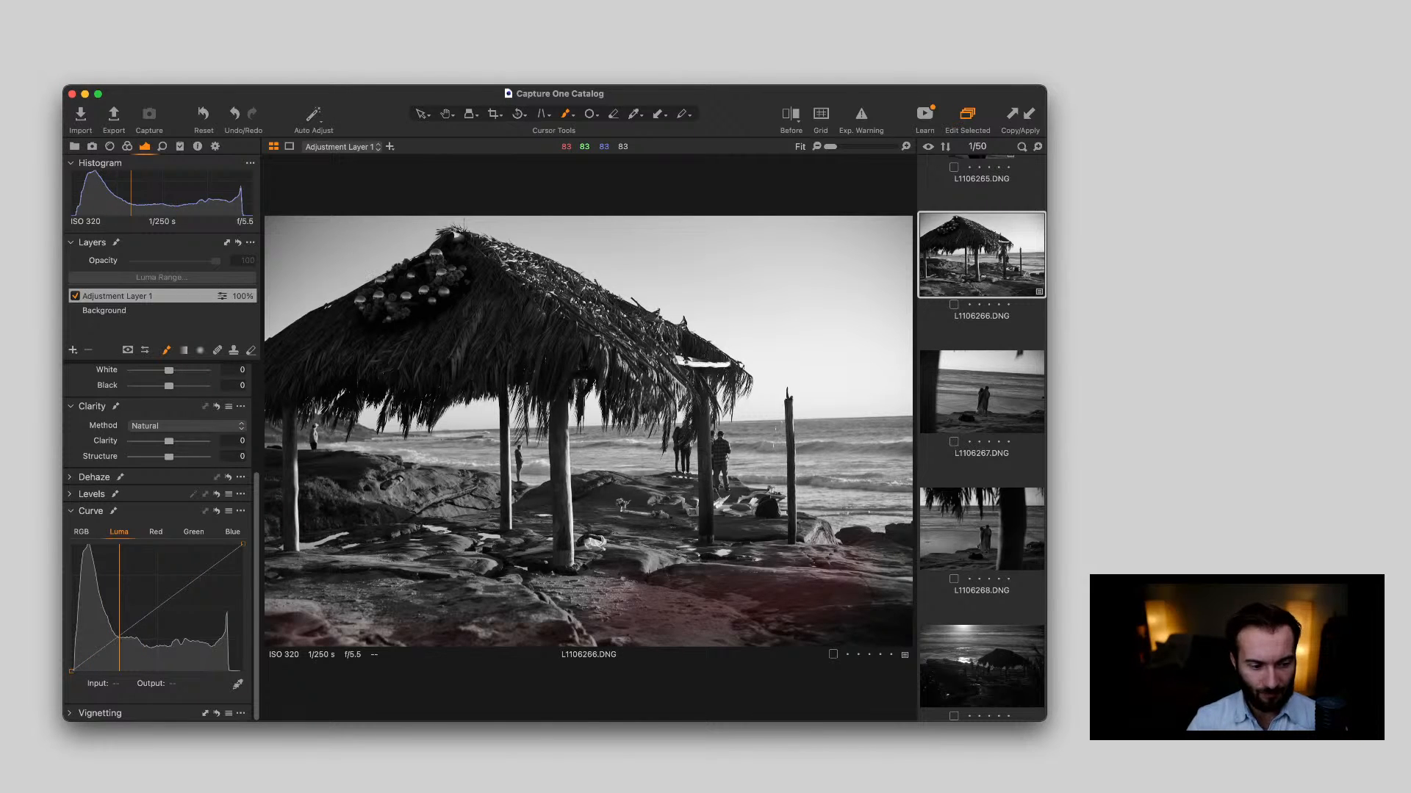
drag(305, 464, 354, 499)
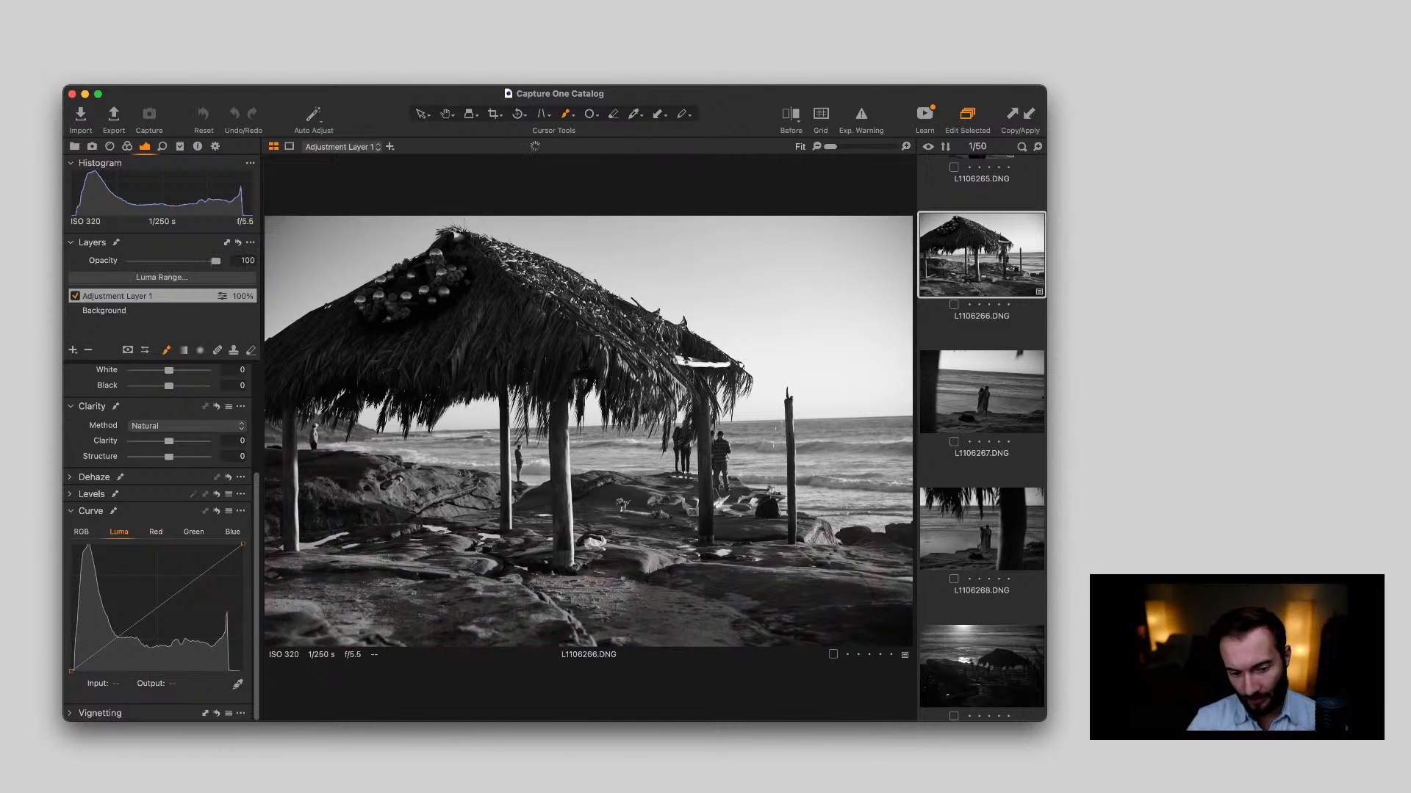
drag(309, 569, 360, 588)
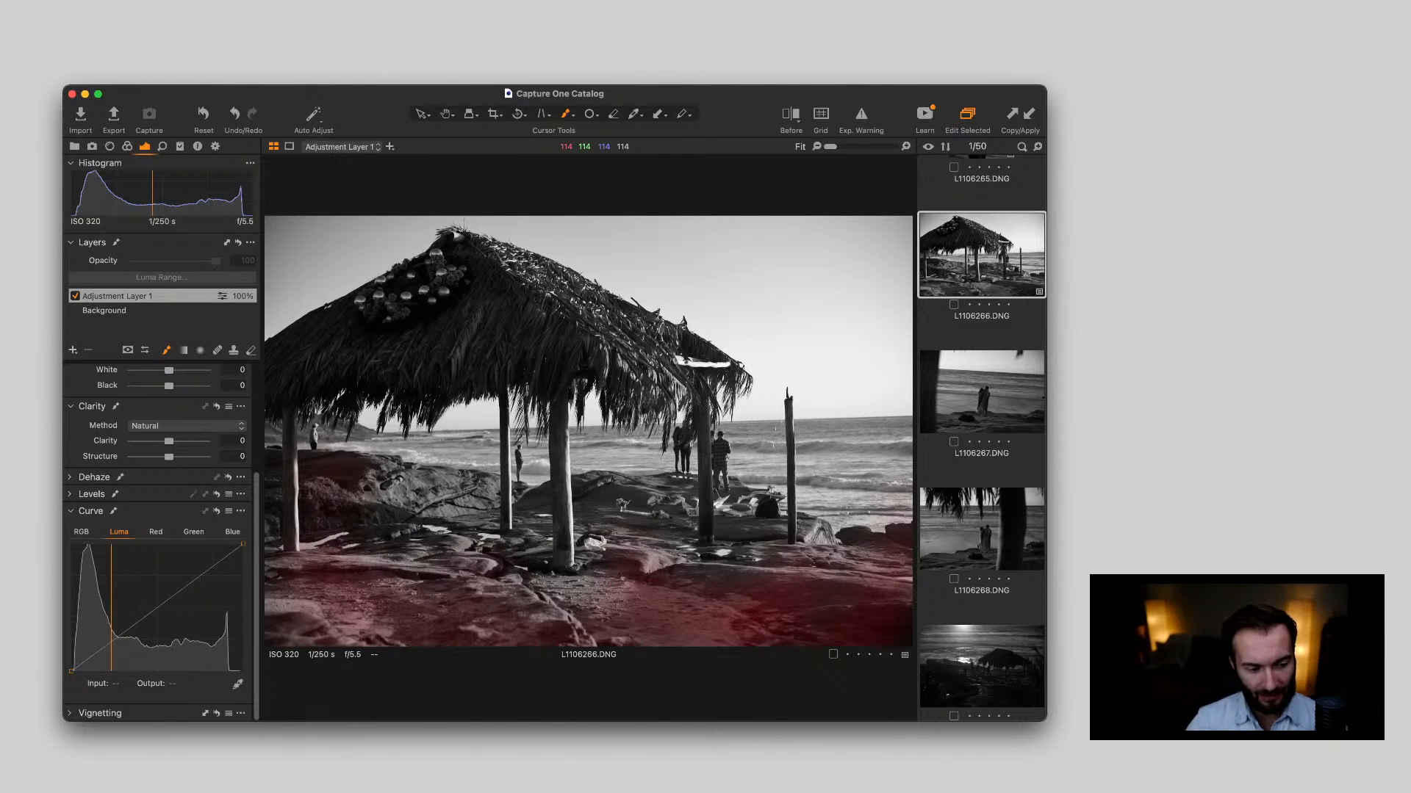
drag(323, 603, 360, 617)
drag(352, 617, 422, 632)
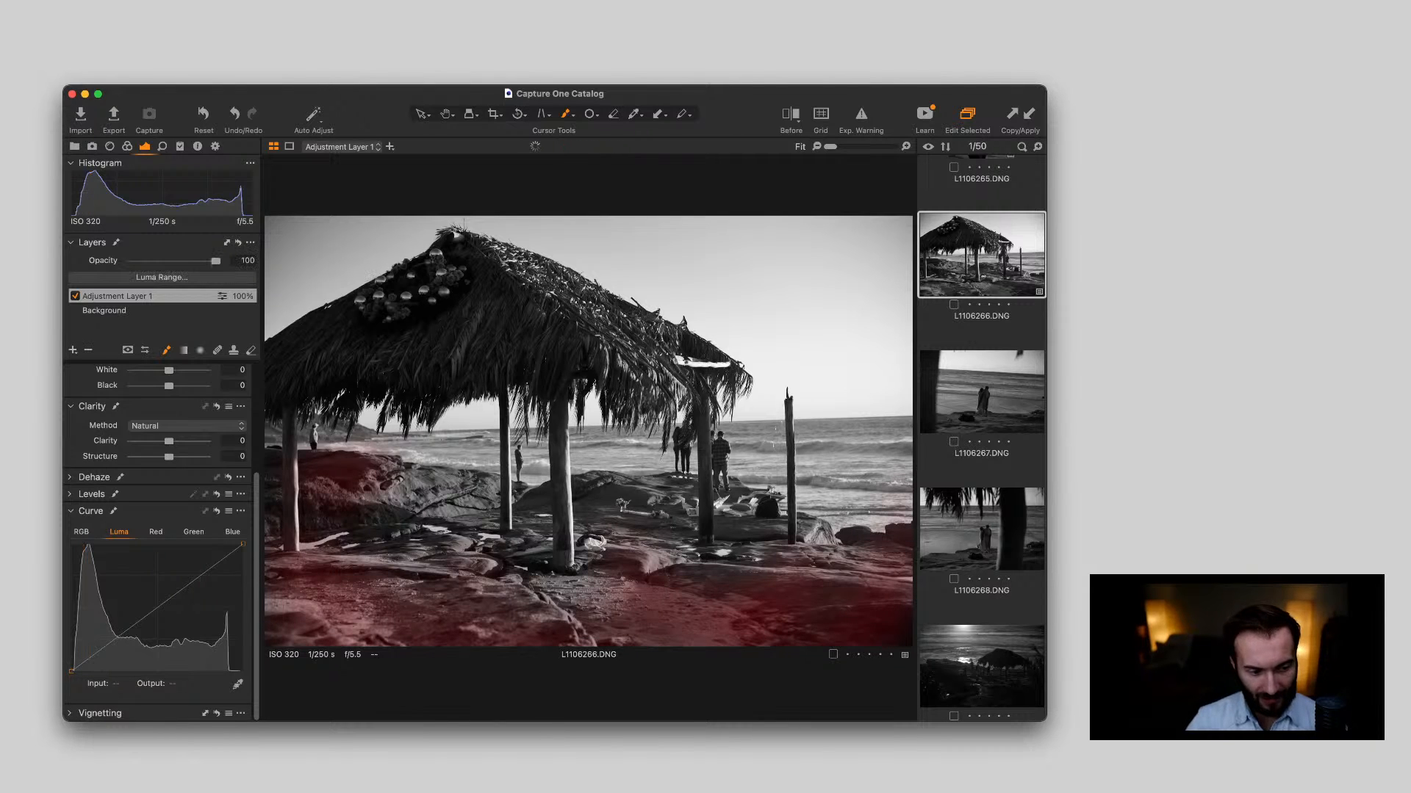
drag(306, 609, 352, 623)
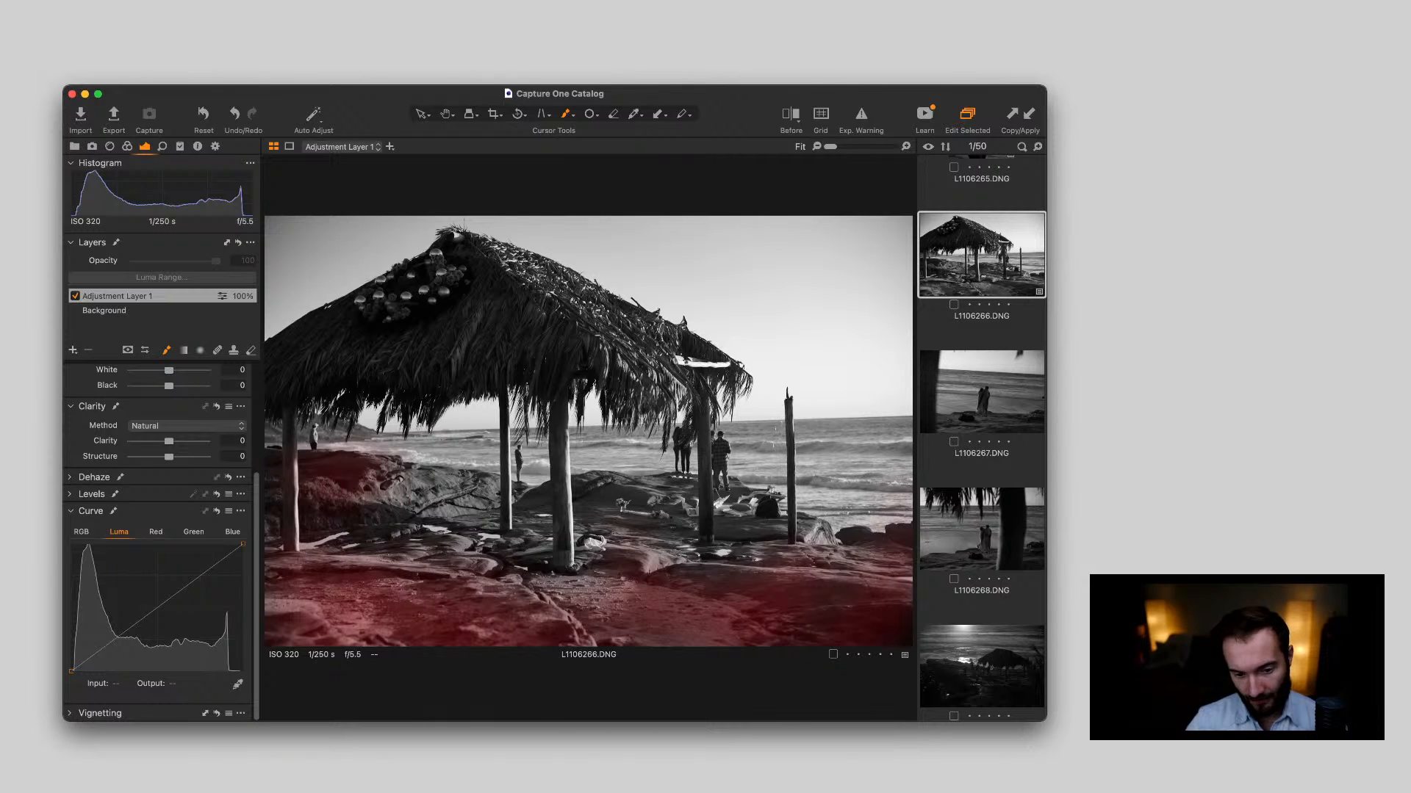
drag(353, 478, 396, 481)
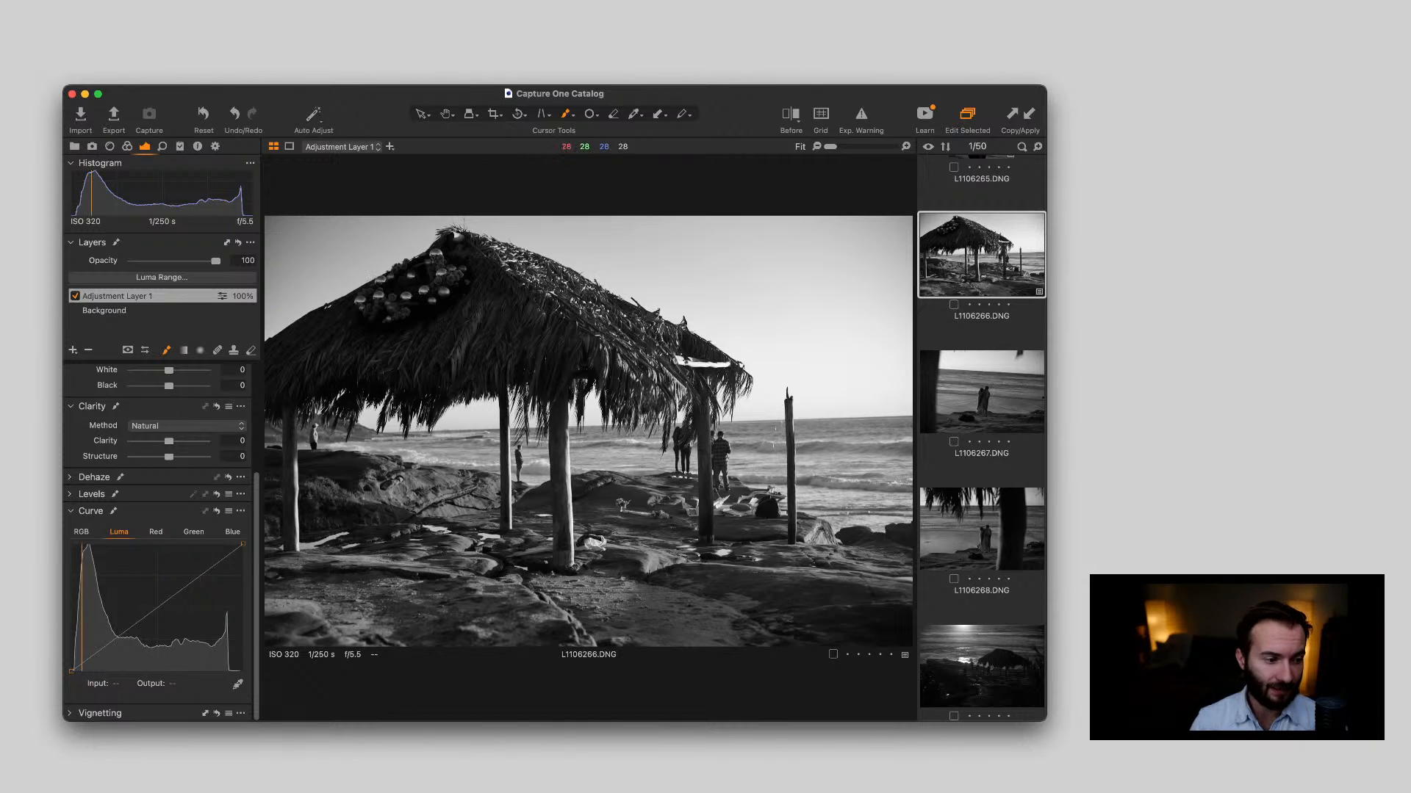
Darken the masked rocks by setting the adjustment layer's Exposure to -0.97 and Black to -28
scroll(161, 543, up, 5)
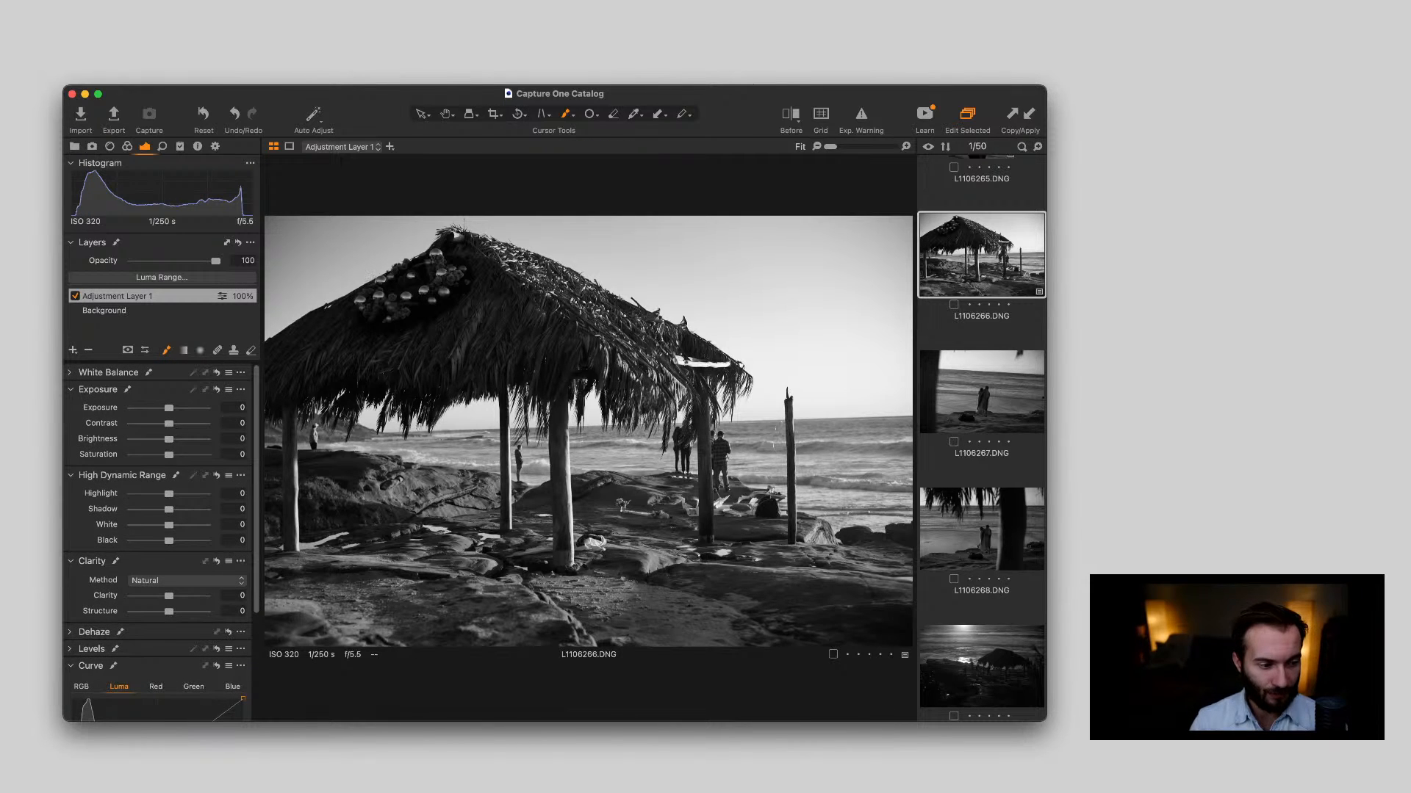
drag(169, 408, 160, 408)
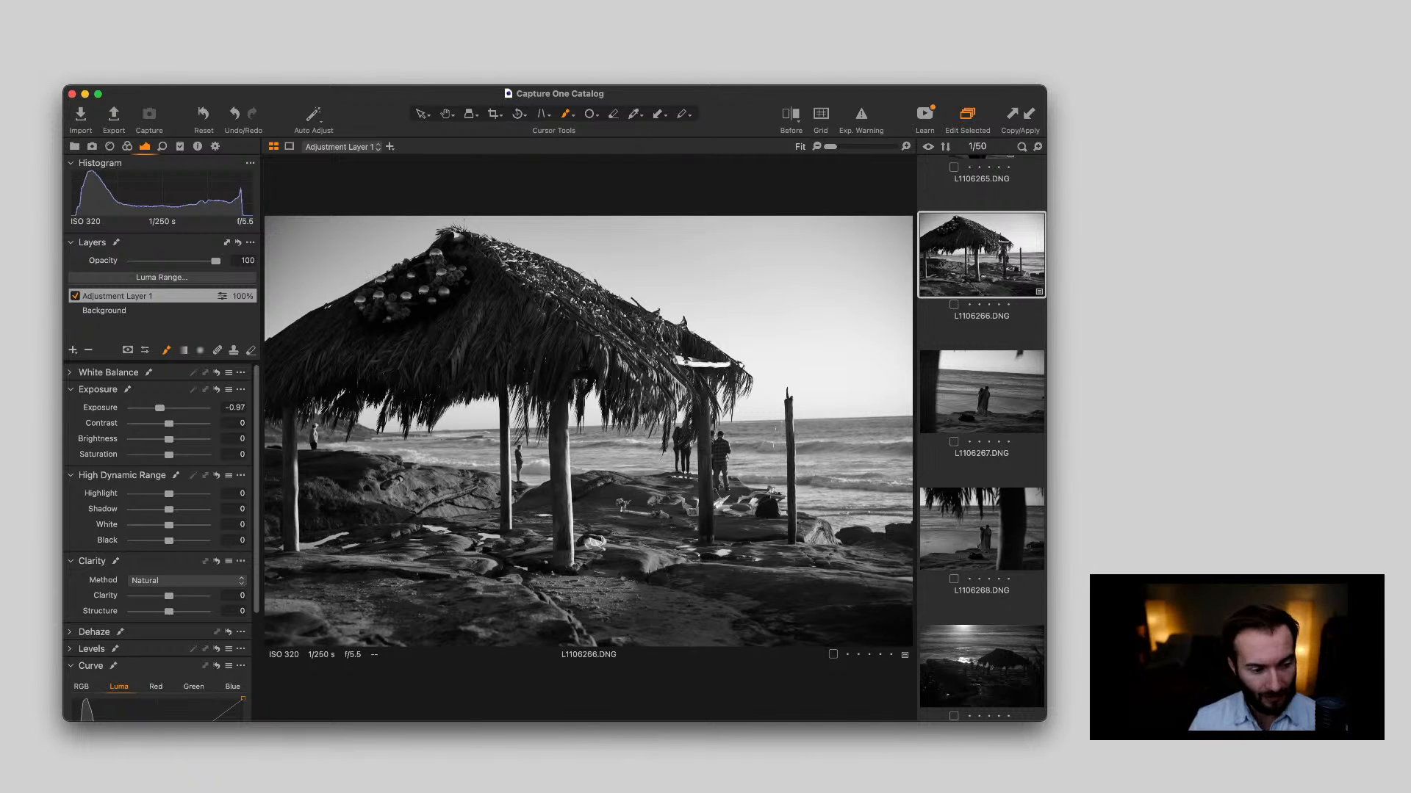
drag(169, 540, 158, 541)
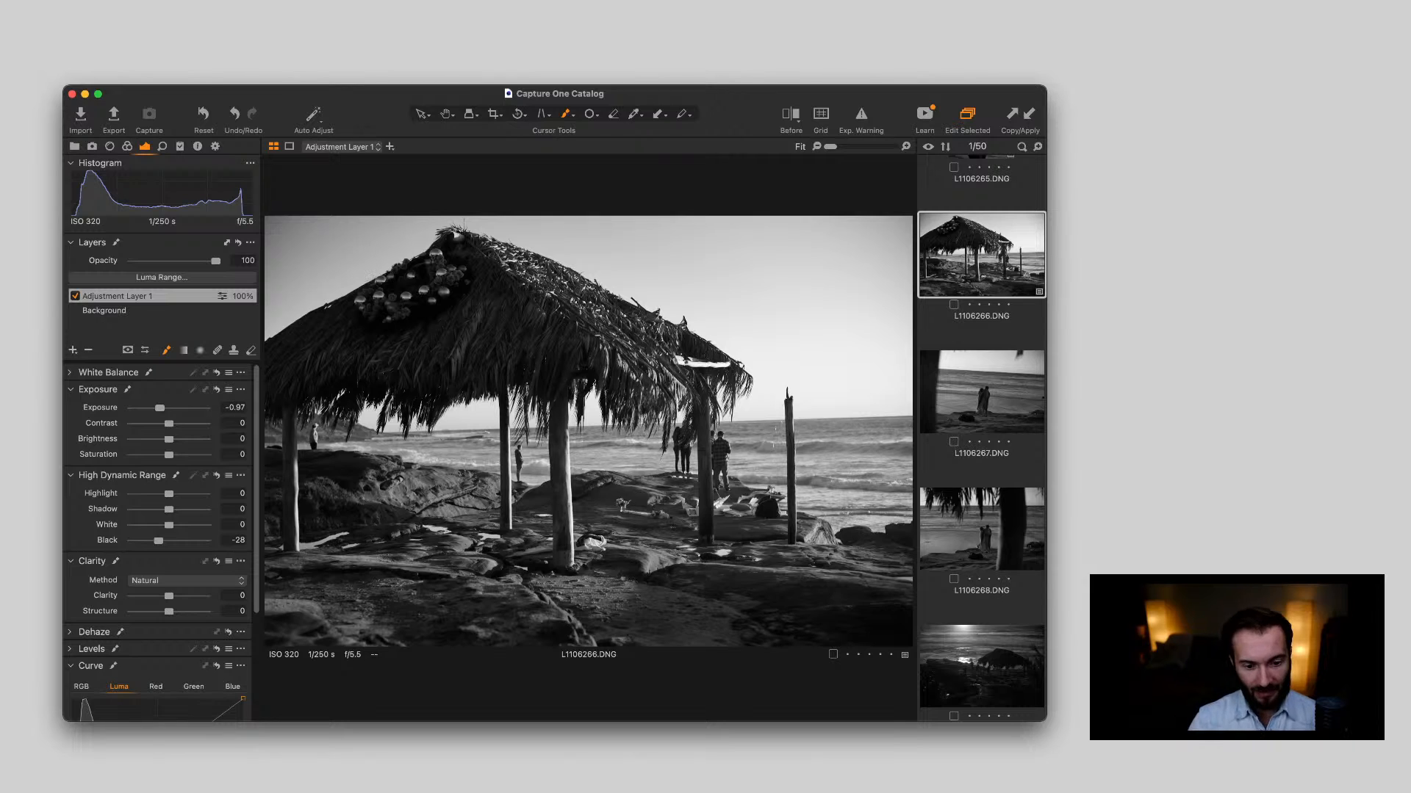
Check the painted mask's coverage on the rocks, and compare the before and after versions across the whole hut photo
key(m)
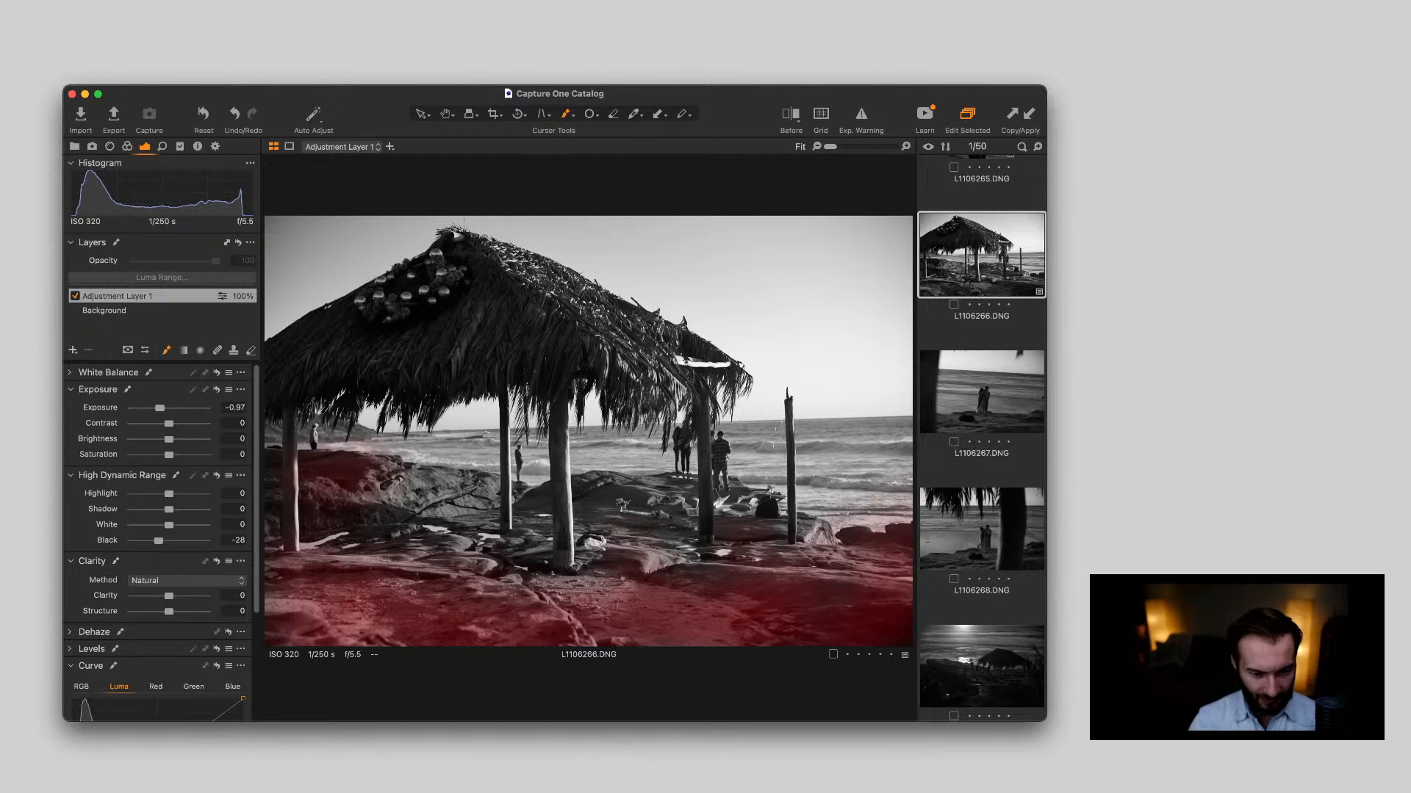
key(m)
key(m)
key(m)
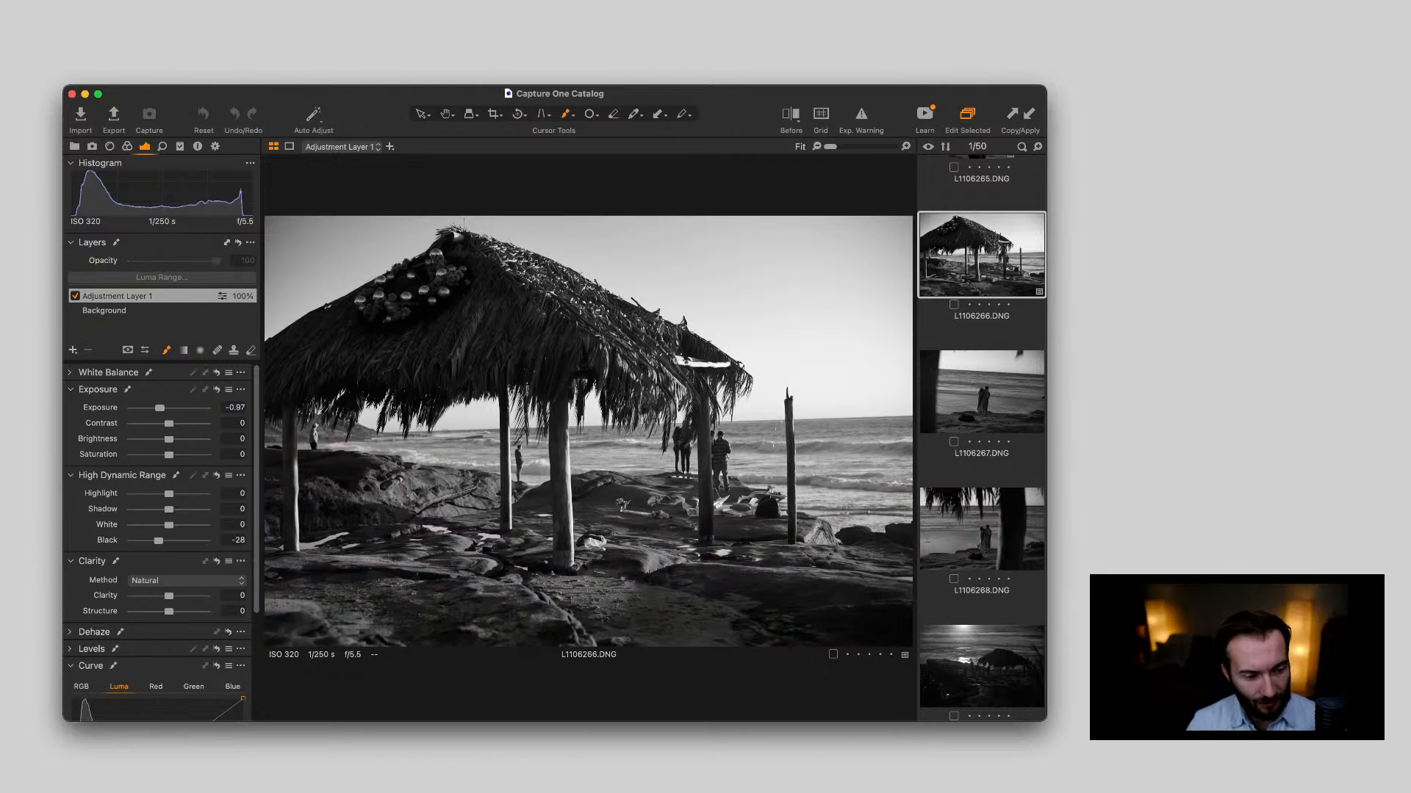
key(m)
key(m)
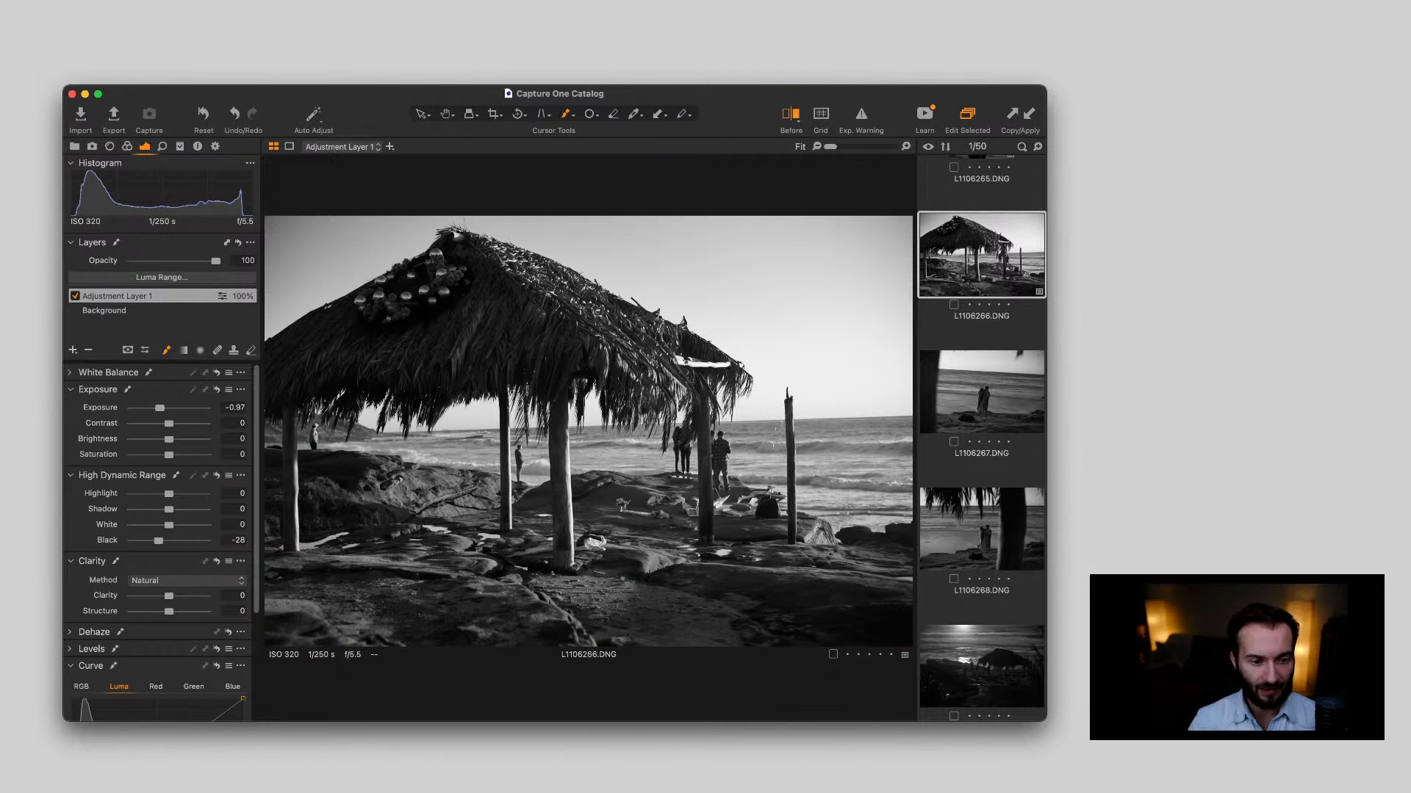
drag(589, 432, 912, 431)
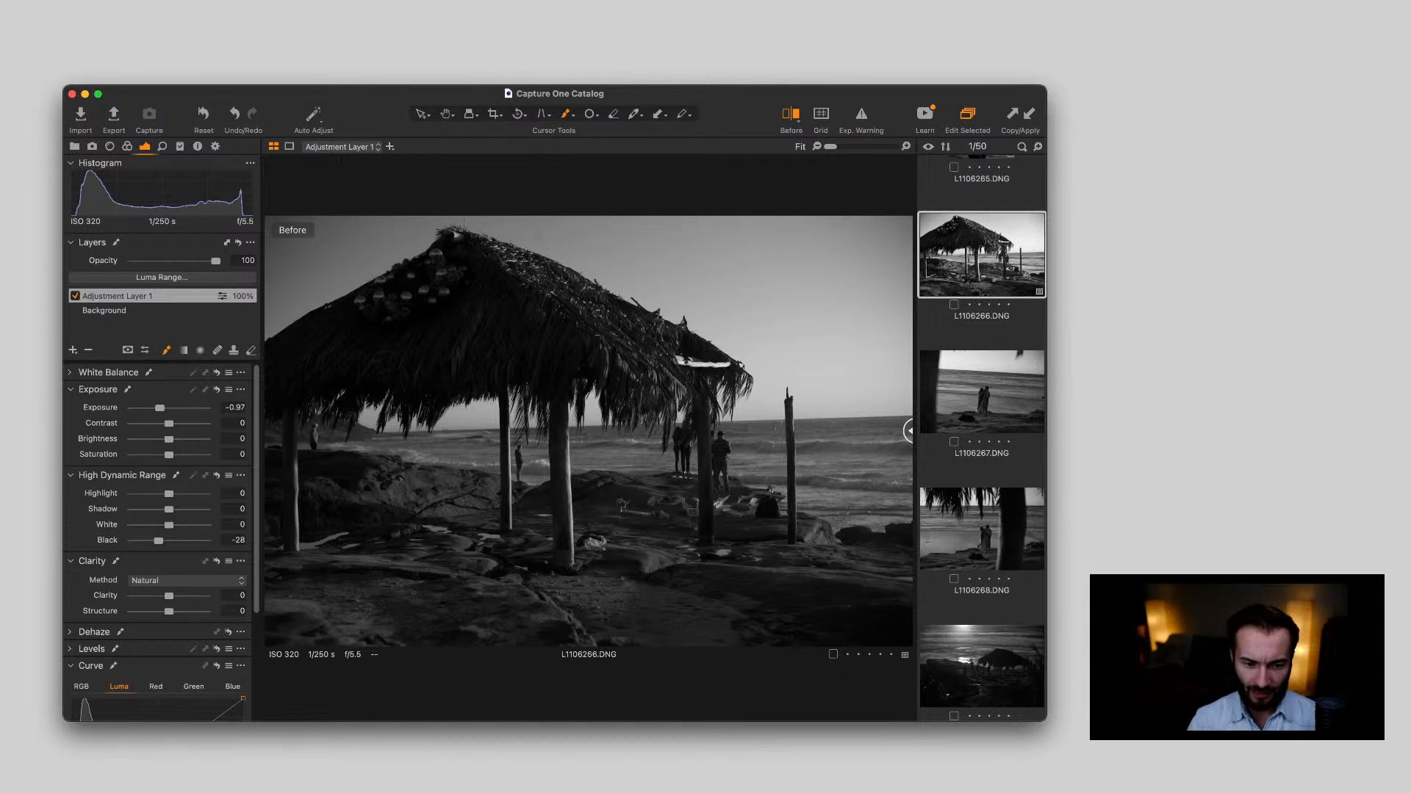
drag(910, 431, 266, 431)
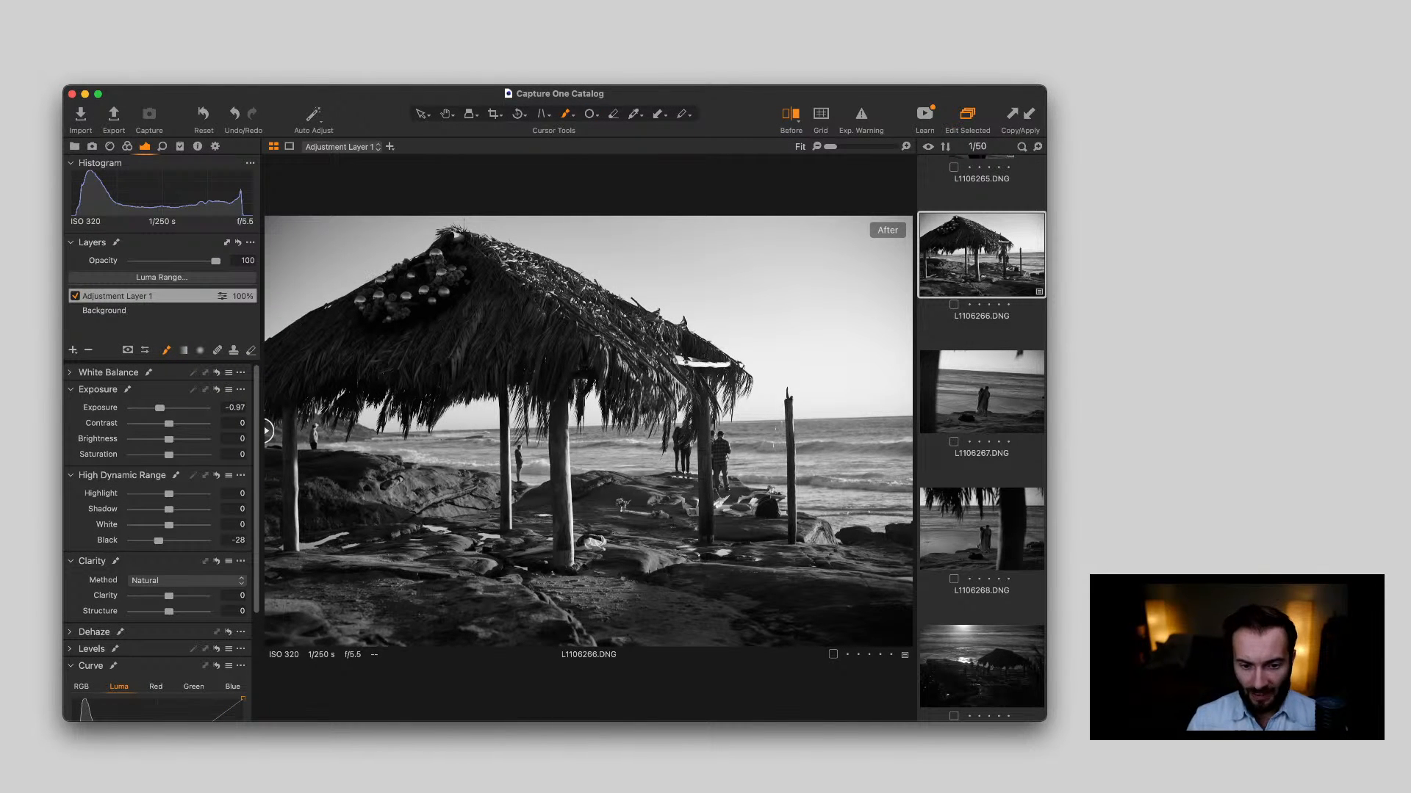
Turn off the before/after comparison and crop L1106268.DNG to about 12.47 × 8.31 in, keeping the couple, waves and palm fronds
key(Down)
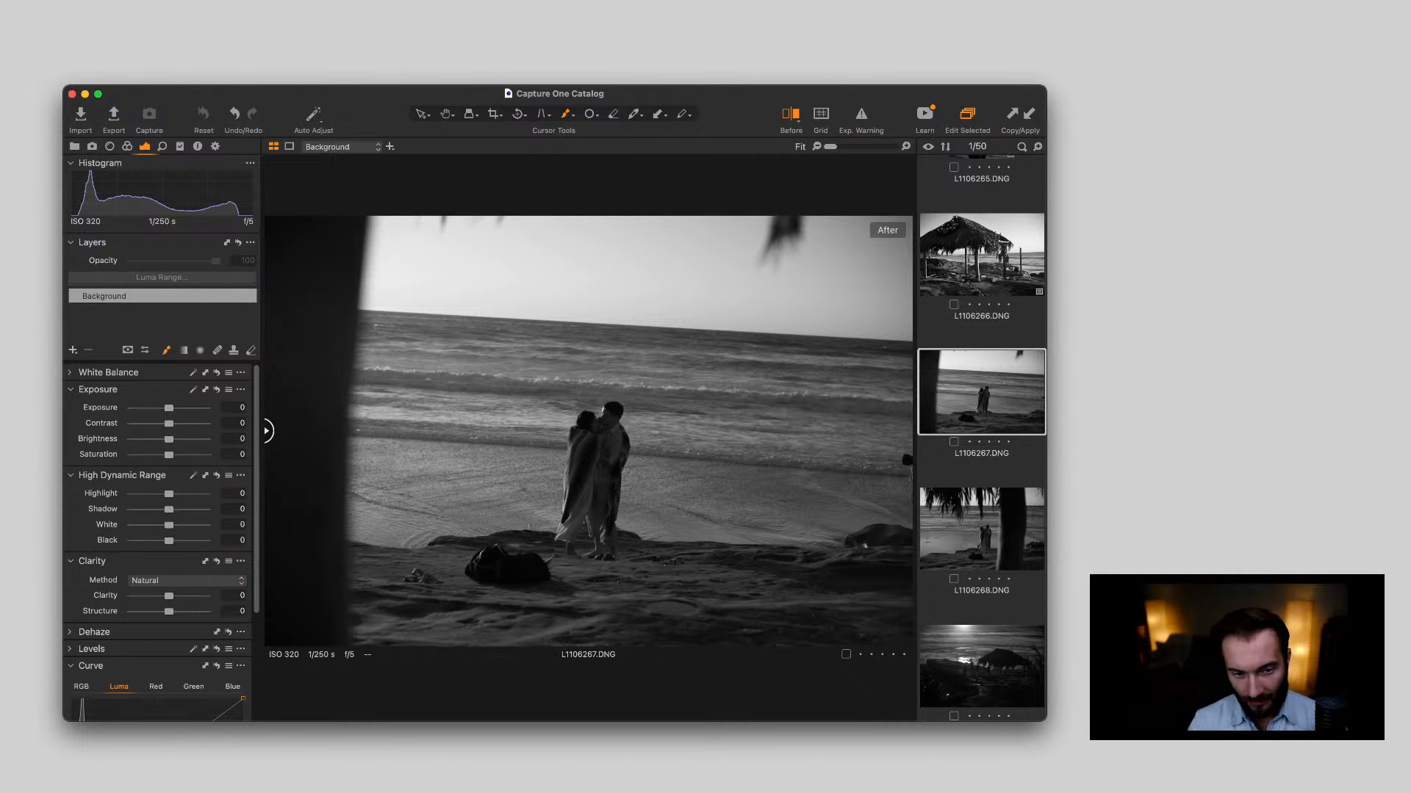
key(y)
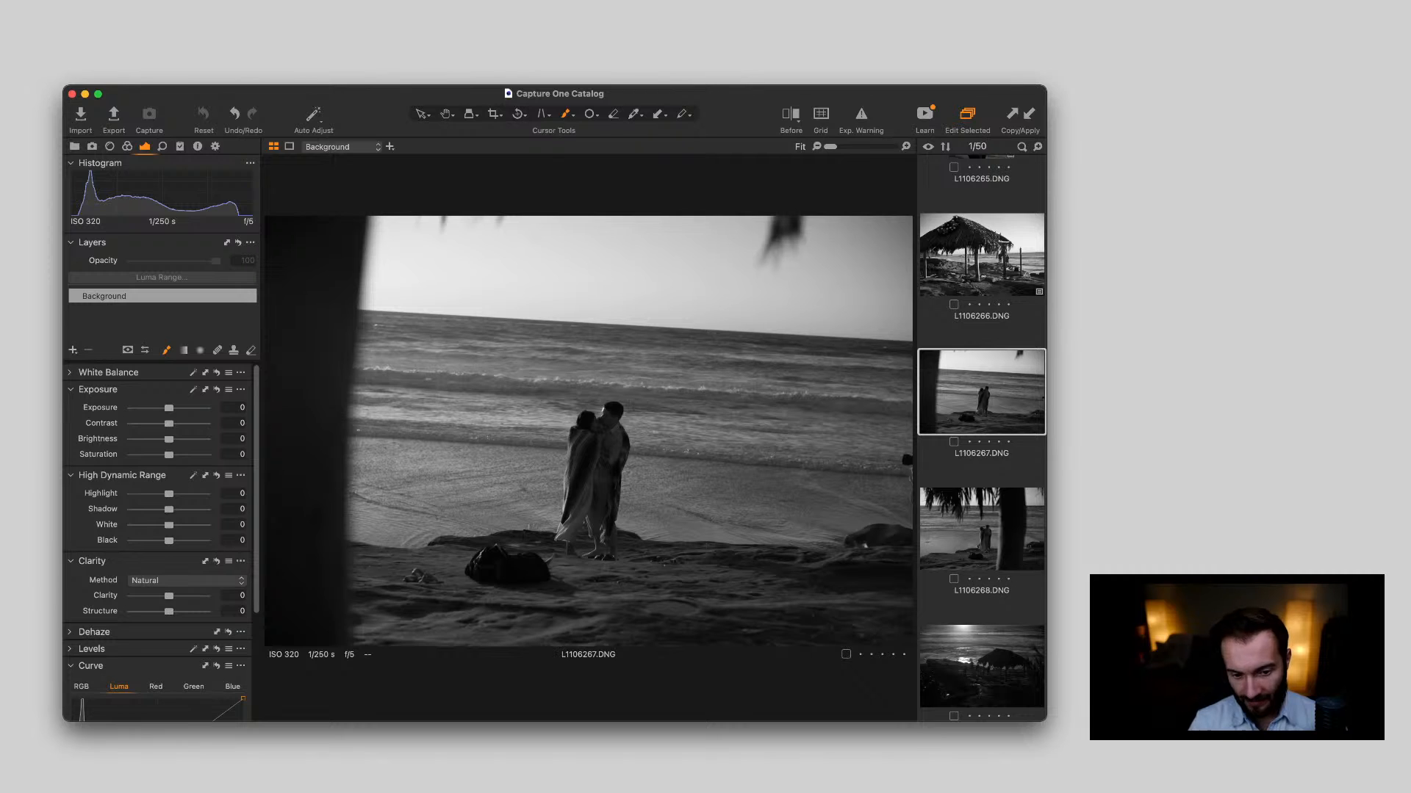
key(Down)
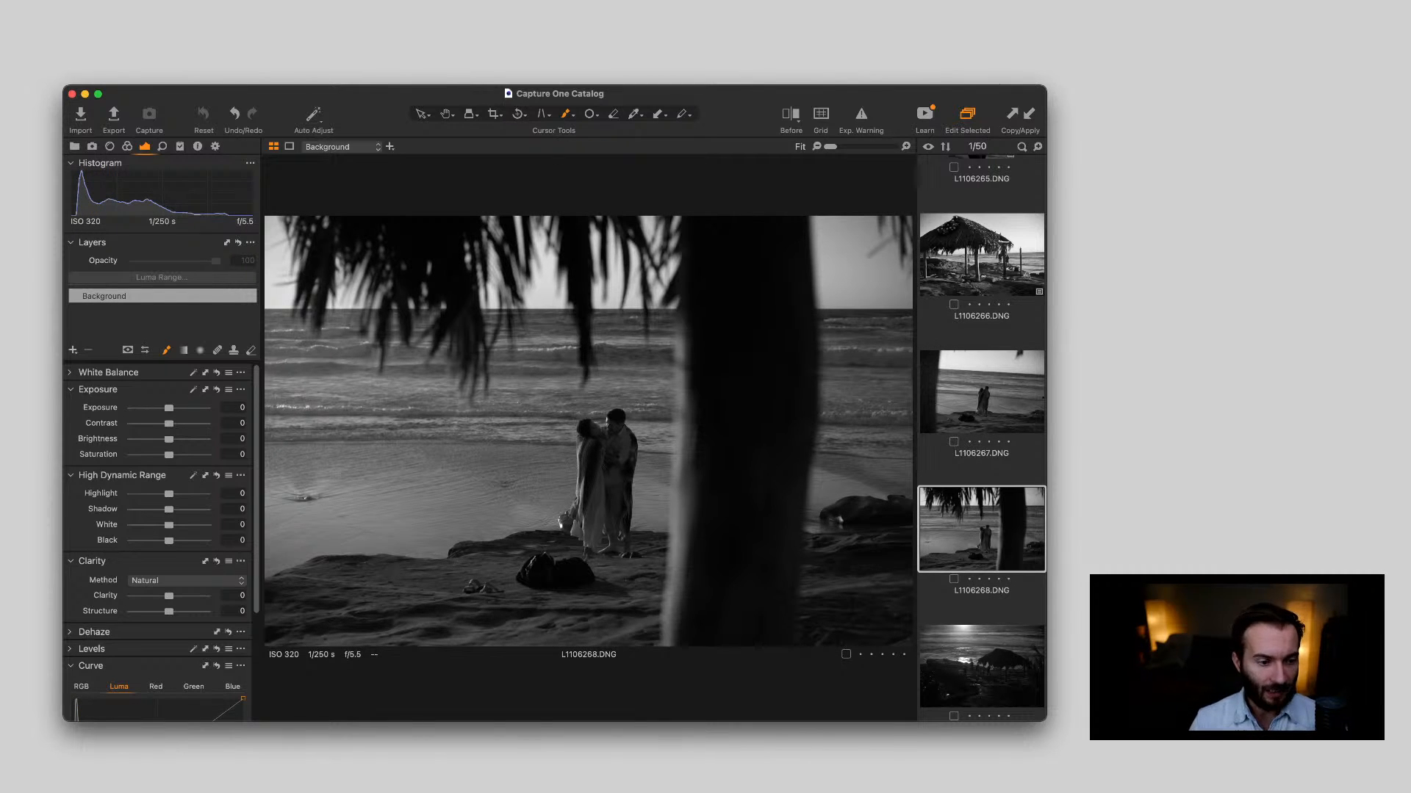
key(c)
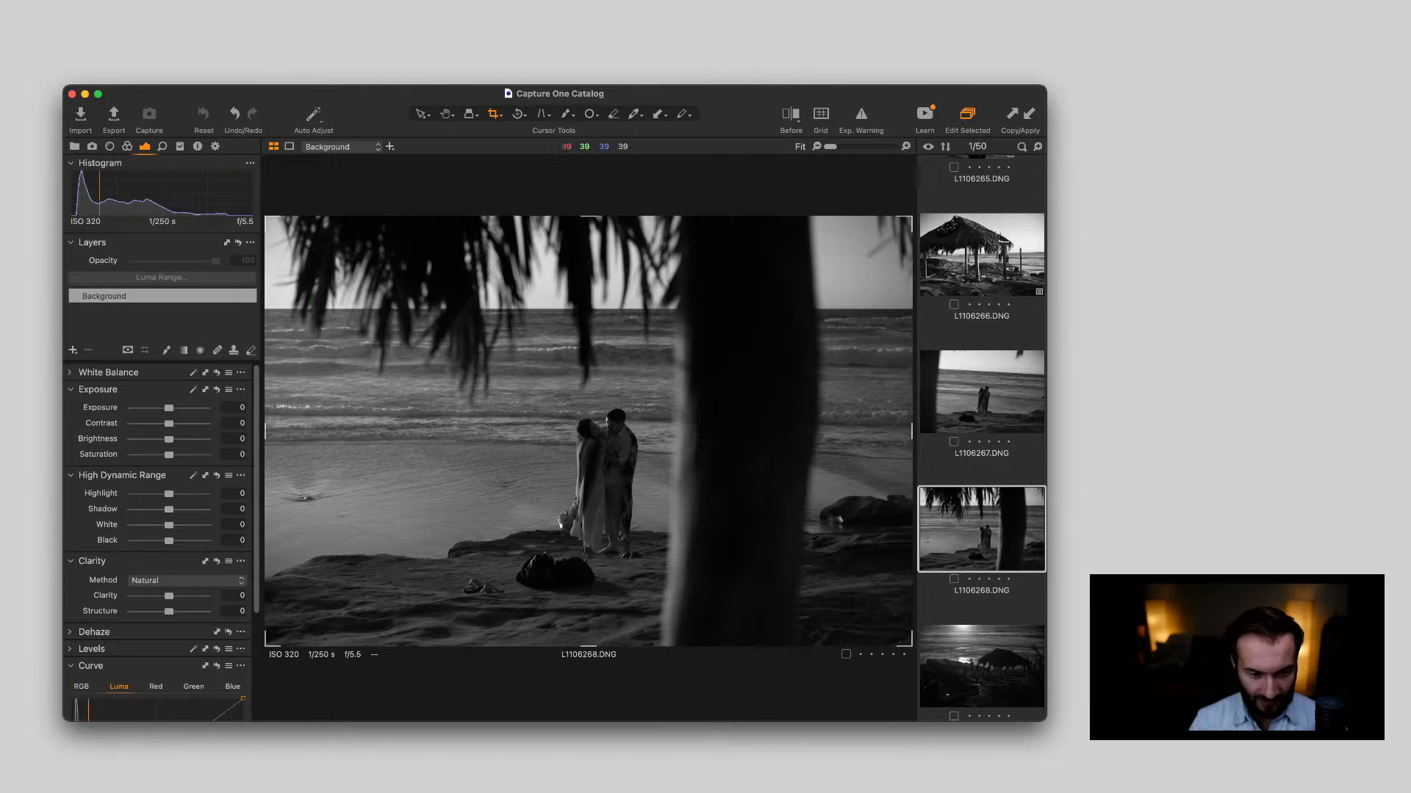
drag(911, 646, 753, 542)
drag(515, 499, 515, 540)
drag(753, 581, 730, 565)
drag(499, 470, 500, 456)
click(500, 457)
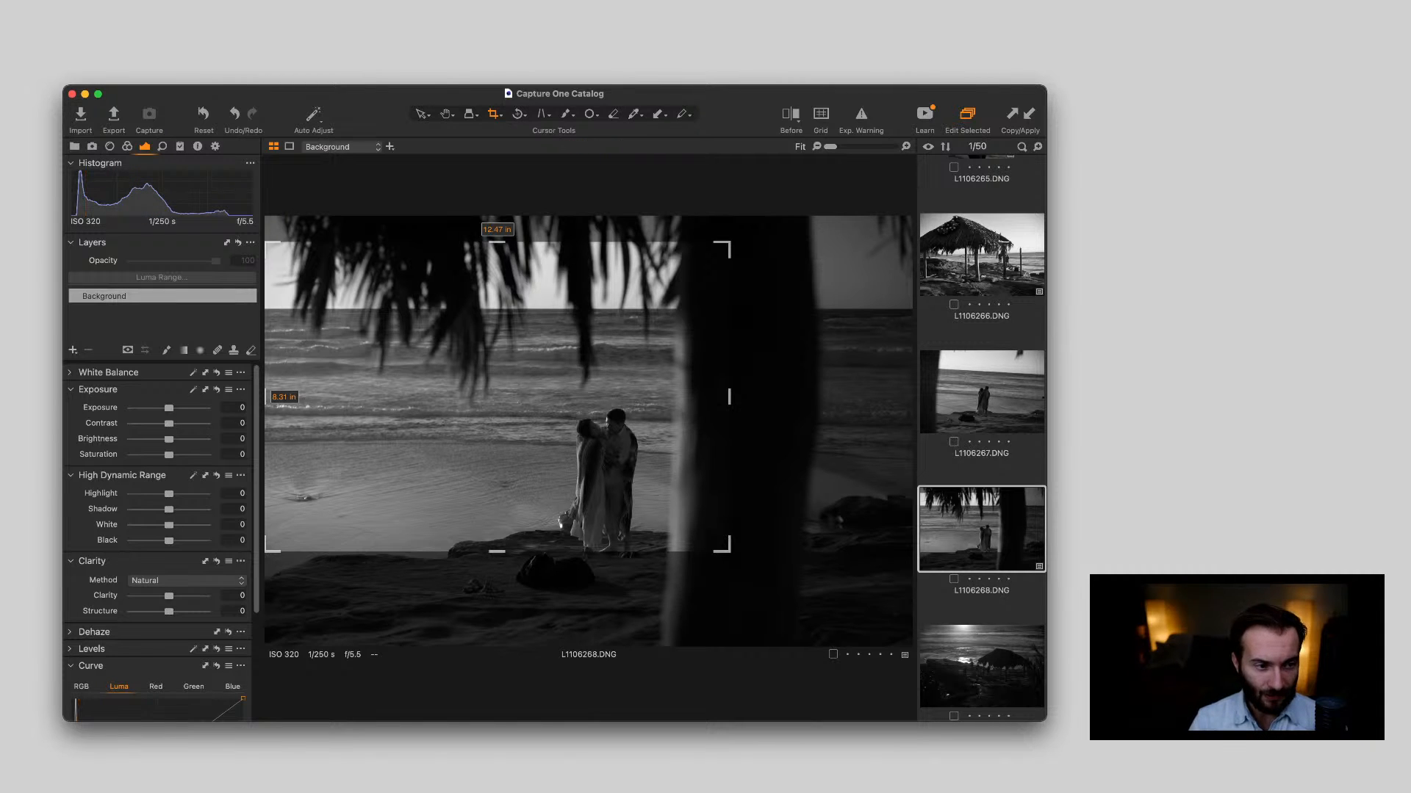
key(v)
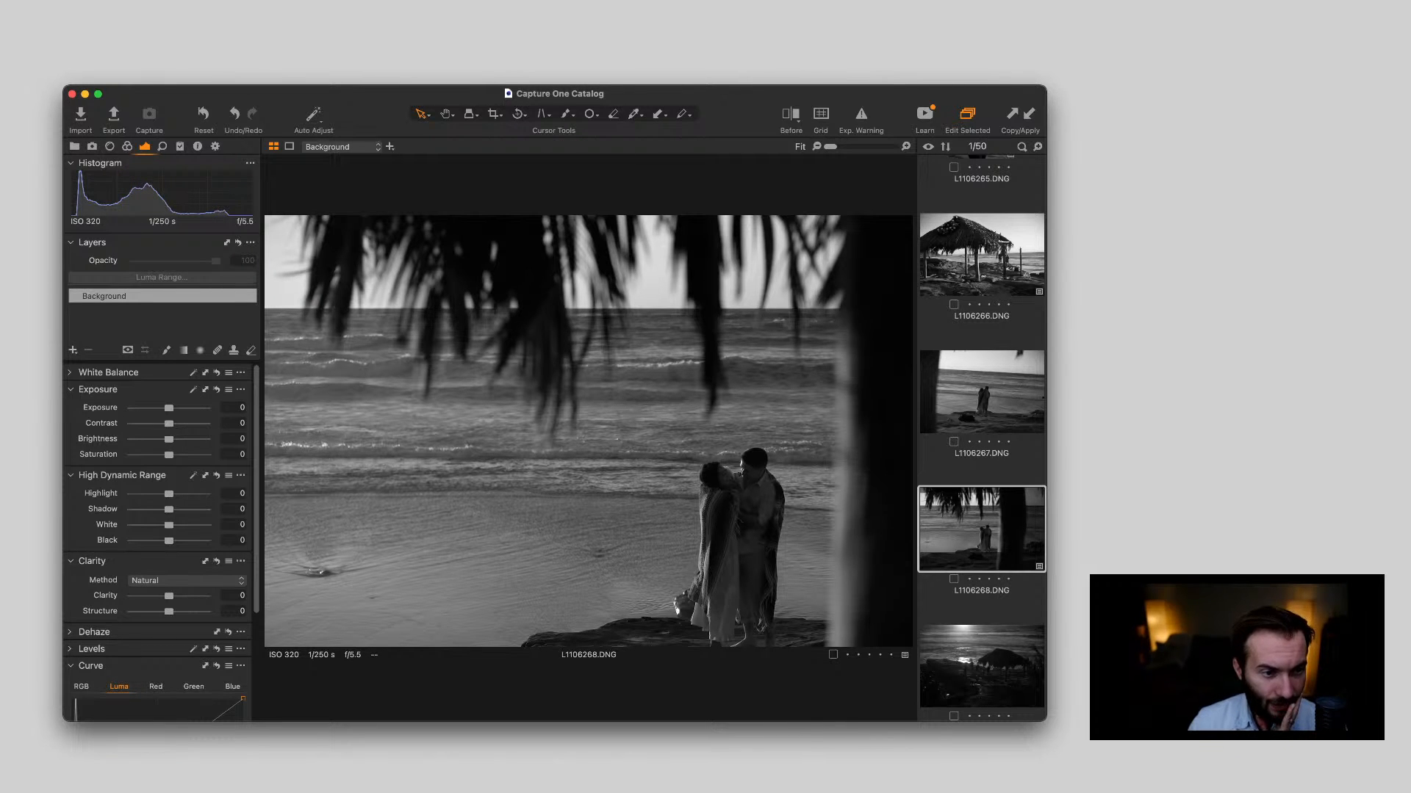
Straighten L1106268.DNG along the sea horizon
key(r)
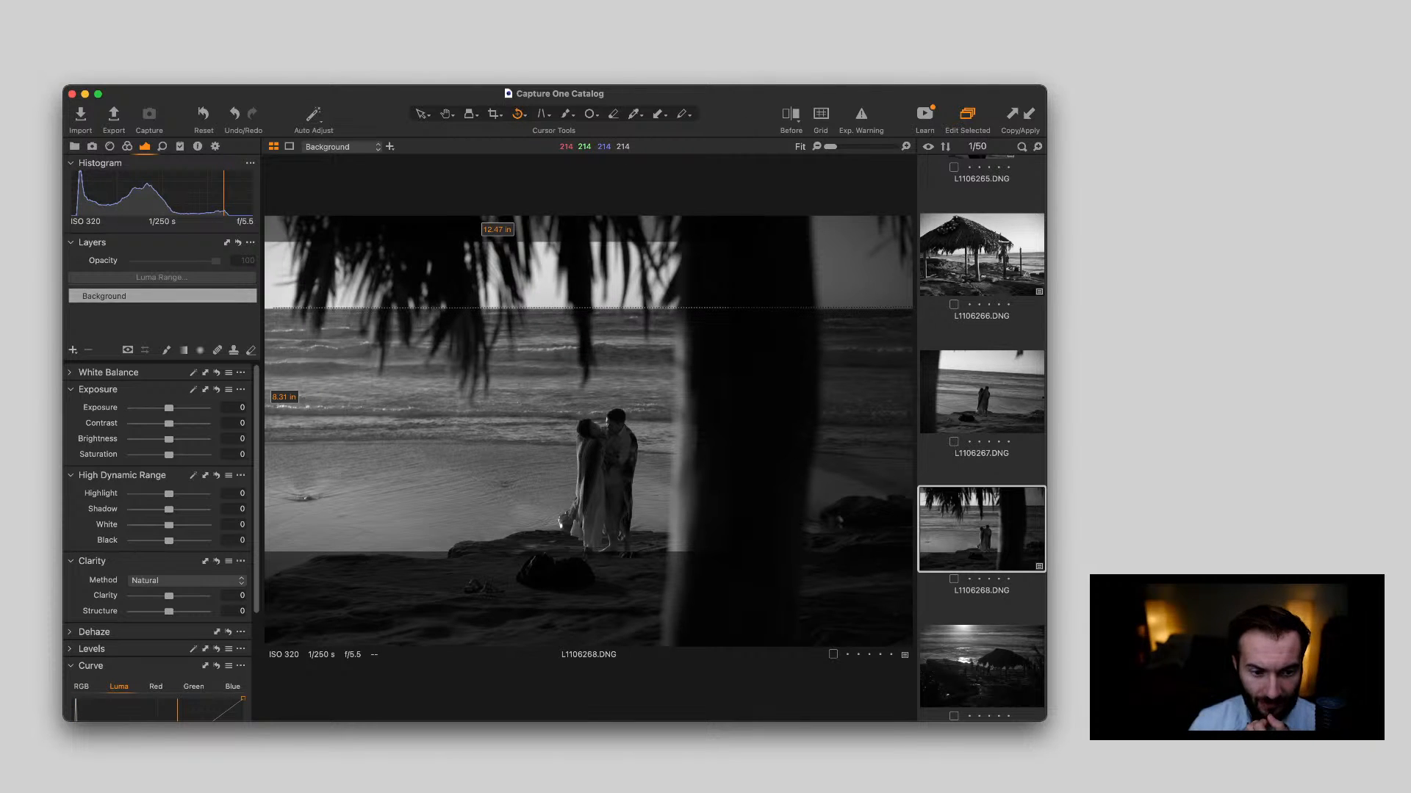
drag(273, 308, 913, 307)
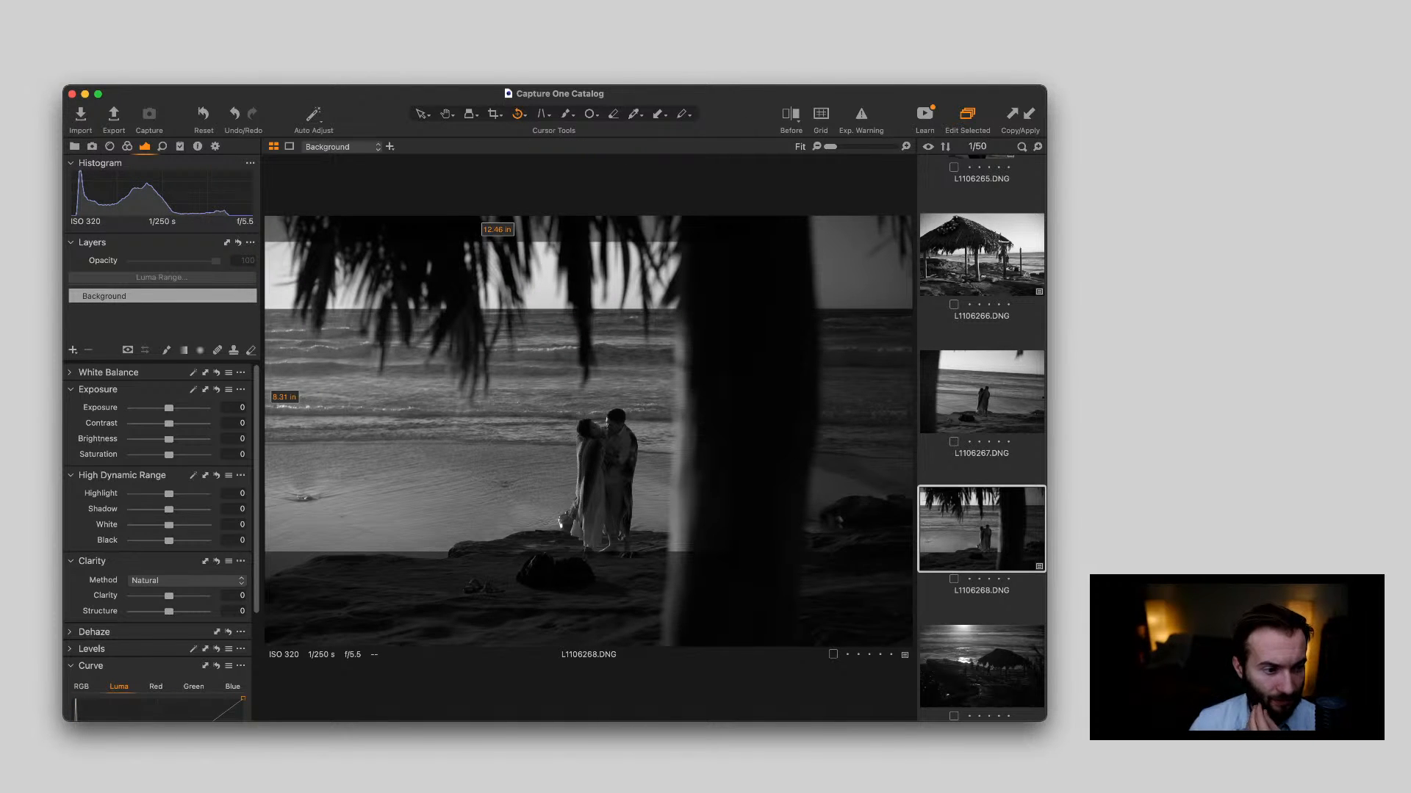
key(v)
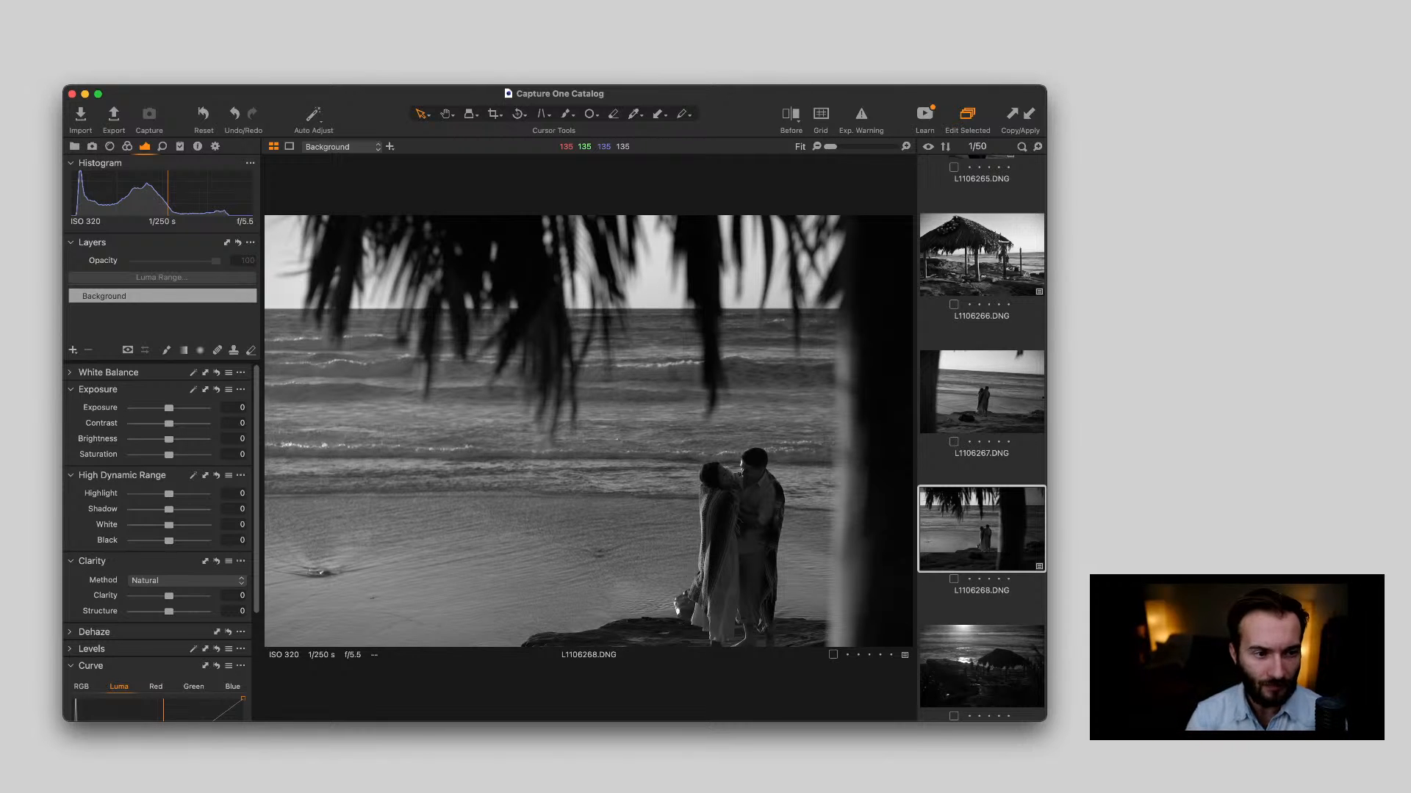
key(super+Tab)
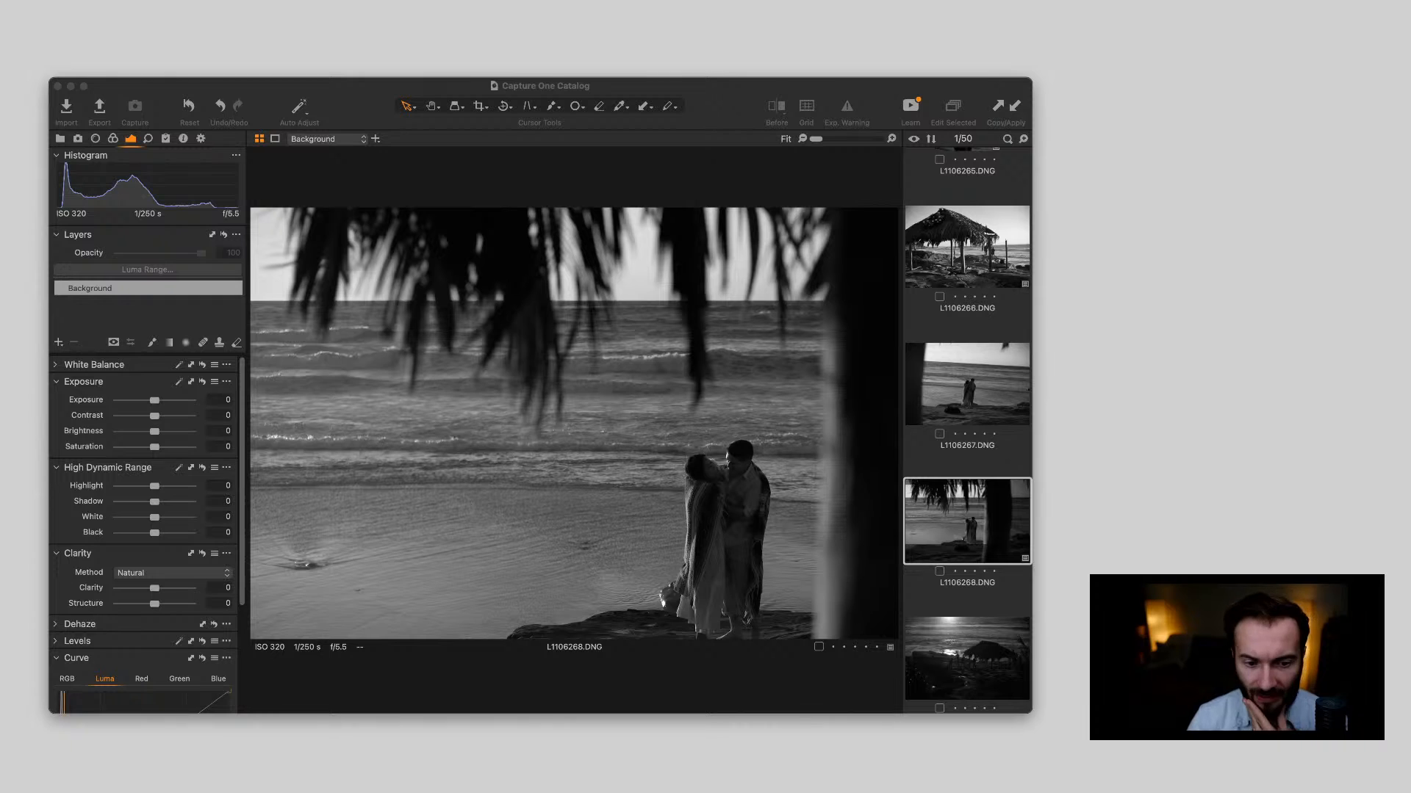
key(super+Tab)
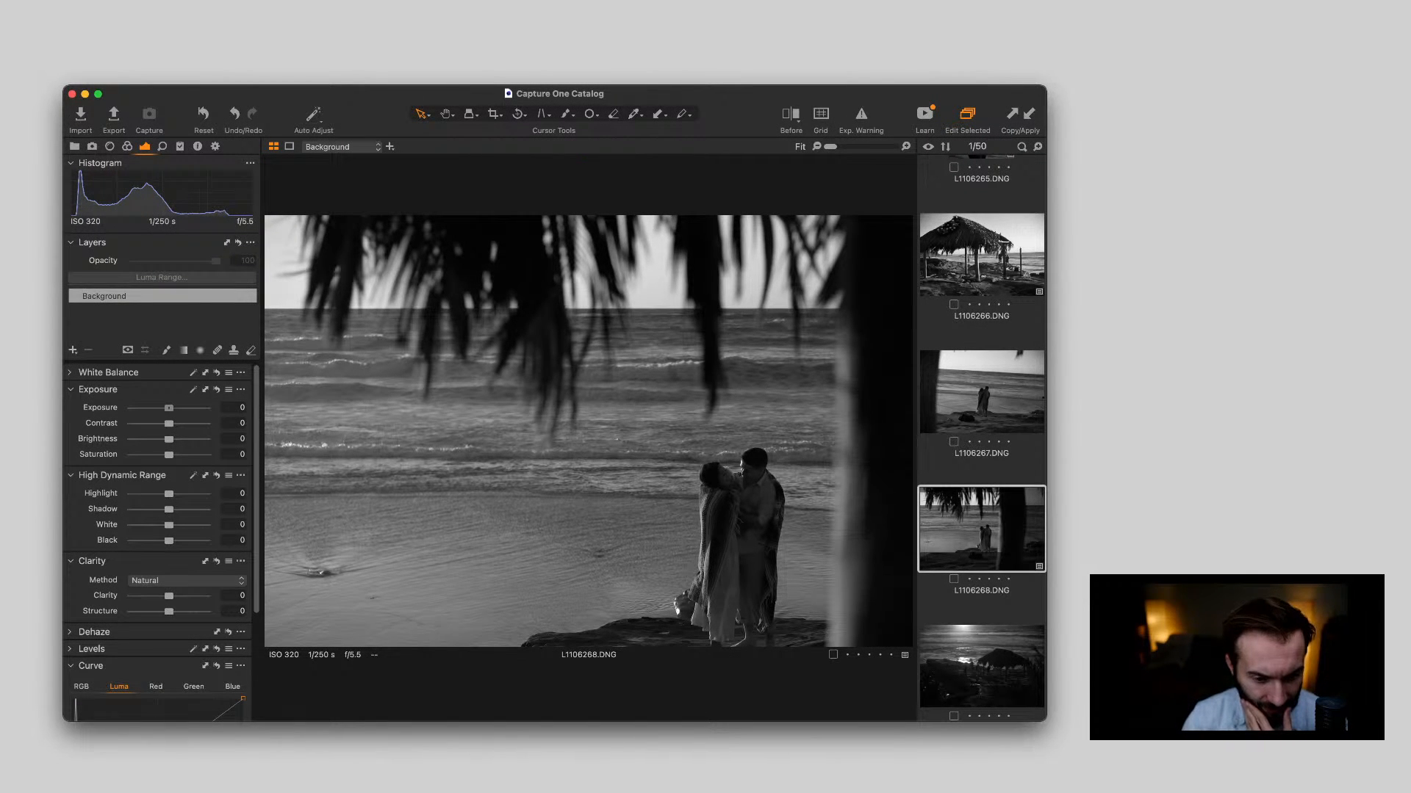
Set L1106268.DNG's Exposure to 0.59, Highlight to -61, Shadow to 18, White to 17 and Black to -37, checking the couple up close
drag(168, 407, 173, 408)
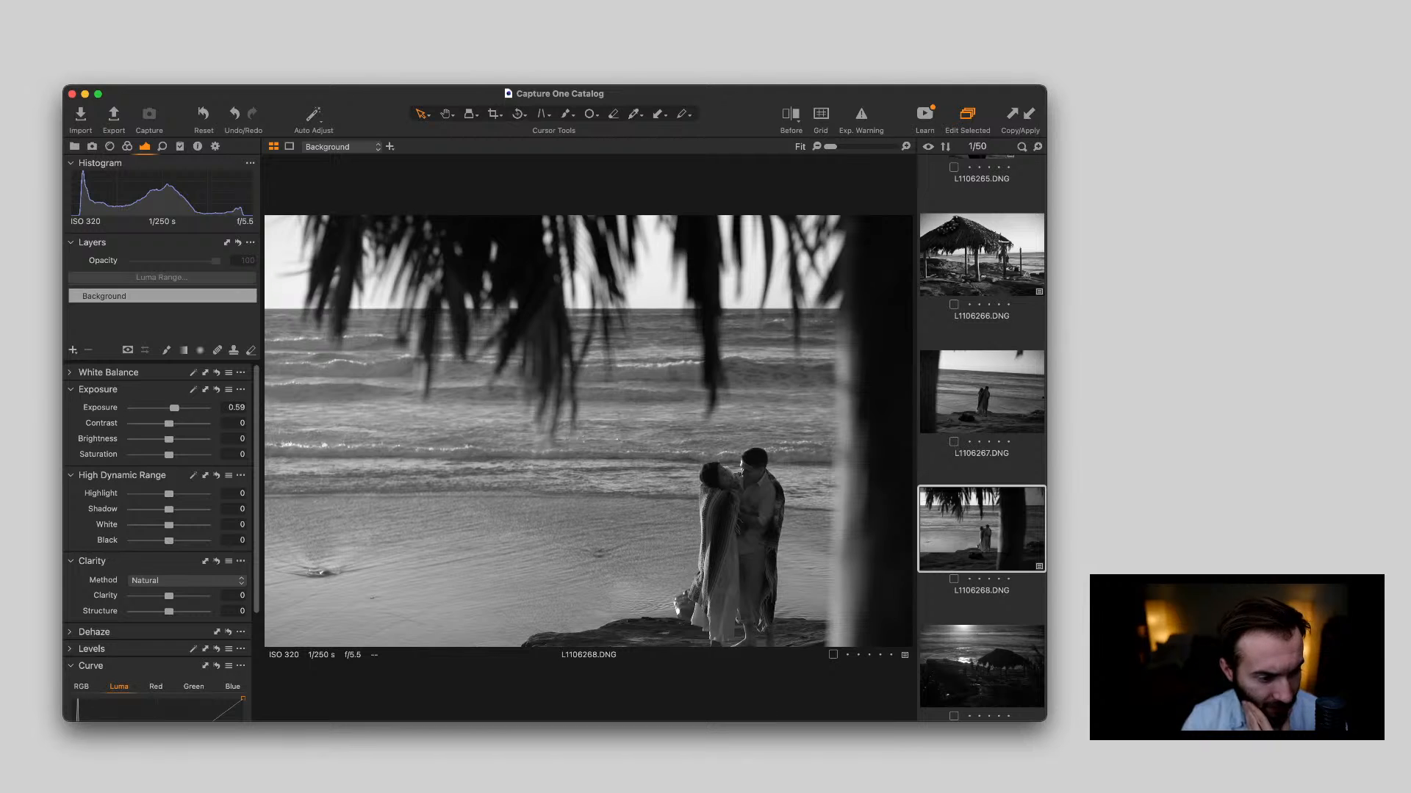
drag(169, 541, 131, 494)
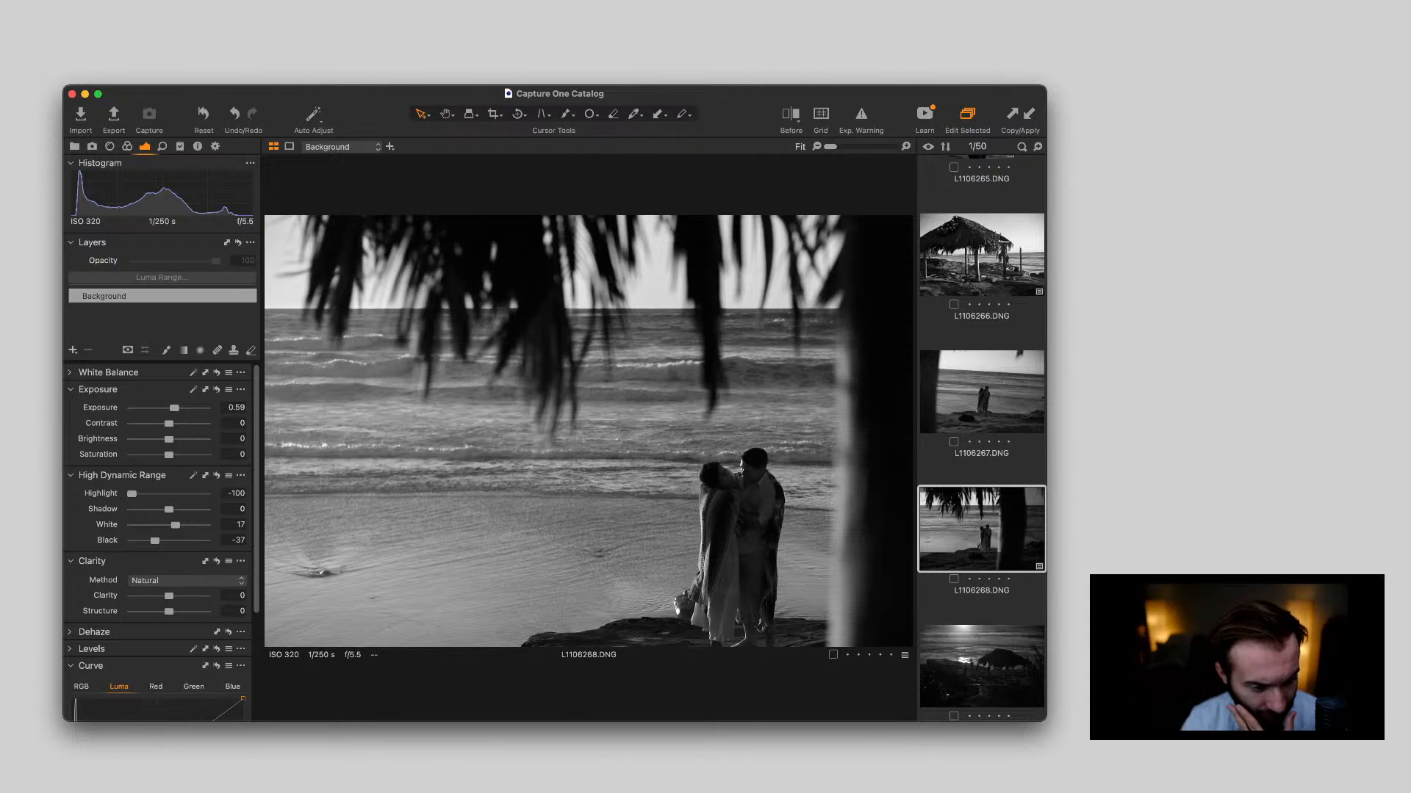
drag(132, 494, 146, 494)
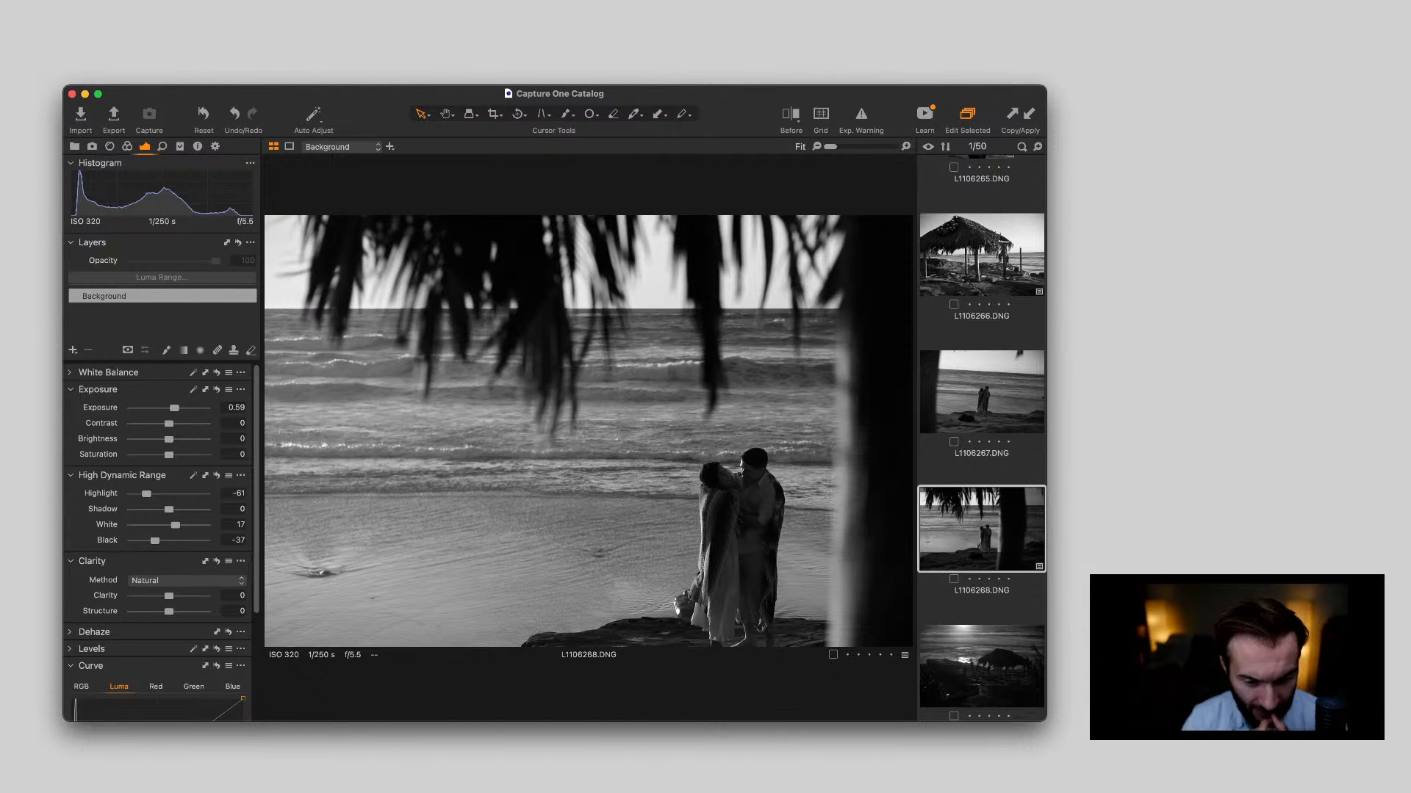
drag(169, 509, 175, 510)
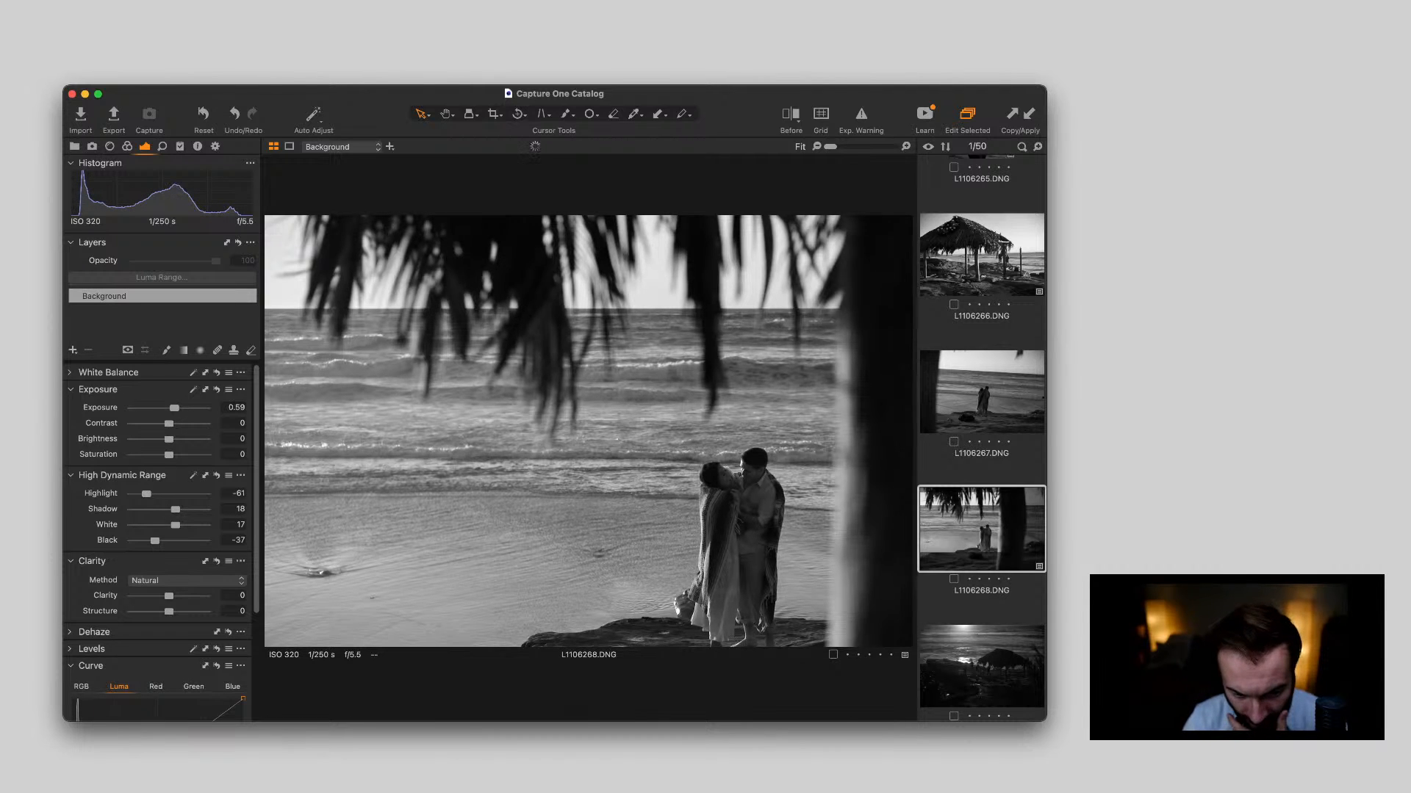
scroll(748, 458, up, 5)
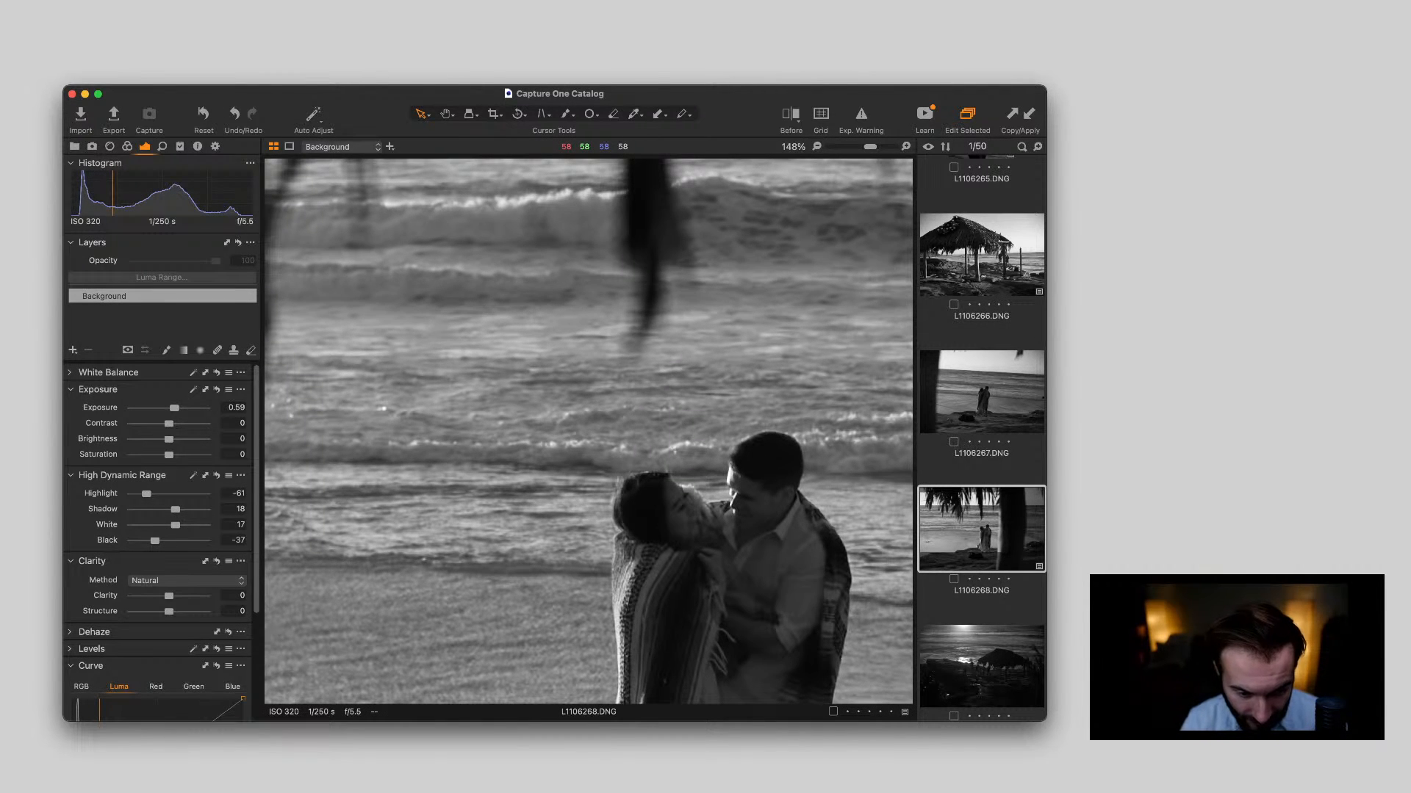
scroll(589, 432, down, 5)
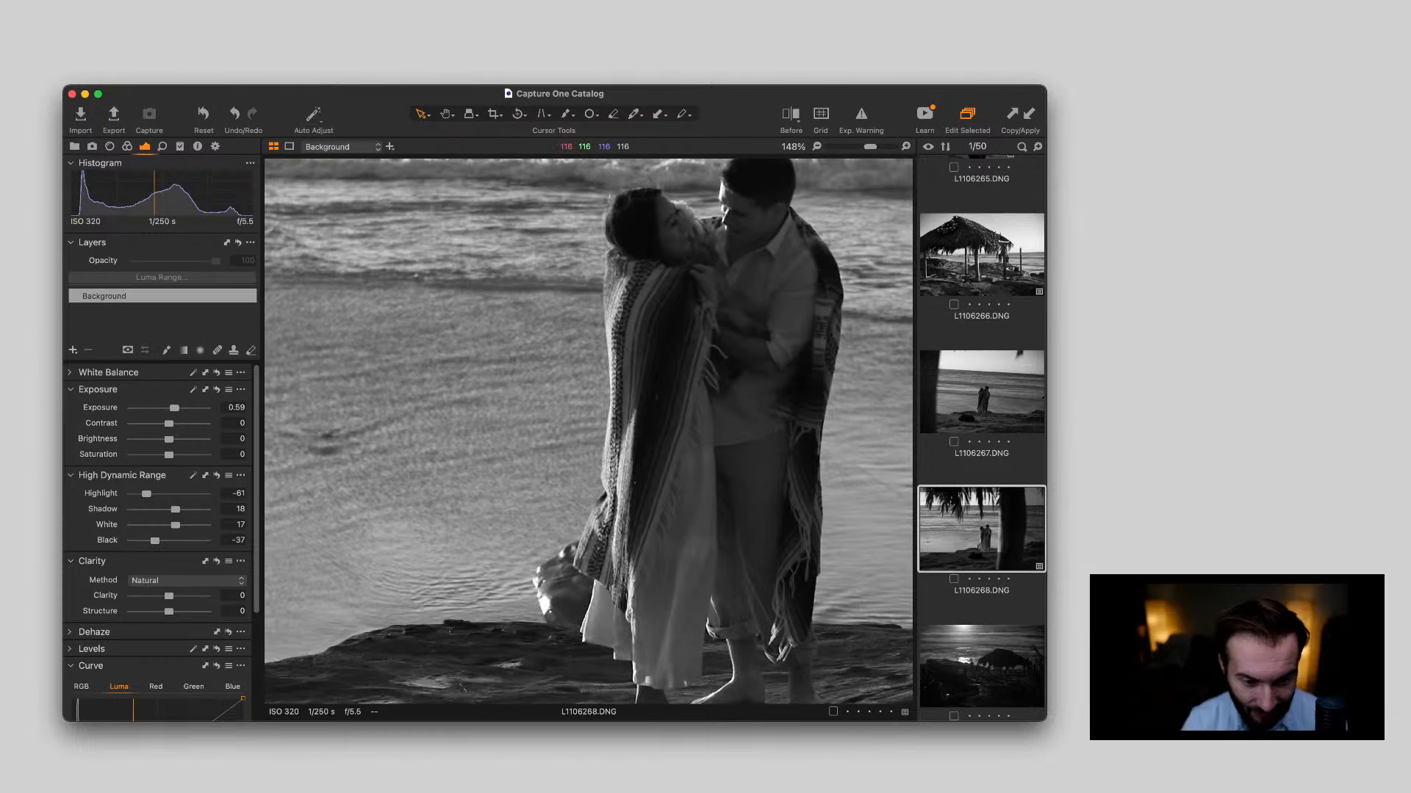
scroll(748, 458, down, 5)
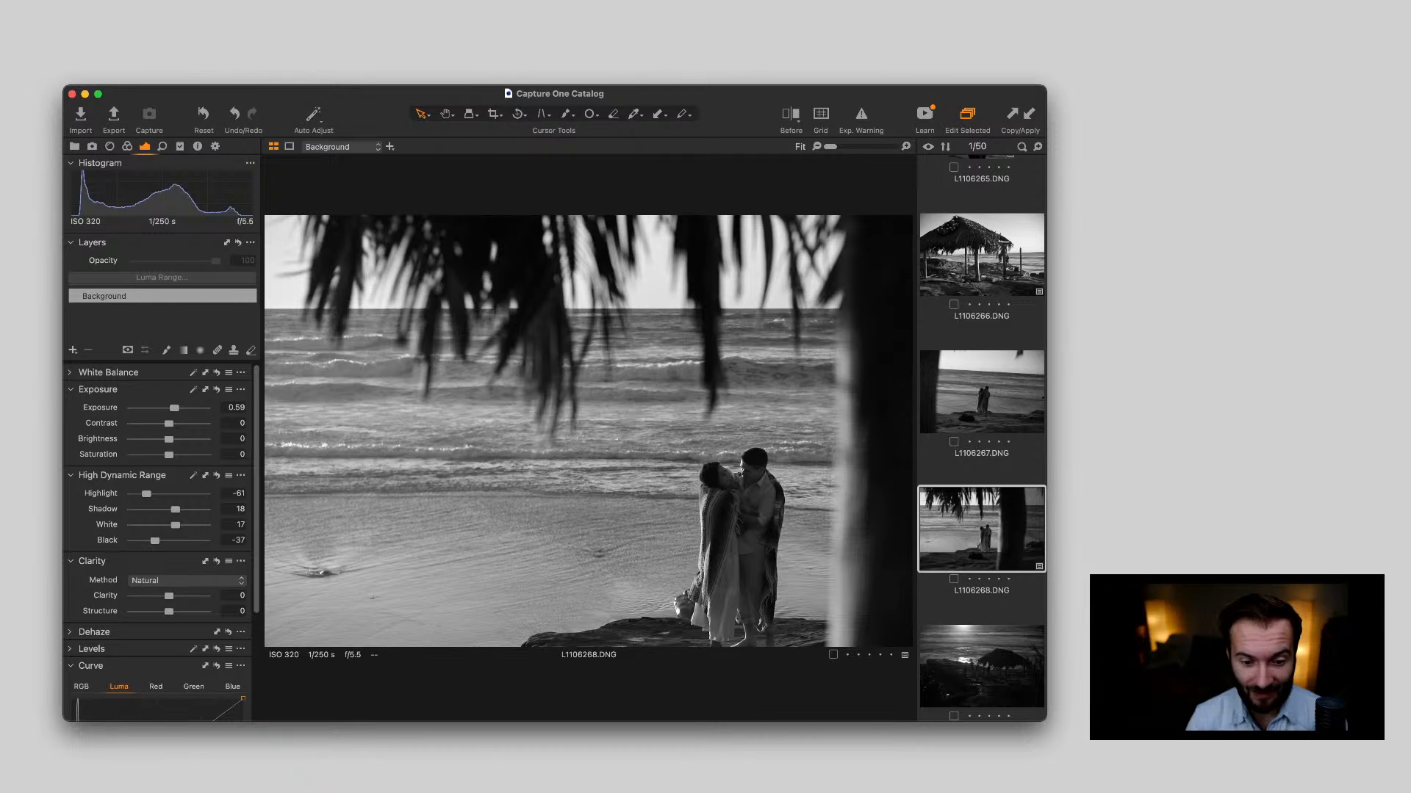
key(super+Tab)
key(super+Tab)
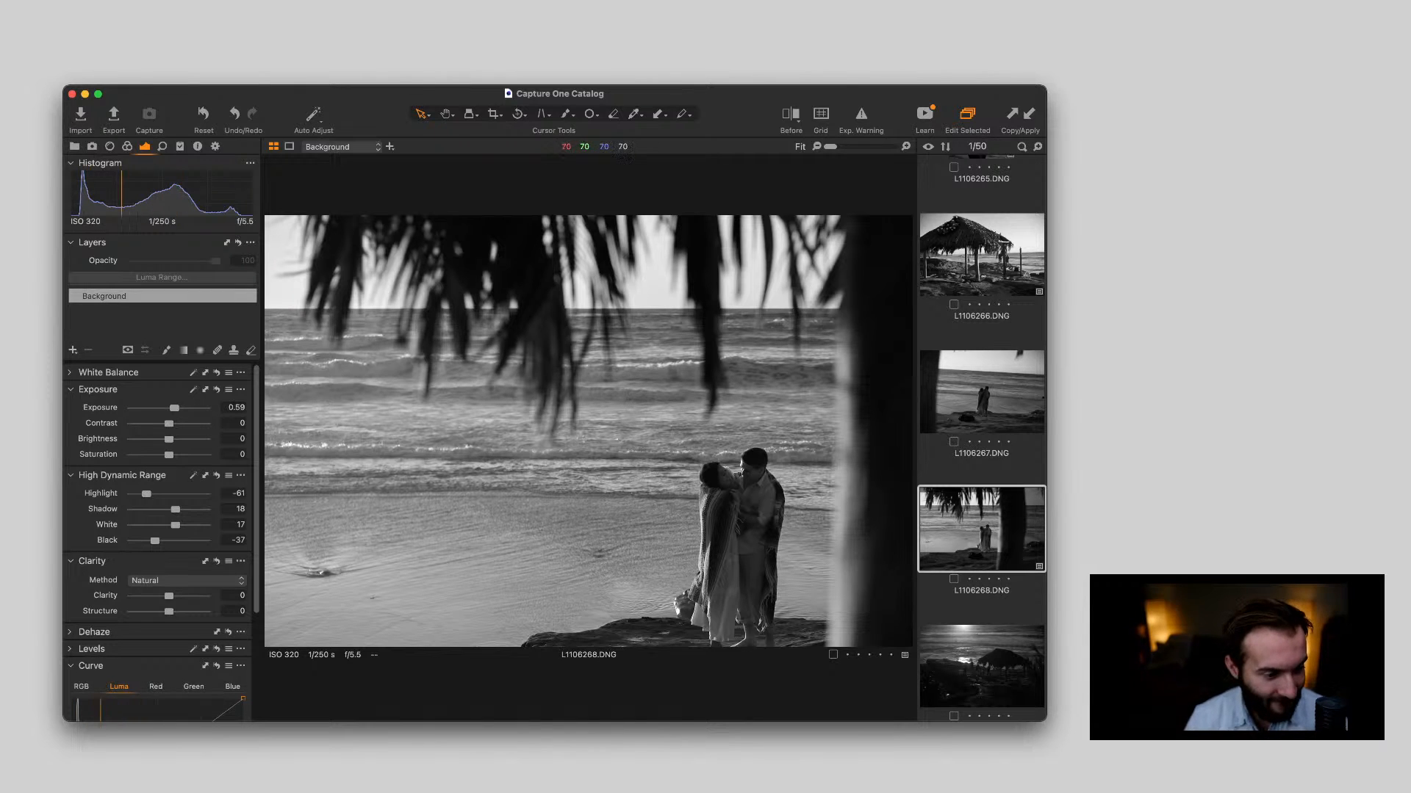
Set Clarity to 12 and Structure to 11, and shape the luma curve with a shadow anchor and slightly lifted midtones
drag(169, 596, 172, 611)
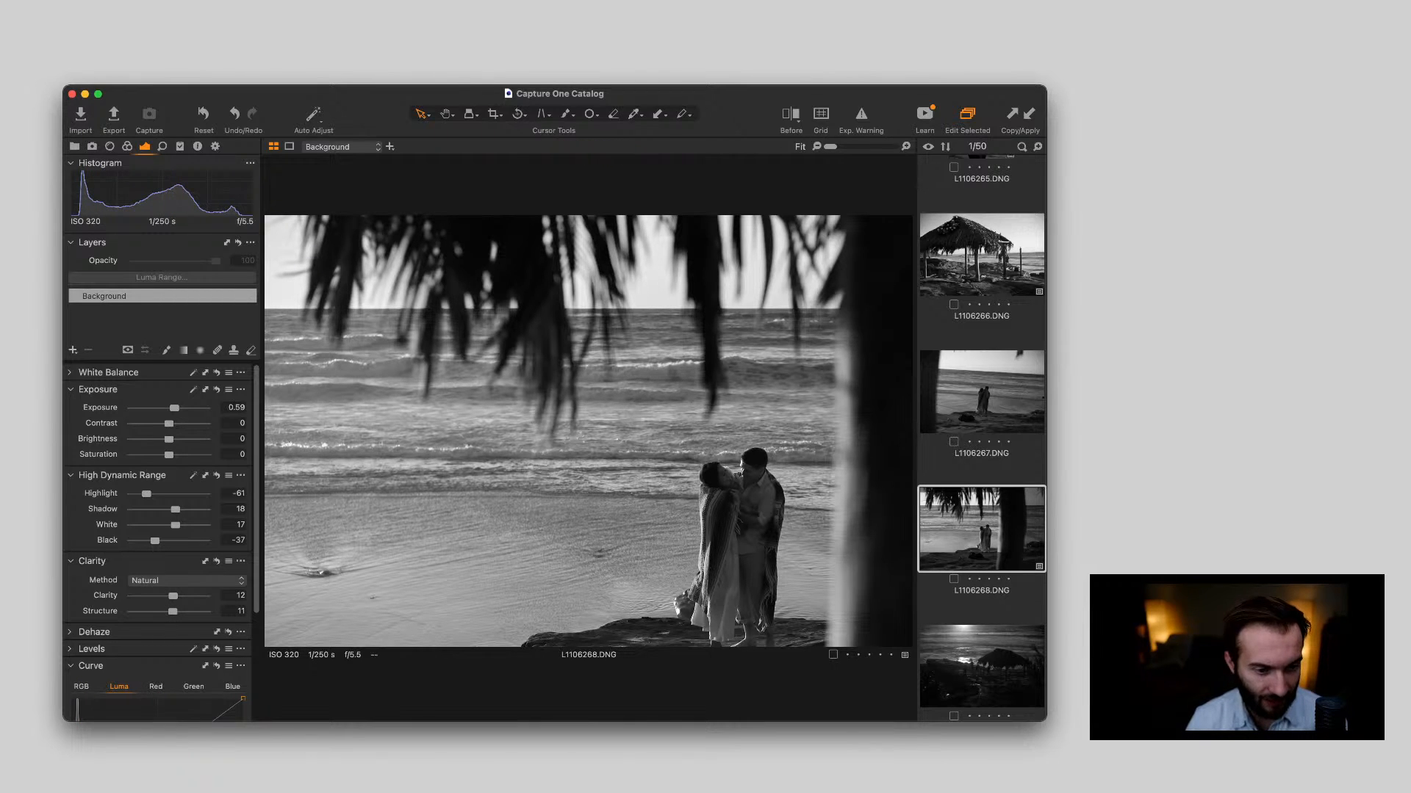
scroll(167, 416, down, 5)
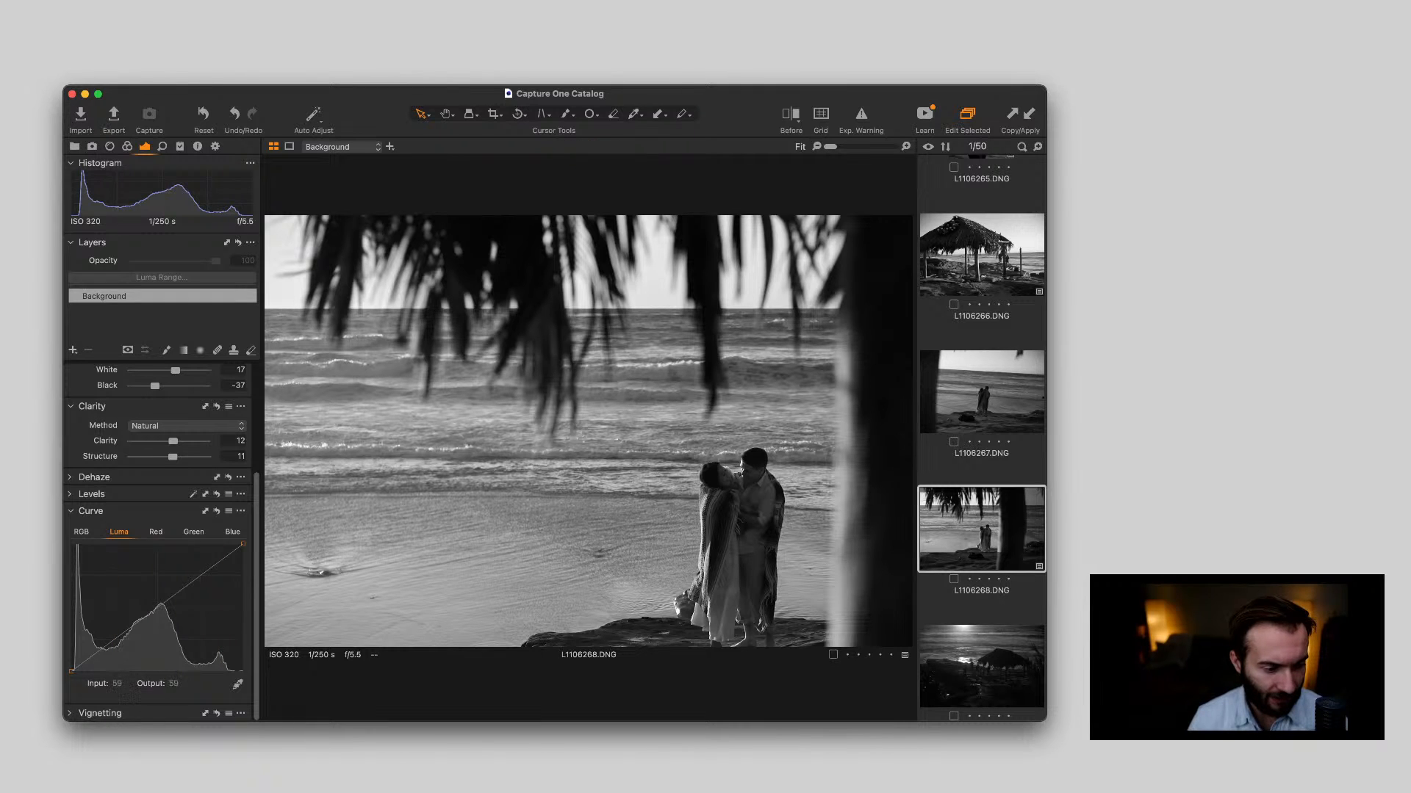
mouse_move(99, 650)
mouse_down()
mouse_move(139, 613)
mouse_move(99, 650)
mouse_up()
click(140, 622)
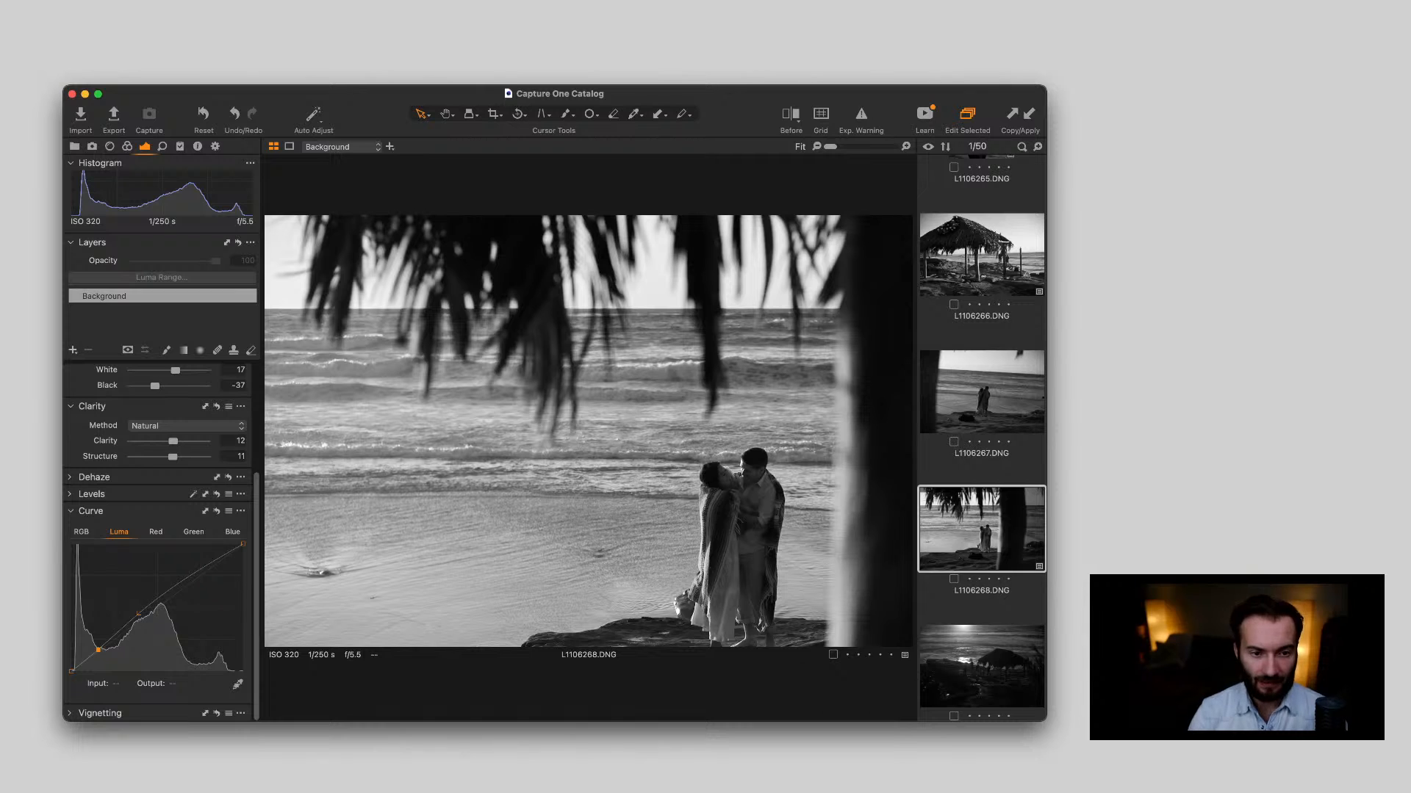
Compare the before and after versions of L1106268.DNG, and review its crop and the detail of the couple
key(y)
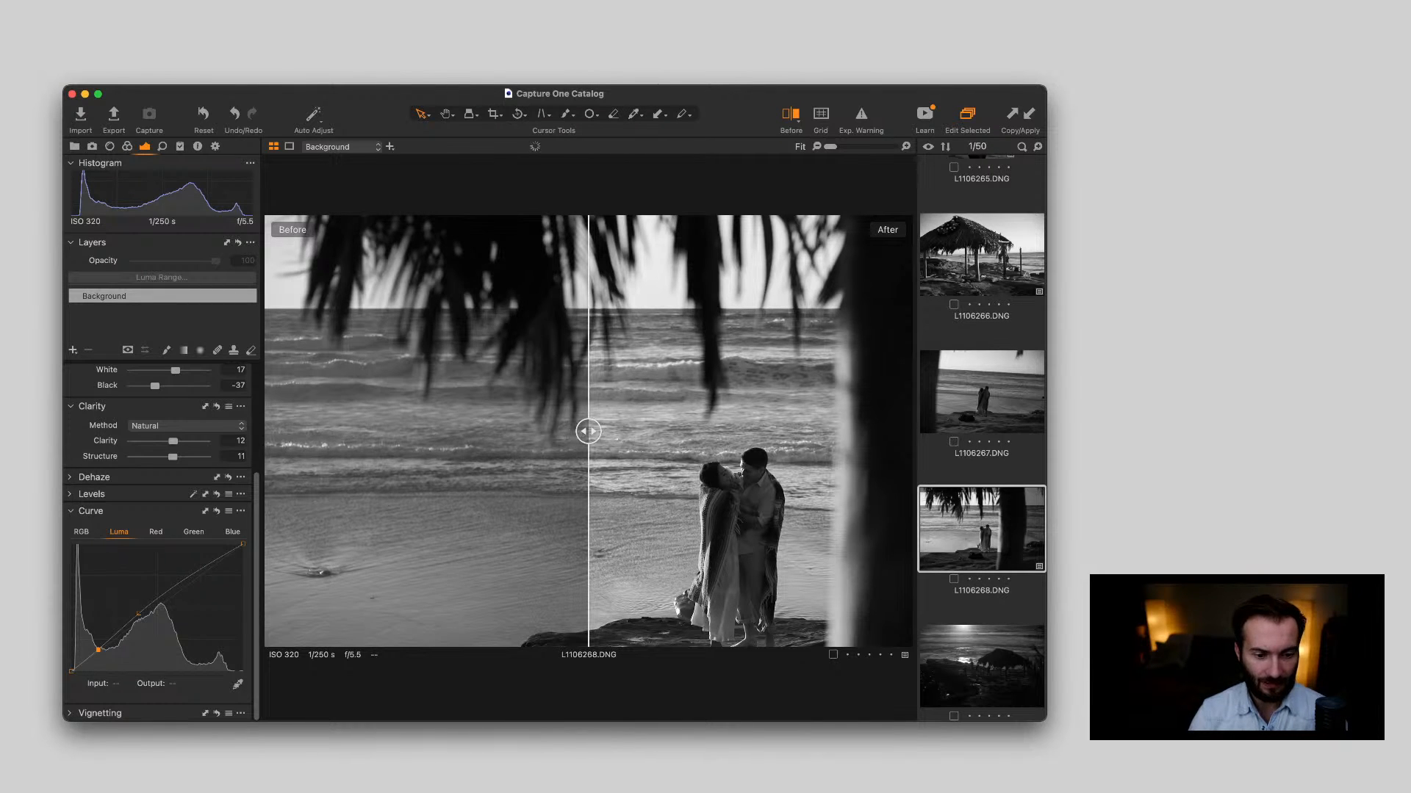
drag(589, 426, 266, 431)
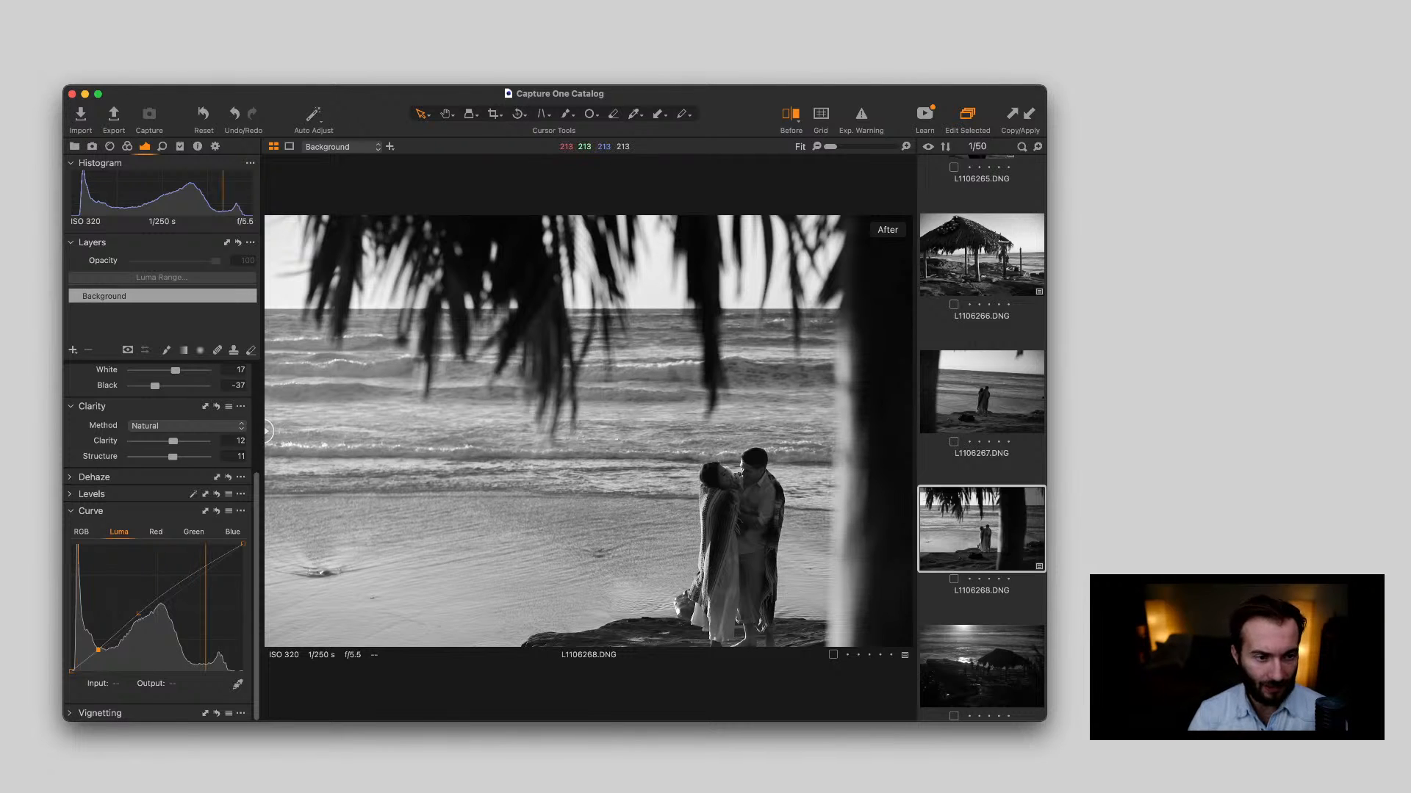
key(c)
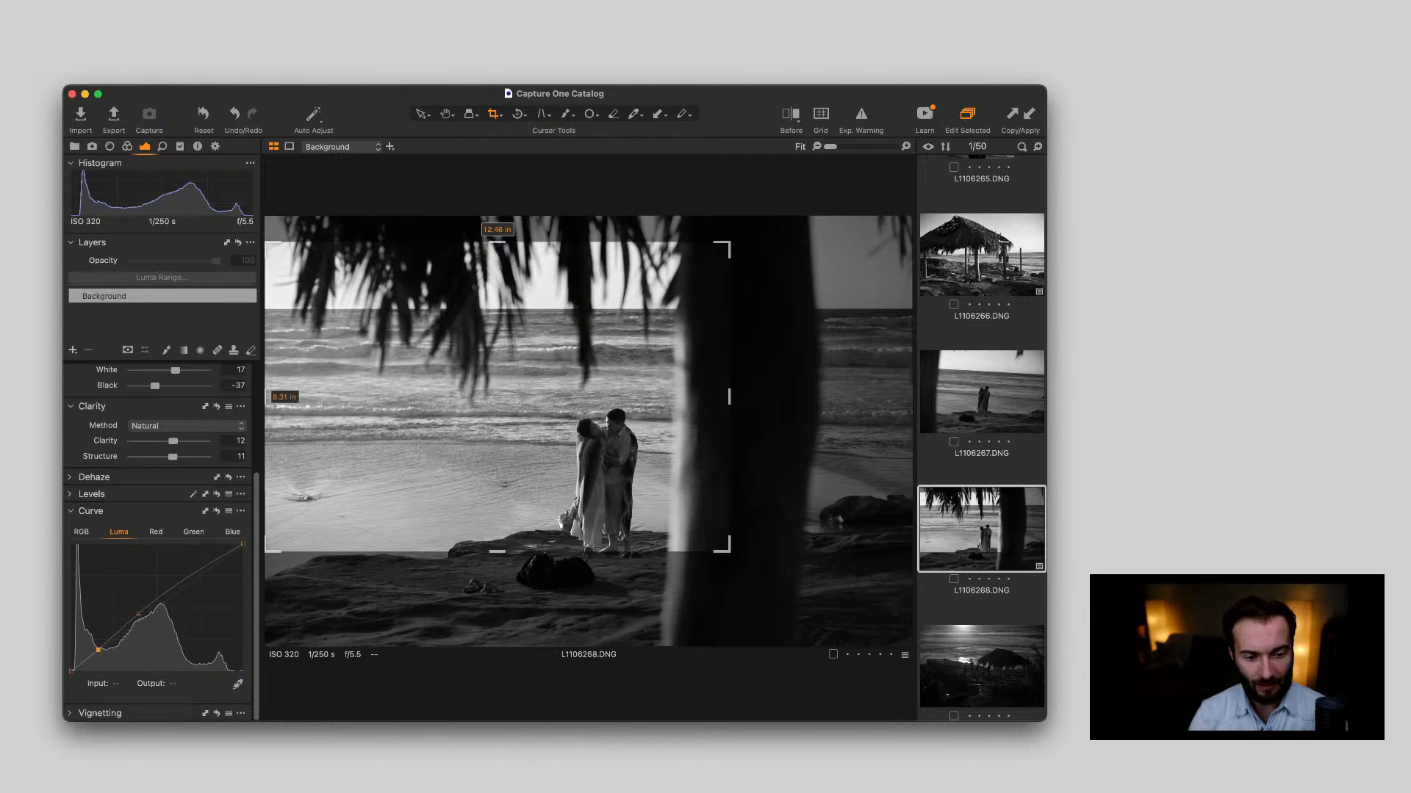
key(v)
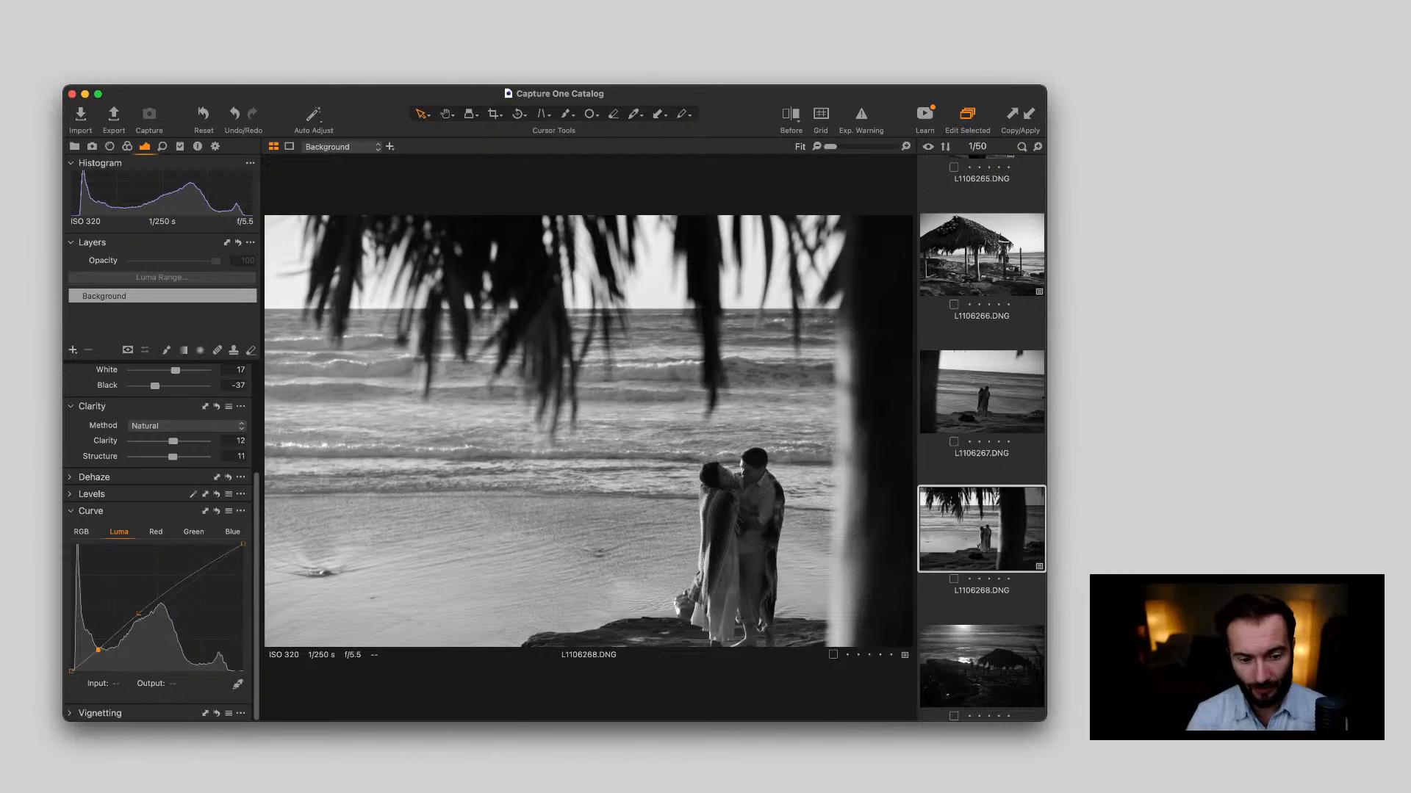
scroll(742, 461, up, 5)
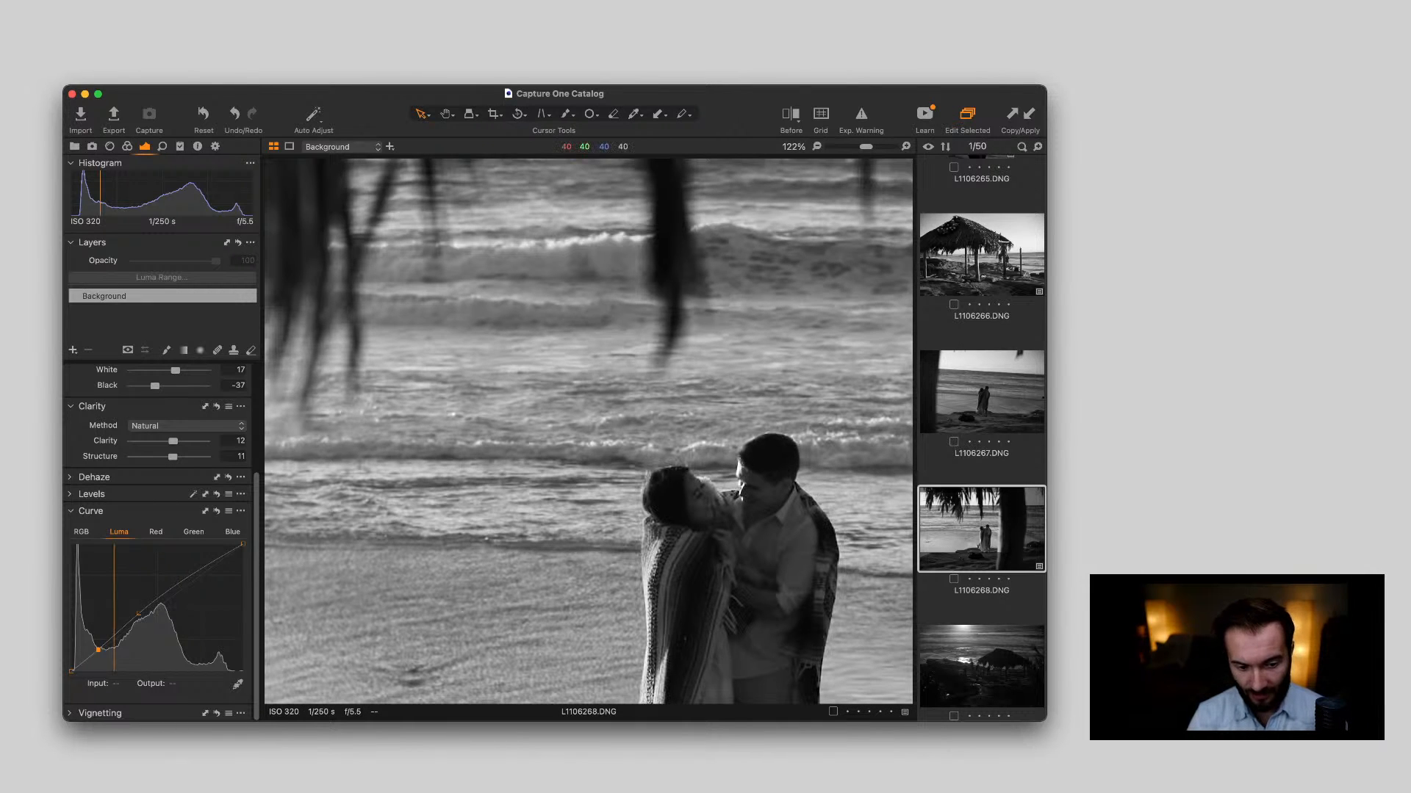
scroll(744, 450, down, 5)
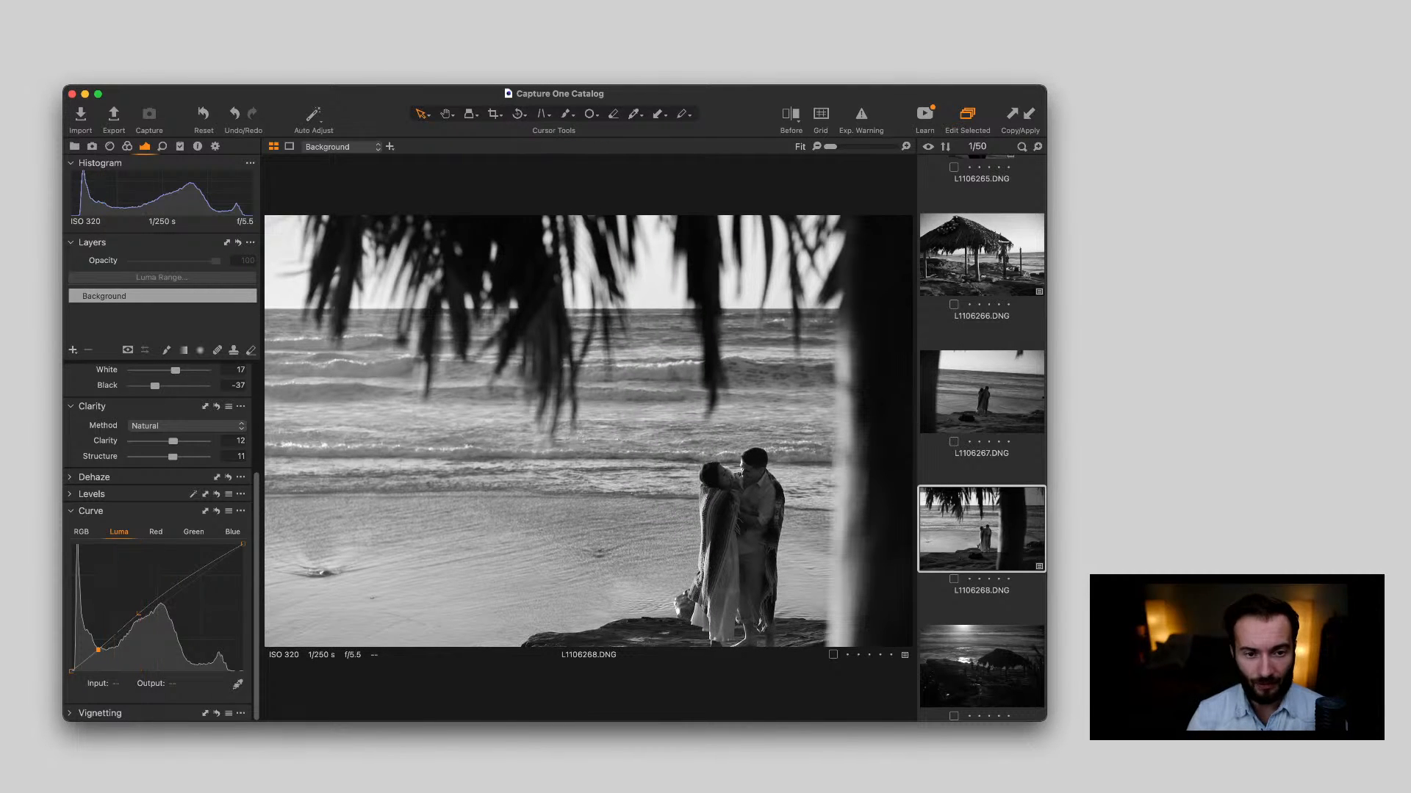
key(super+shift+e)
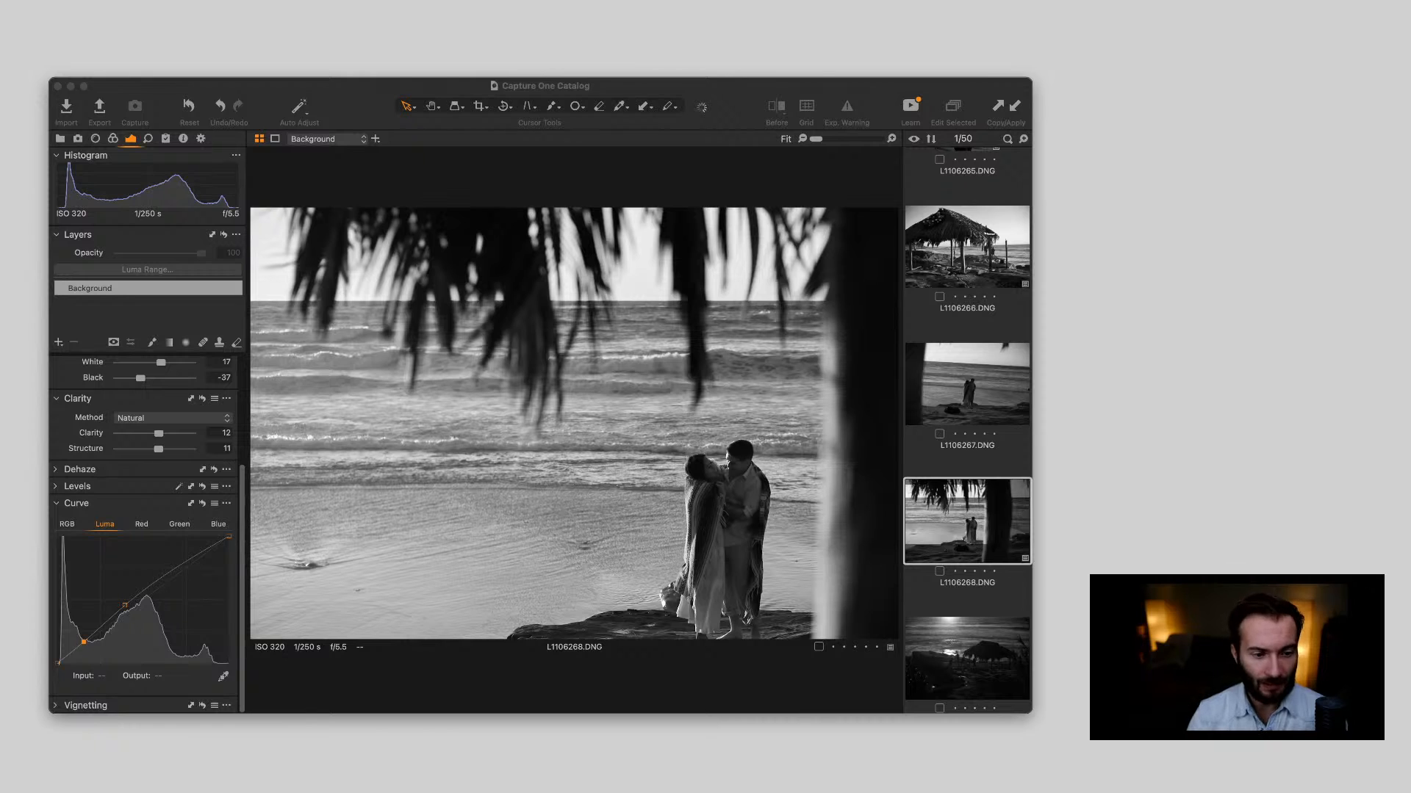
key(super+Tab)
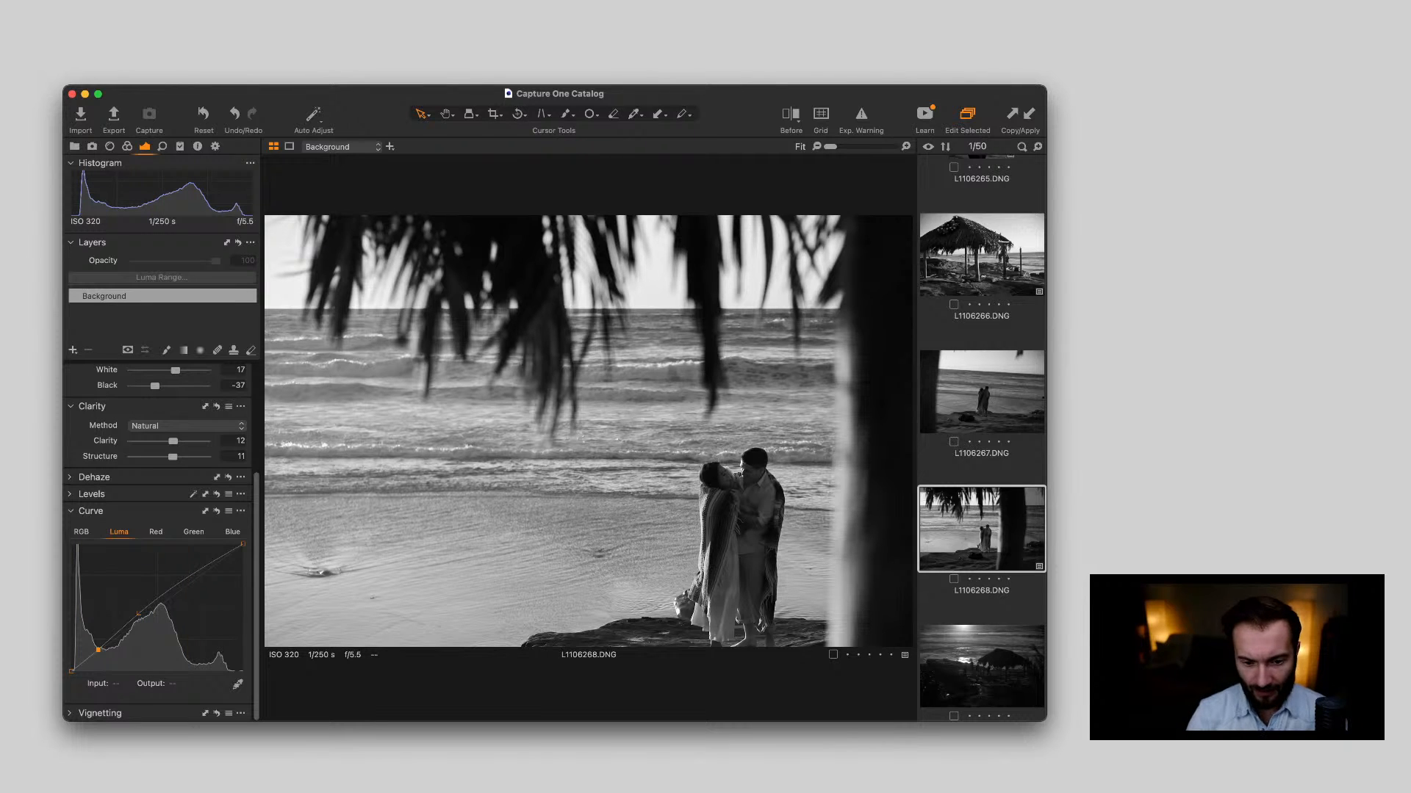
Open L1106269.DNG, set its Exposure to 0.76, and inspect the silhouetted people beside the thatched hut
scroll(981, 439, down, 5)
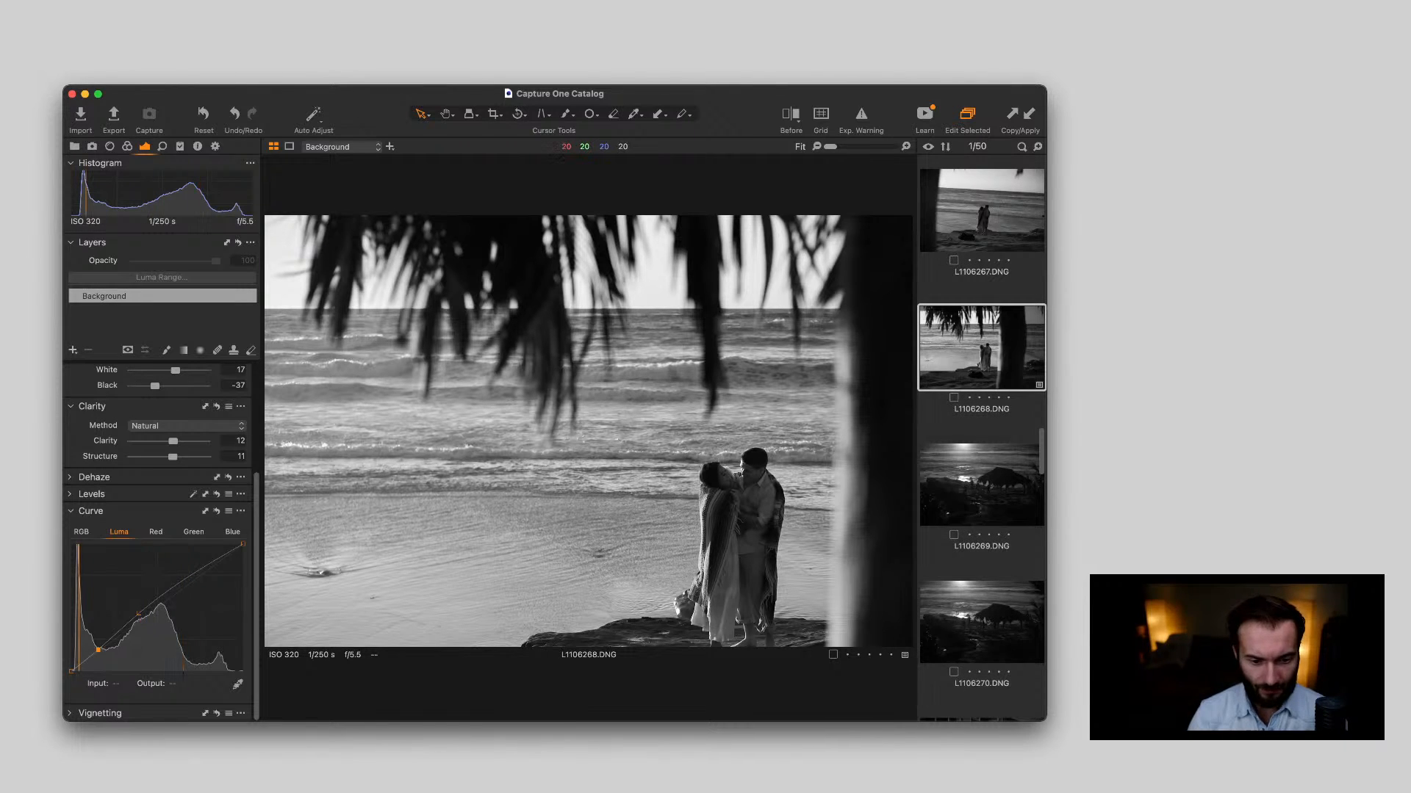
key(Down)
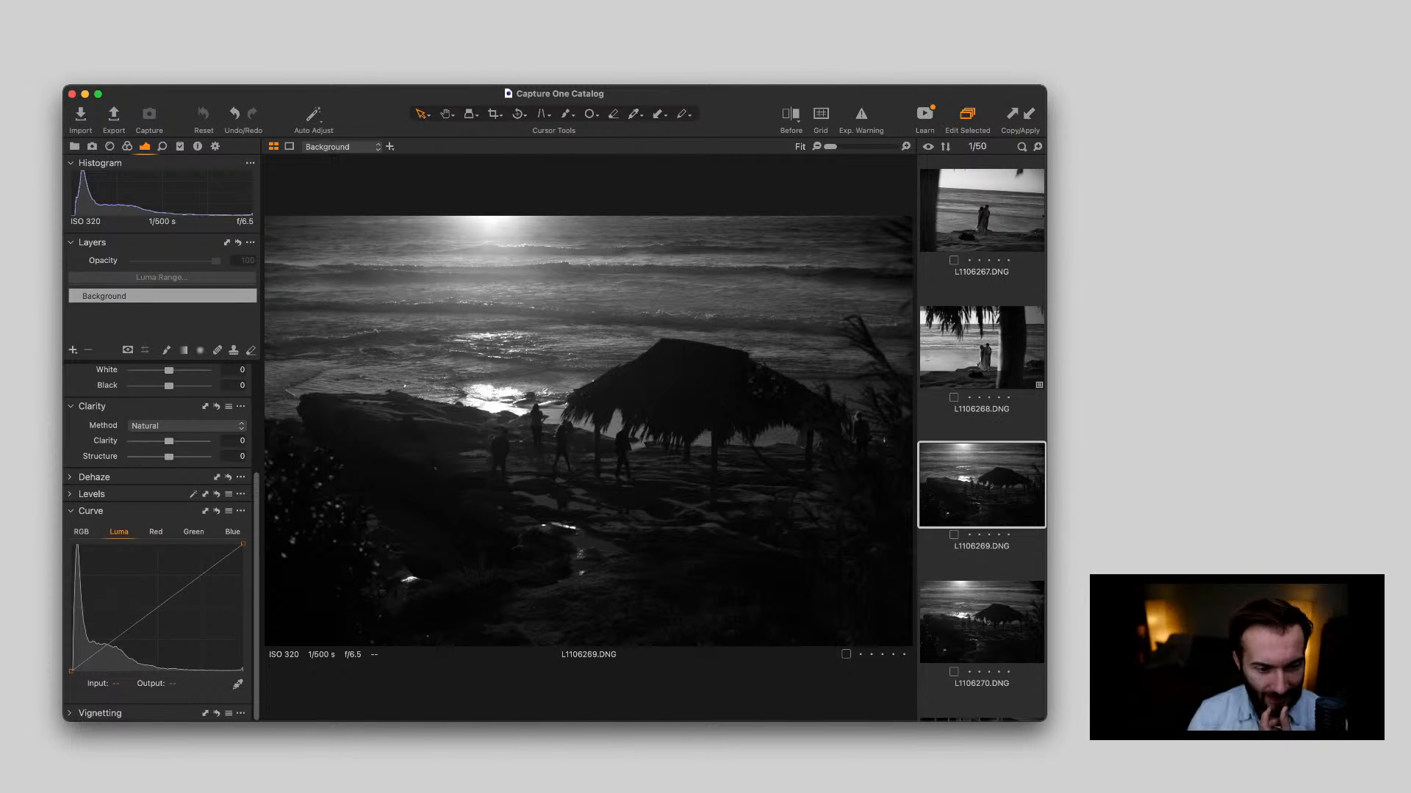
scroll(158, 544, up, 4)
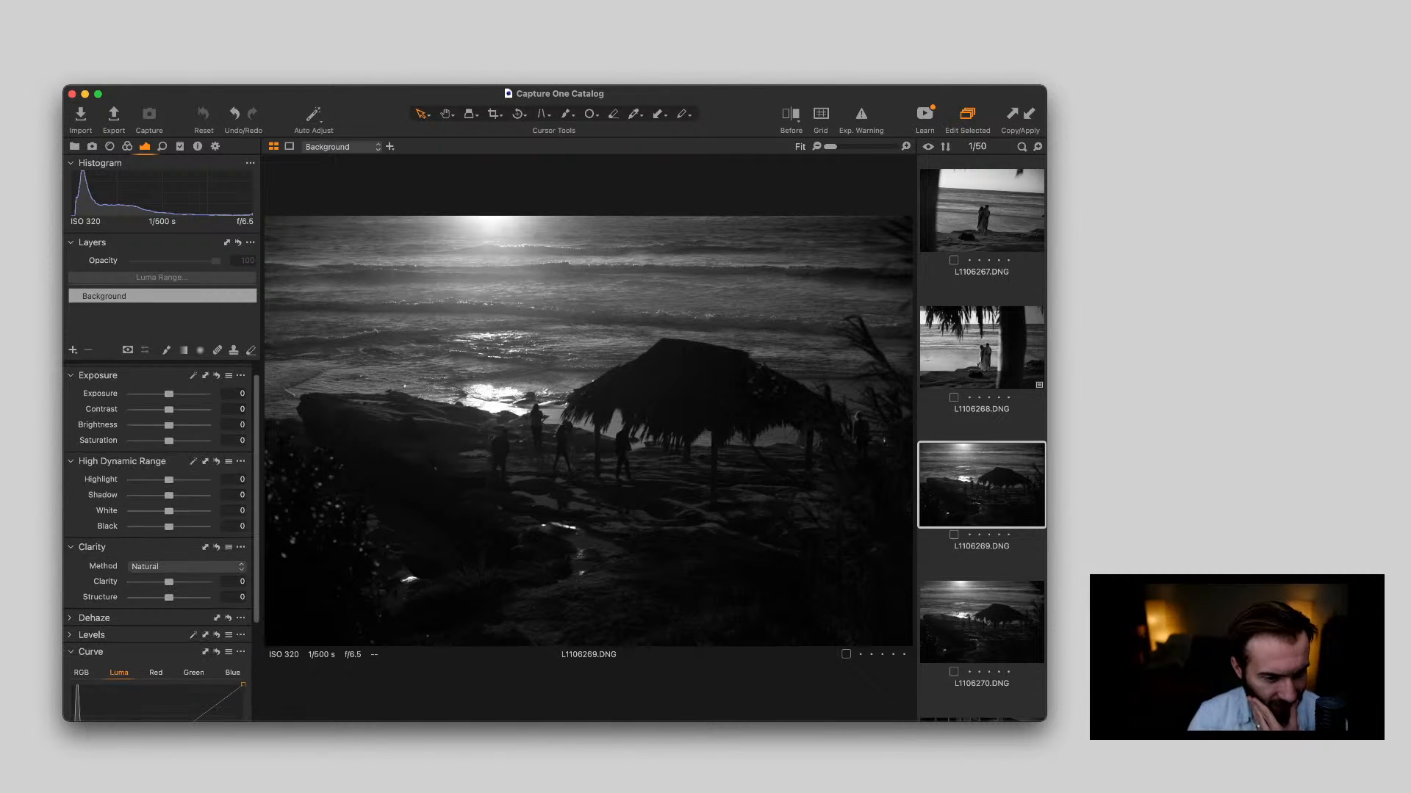
drag(169, 394, 176, 395)
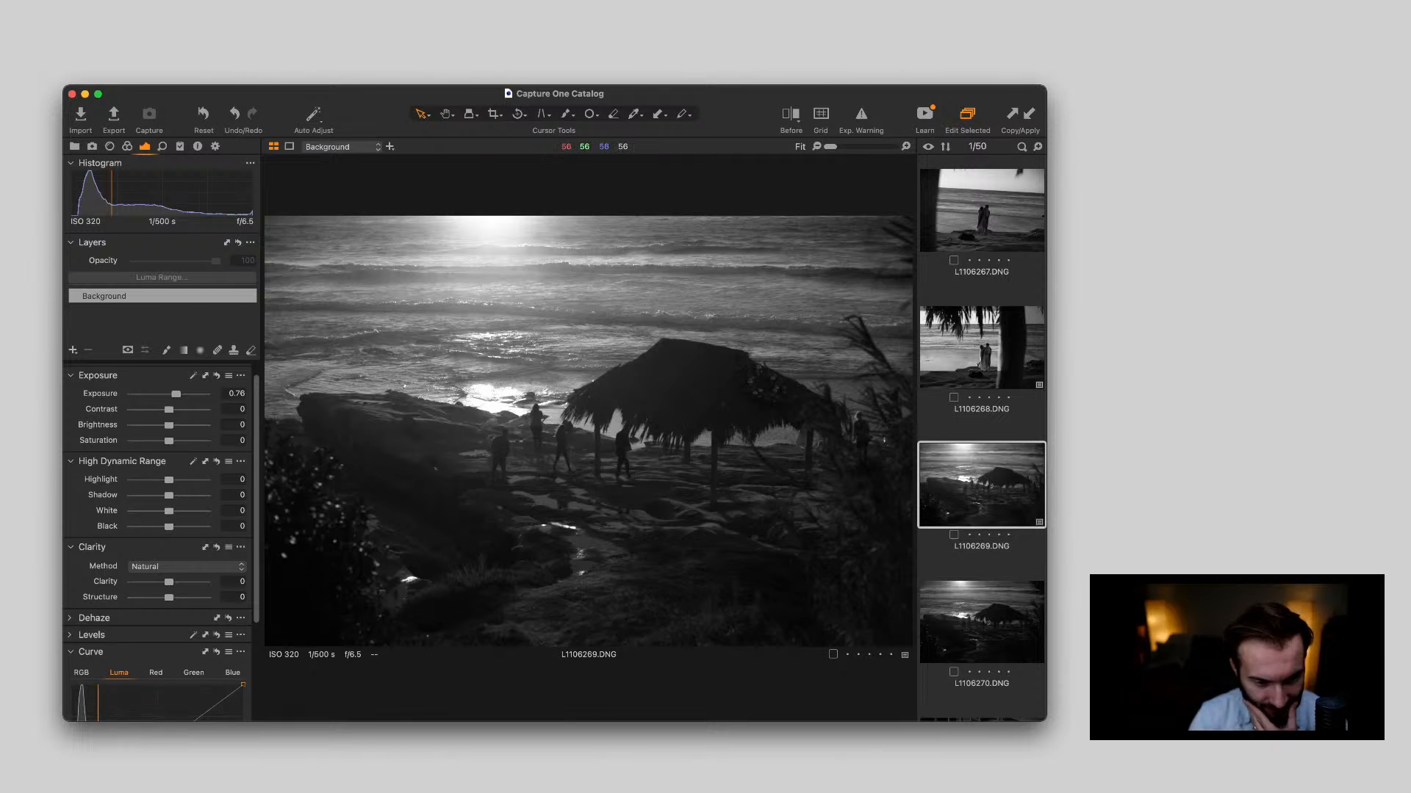
scroll(504, 426, up, 5)
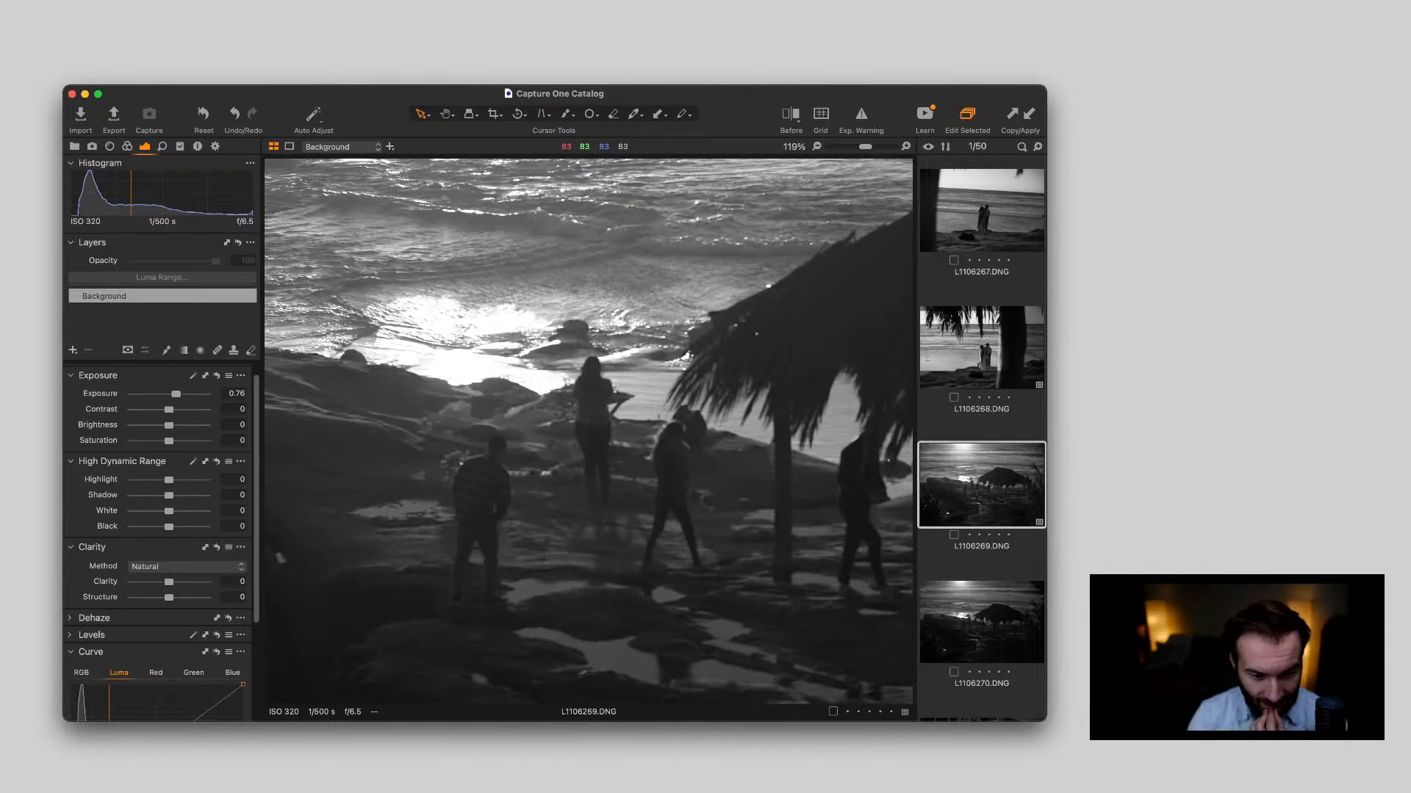
Try L1106269.DNG's Shadow at 57, inspect the thatched hut up close, and settle on a Shadow value of 15
scroll(502, 428, down, 5)
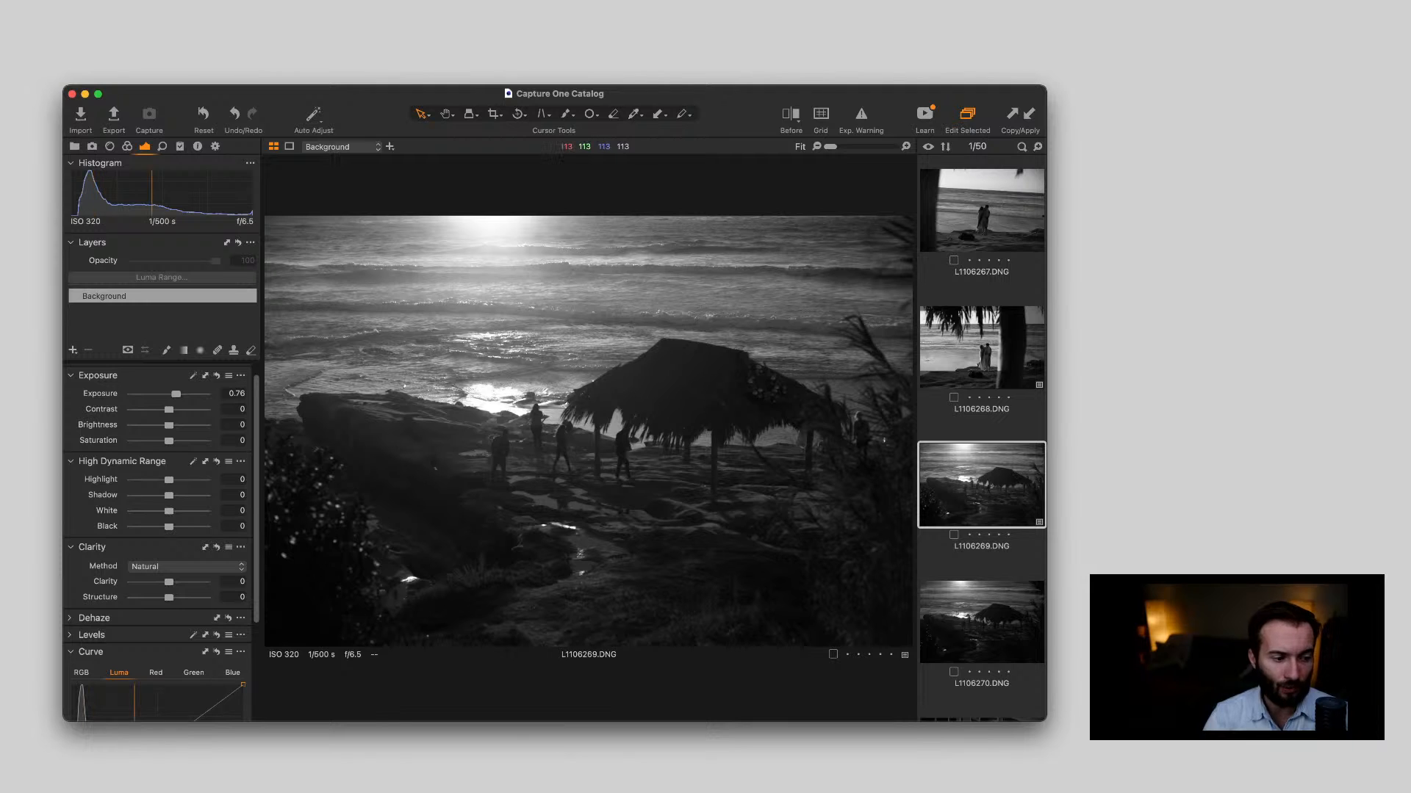
drag(169, 495, 190, 495)
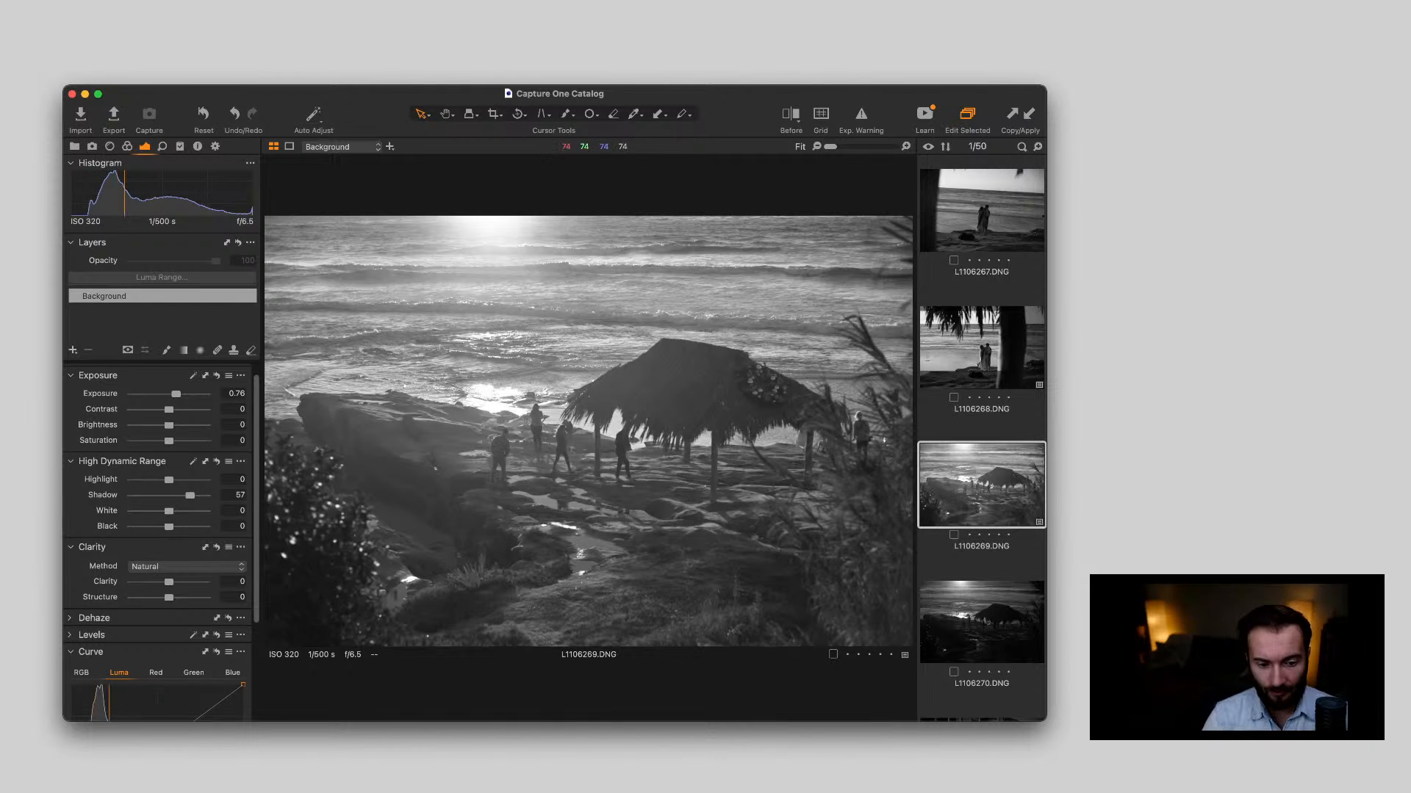
scroll(704, 383, up, 3)
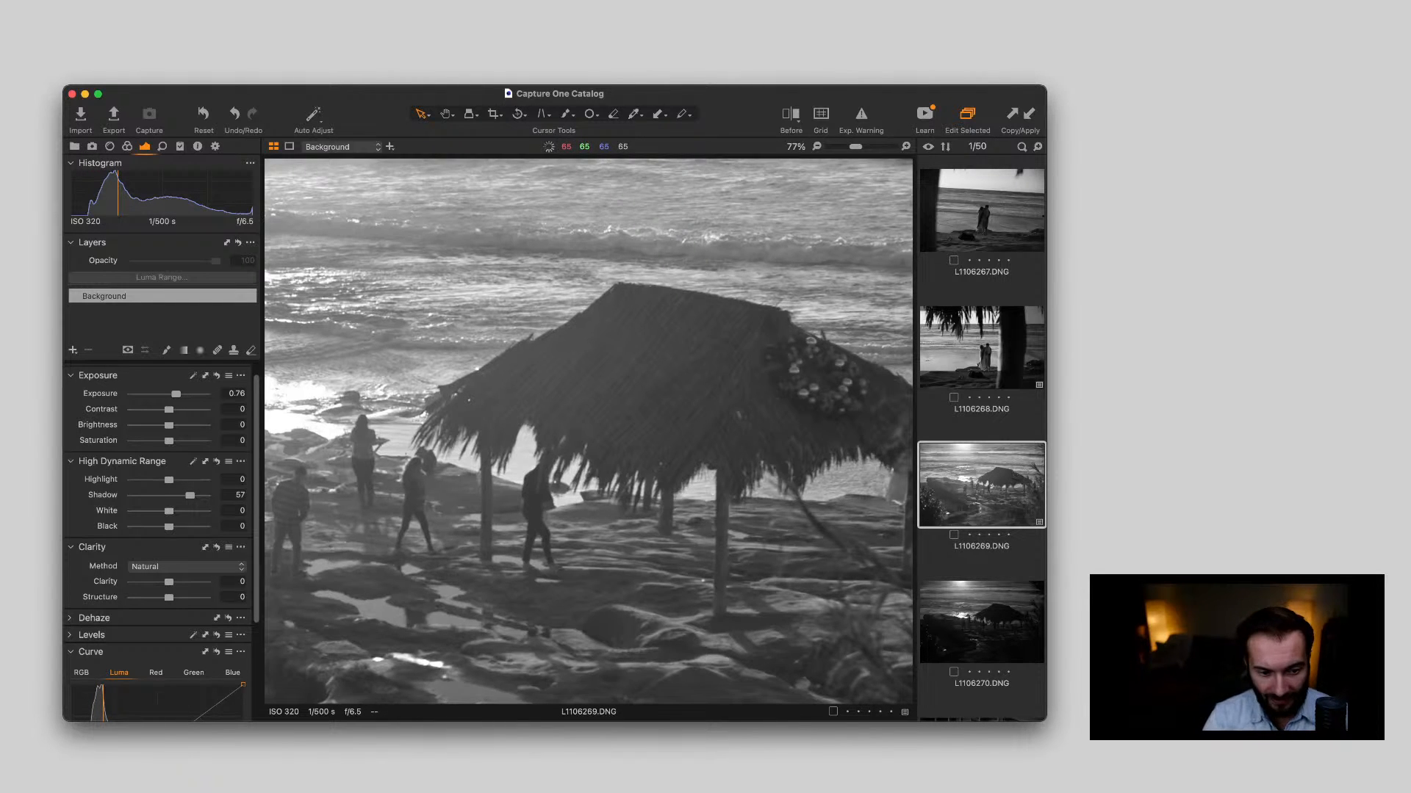
scroll(705, 383, up, 3)
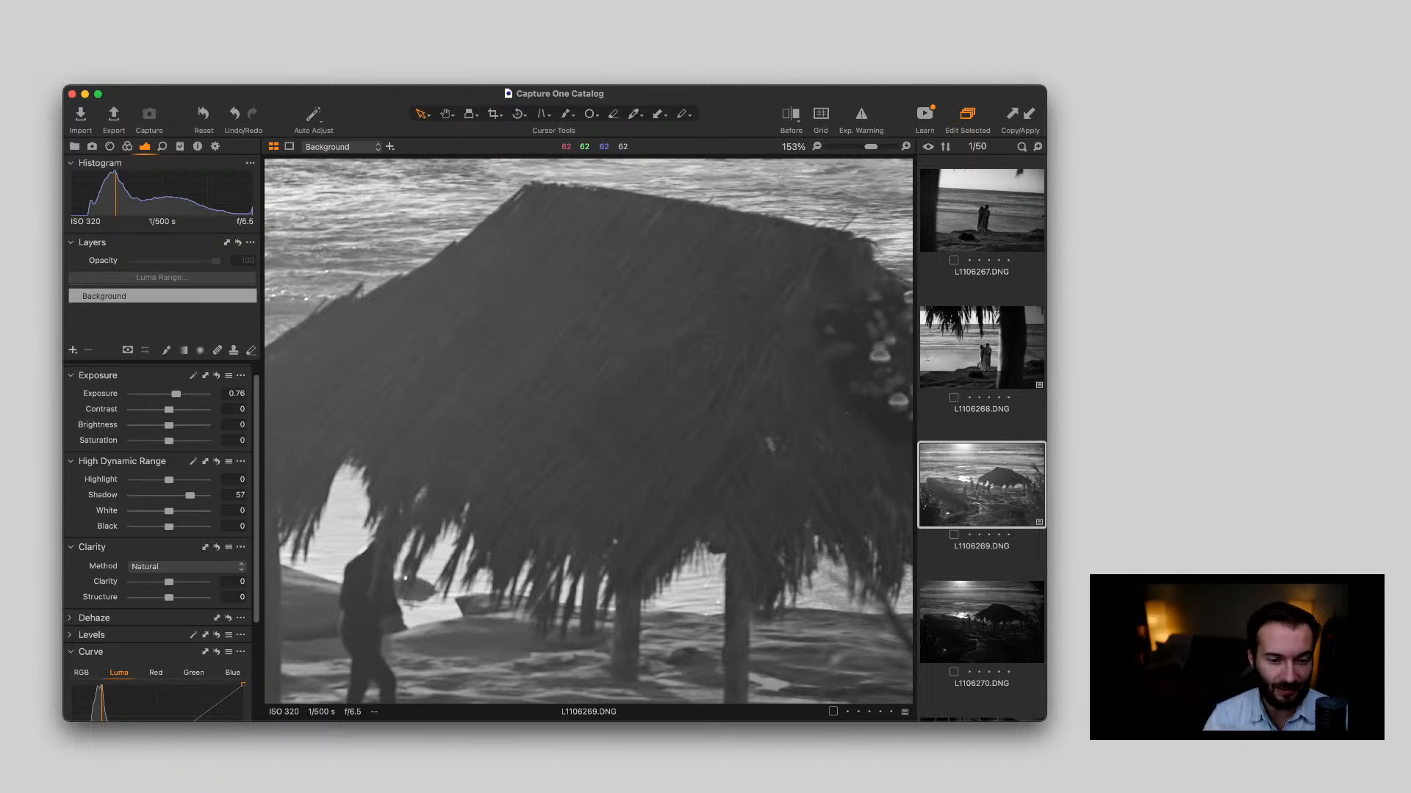
key(super+0)
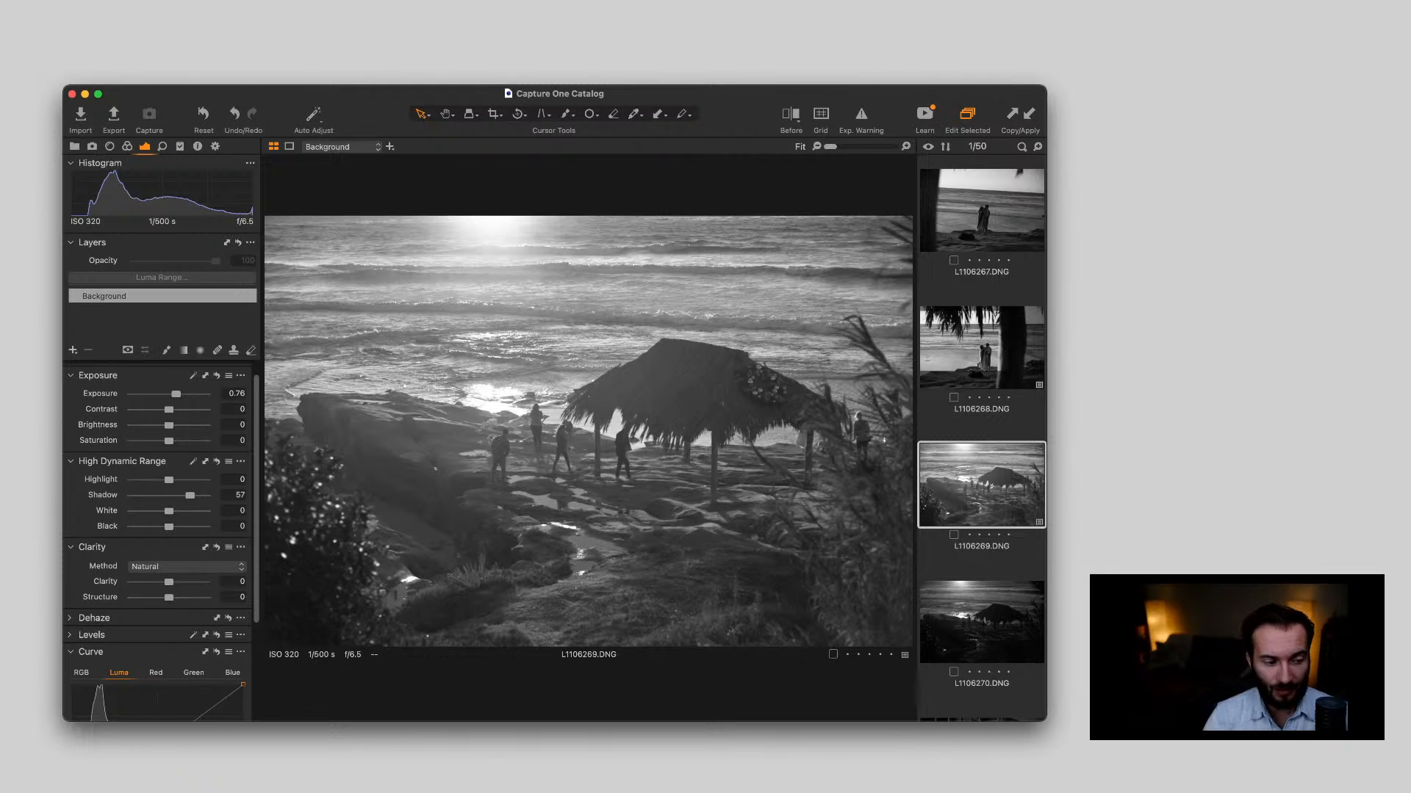
drag(190, 496, 174, 496)
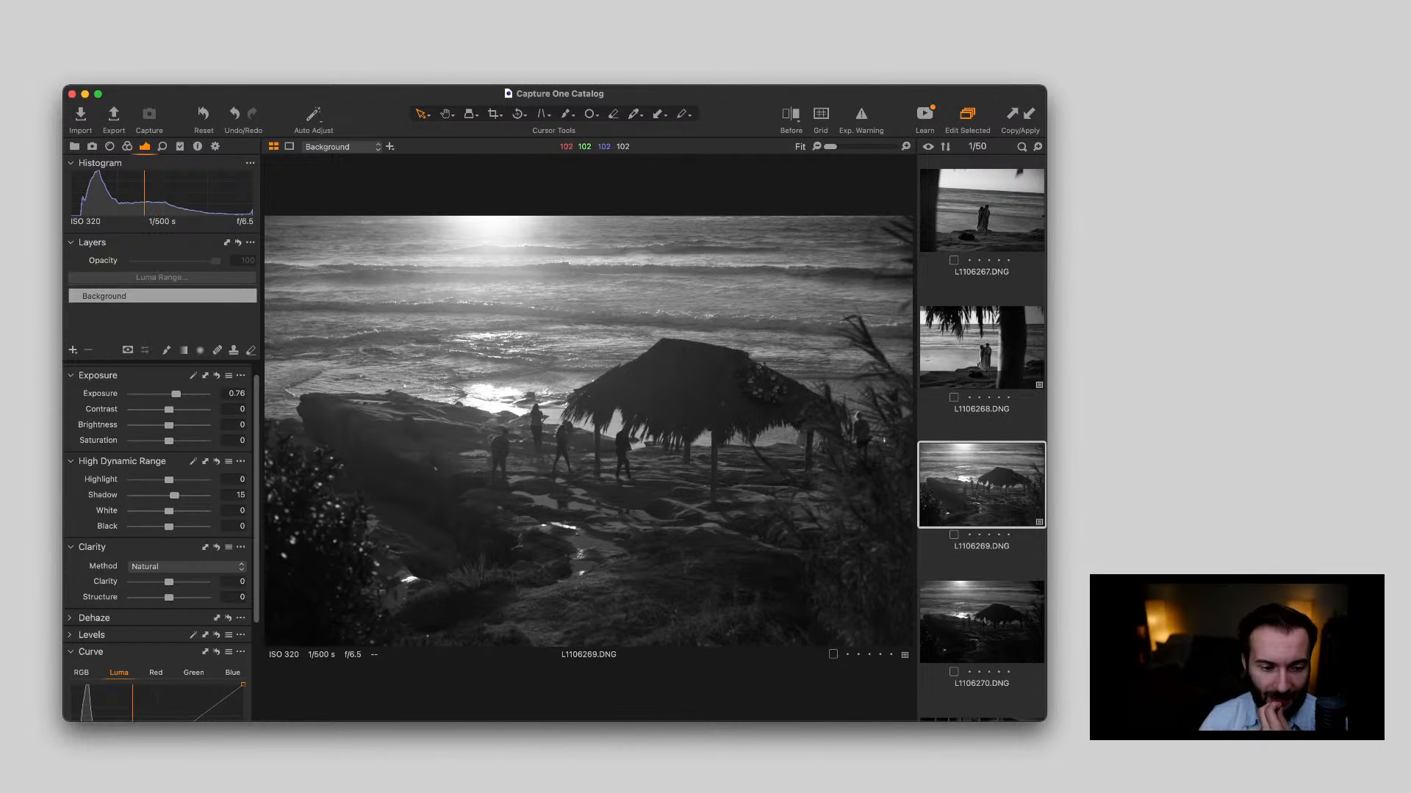
Move past L1106270.DNG to the street photo L1106271.DNG and set its Exposure to 2.56
key(Down)
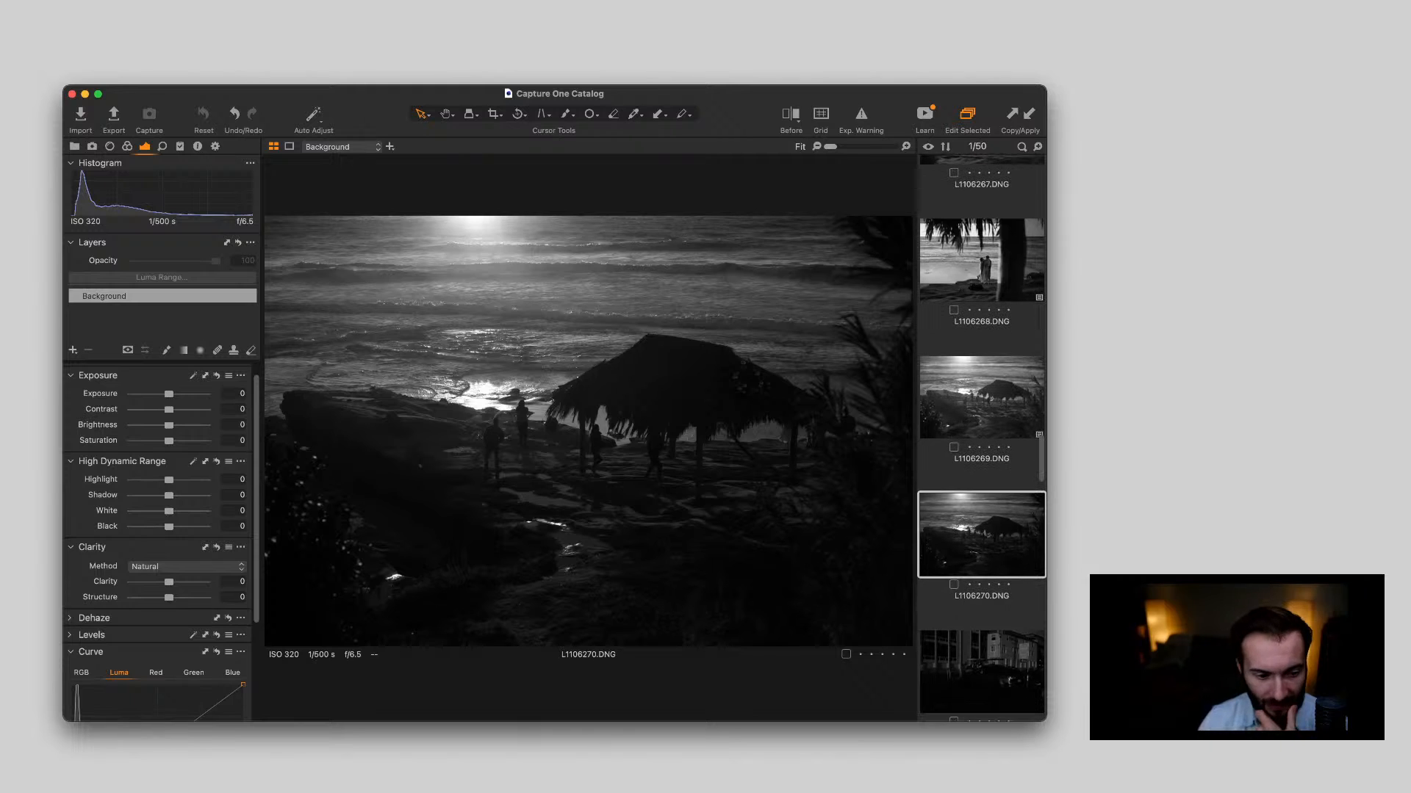
key(Down)
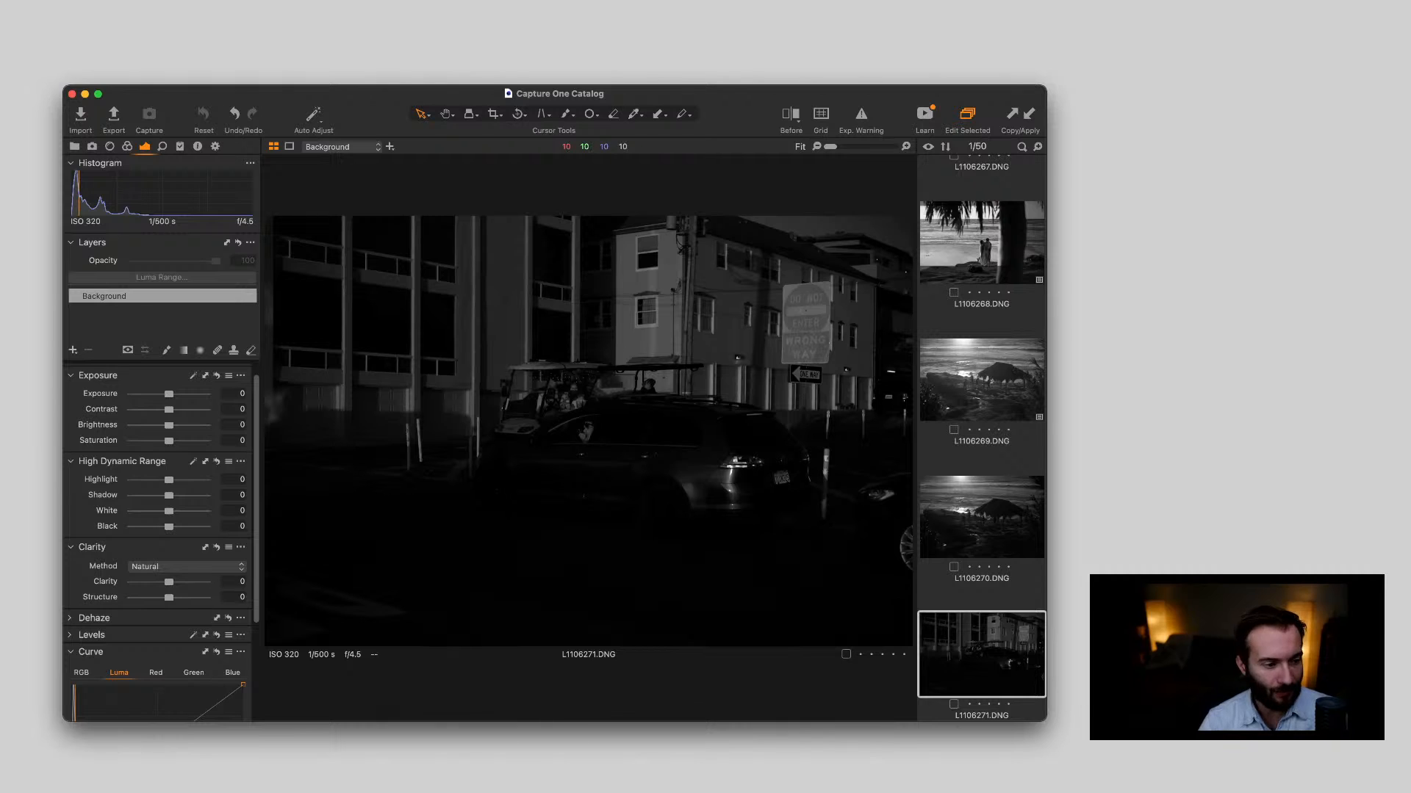
drag(169, 395, 193, 394)
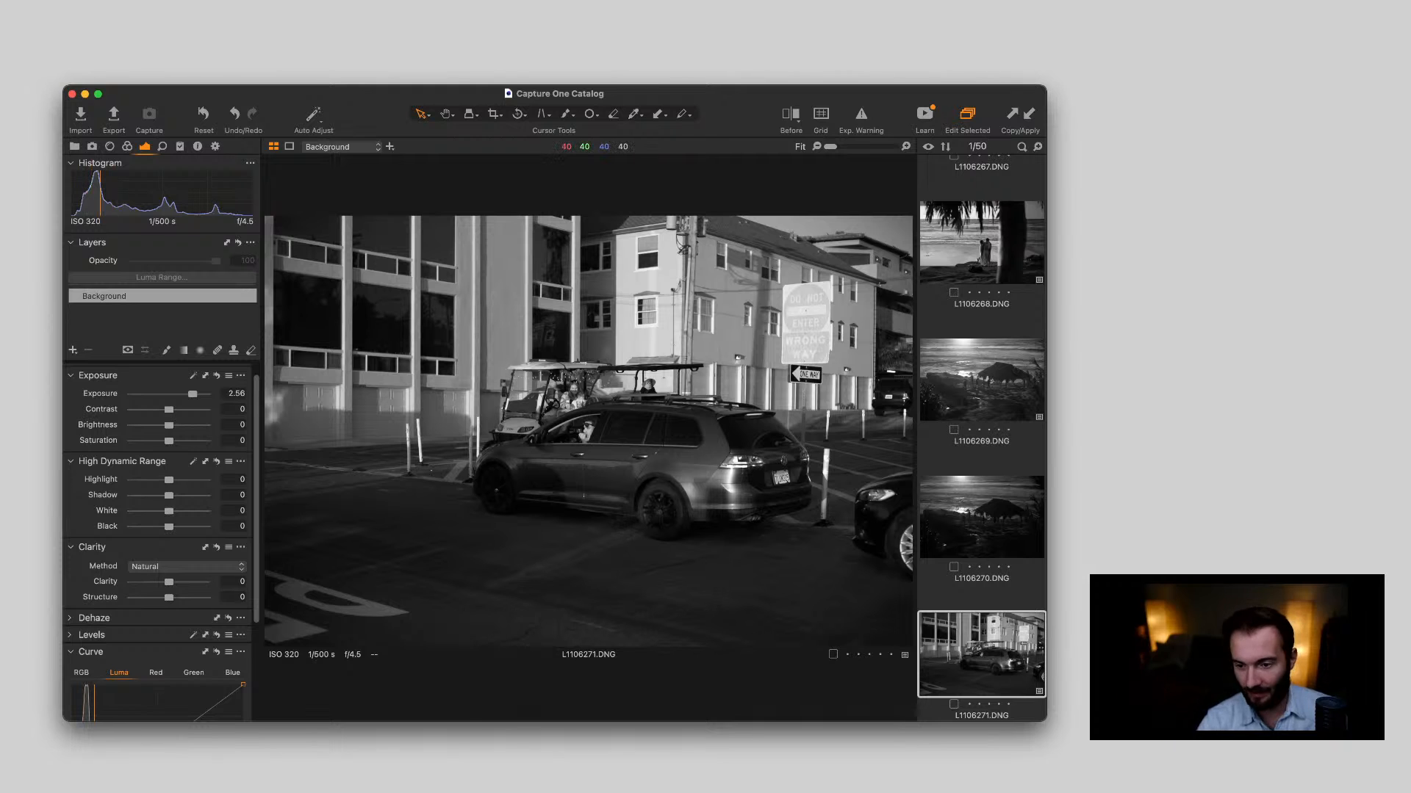
Examine the parked car's rear, the driver and the golf cart passengers in L1106271.DNG up close
double_click(772, 474)
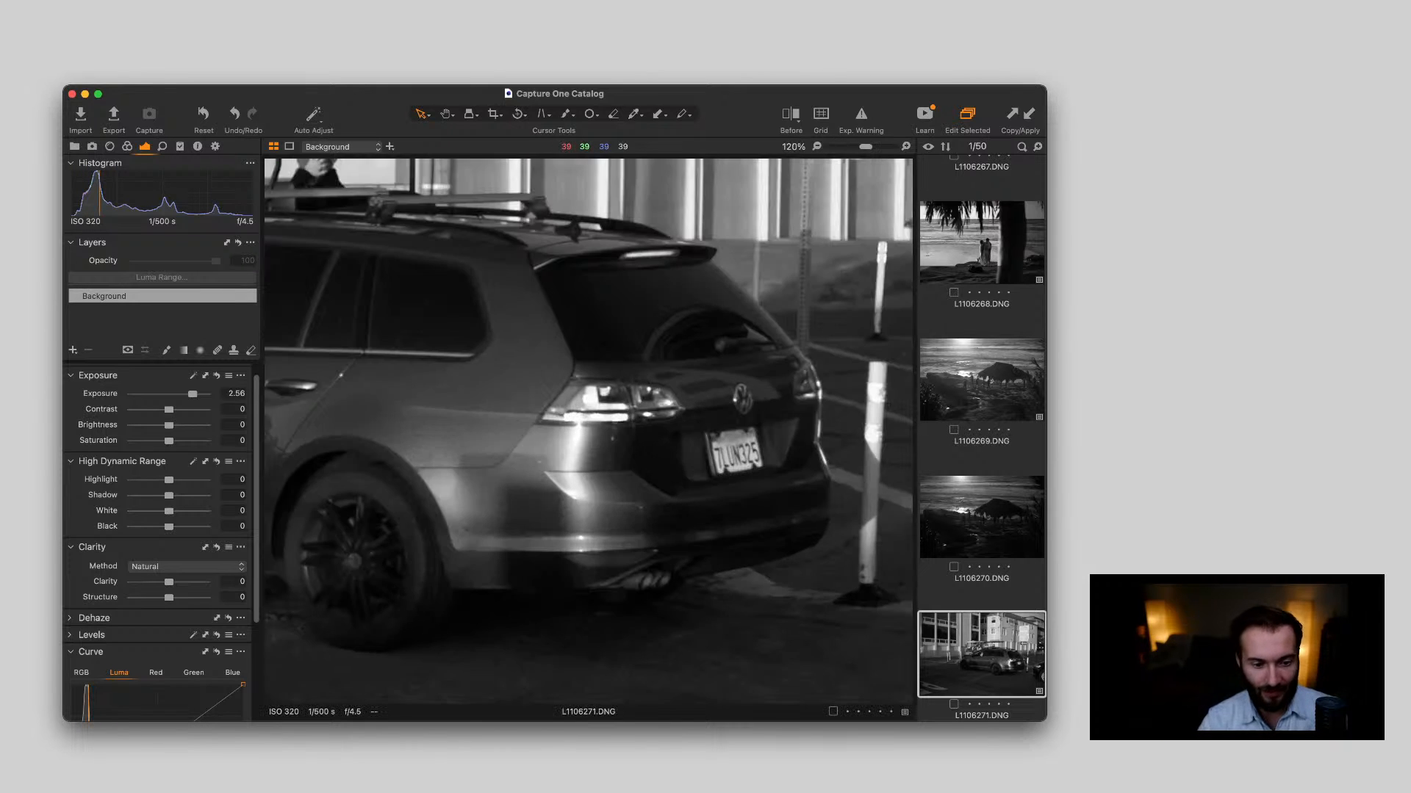
double_click(772, 475)
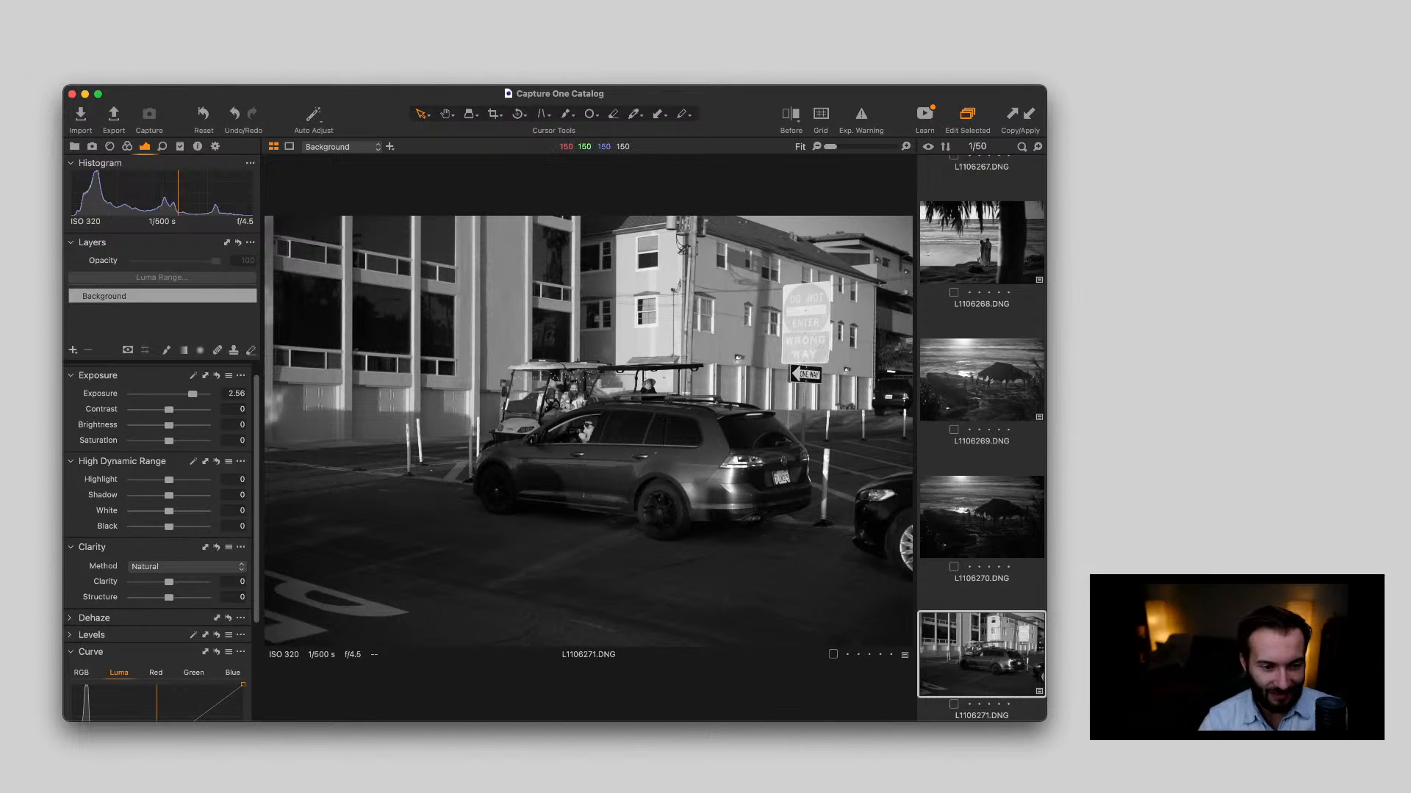
scroll(569, 413, up, 6)
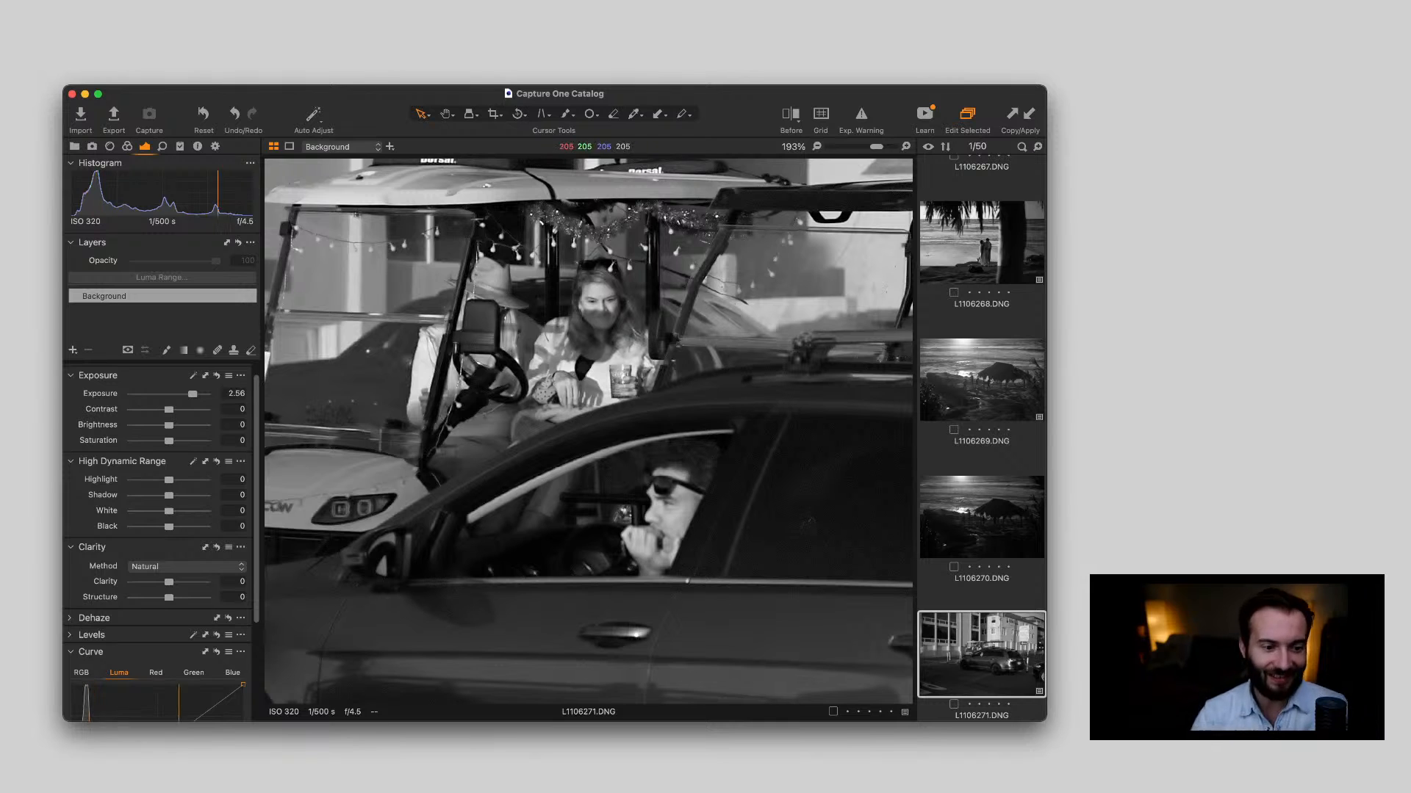
scroll(639, 349, down, 3)
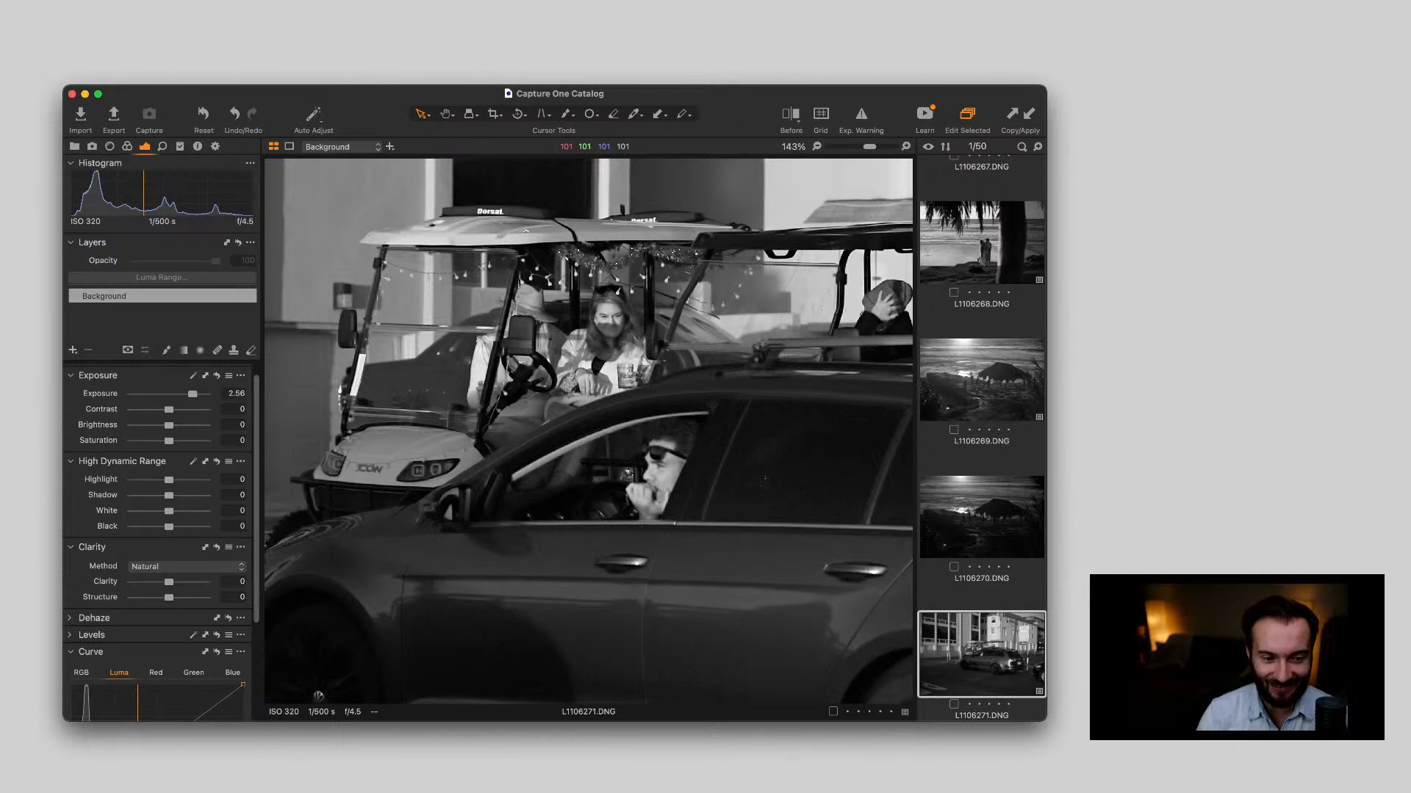
scroll(588, 411, down, 4)
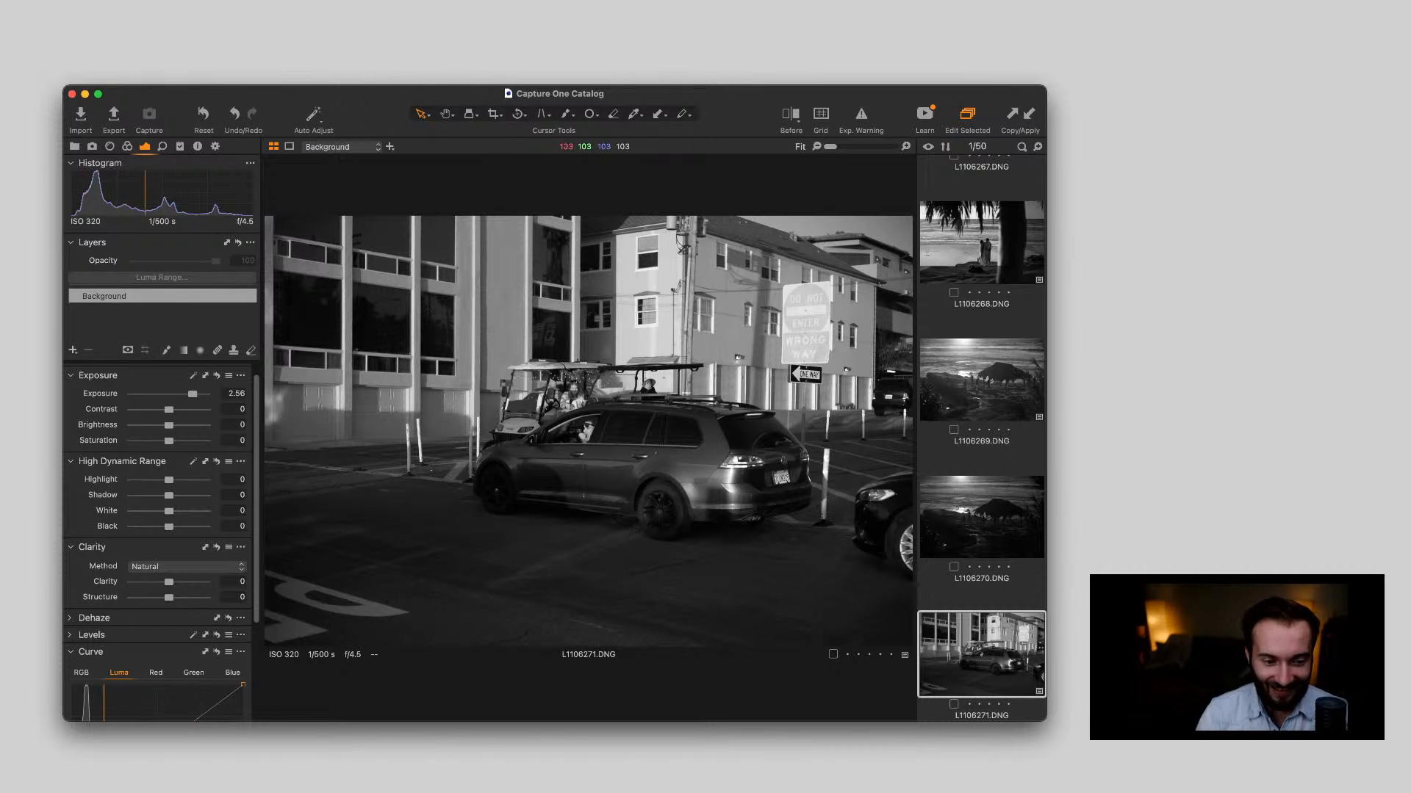
scroll(544, 422, up, 3)
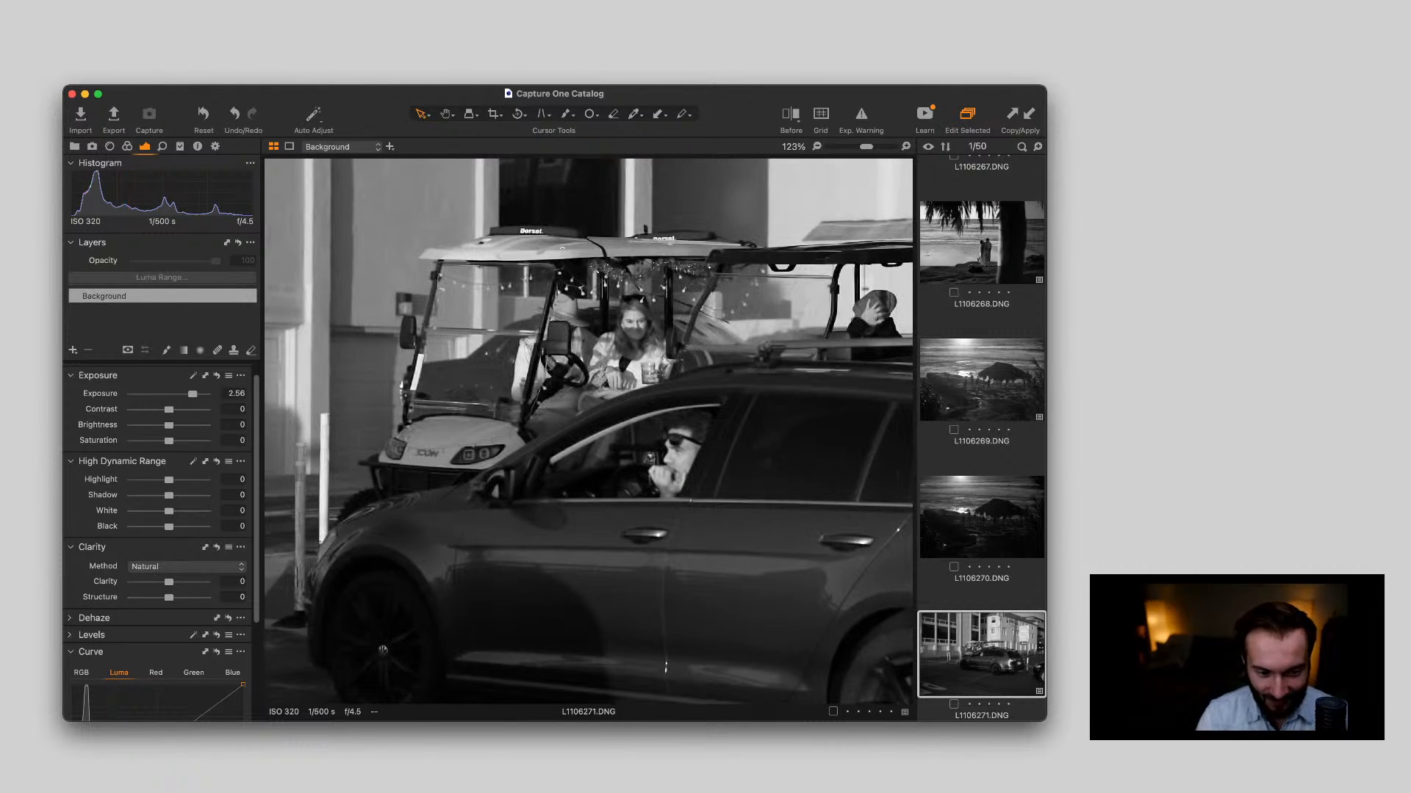
scroll(588, 432, down, 3)
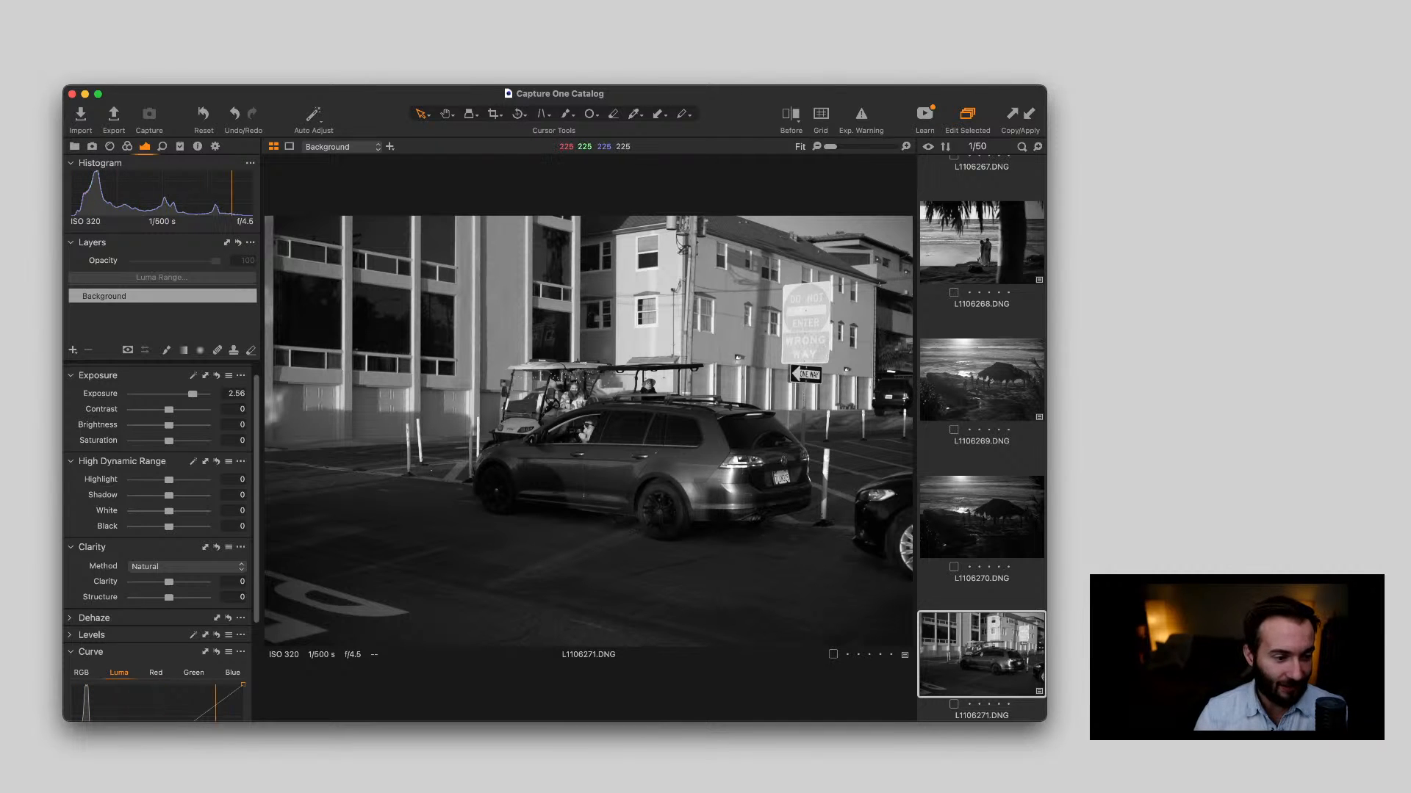
Set L1106271.DNG's Exposure to 1.19 and recheck the driver and golf cart passengers up close
drag(193, 395, 162, 394)
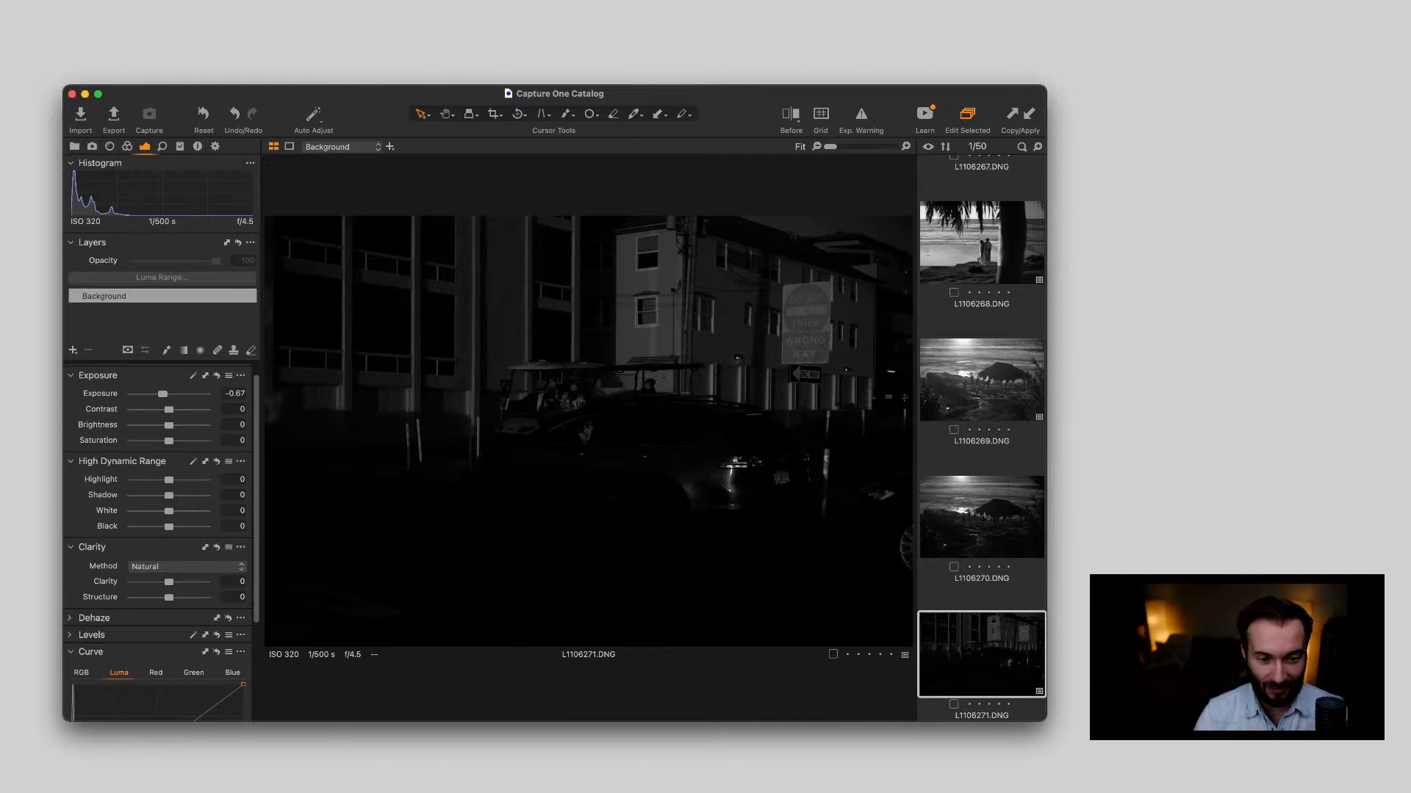
drag(162, 395, 180, 395)
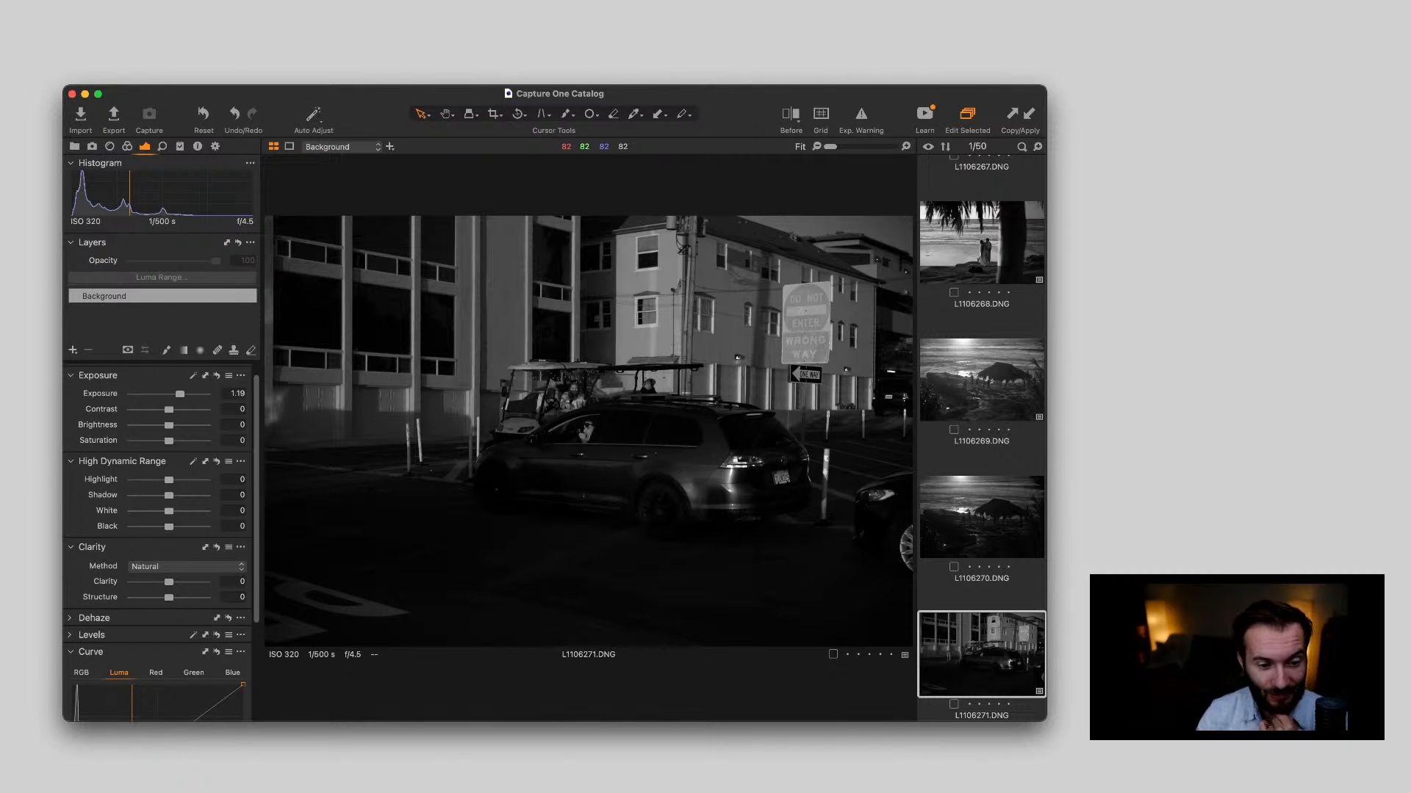
scroll(622, 422, up, 5)
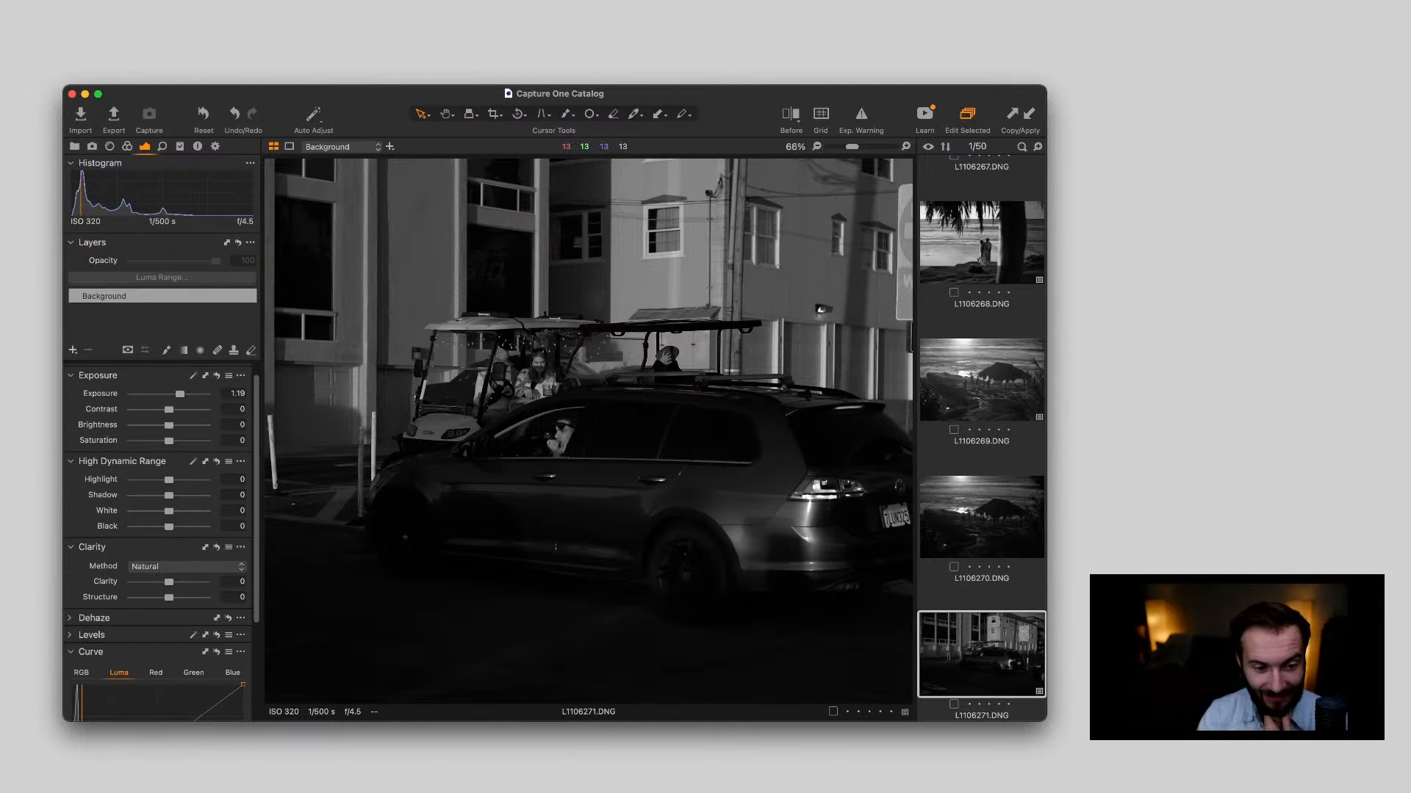
scroll(622, 422, down, 5)
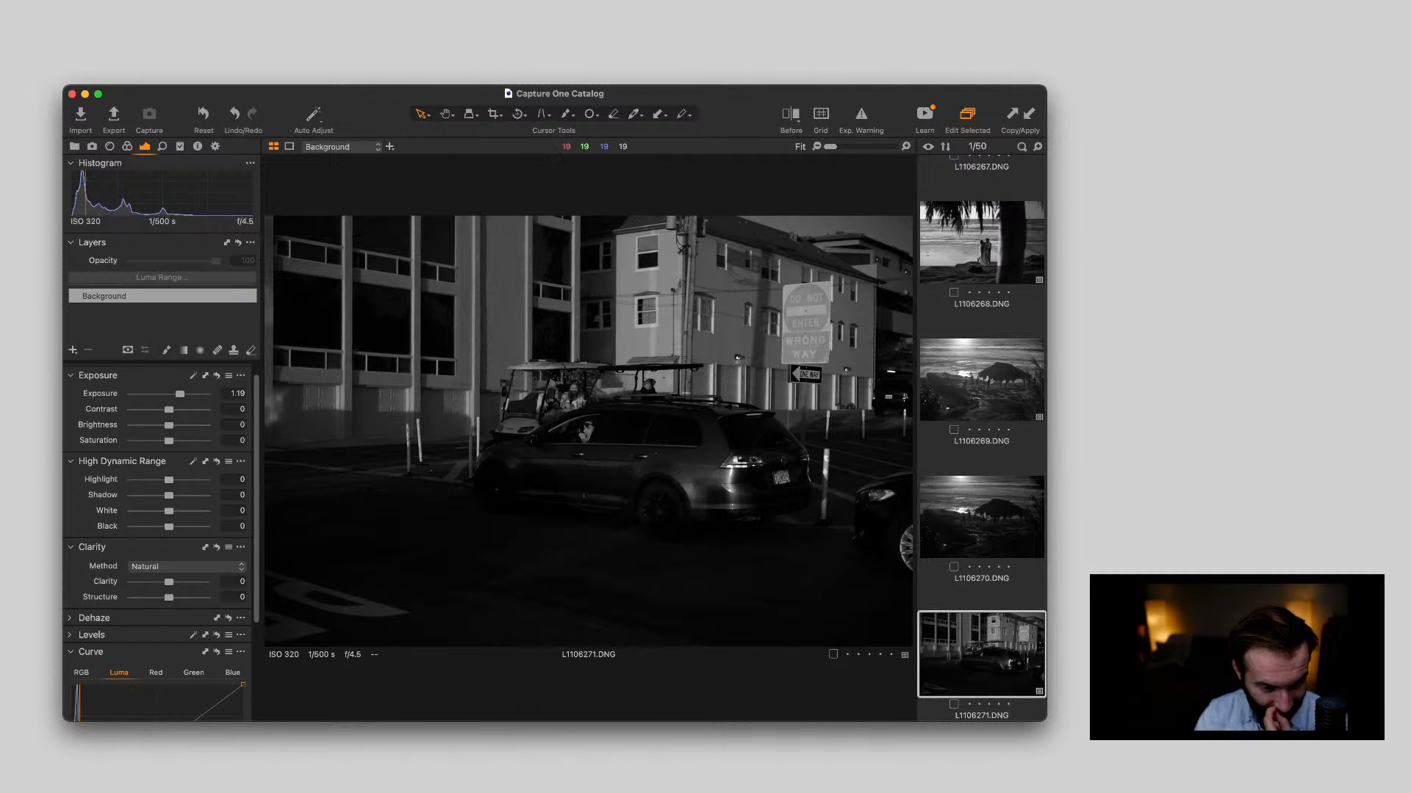
scroll(632, 403, up, 5)
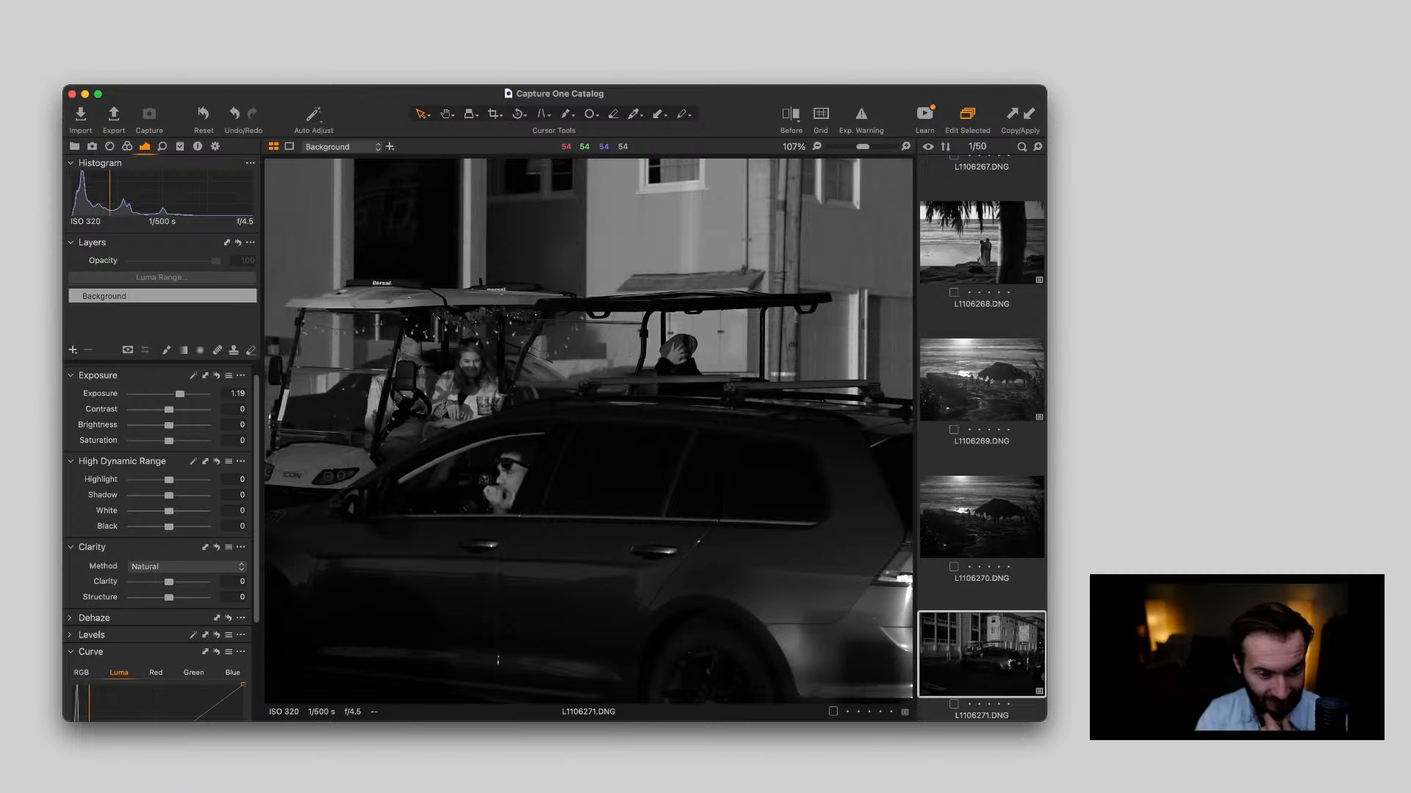
scroll(610, 400, down, 5)
scroll(588, 397, up, 4)
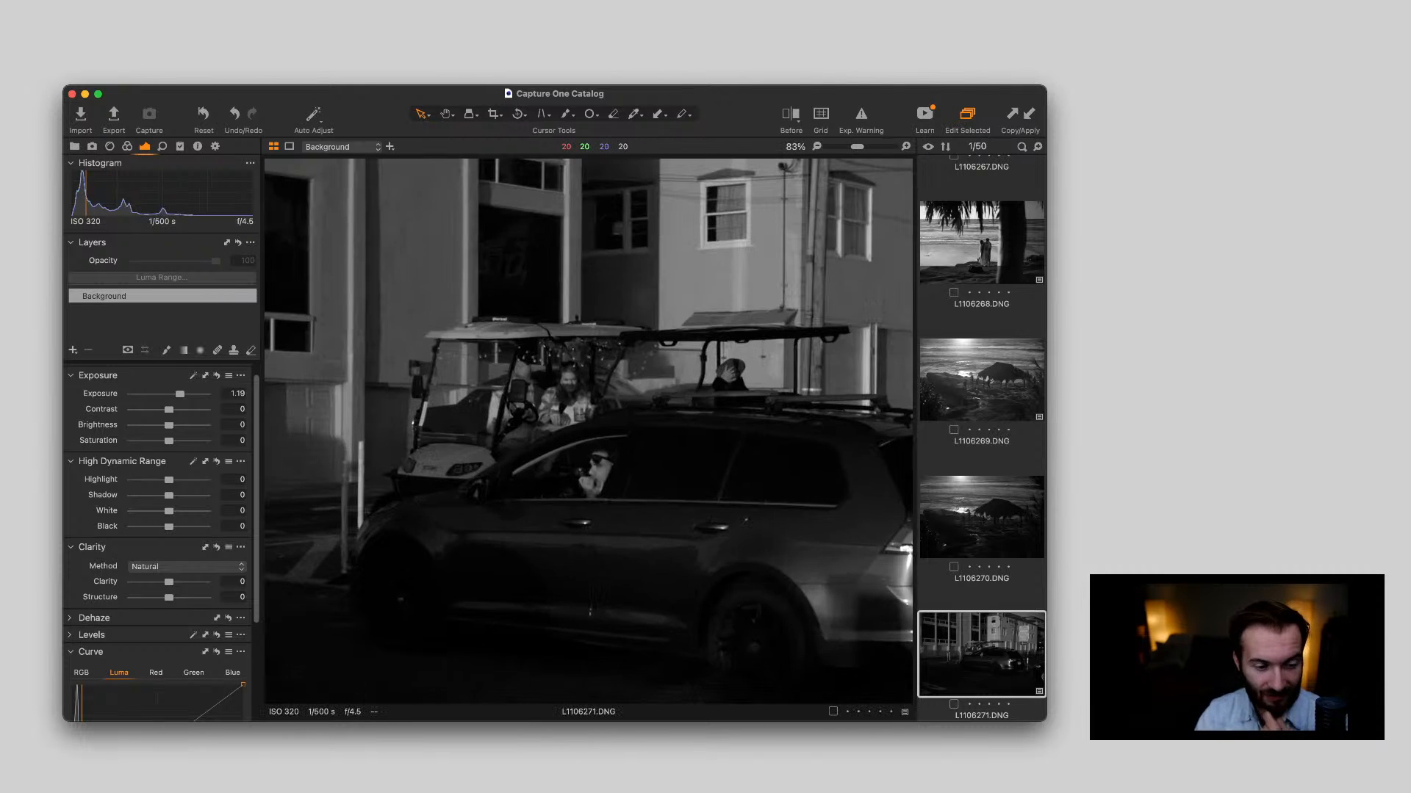
scroll(561, 382, up, 4)
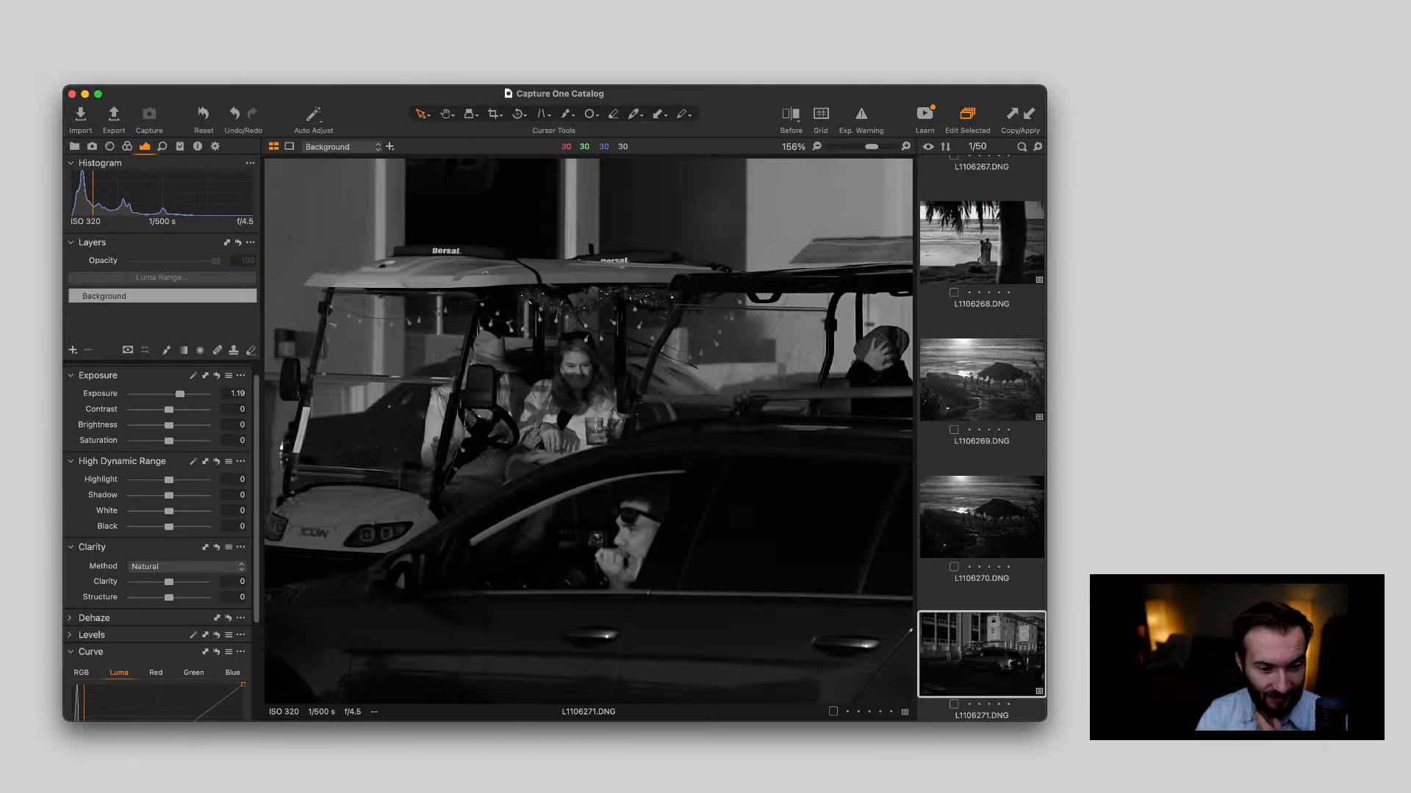
scroll(571, 397, down, 6)
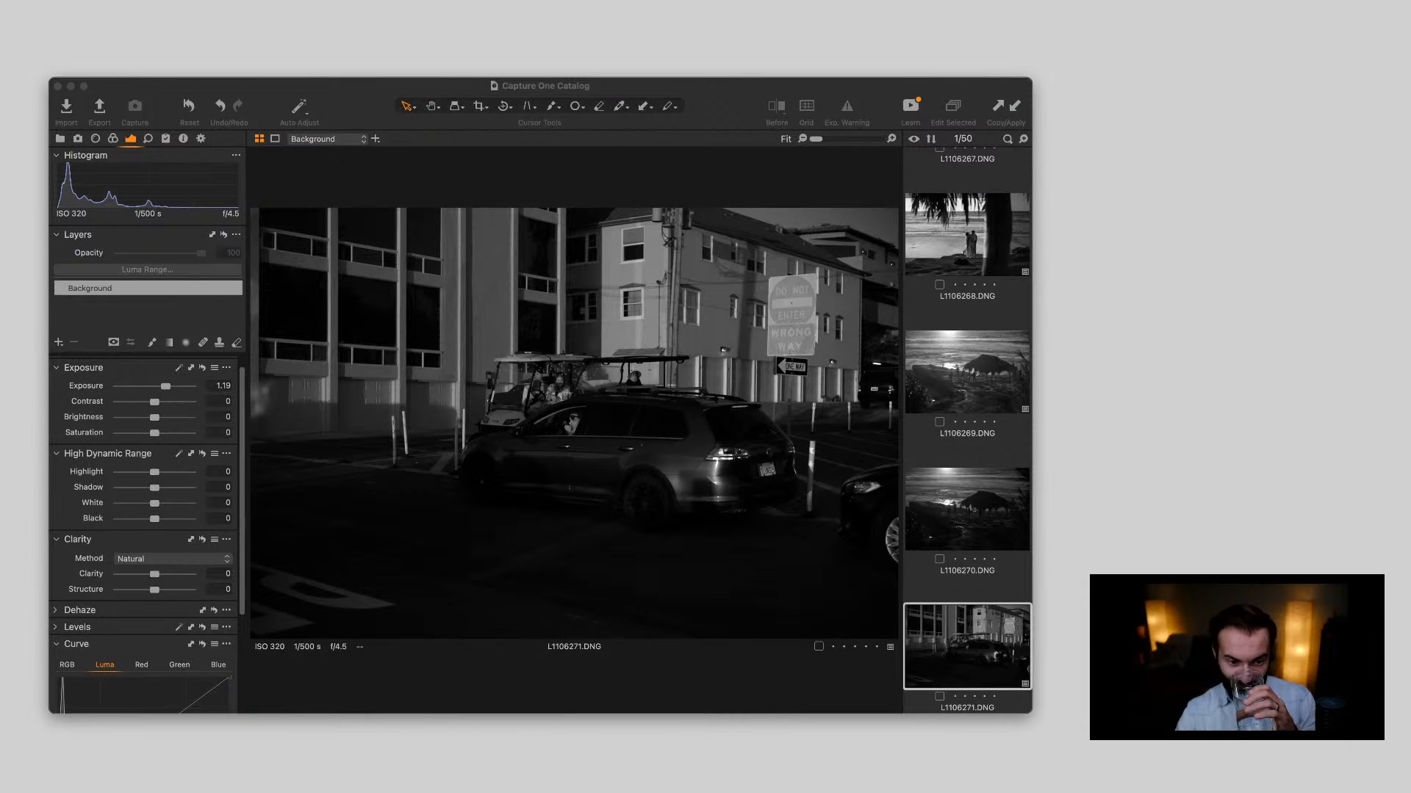
Open L1106272.DNG, check the walking man up close with Exposure at 2.11, and delete the photo
scroll(967, 441, down, 5)
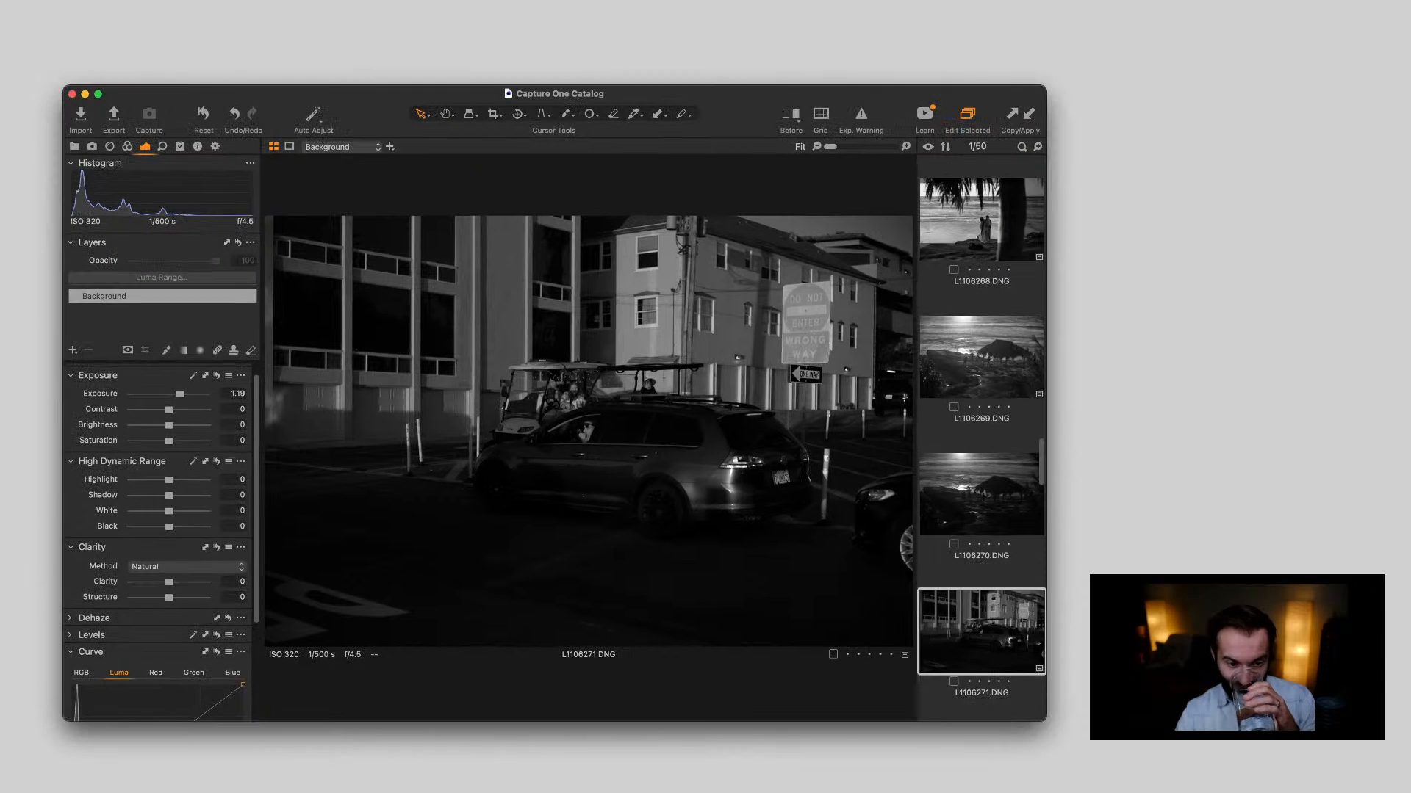
click(981, 575)
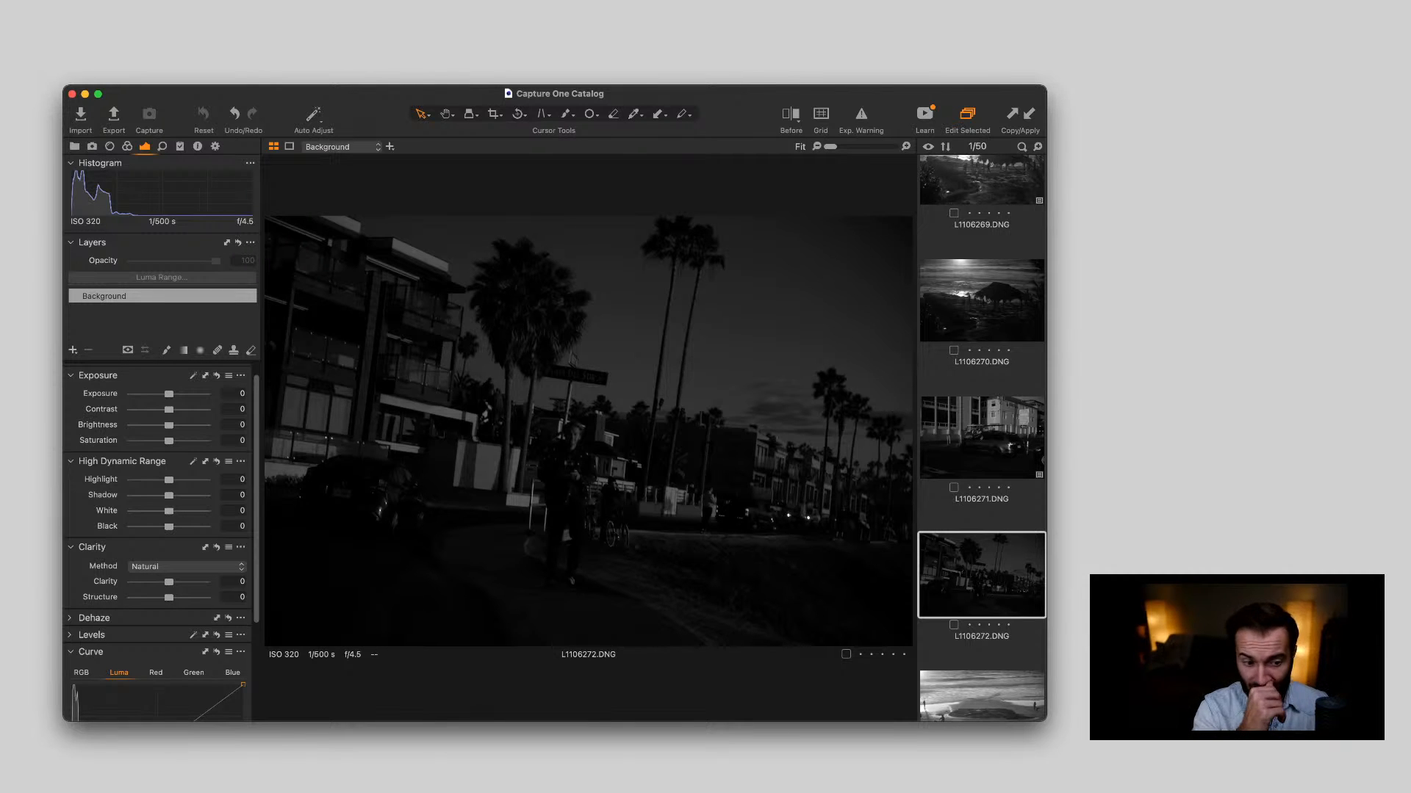
drag(169, 395, 188, 395)
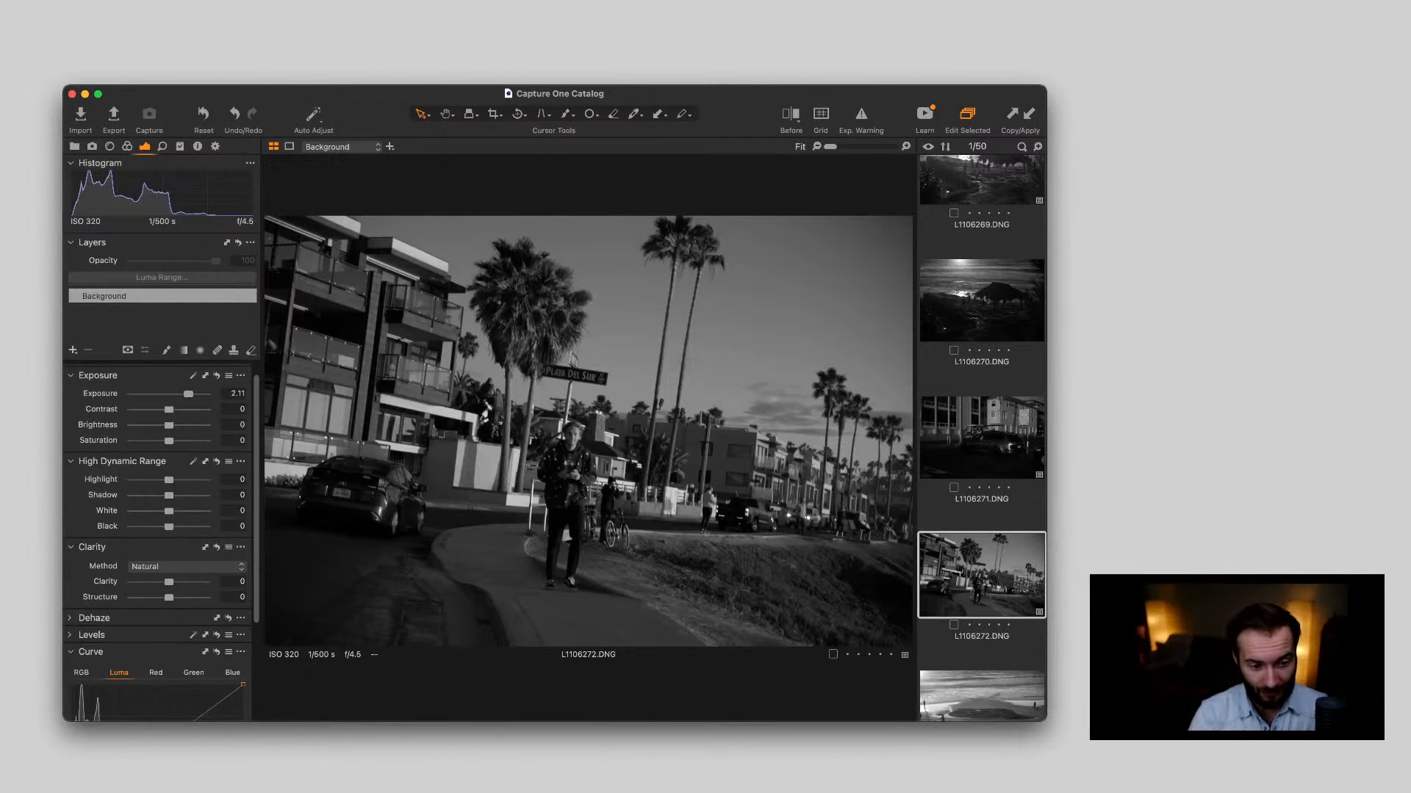
scroll(557, 456, up, 5)
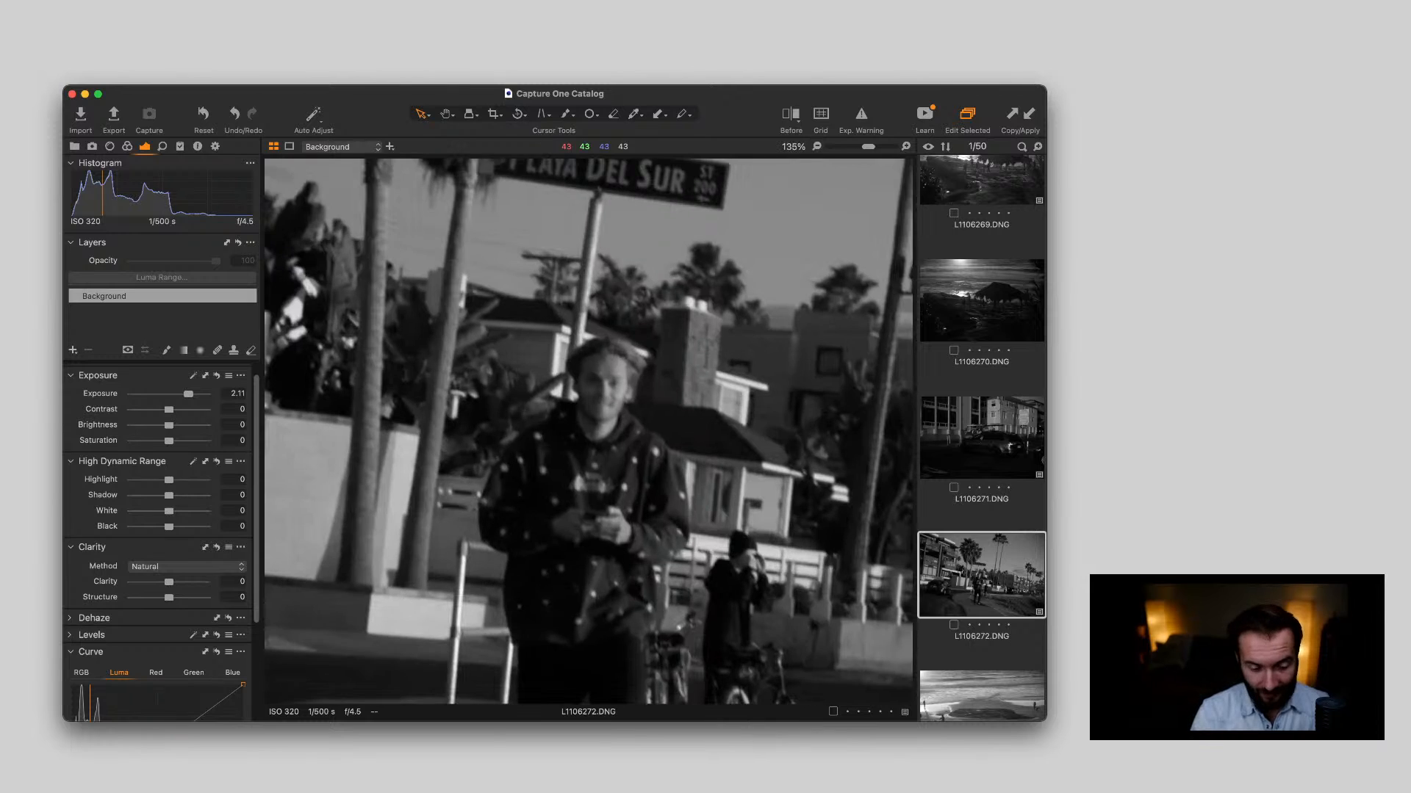
key(Delete)
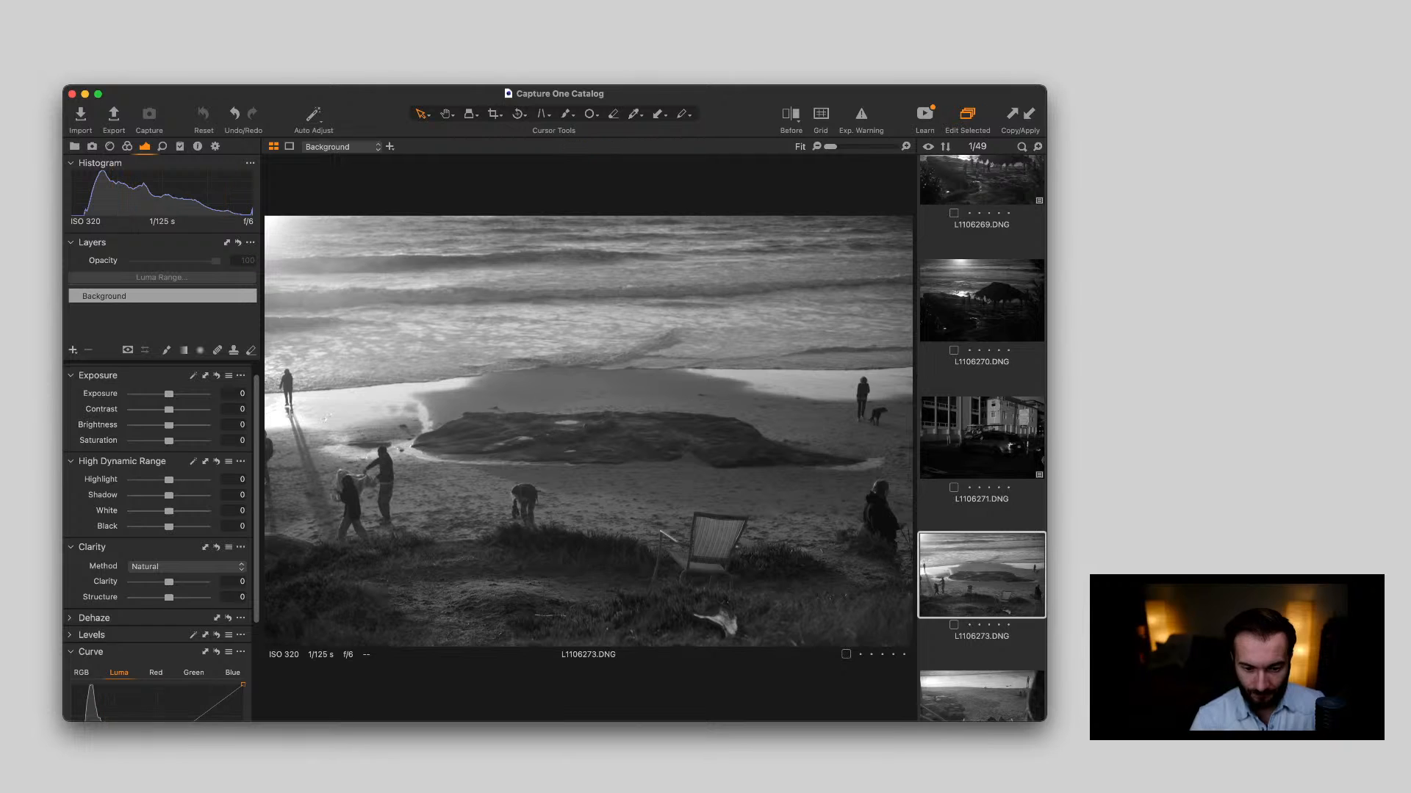
Review the beach stairs photo L1106274.DNG and the portraits of the woman in the leopard-print coat through L1106278.DNG
scroll(982, 441, down, 2)
scroll(982, 526, down, 5)
click(981, 526)
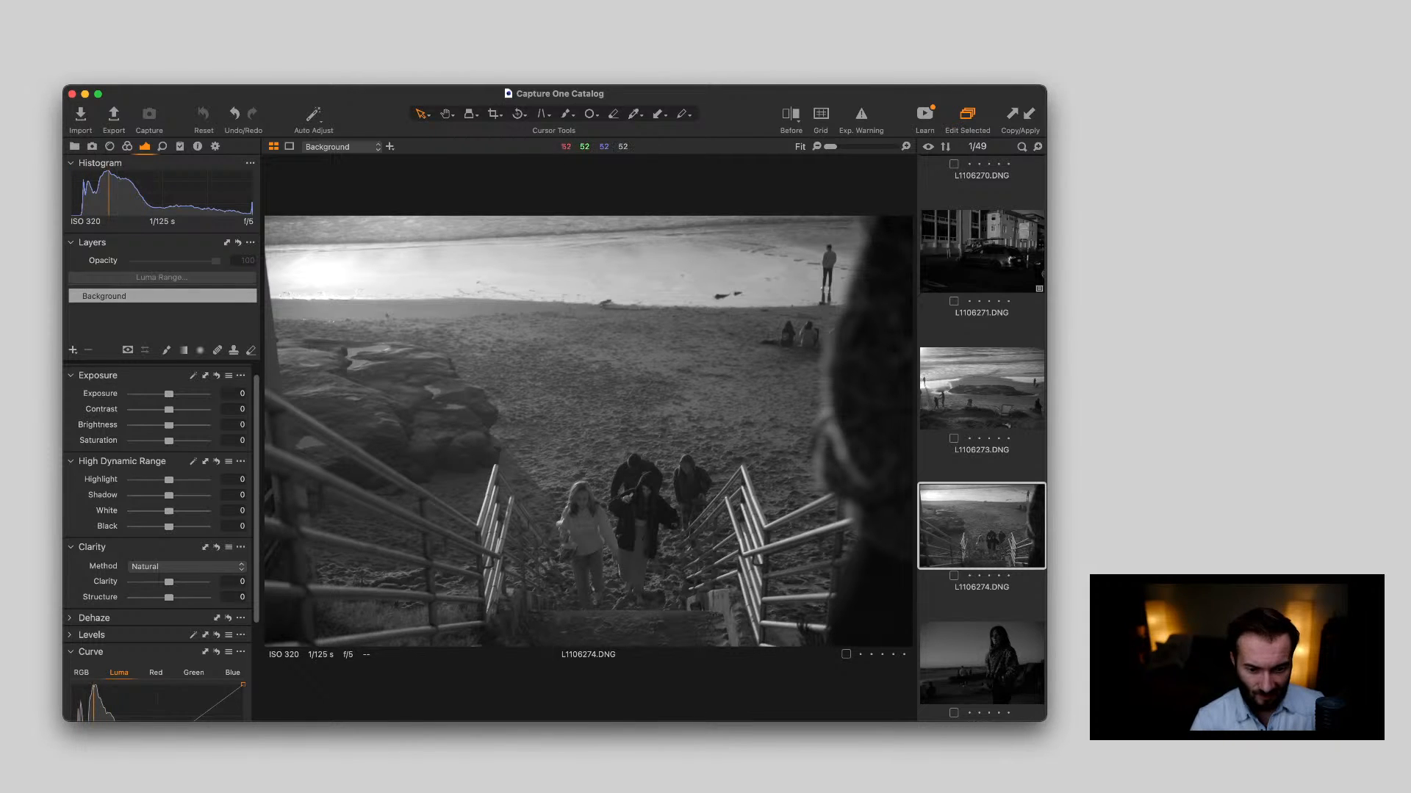
key(Right)
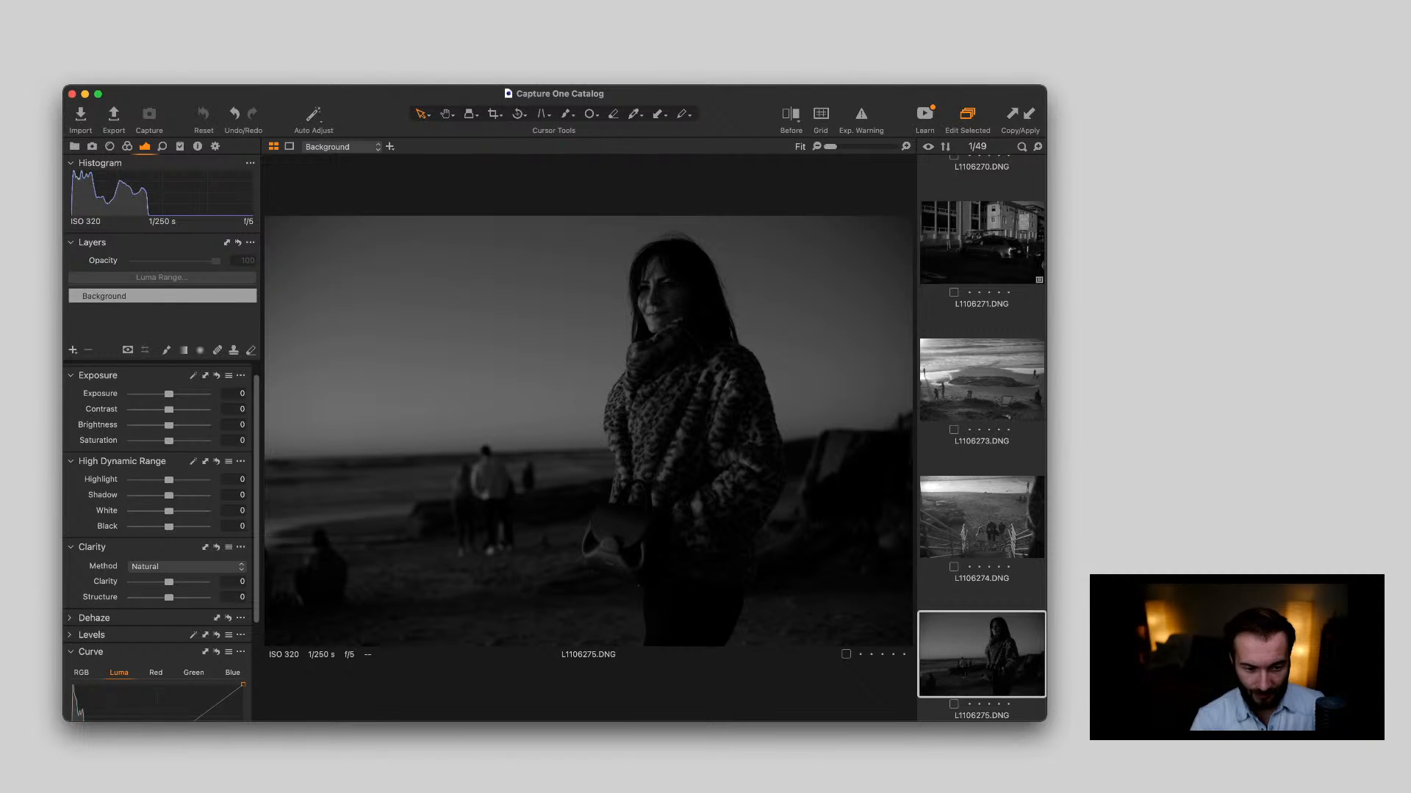
key(Right)
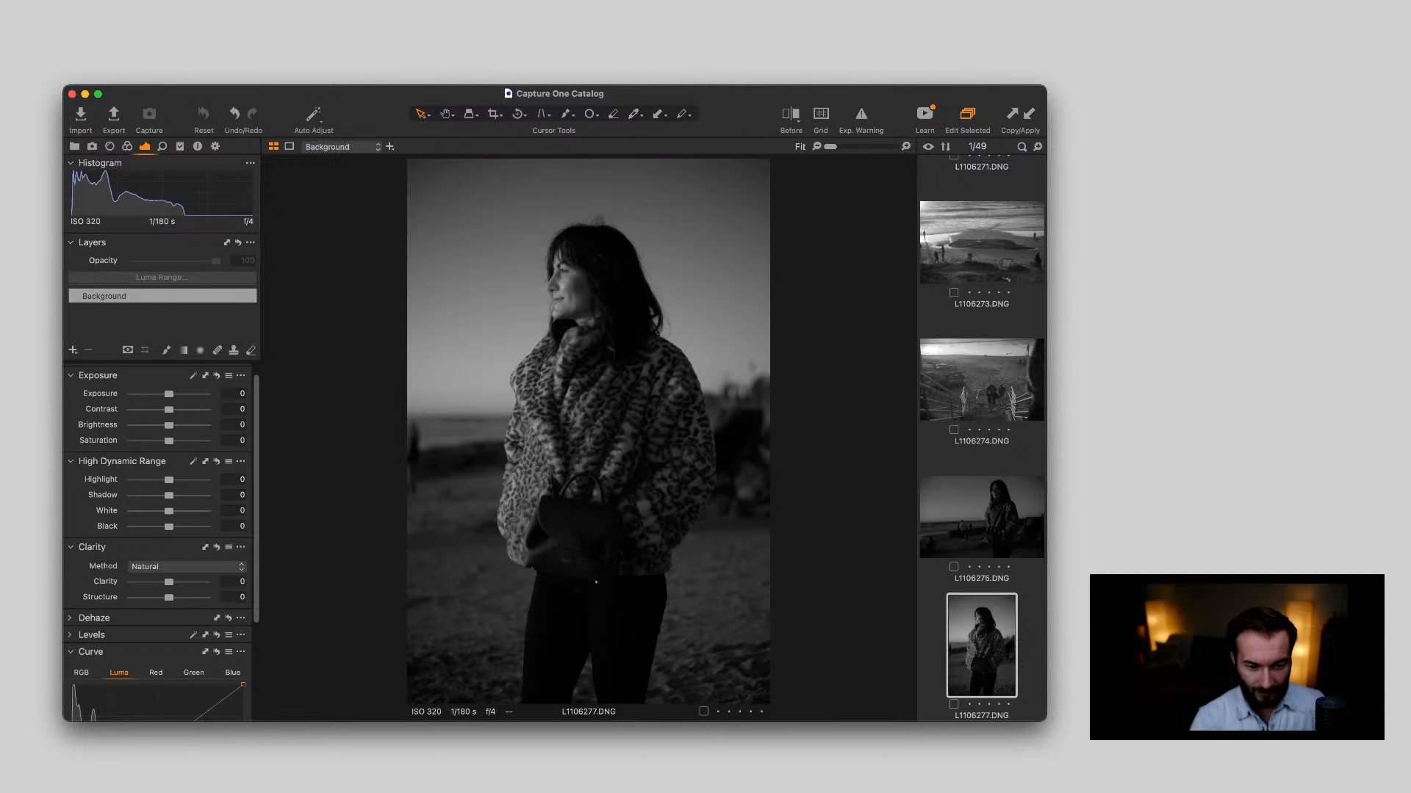
scroll(982, 441, down, 2)
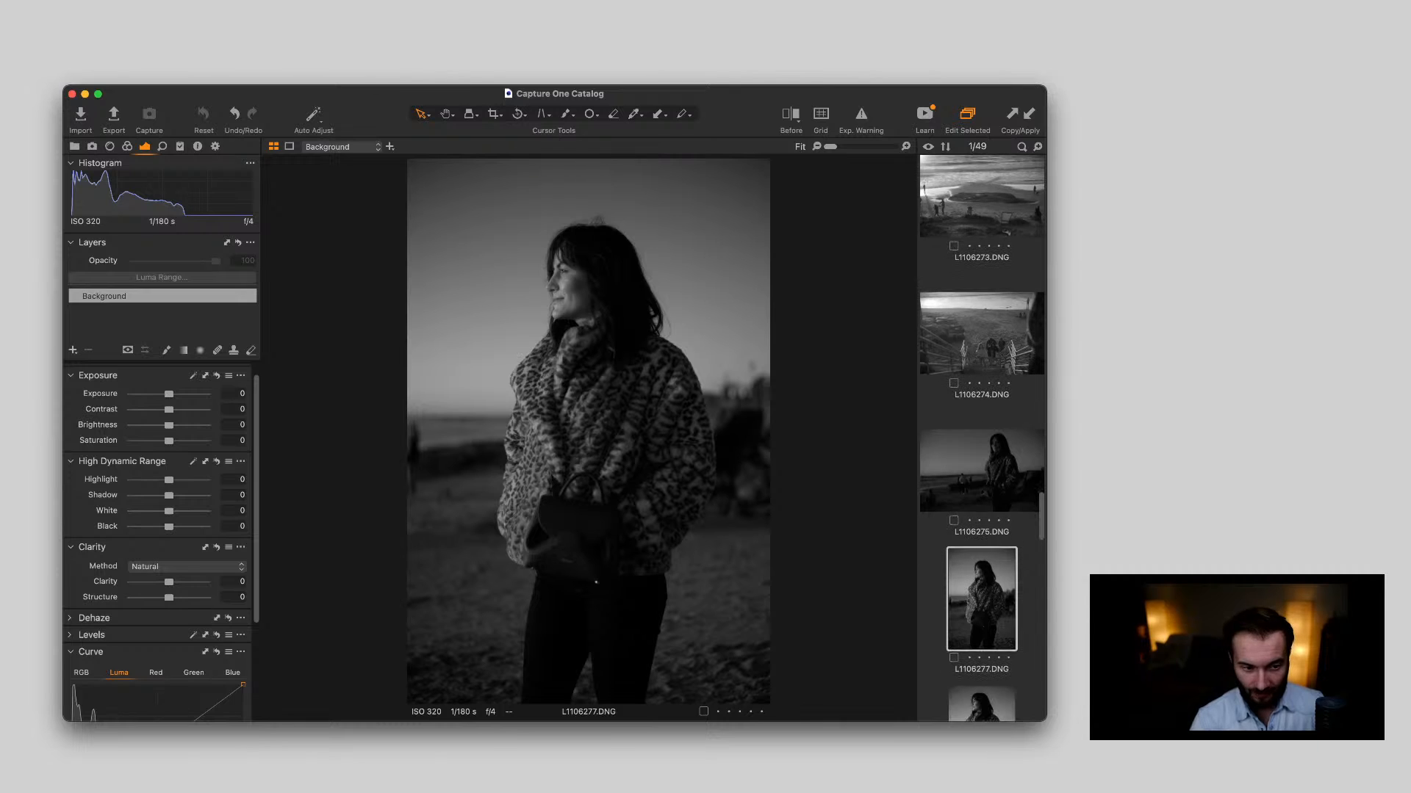
scroll(982, 441, down, 2)
key(Right)
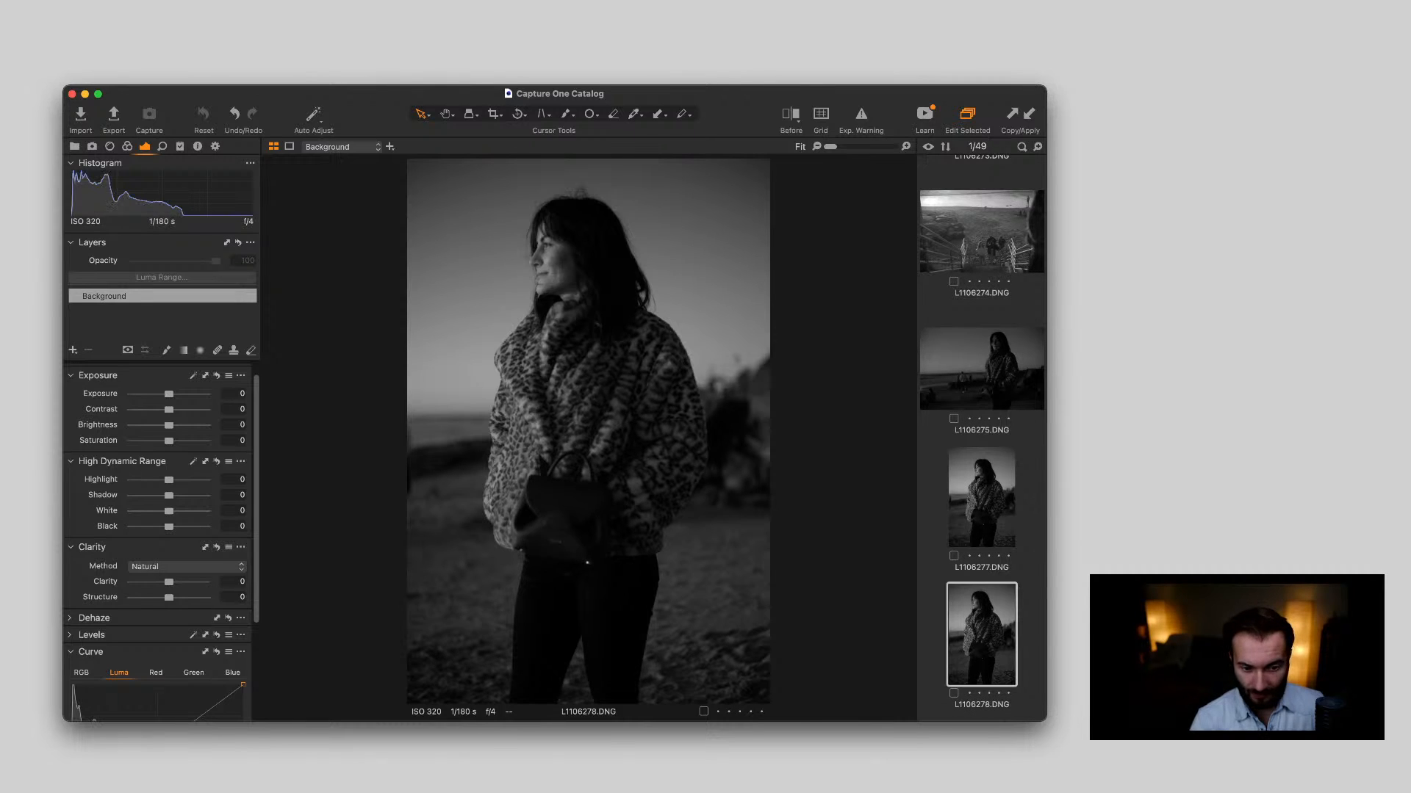
scroll(981, 441, down, 2)
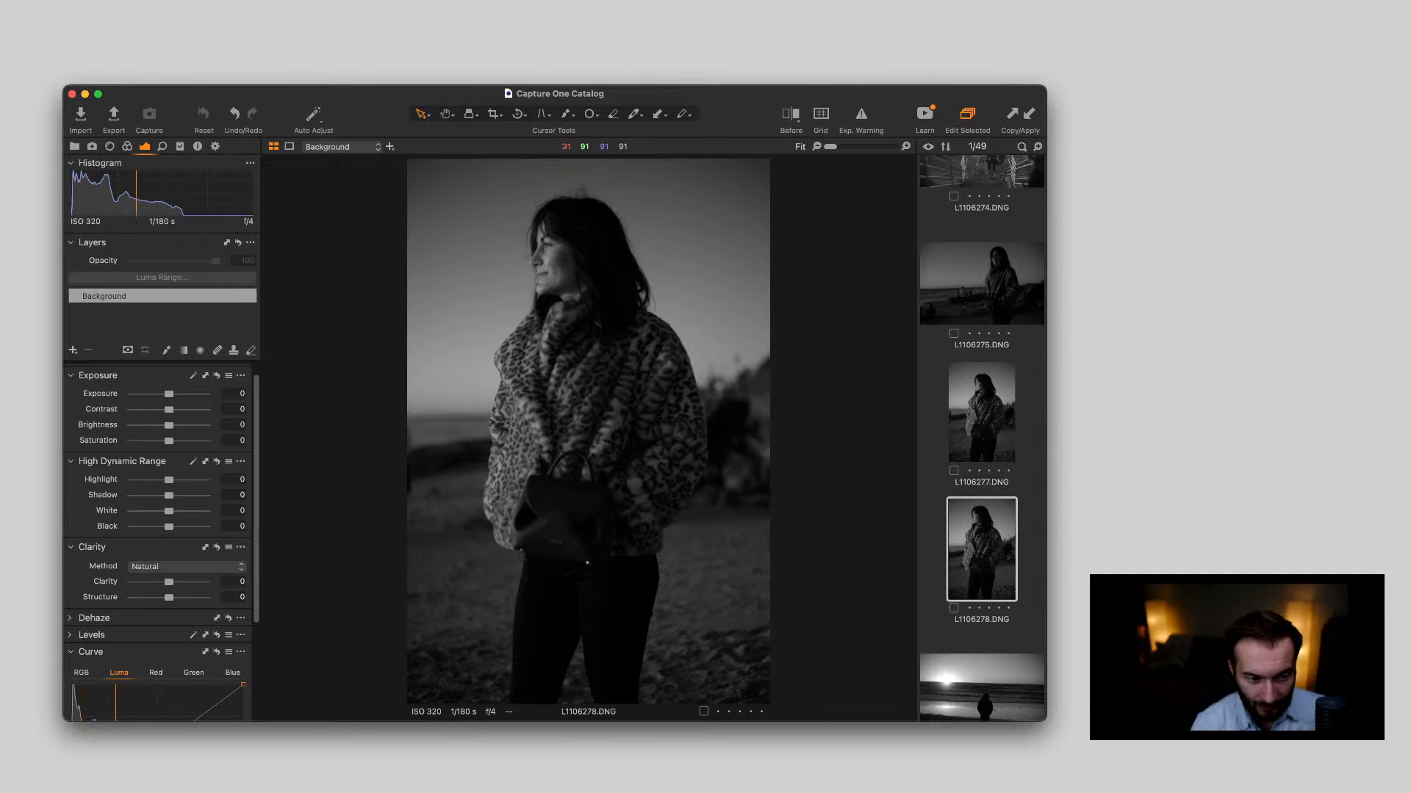
Compare the woman's face and leopard-print coat up close in L1106278.DNG and L1106277.DNG
scroll(552, 253, up, 5)
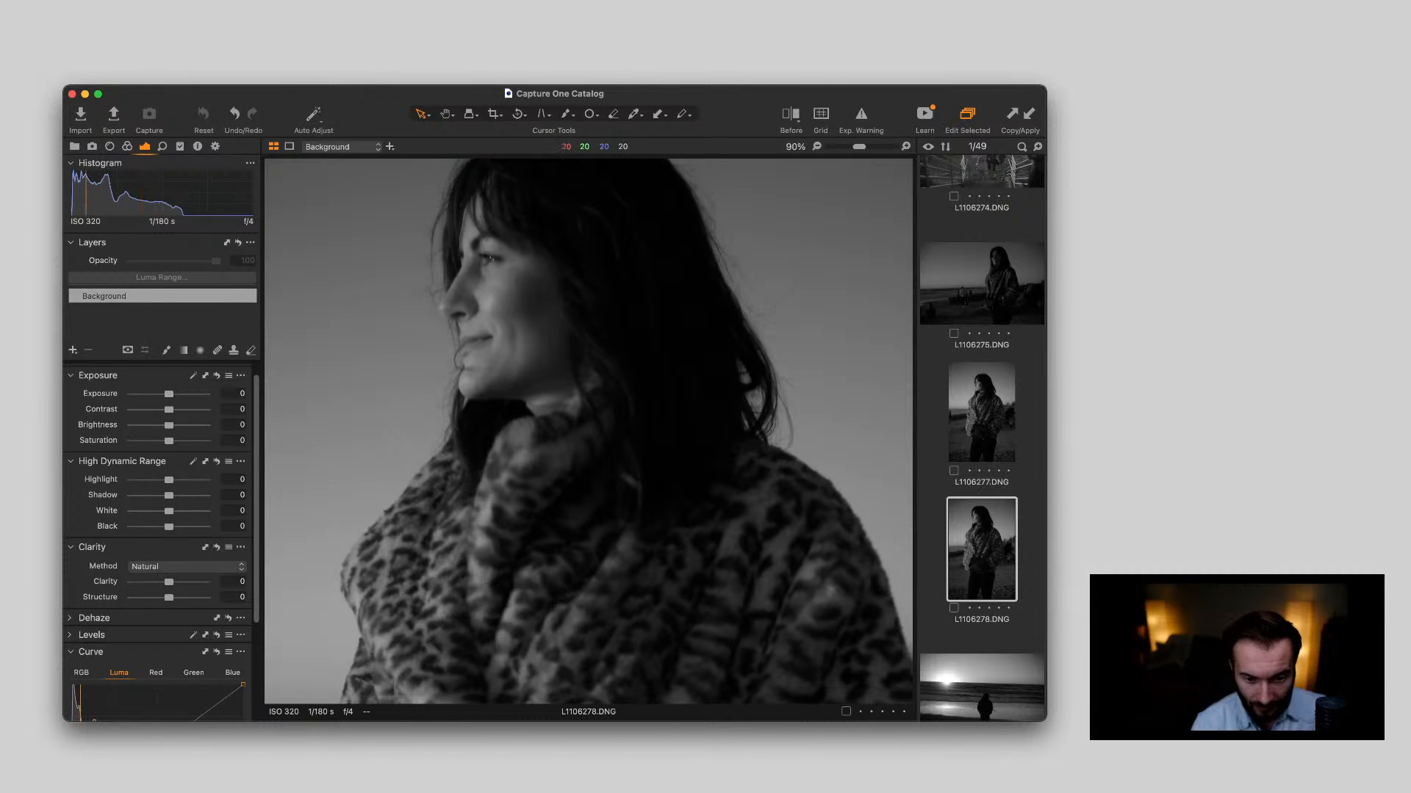
scroll(581, 249, down, 5)
click(982, 413)
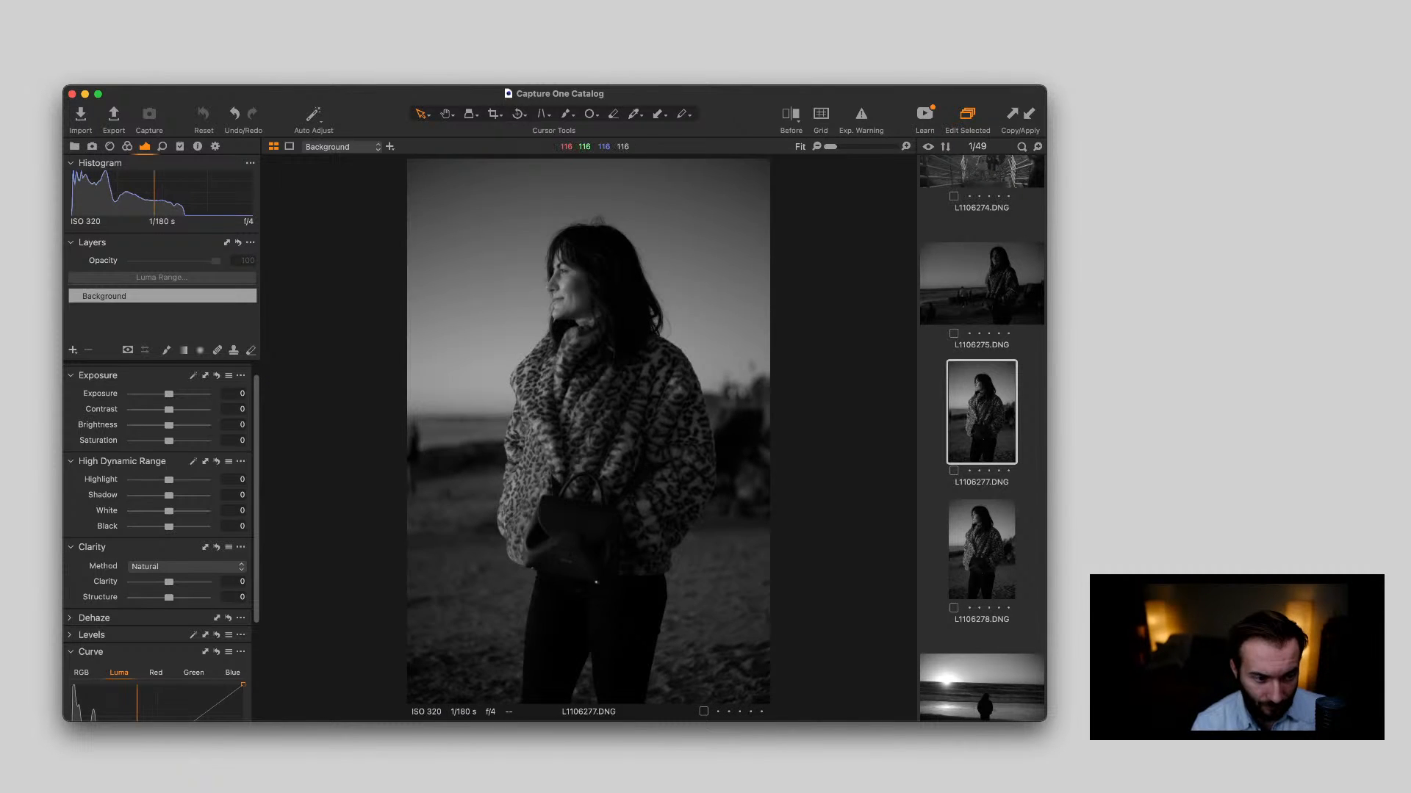
scroll(596, 239, up, 5)
scroll(588, 434, down, 5)
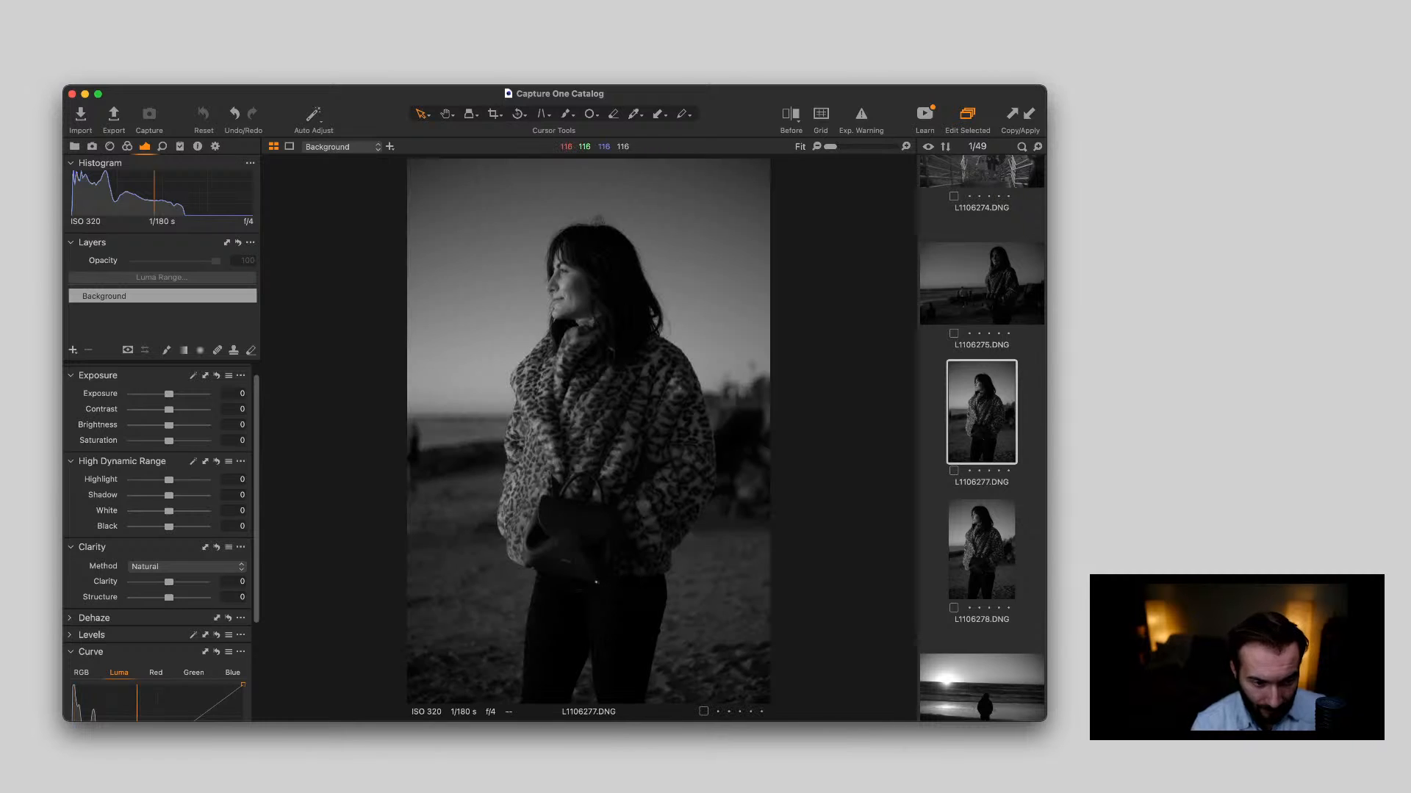
scroll(610, 441, up, 5)
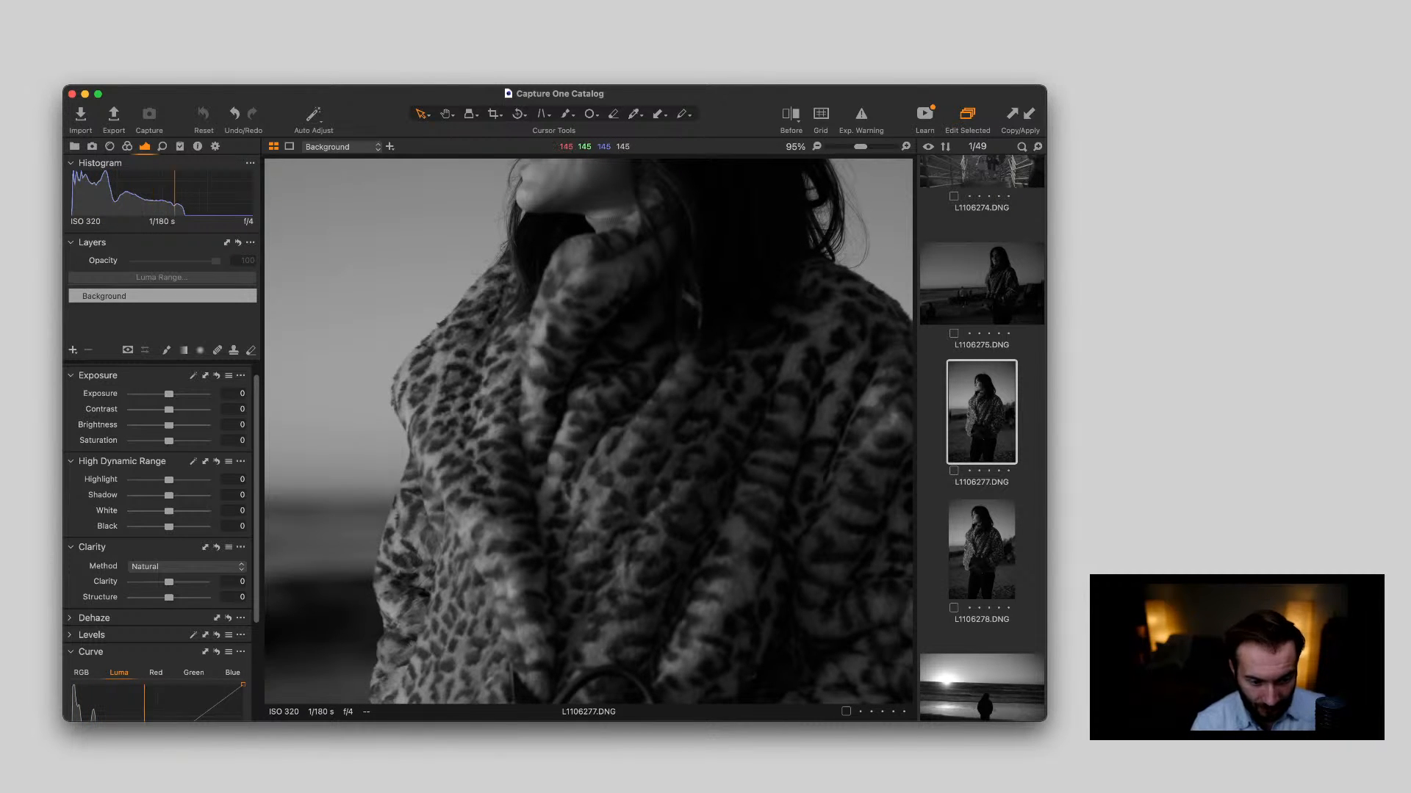
scroll(596, 582, down, 5)
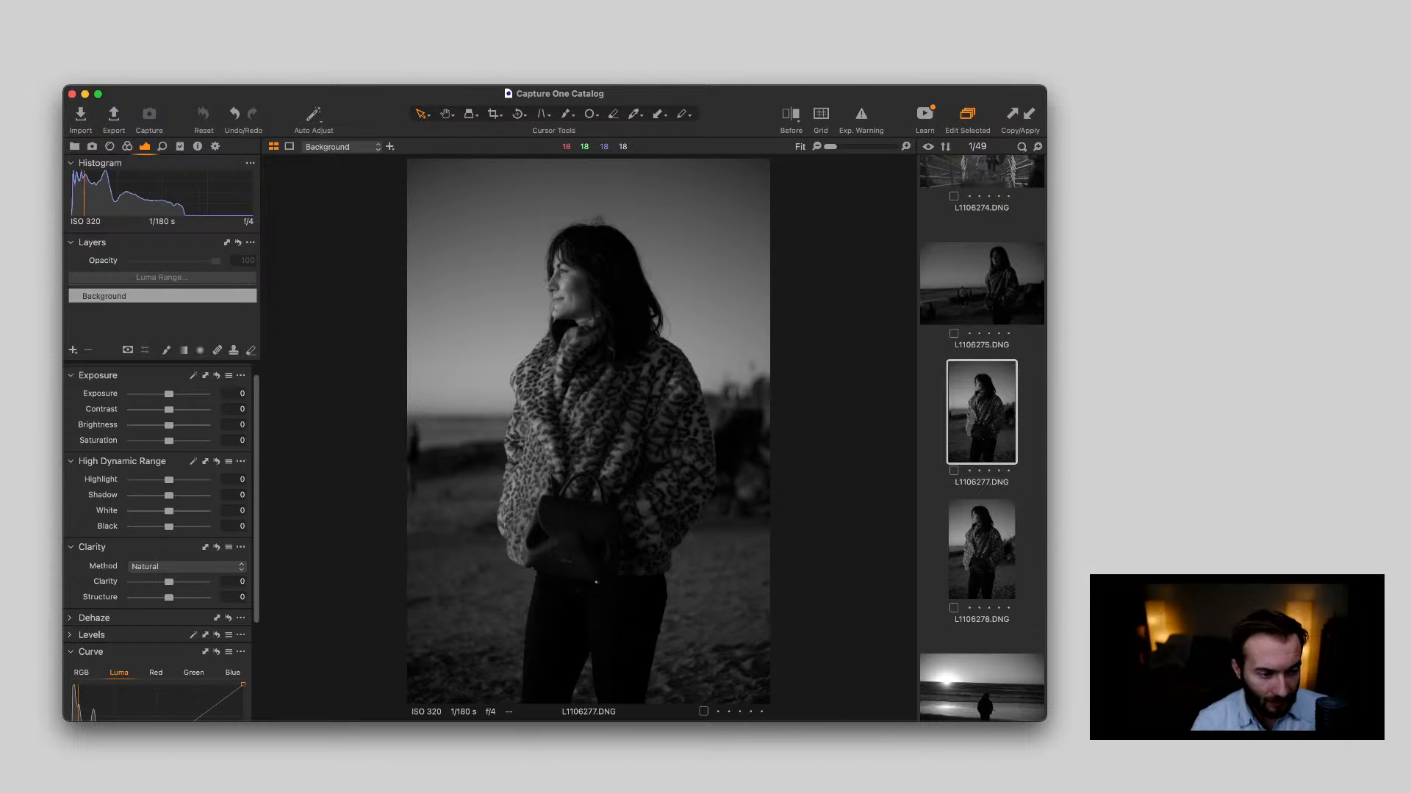
Set L1106277.DNG's Exposure to 0.31, Shadow to 25, White to 18 and Black to -26, checking the handbag up close
key(q)
scroll(596, 582, up, 5)
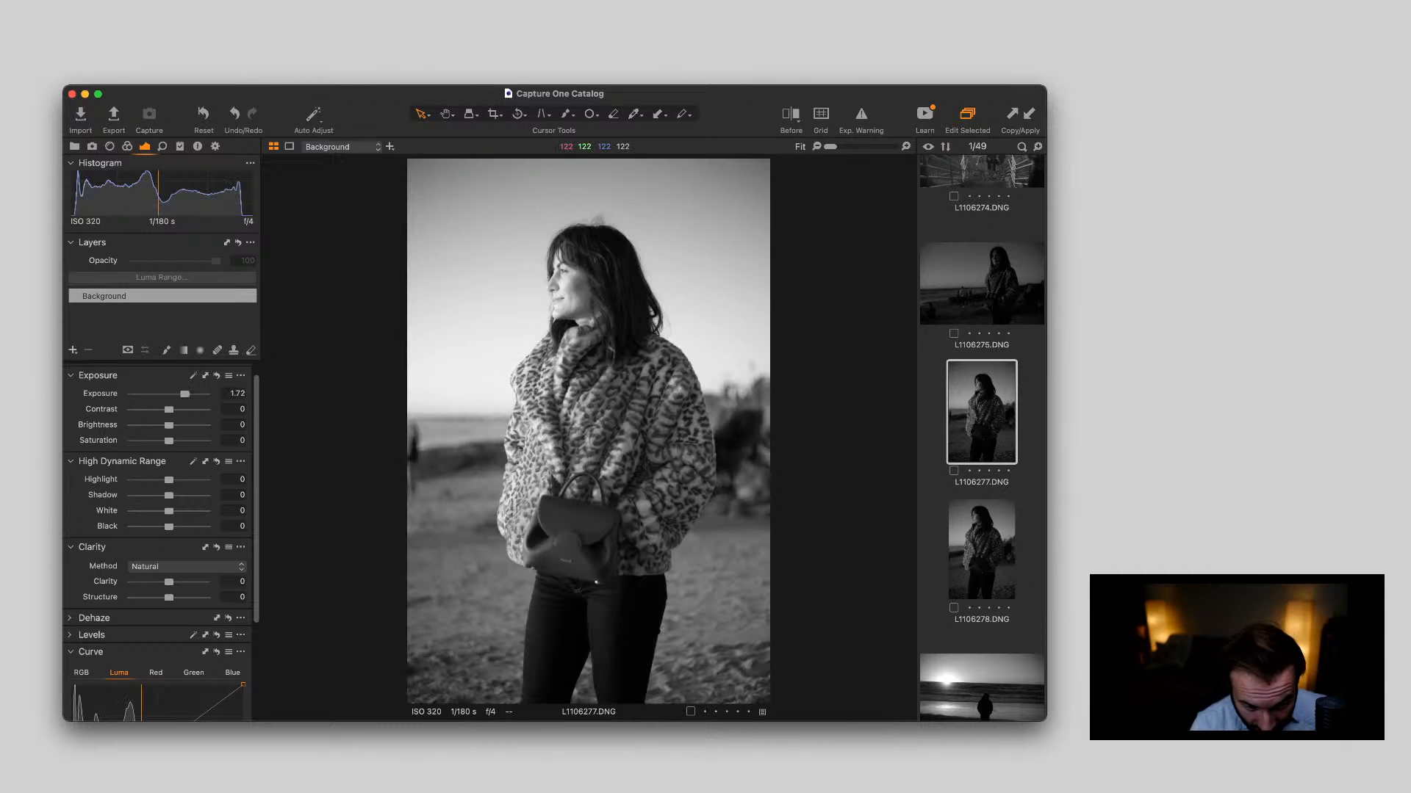
scroll(581, 540, up, 5)
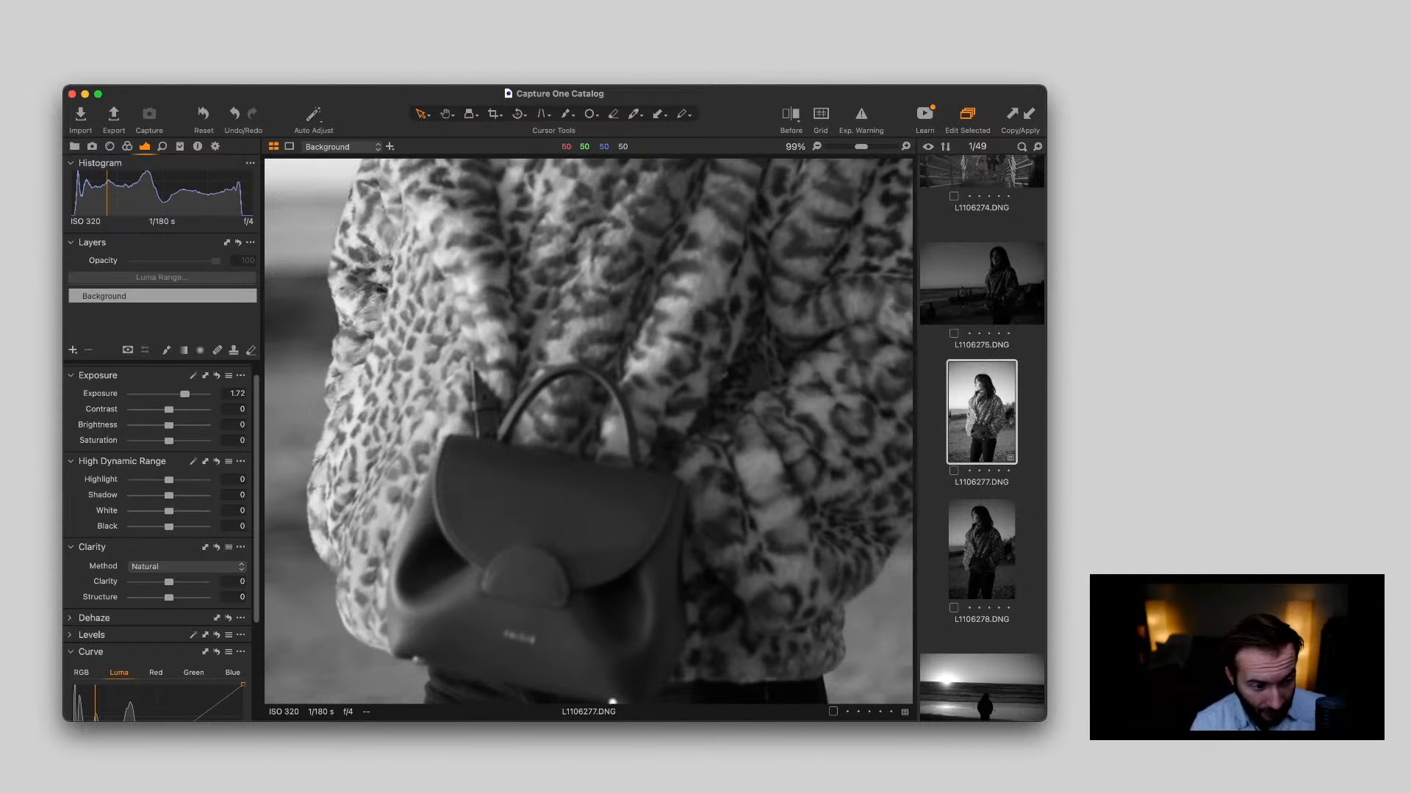
drag(185, 395, 172, 395)
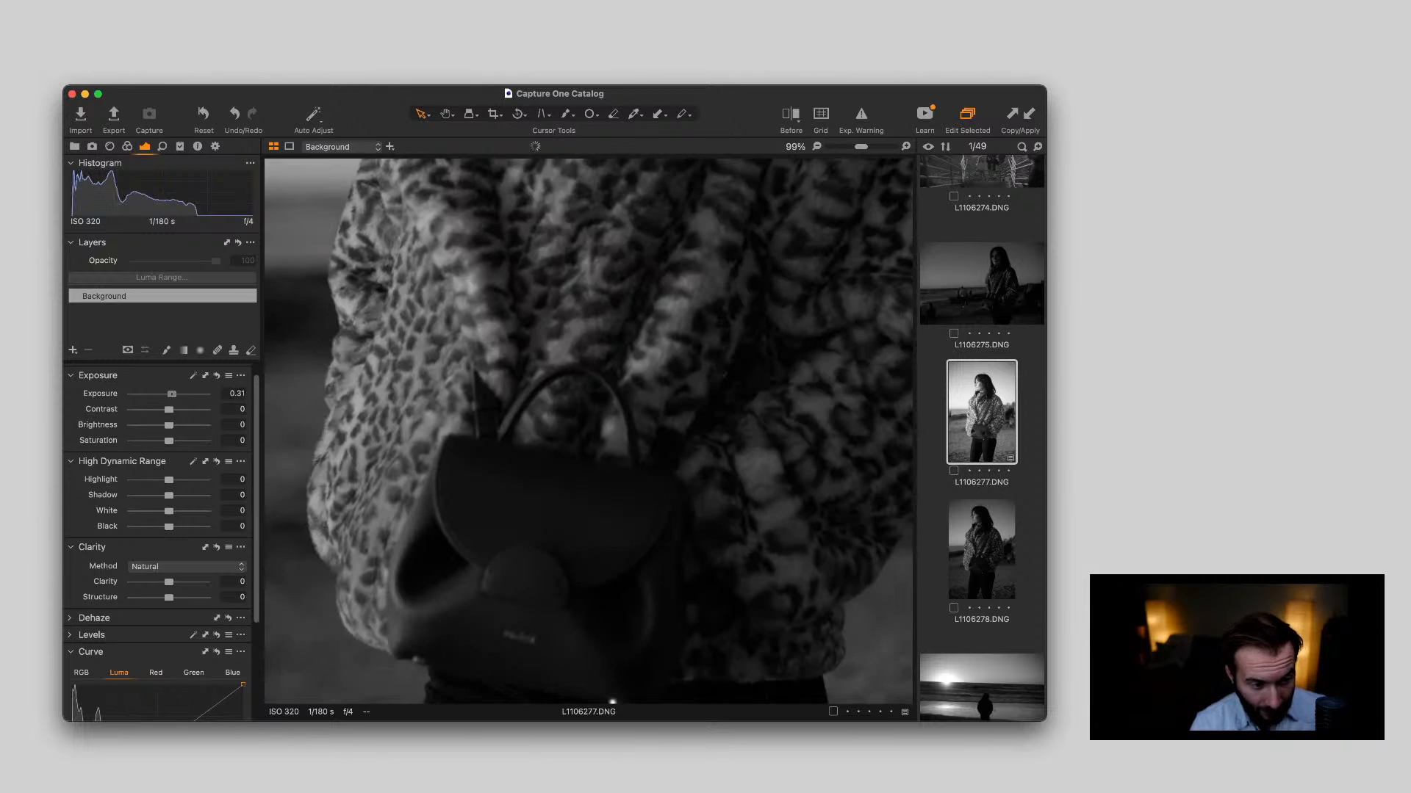
scroll(589, 431, down, 5)
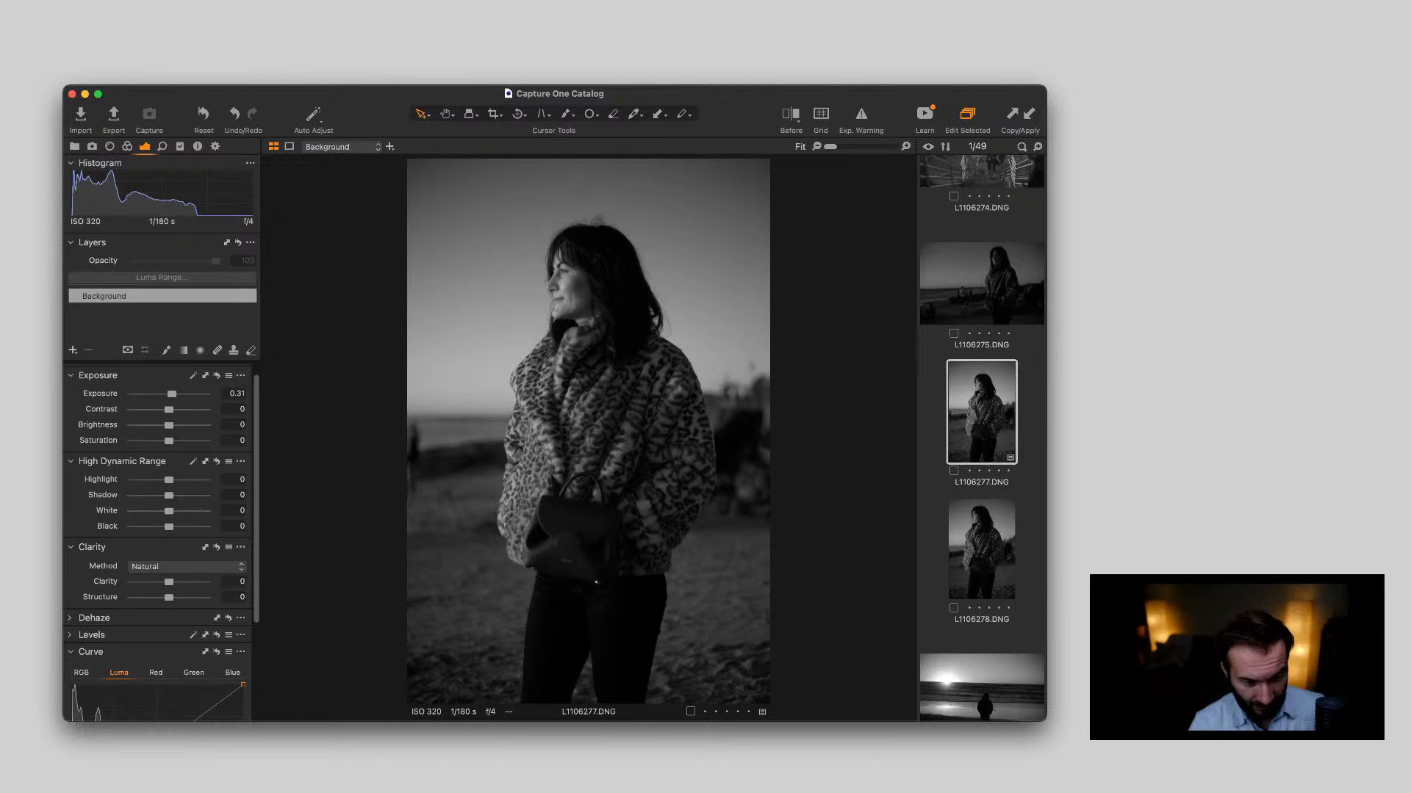
drag(169, 526, 178, 495)
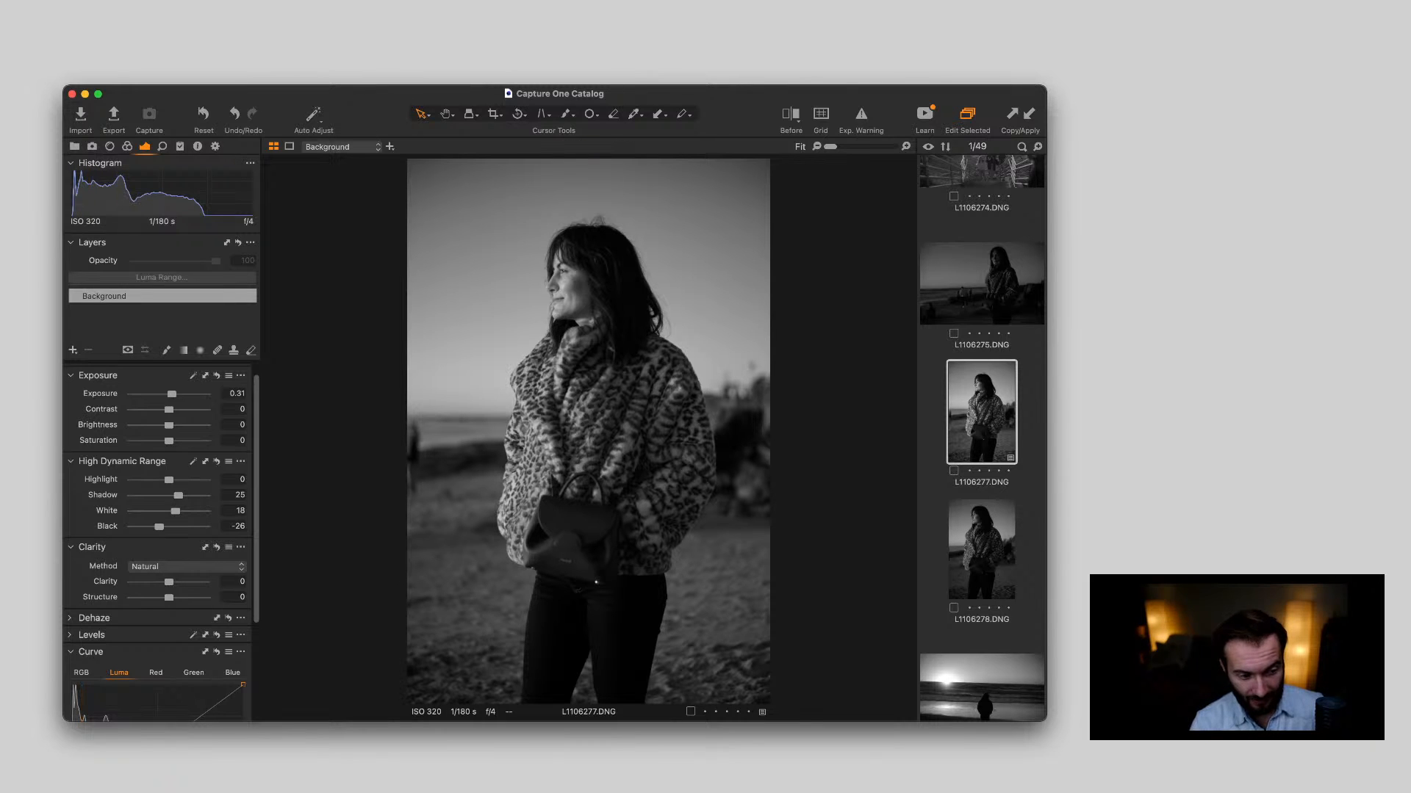
Set L1106277.DNG's Clarity to 9 and Structure to 12, and straighten the photo along the sea horizon
scroll(162, 543, down, 4)
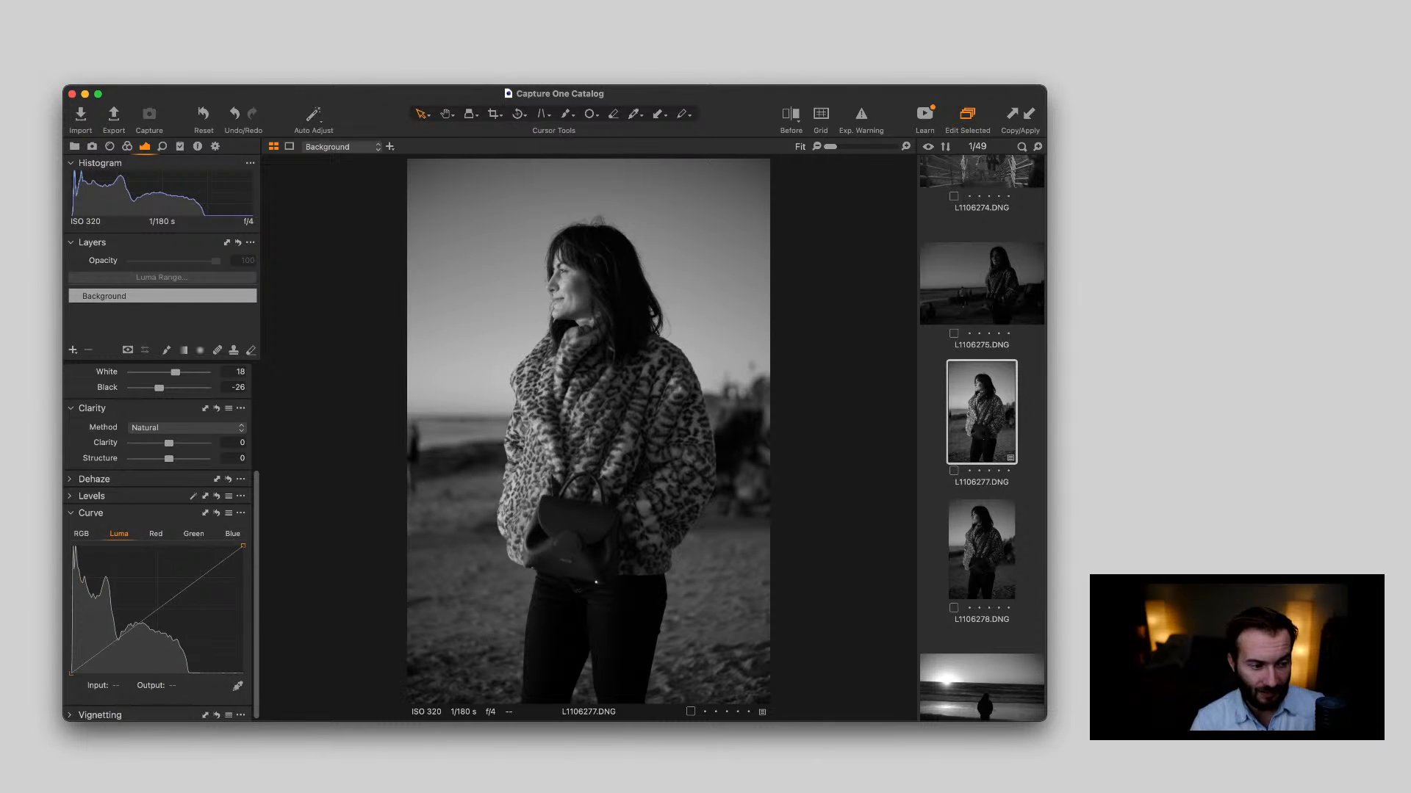
drag(169, 443, 174, 458)
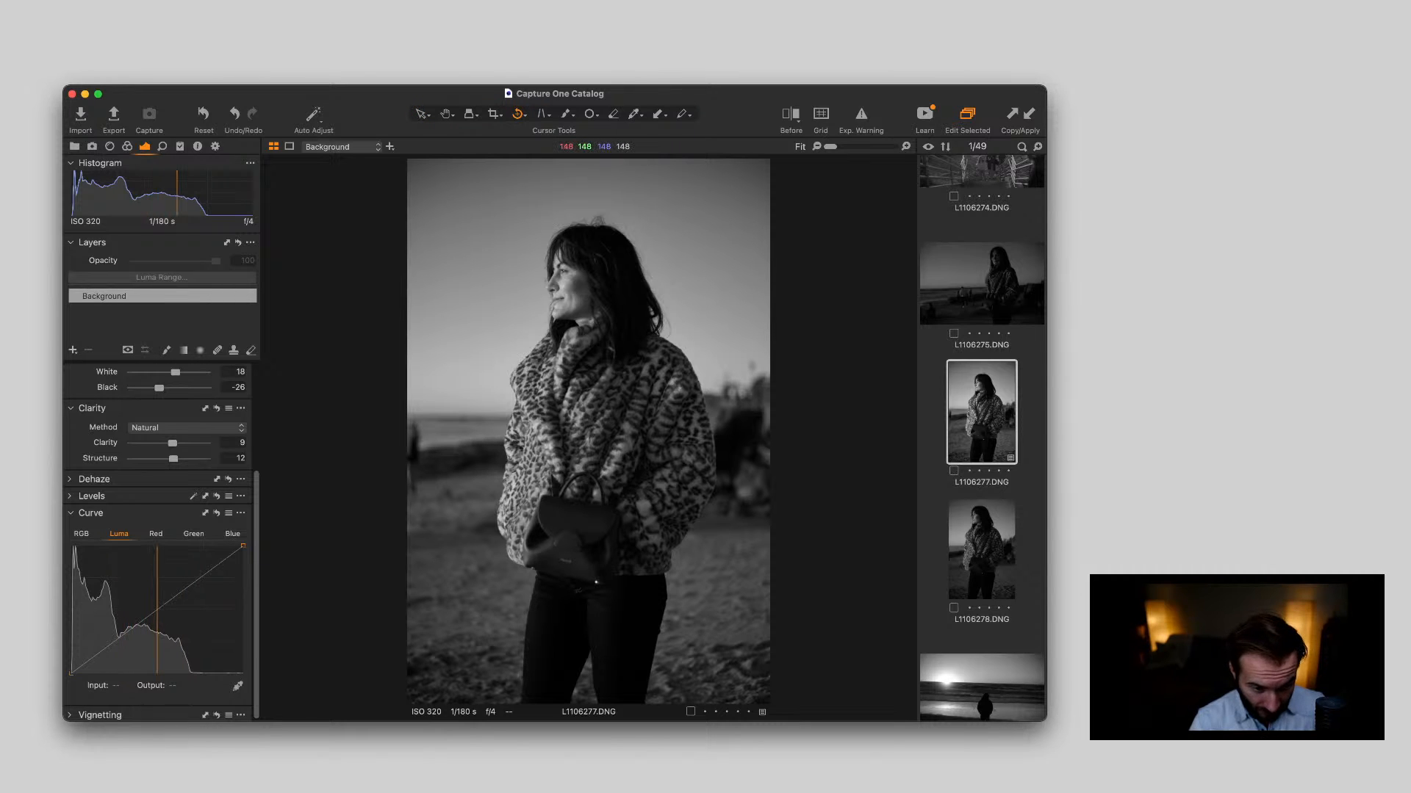
drag(412, 412, 625, 412)
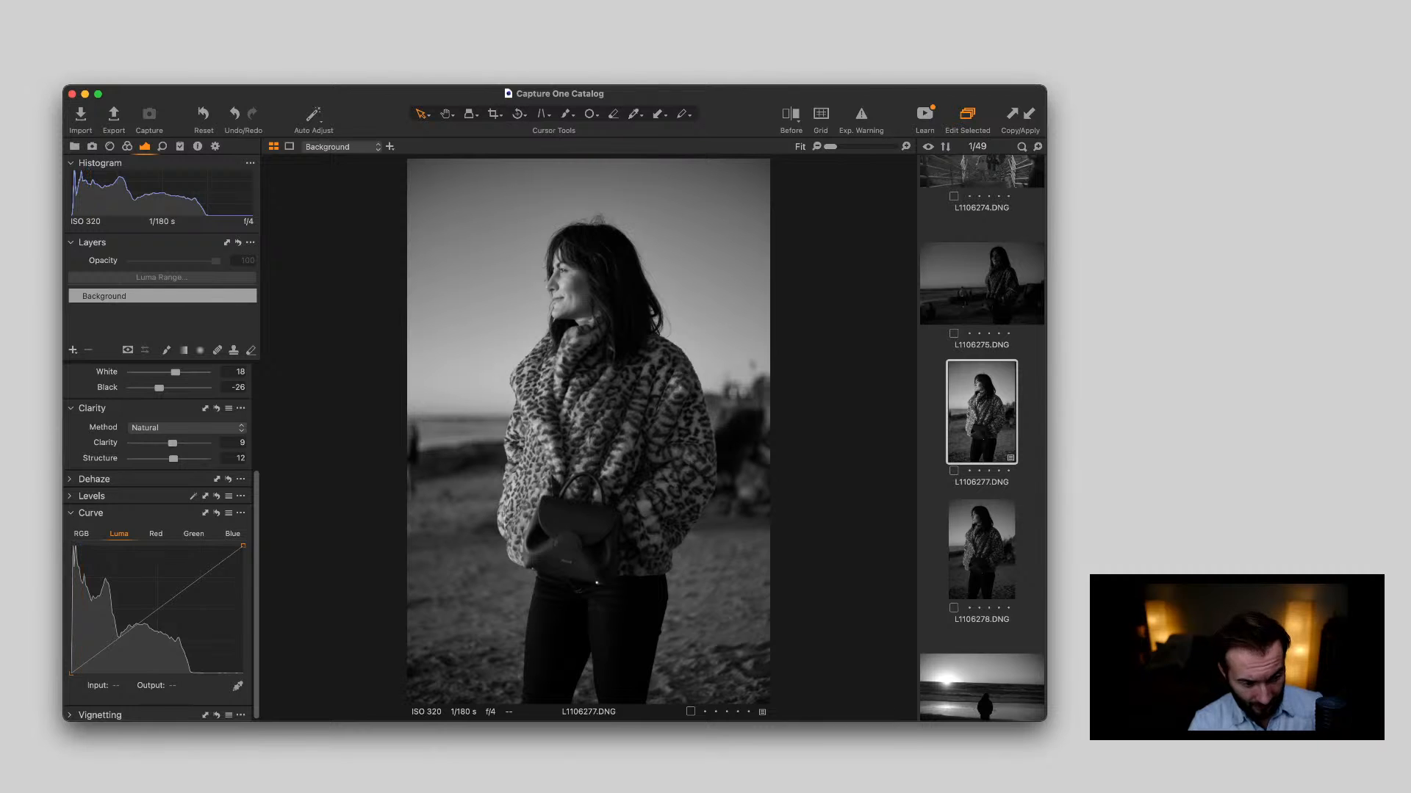
Shape L1106277.DNG's Luma curve with points in the deep shadows, the lower midtones (input 68, output 72) and the highlights
click(89, 661)
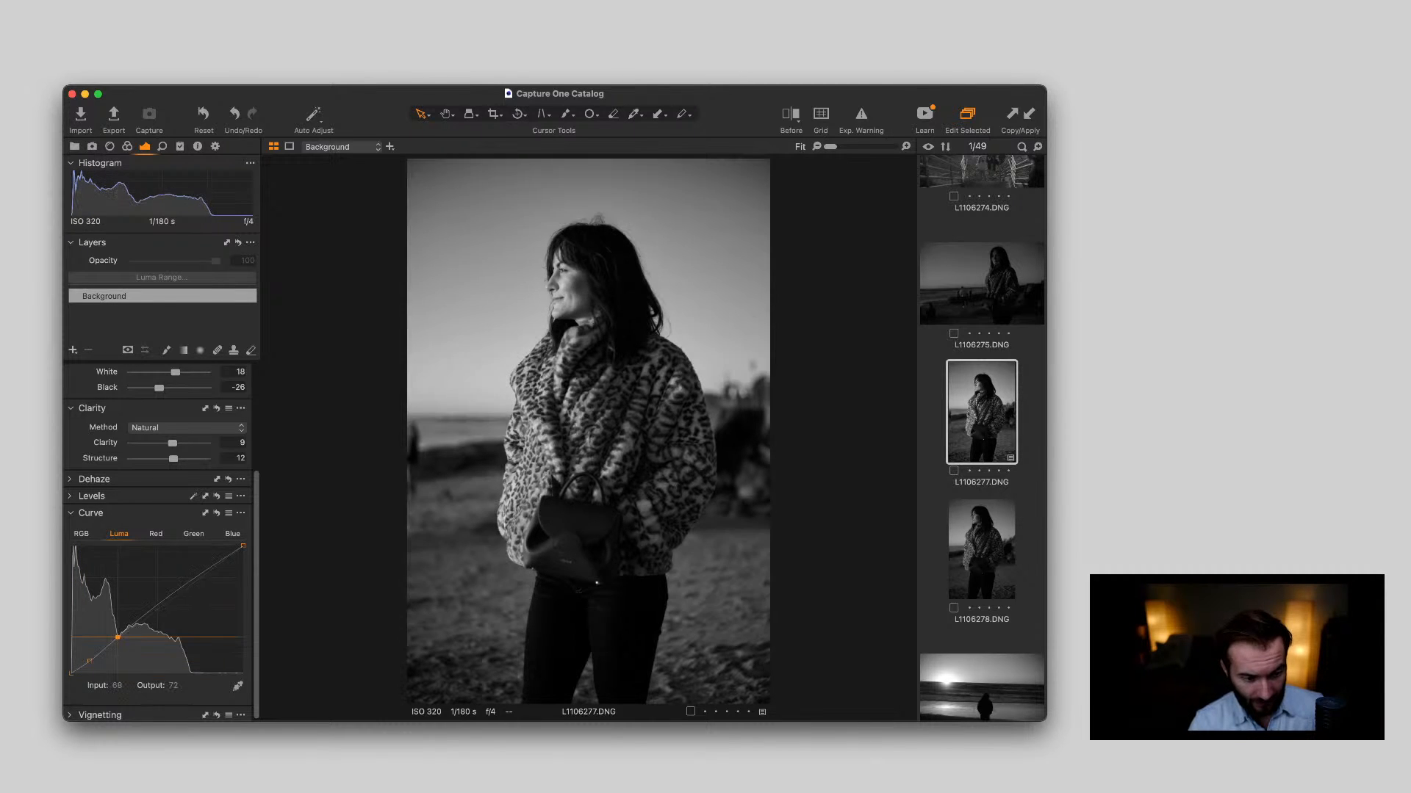
click(118, 639)
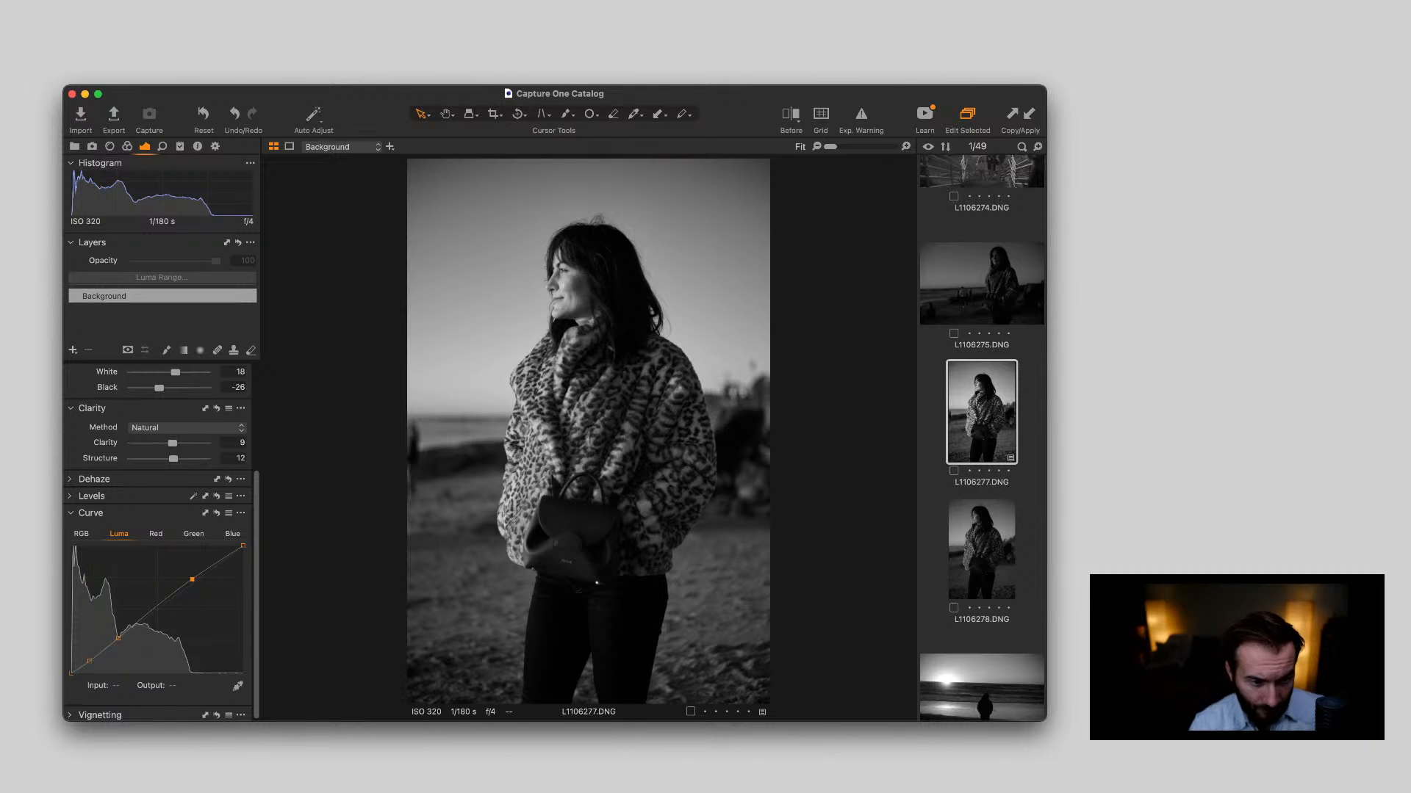
Lower L1106277.DNG's Exposure to -0.08 while checking the woman's face and coat up close
scroll(158, 544, up, 5)
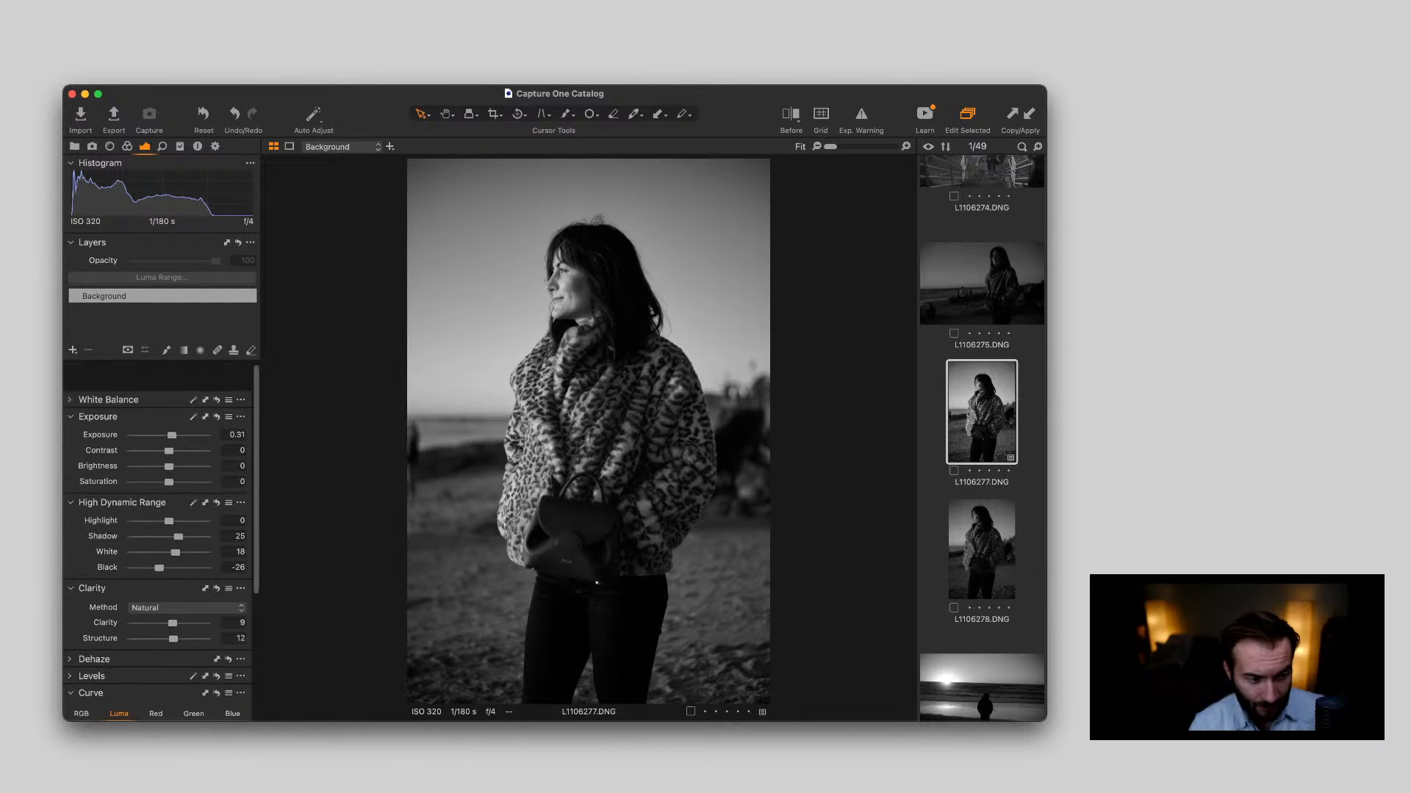
drag(172, 408, 169, 407)
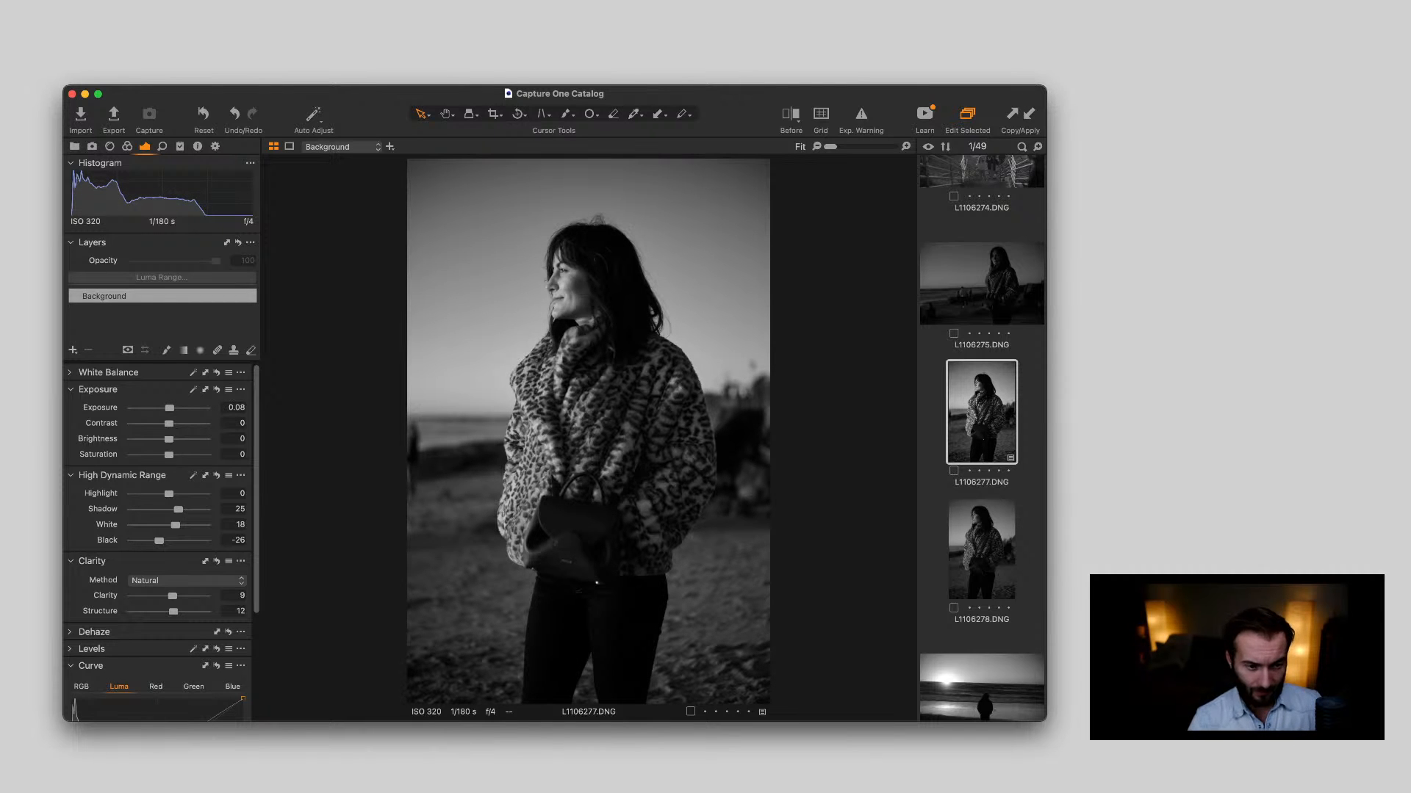
scroll(575, 290, up, 5)
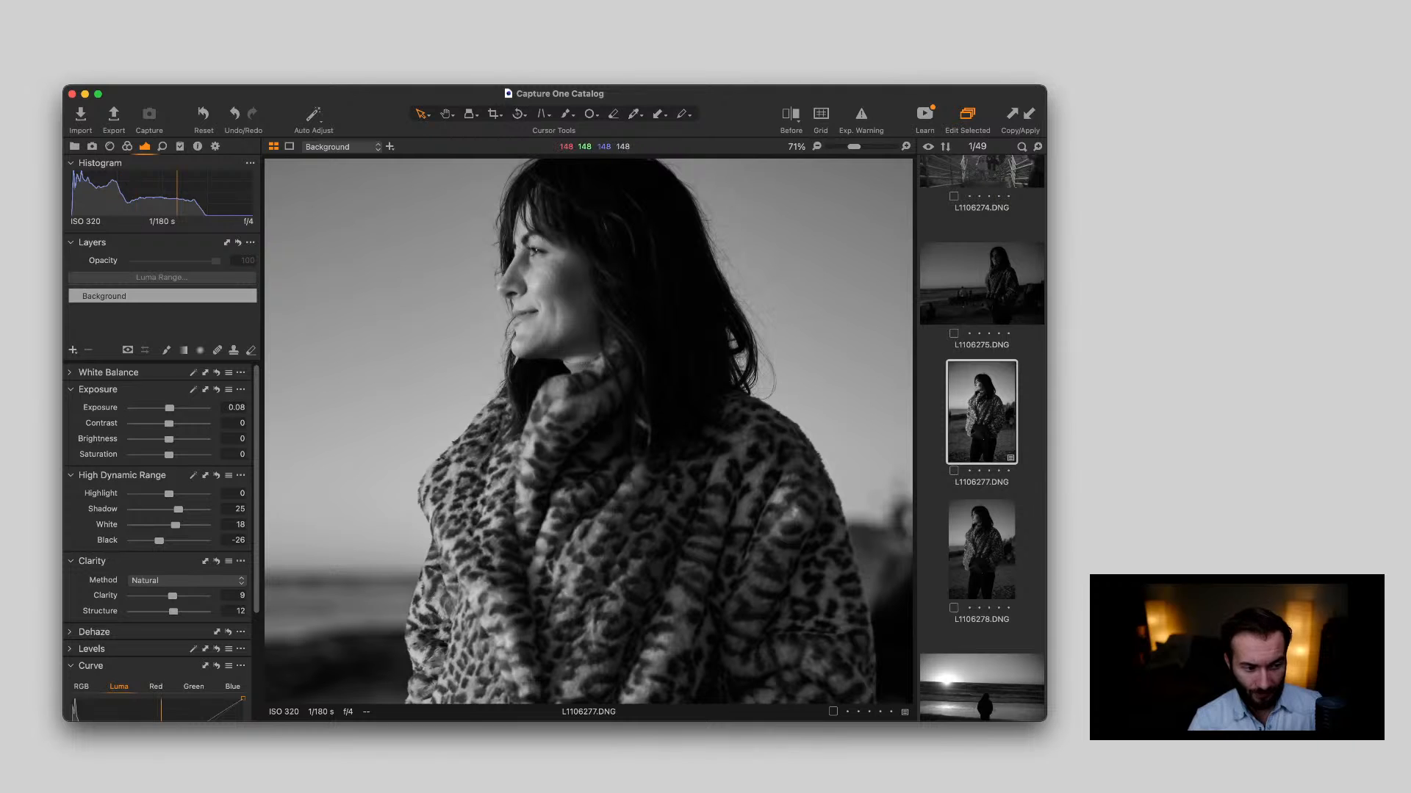
key(q+Left)
key(q+Left)
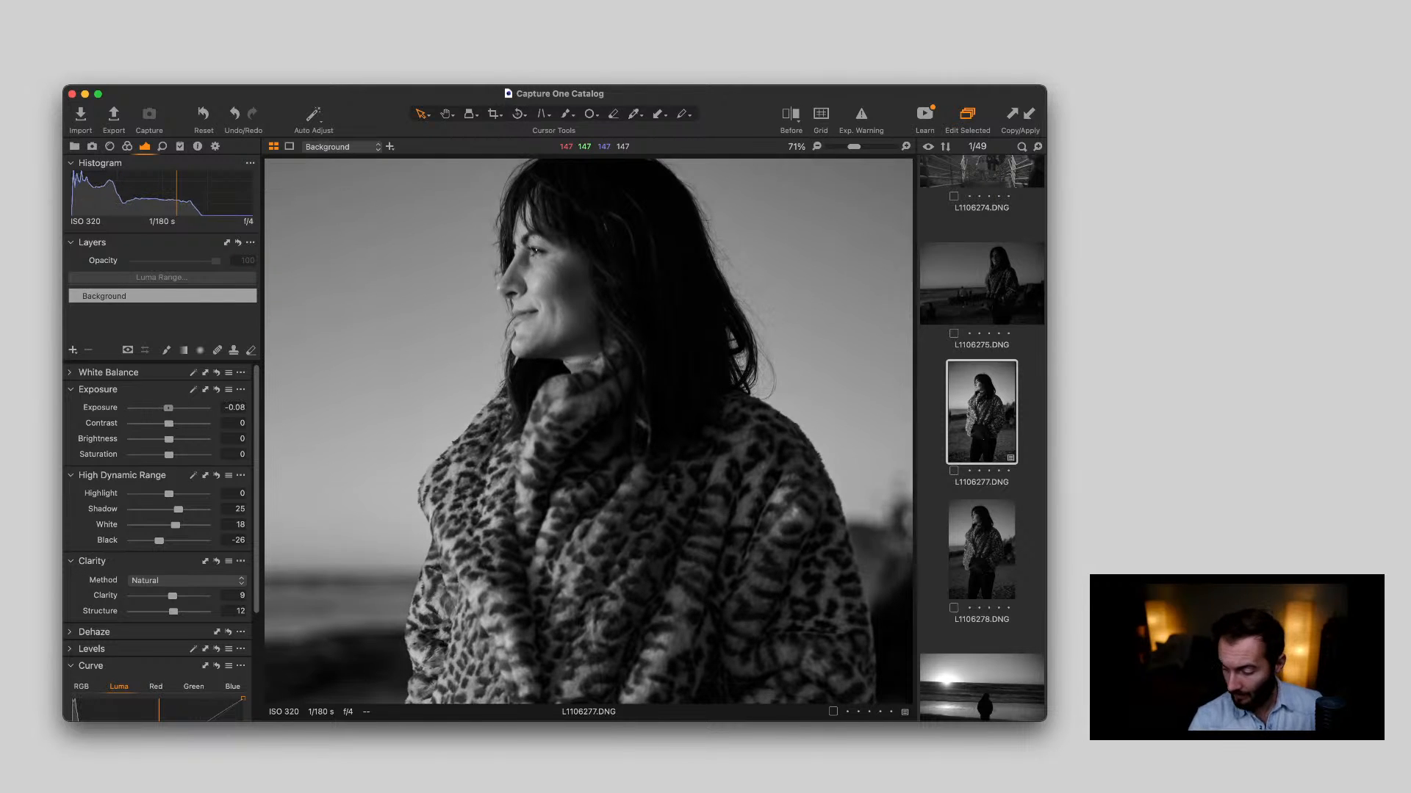
key(comma)
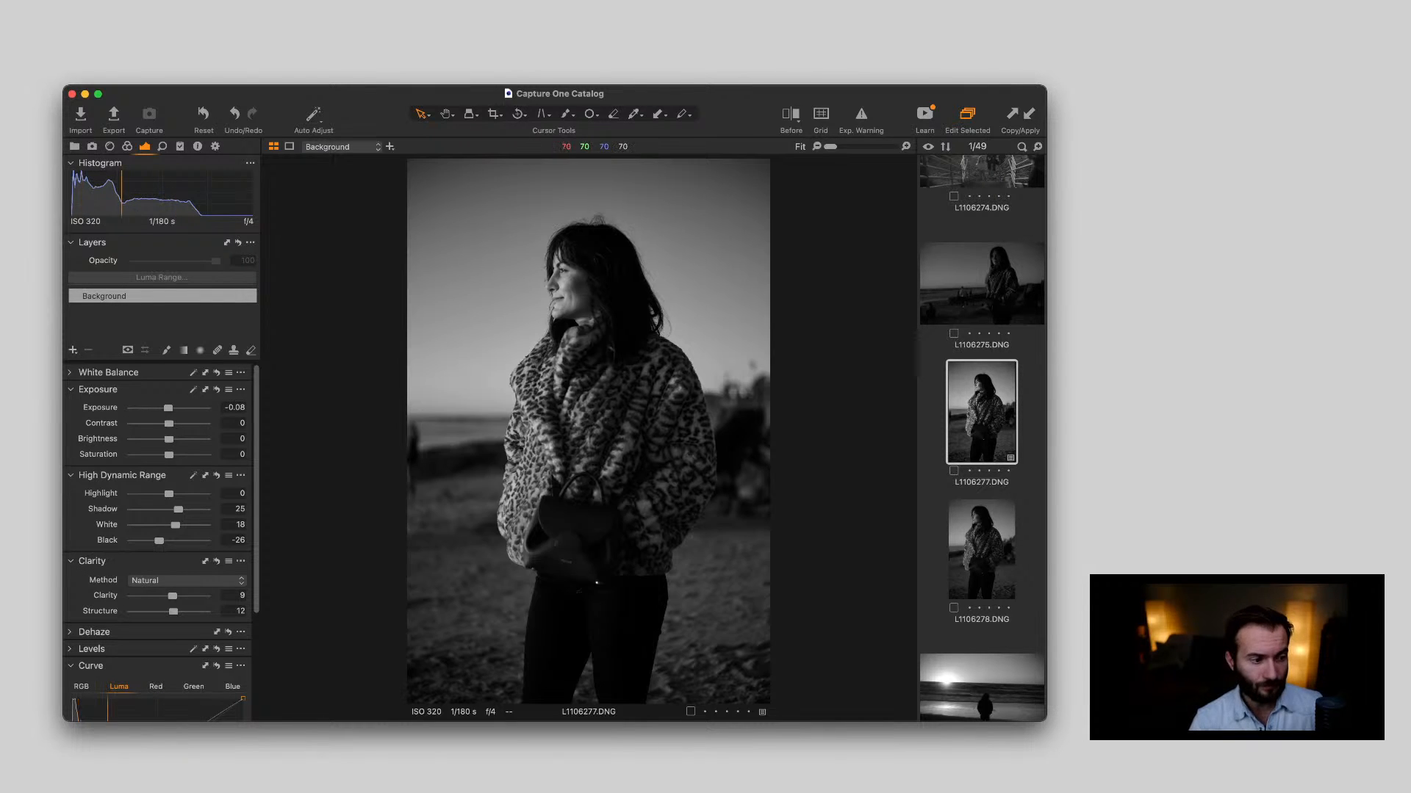
key(super+Tab)
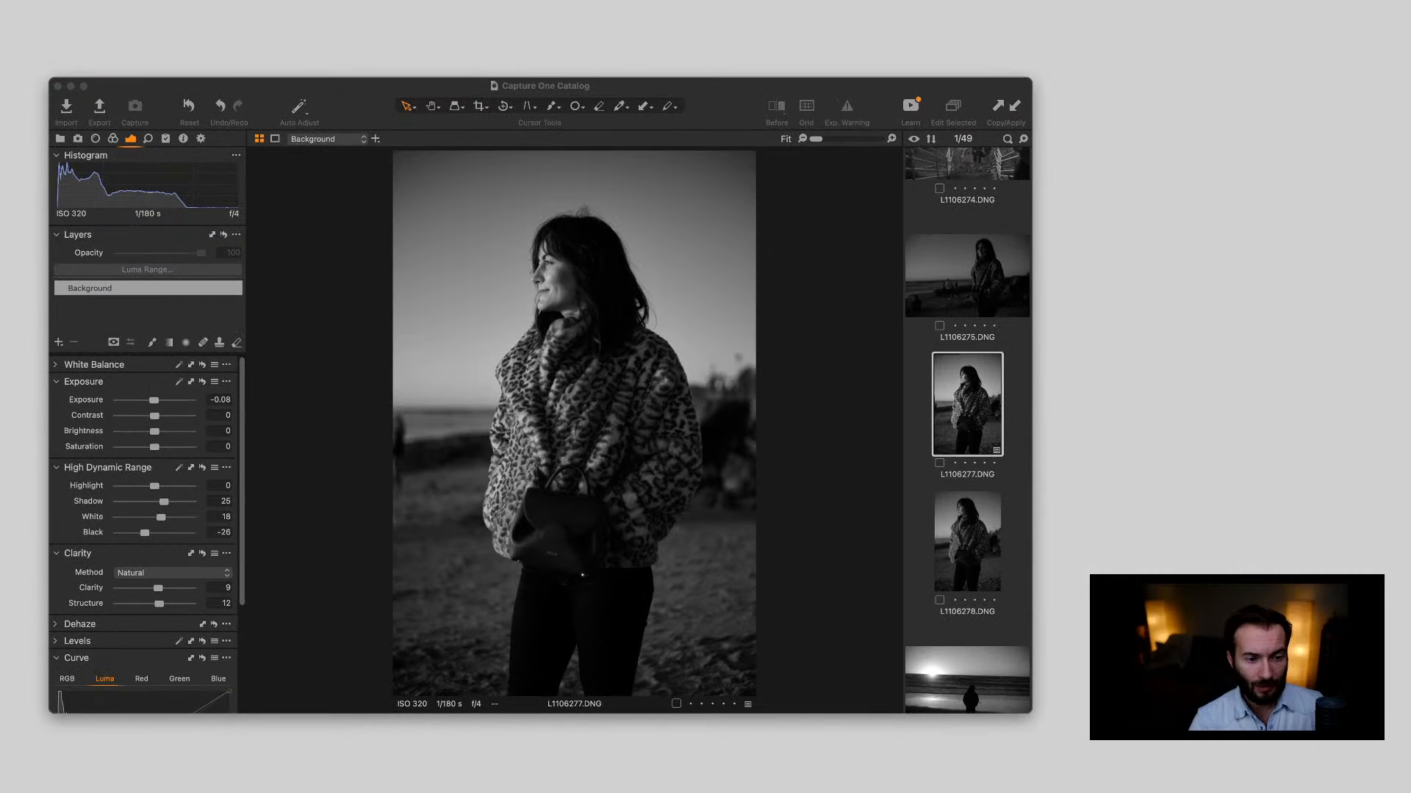
key(super+Tab)
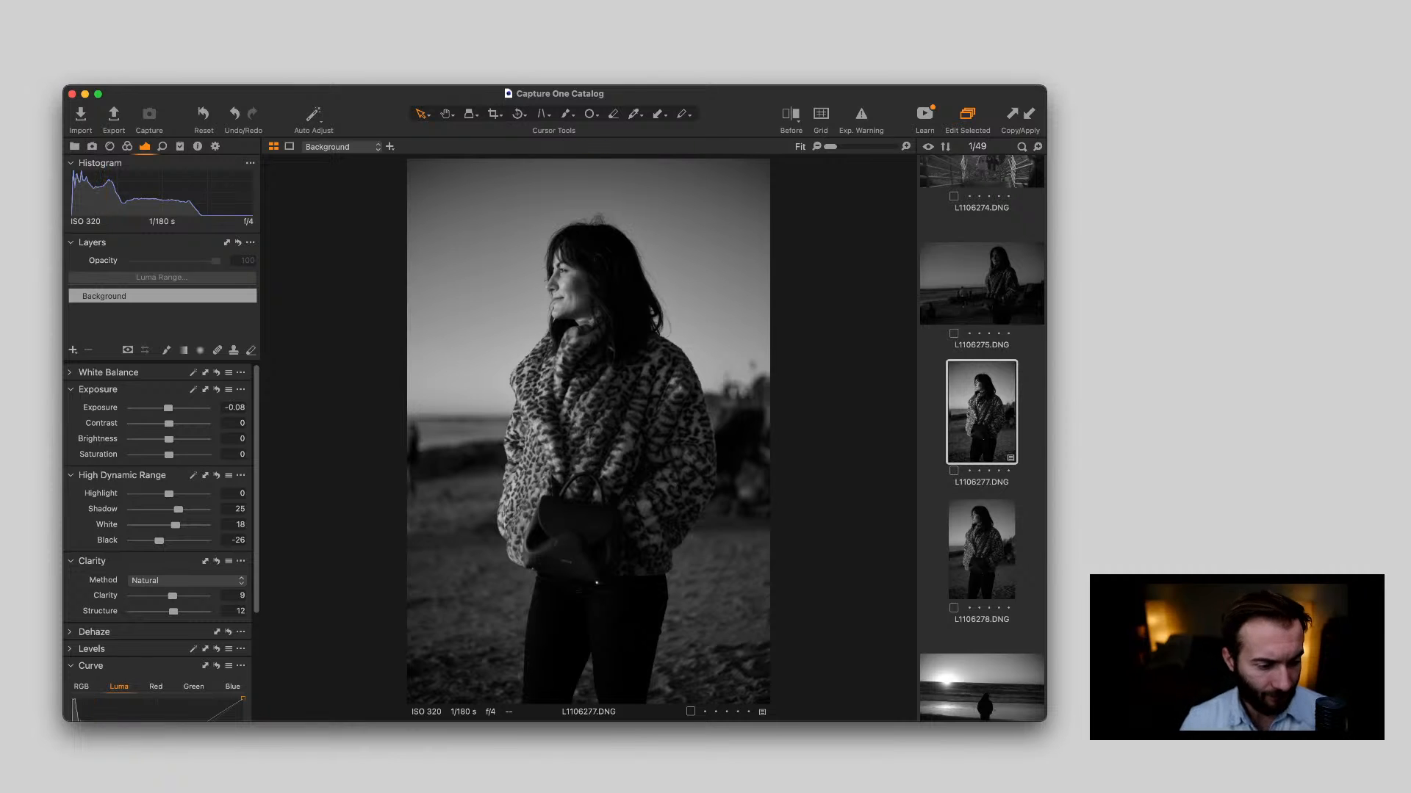
Recheck L1106277.DNG's Luma curve and set Shadow to 31 and White to 5
scroll(161, 543, down, 2)
scroll(162, 544, down, 4)
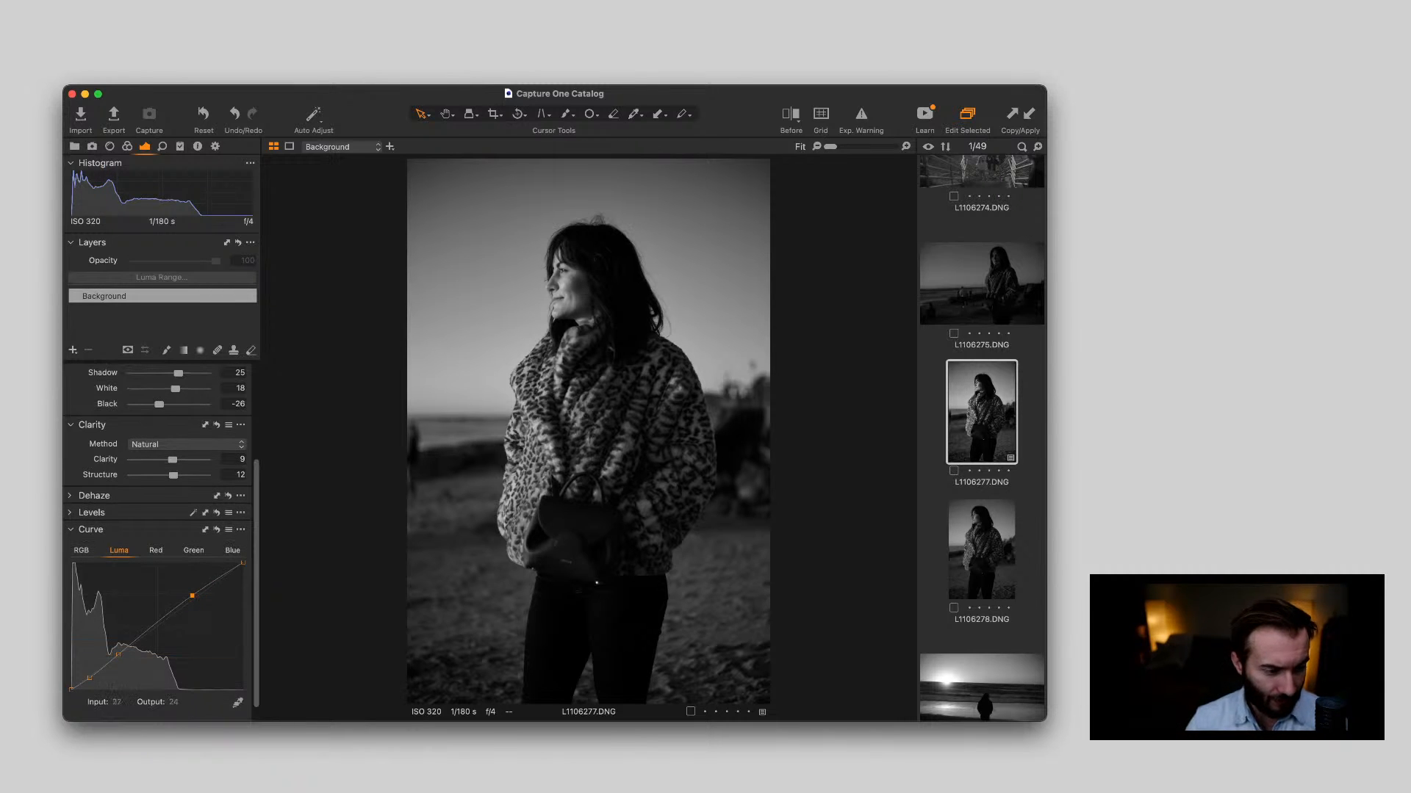
scroll(162, 544, up, 6)
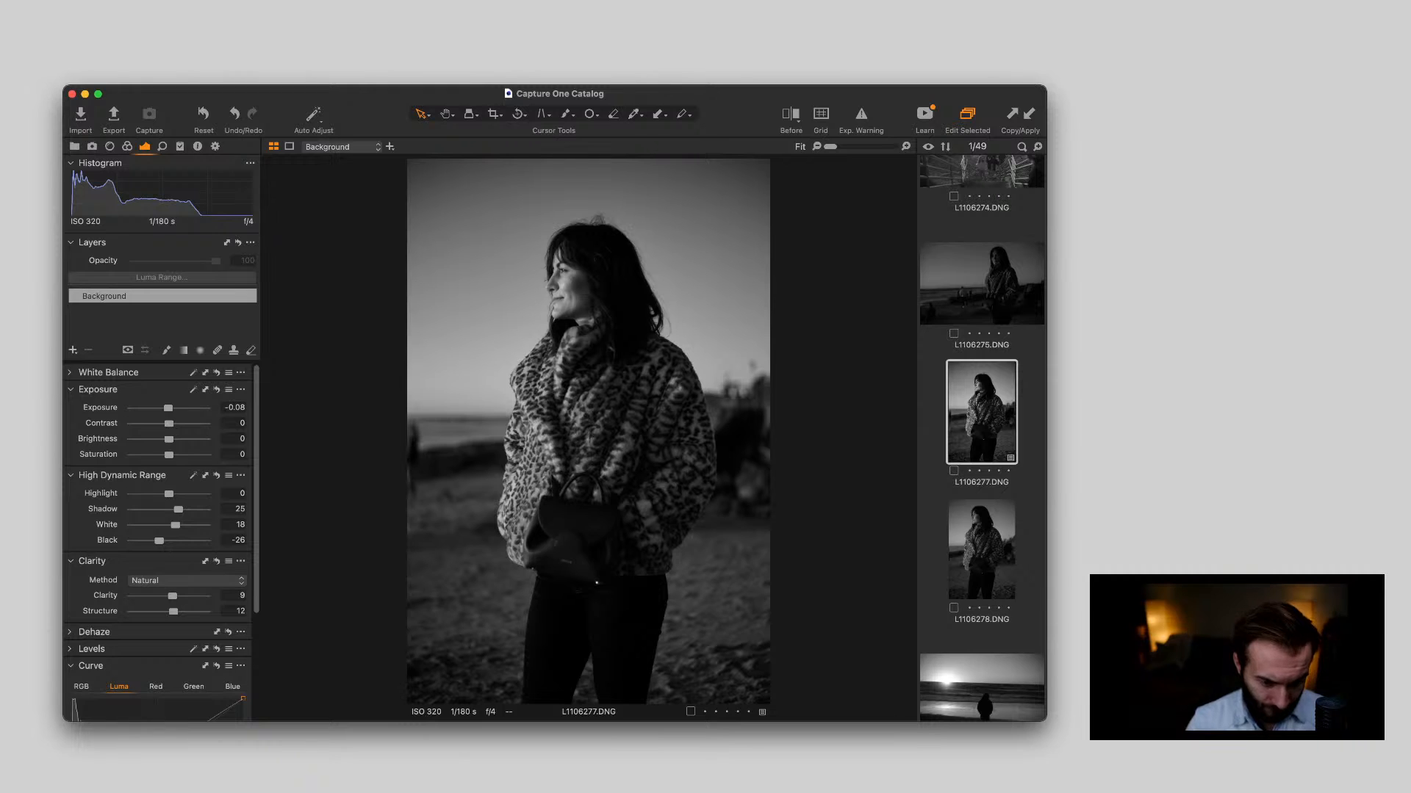
drag(177, 509, 180, 509)
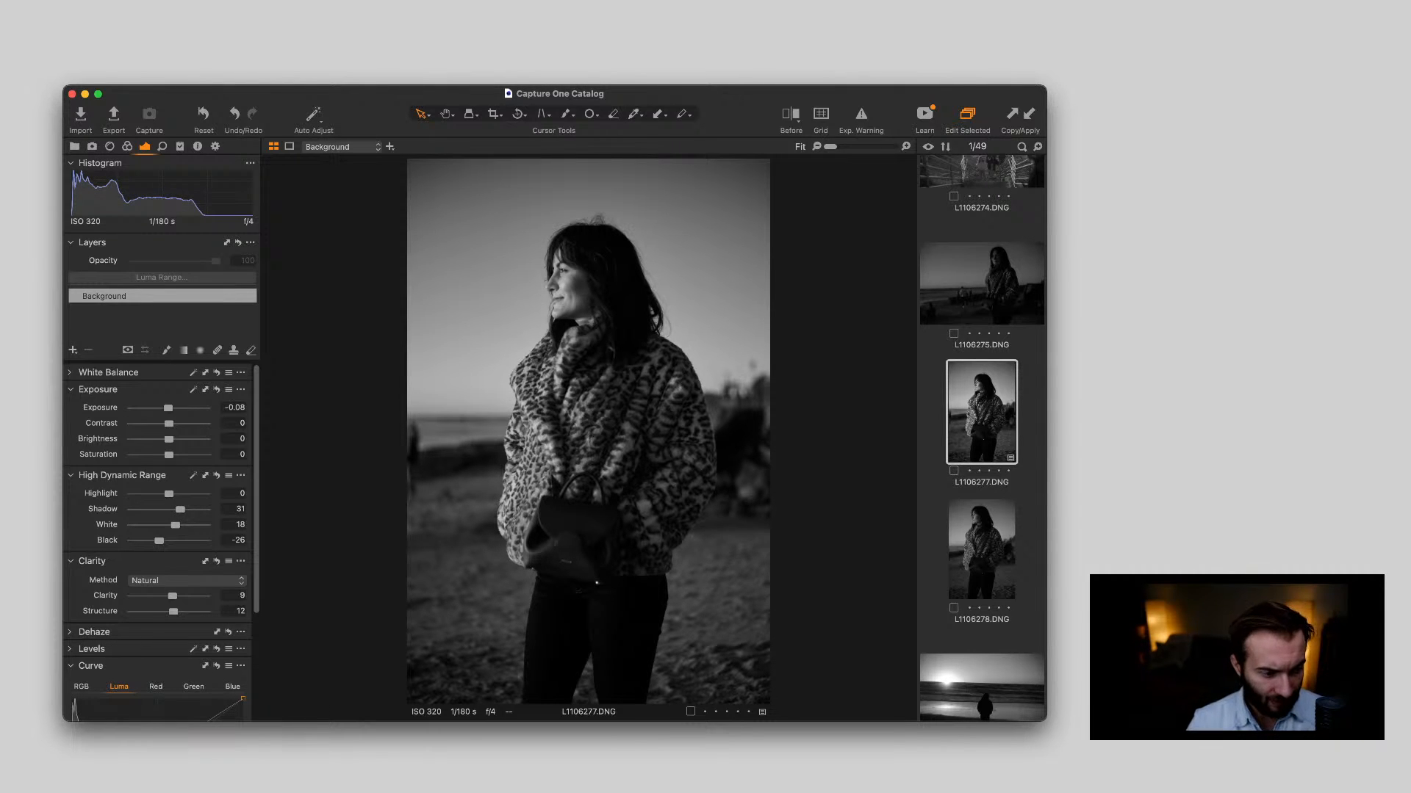
drag(176, 526, 171, 525)
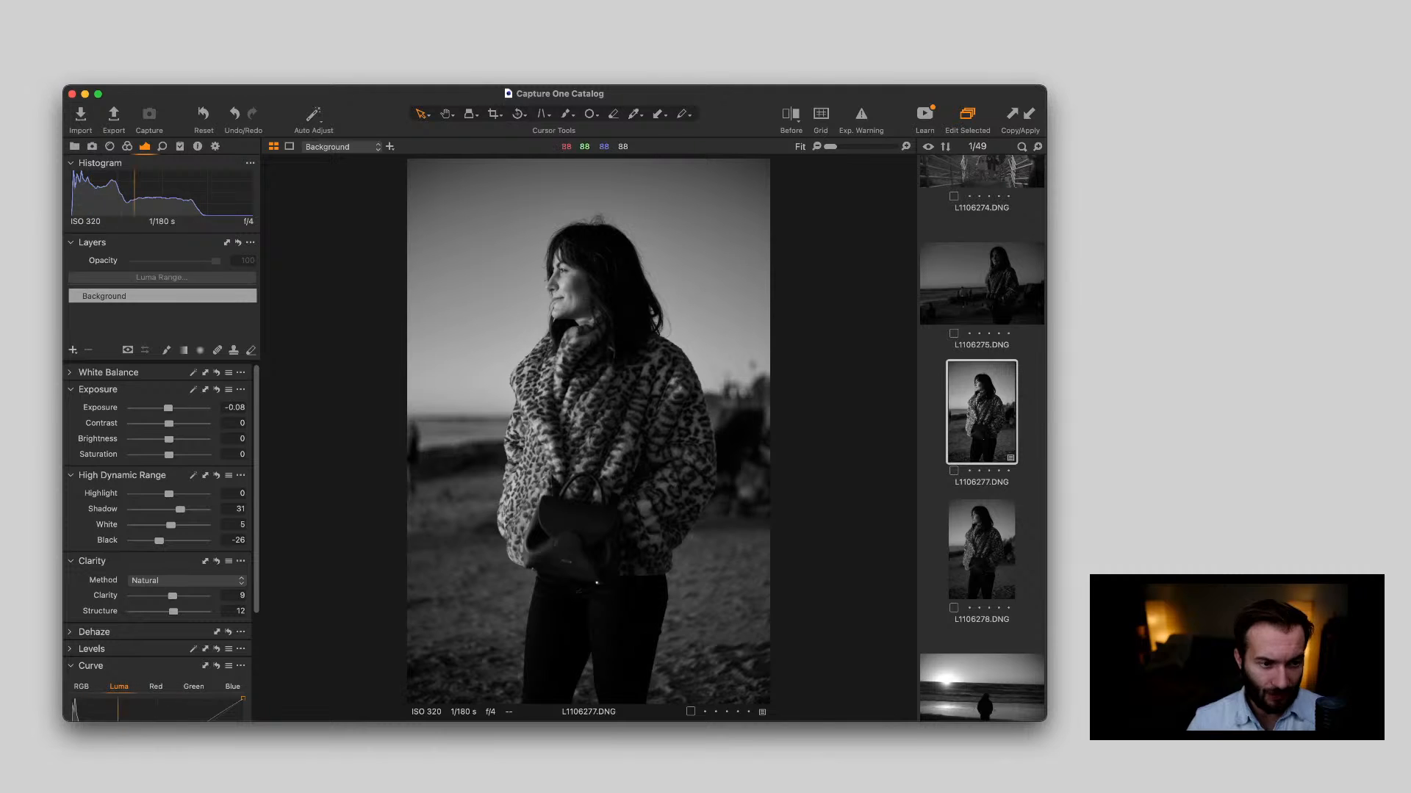
Crop L1106277.DNG slightly tighter around the woman, trimming the edges and repositioning the frame vertically
key(c)
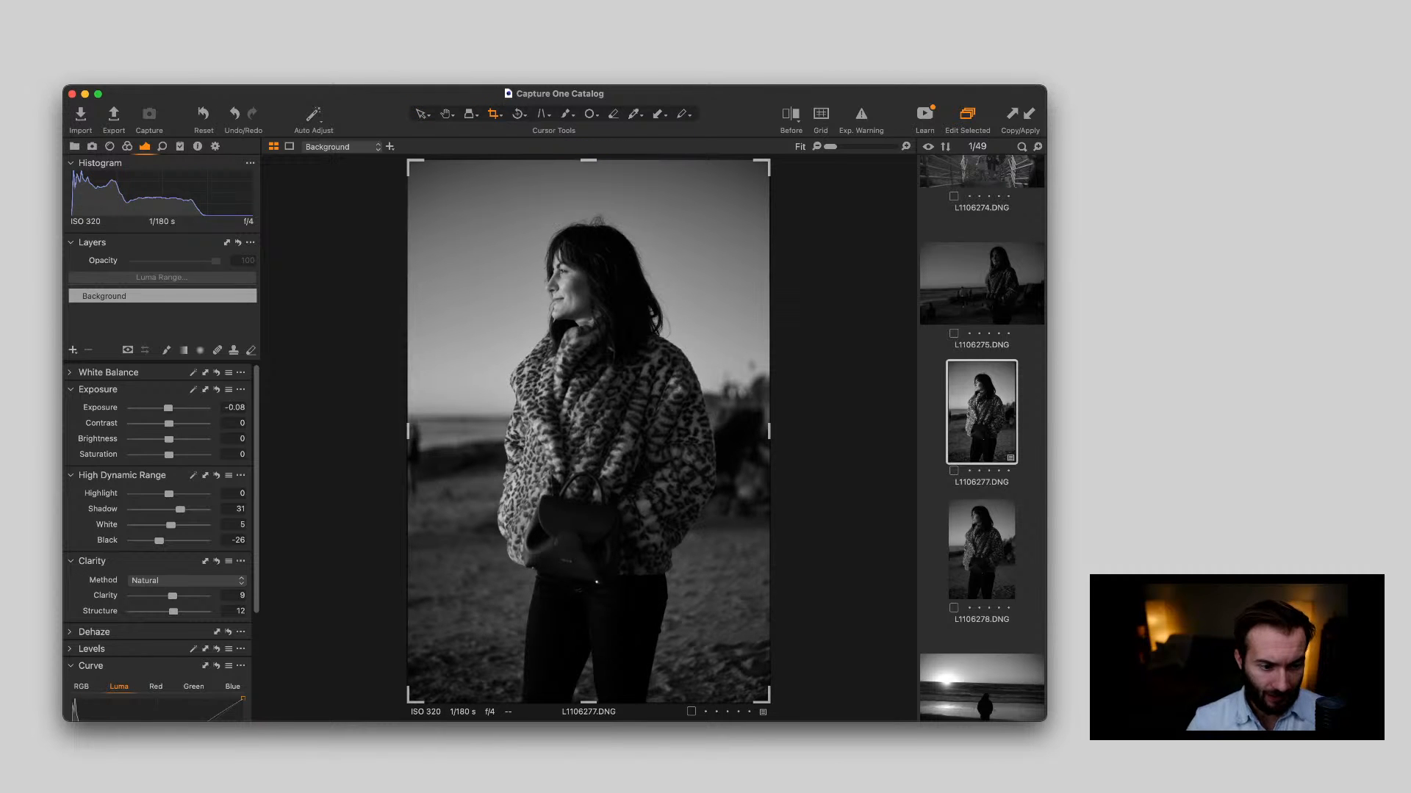
drag(408, 160, 423, 185)
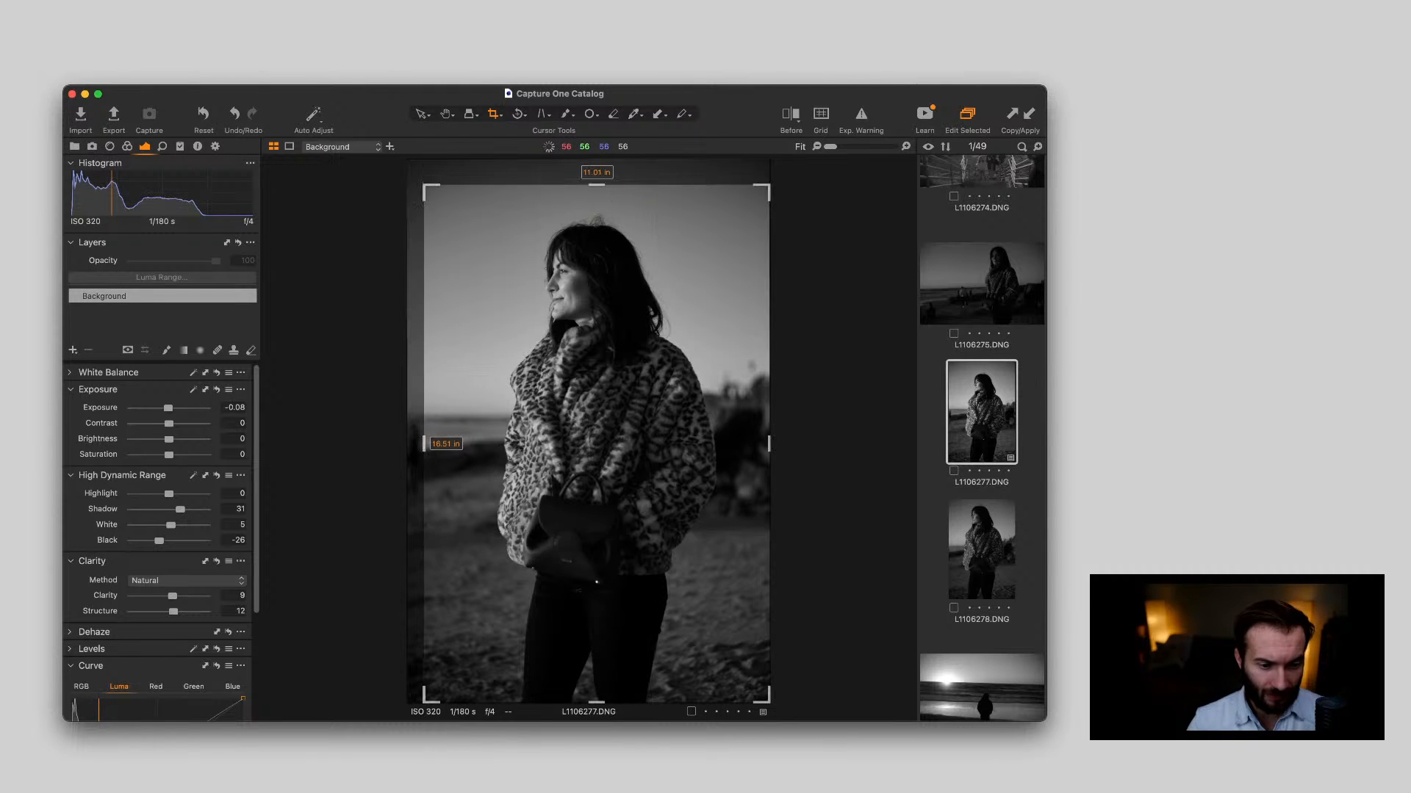
drag(536, 356, 537, 337)
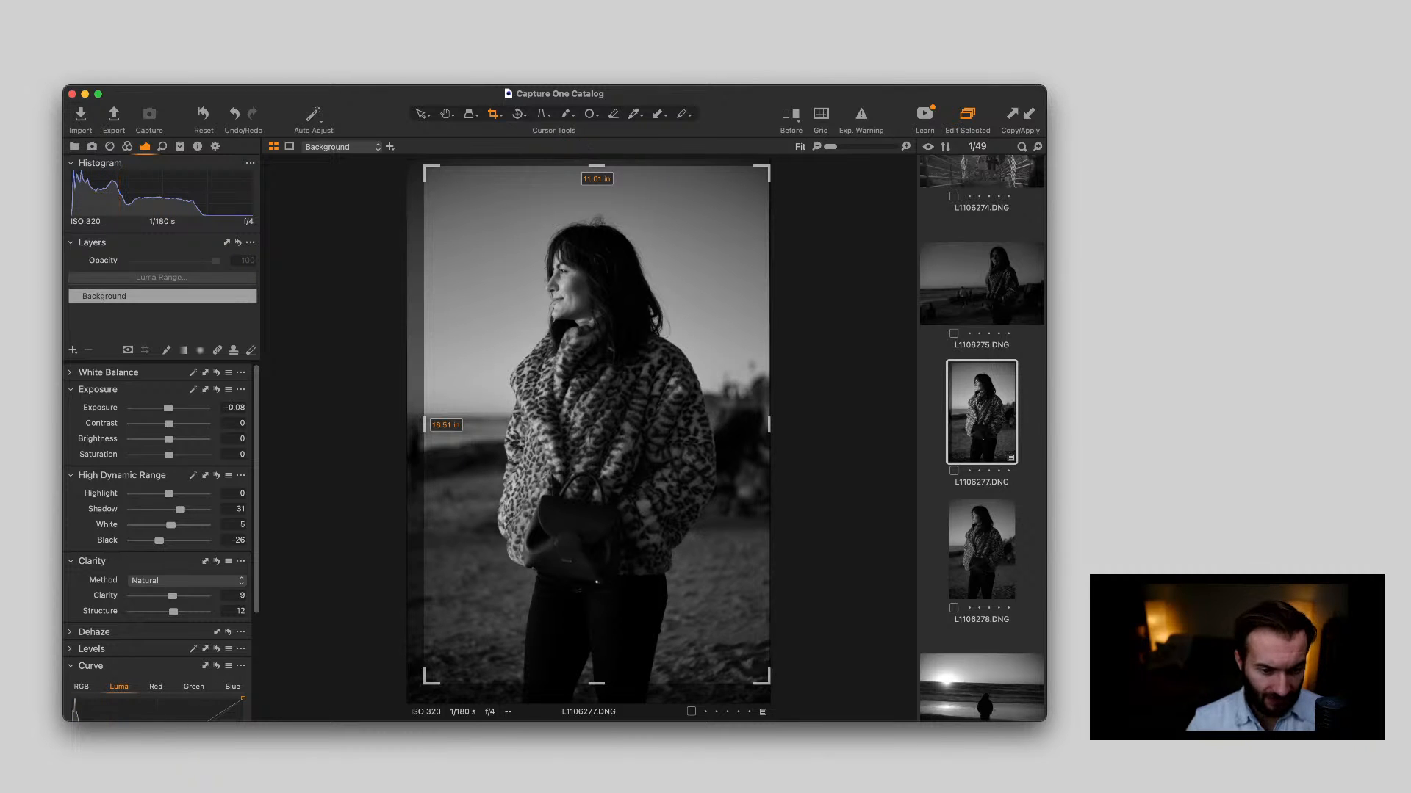
drag(768, 682, 761, 670)
drag(631, 617, 632, 623)
key(v)
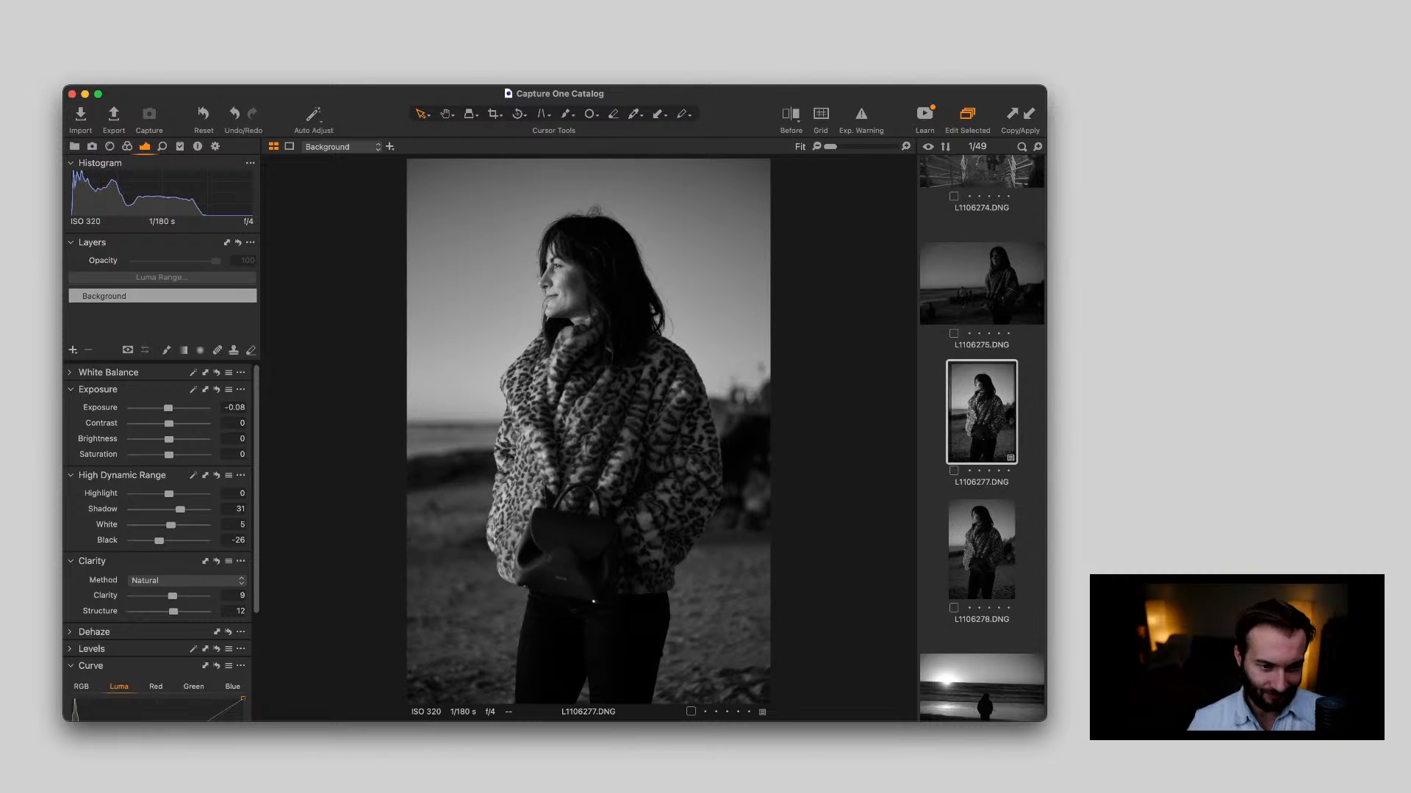
Apply L1106277.DNG's exposure, tone, clarity and curve adjustments to the neighbouring portrait L1106278.DNG
key(Down)
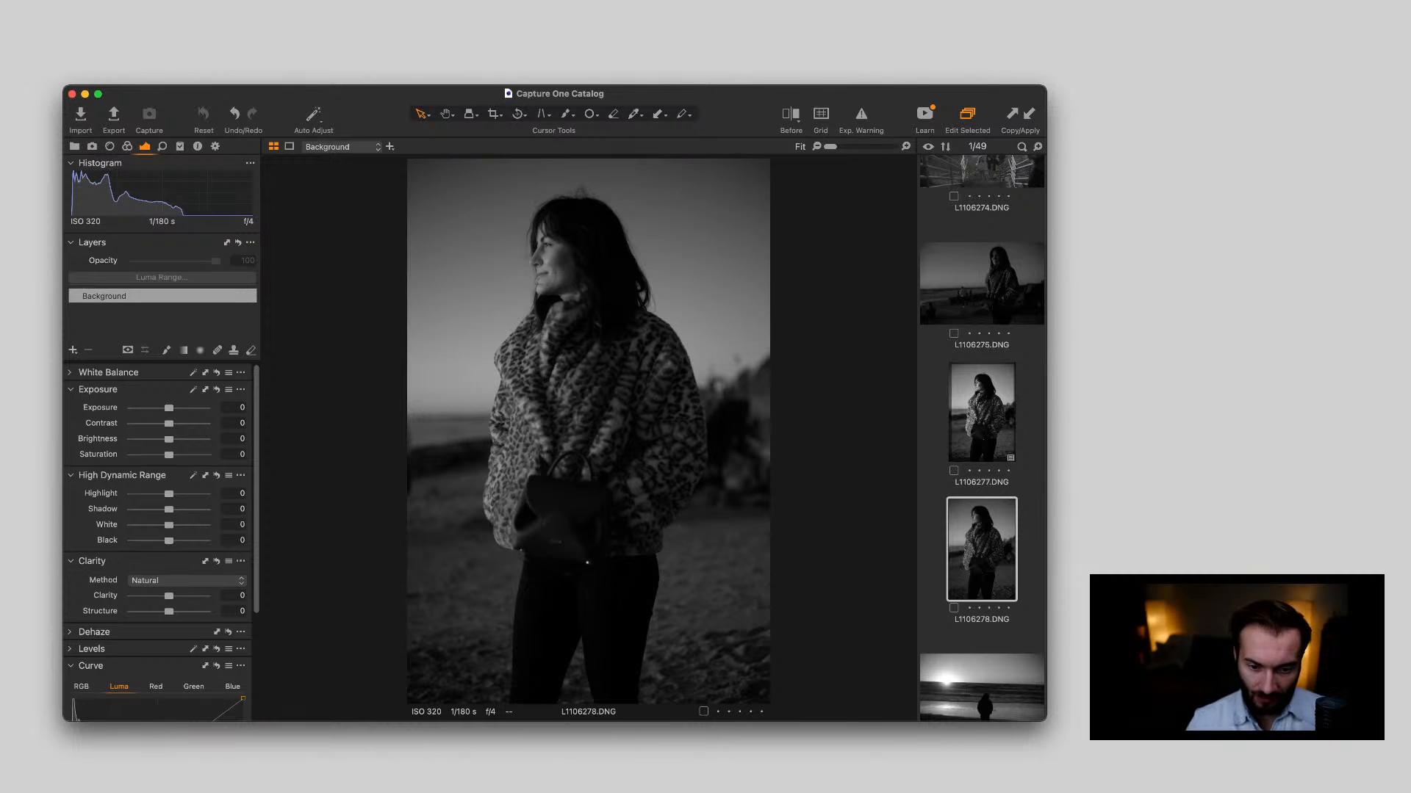
key(Up)
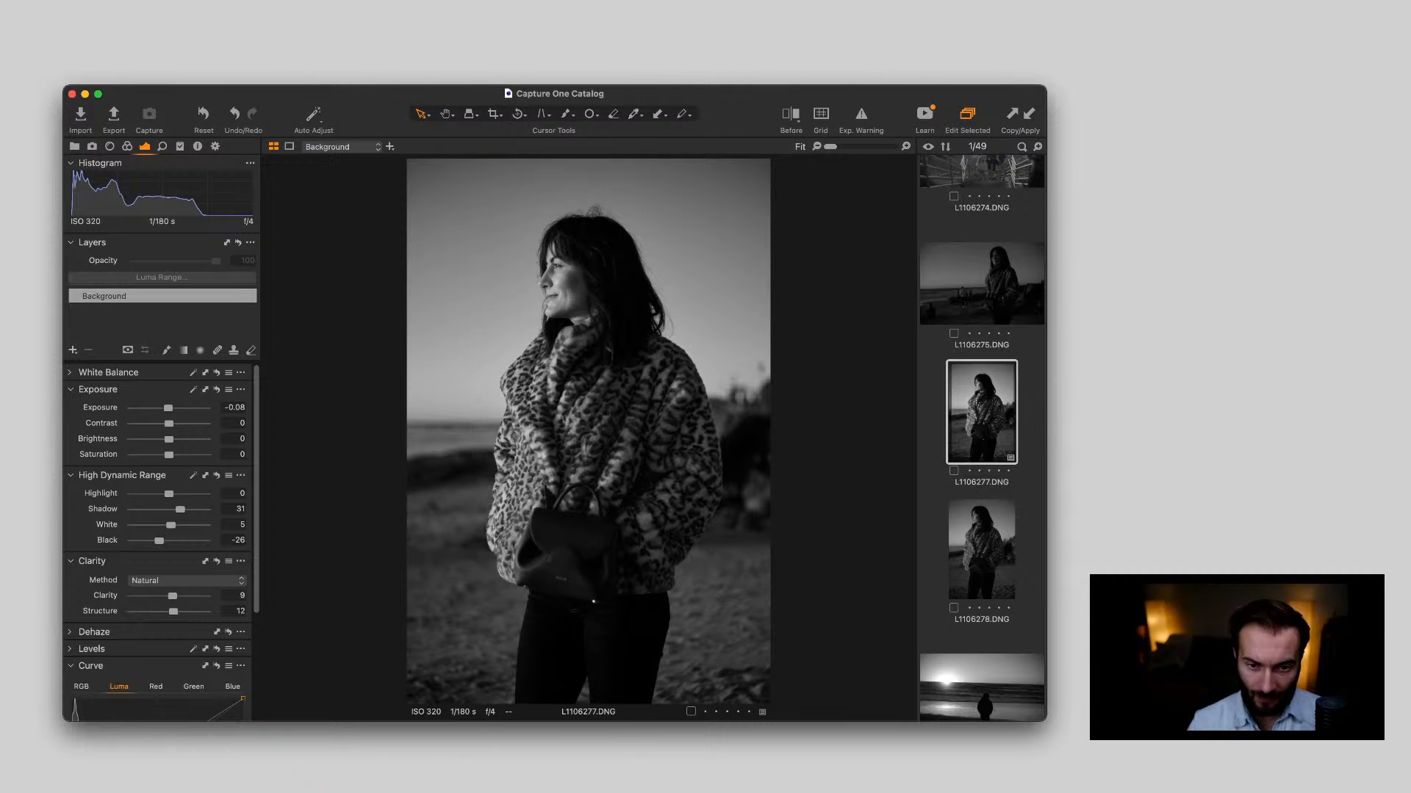
key(Down)
key(super+shift+v)
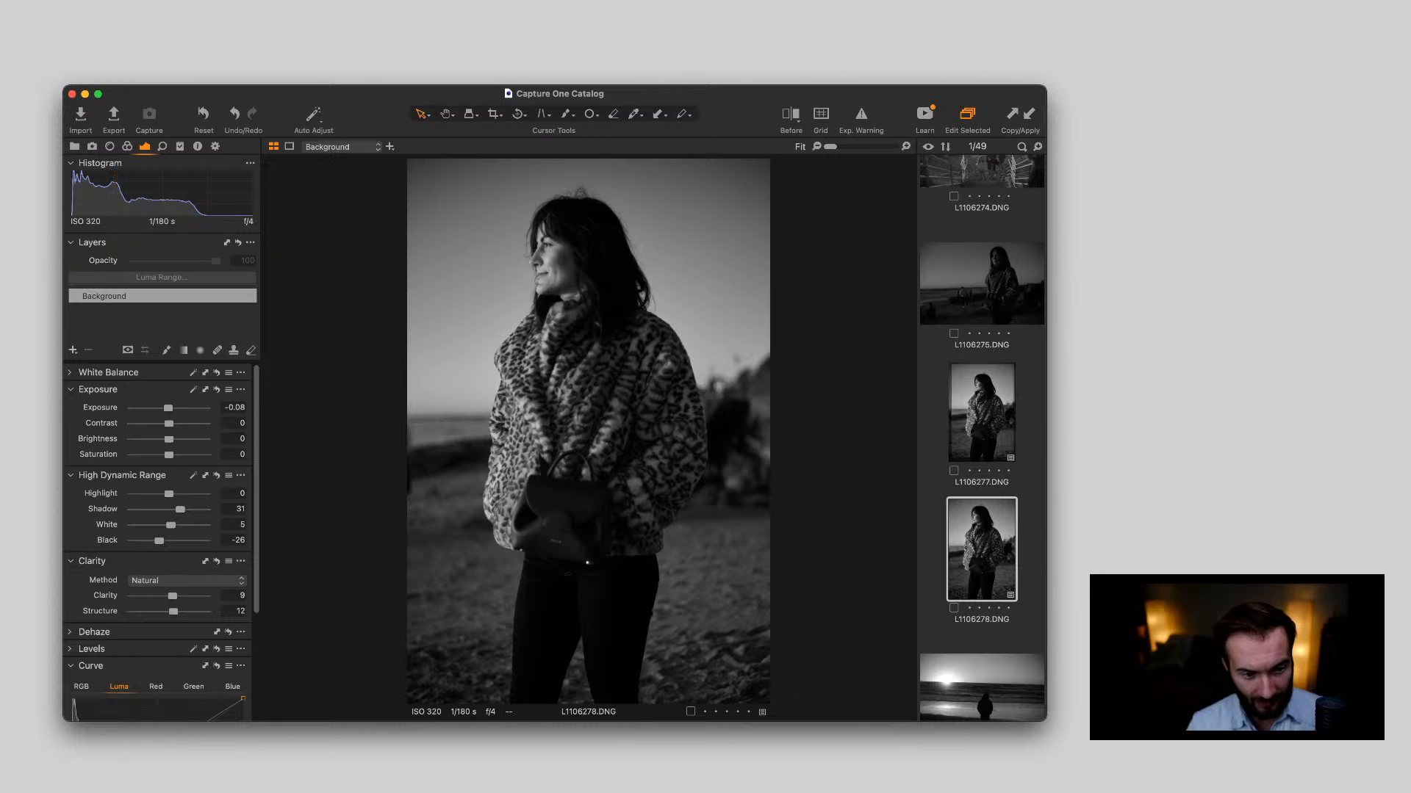
Compare L1106278.DNG with the neighbouring portrait and examine the woman's face and coat at up to 105% magnification
key(Up)
key(Down)
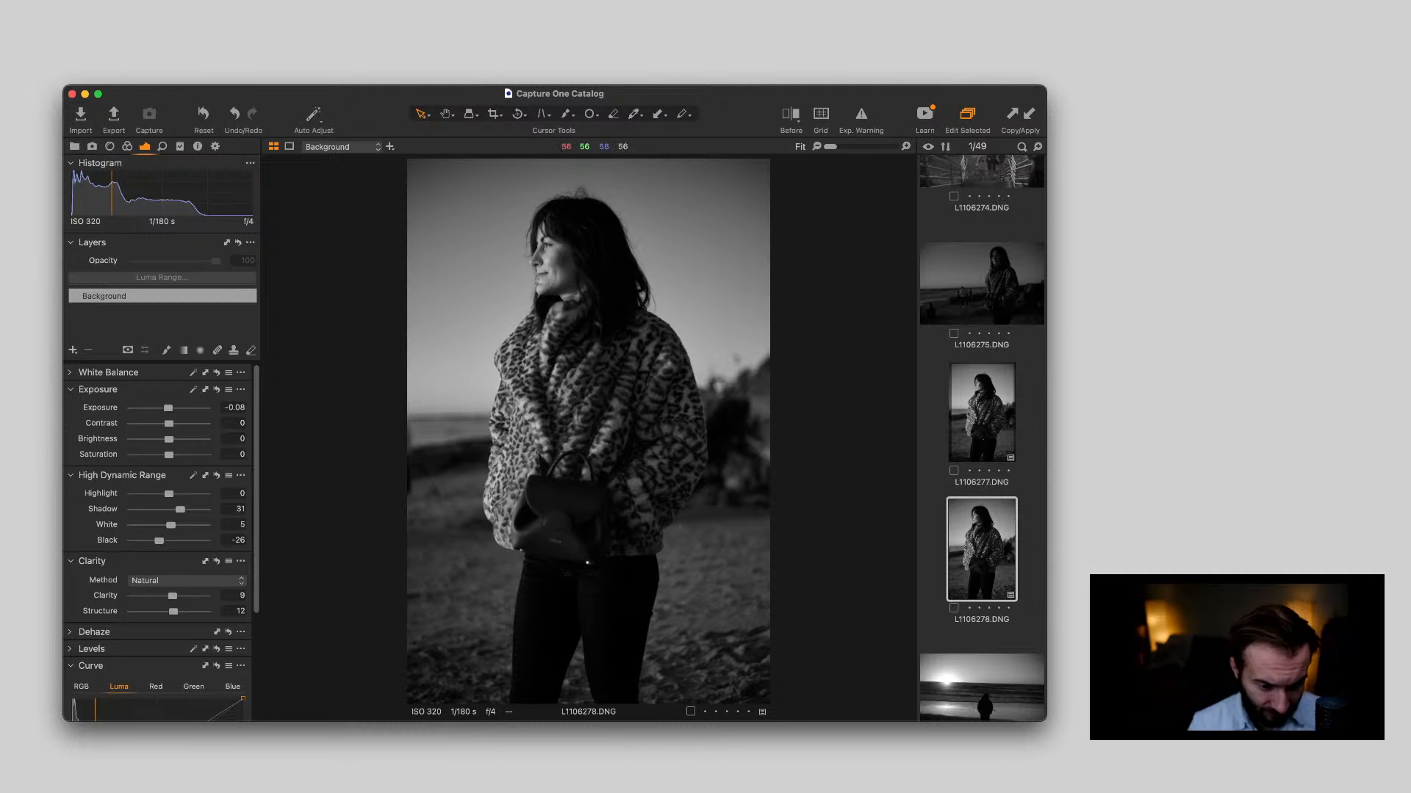
scroll(588, 331, up, 5)
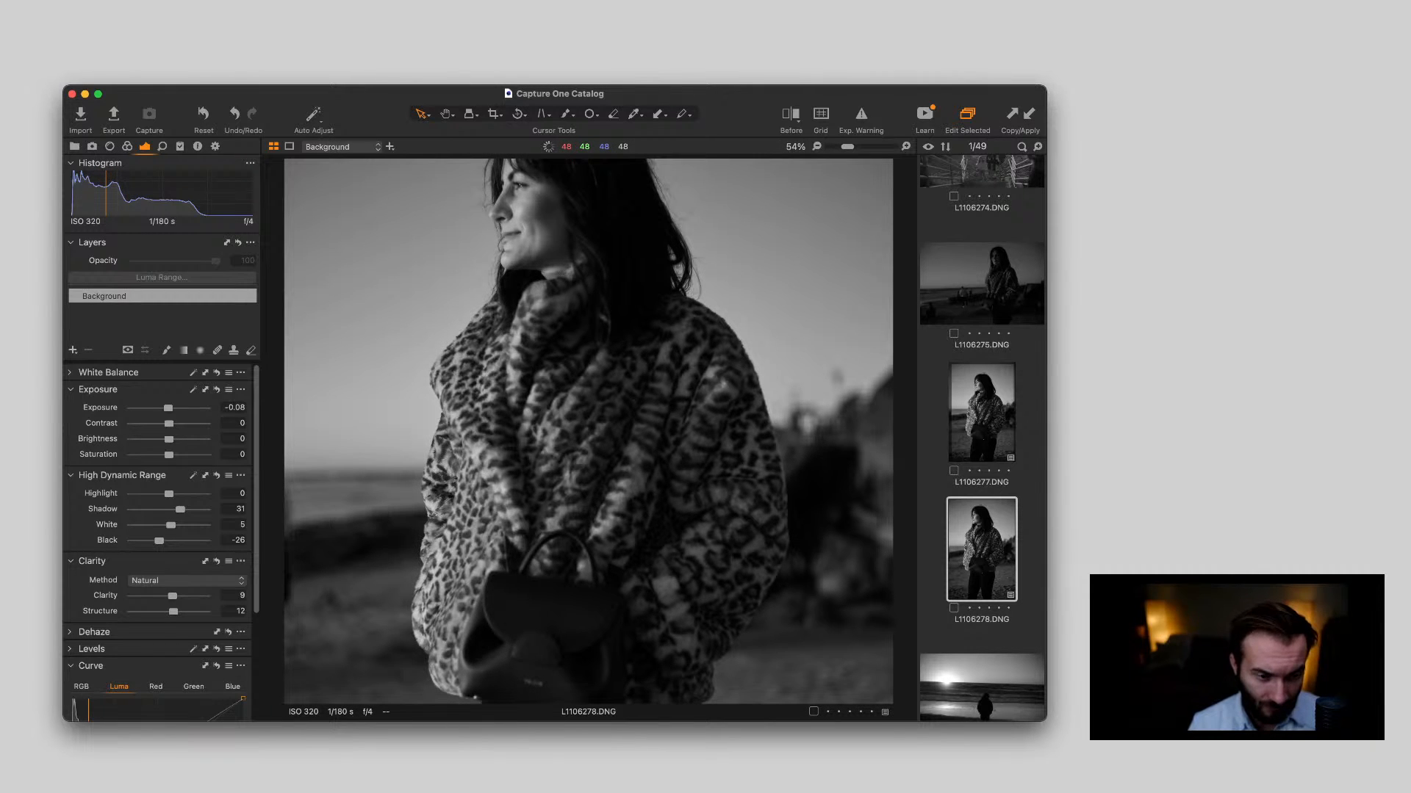
scroll(588, 331, down, 5)
scroll(533, 272, up, 5)
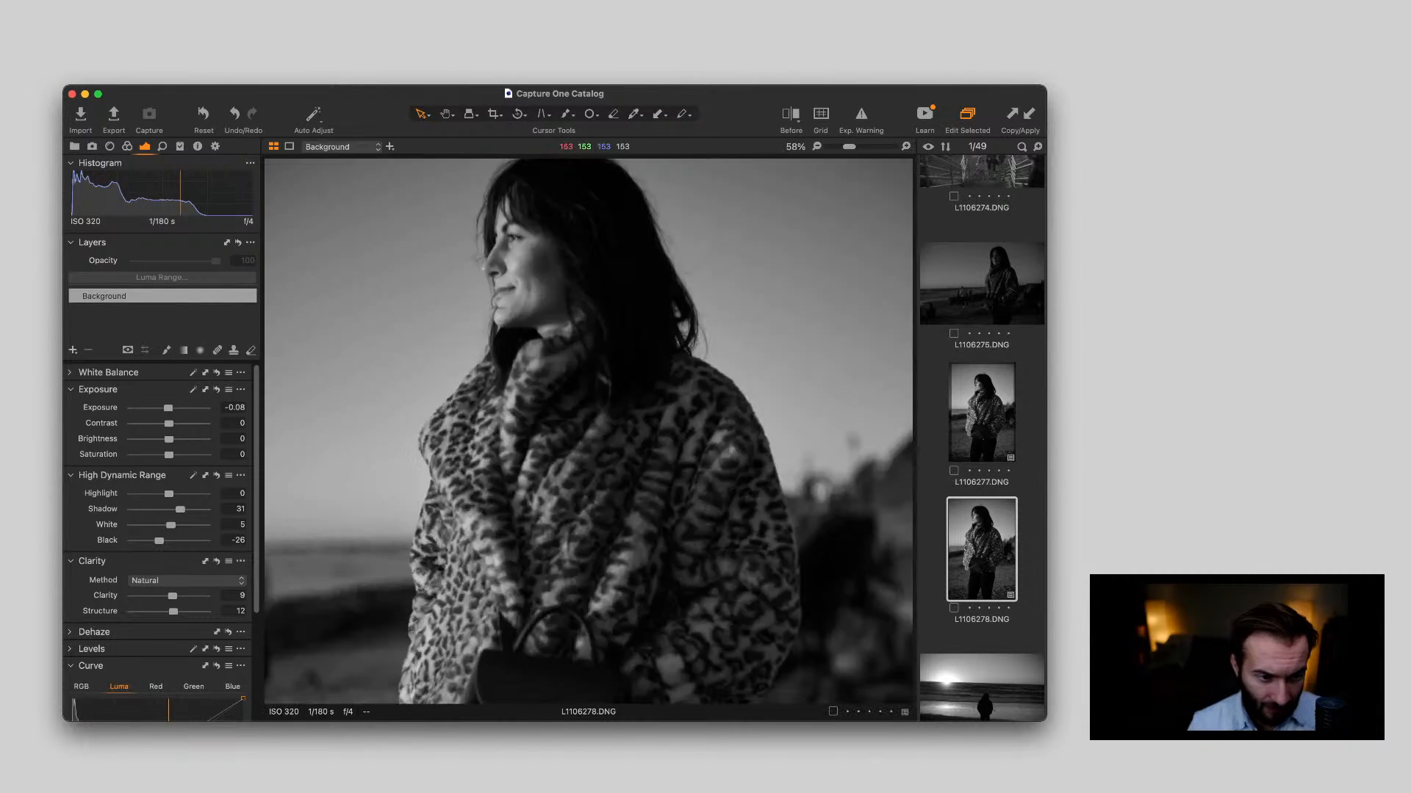
scroll(552, 254, up, 3)
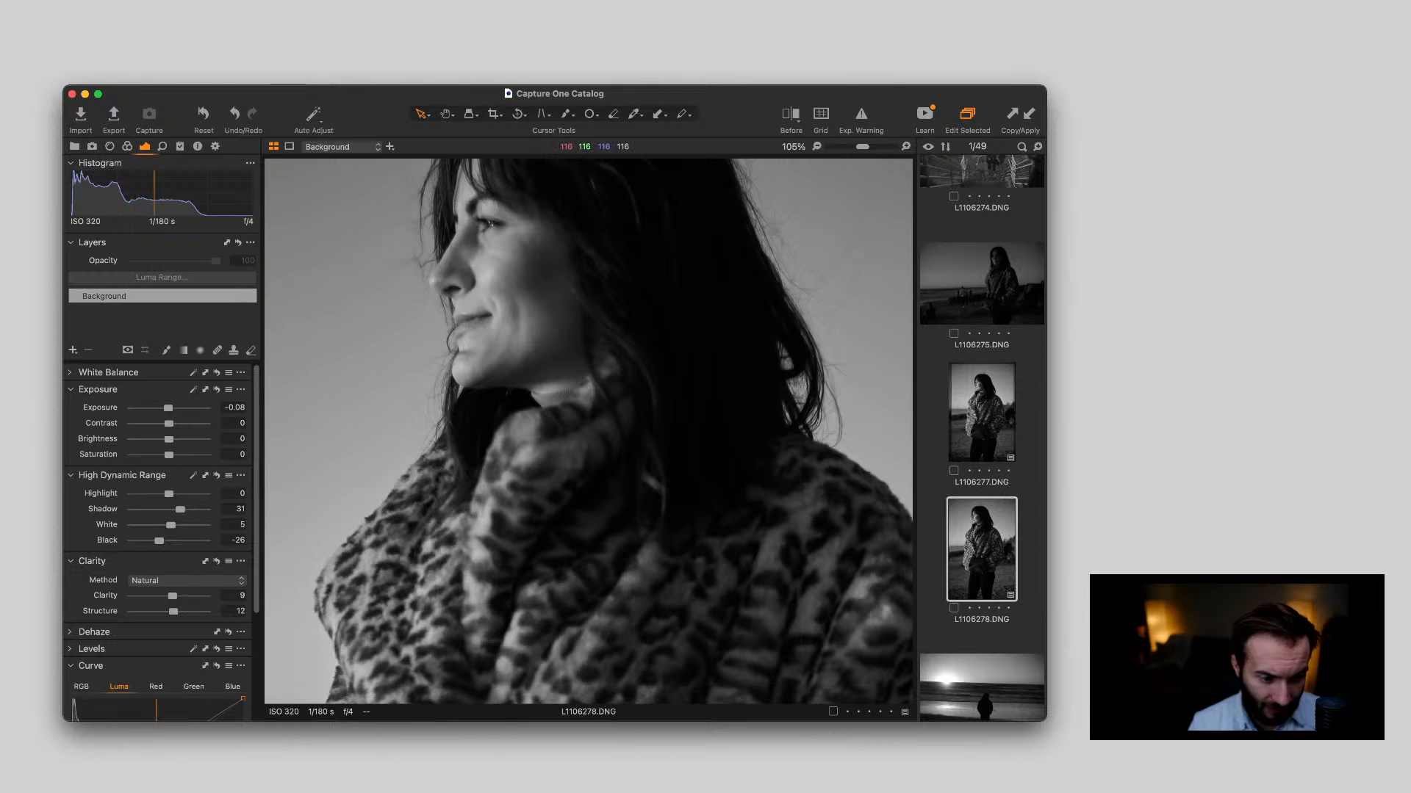
scroll(588, 434, down, 5)
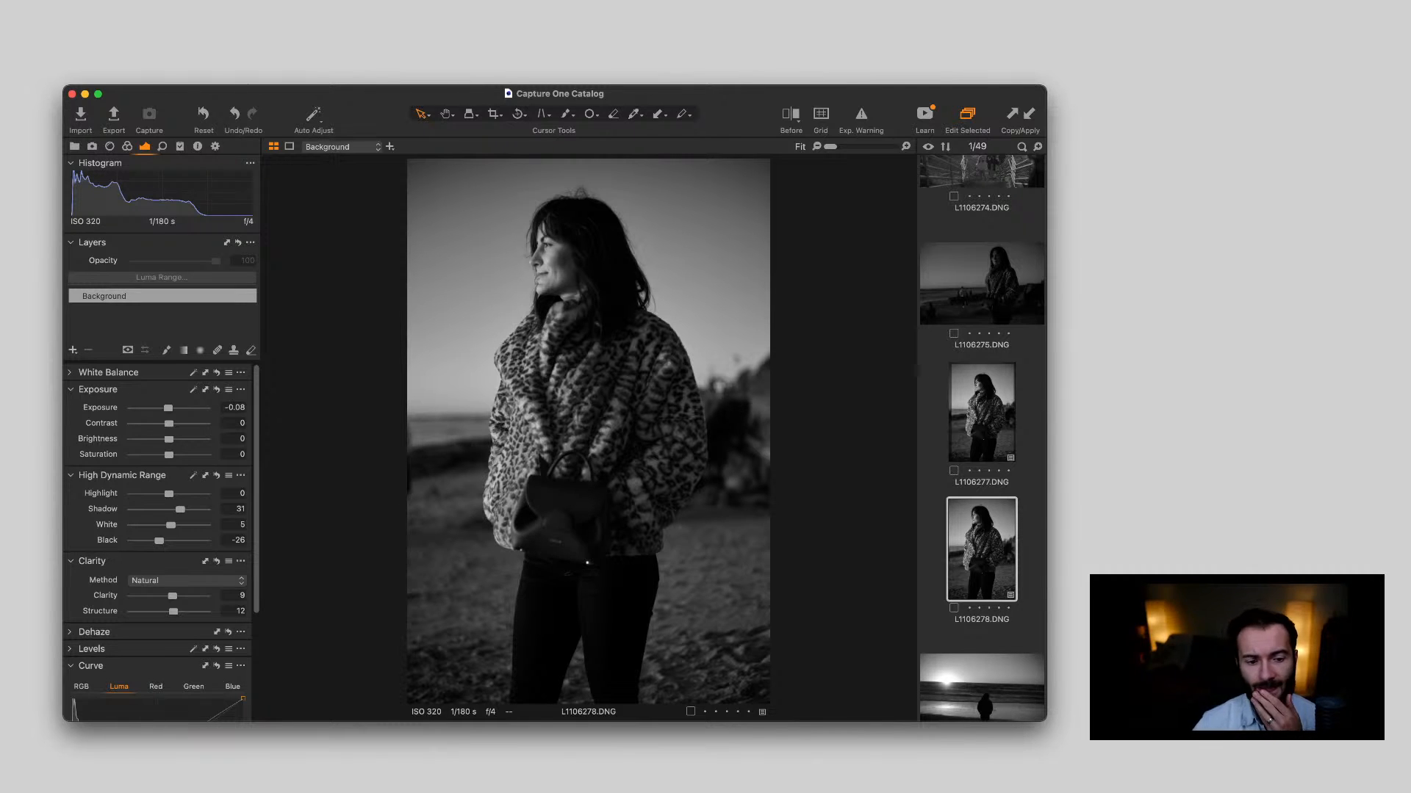
Compare the silhouette shots L1106279.DNG and L1106280.DNG, and straighten L1106280.DNG along the sea horizon
key(Right)
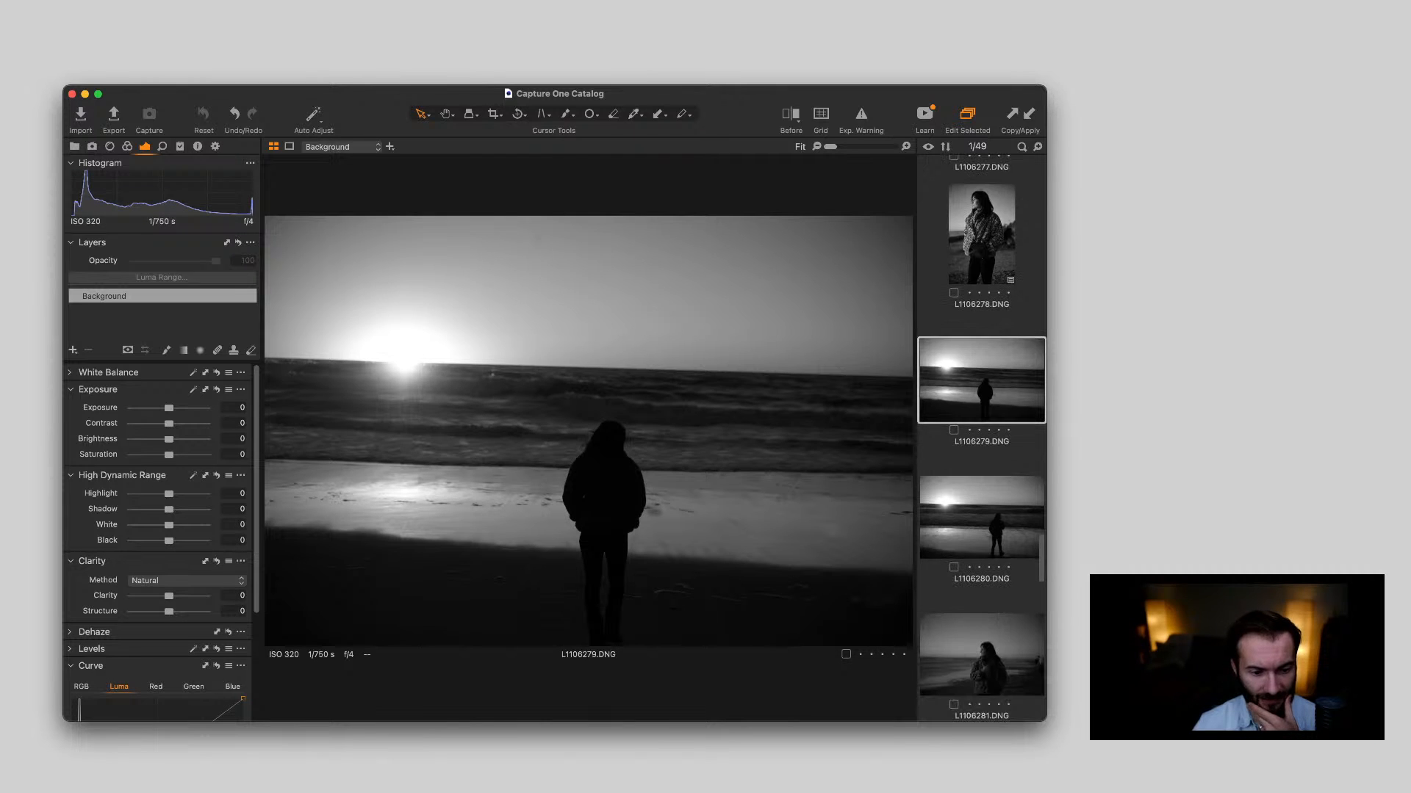
key(Right)
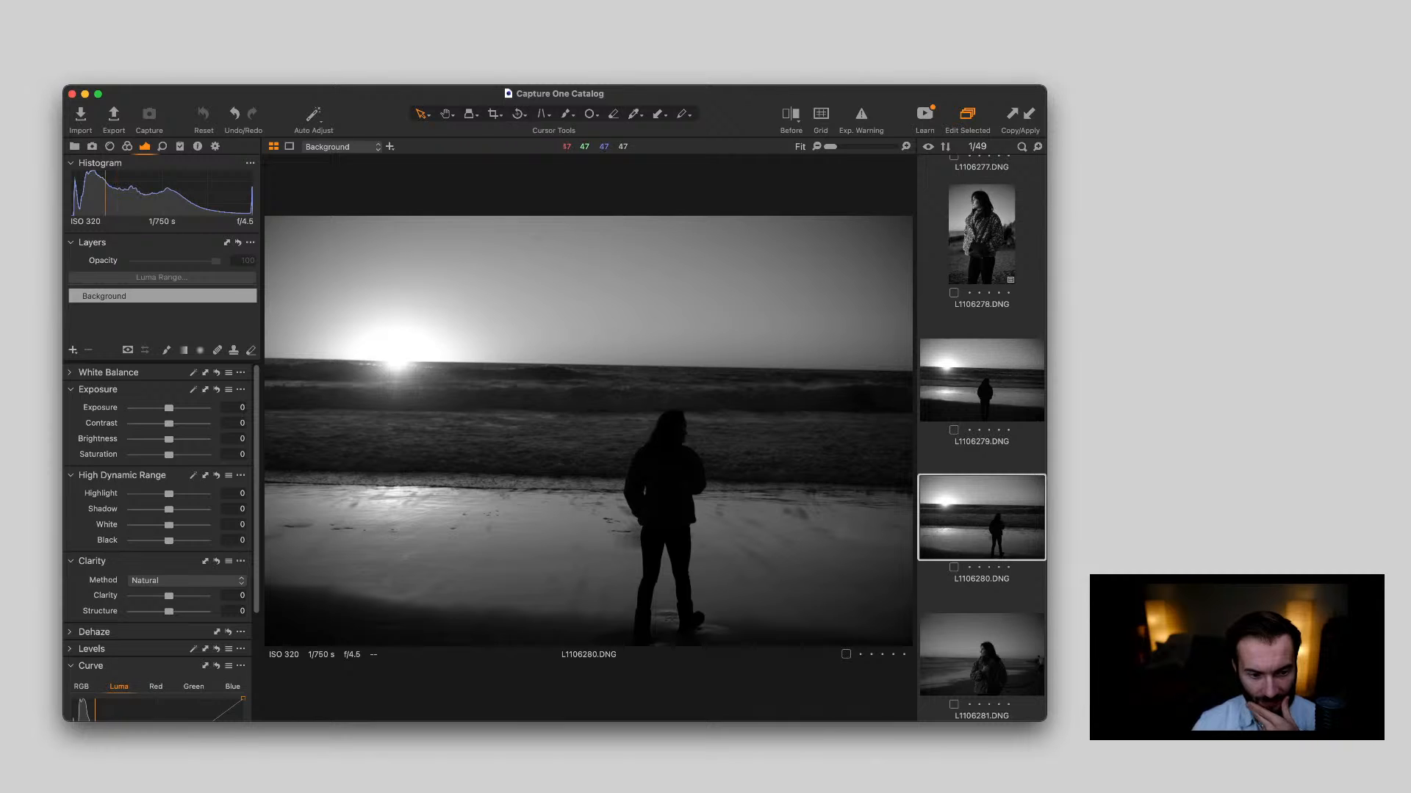
key(Left)
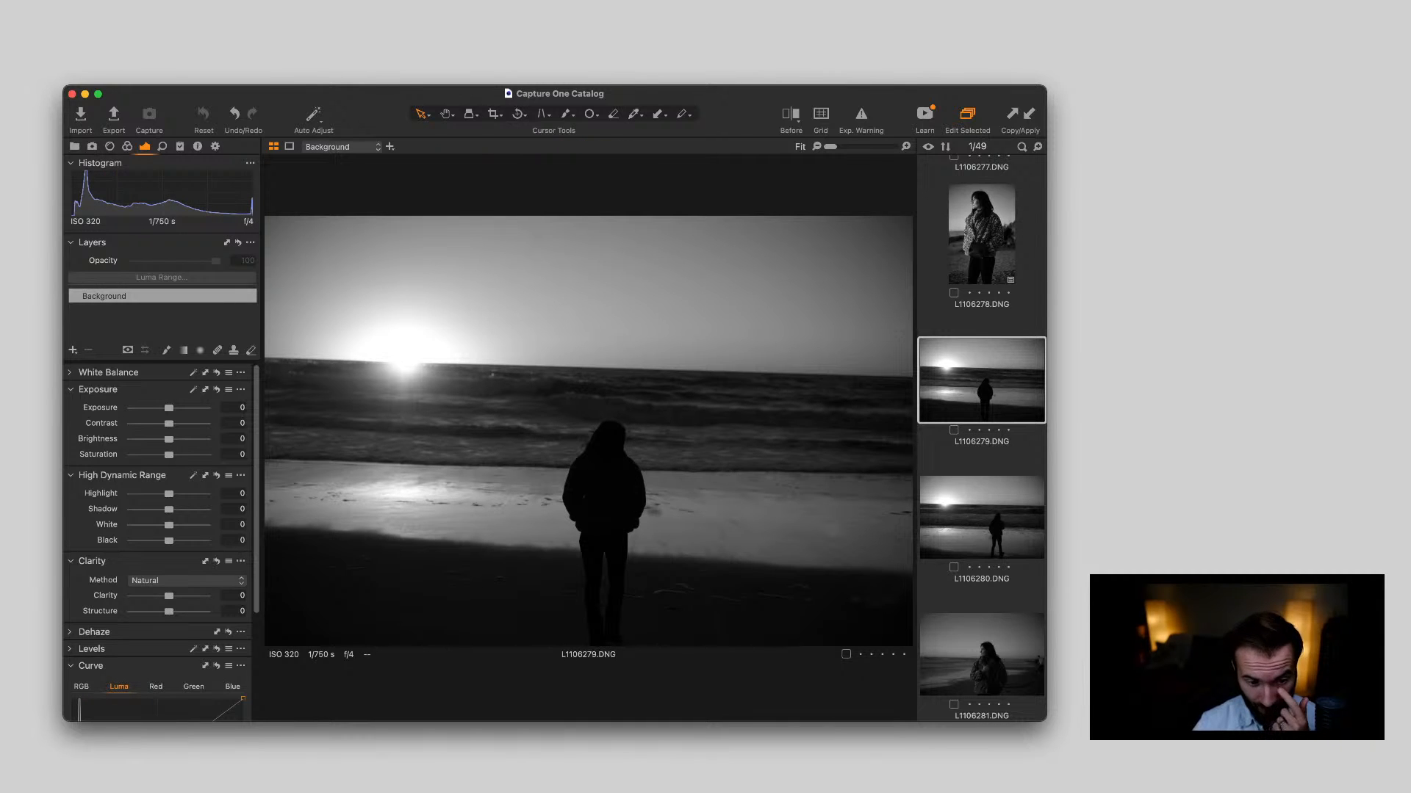
key(Right)
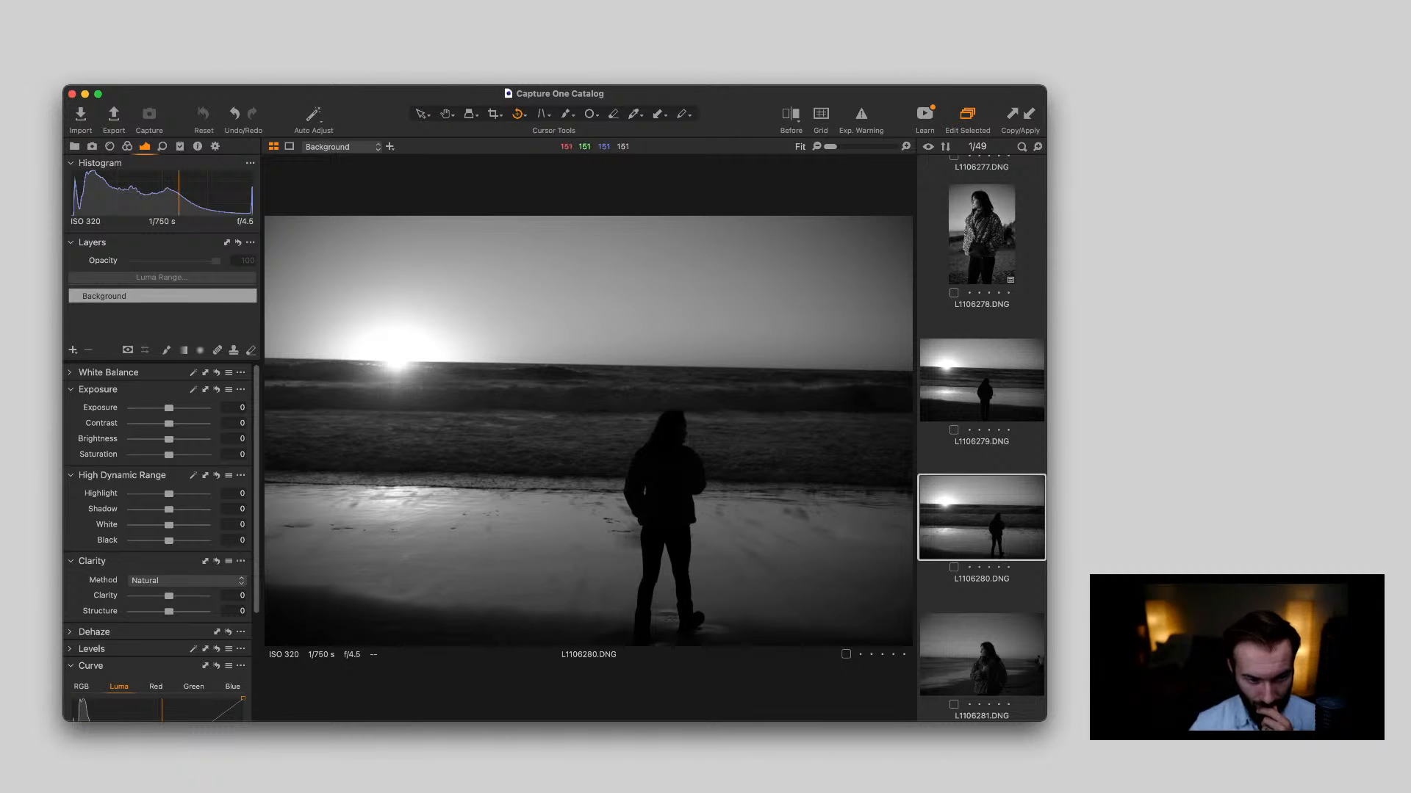
drag(265, 359, 854, 371)
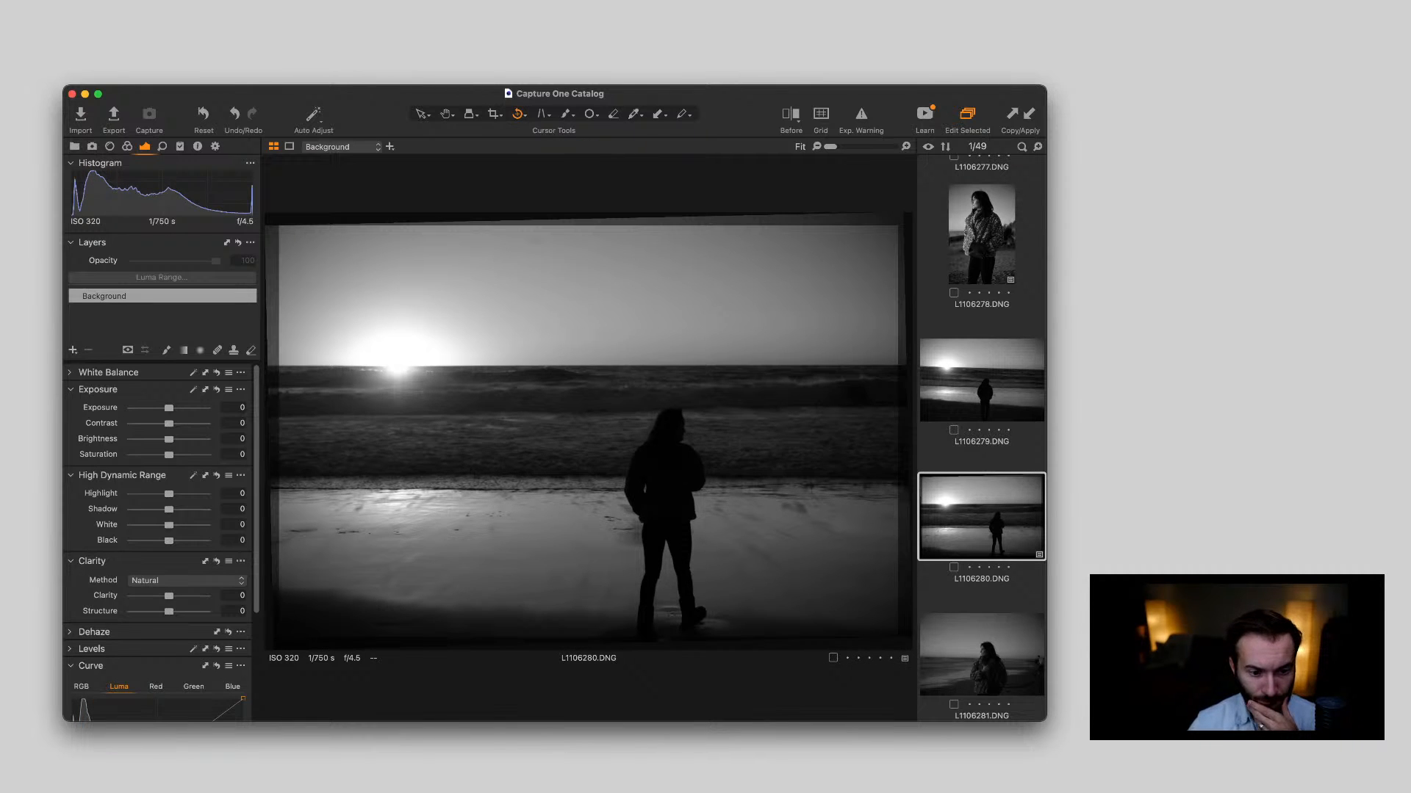
key(v)
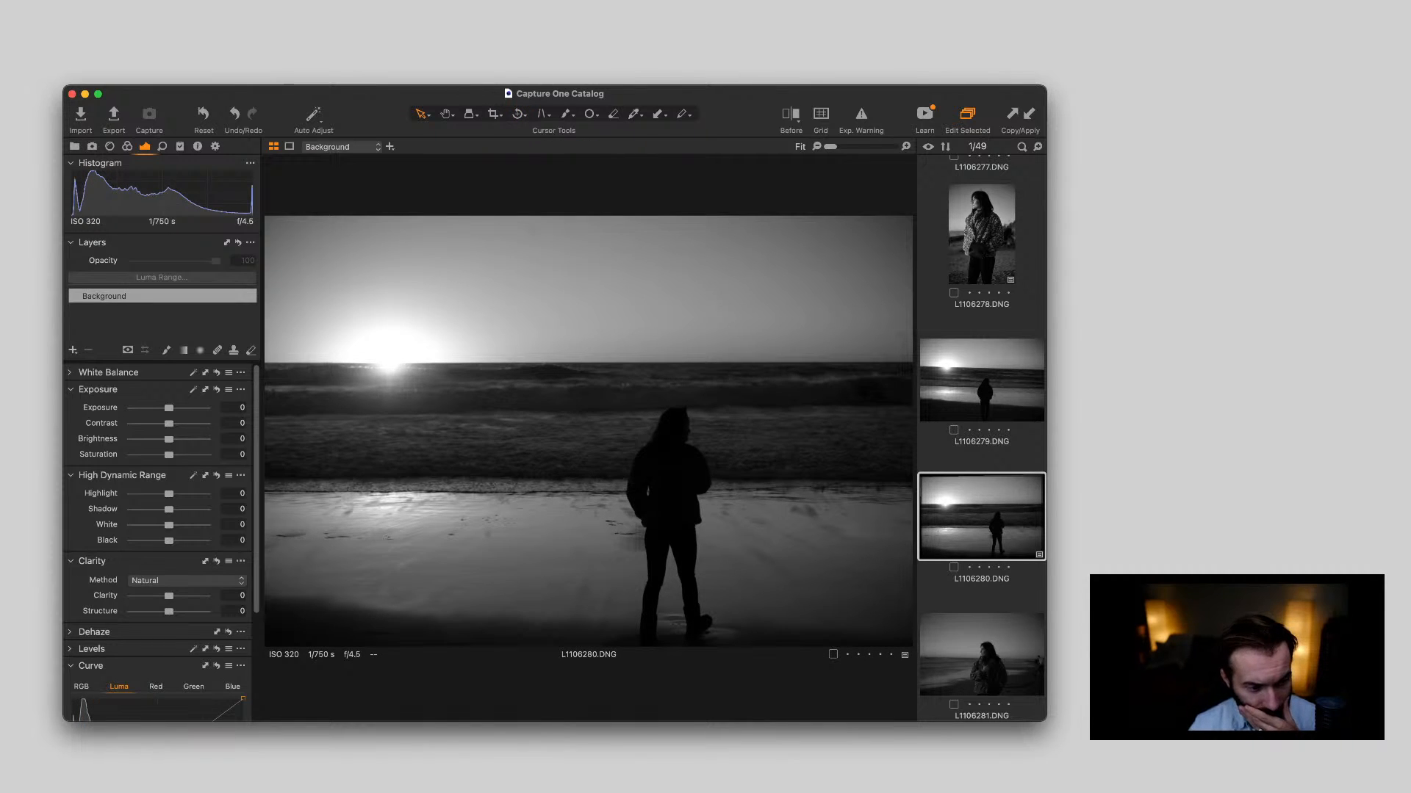
Lower L1106280.DNG's Highlight to -39 and add a radial mask layer centred on the sun with Exposure 0.98
mouse_move(169, 494)
mouse_down()
mouse_move(130, 494)
mouse_move(155, 494)
mouse_up()
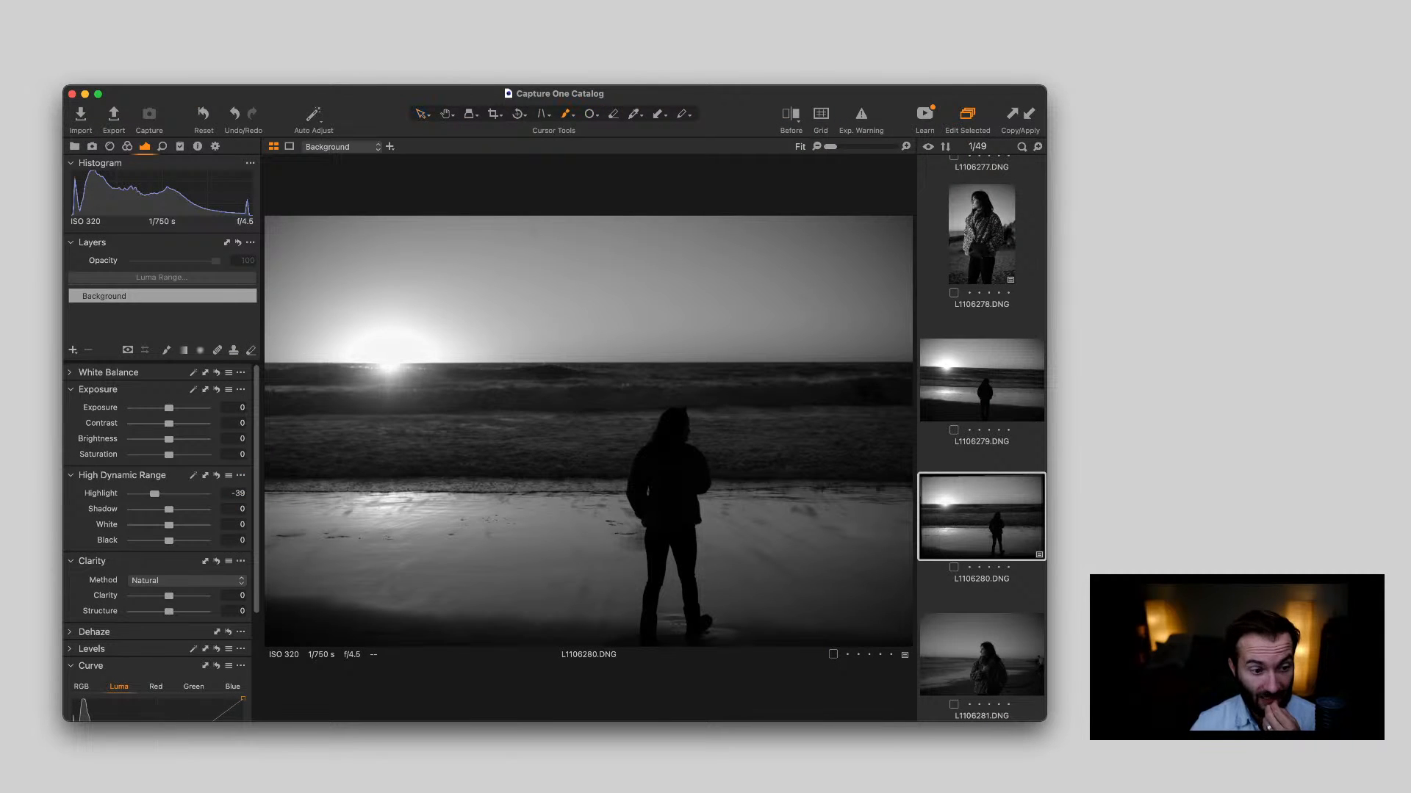
key(t)
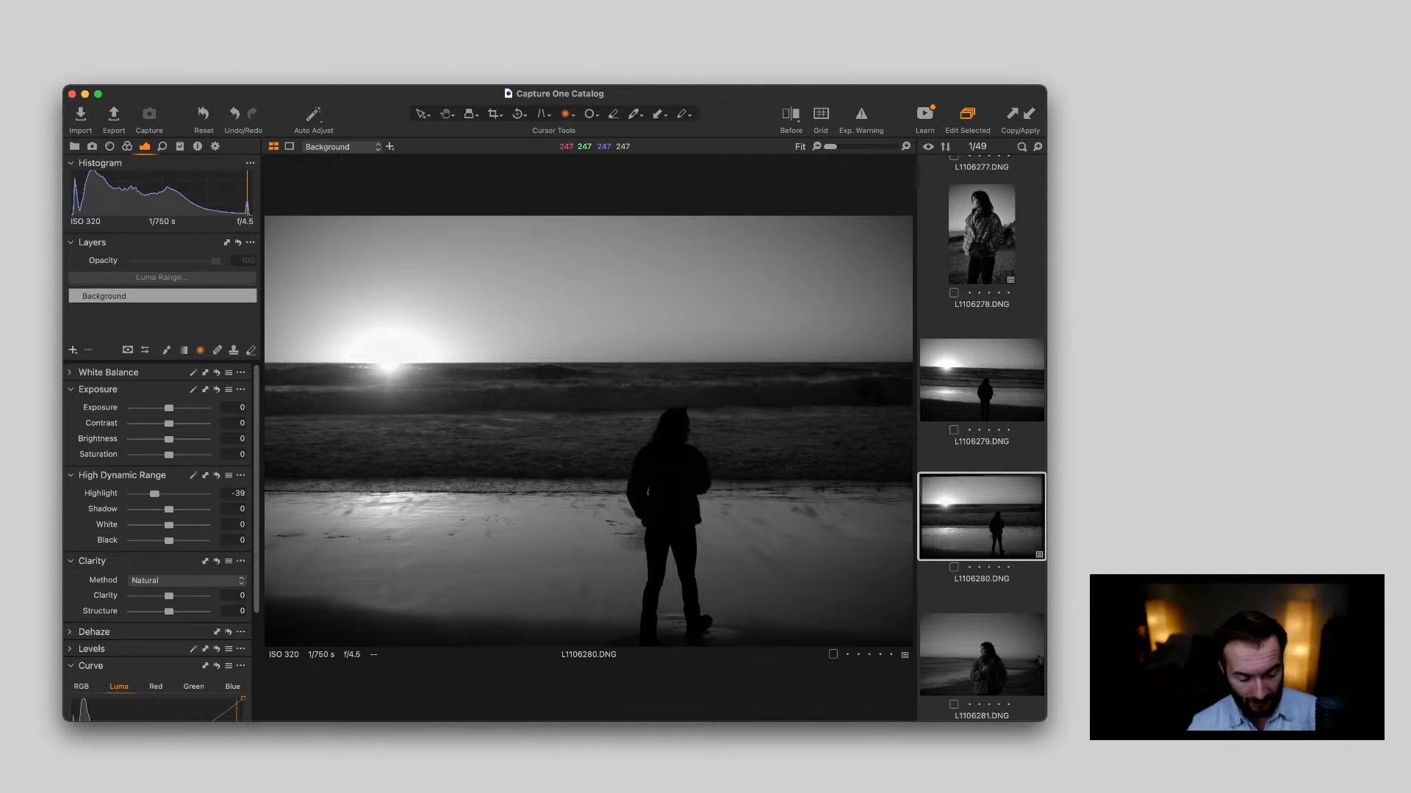
drag(389, 361, 629, 360)
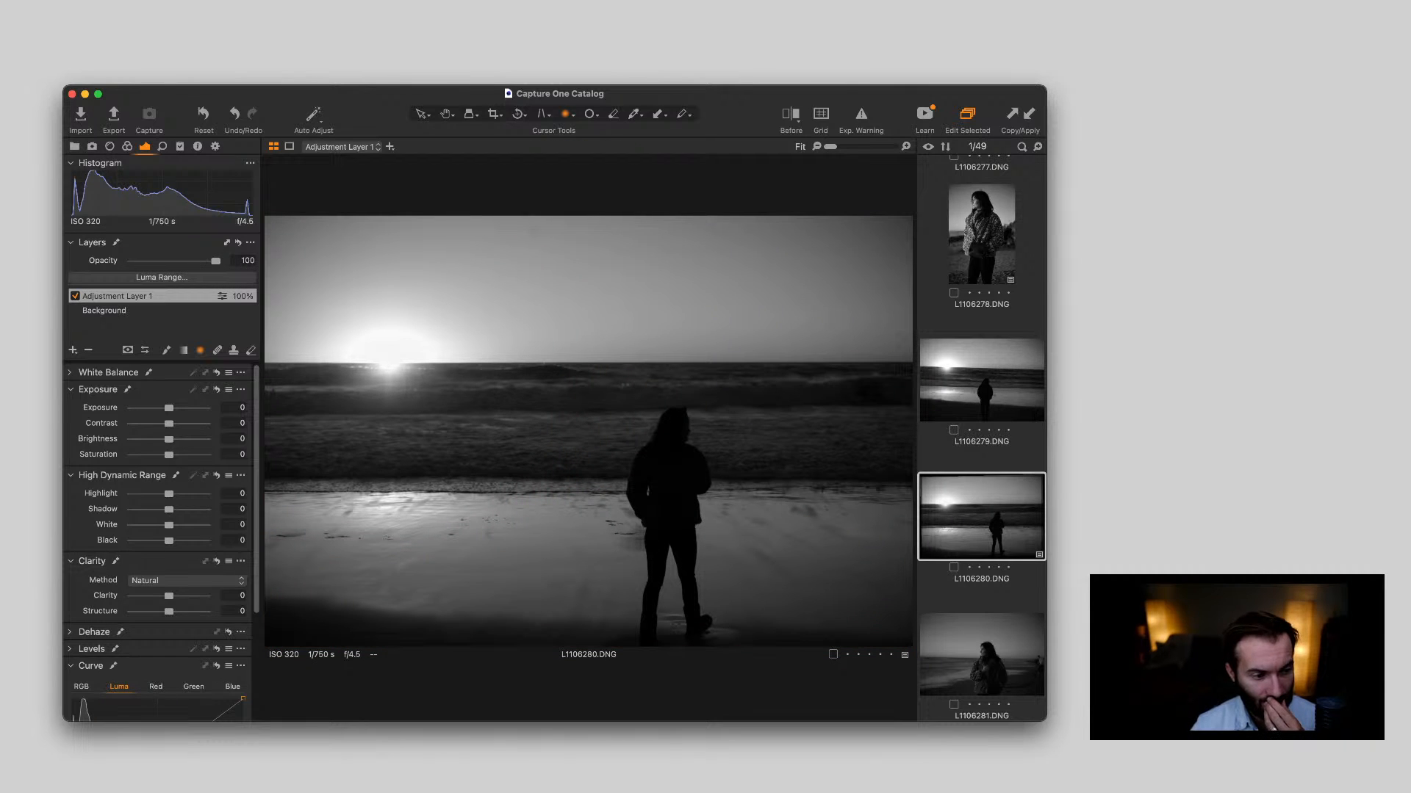
drag(168, 407, 177, 407)
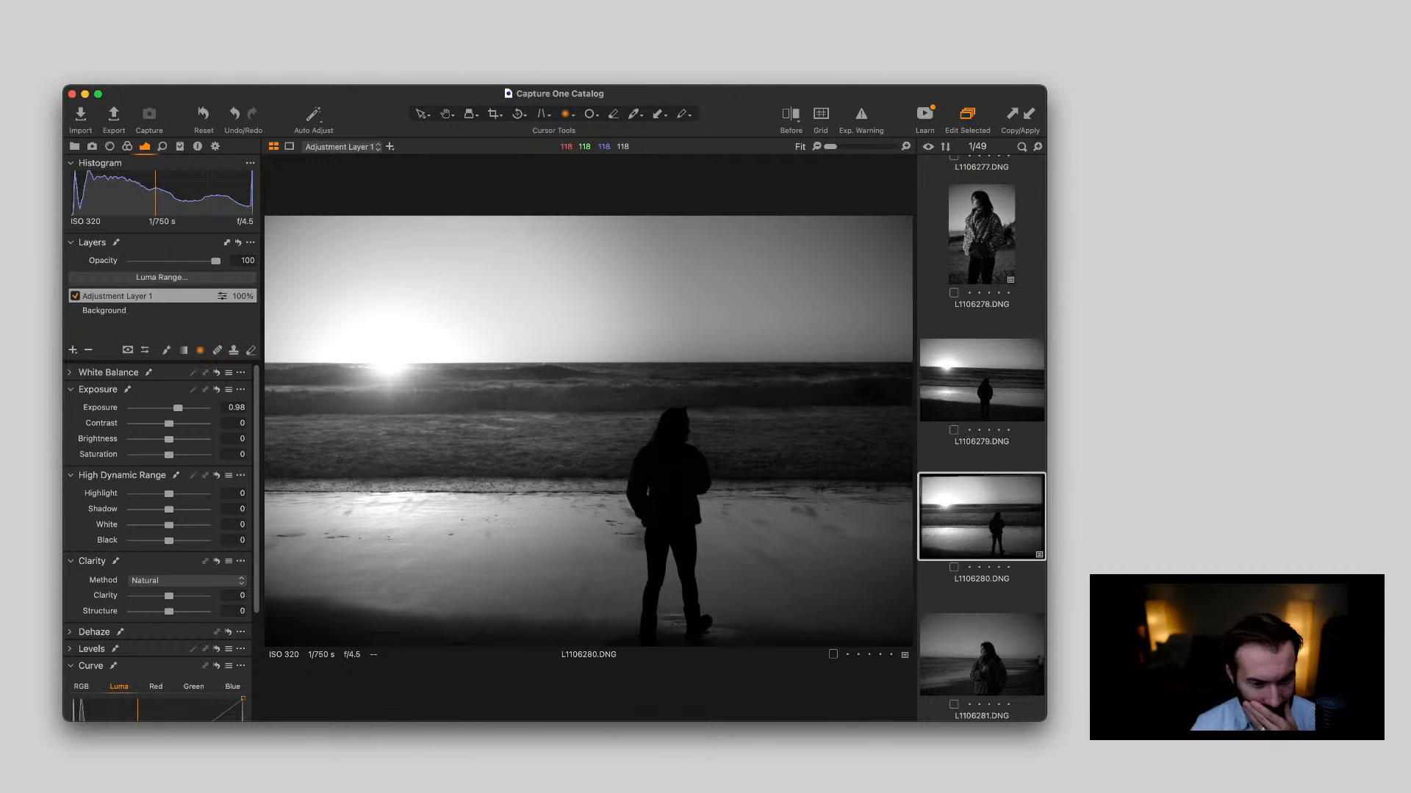
On L1106280.DNG's Background layer, set Shadow to 13, White to 12, Black to -8, Clarity to 10 and Structure to 15
drag(169, 541, 173, 509)
click(105, 311)
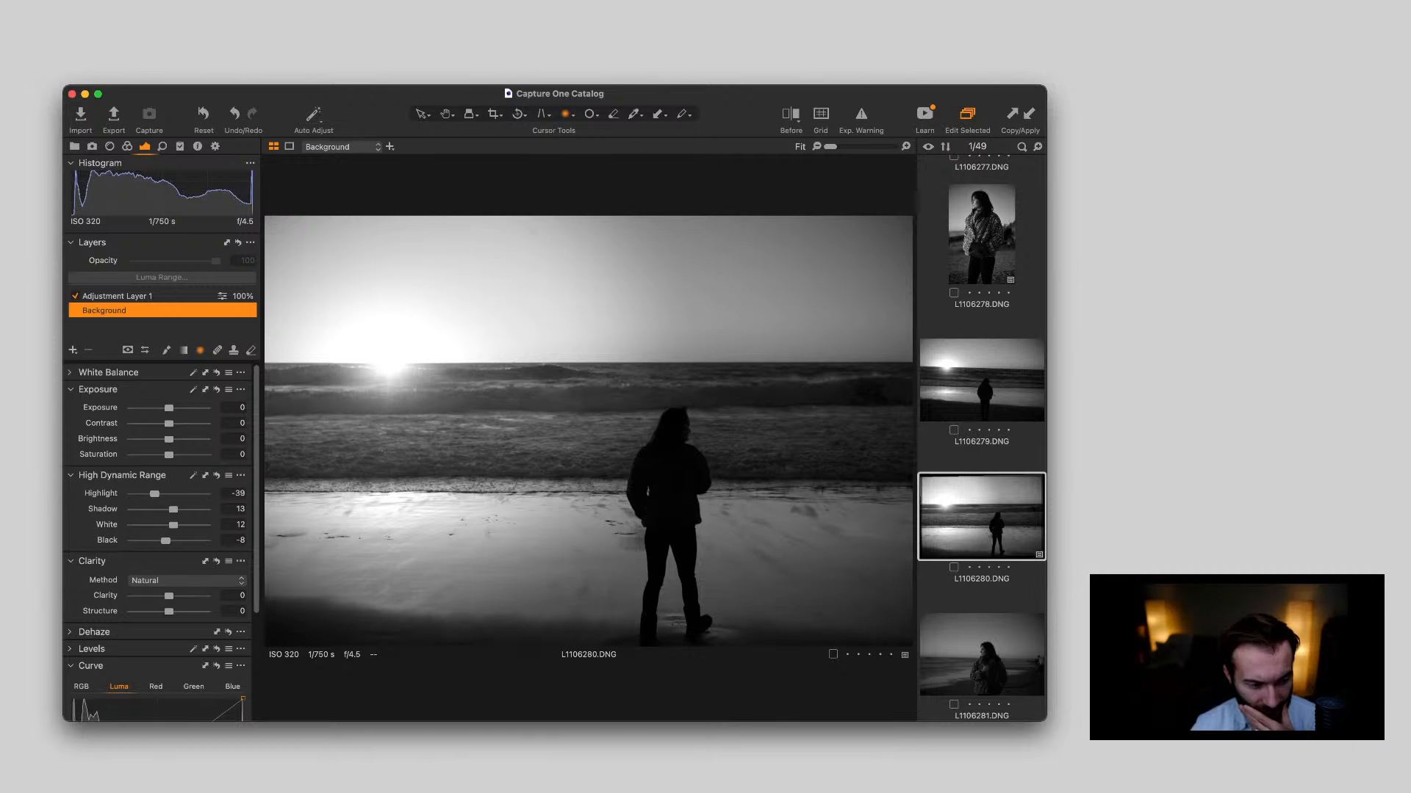
scroll(158, 515, down, 1)
drag(169, 586, 174, 601)
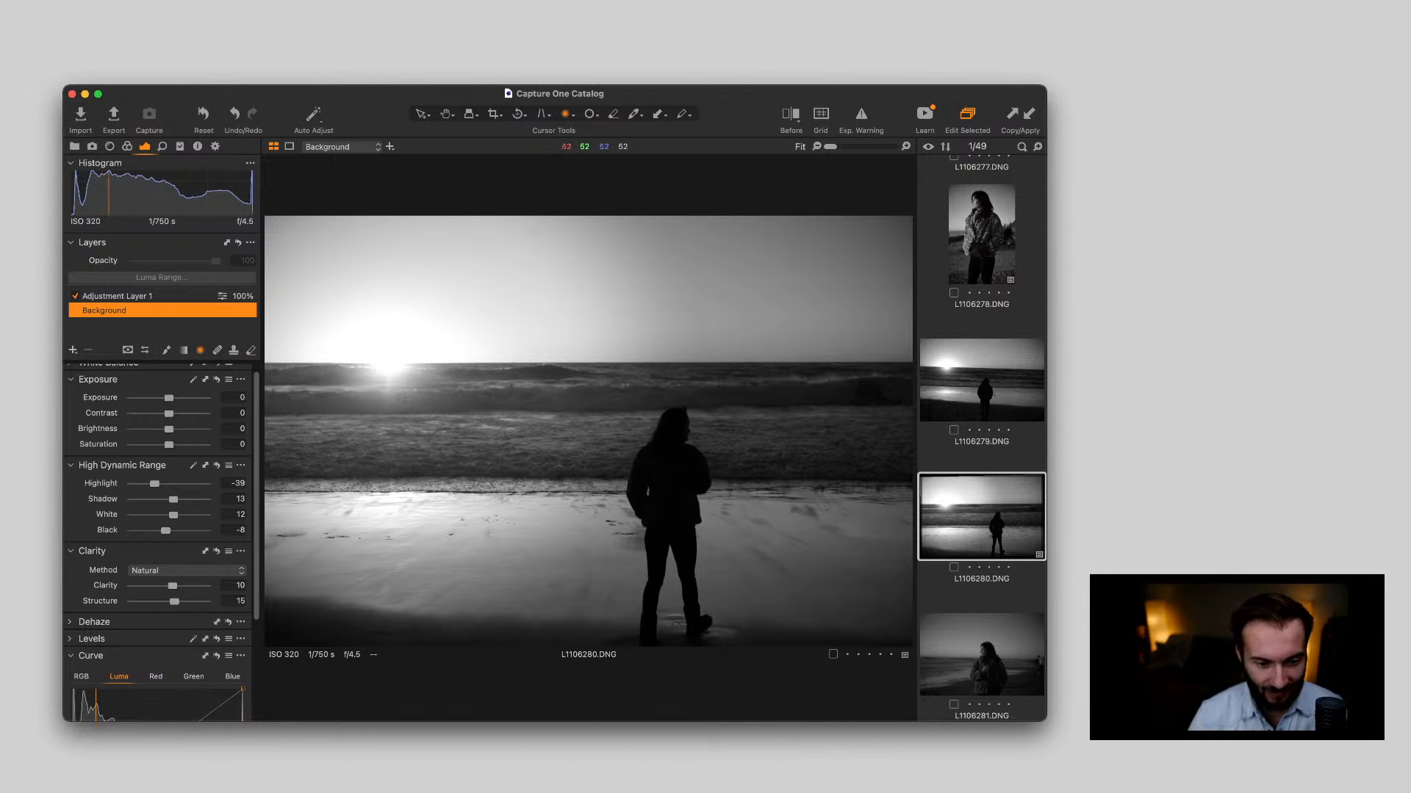
Compare portraits L1106281.DNG to L1106283.DNG, and crop L1106281.DNG to about 15.83 × 10.42 in, cutting out the passer-by behind the woman
key(Right)
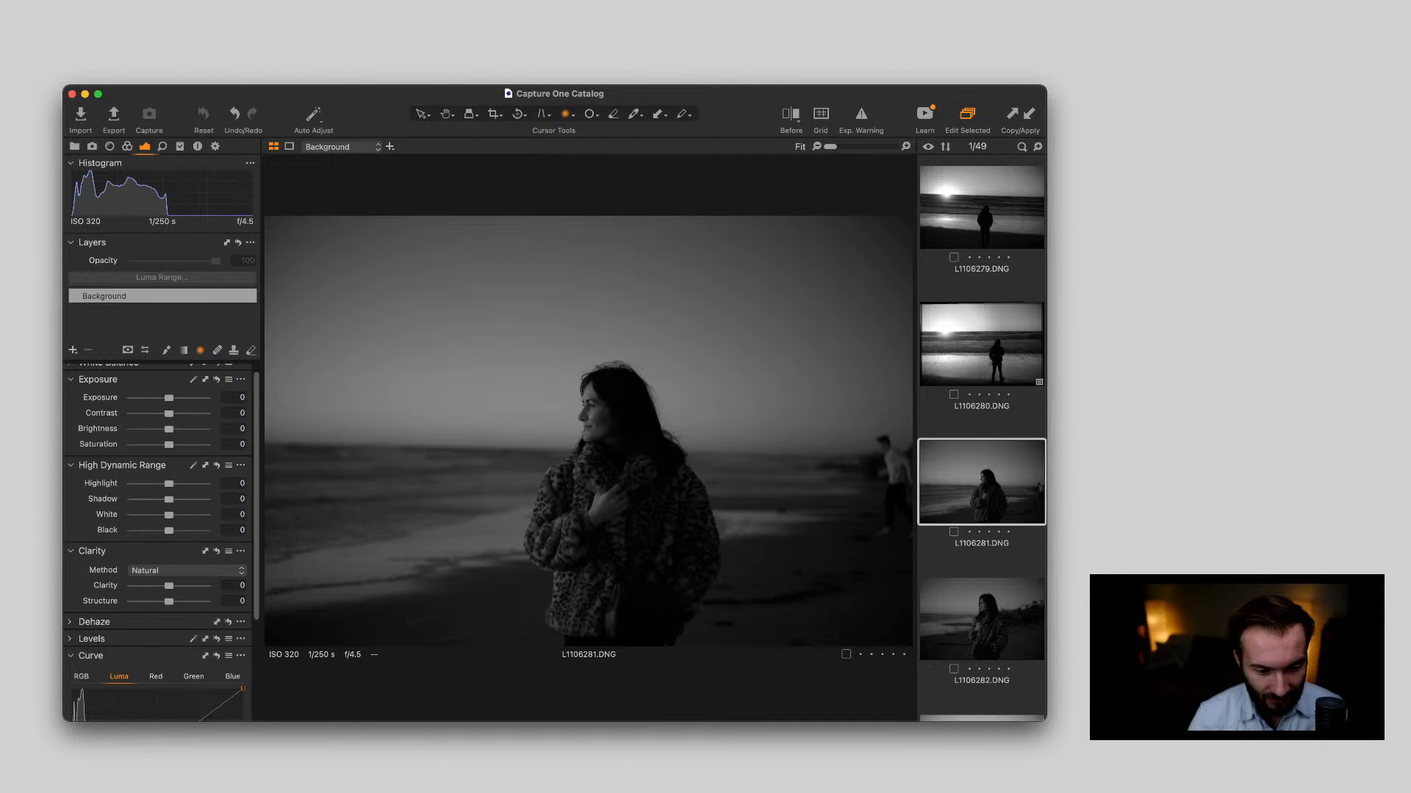
key(Right)
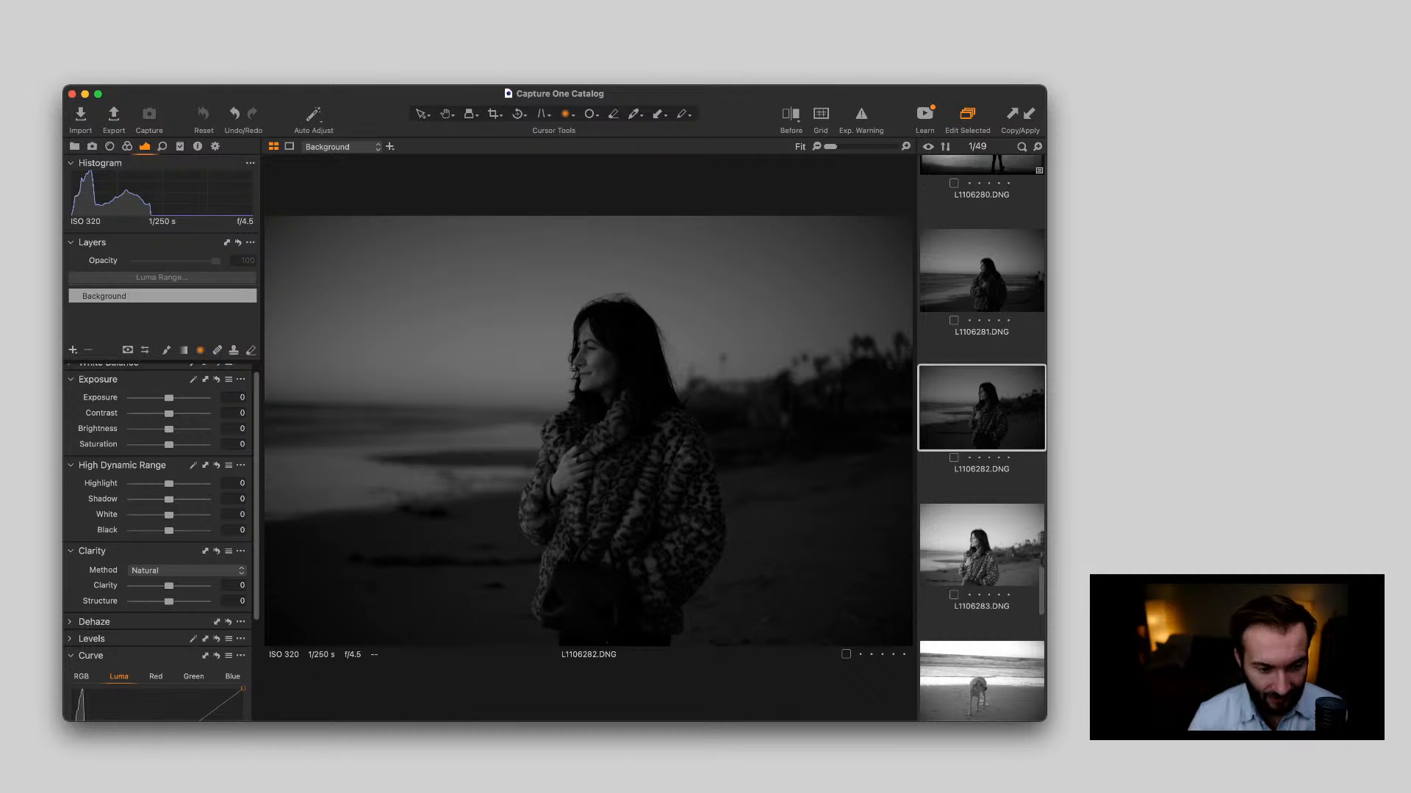
key(Right)
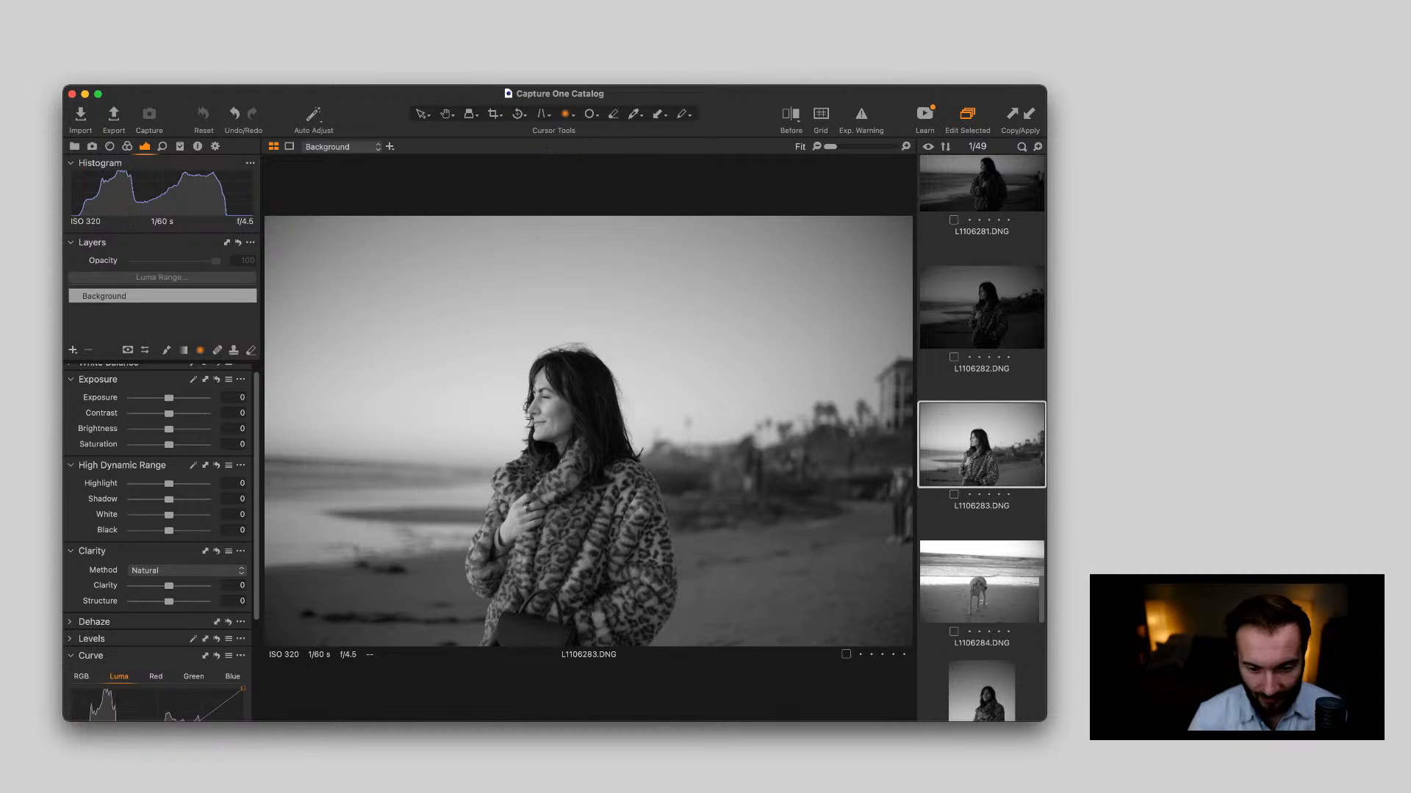
scroll(982, 438, up, 5)
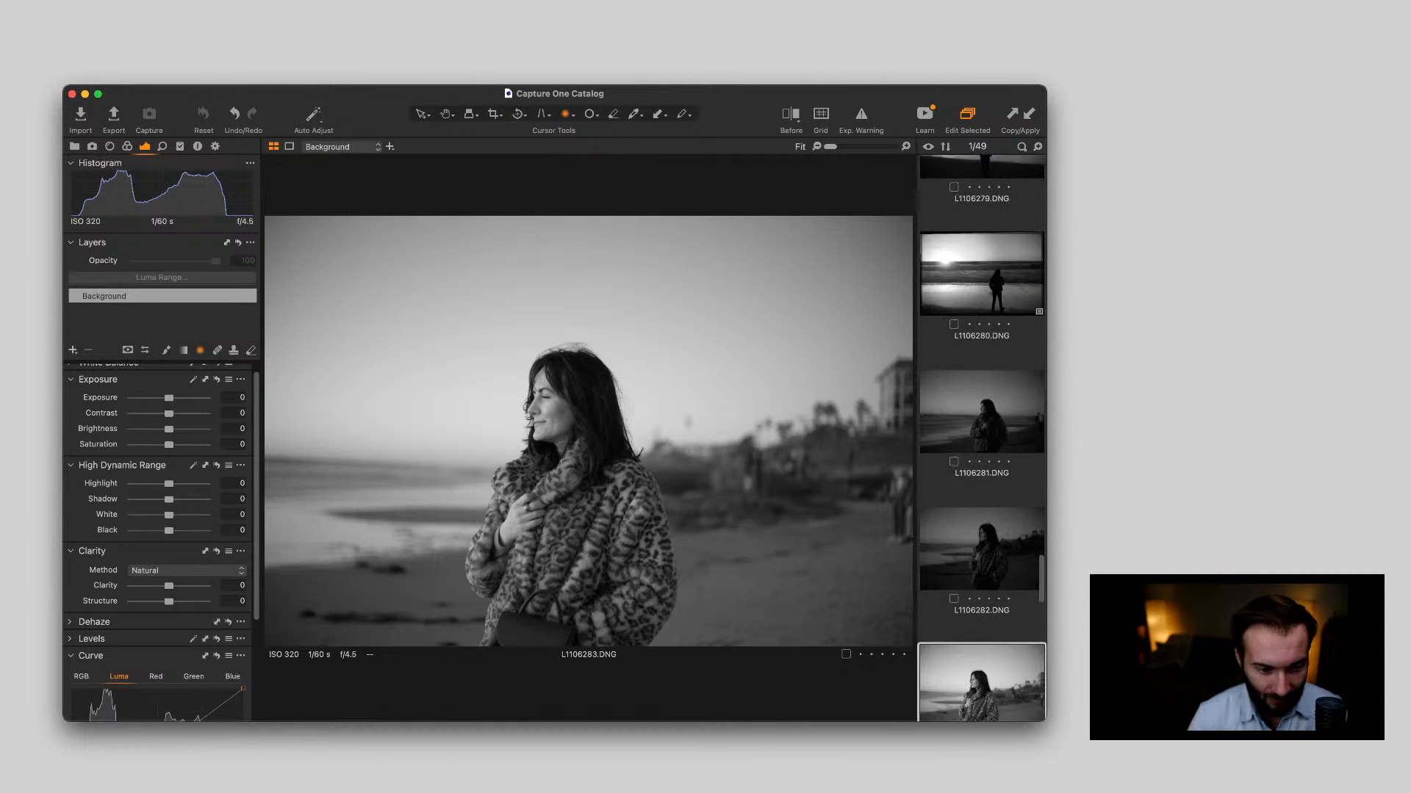
key(Left)
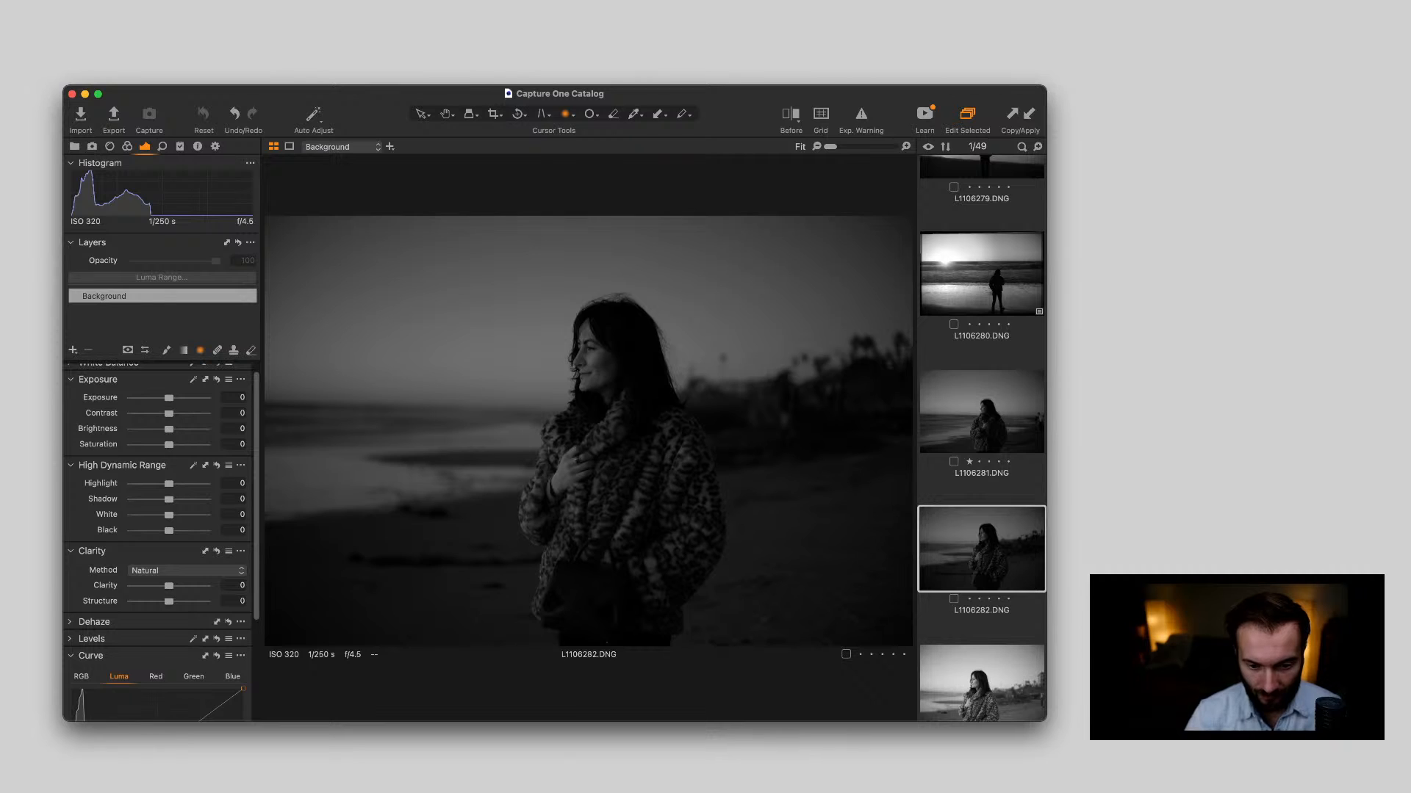
key(Left)
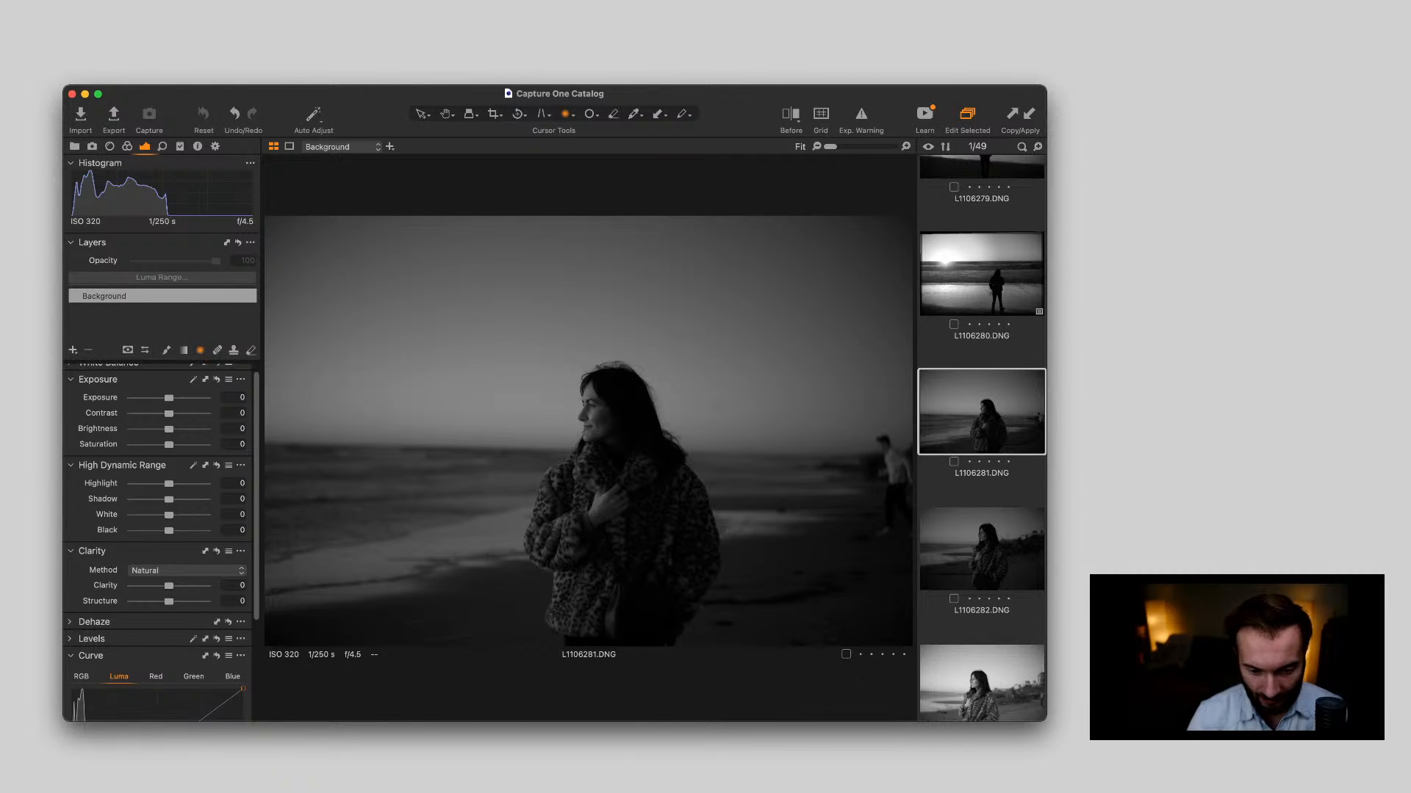
key(c)
drag(912, 646, 848, 605)
drag(661, 455, 662, 498)
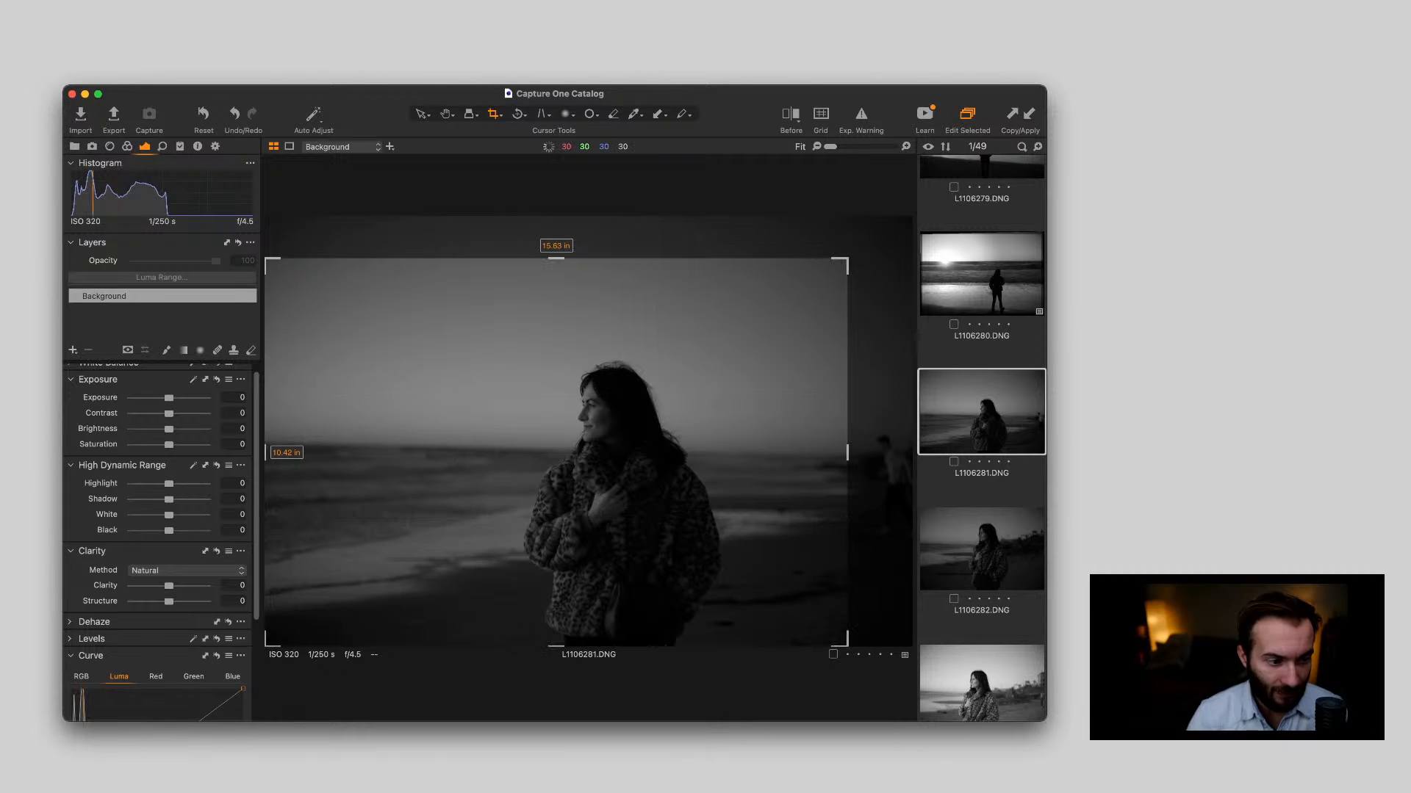
key(v)
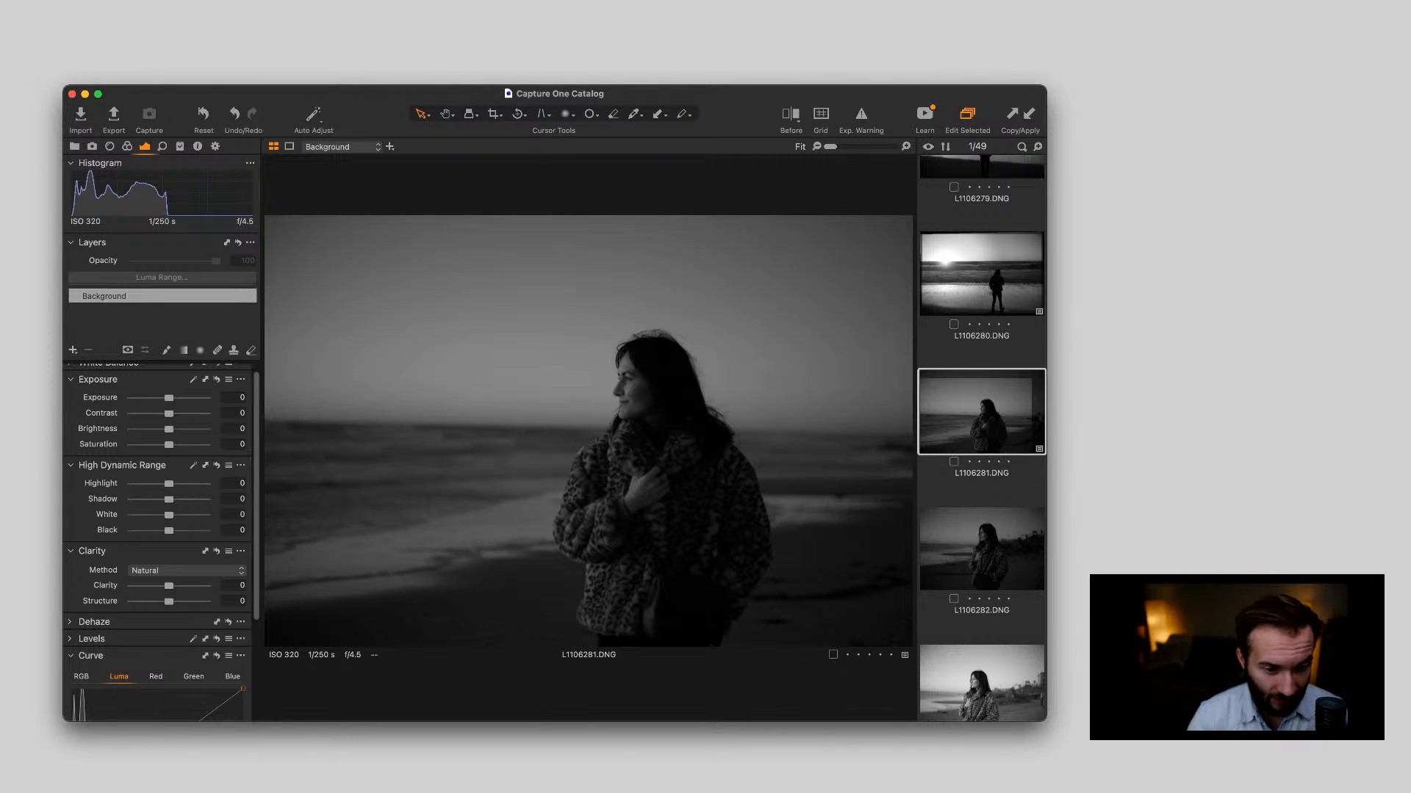
Brighten L1106281.DNG with Exposure 0.89 and deepen its contrast with White 26 and Black -26
drag(169, 398, 177, 398)
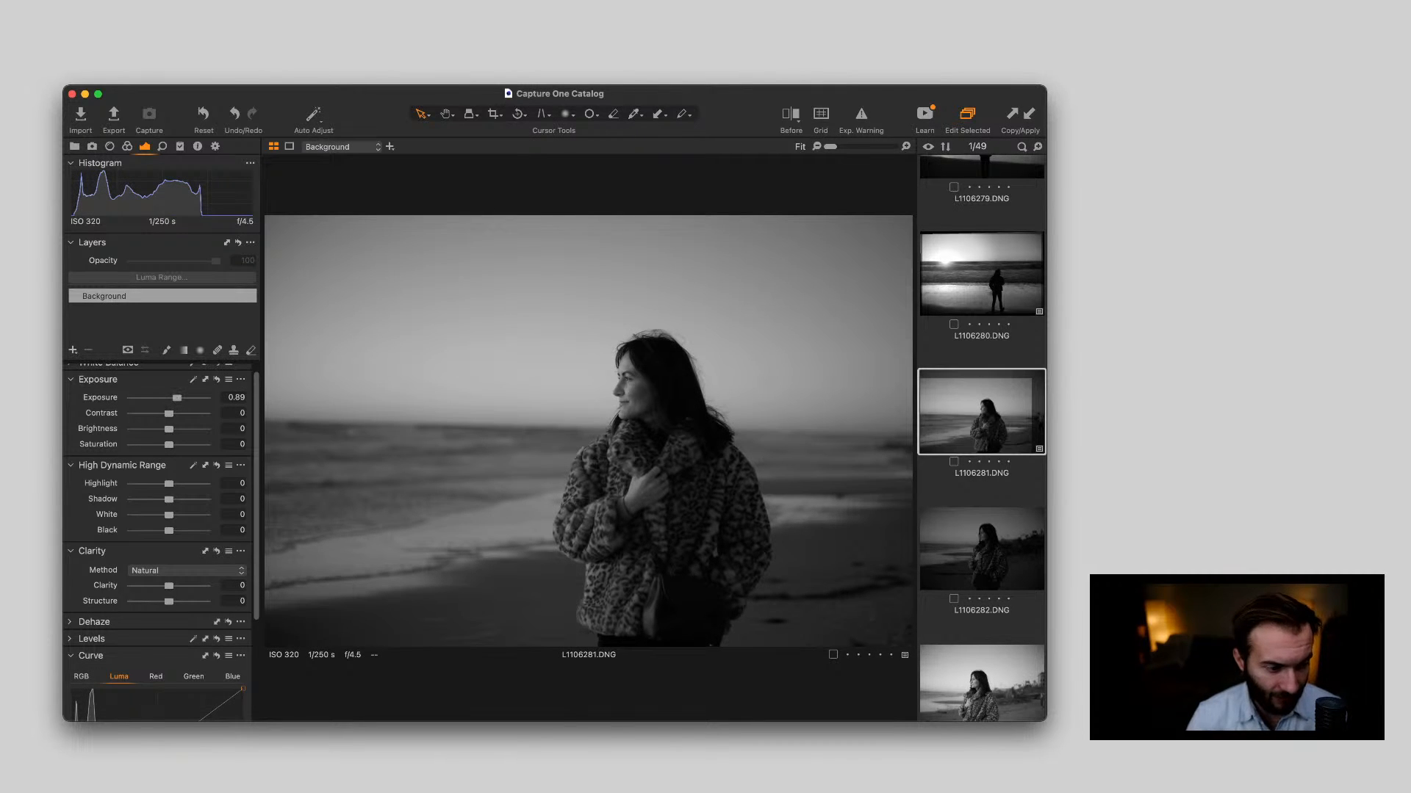
drag(169, 530, 178, 515)
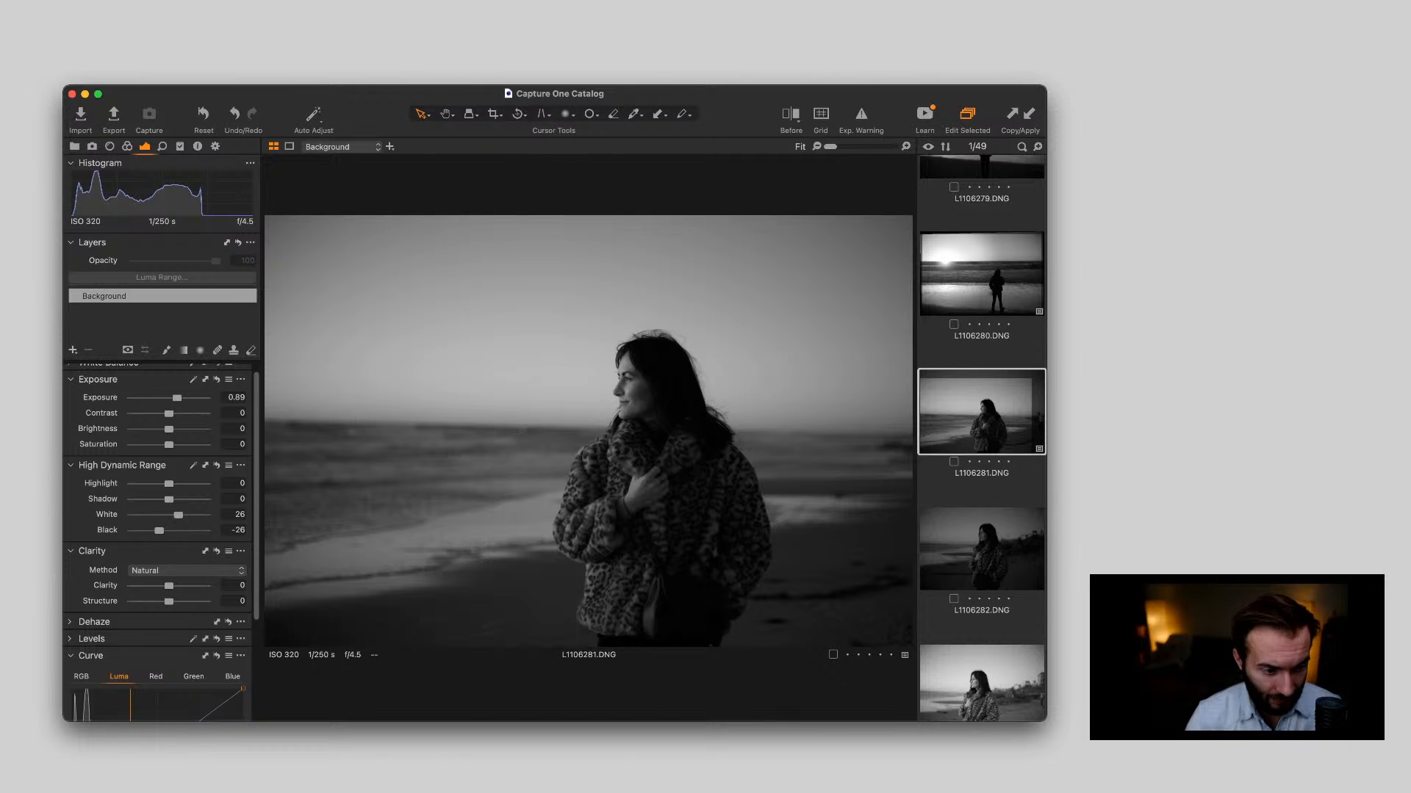
Straighten L1106281.DNG along the sea horizon behind the woman
key(r)
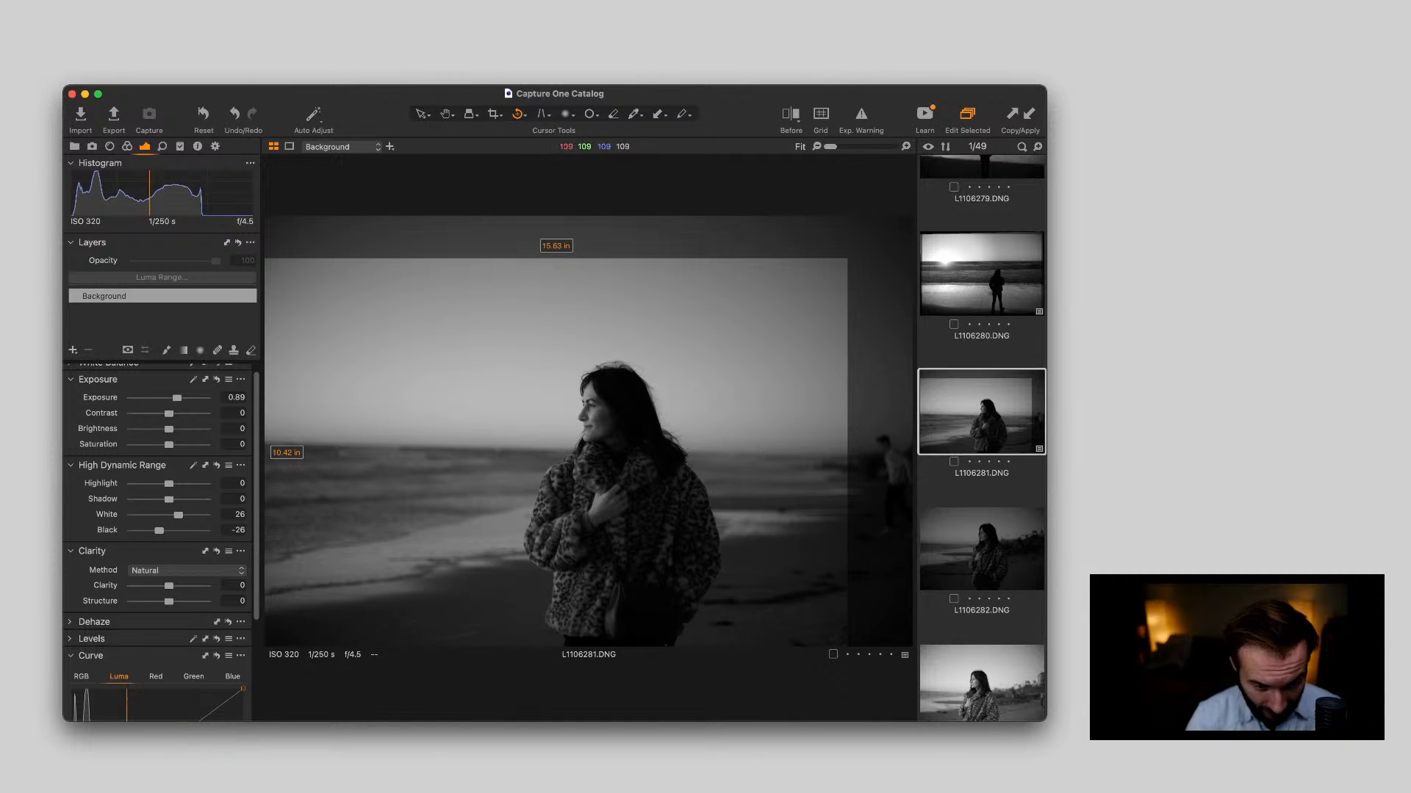
drag(305, 441, 888, 450)
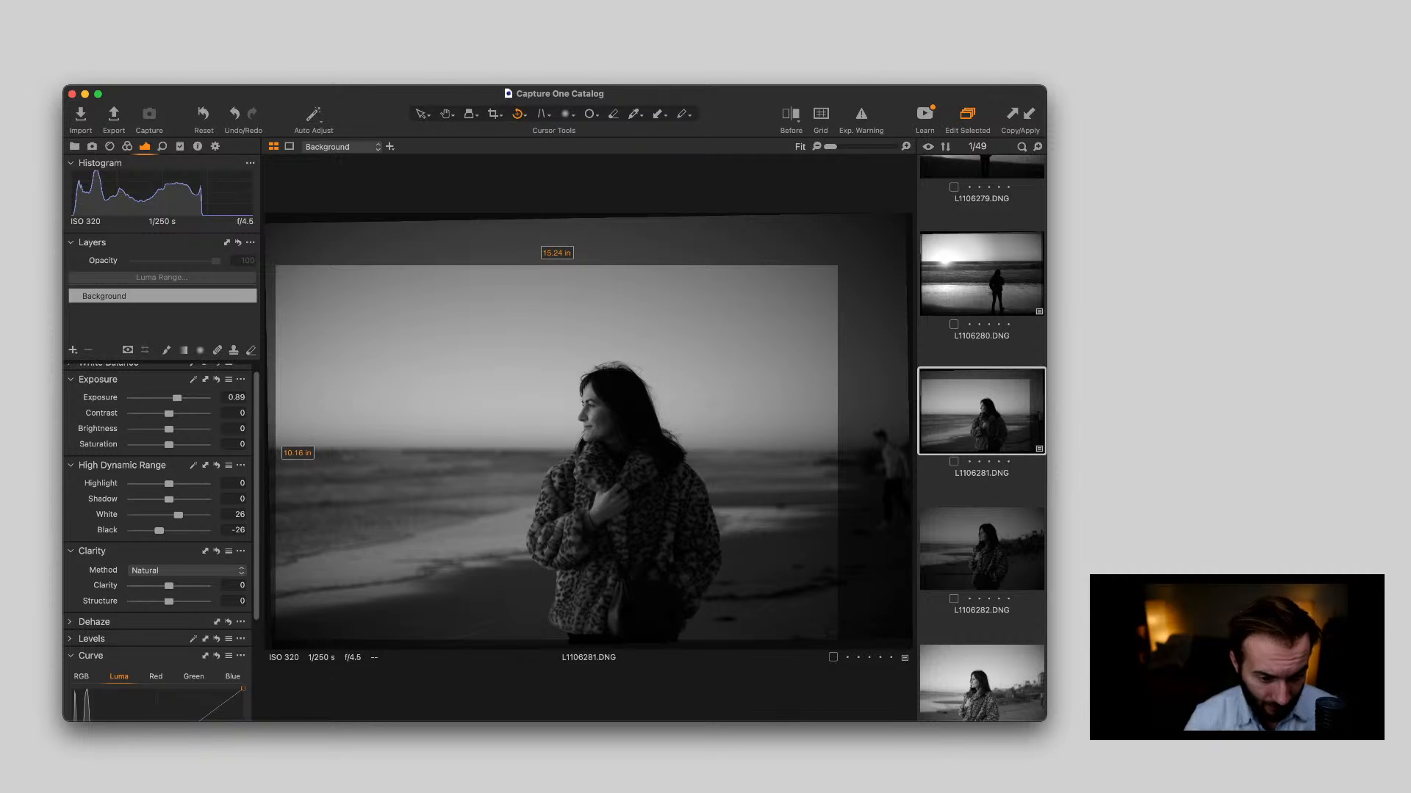
key(v)
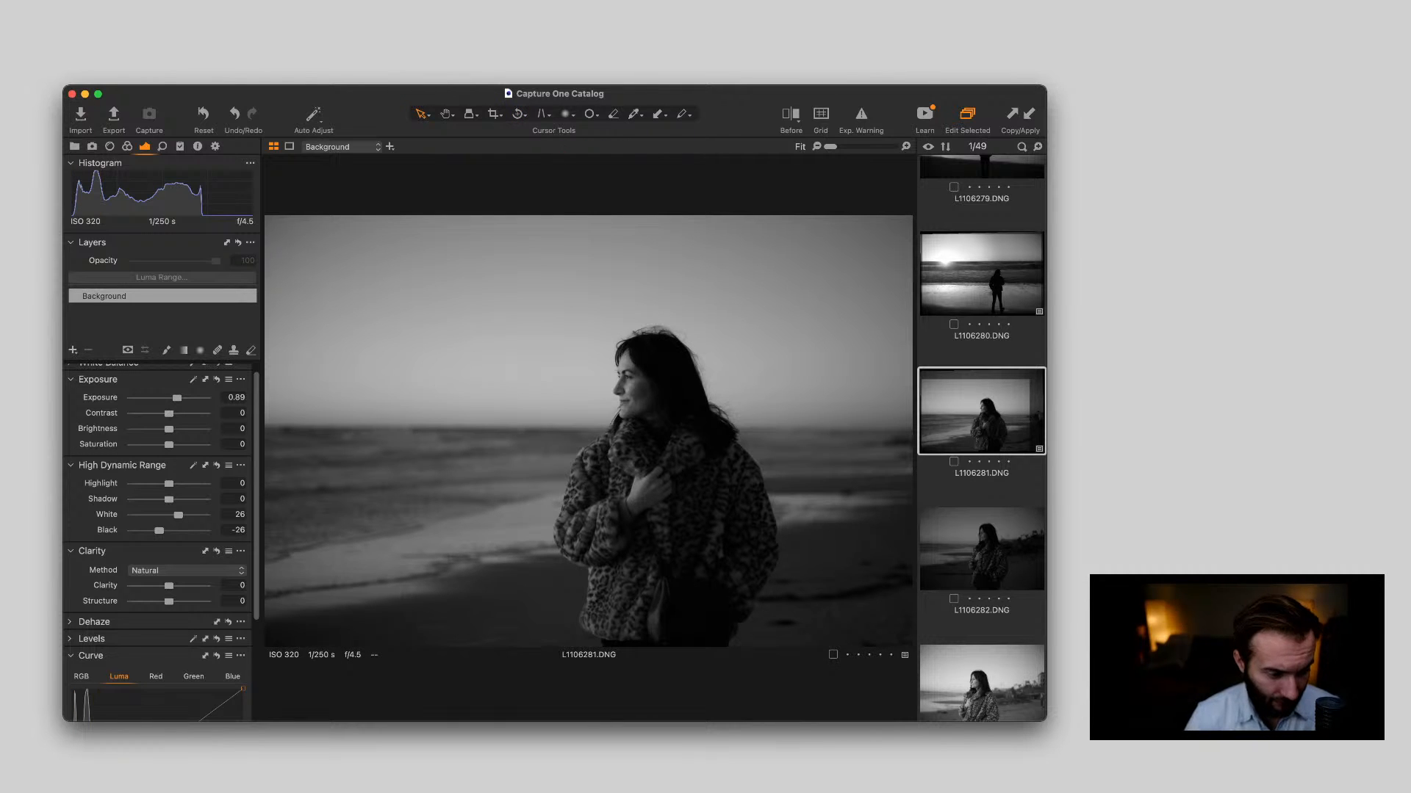
Set L1106281.DNG's Clarity to 11 and Structure to 15, and check the woman's face up close
drag(169, 585, 175, 601)
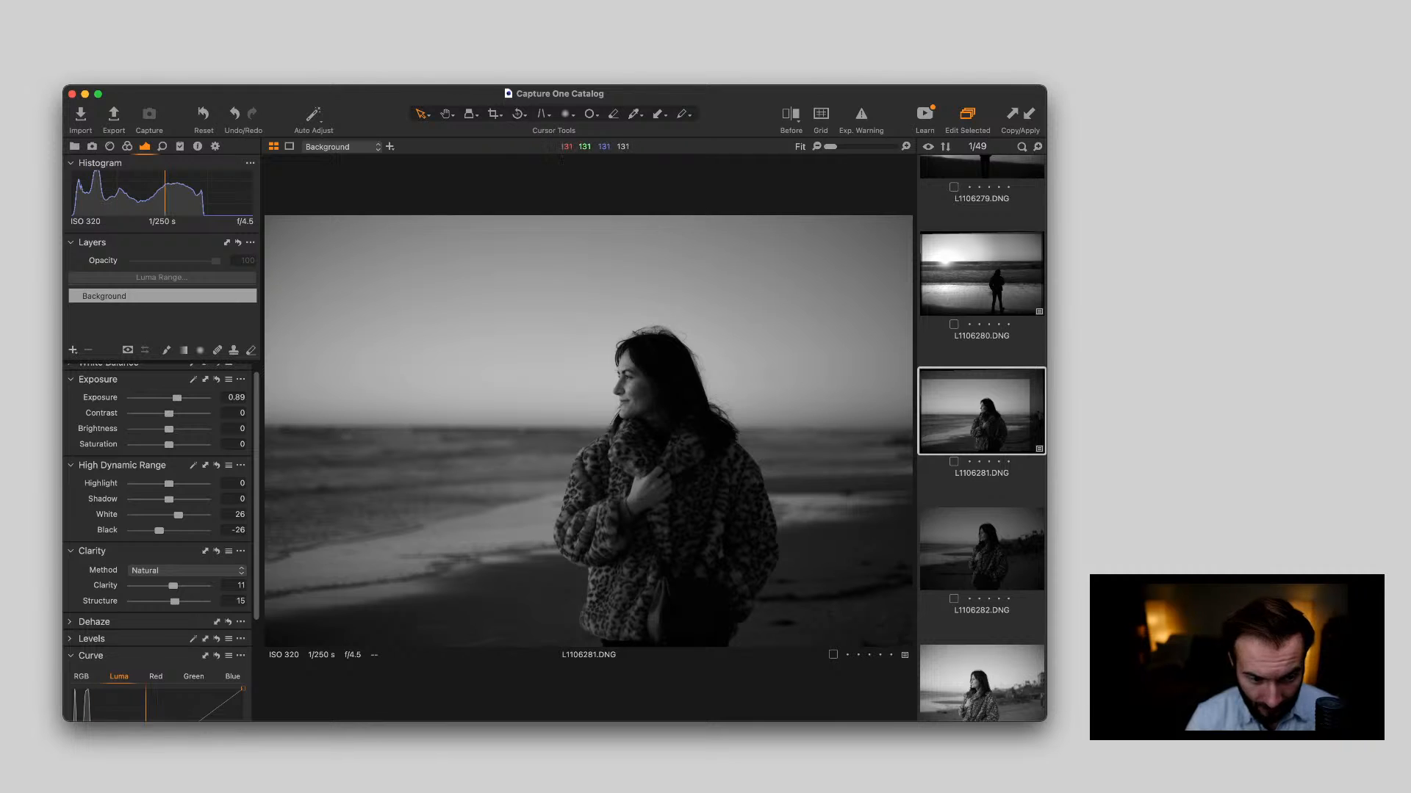
double_click(623, 392)
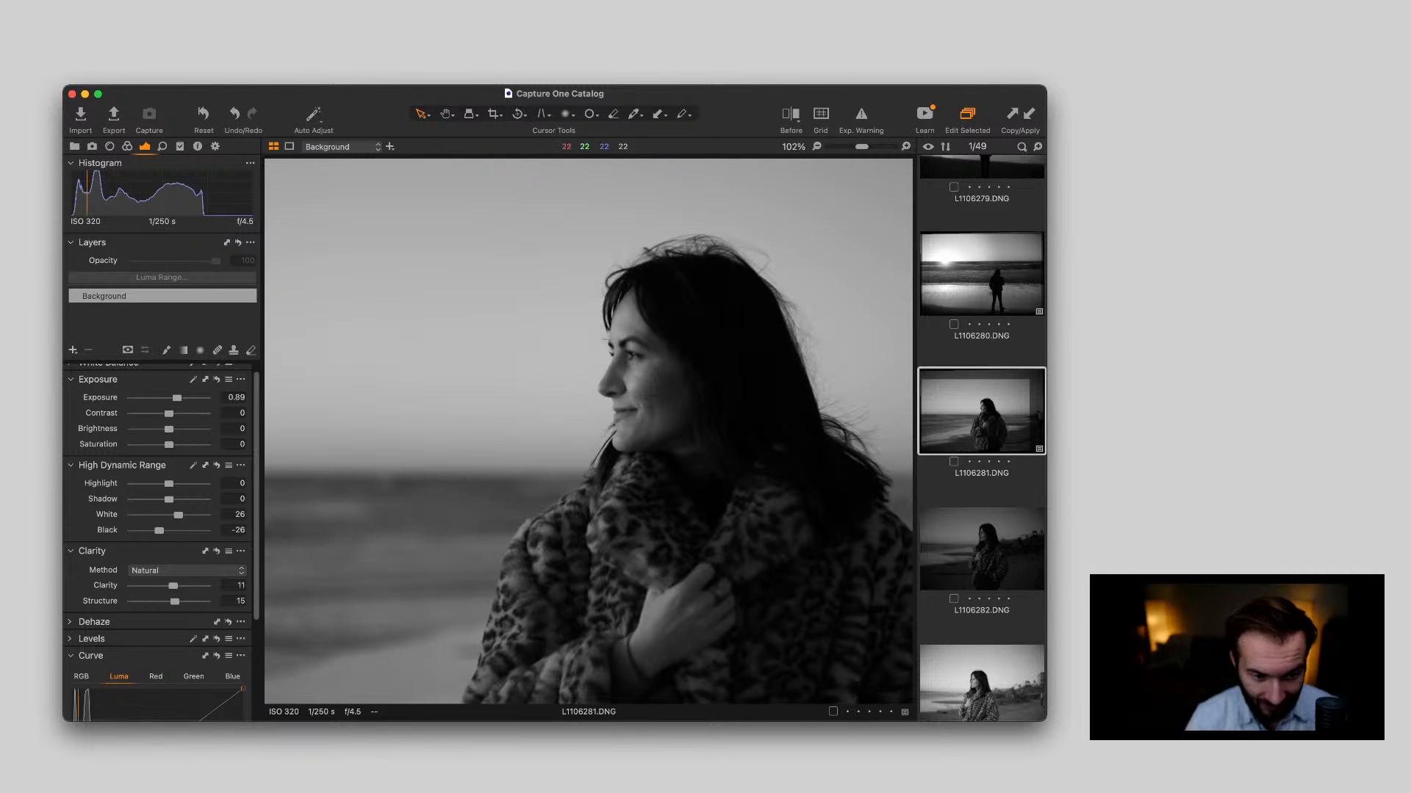
double_click(577, 346)
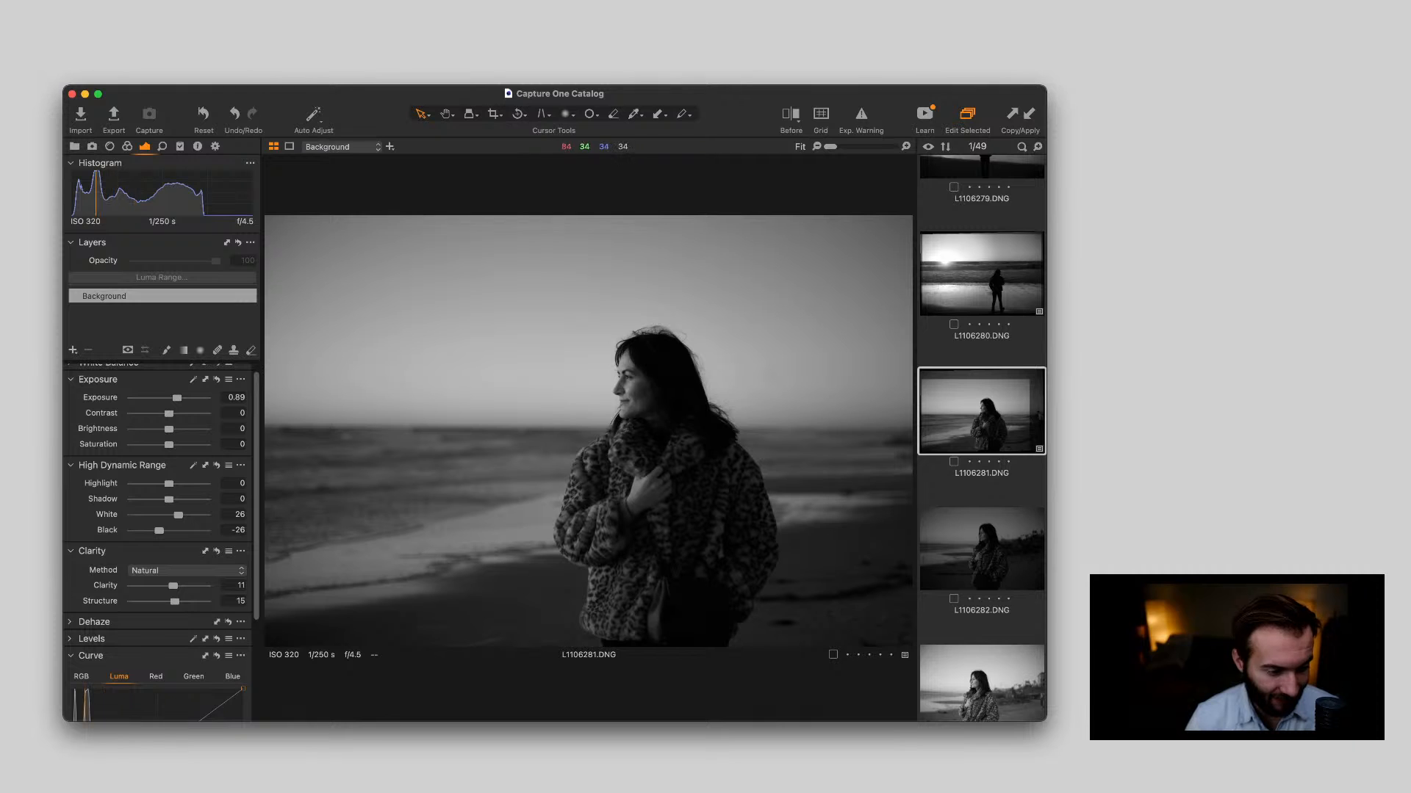
Add a shadow point to L1106281.DNG's Luma curve and raise the curve slightly to brighten the portrait
scroll(162, 544, down, 4)
scroll(78, 639, down, 2)
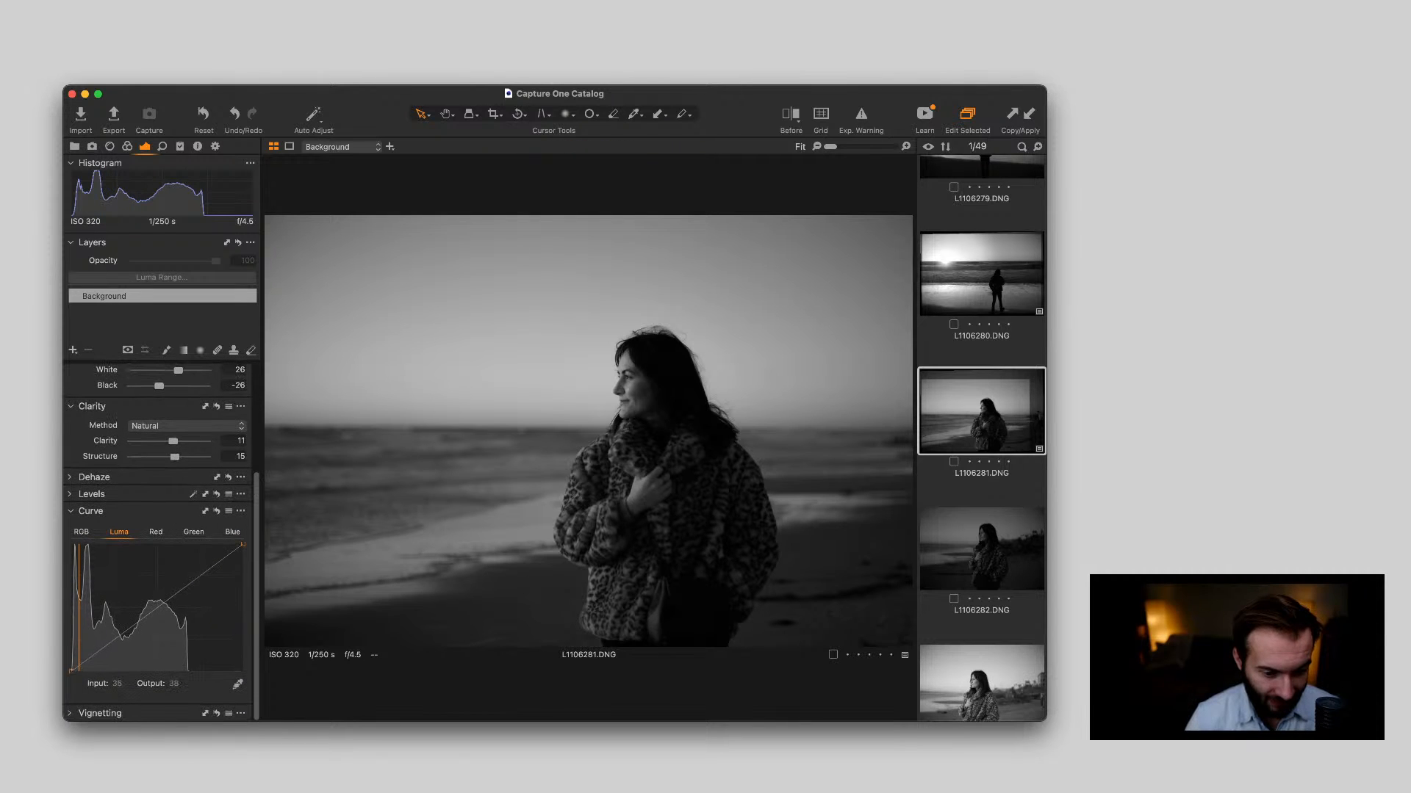
drag(92, 658, 92, 652)
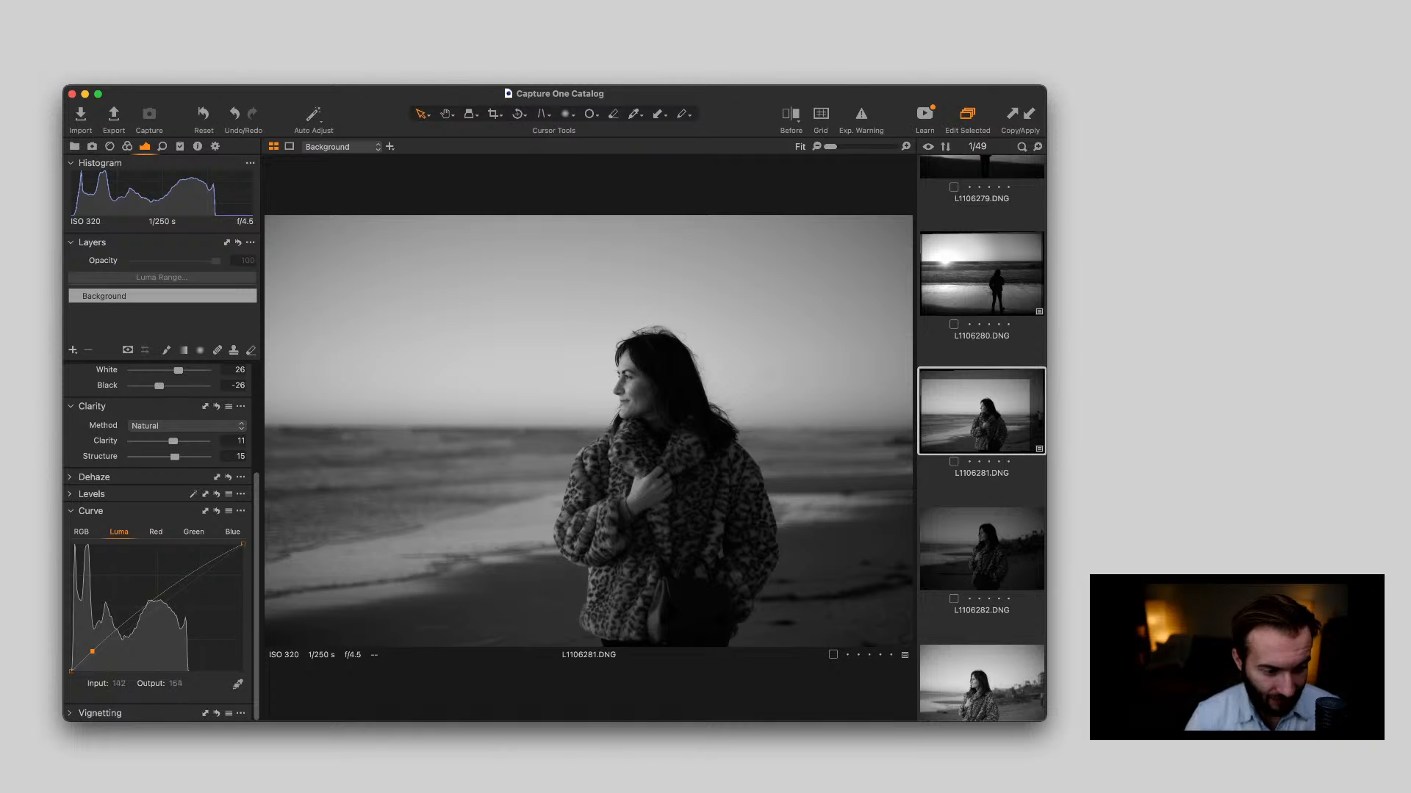
Lift the midtones of L1106281.DNG slightly with a middle point on the Luma curve
mouse_move(150, 611)
mouse_down()
mouse_move(190, 573)
mouse_move(150, 605)
mouse_up()
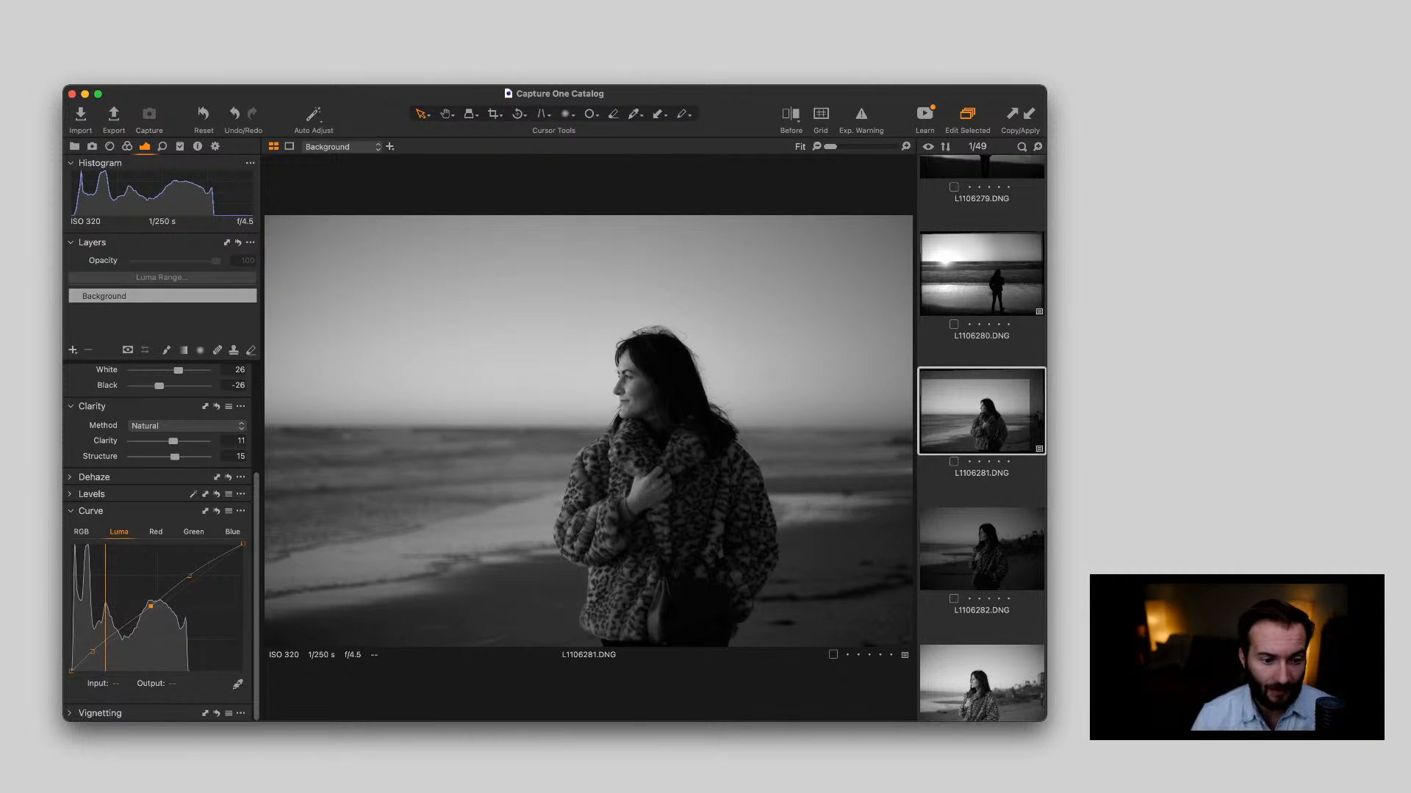
key(super+Tab)
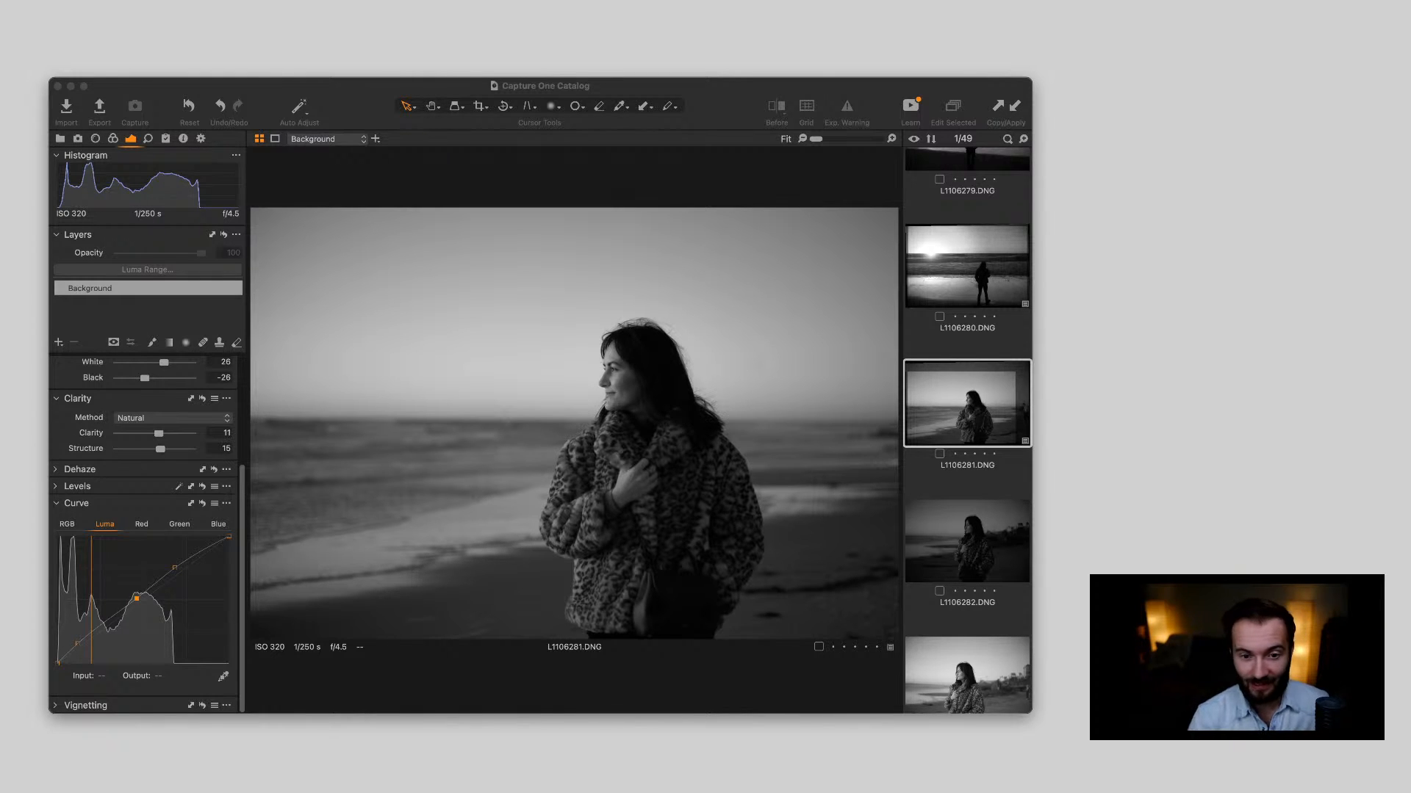
key(super+Tab)
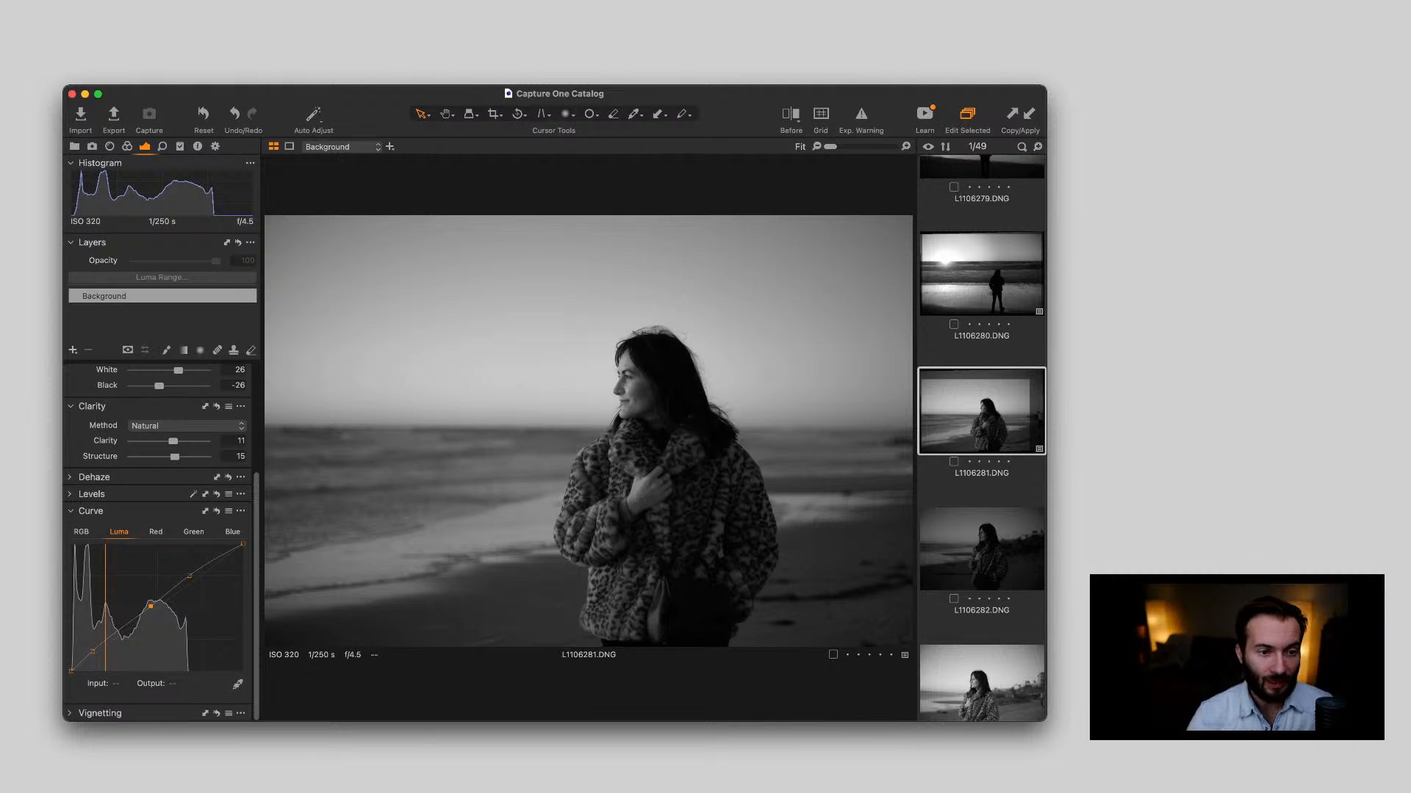
Compare the sunset silhouette L1106280.DNG with the edited portrait L1106281.DNG
key(Up)
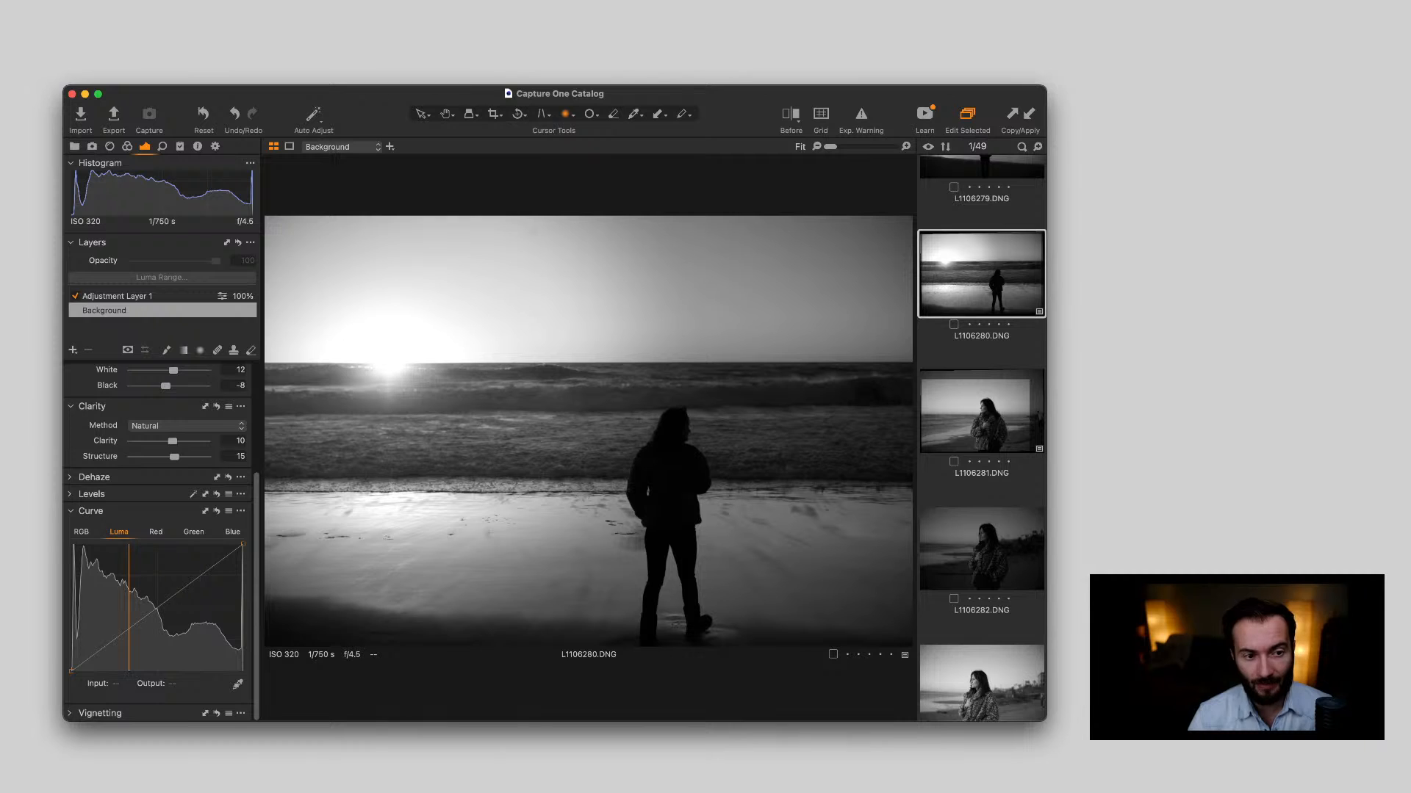
key(v)
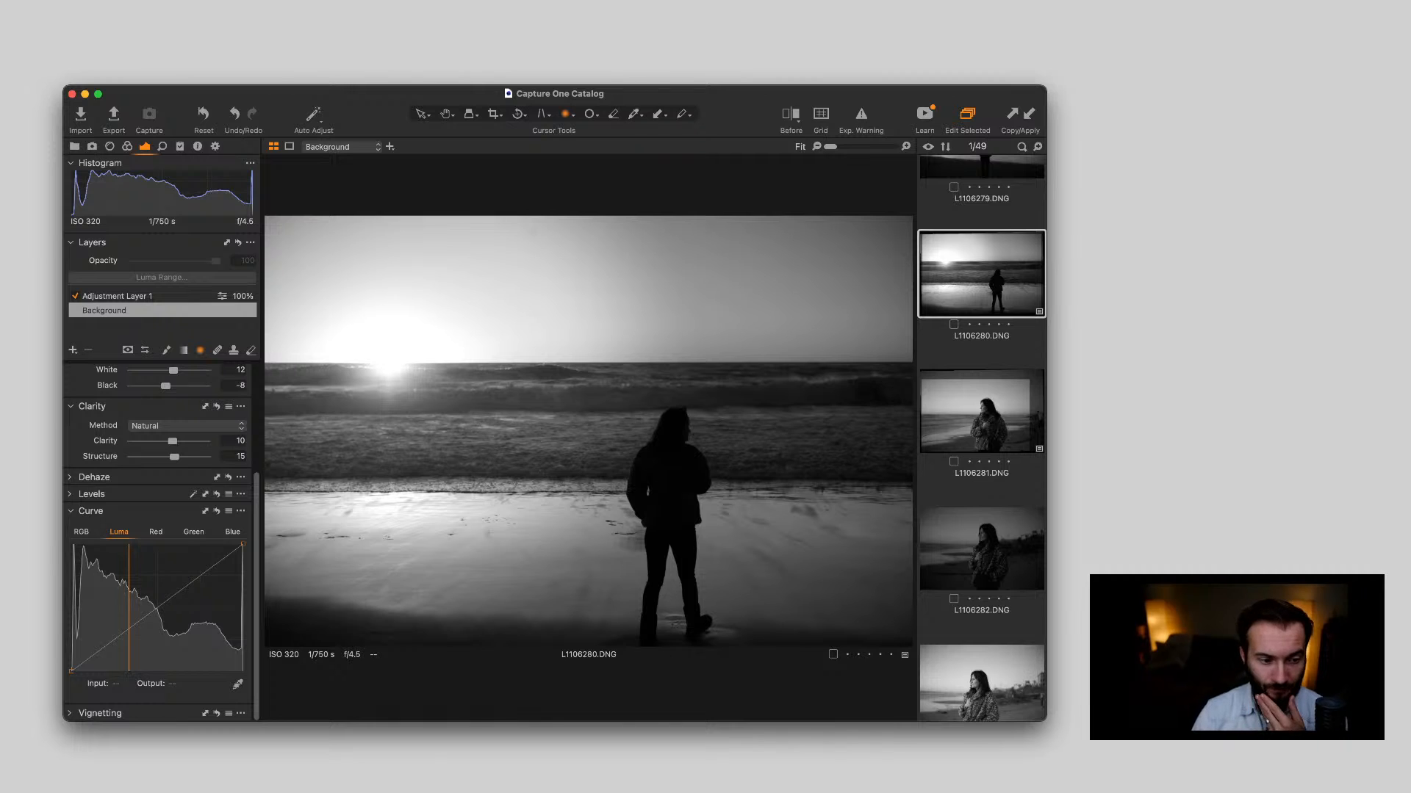
key(Down)
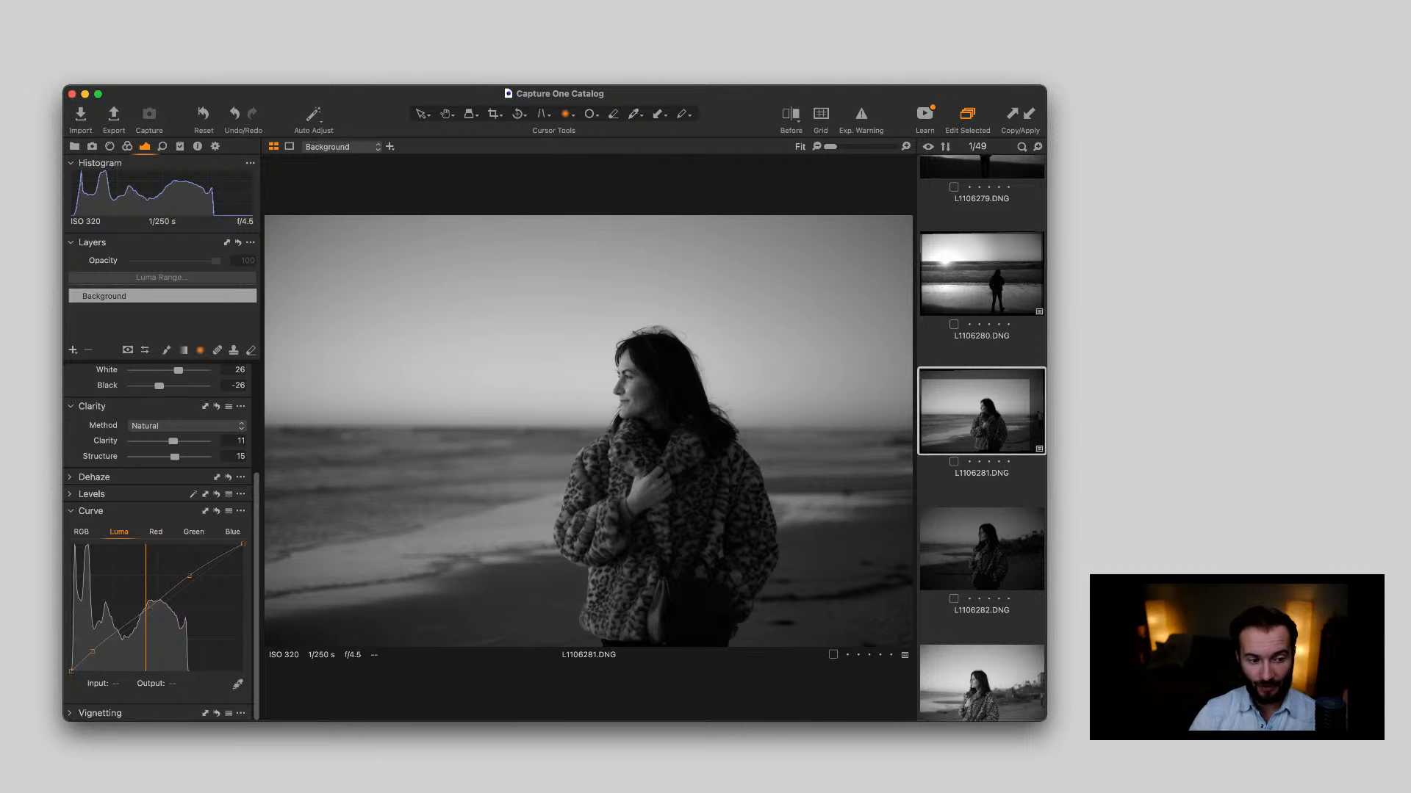
click(981, 274)
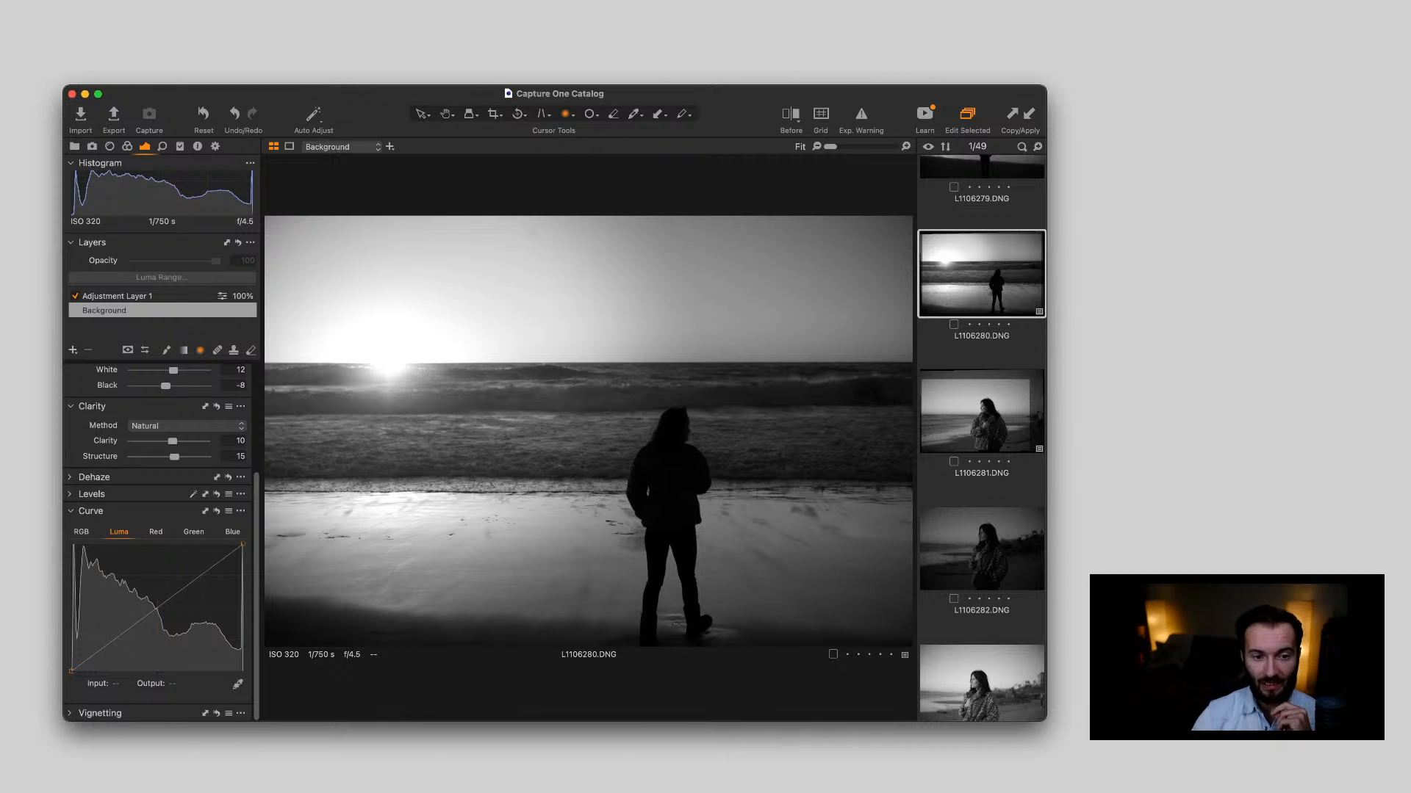
key(Right)
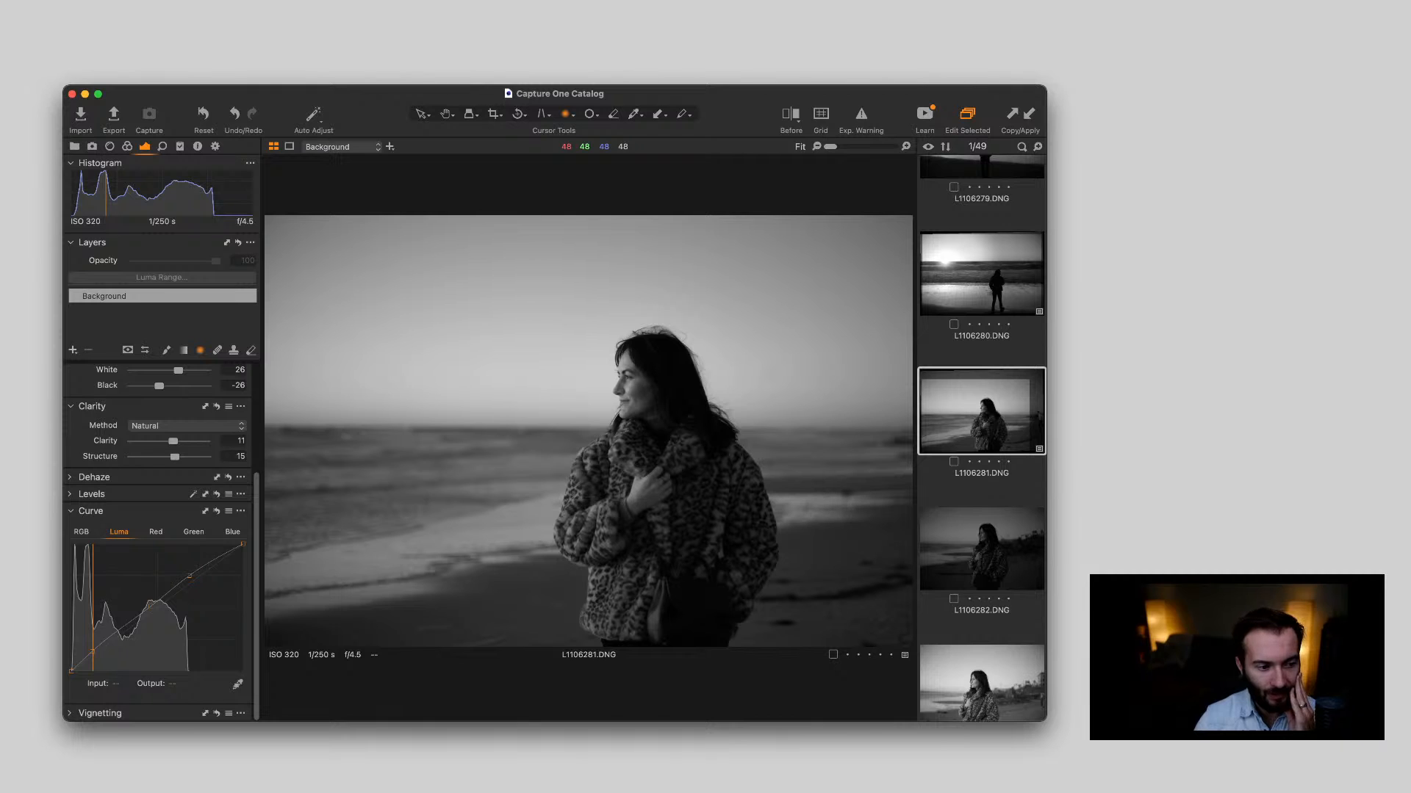
Preview the Fuji, Ilford and Kodak film looks among the user styles on L1106281.DNG
scroll(162, 544, up, 3)
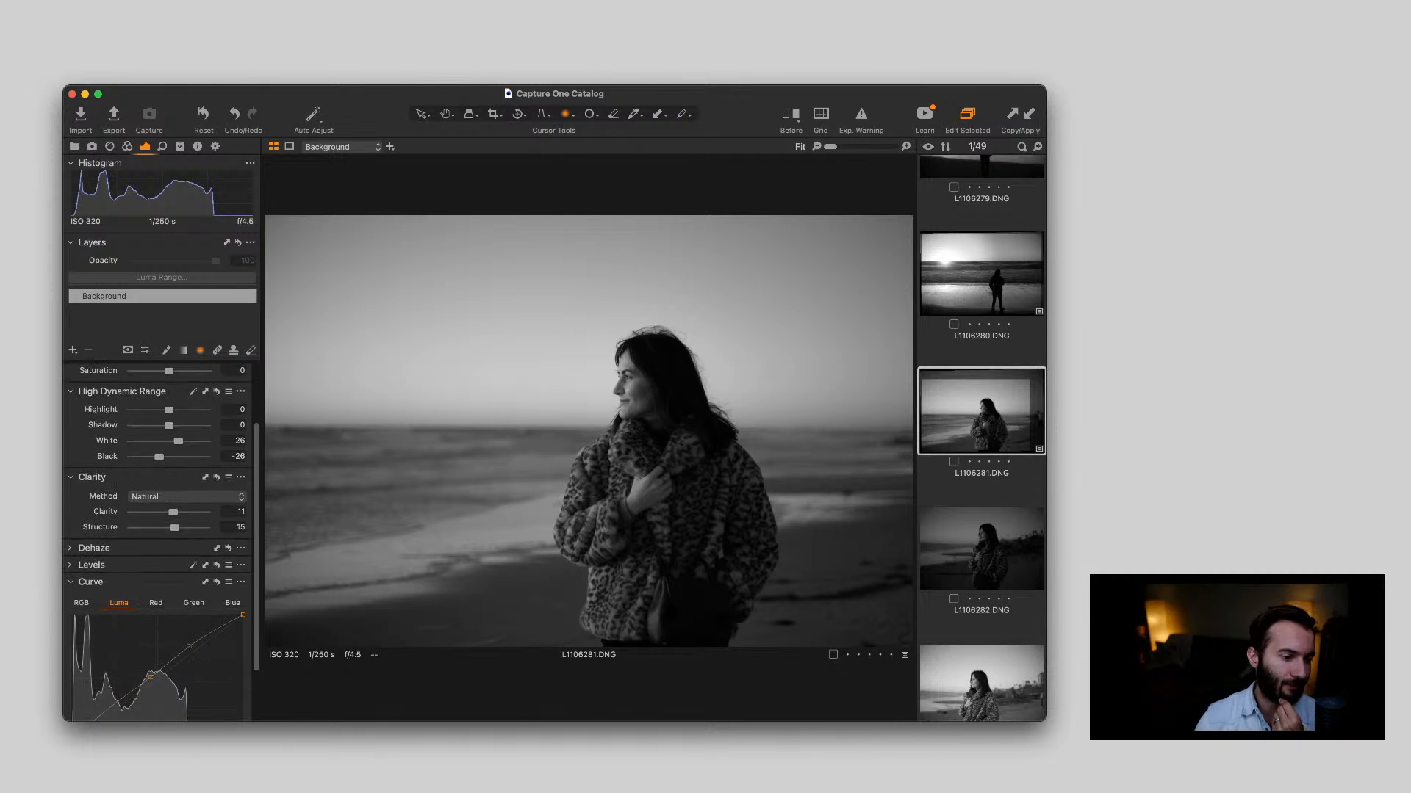
scroll(162, 544, up, 3)
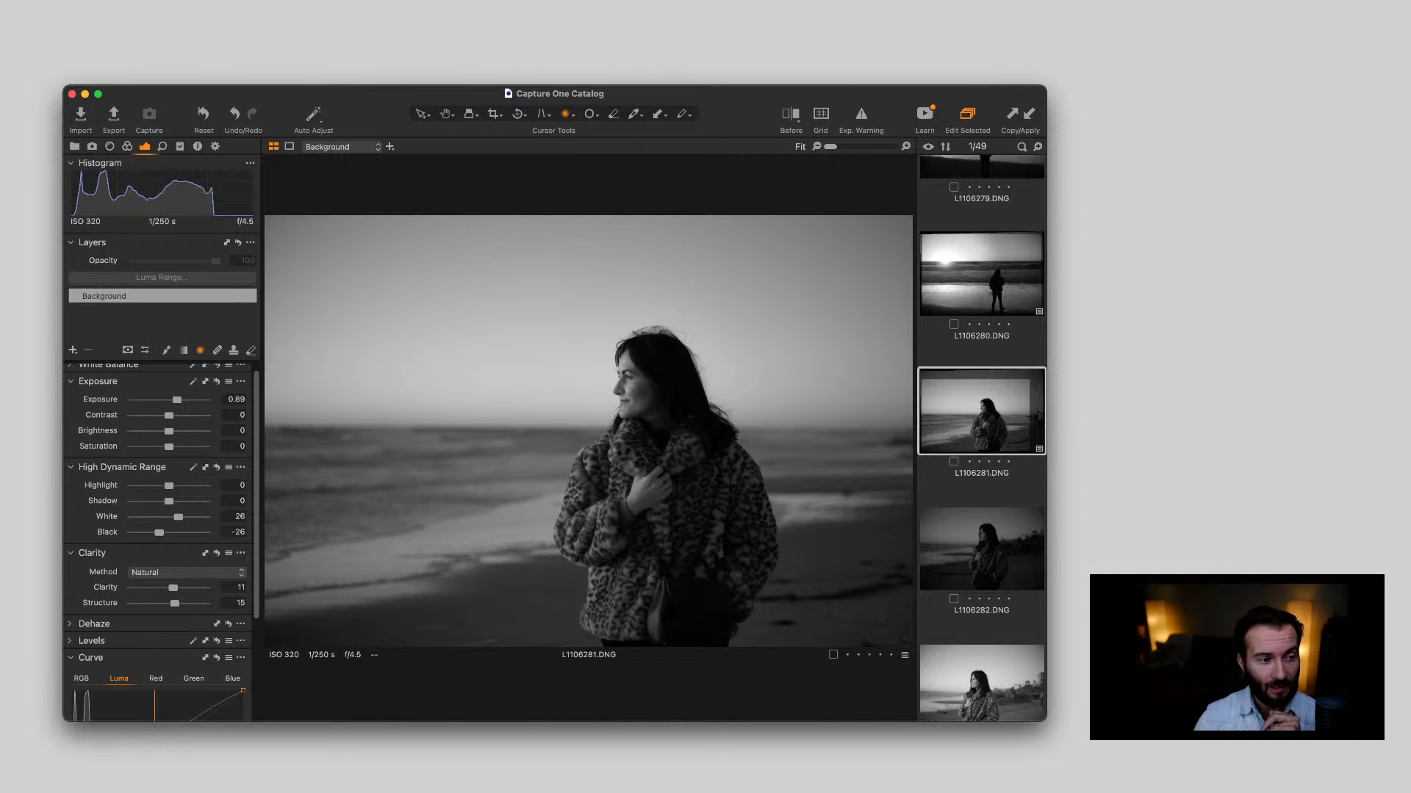
click(180, 146)
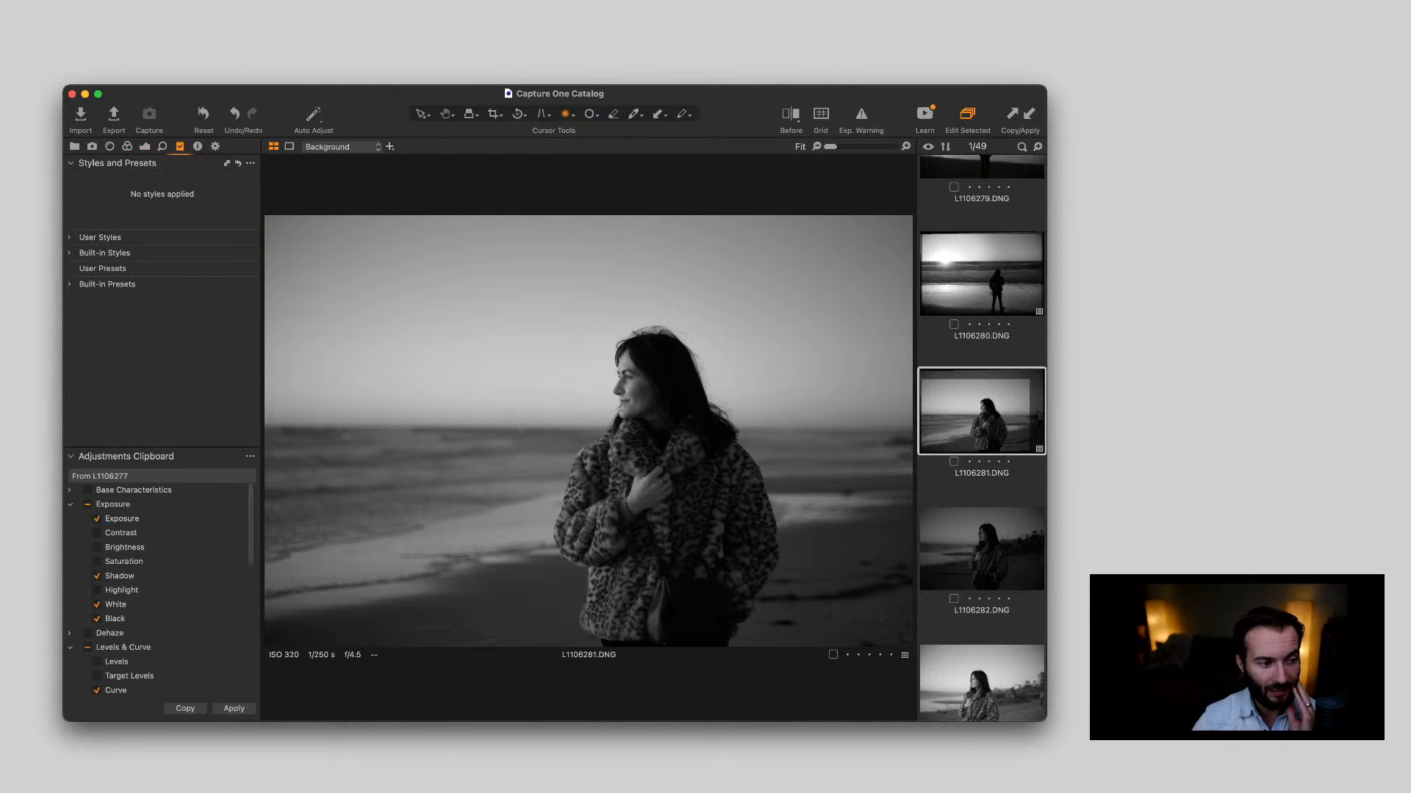
click(71, 238)
scroll(161, 309, down, 3)
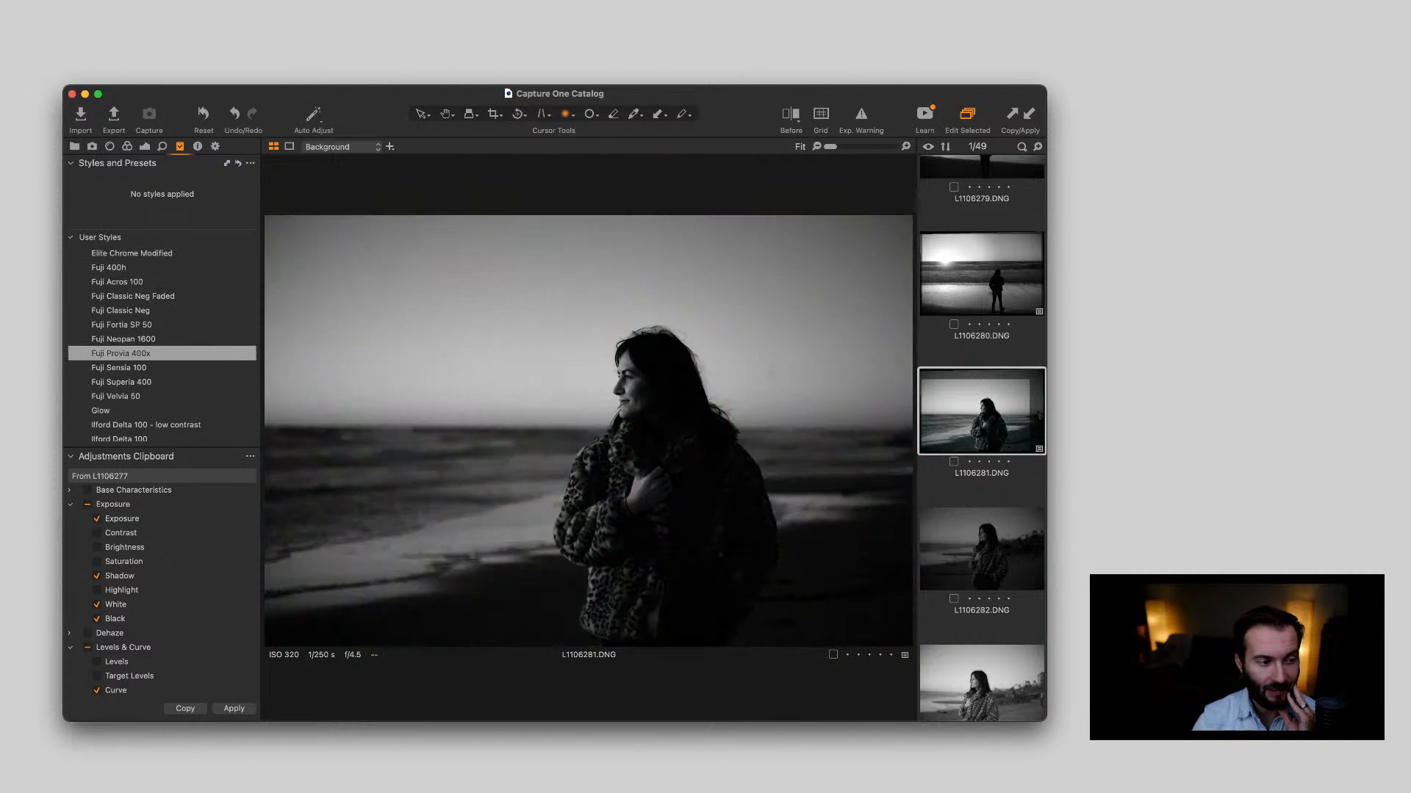
scroll(161, 365, down, 5)
scroll(161, 311, down, 8)
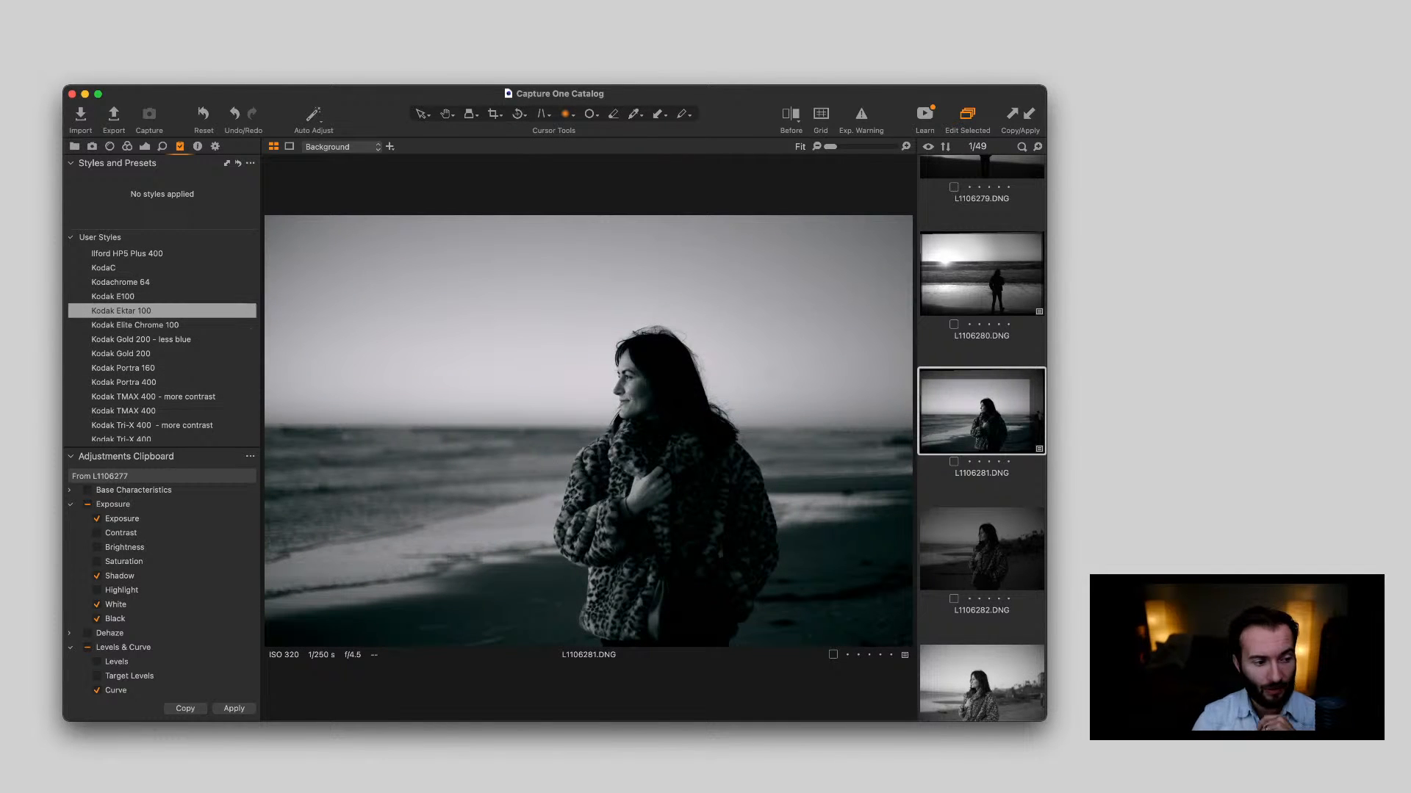
scroll(162, 310, down, 8)
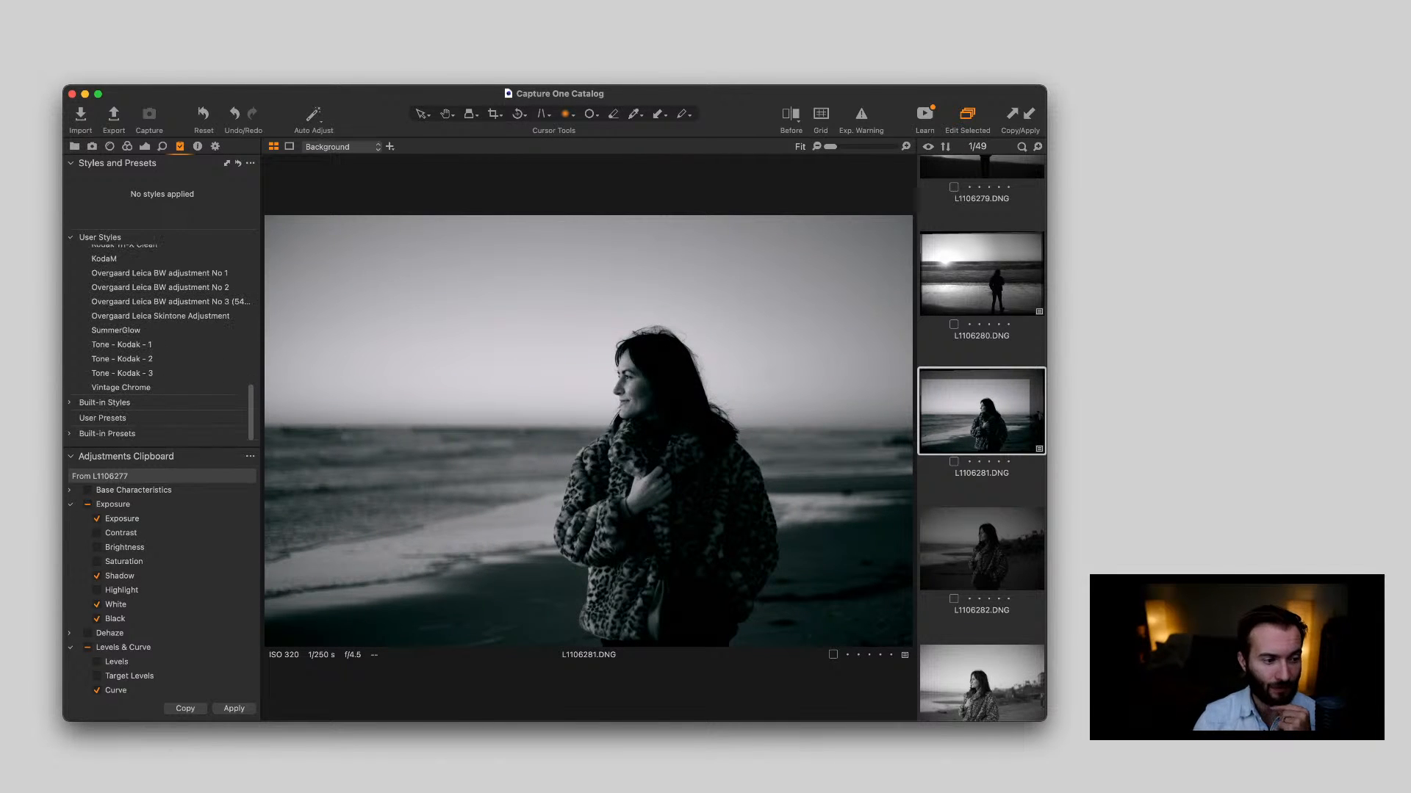
scroll(162, 387, up, 9)
scroll(162, 338, up, 7)
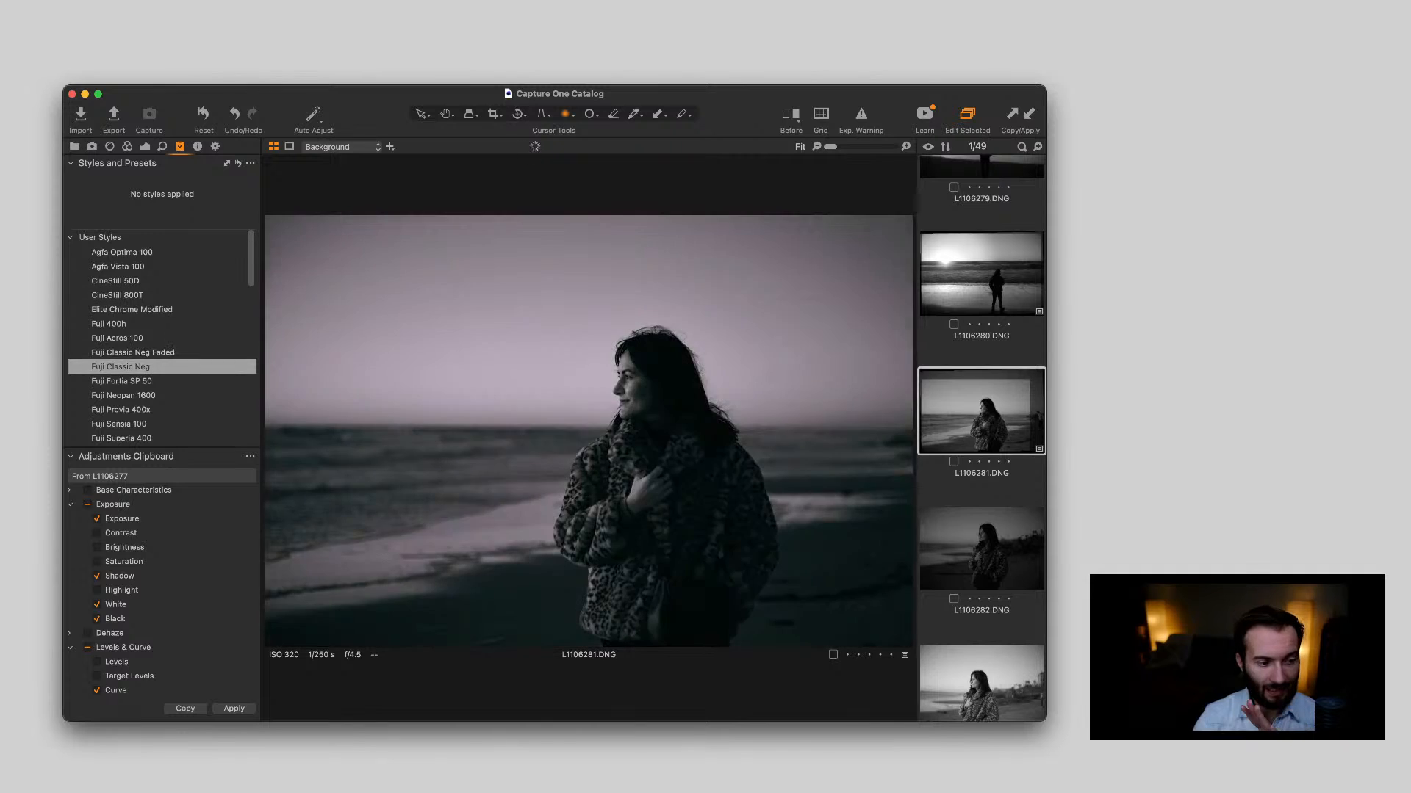
scroll(161, 327, down, 6)
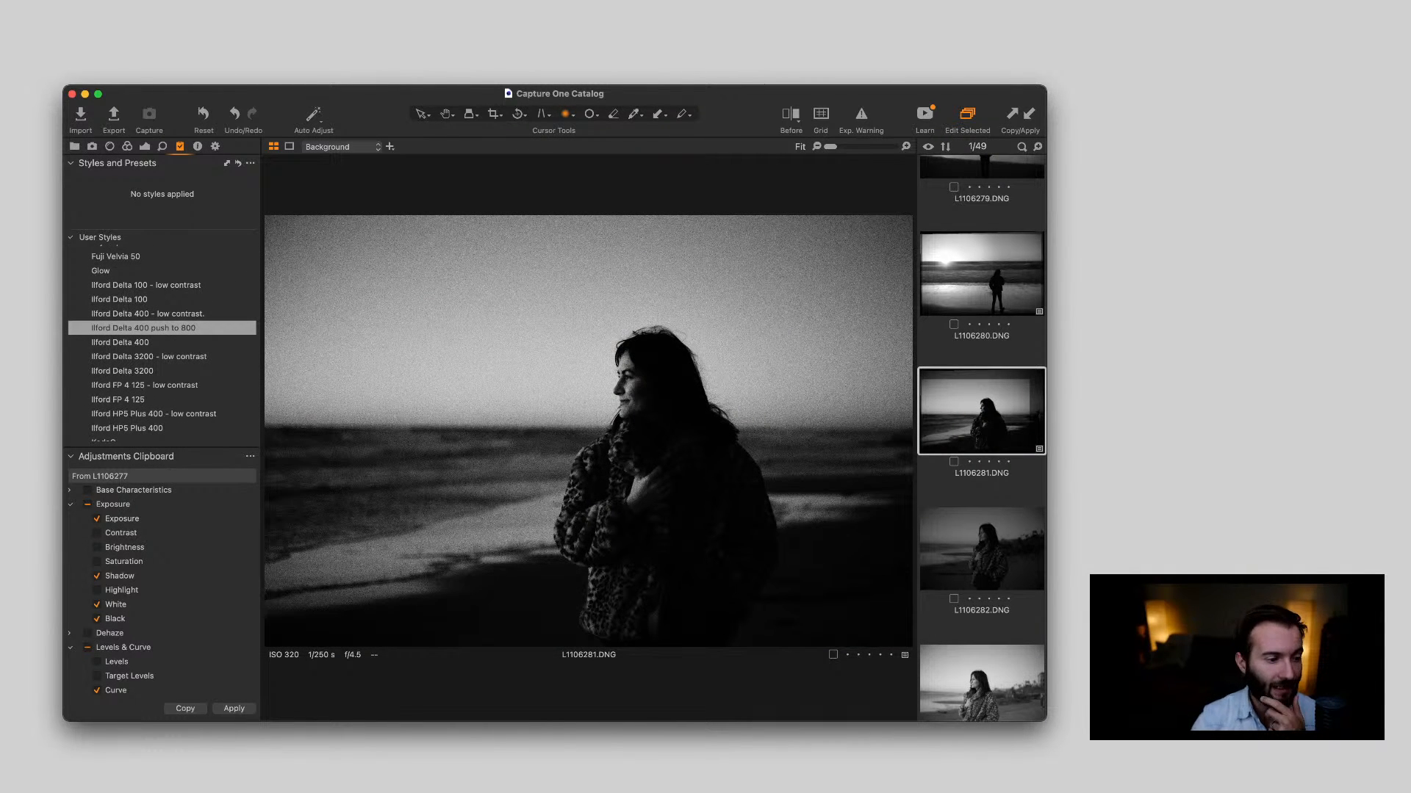
scroll(161, 328, down, 8)
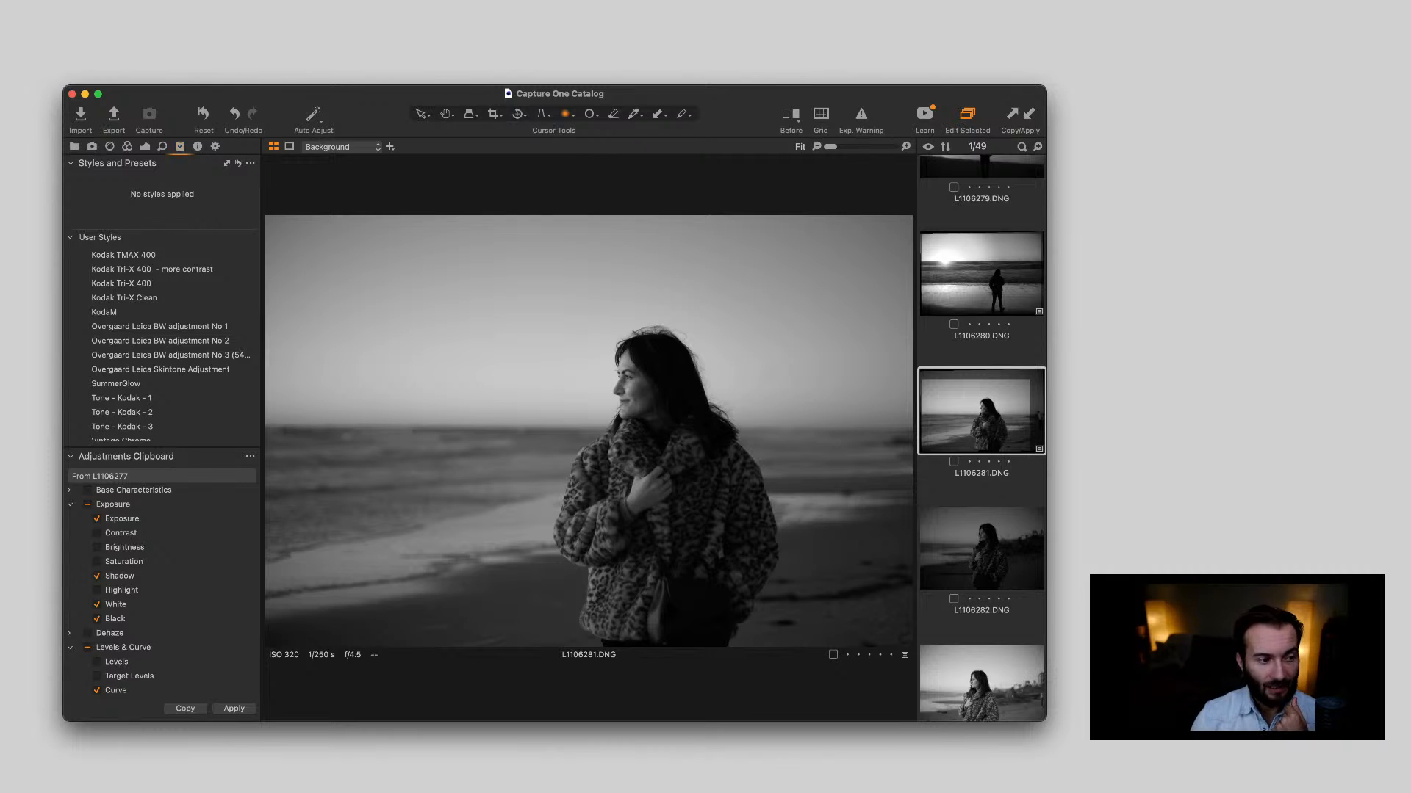
Try raising the RGB Levels black point of L1106281.DNG to 13, and return it to 0
click(128, 146)
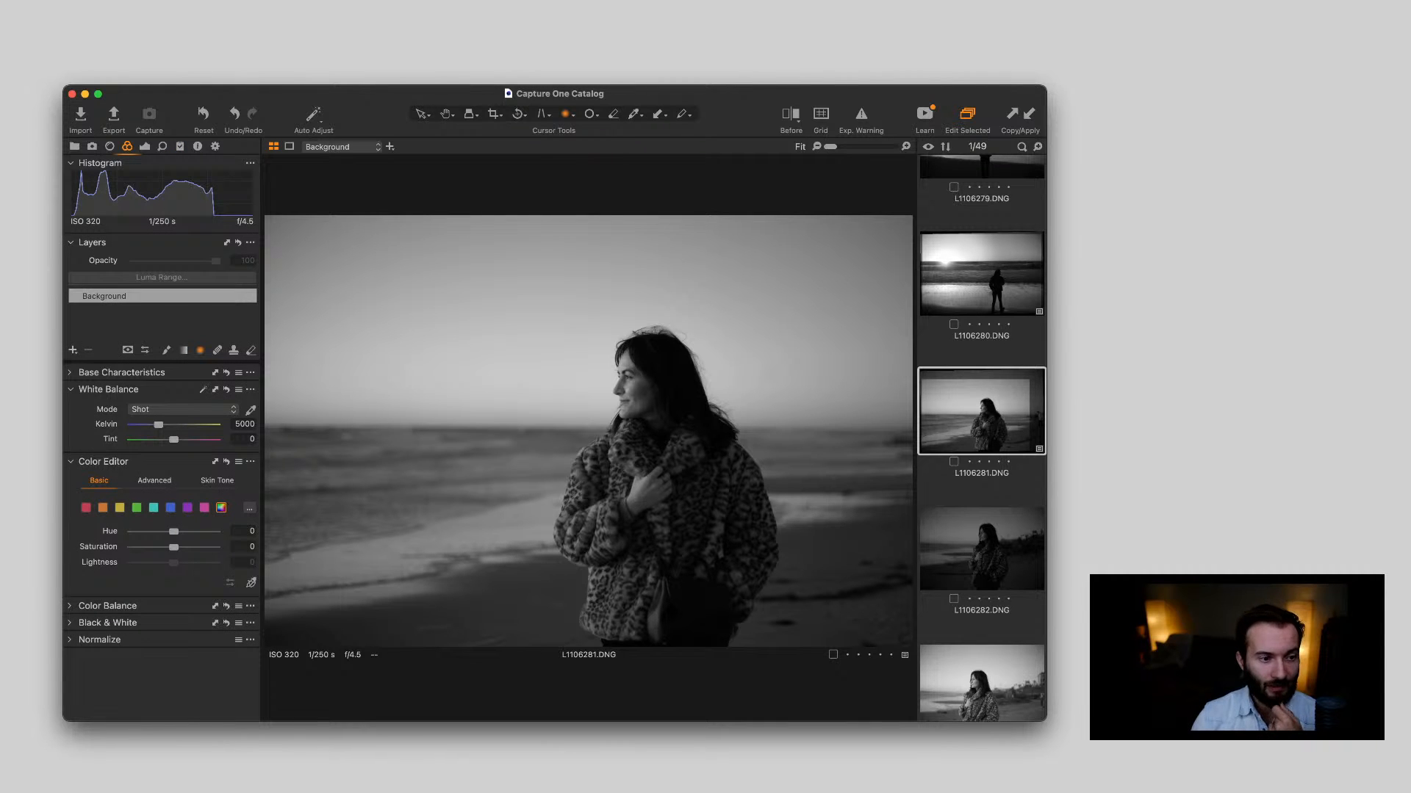
click(144, 146)
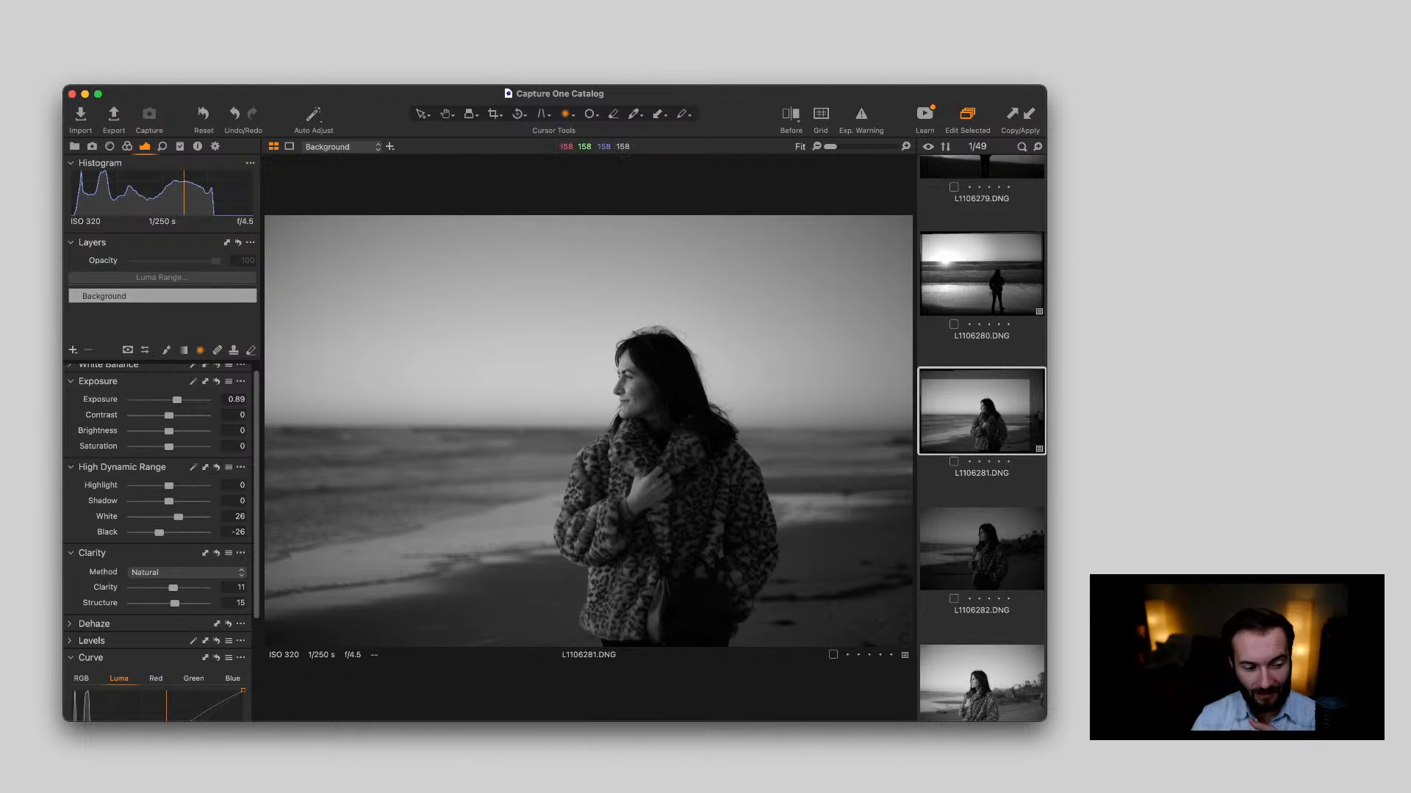
scroll(161, 543, down, 1)
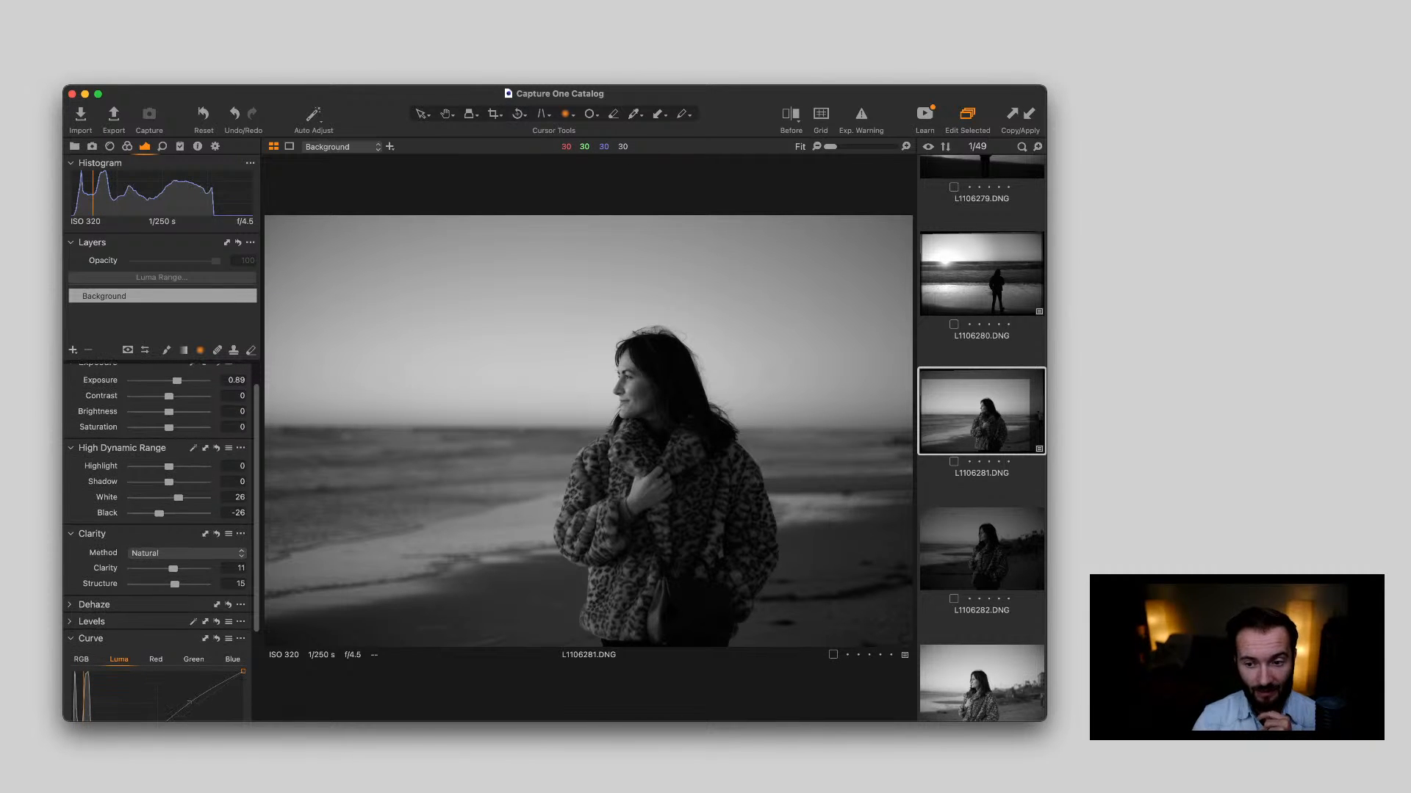
scroll(174, 557, down, 1)
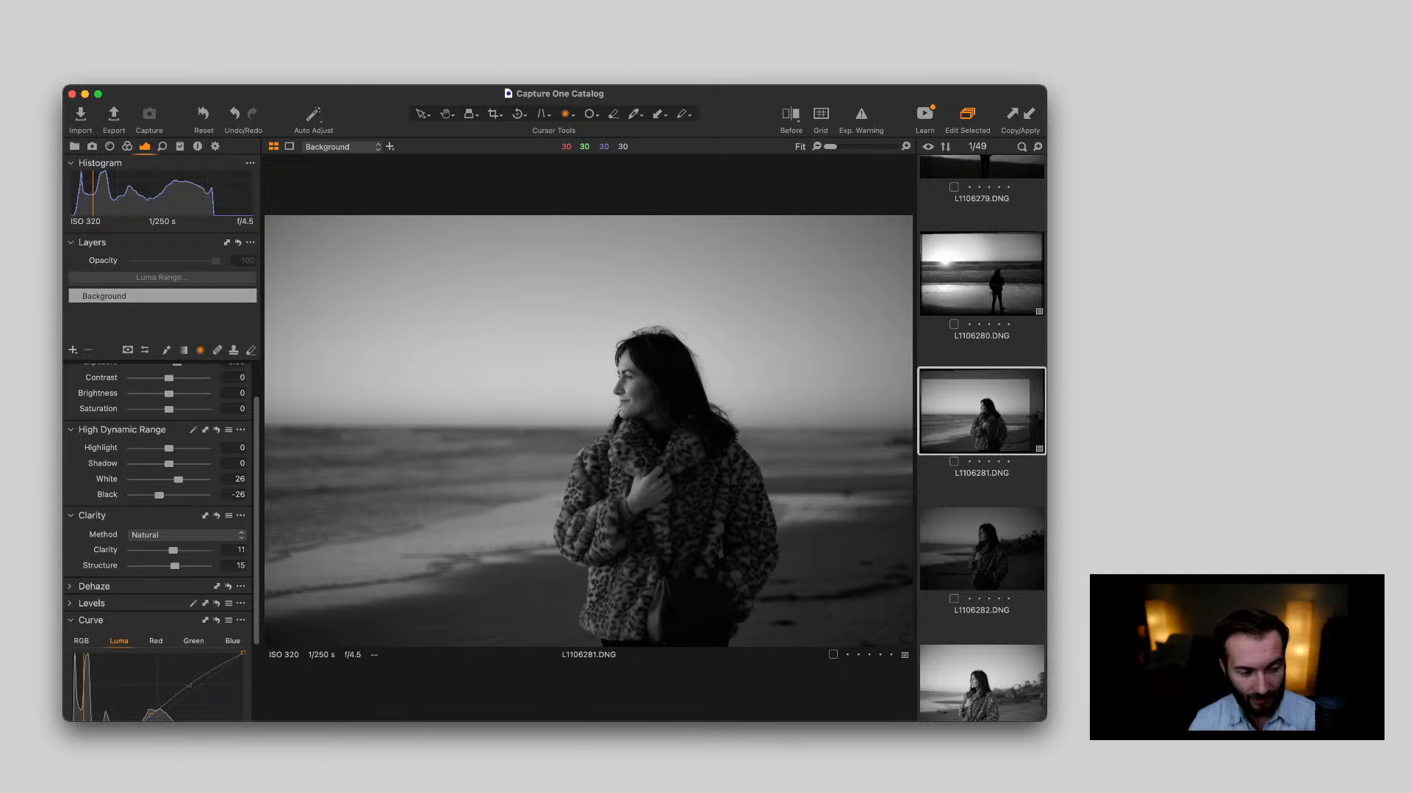
click(91, 603)
scroll(161, 558, down, 4)
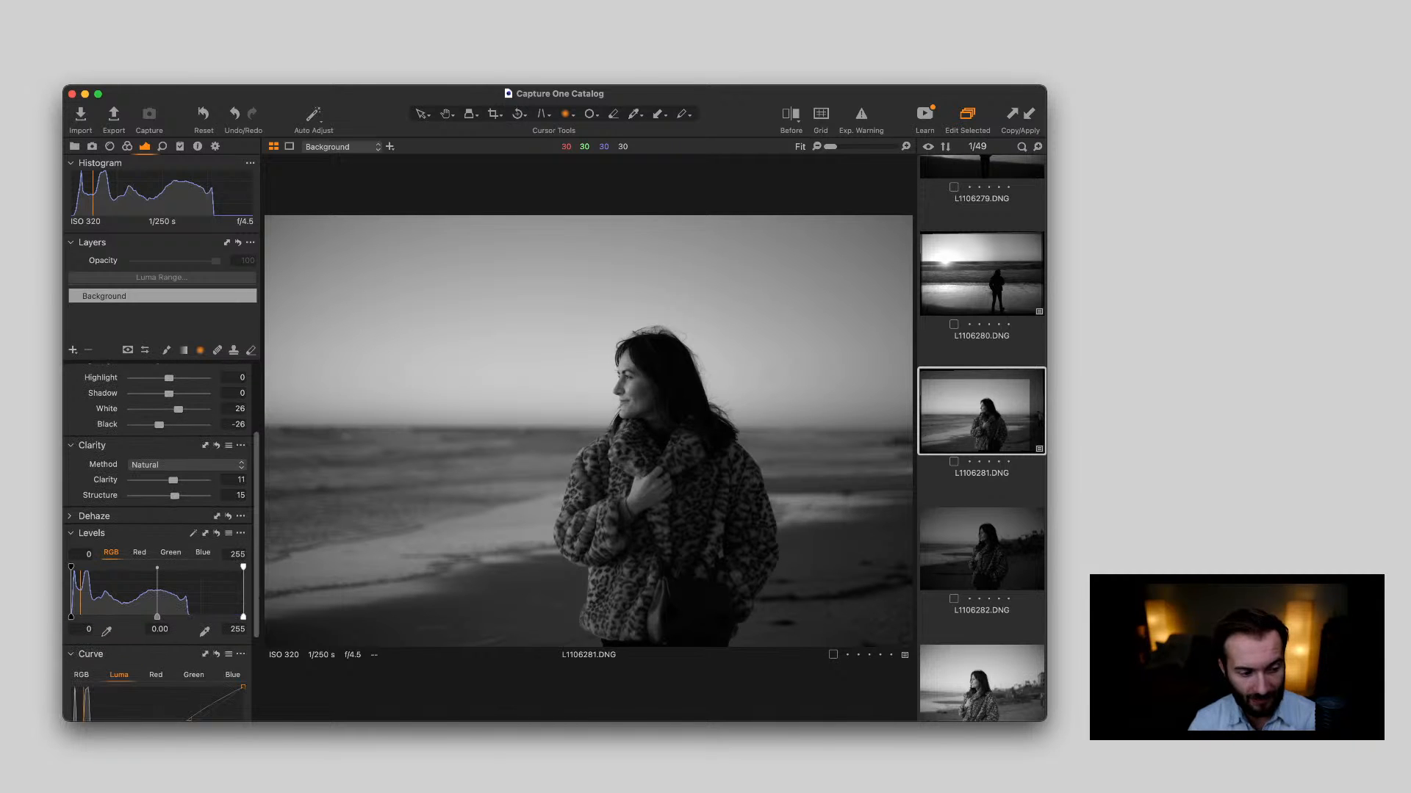
drag(71, 617, 80, 617)
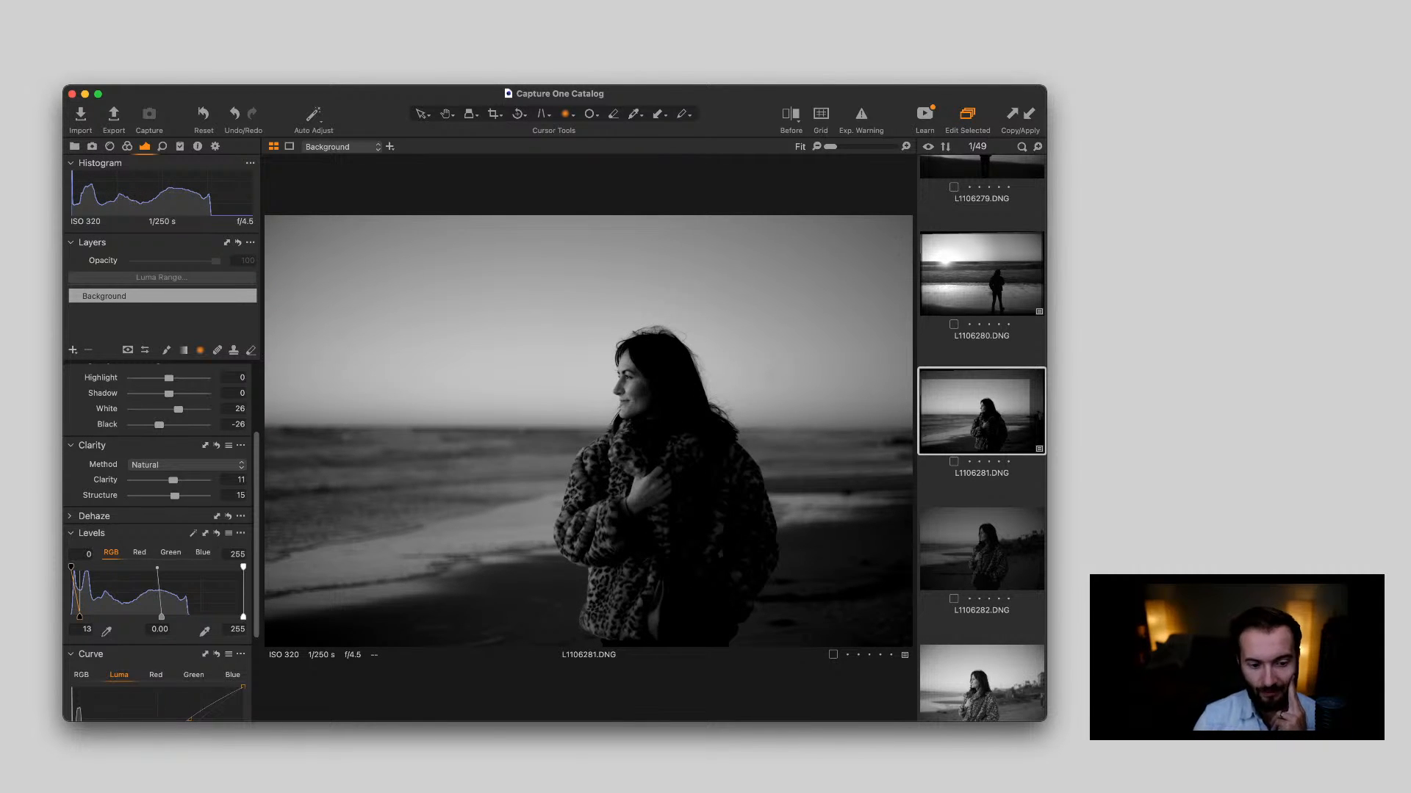
drag(80, 617, 71, 617)
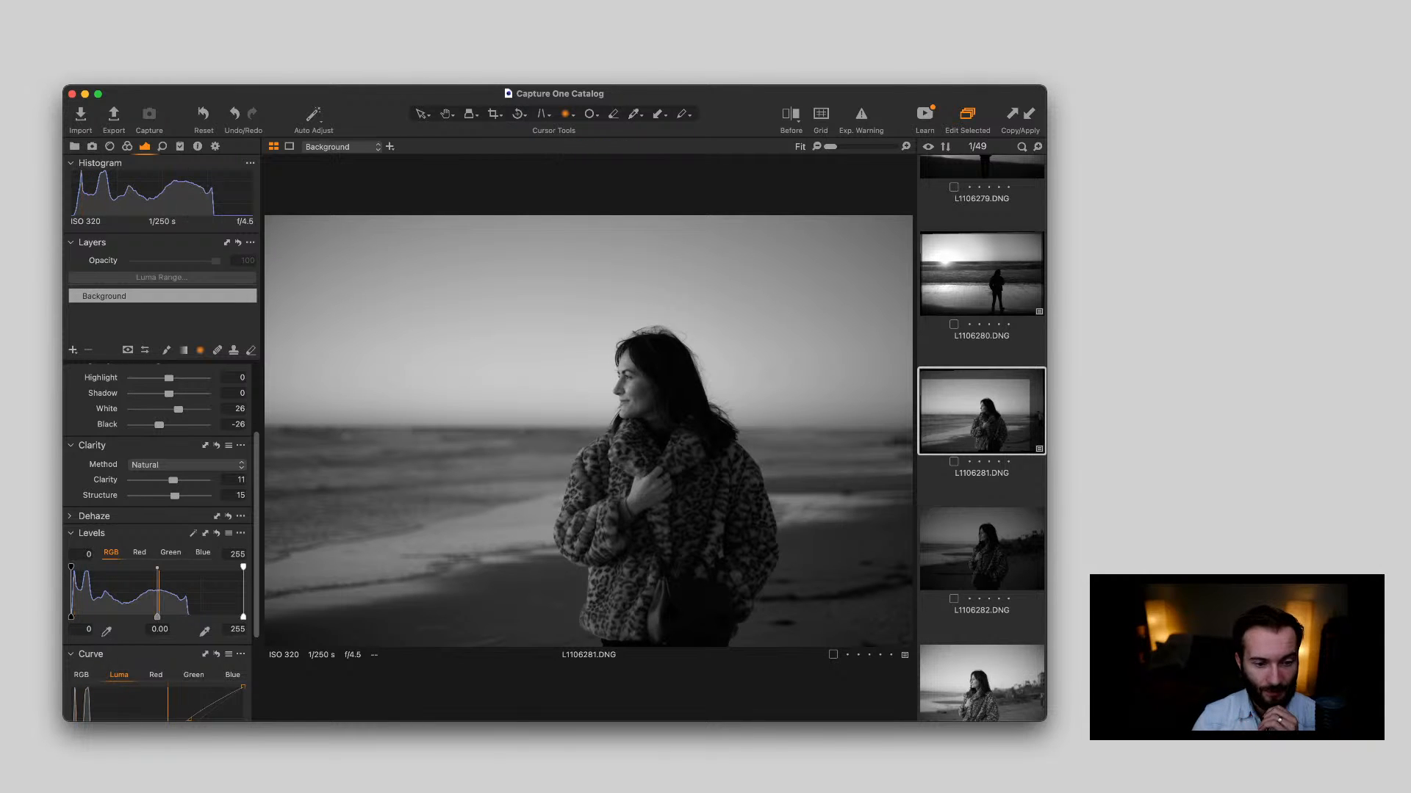
scroll(158, 514, up, 3)
scroll(158, 543, up, 1)
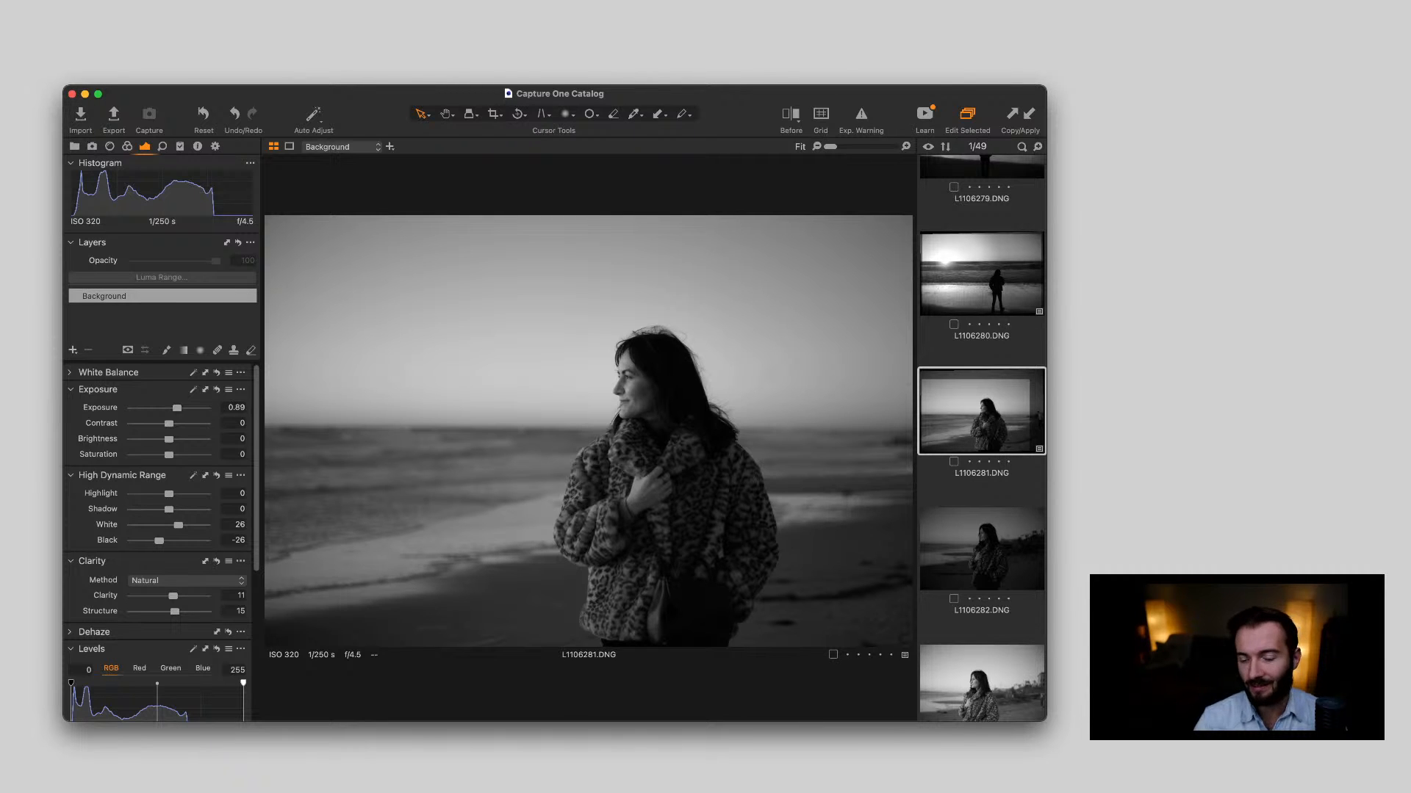
Compare the portraits L1106282.DNG and L1106283.DNG with the edited L1106281.DNG
scroll(982, 439, down, 2)
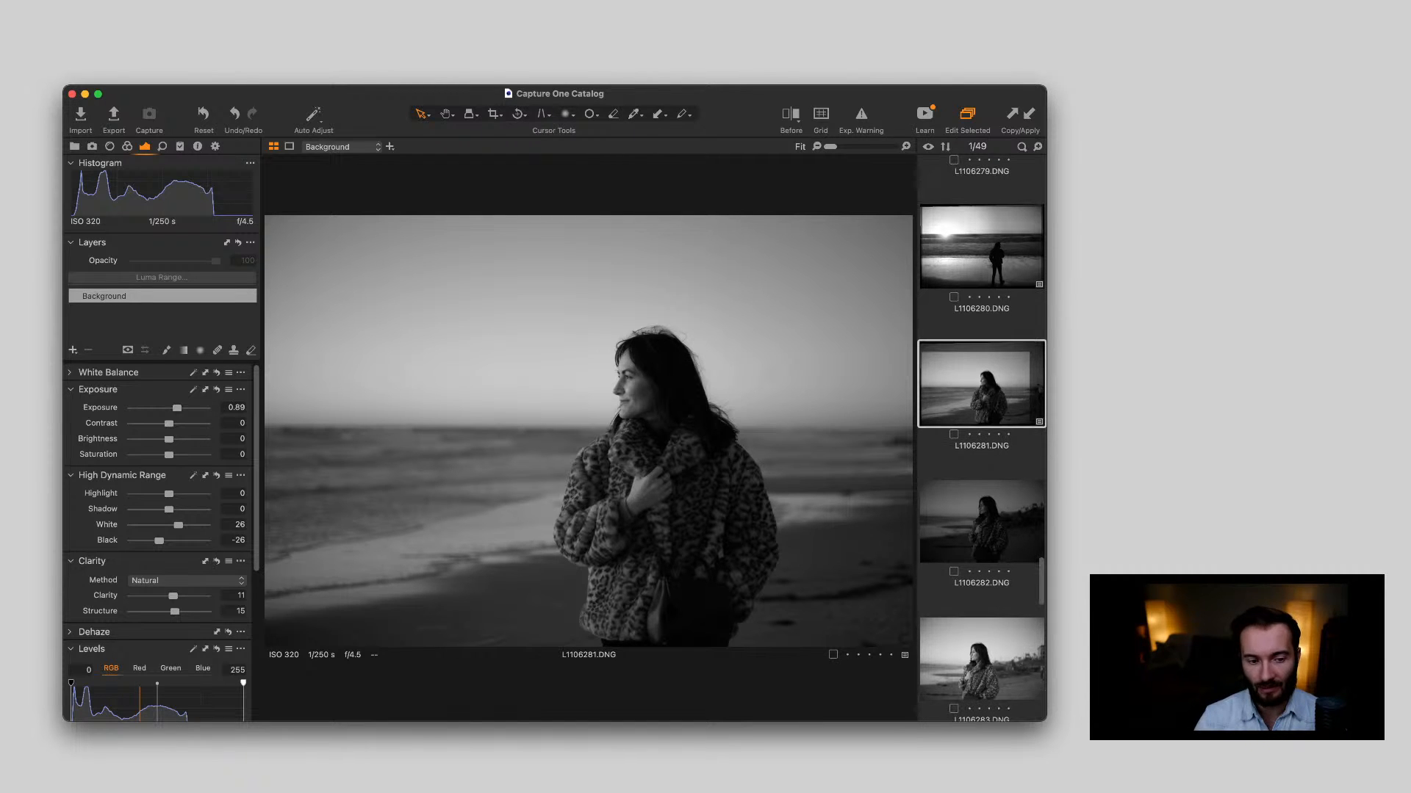
click(981, 522)
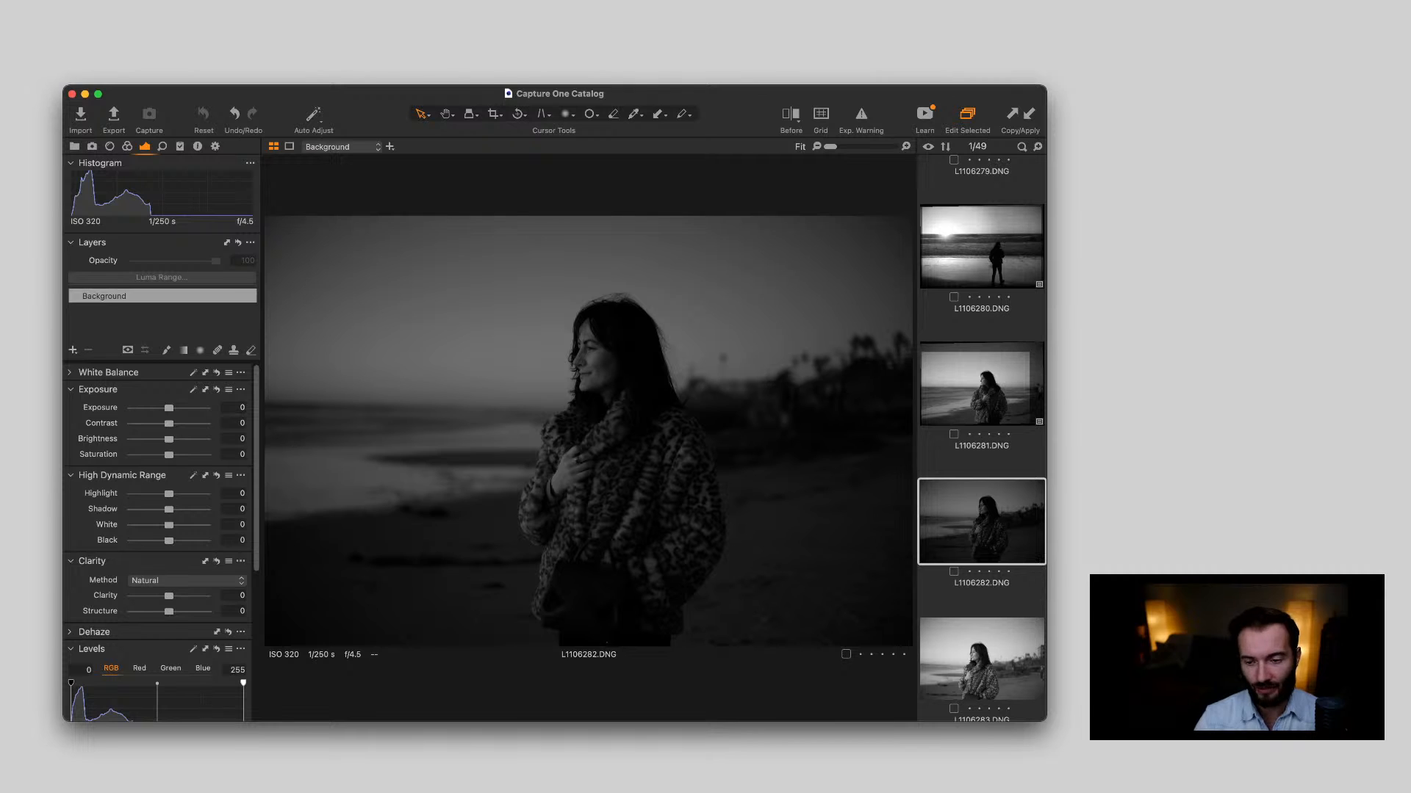
click(982, 384)
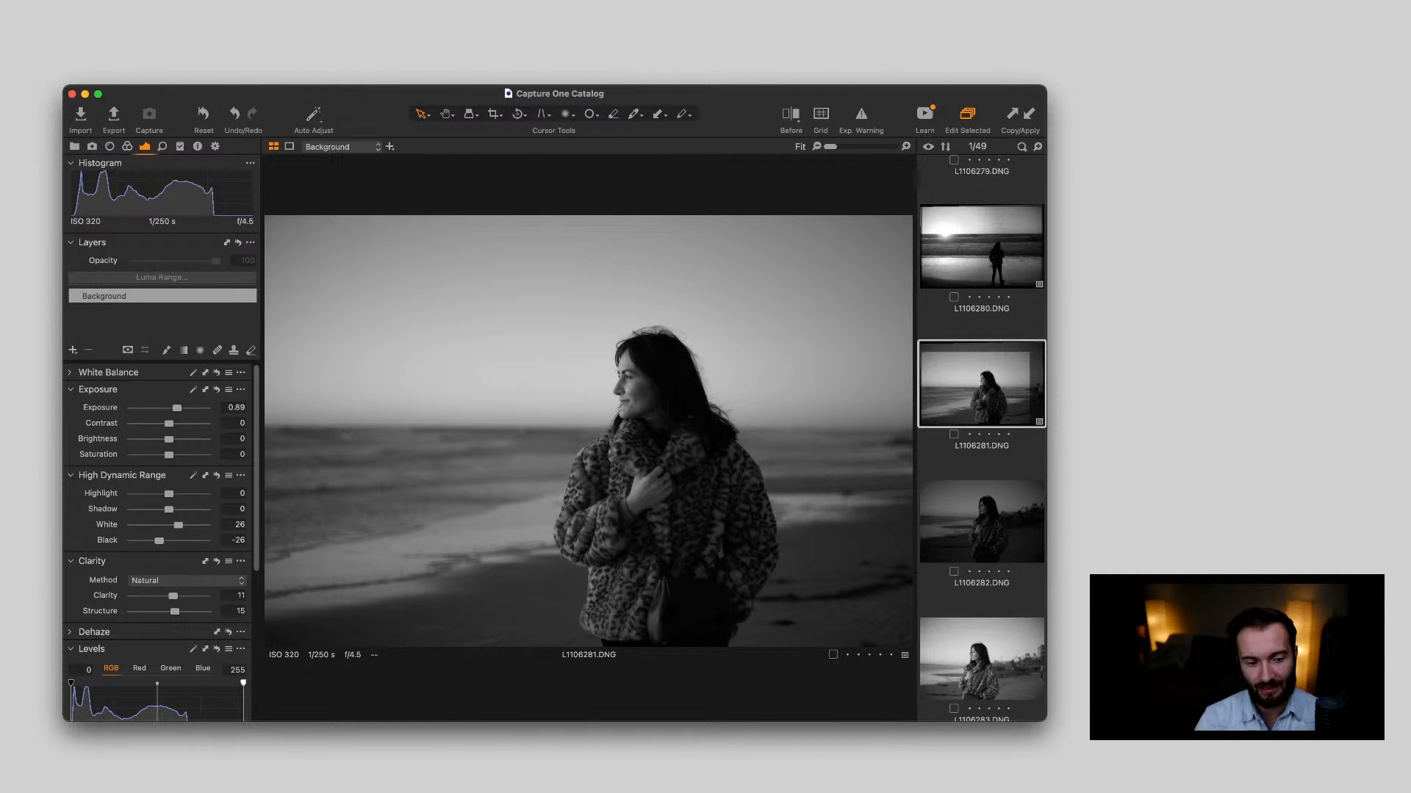
scroll(982, 438, down, 5)
click(982, 495)
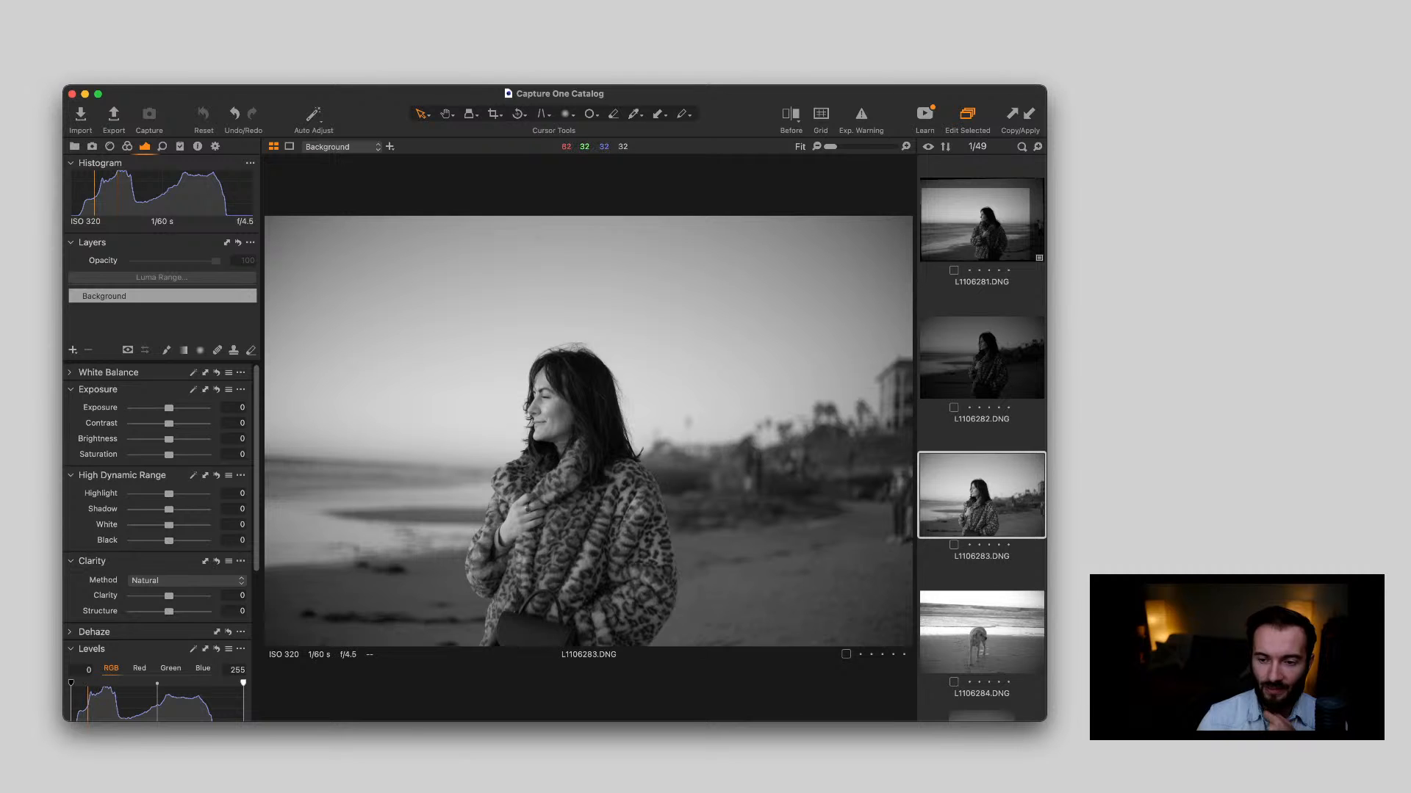
scroll(981, 485, down, 1)
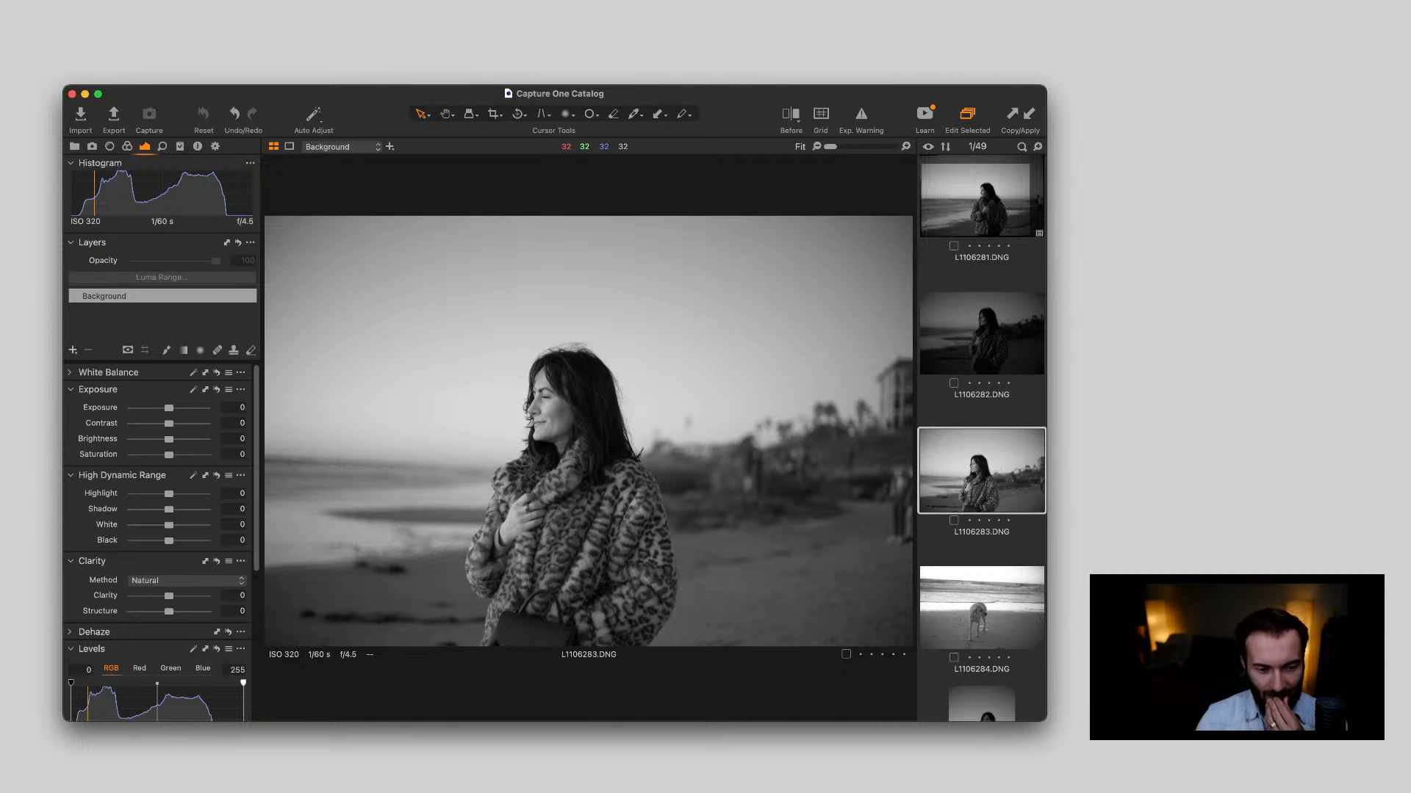
Review the dog photo L1106284.DNG up close and the vertical portraits L1106285.DNG and L1106286.DNG
key(Down)
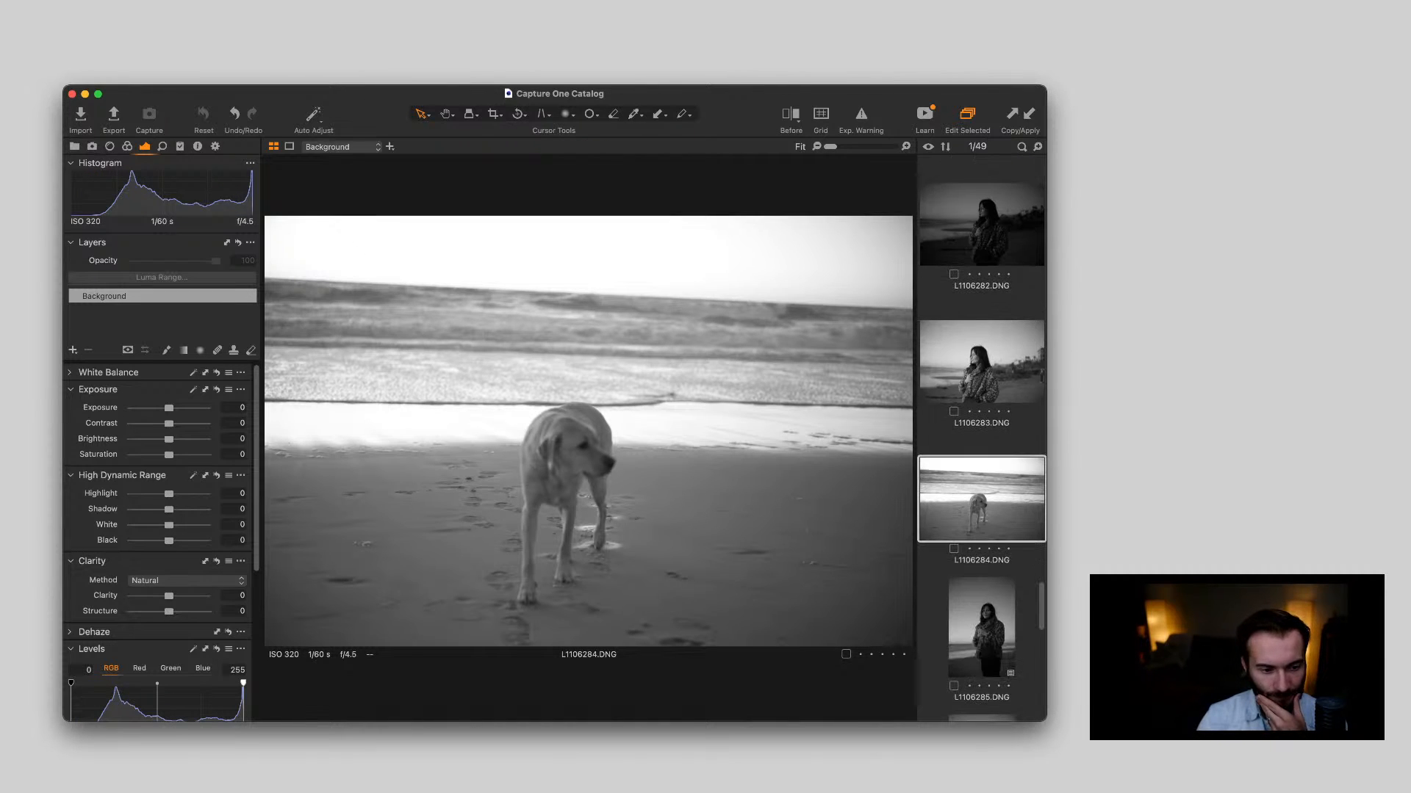
scroll(588, 422, up, 3)
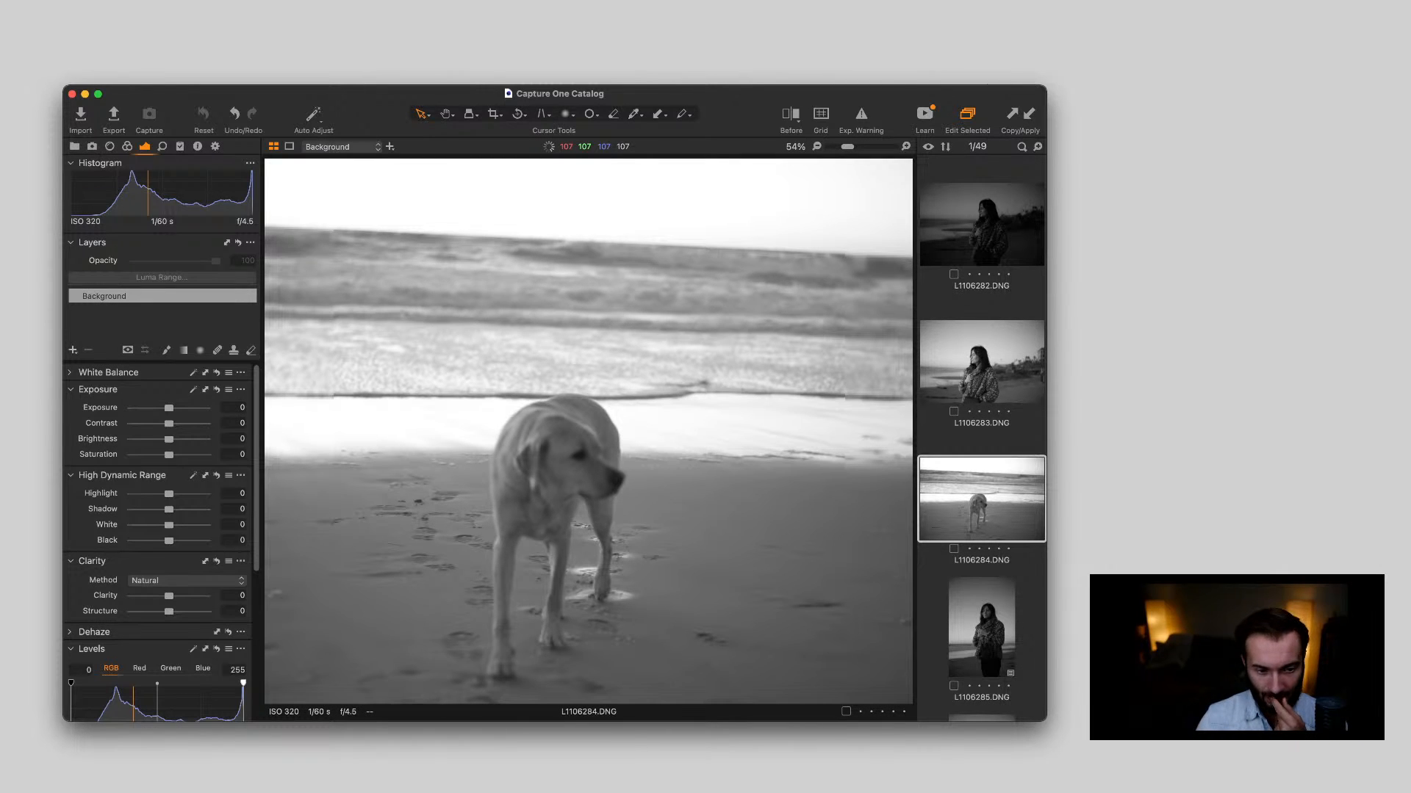
scroll(588, 432, down, 3)
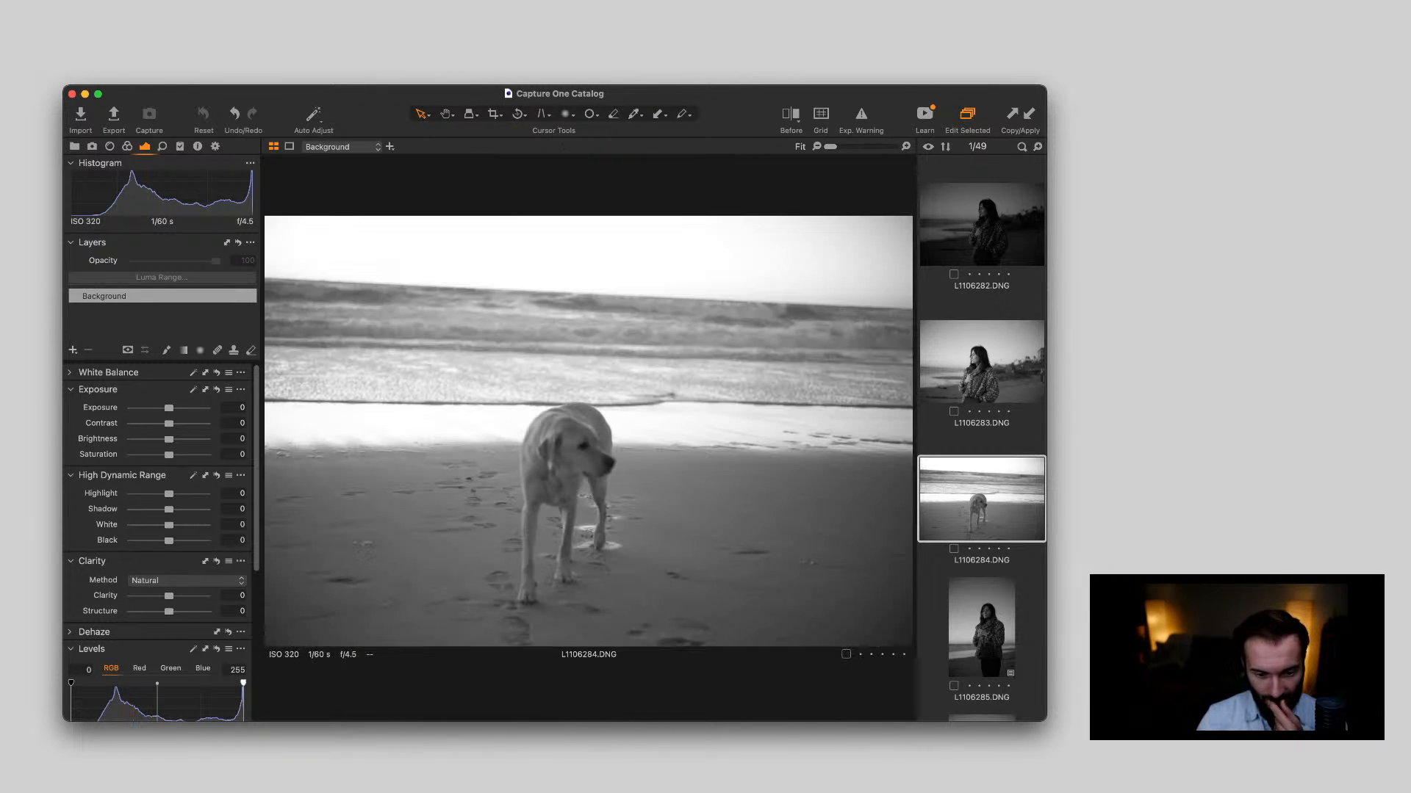
key(Down)
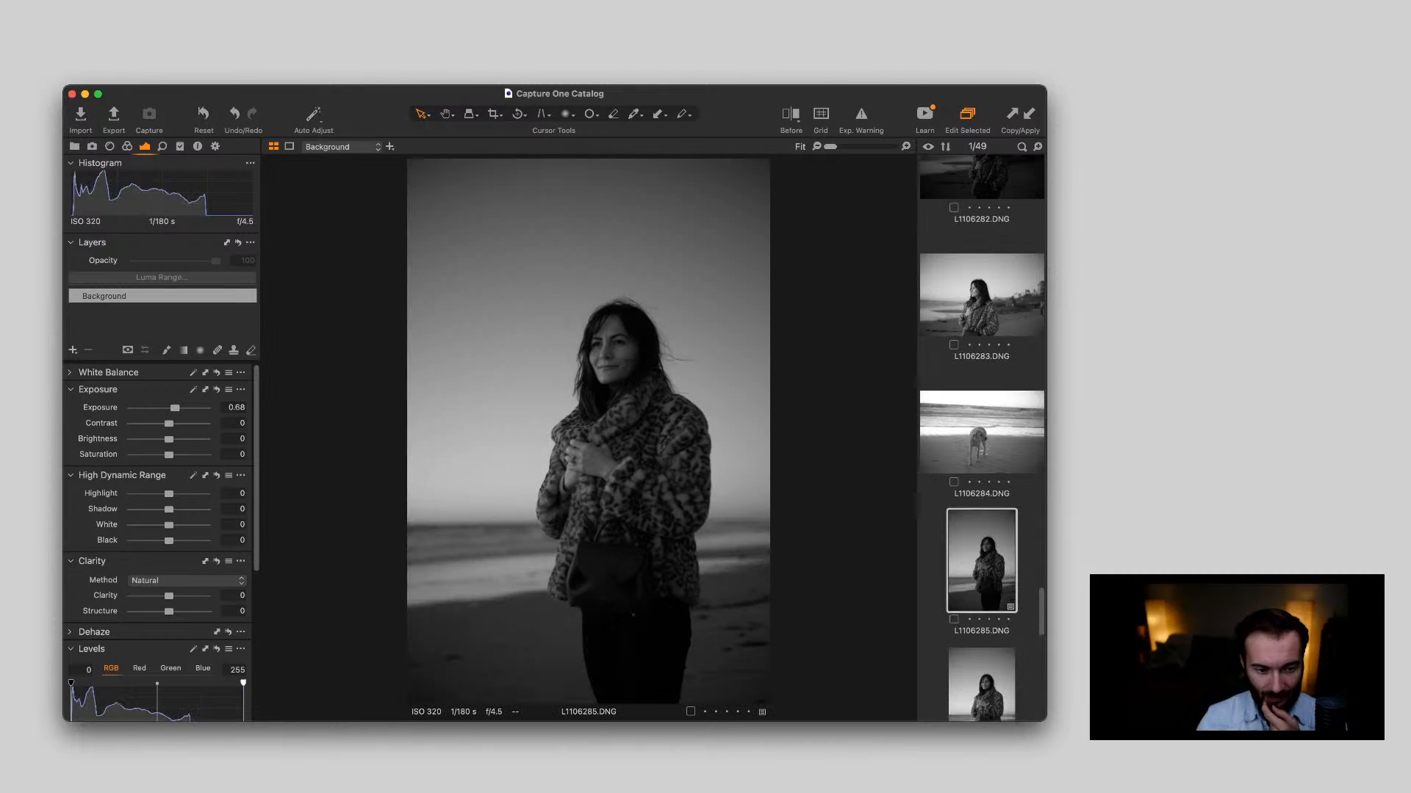
key(Down)
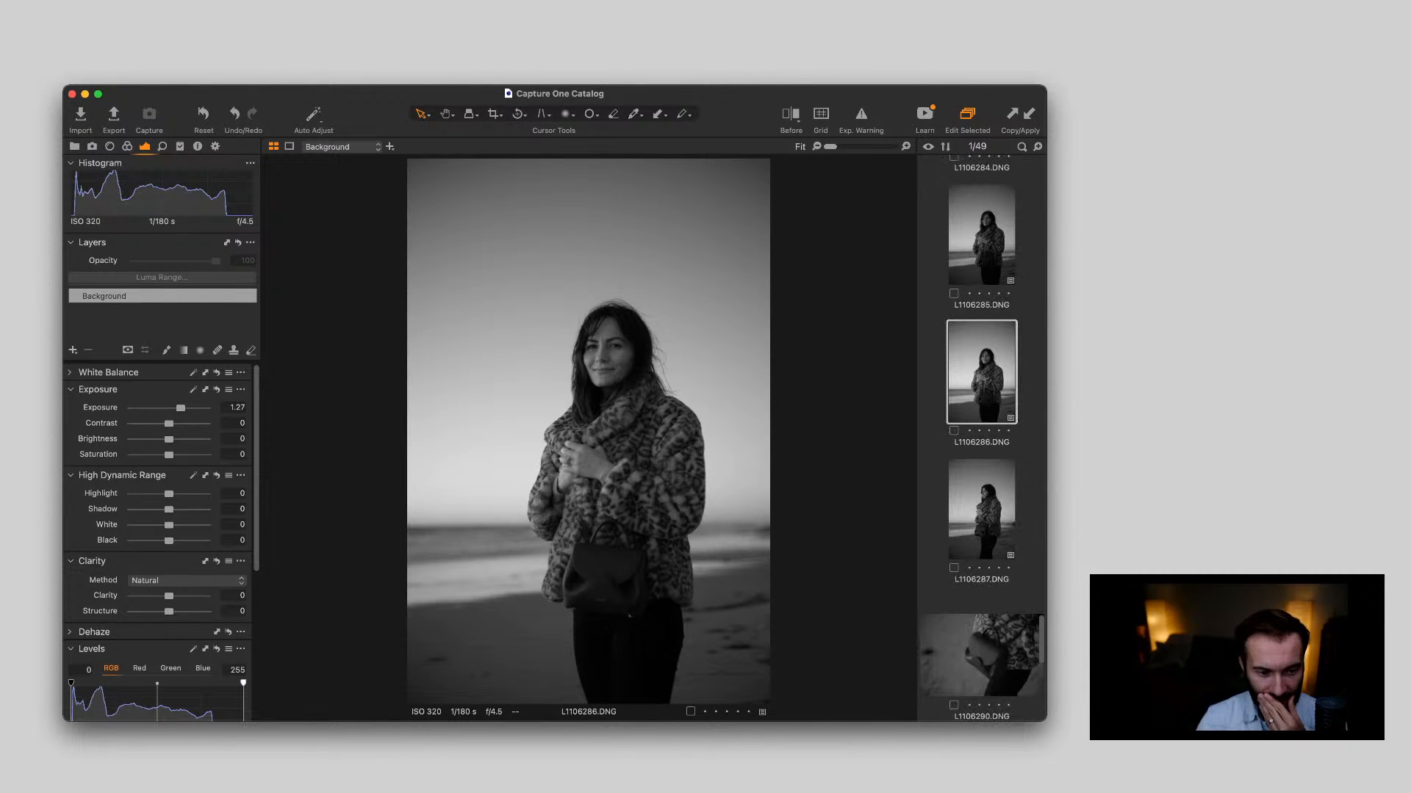
Copy the adjustments from the edited portrait L1106281.DNG and apply them to the vertical portrait L1106287.DNG
key(Down)
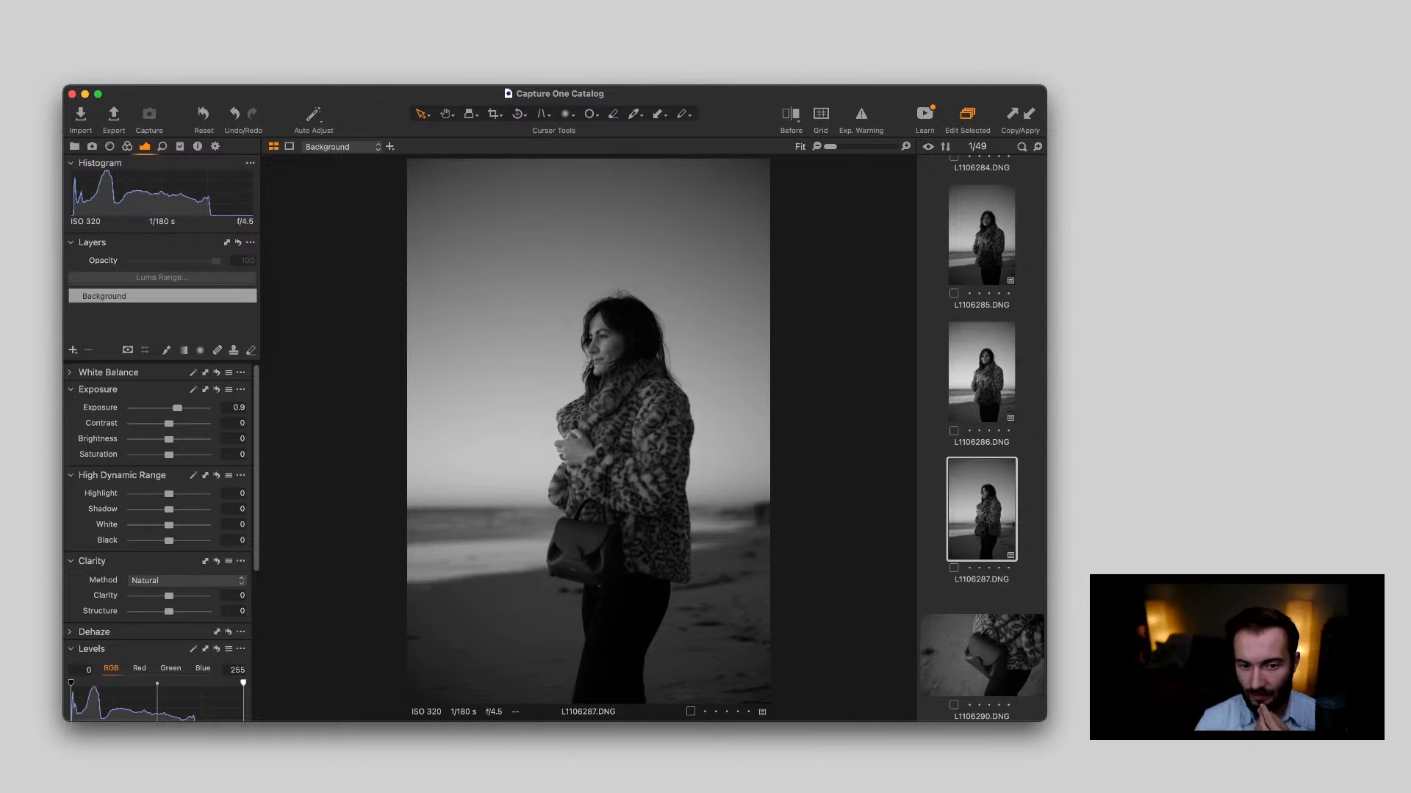
scroll(981, 439, up, 8)
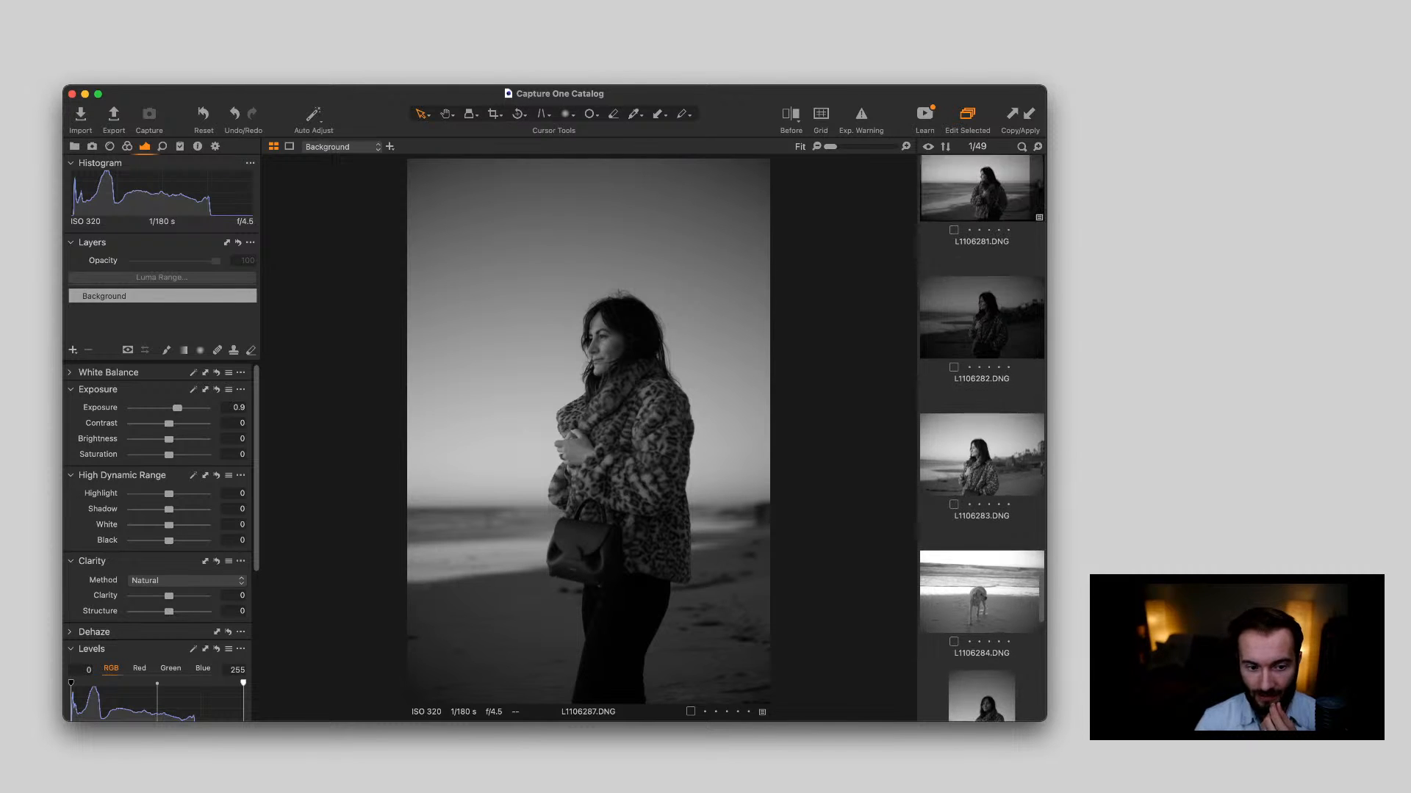
click(981, 347)
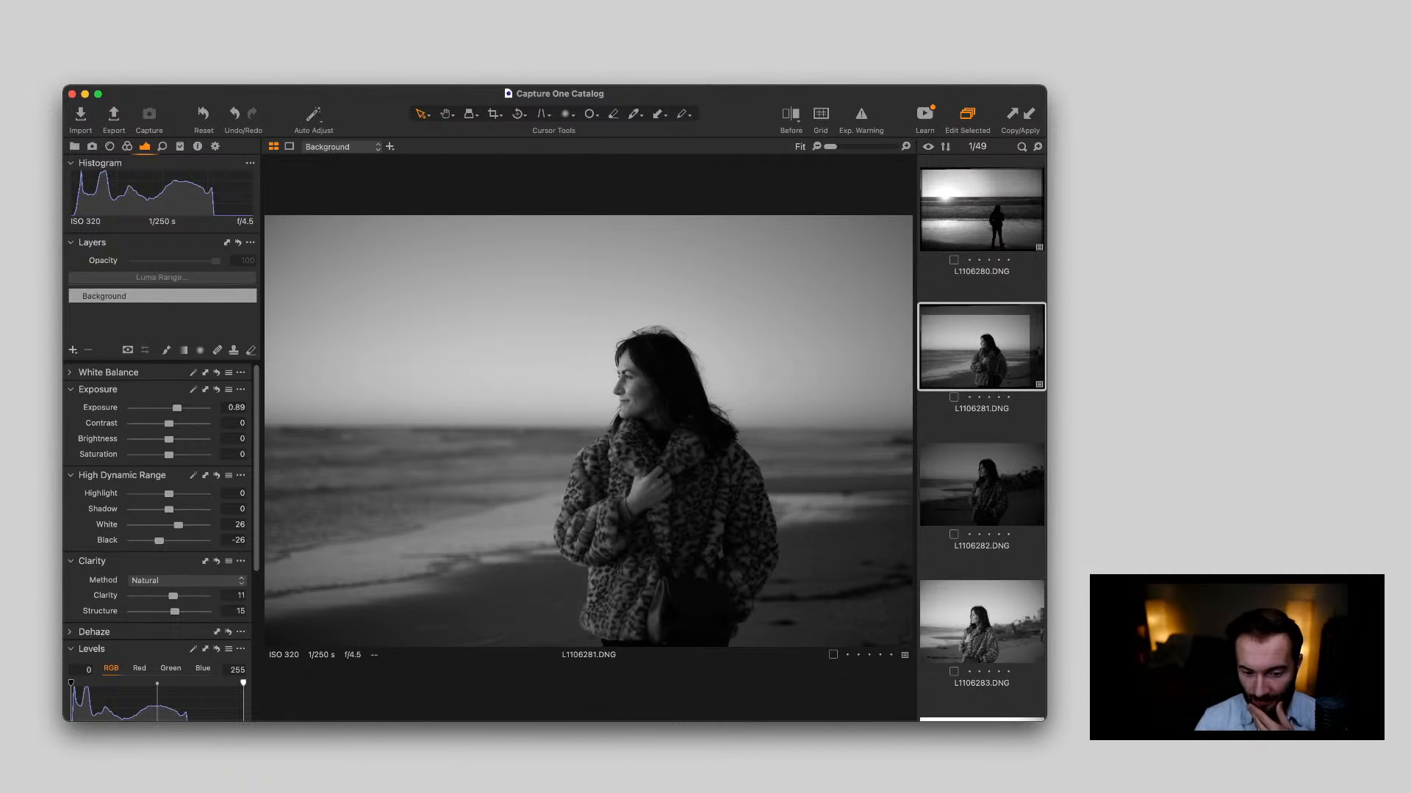
scroll(982, 438, down, 10)
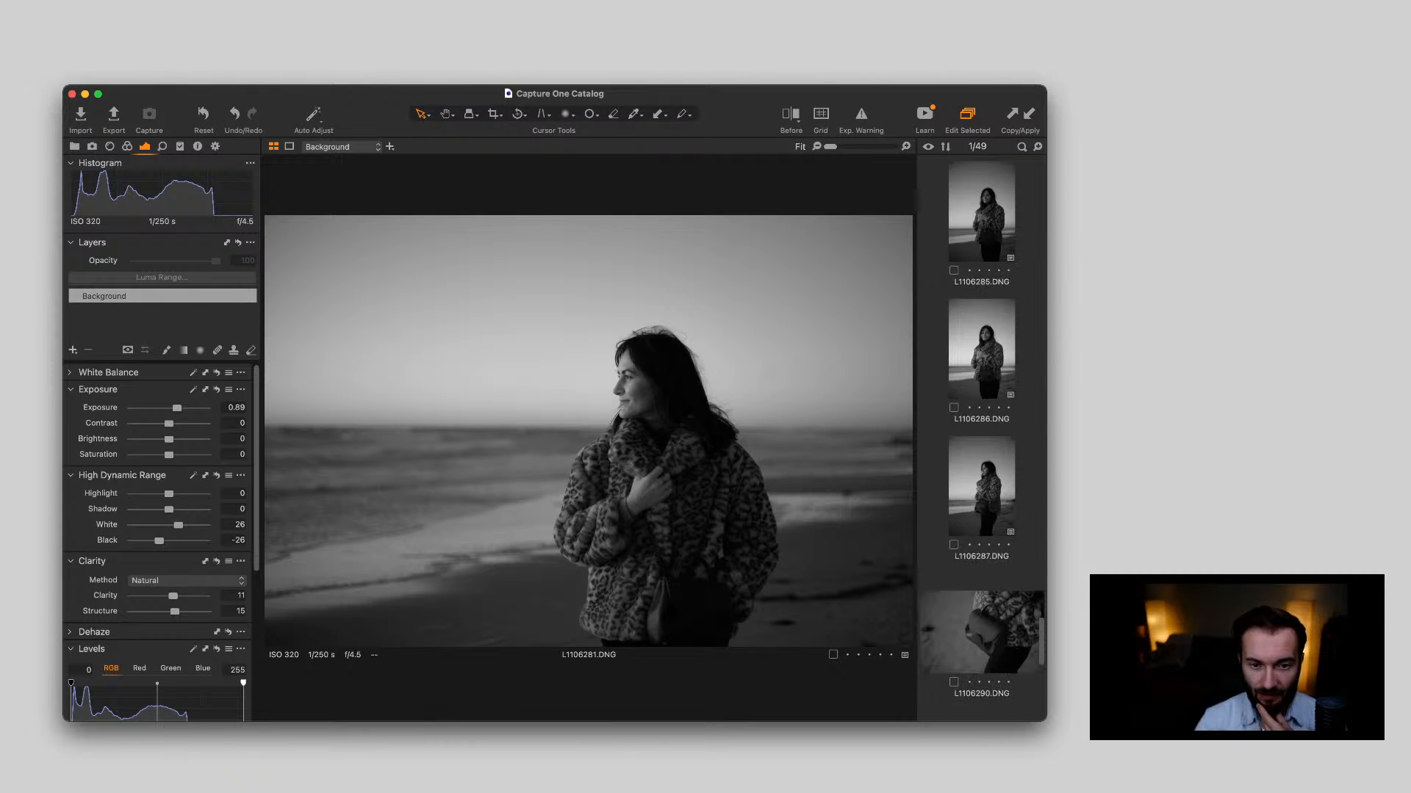
click(982, 477)
click(1029, 114)
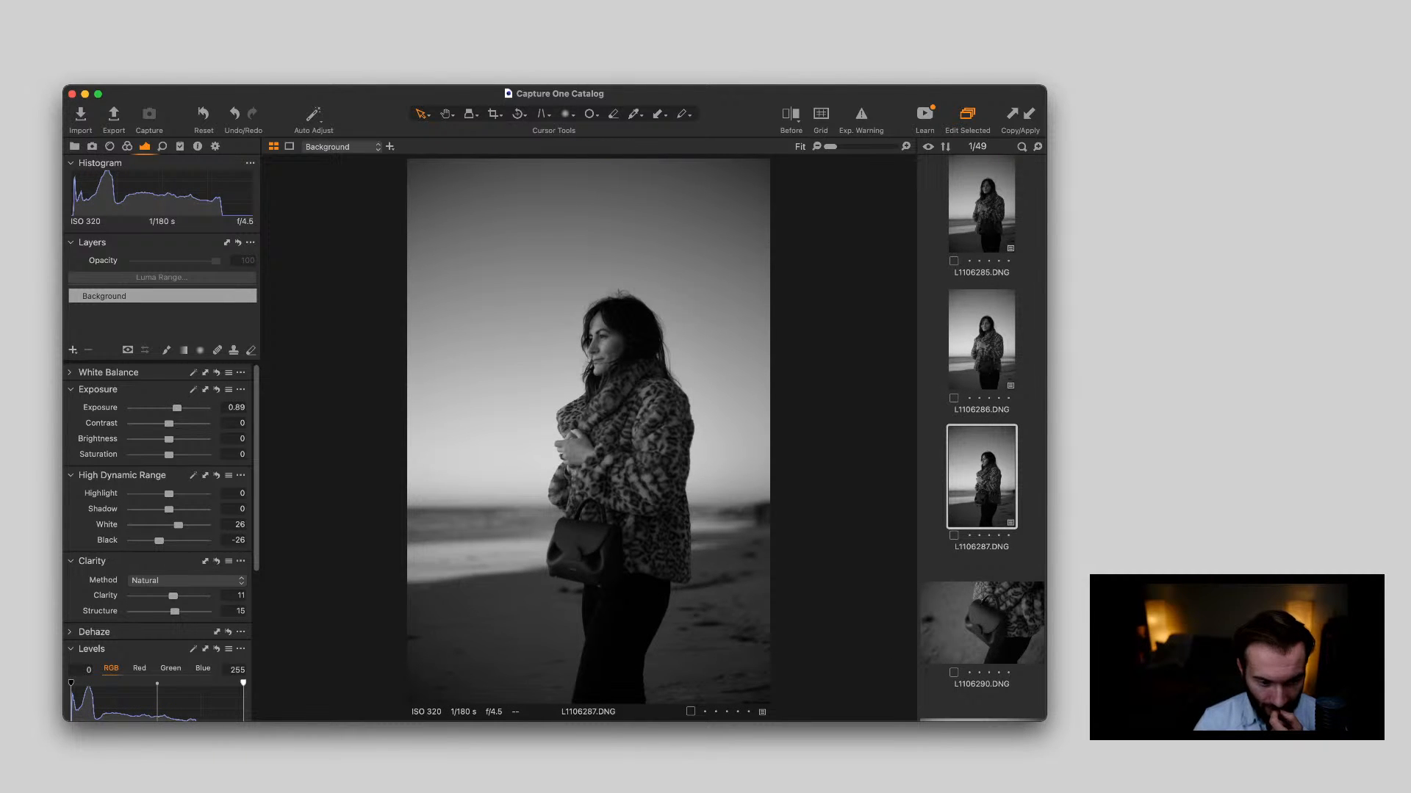
Compare L1106287.DNG with the unedited L1106286.DNG, and examine the woman's face and coat in L1106287.DNG up close
drag(410, 505, 769, 507)
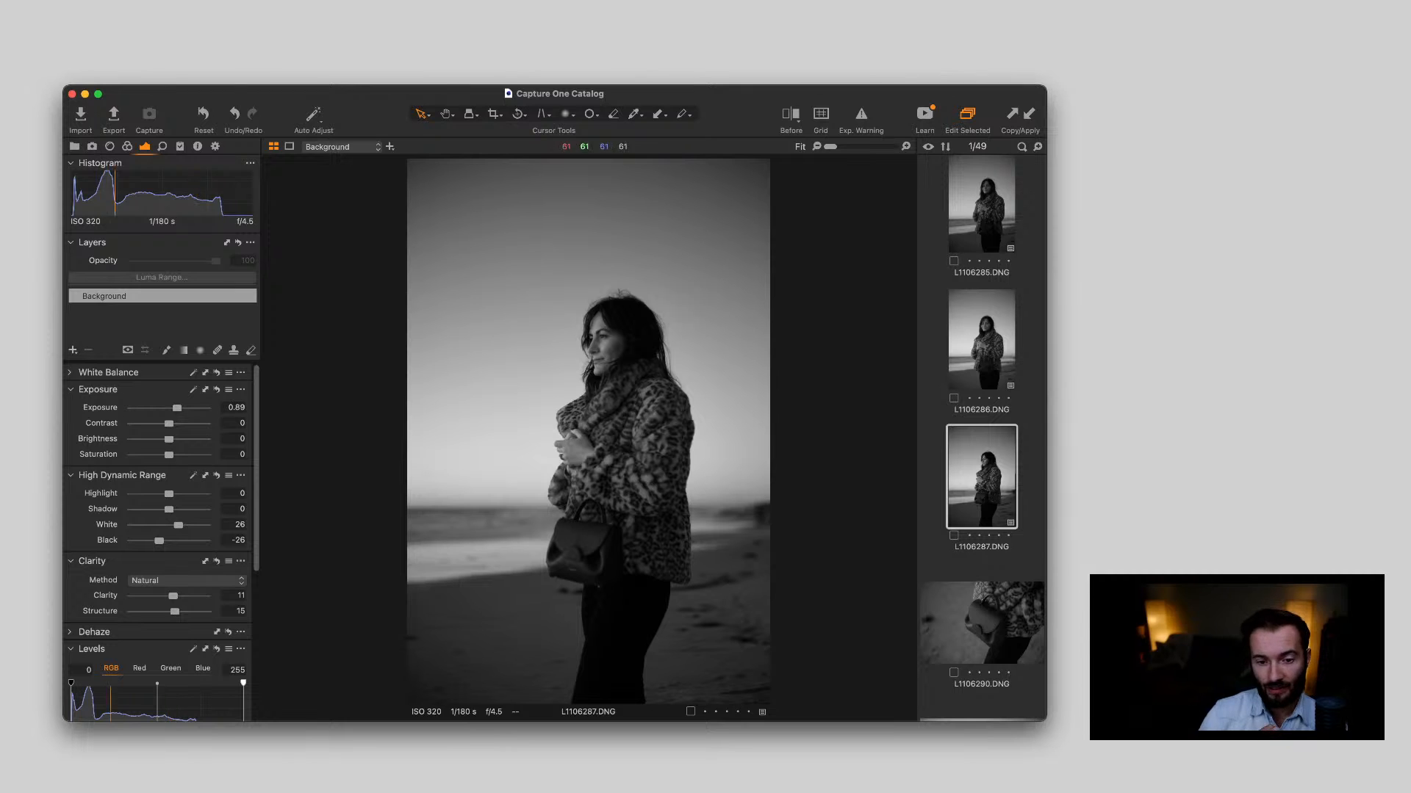
key(Up)
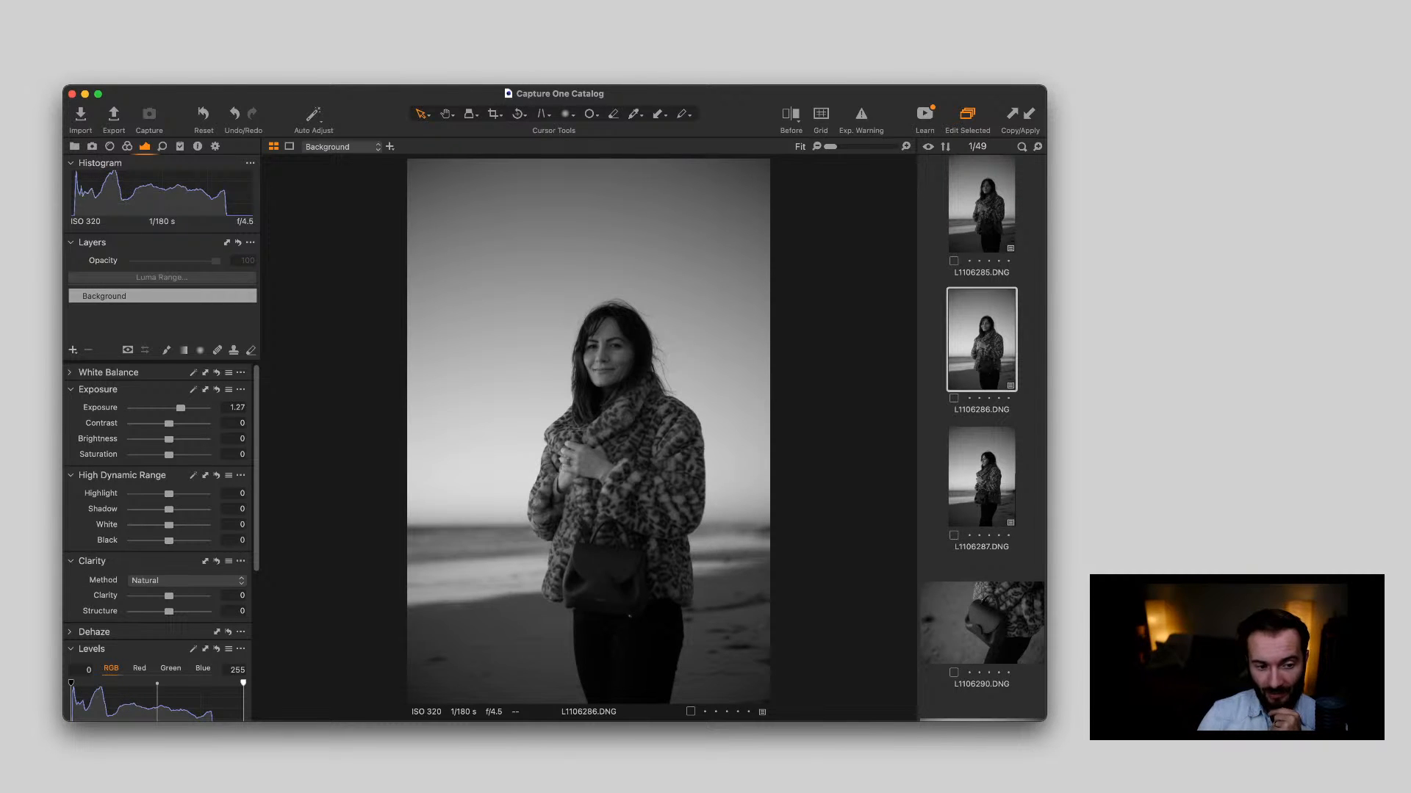
key(Down)
scroll(592, 339, up, 5)
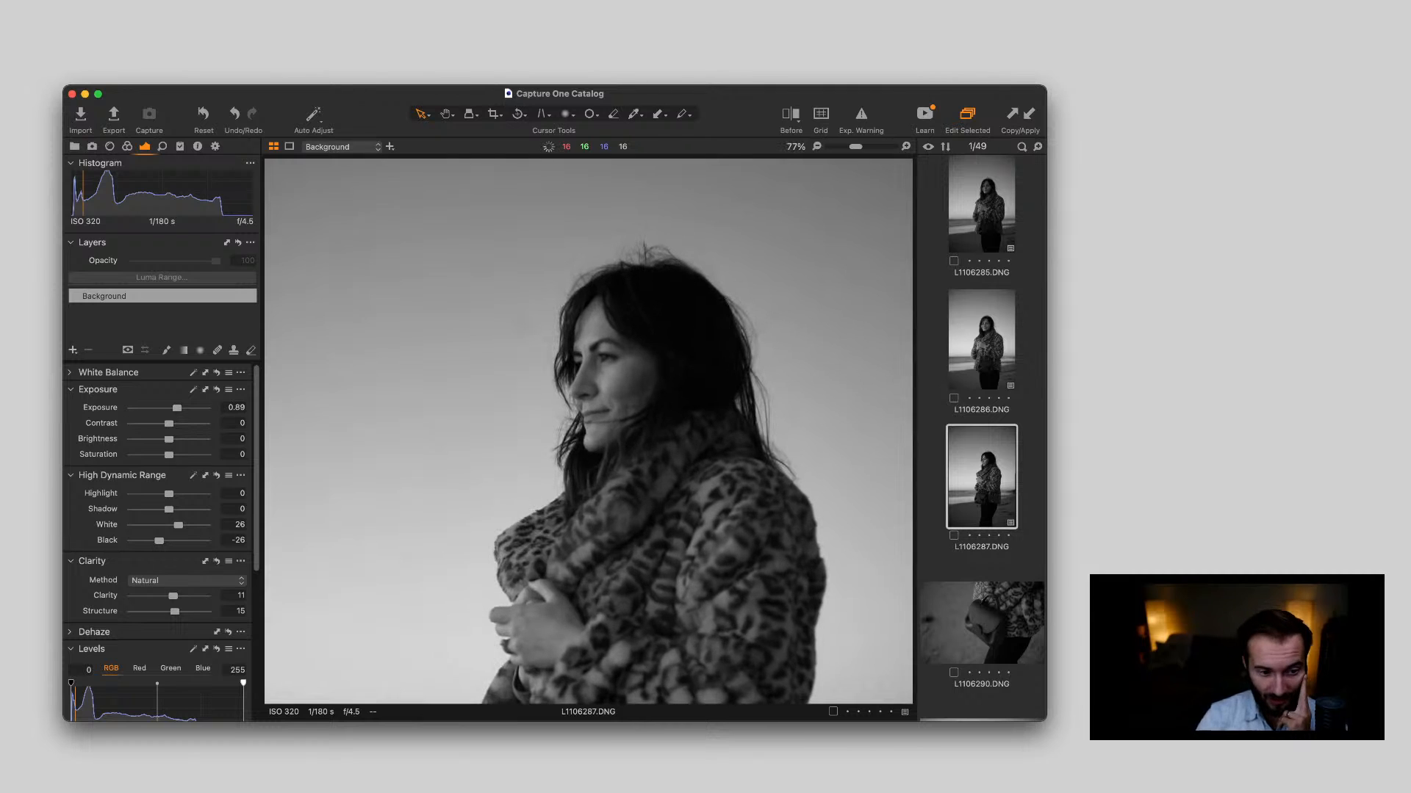
scroll(596, 327, down, 5)
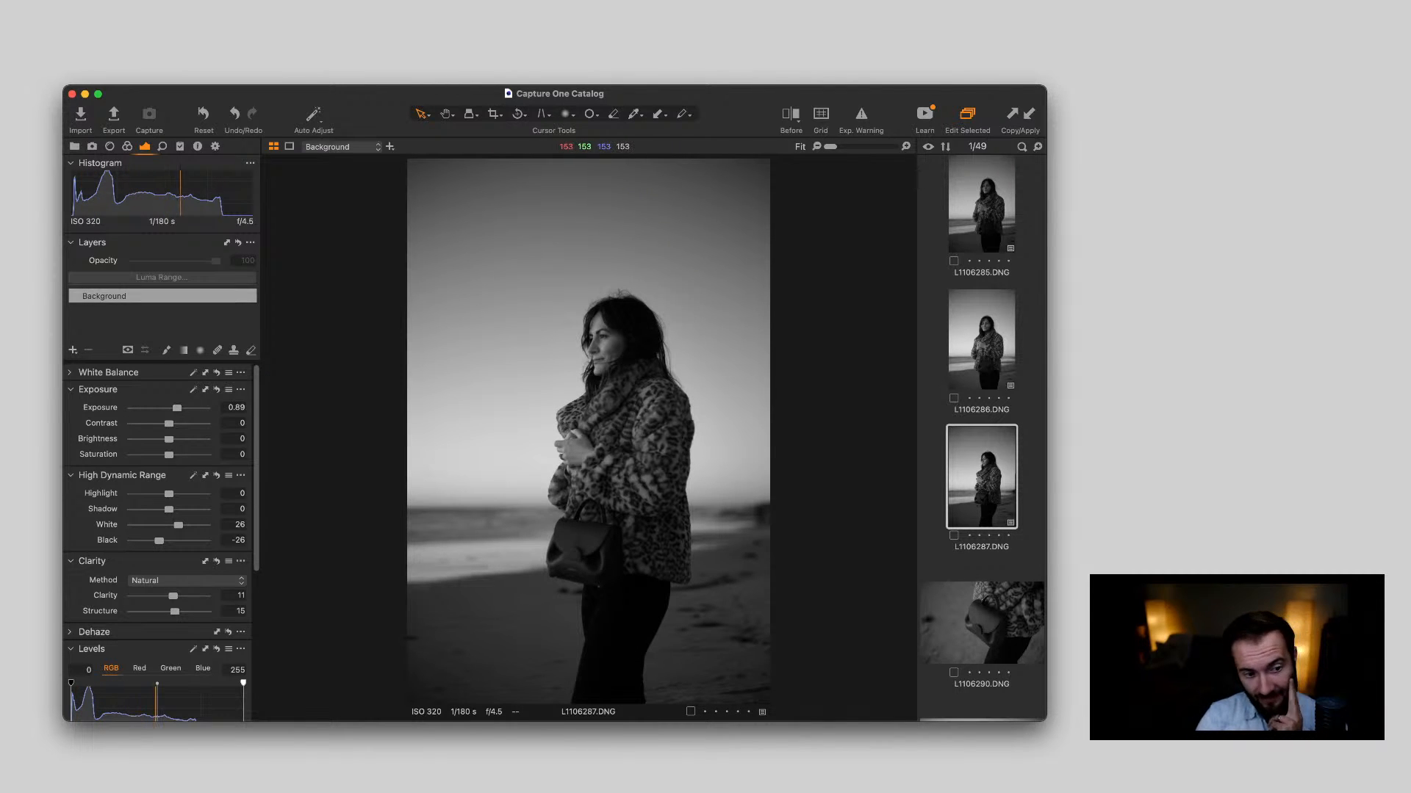
scroll(569, 301, up, 5)
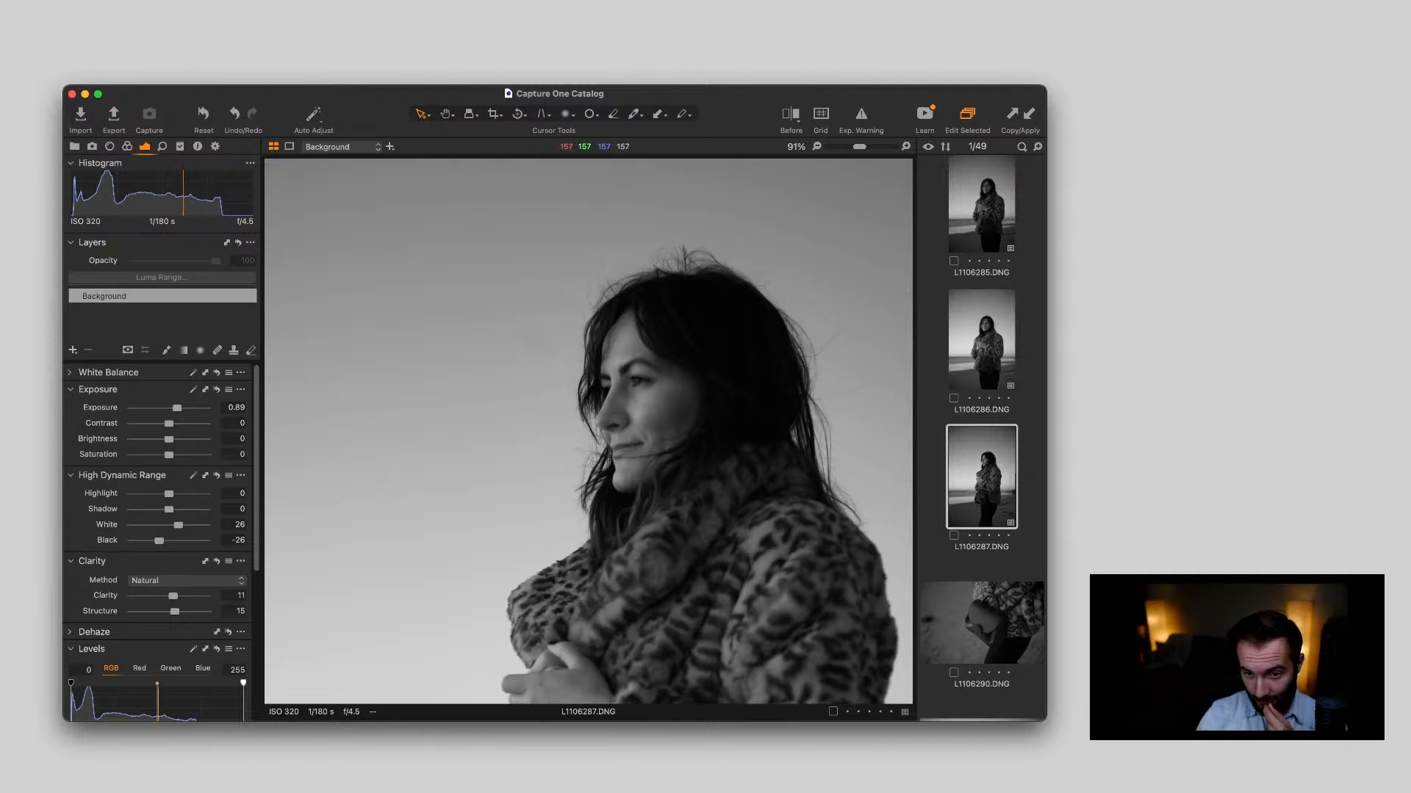
scroll(559, 257, down, 2)
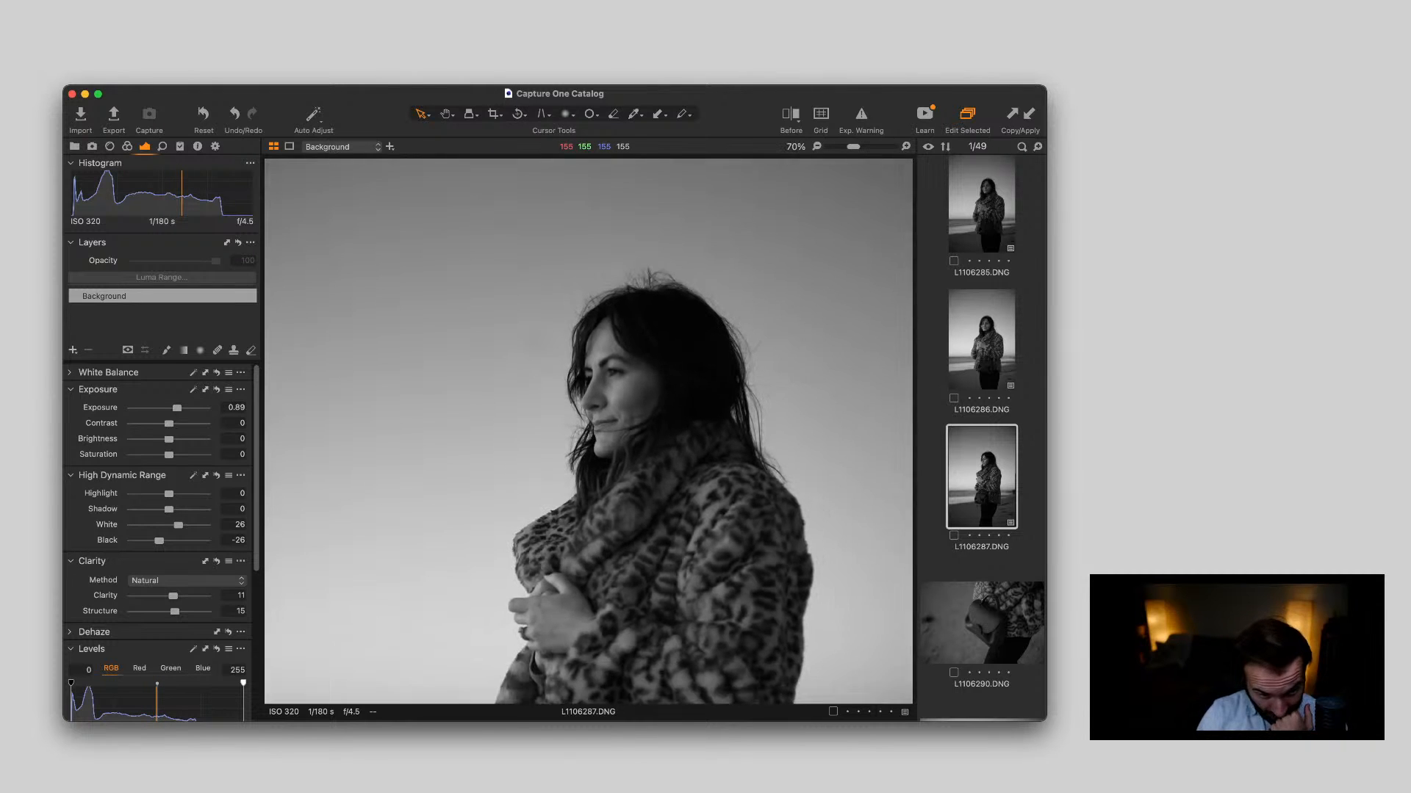
scroll(555, 294, down, 5)
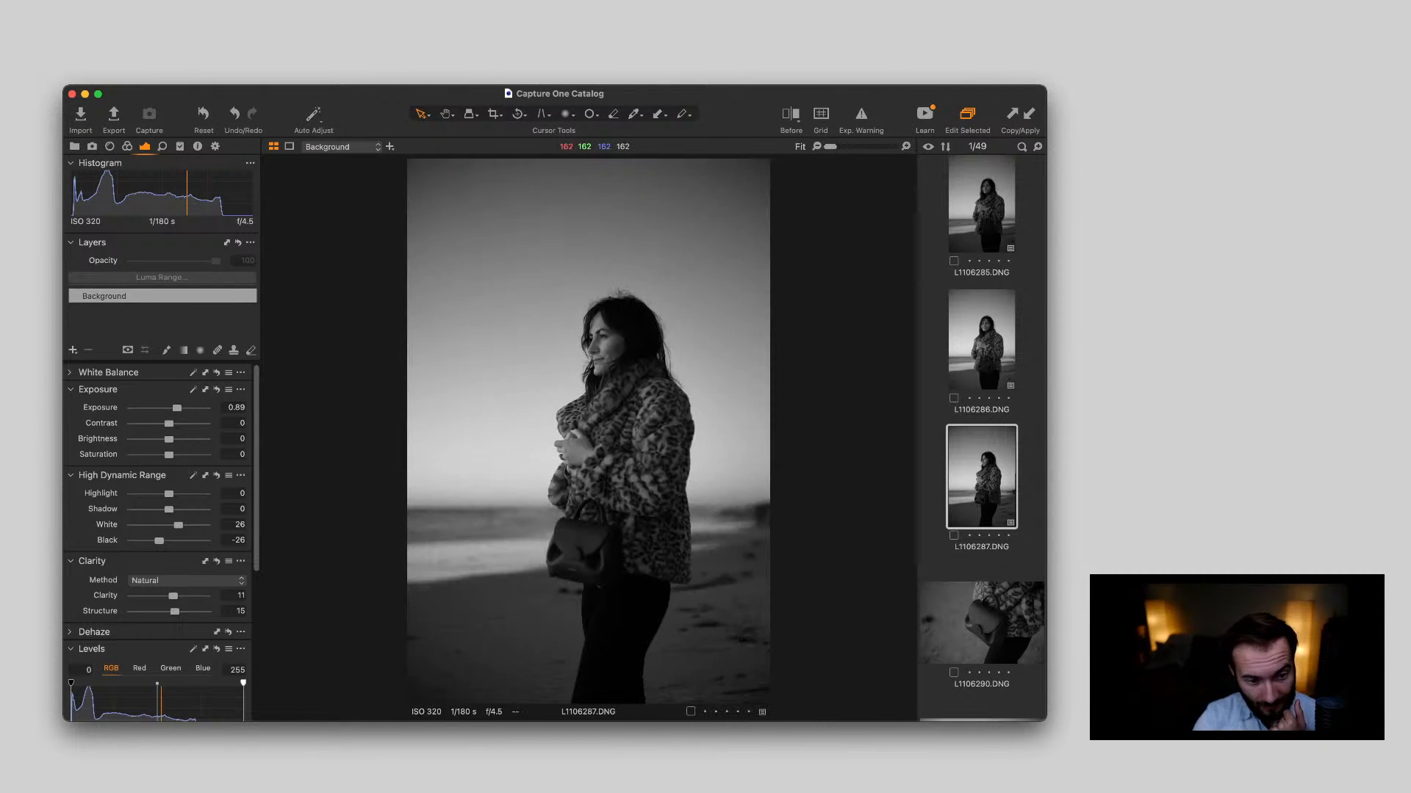
Try raising the exposure of L1106287.DNG to 1.05, and undo the change
mouse_move(178, 408)
mouse_down()
mouse_move(160, 408)
mouse_move(179, 408)
mouse_up()
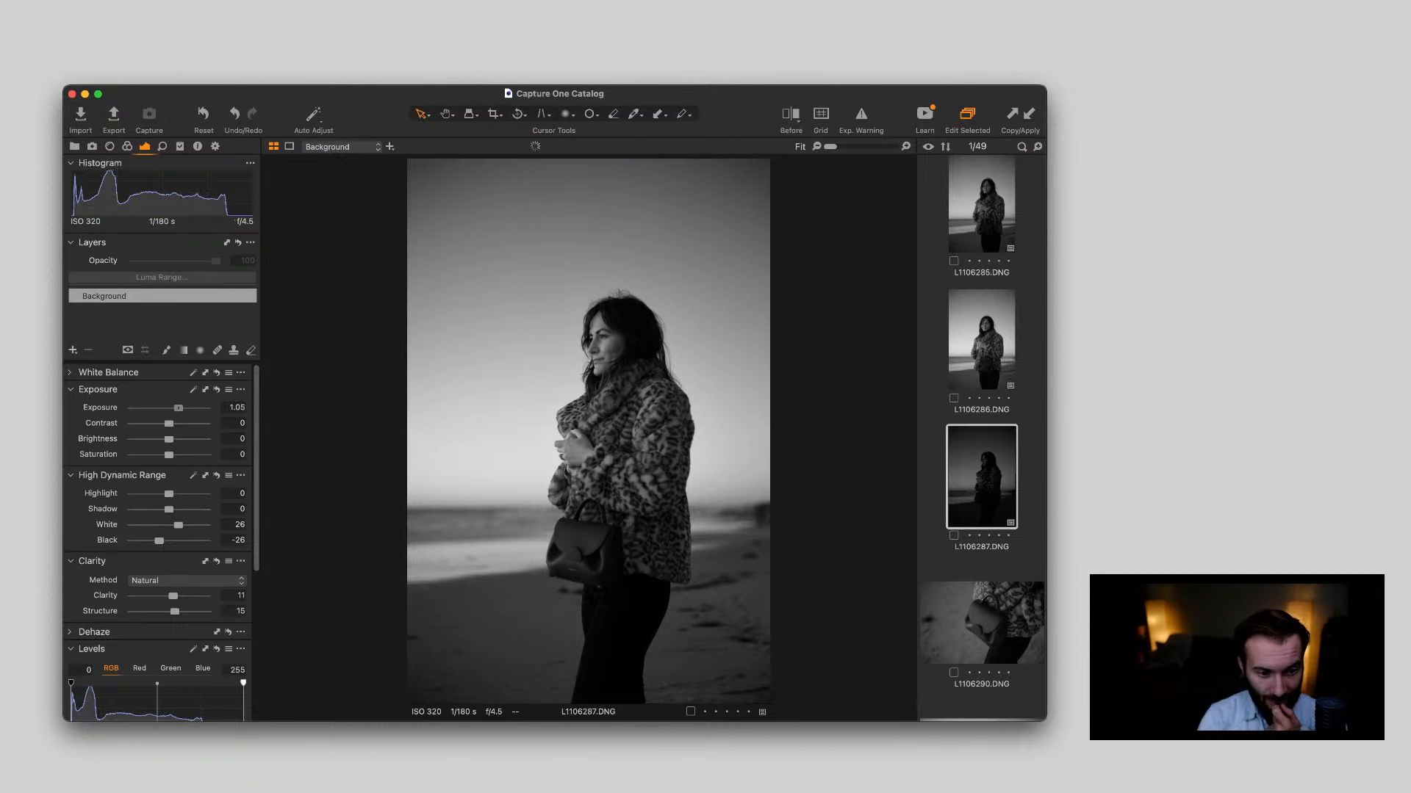
key(super+z)
key(super+z)
key(super+z)
key(super+z)
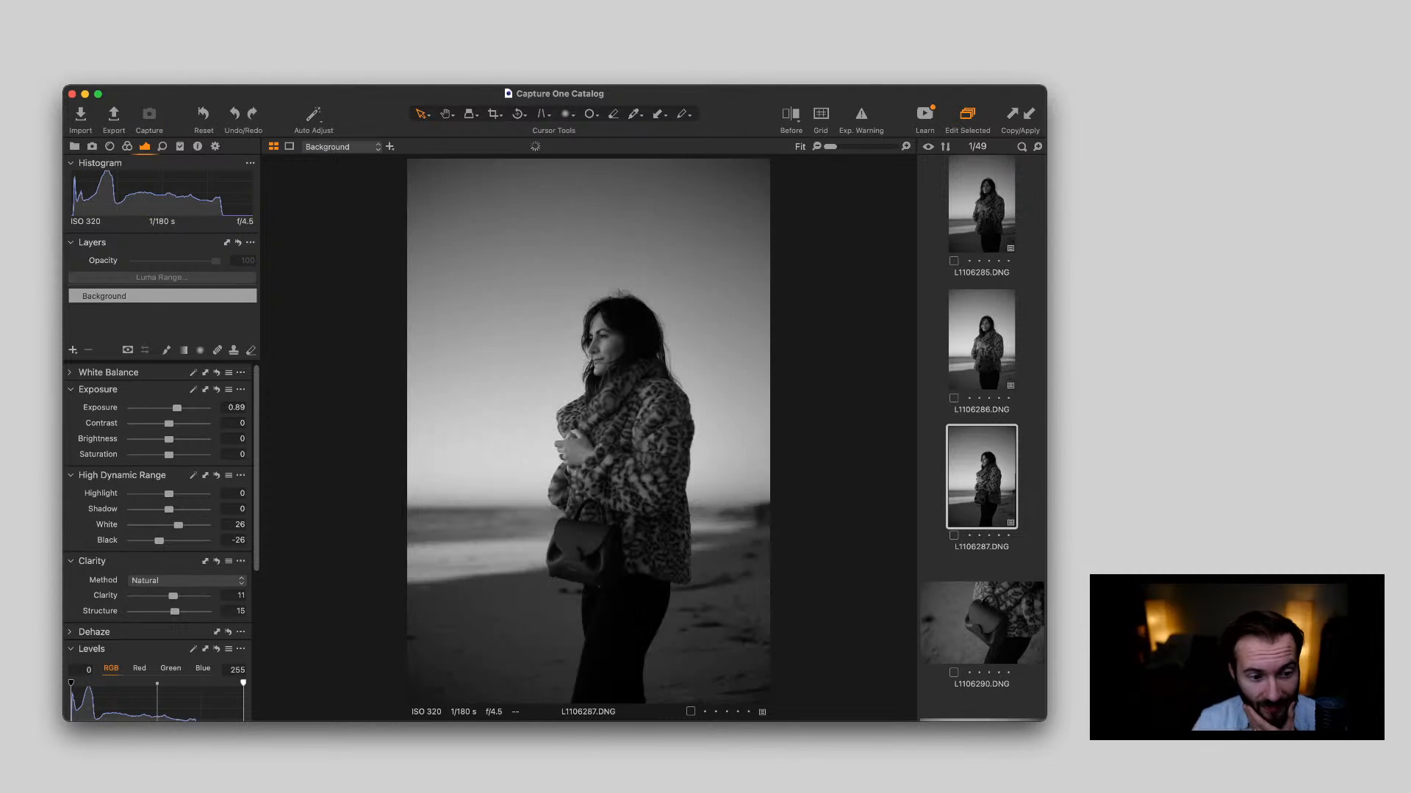
Activate the clone mask brush for retouching the vertical portrait L1106287.DNG
scroll(569, 339, up, 3)
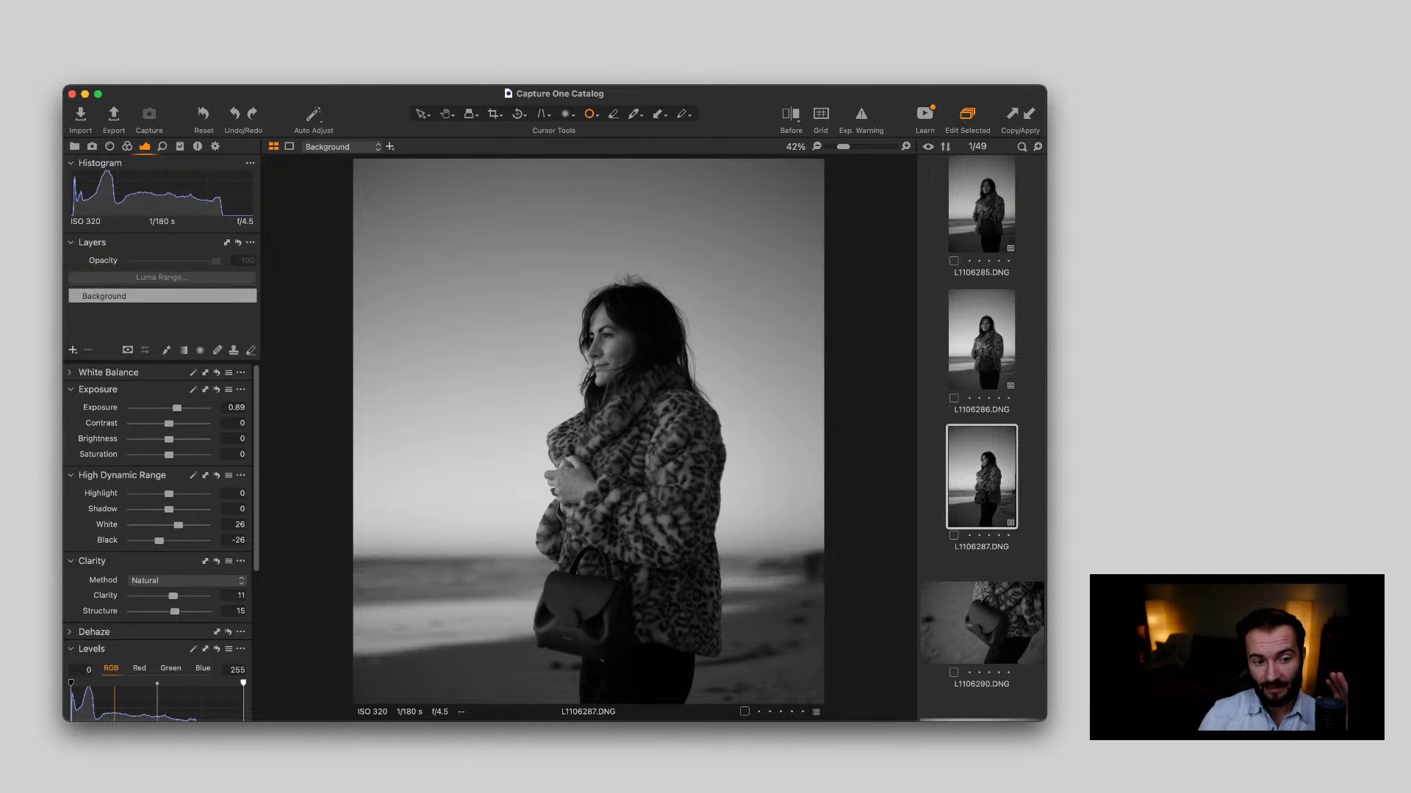
key(s)
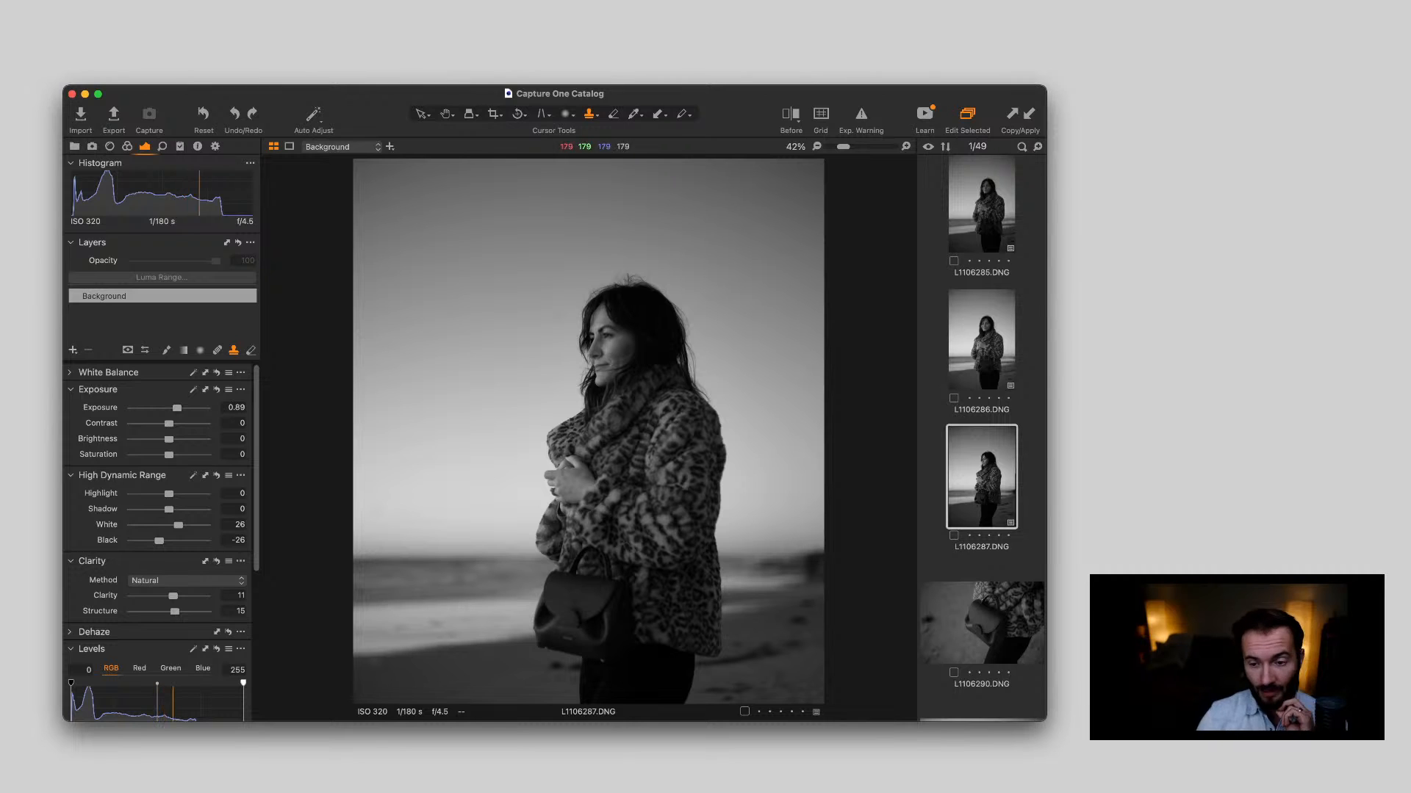
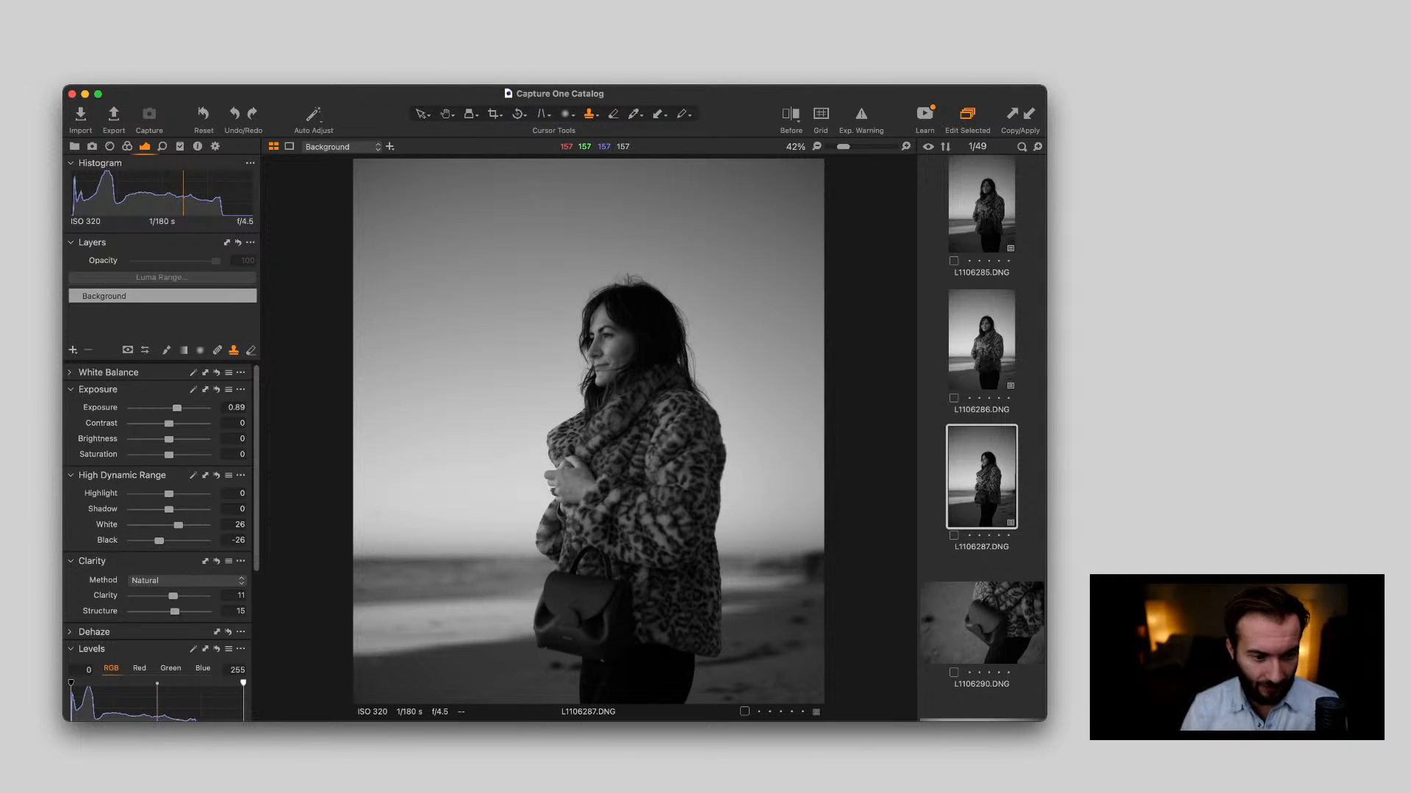
Clone over a small area of sky beside the woman's face in L1106287.DNG on a new clone layer
key(super+Tab)
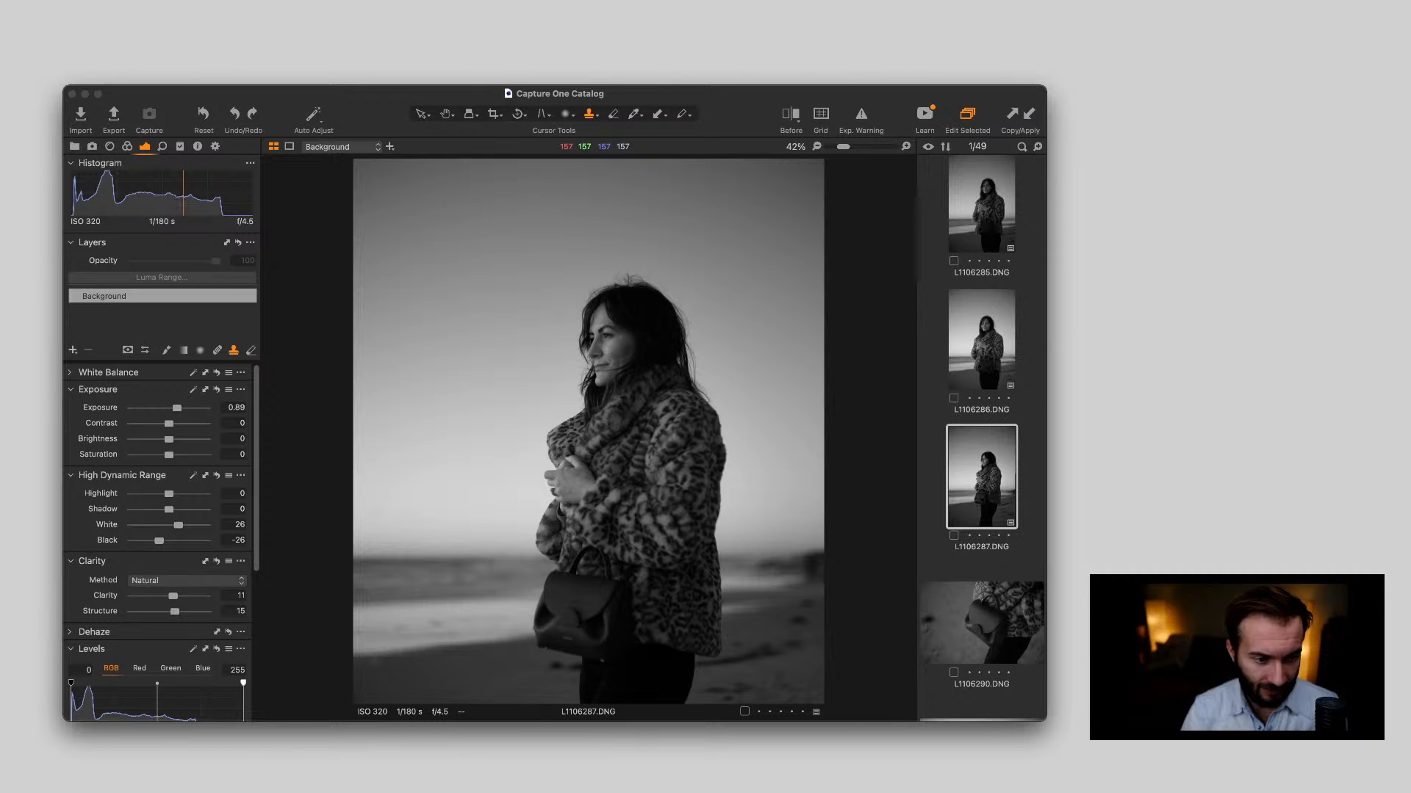
key(super+Tab)
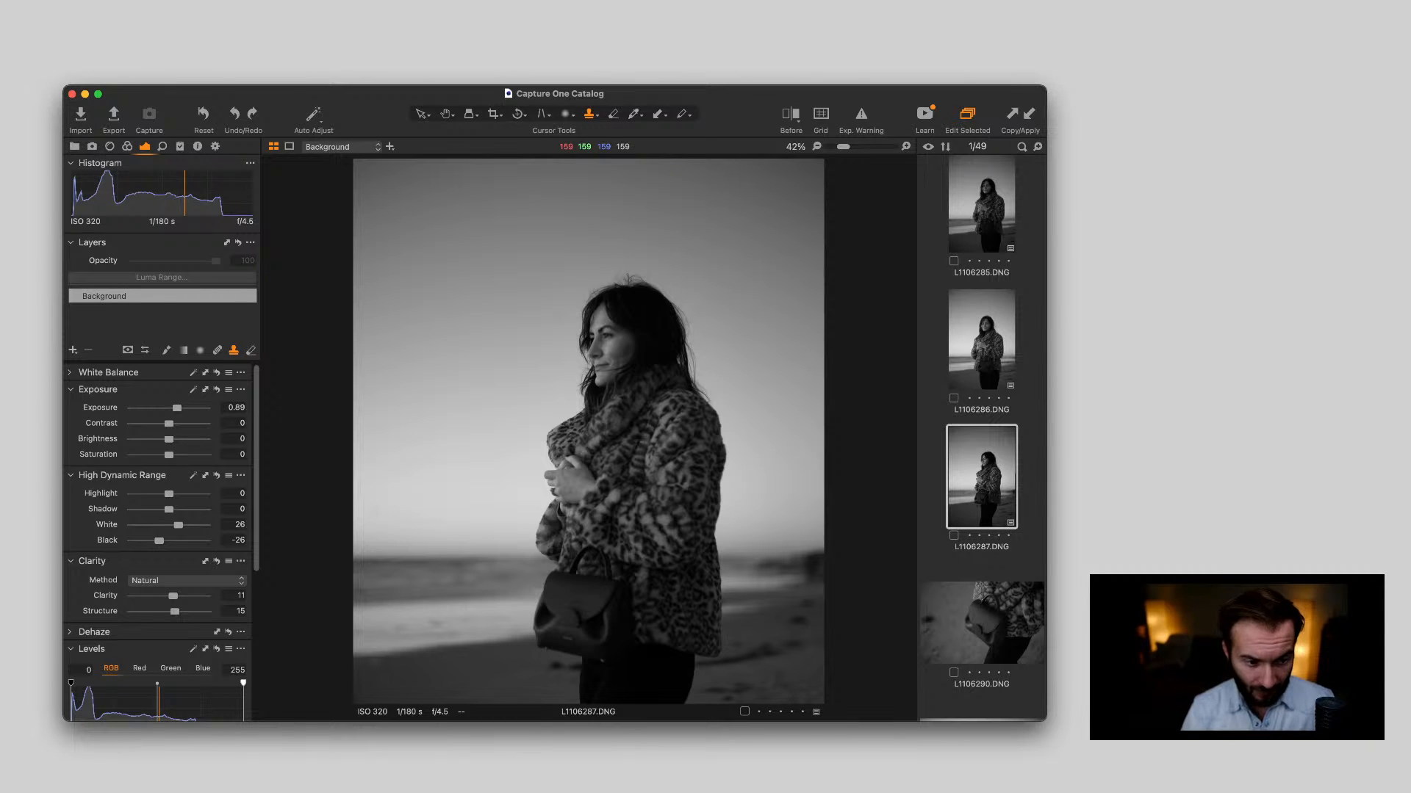
alt+click(523, 323)
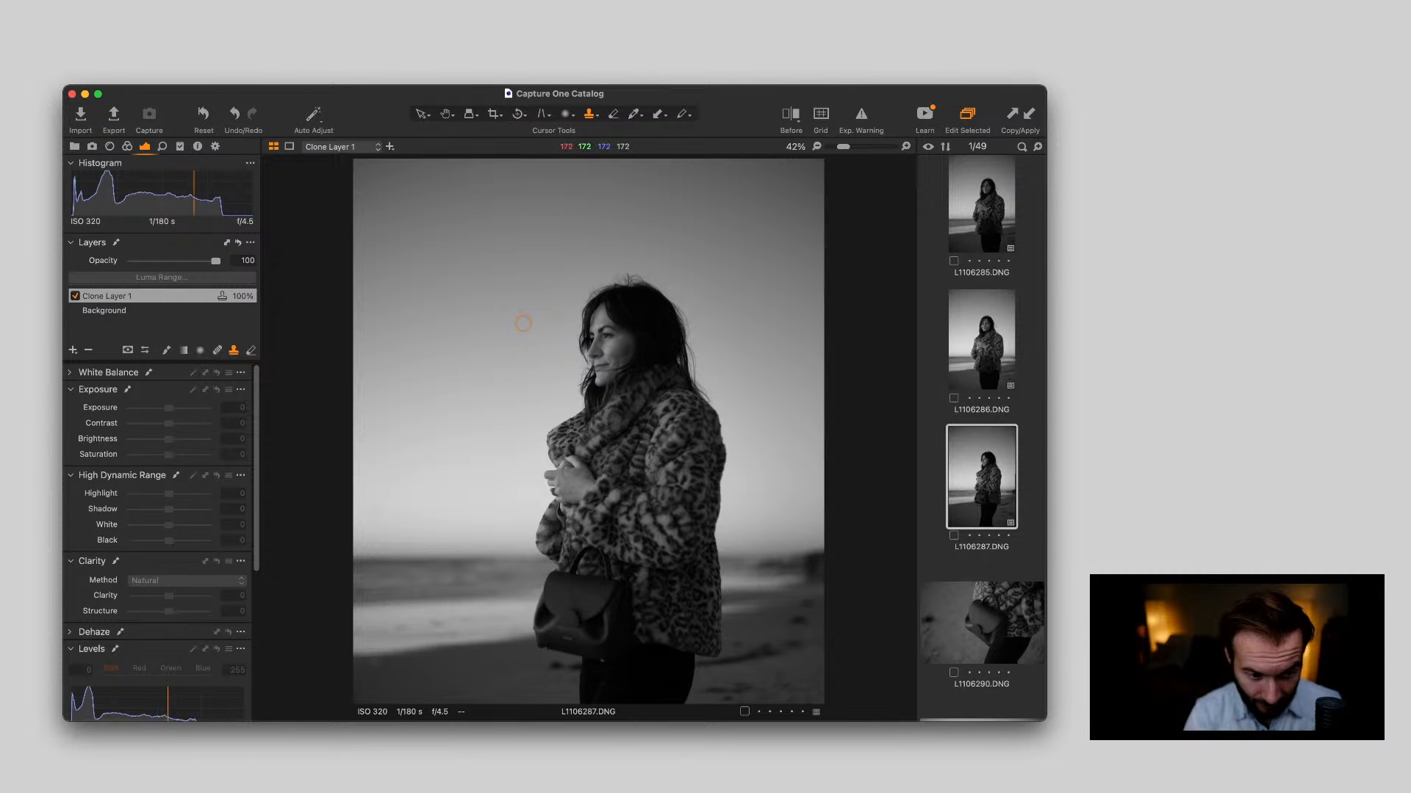
drag(557, 316, 558, 324)
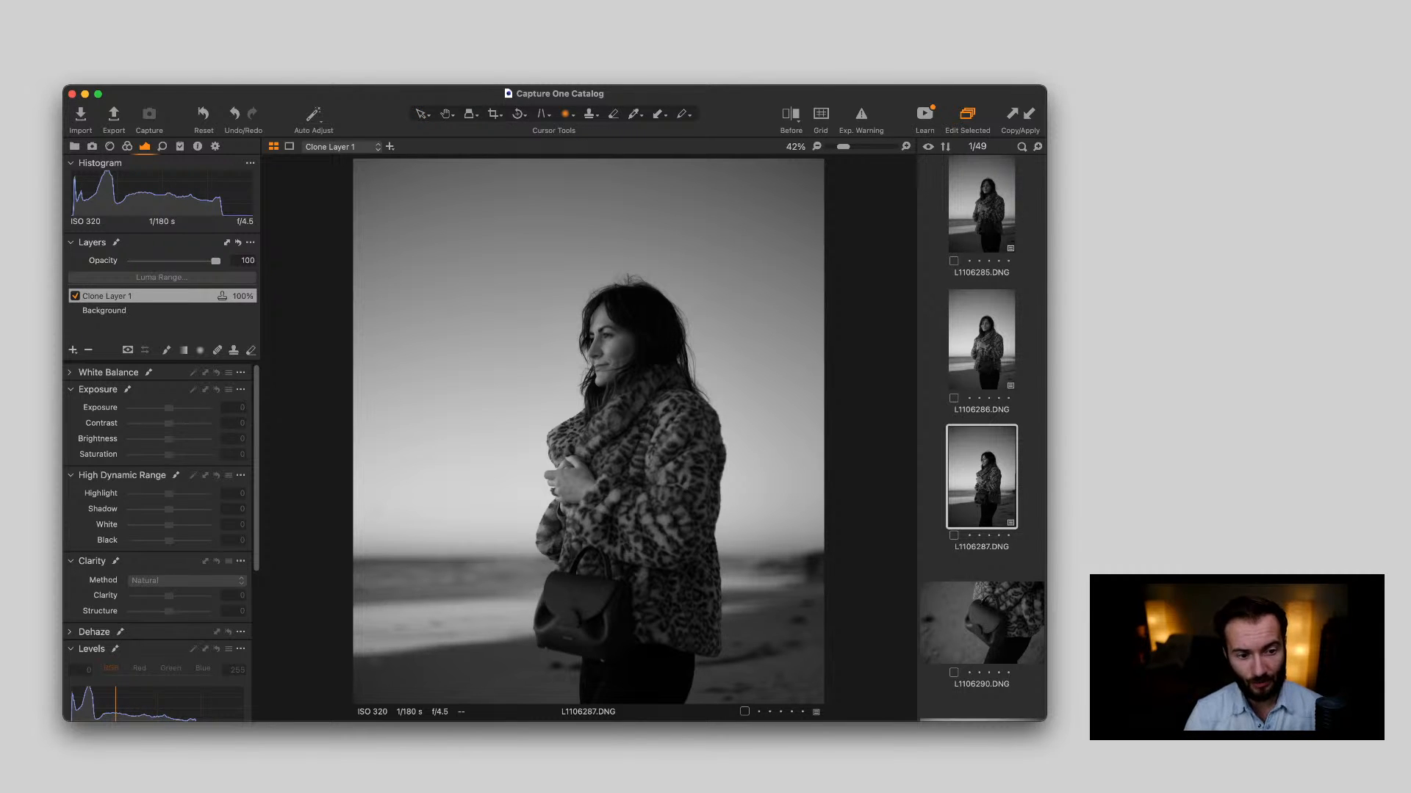
Add an adjustment layer and brush its mask over the woman's face, hands, coat front, handbag and trousers
key(b)
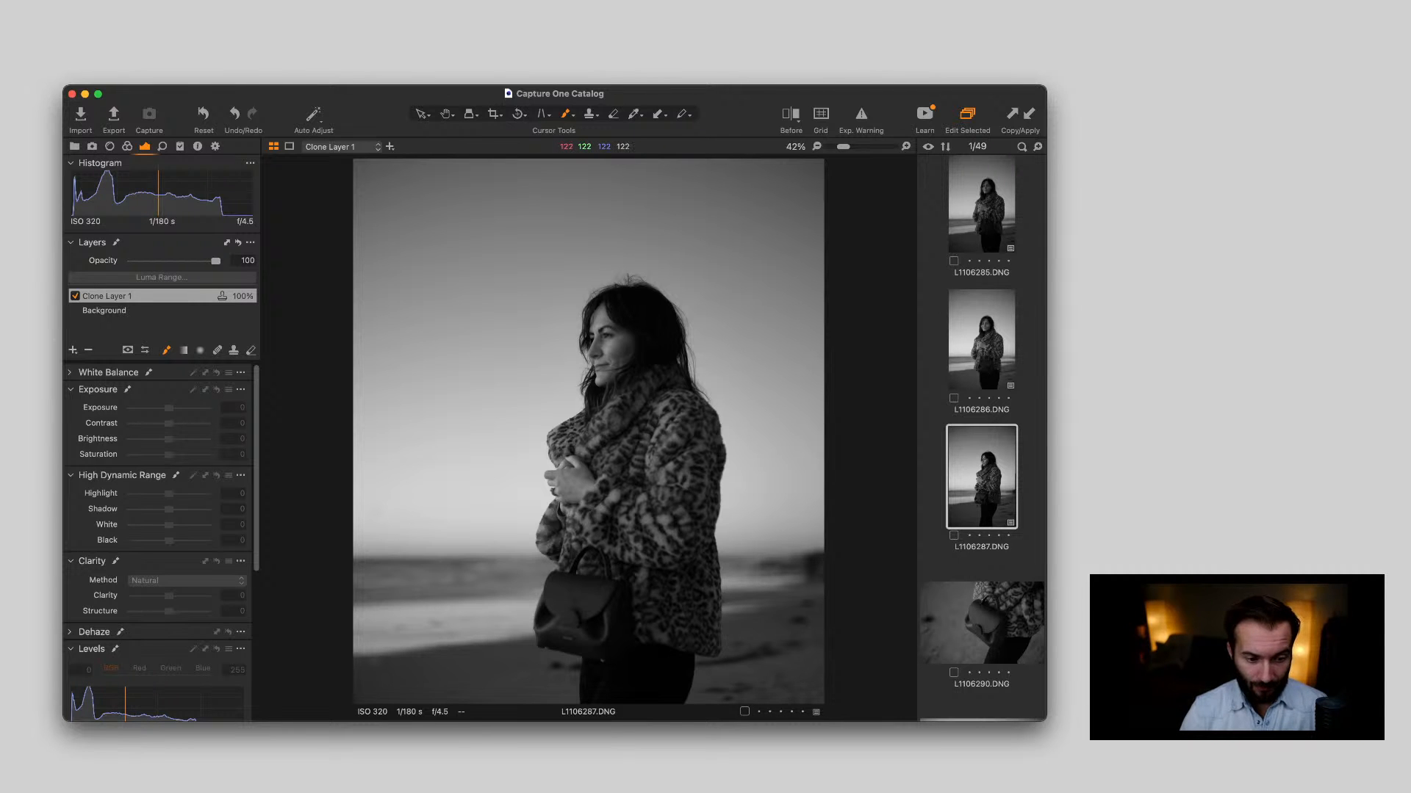
key(super+minus)
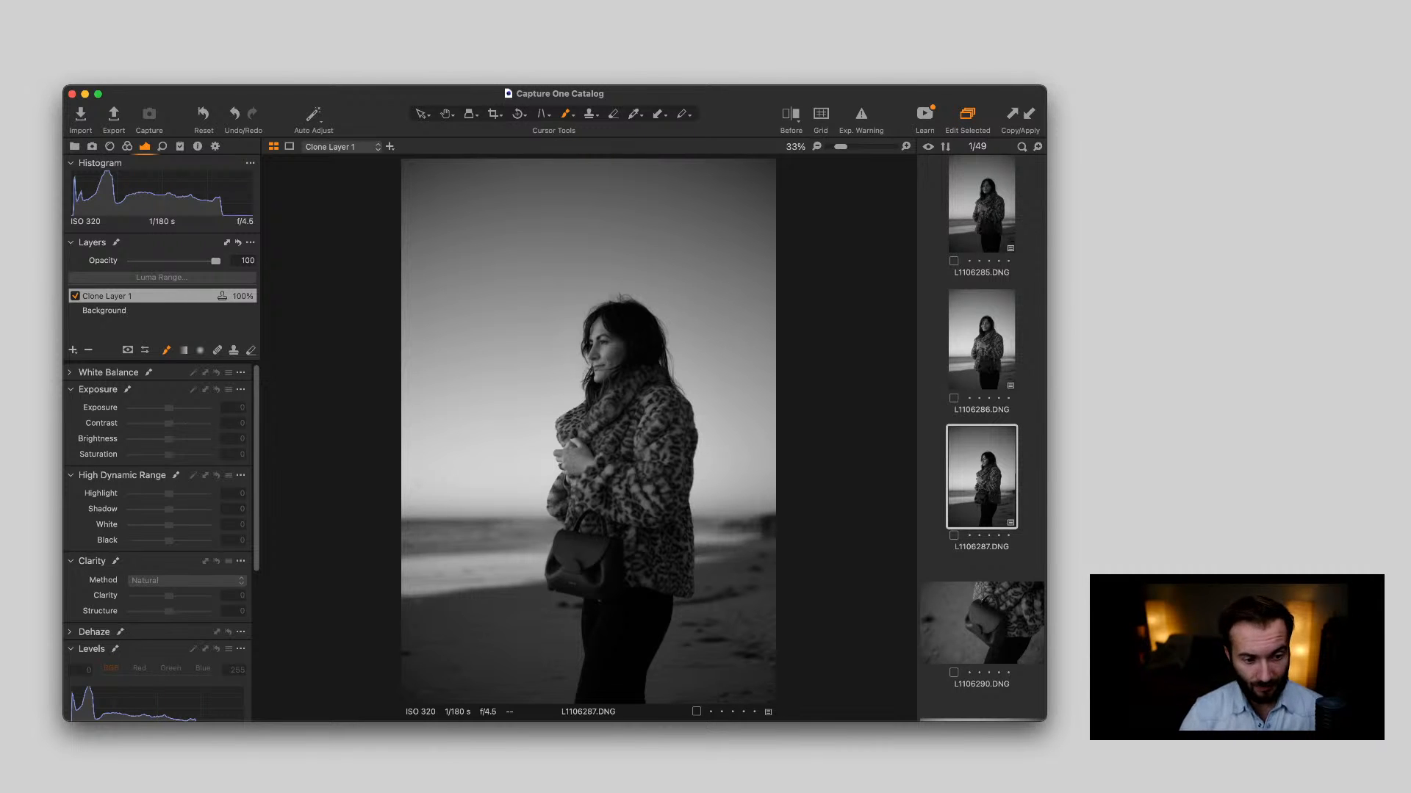
click(72, 351)
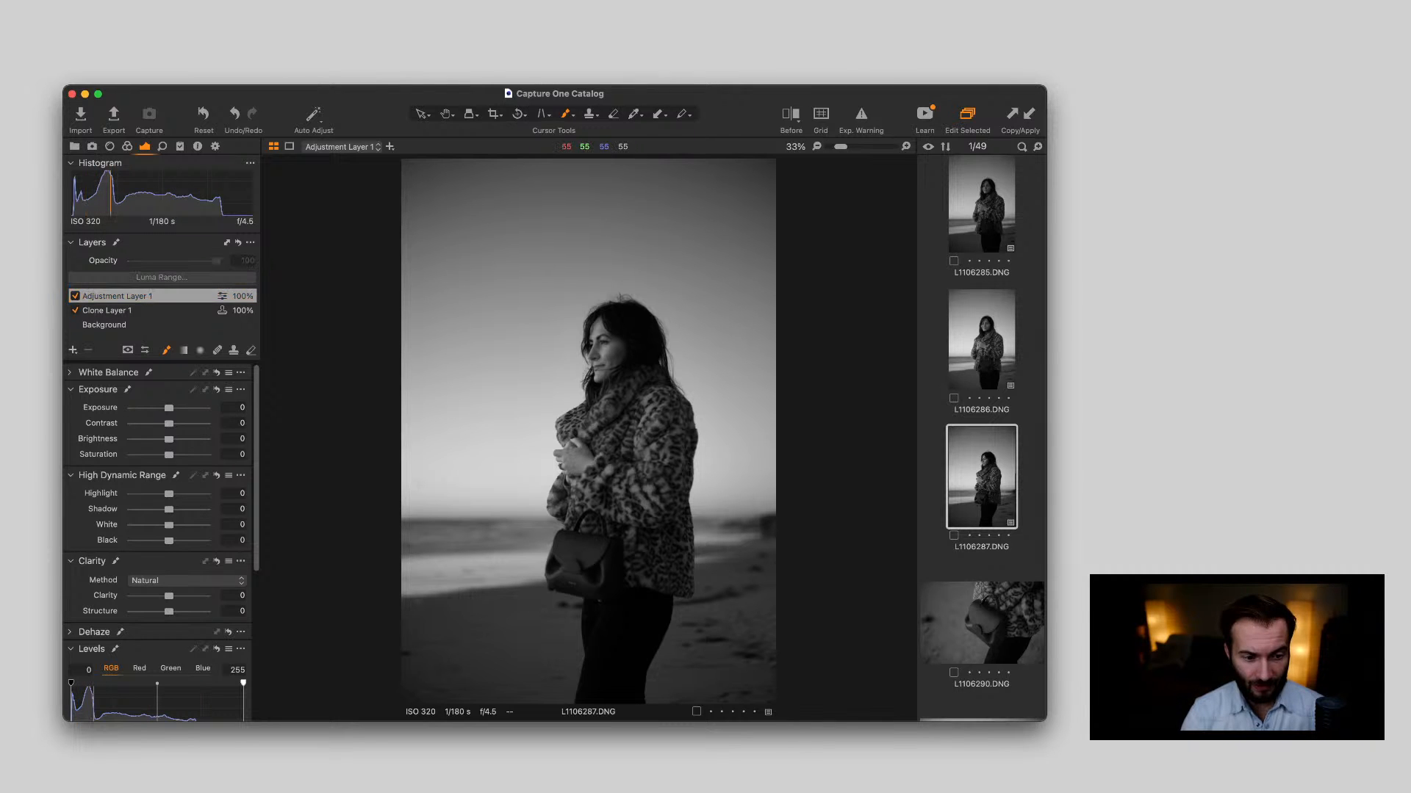
drag(604, 360, 603, 363)
mouse_move(588, 419)
mouse_down()
mouse_move(591, 507)
mouse_move(650, 434)
mouse_move(646, 484)
mouse_move(602, 496)
mouse_up()
mouse_move(599, 496)
mouse_down()
mouse_move(646, 441)
mouse_move(653, 455)
mouse_move(656, 426)
mouse_move(602, 493)
mouse_move(584, 573)
mouse_up()
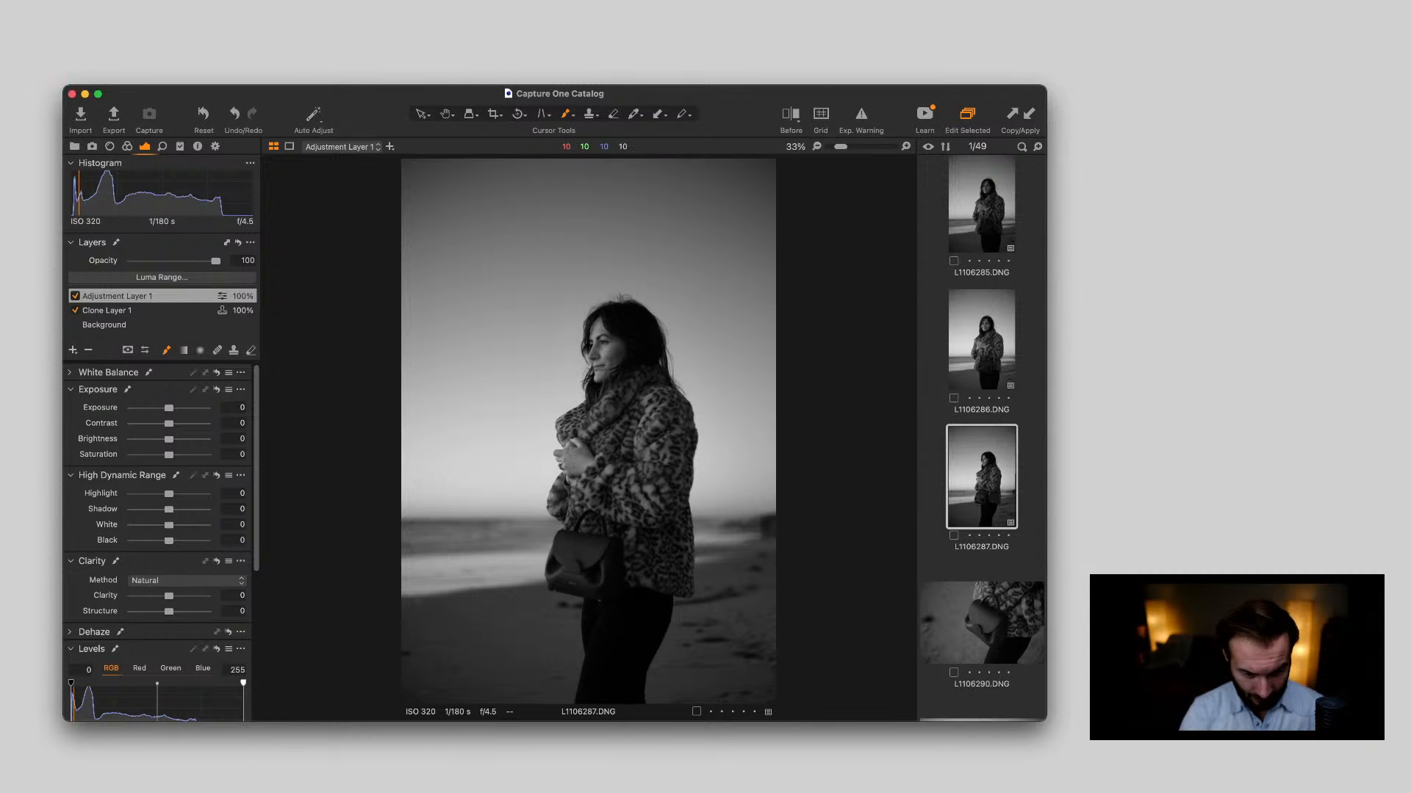
mouse_move(594, 562)
mouse_down()
mouse_move(604, 662)
mouse_move(596, 639)
mouse_move(591, 680)
mouse_up()
drag(597, 617, 589, 672)
drag(593, 625, 589, 672)
drag(577, 452, 573, 485)
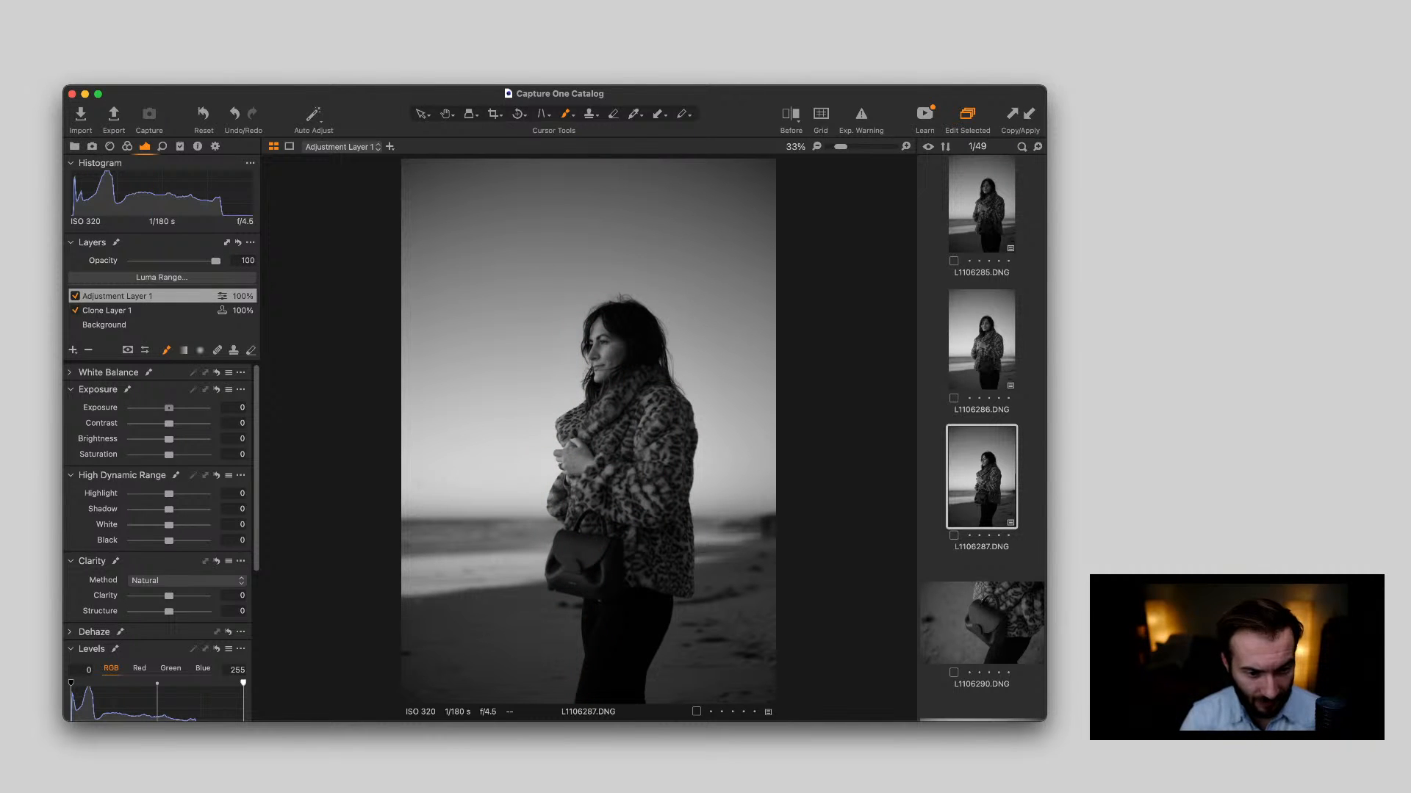
Set the exposure of Adjustment Layer 1 to 0.93 and check its mask coverage on the woman
drag(169, 408, 177, 408)
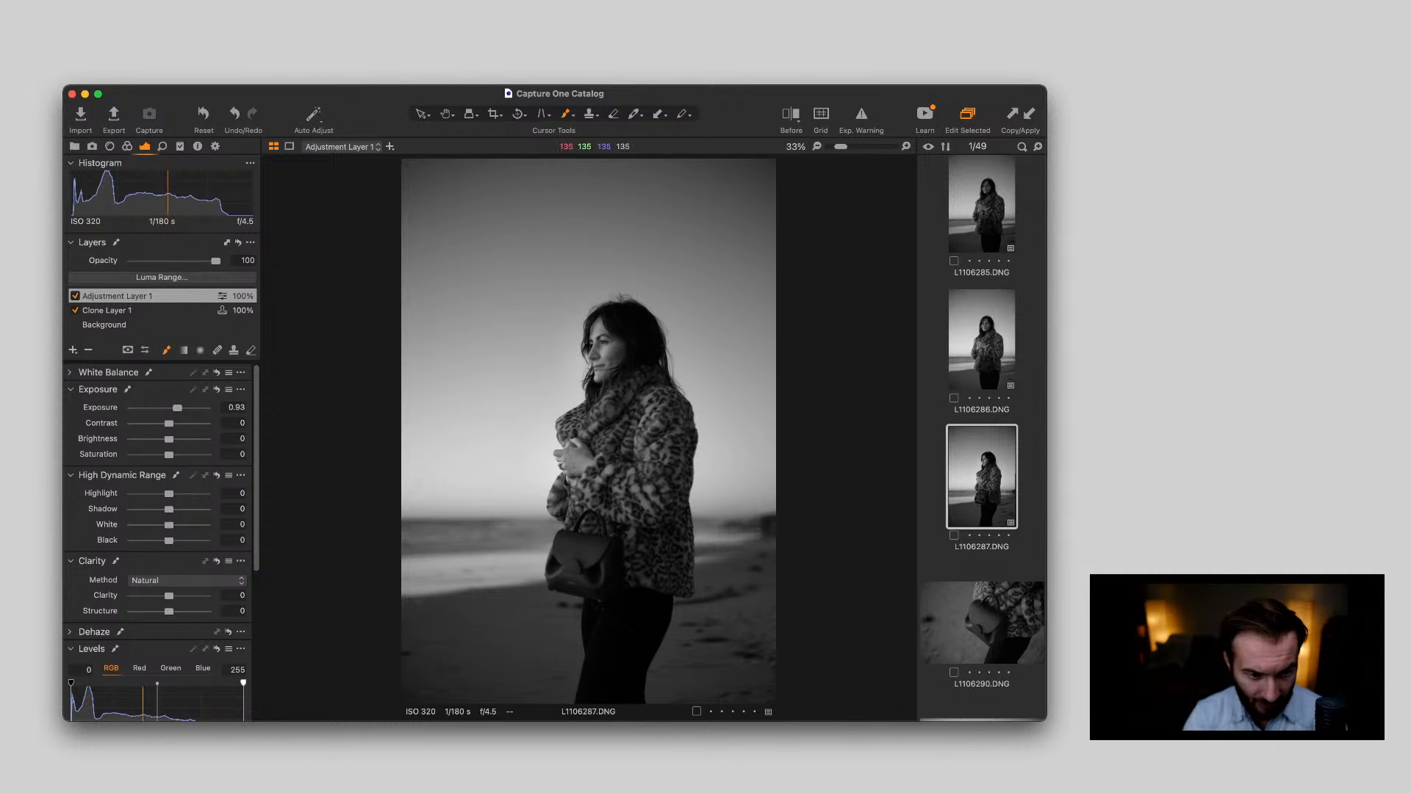
key(m)
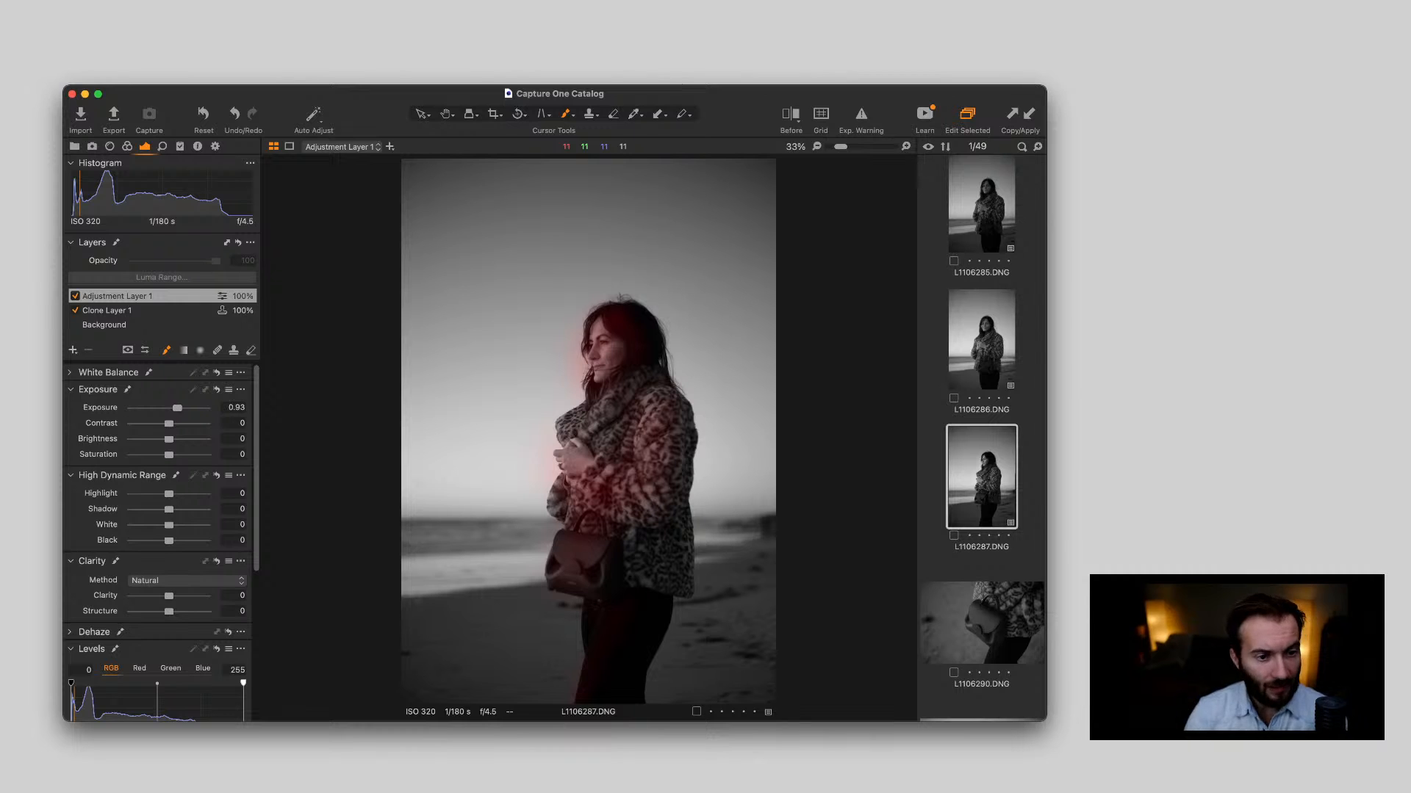
key(m)
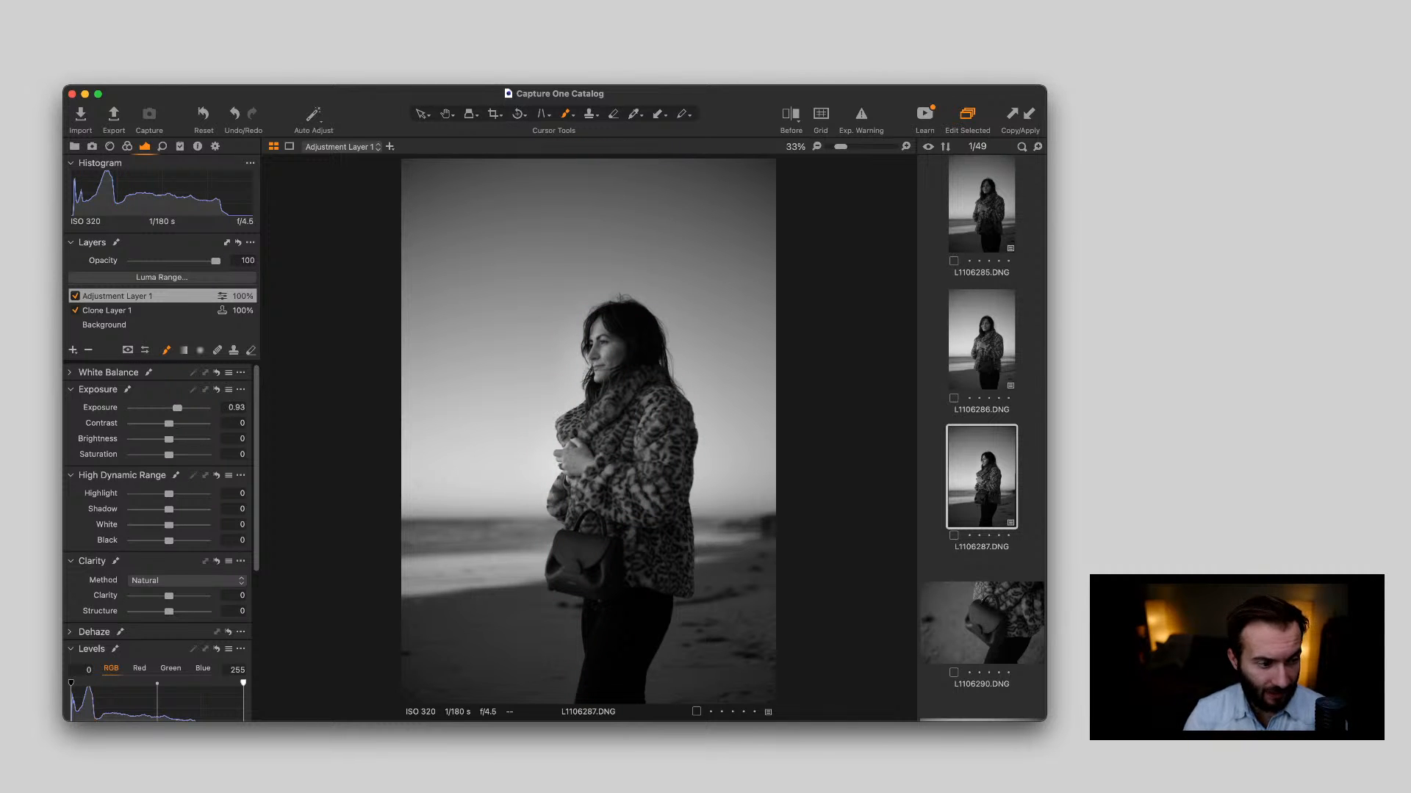
Add a second adjustment layer, brush its mask from the handbag up the coat, and set its exposure to 0.54
click(73, 350)
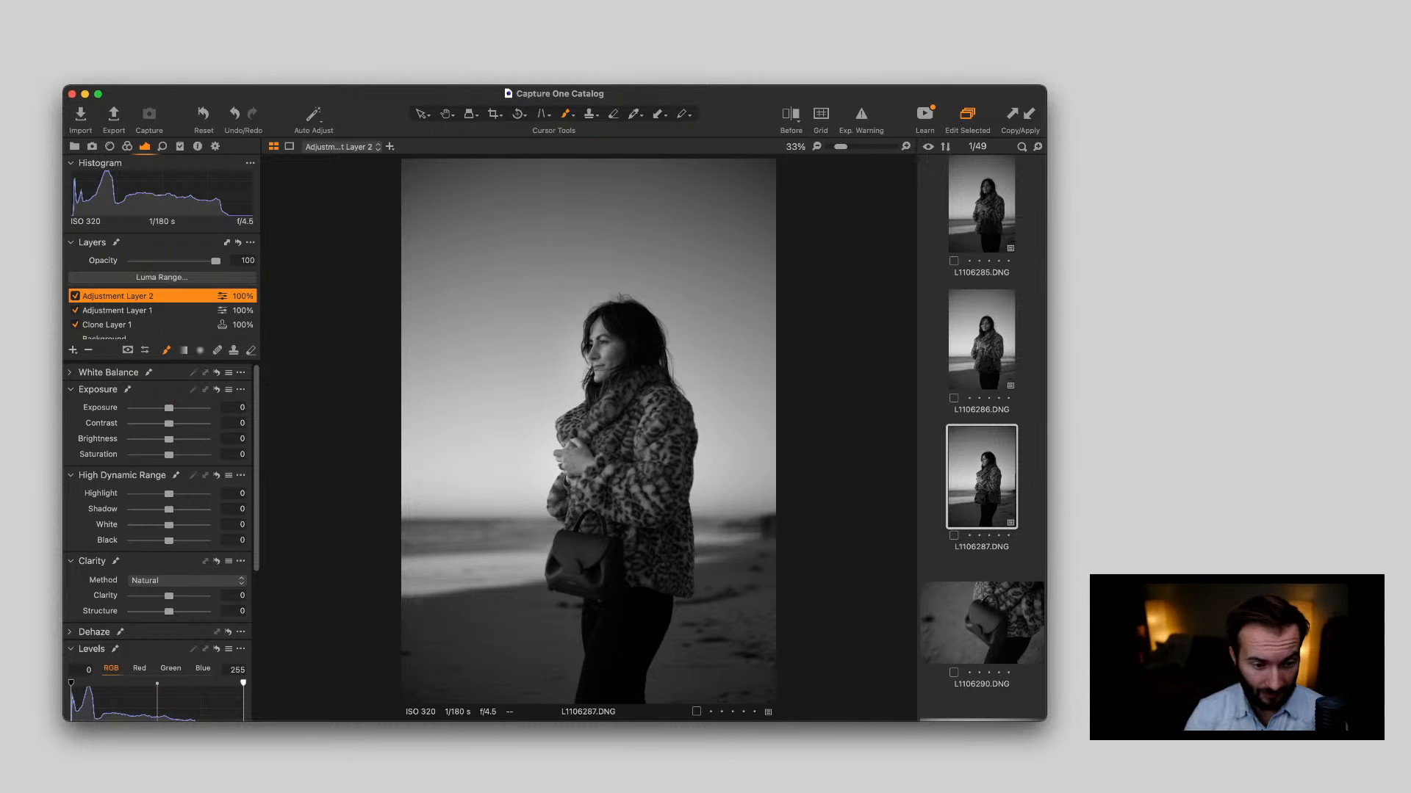
mouse_move(588, 558)
mouse_down()
mouse_move(606, 418)
mouse_move(603, 470)
mouse_up()
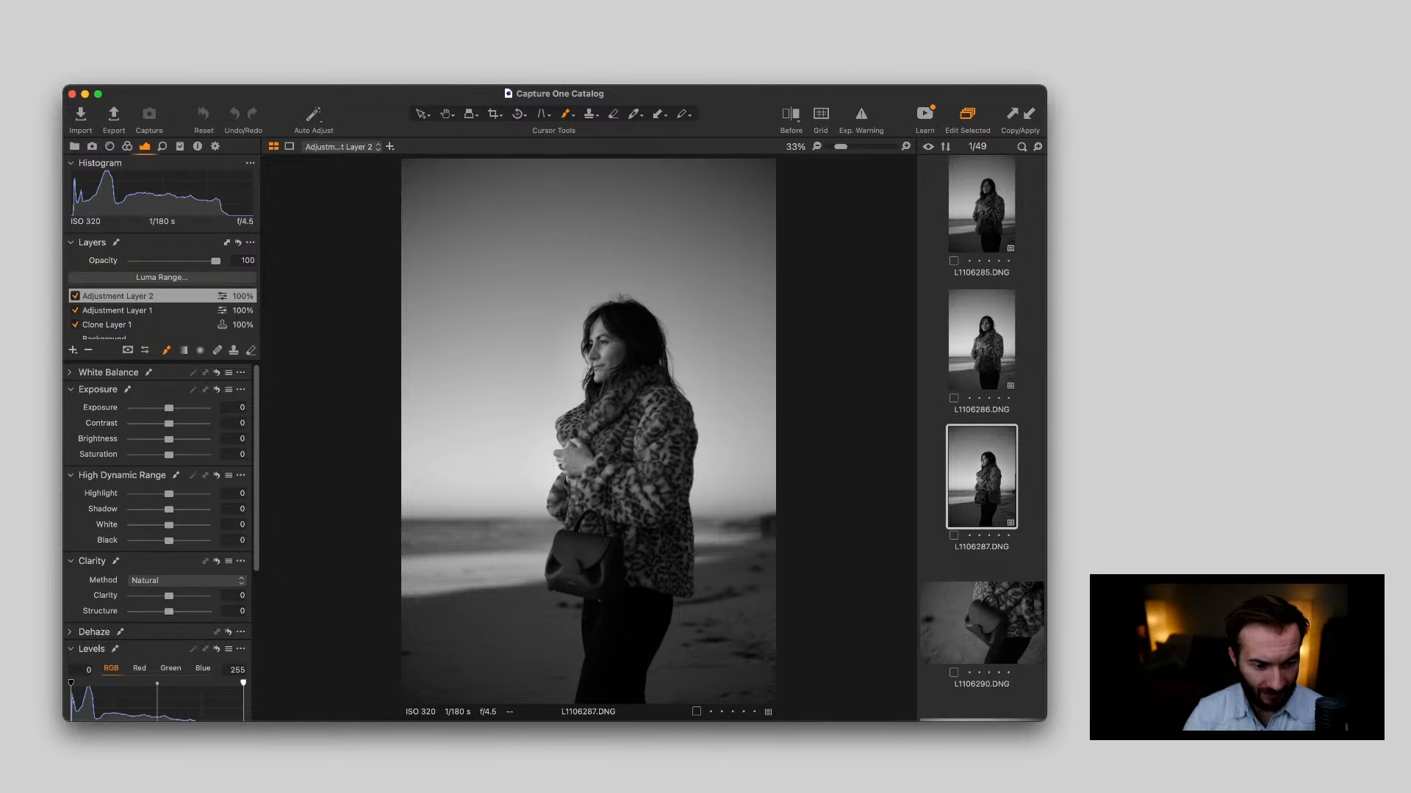
drag(169, 407, 175, 408)
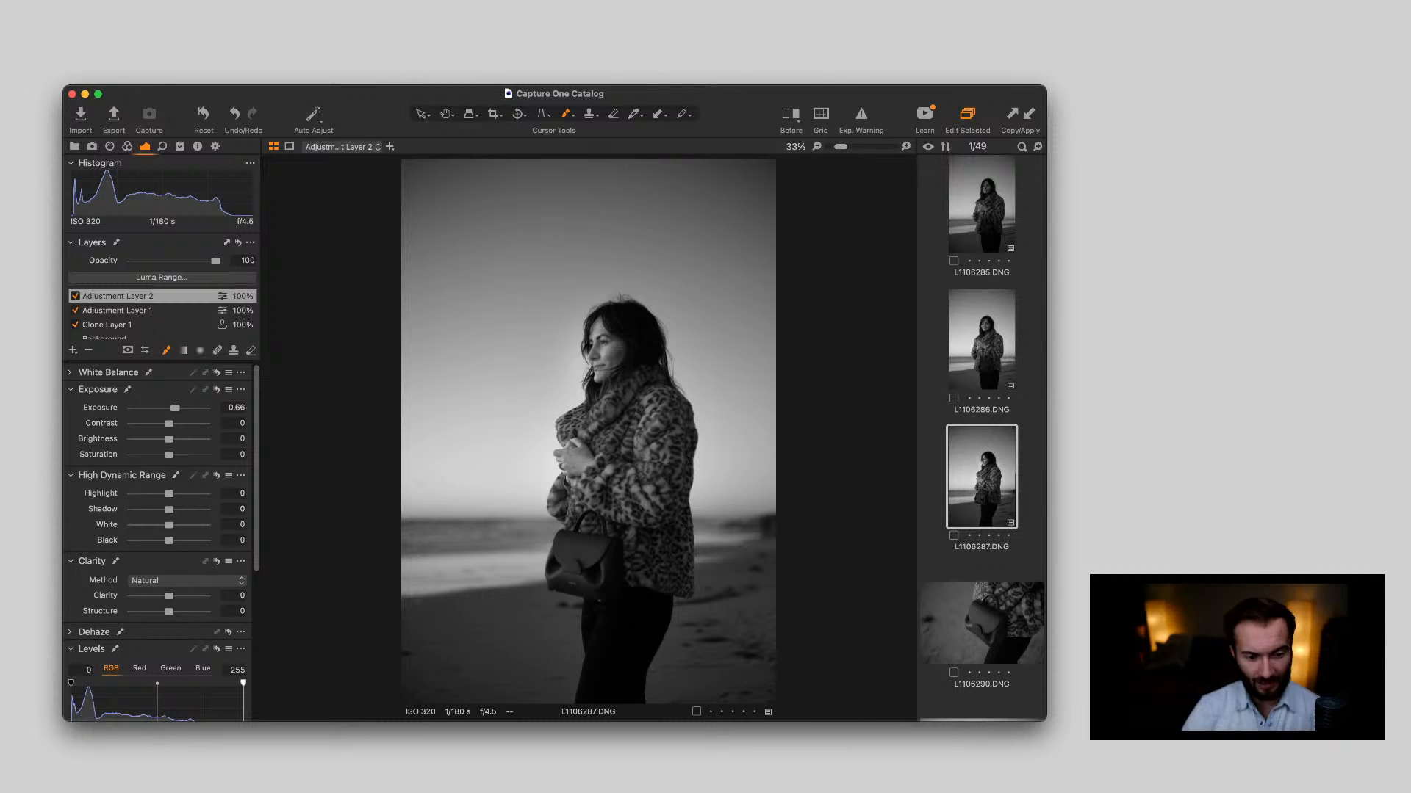
drag(175, 408, 174, 408)
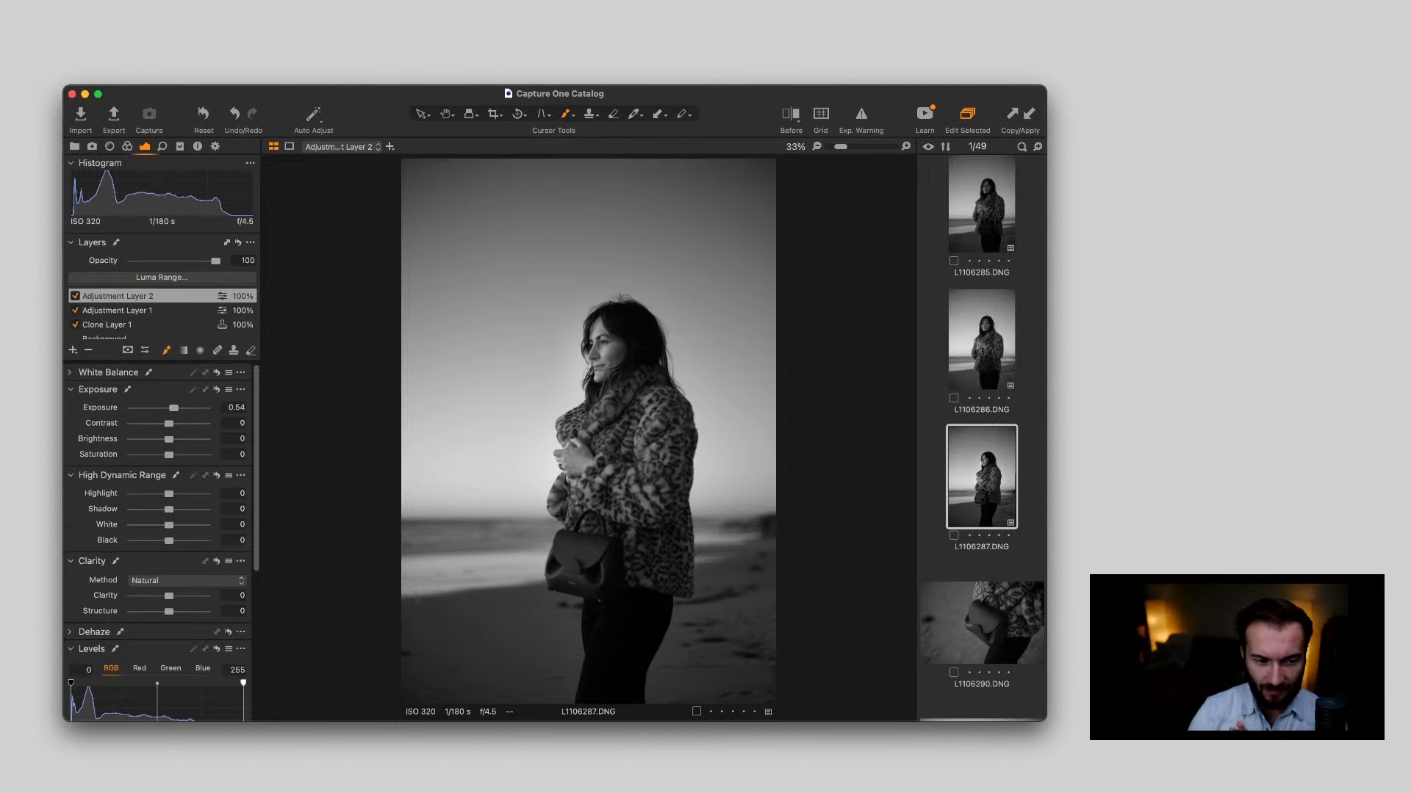
Raise the black input level of the Background layer in L1106287.DNG to 2
scroll(162, 543, down, 10)
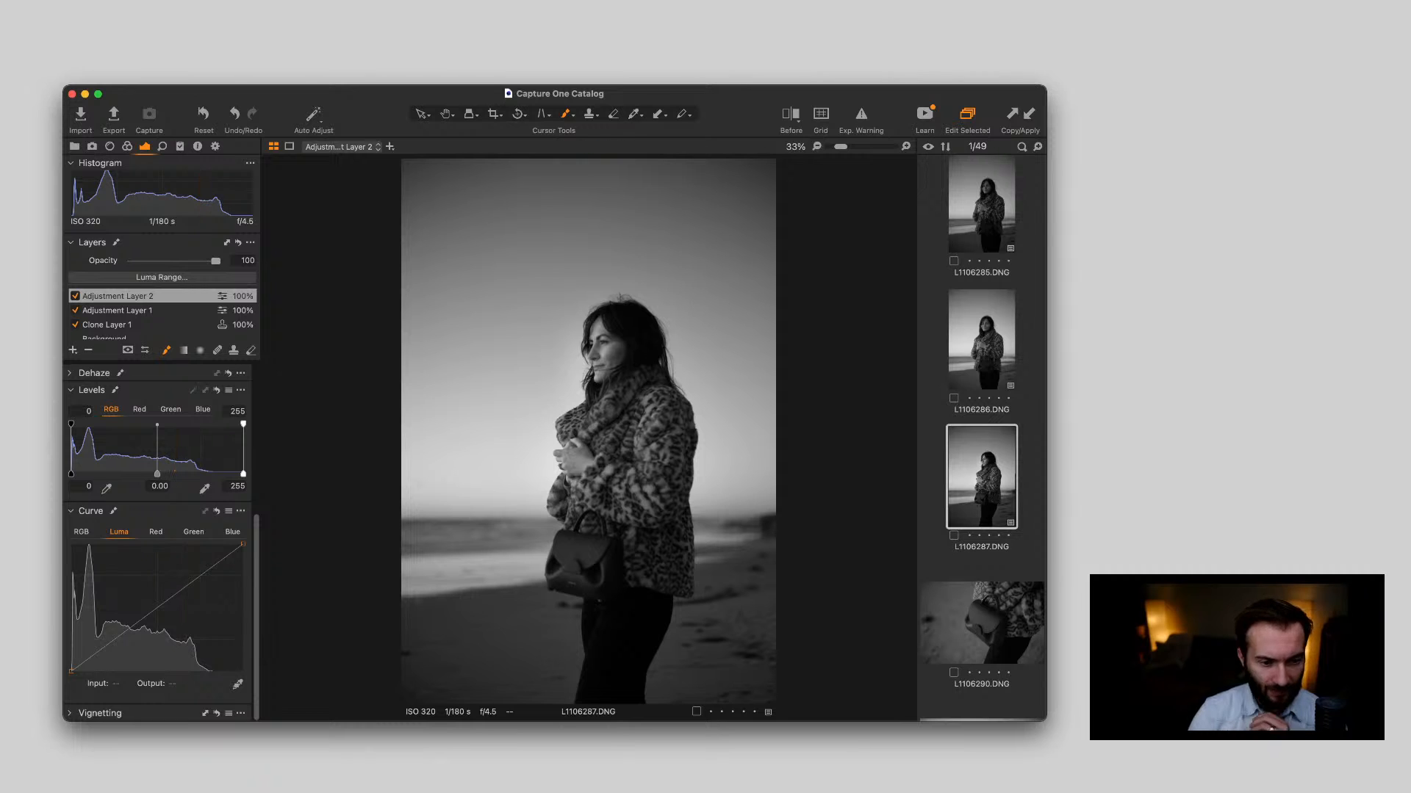
scroll(162, 315, down, 1)
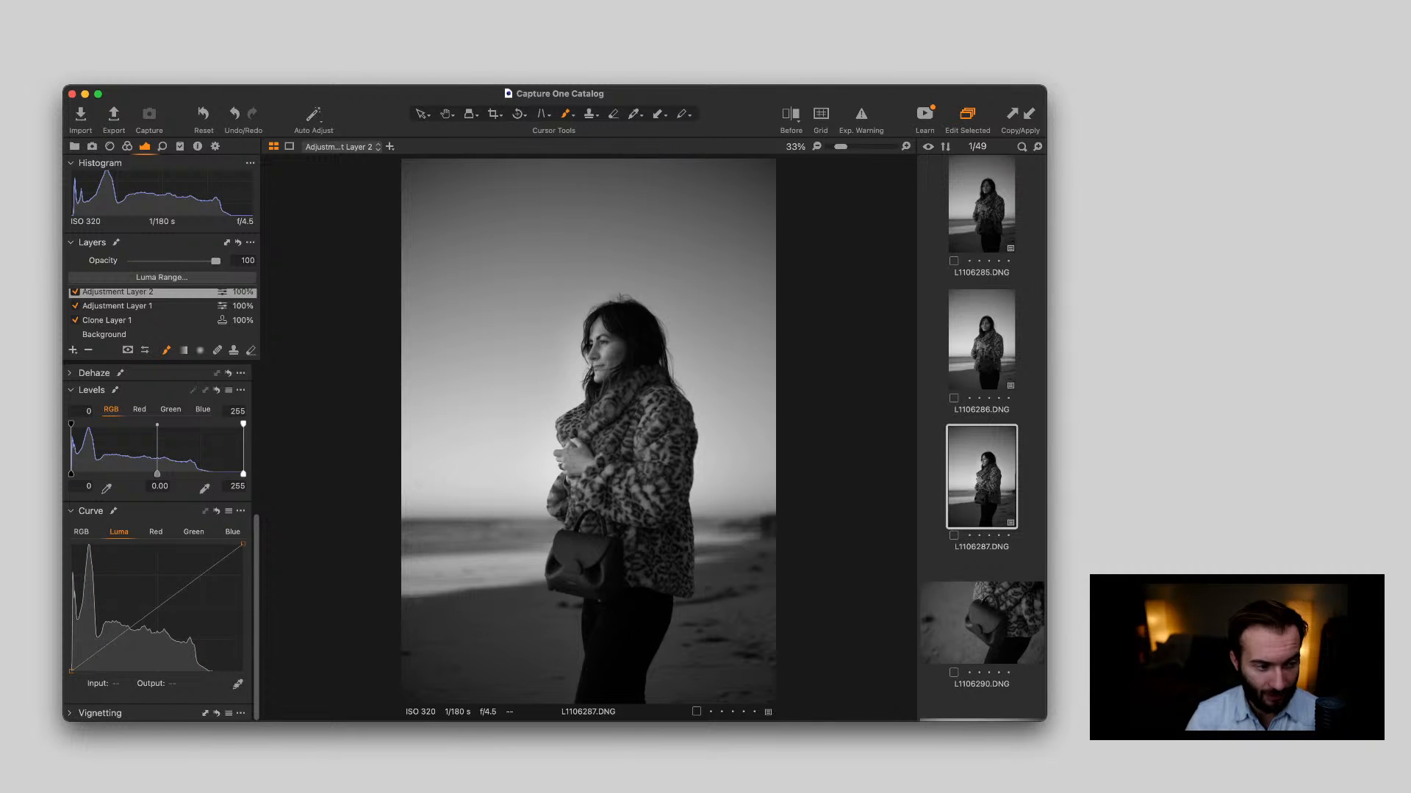
scroll(160, 544, up, 3)
click(105, 335)
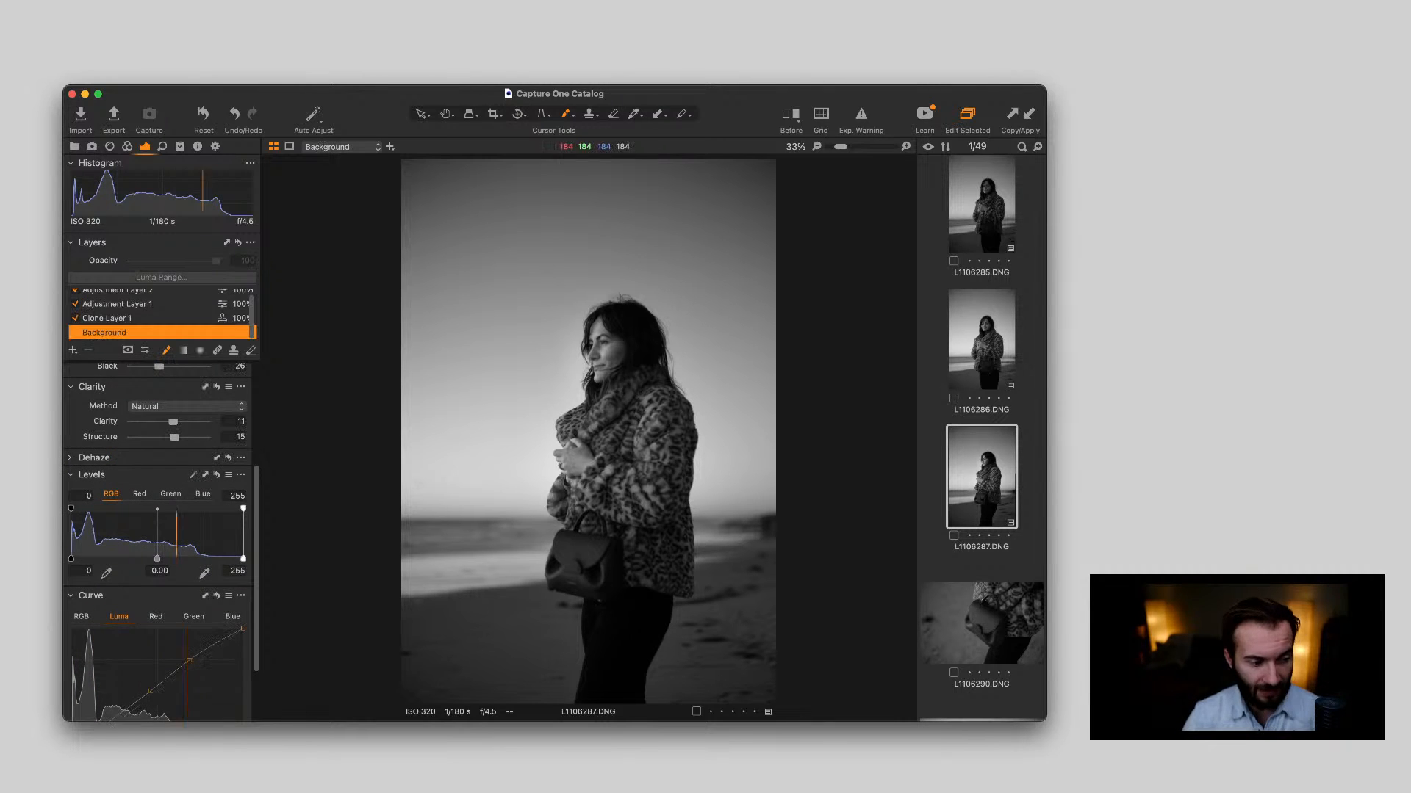
scroll(160, 544, down, 3)
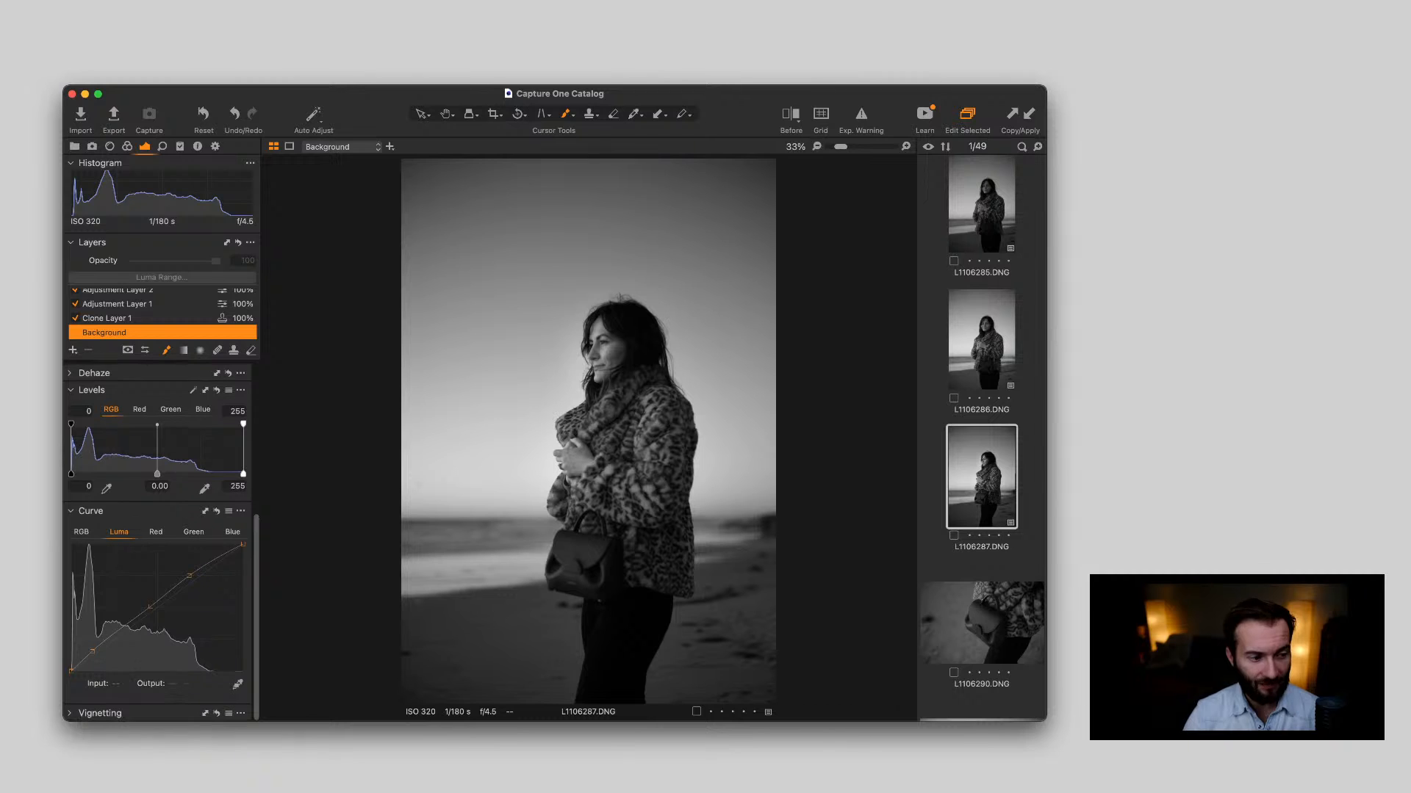
scroll(162, 314, up, 1)
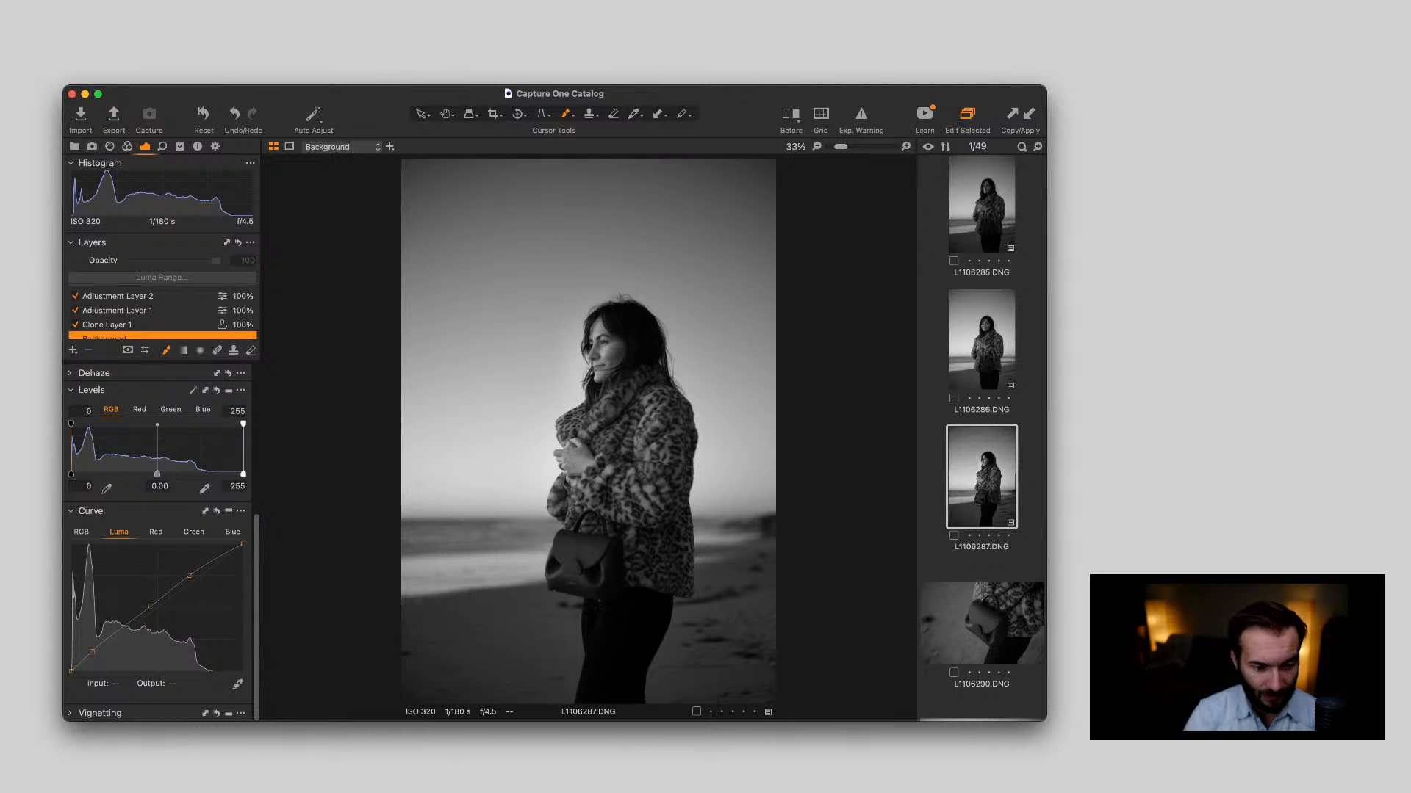
drag(71, 474, 72, 474)
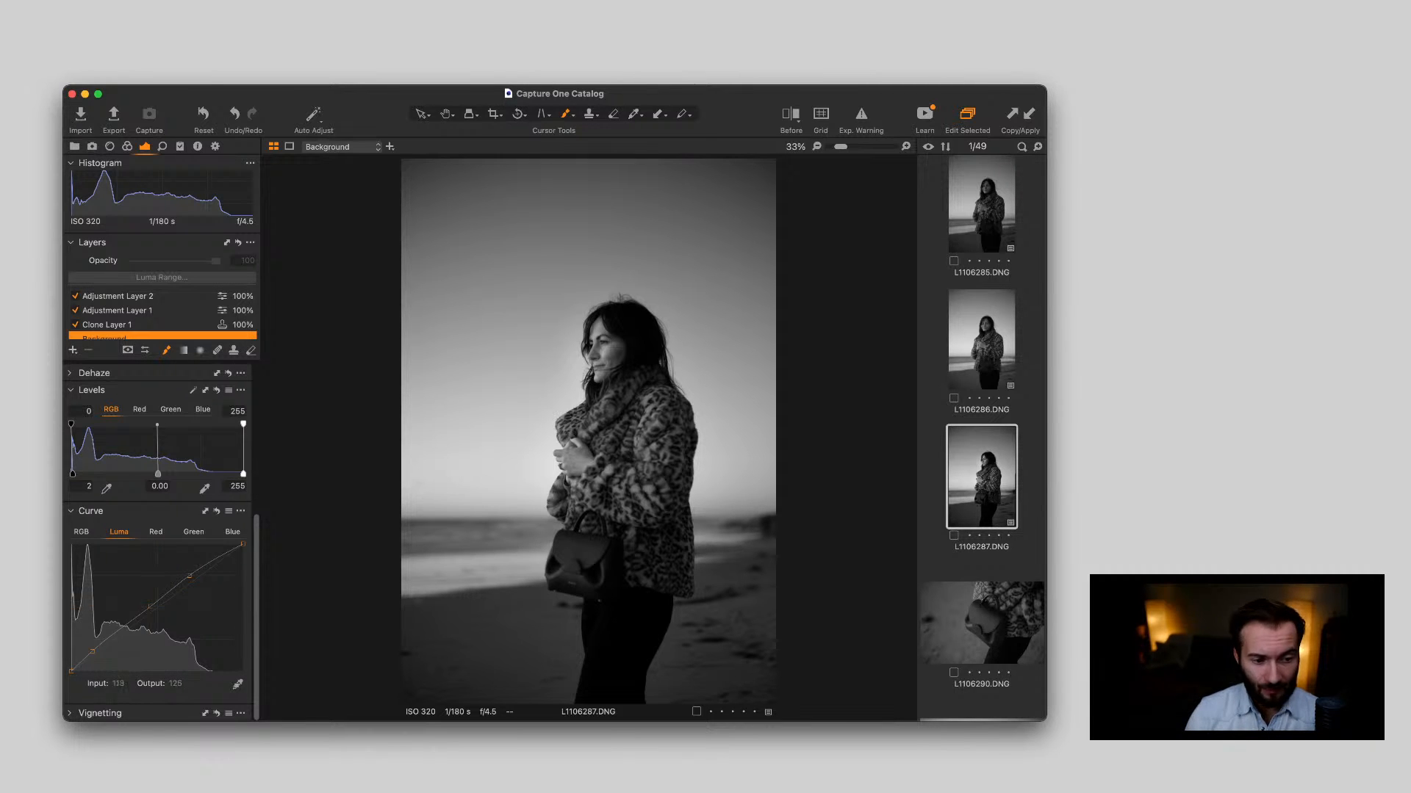
Review the whole portrait L1106287.DNG and compare its before and after versions with Adjustment Layer 2 selected
scroll(158, 588, up, 3)
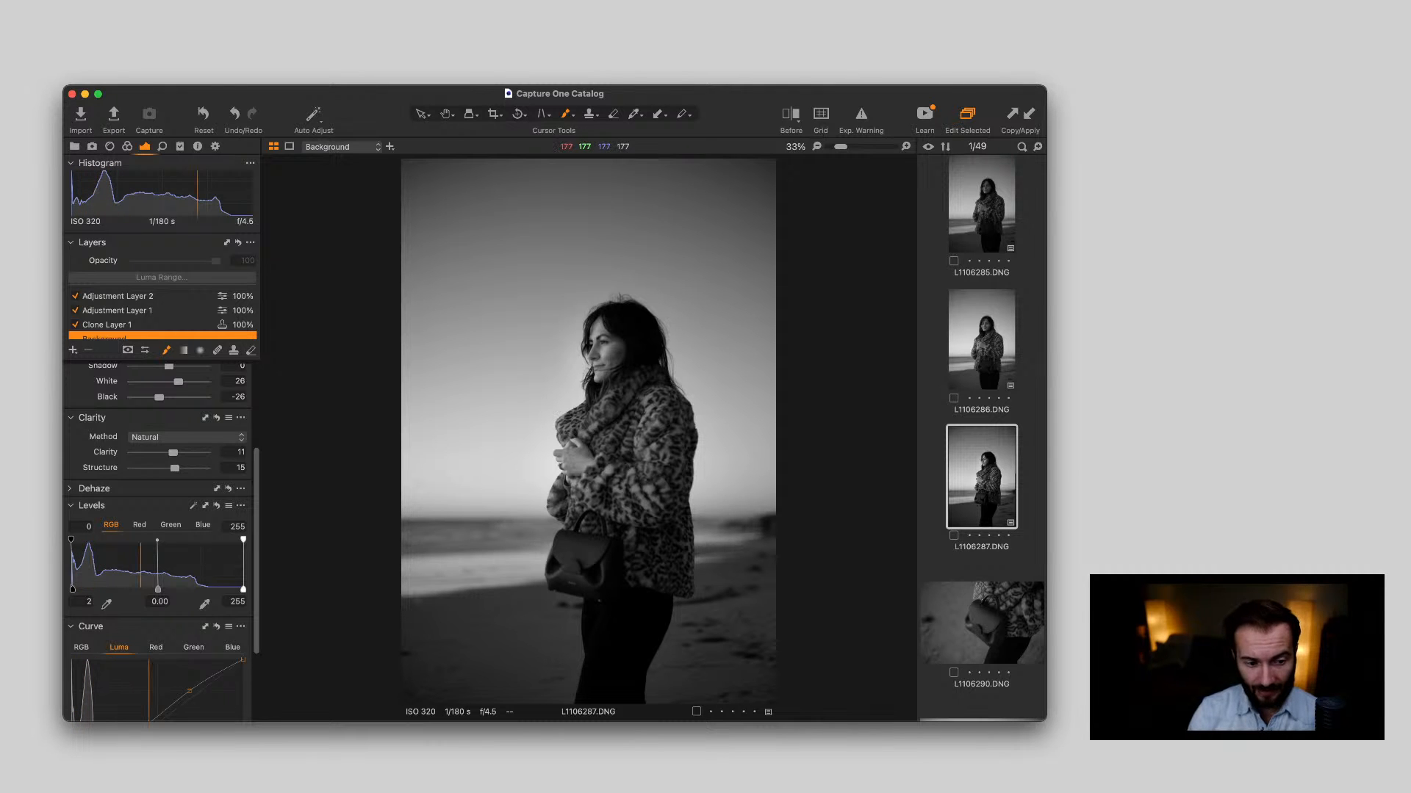
scroll(540, 382, up, 5)
scroll(540, 382, down, 2)
scroll(540, 382, down, 5)
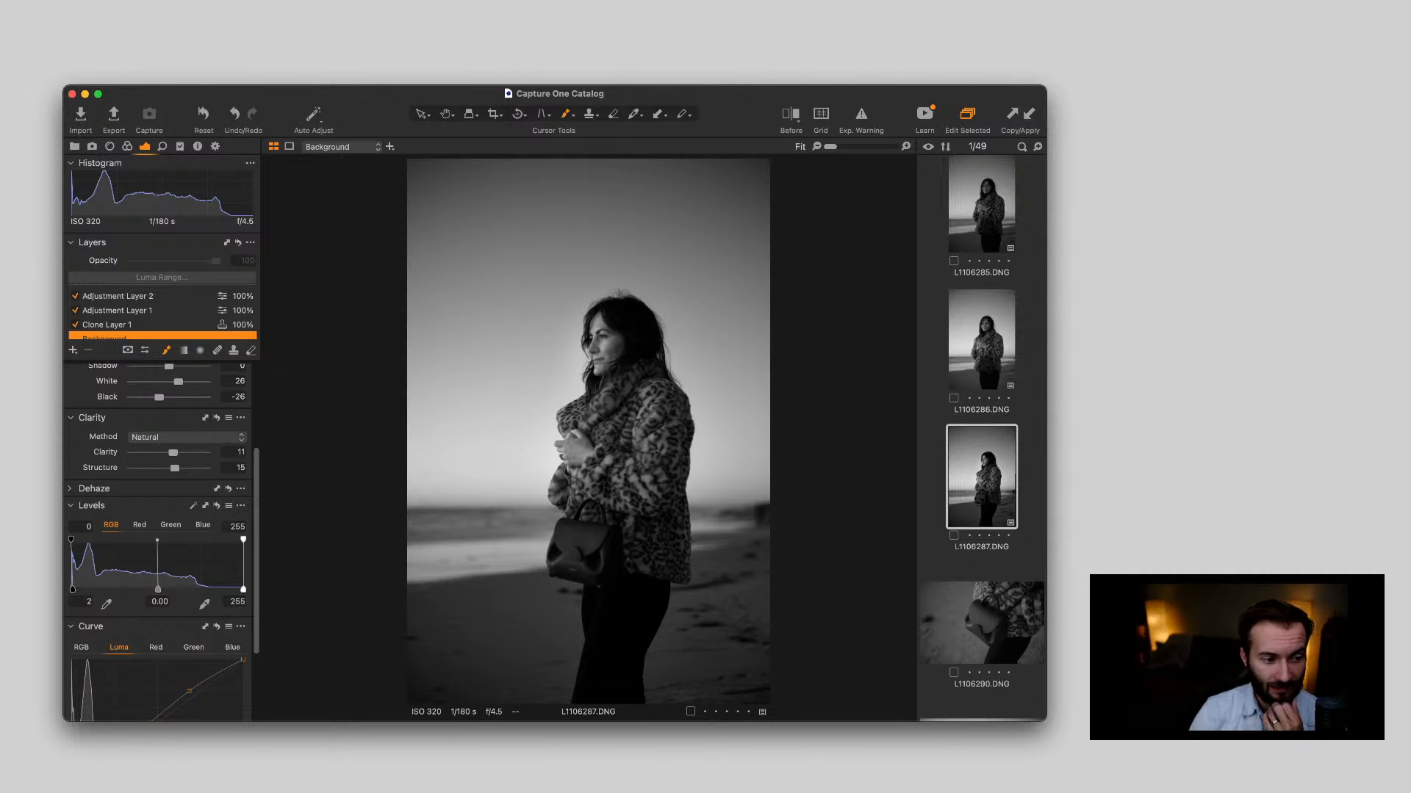
click(118, 296)
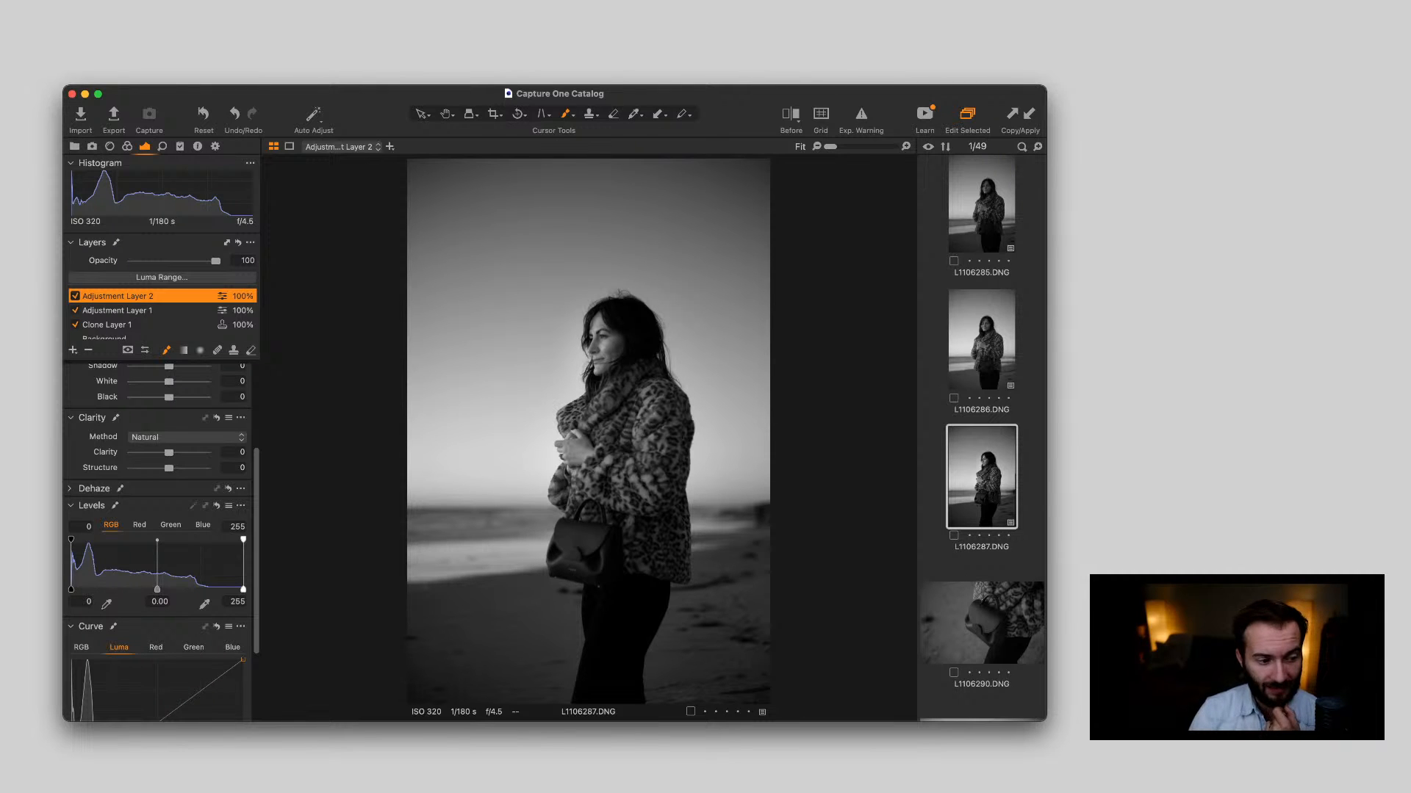
scroll(162, 543, up, 4)
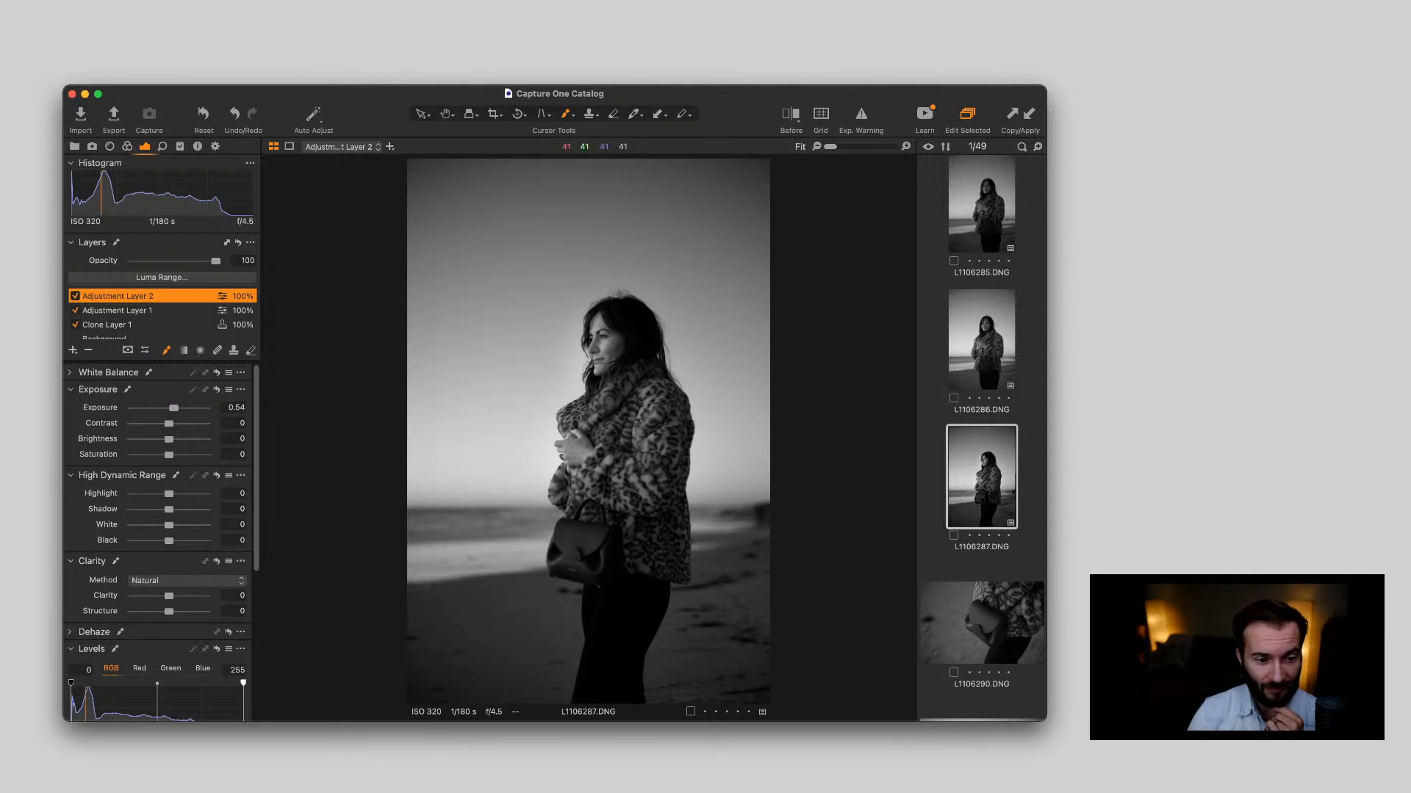
key(y)
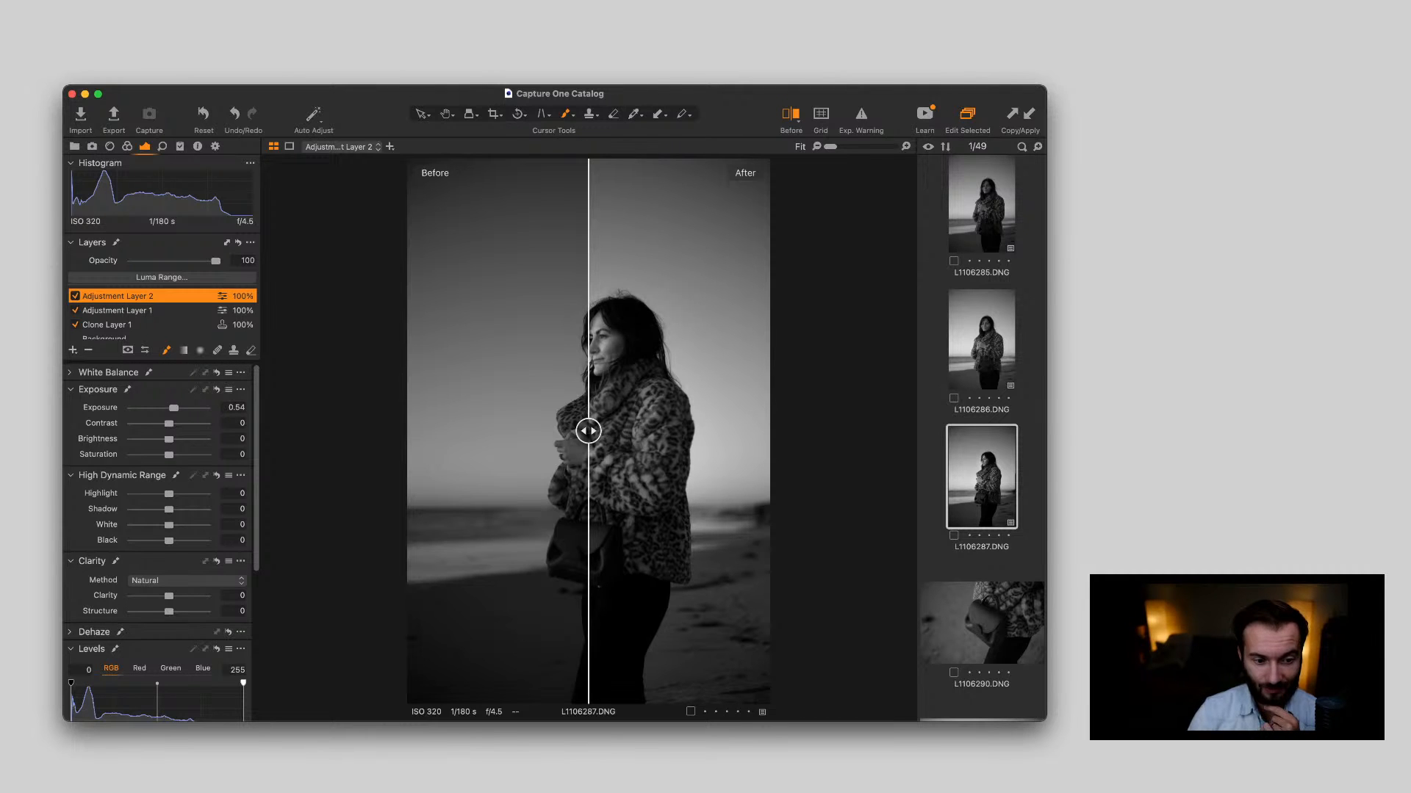
drag(589, 432, 409, 431)
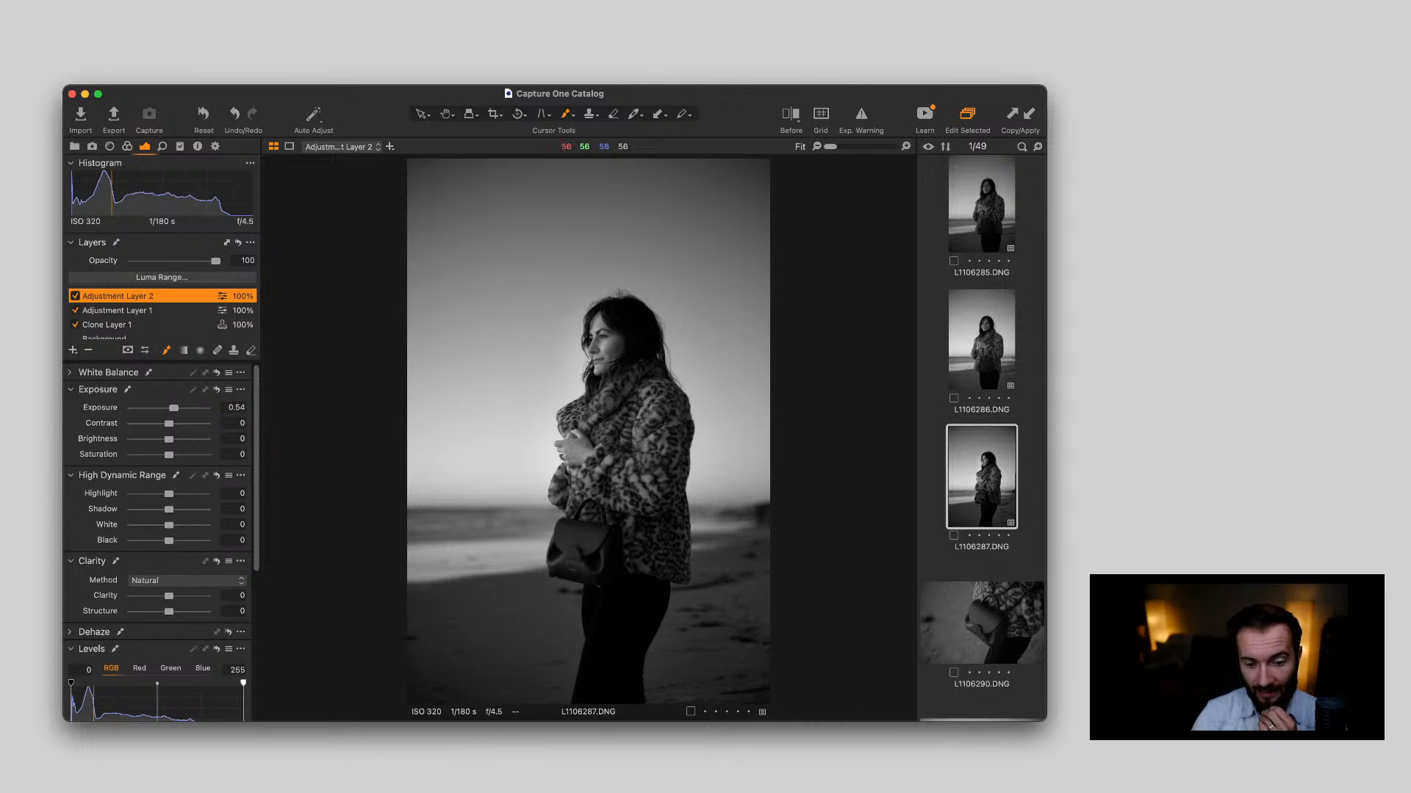
Apply the adjustments and adjustment layers of L1106287.DNG to the handbag photo L1106290.DNG
scroll(982, 504, down, 3)
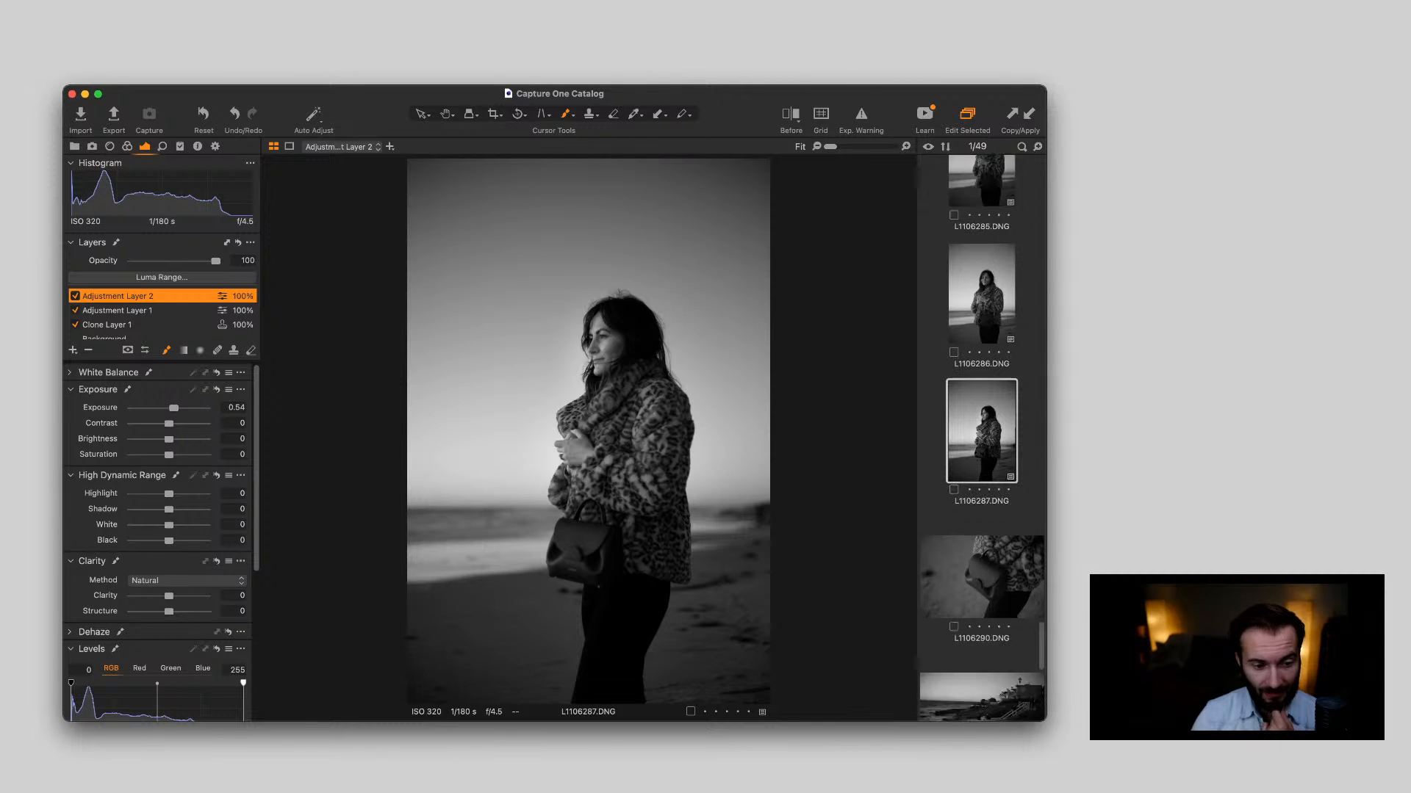
click(981, 504)
scroll(982, 439, down, 2)
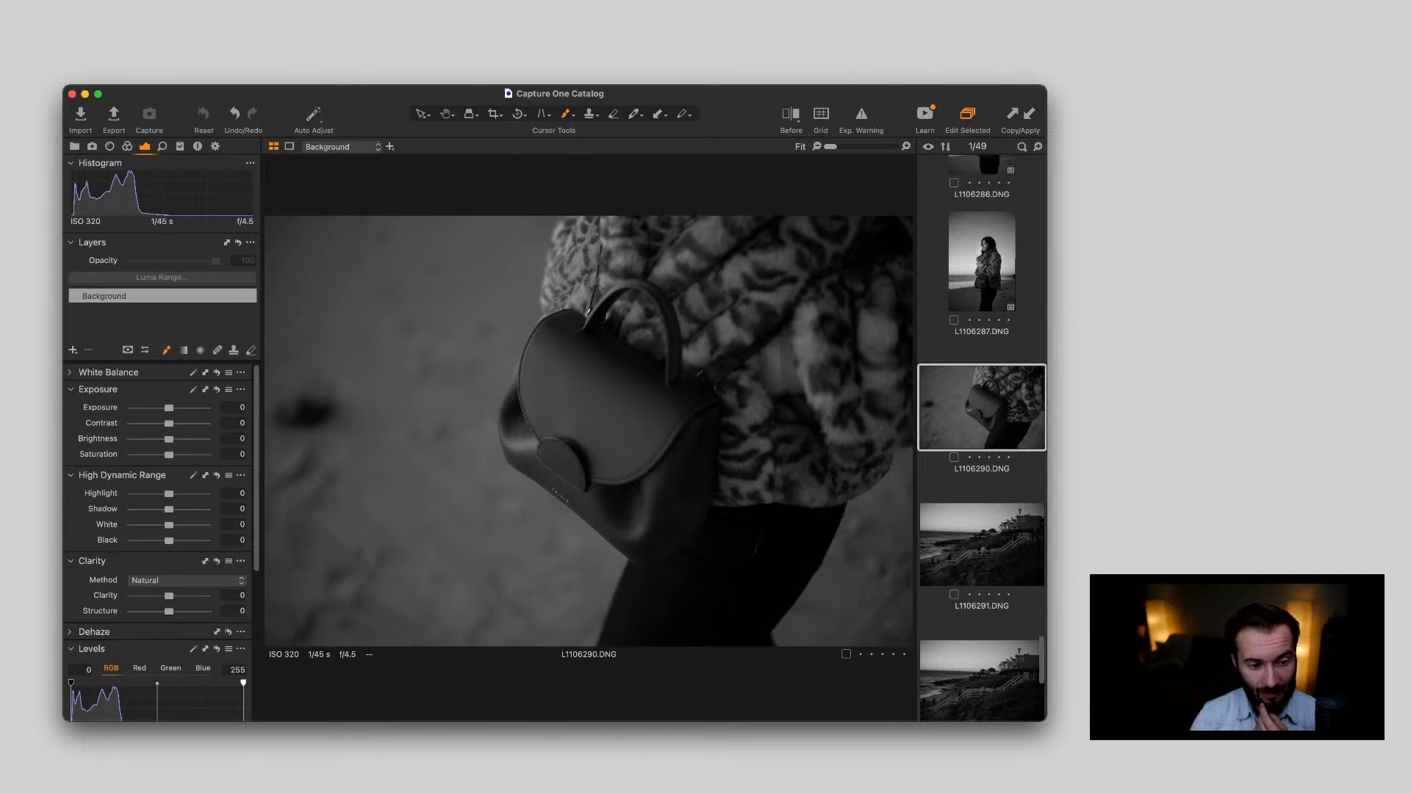
key(super+shift+a)
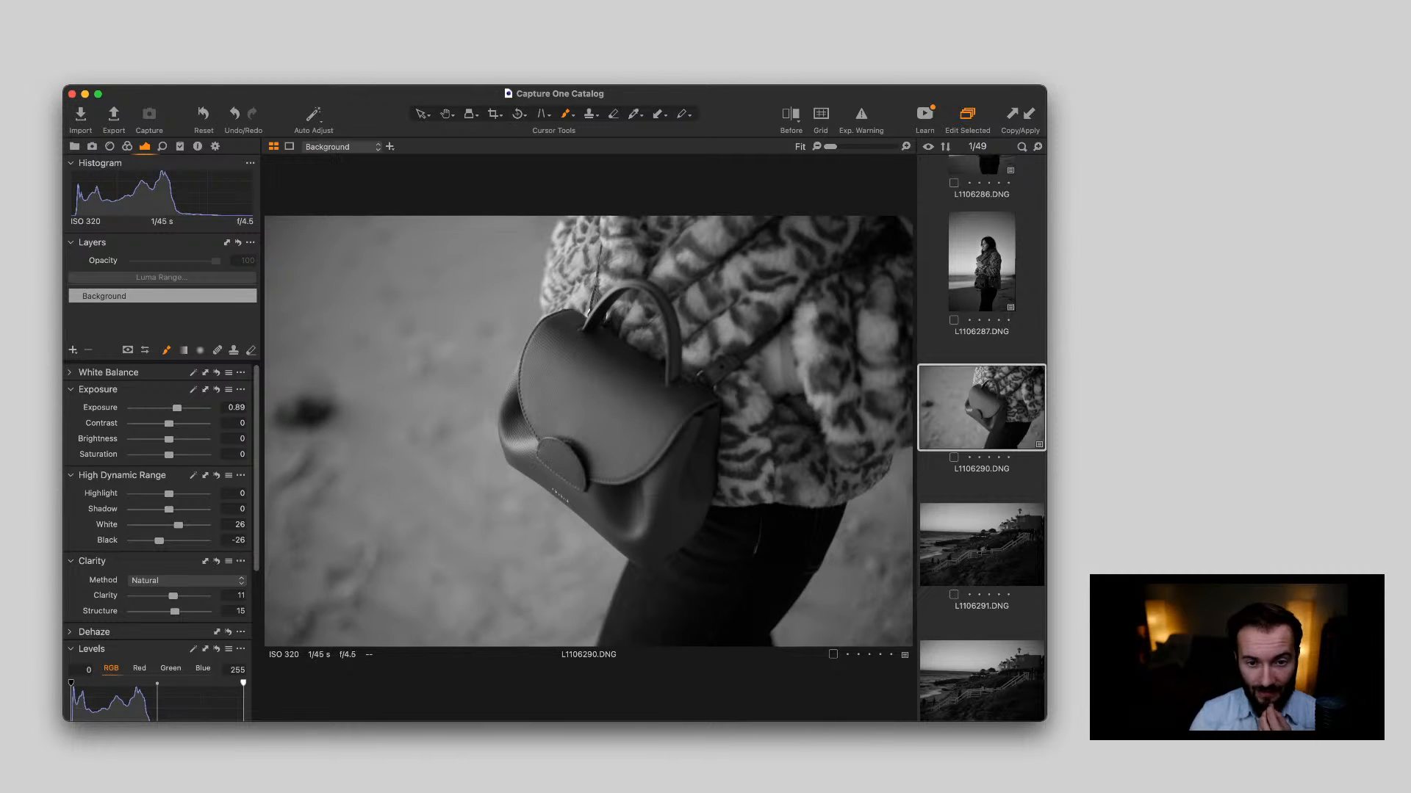
click(982, 261)
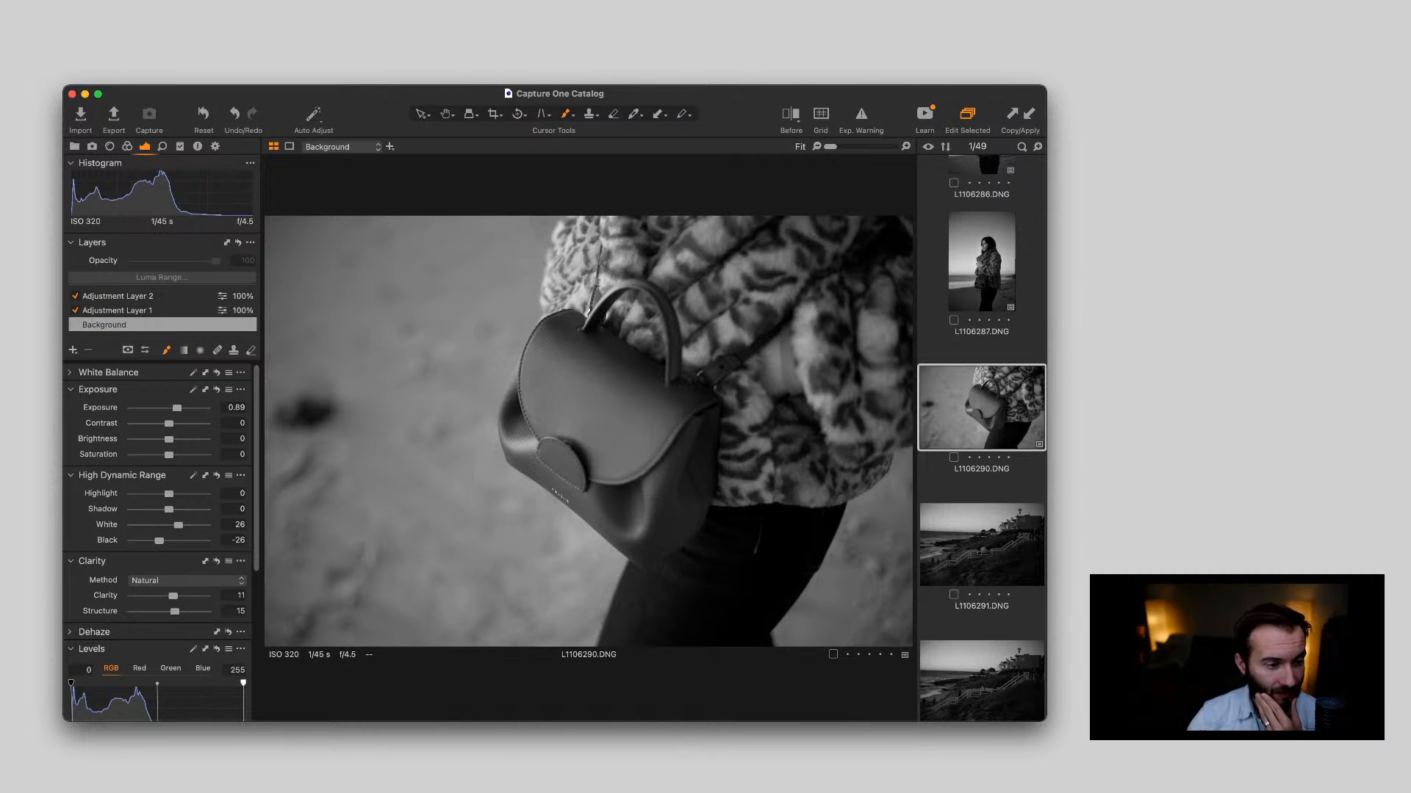
Delete both adjustment layers from the handbag photo L1106290.DNG and set its background exposure to 0.57
click(117, 311)
key(Delete)
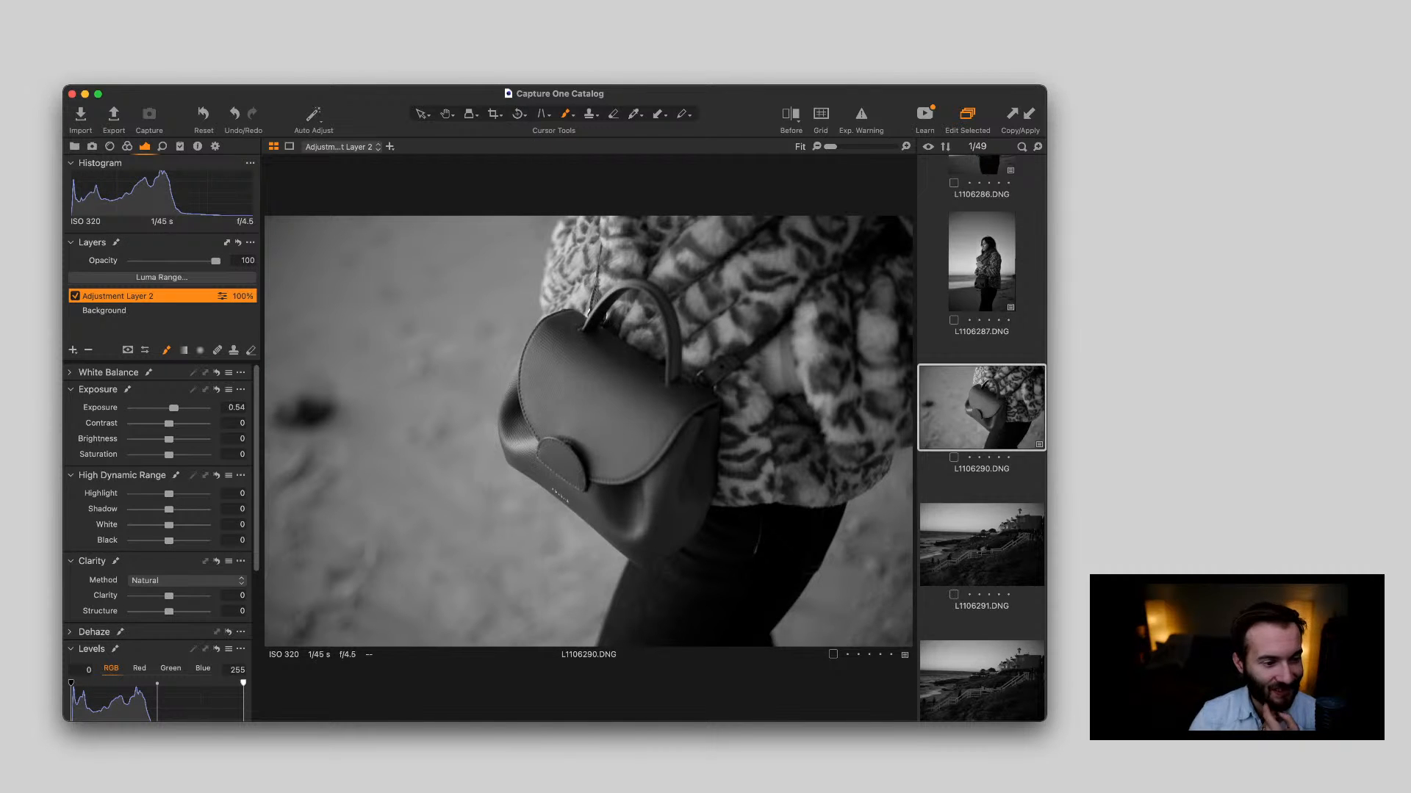
key(Delete)
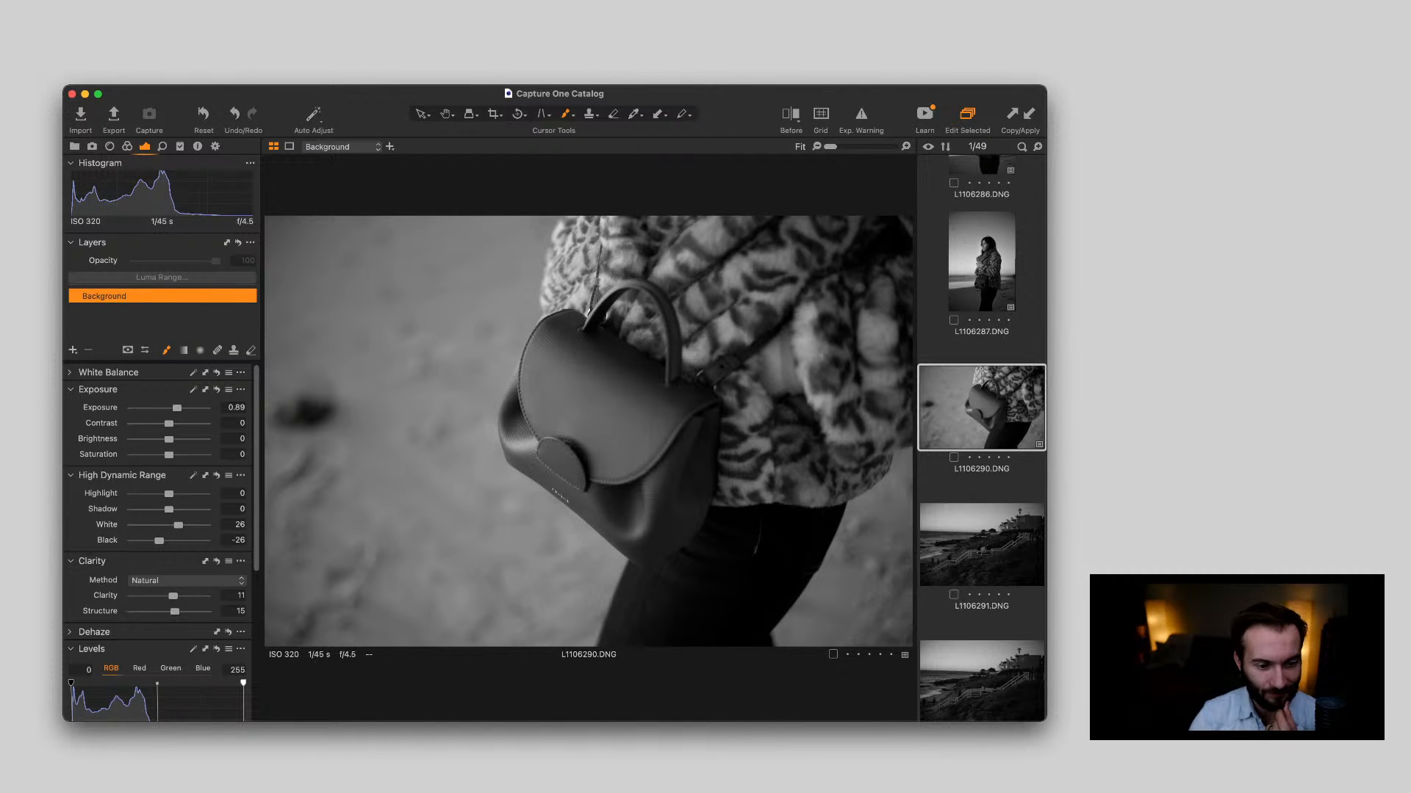
drag(177, 408, 174, 408)
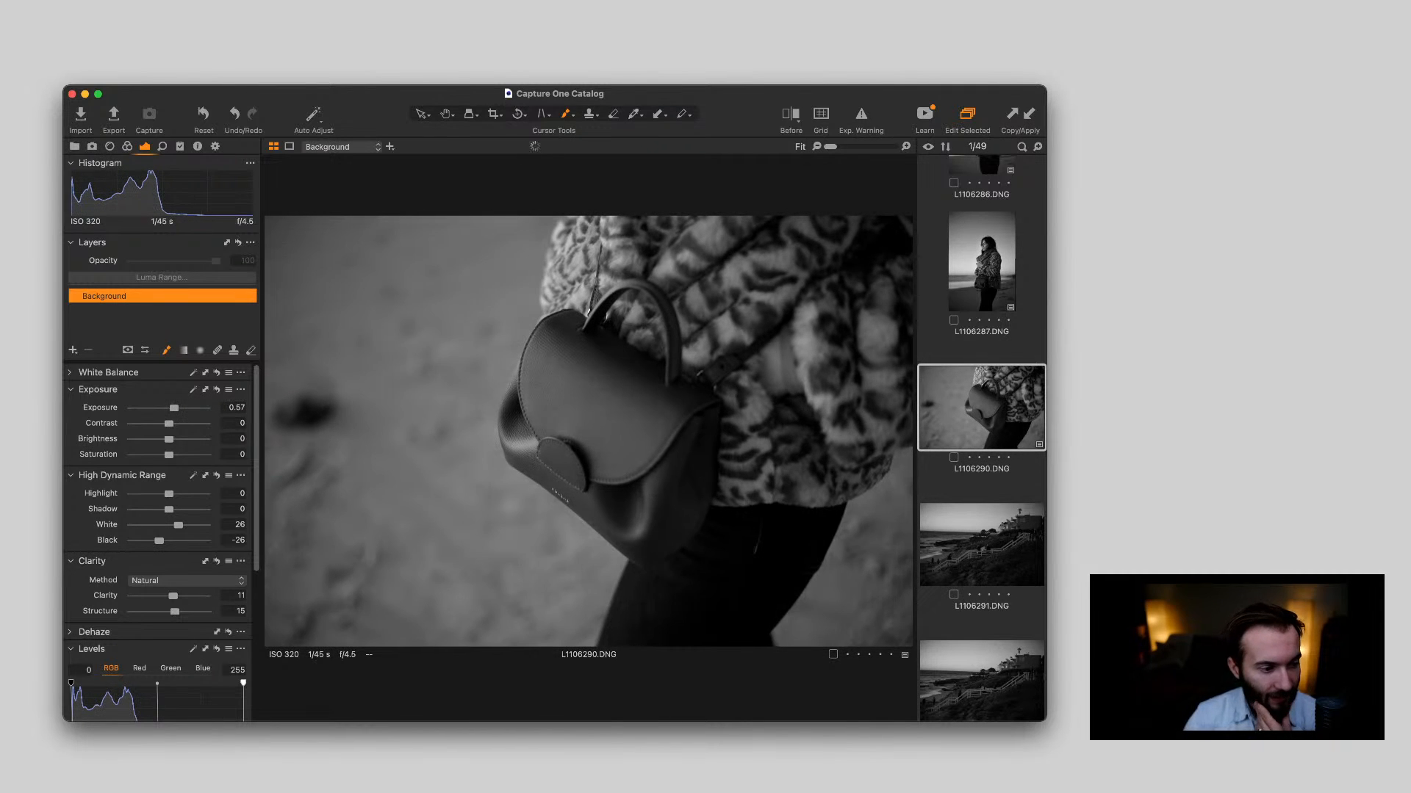
Set the handbag photo L1106290.DNG's High Dynamic Range black to -35, clarity to 20 and structure to 21
scroll(162, 514, down, 2)
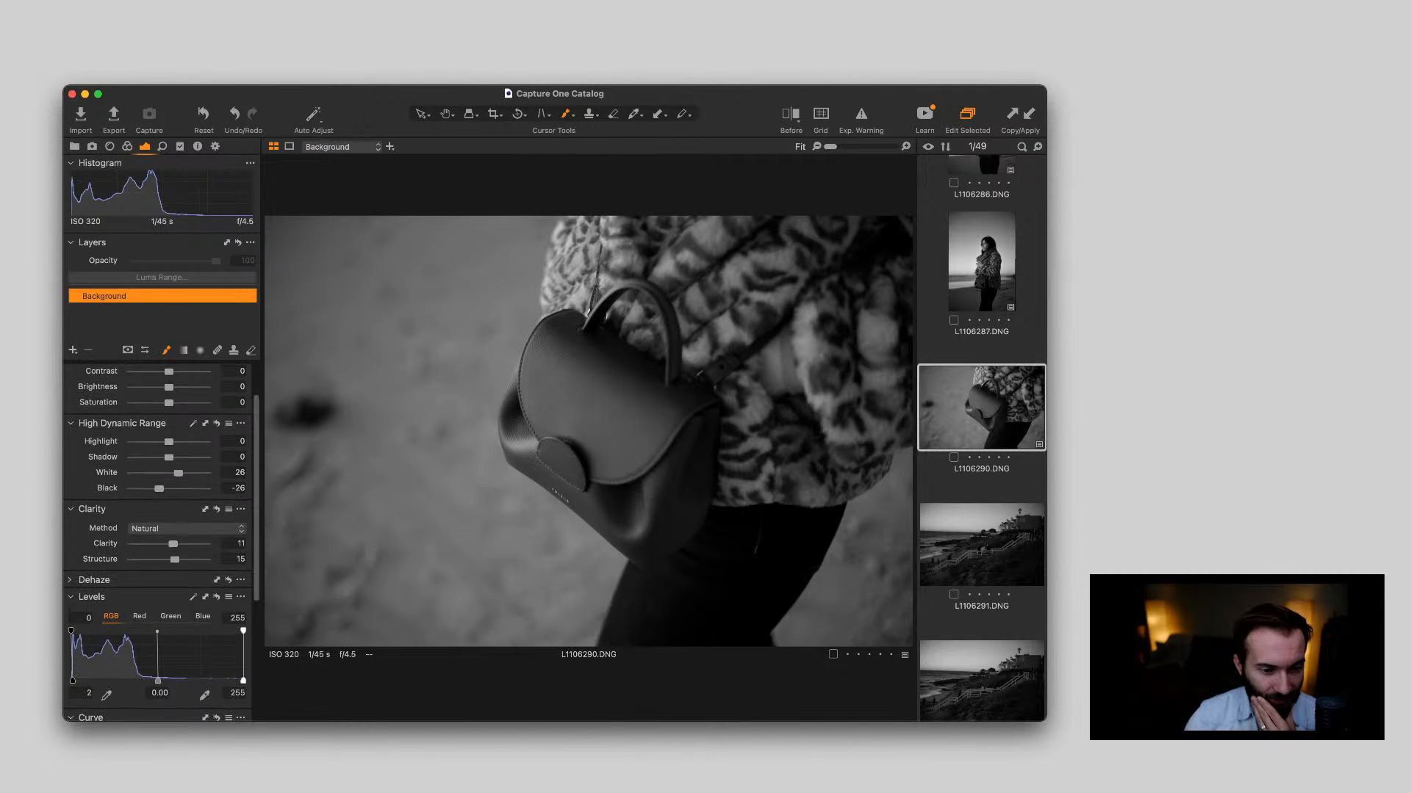
drag(158, 489, 156, 489)
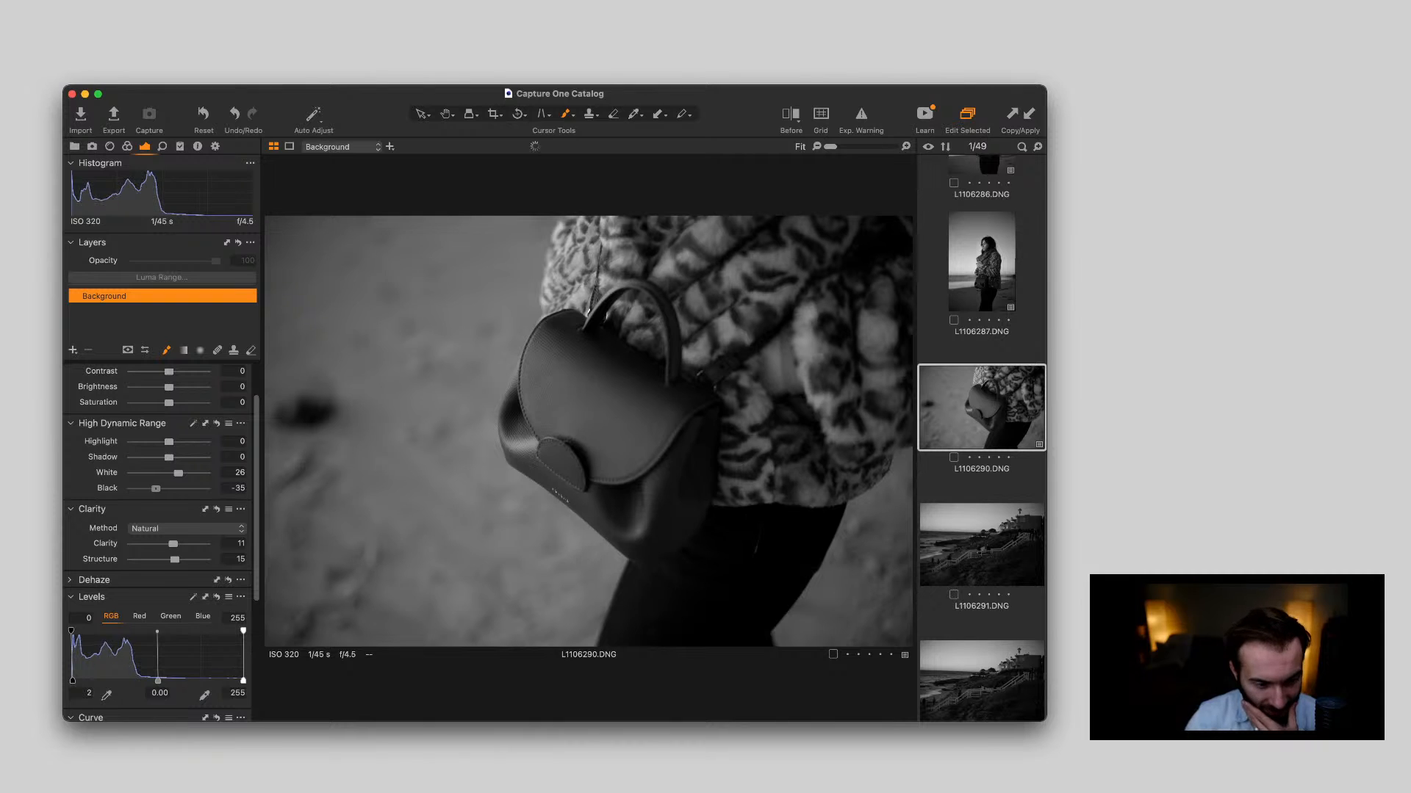
scroll(553, 400, up, 3)
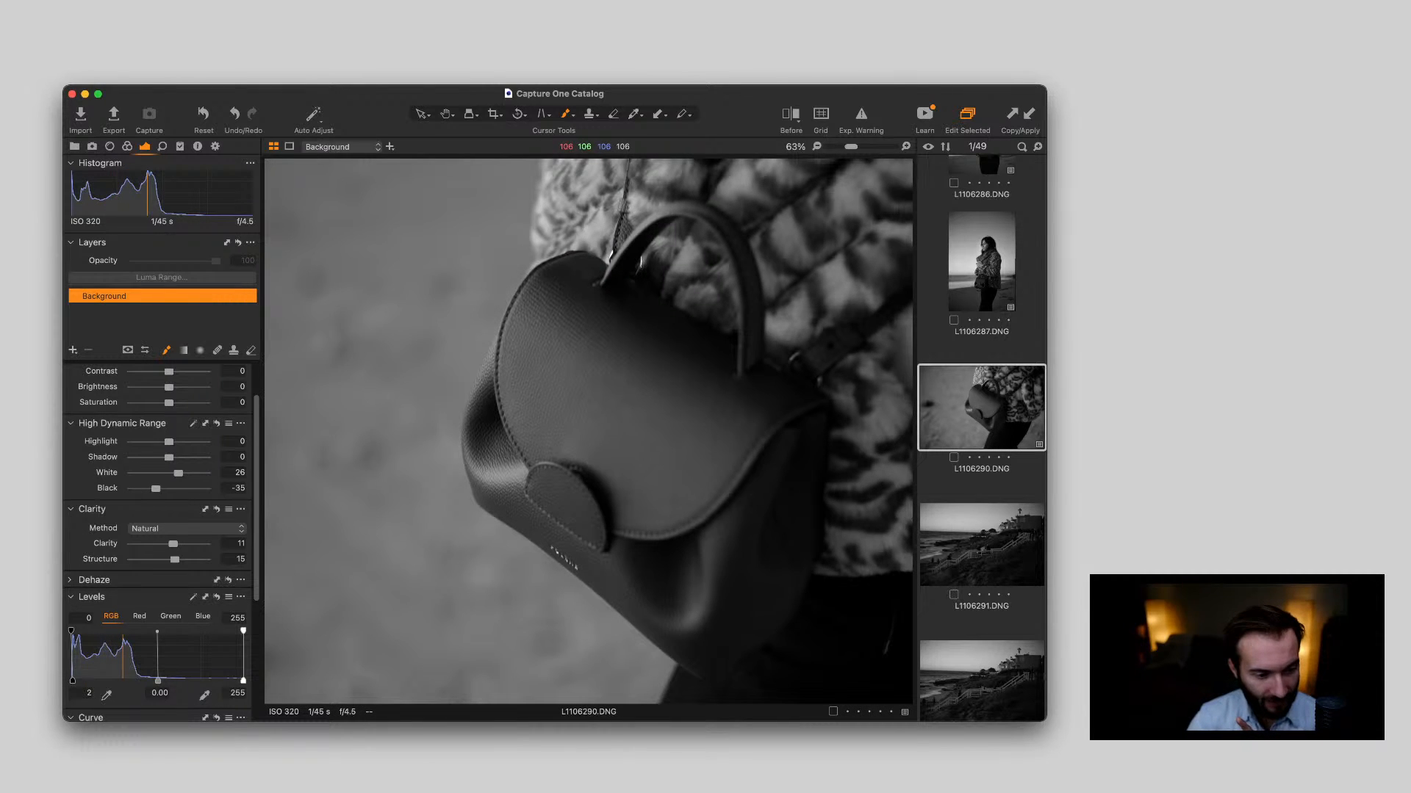
drag(172, 544, 177, 544)
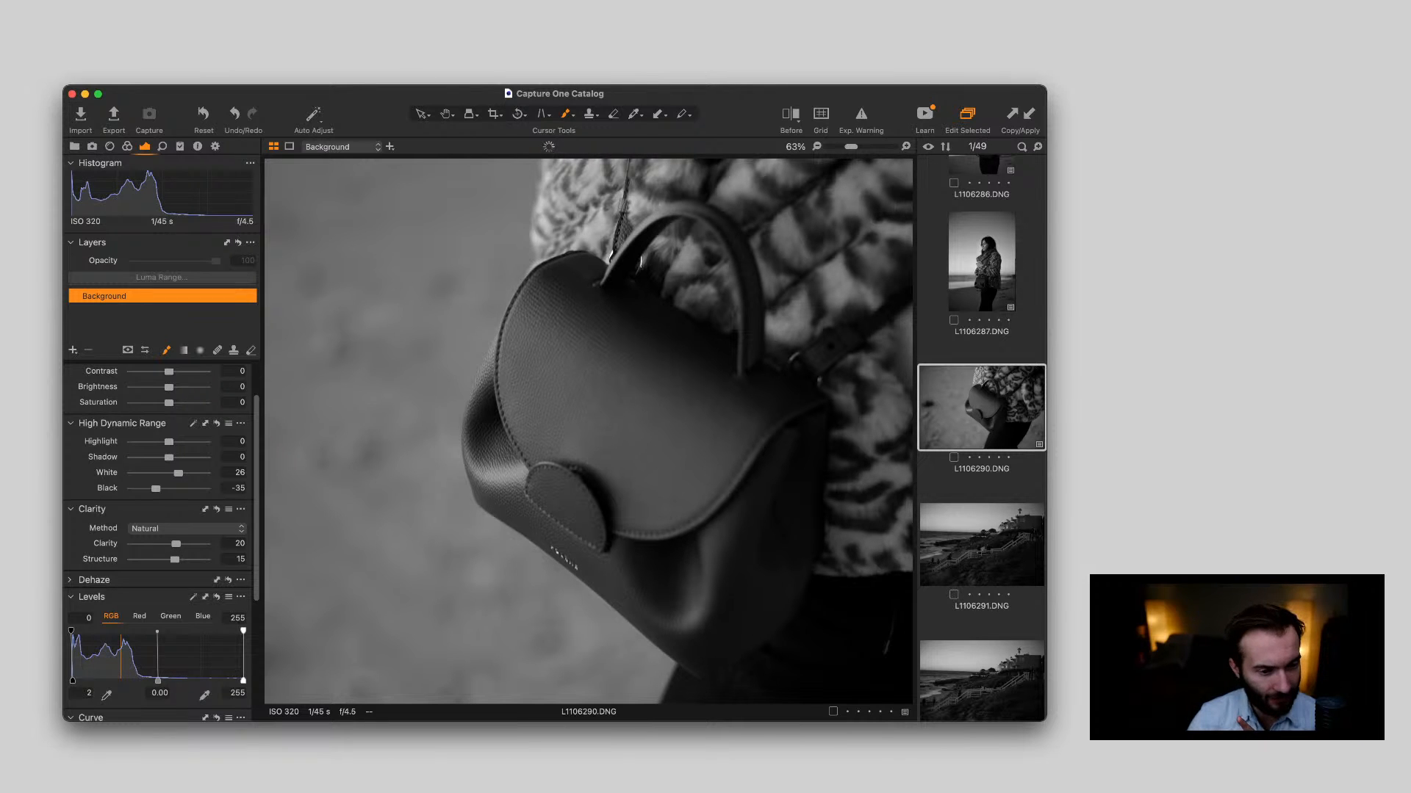
drag(175, 559, 177, 559)
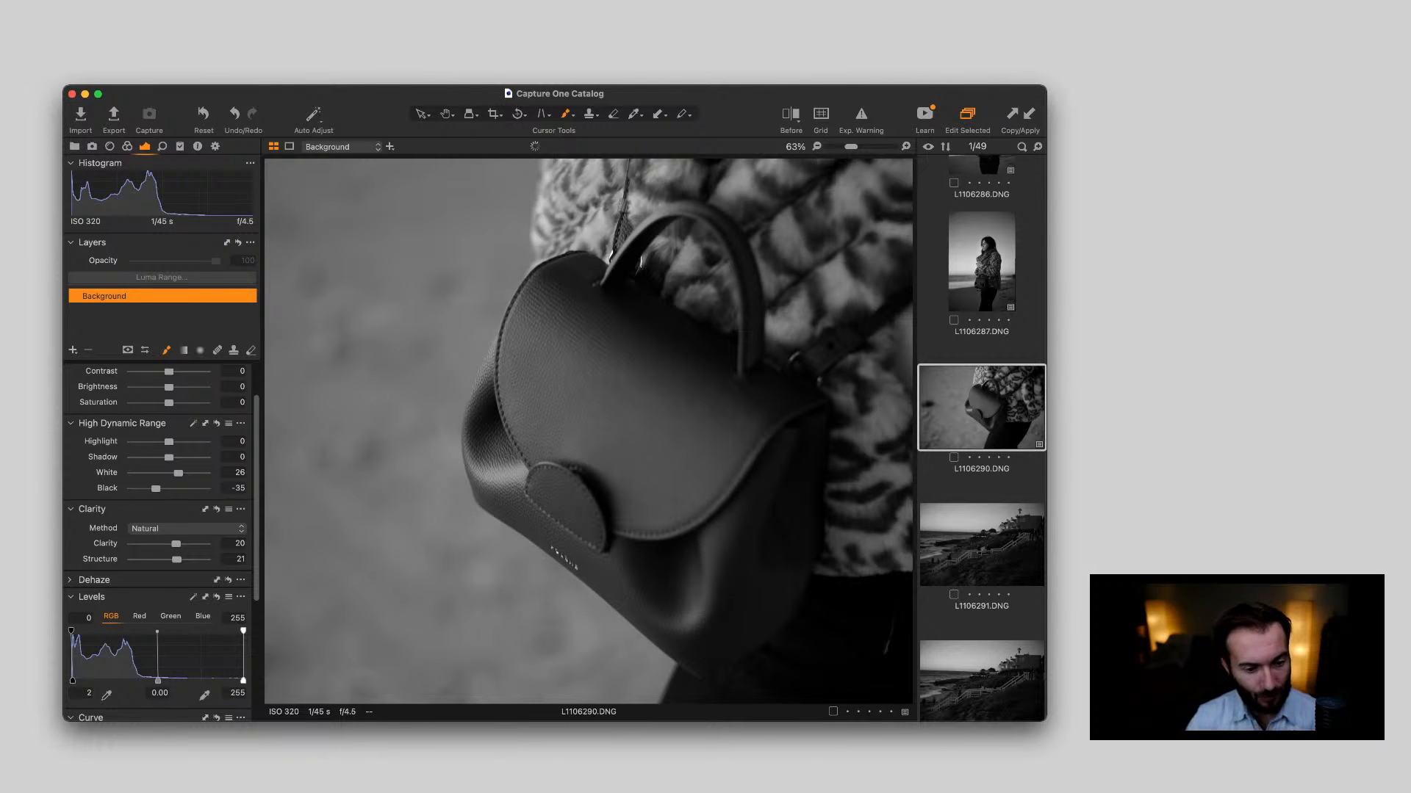
Crop the handbag photo L1106290.DNG to about 15.6 × 10.4 in, trimming its right and lower edges
key(comma)
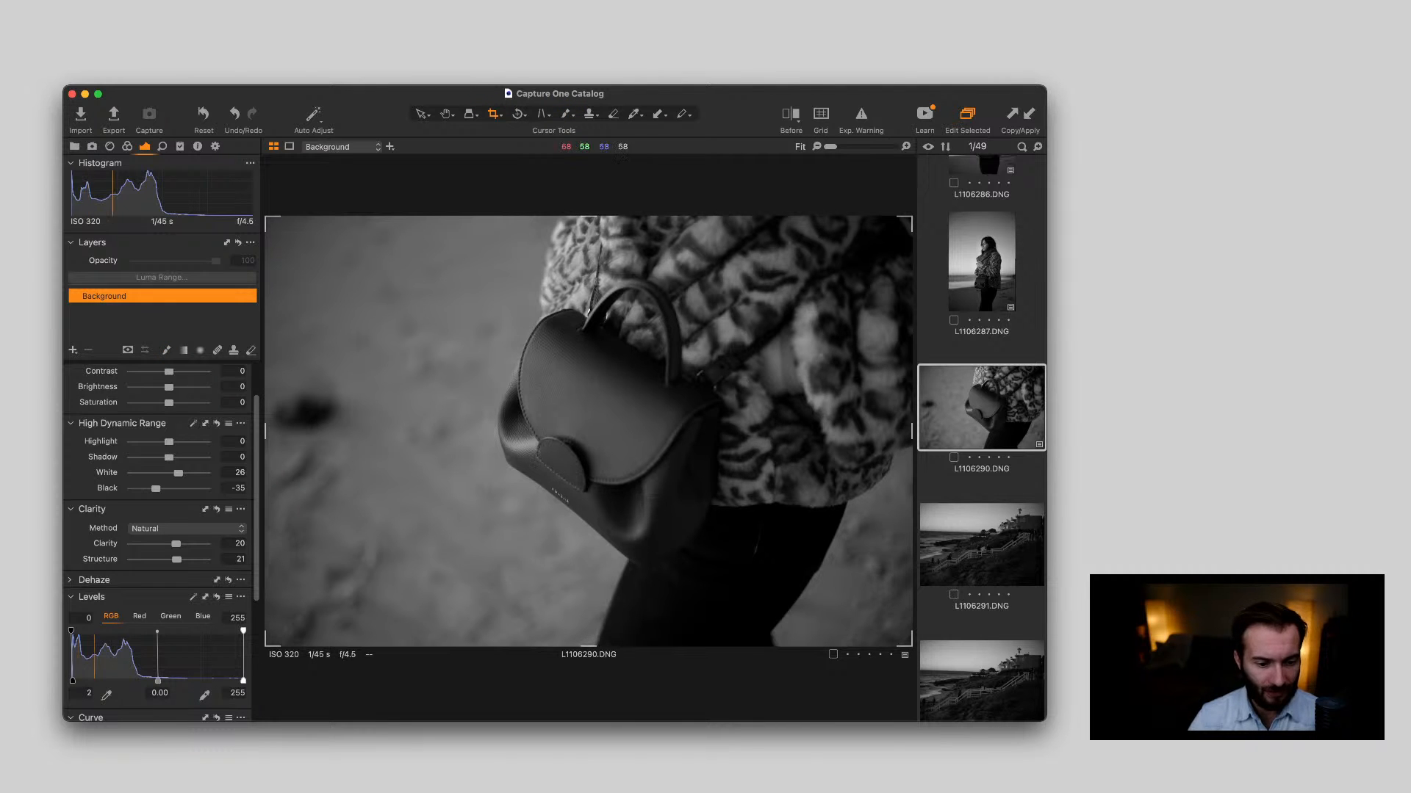
key(c)
drag(873, 621, 847, 604)
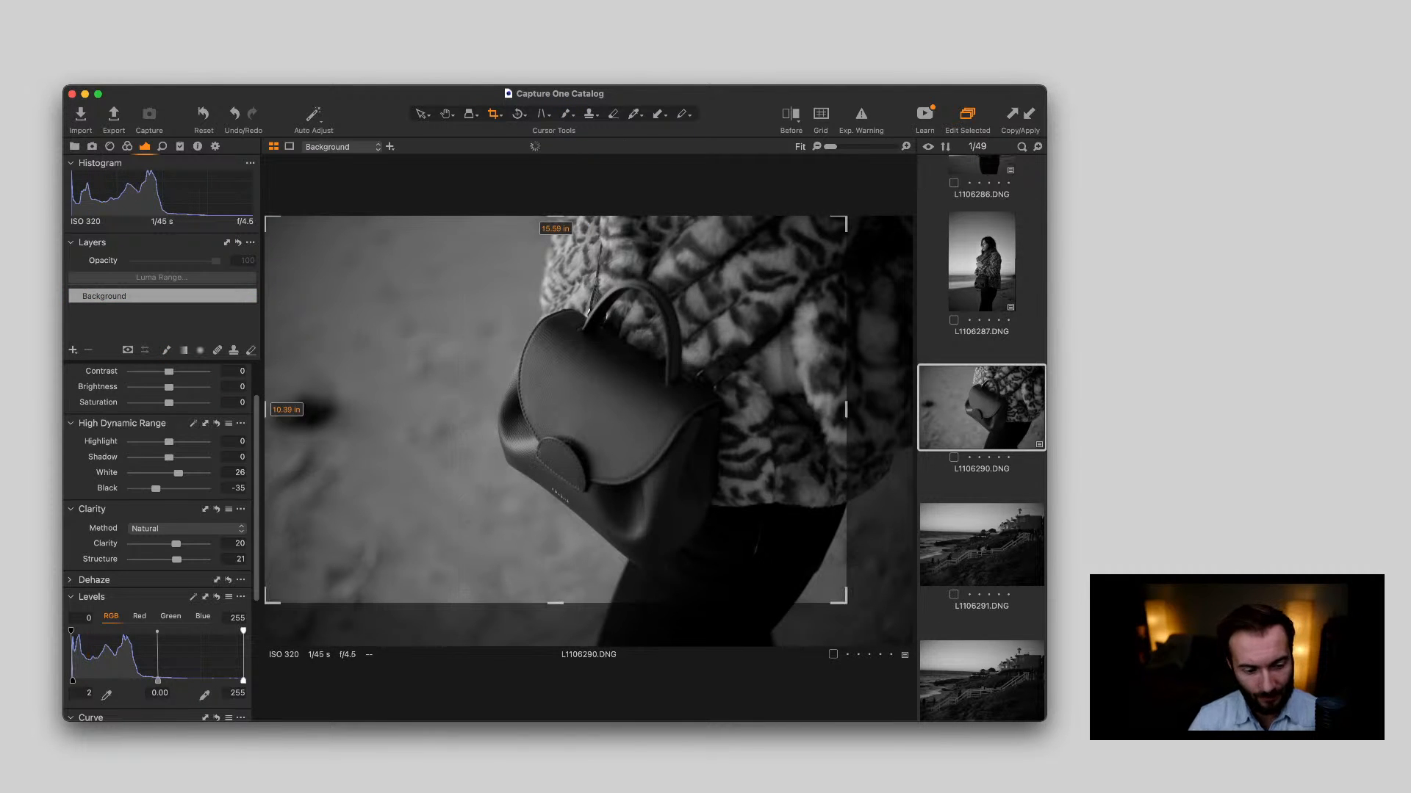
key(v)
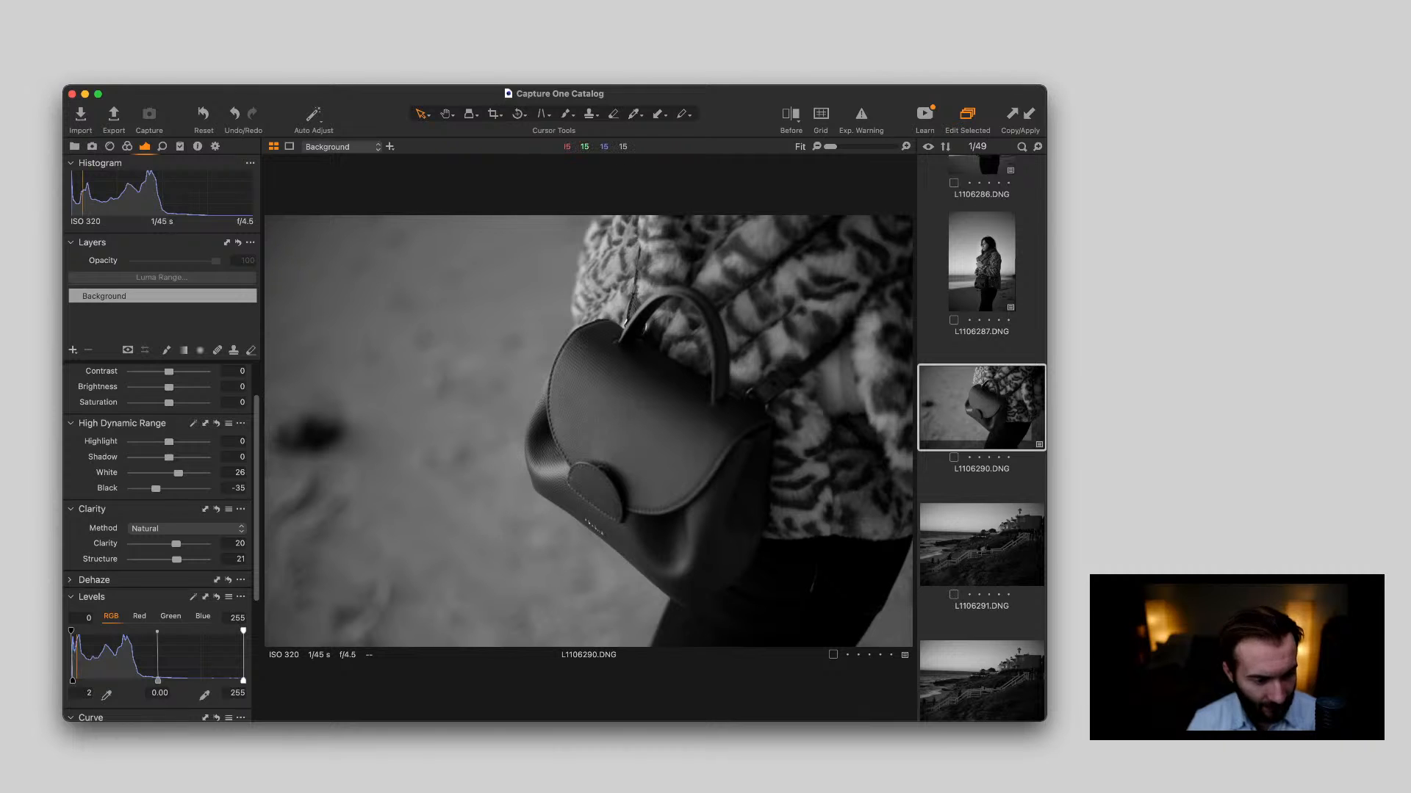
Raise the handbag photo's black input level to 7 and compare its before and after versions, including the leather detail
scroll(161, 536, down, 5)
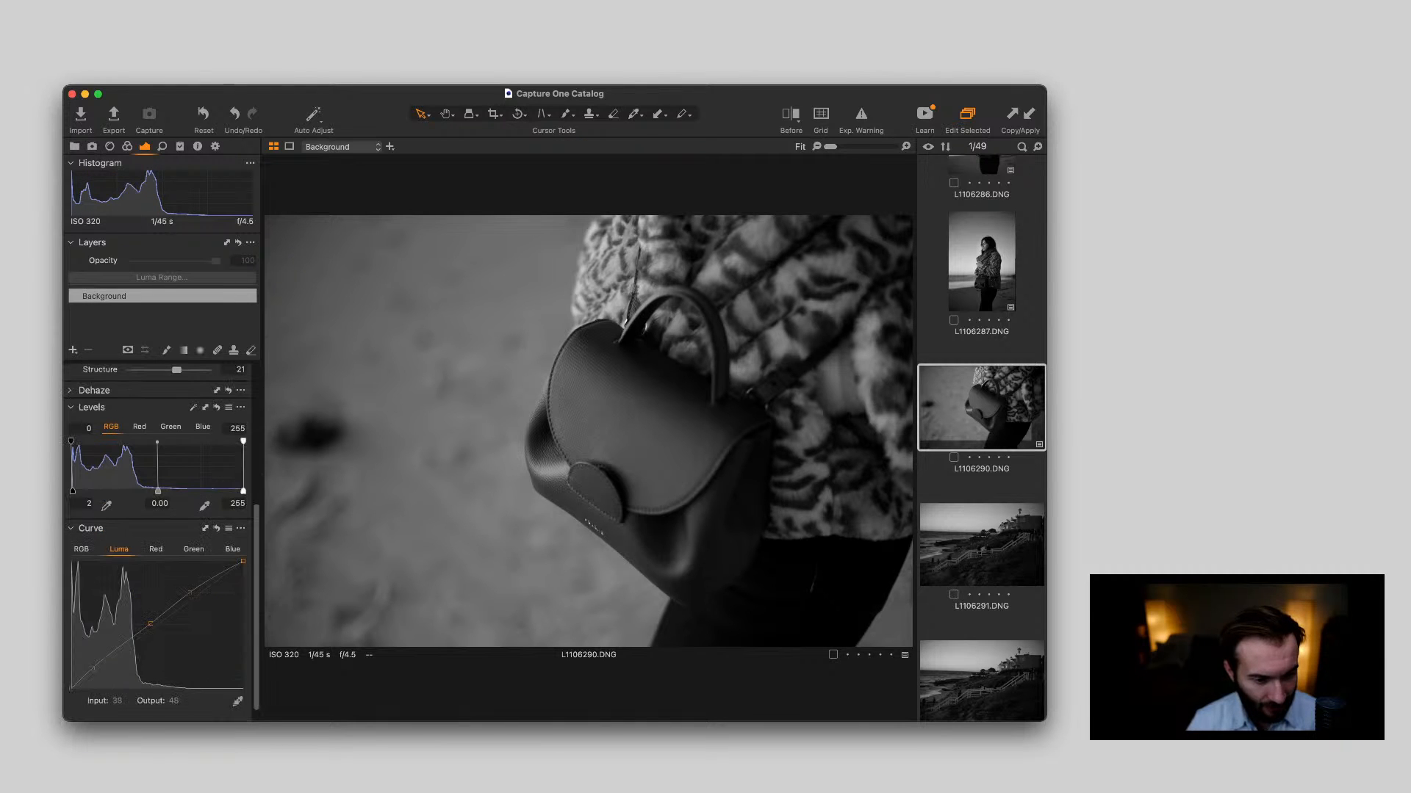
drag(72, 490, 76, 491)
scroll(75, 491, down, 1)
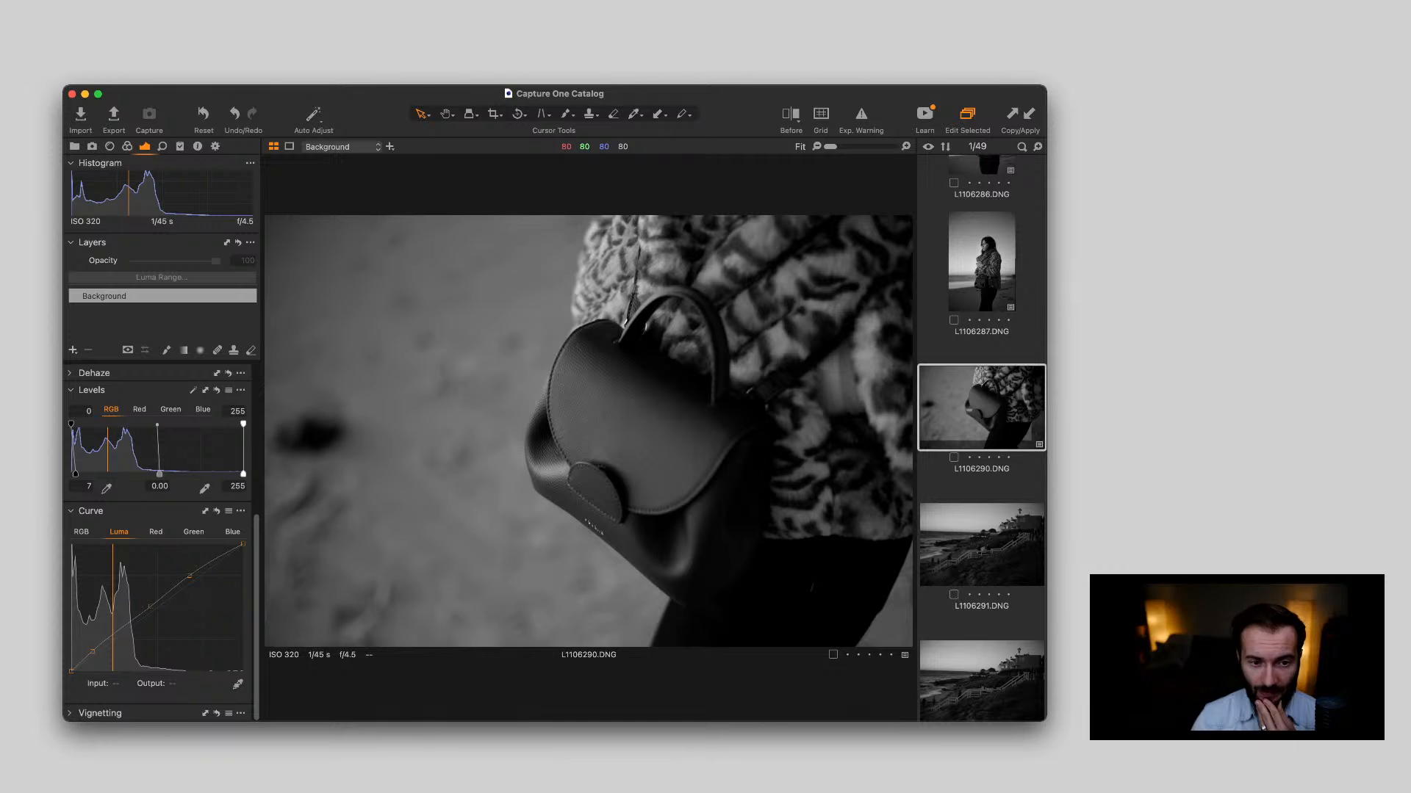
key(y)
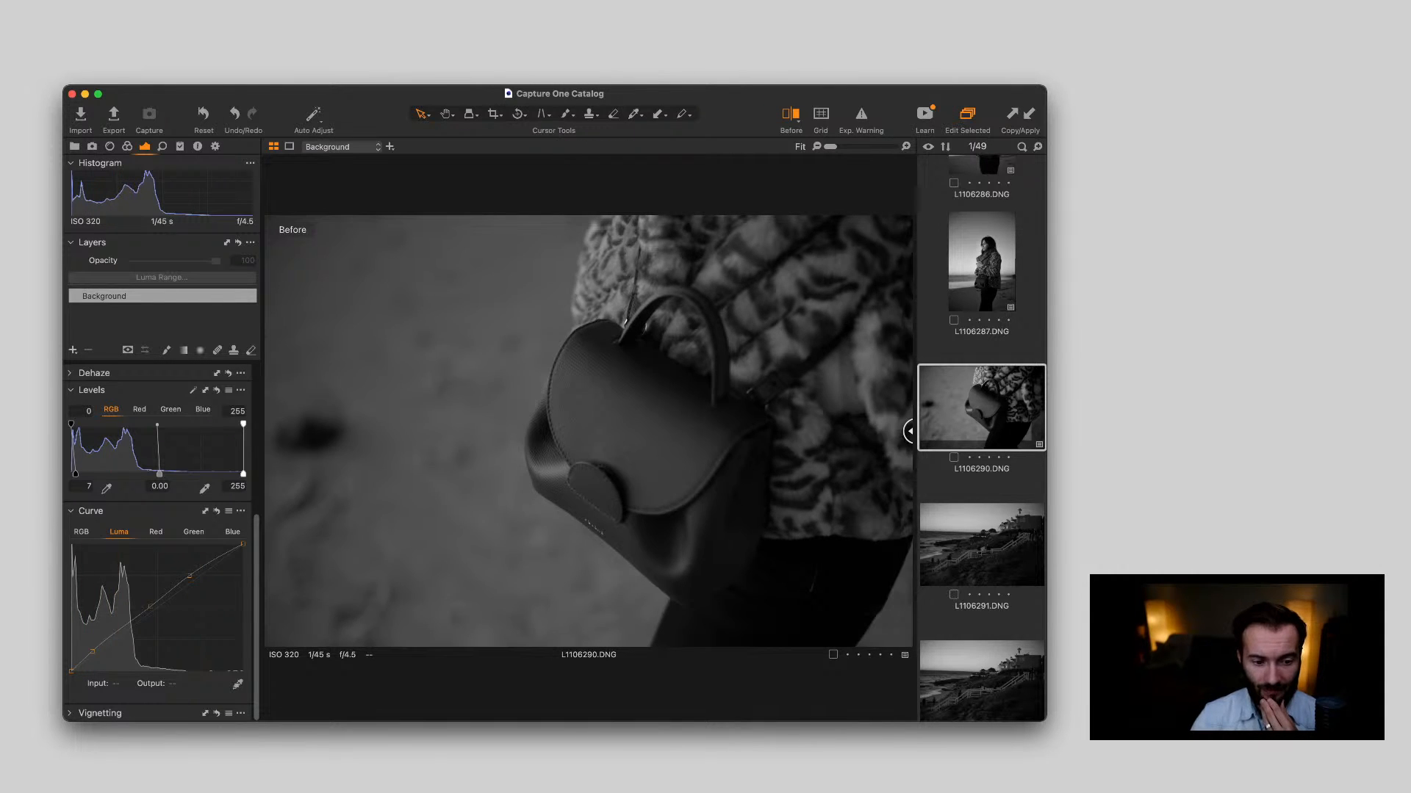
drag(898, 431, 266, 431)
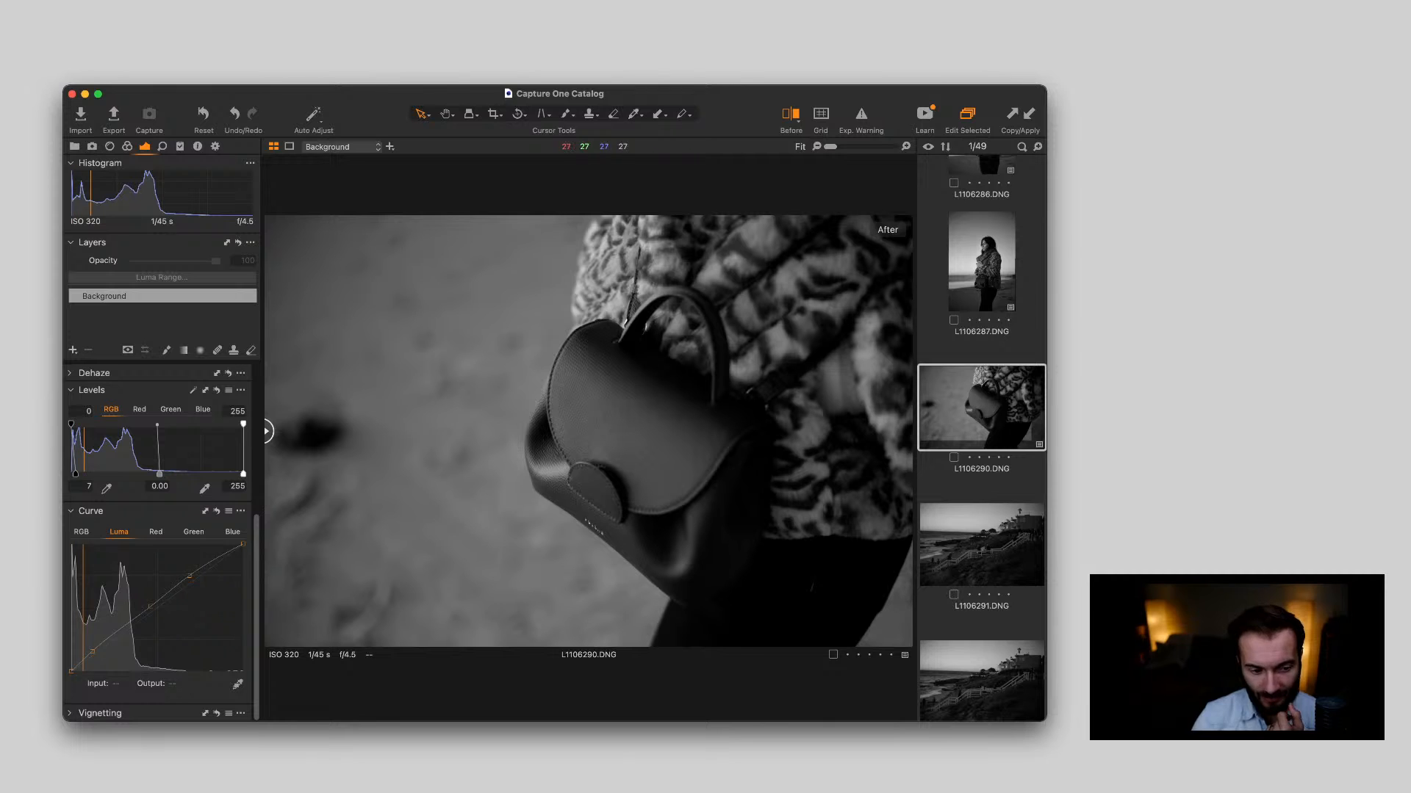
scroll(562, 463, up, 5)
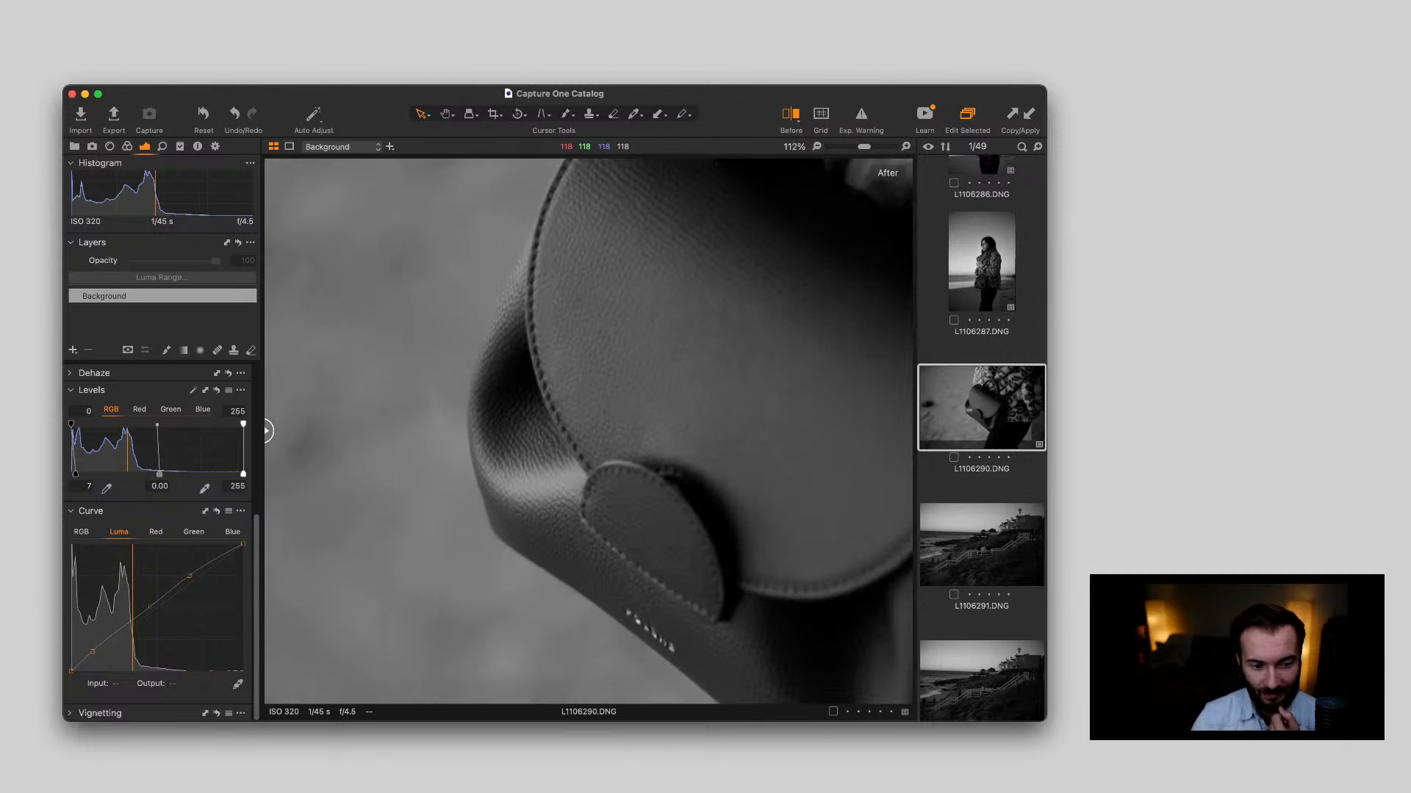
scroll(562, 463, down, 5)
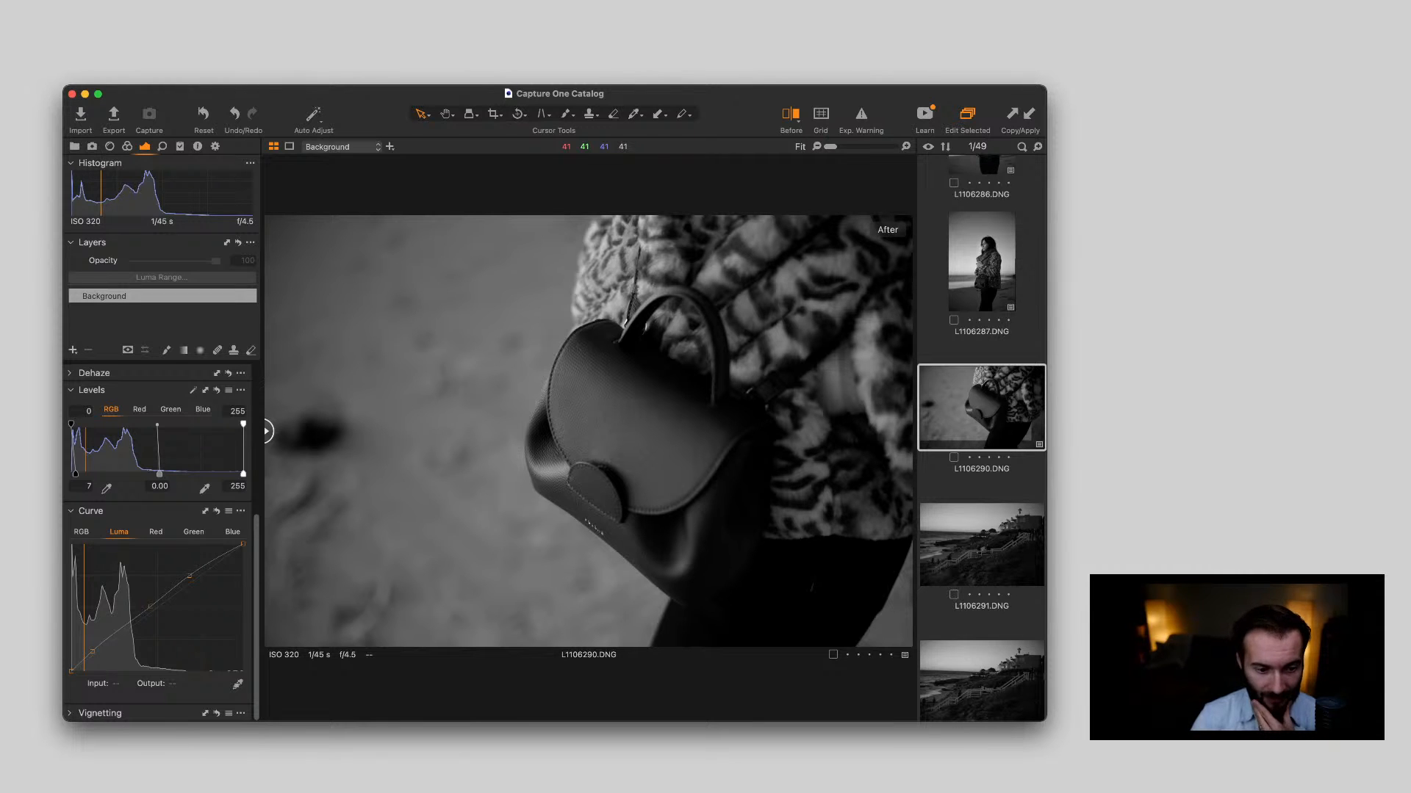
Review the beach stairway and surfboard photos from L1106291.DNG to L1106294.DNG, checking stairway details up close
click(982, 545)
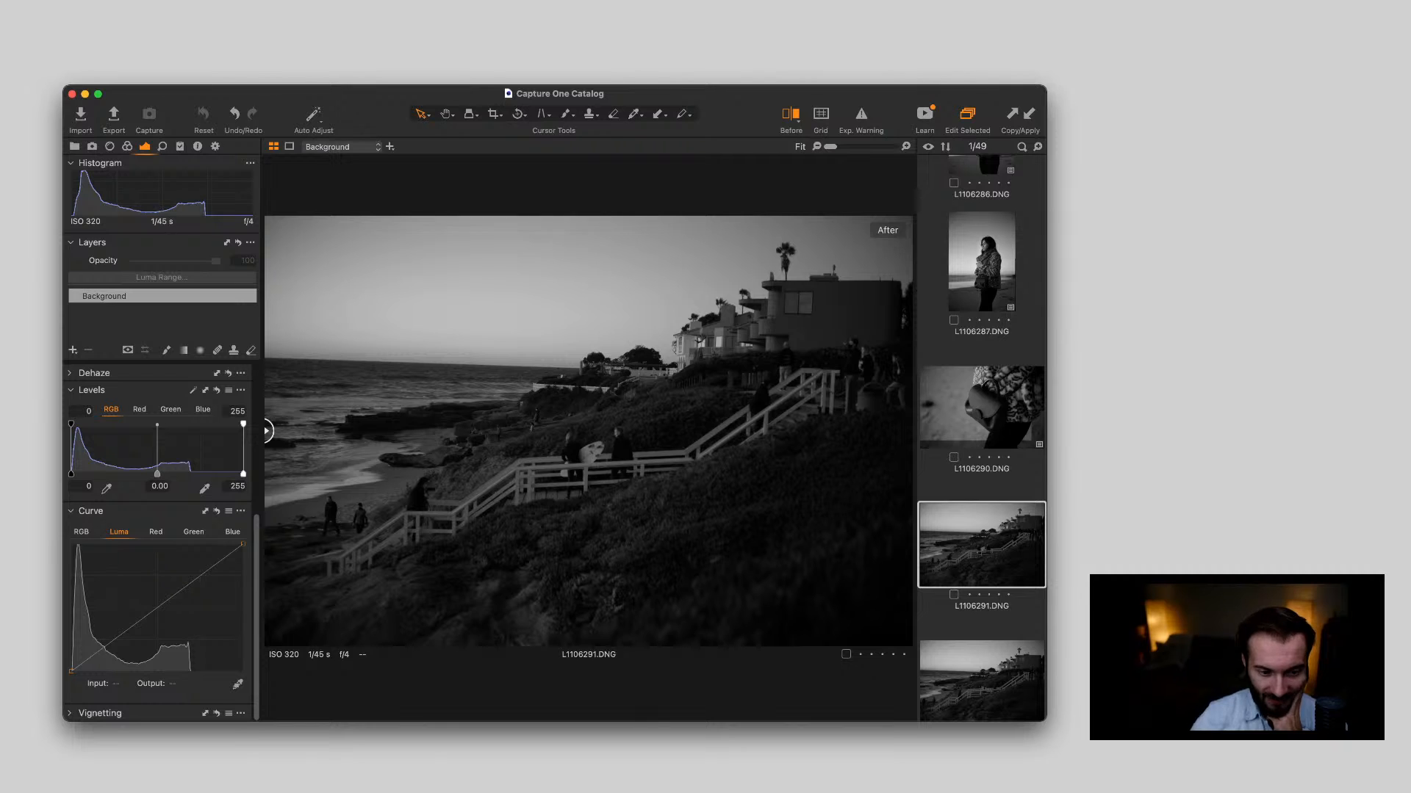
double_click(588, 451)
double_click(588, 451)
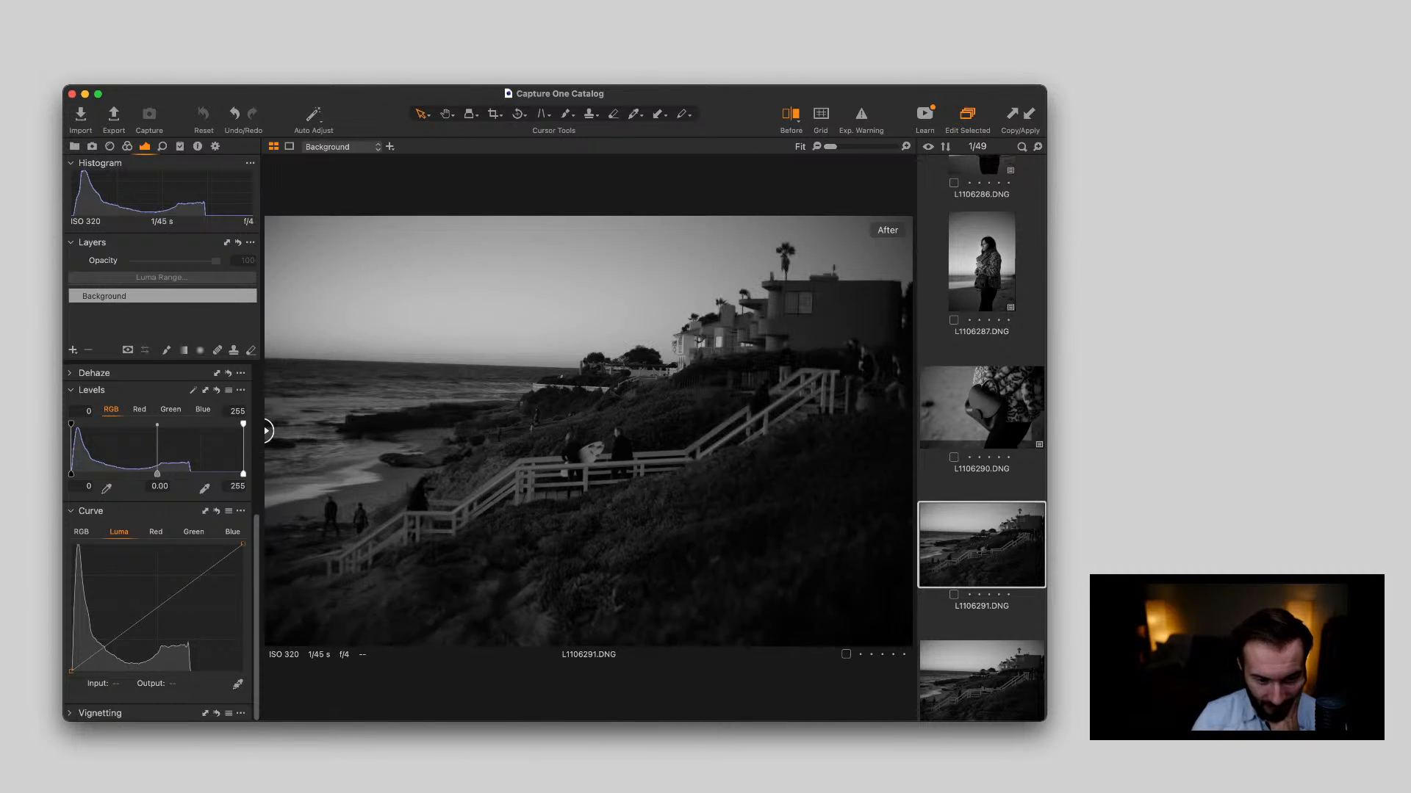
key(Down)
double_click(582, 452)
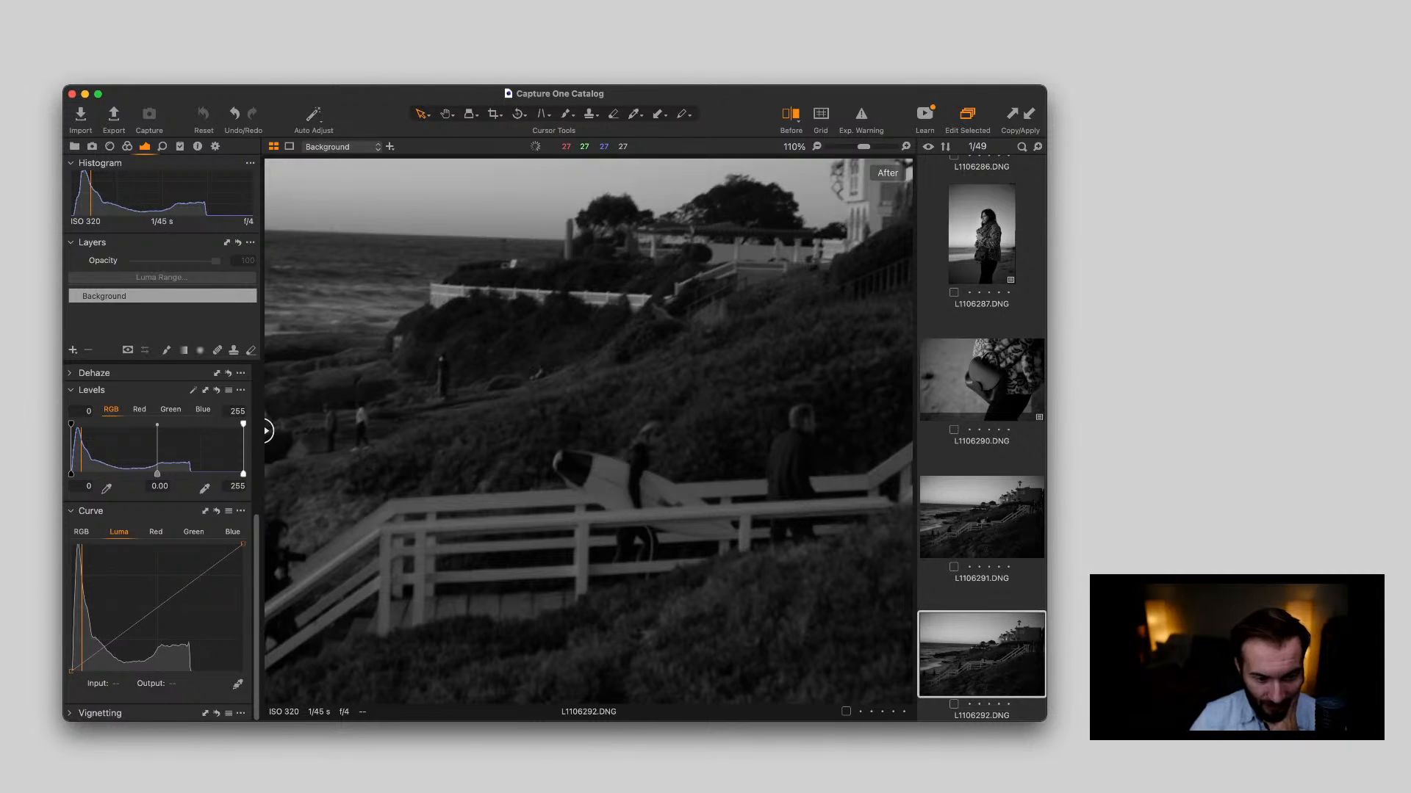
double_click(583, 451)
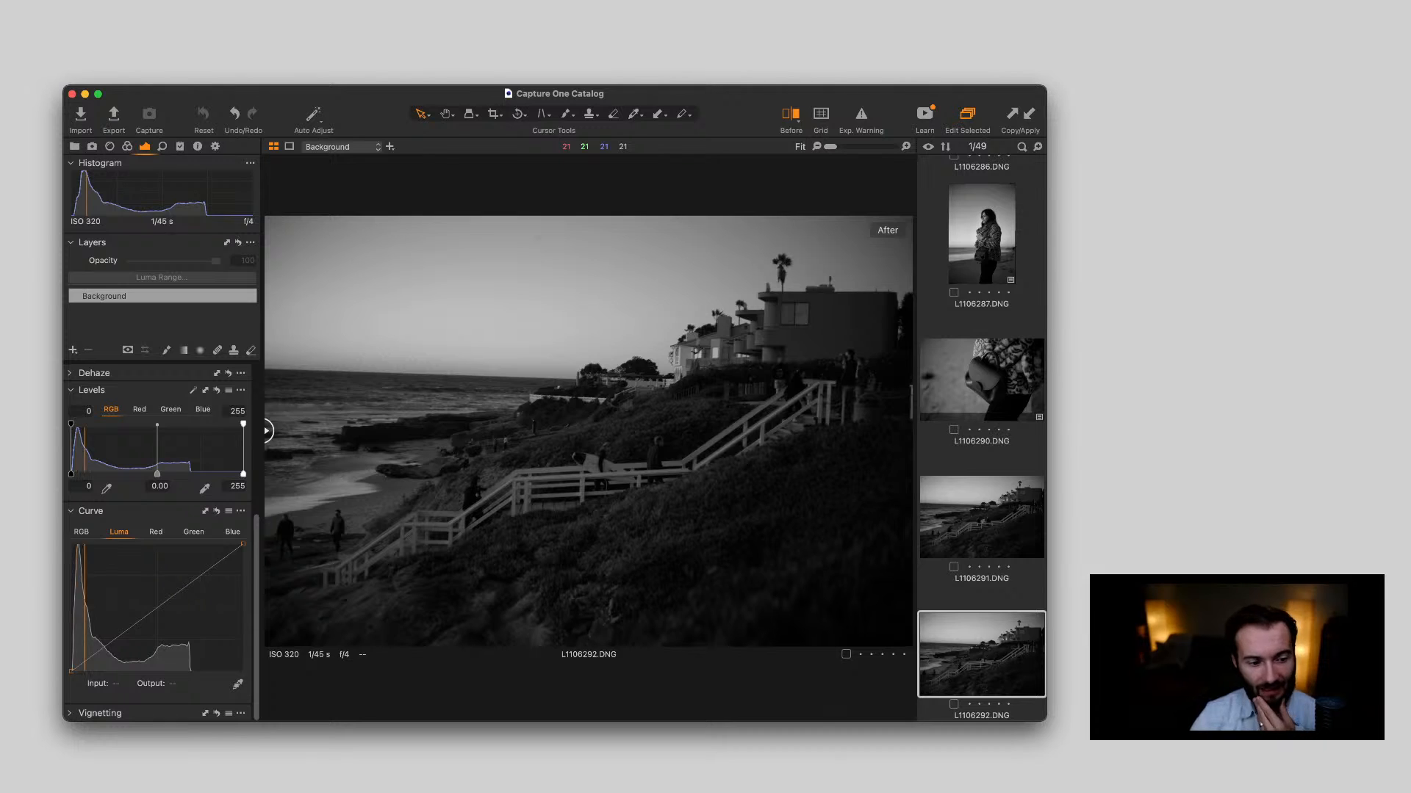
key(Down)
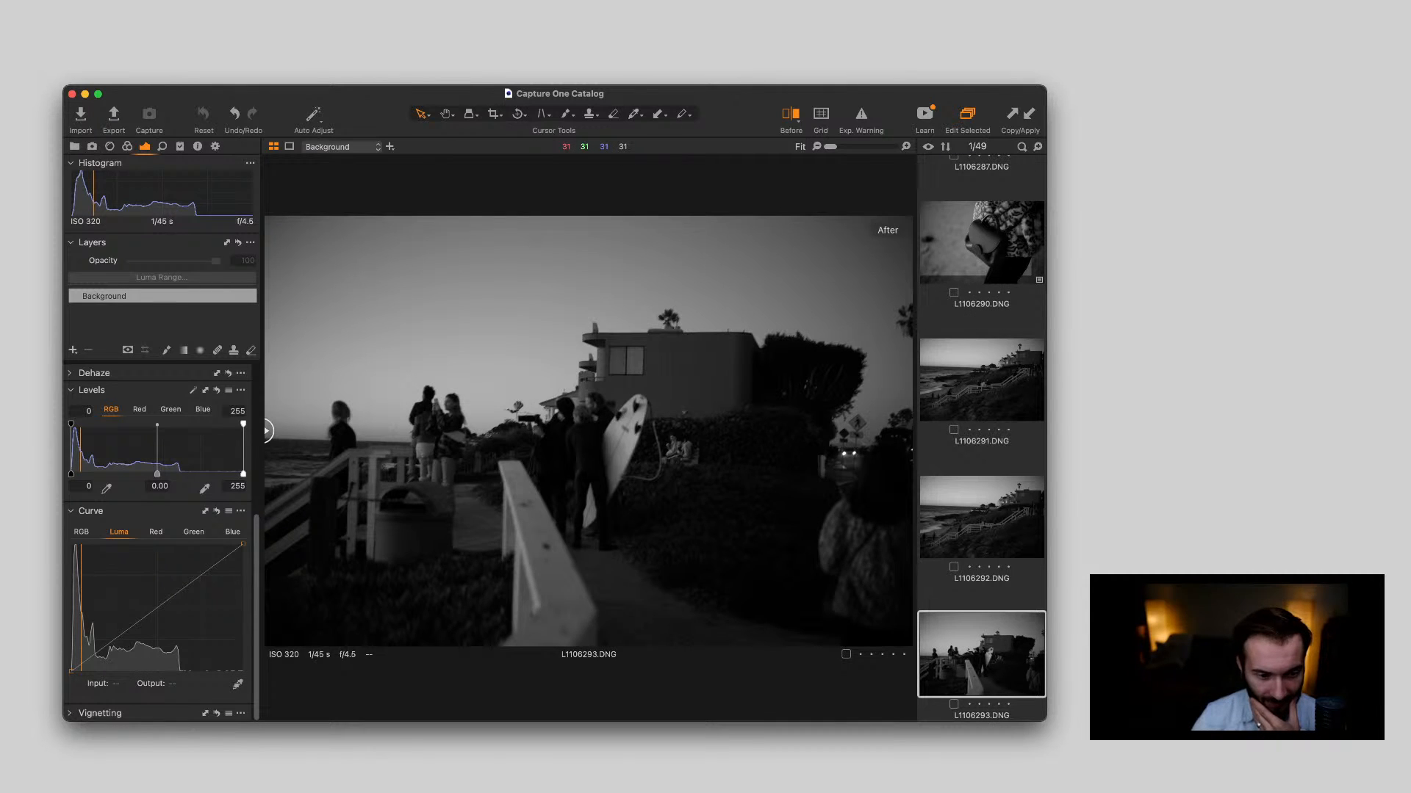
key(Down)
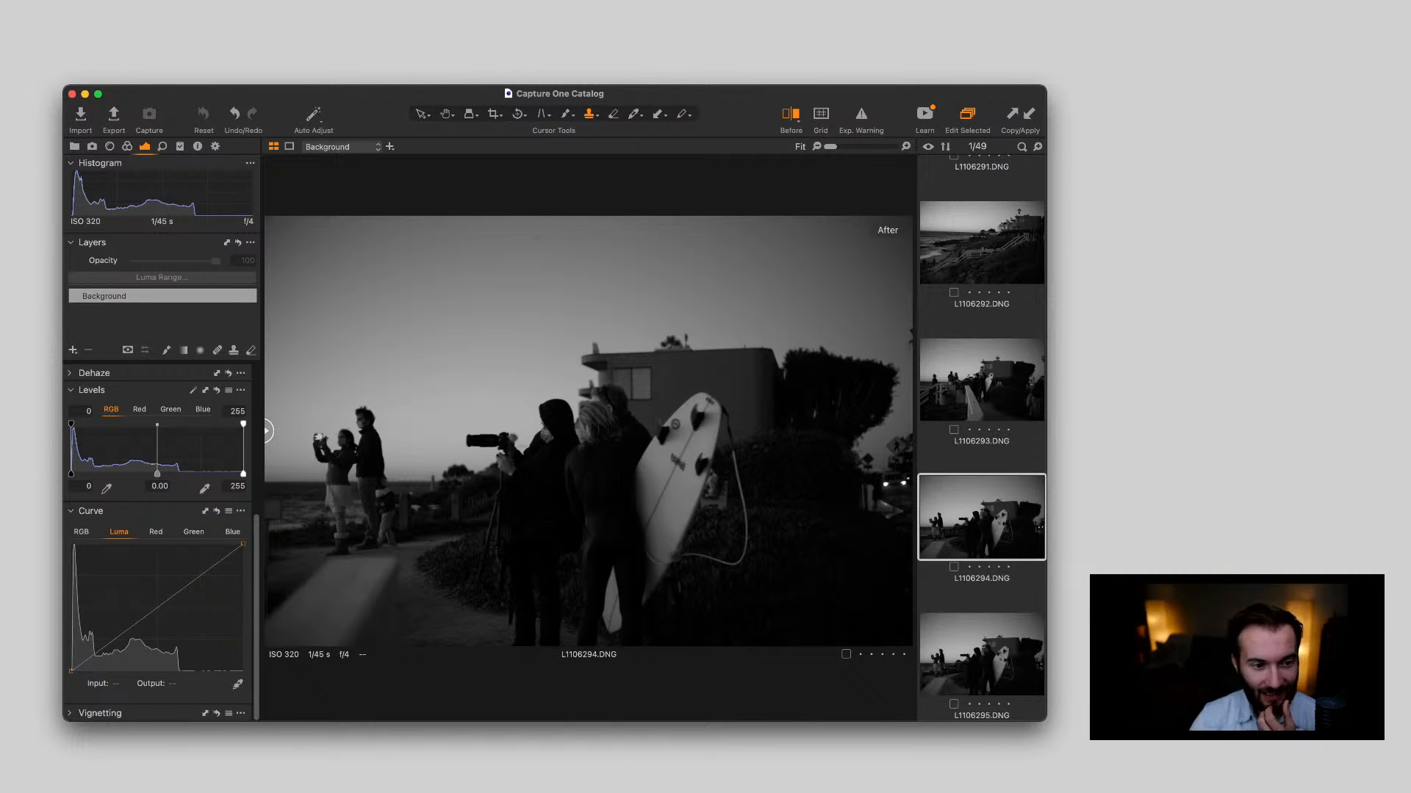
Turn off the before/after comparison and crop the surfboard photo L1106294.DNG to about 15.74 × 10.50 in, trimming its upper and right edges
key(o)
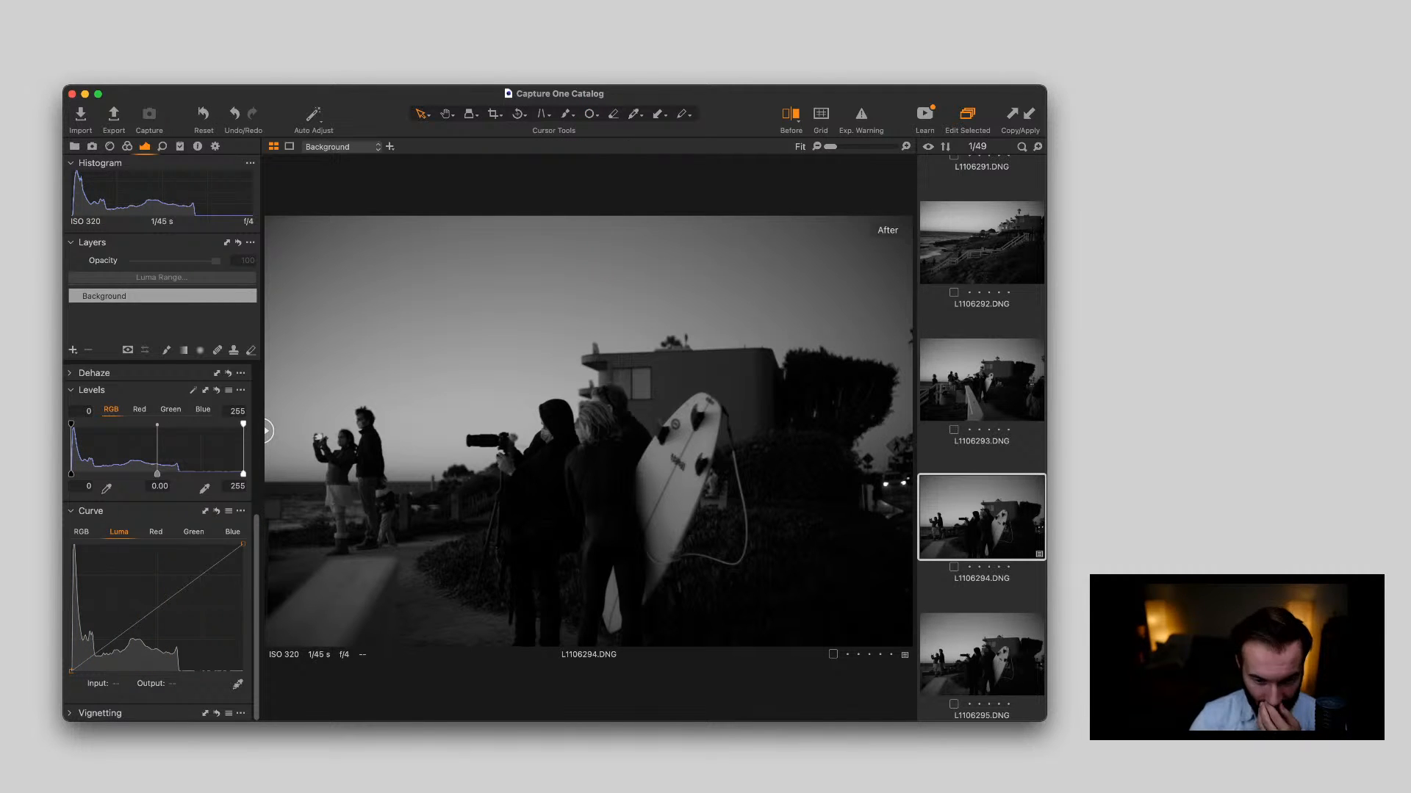
key(c)
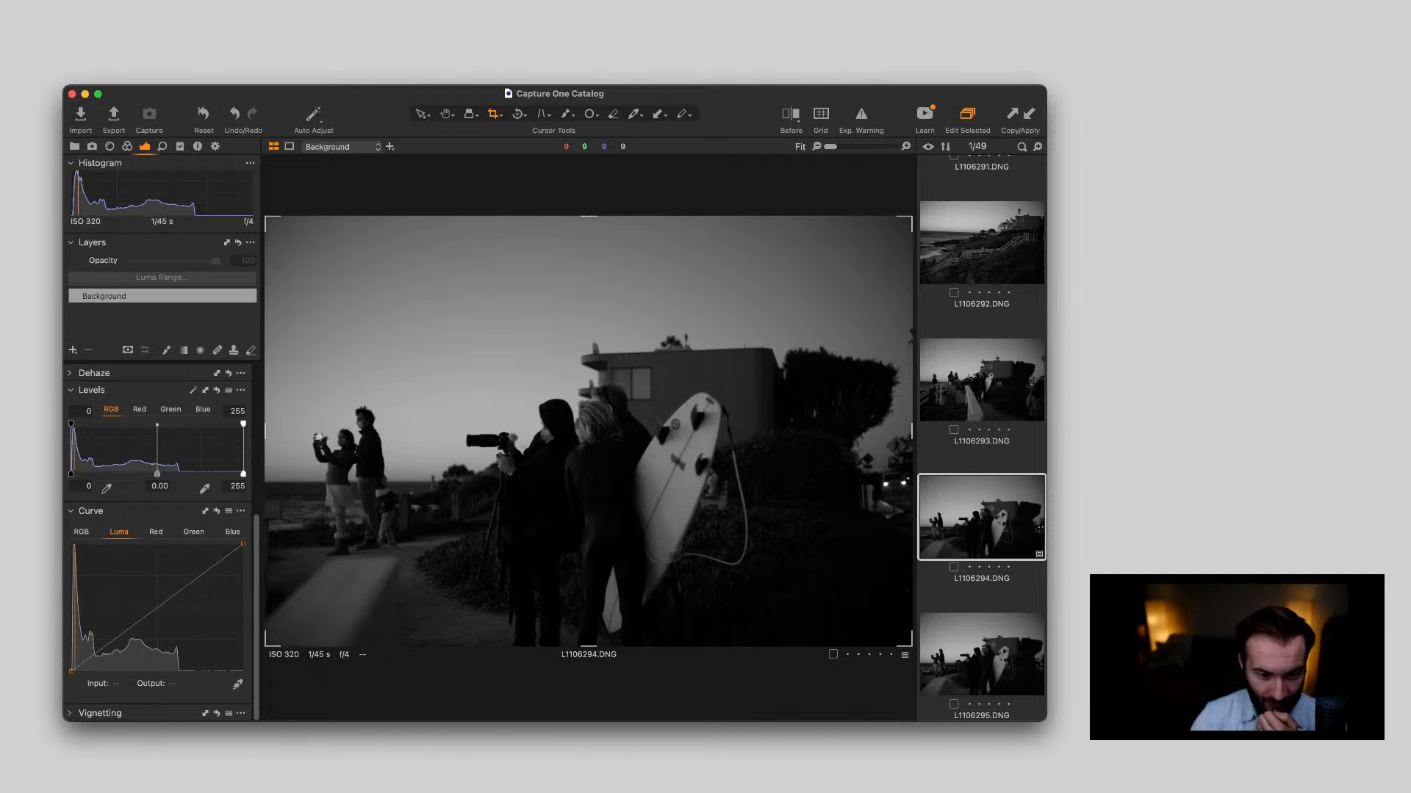
drag(910, 216, 852, 256)
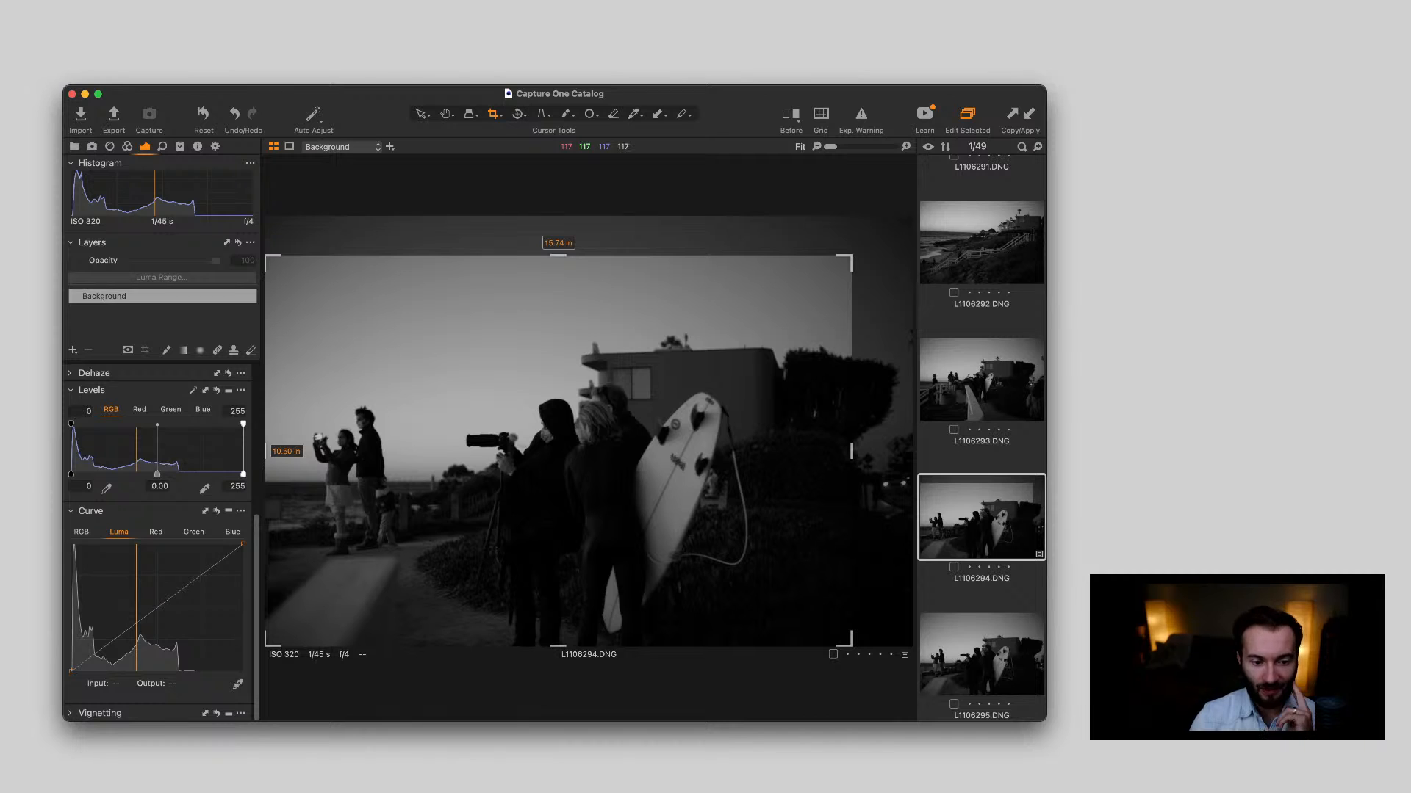
key(v)
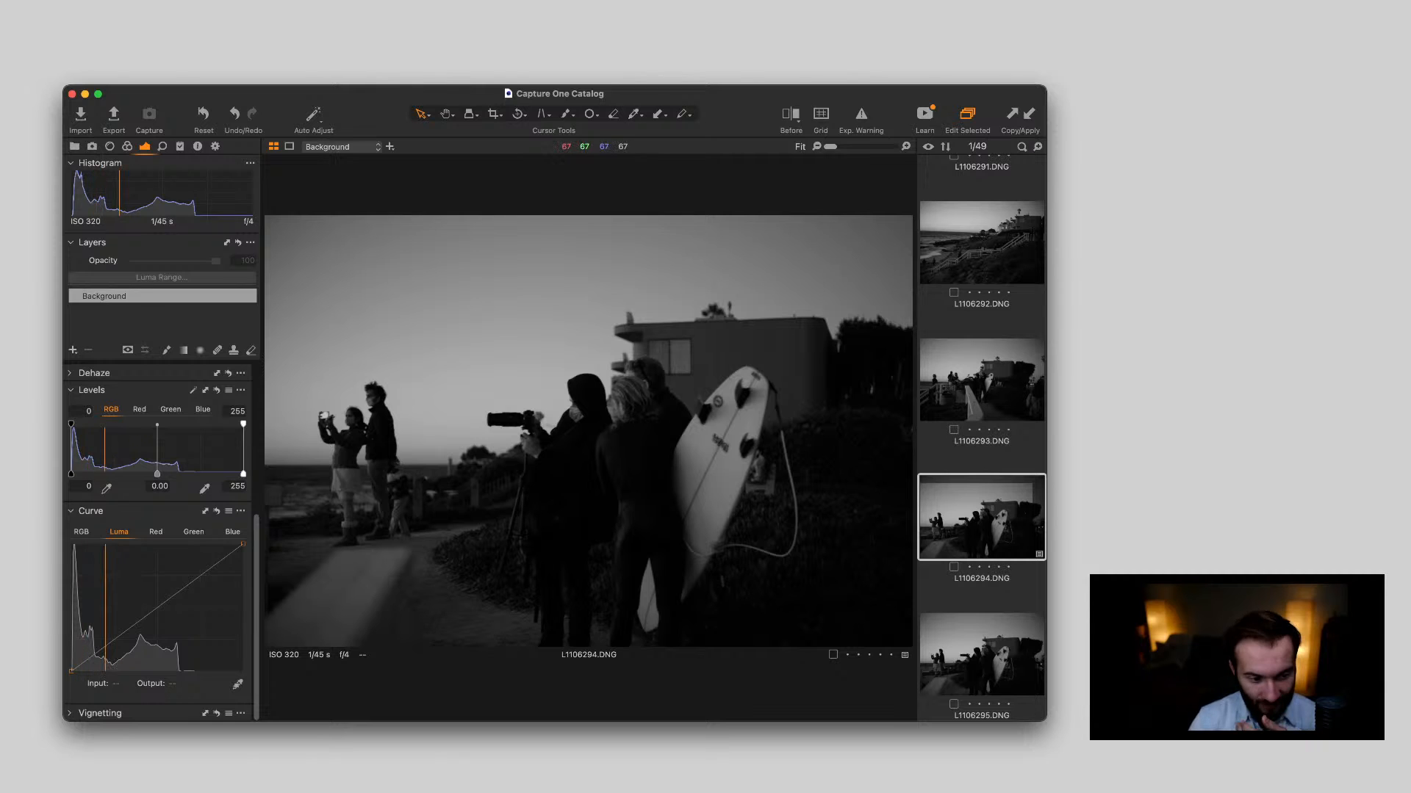
Inspect the people in L1106294.DNG up close and tighten its crop from the upper-right corner to about 14.99 × 9.99 in
scroll(340, 438, up, 3)
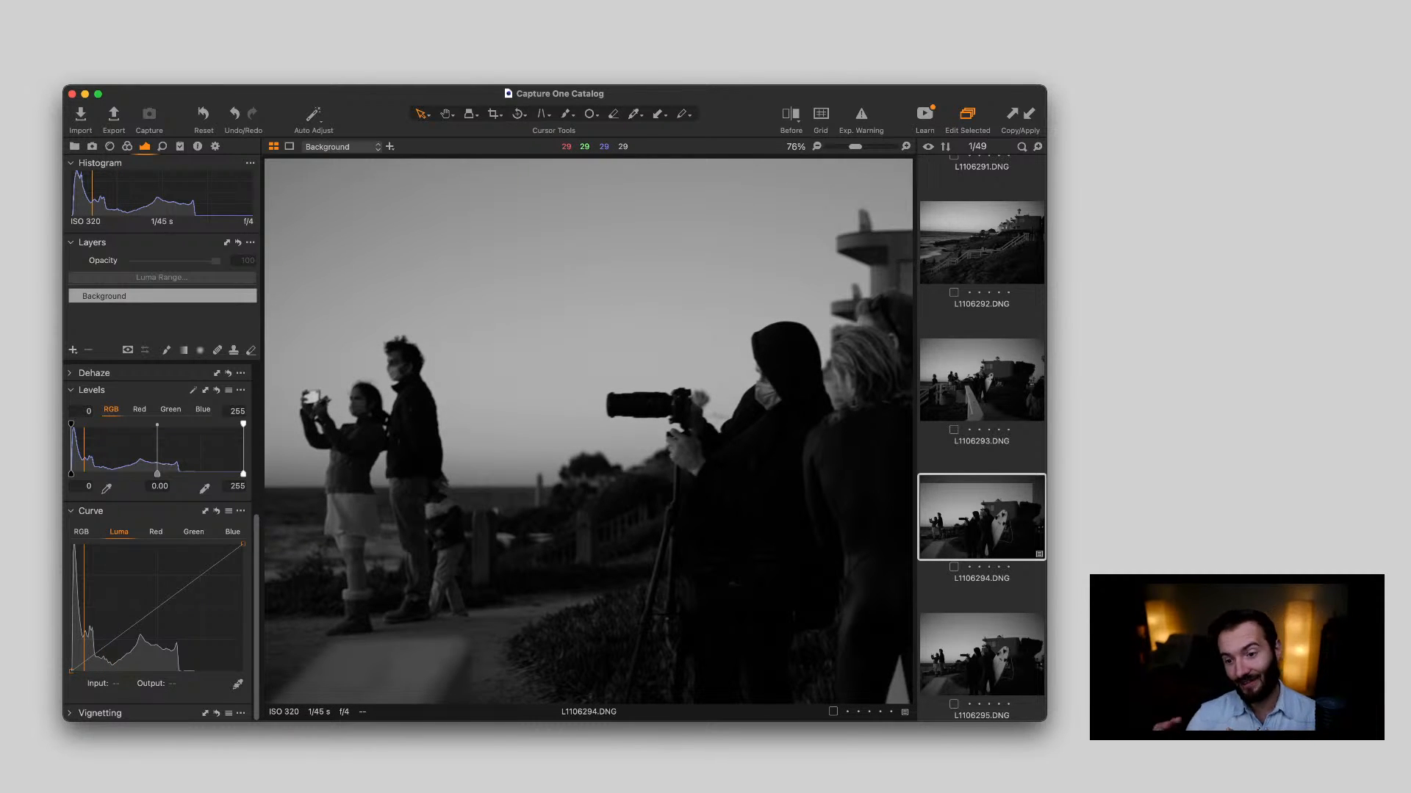
scroll(339, 440, down, 3)
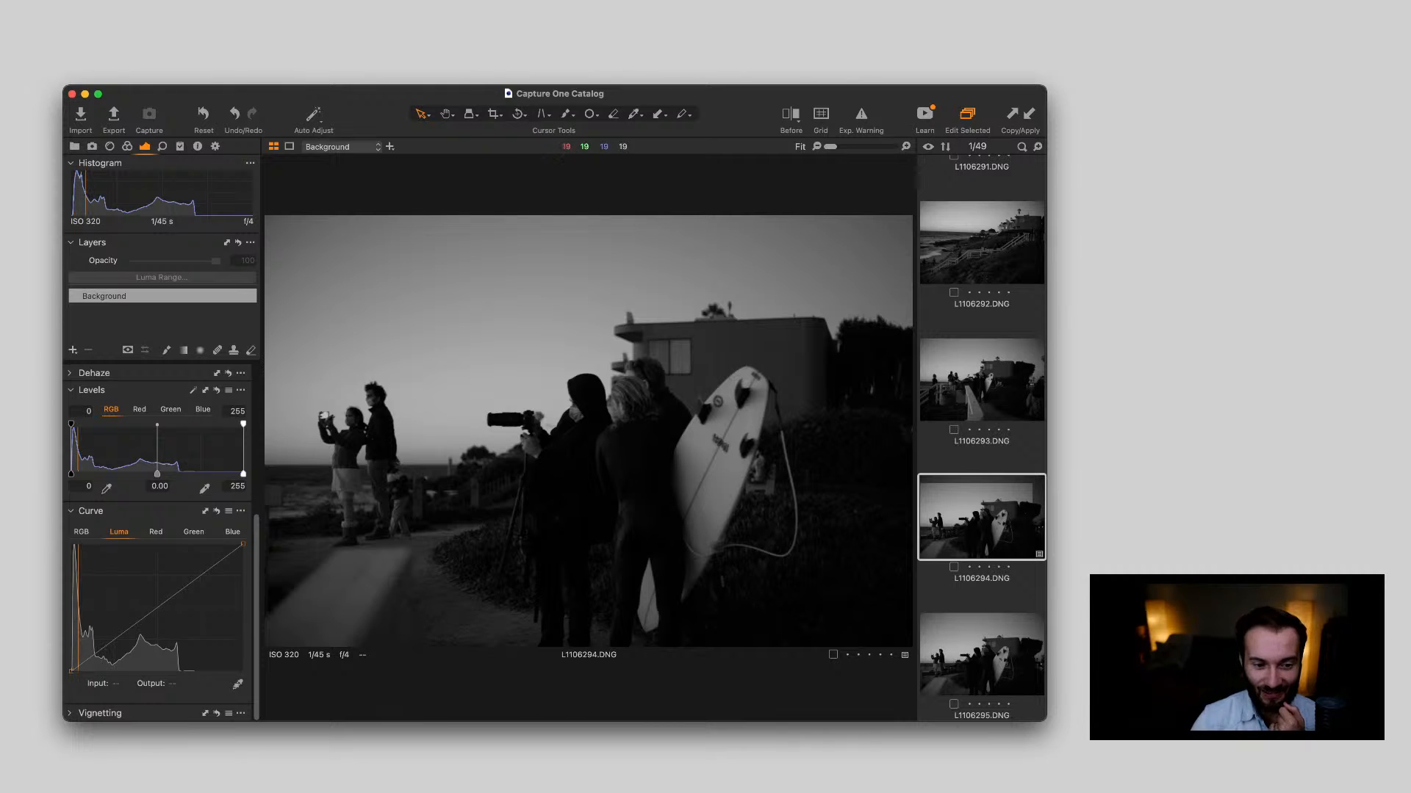
scroll(560, 430, up, 5)
scroll(560, 430, down, 2)
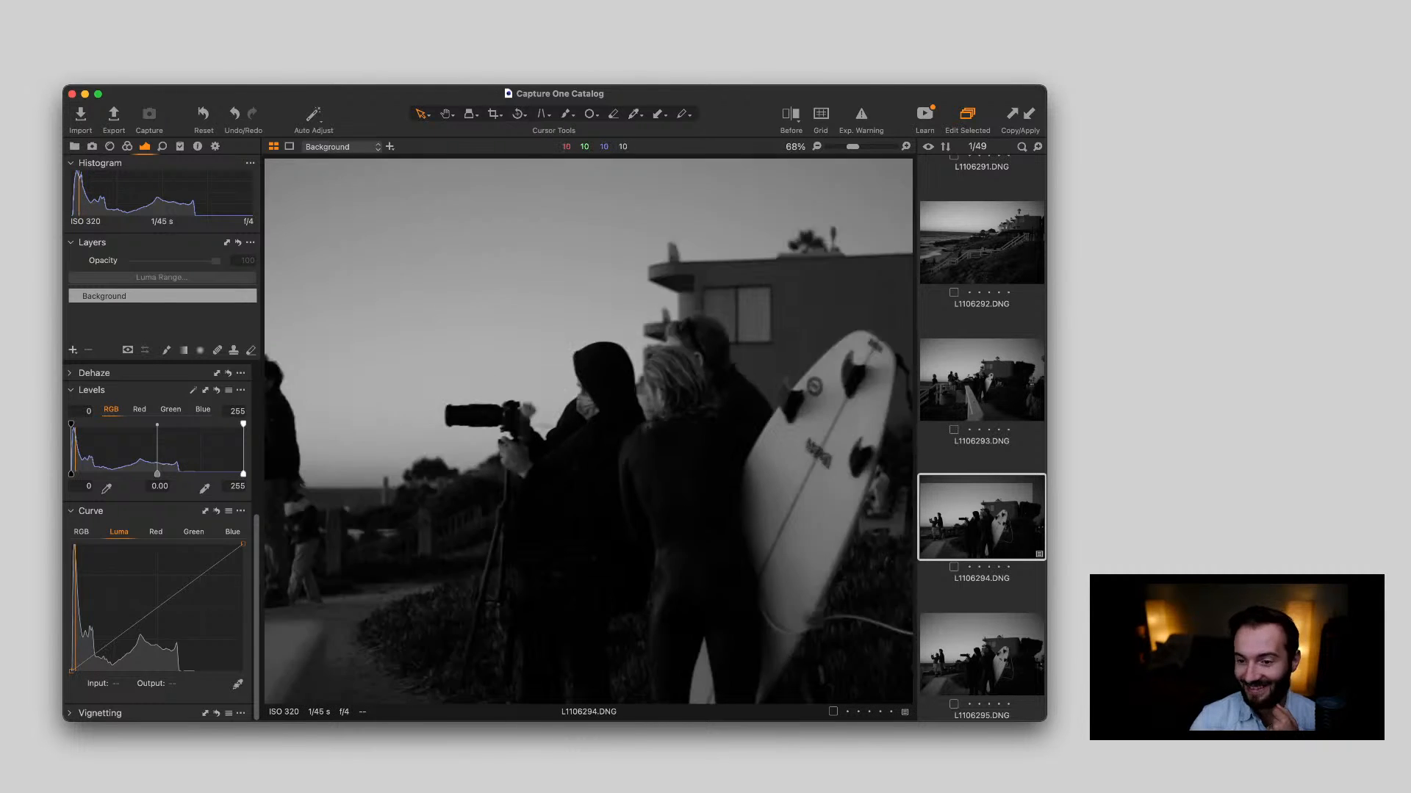
scroll(560, 430, down, 3)
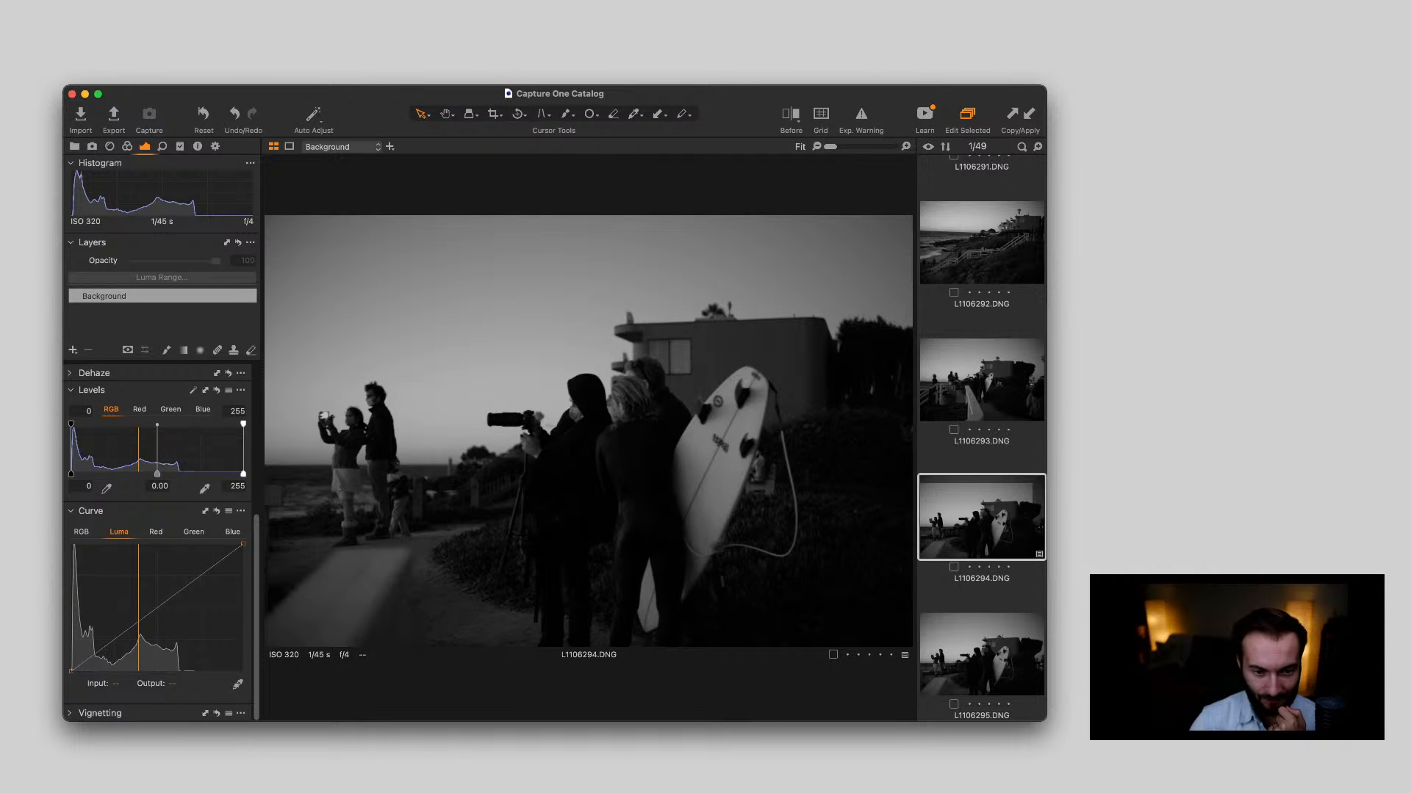
key(c)
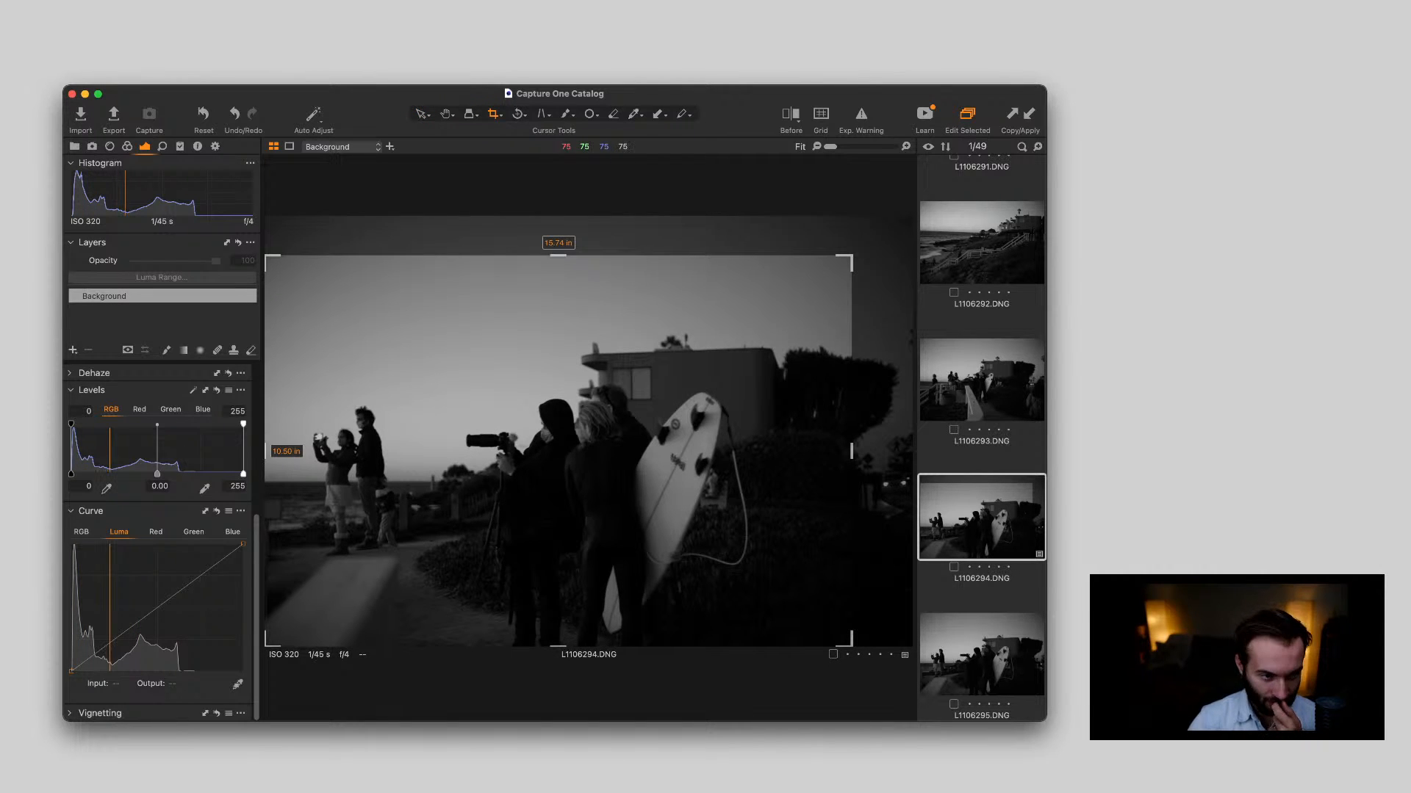
drag(838, 264, 824, 274)
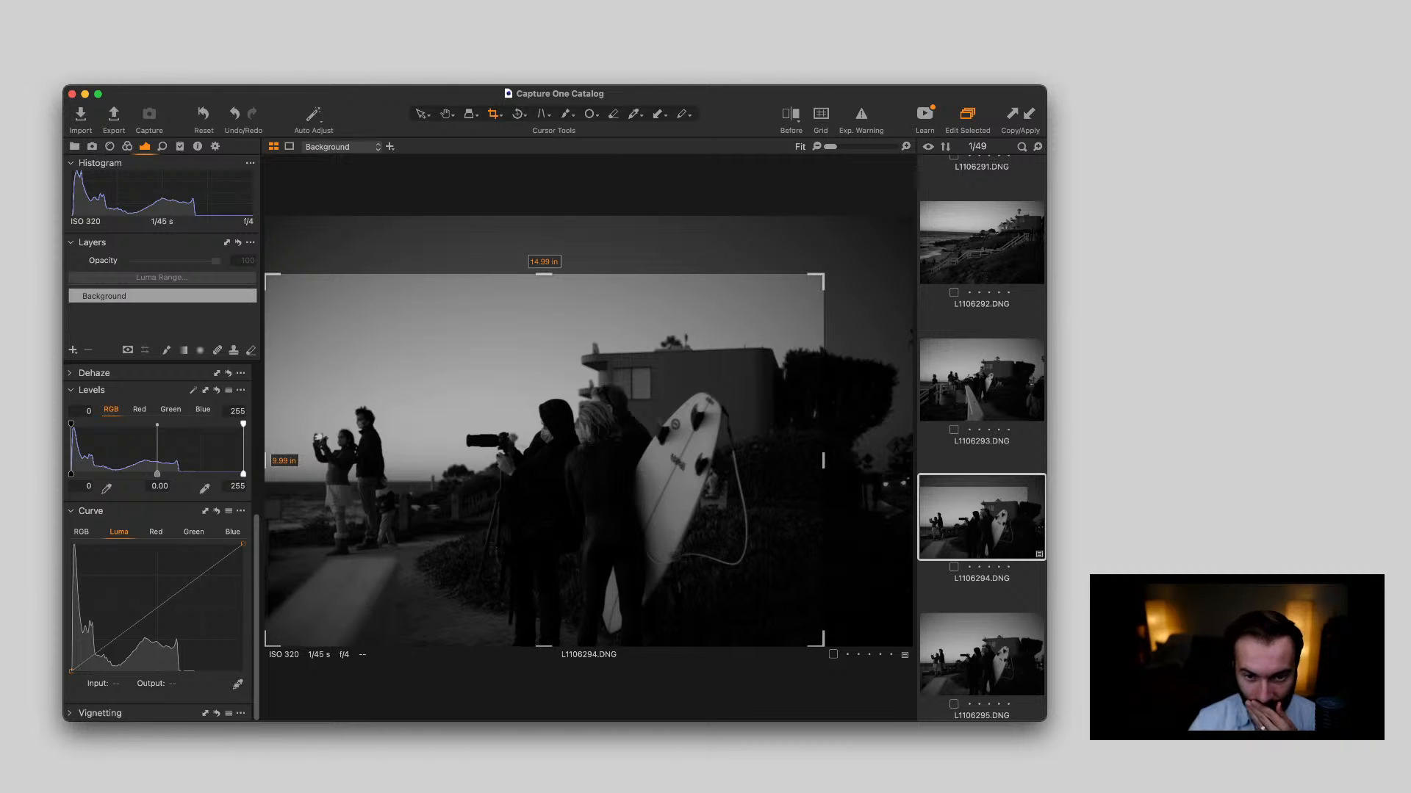
key(v)
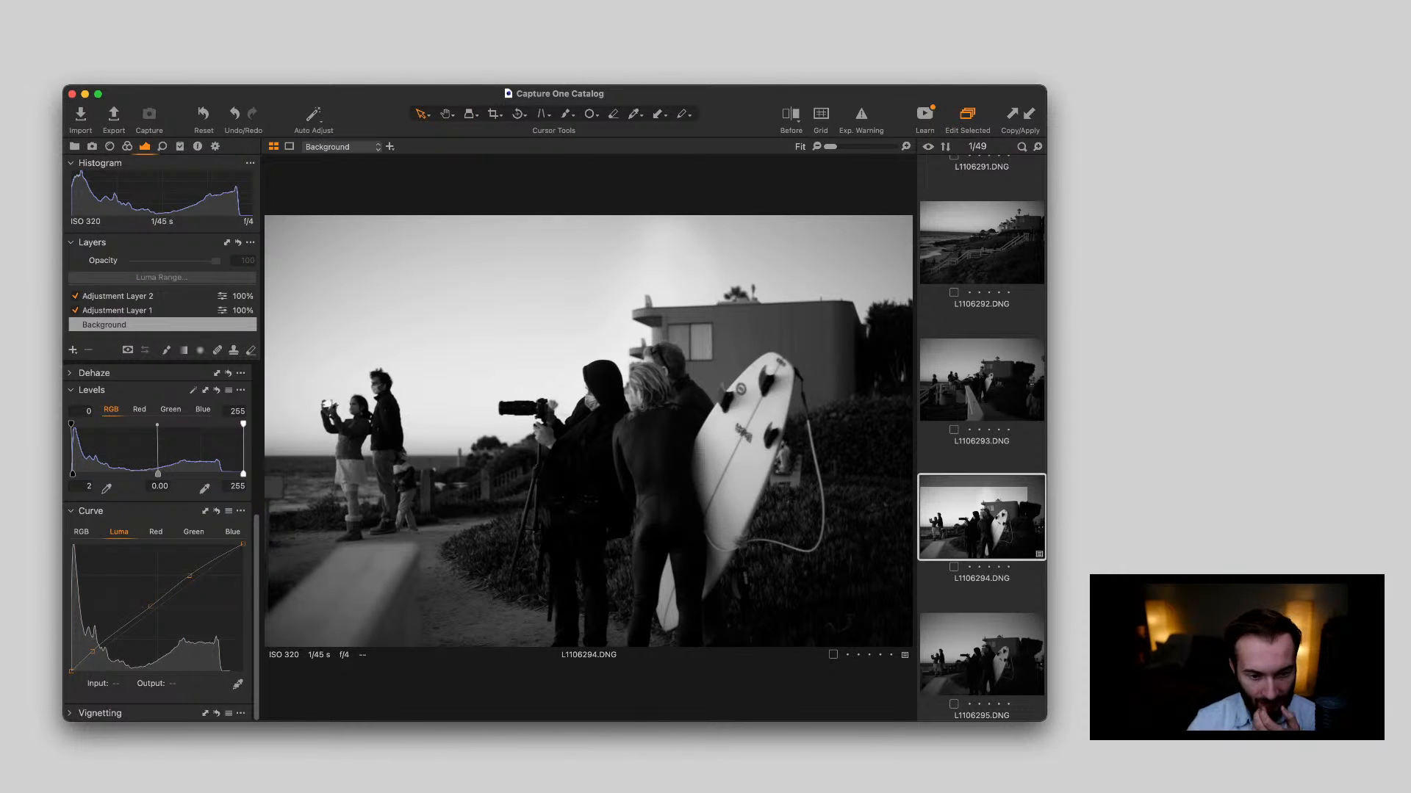
Delete Adjustment Layer 1 and Adjustment Layer 2 from the surfboard photo L1106294.DNG
click(117, 311)
key(Delete)
key(Delete)
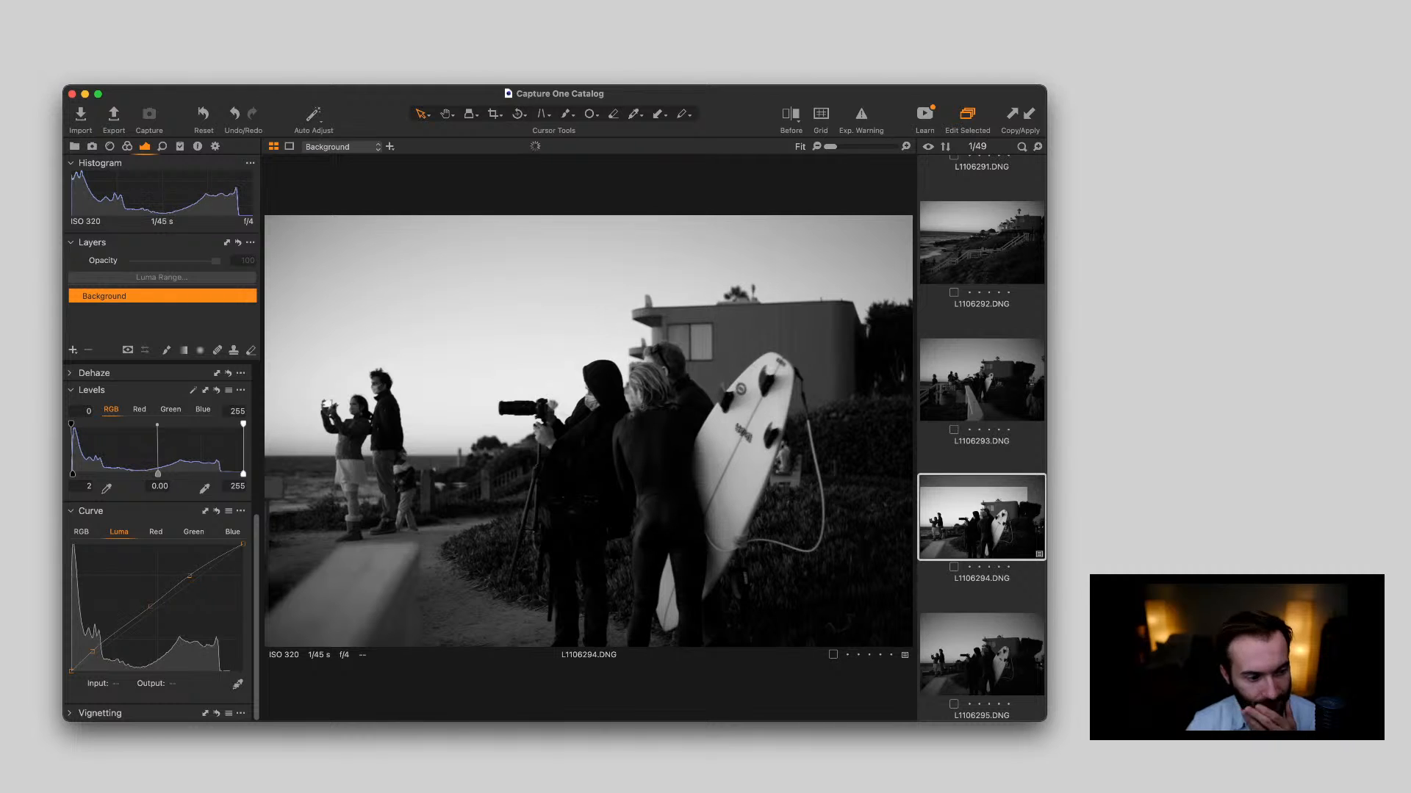
Set the background exposure of L1106294.DNG to 0.74 and its highlight value to -90
scroll(161, 544, up, 5)
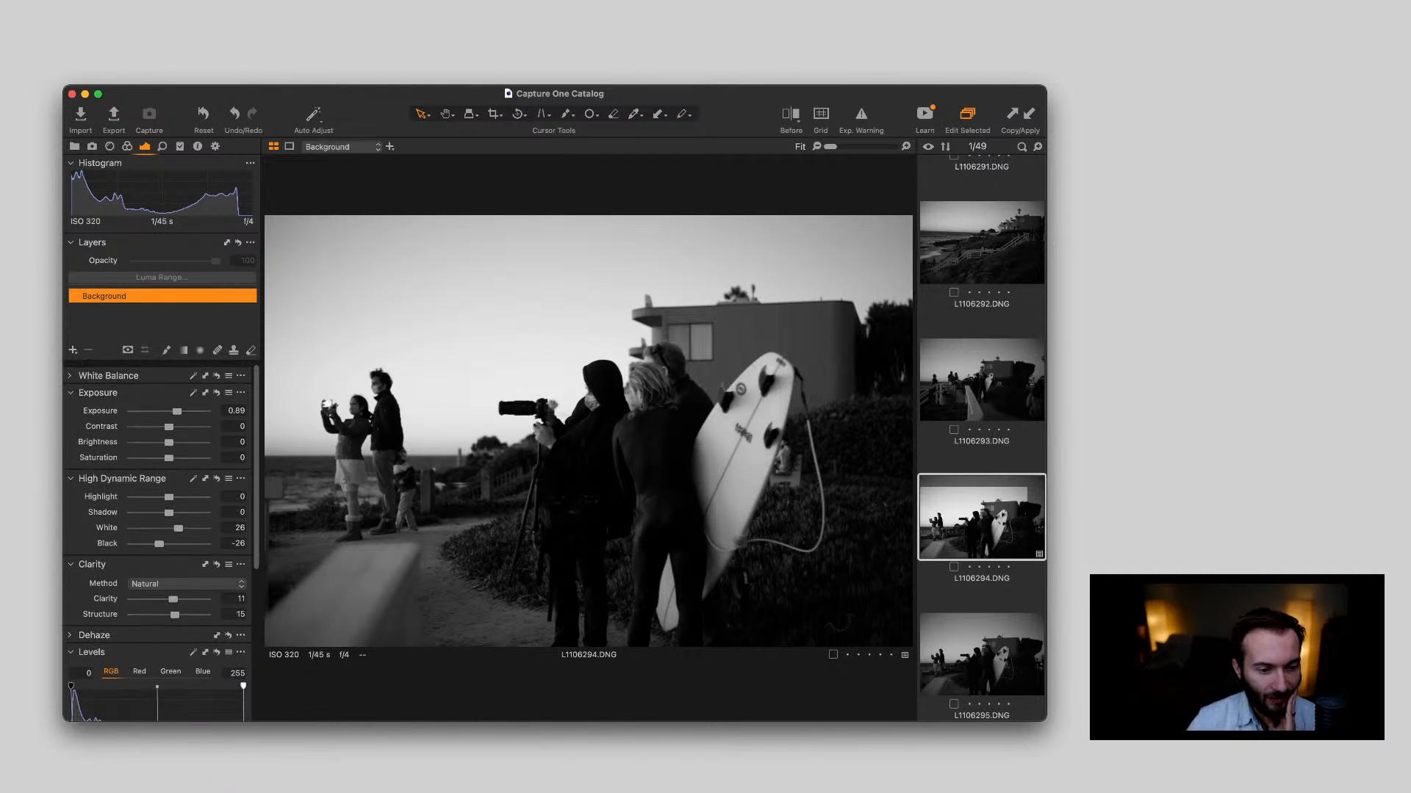
drag(177, 408, 175, 407)
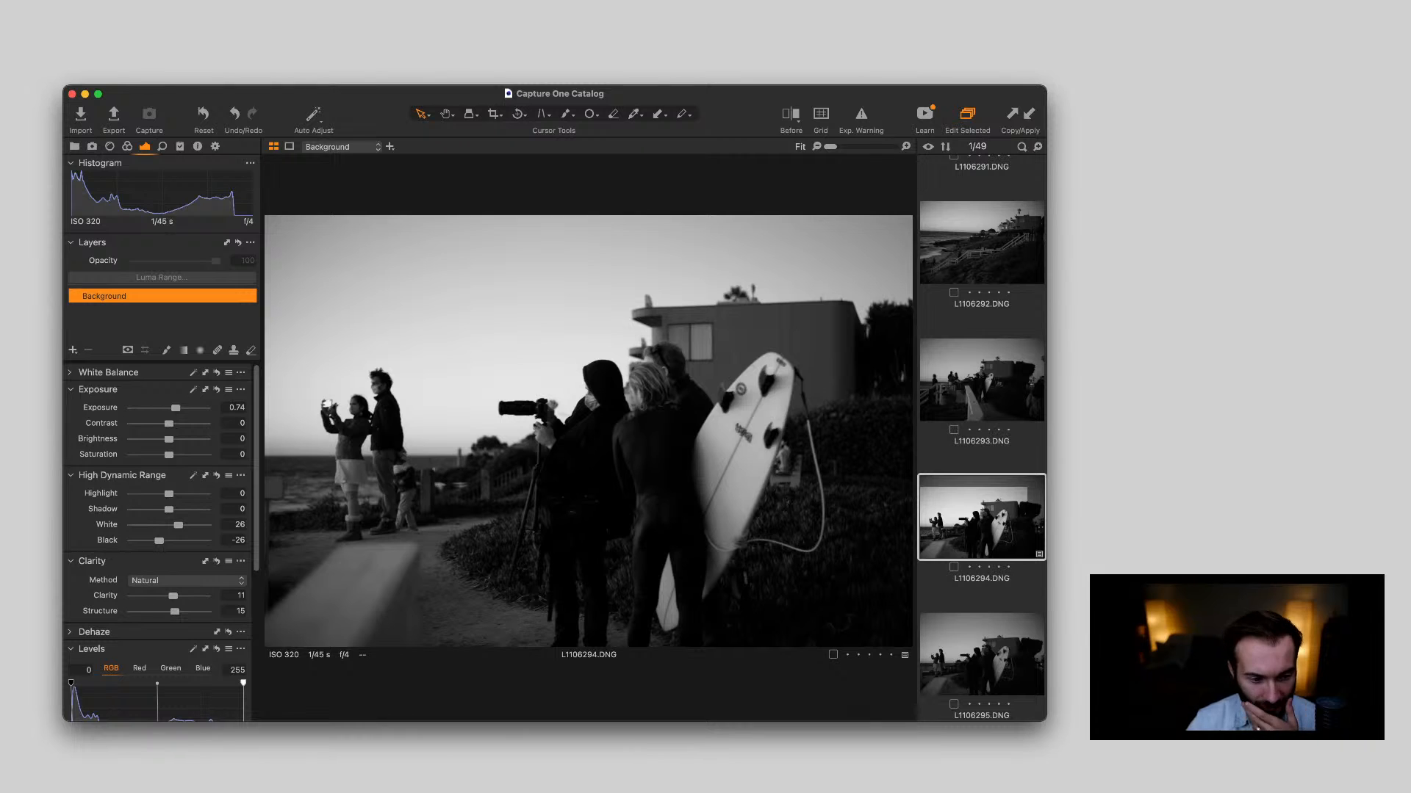
drag(169, 494, 136, 494)
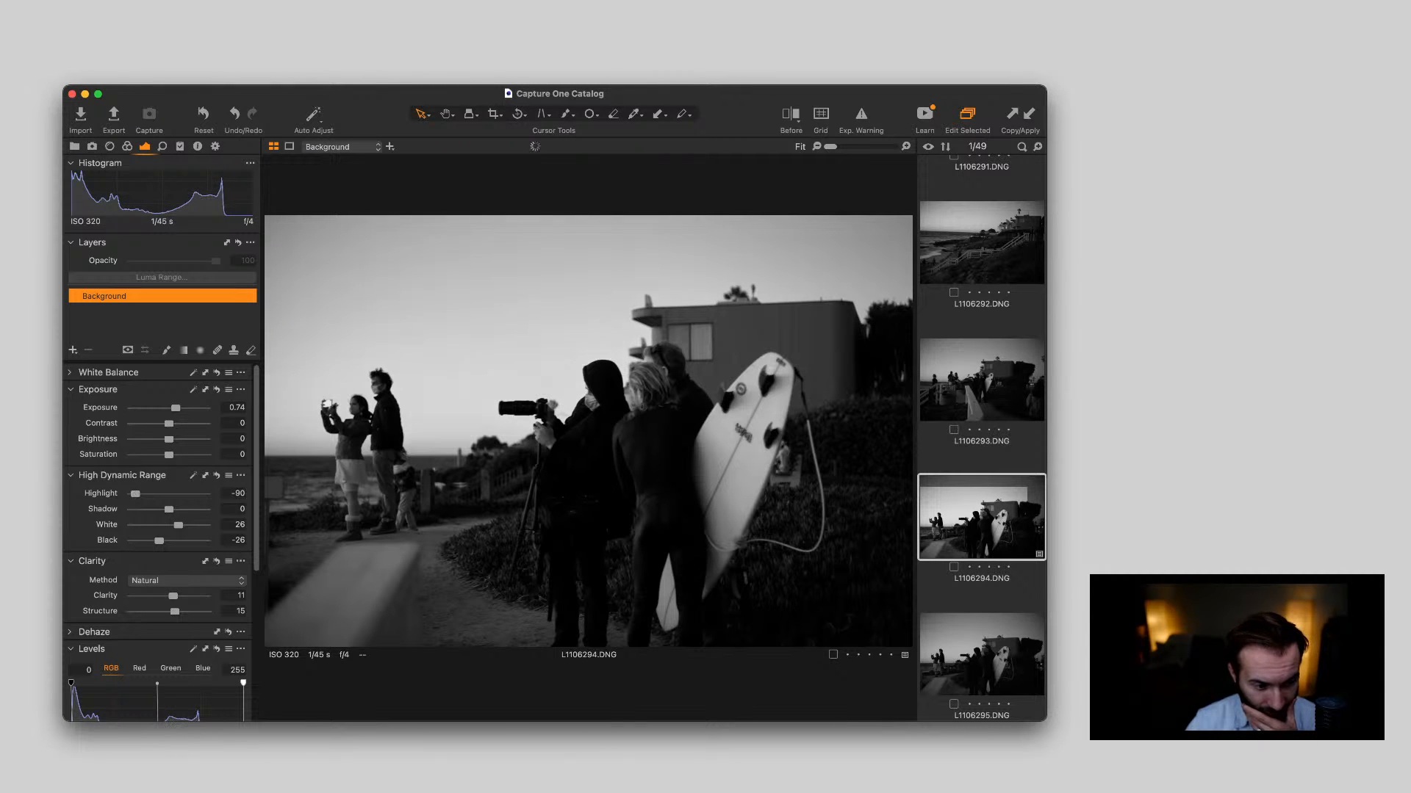
Rotate the surfboard photo L1106294.DNG slightly to level it, bringing its crop to about 14.94 × 9.96 in
key(r)
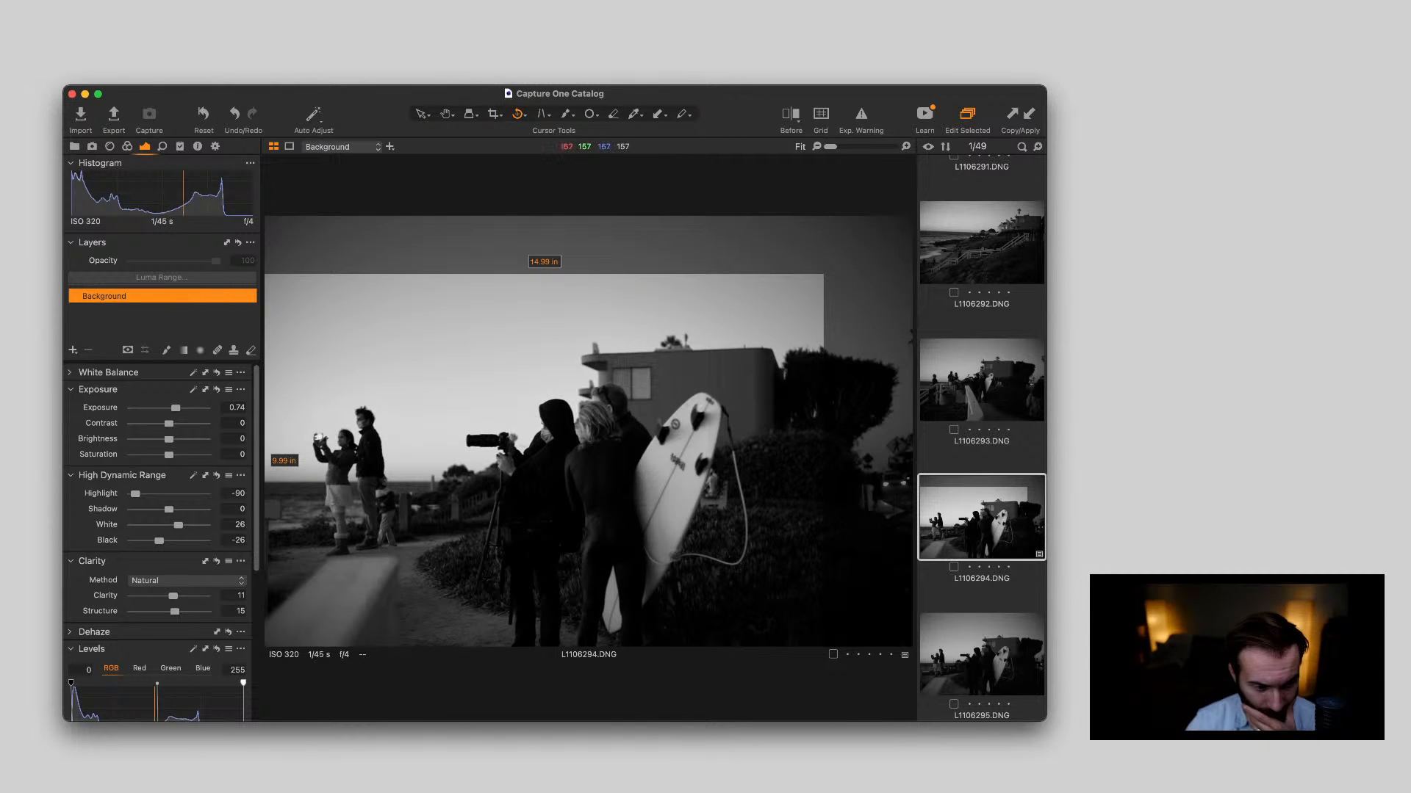
drag(266, 483, 549, 483)
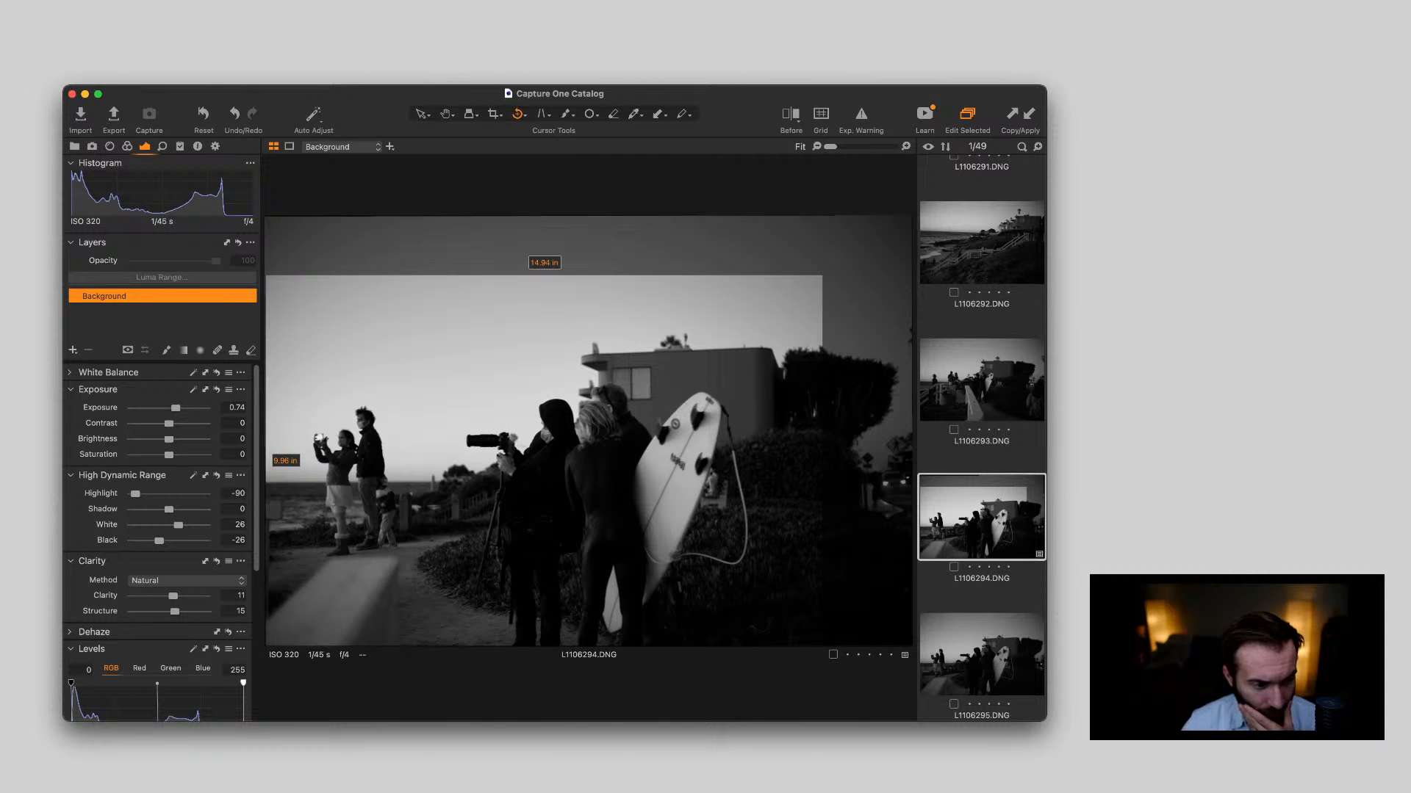
key(v)
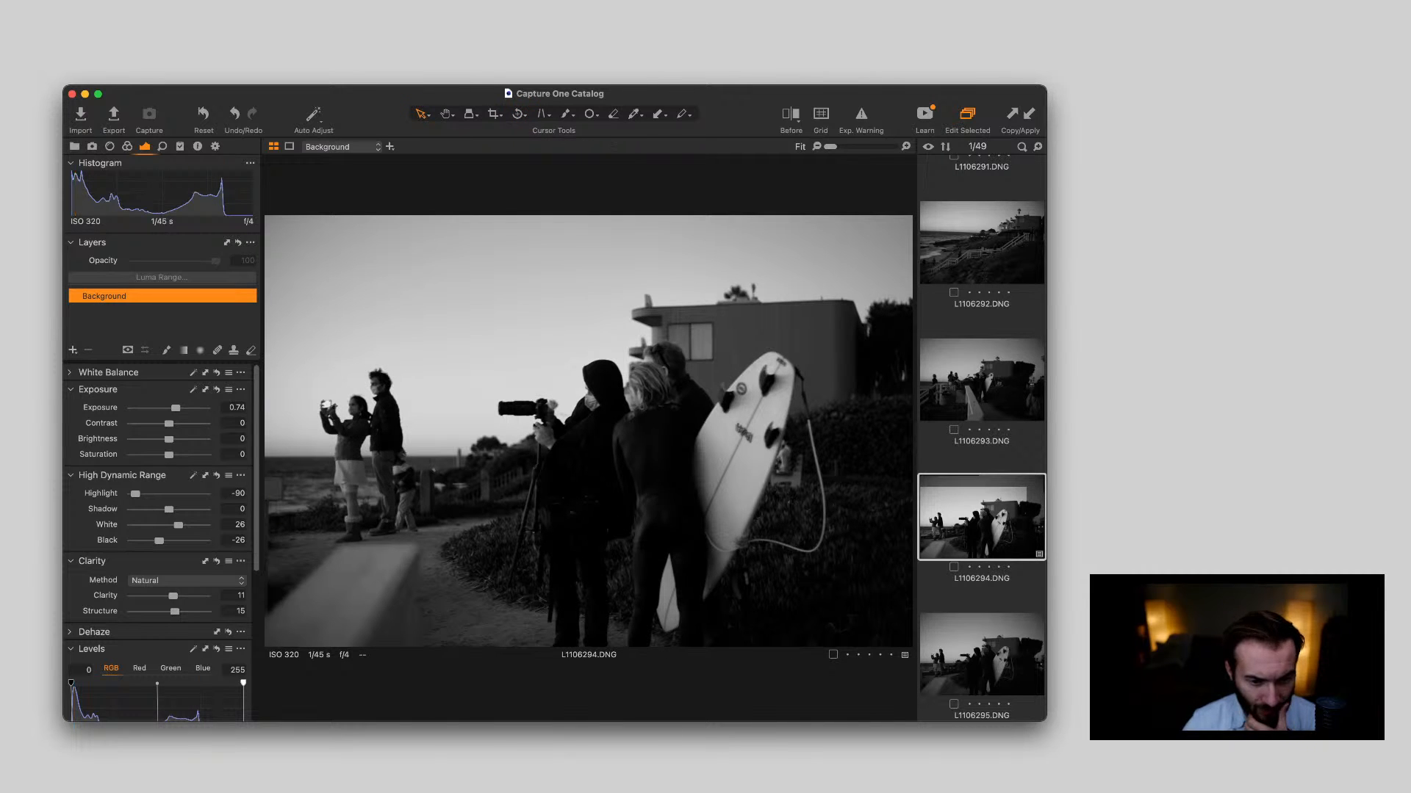
Set exposure to 0.62, clarity to 14 and shadow to 14 on L1106294.DNG, and inspect the people up close
drag(176, 408, 174, 408)
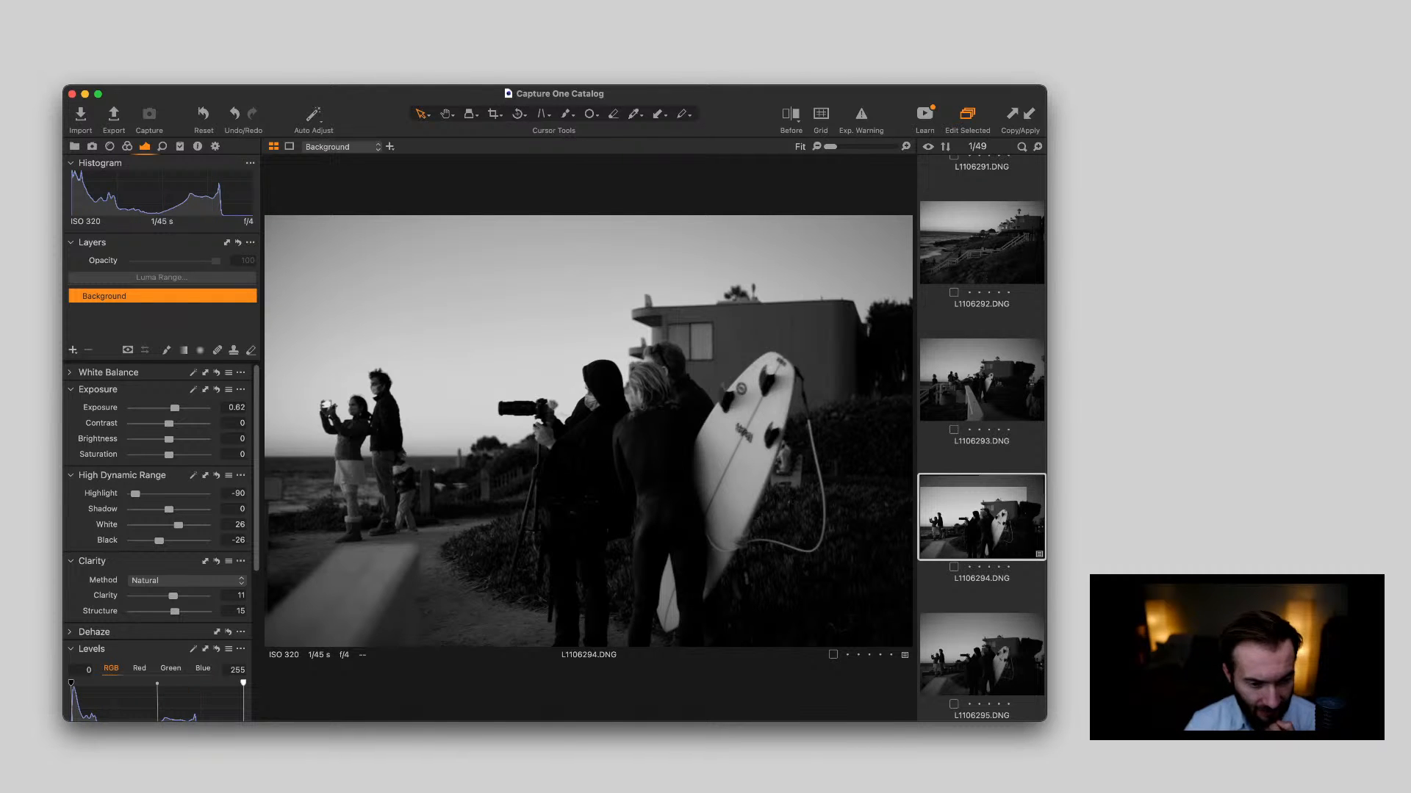
drag(173, 596, 174, 596)
drag(168, 509, 173, 510)
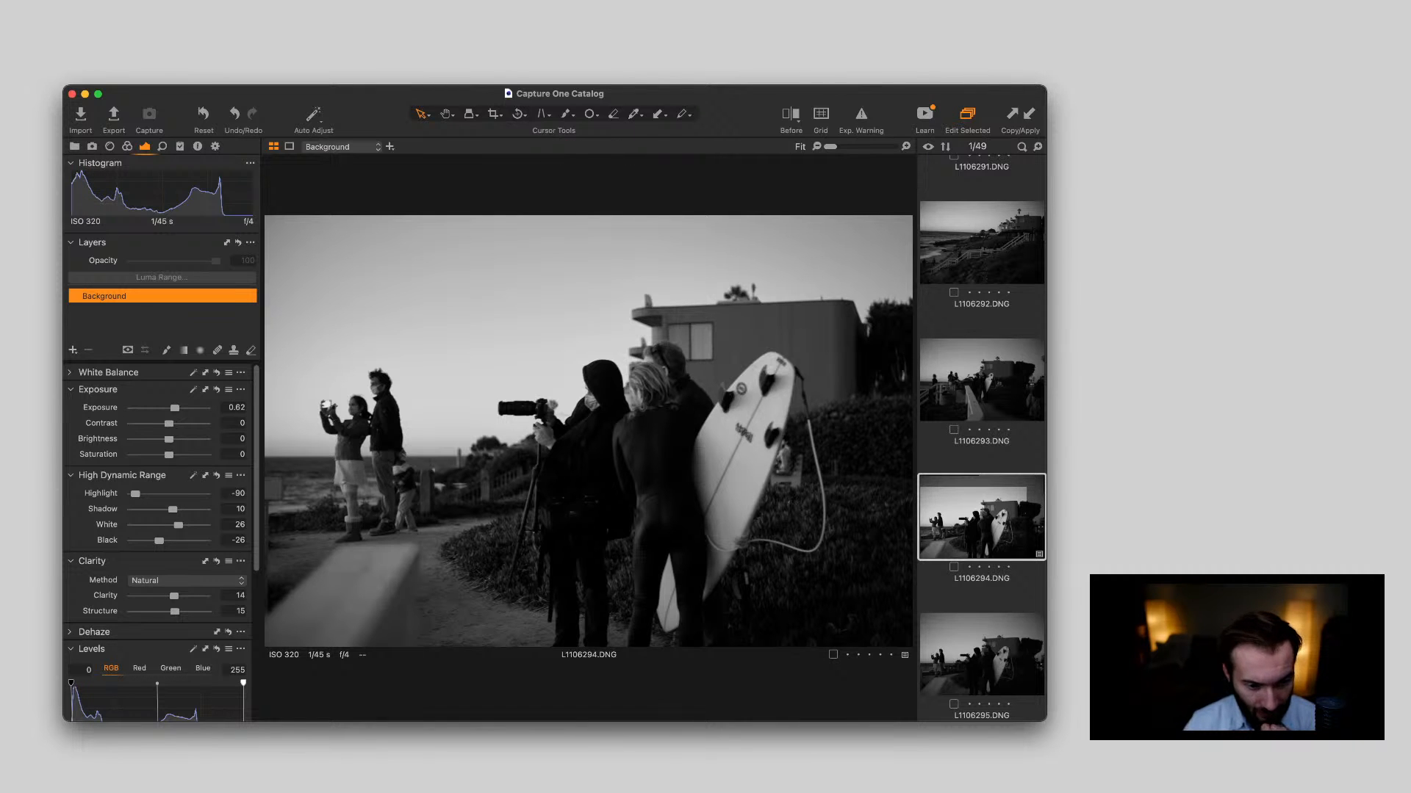
drag(172, 510, 174, 509)
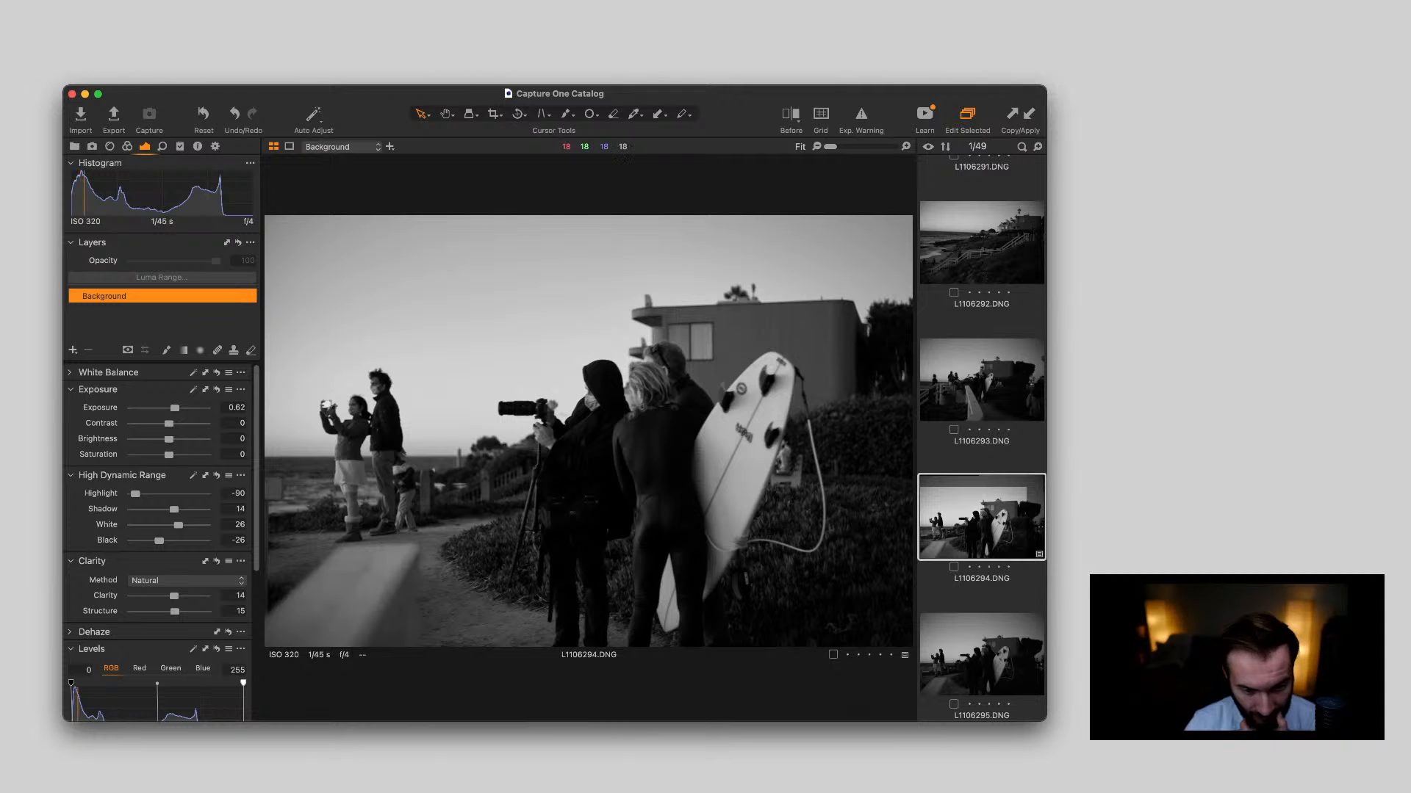
scroll(666, 425, up, 5)
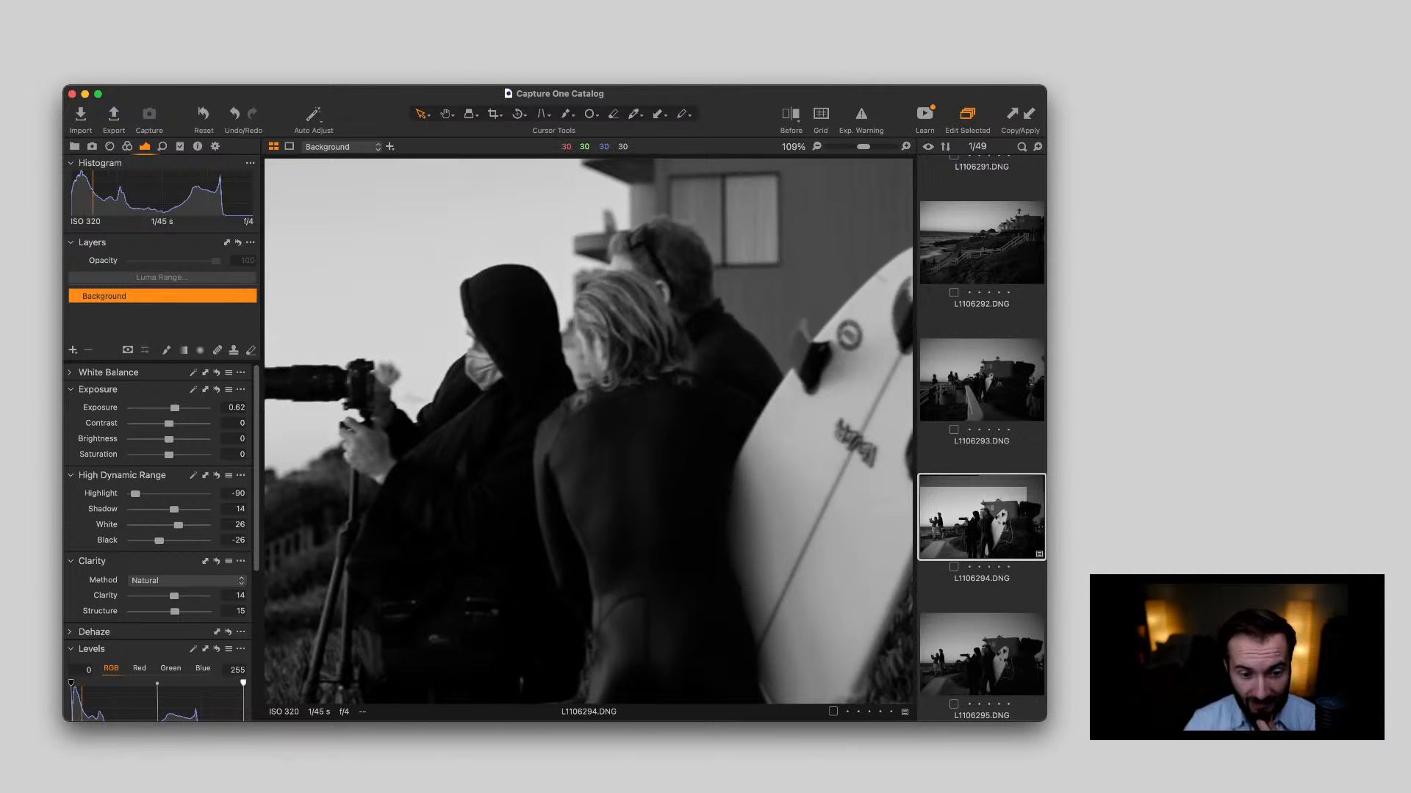
scroll(666, 425, down, 5)
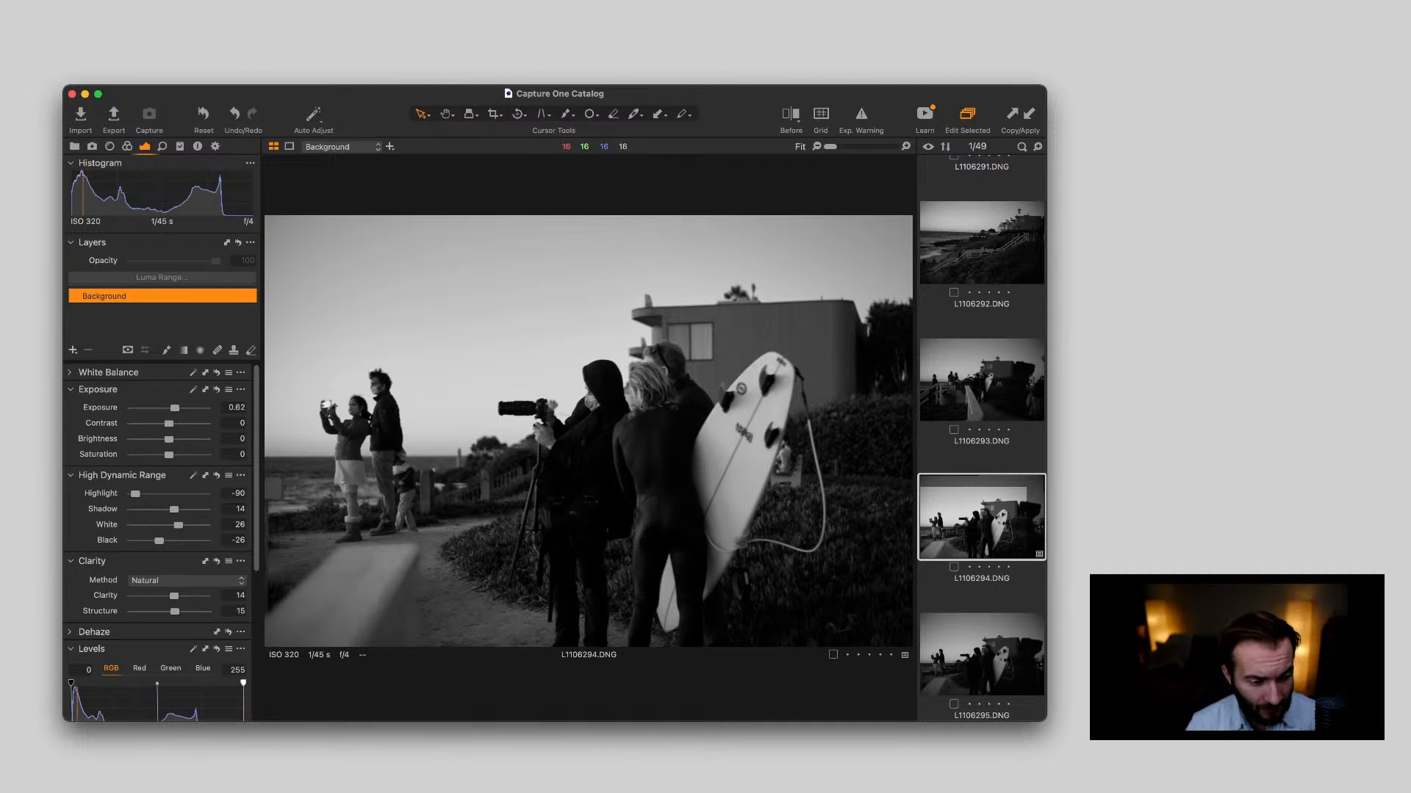
Set the RGB Levels input black point of L1106294.DNG to 4 and compare the photo with its neighbour L1106295.DNG
scroll(161, 544, down, 2)
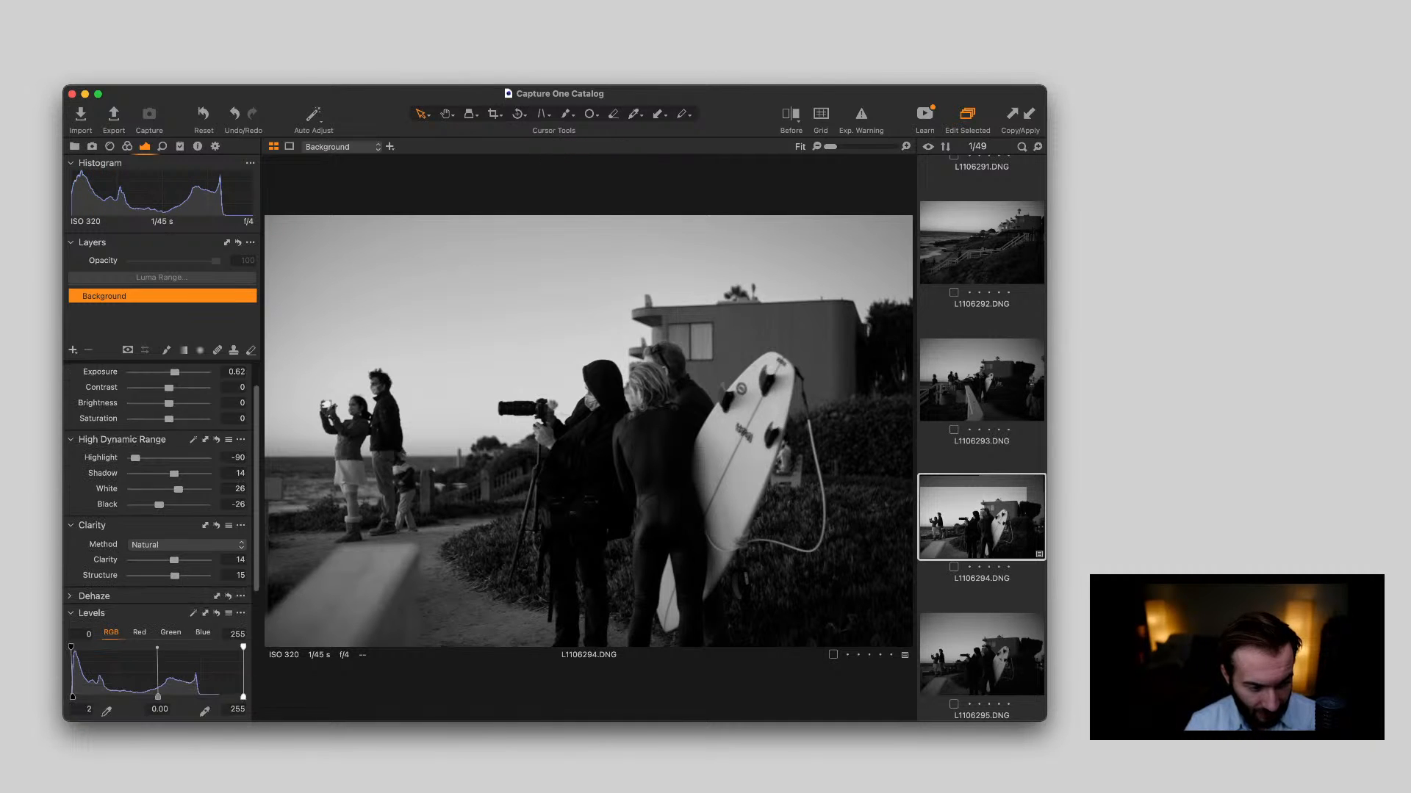
scroll(161, 544, down, 3)
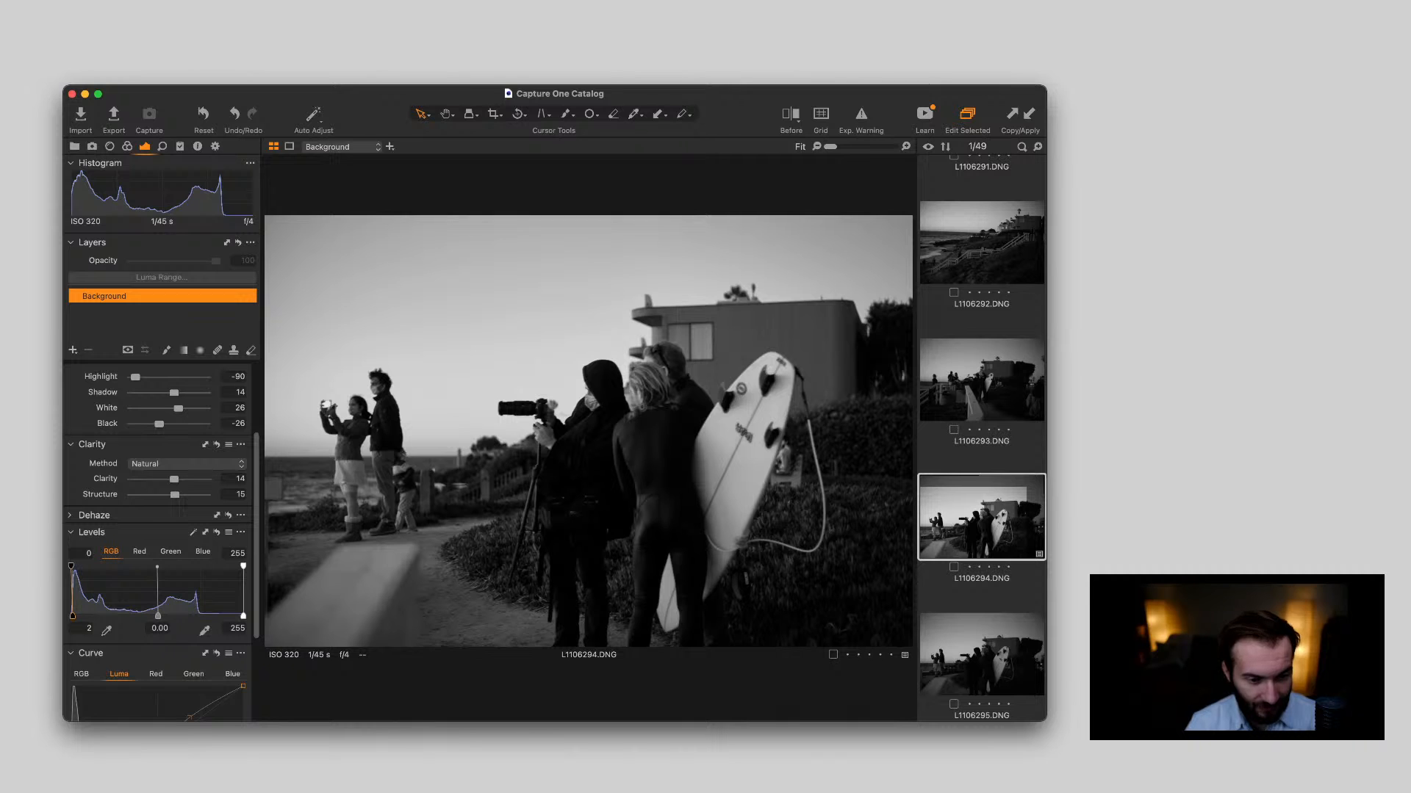
drag(72, 616, 74, 617)
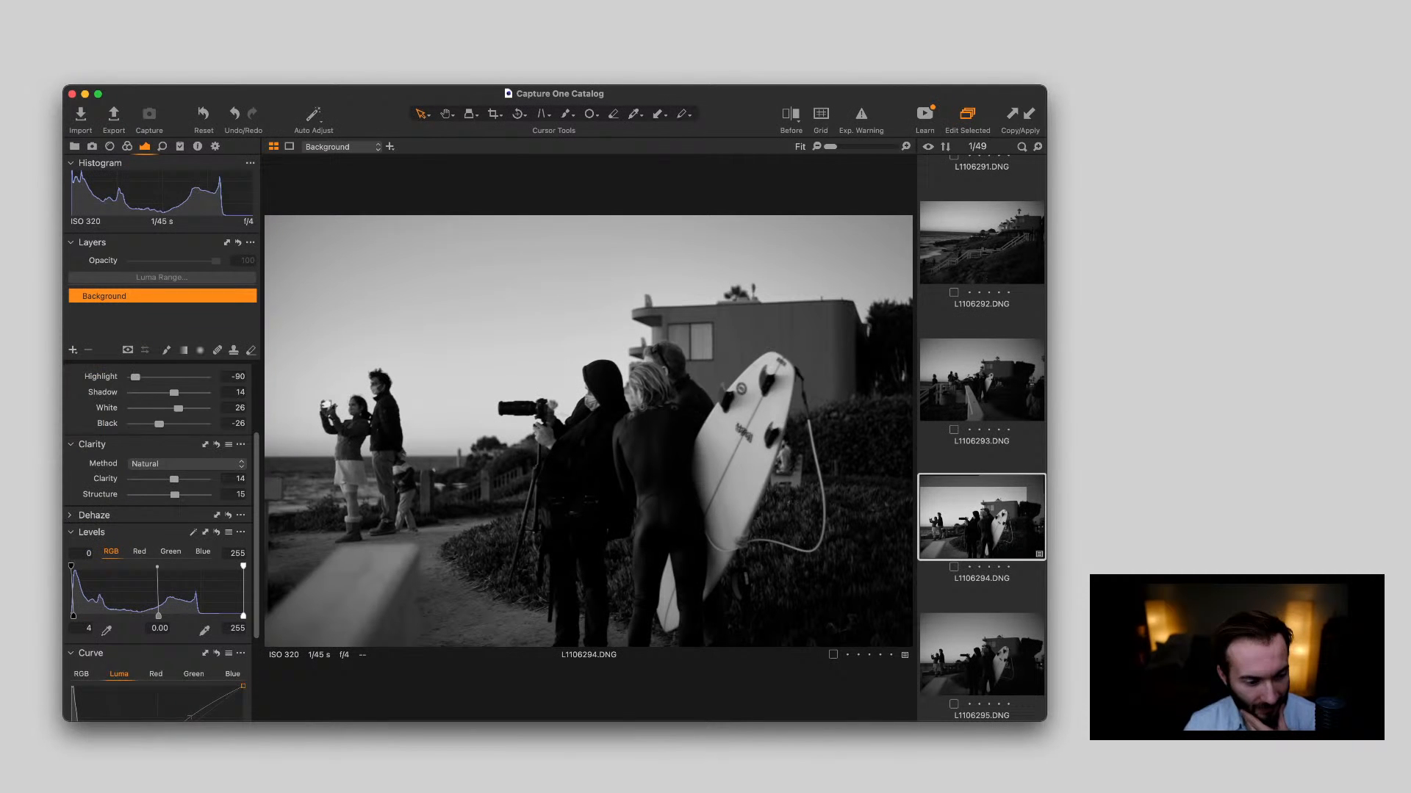
scroll(100, 345, down, 5)
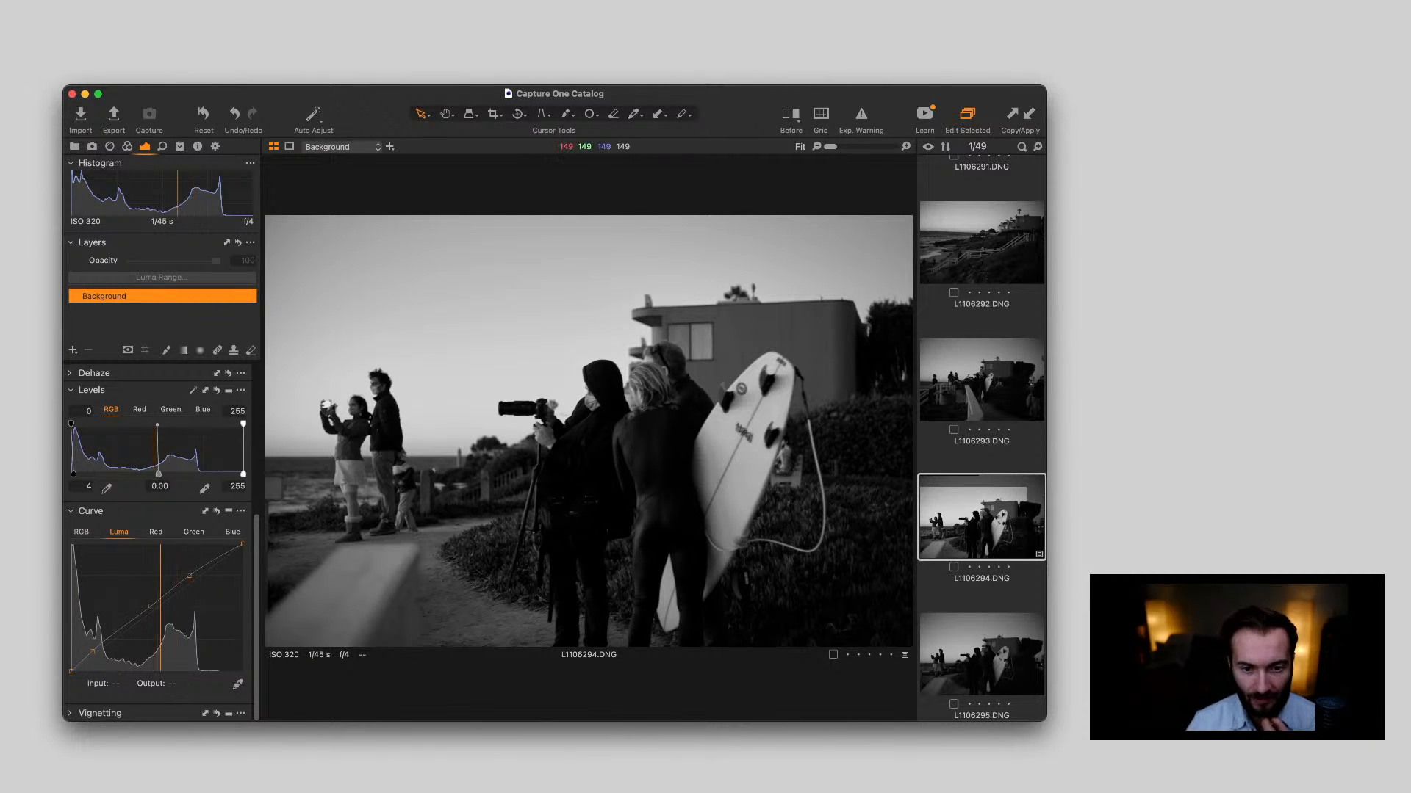
scroll(981, 441, down, 1)
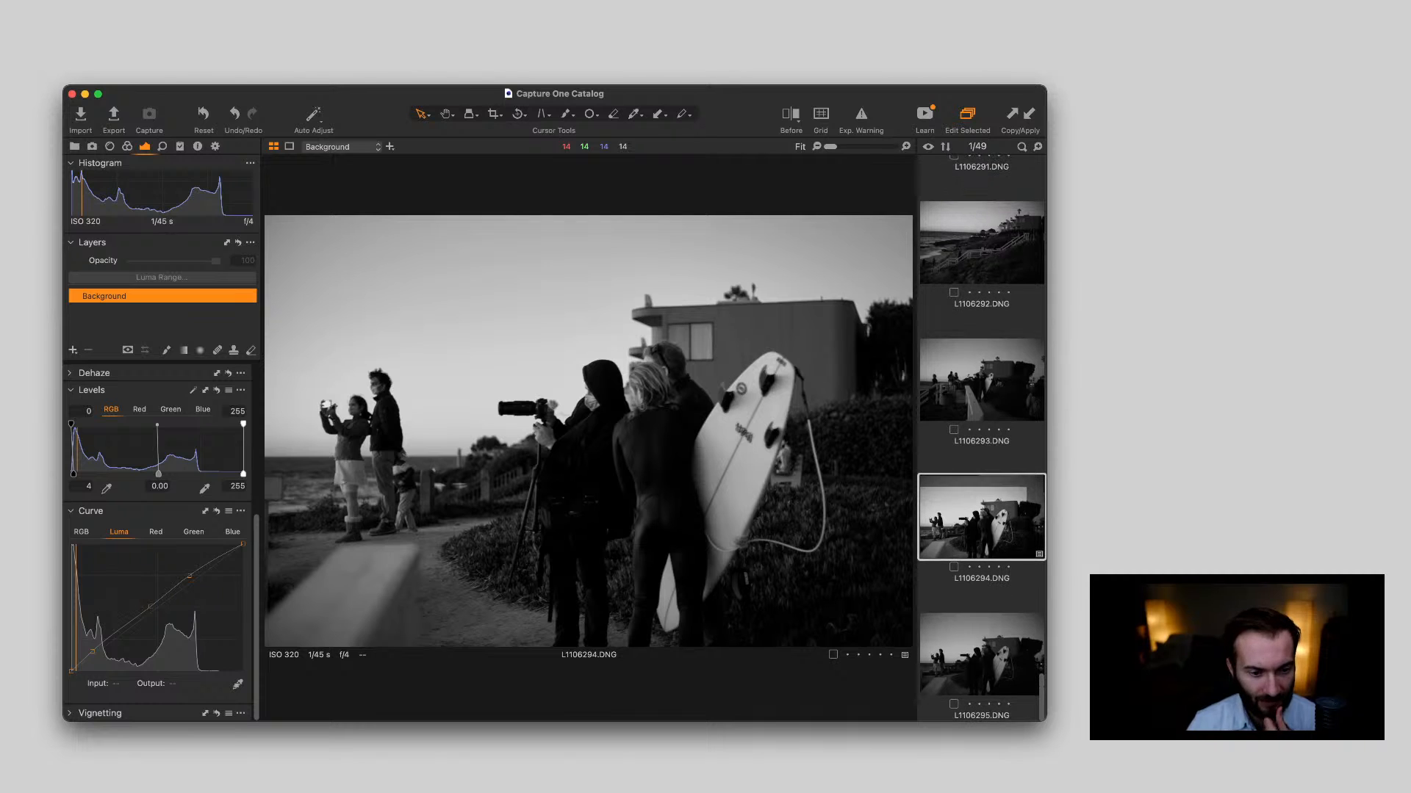
click(981, 654)
click(982, 517)
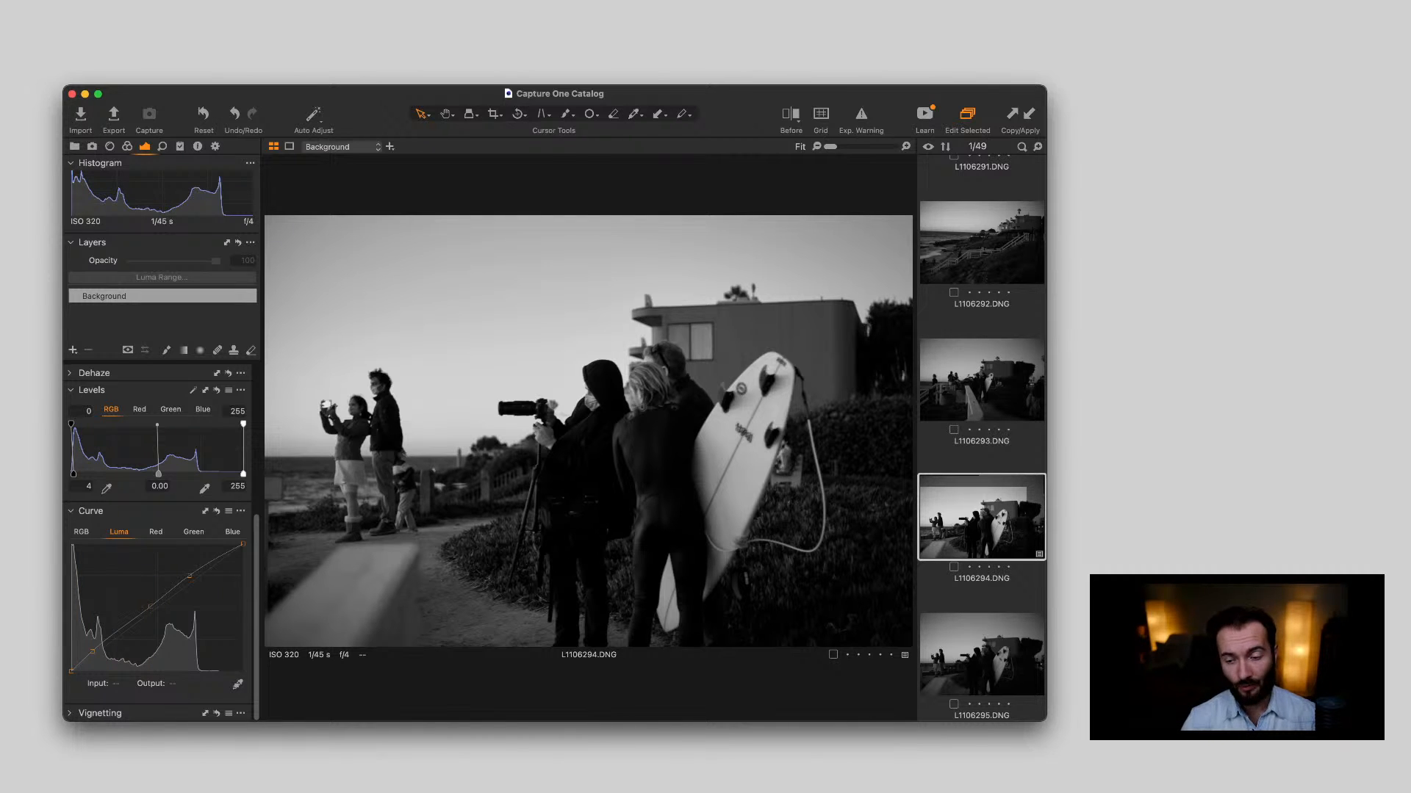
Review the earlier edits of the beach stairway photo L1106245.DNG and the seaside portrait L1106248.DNG
scroll(981, 439, up, 20)
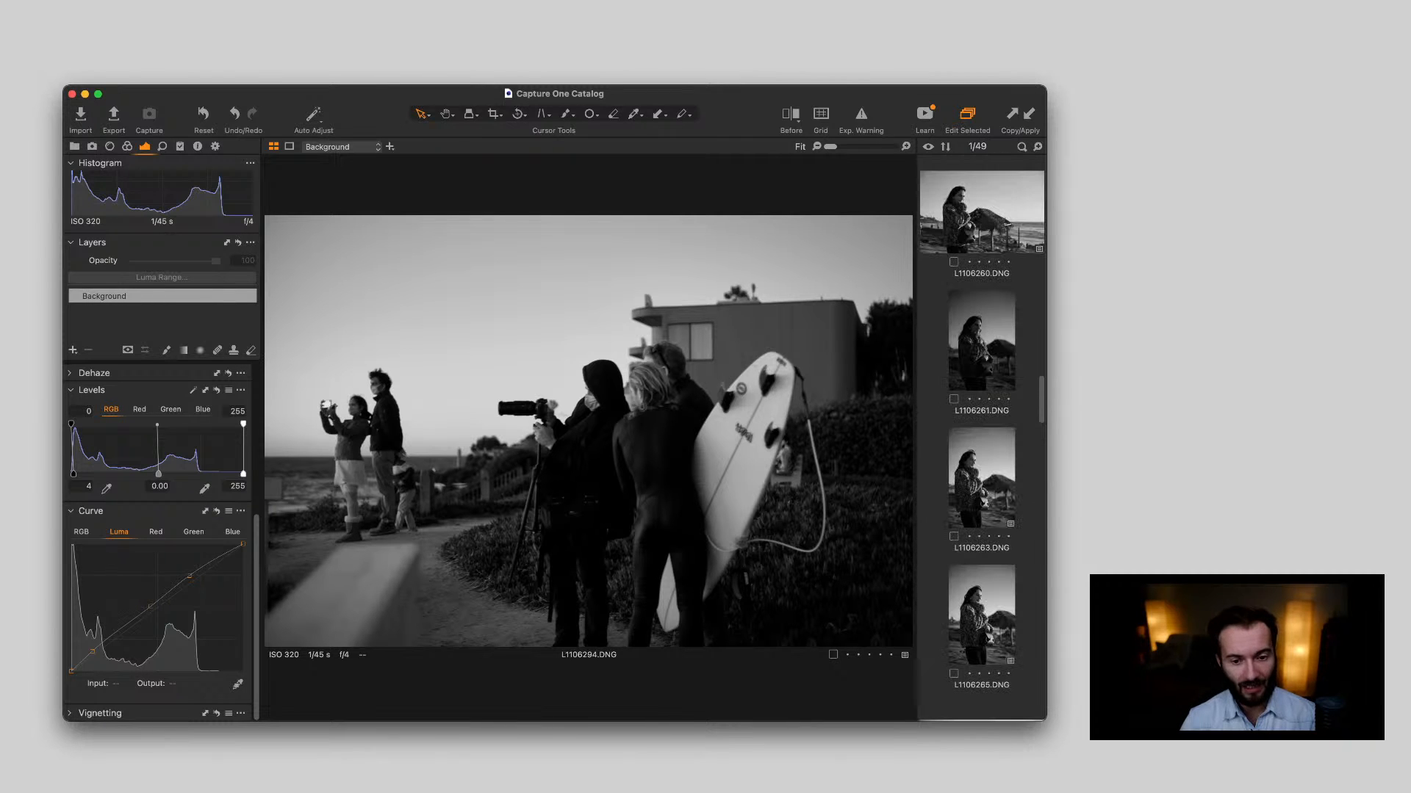
scroll(982, 438, up, 10)
scroll(981, 439, up, 15)
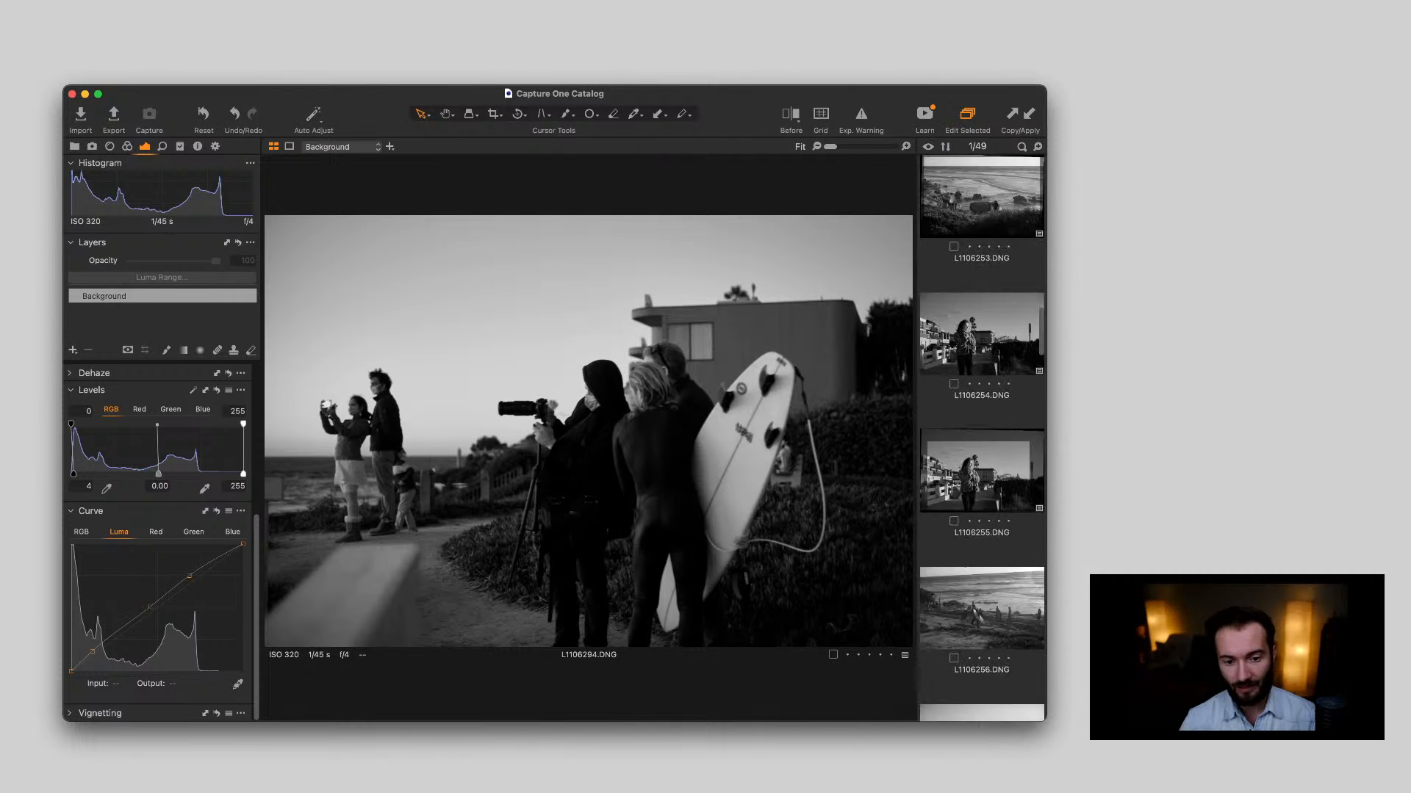
scroll(981, 439, down, 3)
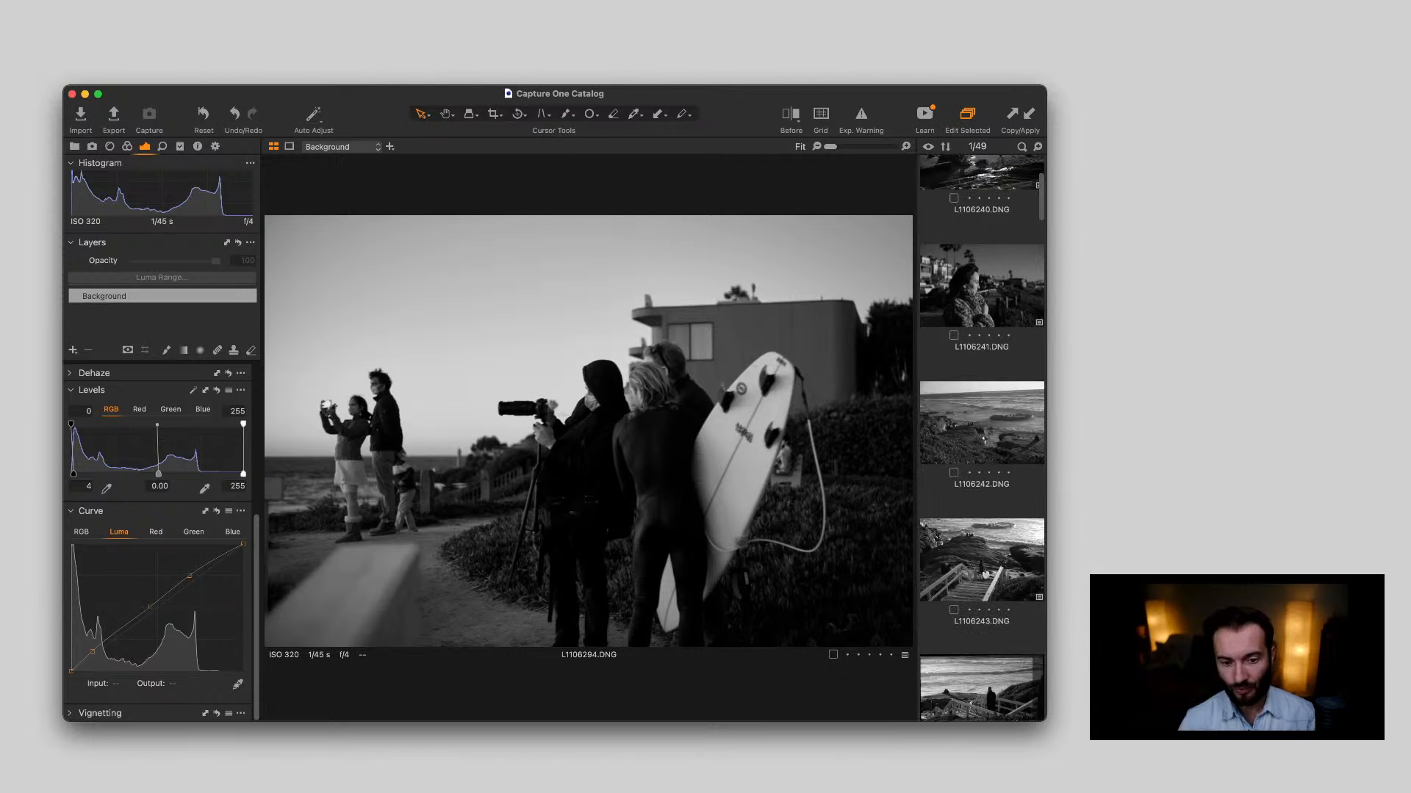
click(982, 345)
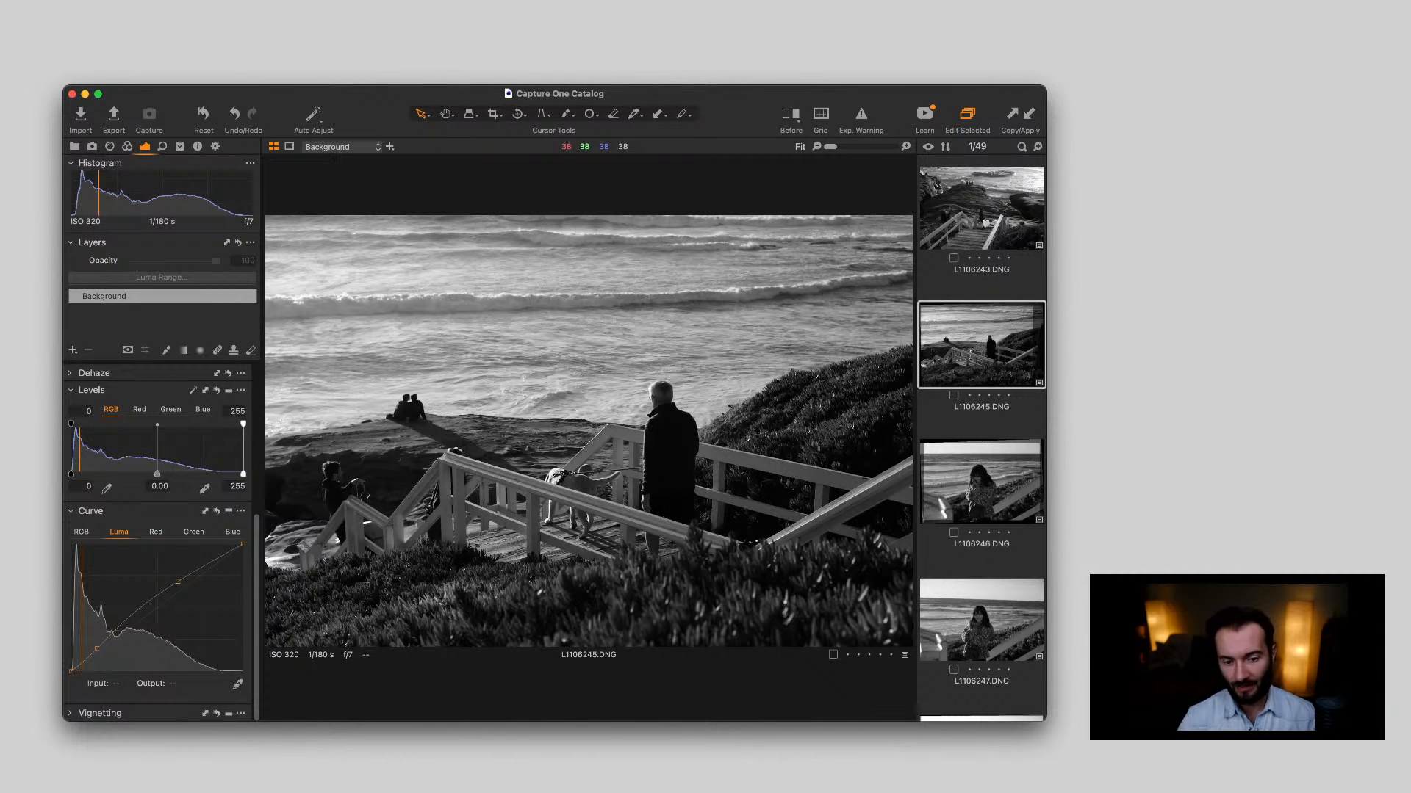
scroll(982, 438, down, 3)
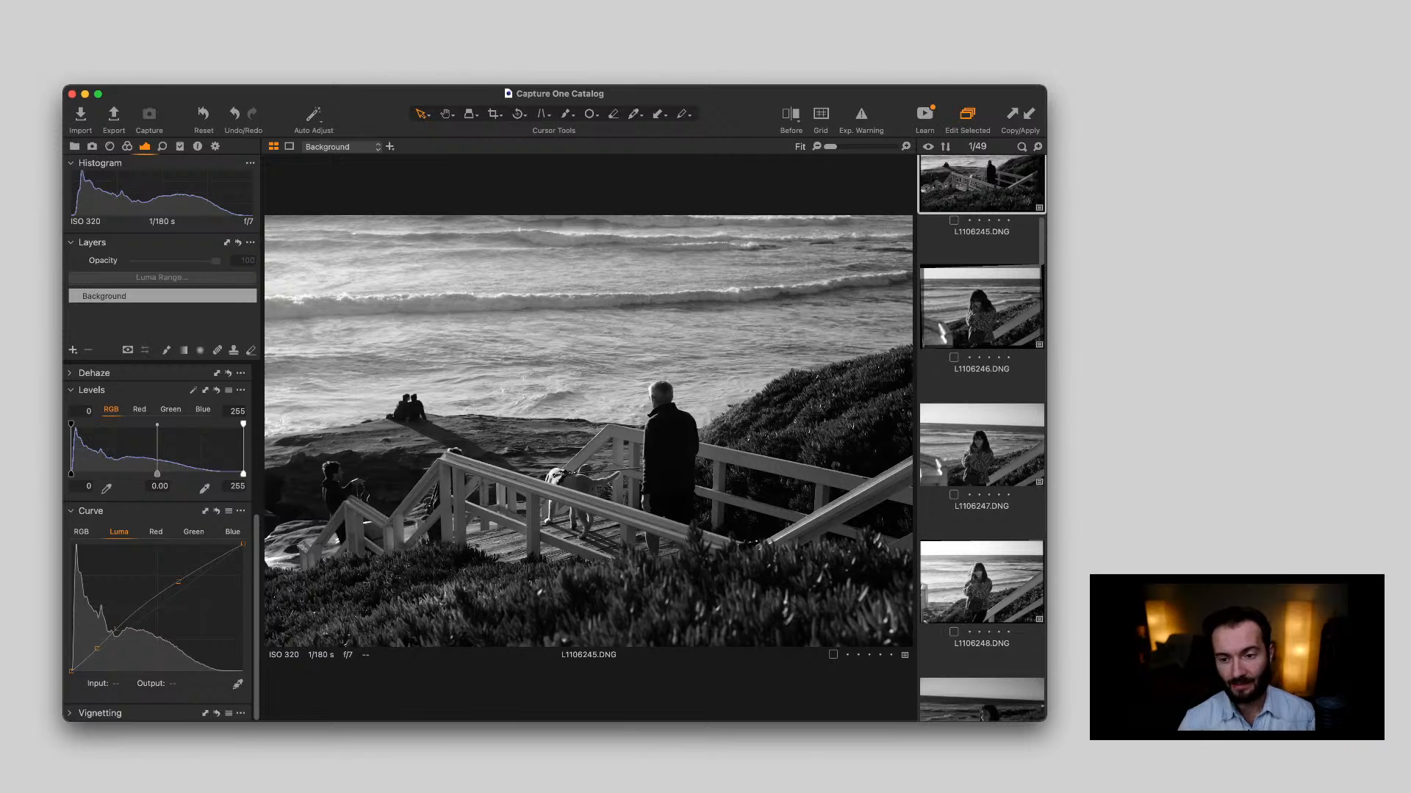
click(982, 582)
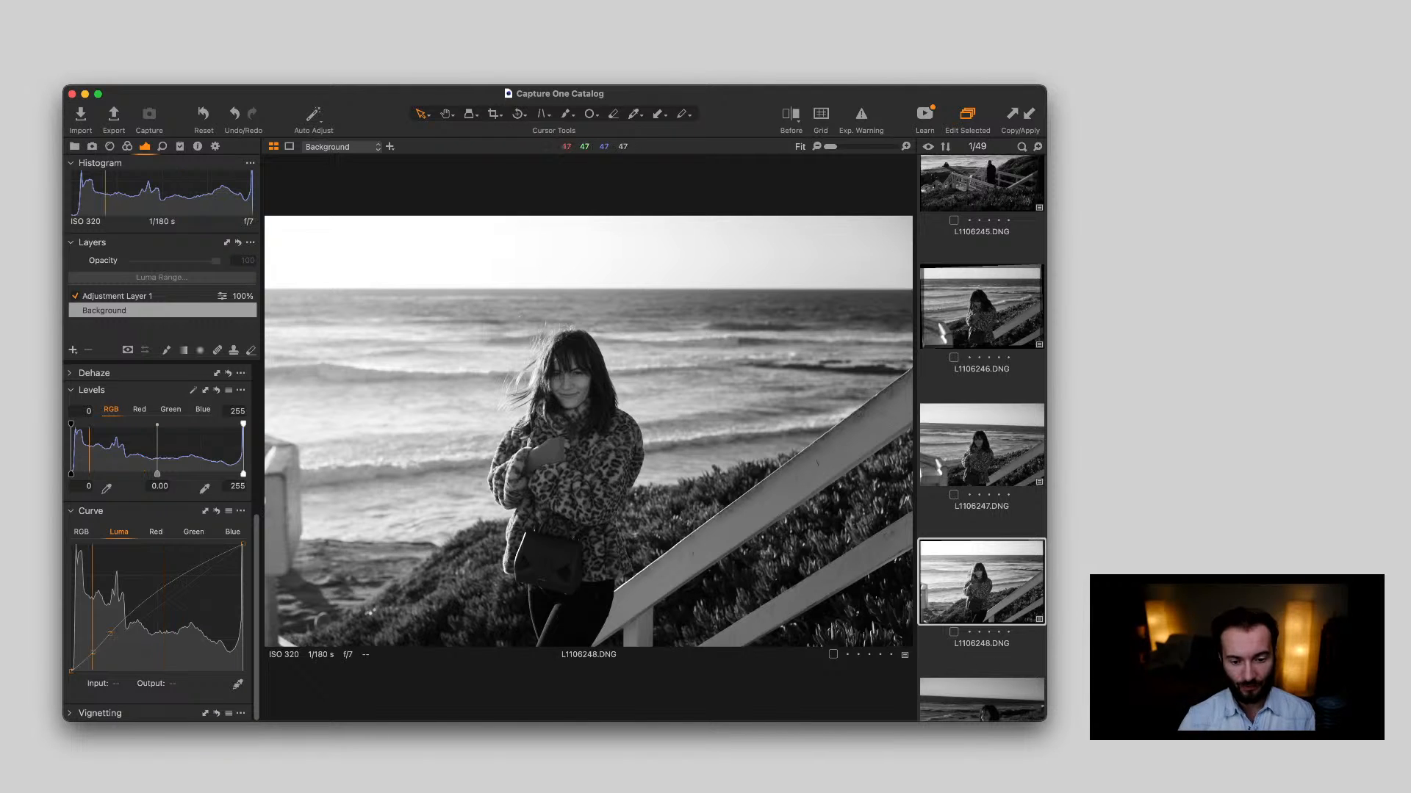
Review the street portrait L1106255.DNG and the tilted surfer photo L1106256.DNG
scroll(982, 441, down, 5)
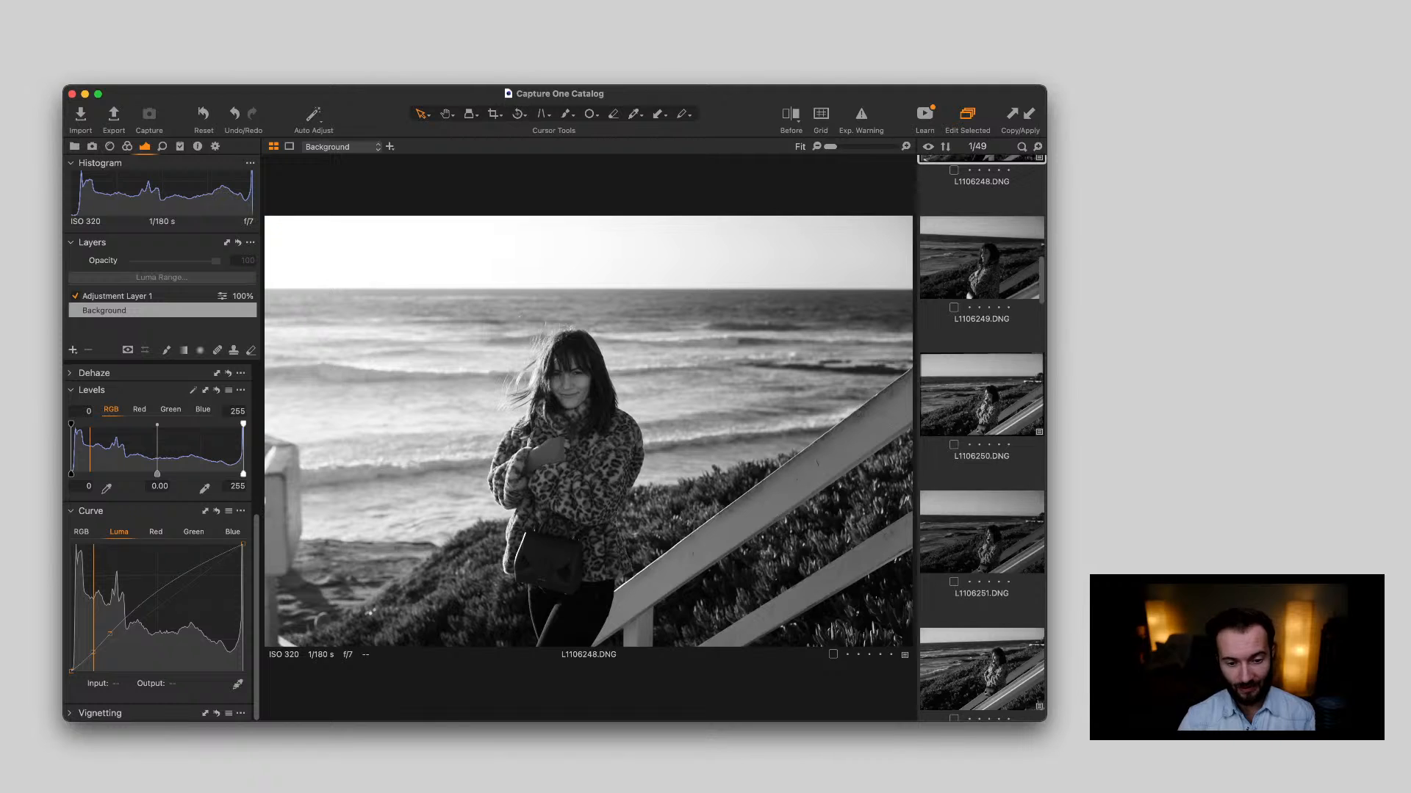
scroll(981, 439, down, 5)
scroll(982, 438, down, 2)
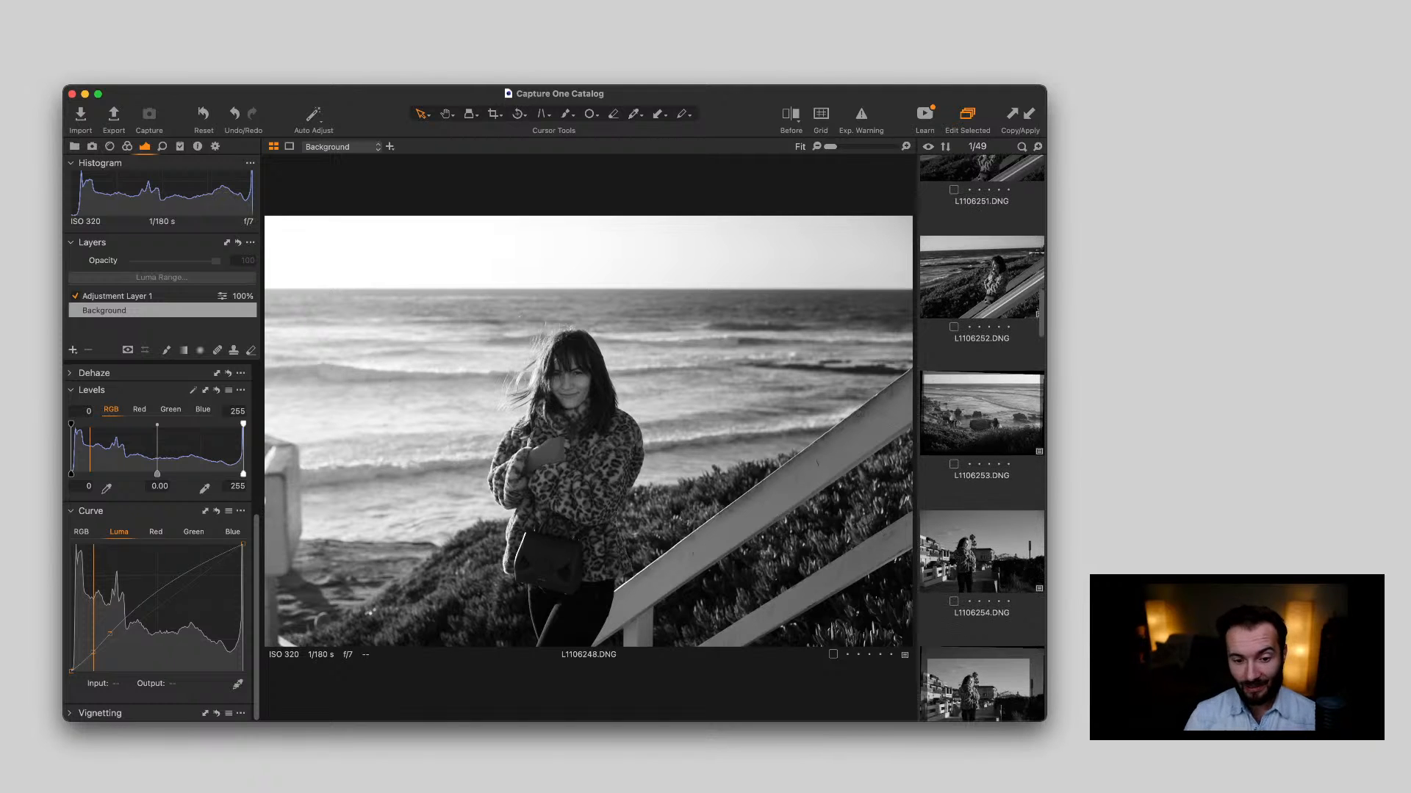
click(982, 550)
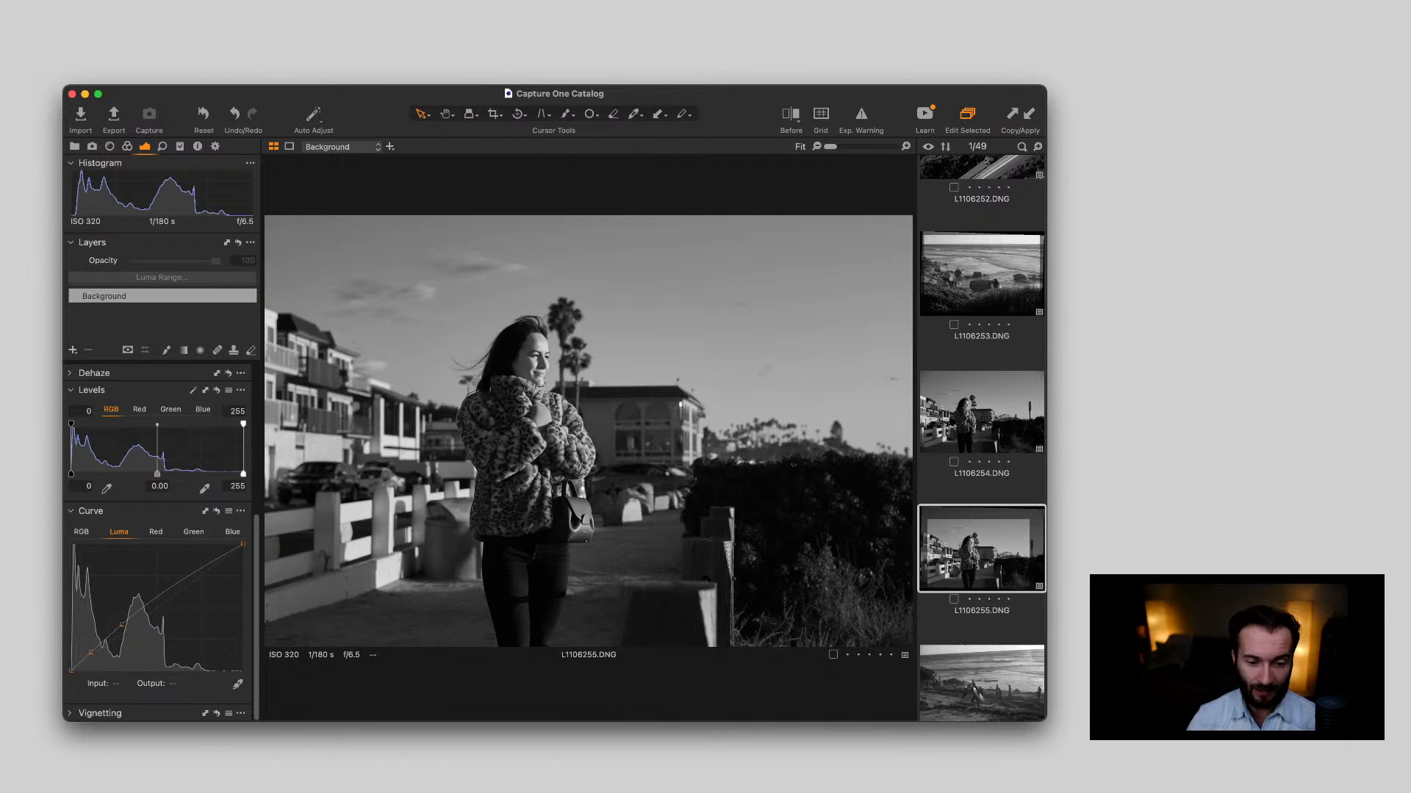
scroll(981, 439, down, 2)
click(982, 567)
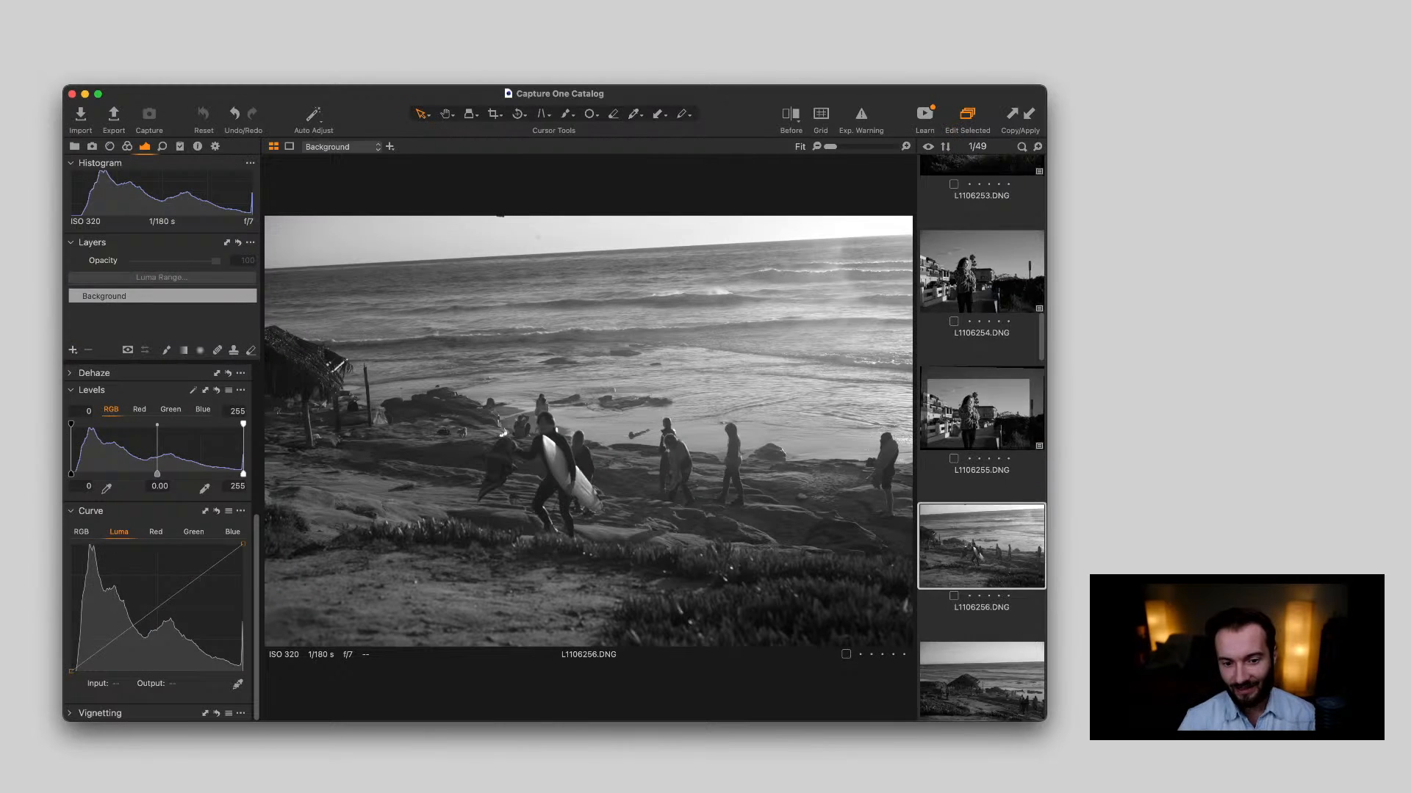
Review the couple photo L1106268.DNG and look through the remaining thumbnails up to L1106291.DNG
scroll(588, 280, down, 10)
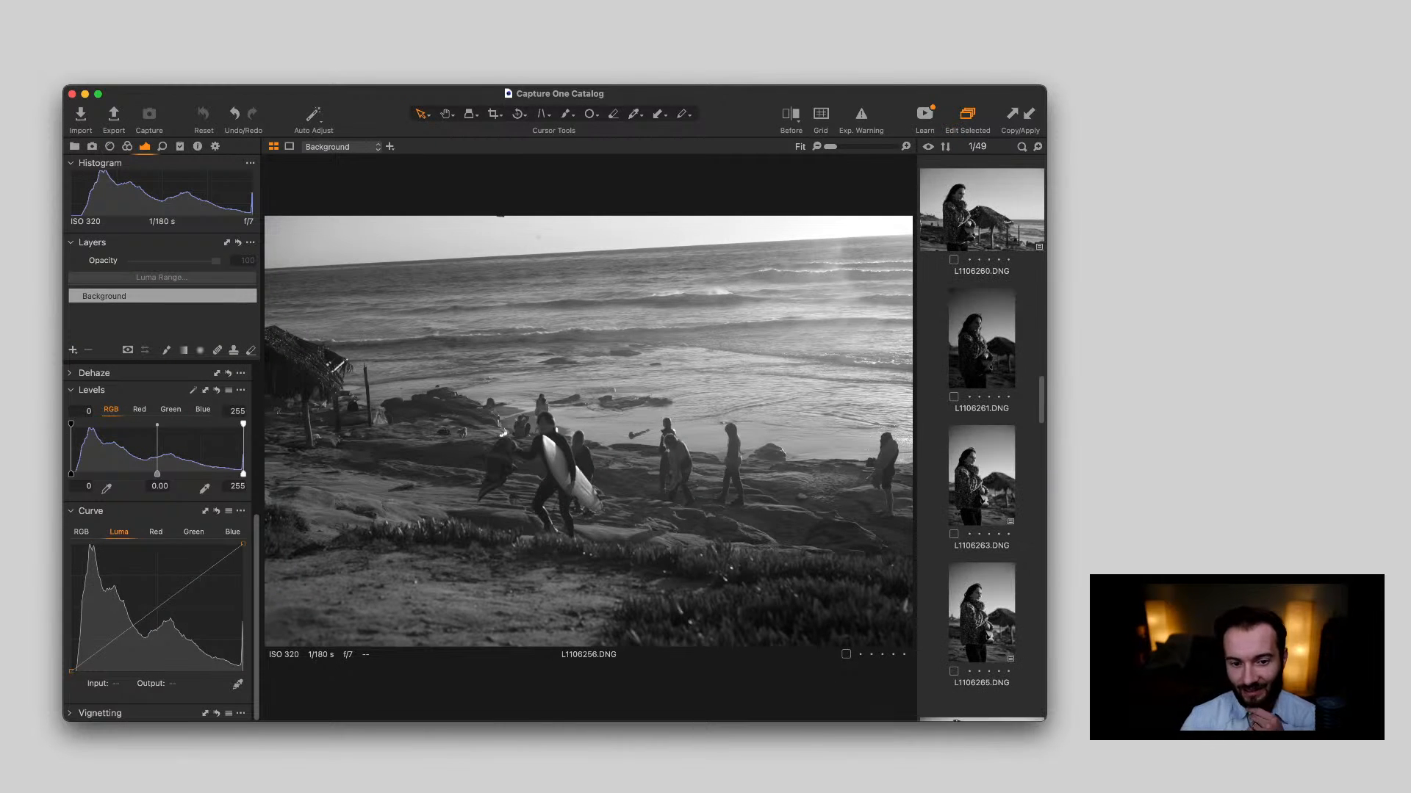
scroll(982, 439, down, 7)
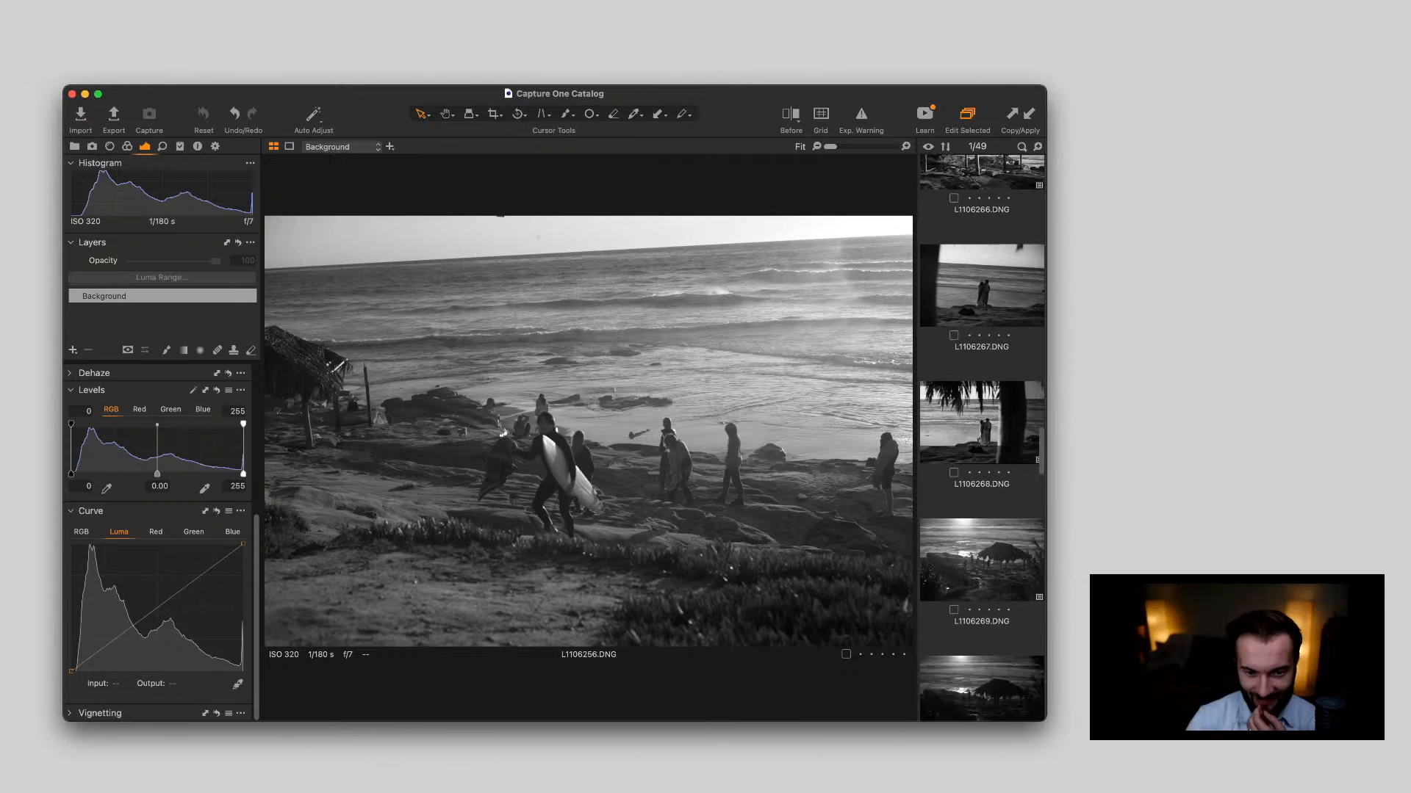
scroll(982, 438, up, 5)
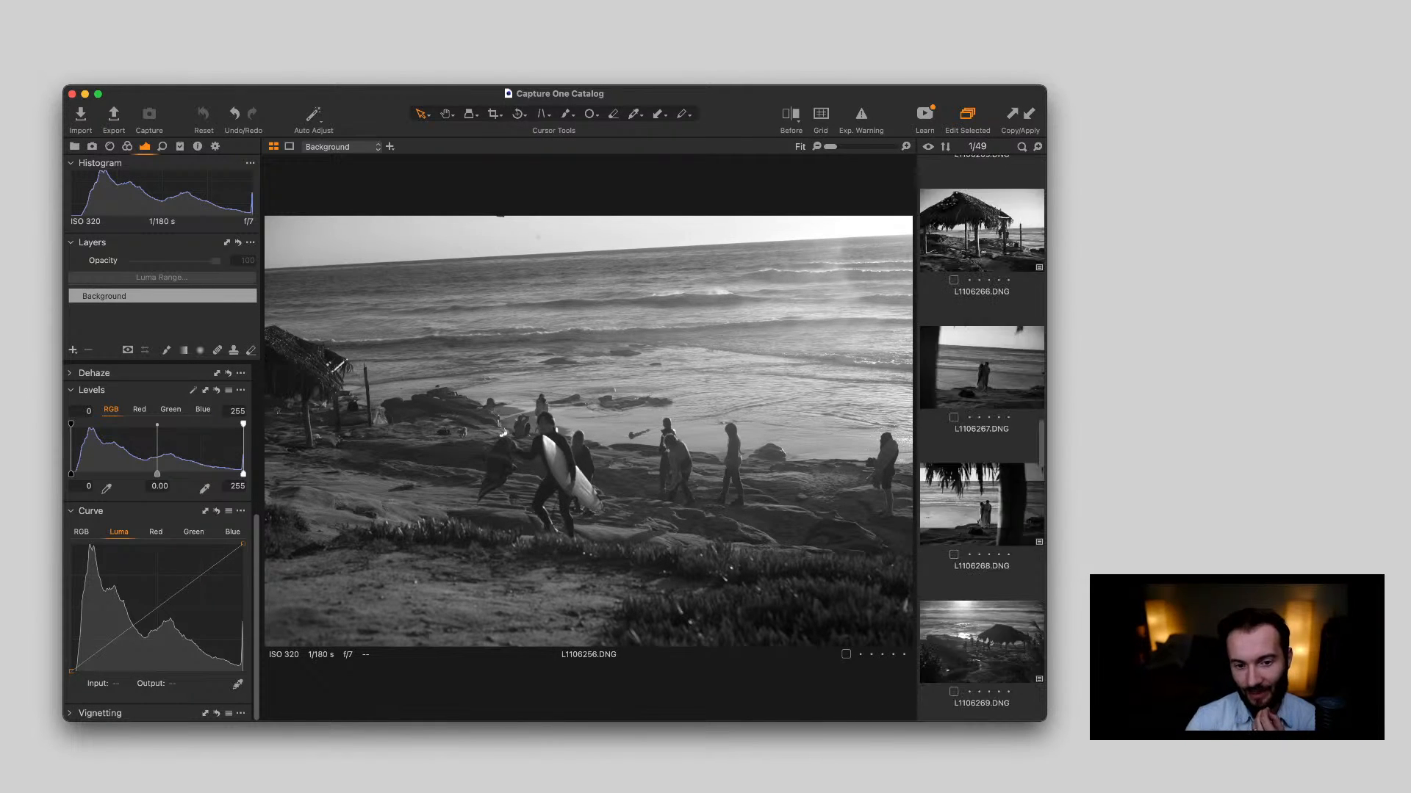
click(982, 601)
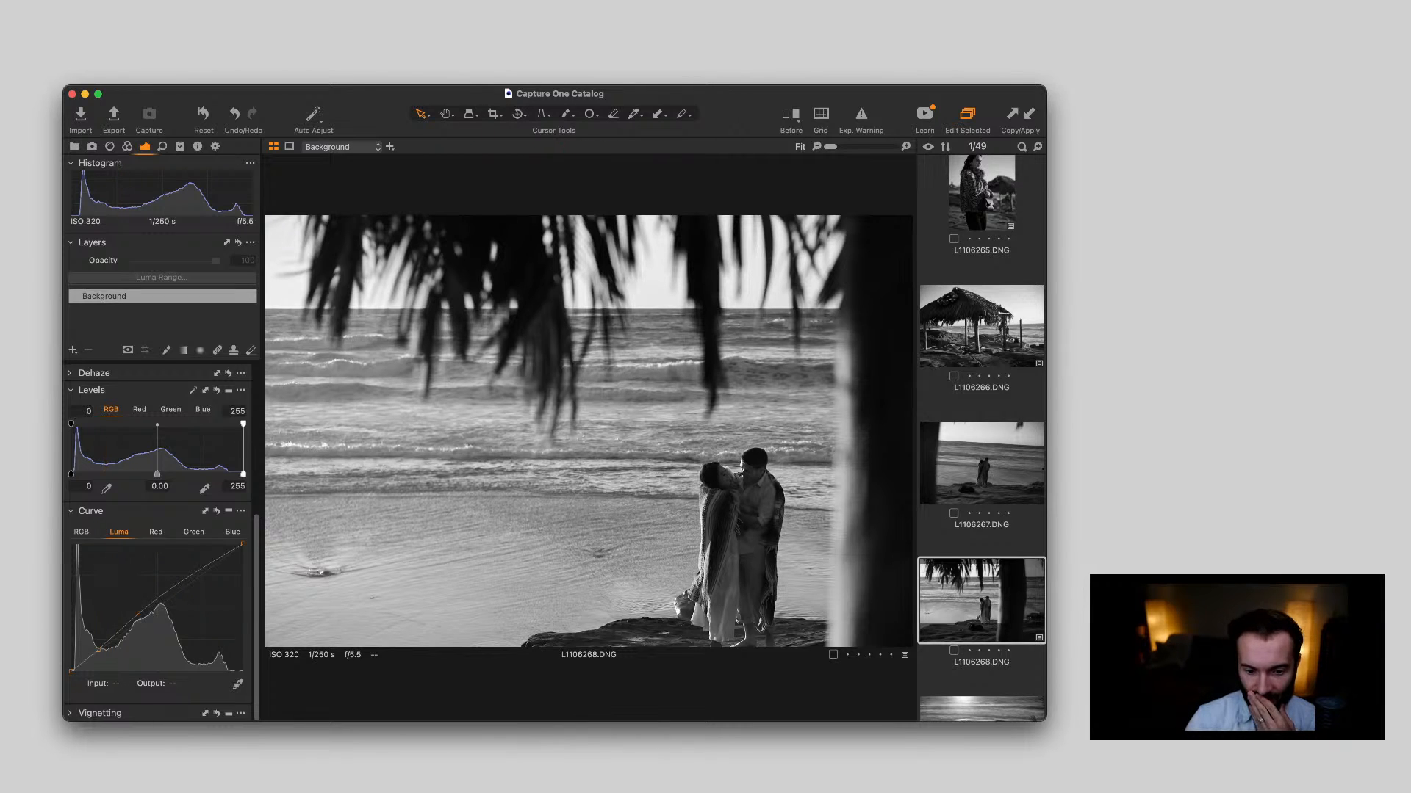
scroll(981, 439, down, 8)
scroll(981, 438, down, 15)
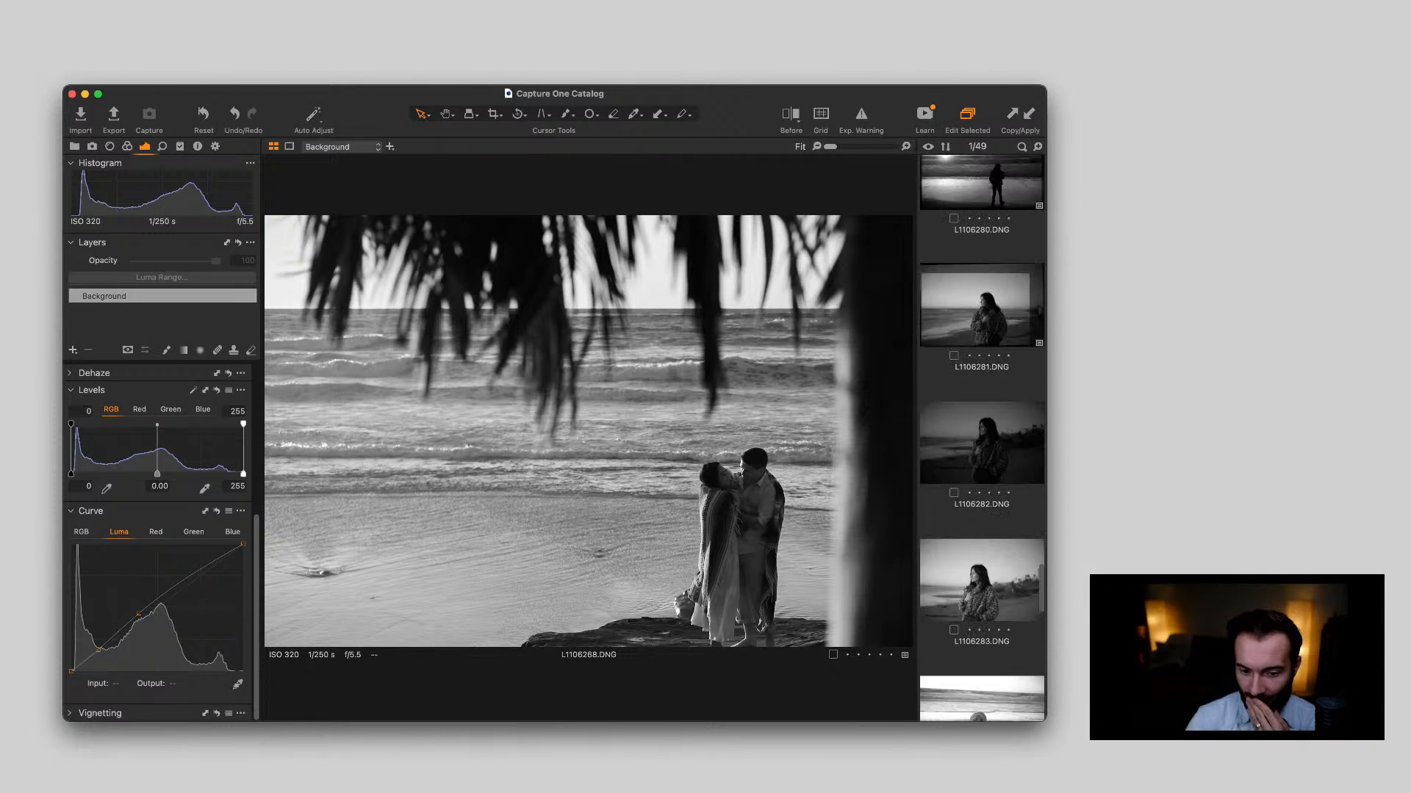
scroll(981, 438, down, 2)
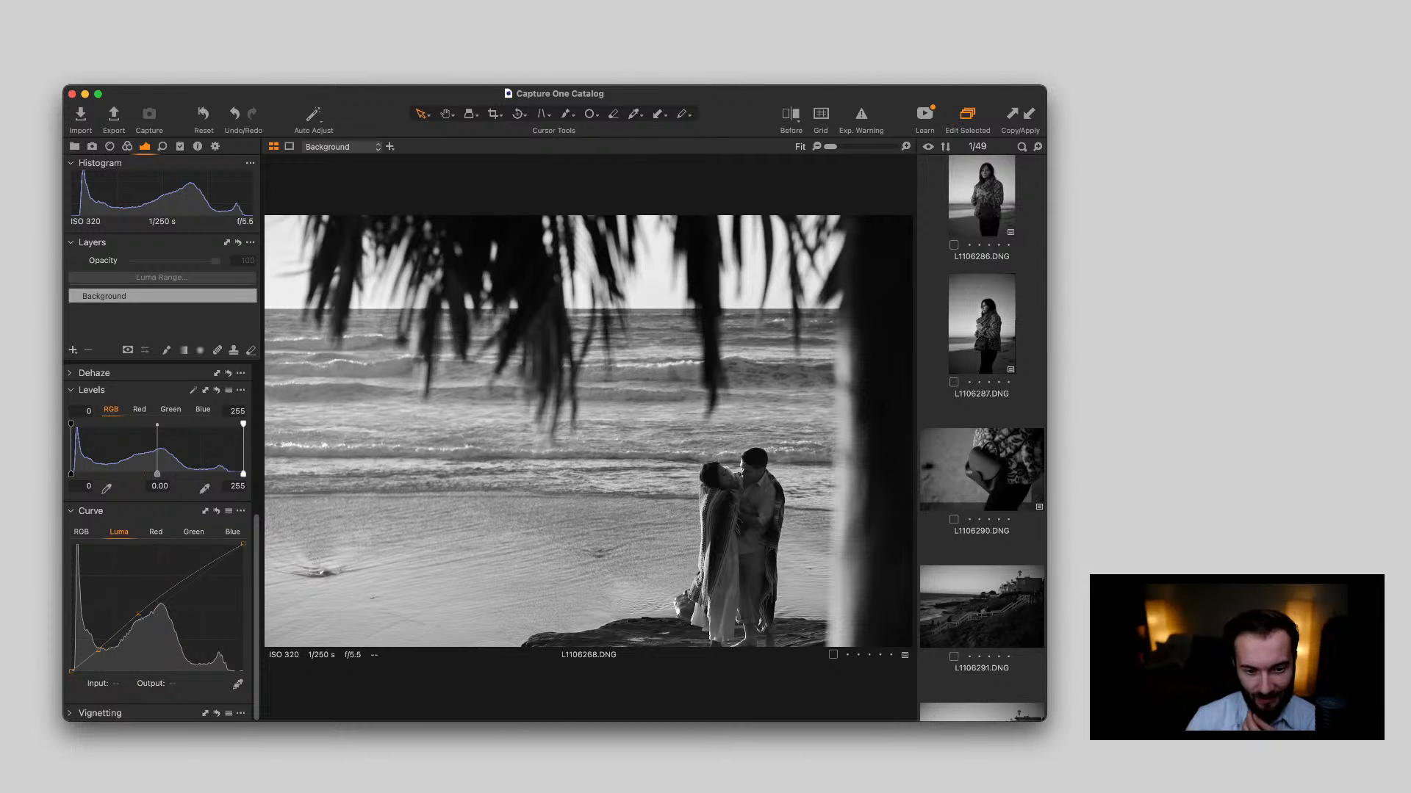
scroll(981, 439, up, 10)
scroll(982, 438, up, 6)
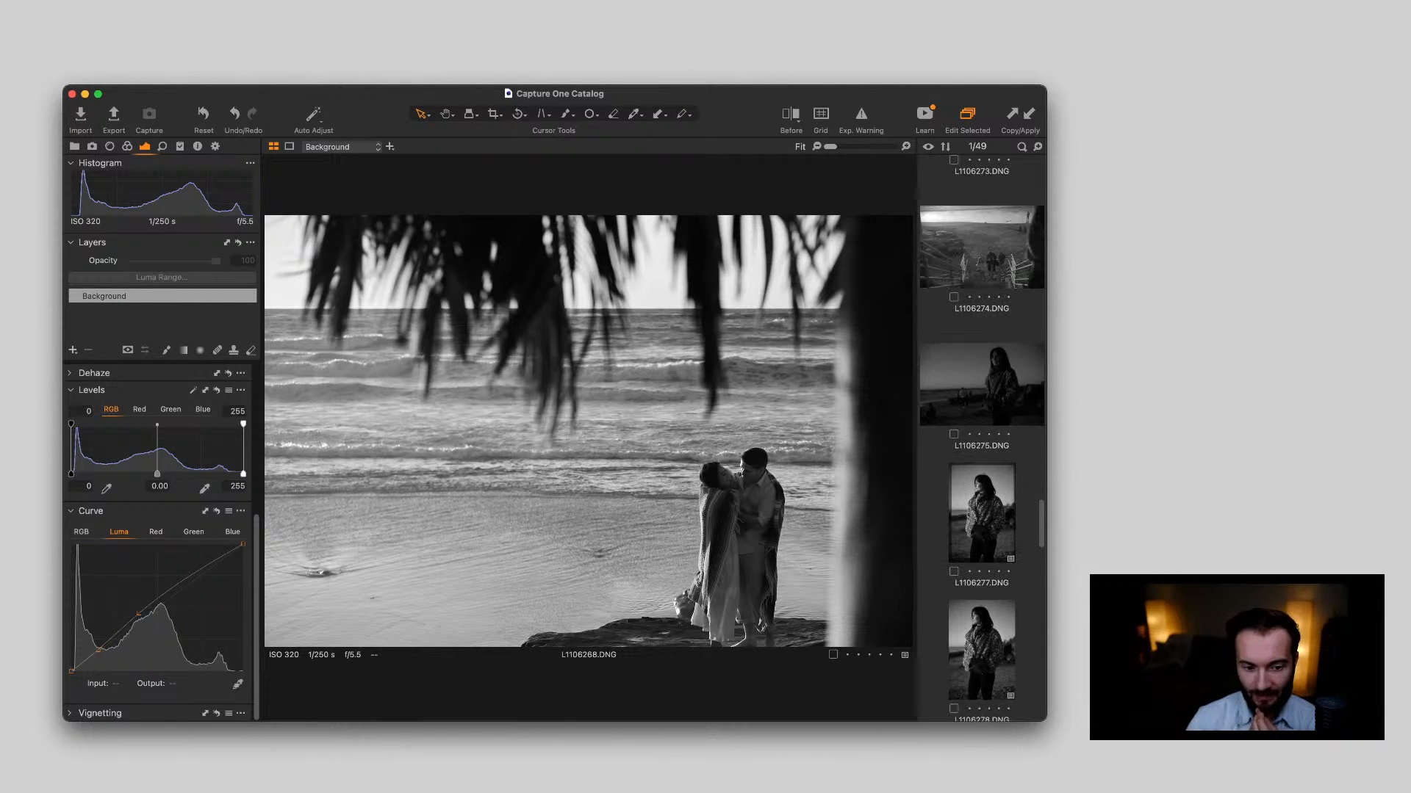